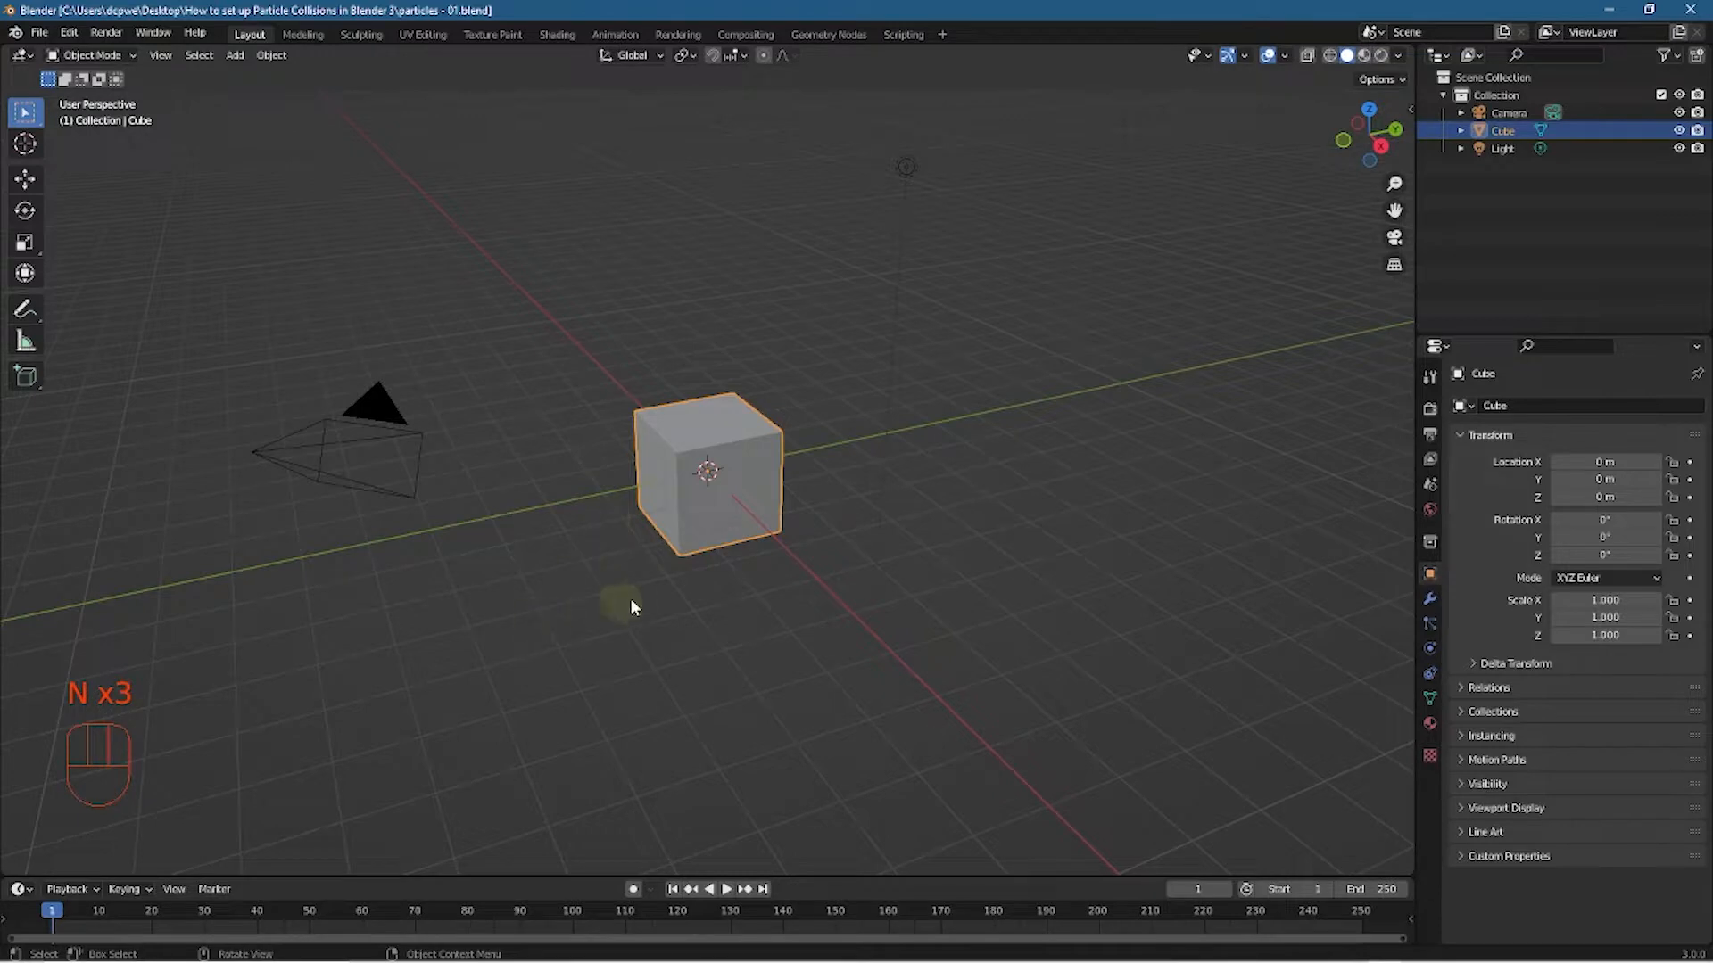
Delete the default cube and add a mesh circle at the world origin
{"action": "middle_click_drag", "start_coordinate": [651, 596], "coordinate": [811, 562]}
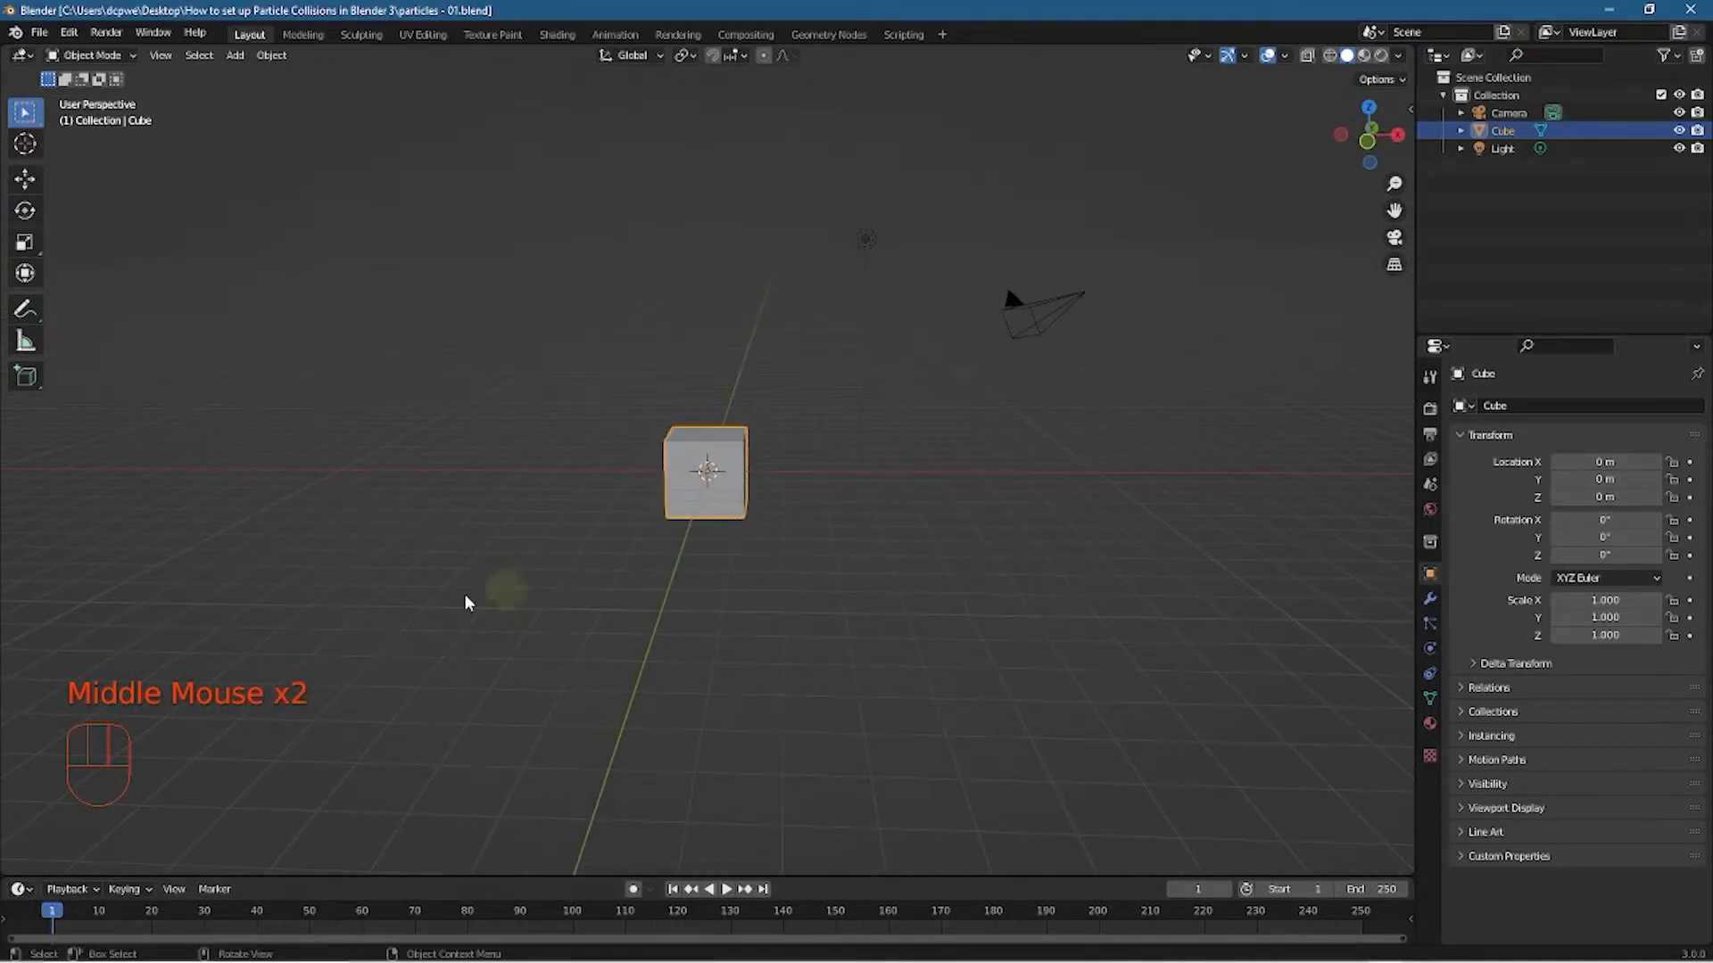
{"action": "left_click", "coordinate": [731, 441]}
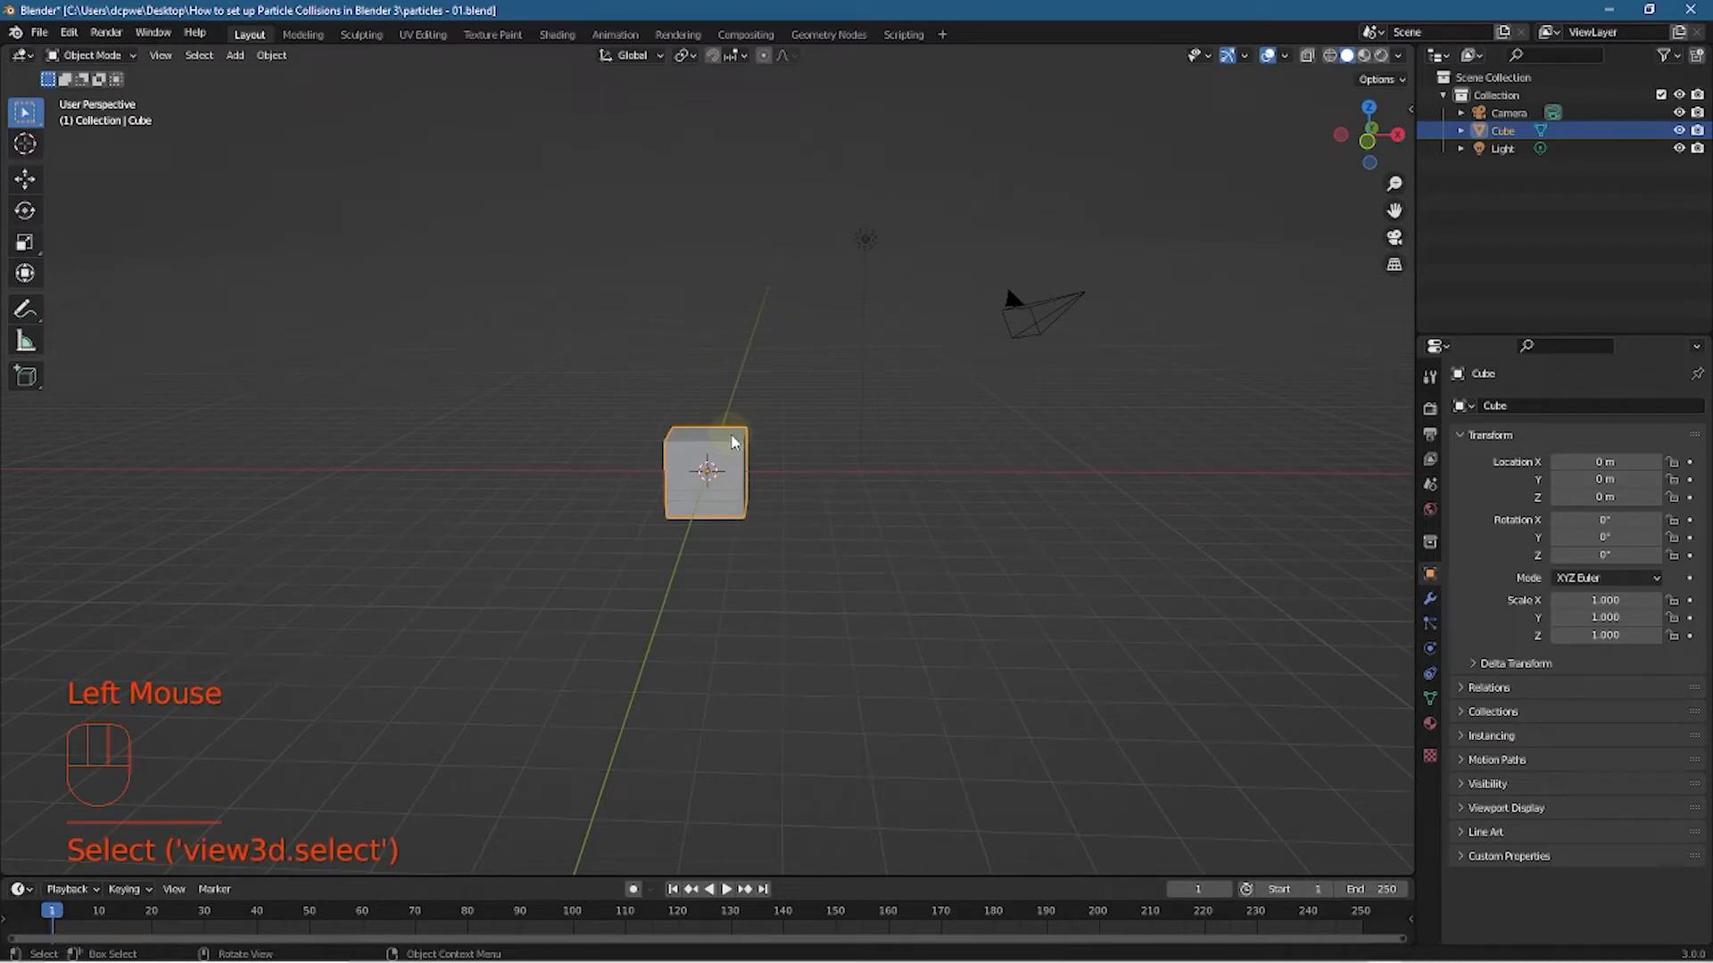
{"action": "key", "text": "Delete"}
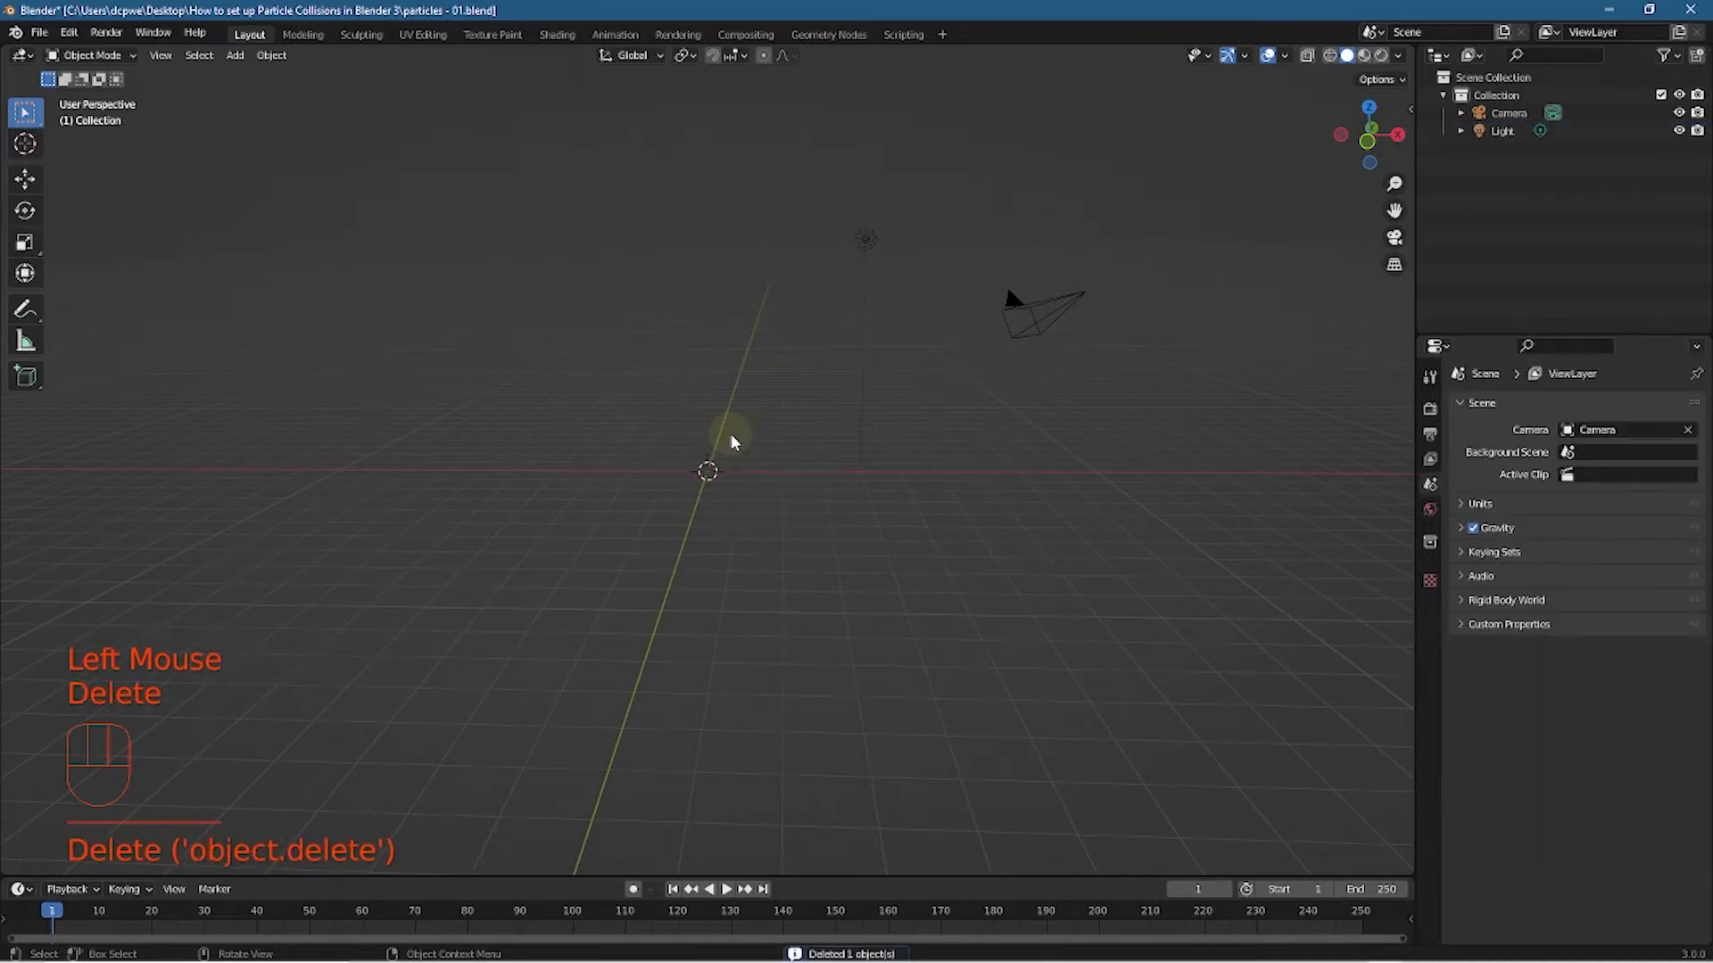
{"action": "key", "text": "shift+a"}
{"action": "mouse_move", "coordinate": [732, 441]}
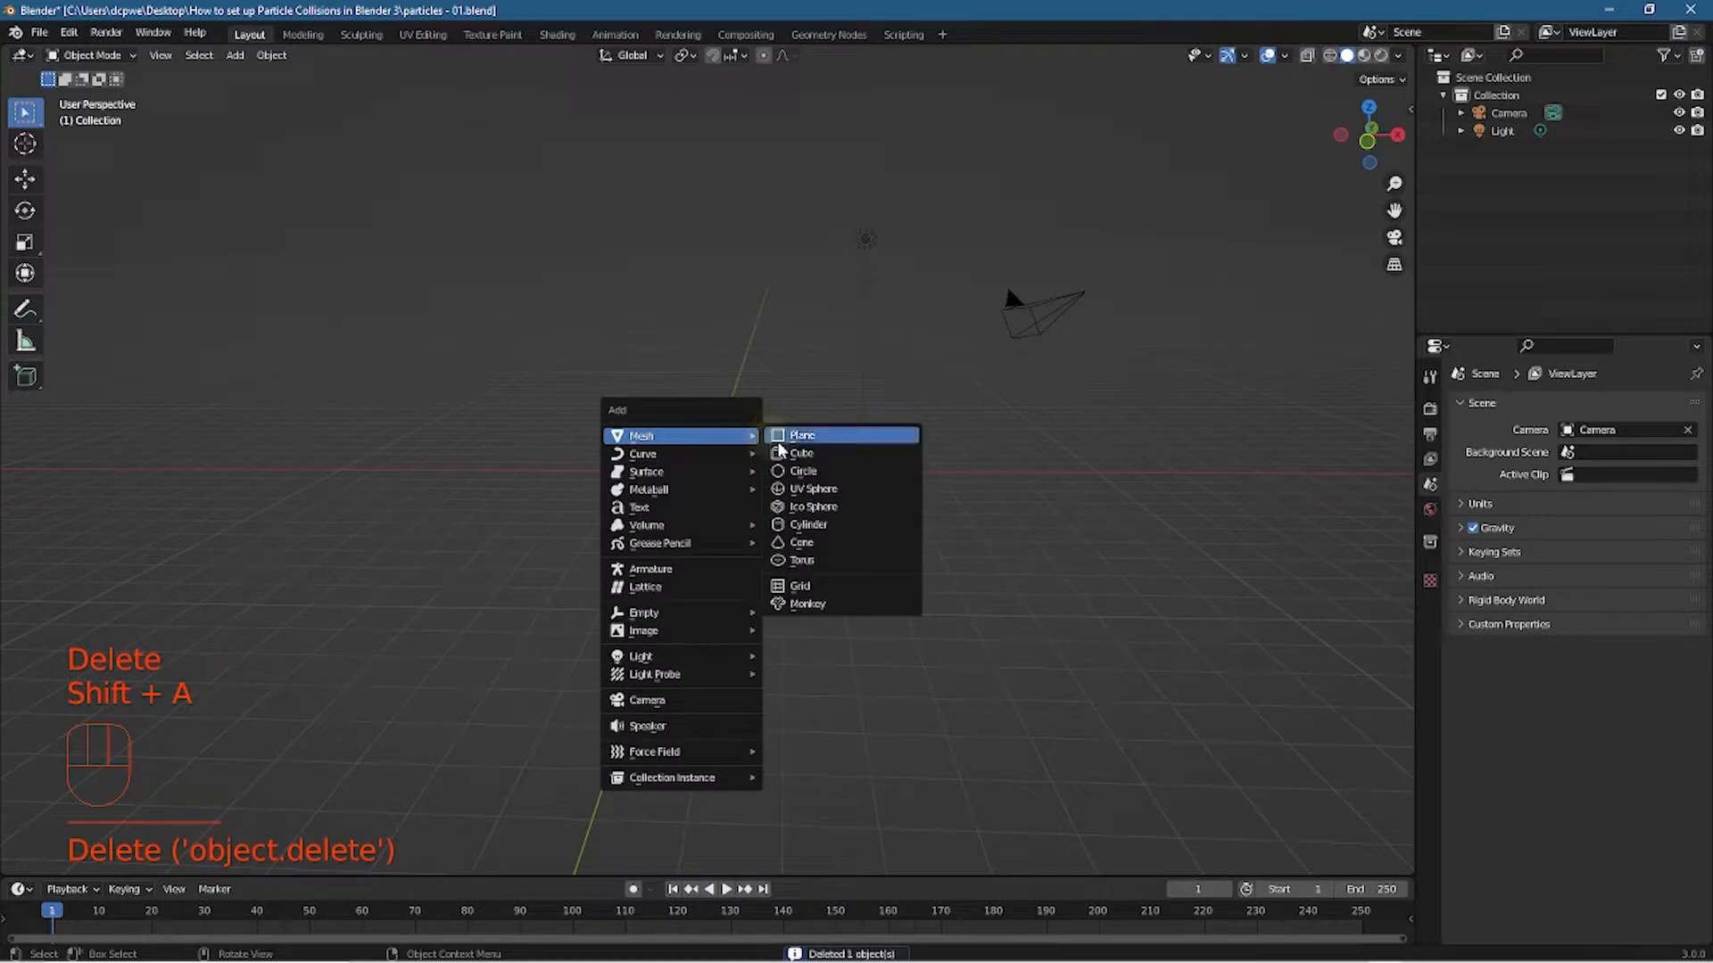
{"action": "left_click", "coordinate": [798, 472]}
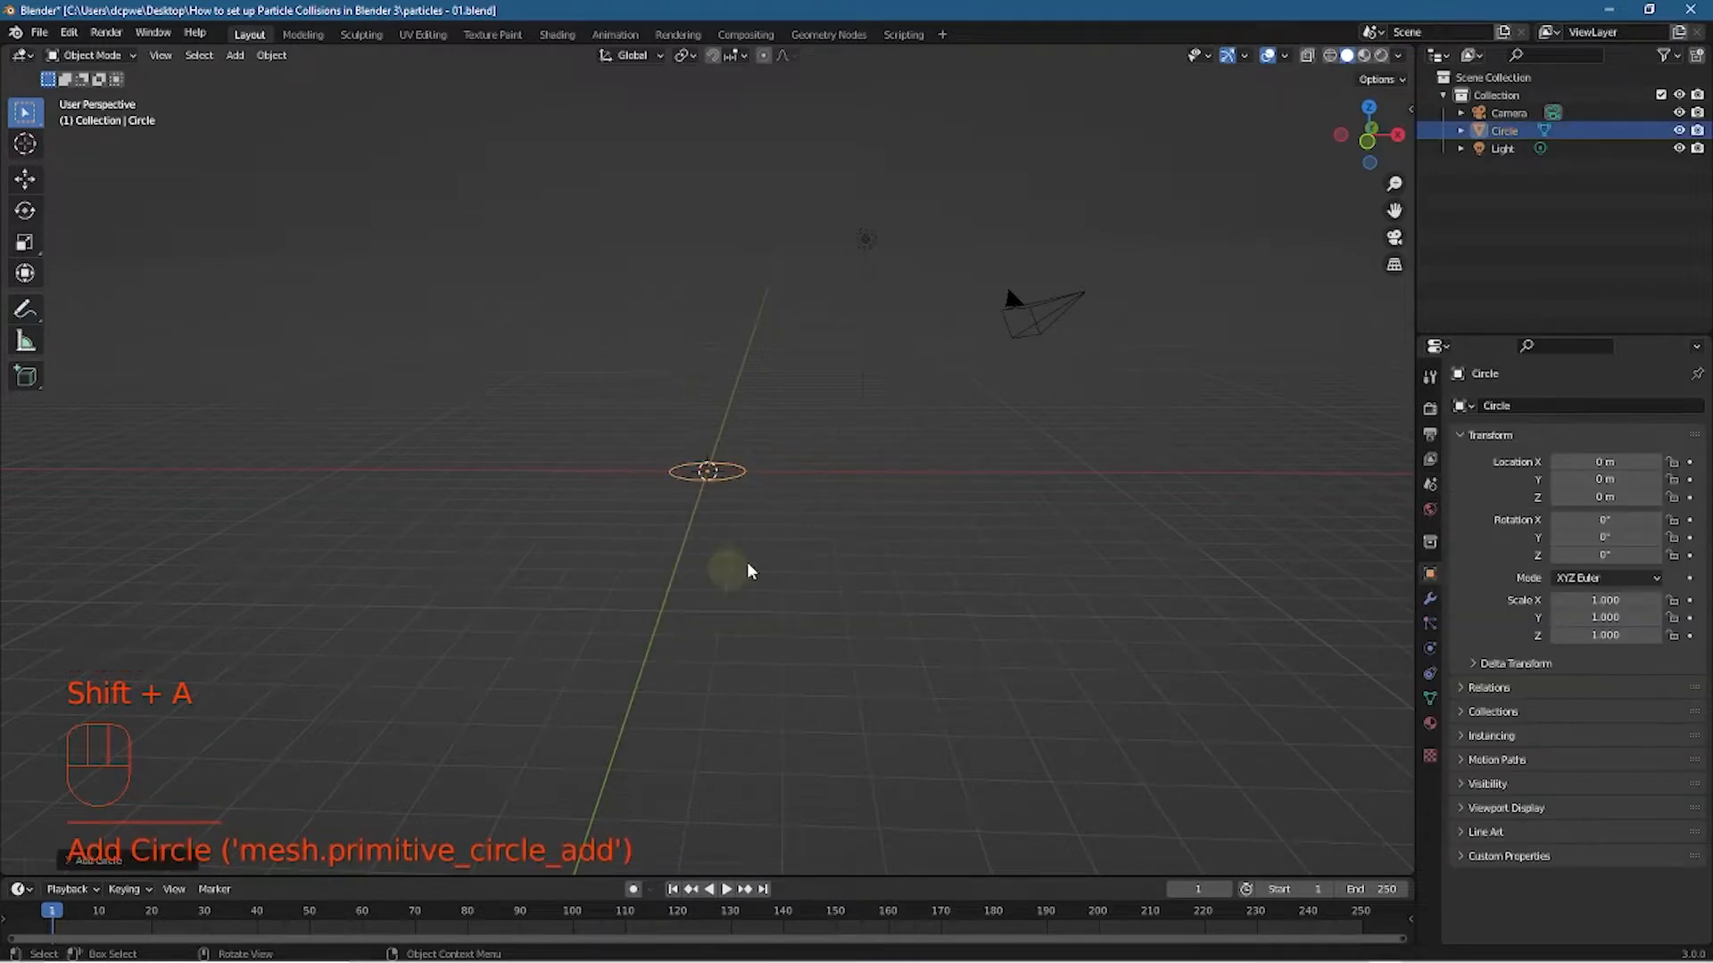
Fill the circle with faces in Edit Mode and return to Object Mode
{"action": "middle_click_drag", "start_coordinate": [672, 509], "coordinate": [669, 580]}
{"action": "scroll", "coordinate": [666, 553], "scroll_direction": "up", "scroll_amount": 3}
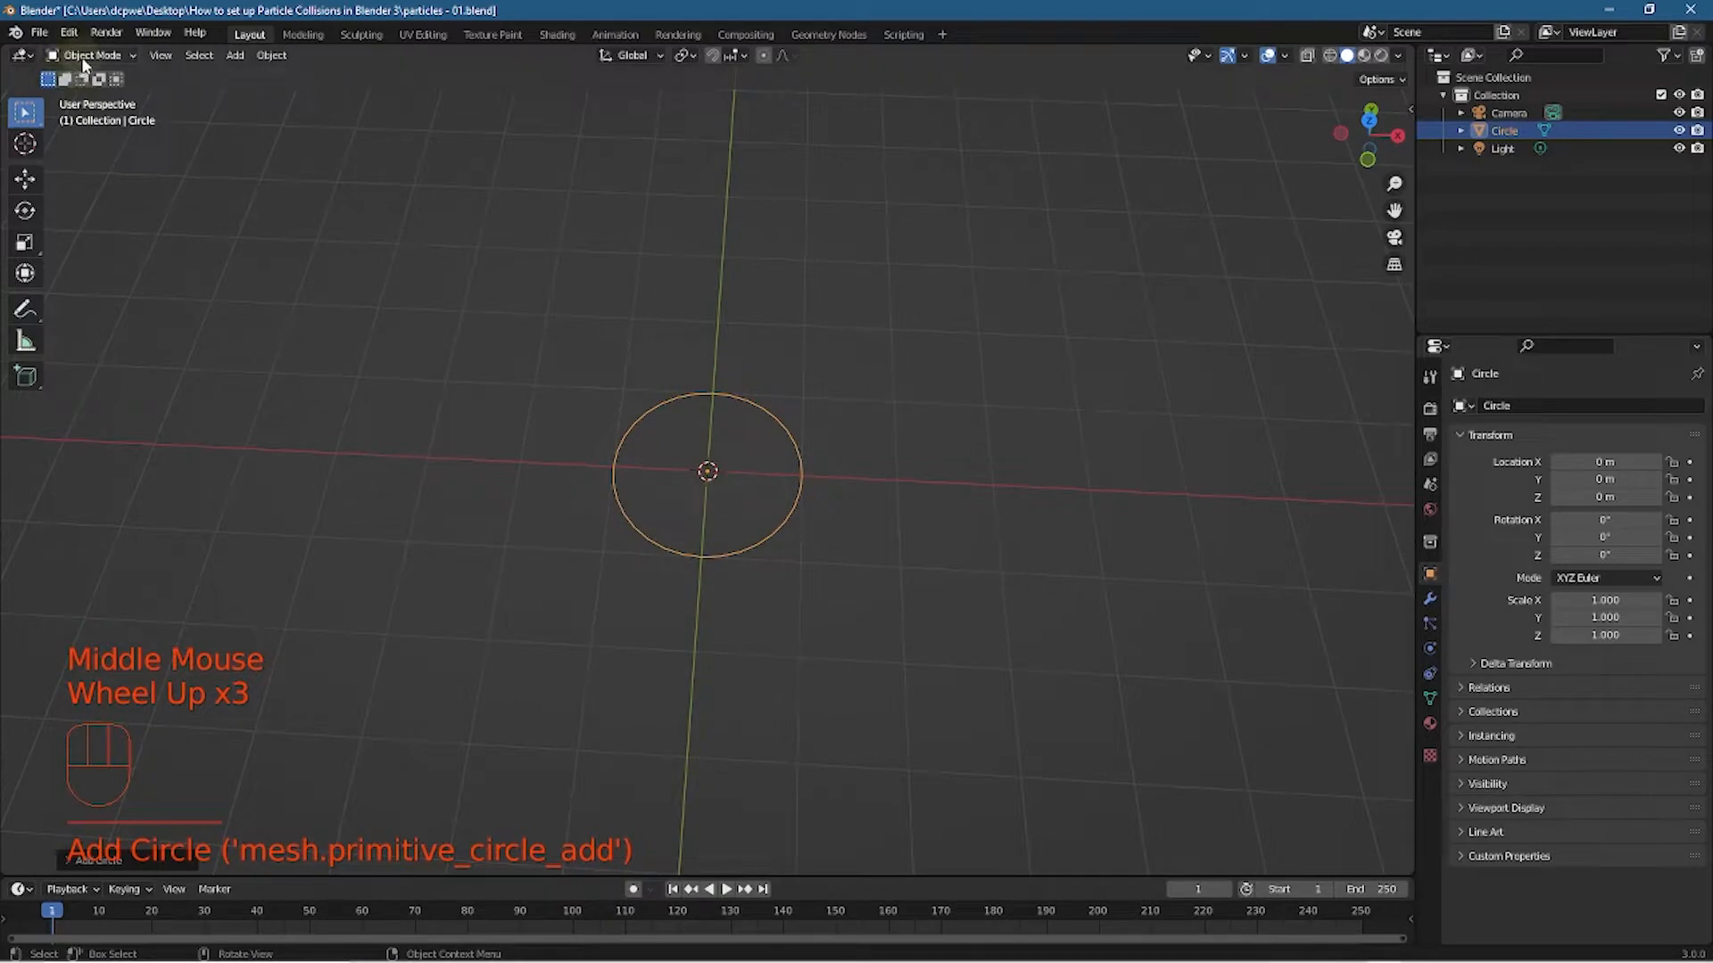
{"action": "left_click", "coordinate": [84, 59]}
{"action": "left_click", "coordinate": [92, 89]}
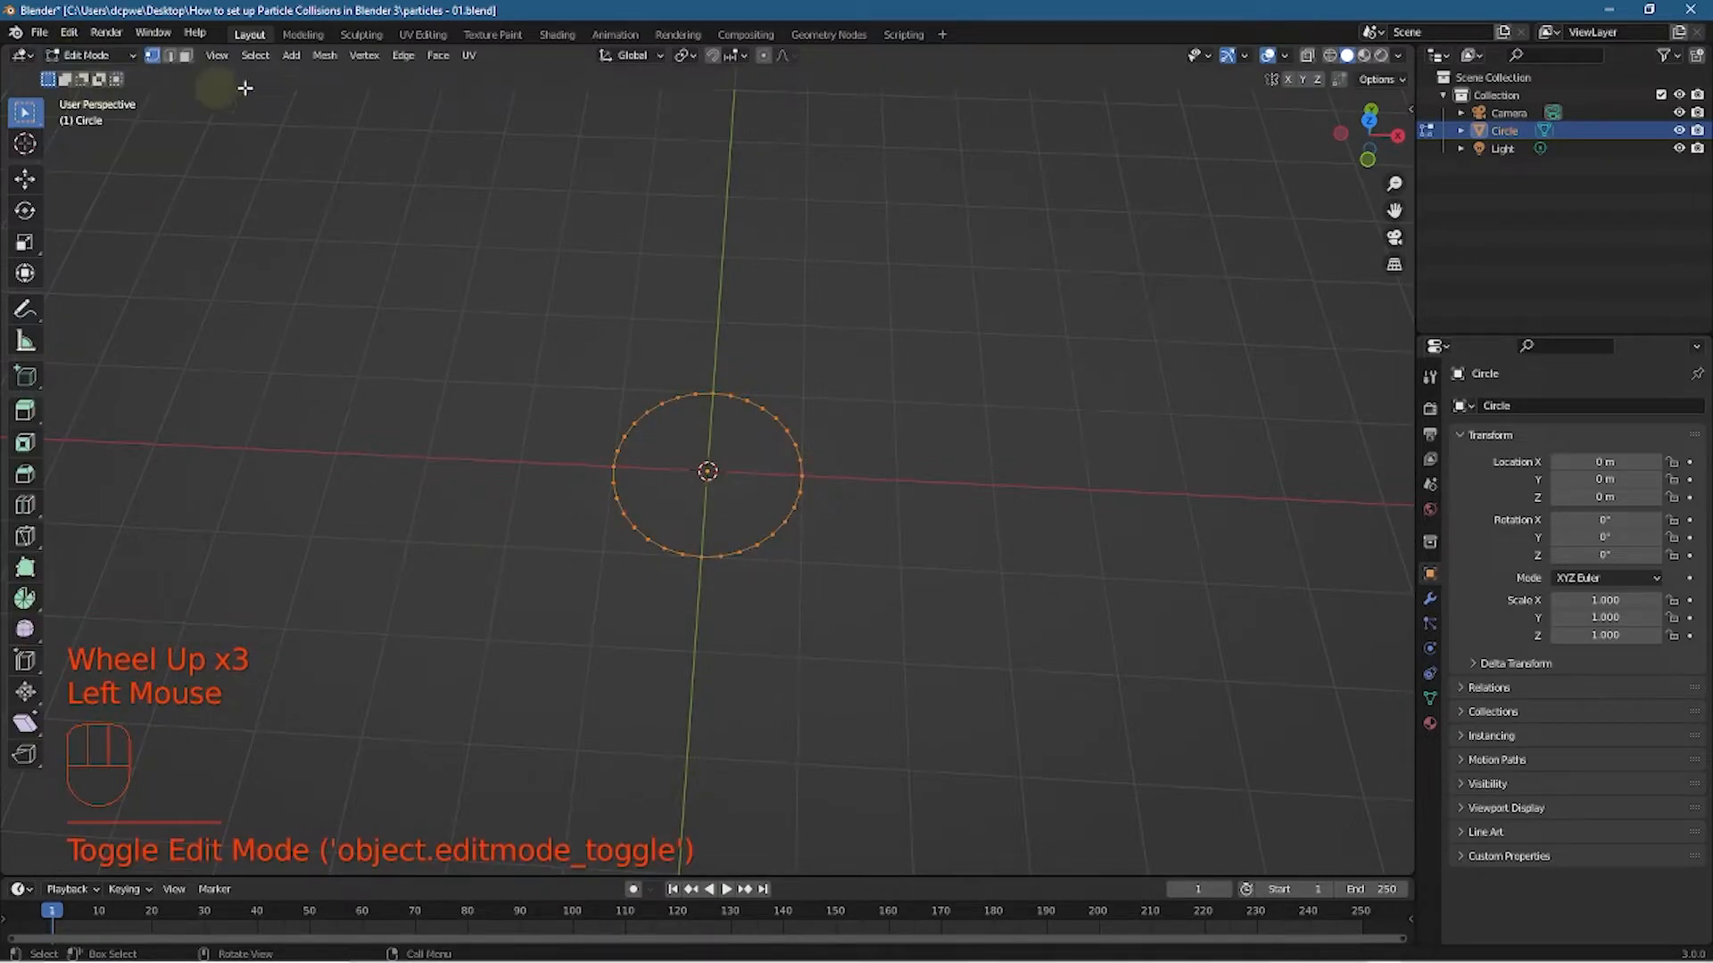
{"action": "left_click", "coordinate": [437, 55]}
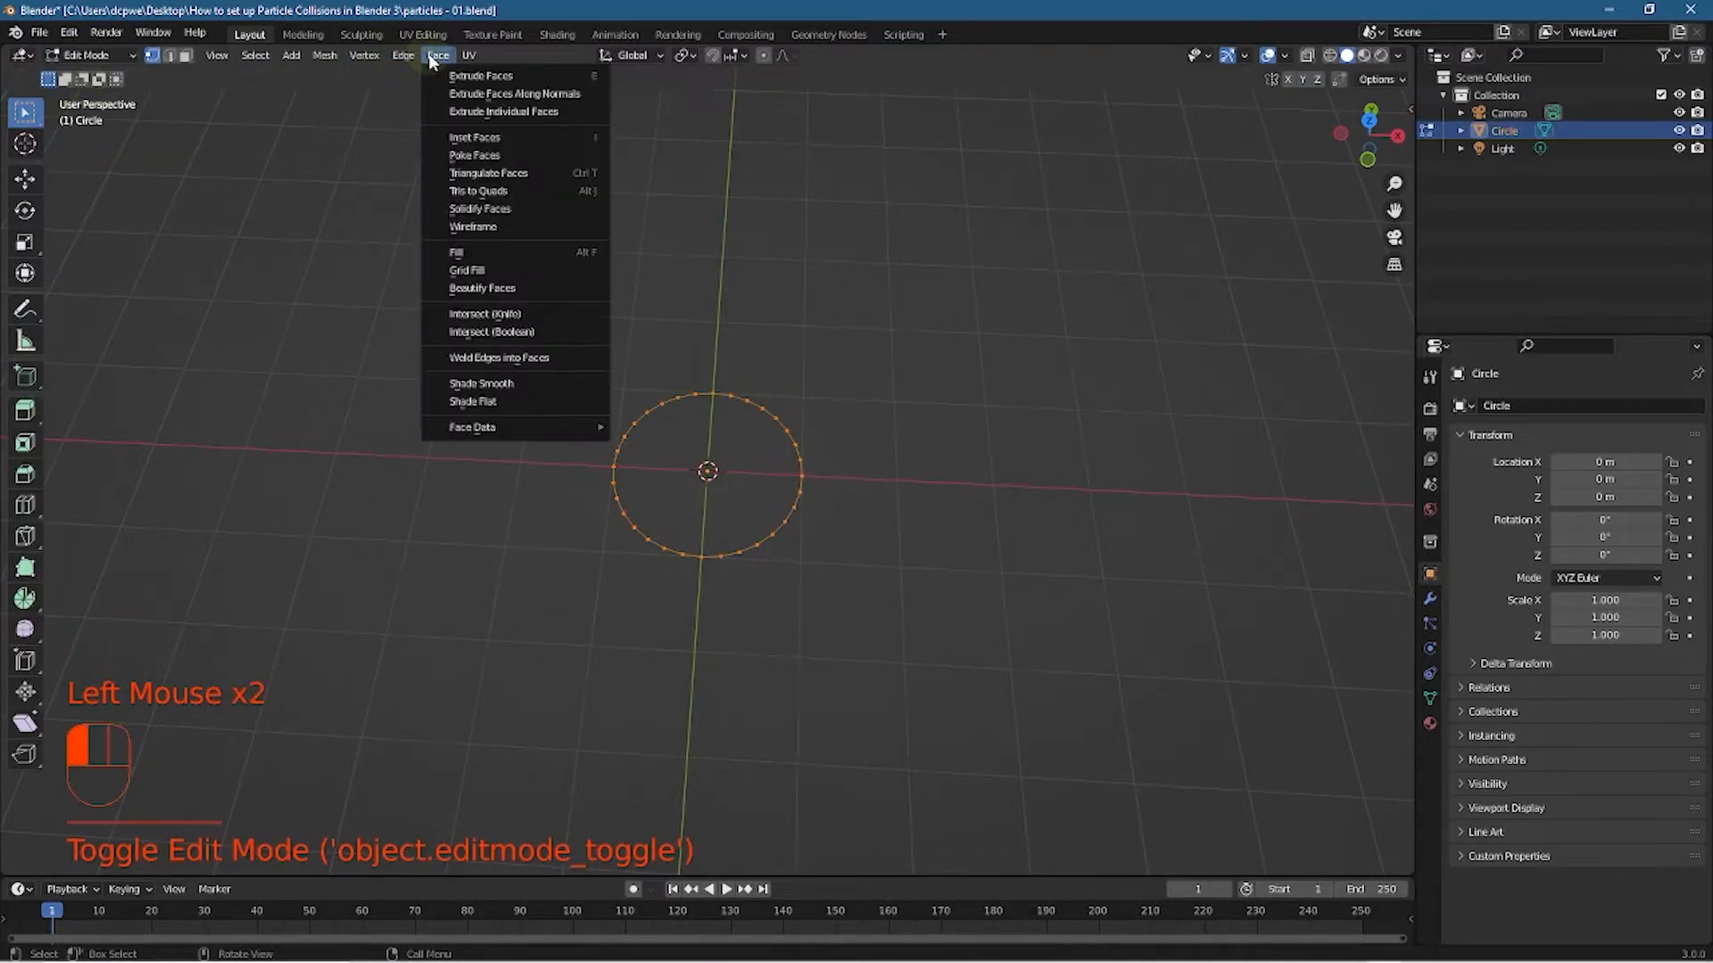
{"action": "left_click", "coordinate": [477, 254]}
{"action": "left_click", "coordinate": [96, 57]}
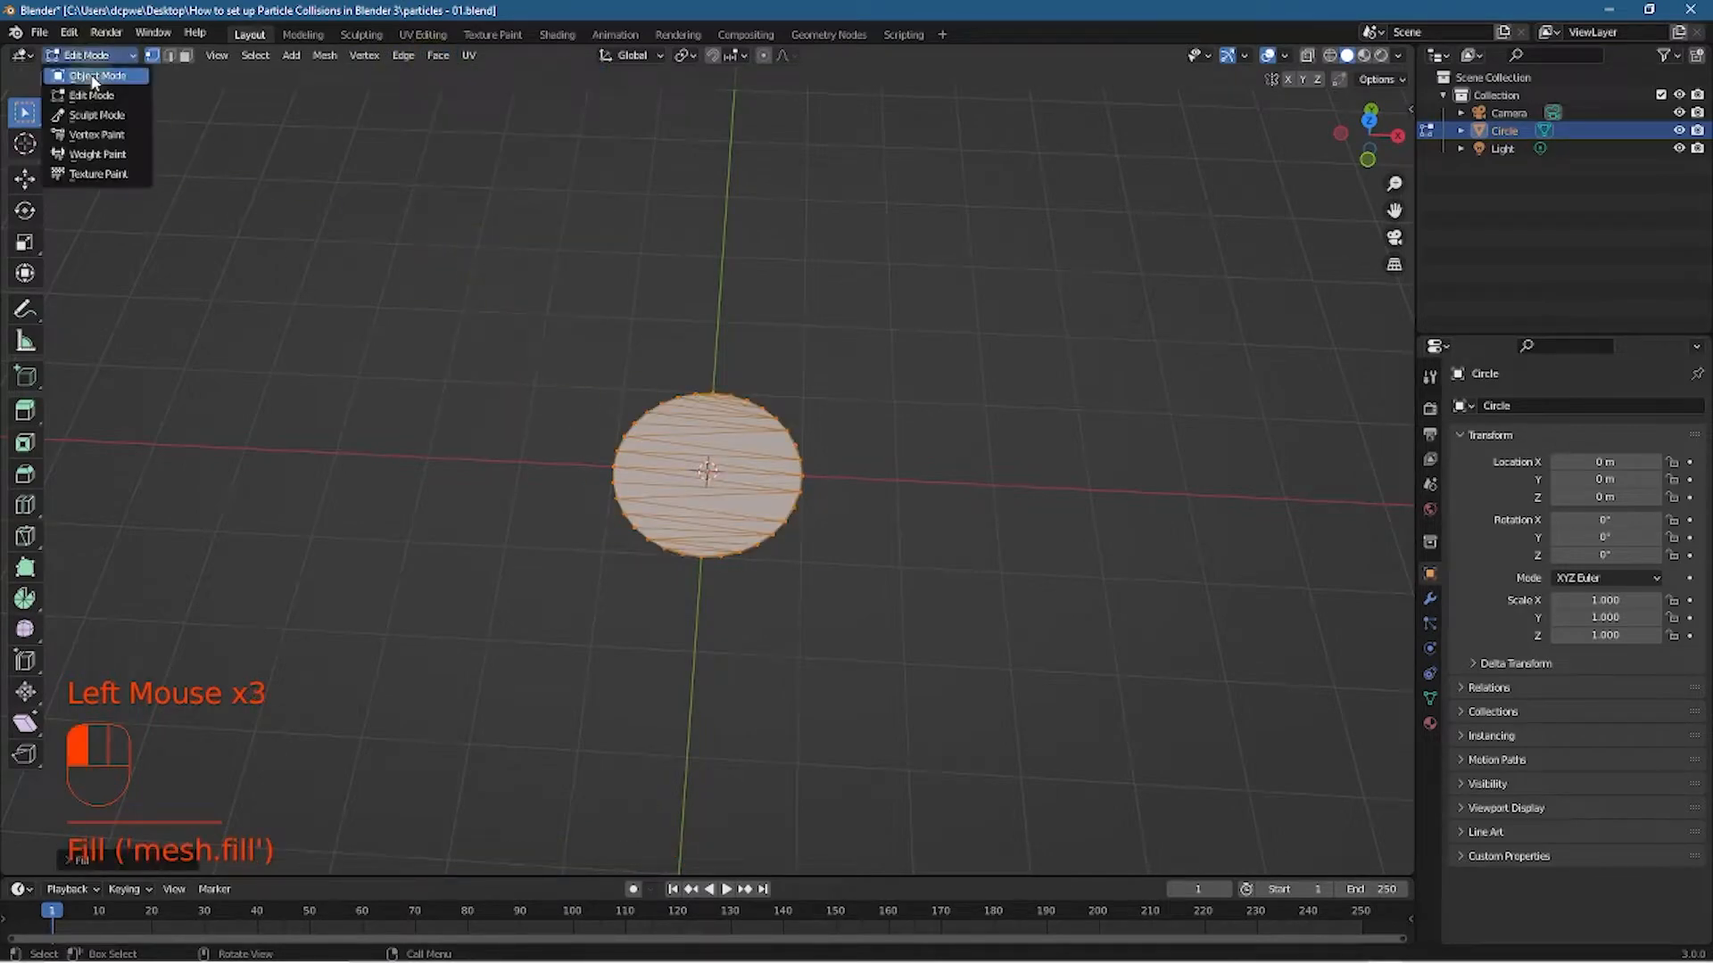
{"action": "left_click", "coordinate": [89, 73]}
Add an emitter particle system to the filled circle
{"action": "middle_click_drag", "start_coordinate": [464, 571], "coordinate": [497, 470]}
{"action": "left_click", "coordinate": [687, 479]}
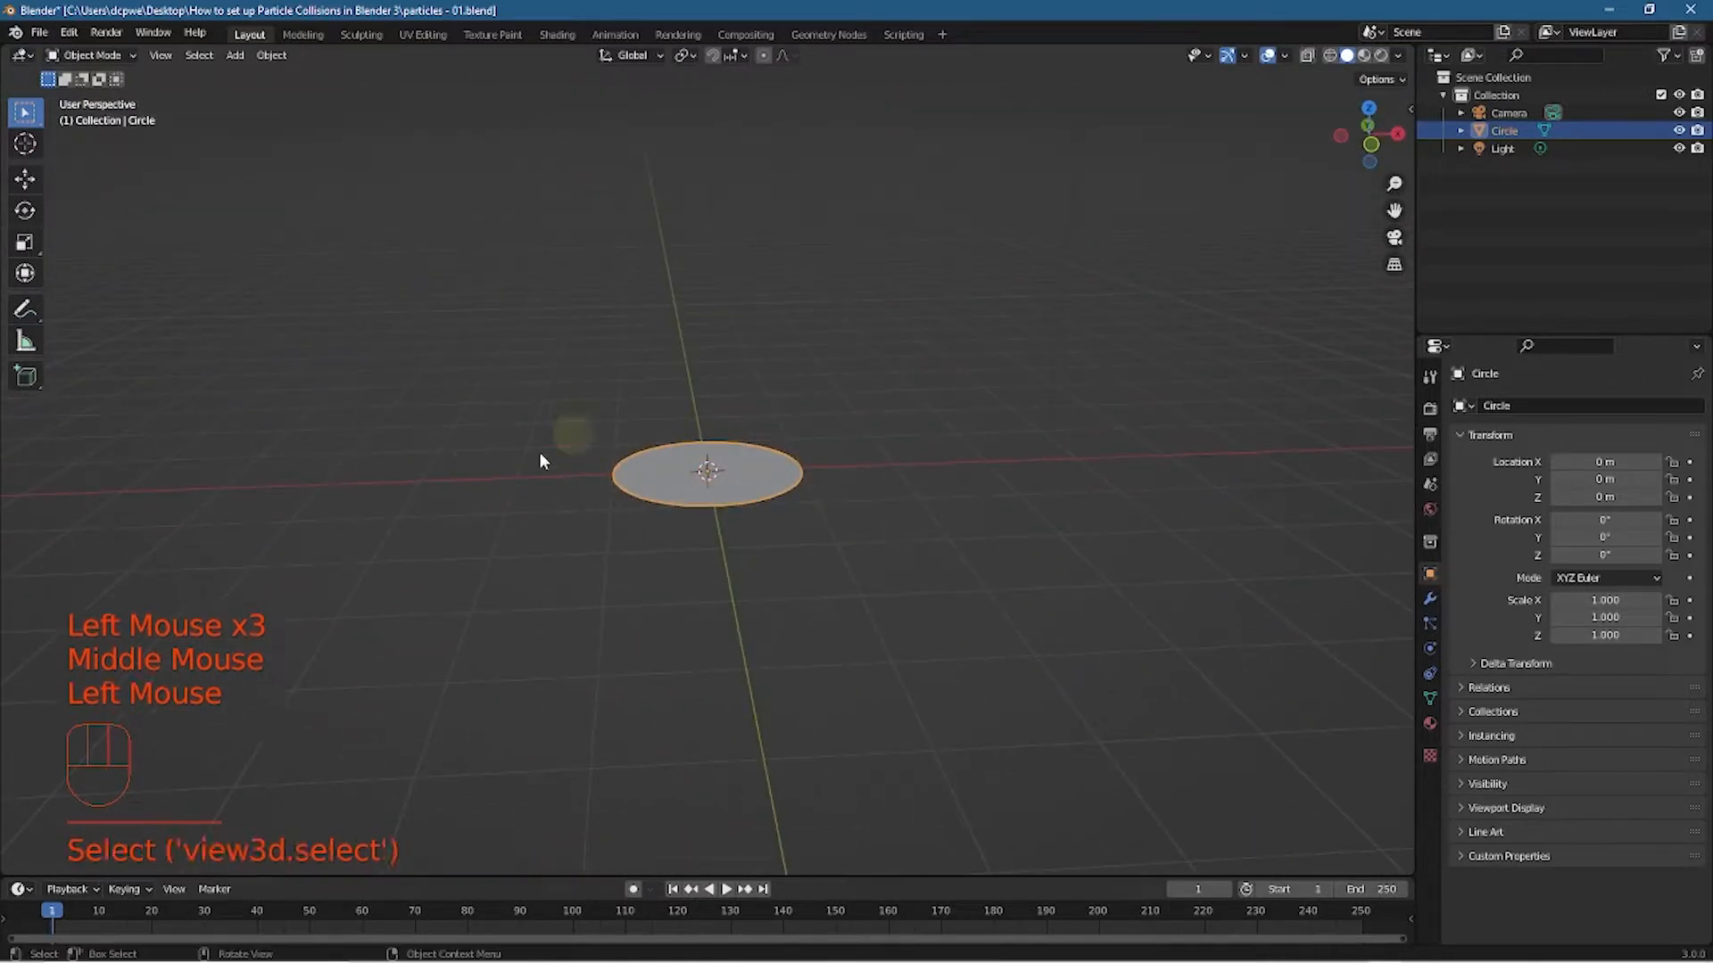
{"action": "left_click", "coordinate": [1429, 622]}
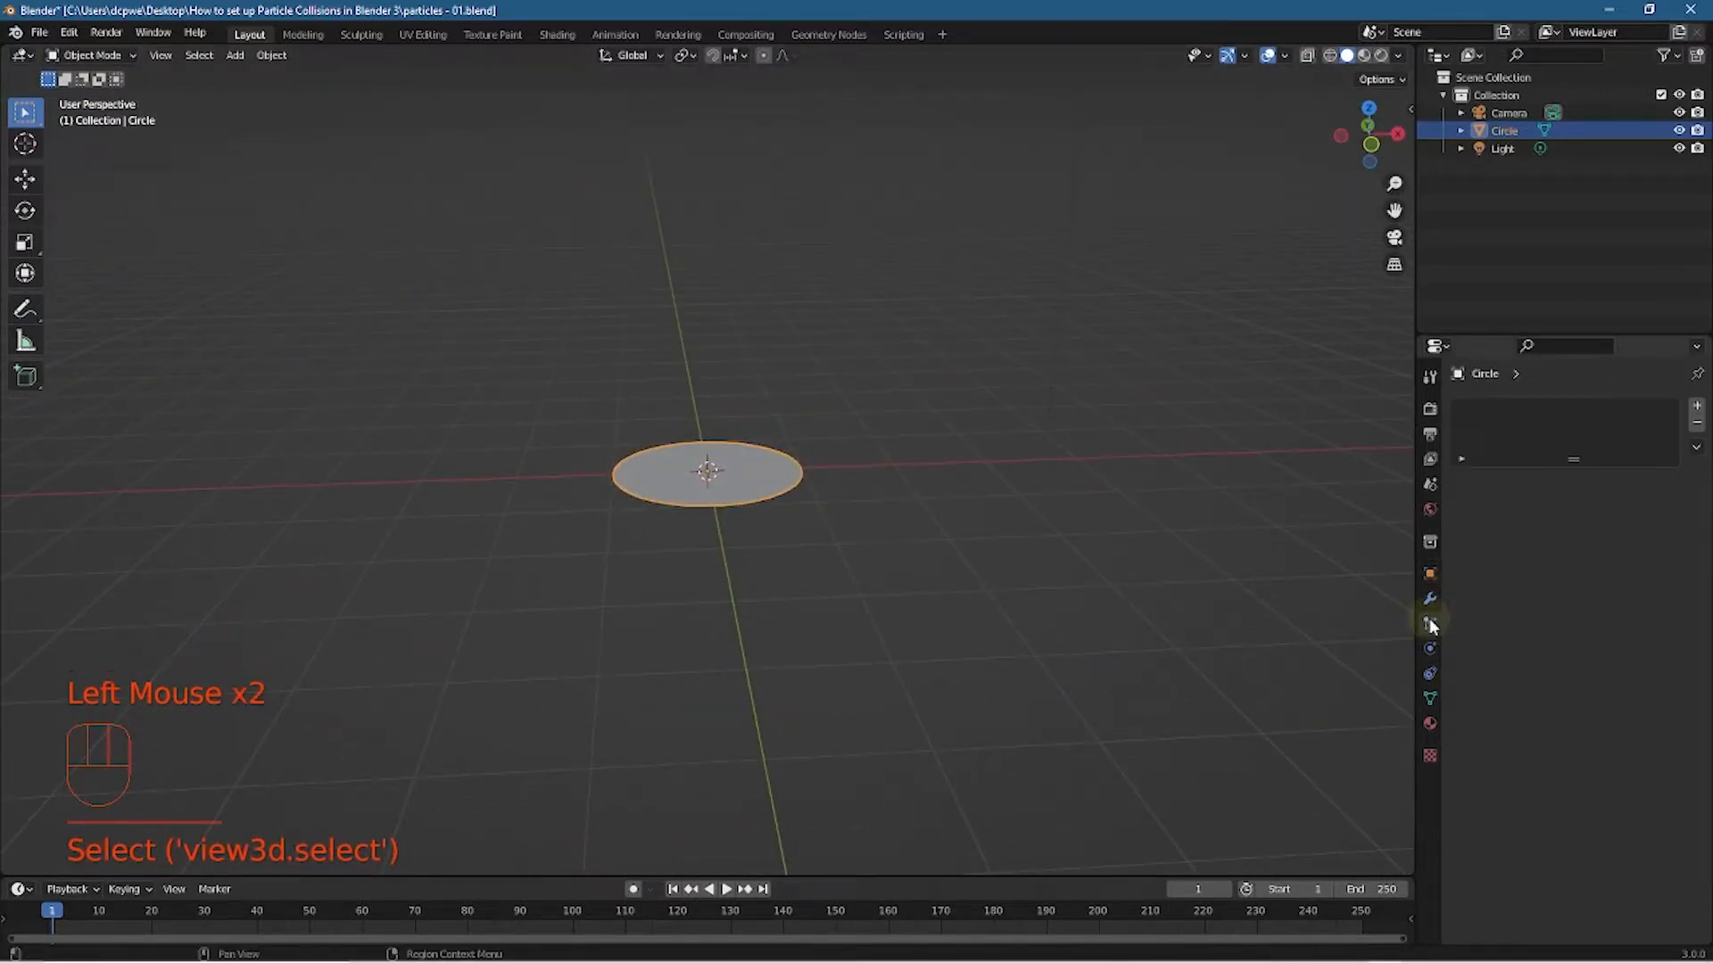
{"action": "left_click", "coordinate": [1697, 406]}
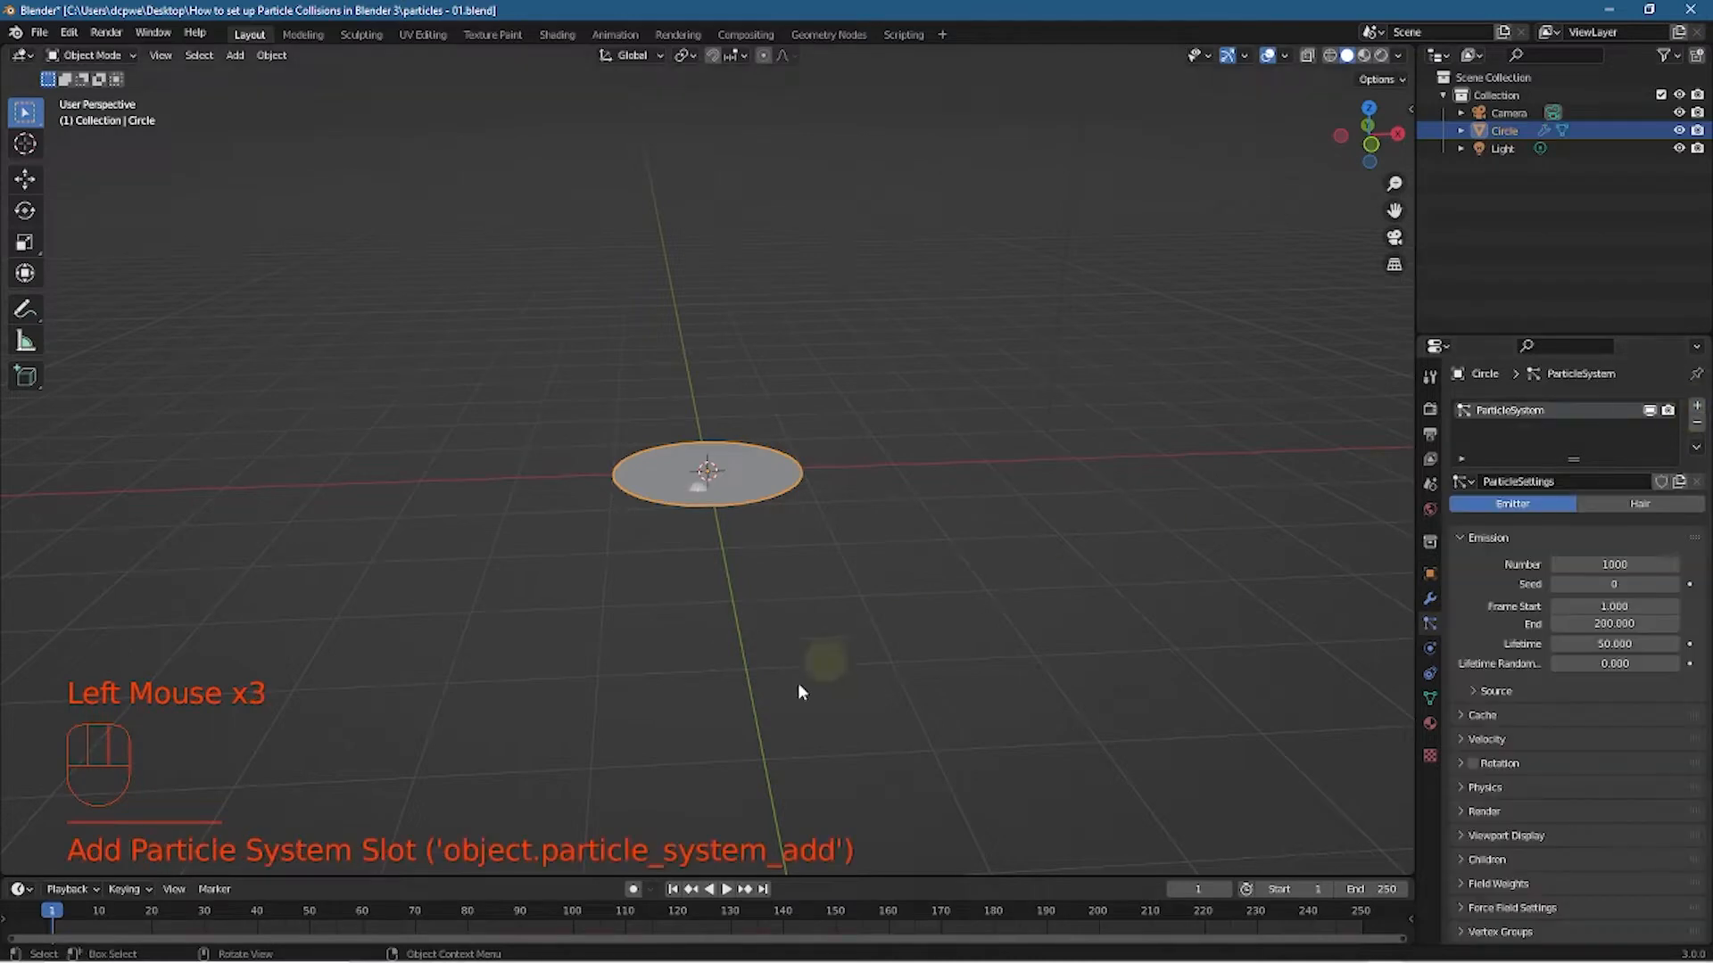
Play the animation and examine from several angles how the particles leave the circle
{"action": "left_click", "coordinate": [727, 890]}
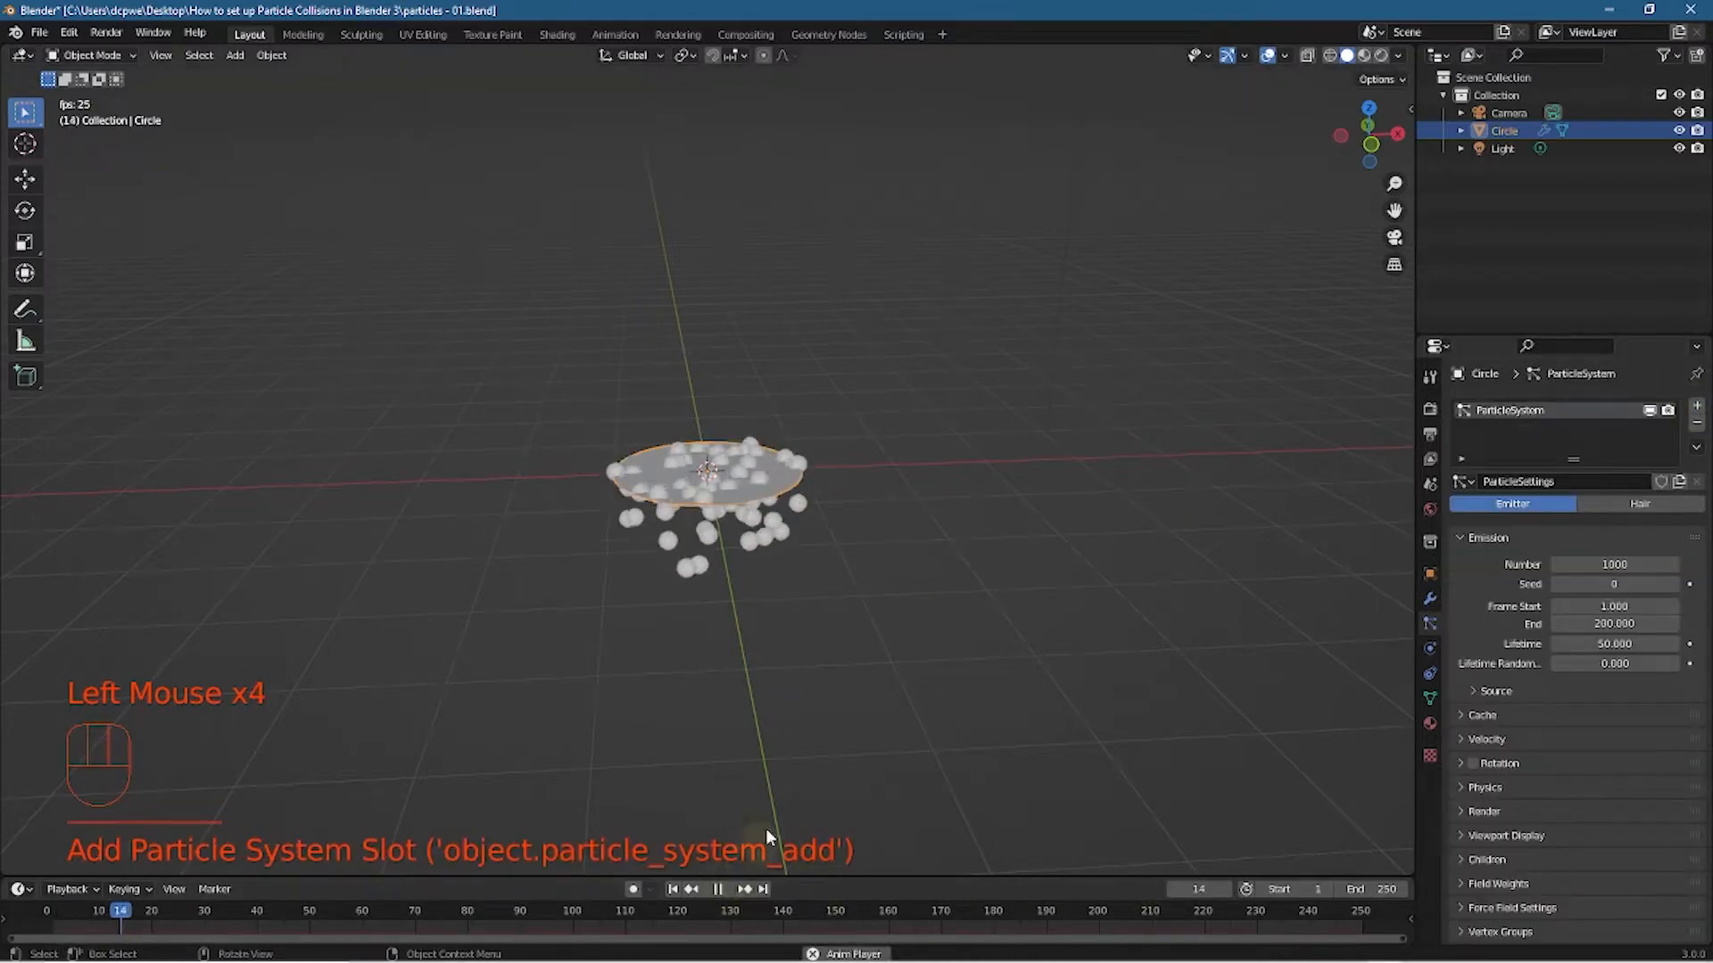
{"action": "middle_click_drag", "start_coordinate": [860, 428], "coordinate": [746, 399]}
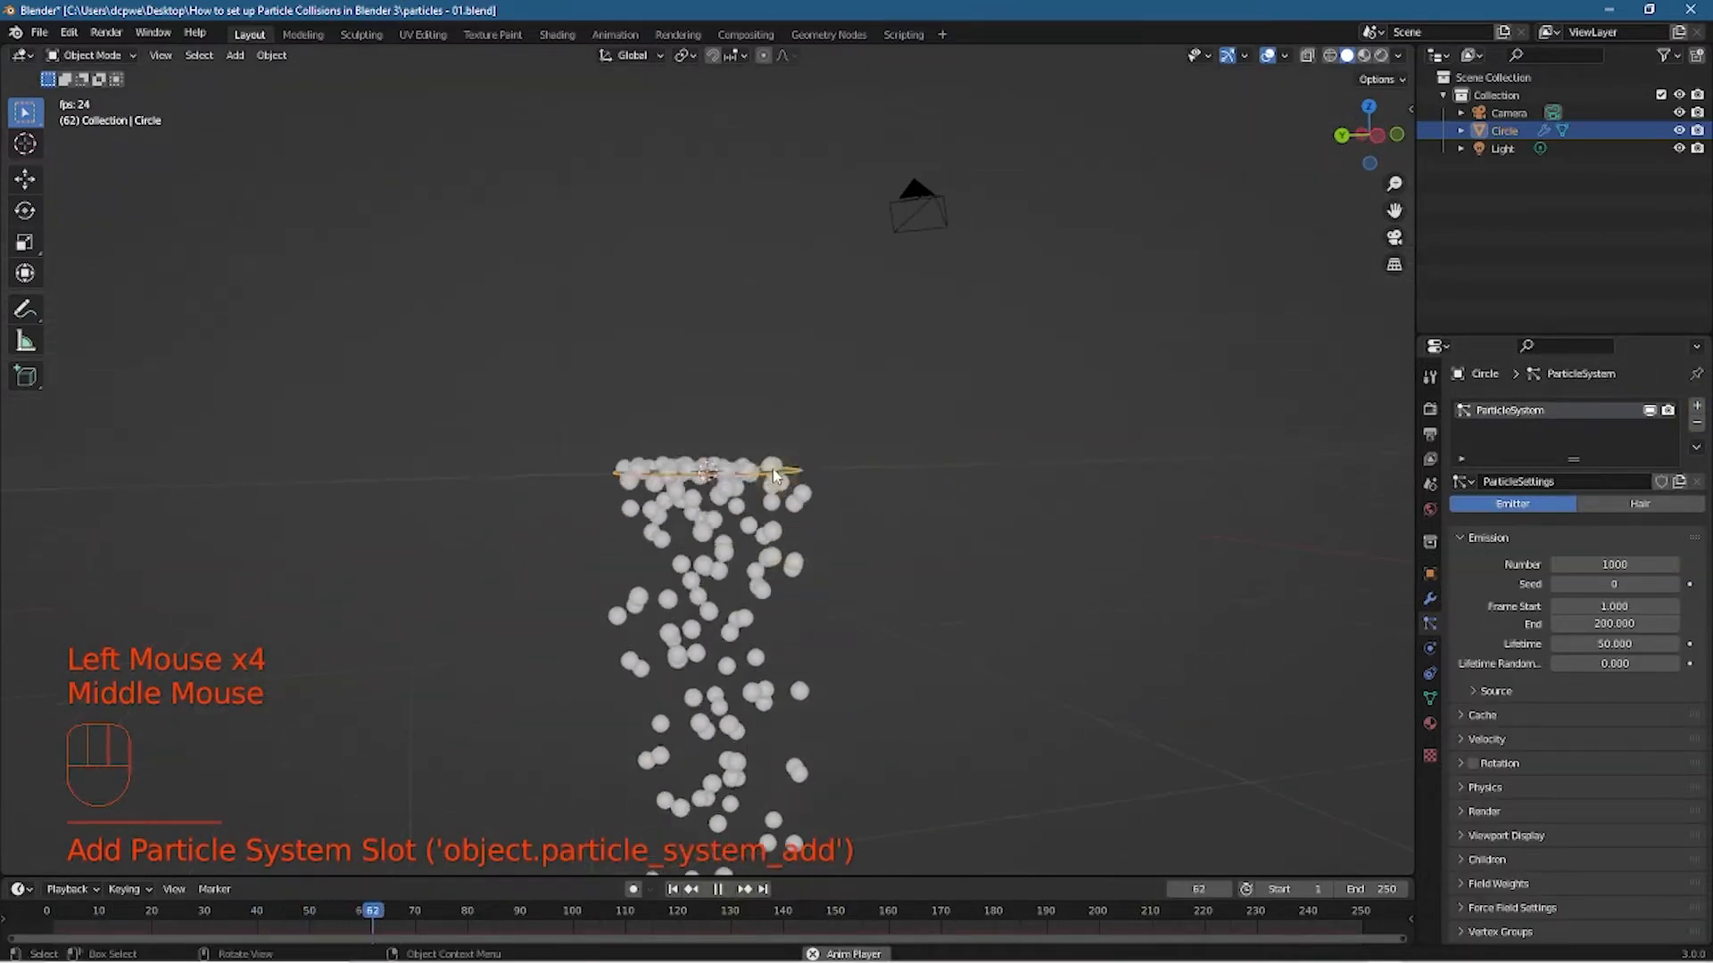
{"action": "middle_click_drag", "start_coordinate": [744, 383], "coordinate": [660, 579]}
{"action": "scroll", "coordinate": [701, 570], "scroll_direction": "down", "scroll_amount": 2}
{"action": "middle_click_drag", "start_coordinate": [928, 571], "coordinate": [903, 496]}
{"action": "scroll", "coordinate": [905, 523], "scroll_direction": "up", "scroll_amount": 3}
Set the circle's X rotation to 90° to try a different emission direction during playback
{"action": "left_click", "coordinate": [769, 469]}
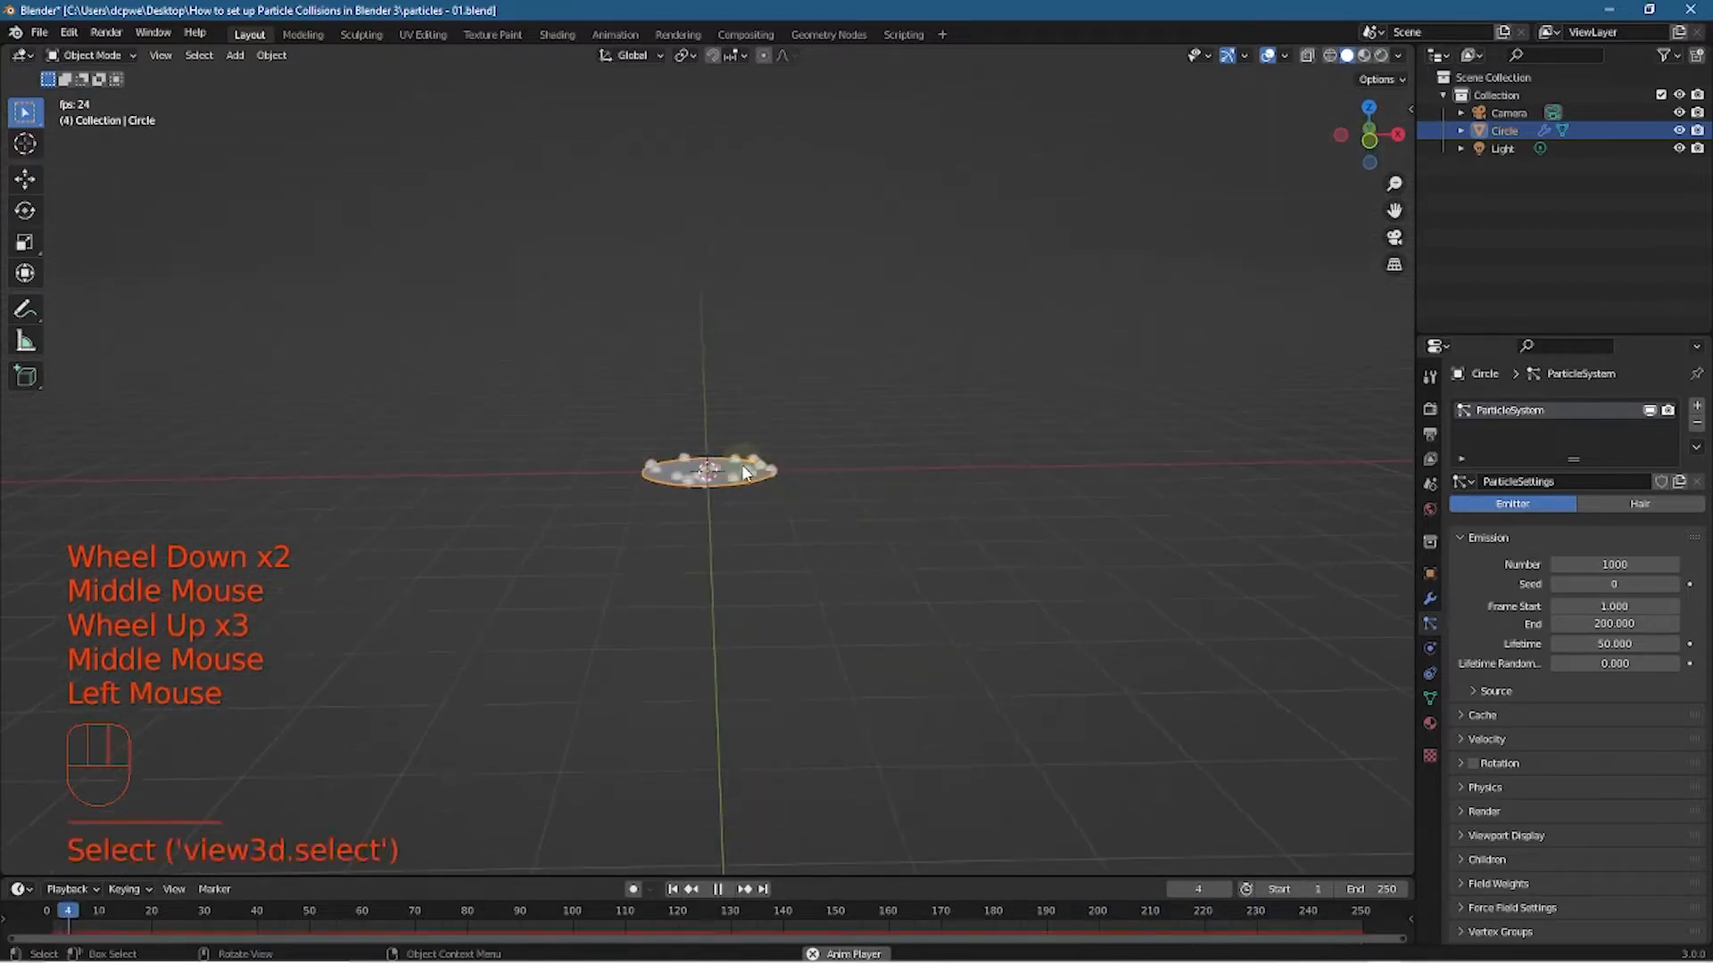
{"action": "left_click", "coordinate": [1430, 574]}
{"action": "left_click", "coordinate": [1619, 520]}
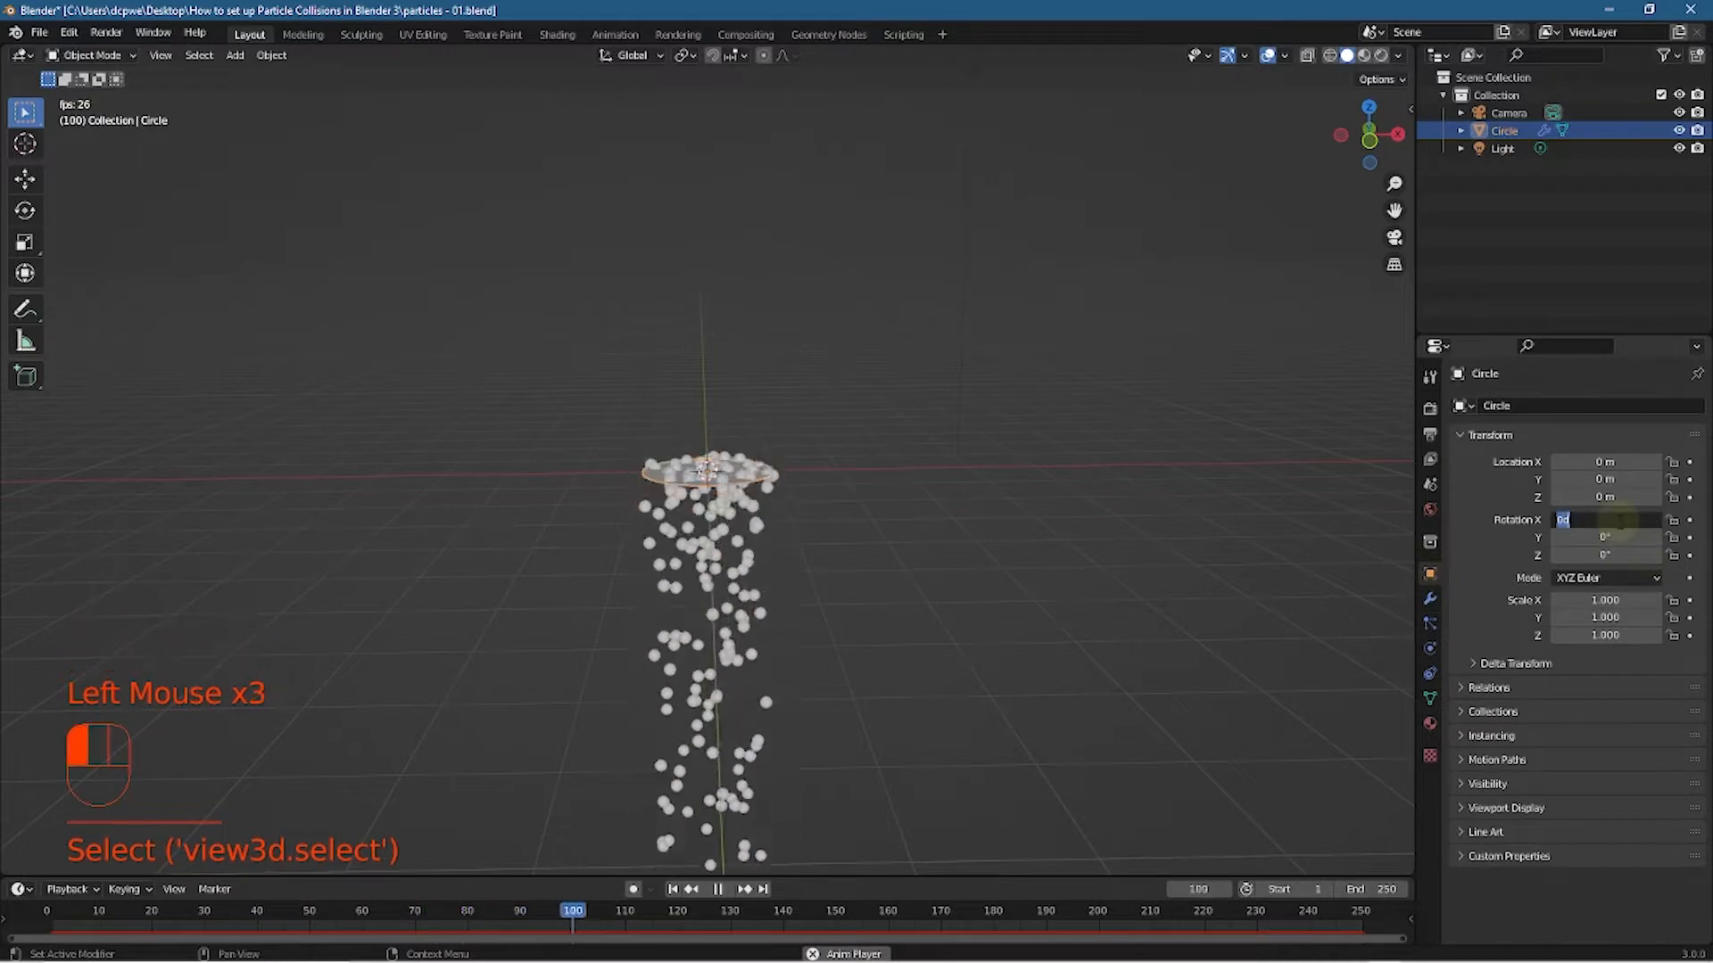
{"action": "type", "text": "90"}
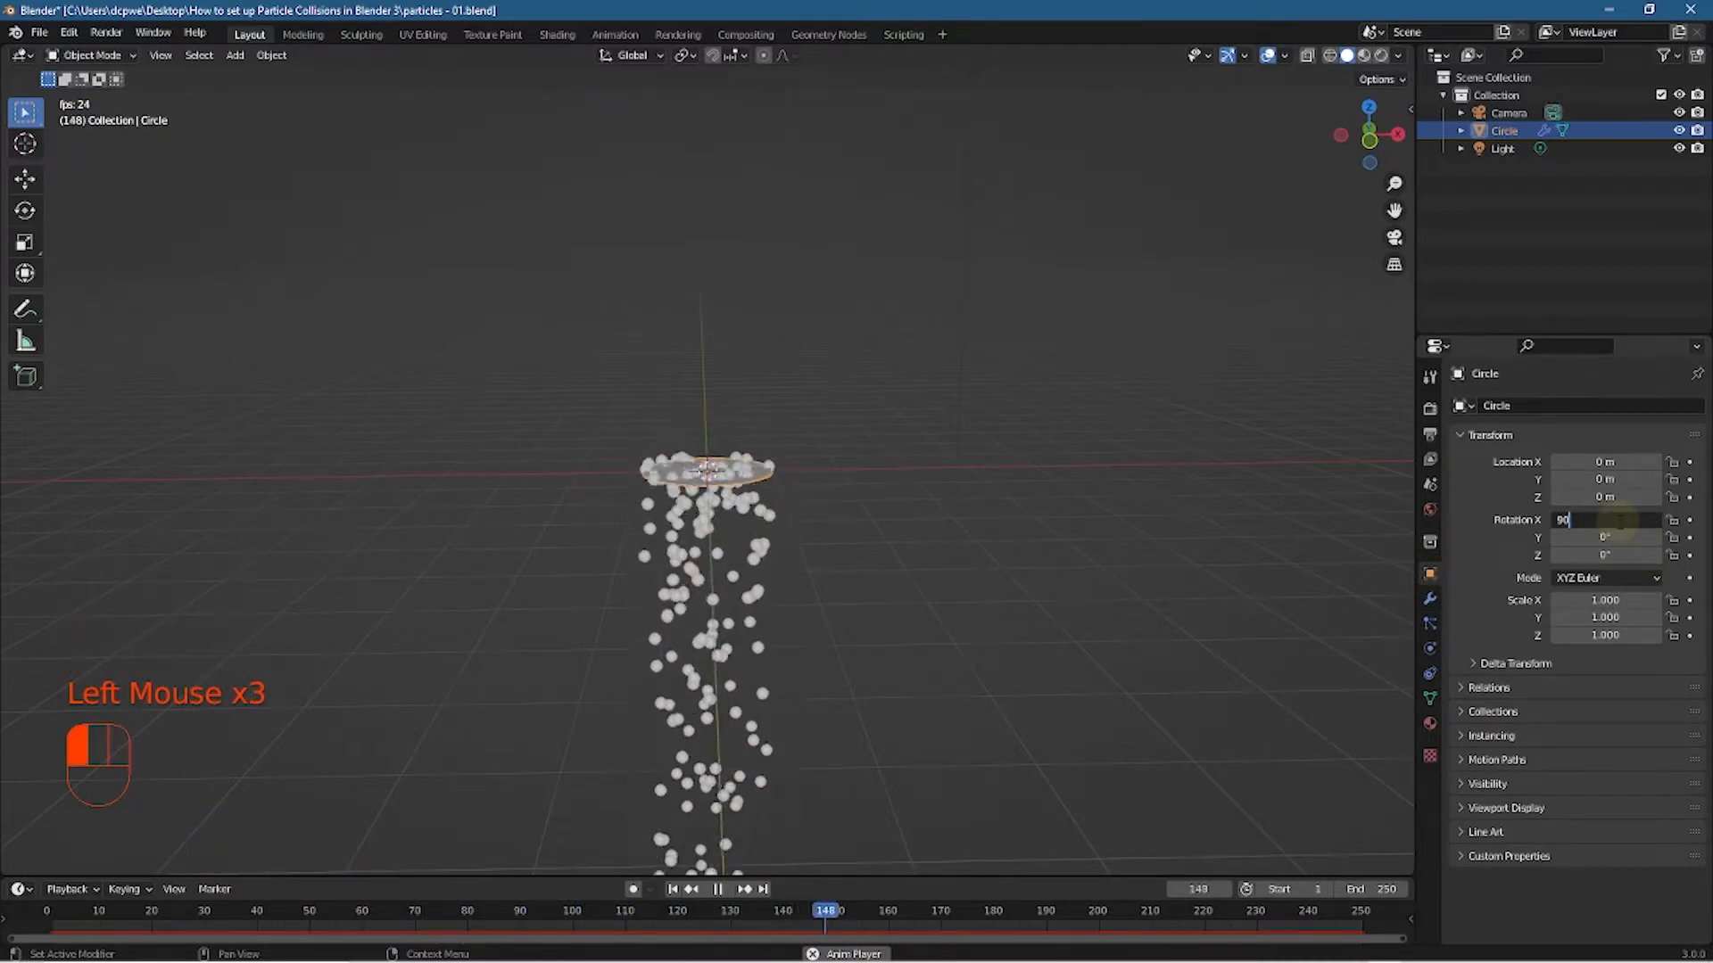
{"action": "key", "text": "Return"}
{"action": "mouse_move", "coordinate": [409, 541]}
{"action": "middle_mouse_down"}
{"action": "mouse_move", "coordinate": [630, 550]}
{"action": "mouse_move", "coordinate": [409, 535]}
{"action": "middle_mouse_up"}
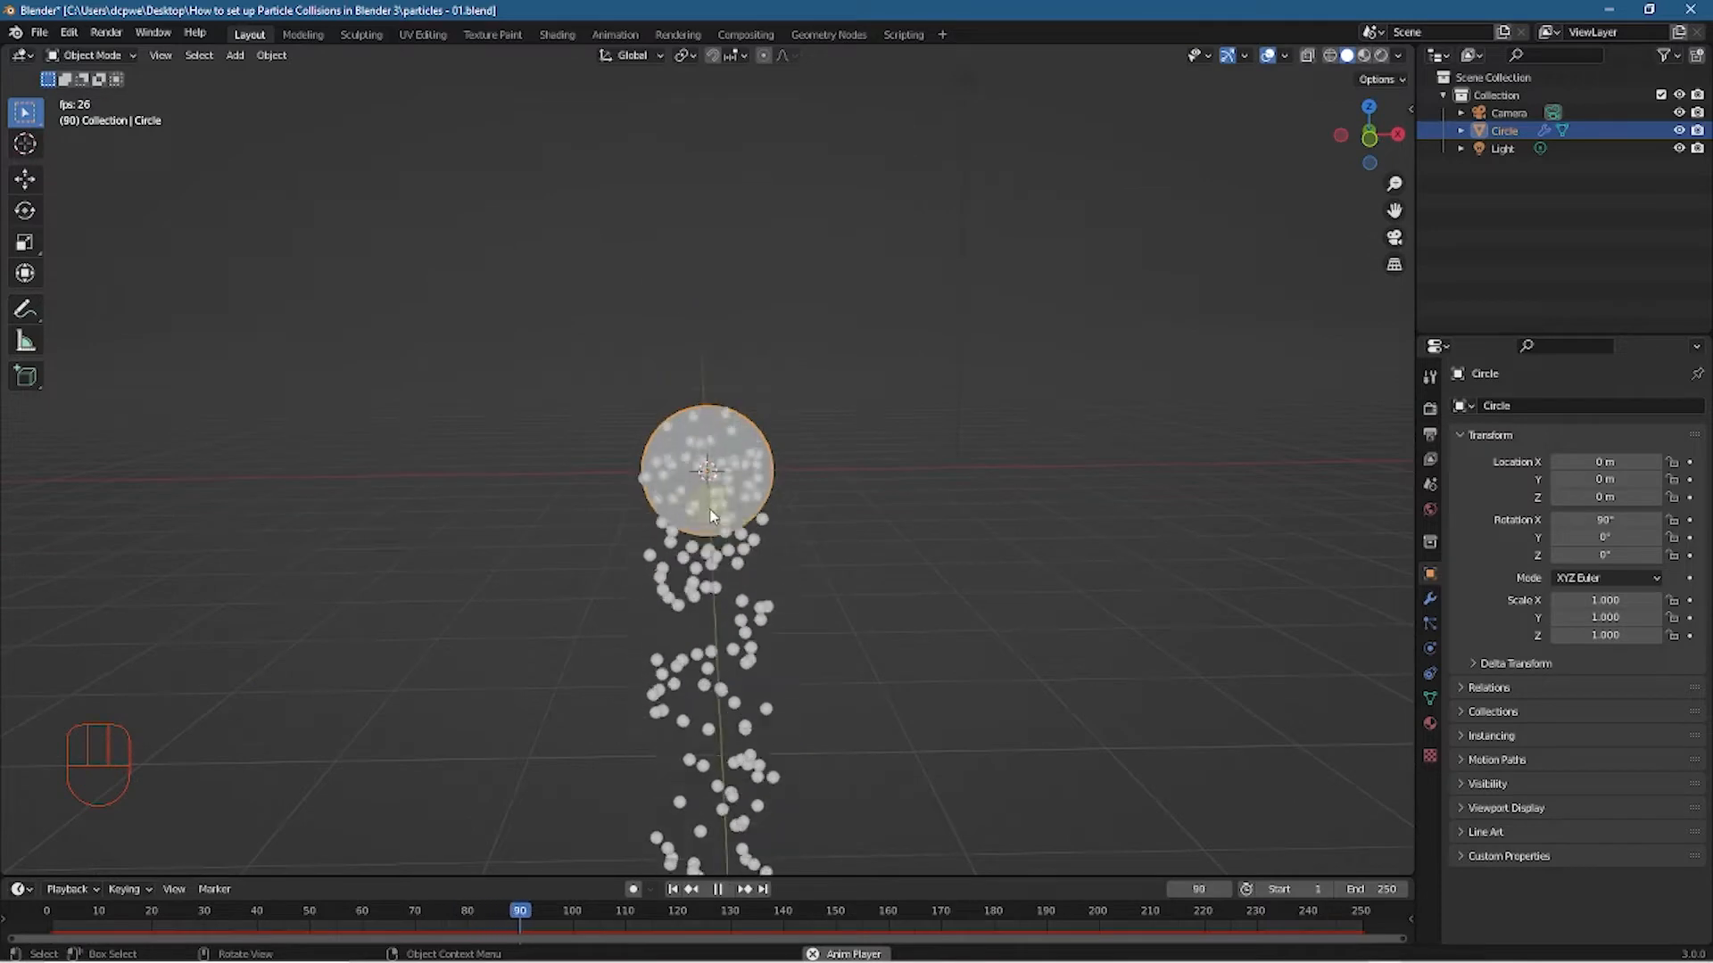
Reset the circle's X rotation to 0°, set its Y rotation to 90°, and examine the particle stream
{"action": "left_click", "coordinate": [1625, 519]}
{"action": "type", "text": "0"}
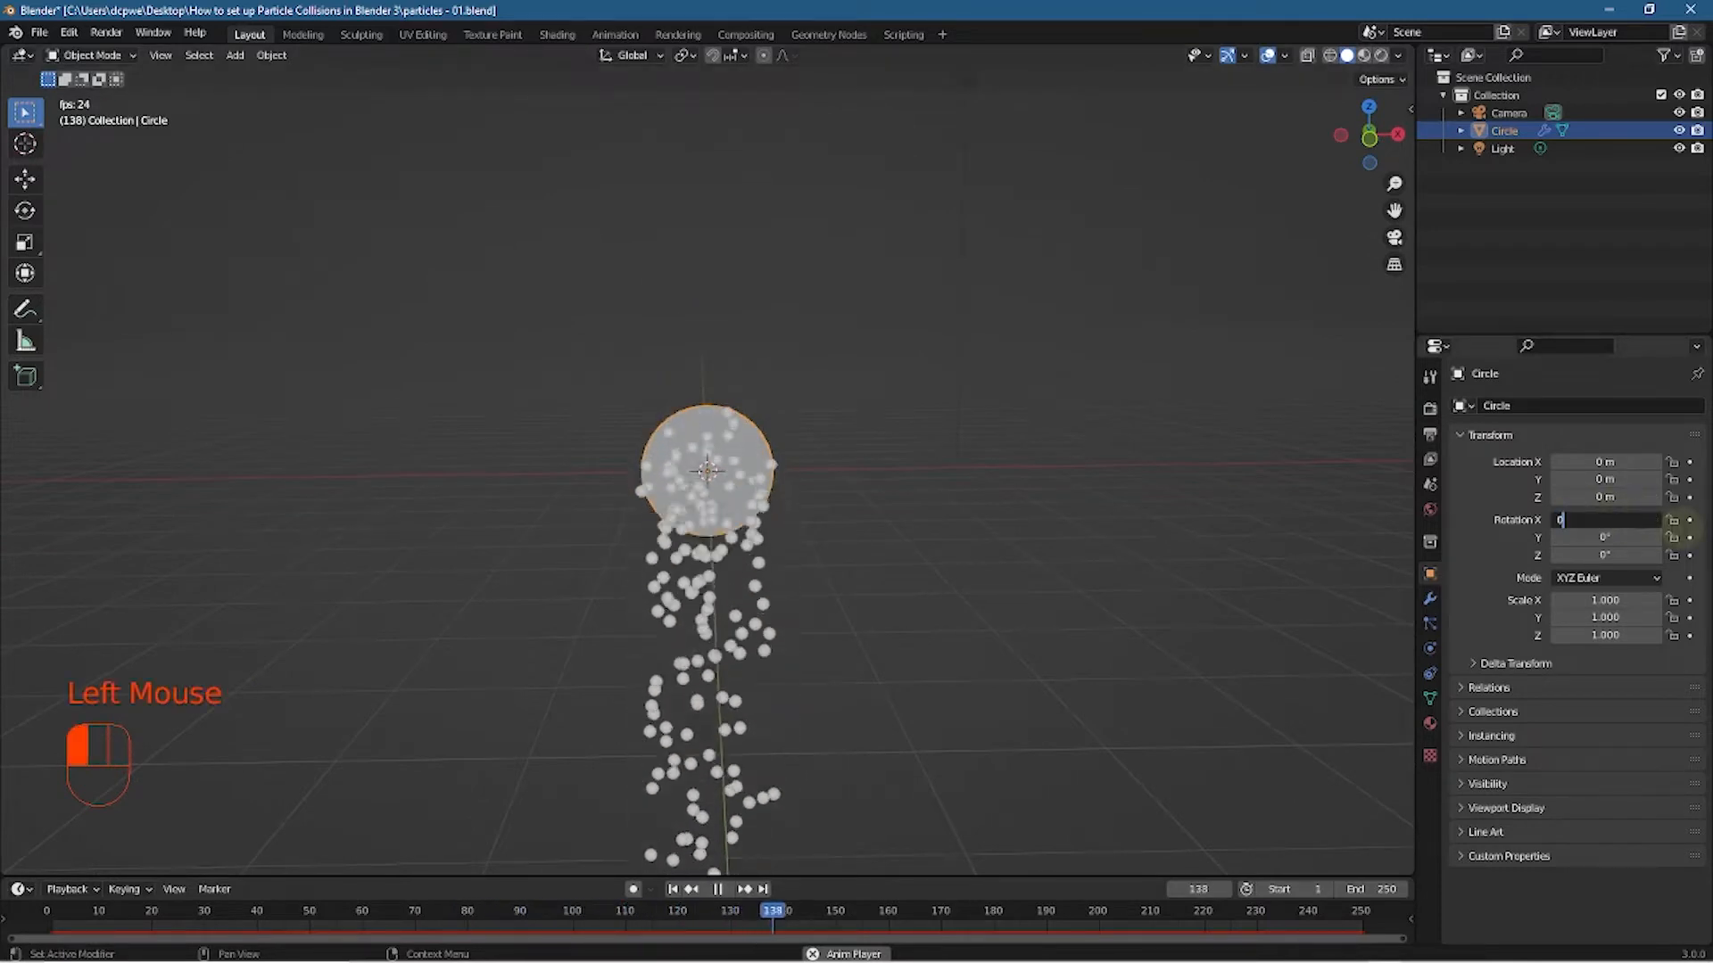
{"action": "key", "text": "Return"}
{"action": "double_click", "coordinate": [1620, 537]}
{"action": "type", "text": "90"}
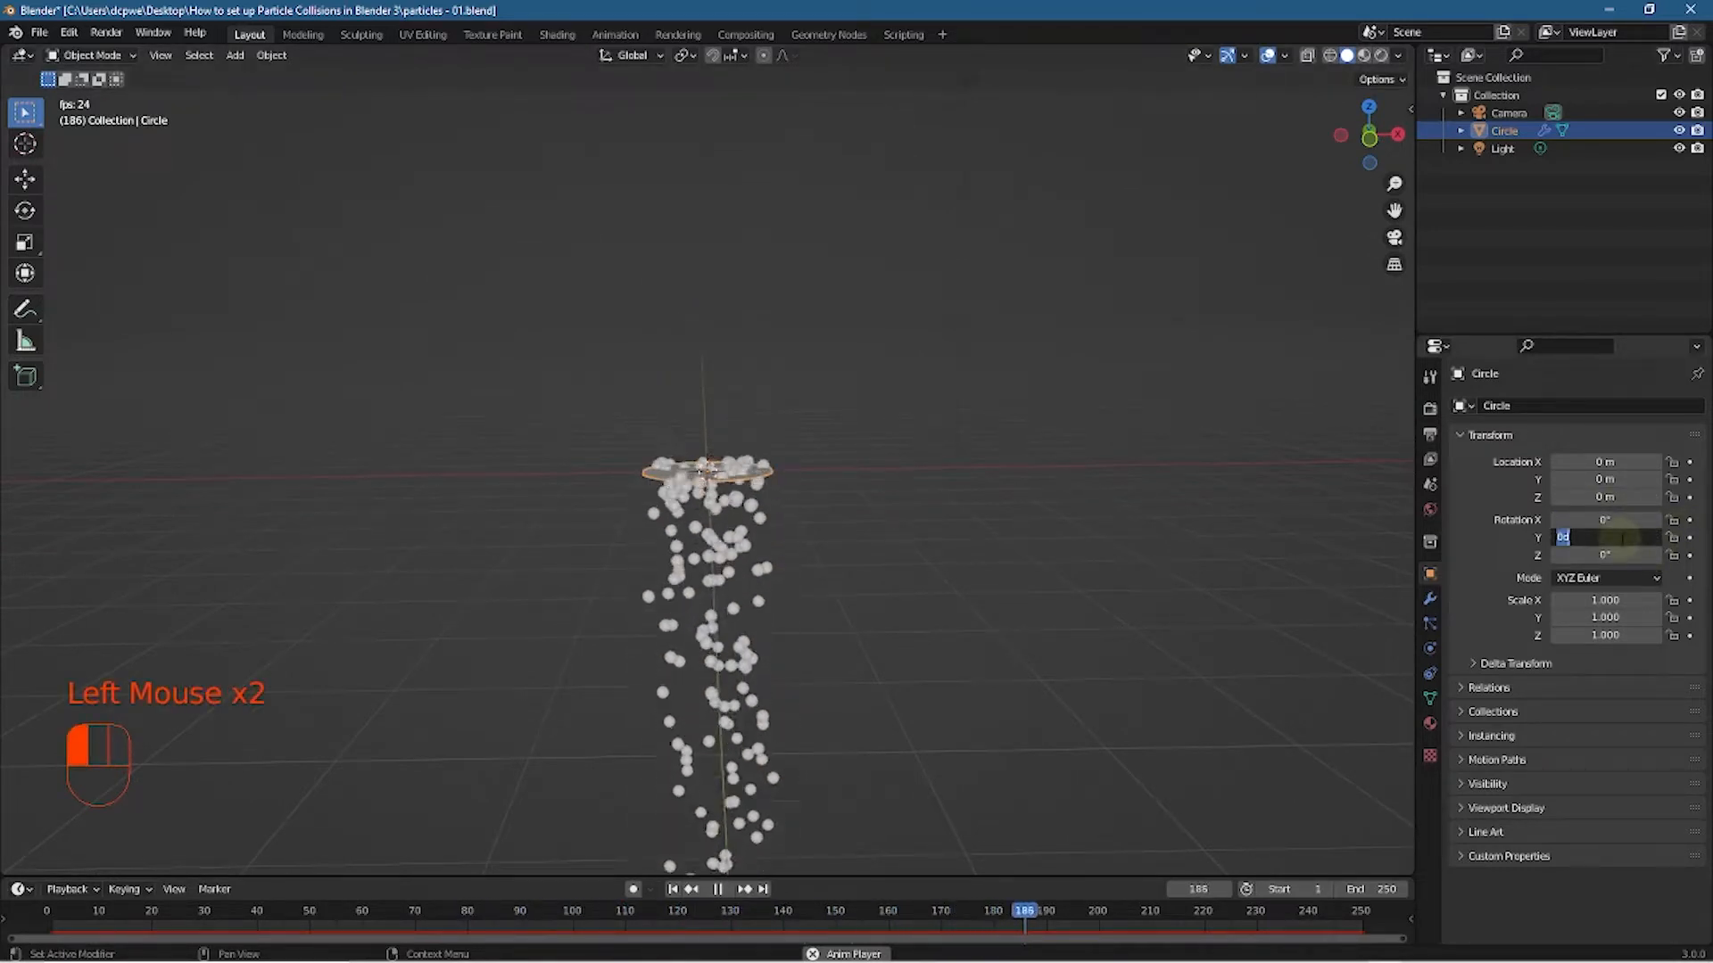
{"action": "key", "text": "Return"}
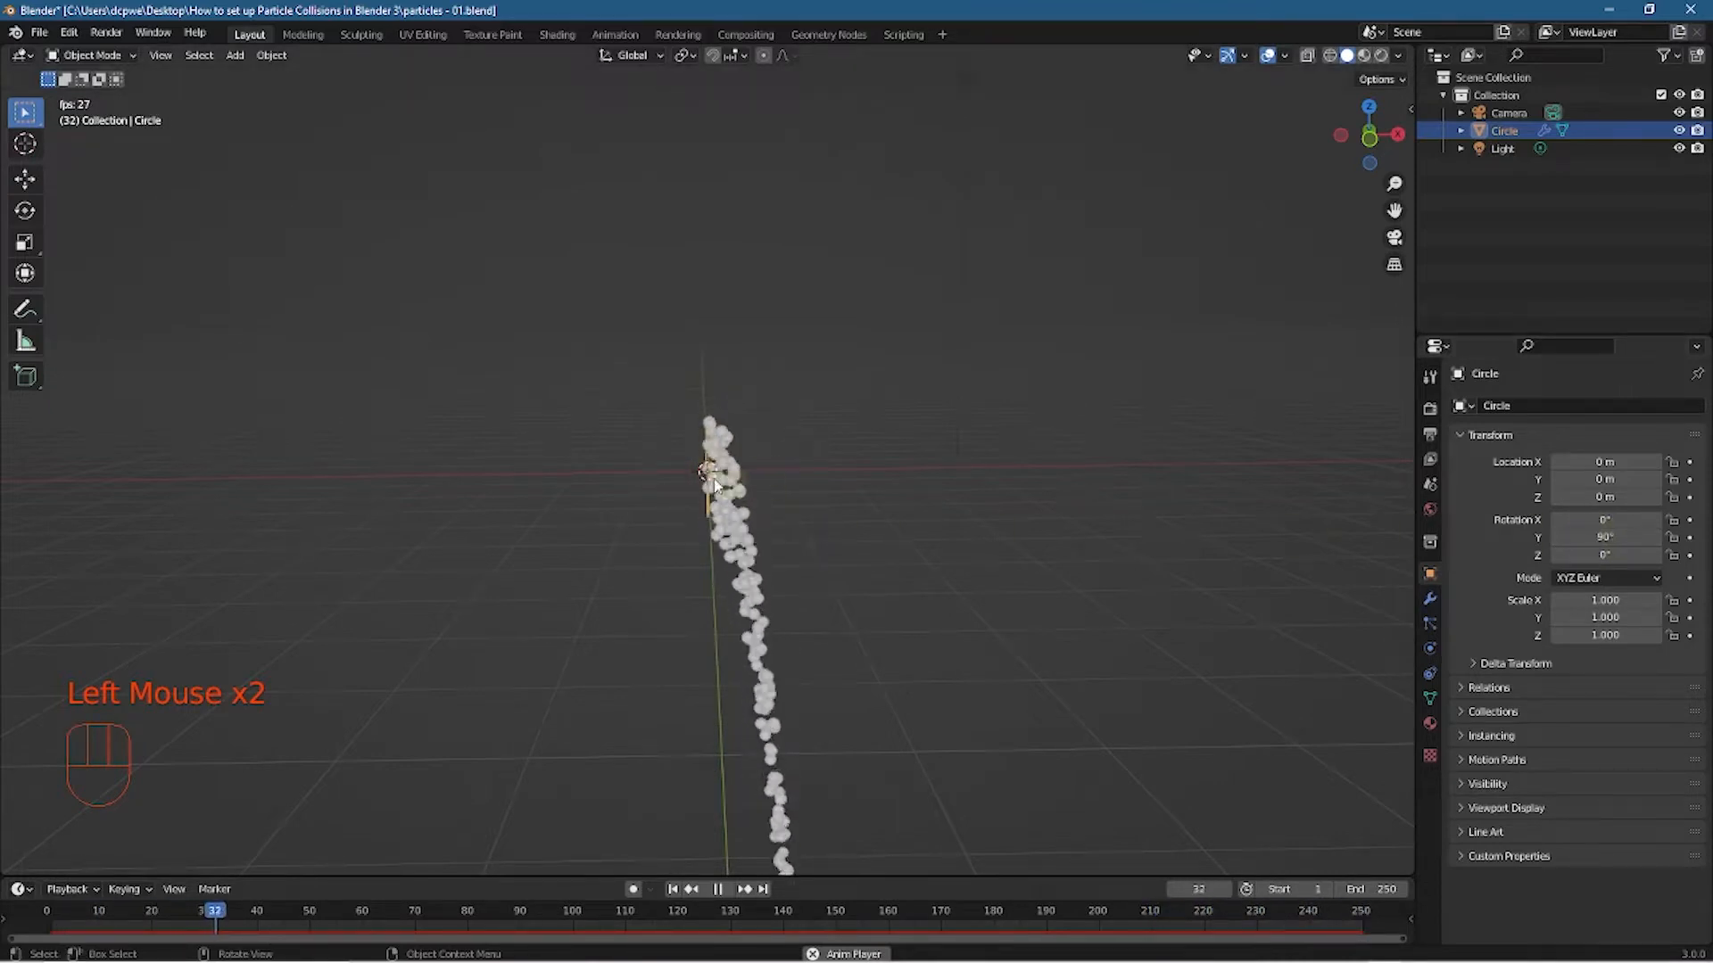
{"action": "middle_click_drag", "start_coordinate": [851, 470], "coordinate": [809, 533]}
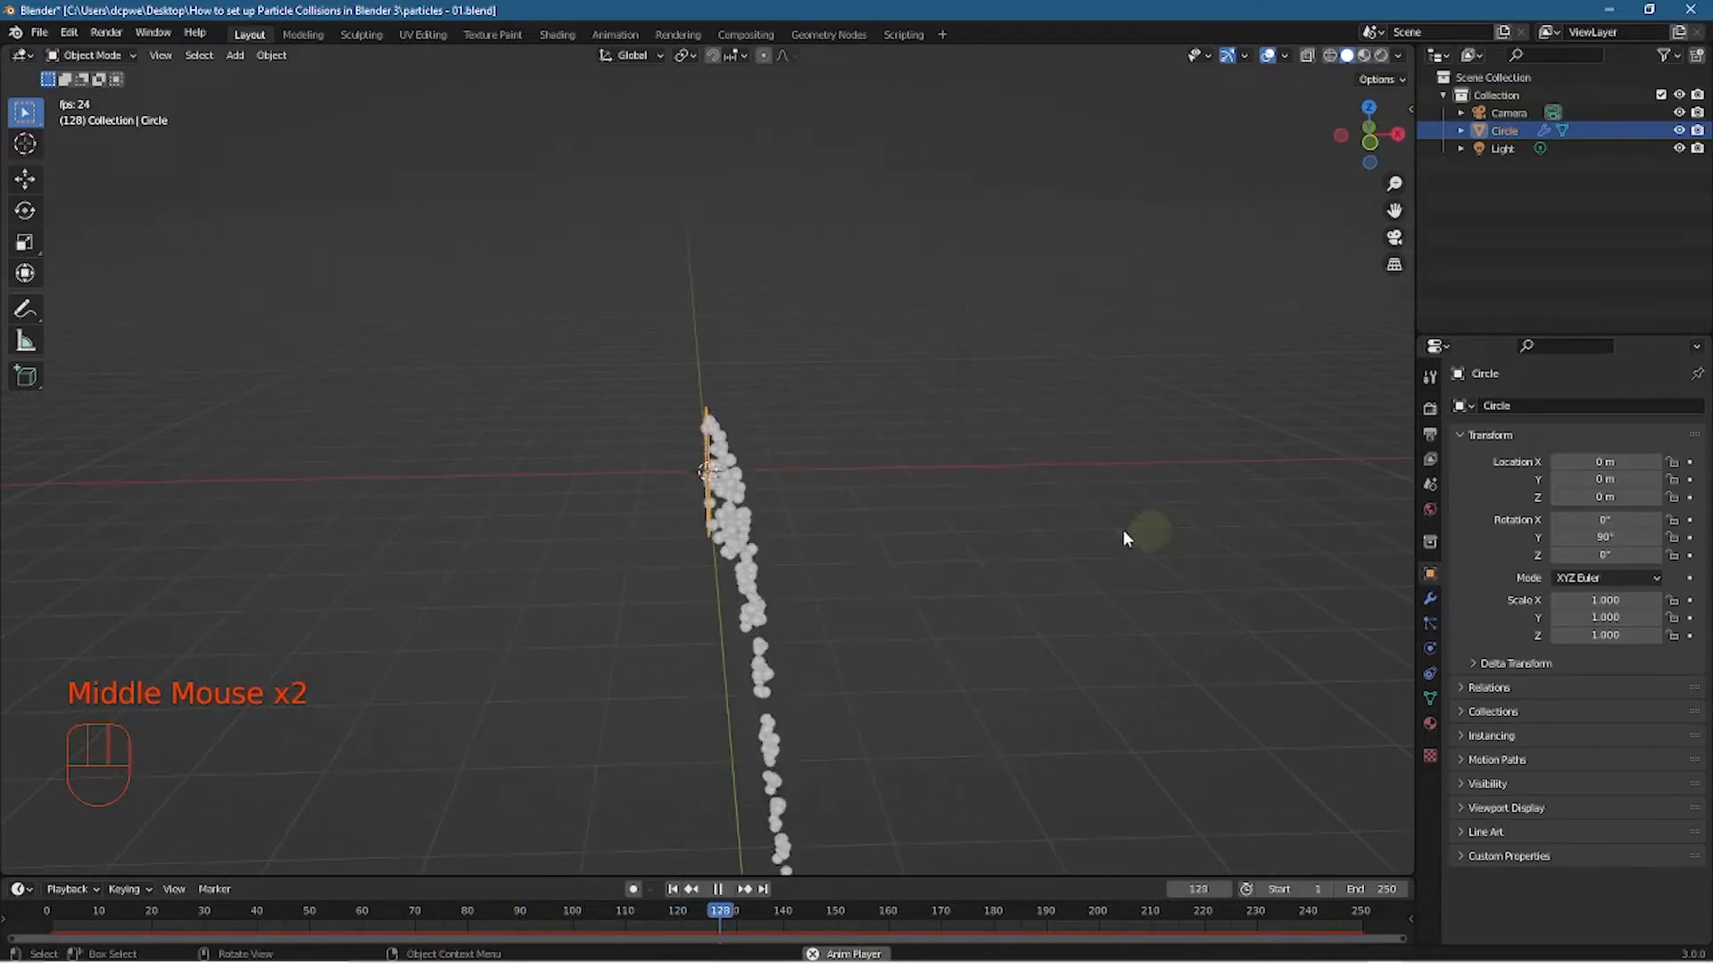
{"action": "middle_click_drag", "start_coordinate": [669, 486], "coordinate": [857, 515]}
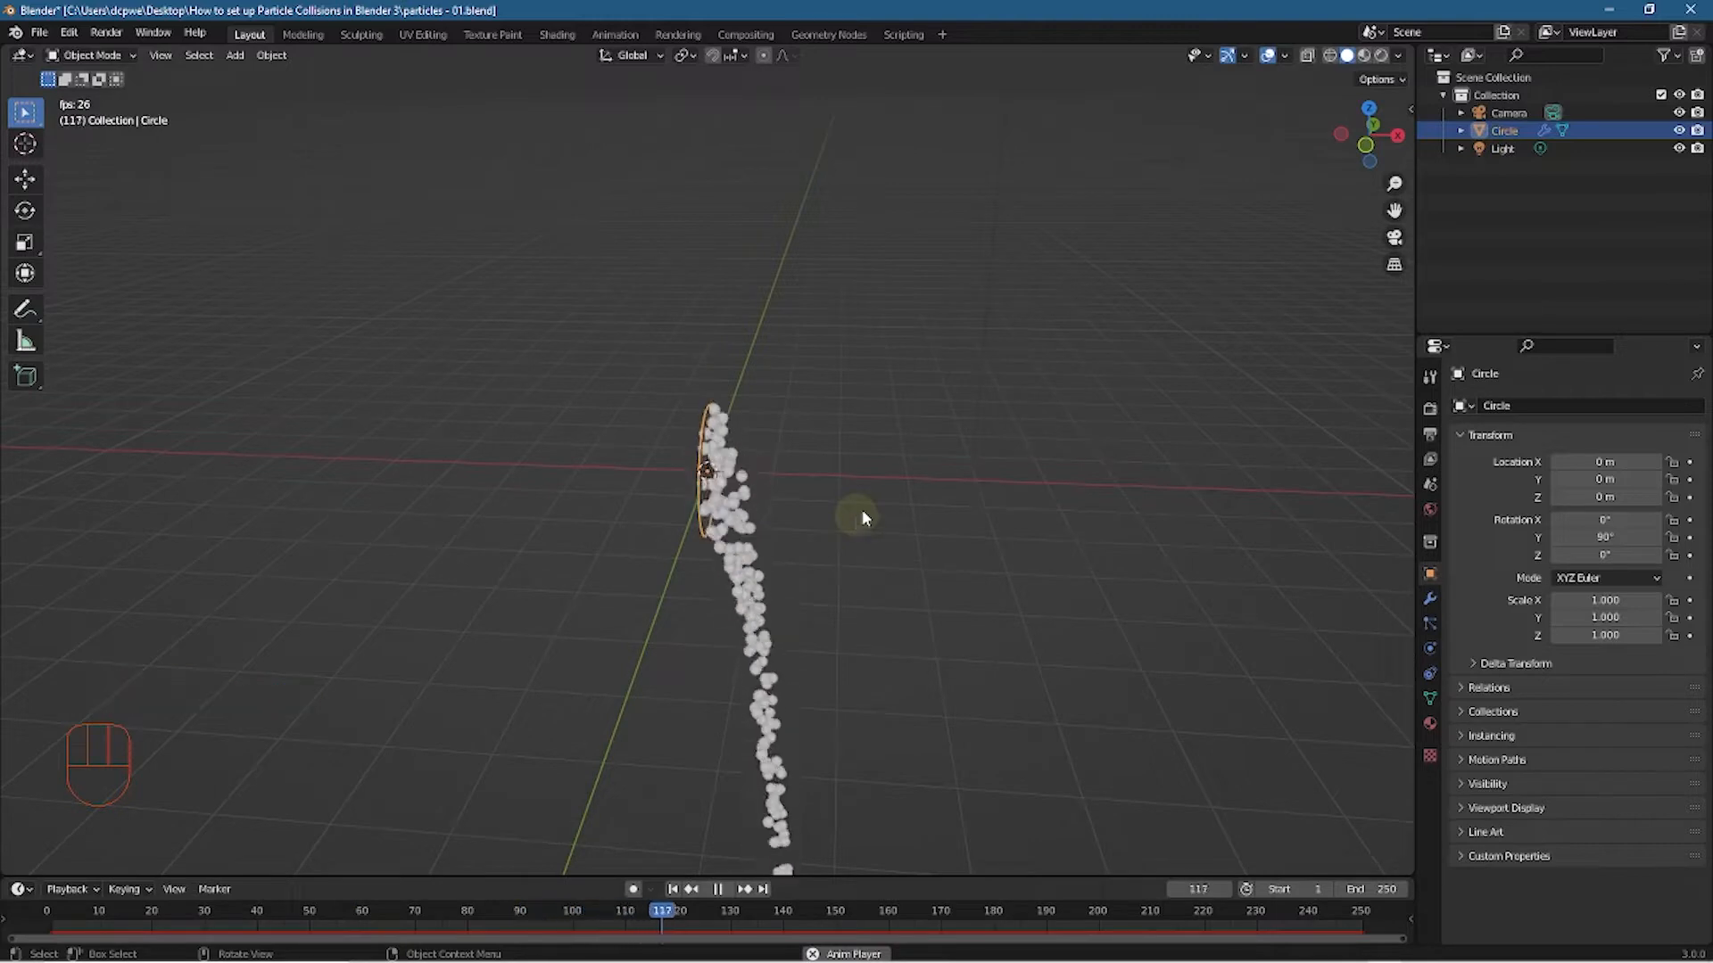
Stop playback and set the circle's Y rotation to 180°
{"action": "key", "text": "space"}
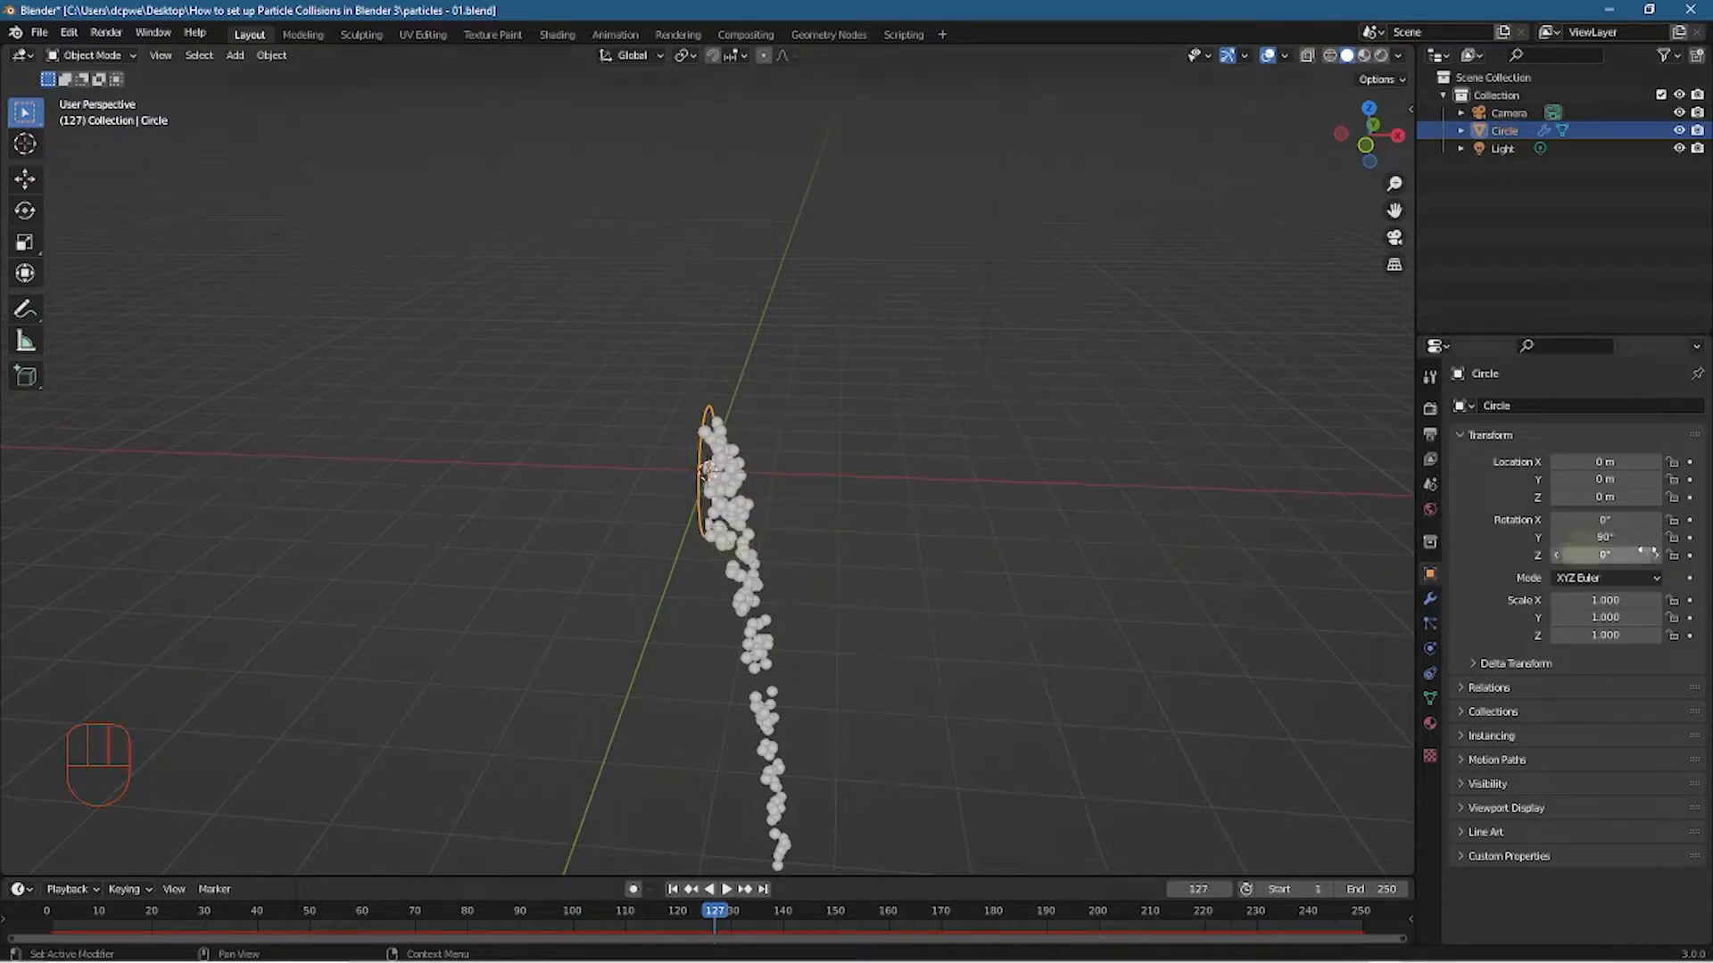
{"action": "left_click", "coordinate": [1604, 537]}
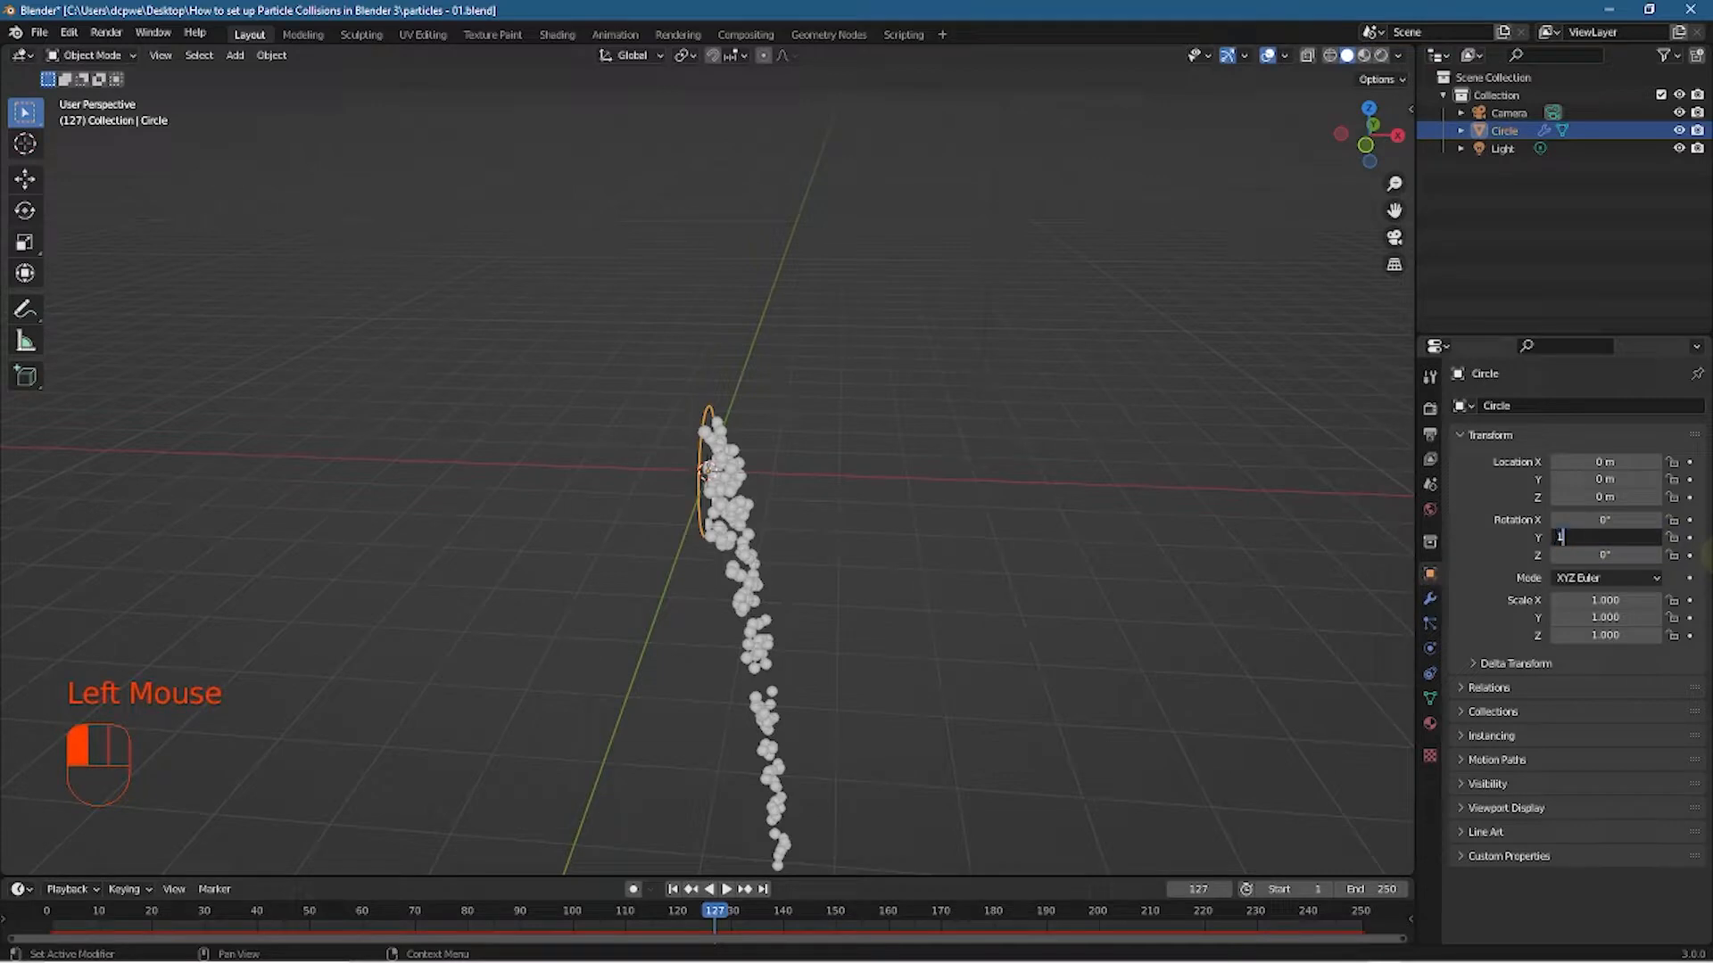
{"action": "key", "text": "Return"}
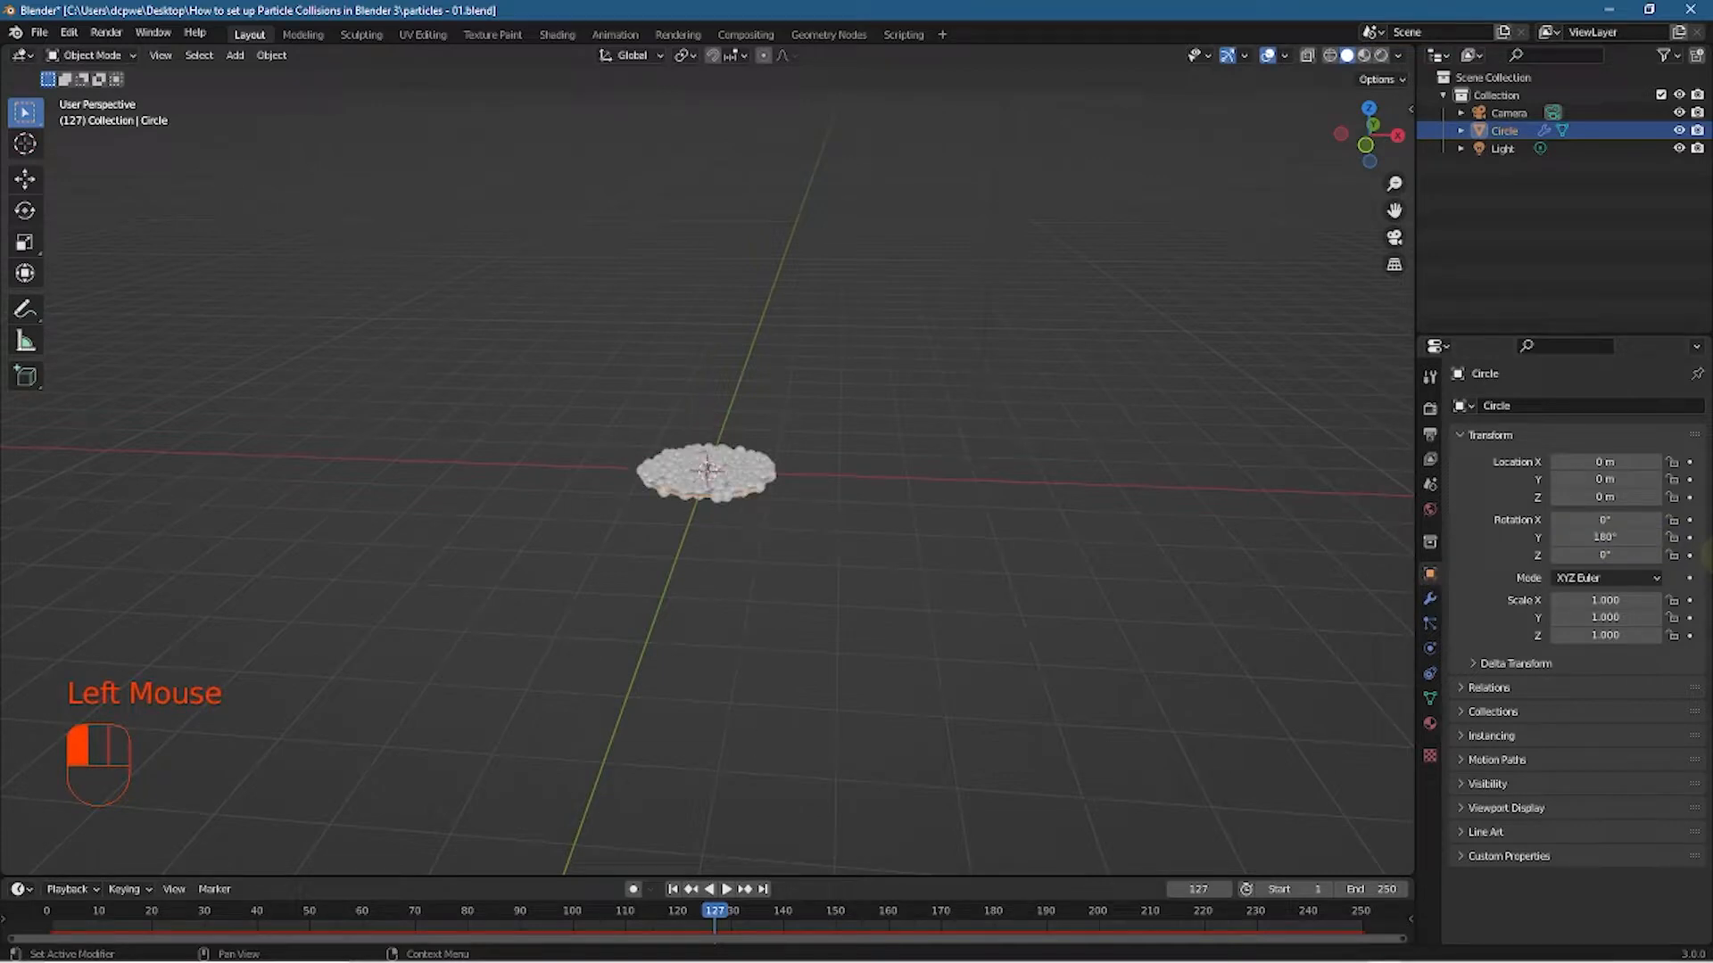
Play the animation, check the falling particles through the scene camera, and stop playback at frame 38
{"action": "left_click", "coordinate": [727, 890]}
{"action": "middle_click_drag", "start_coordinate": [741, 726], "coordinate": [657, 624]}
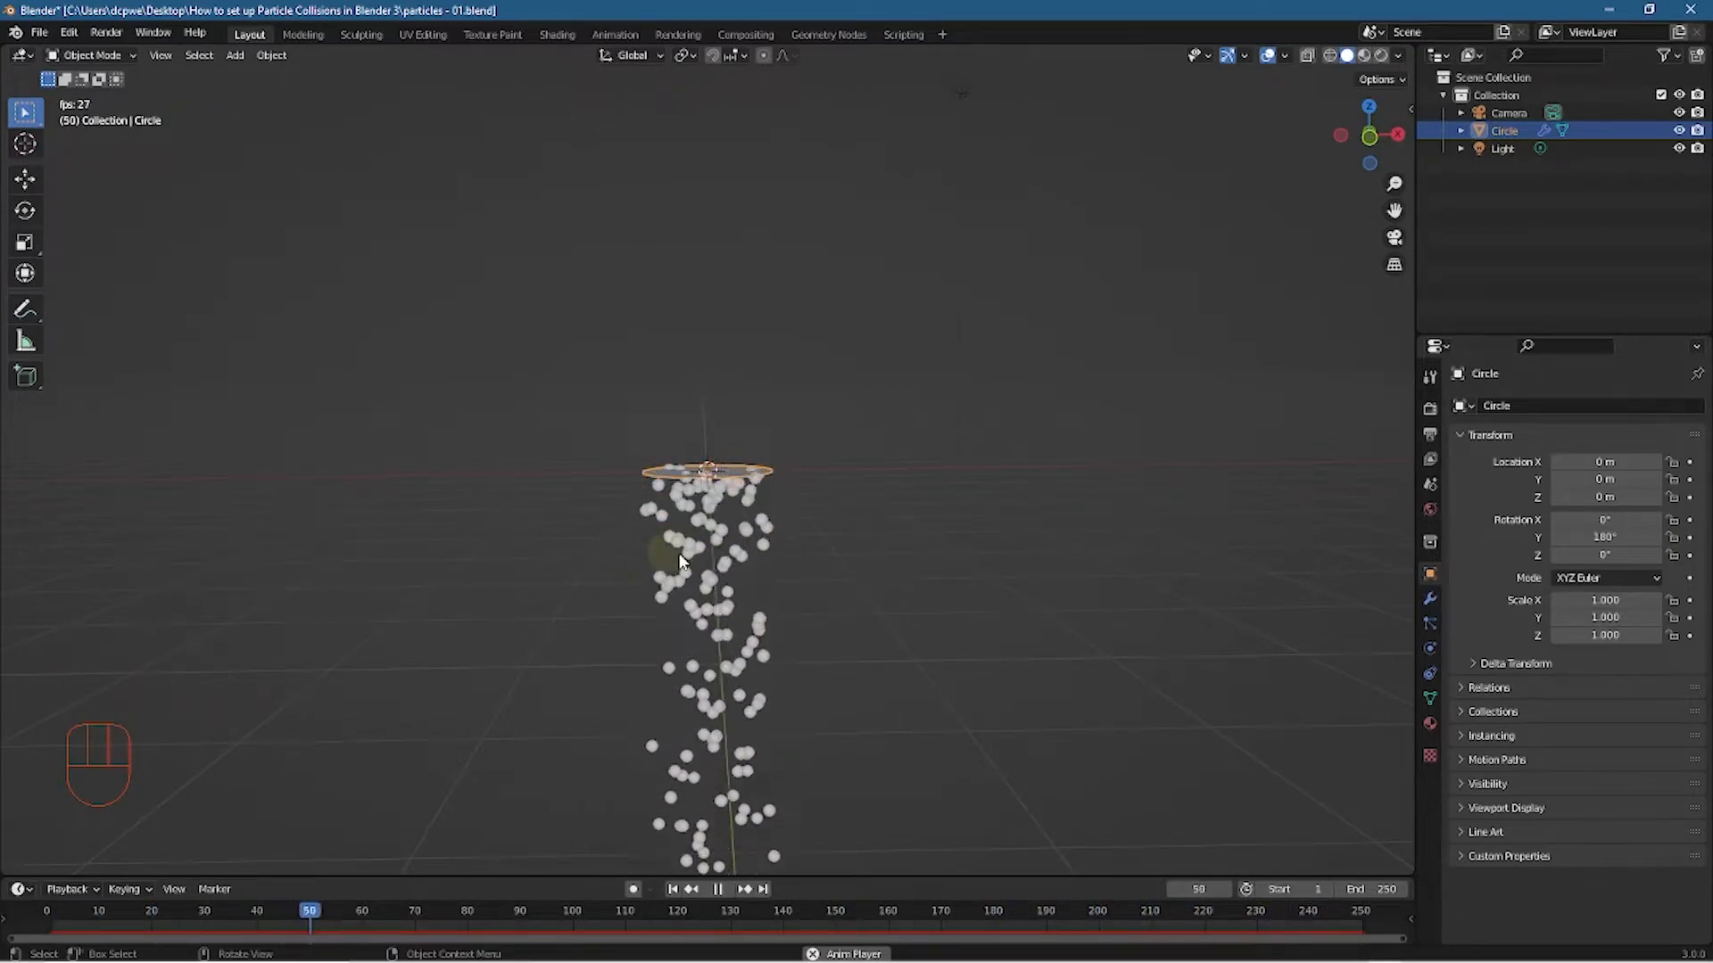
{"action": "key", "text": "KP_0"}
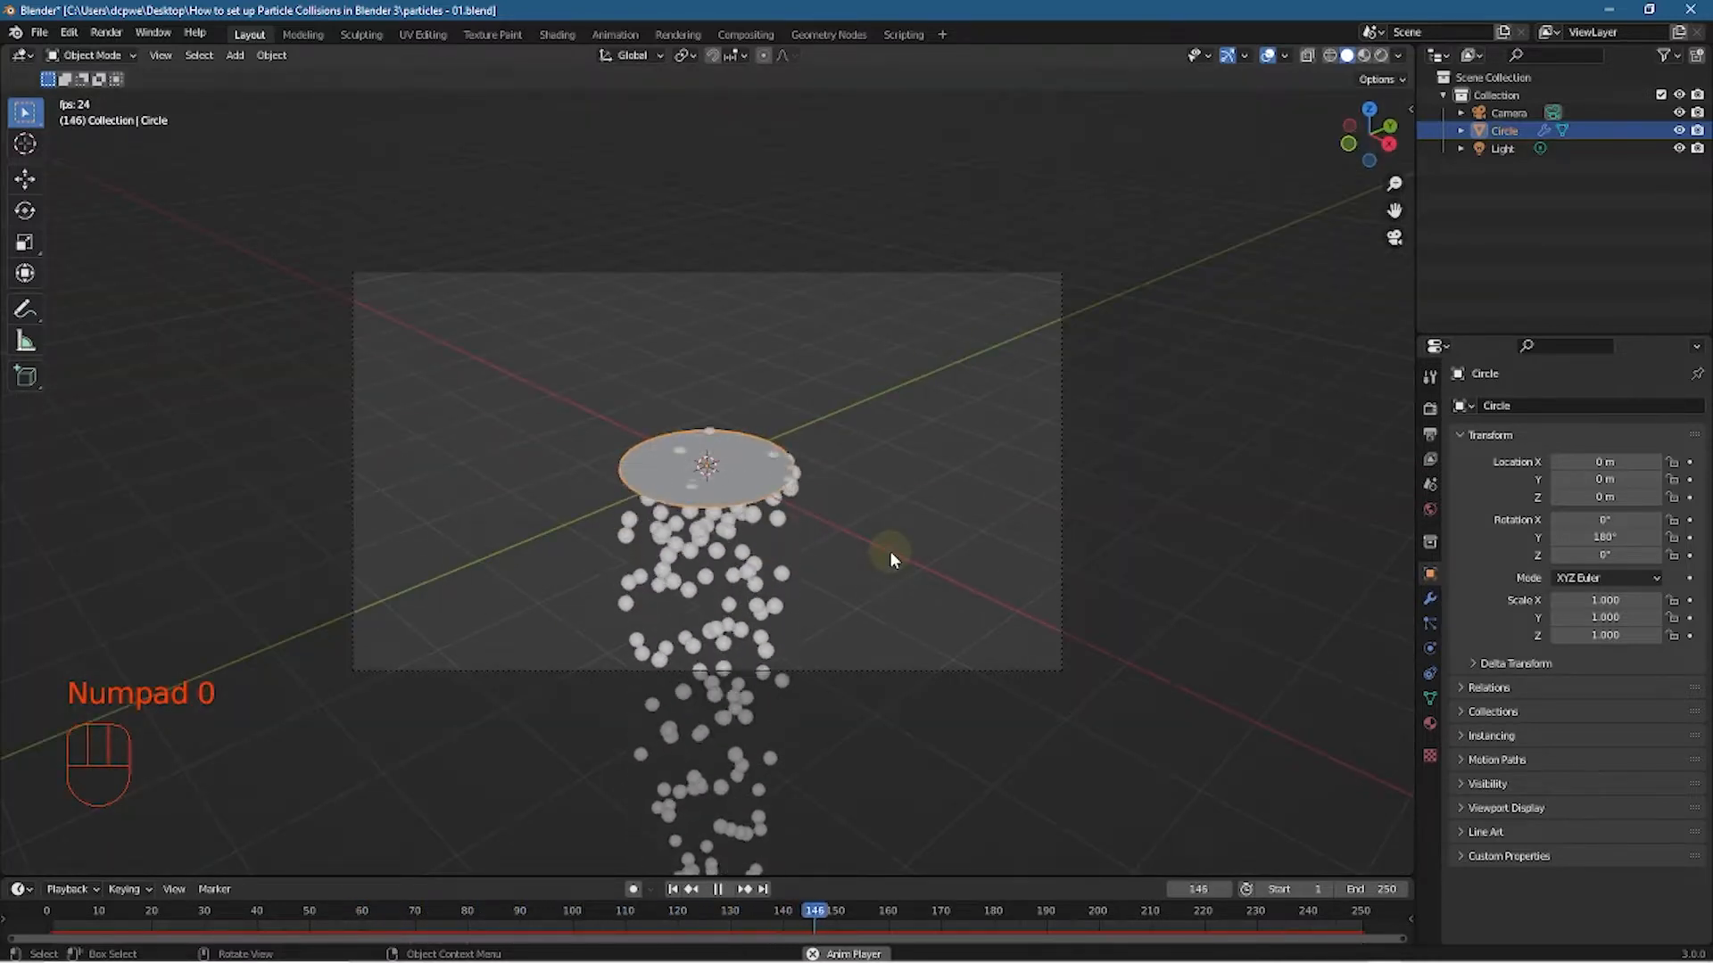
{"action": "key", "text": "KP_0"}
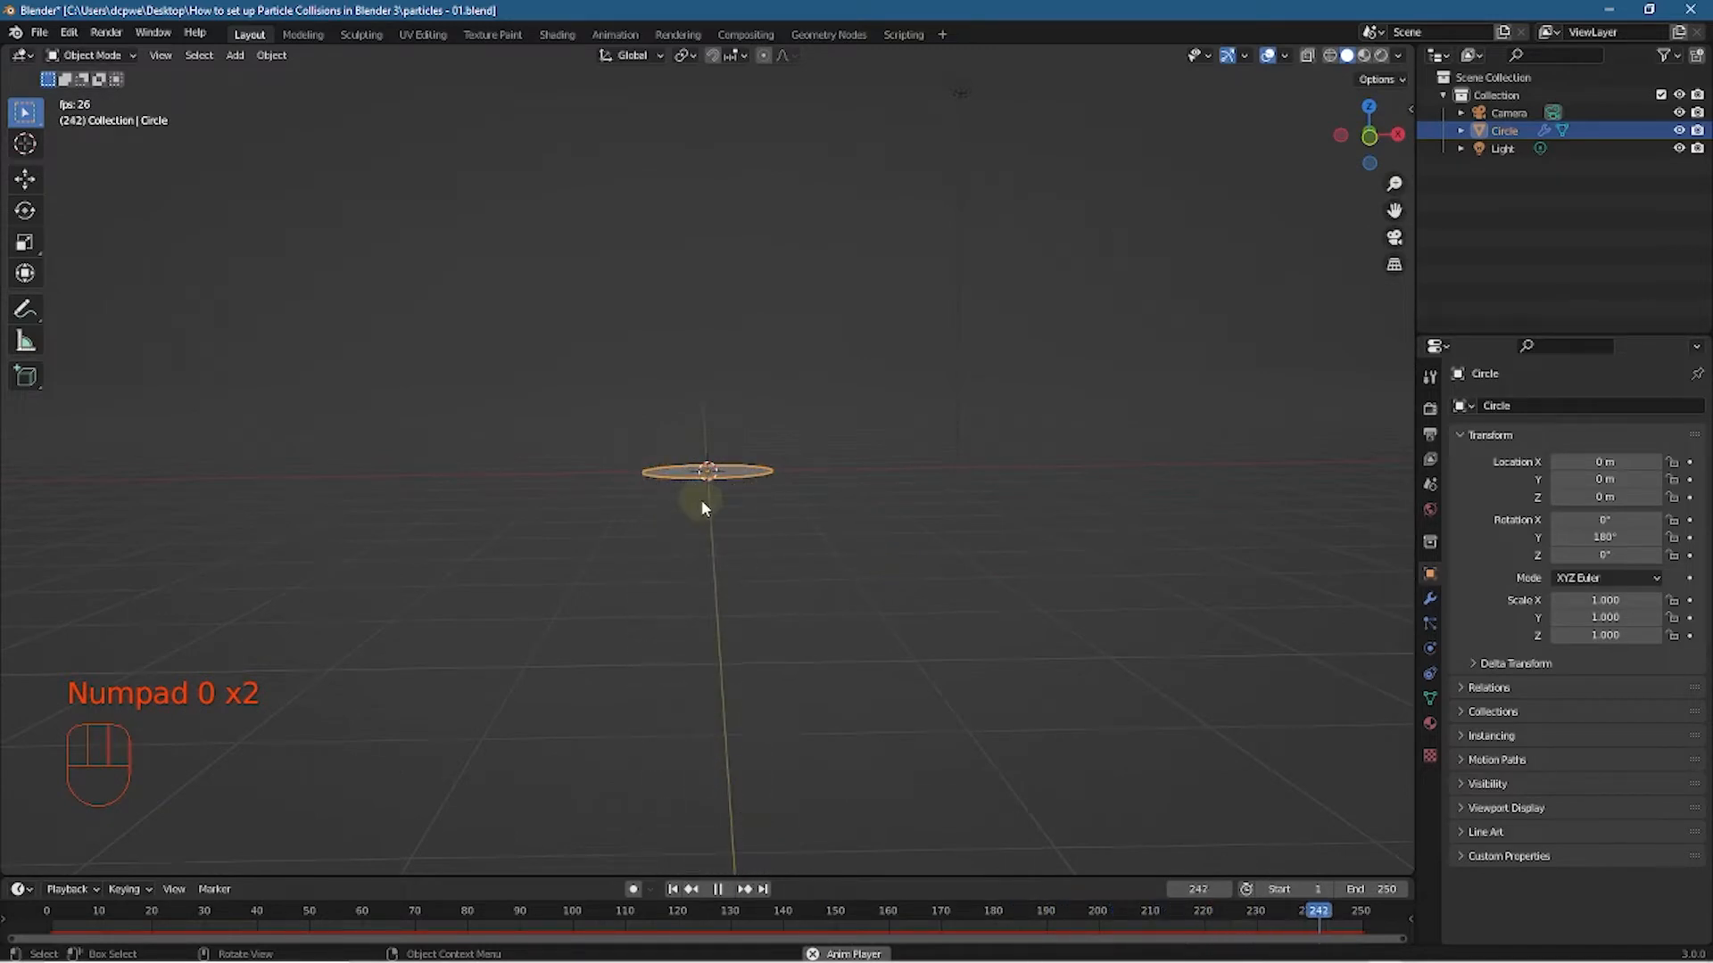
{"action": "left_click", "coordinate": [717, 888]}
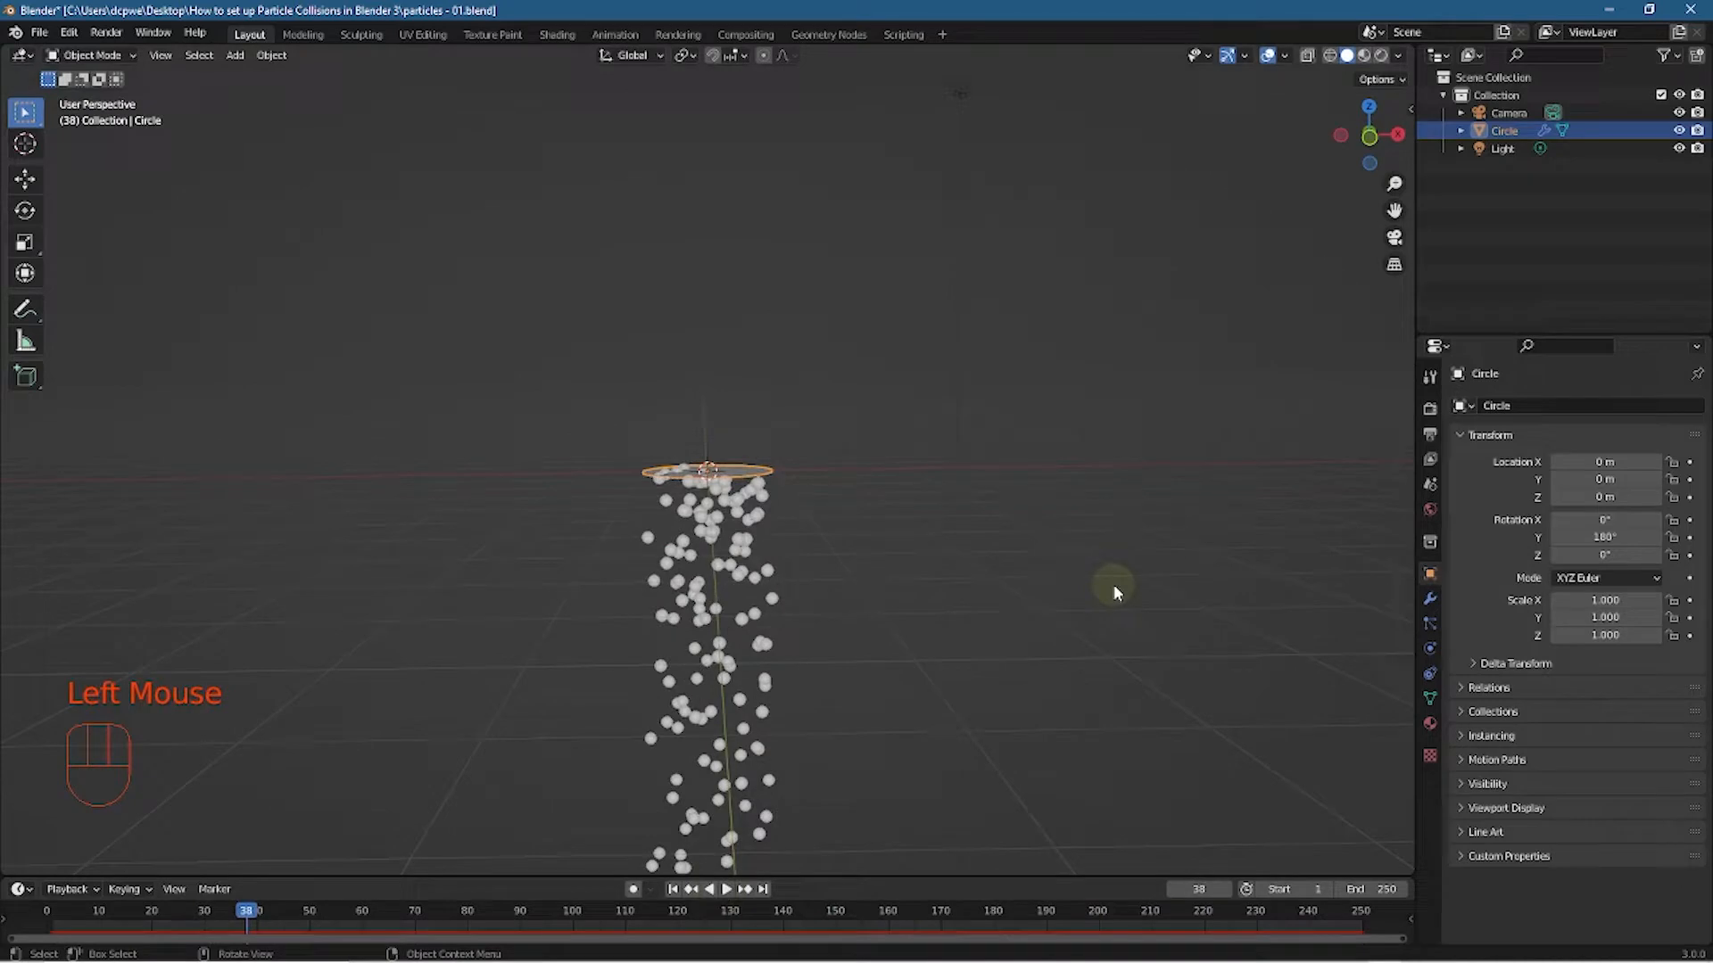
Align the scene camera to a zoomed-out, nearly front-on view of the circle and its particle stream
{"action": "key", "text": "KP_5"}
{"action": "key", "text": "KP_5"}
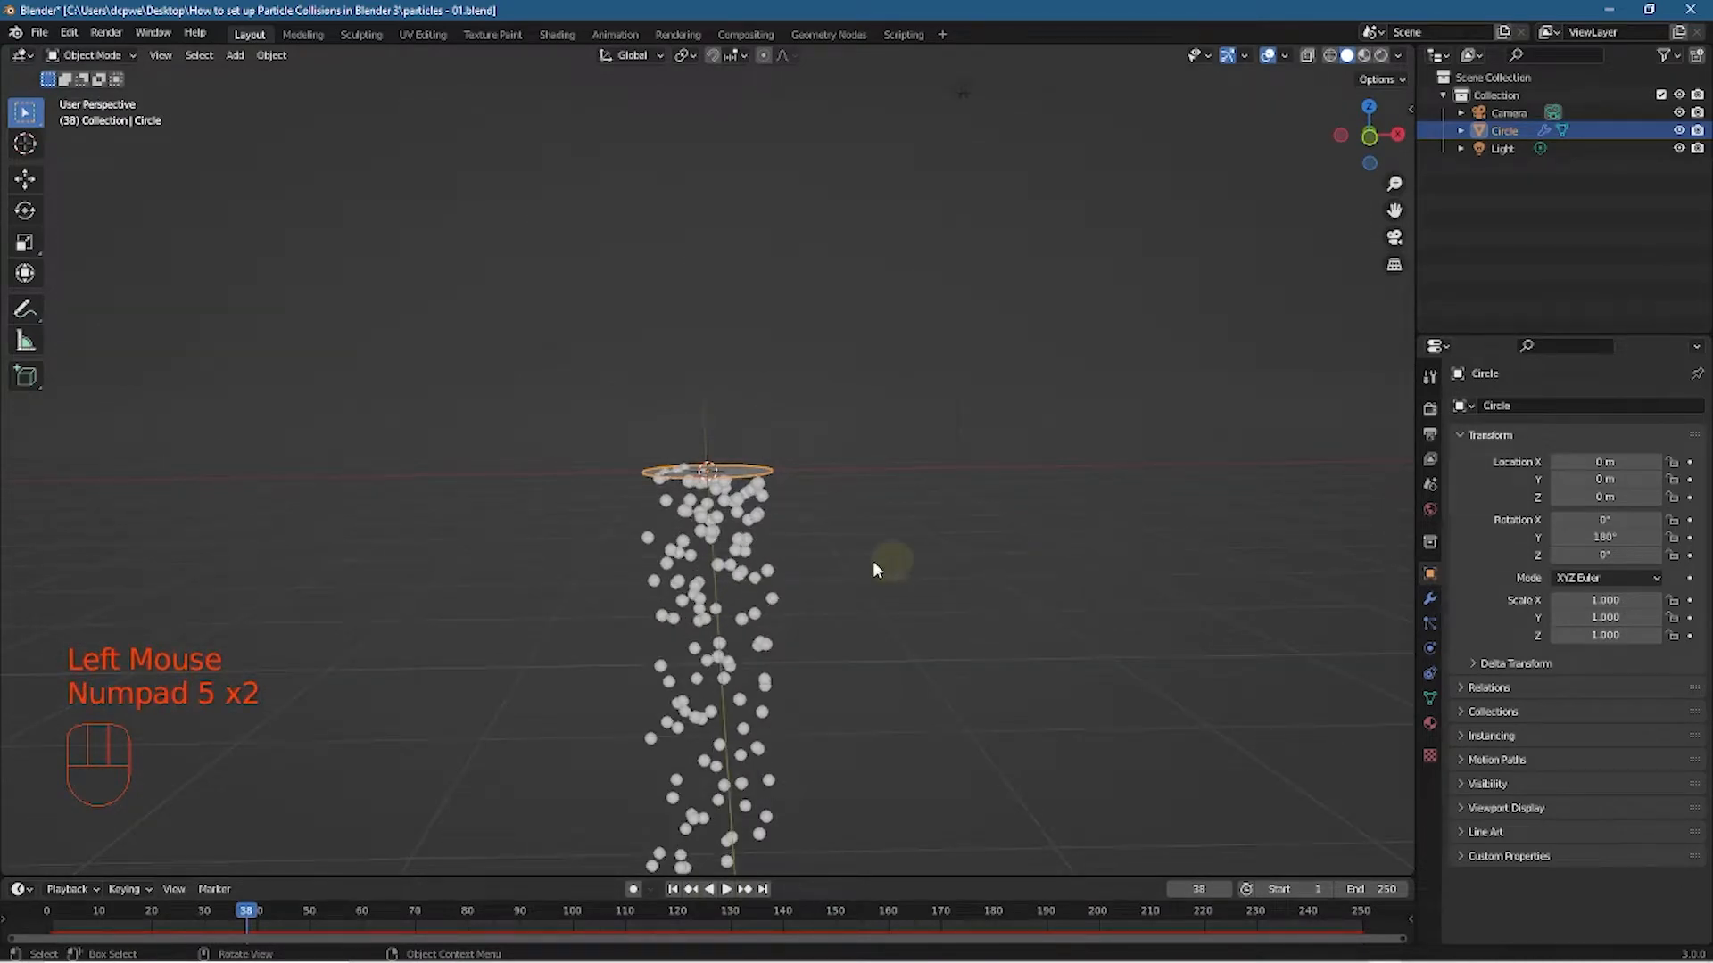
{"action": "middle_click_drag", "start_coordinate": [870, 552], "coordinate": [830, 581], "text": "shift"}
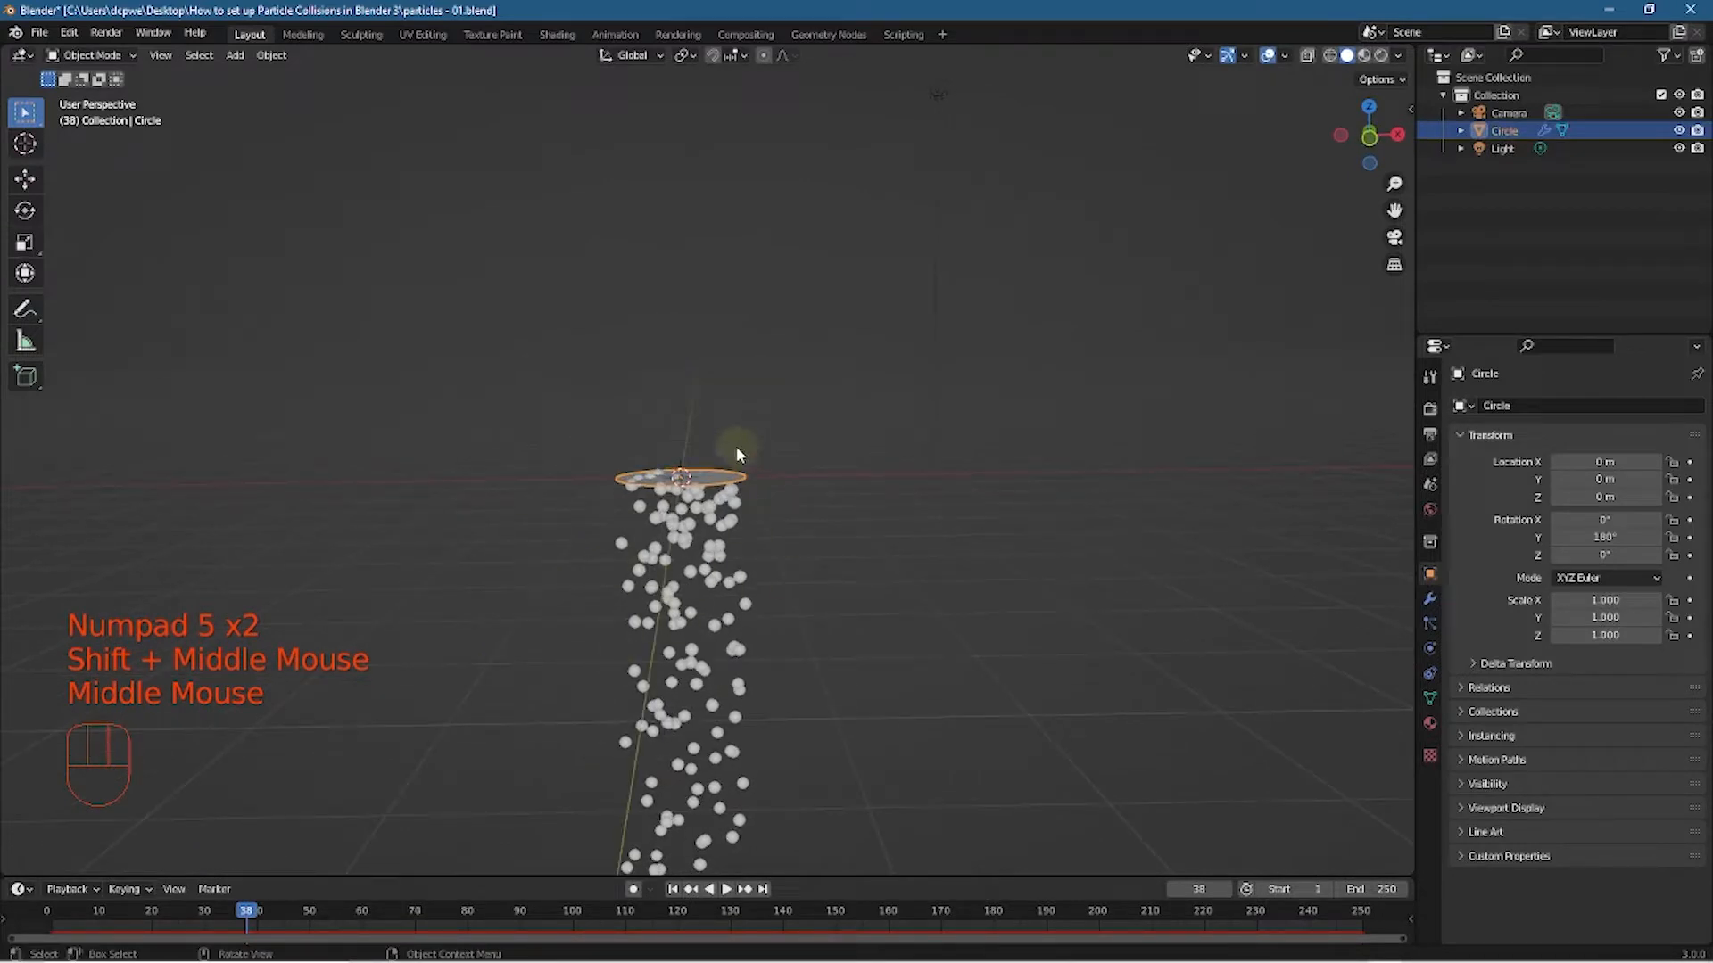
{"action": "scroll", "coordinate": [747, 446], "scroll_direction": "down", "scroll_amount": 3}
{"action": "middle_click_drag", "start_coordinate": [788, 501], "coordinate": [795, 498]}
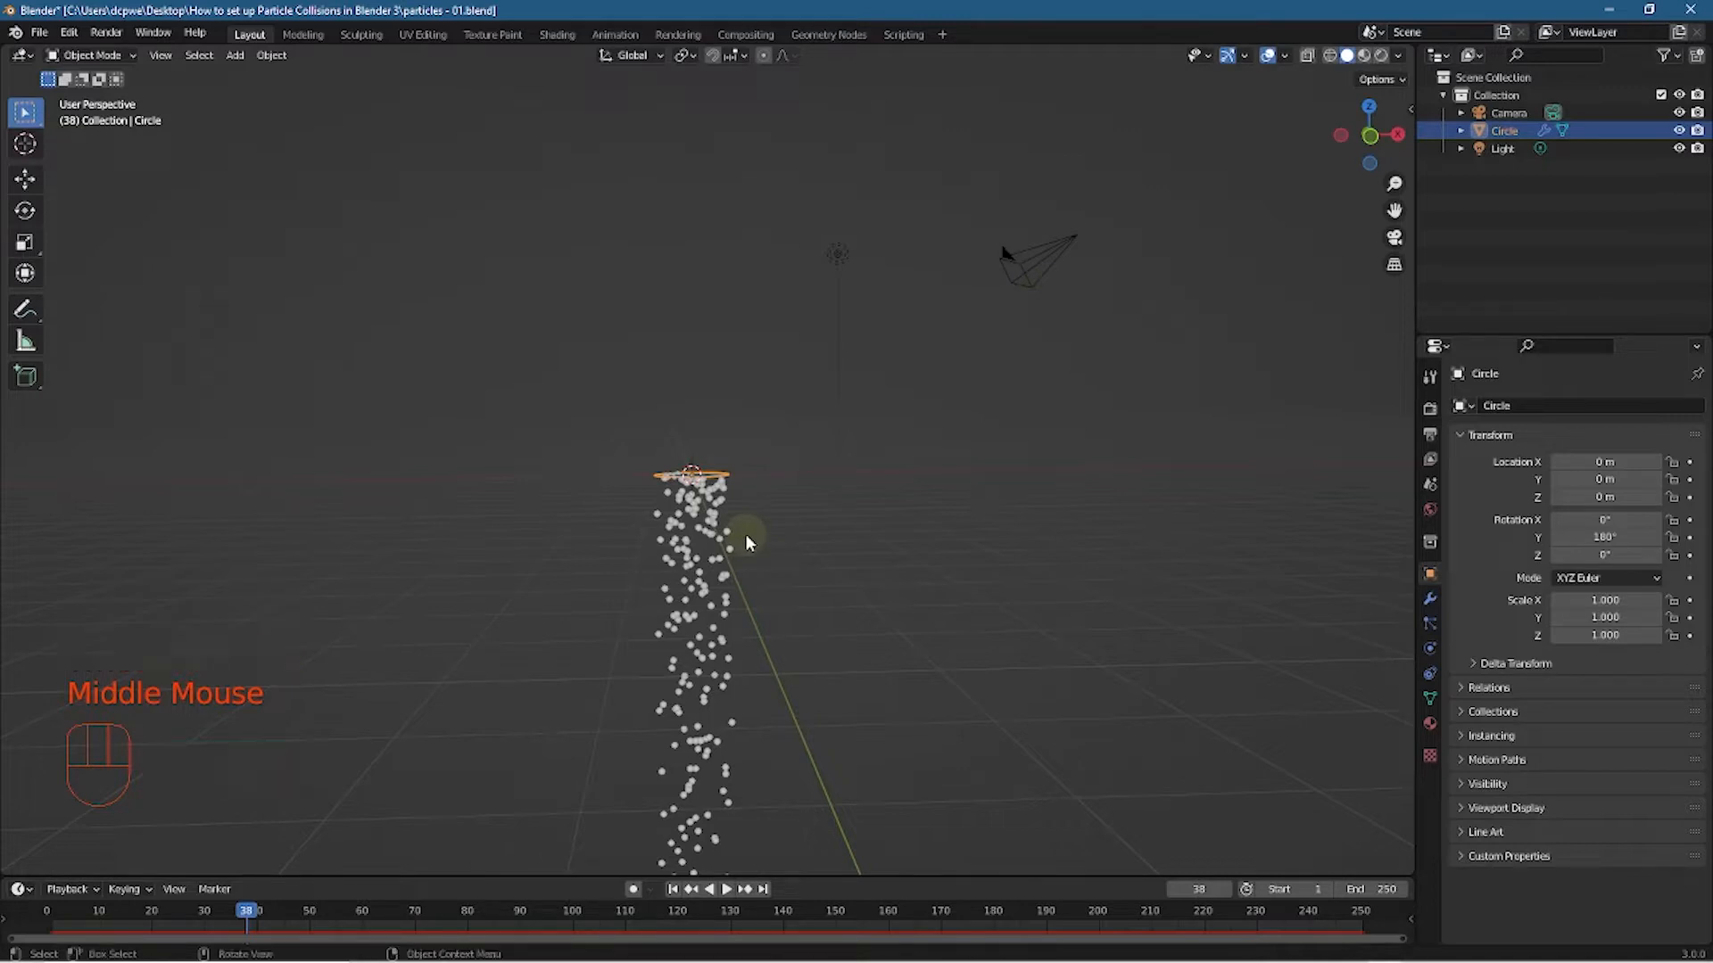
{"action": "key", "text": "ctrl+alt+KP_0"}
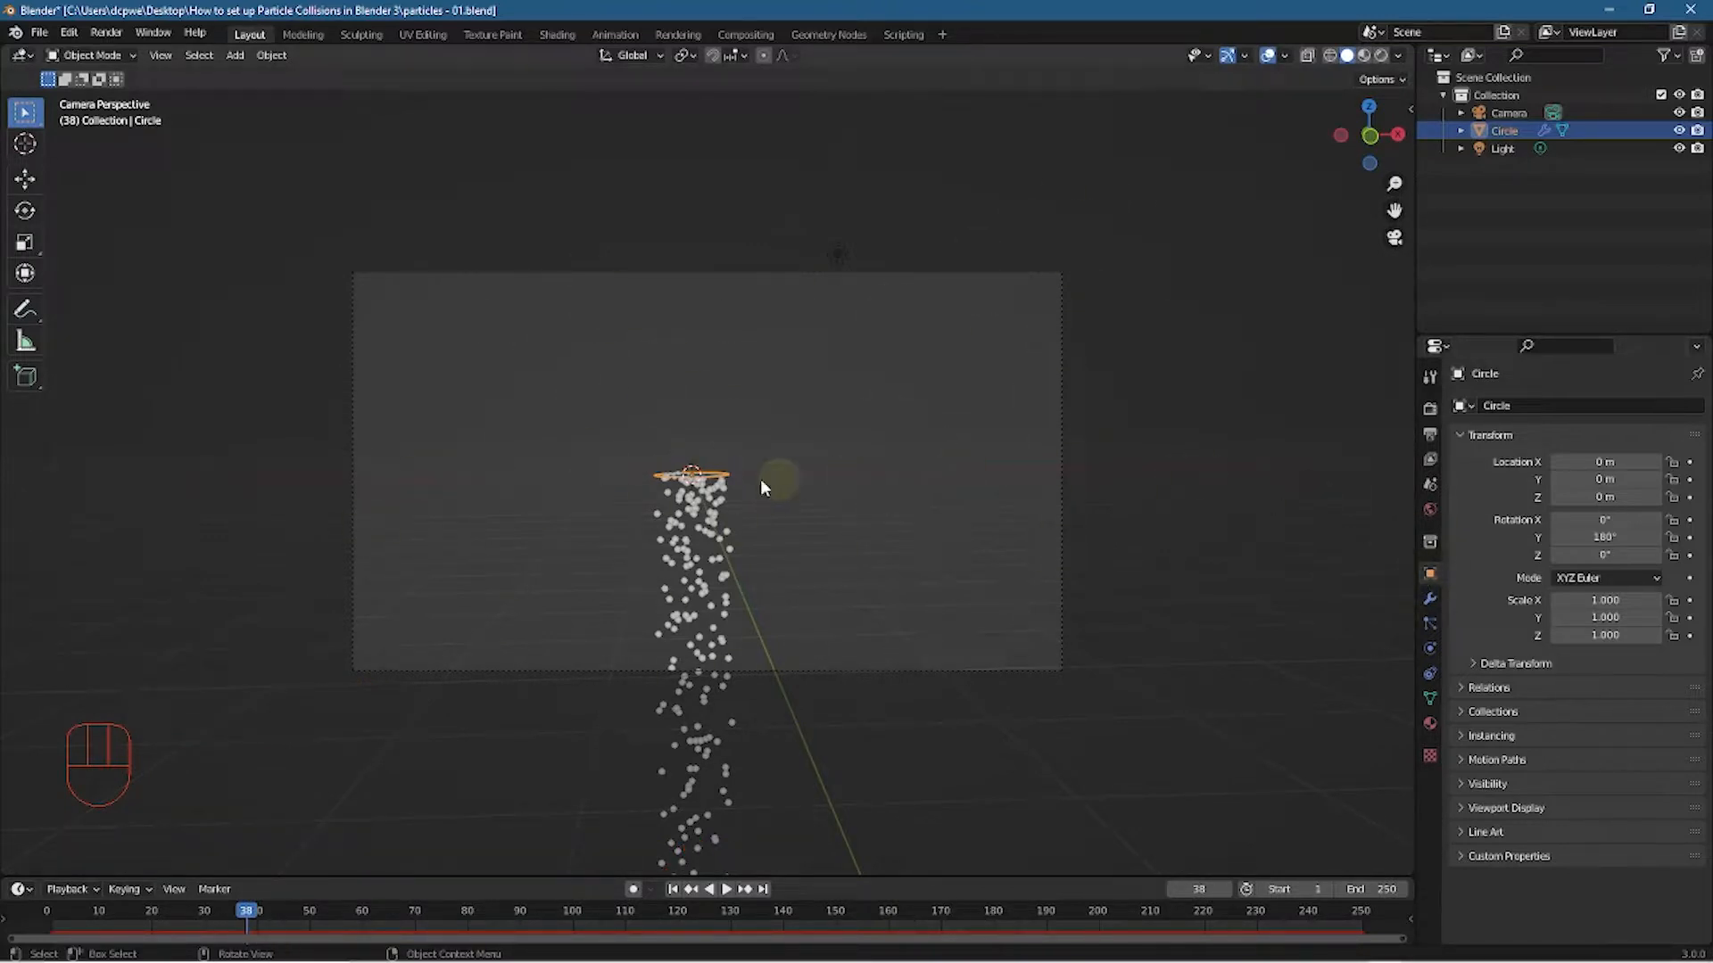
Set the camera's location to X 0 m, Y about -20.09 m and Z 0 m
{"action": "left_click", "coordinate": [1429, 576]}
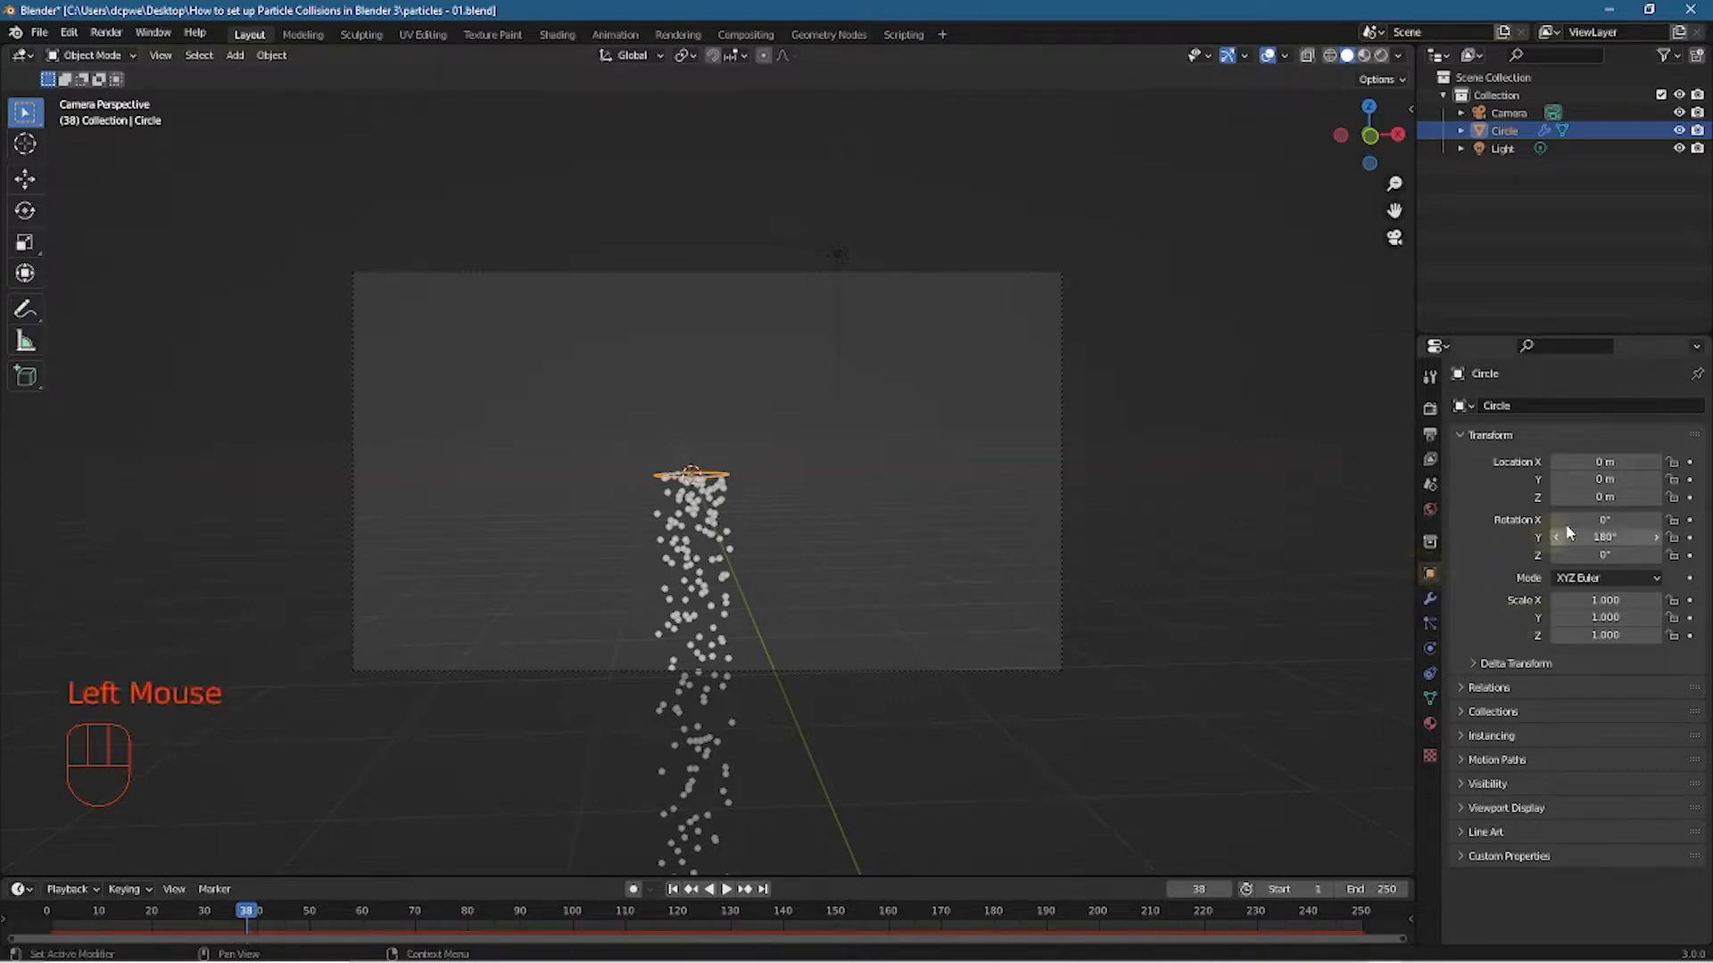
{"action": "left_click", "coordinate": [1506, 114]}
{"action": "left_click", "coordinate": [1602, 462]}
{"action": "type", "text": "0"}
{"action": "key", "text": "Return"}
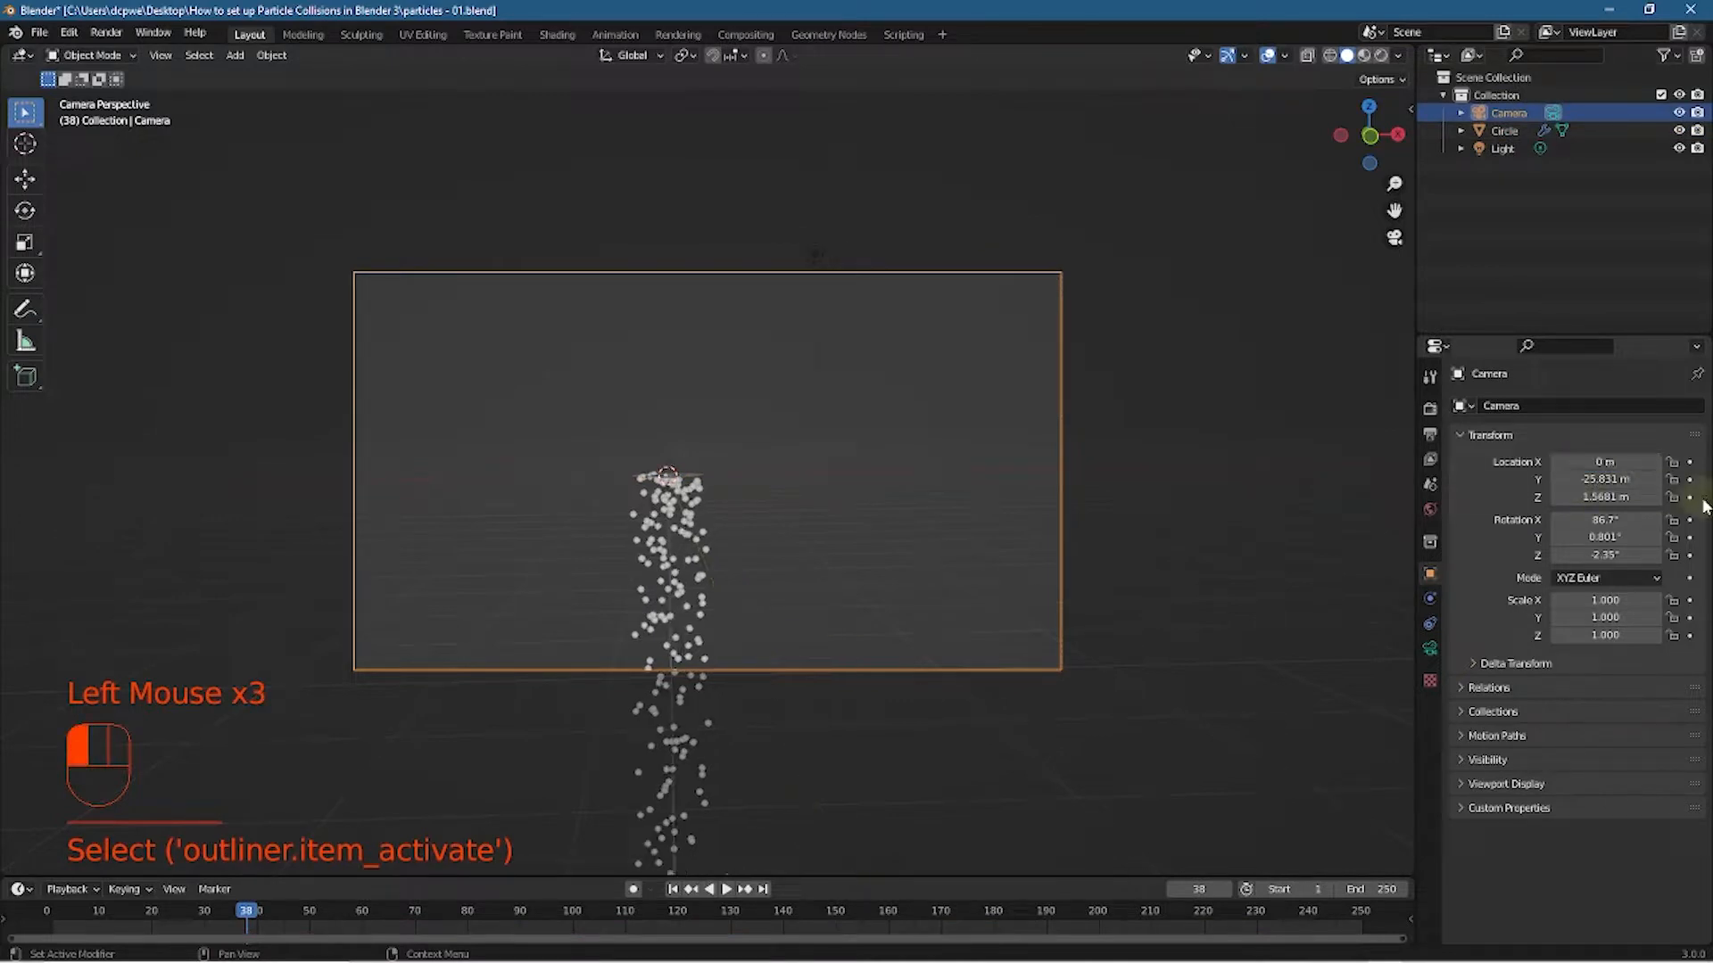
{"action": "left_click", "coordinate": [1619, 479]}
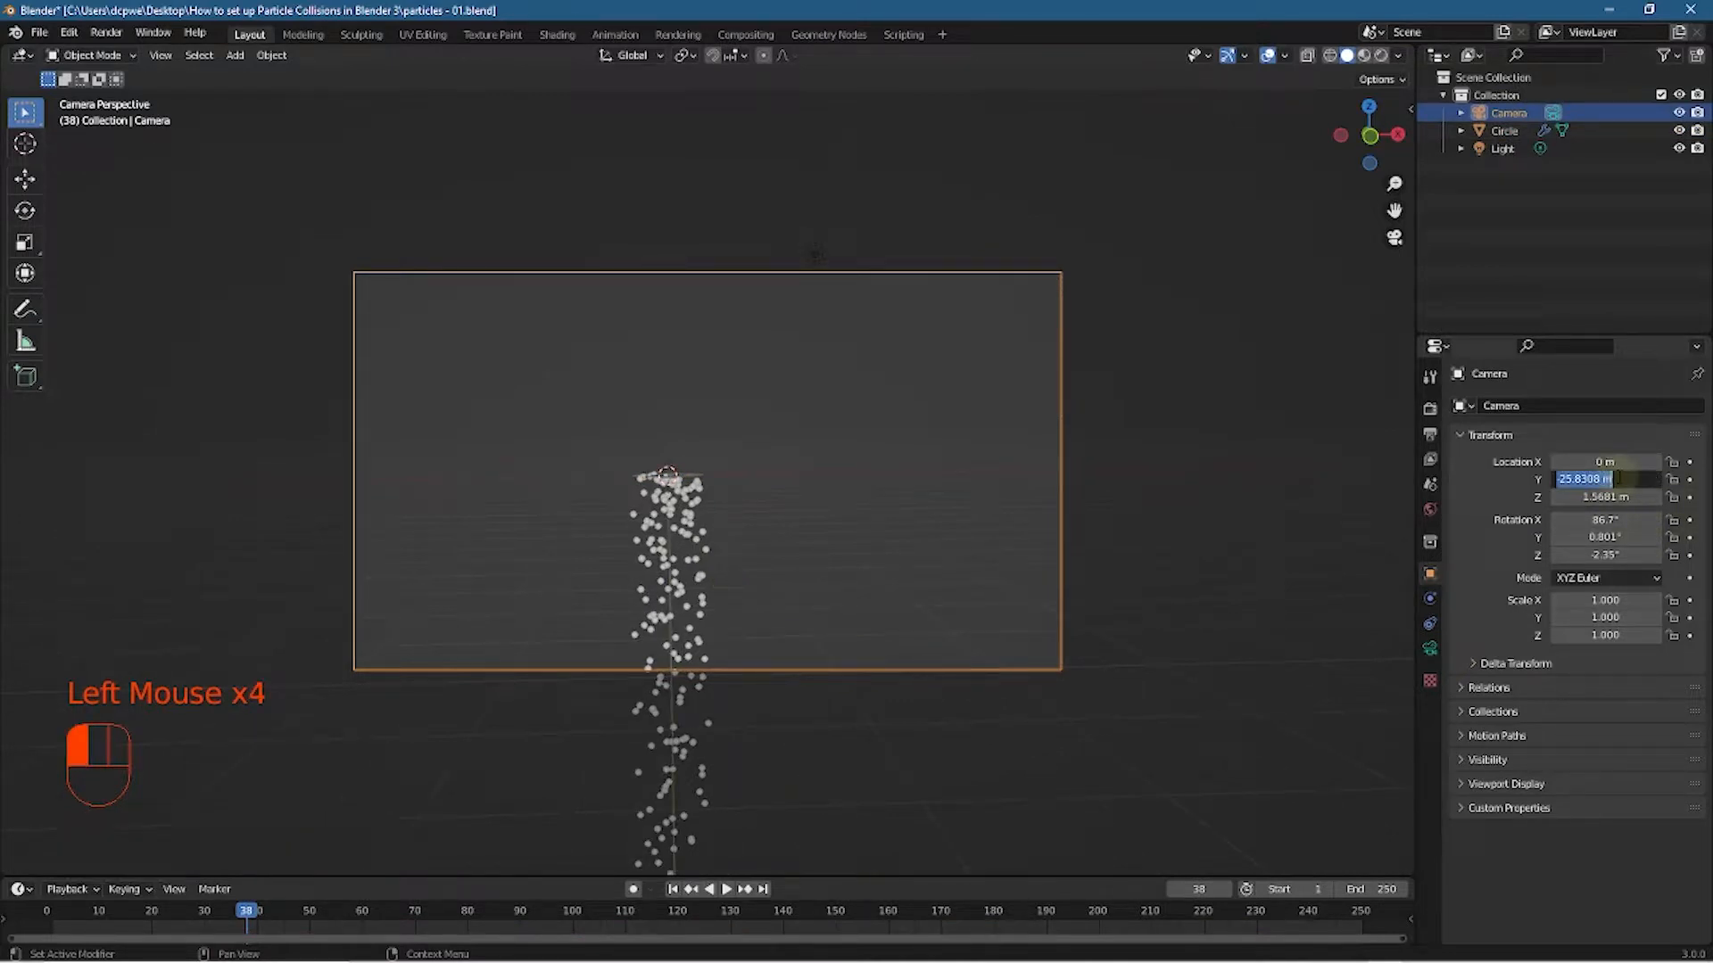
{"action": "key", "text": "Return"}
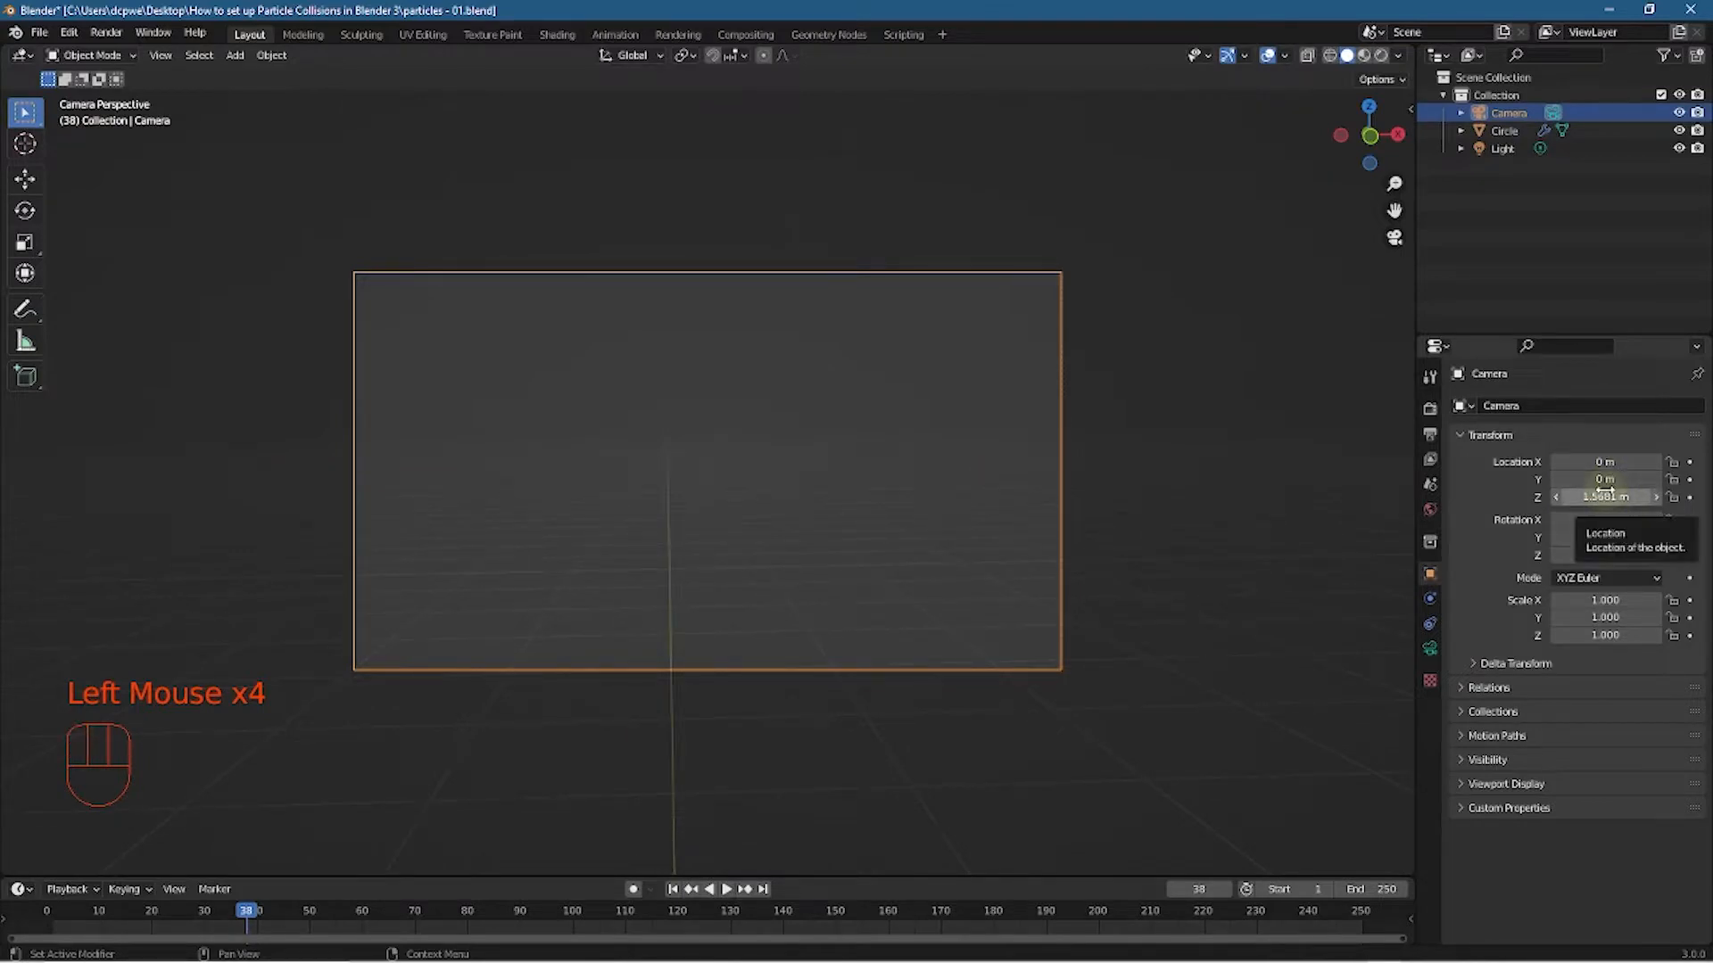
{"action": "left_click_drag", "start_coordinate": [1605, 480], "coordinate": [1297, 372]}
{"action": "left_click", "coordinate": [1597, 497]}
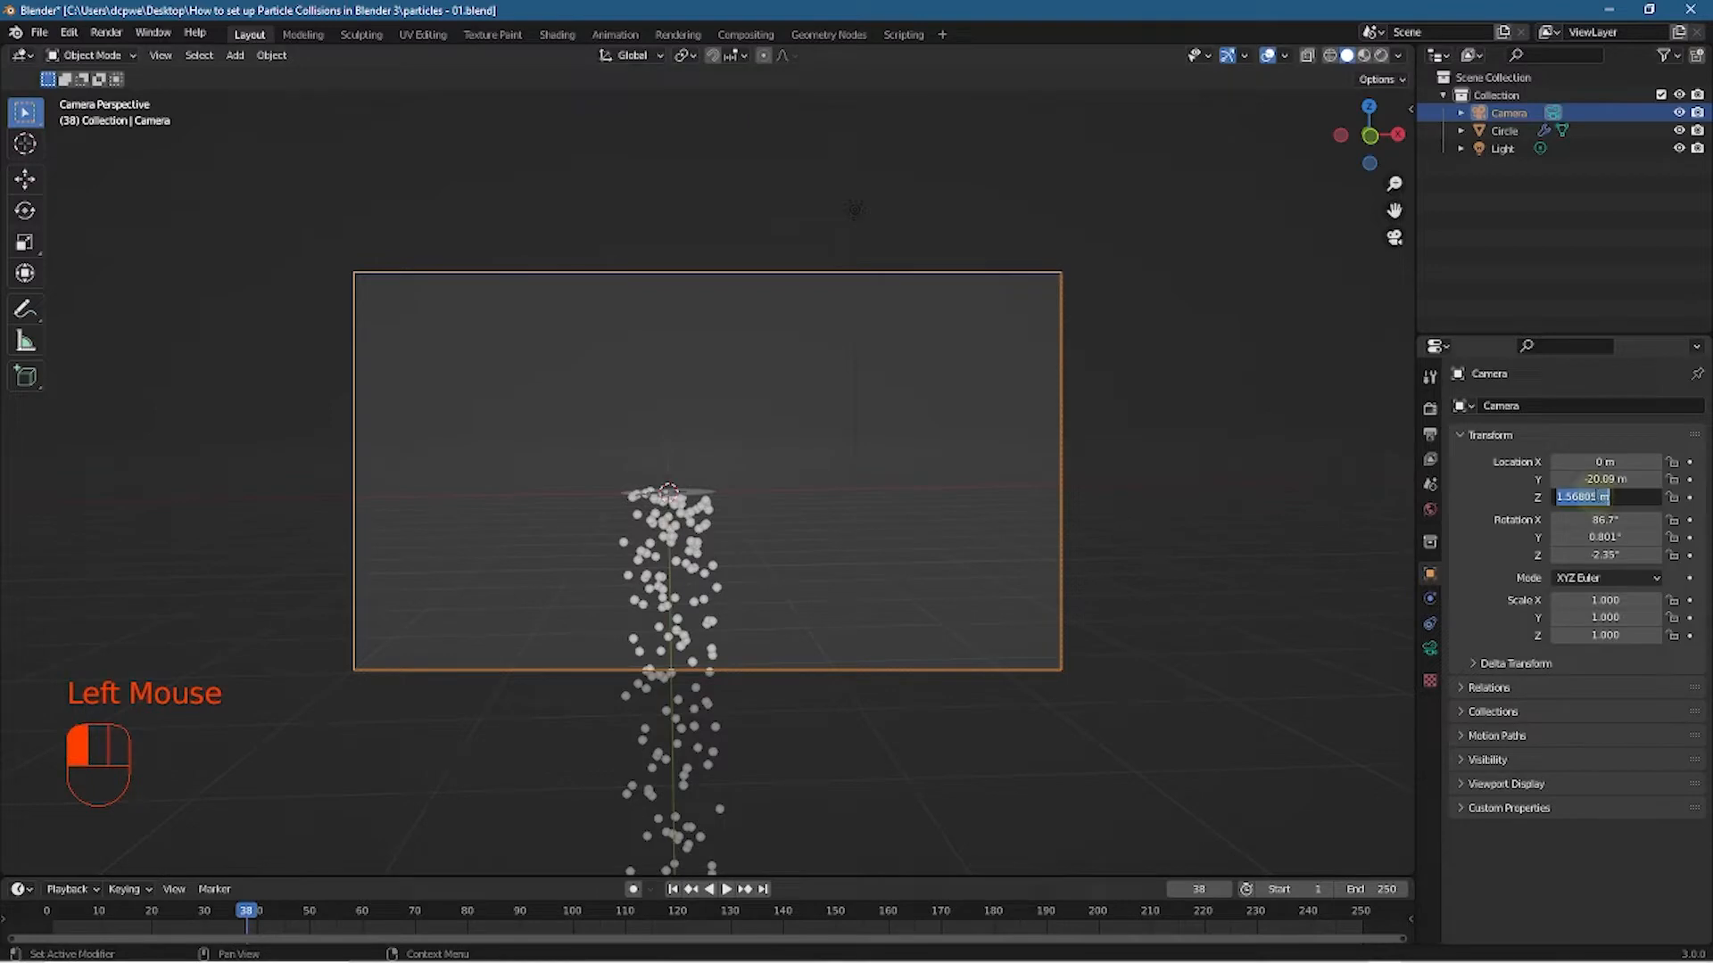
{"action": "key", "text": "Return"}
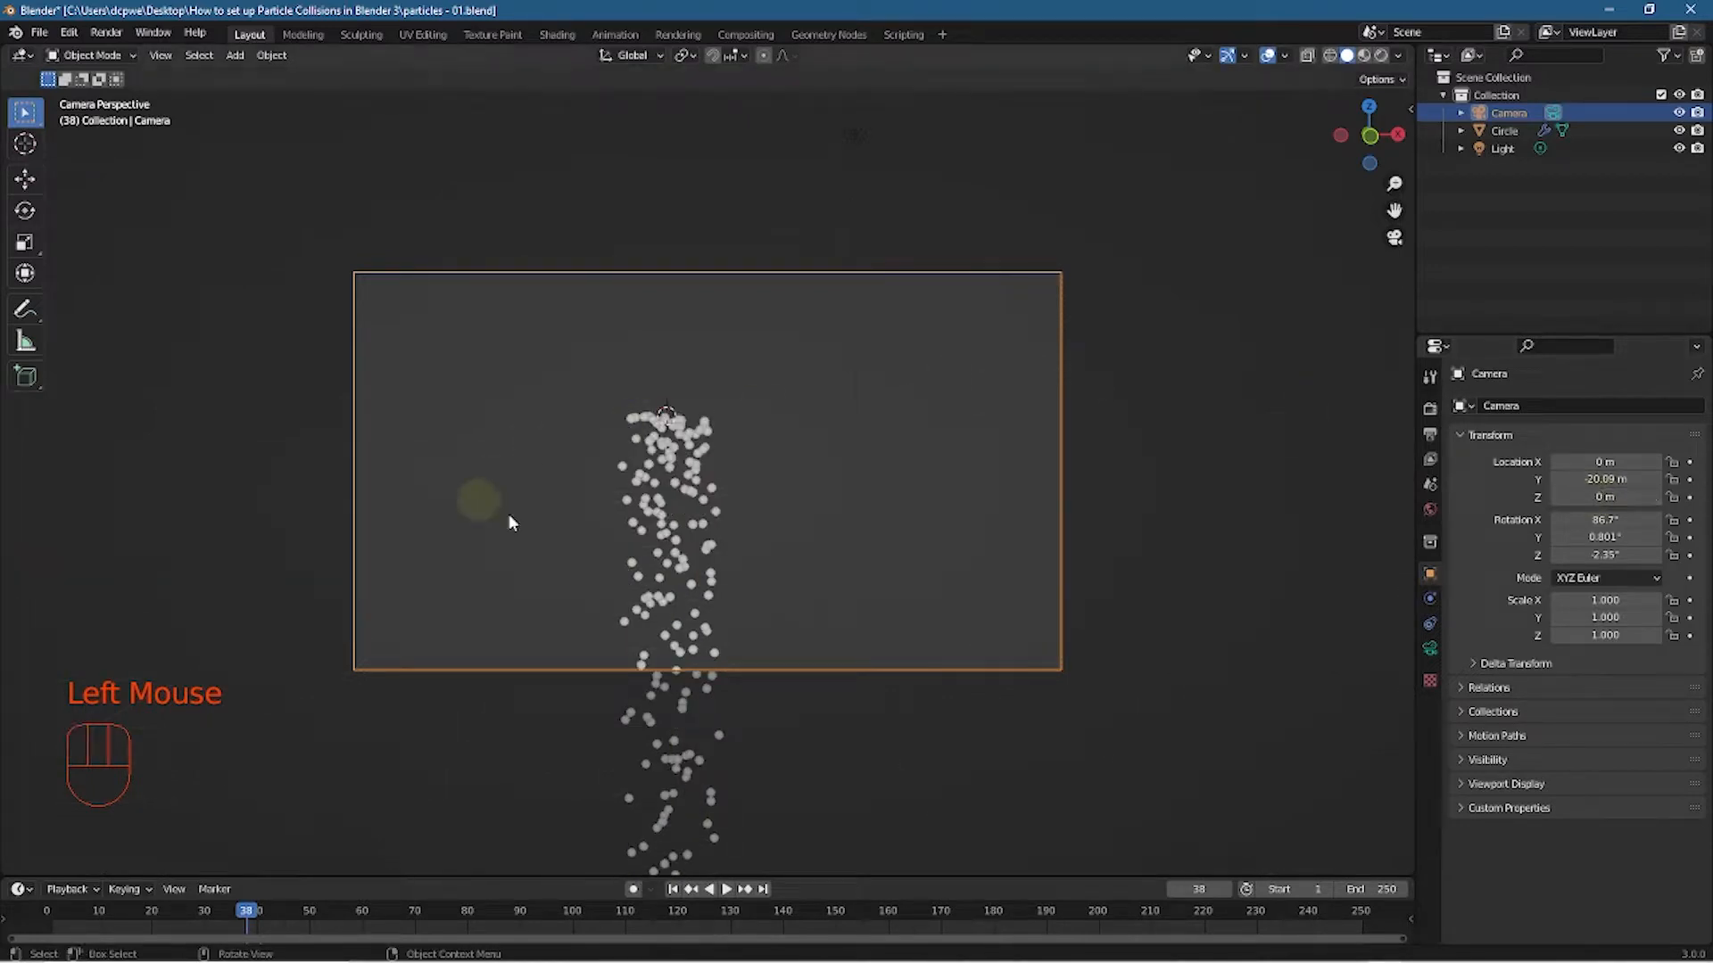
Set the camera's X, Y and Z rotation to 0°
{"action": "left_click", "coordinate": [1604, 520]}
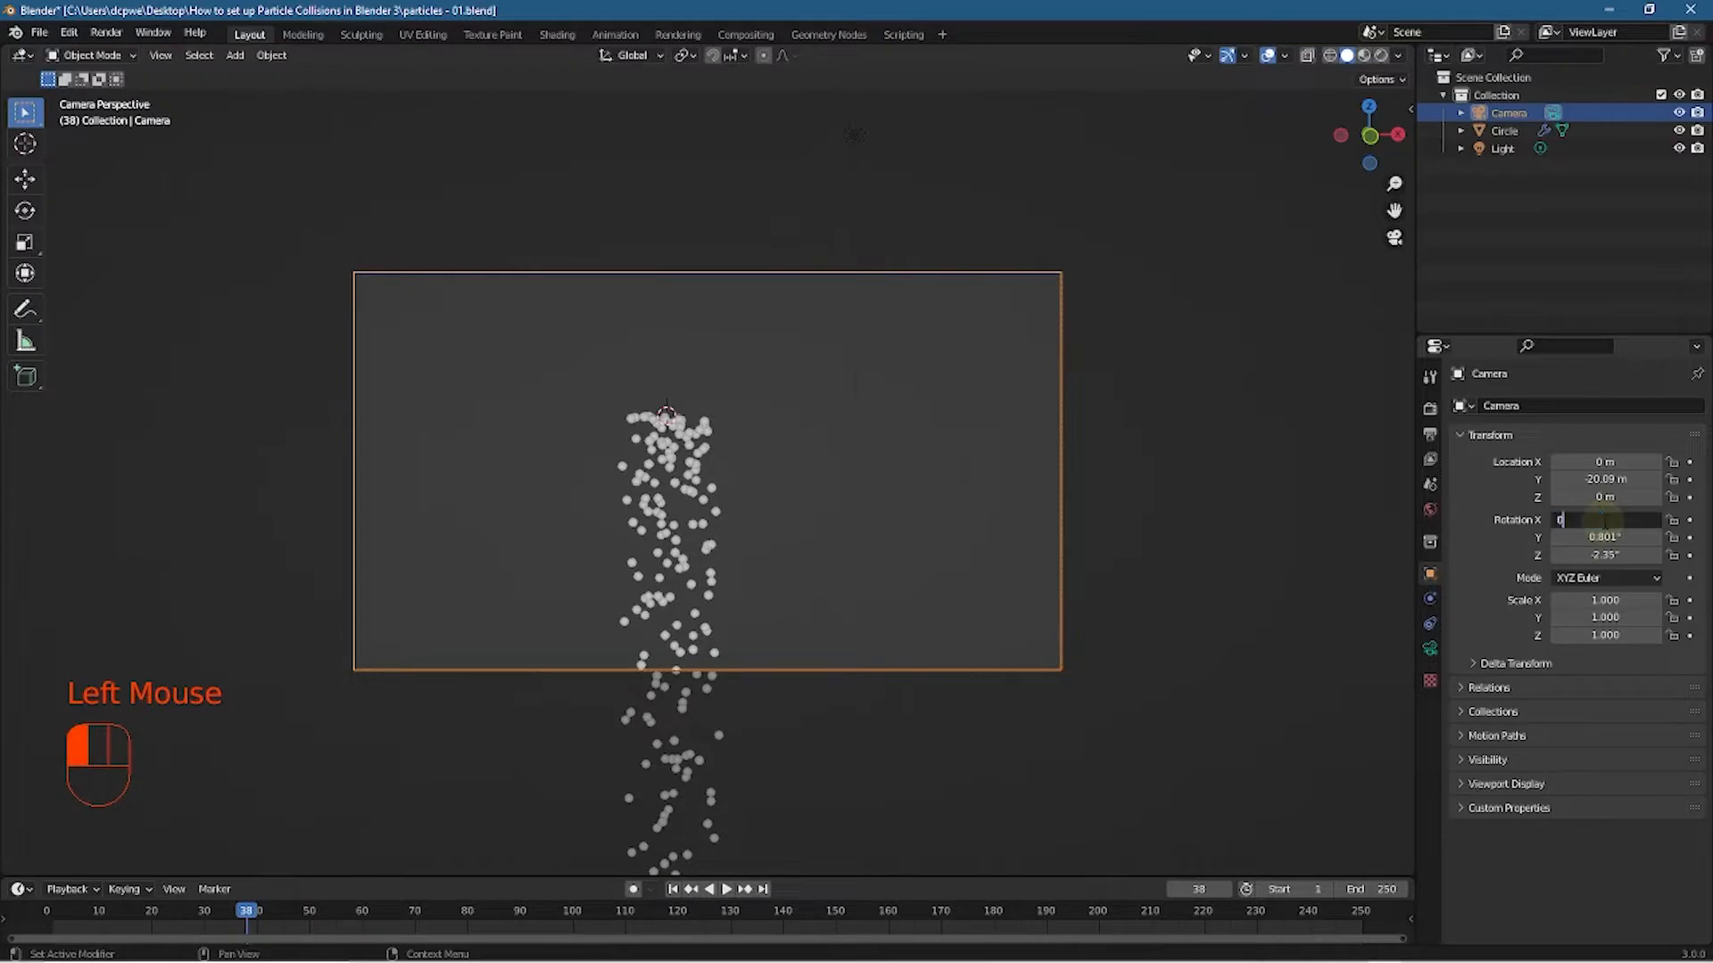
{"action": "key", "text": "Return"}
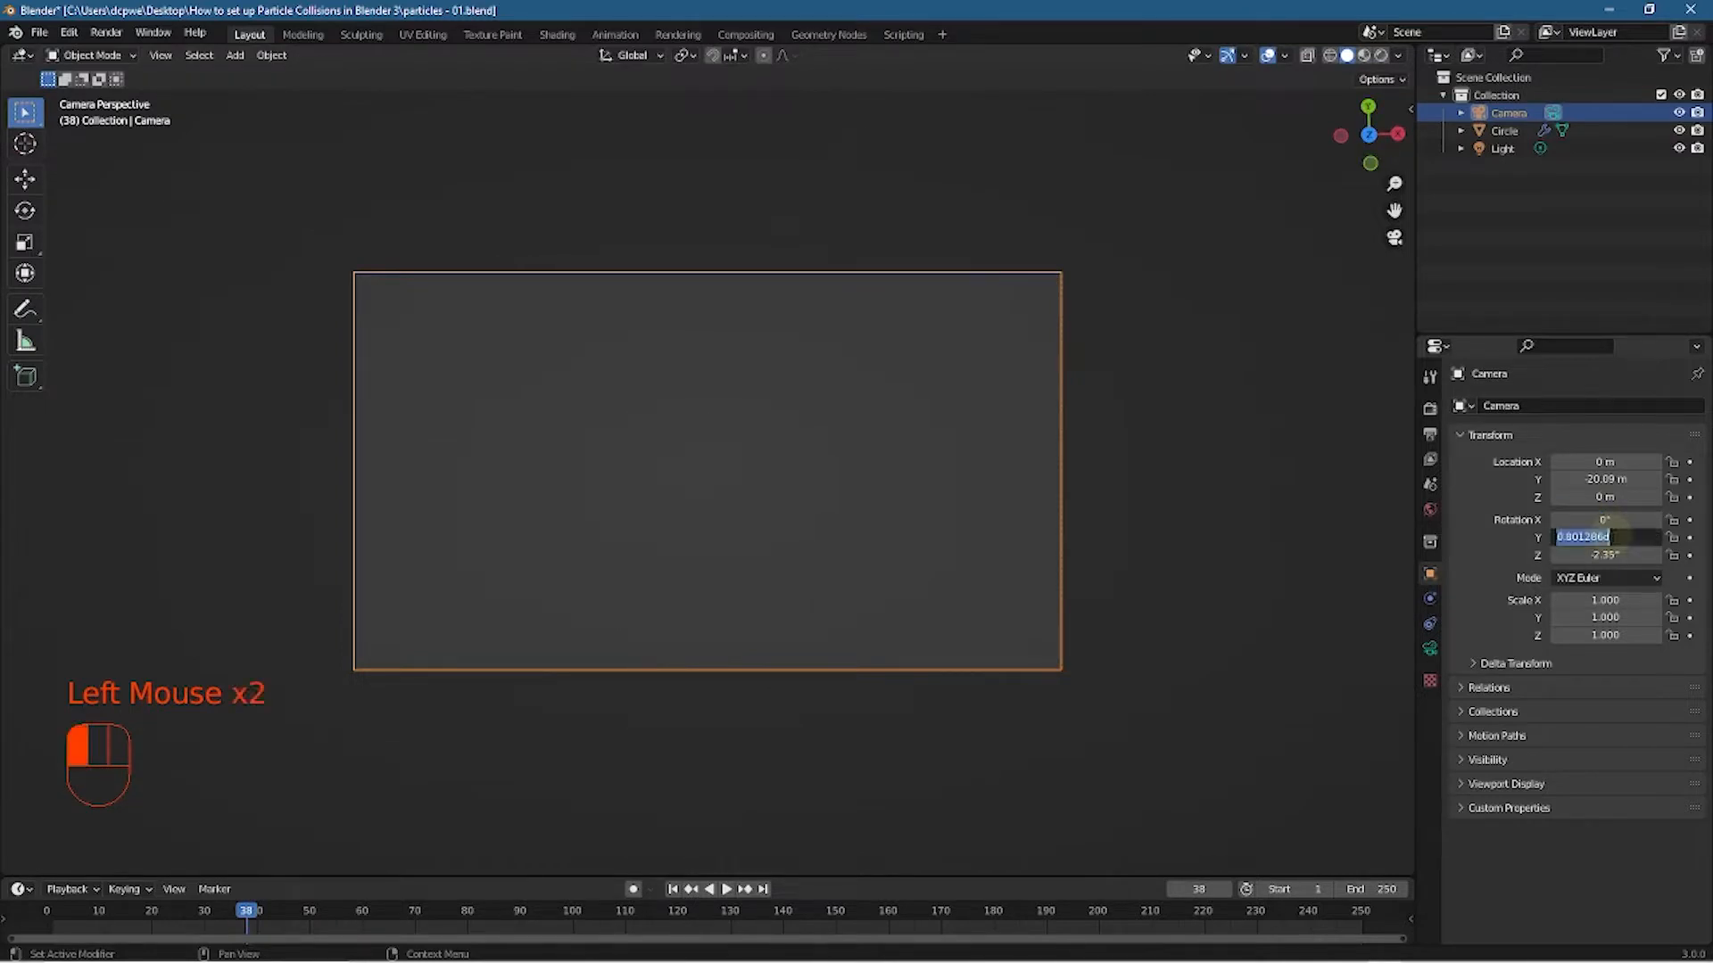
{"action": "left_click", "coordinate": [1611, 537]}
{"action": "type", "text": "0"}
{"action": "left_click", "coordinate": [1611, 546]}
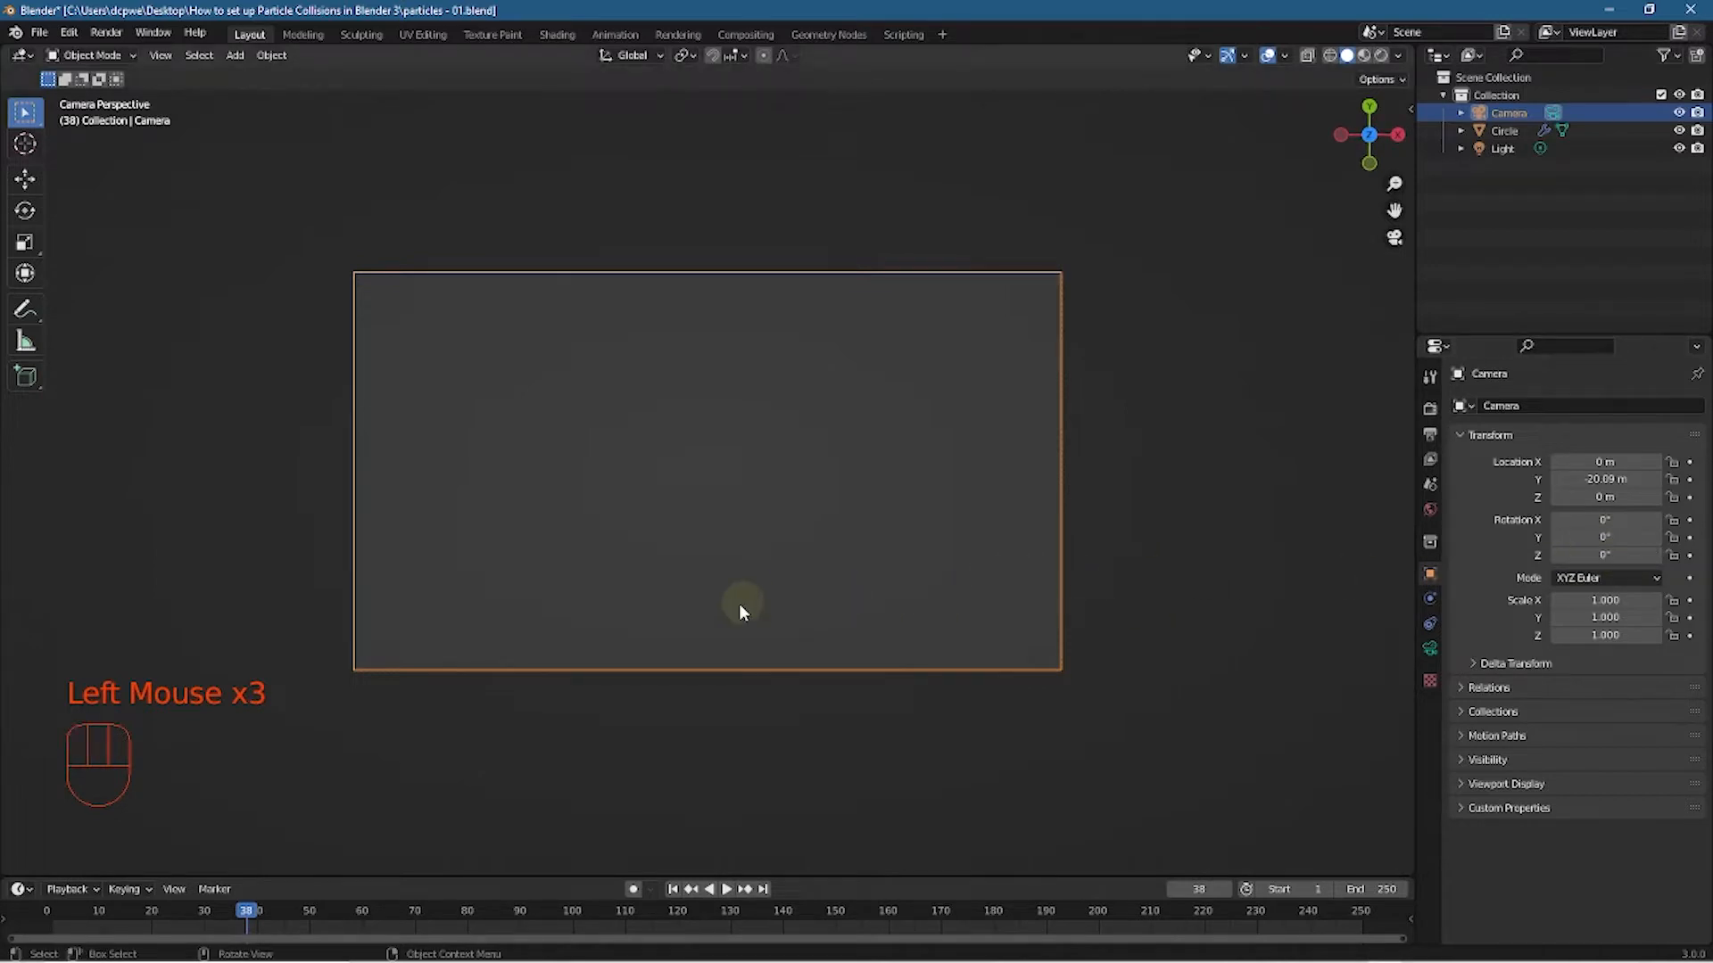
Try X rotations of -180° and -90° on the camera while viewing it from outside
{"action": "middle_click_drag", "start_coordinate": [730, 634], "coordinate": [806, 634]}
{"action": "scroll", "coordinate": [807, 607], "scroll_direction": "down", "scroll_amount": 5}
{"action": "middle_click_drag", "start_coordinate": [974, 655], "coordinate": [660, 557]}
{"action": "scroll", "coordinate": [678, 499], "scroll_direction": "up", "scroll_amount": 1}
{"action": "scroll", "coordinate": [678, 500], "scroll_direction": "down", "scroll_amount": 1}
{"action": "scroll", "coordinate": [678, 500], "scroll_direction": "down", "scroll_amount": 1}
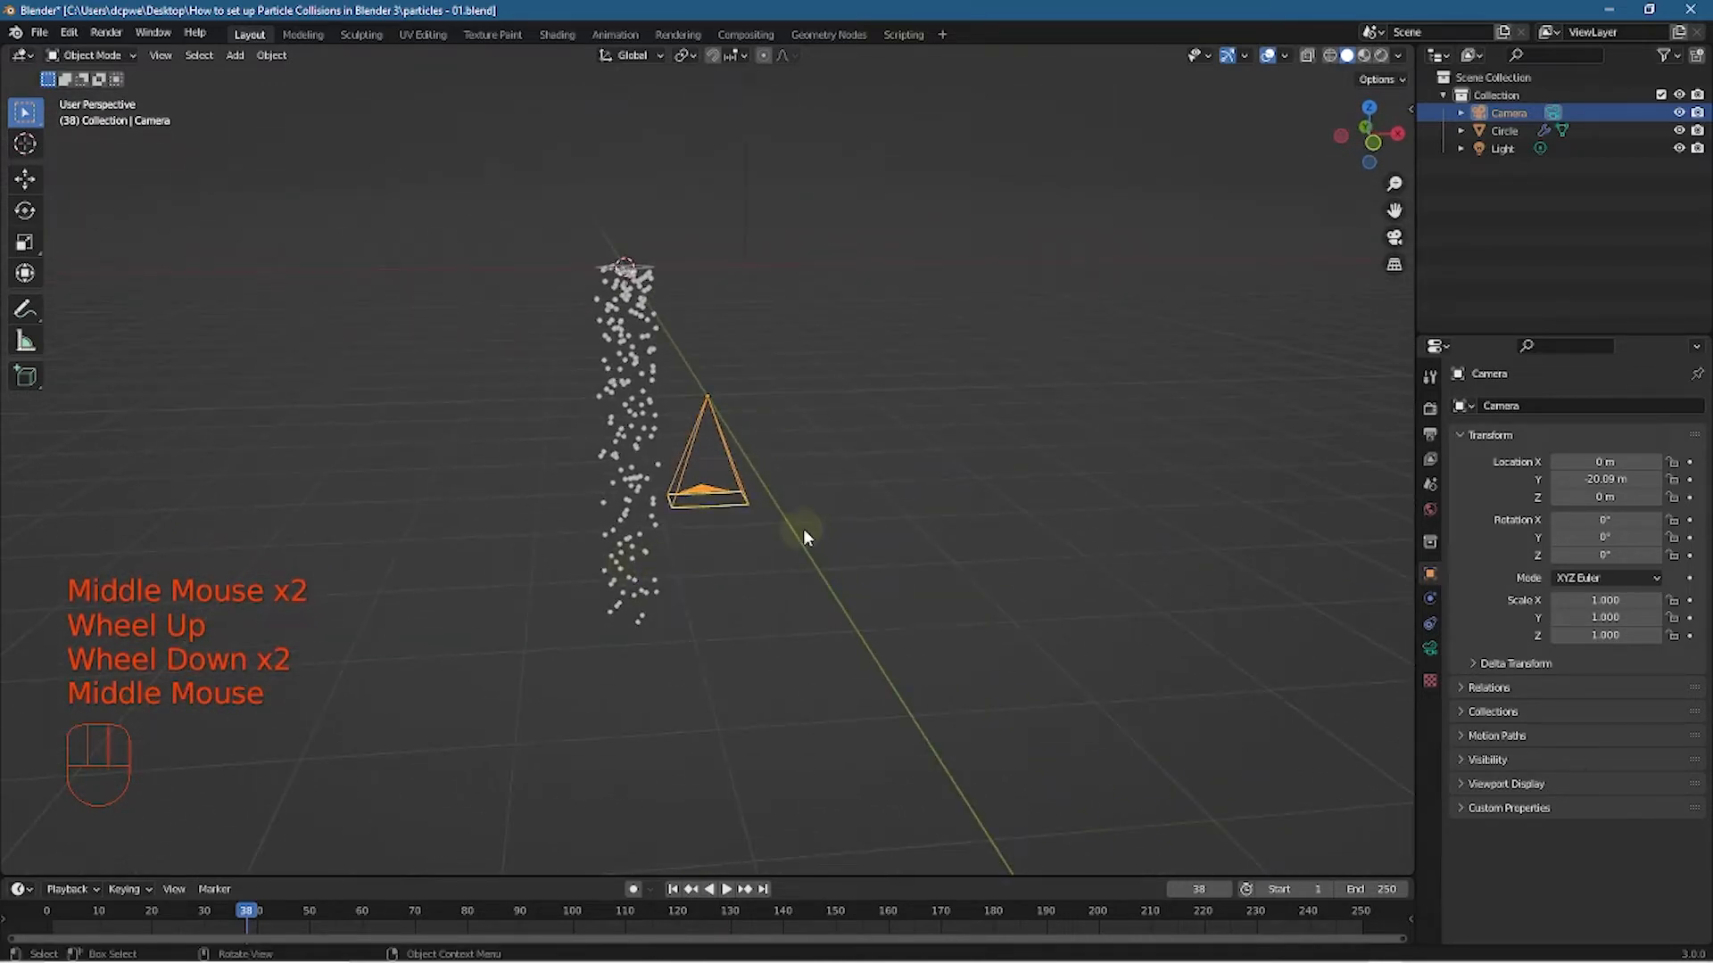
{"action": "middle_click_drag", "start_coordinate": [746, 435], "coordinate": [816, 444]}
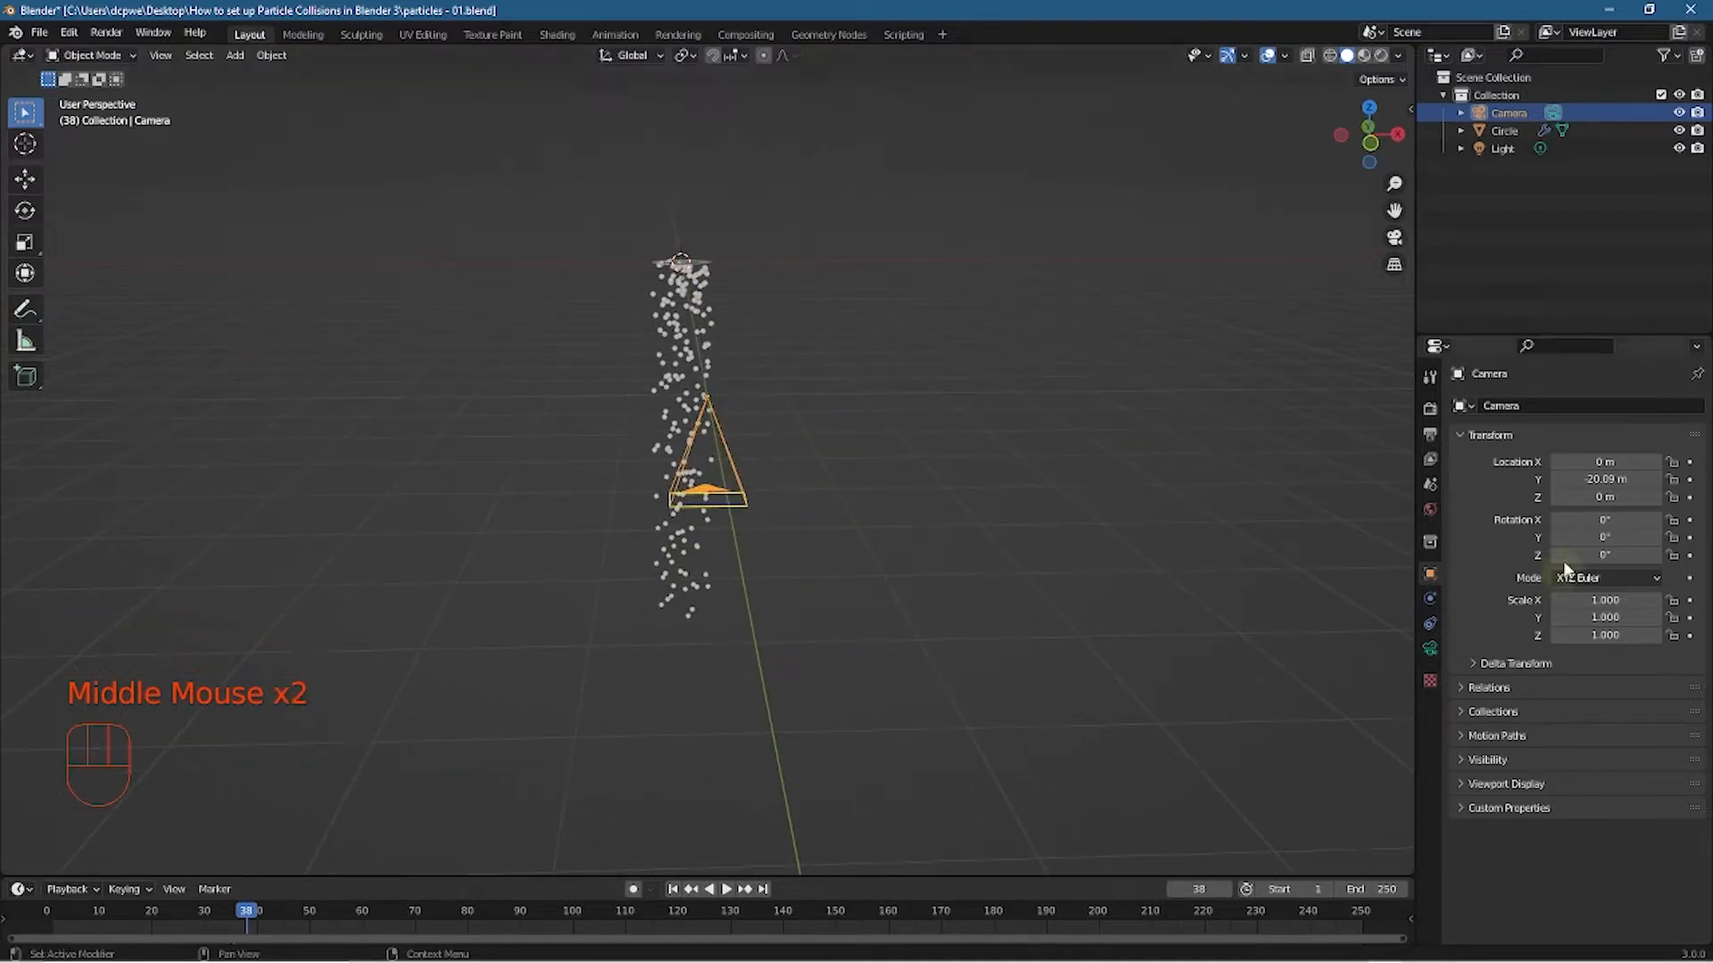
{"action": "left_click_drag", "start_coordinate": [1611, 524], "coordinate": [1708, 522]}
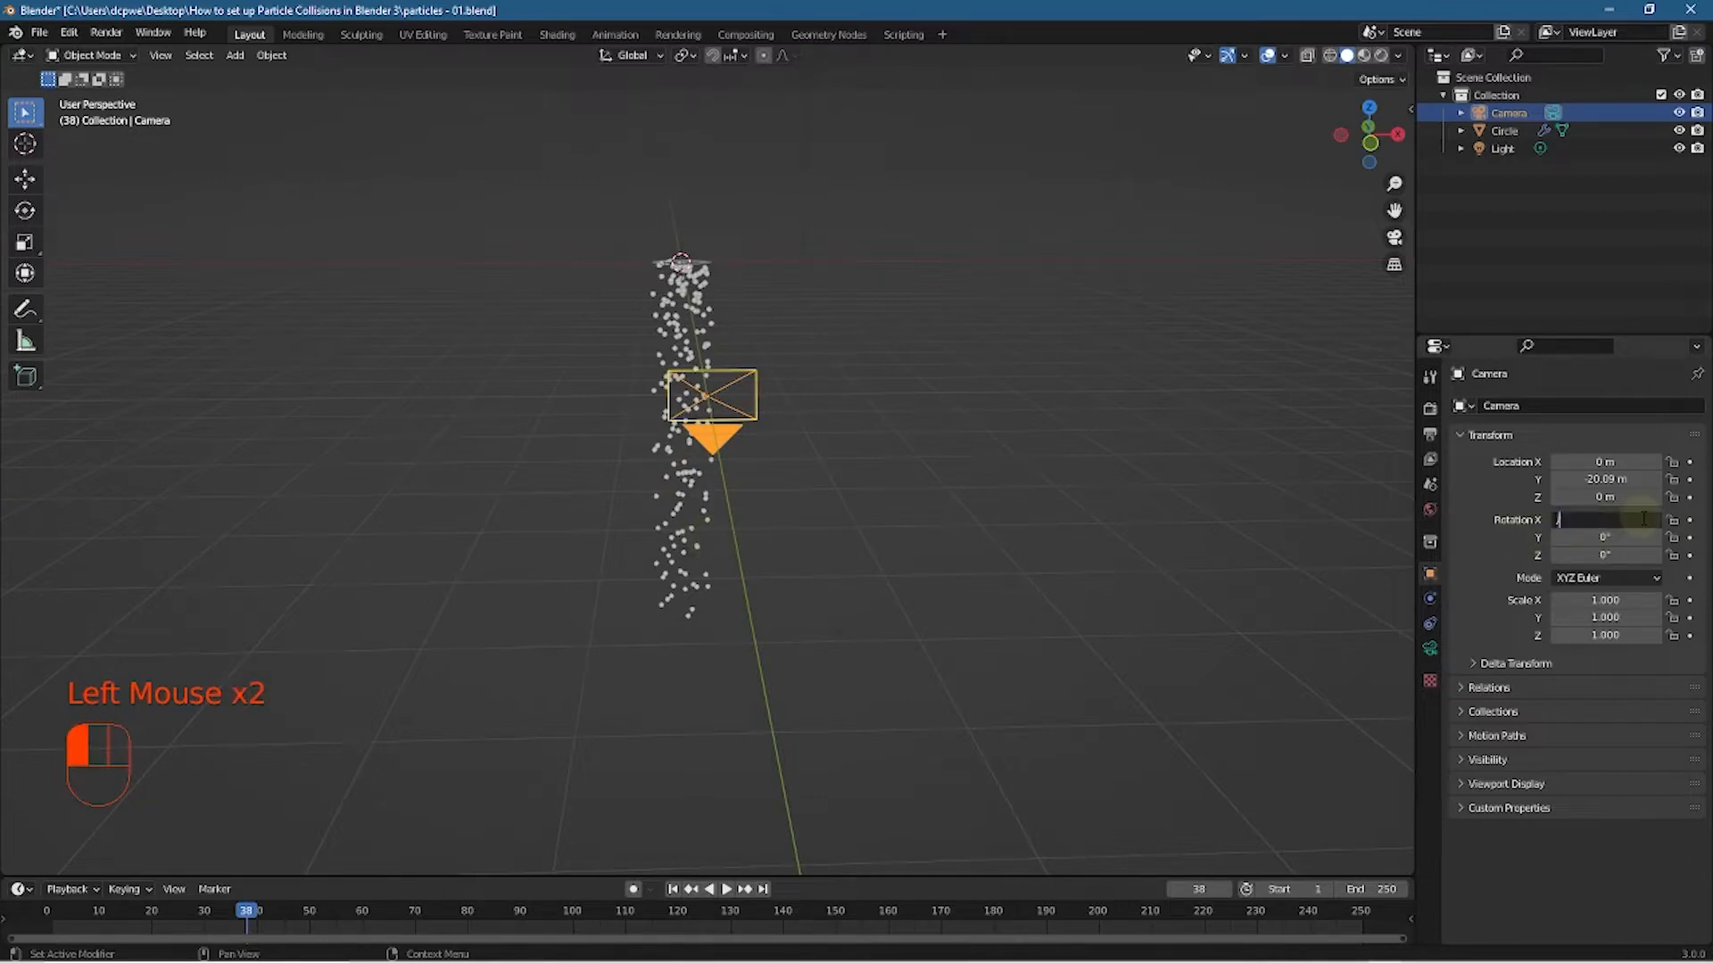
{"action": "type", "text": "-180"}
{"action": "key", "text": "Return"}
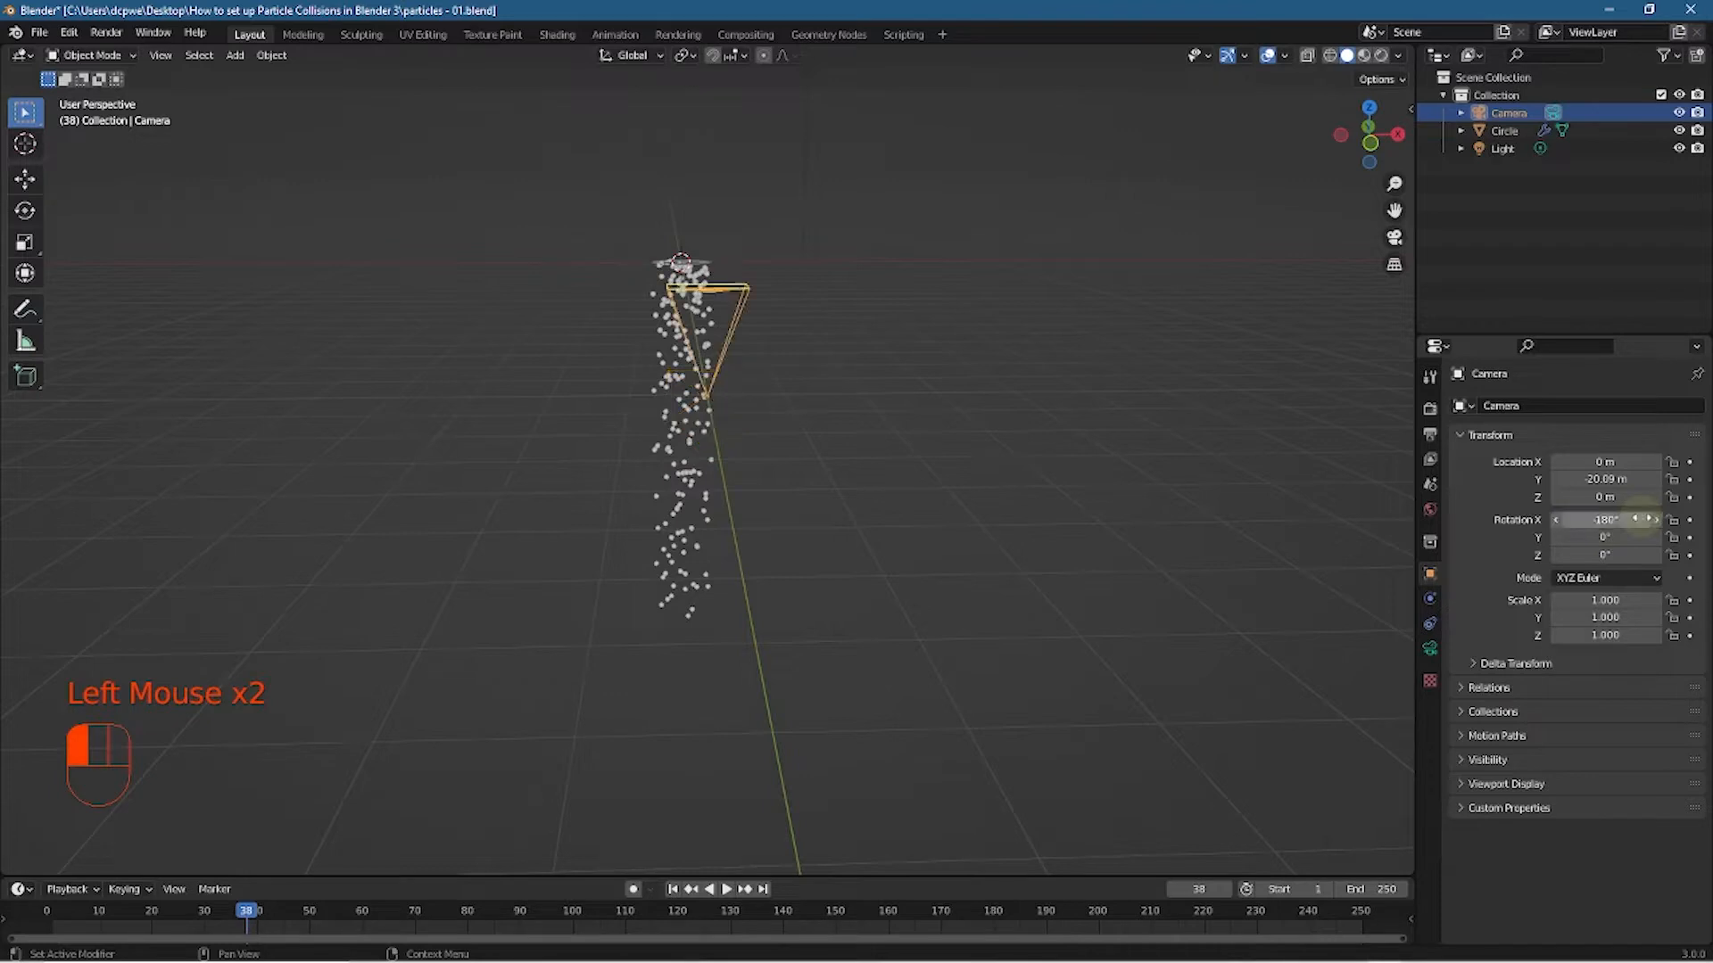
{"action": "left_click", "coordinate": [1622, 521]}
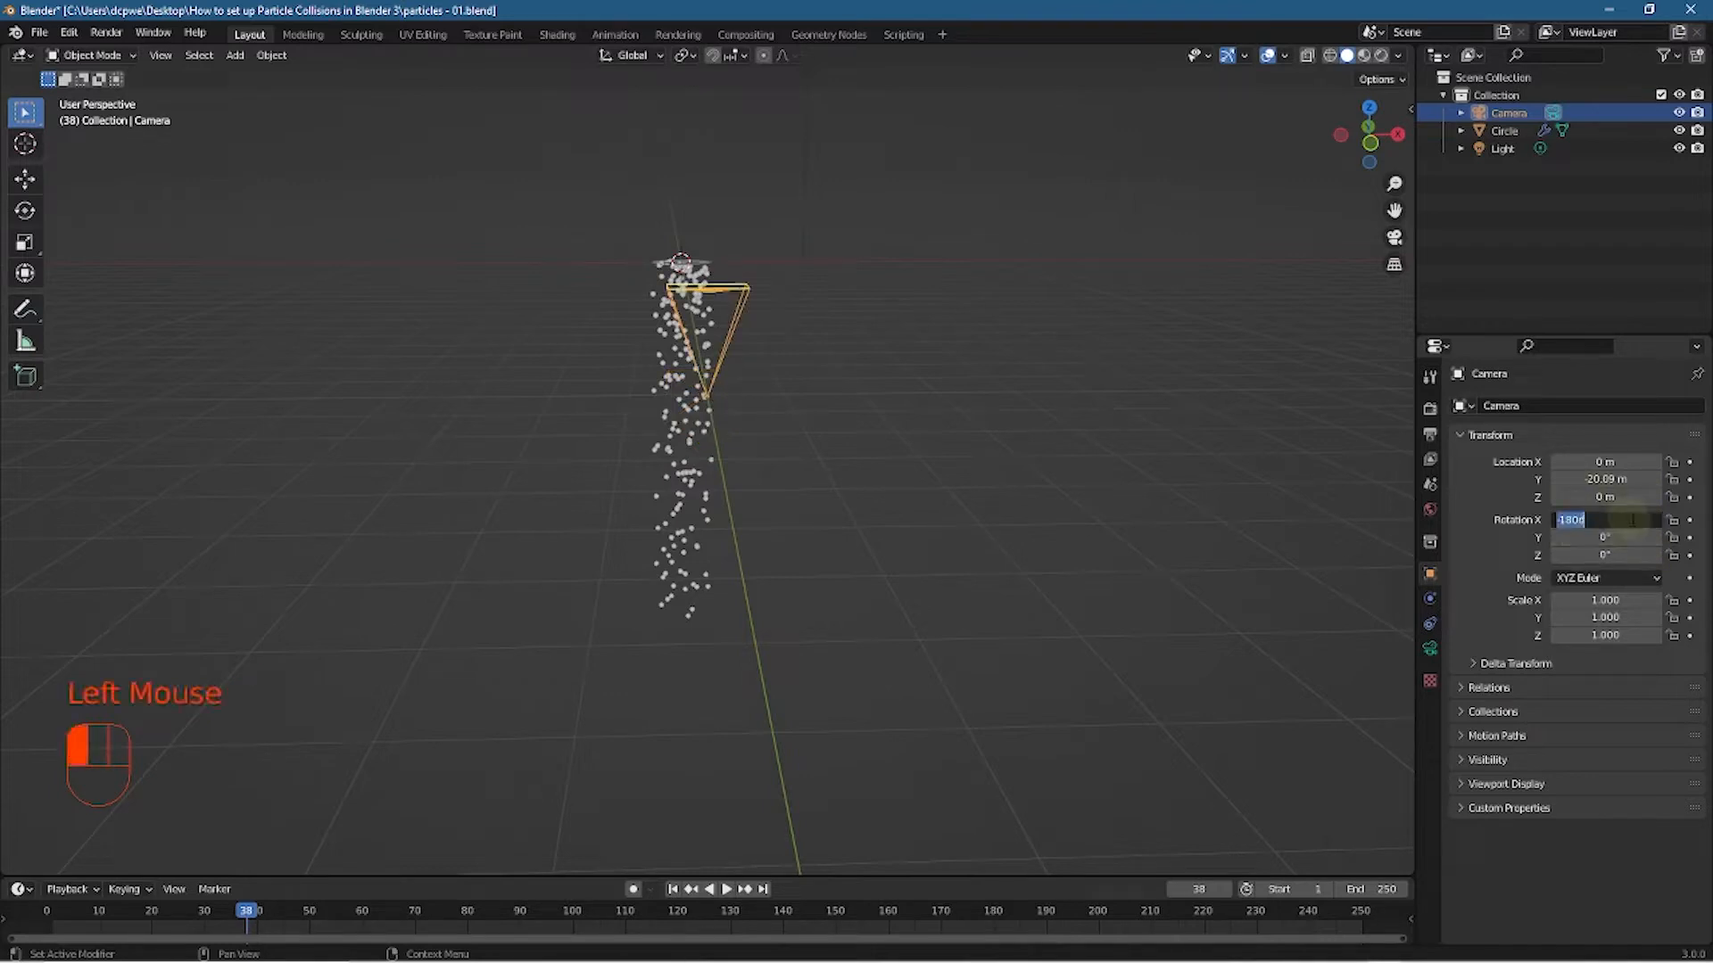
{"action": "type", "text": "-90"}
{"action": "key", "text": "Return"}
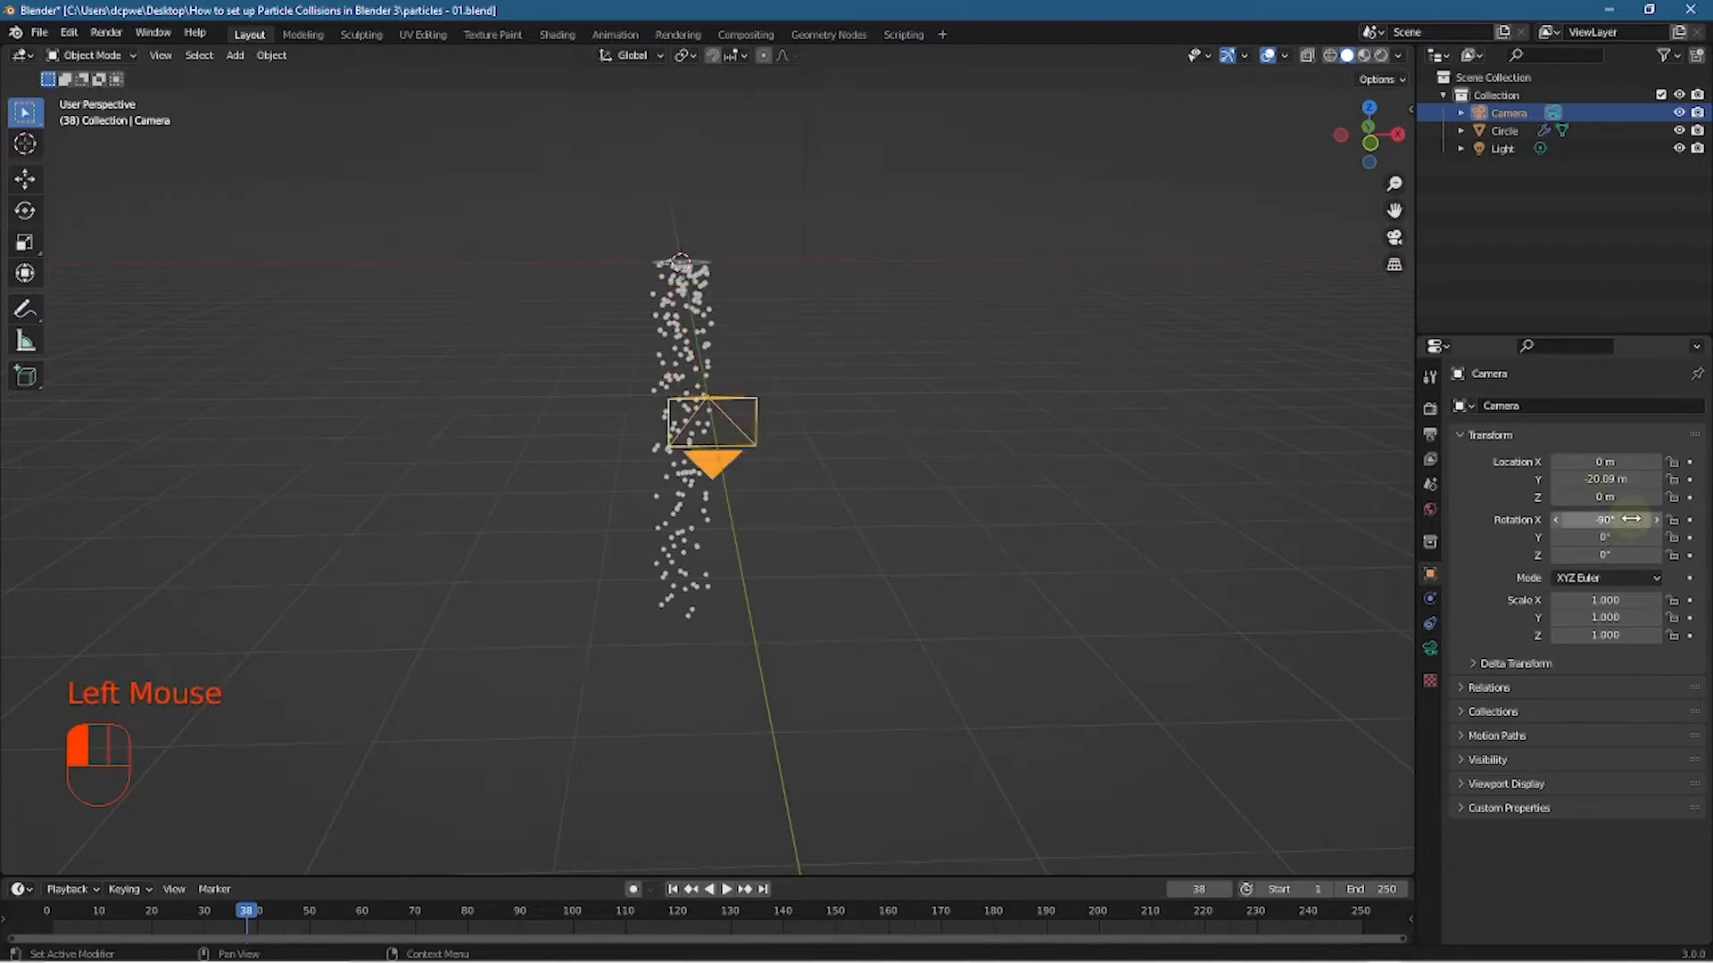
Set the camera's X rotation to 90°, check its direction from the side, and look through the scene camera
{"action": "middle_click_drag", "start_coordinate": [851, 601], "coordinate": [922, 589]}
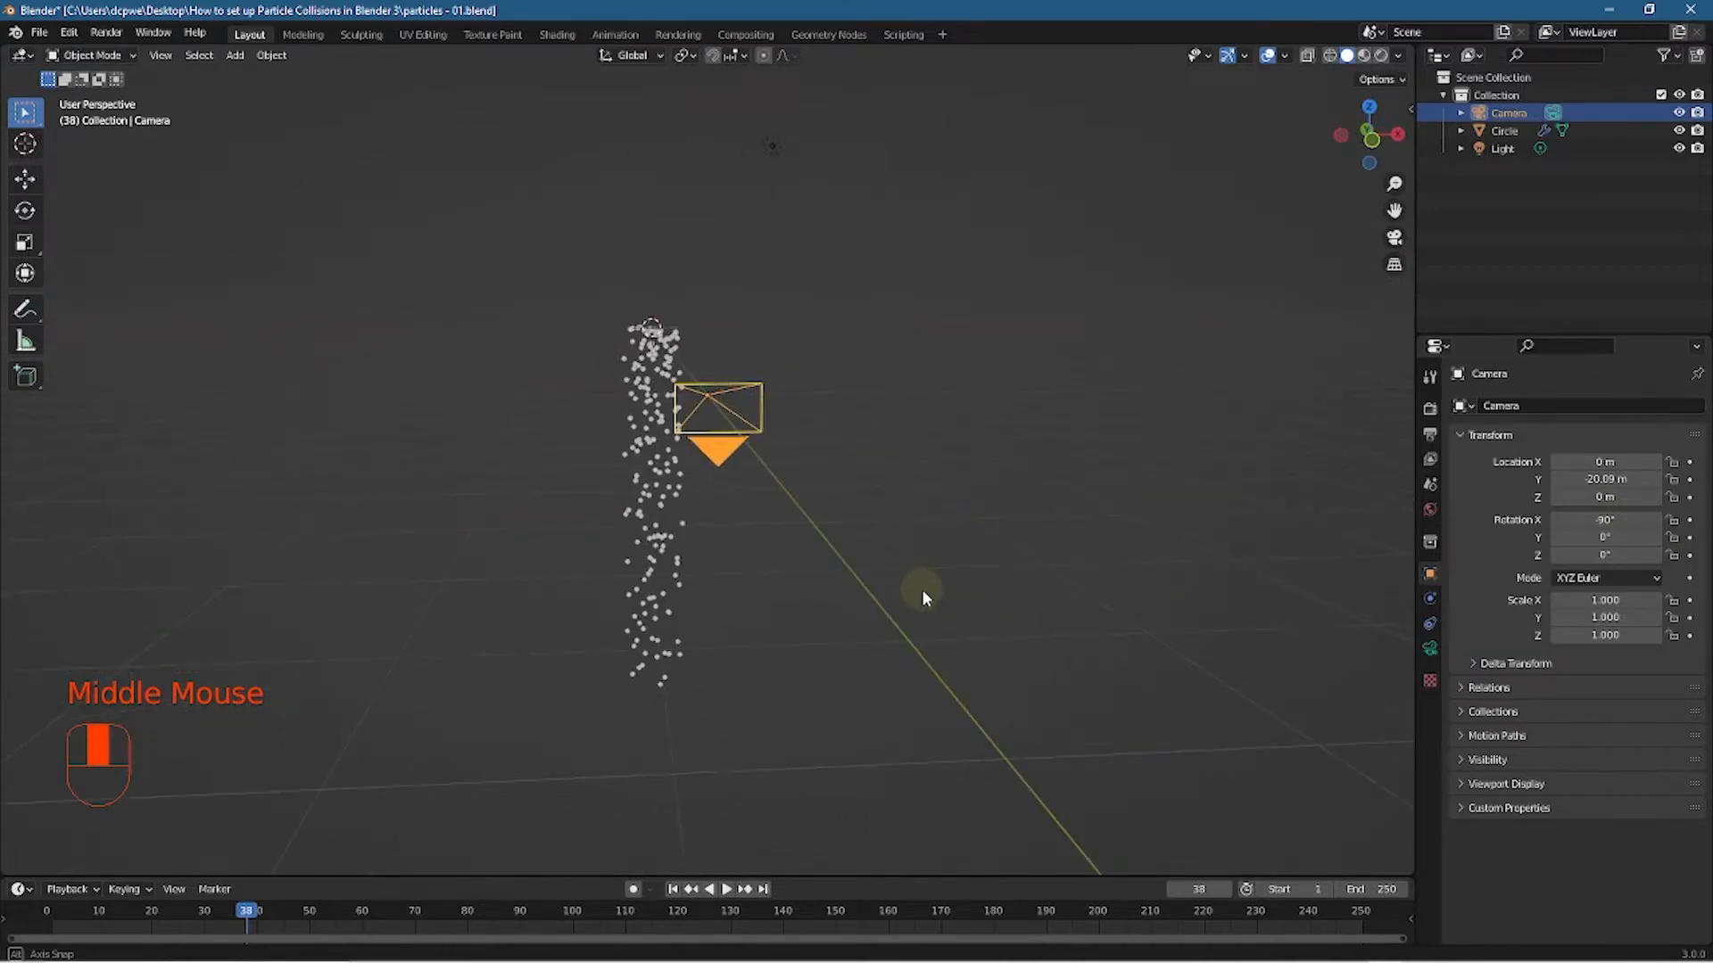
{"action": "left_click", "coordinate": [1629, 523]}
{"action": "key", "text": "Return"}
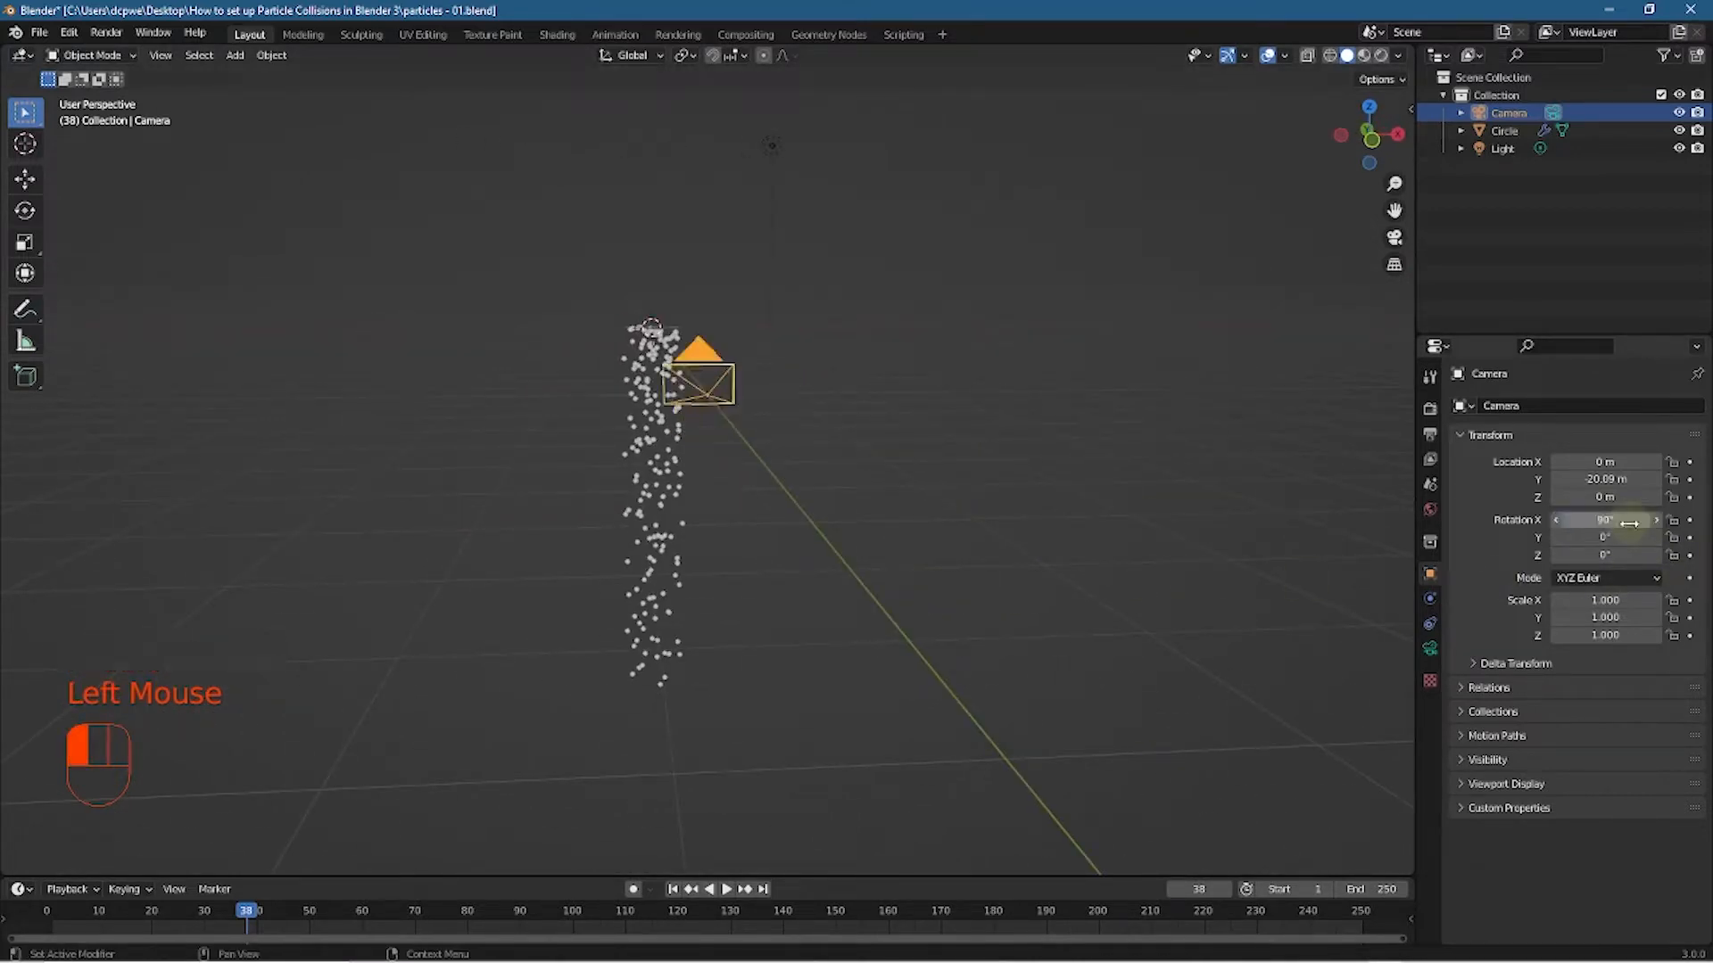
{"action": "middle_click_drag", "start_coordinate": [854, 491], "coordinate": [1152, 506]}
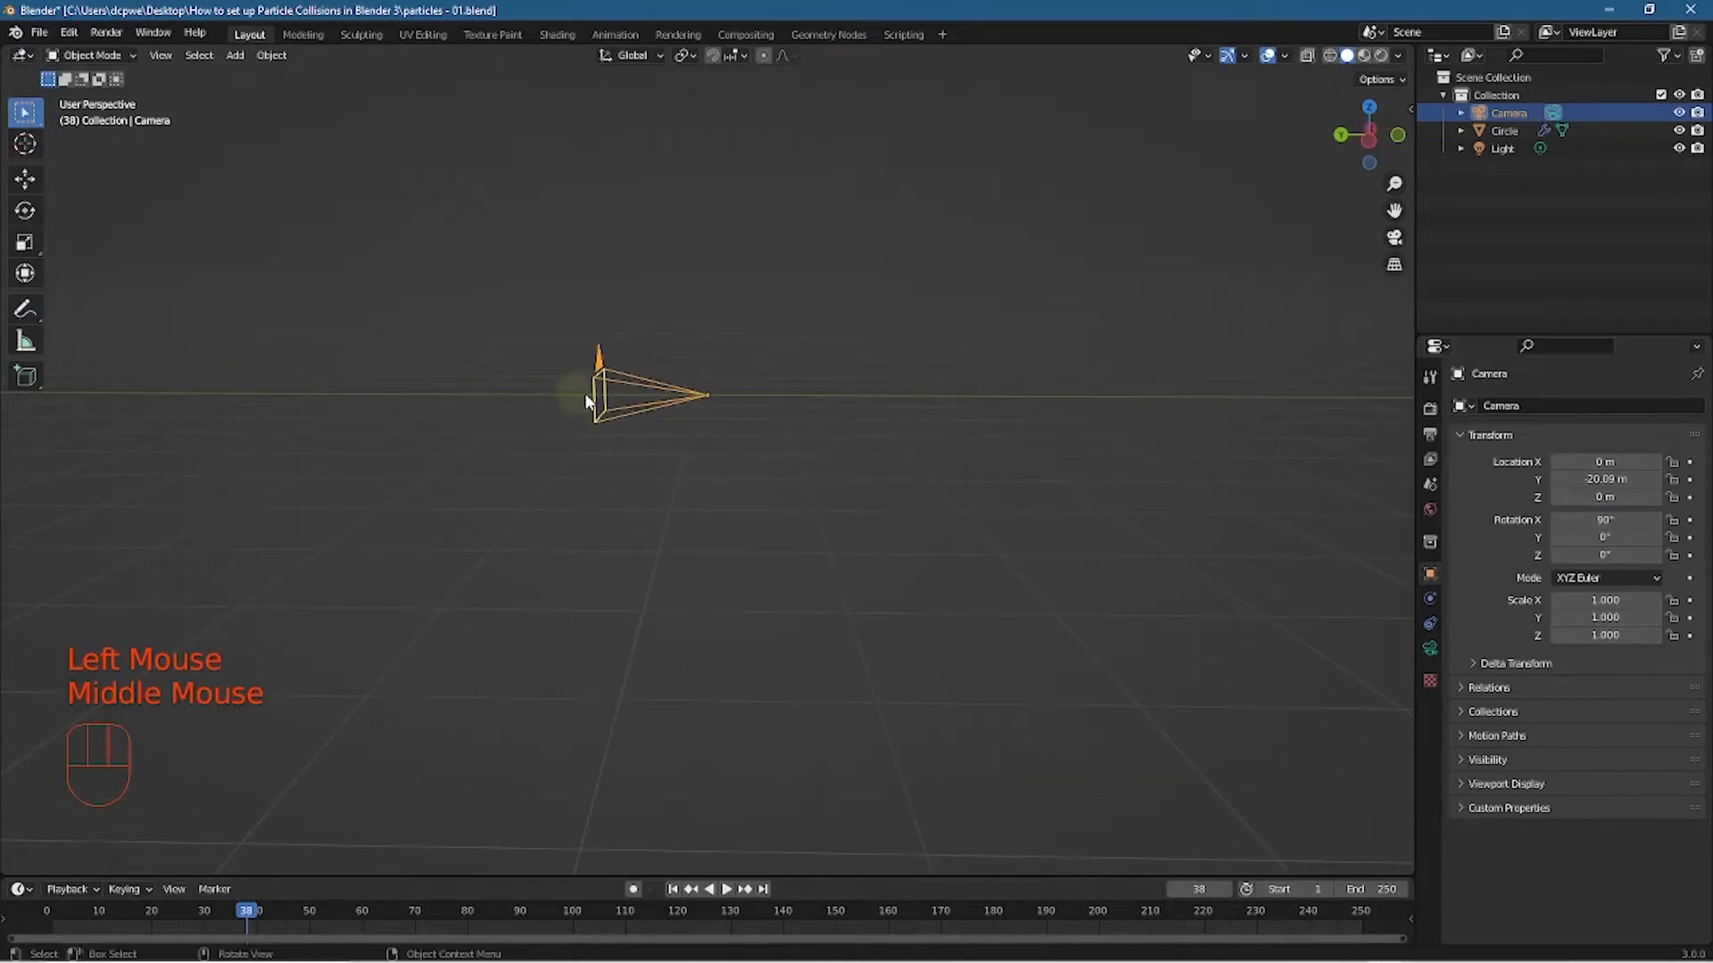
{"action": "middle_click_drag", "start_coordinate": [781, 591], "coordinate": [564, 590]}
{"action": "key", "text": "KP_0"}
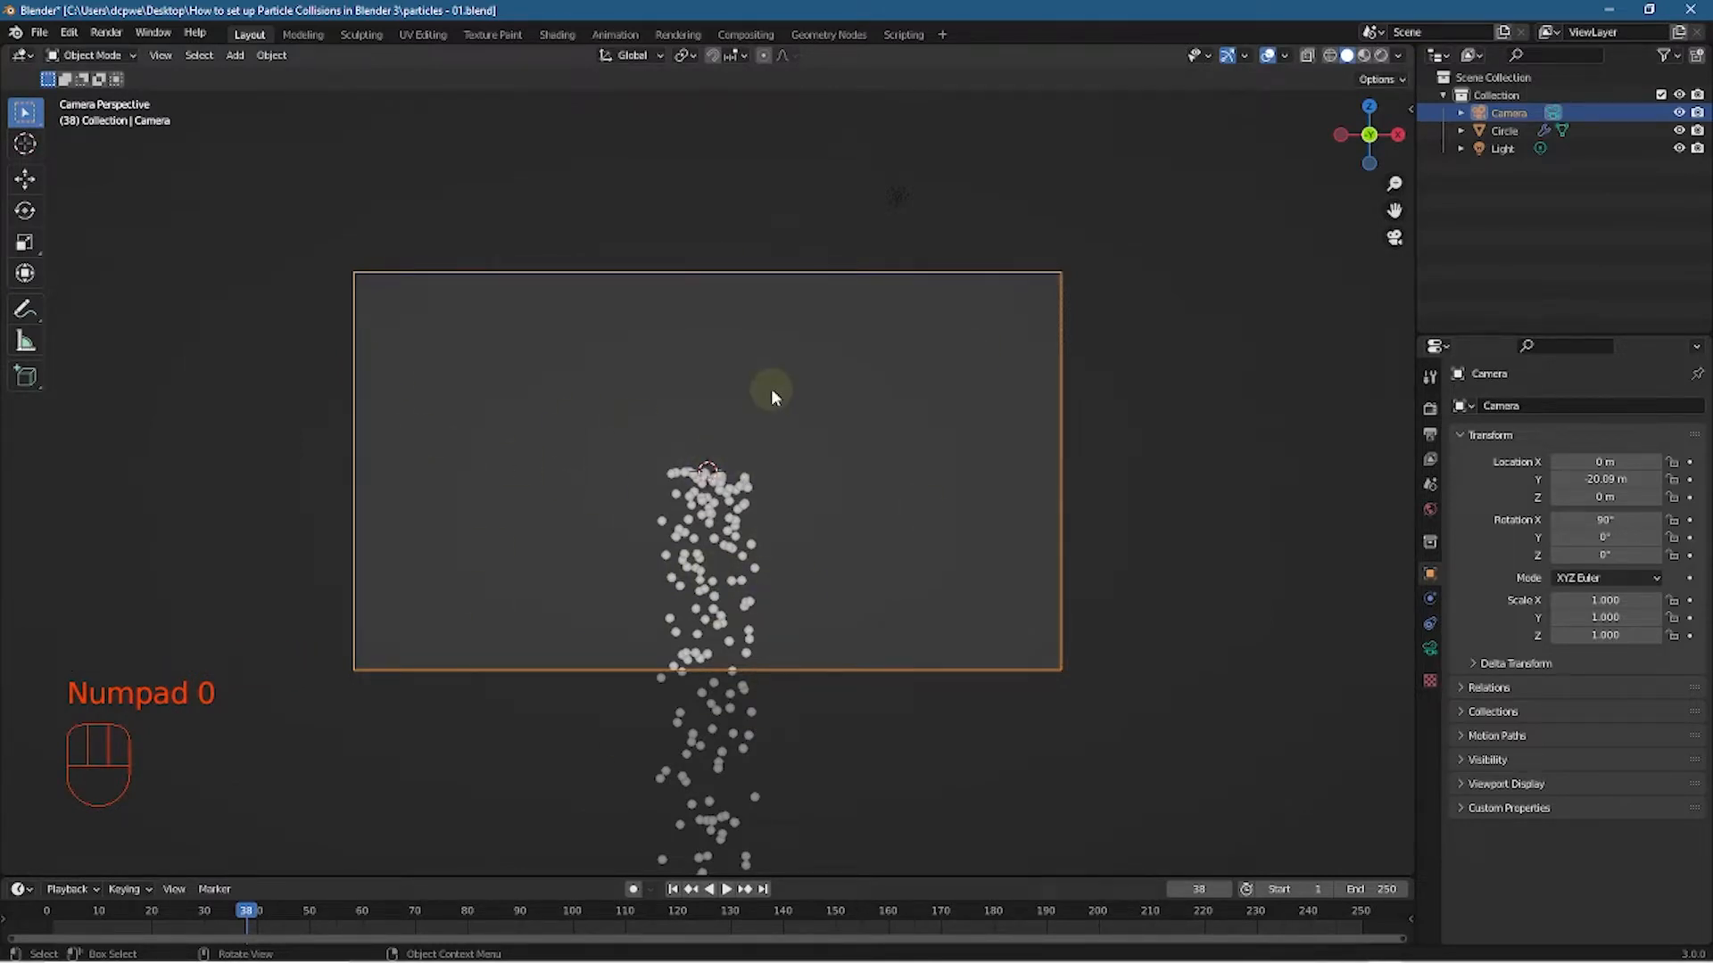
Raise the circle straight up to about Z 4.469 m, just above the camera frame
{"action": "scroll", "coordinate": [770, 388], "scroll_direction": "up", "scroll_amount": 2}
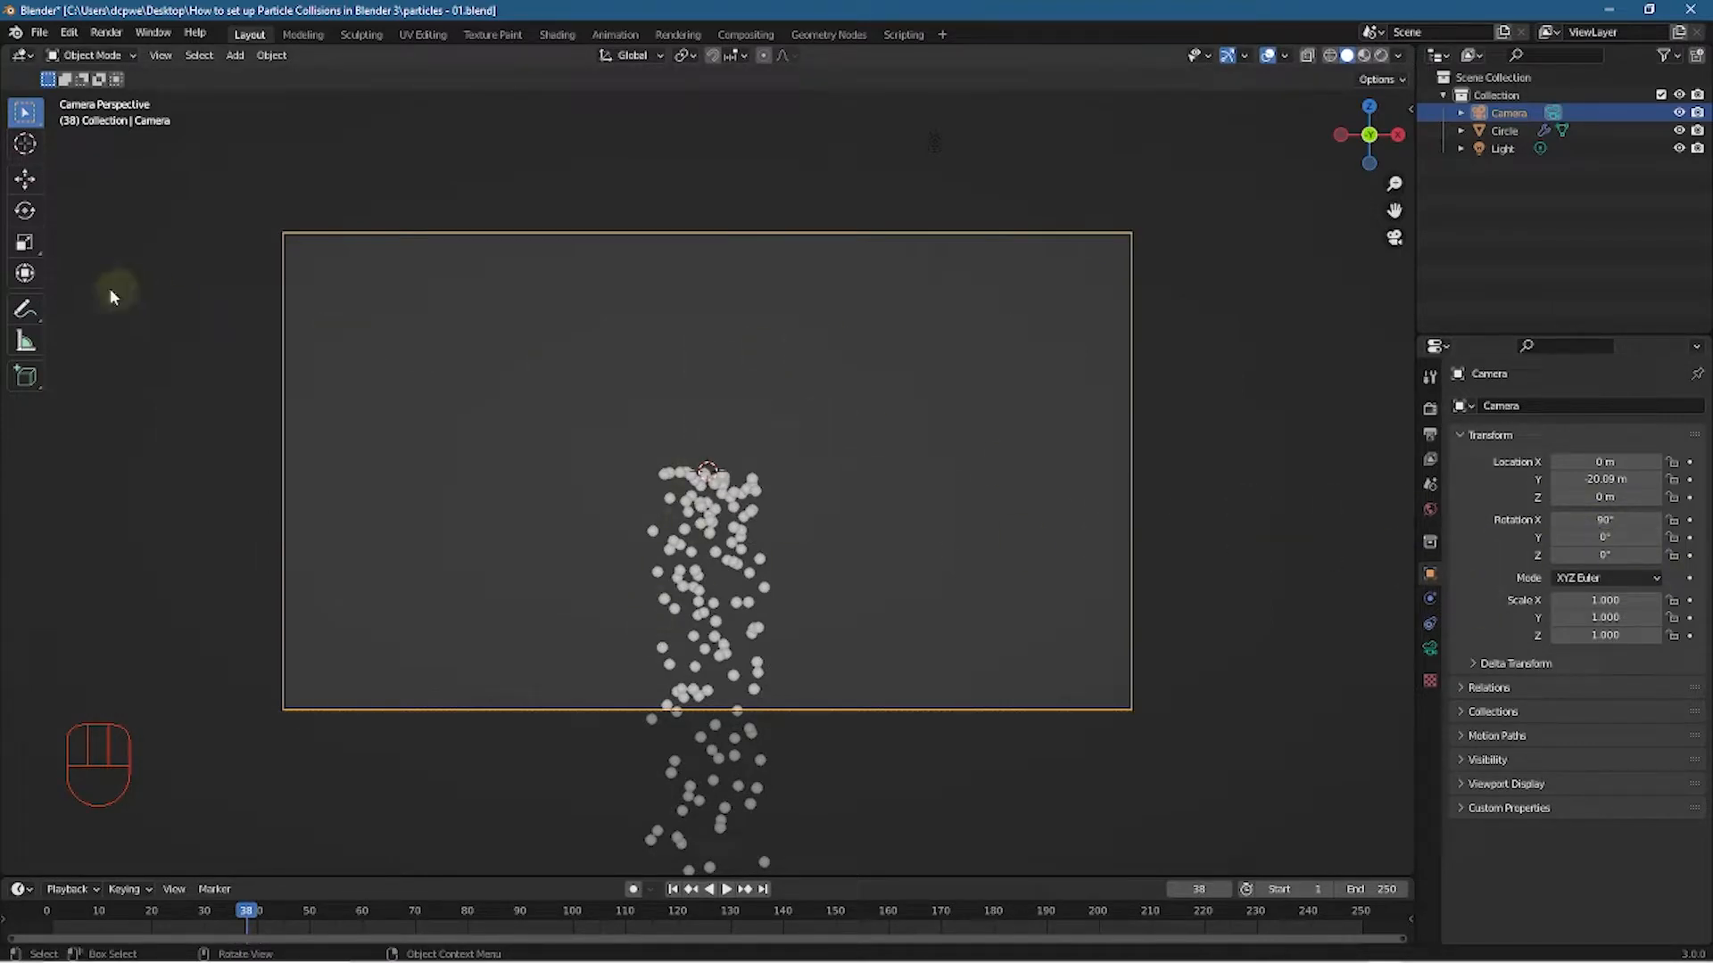
{"action": "left_click", "coordinate": [25, 180]}
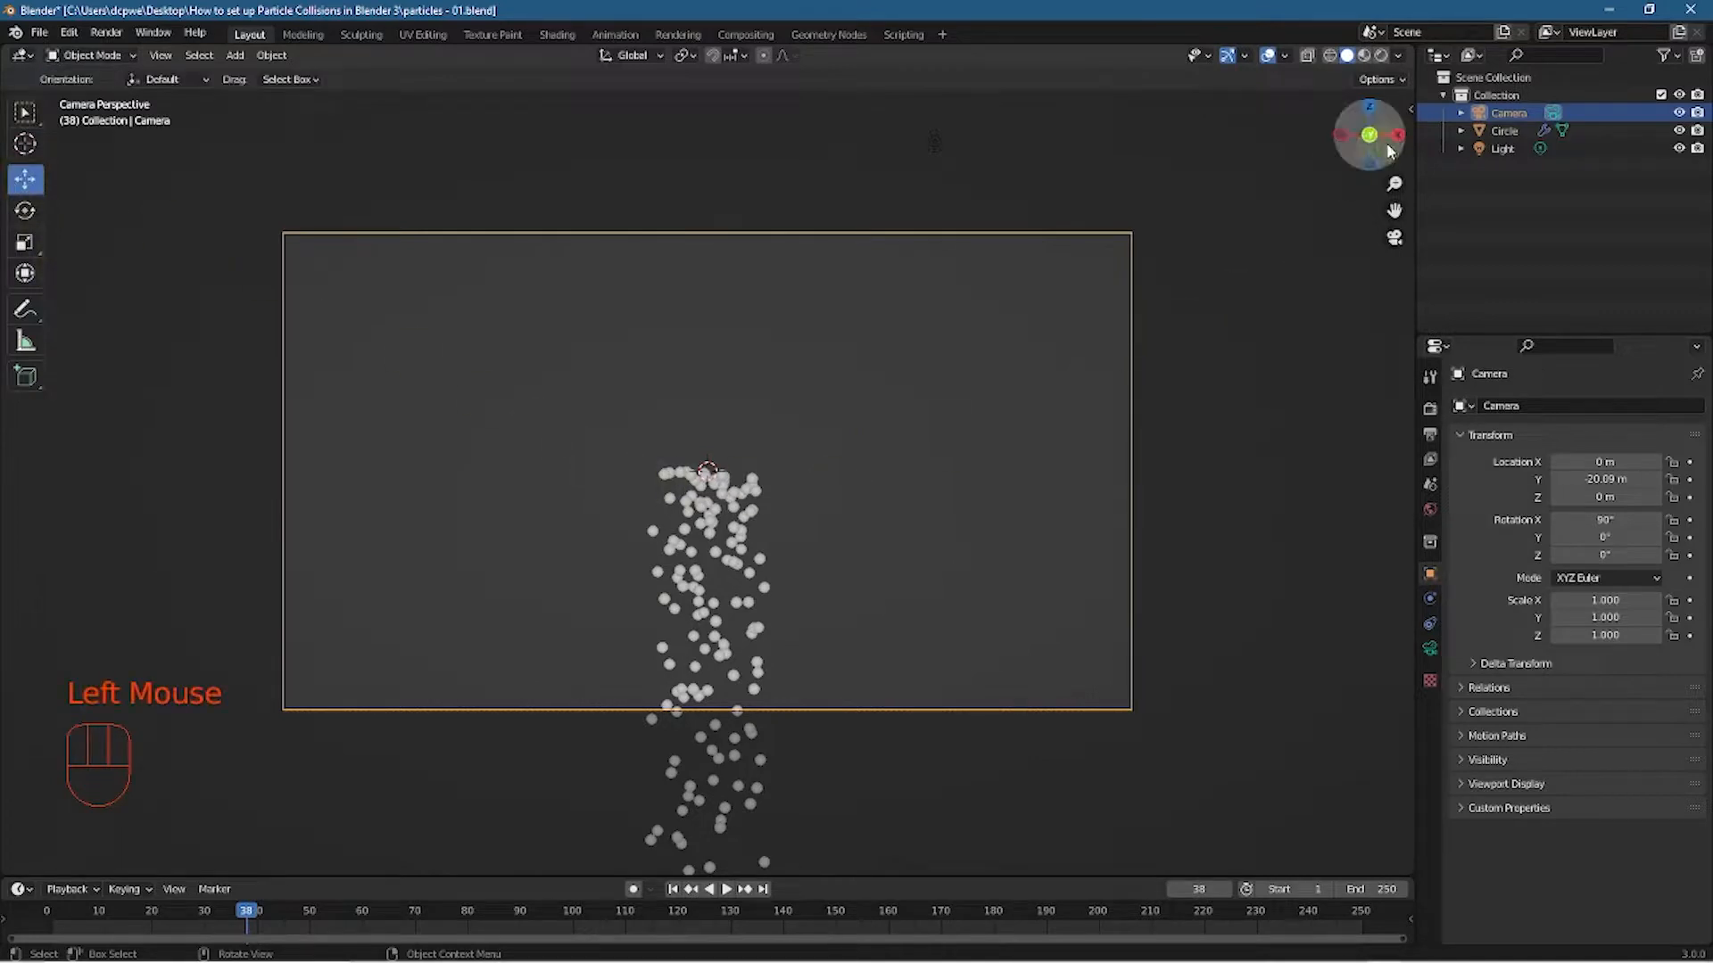
{"action": "left_click", "coordinate": [1499, 131]}
{"action": "left_click_drag", "start_coordinate": [711, 422], "coordinate": [676, 149]}
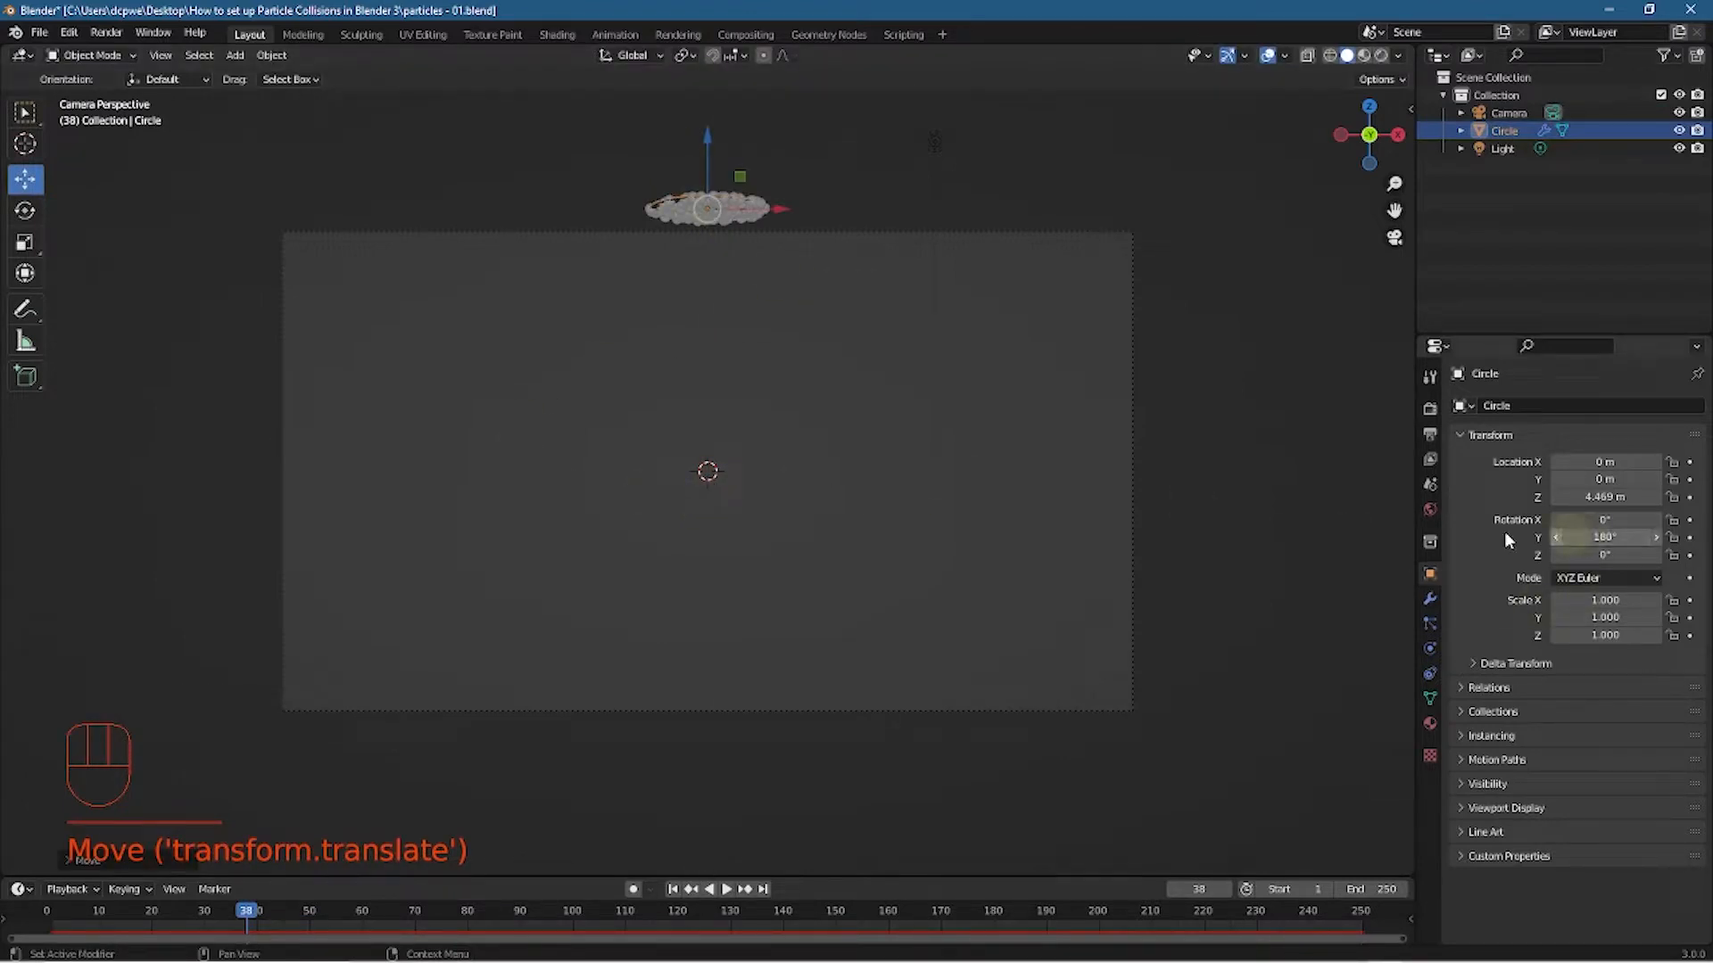
Add a mesh plane at the world origin beneath the circle and scale it up uniformly to about 10.309
{"action": "middle_click_drag", "start_coordinate": [528, 559], "coordinate": [615, 573]}
{"action": "scroll", "coordinate": [631, 566], "scroll_direction": "down", "scroll_amount": 4}
{"action": "middle_click_drag", "start_coordinate": [358, 465], "coordinate": [905, 765], "text": "shift"}
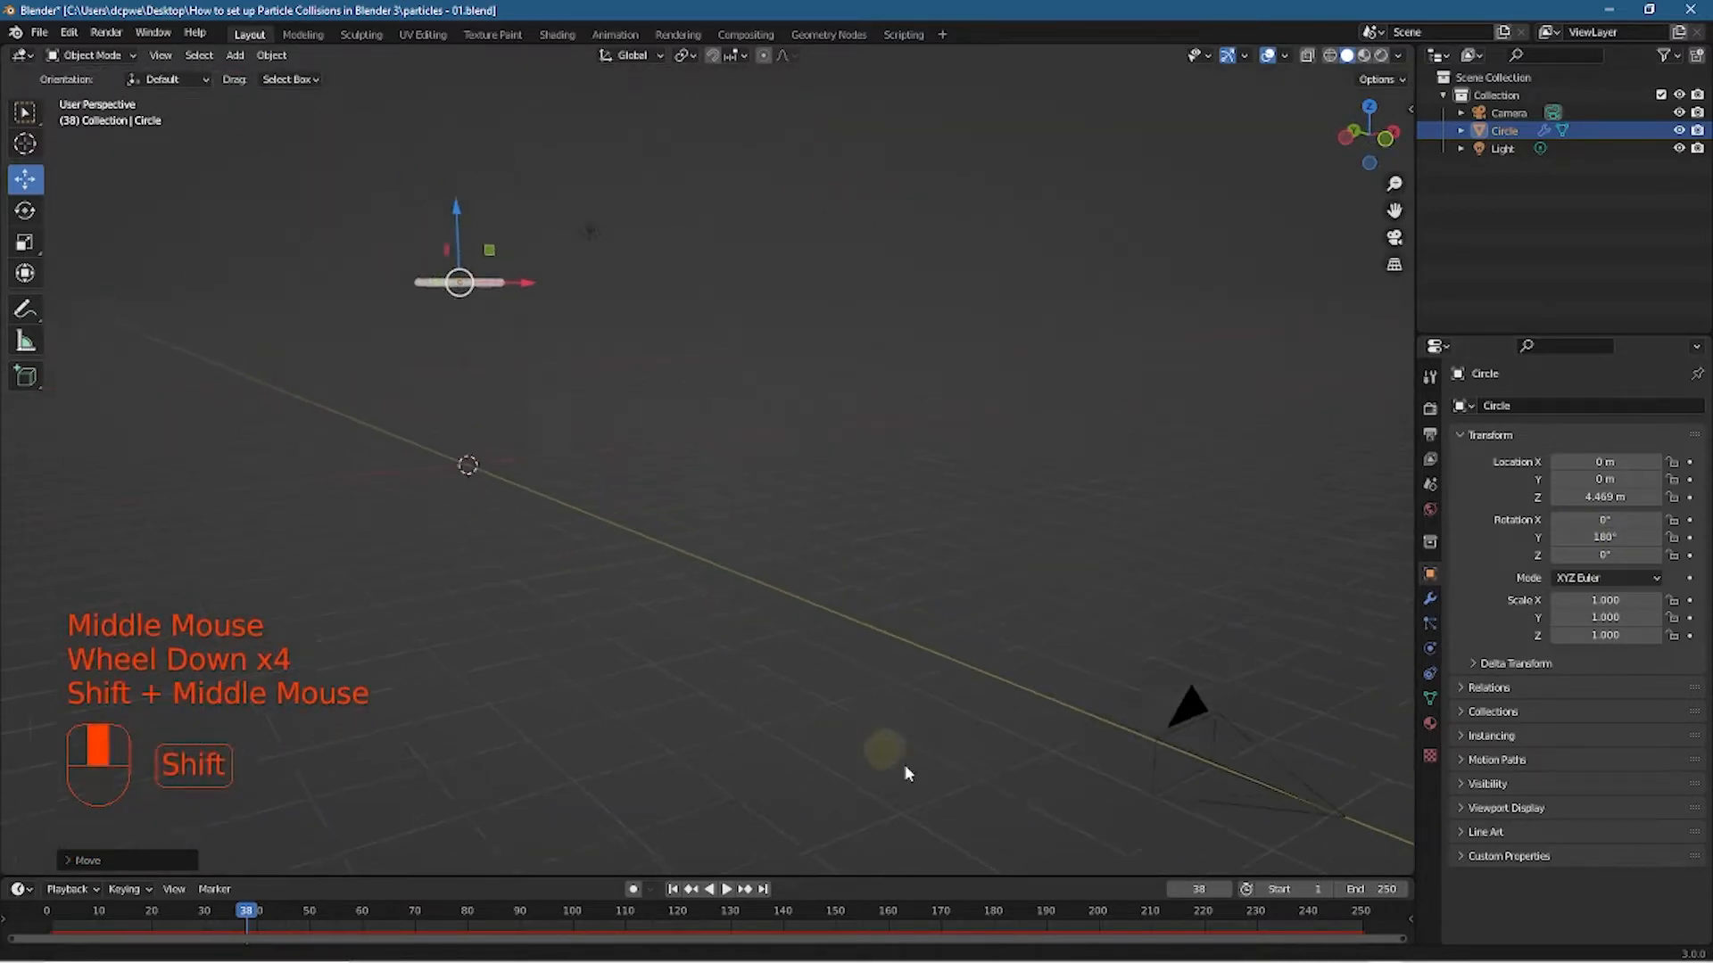
{"action": "scroll", "coordinate": [607, 562], "scroll_direction": "up", "scroll_amount": 3}
{"action": "middle_click_drag", "start_coordinate": [607, 562], "coordinate": [504, 467], "text": "shift"}
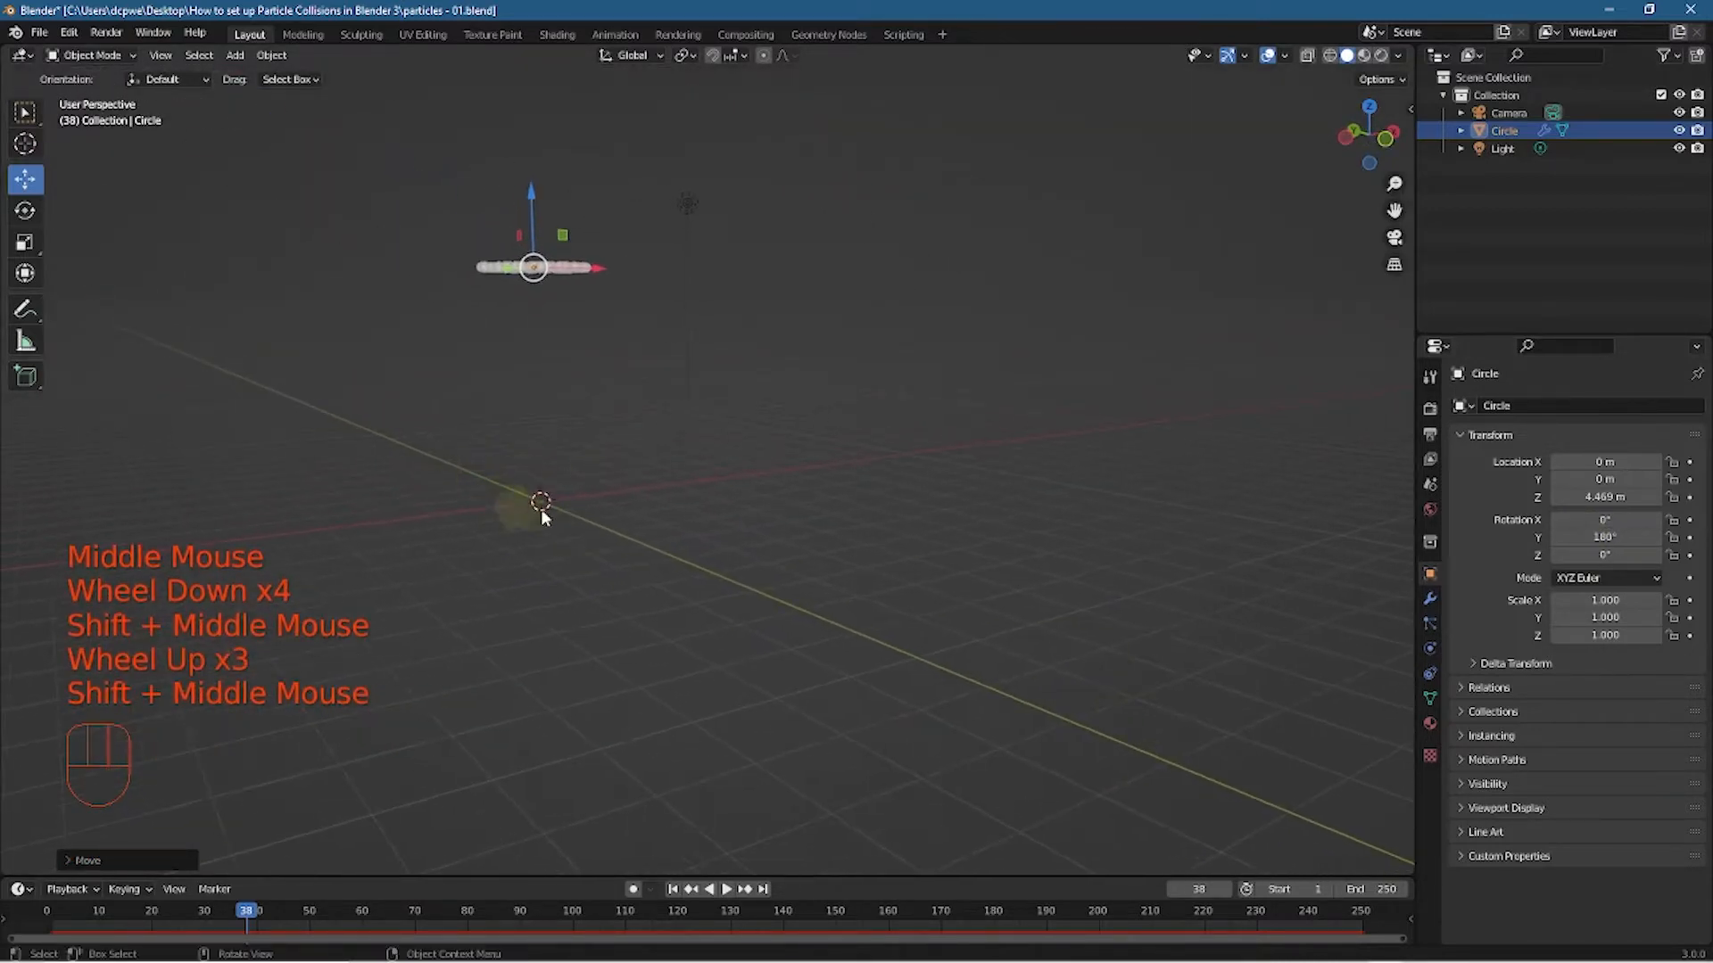
{"action": "middle_click_drag", "start_coordinate": [671, 548], "coordinate": [596, 539]}
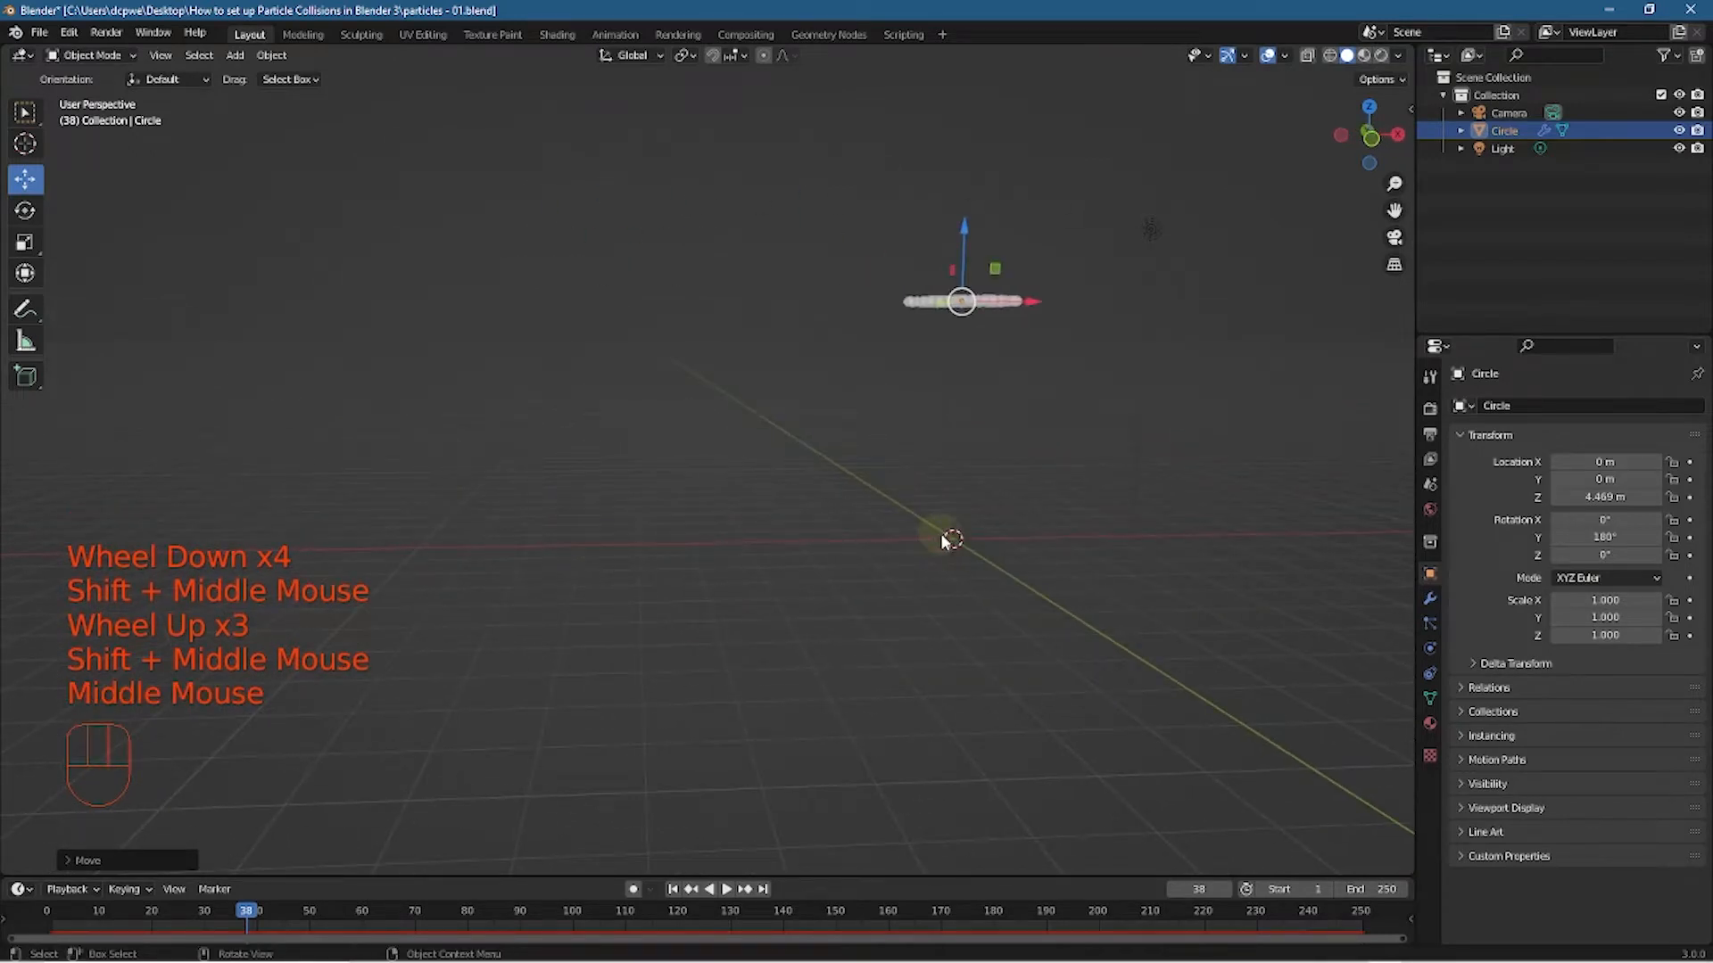
{"action": "left_click", "coordinate": [1049, 576]}
{"action": "middle_click_drag", "start_coordinate": [1049, 576], "coordinate": [761, 580]}
{"action": "middle_click_drag", "start_coordinate": [761, 580], "coordinate": [668, 584], "text": "shift"}
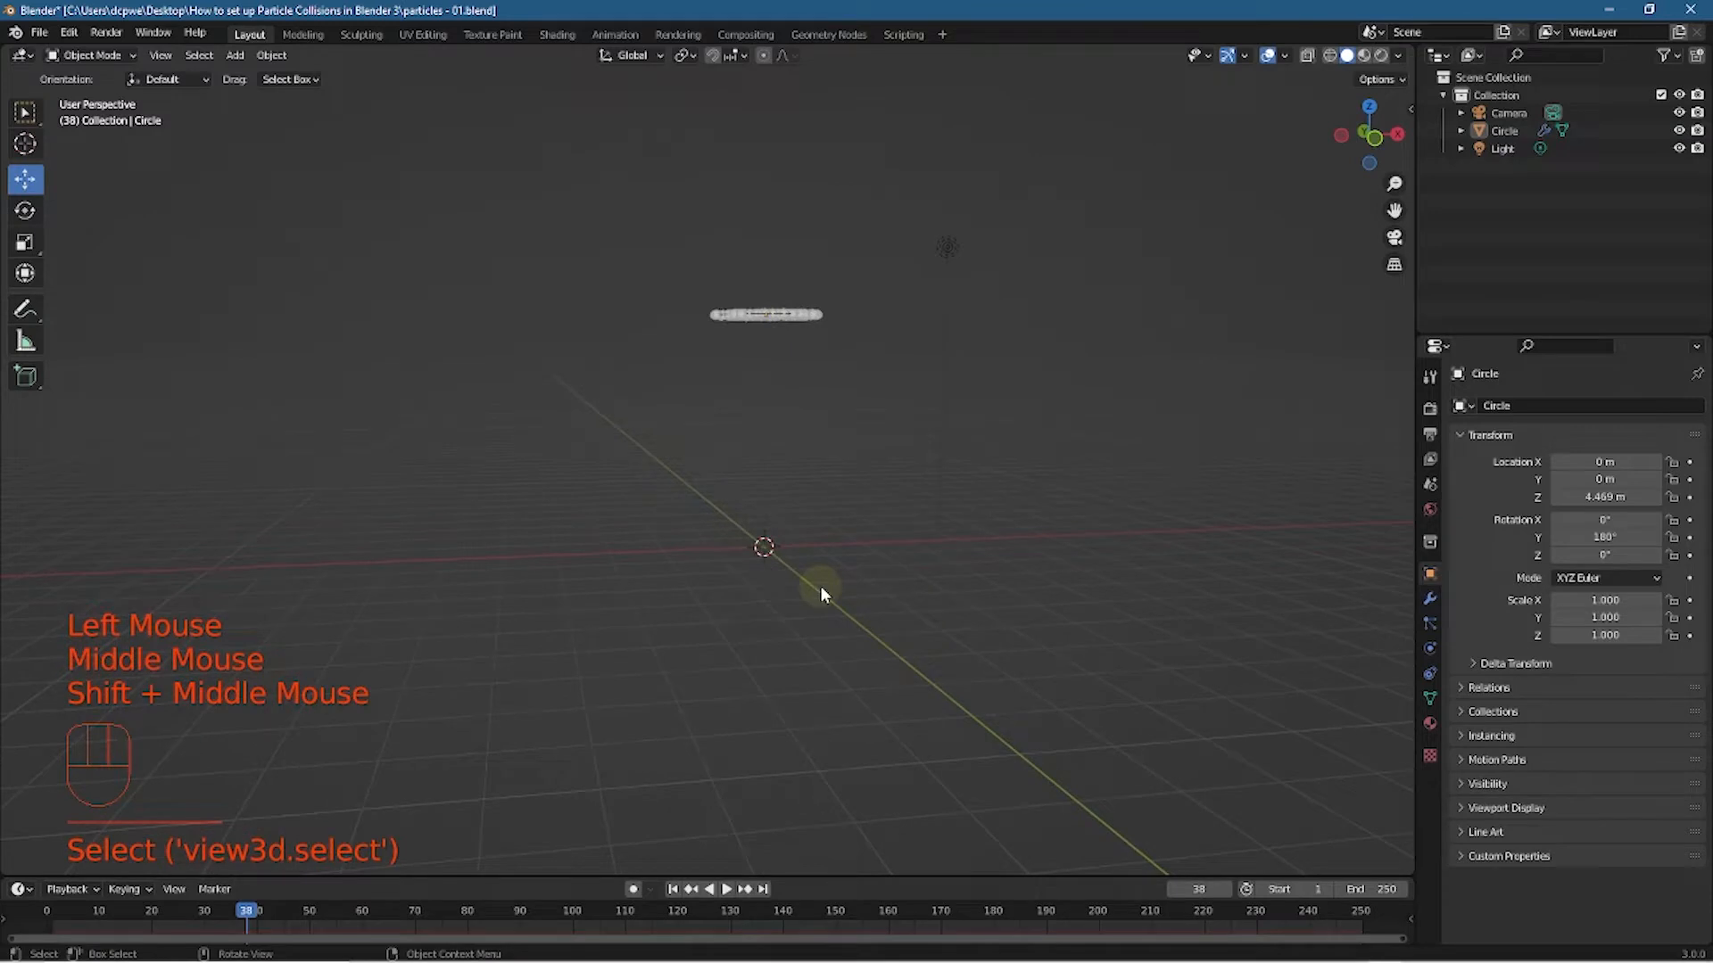
{"action": "key", "text": "shift+a"}
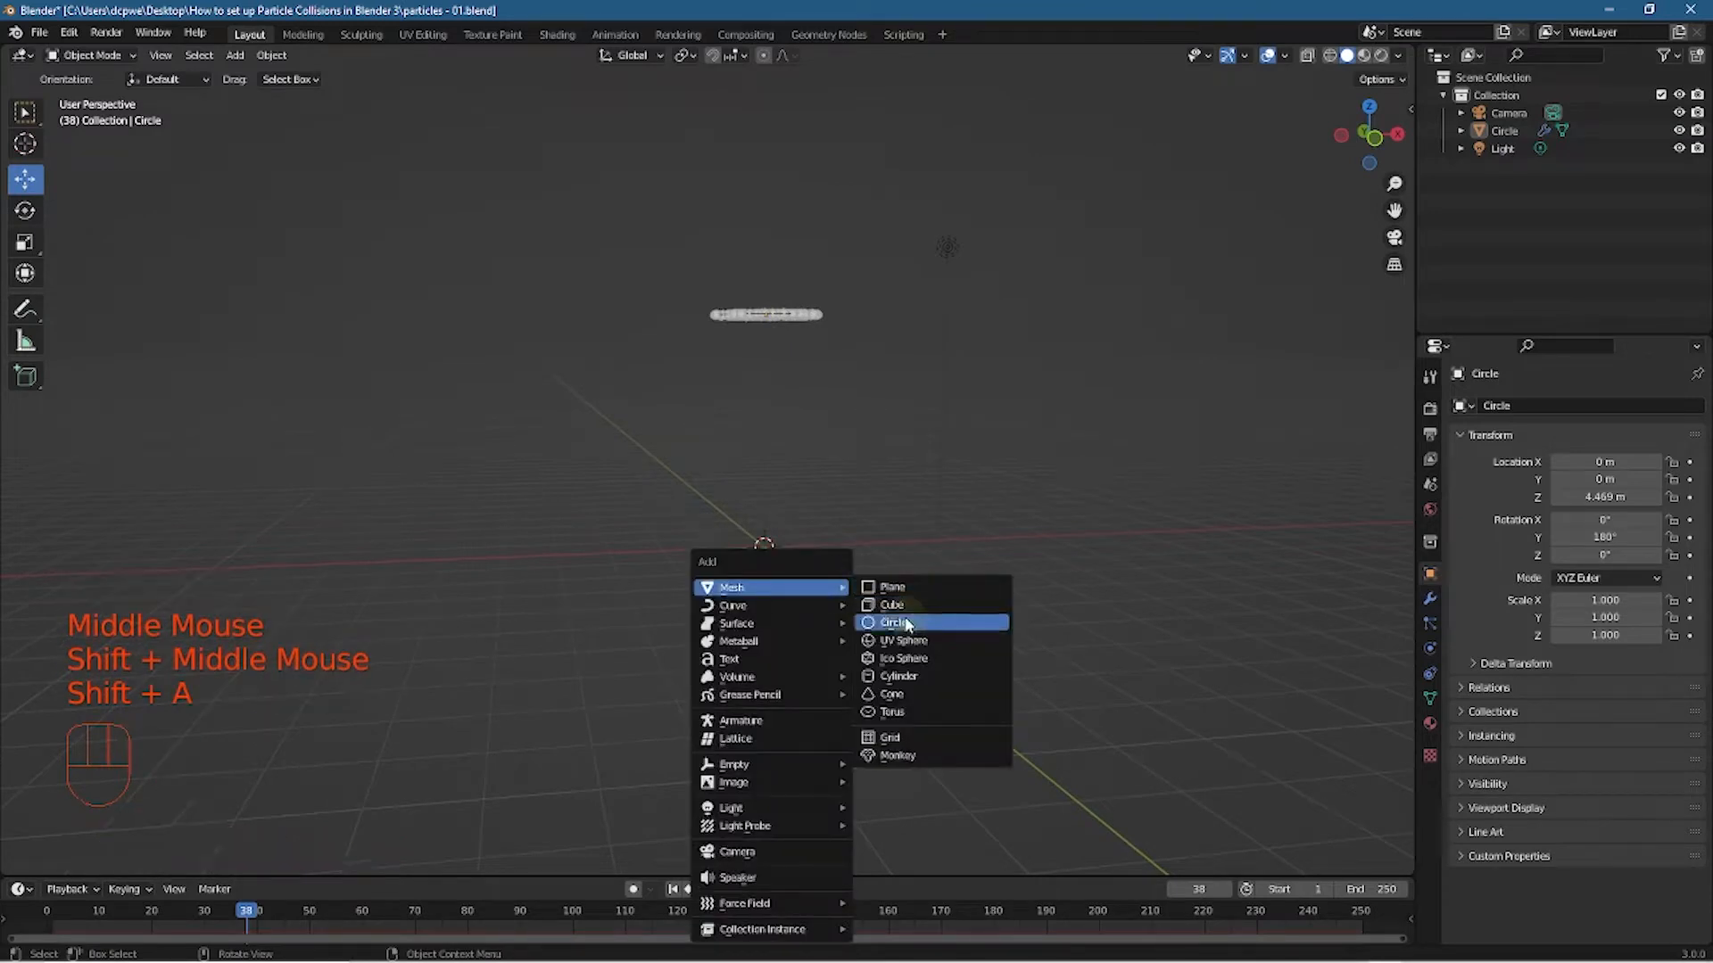
{"action": "left_click", "coordinate": [883, 587]}
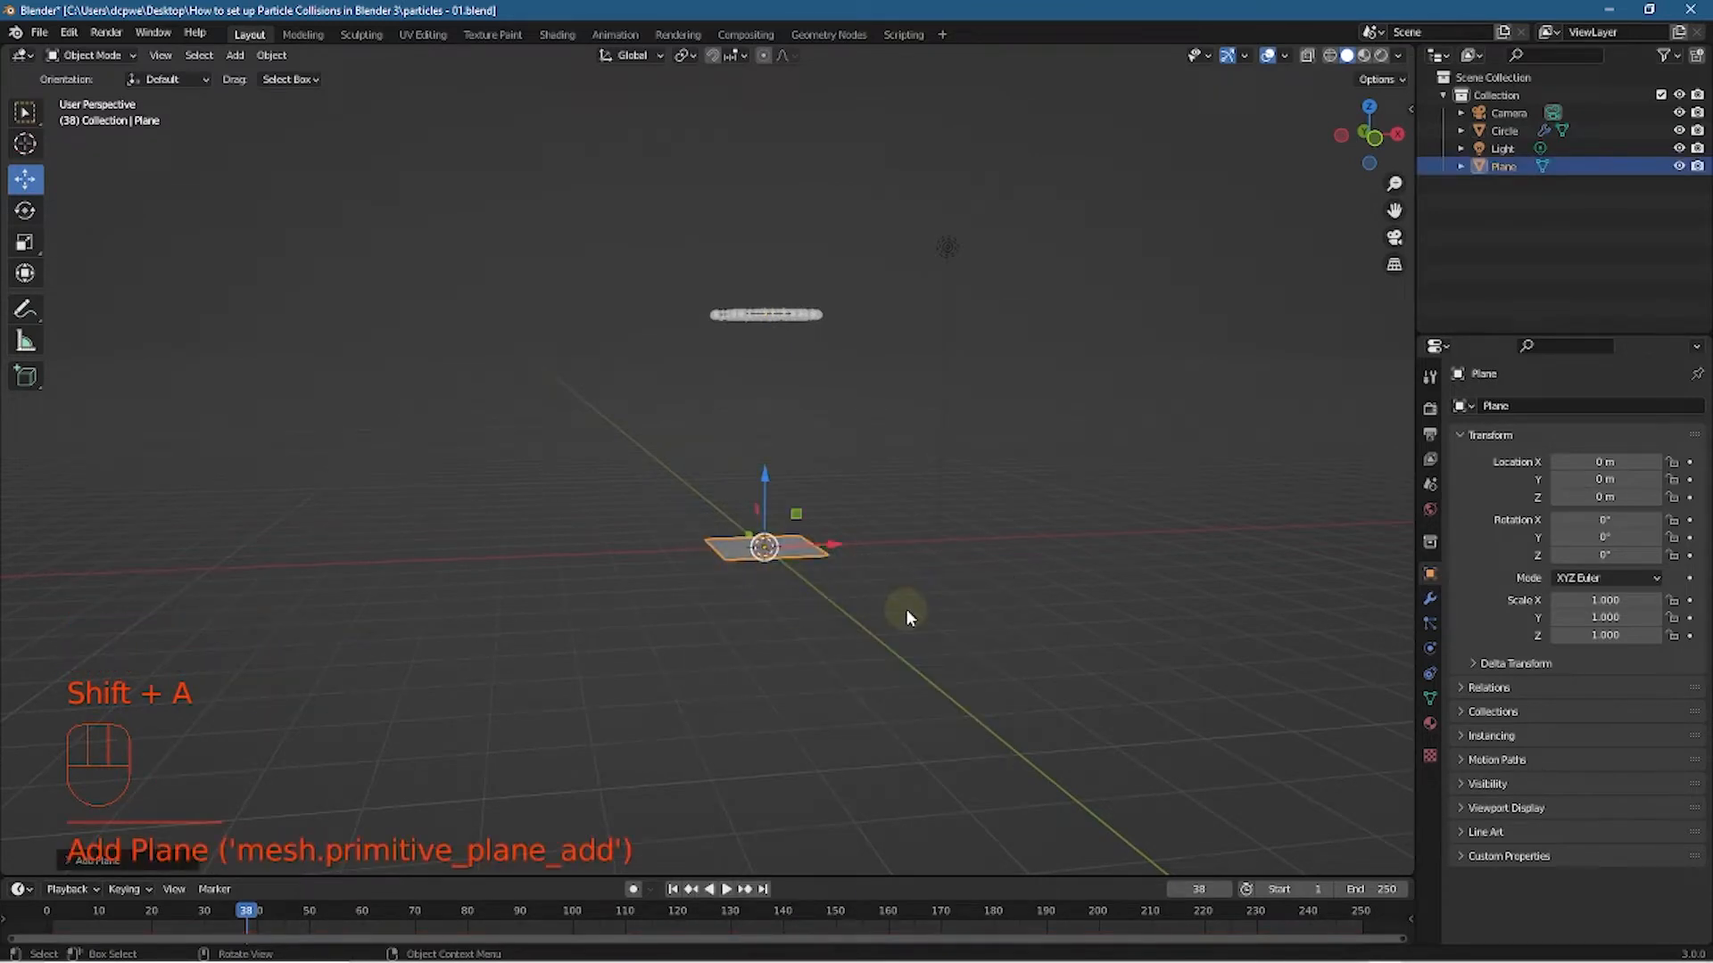
{"action": "key", "text": "s"}
{"action": "left_click", "coordinate": [908, 132]}
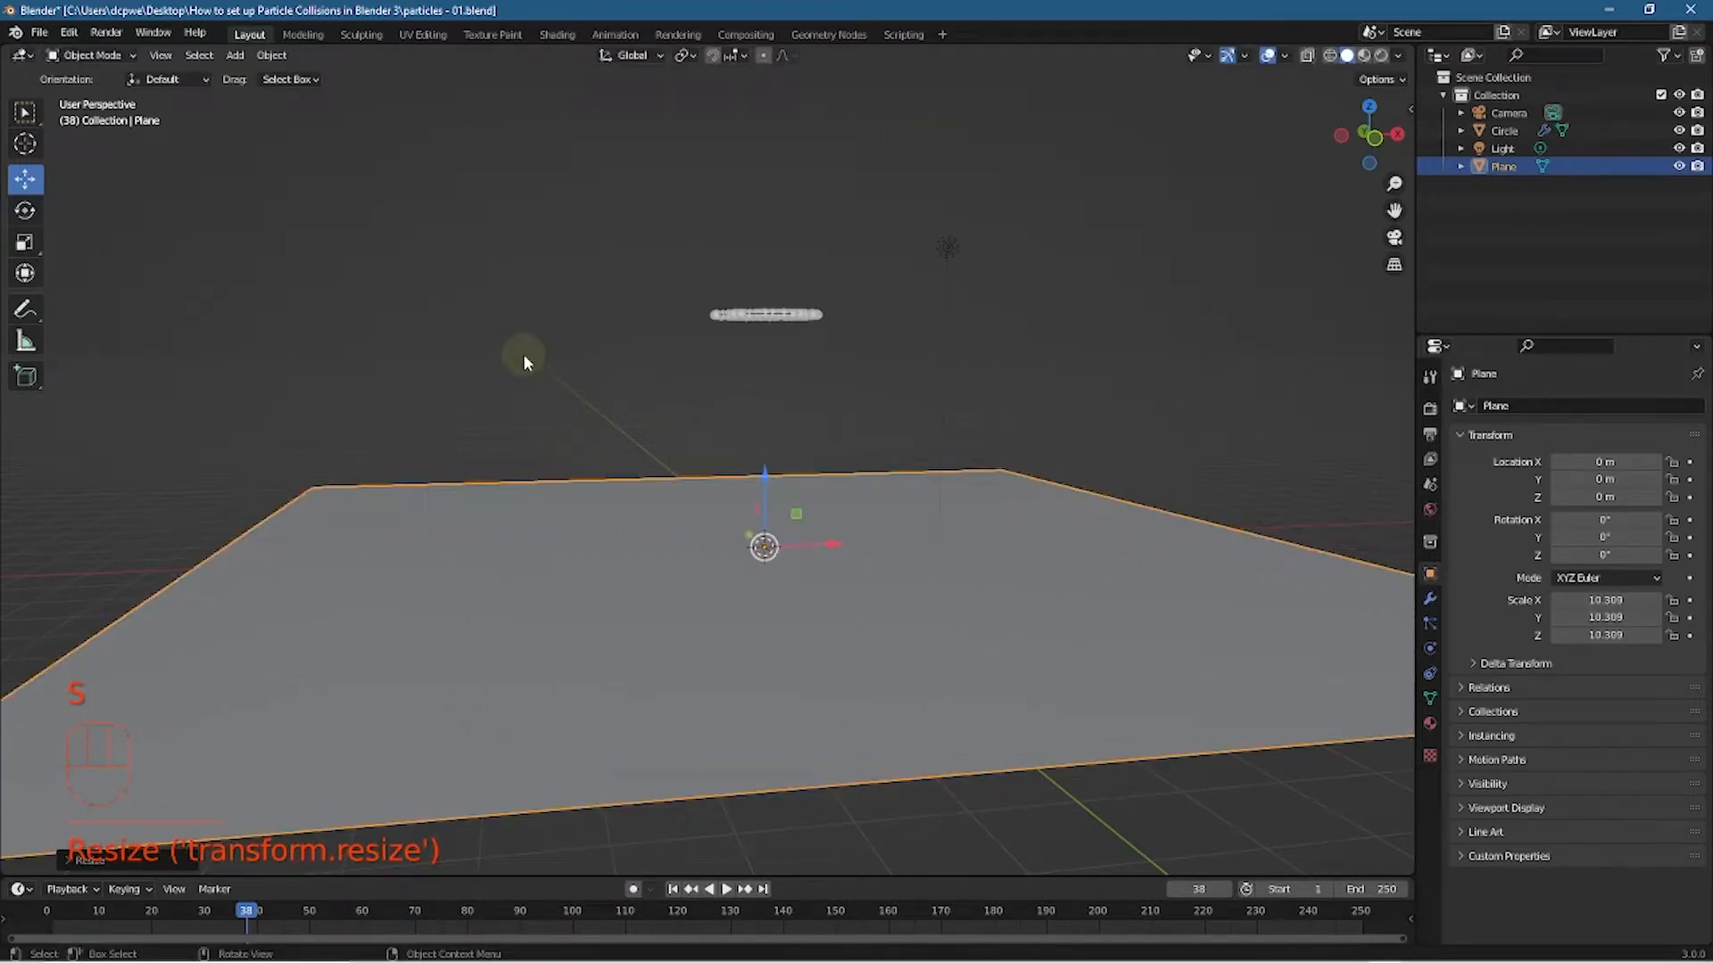
In camera view, tilt the camera to an X rotation of about 80.6° and raise it to about Z 3.47 m
{"action": "key", "text": "KP_0"}
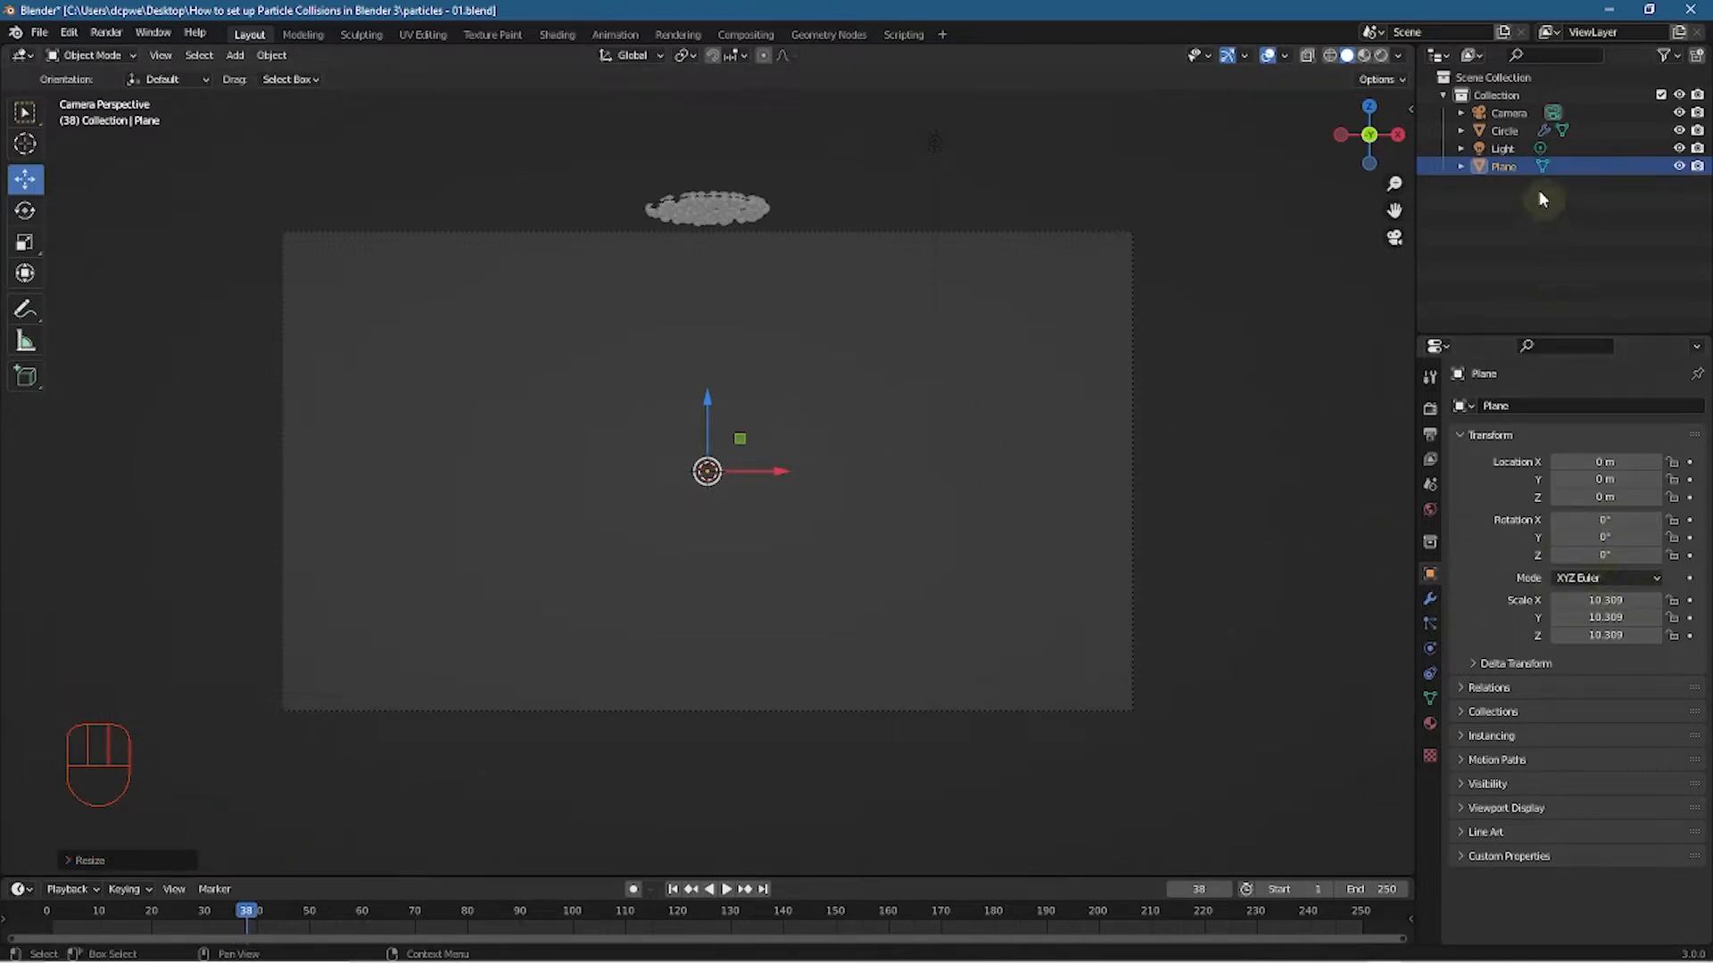
{"action": "left_click", "coordinate": [1507, 113]}
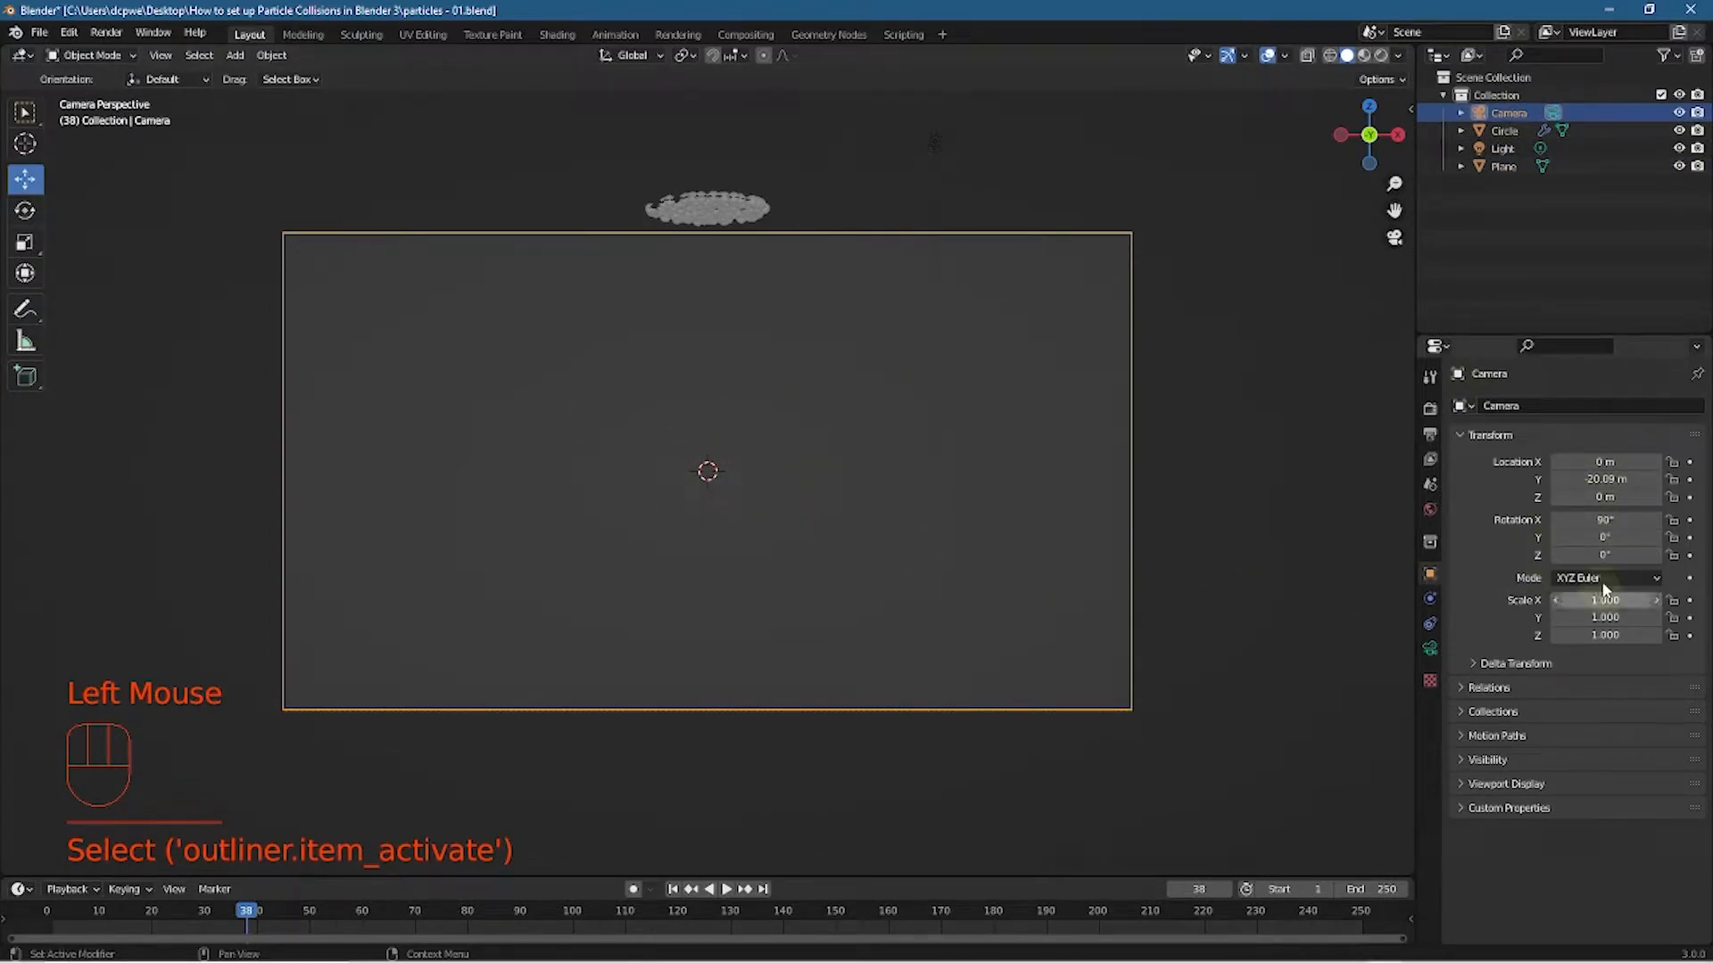
{"action": "left_click", "coordinate": [1603, 519]}
{"action": "left_click_drag", "start_coordinate": [1594, 524], "coordinate": [1489, 531]}
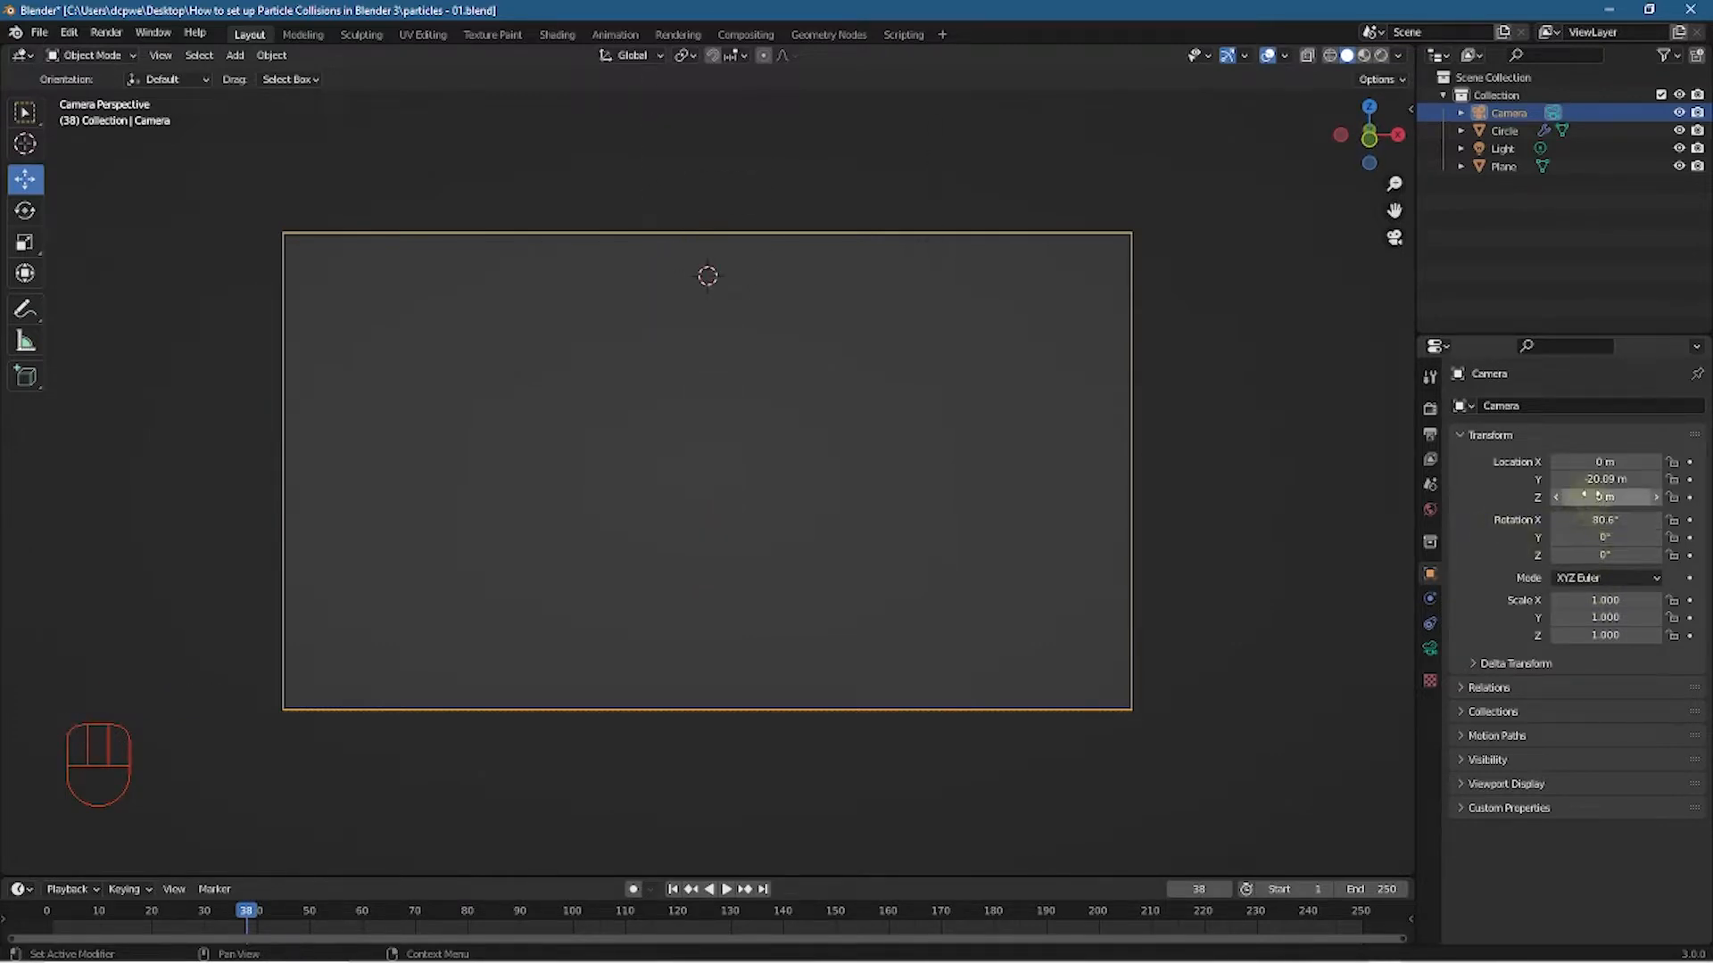
{"action": "left_click_drag", "start_coordinate": [1594, 498], "coordinate": [1696, 498]}
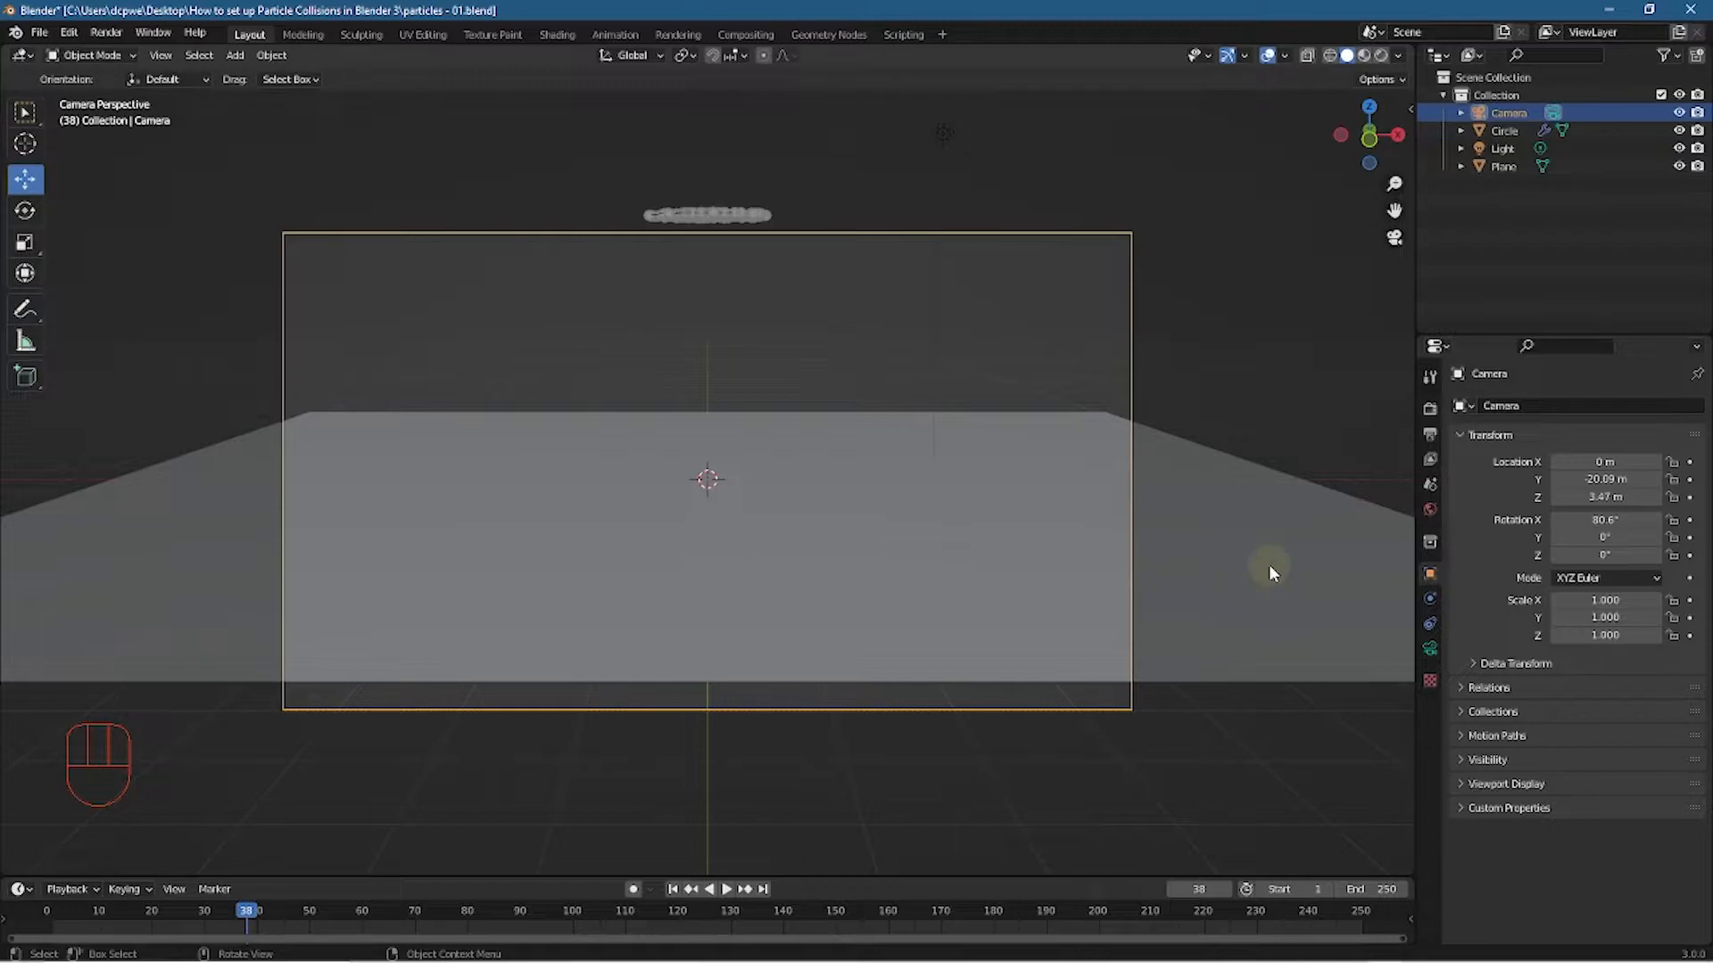
Scale the plane uniformly to about 11.391 so it spans the full width and lower edge of the camera frame
{"action": "left_click", "coordinate": [1182, 535]}
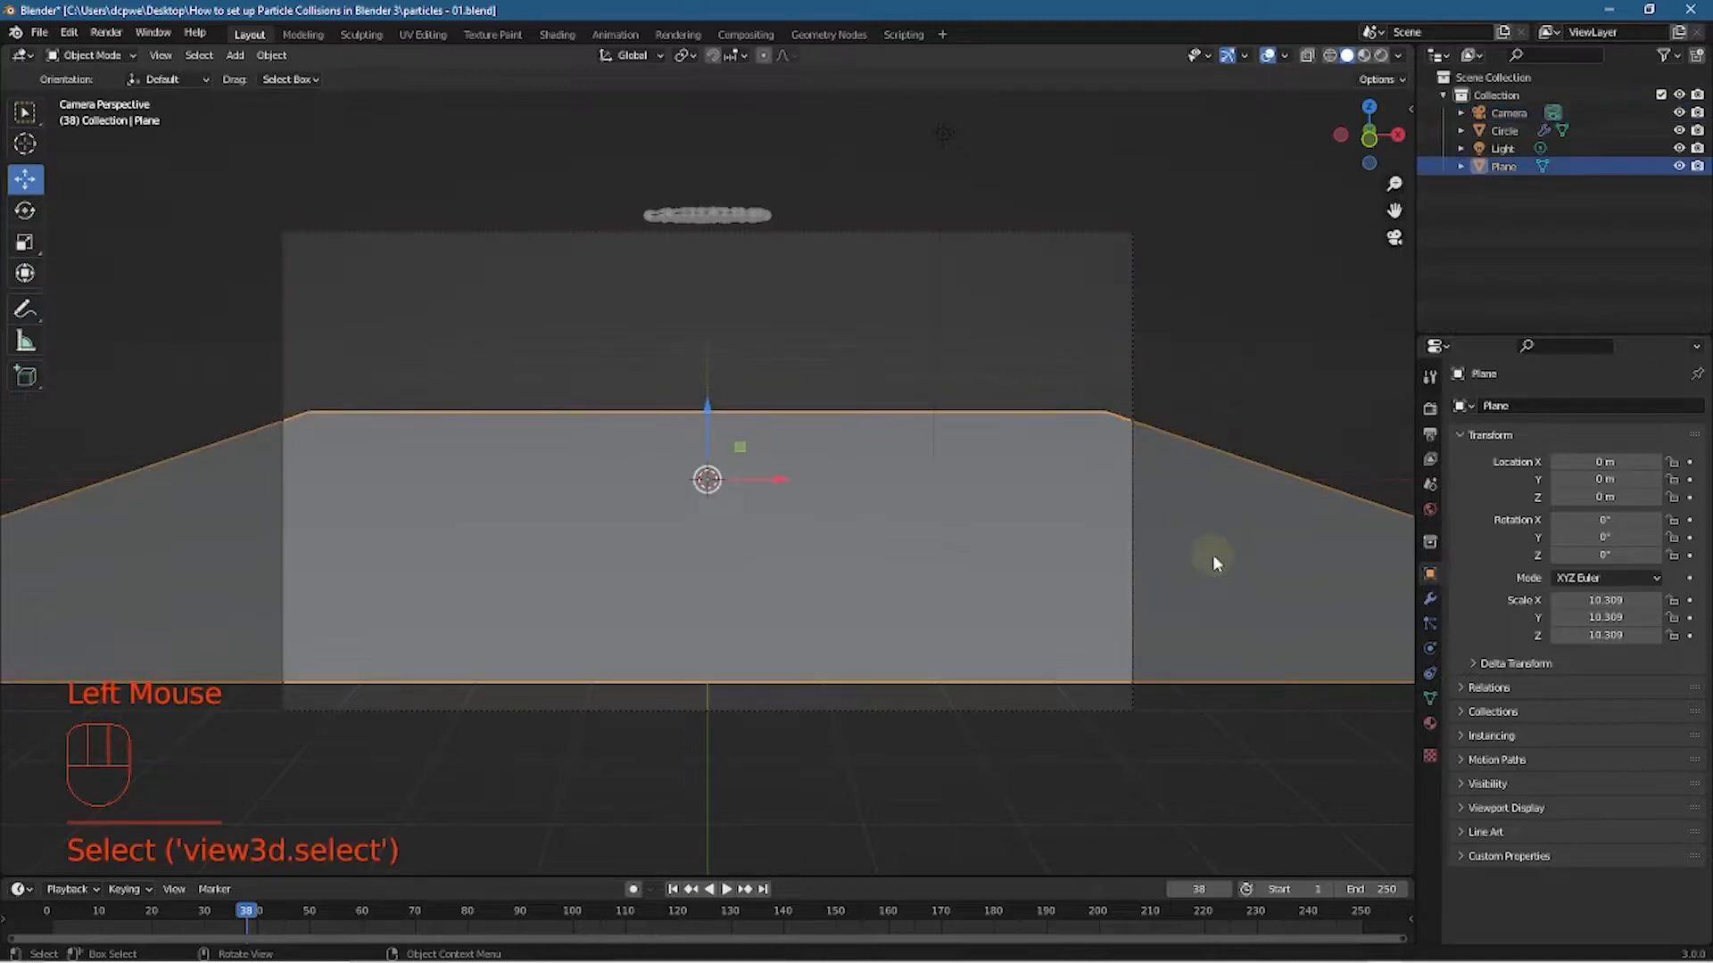
{"action": "key", "text": "s"}
{"action": "left_click", "coordinate": [1262, 582]}
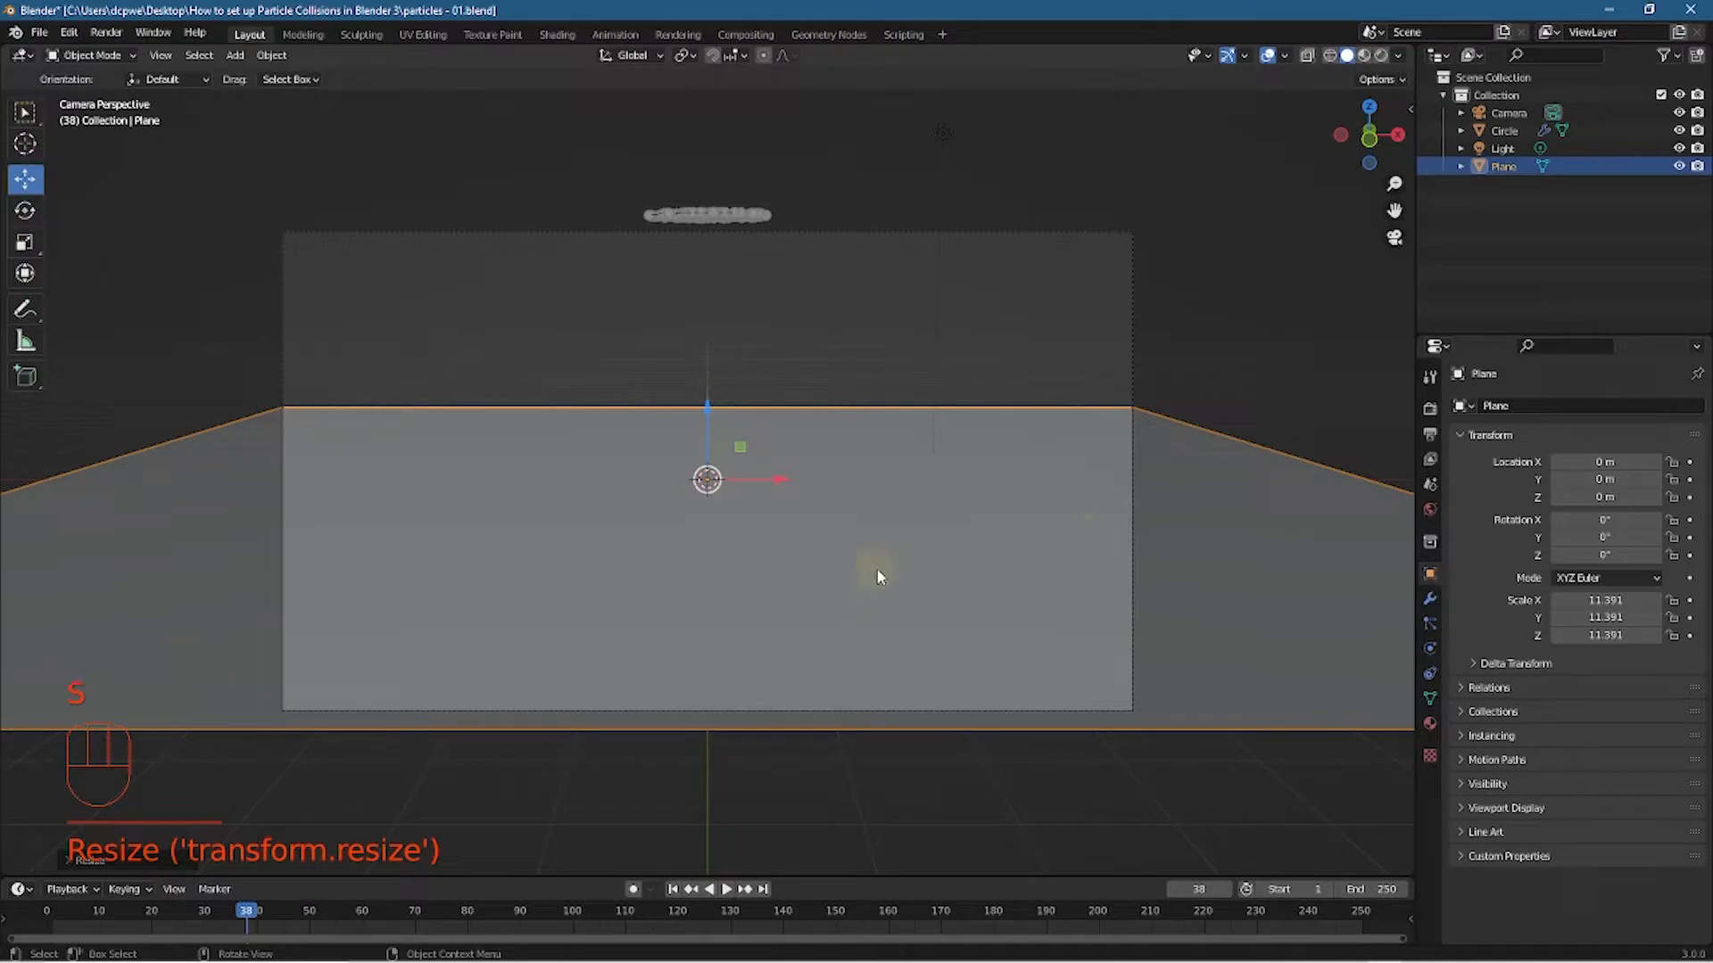
Rename the circle object as Particle Emitter
{"action": "left_click", "coordinate": [692, 218]}
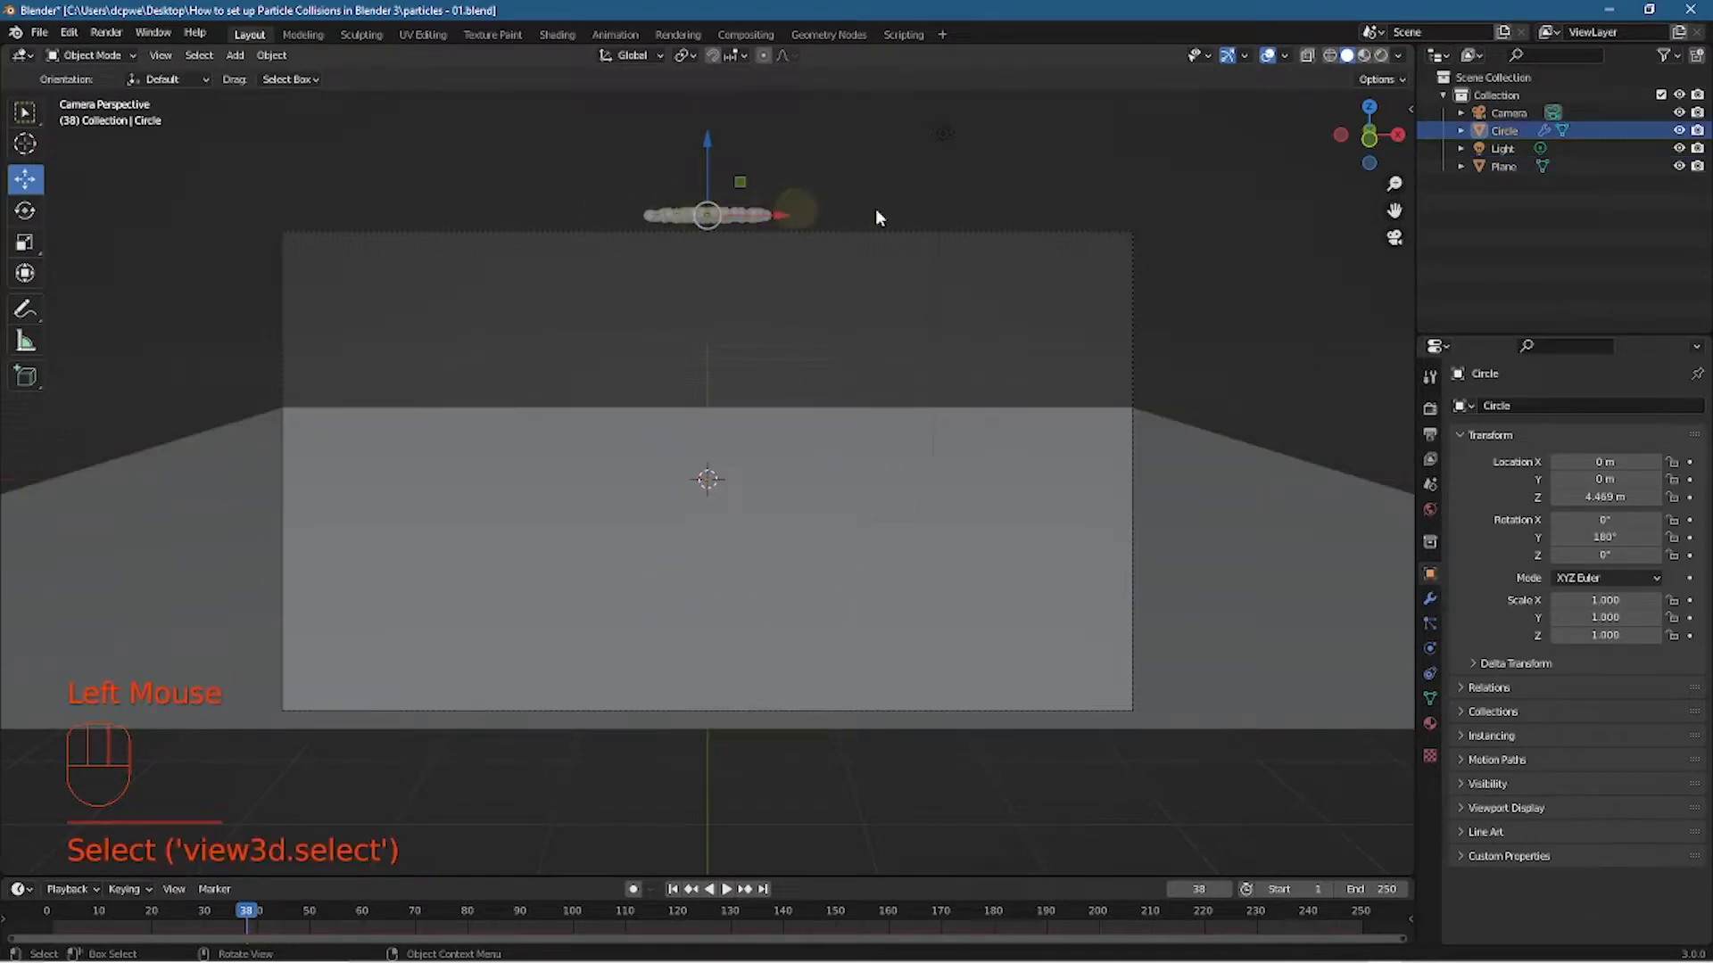
{"action": "double_click", "coordinate": [1504, 131]}
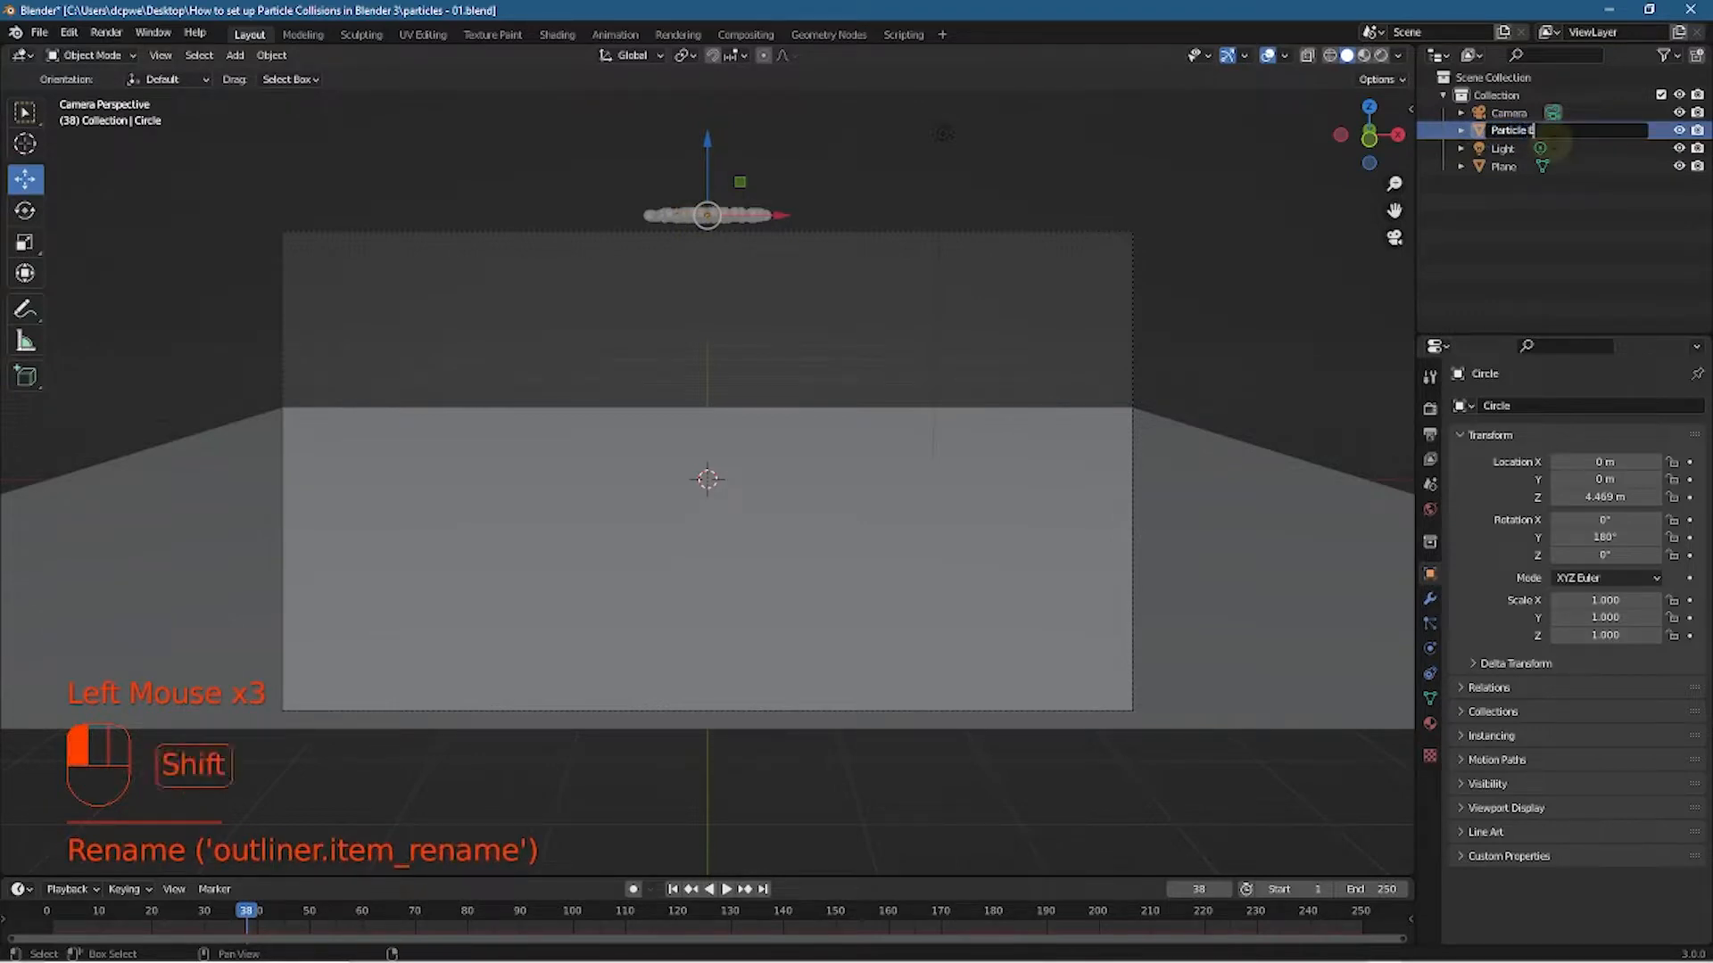
{"action": "key", "text": "Return"}
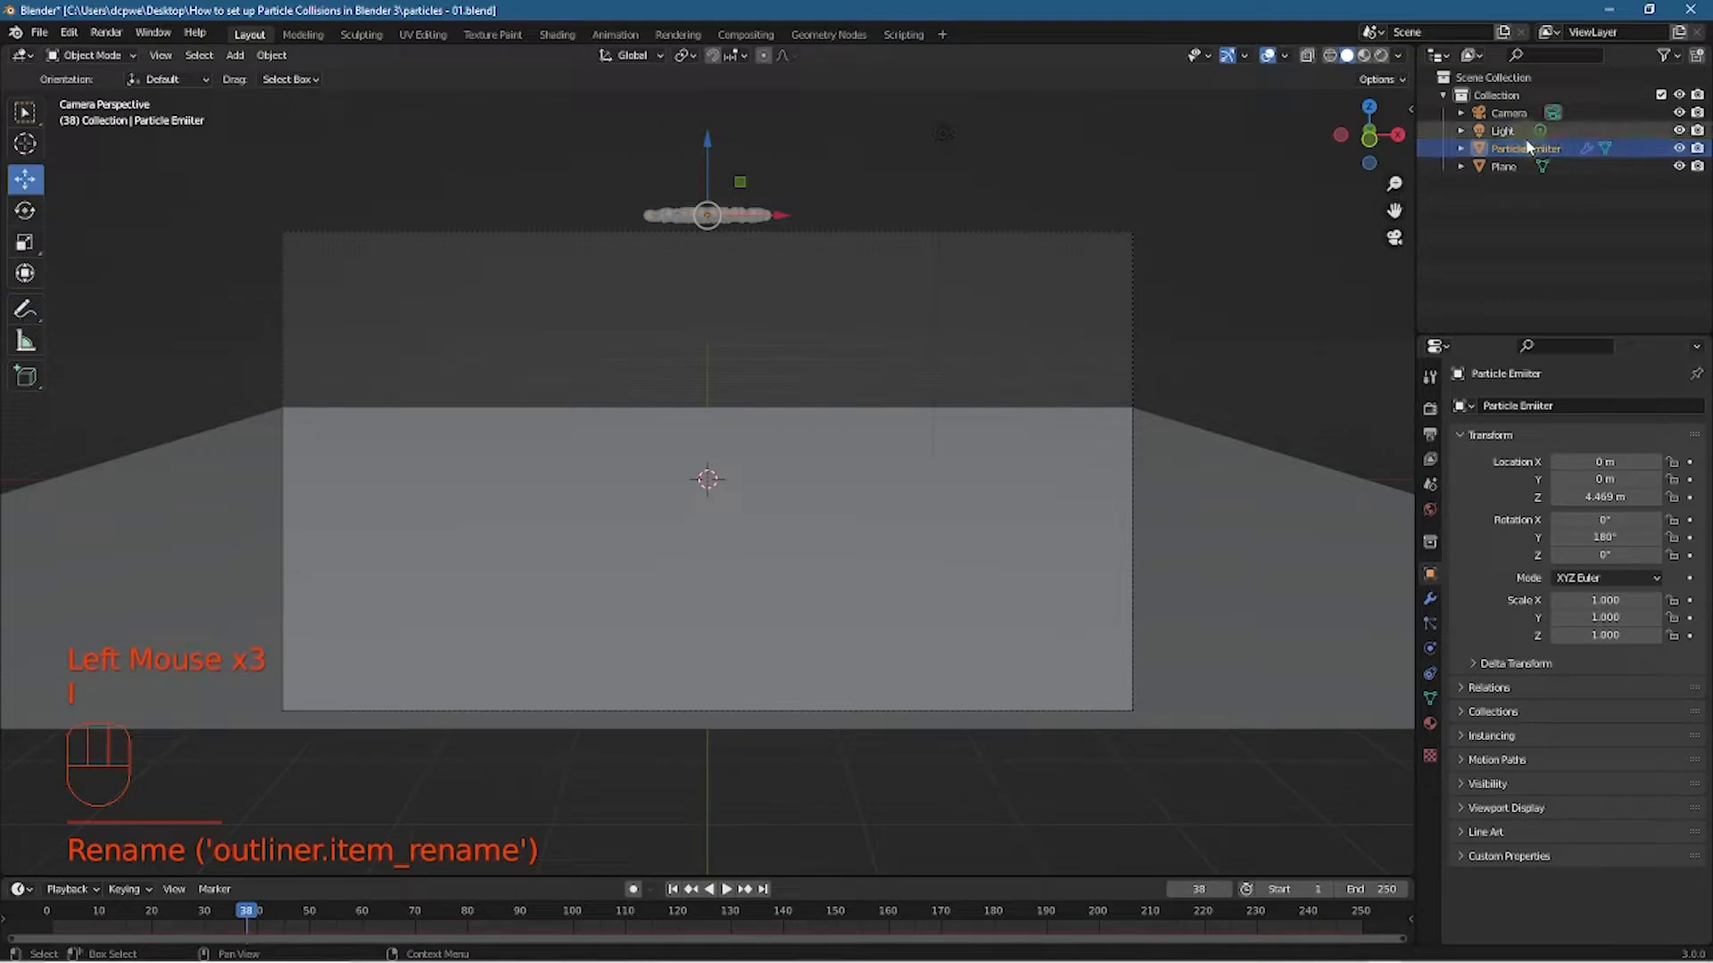
Play the animation and examine from several angles how the falling particles behave where they meet the plane
{"action": "left_click", "coordinate": [724, 889]}
{"action": "middle_click_drag", "start_coordinate": [482, 763], "coordinate": [554, 688]}
{"action": "left_click", "coordinate": [731, 578]}
{"action": "middle_click_drag", "start_coordinate": [732, 579], "coordinate": [505, 637]}
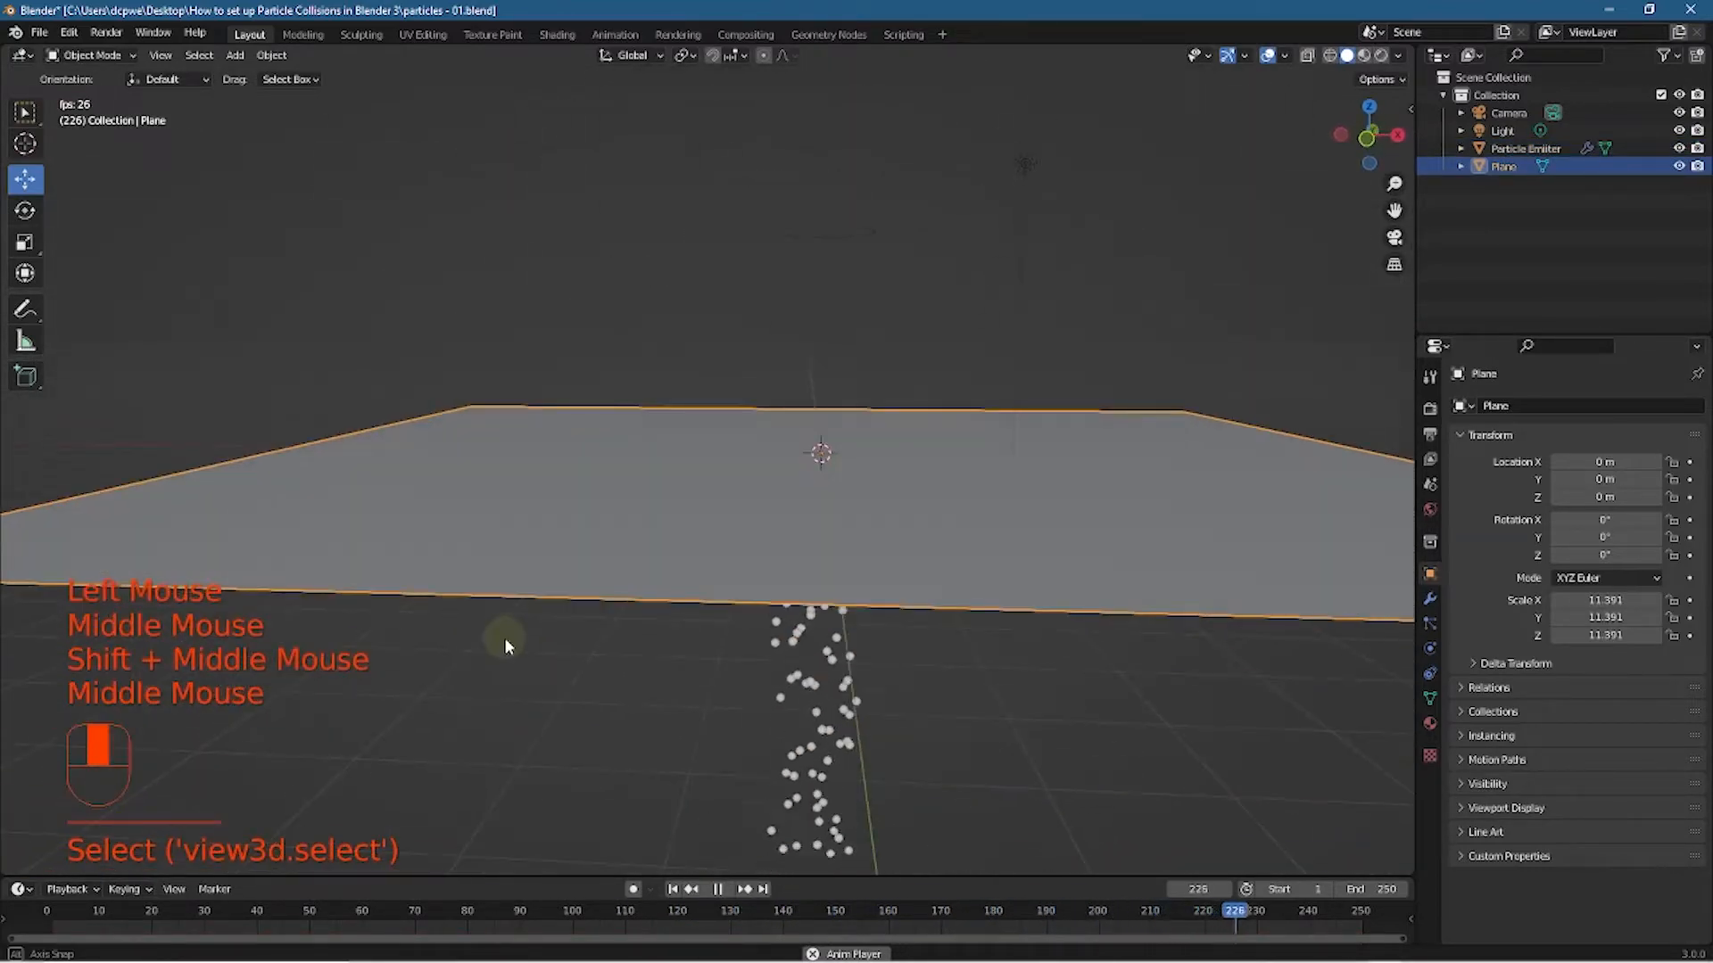
{"action": "left_click", "coordinate": [659, 691]}
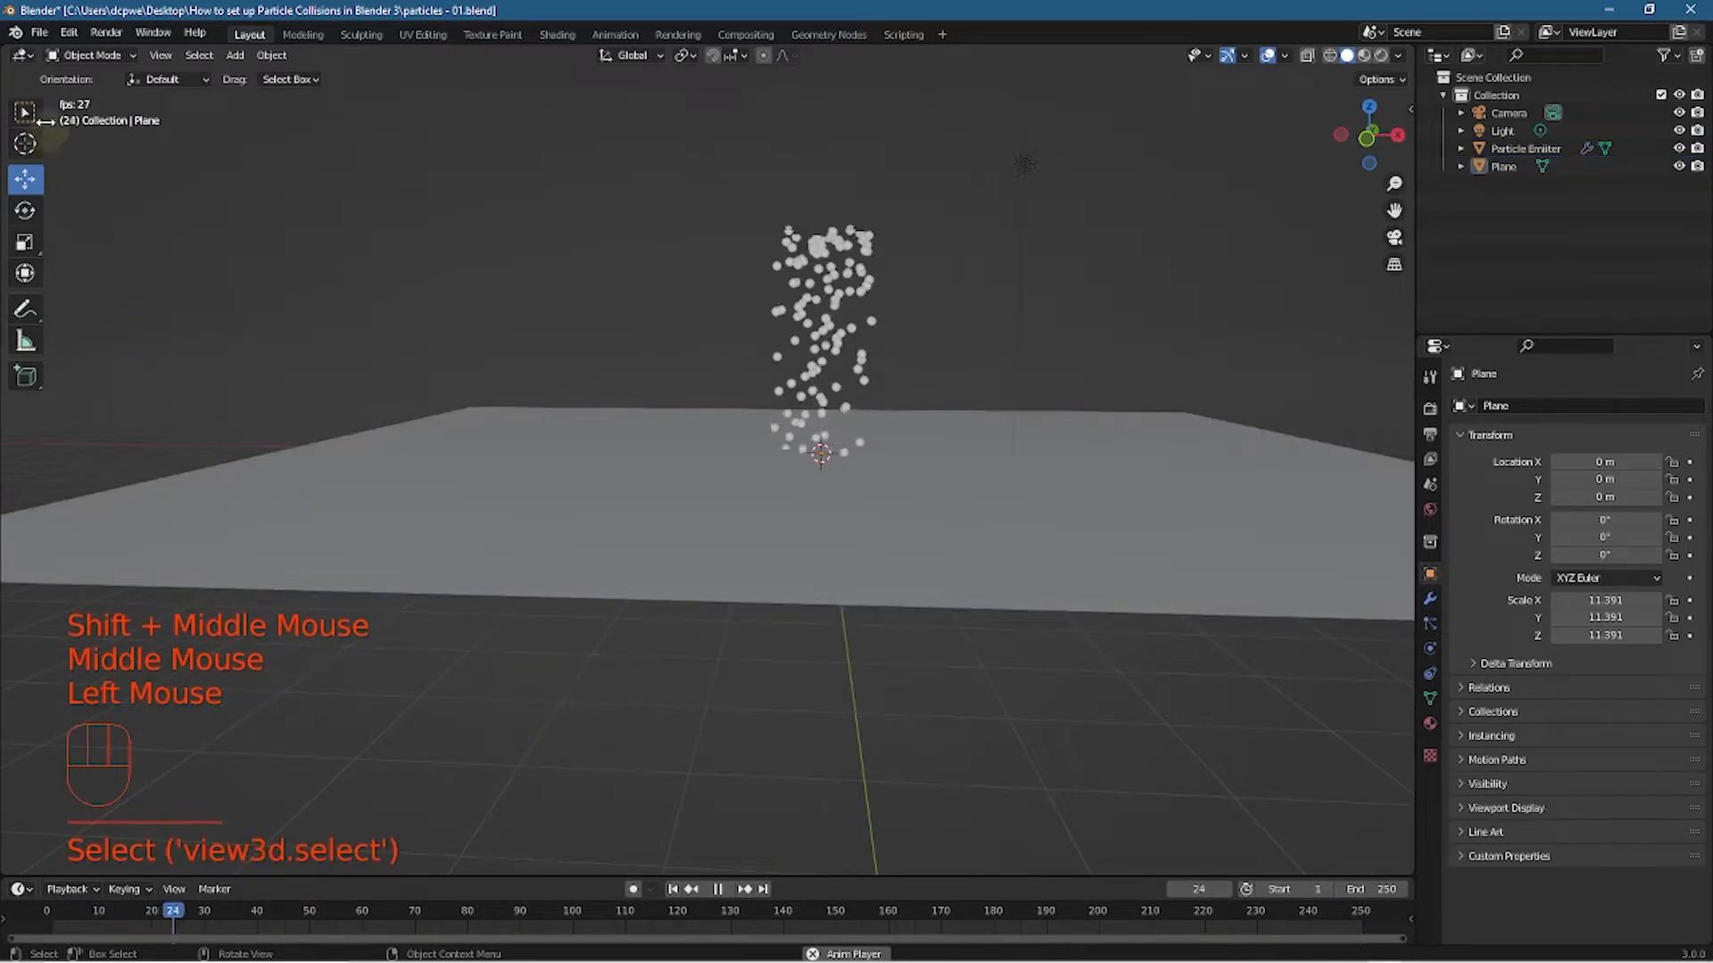
{"action": "left_click", "coordinate": [25, 112]}
{"action": "mouse_move", "coordinate": [651, 683]}
{"action": "middle_mouse_down"}
{"action": "mouse_move", "coordinate": [734, 683]}
{"action": "mouse_move", "coordinate": [664, 665]}
{"action": "middle_mouse_up"}
{"action": "left_click", "coordinate": [687, 628]}
{"action": "mouse_move", "coordinate": [857, 610]}
{"action": "middle_mouse_down"}
{"action": "mouse_move", "coordinate": [766, 643]}
{"action": "mouse_move", "coordinate": [876, 646]}
{"action": "mouse_move", "coordinate": [846, 634]}
{"action": "middle_mouse_up"}
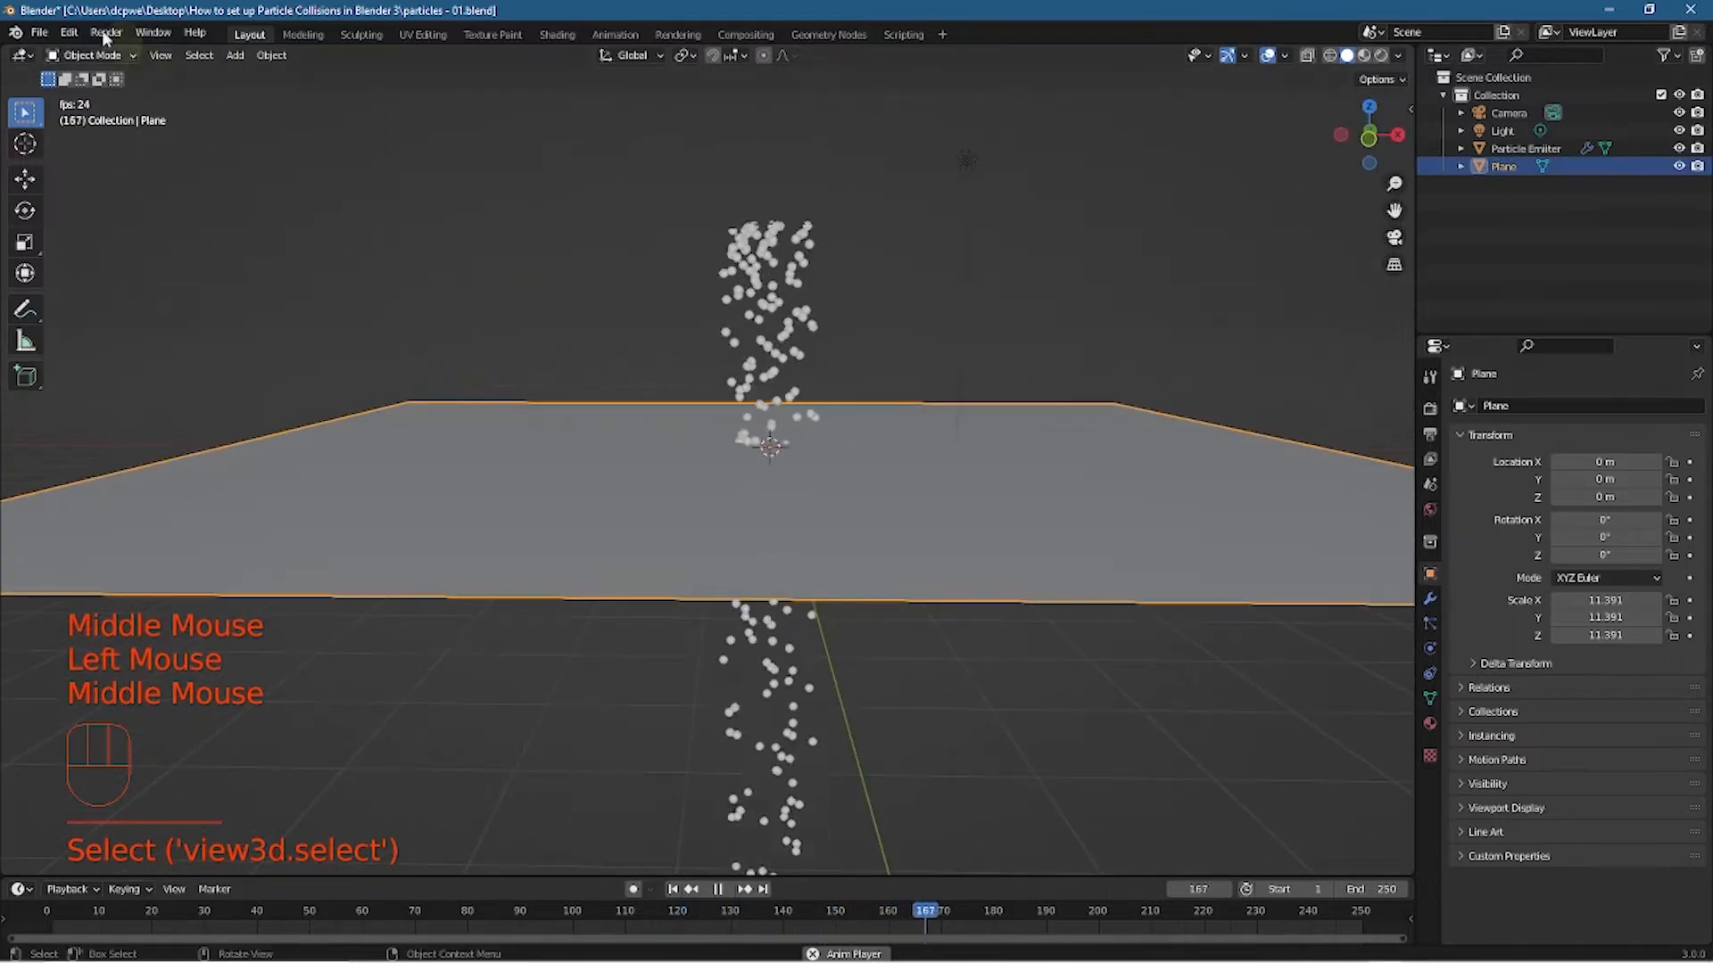
Enable Orbit Around Selection in the navigation preferences and close the preferences
{"action": "left_click", "coordinate": [69, 36]}
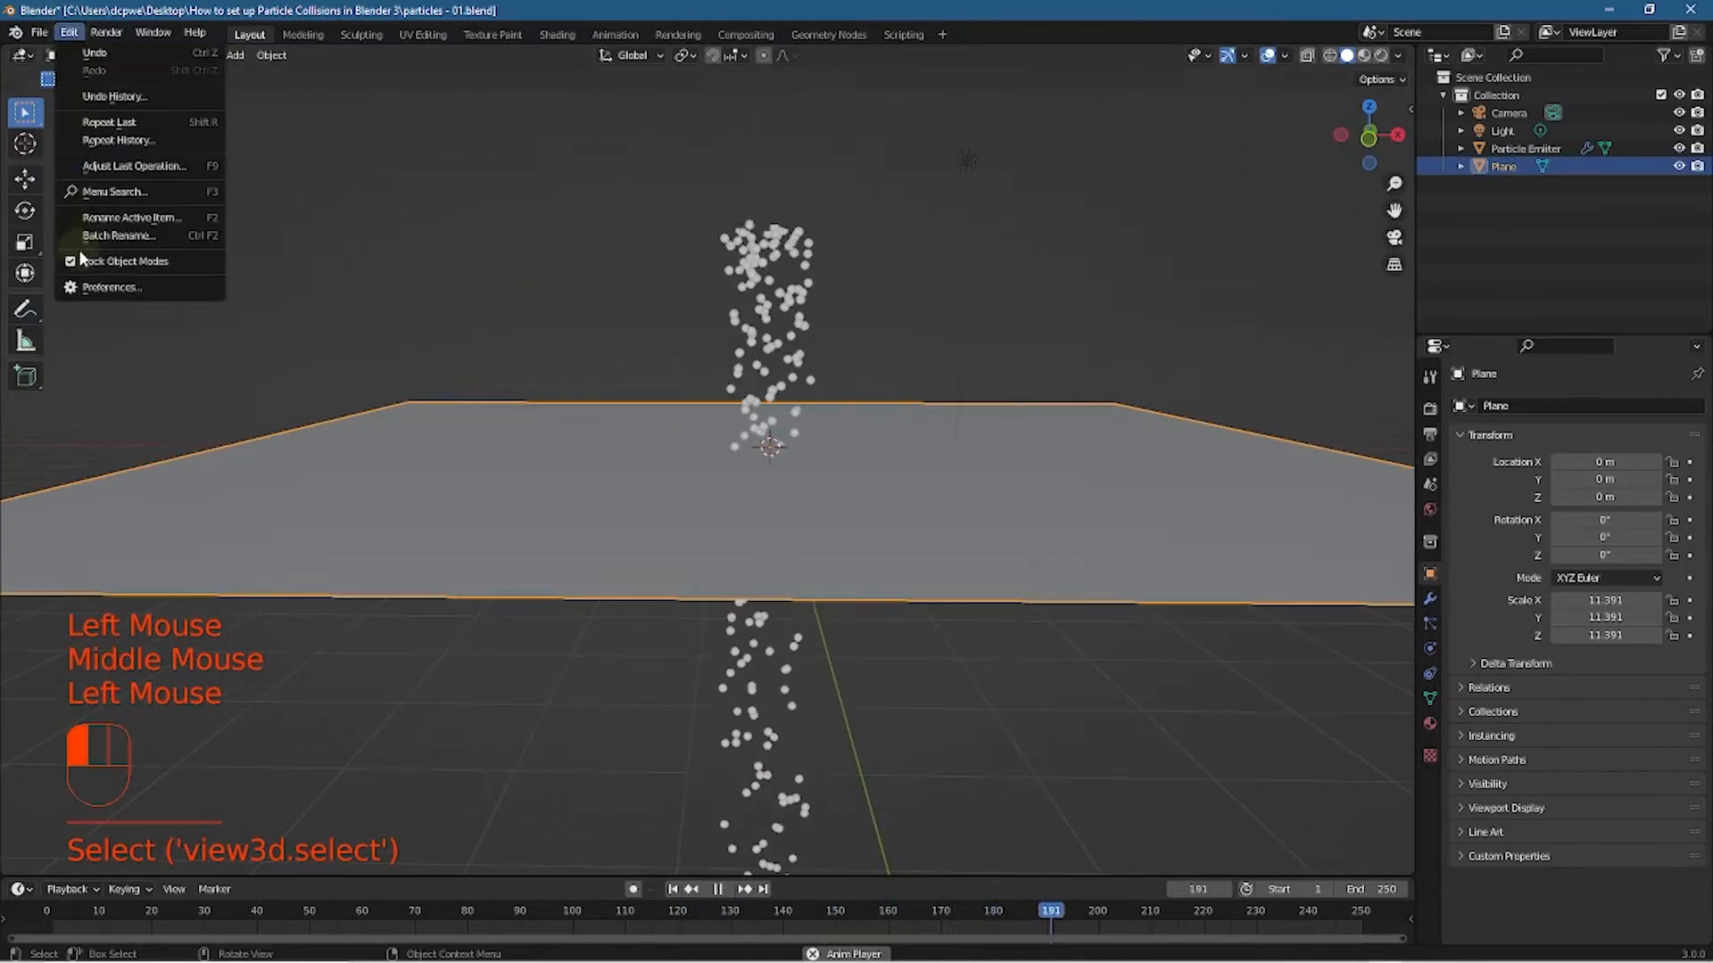
{"action": "left_click", "coordinate": [111, 287]}
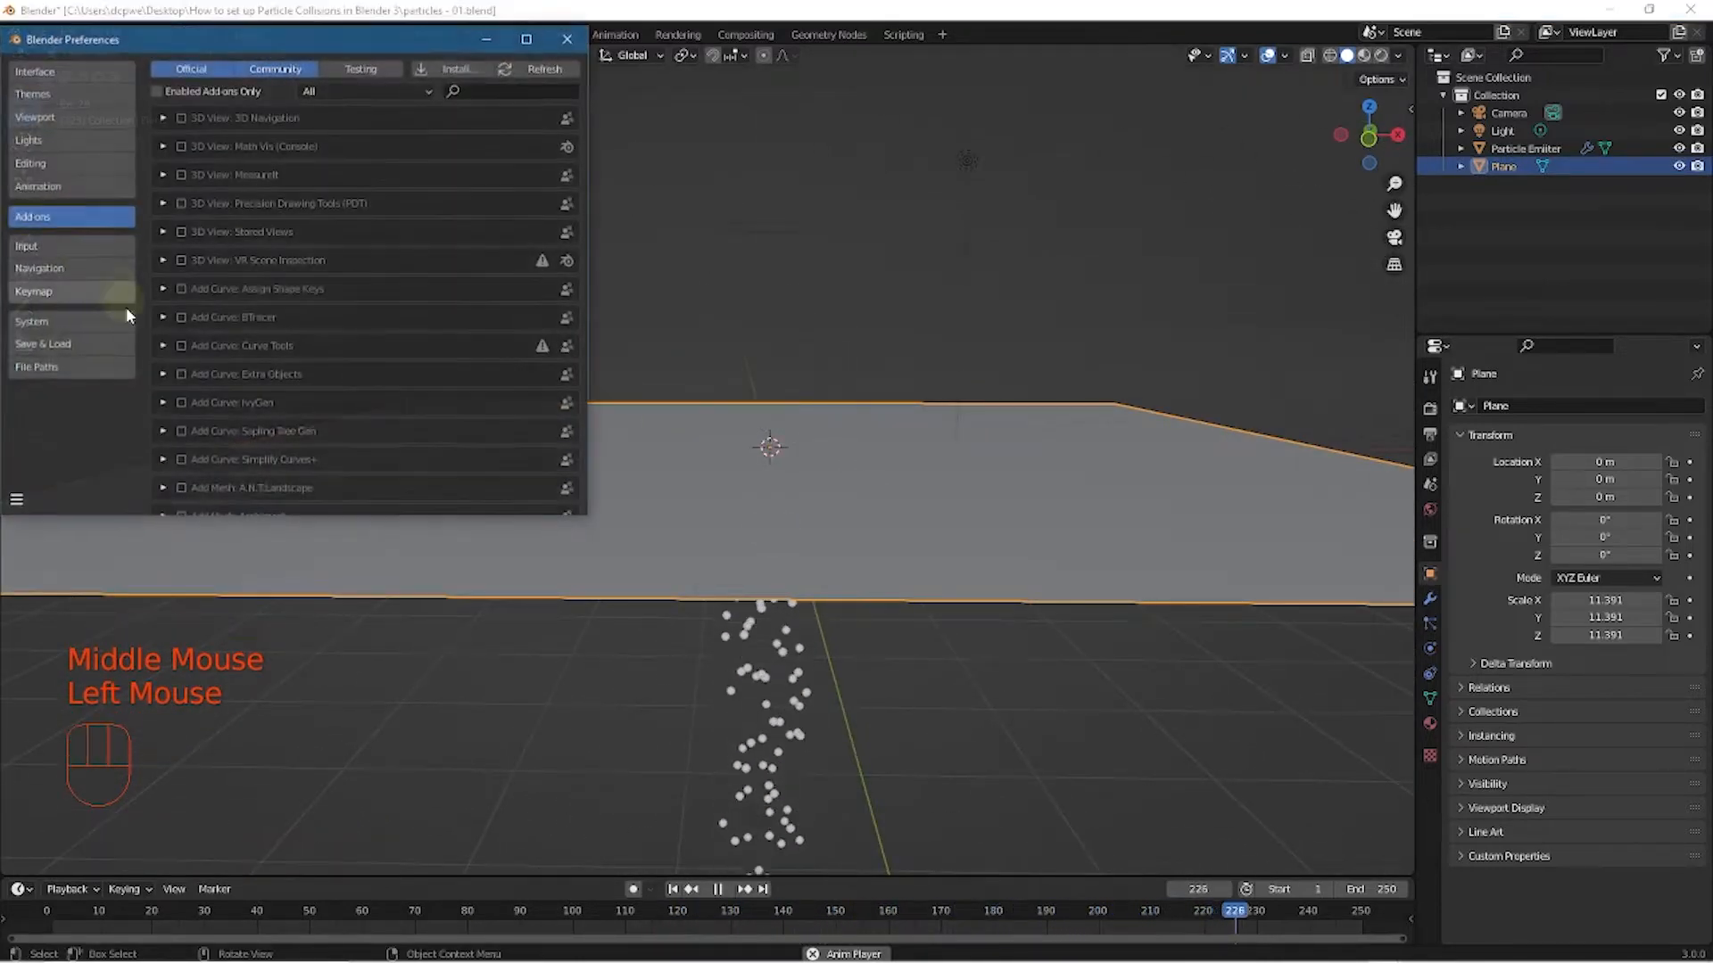
{"action": "left_click", "coordinate": [52, 267]}
{"action": "left_click", "coordinate": [363, 134]}
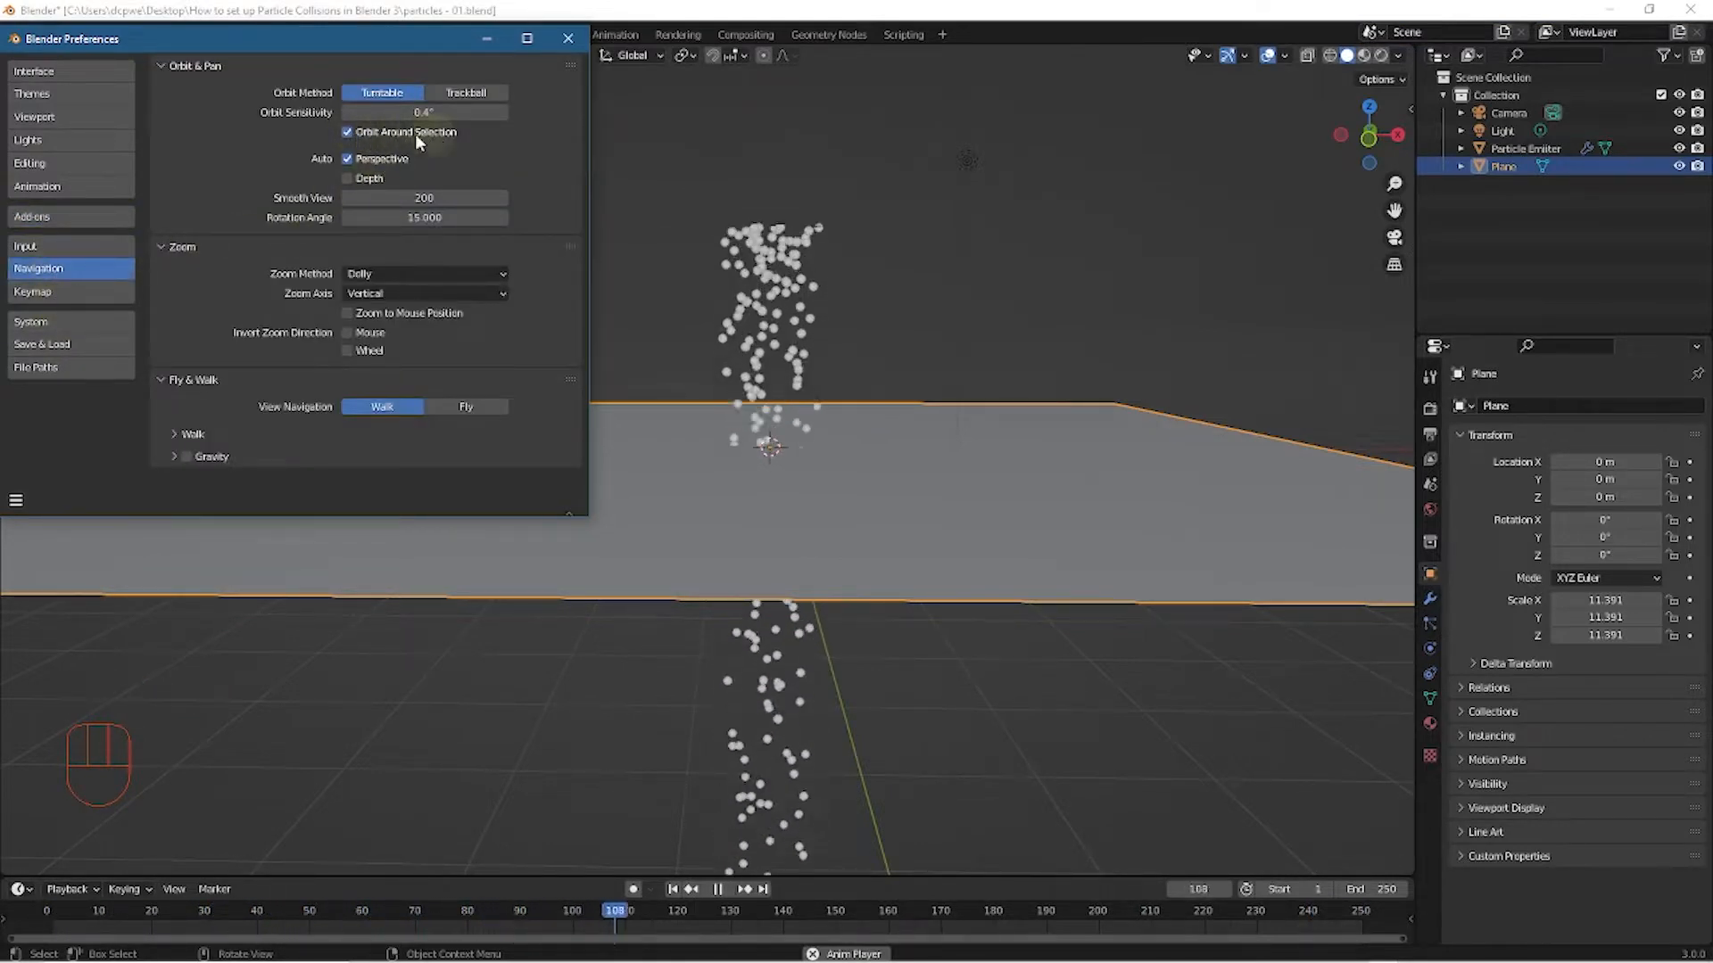
{"action": "left_click", "coordinate": [567, 39]}
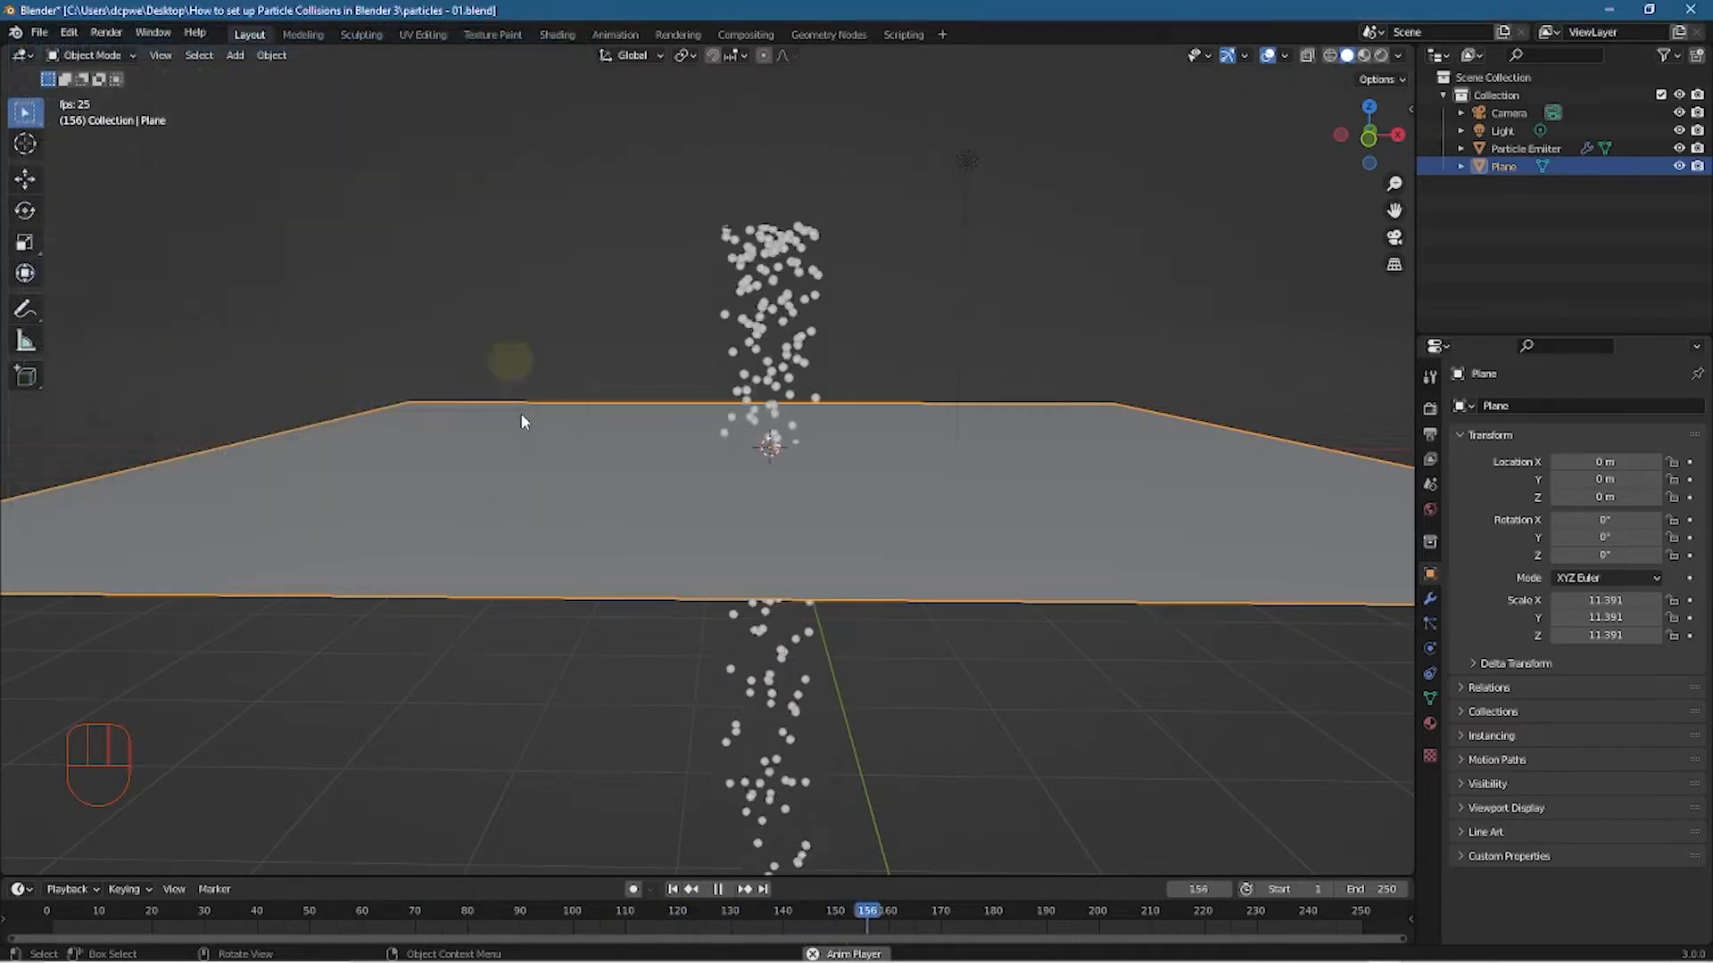
Check the orbiting behaviour around the selected plane and return to the camera view
{"action": "left_click", "coordinate": [634, 476]}
{"action": "mouse_move", "coordinate": [632, 497]}
{"action": "middle_mouse_down"}
{"action": "mouse_move", "coordinate": [585, 502]}
{"action": "mouse_move", "coordinate": [912, 530]}
{"action": "mouse_move", "coordinate": [508, 516]}
{"action": "mouse_move", "coordinate": [612, 508]}
{"action": "middle_mouse_up"}
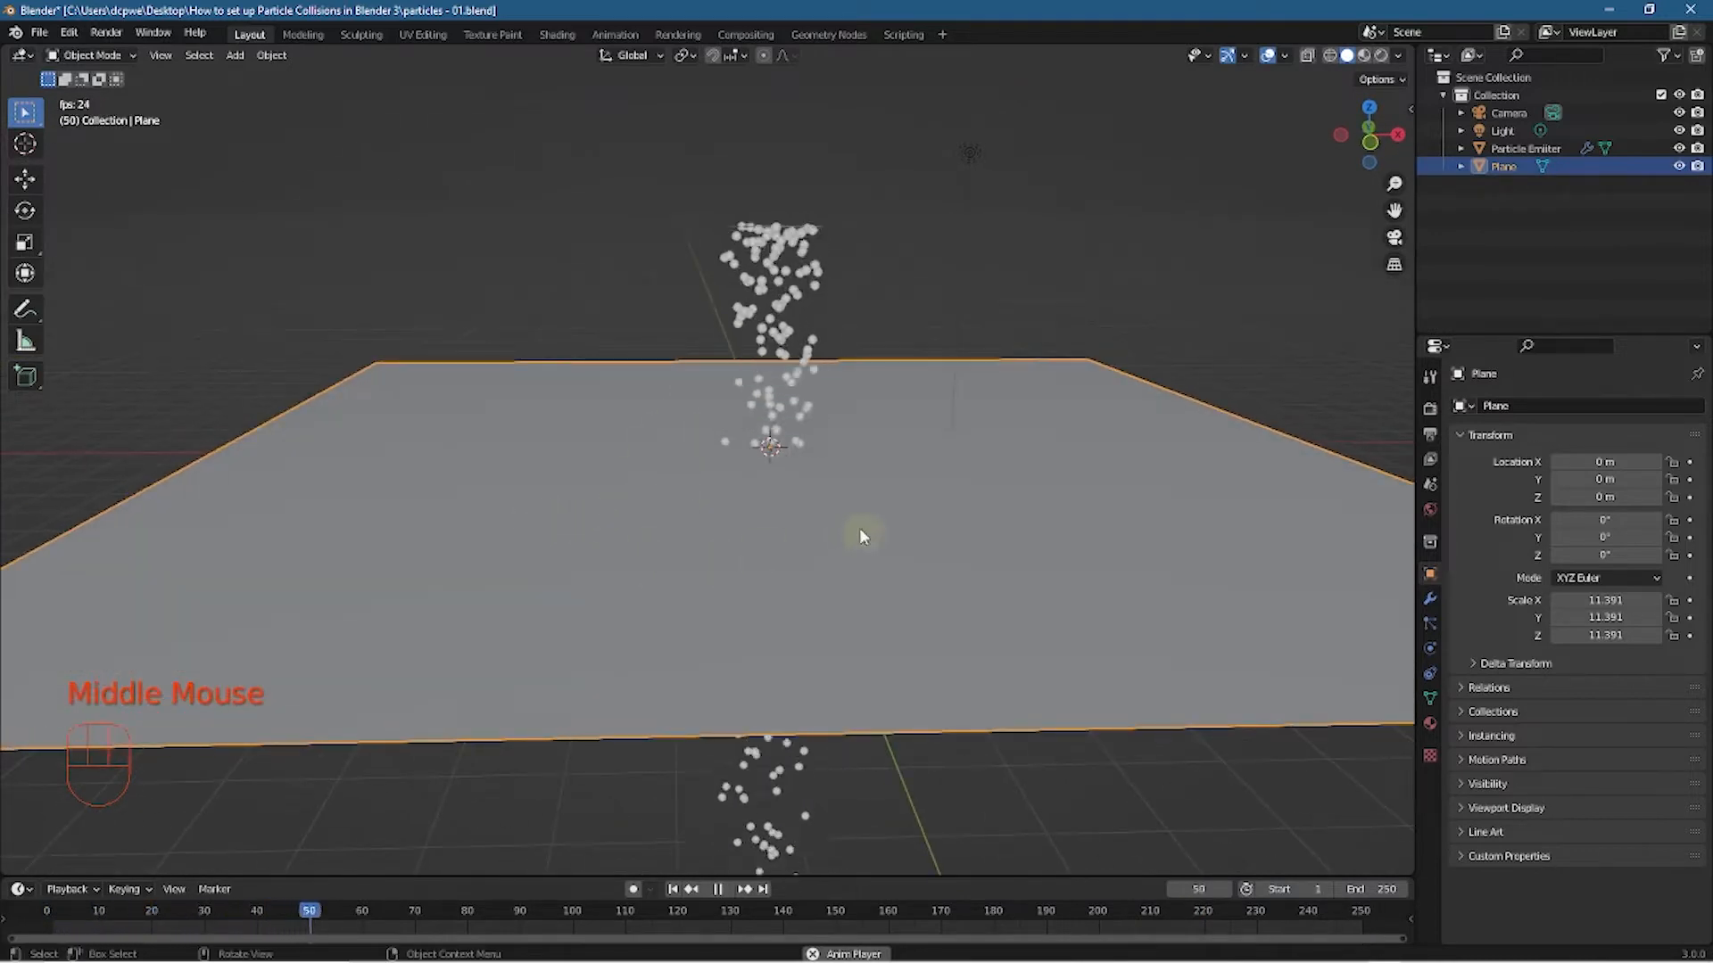
{"action": "mouse_move", "coordinate": [614, 578]}
{"action": "middle_mouse_down"}
{"action": "mouse_move", "coordinate": [944, 560]}
{"action": "mouse_move", "coordinate": [605, 560]}
{"action": "middle_mouse_up"}
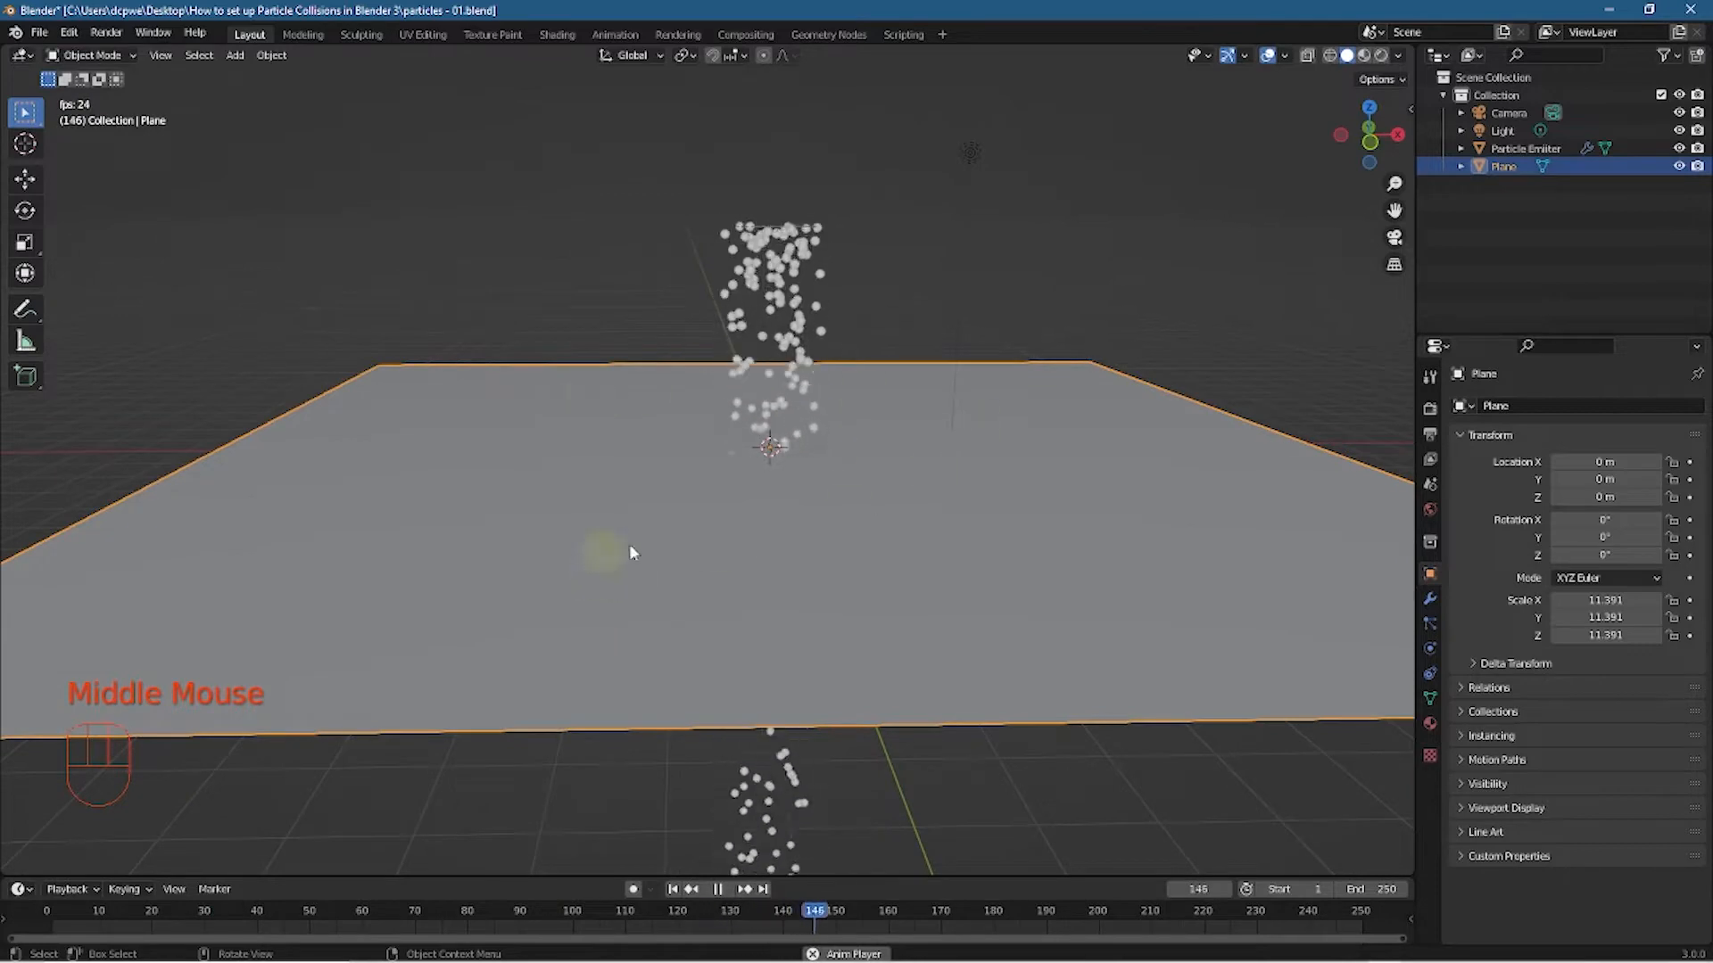
{"action": "left_click", "coordinate": [651, 514]}
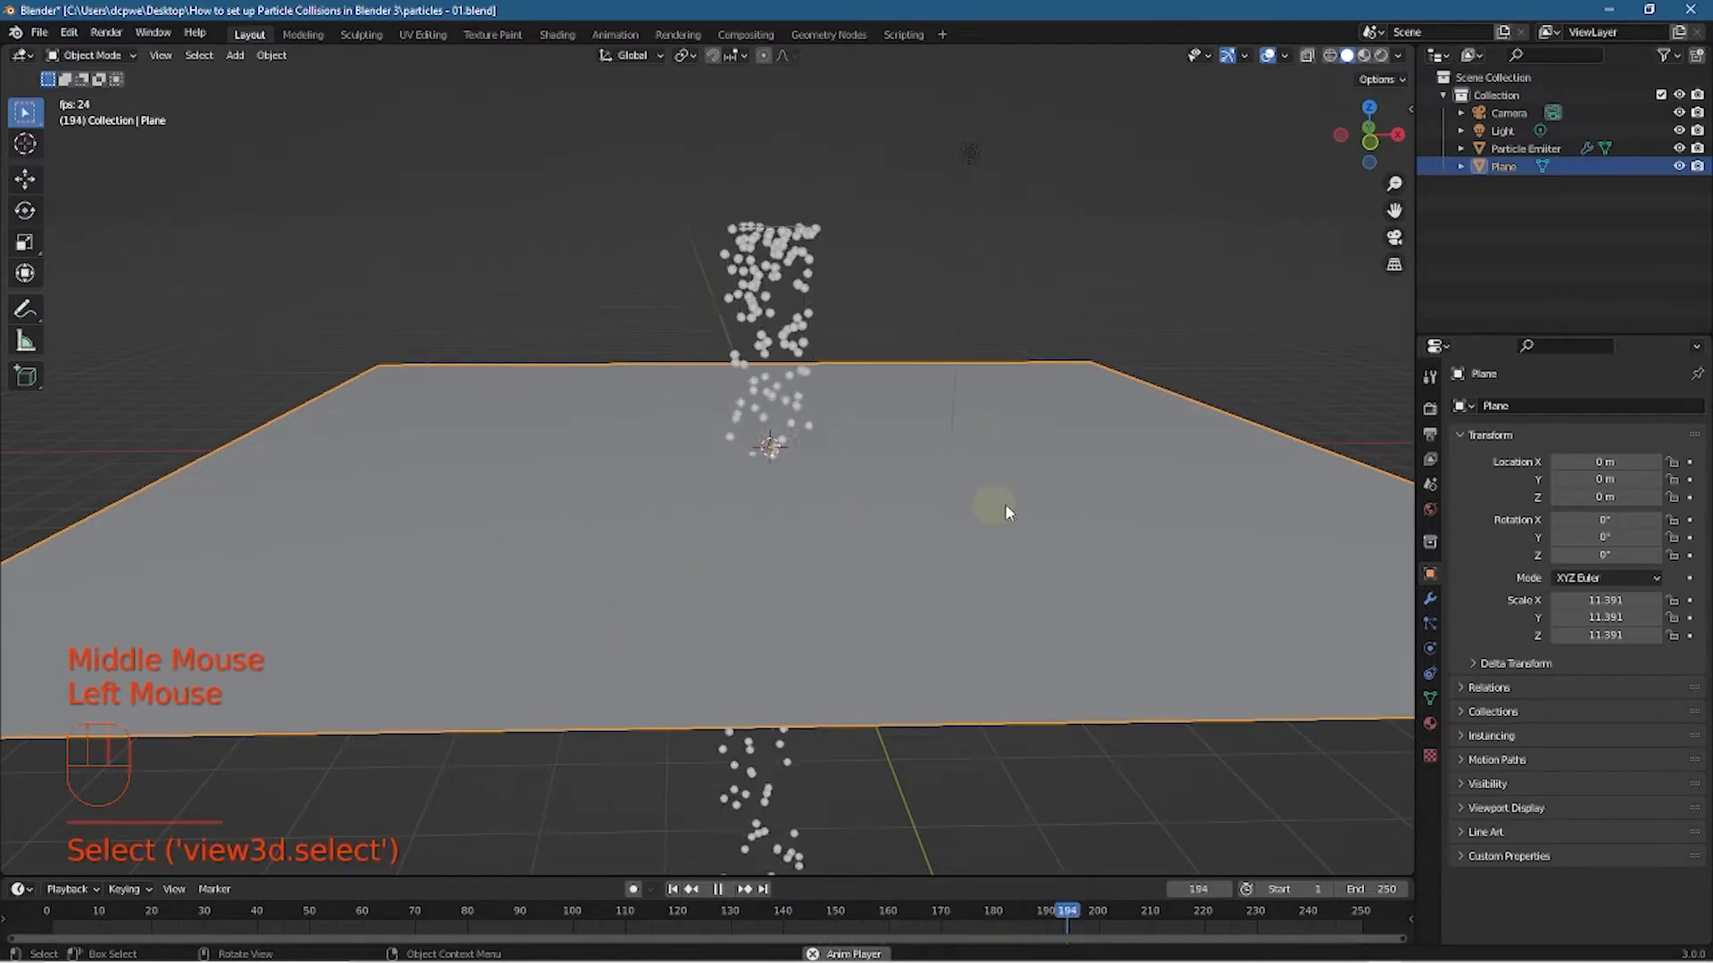
{"action": "key", "text": "KP_0"}
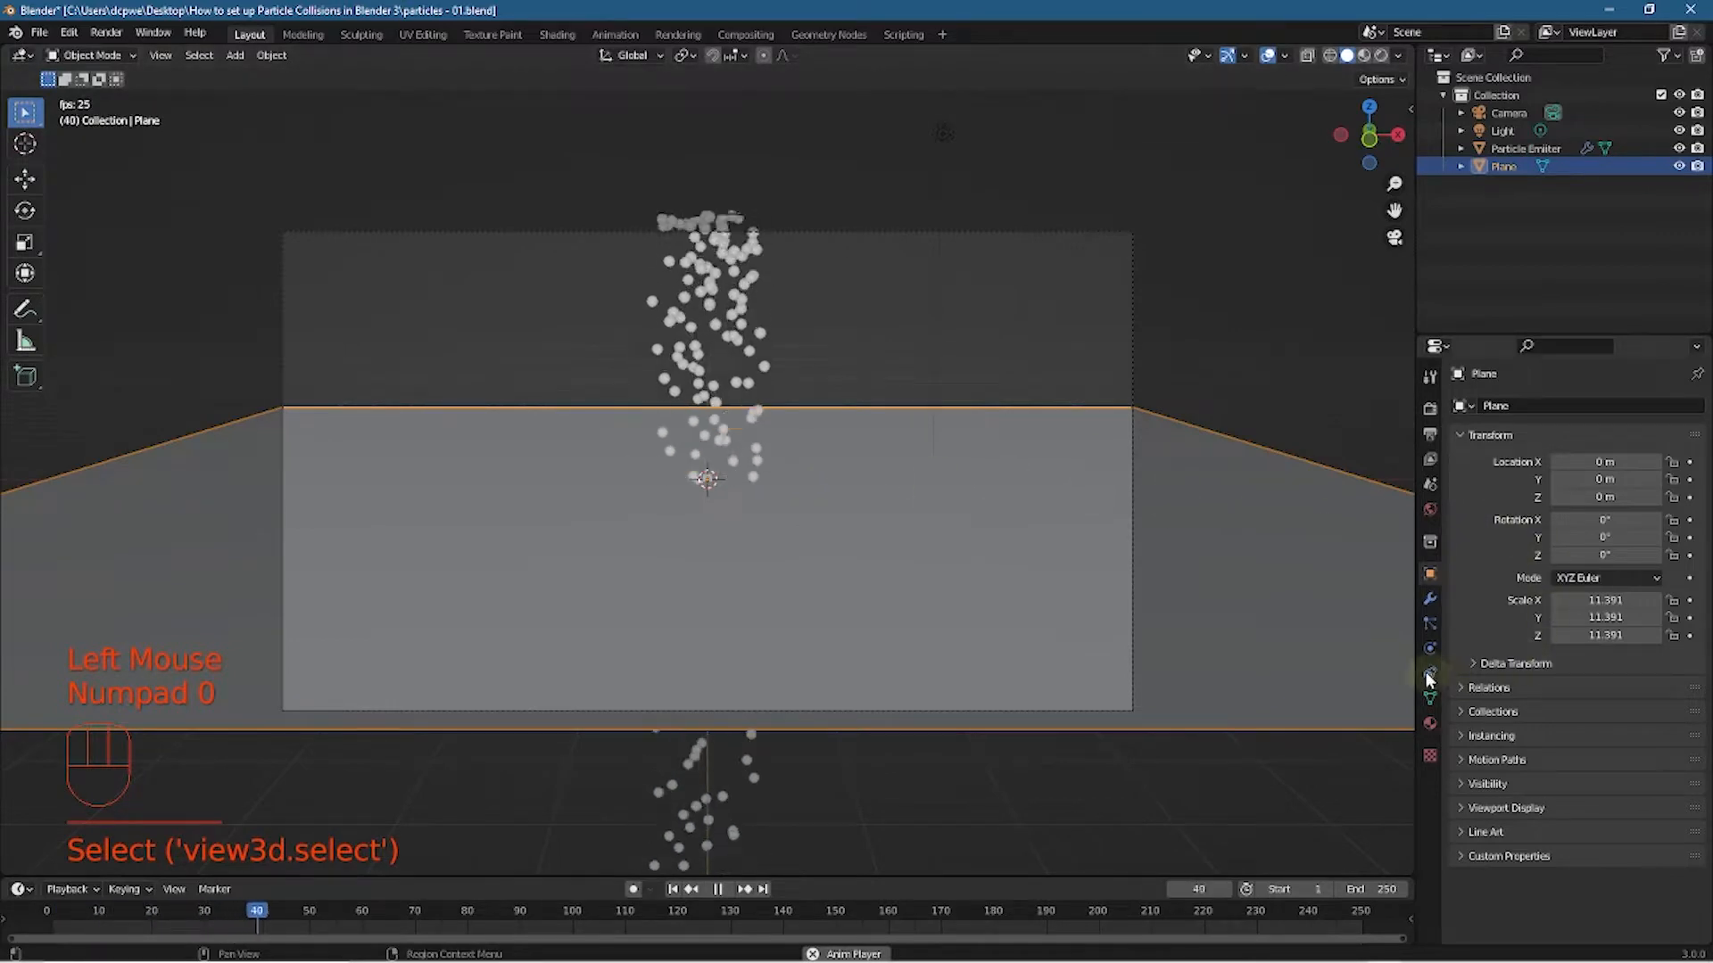
Rename the plane object as Floor
{"action": "left_click", "coordinate": [1504, 166]}
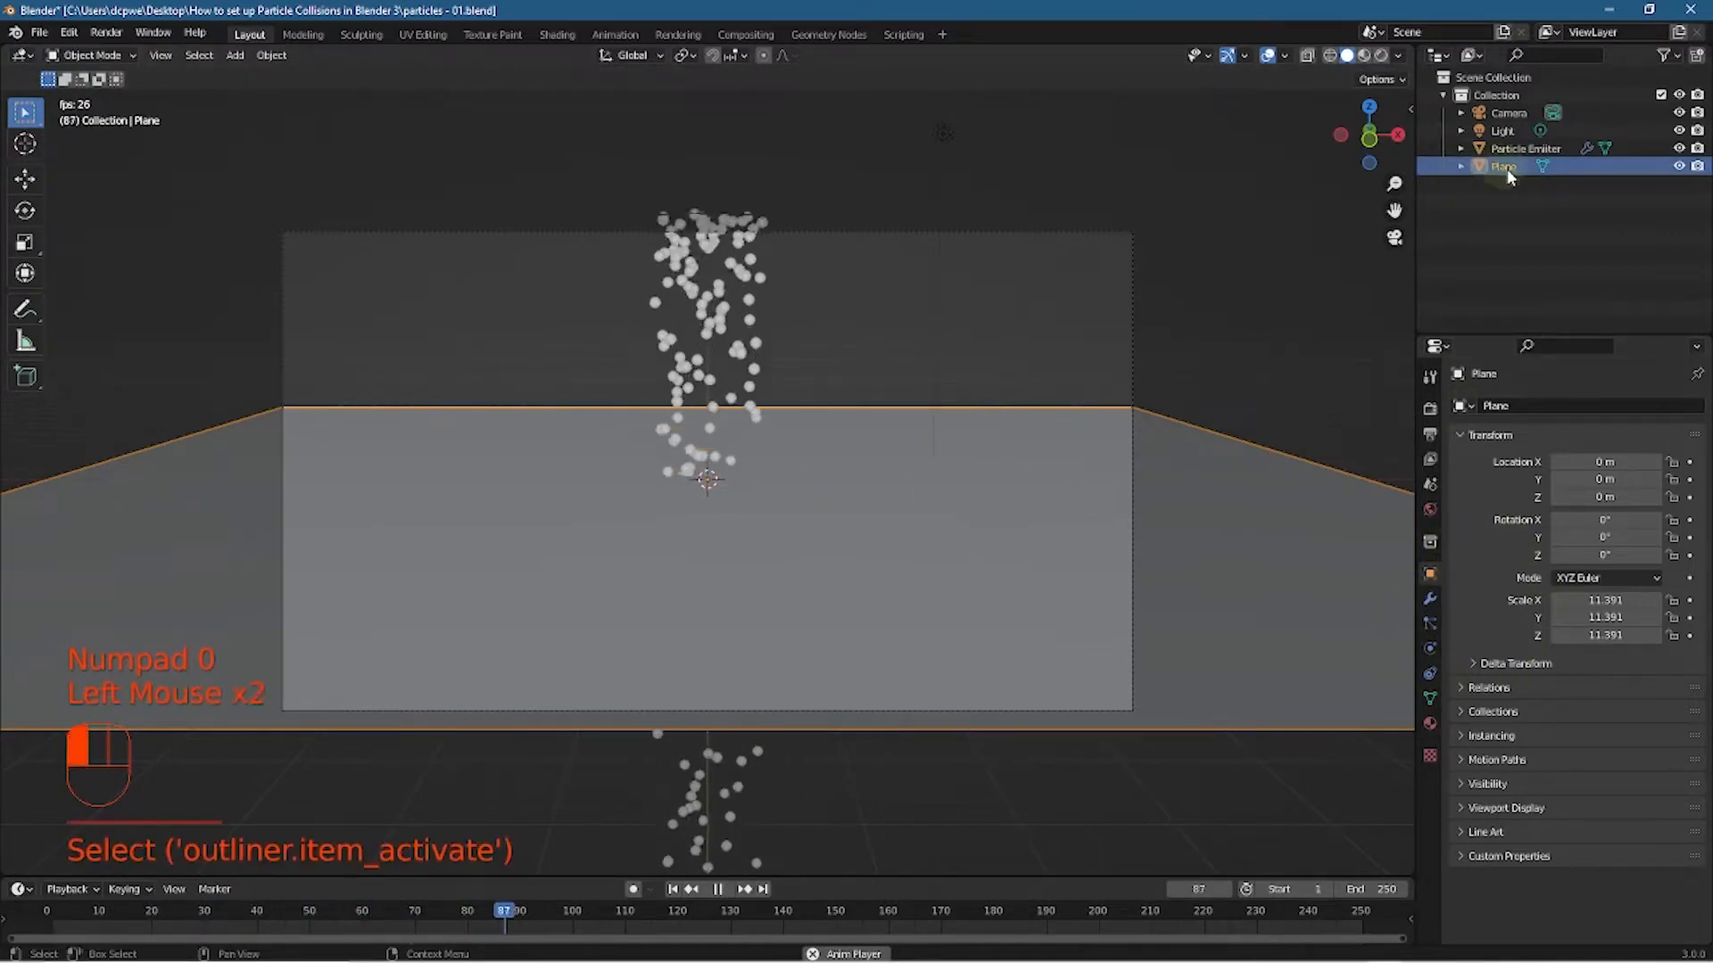
{"action": "double_click", "coordinate": [1504, 166]}
{"action": "type", "text": "Flor"}
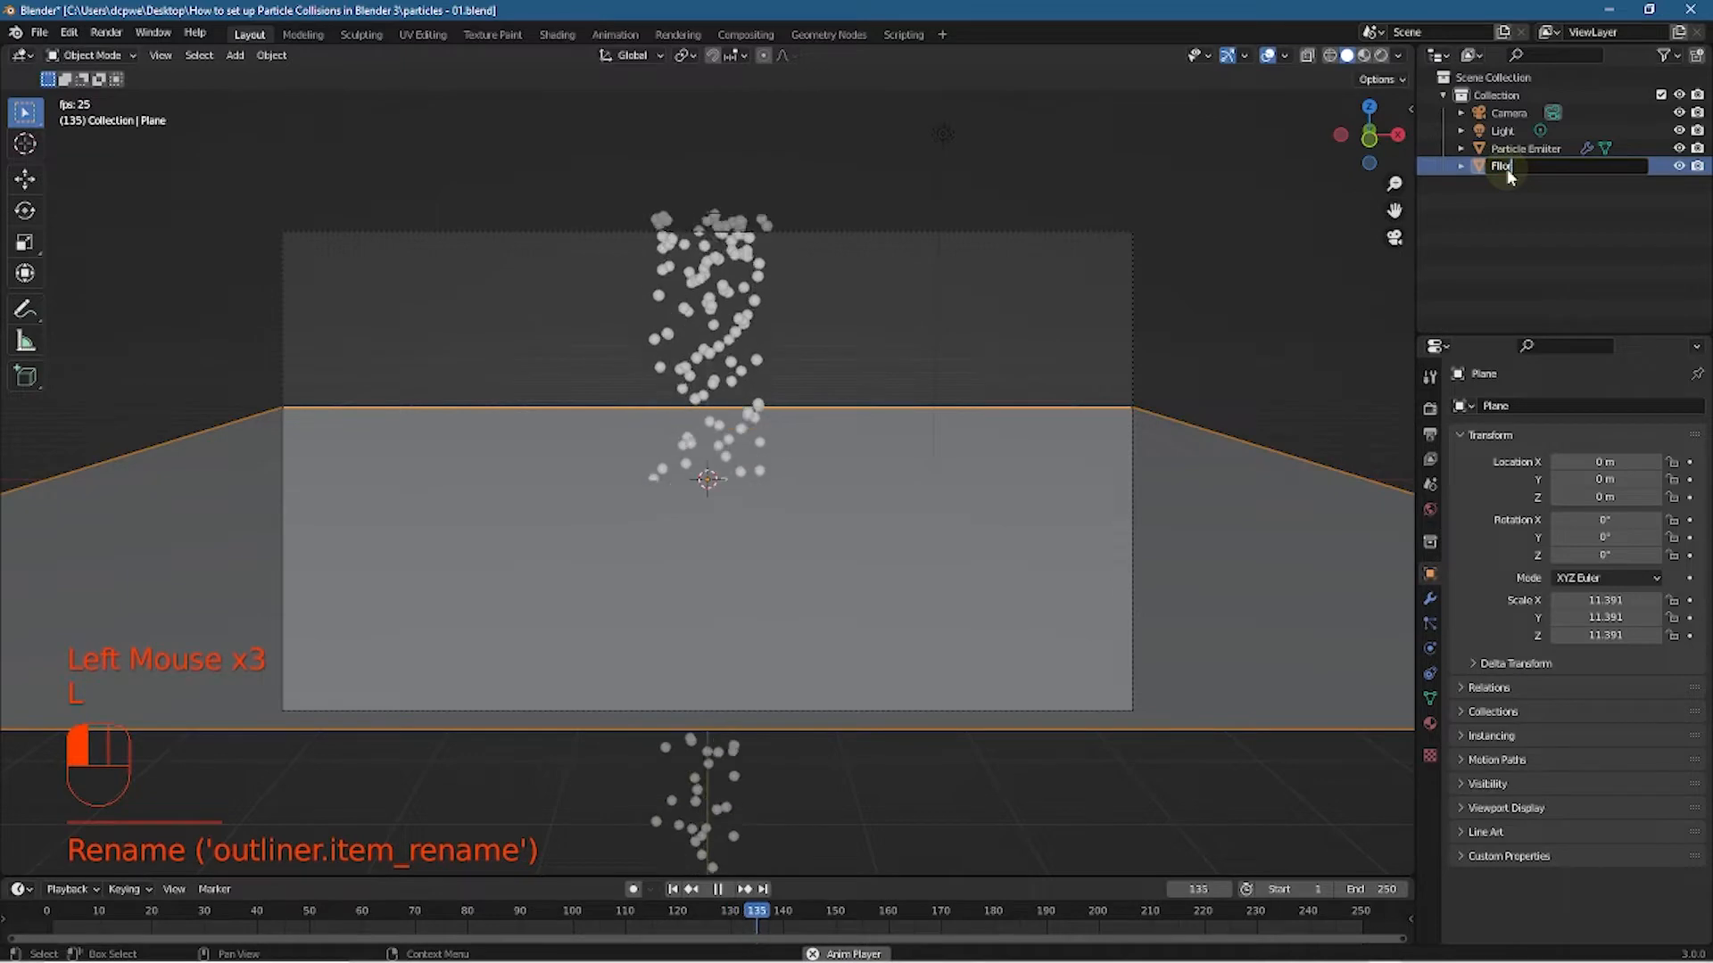
{"action": "key", "text": "Return"}
{"action": "double_click", "coordinate": [1504, 128]}
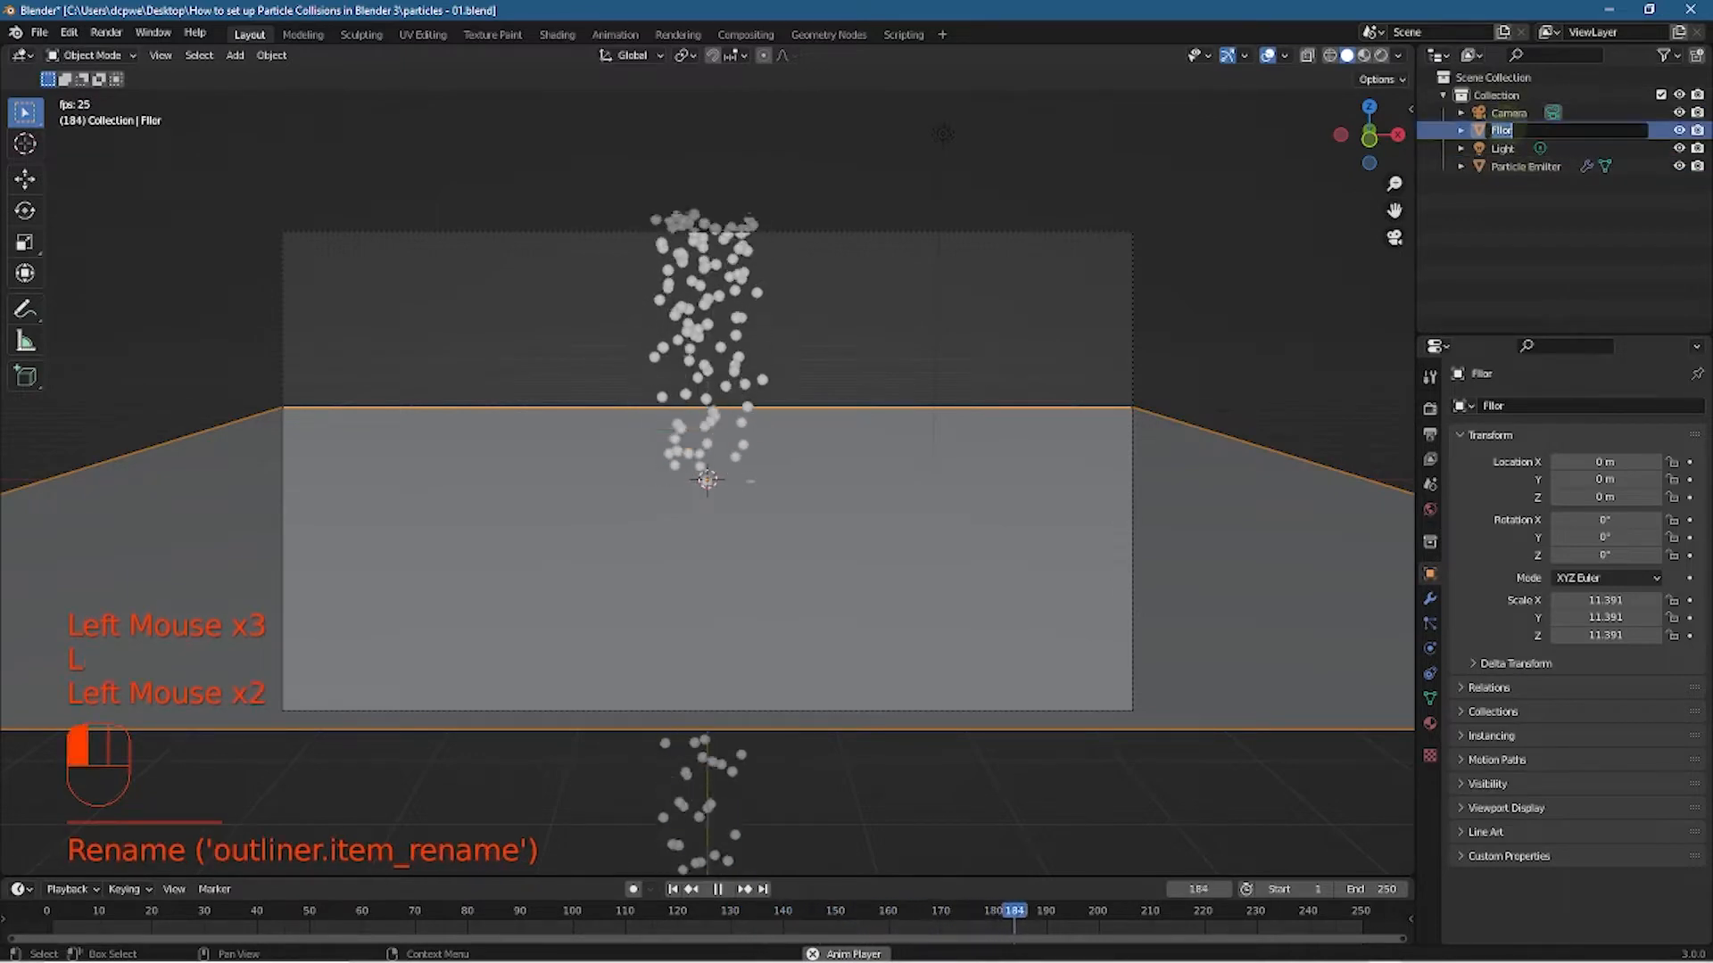
{"action": "type", "text": "Floor"}
{"action": "key", "text": "Return"}
Enable Collision physics on the Floor object, stop the playback and return to frame 1
{"action": "left_click", "coordinate": [1506, 129]}
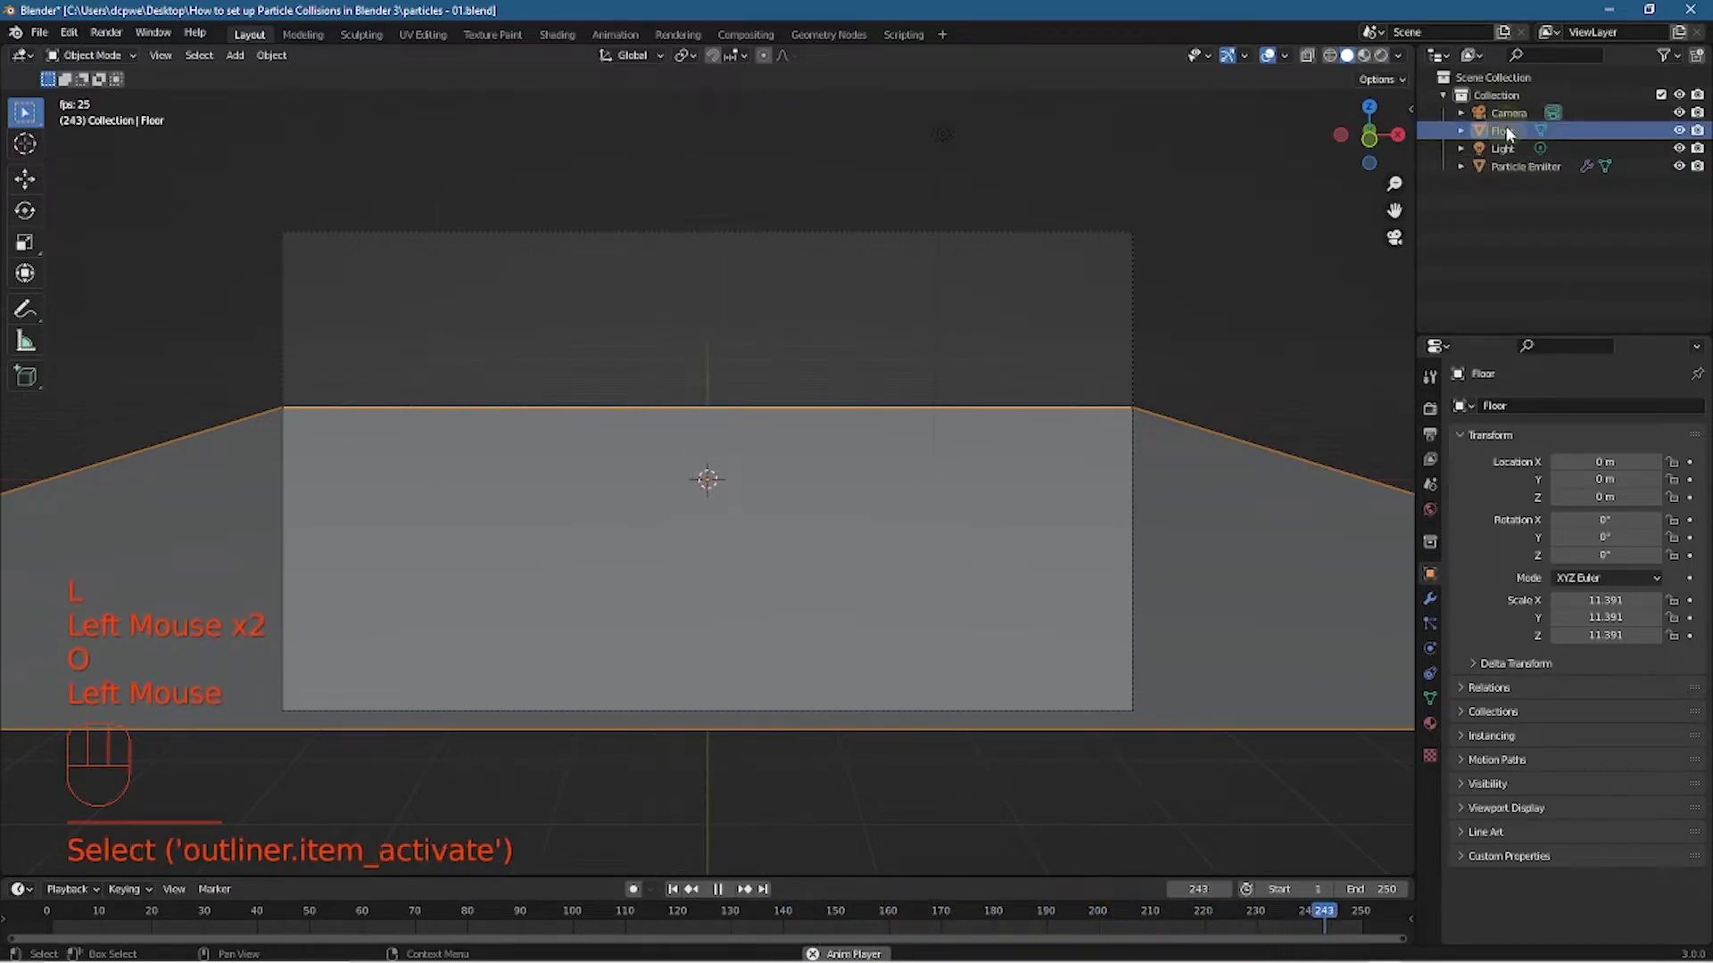
{"action": "left_click", "coordinate": [1430, 725]}
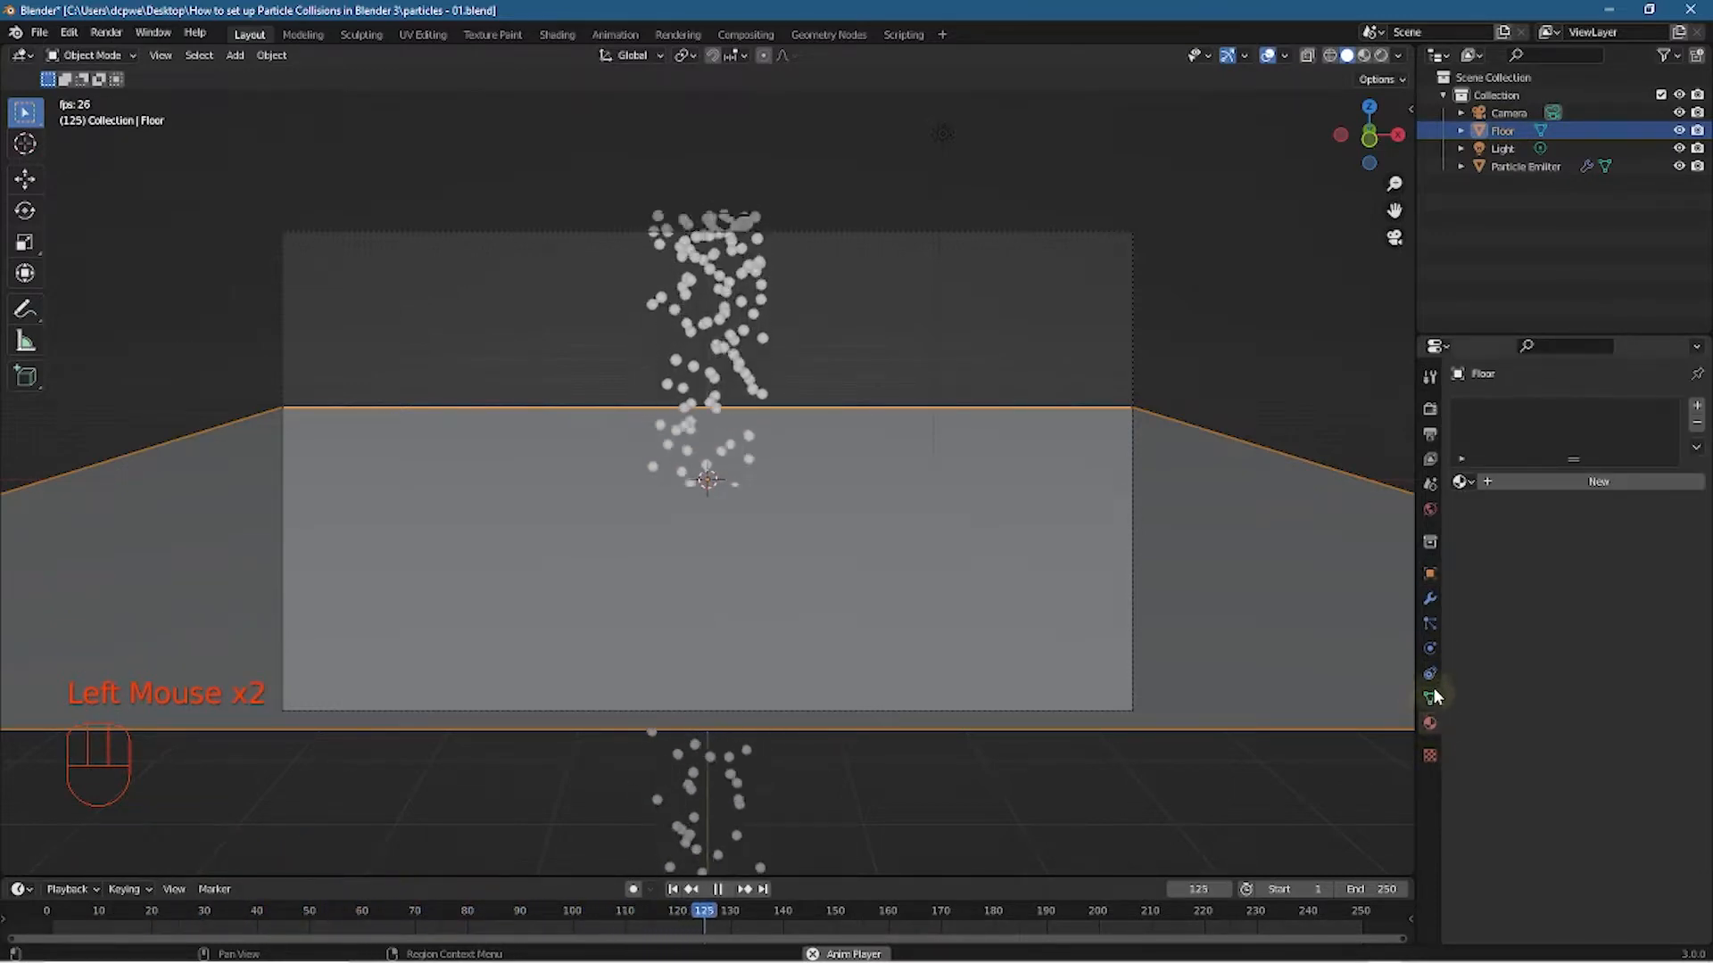
{"action": "left_click", "coordinate": [1430, 649]}
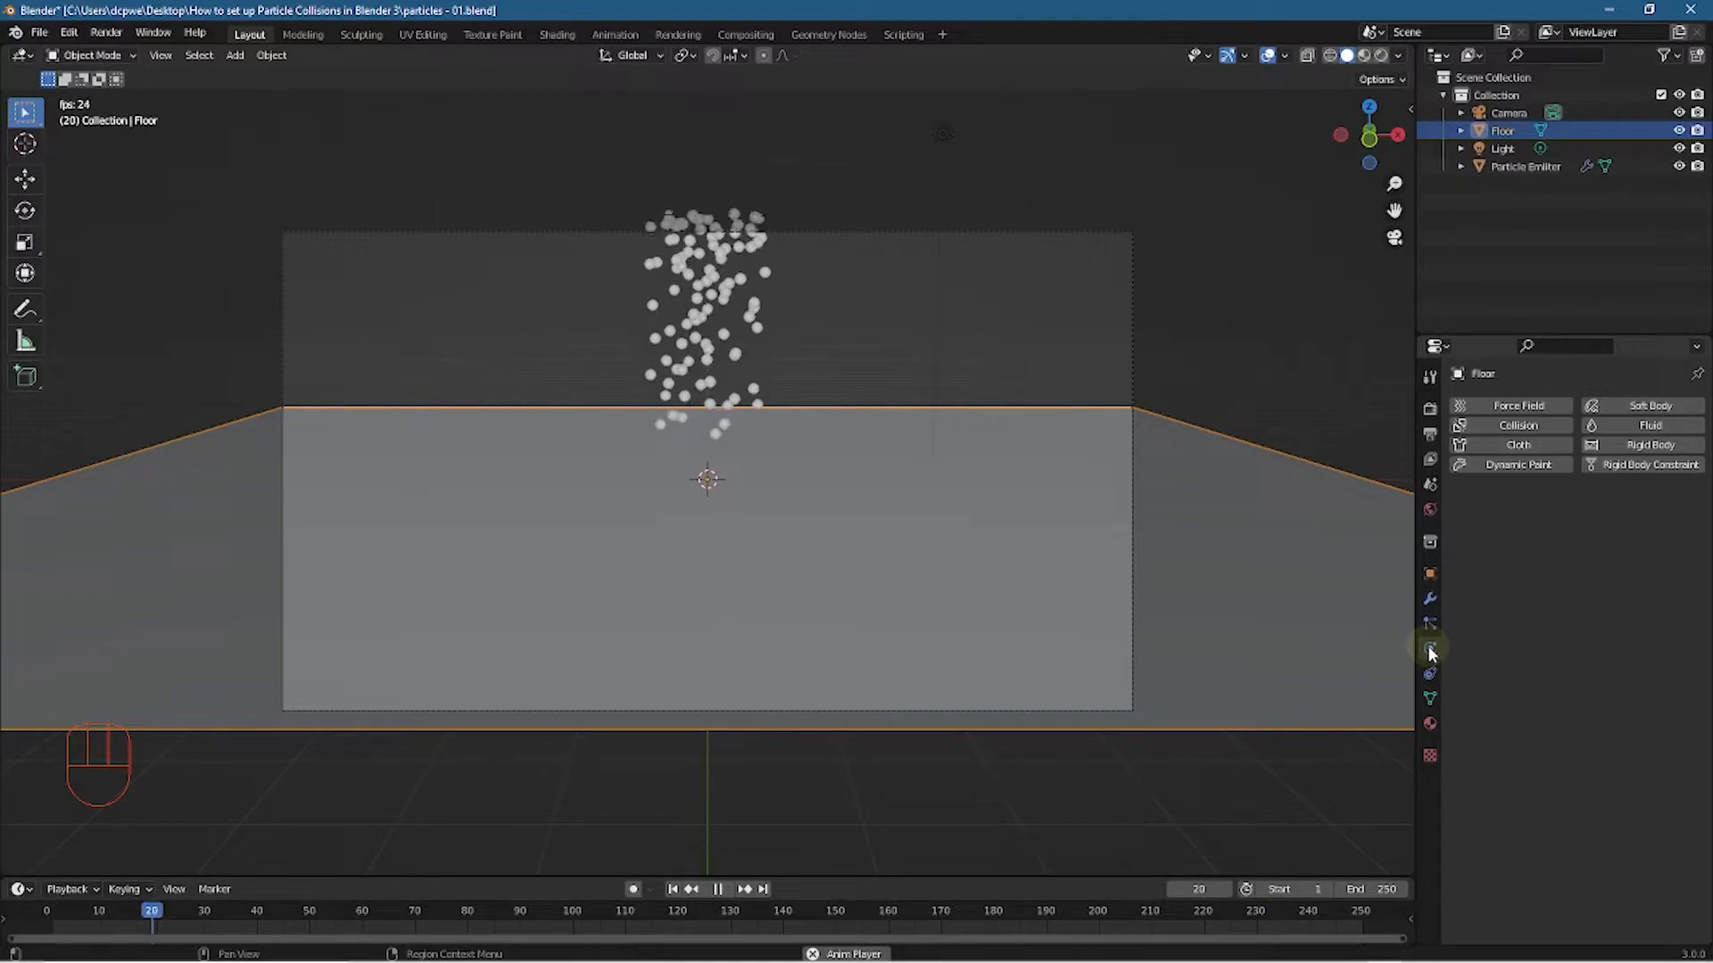
{"action": "left_click", "coordinate": [1432, 624]}
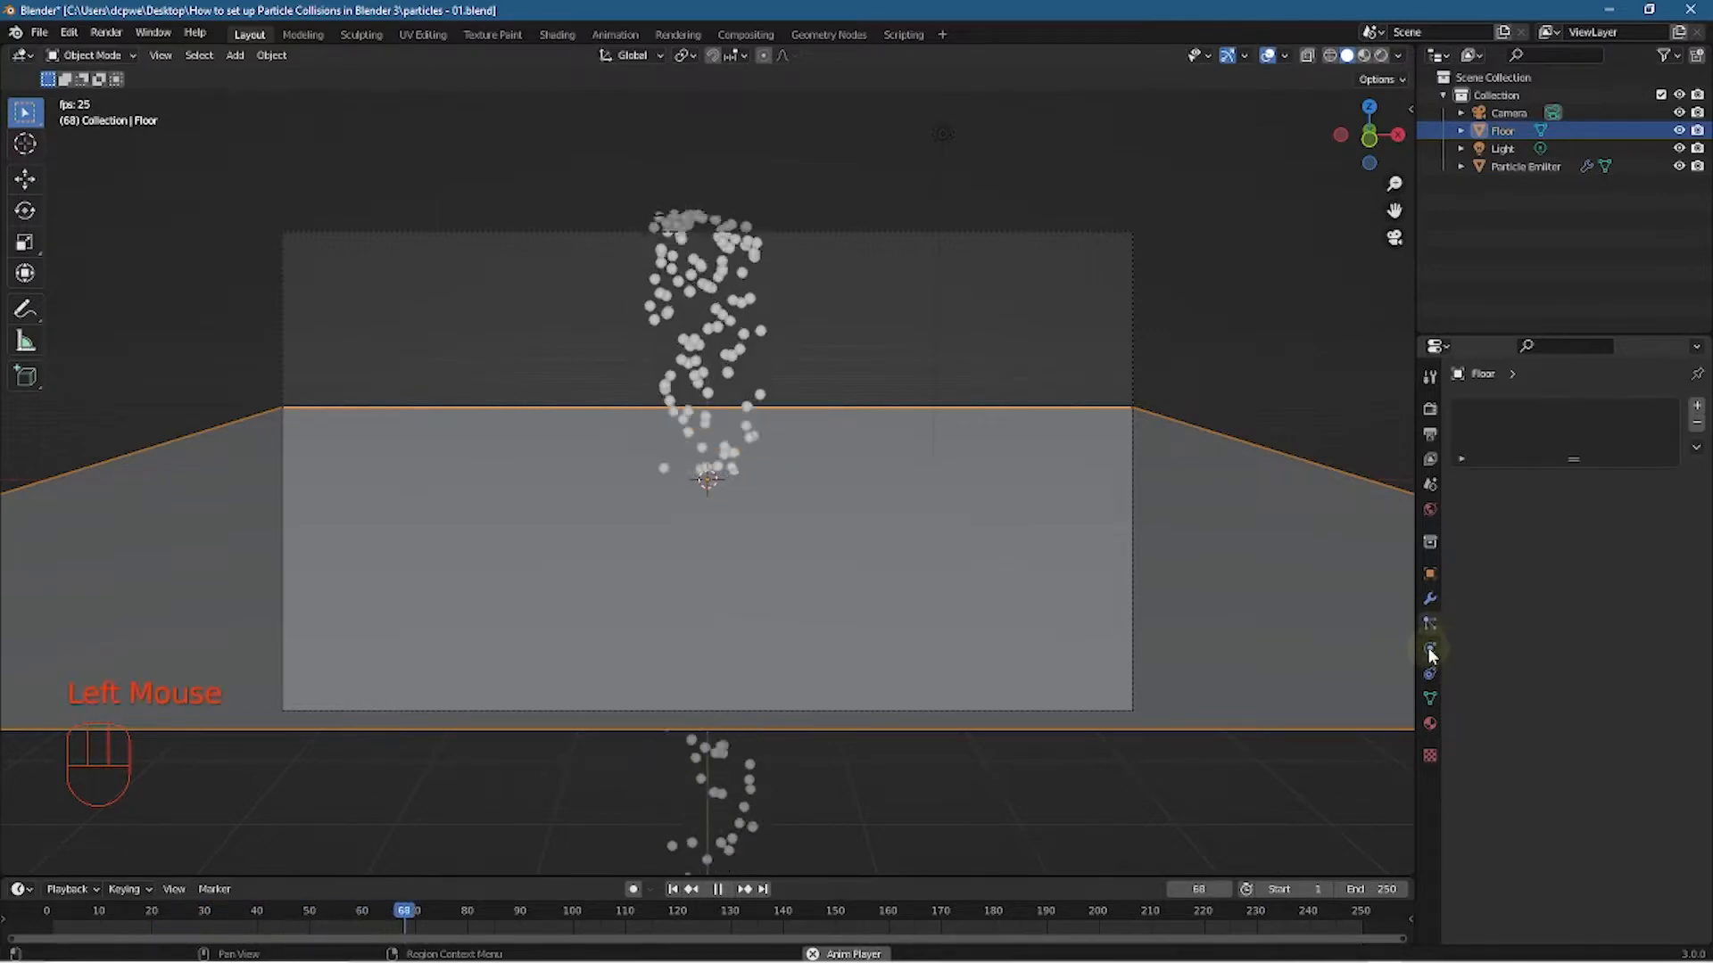
{"action": "left_click", "coordinate": [1430, 651]}
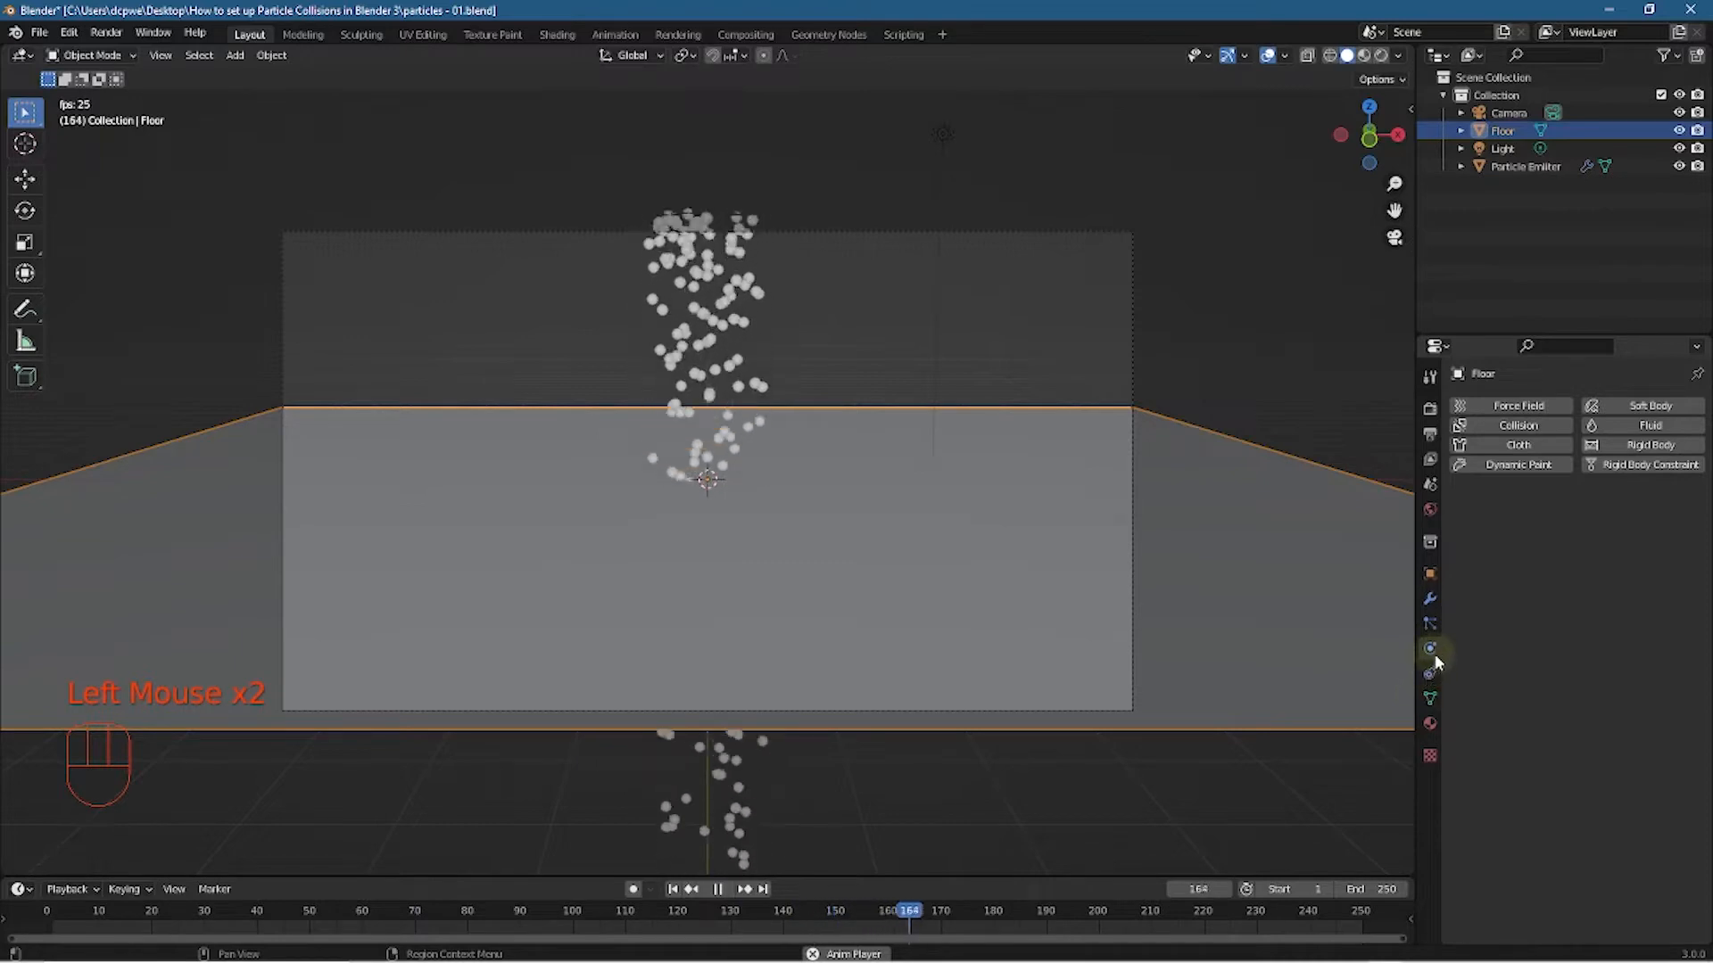
{"action": "right_click", "coordinate": [1432, 651]}
{"action": "left_click", "coordinate": [1478, 667]}
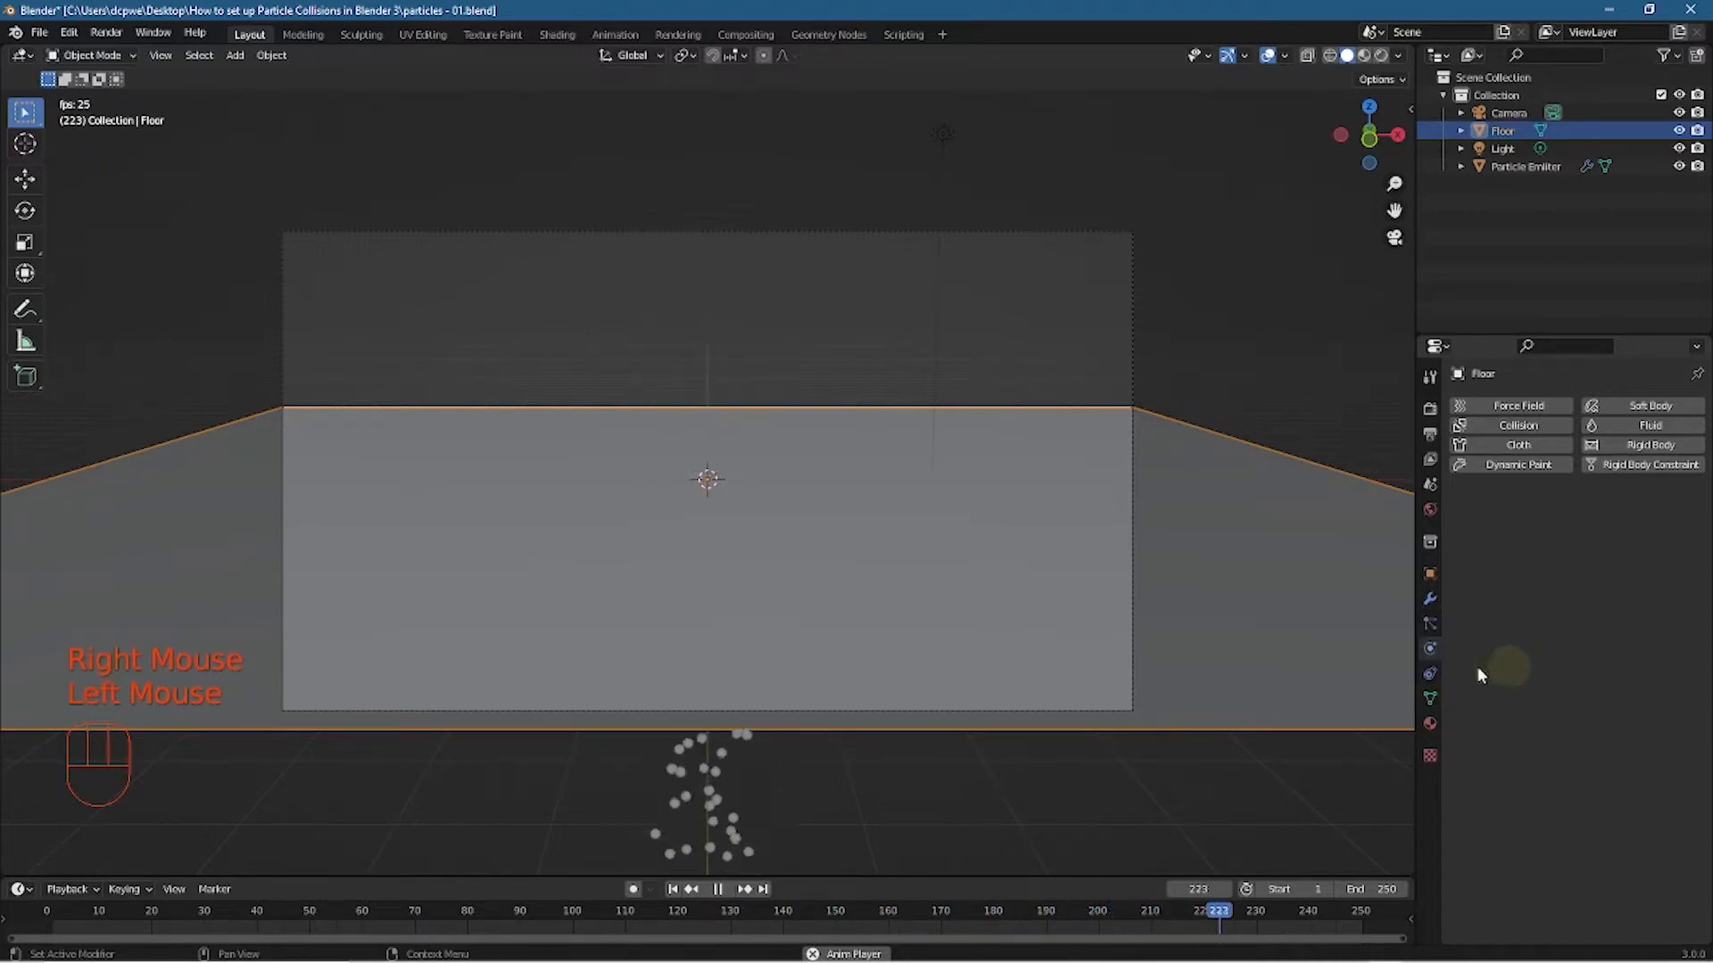
{"action": "left_click", "coordinate": [1433, 648]}
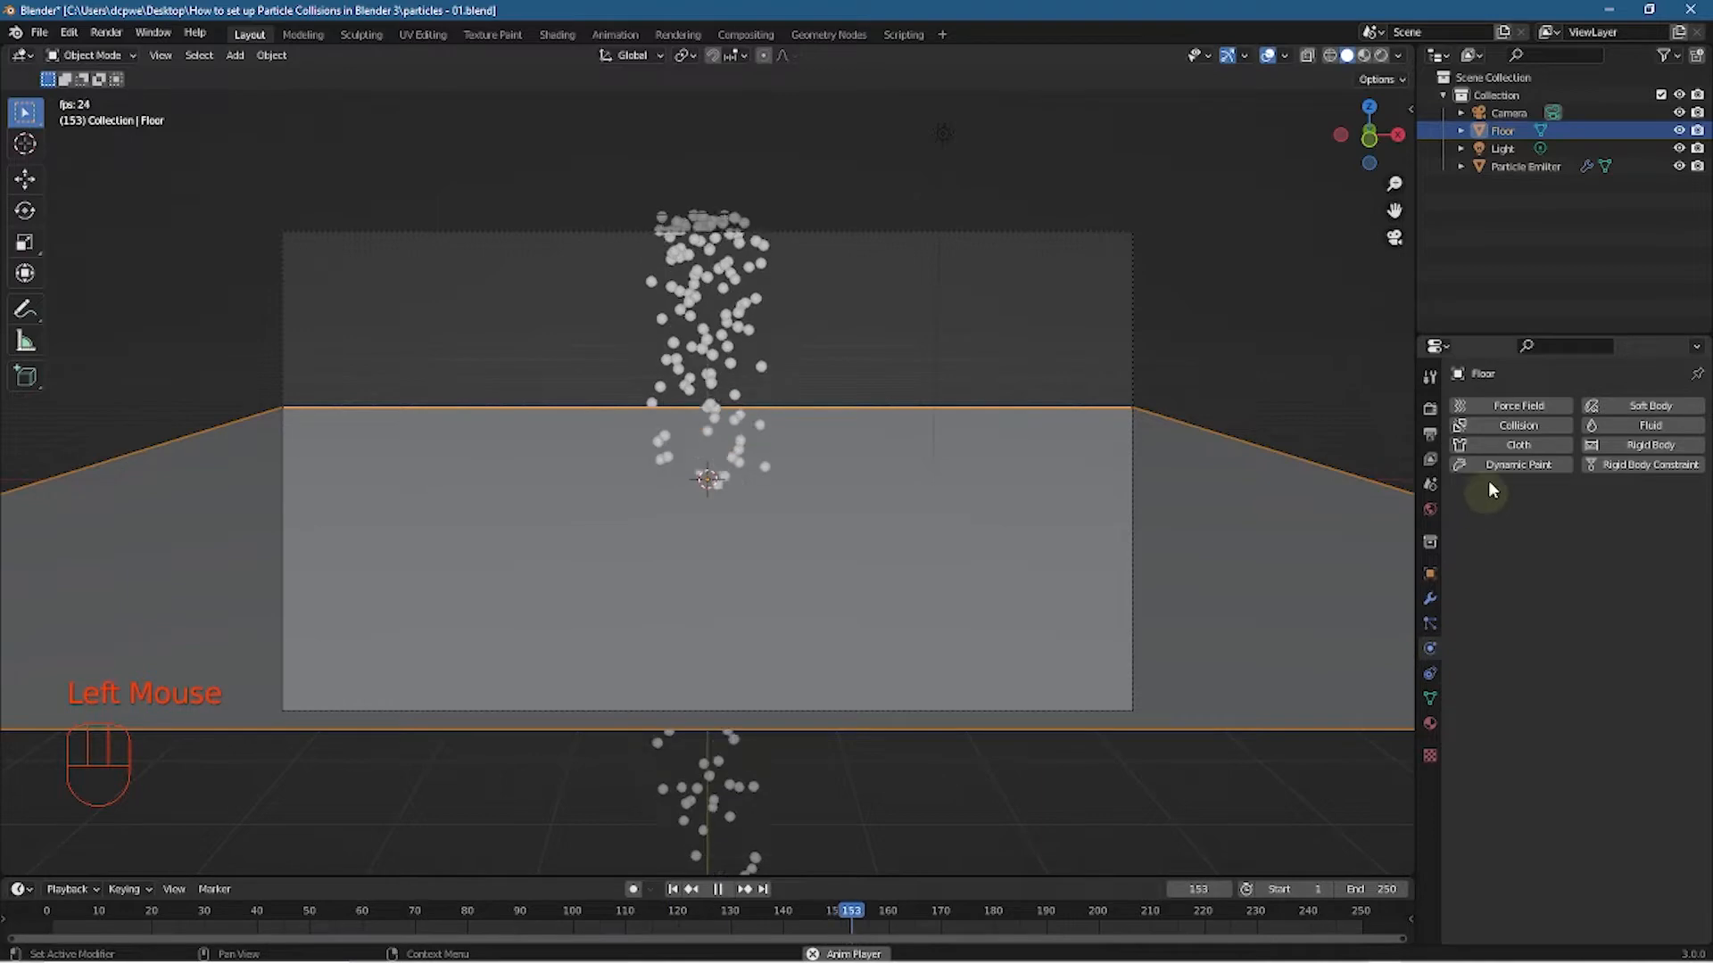
{"action": "left_click", "coordinate": [1526, 426]}
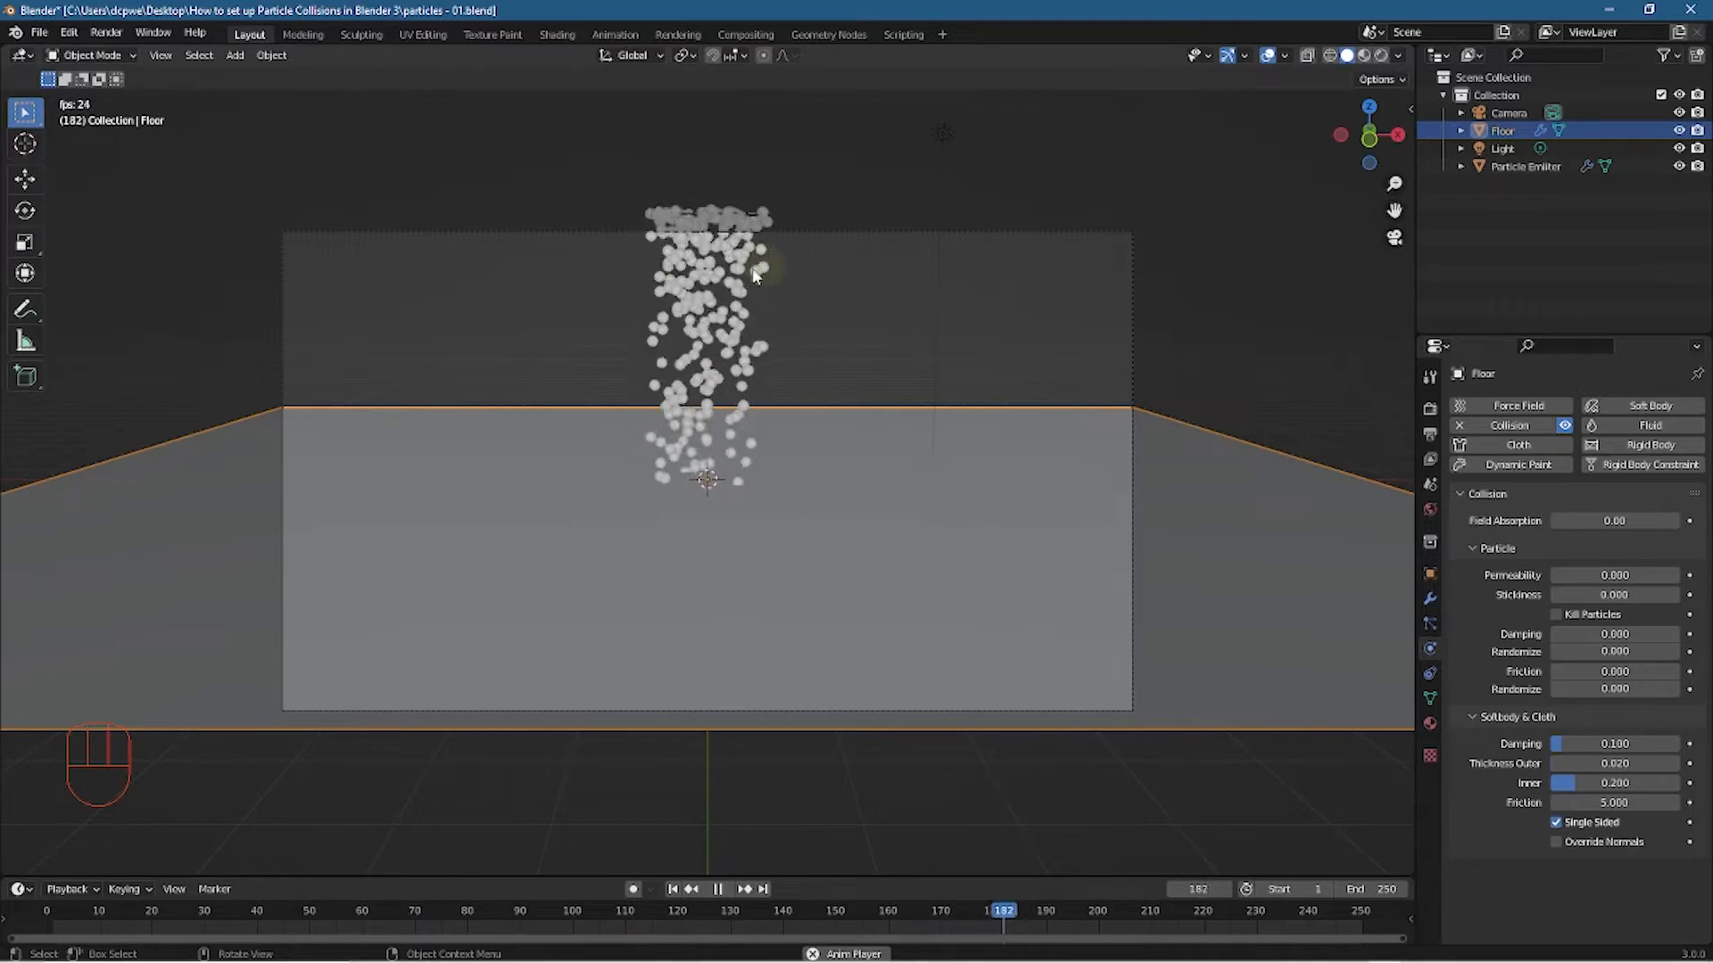
{"action": "left_click", "coordinate": [724, 889]}
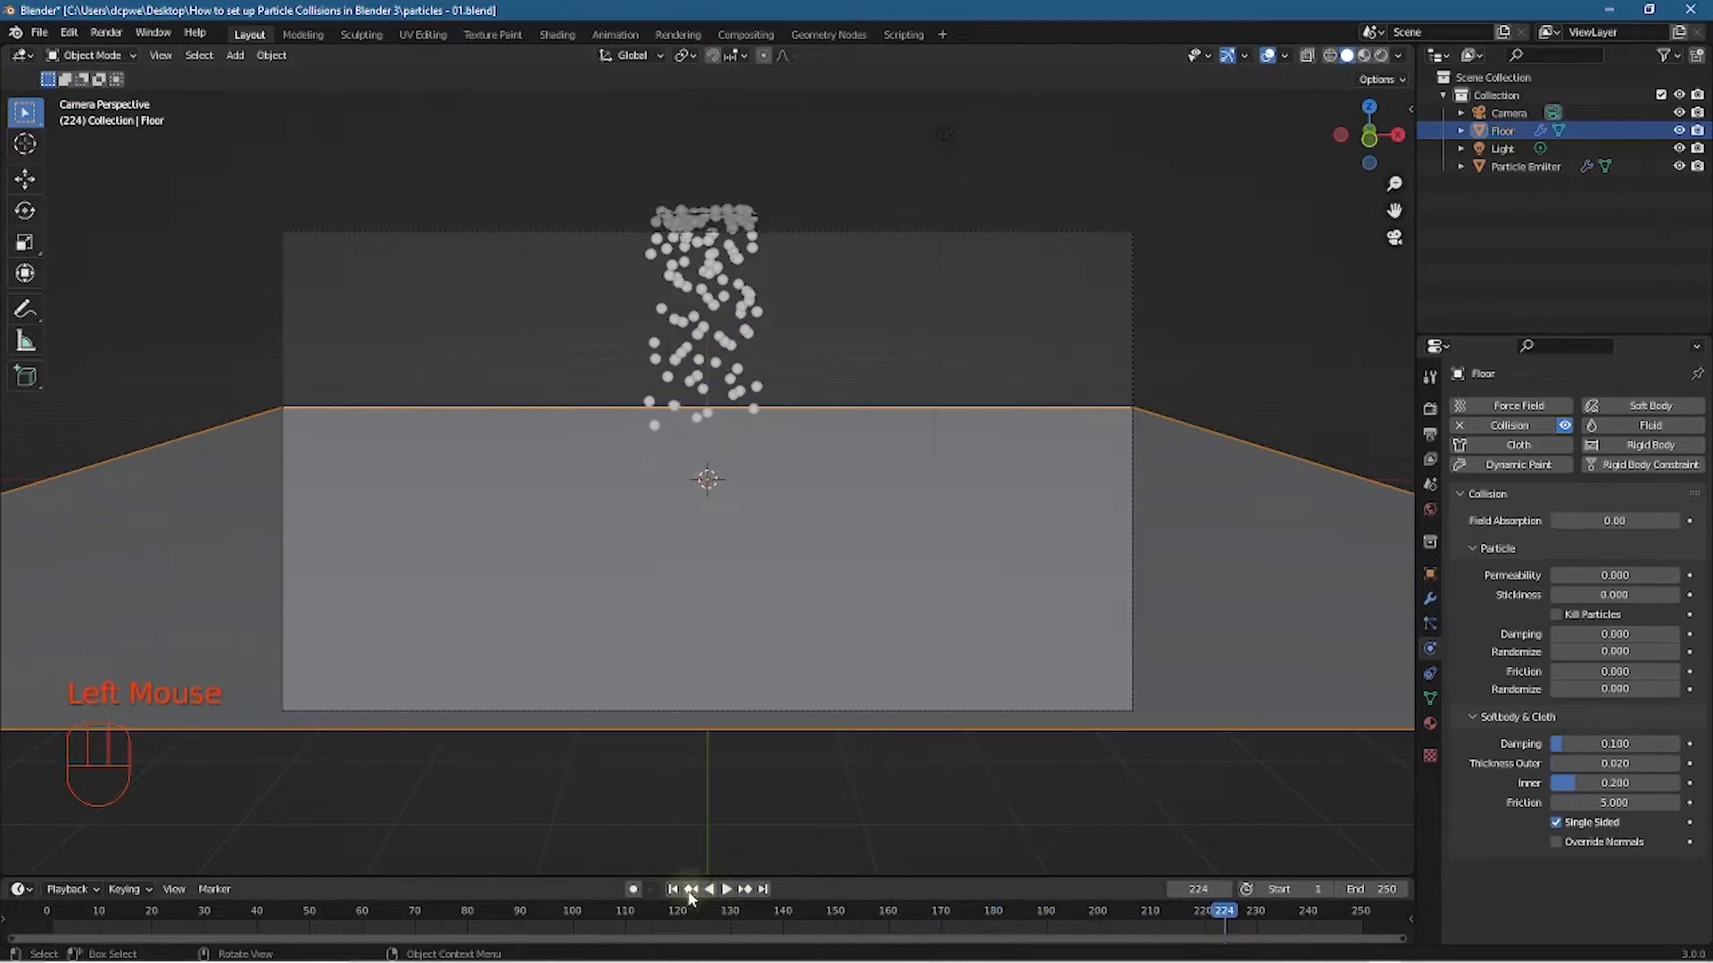
{"action": "left_click", "coordinate": [672, 890]}
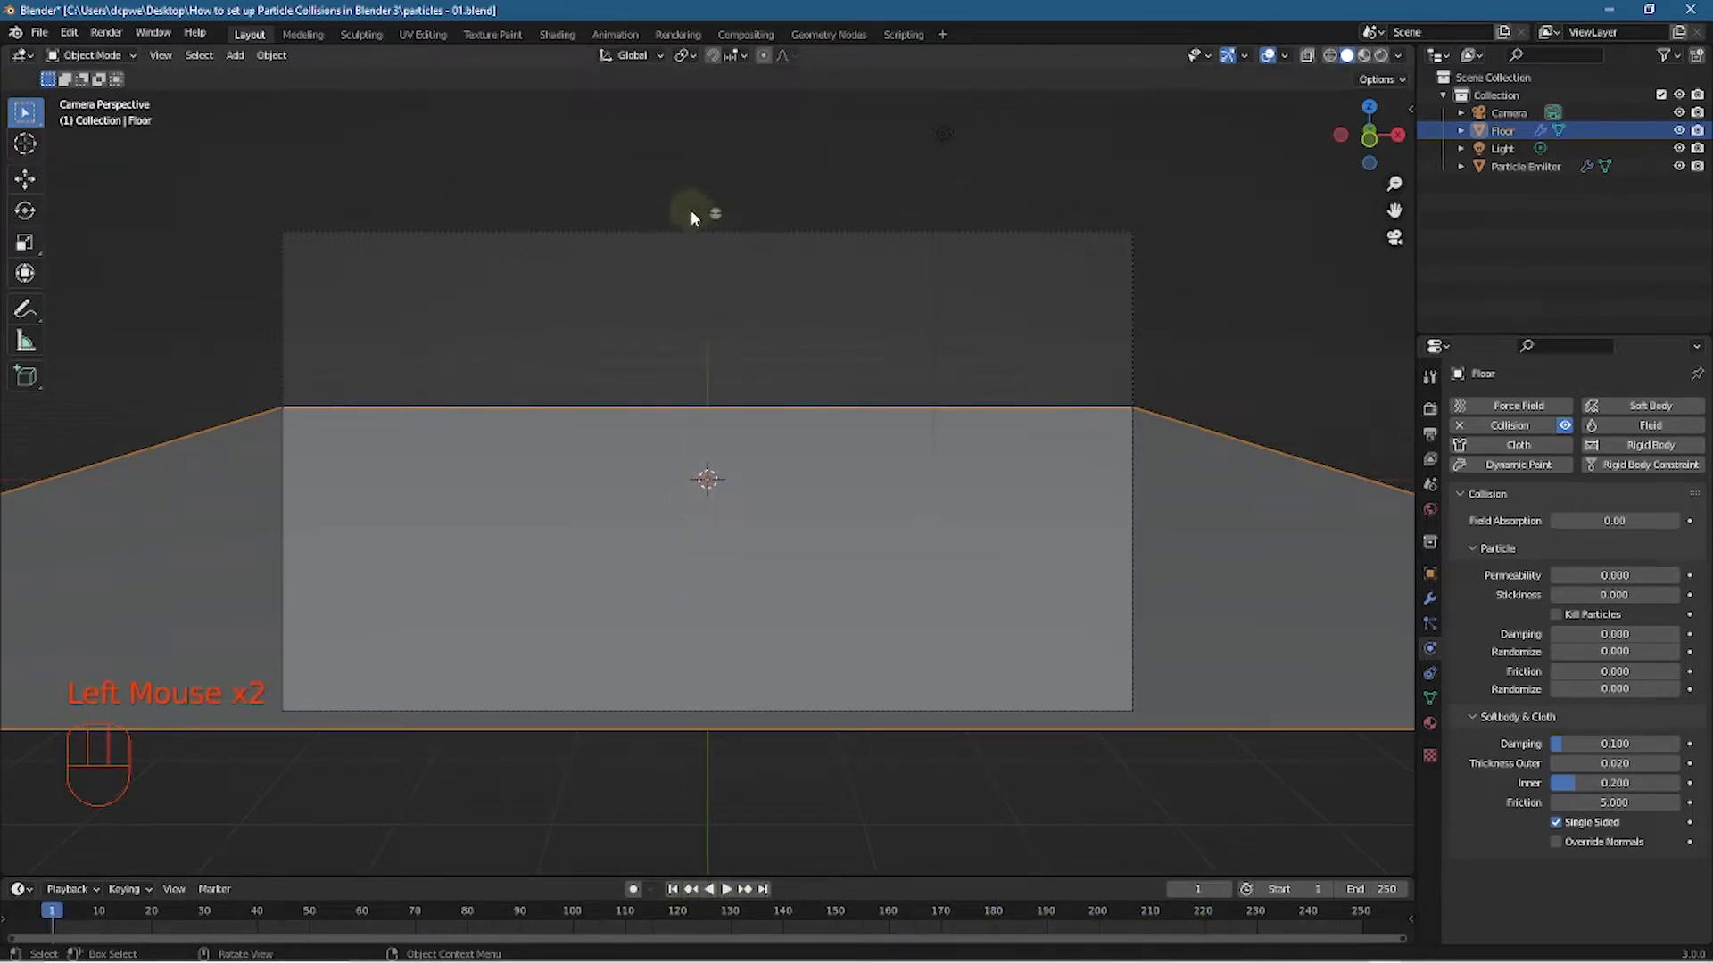
Try tilting the Particle Emitter circle about the global Y axis
{"action": "left_click", "coordinate": [707, 215]}
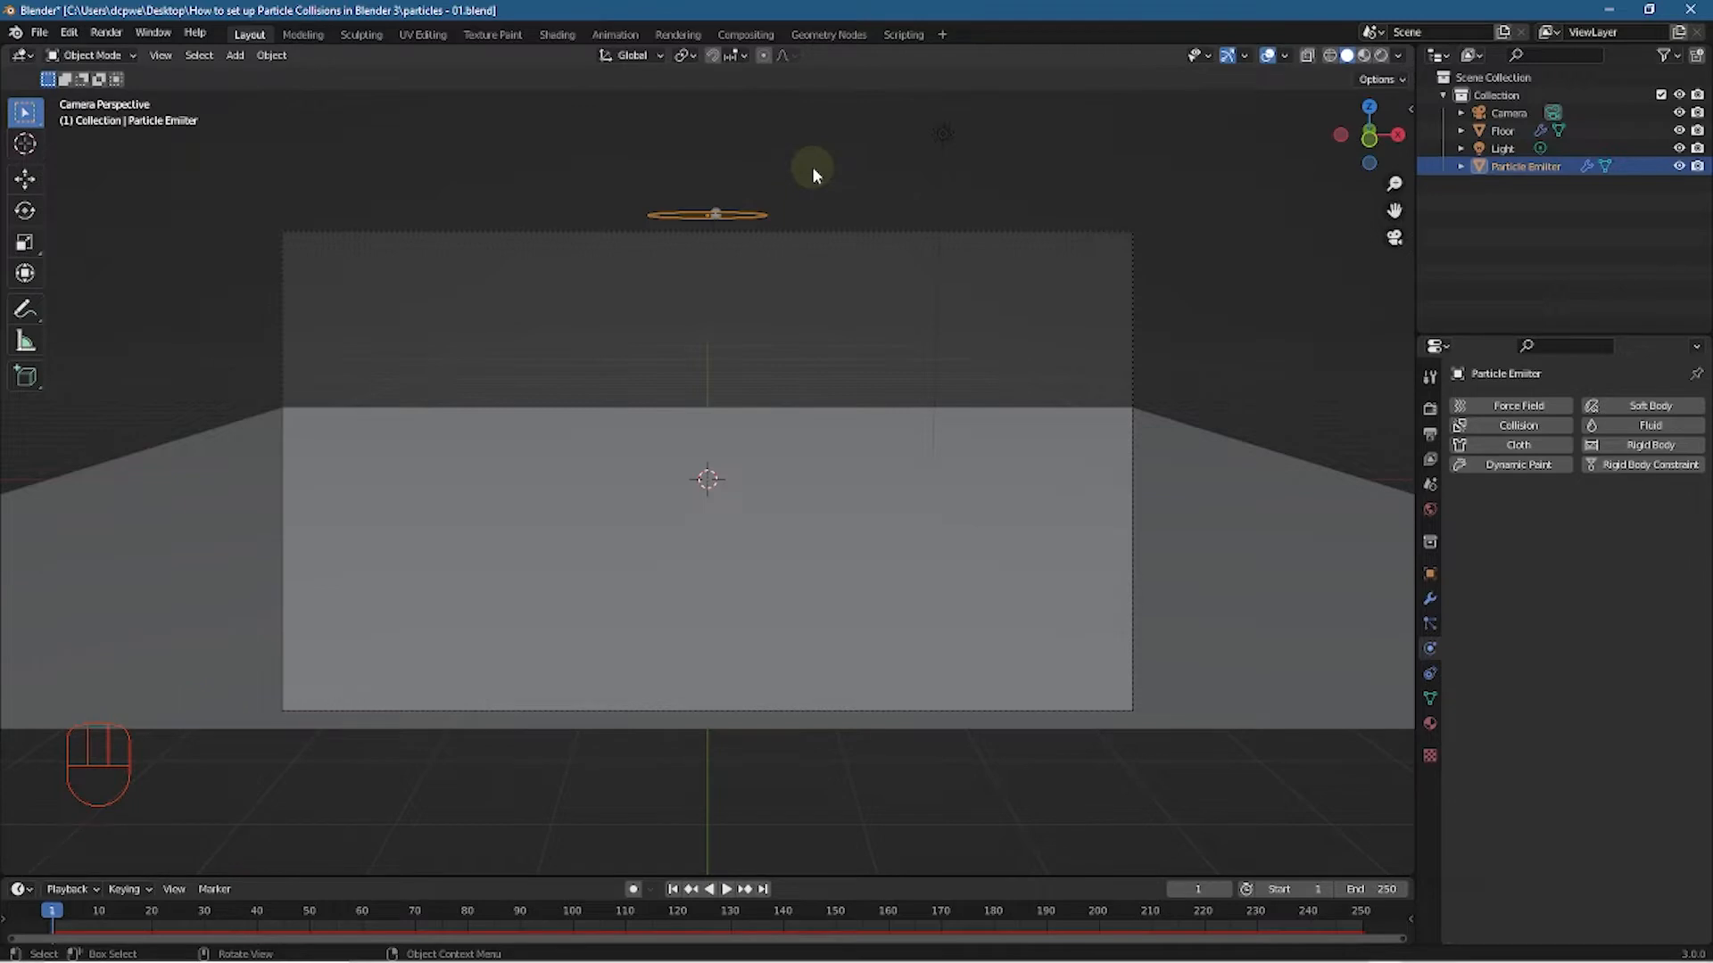
{"action": "key", "text": "r"}
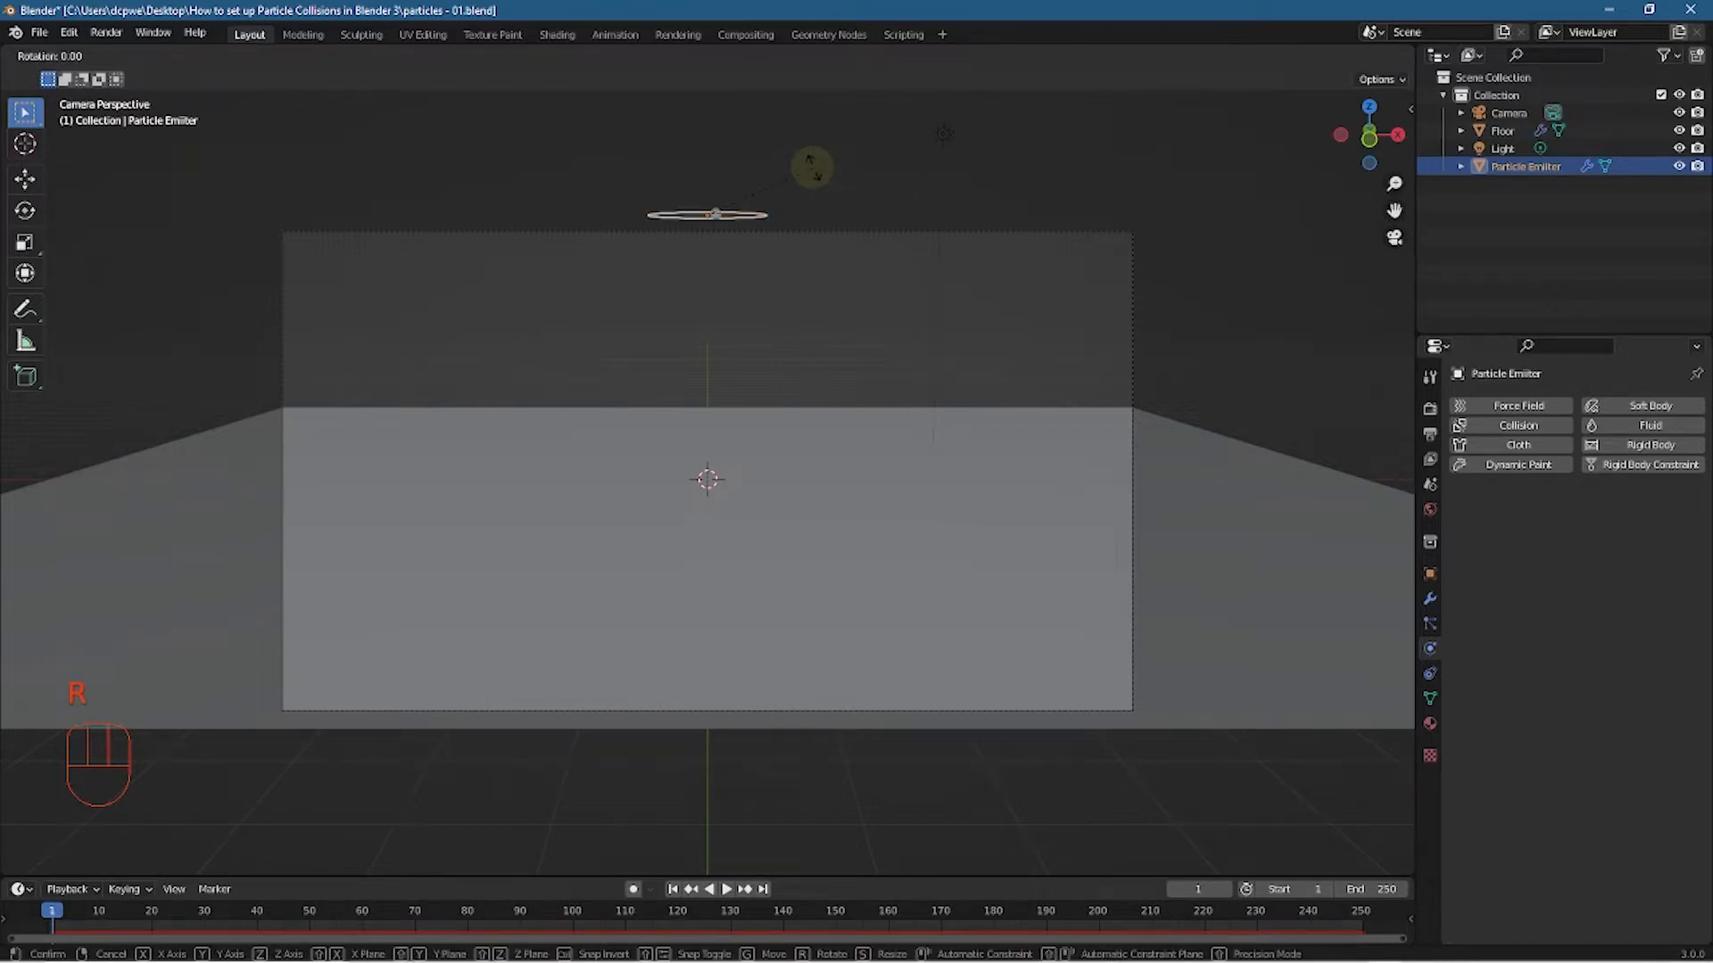
{"action": "right_click", "coordinate": [789, 139]}
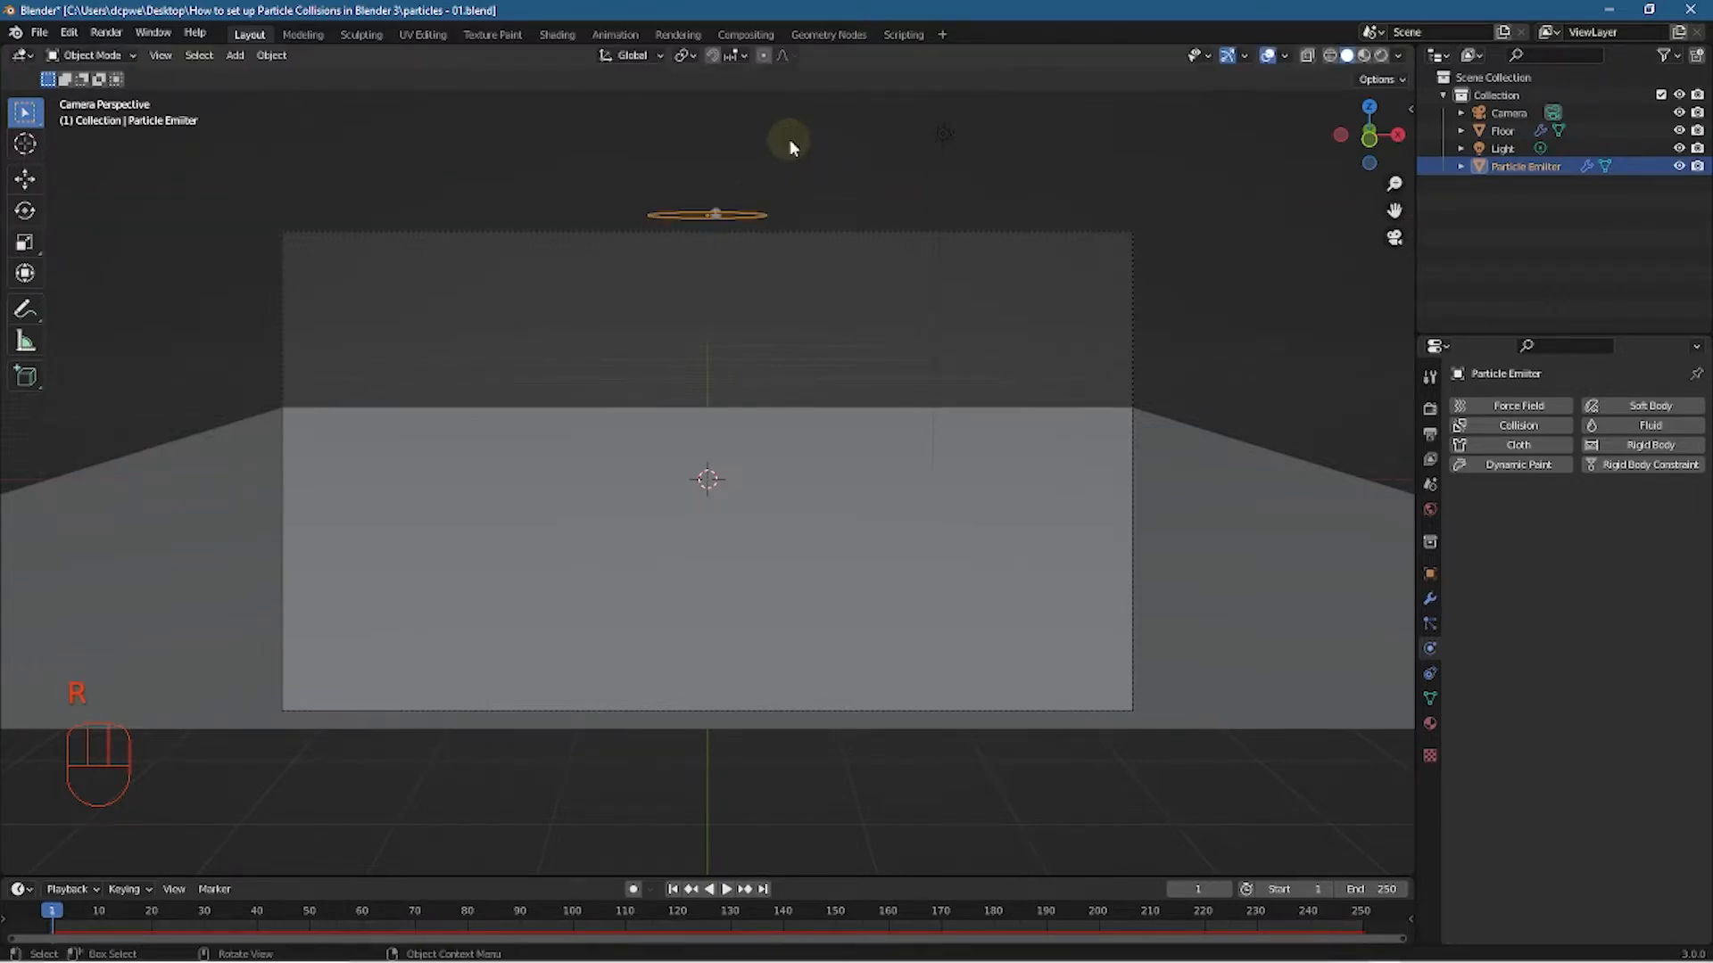
{"action": "key", "text": "r"}
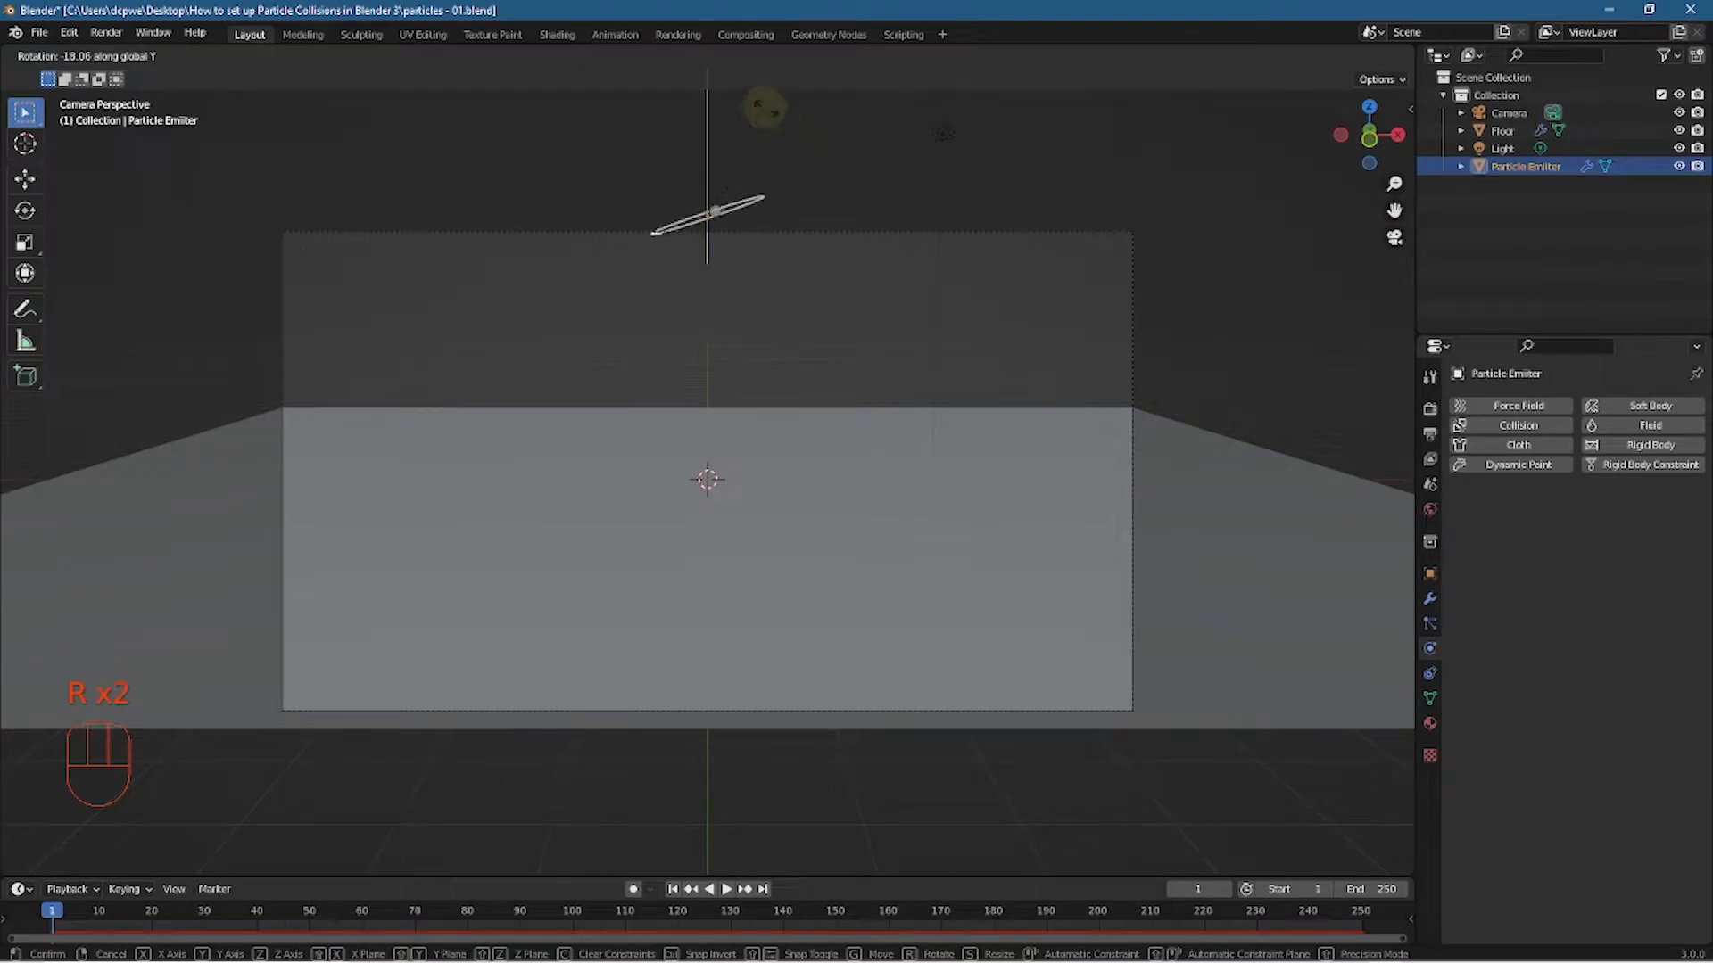
{"action": "left_click", "coordinate": [724, 93]}
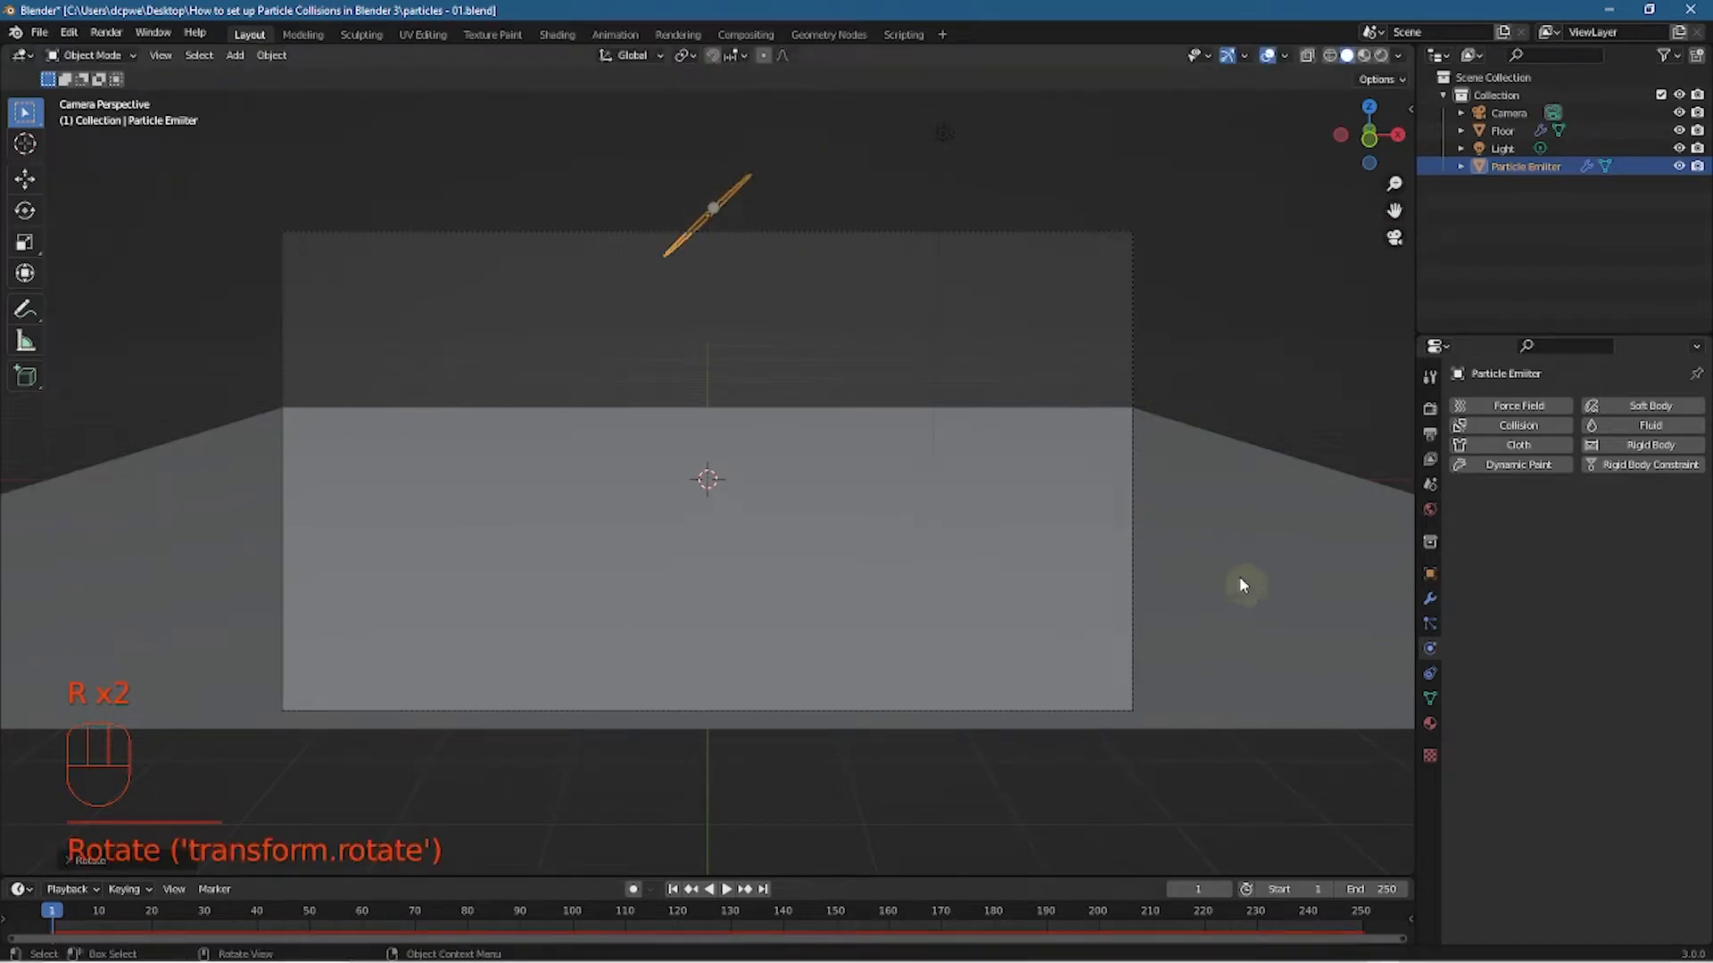
Play the animation to check the particle flow from the tilted emitter, and undo the rotation
{"action": "left_click", "coordinate": [729, 890]}
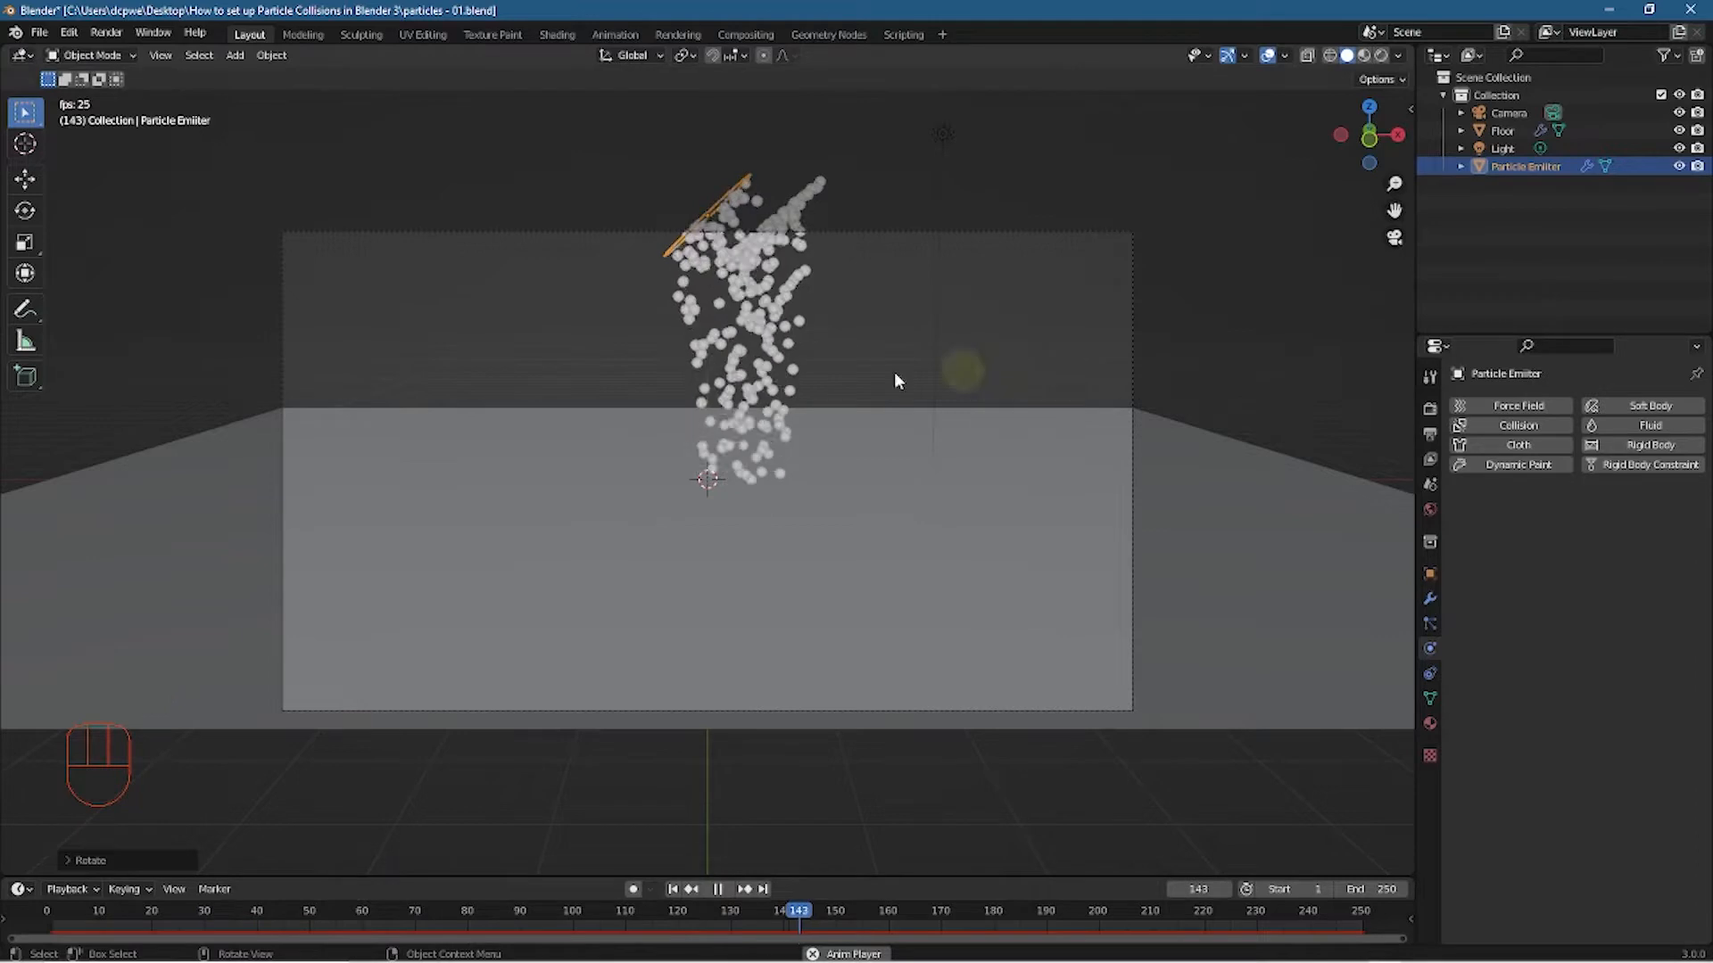
{"action": "left_click", "coordinate": [717, 889]}
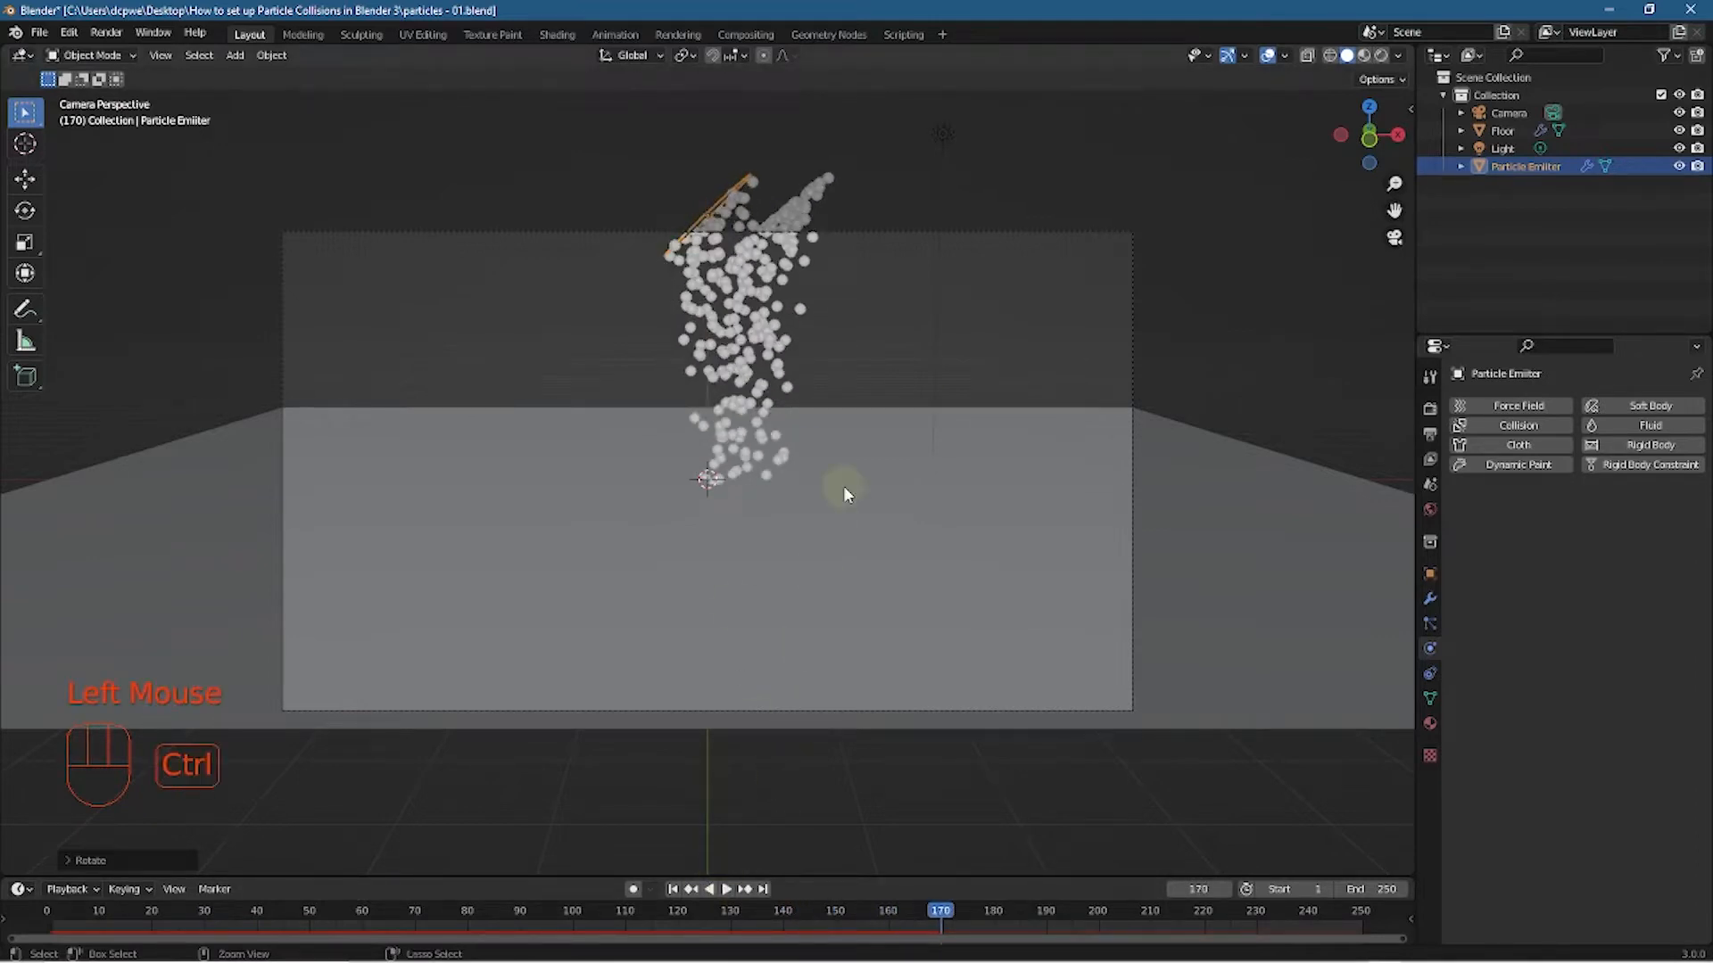
{"action": "key", "text": "ctrl+z"}
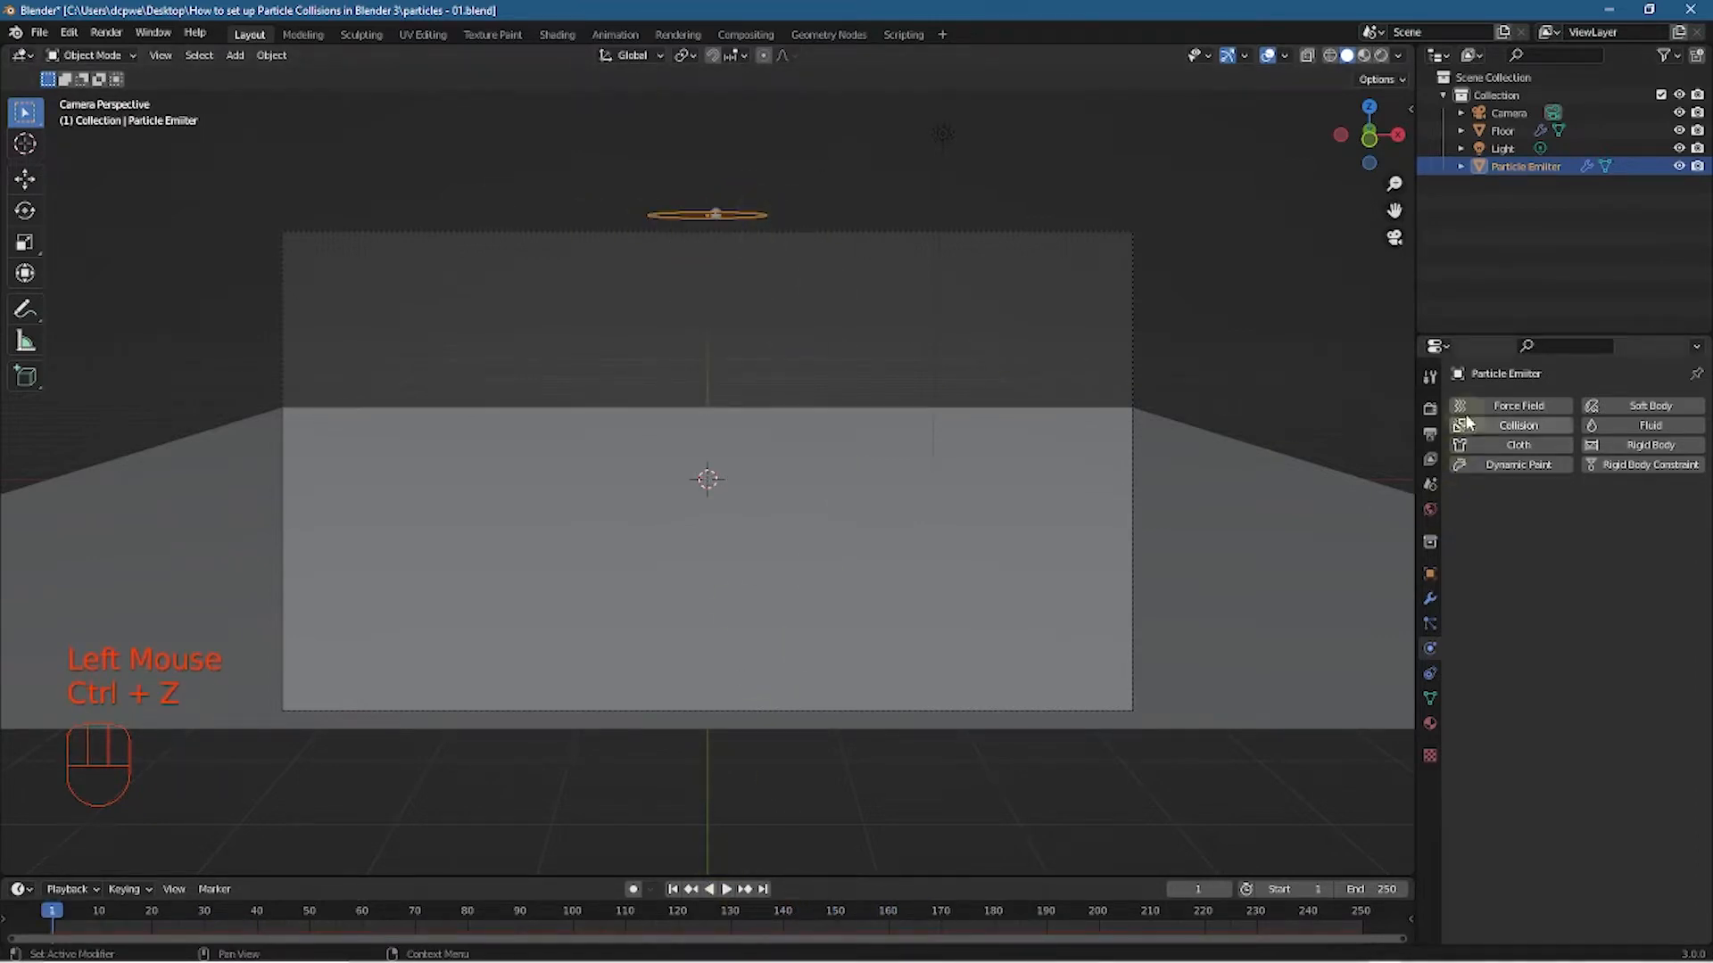
Add a UV sphere and move it outside the camera frame, beyond its upper-right corner
{"action": "left_click", "coordinate": [695, 217]}
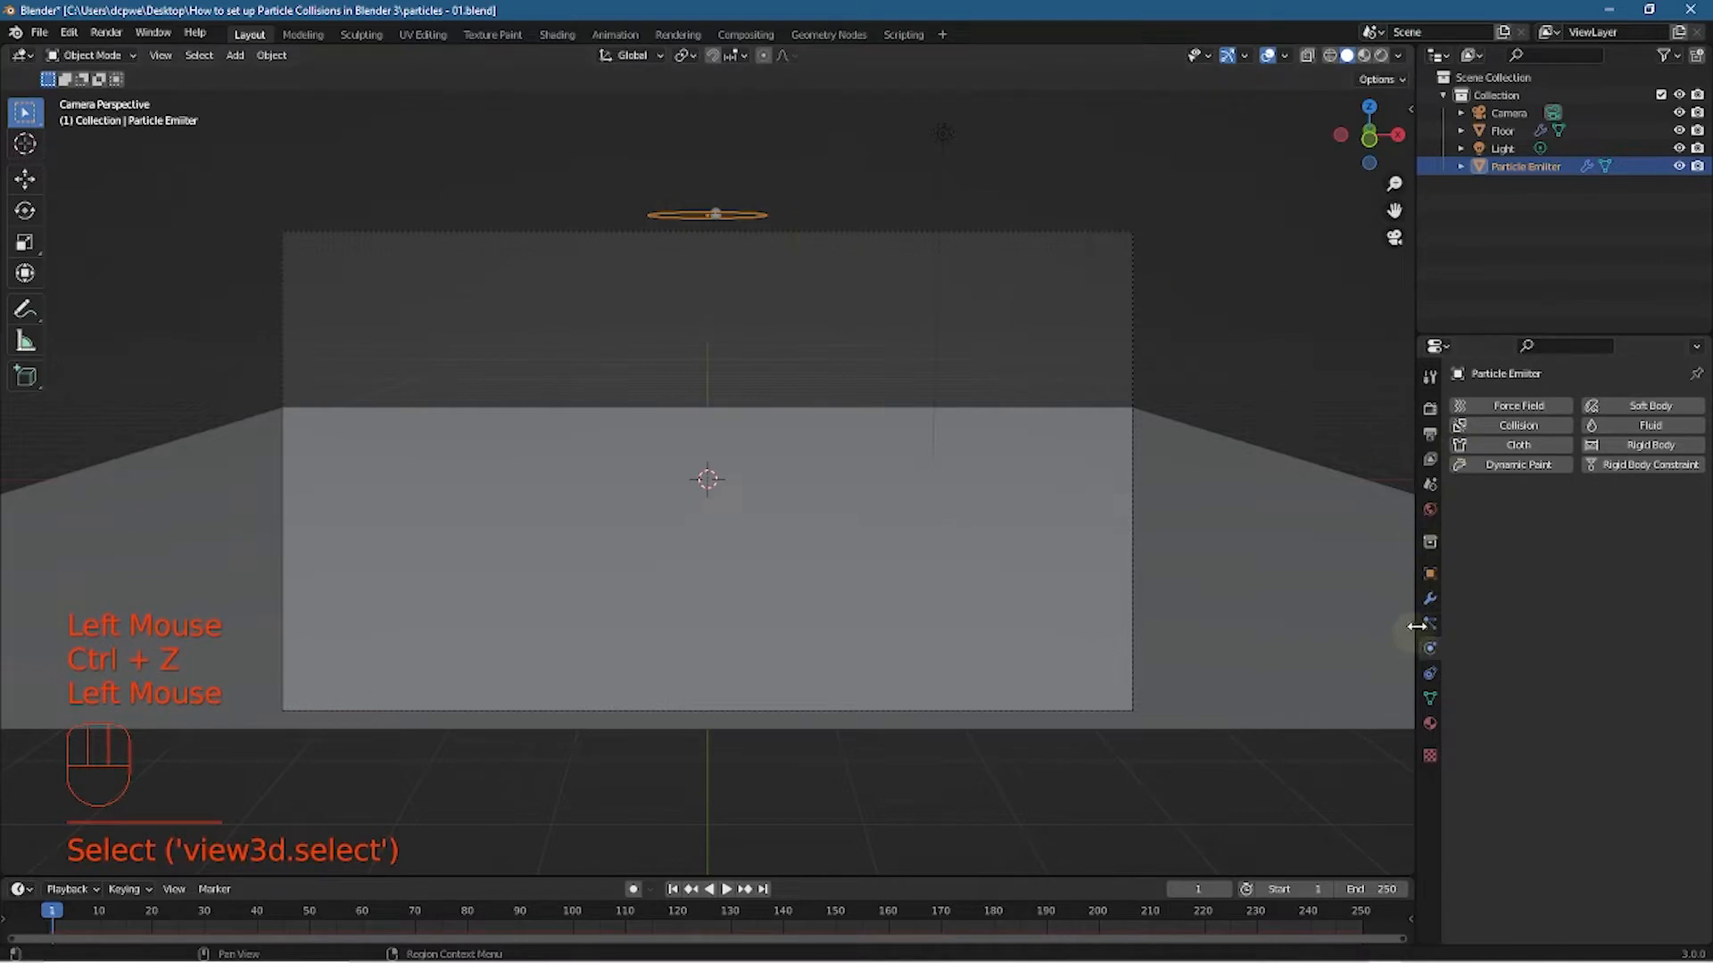
{"action": "left_click", "coordinate": [1250, 250]}
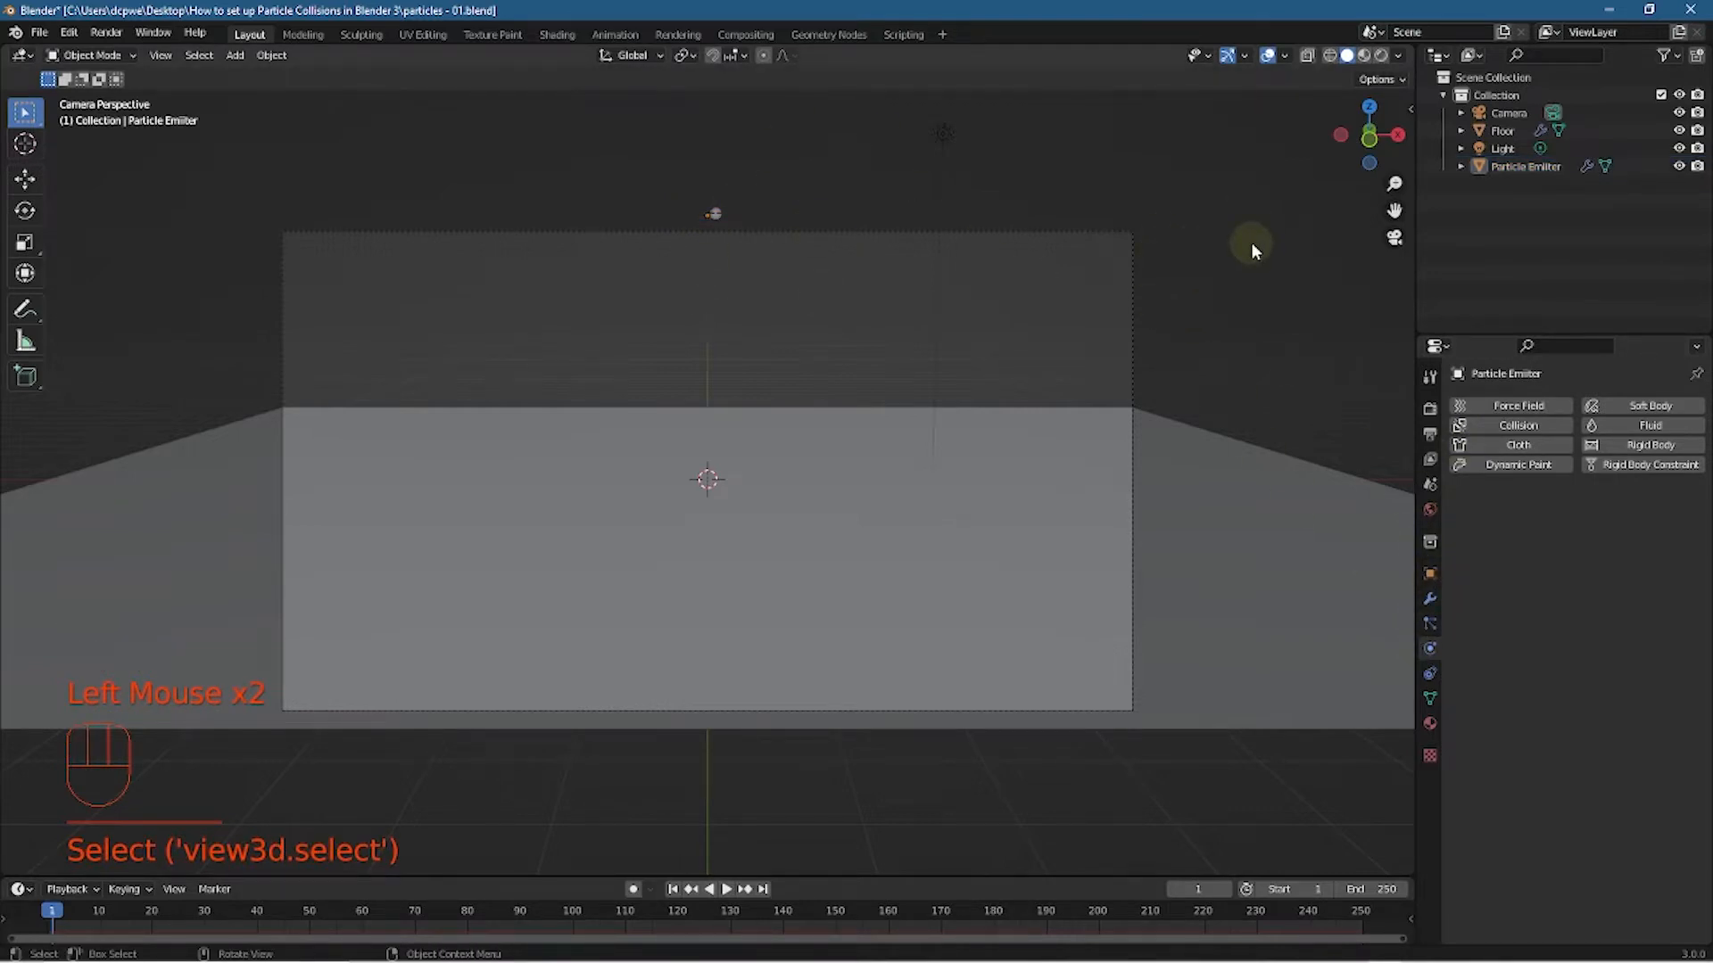
{"action": "scroll", "coordinate": [1251, 242], "scroll_direction": "down", "scroll_amount": 2}
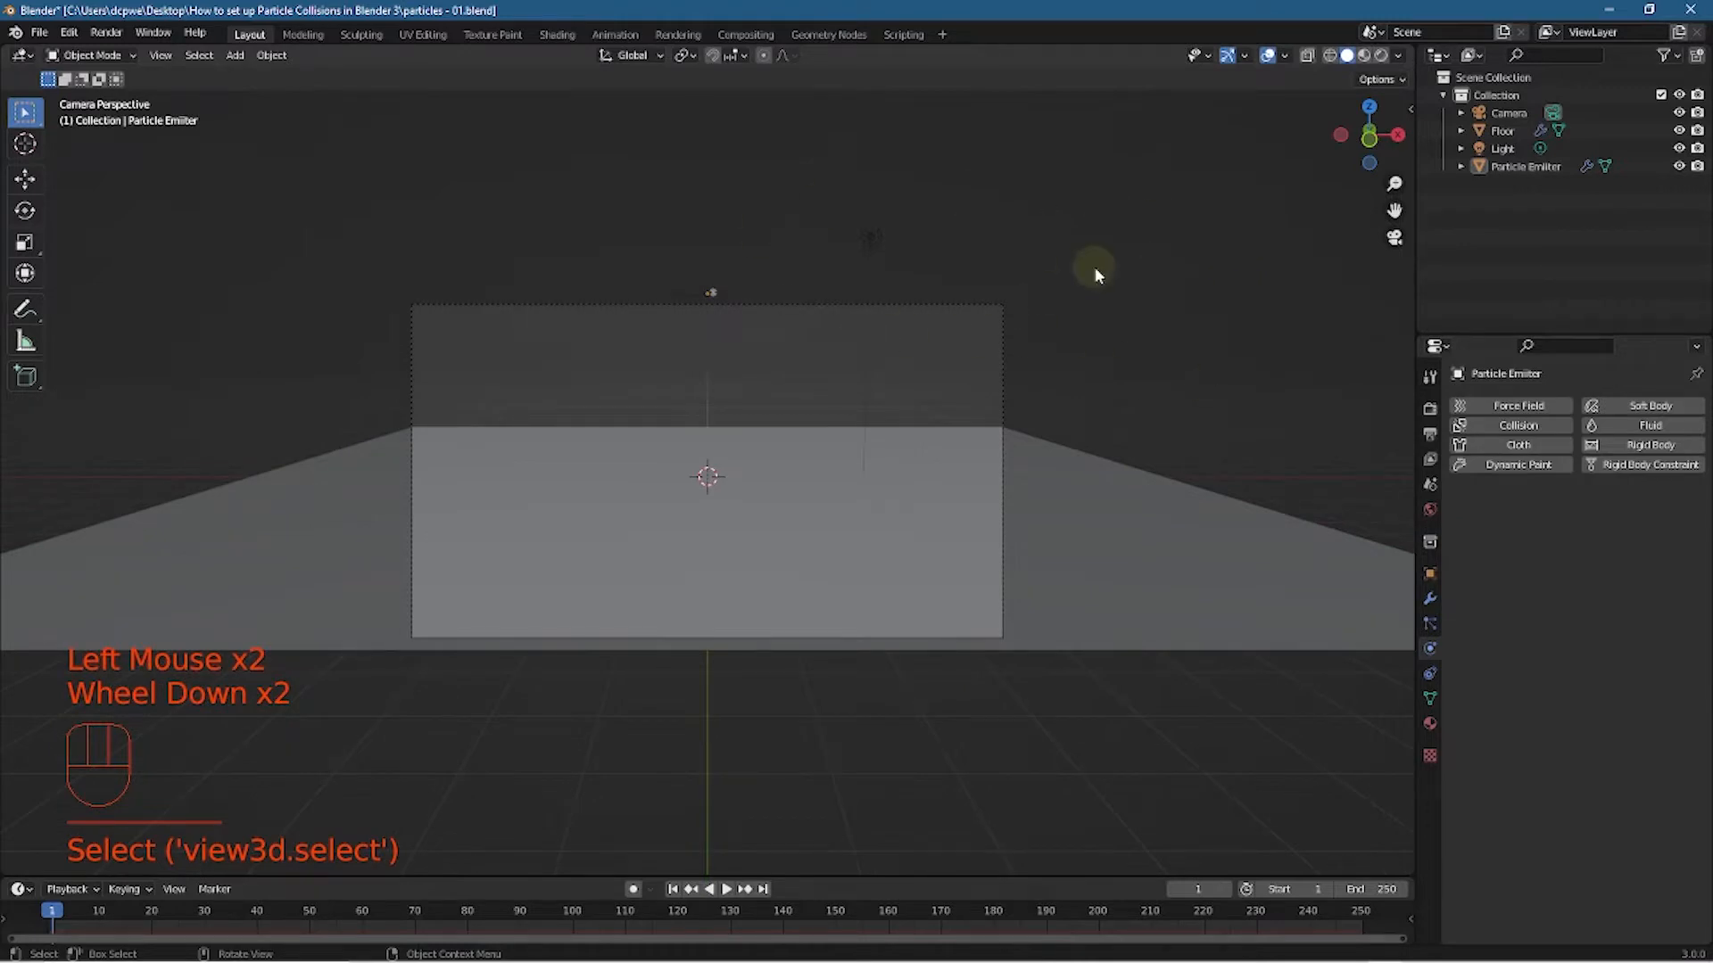
{"action": "scroll", "coordinate": [1094, 266], "scroll_direction": "up", "scroll_amount": 1}
{"action": "left_click", "coordinate": [1164, 247]}
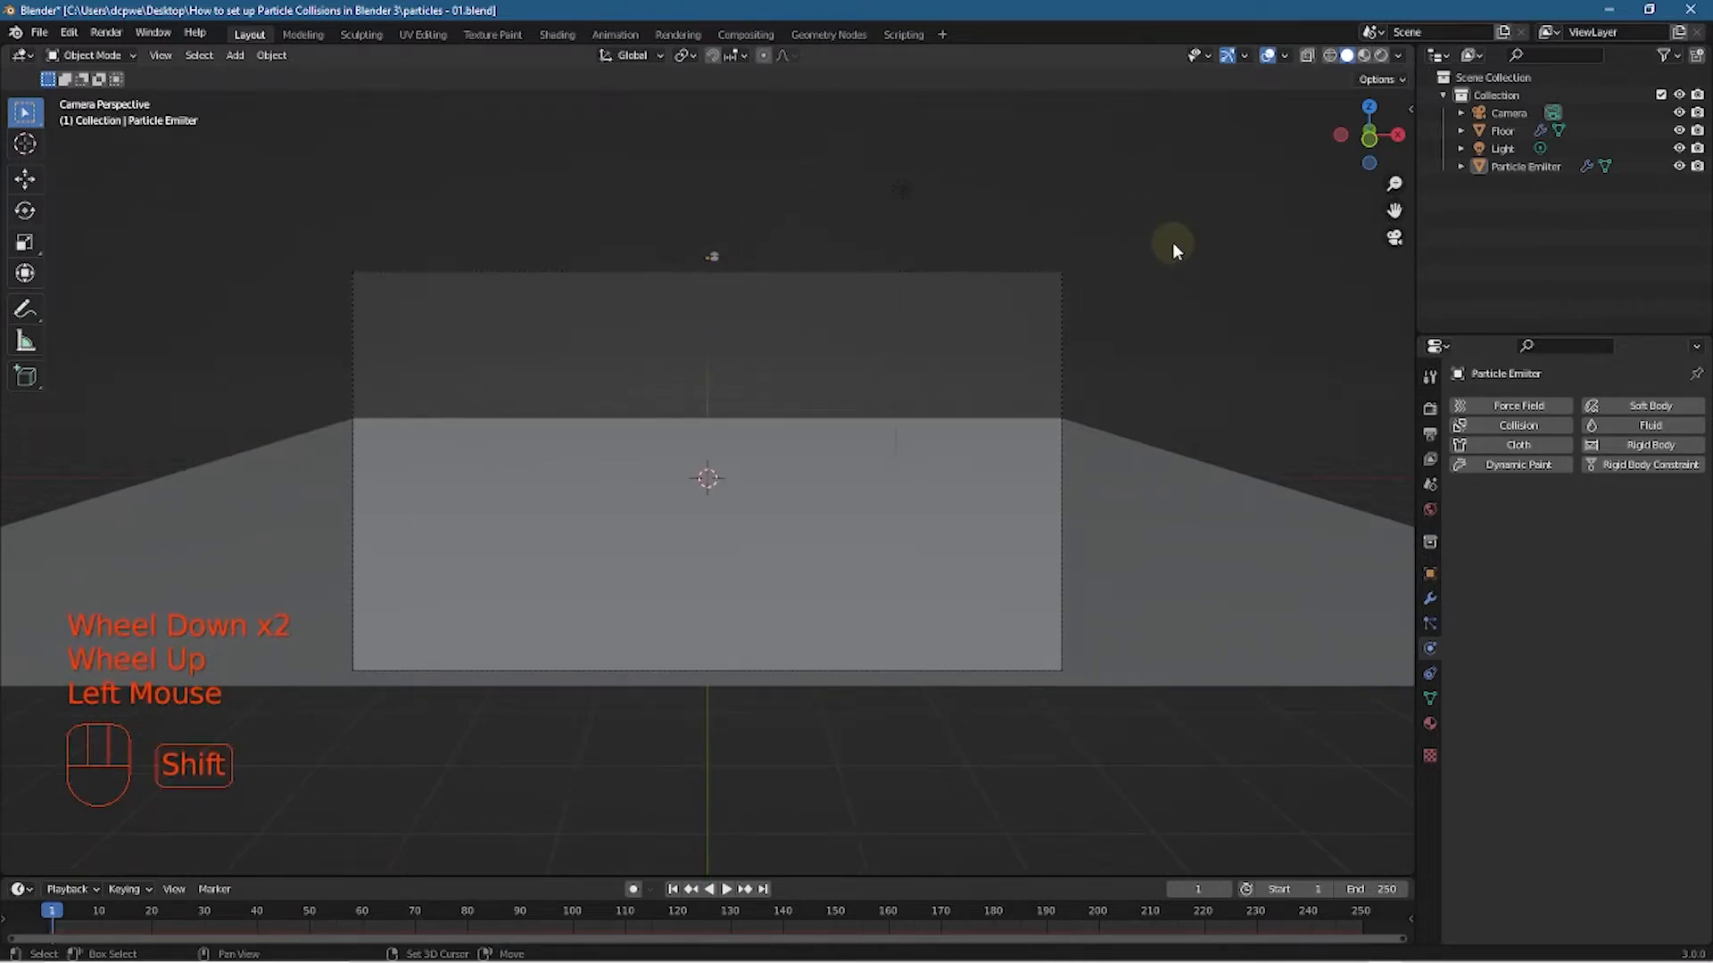
{"action": "key", "text": "shift+a"}
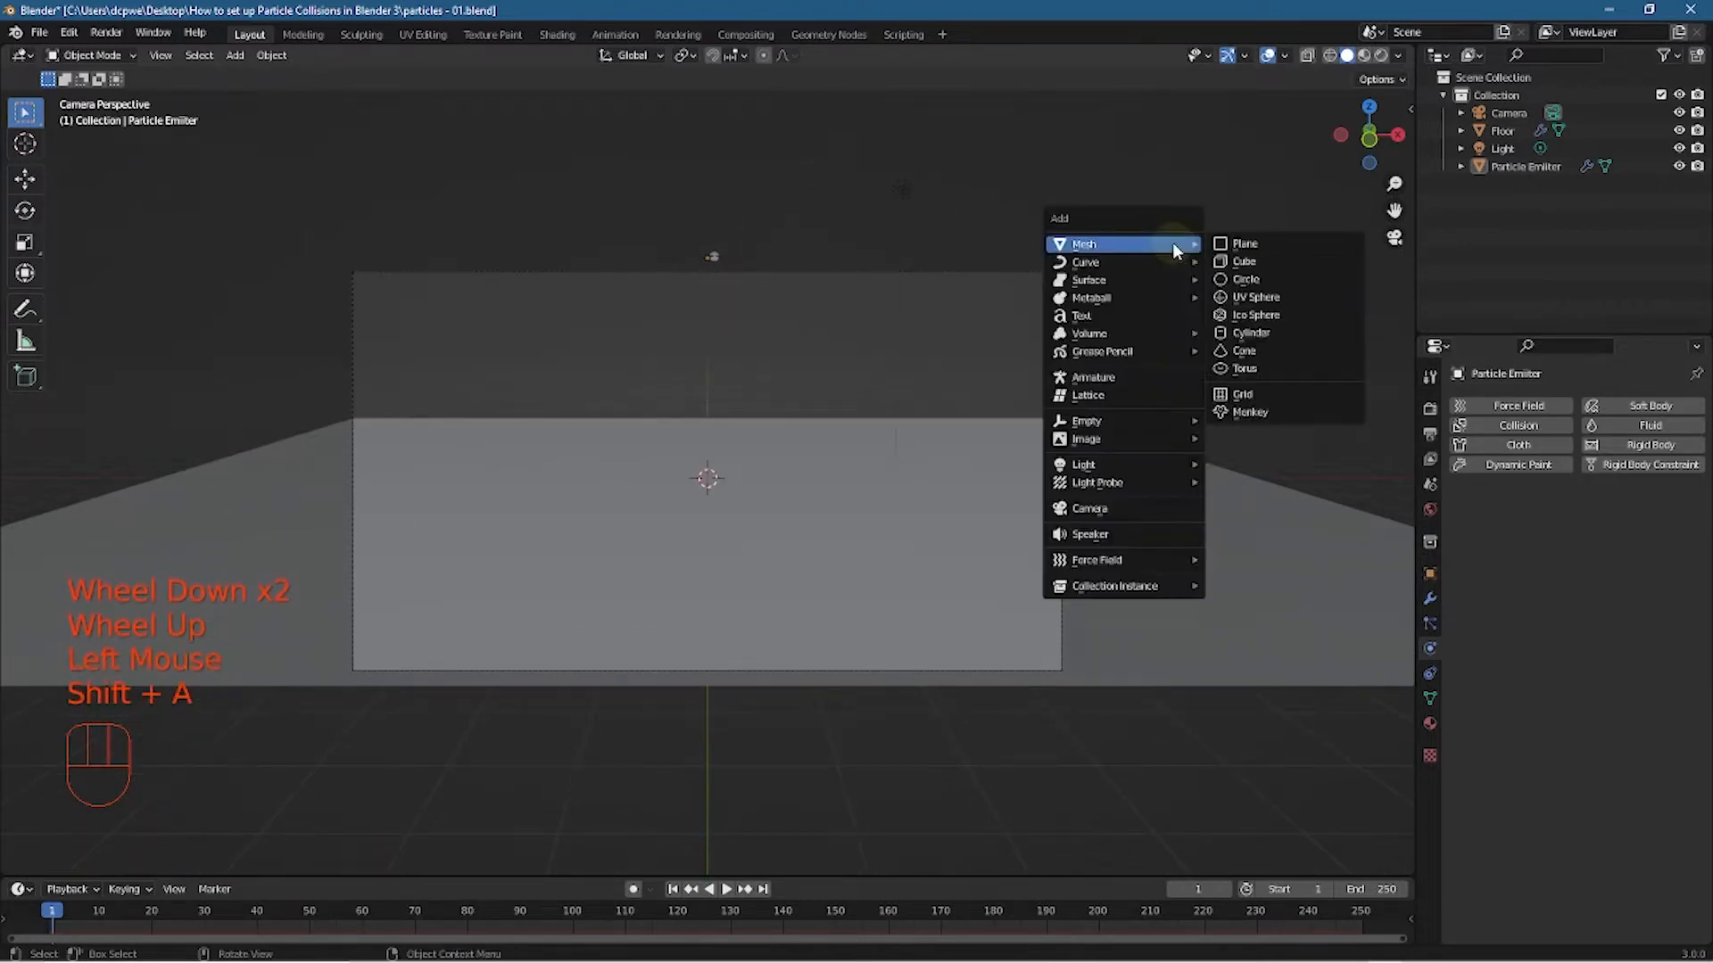
{"action": "left_click", "coordinate": [1279, 297]}
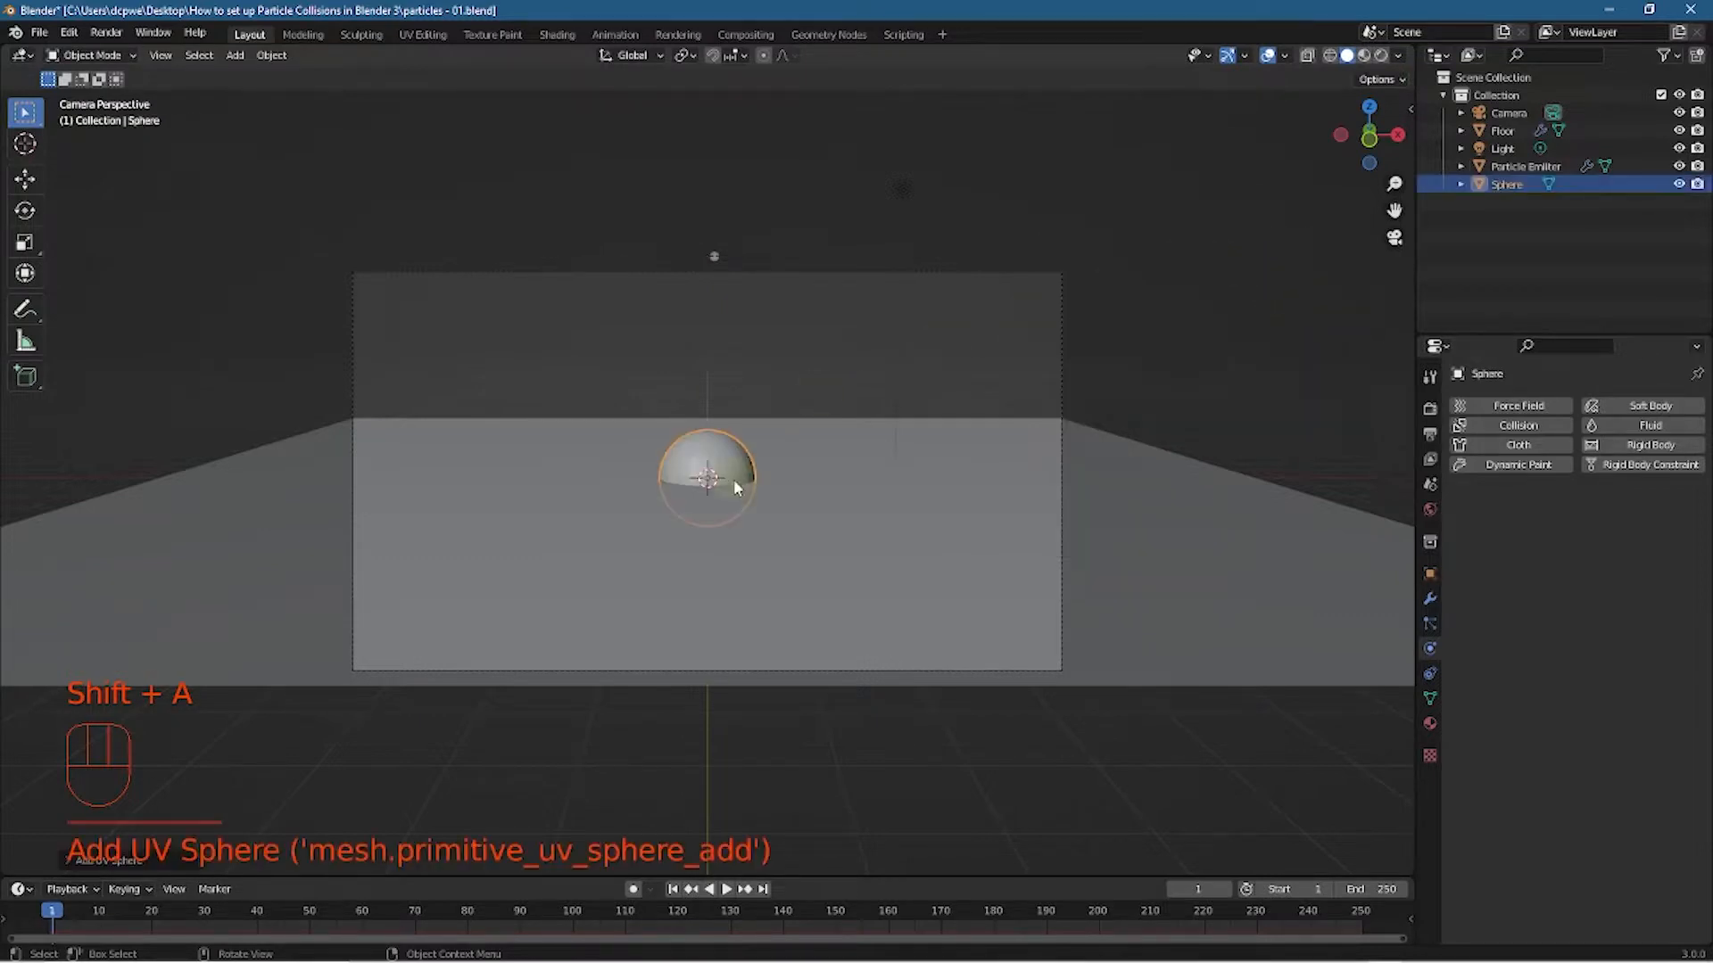
{"action": "key", "text": "g"}
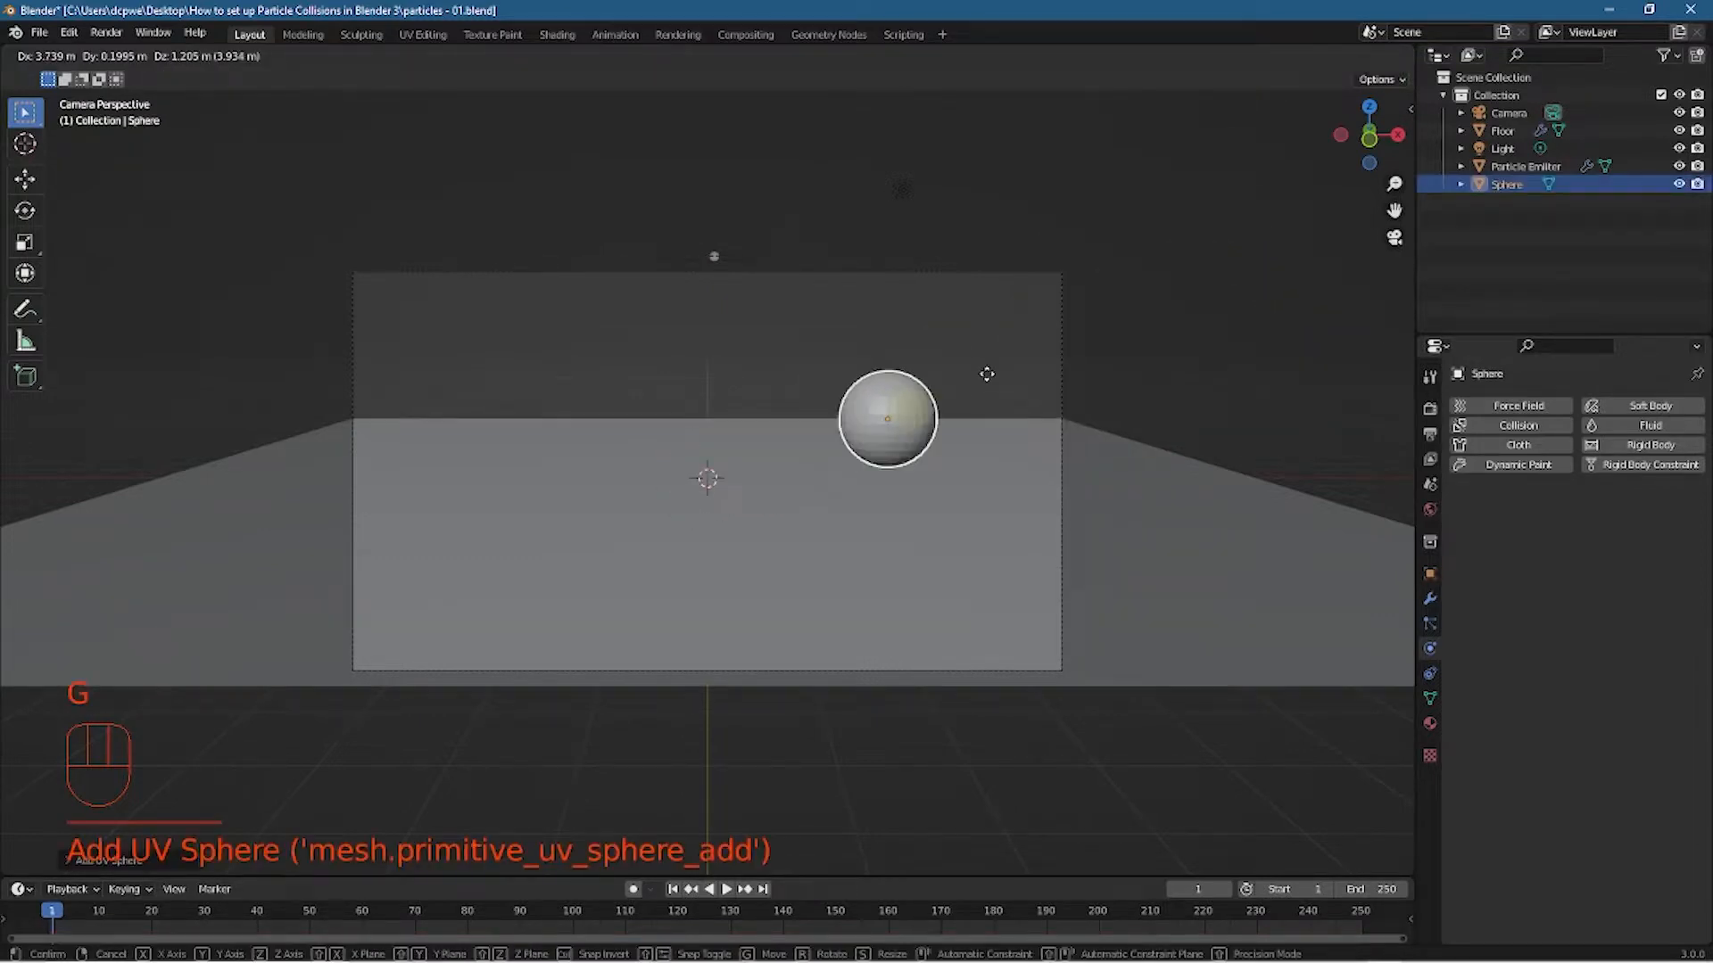
{"action": "left_click", "coordinate": [1215, 185]}
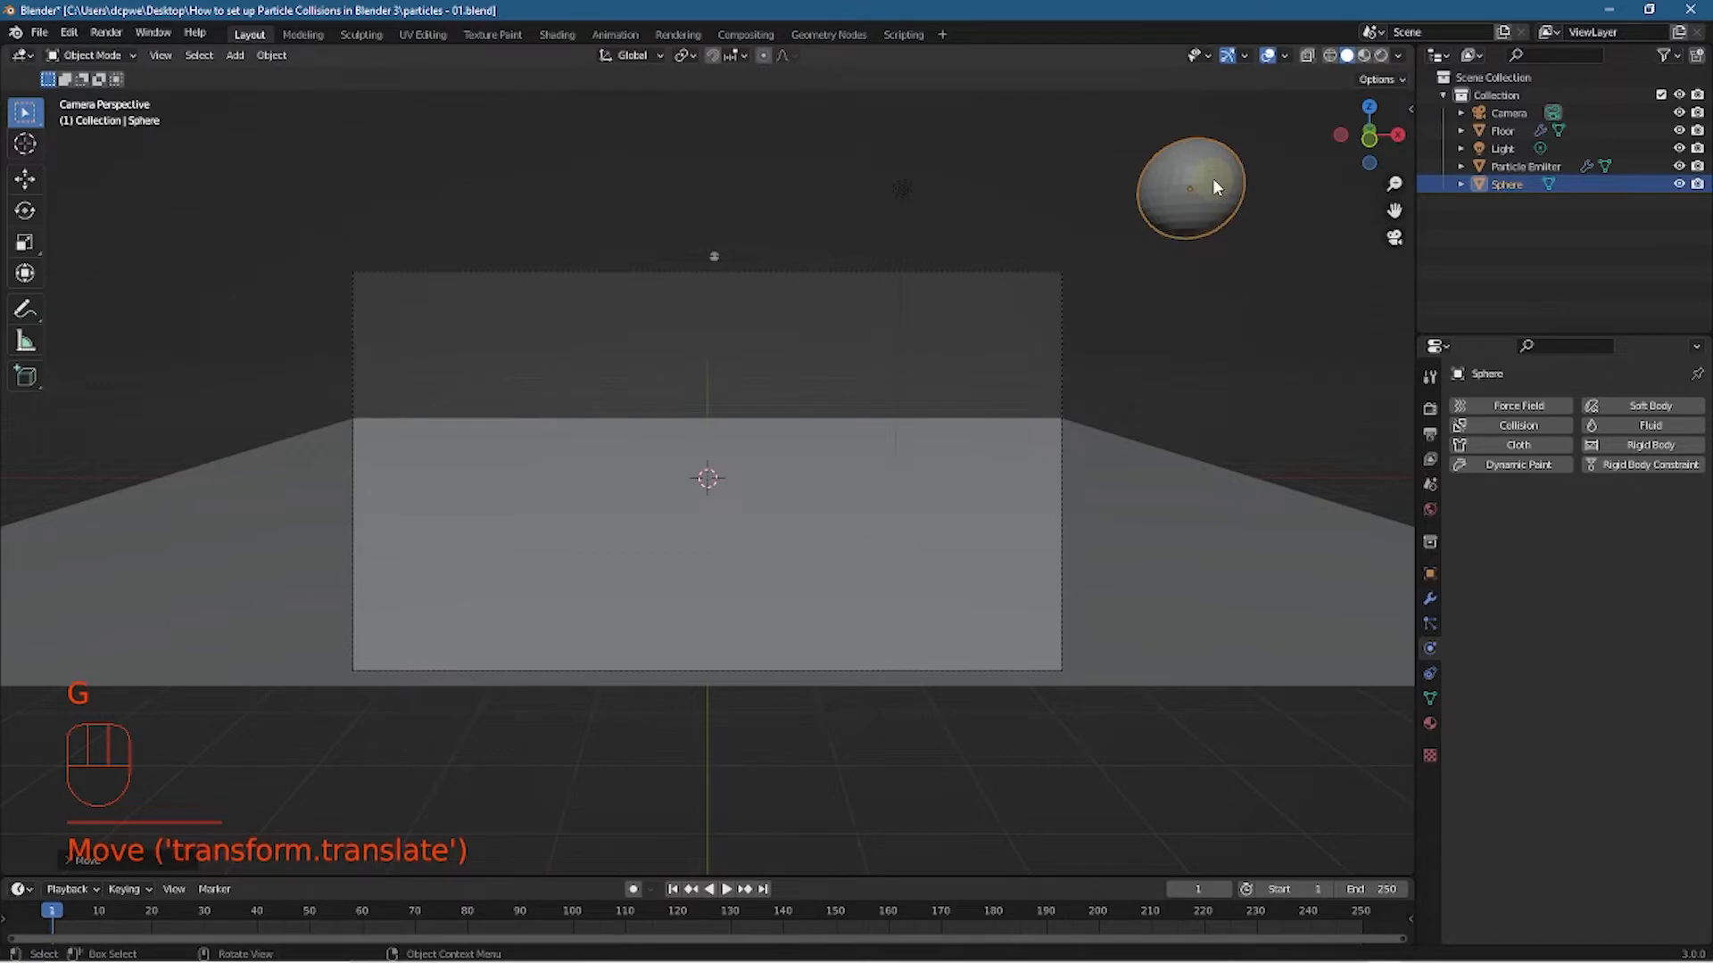
{"action": "left_click", "coordinate": [1211, 197]}
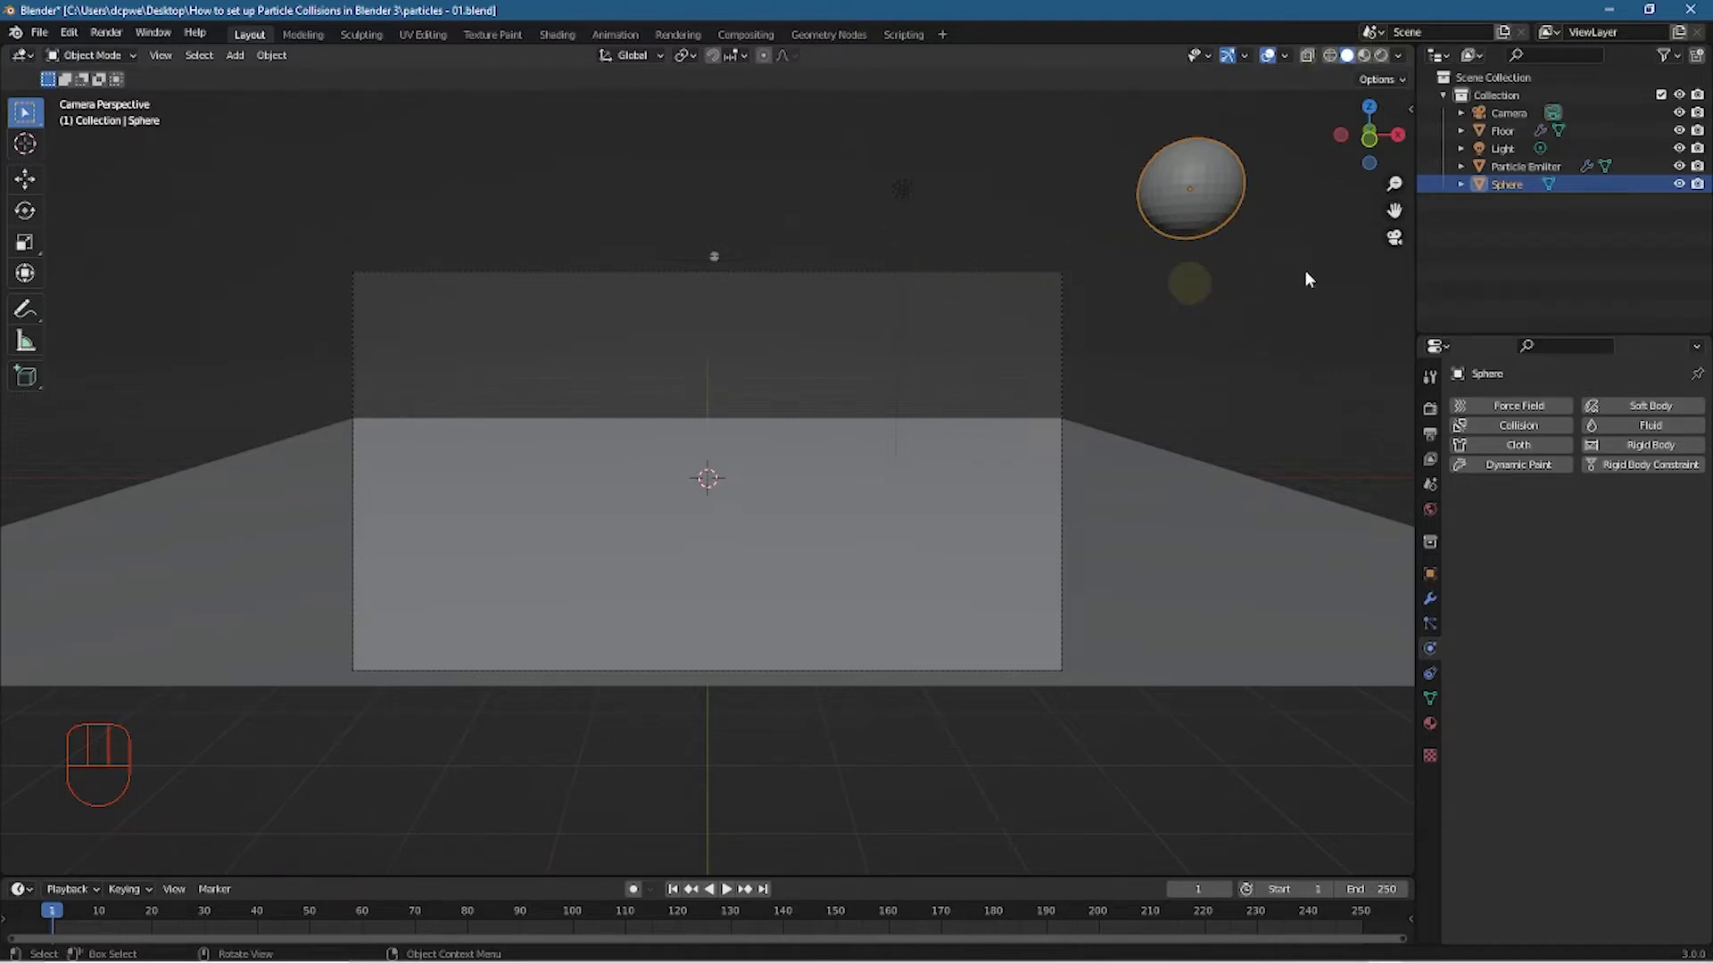
Switch the viewport to Material Preview shading and save the file
{"action": "left_click", "coordinate": [1363, 56]}
{"action": "left_click", "coordinate": [39, 32]}
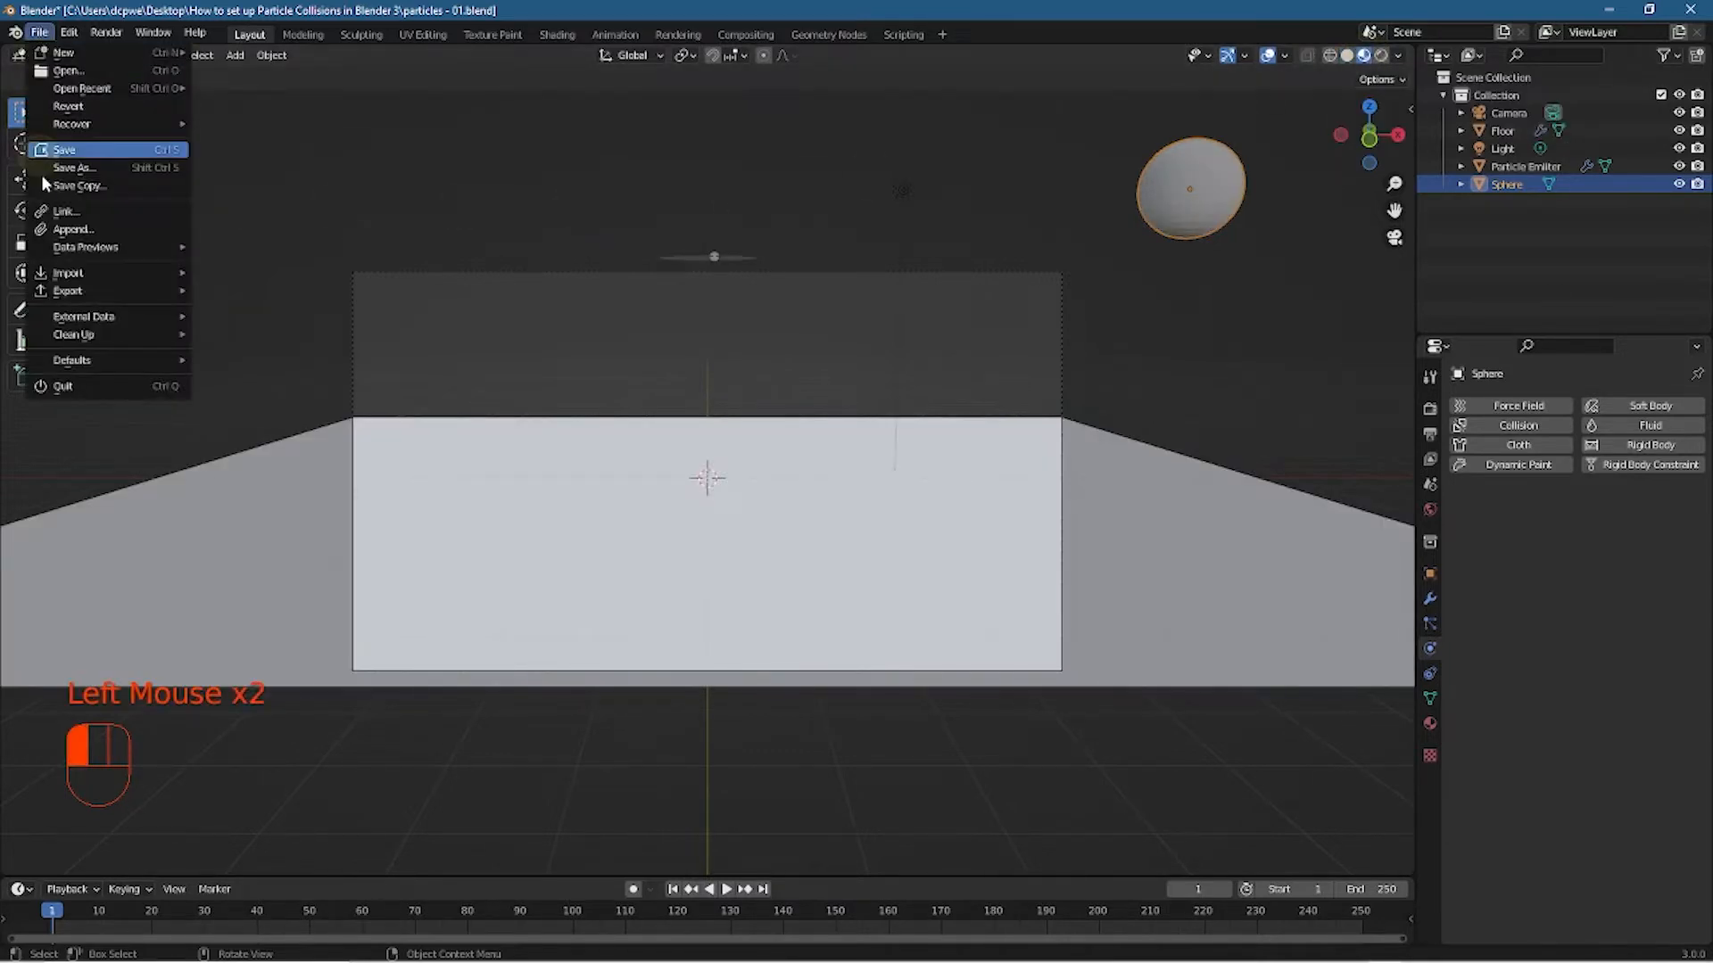
{"action": "left_click", "coordinate": [53, 150]}
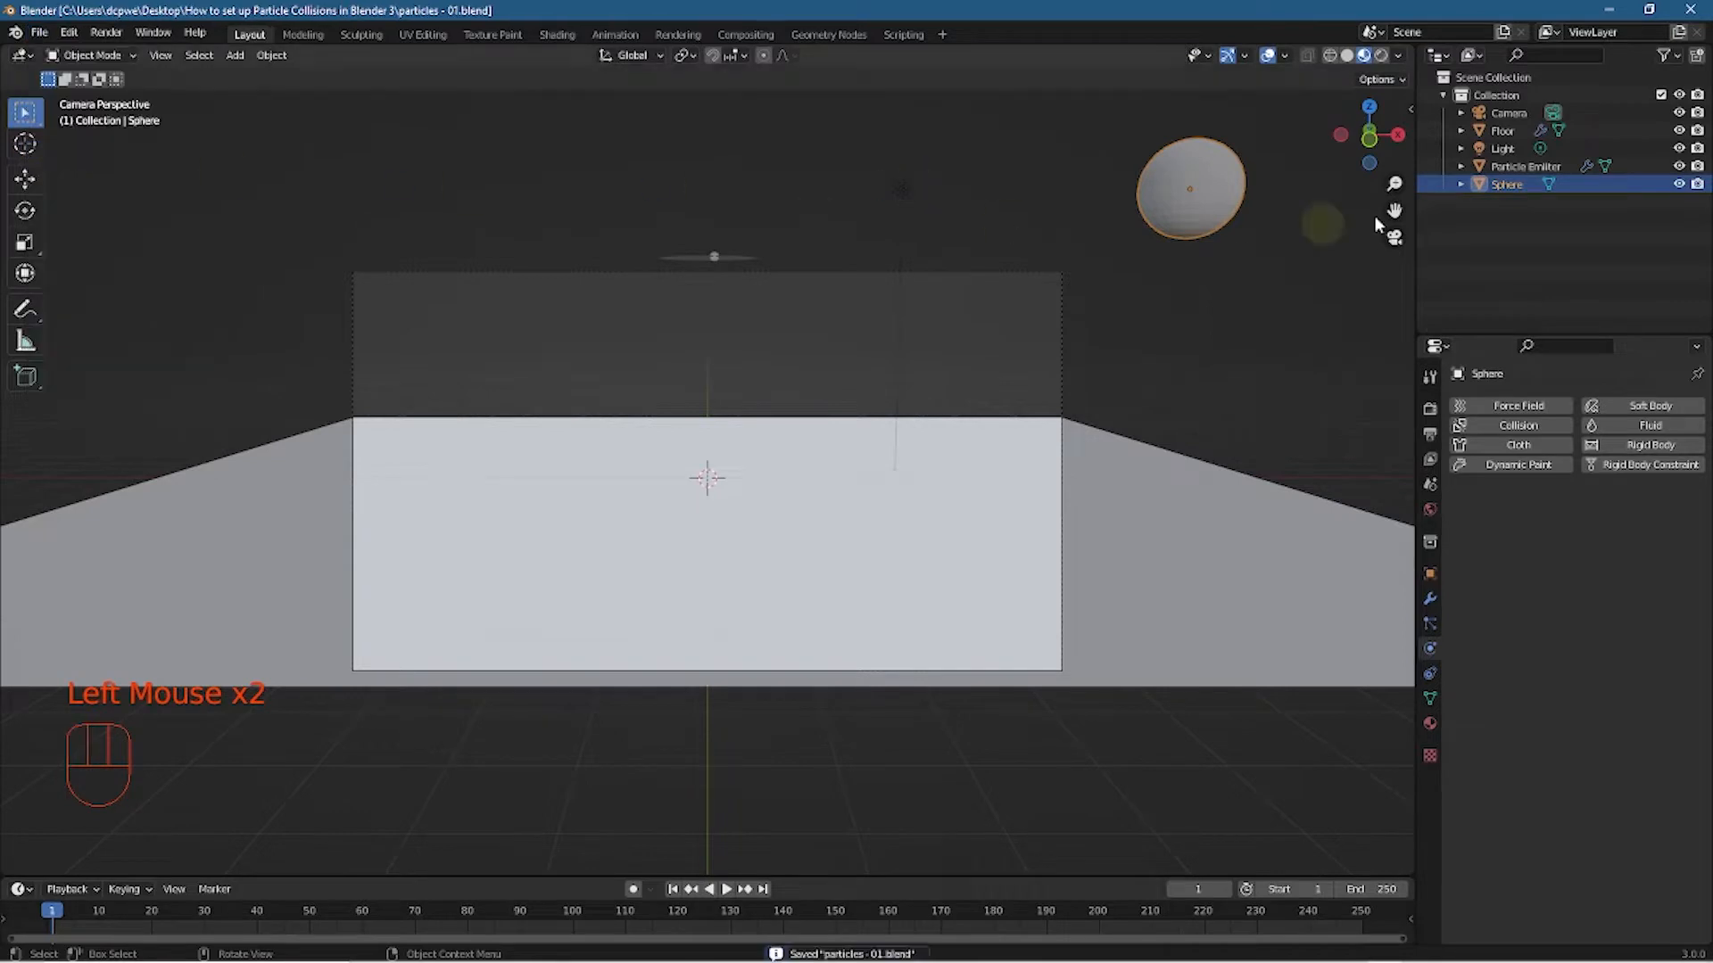
Rename the sphere as Particle 1
{"action": "left_click", "coordinate": [1212, 171]}
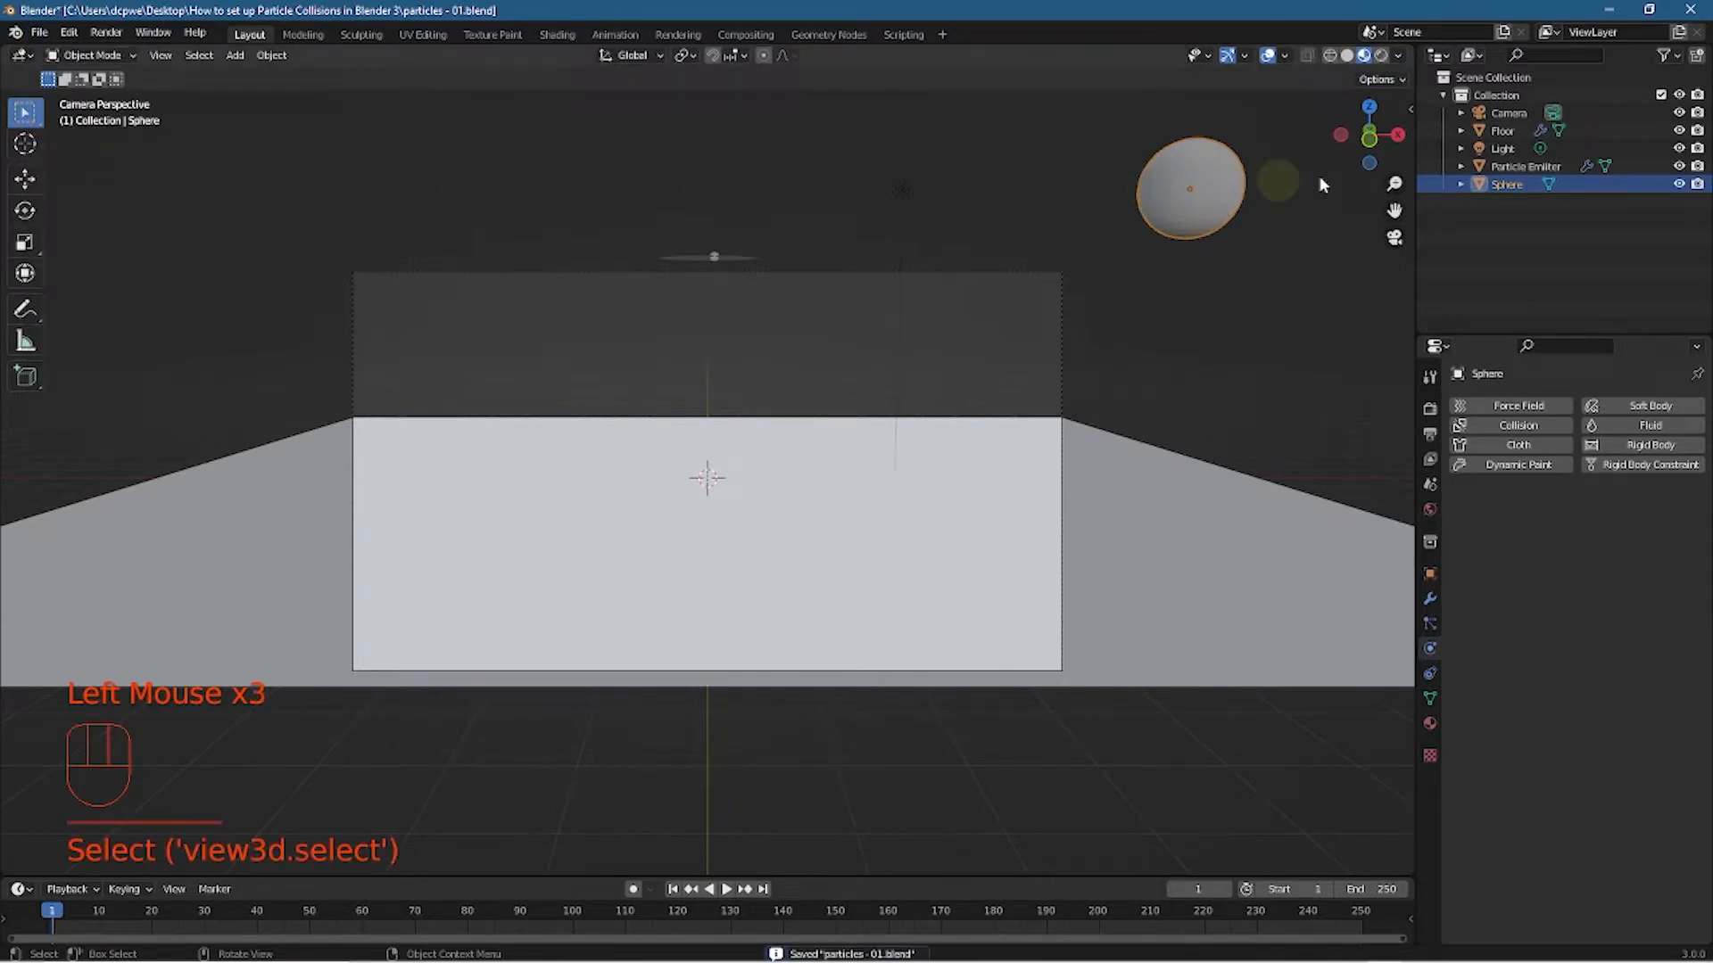
{"action": "double_click", "coordinate": [1516, 185]}
{"action": "type", "text": "Farticle"}
{"action": "key", "text": "Return"}
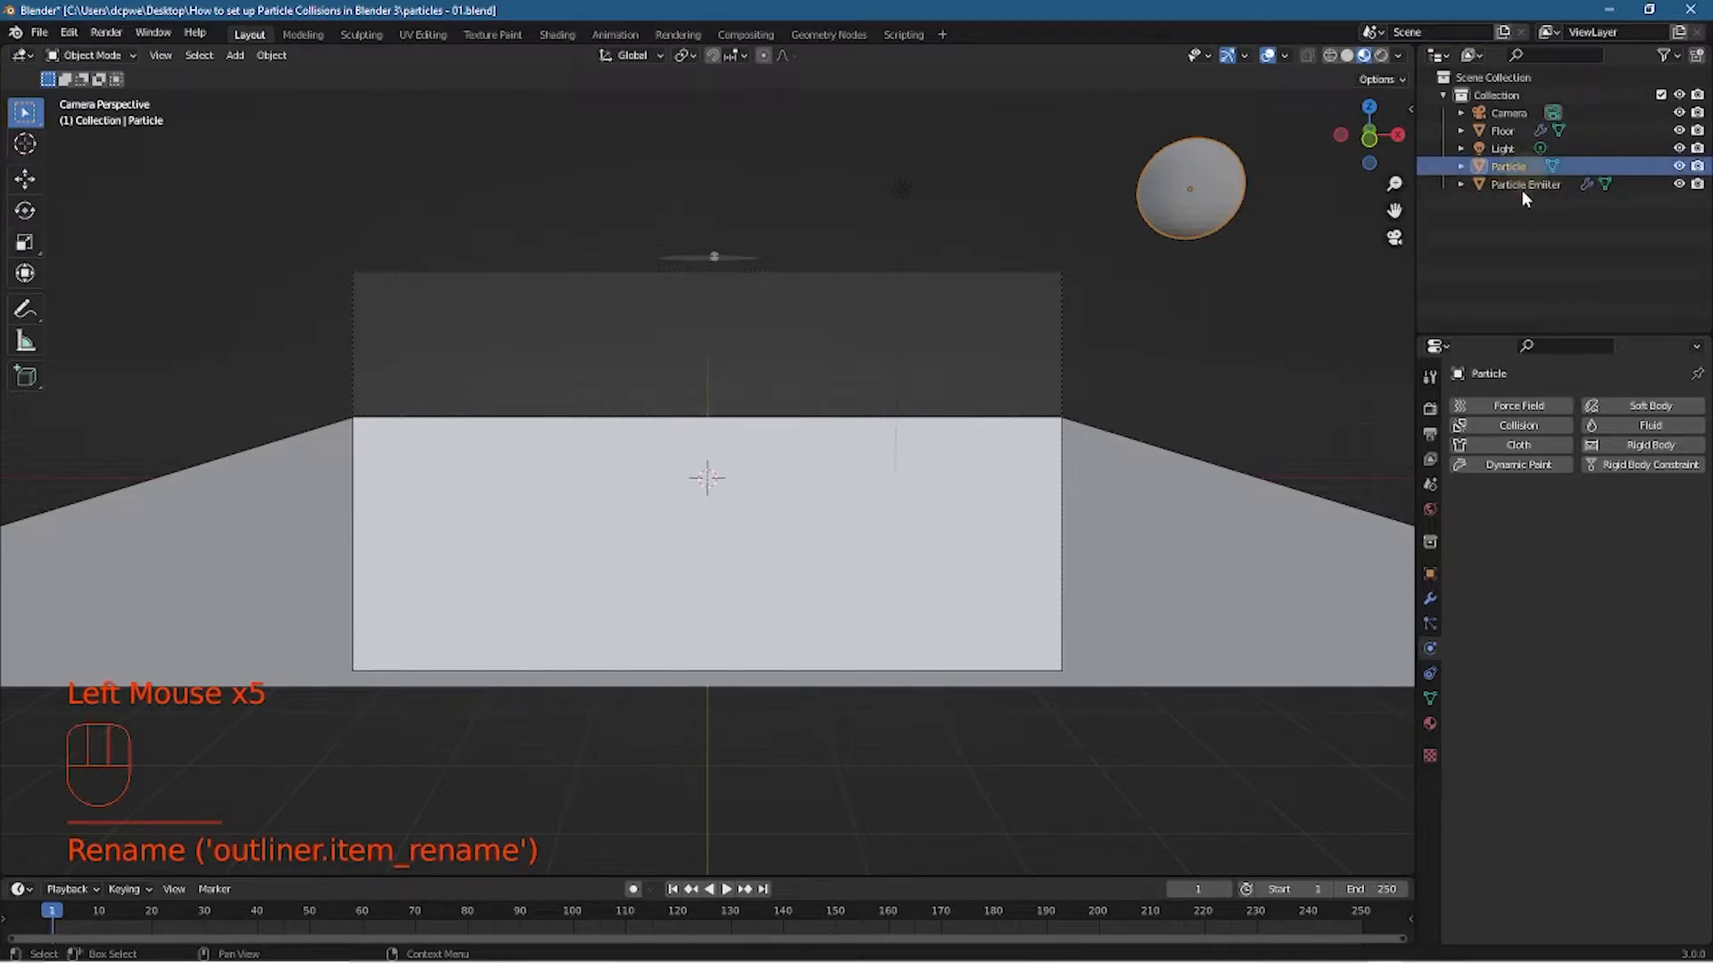
{"action": "double_click", "coordinate": [1526, 167]}
{"action": "type", "text": "1"}
{"action": "left_click", "coordinate": [1516, 171]}
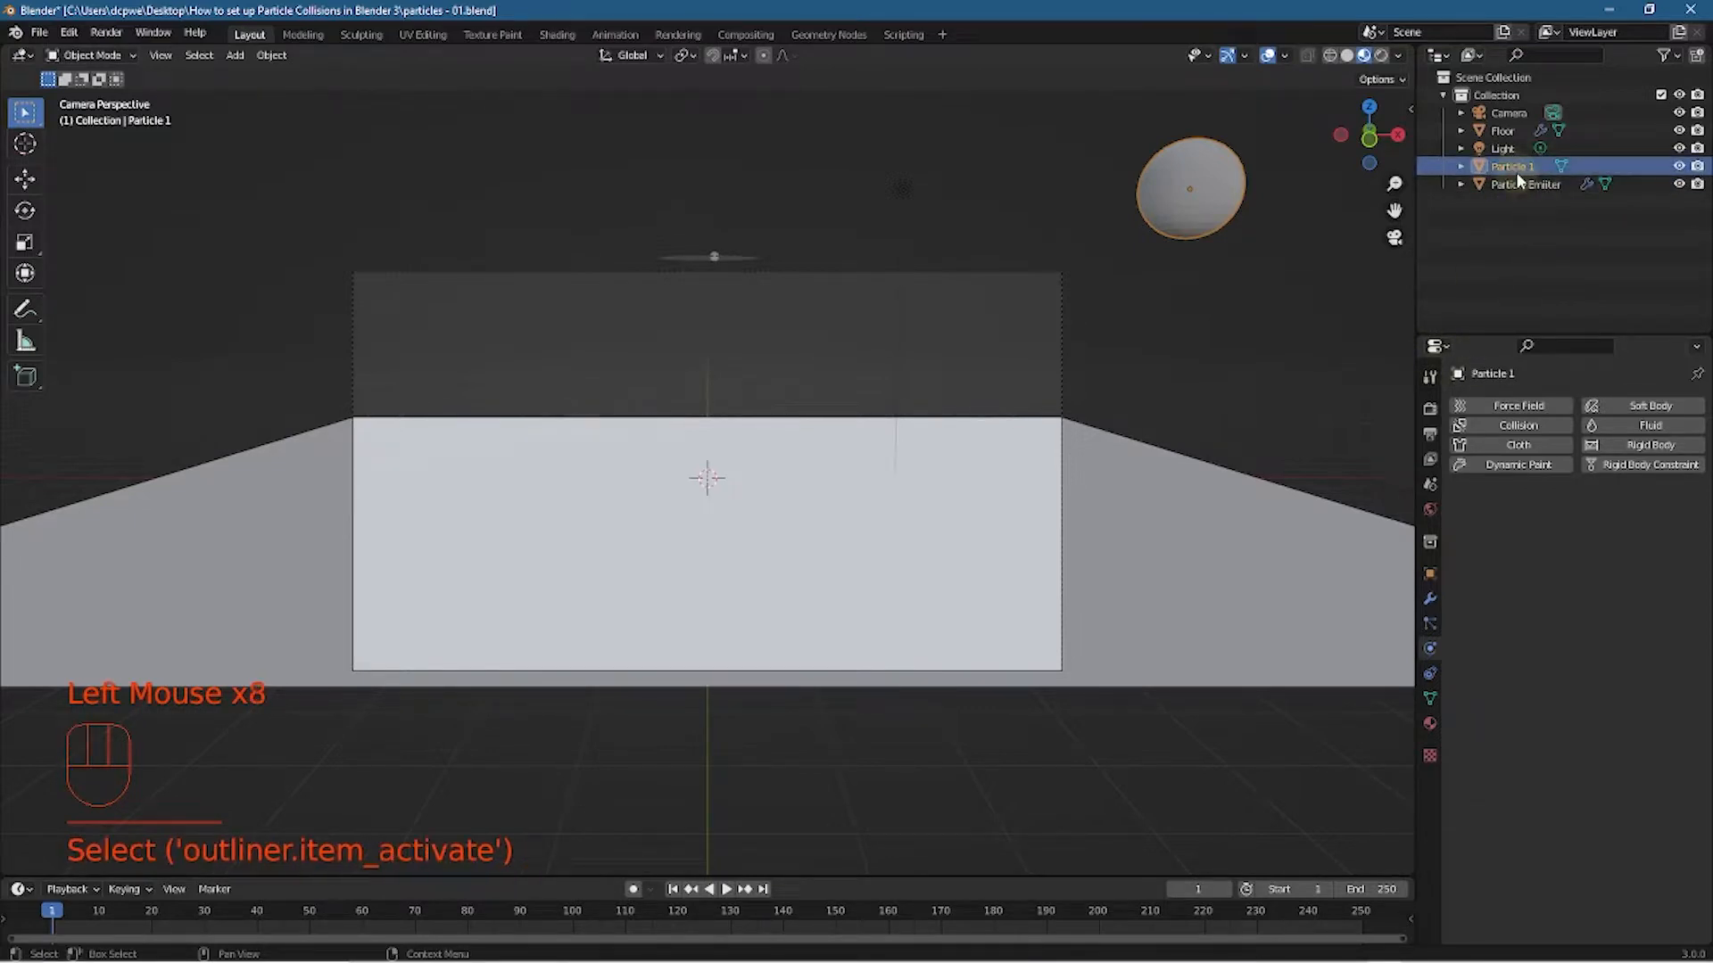
Give Particle 1 a new material with an Emission surface and a strength of 5
{"action": "left_click", "coordinate": [1430, 727]}
{"action": "left_click", "coordinate": [1582, 481]}
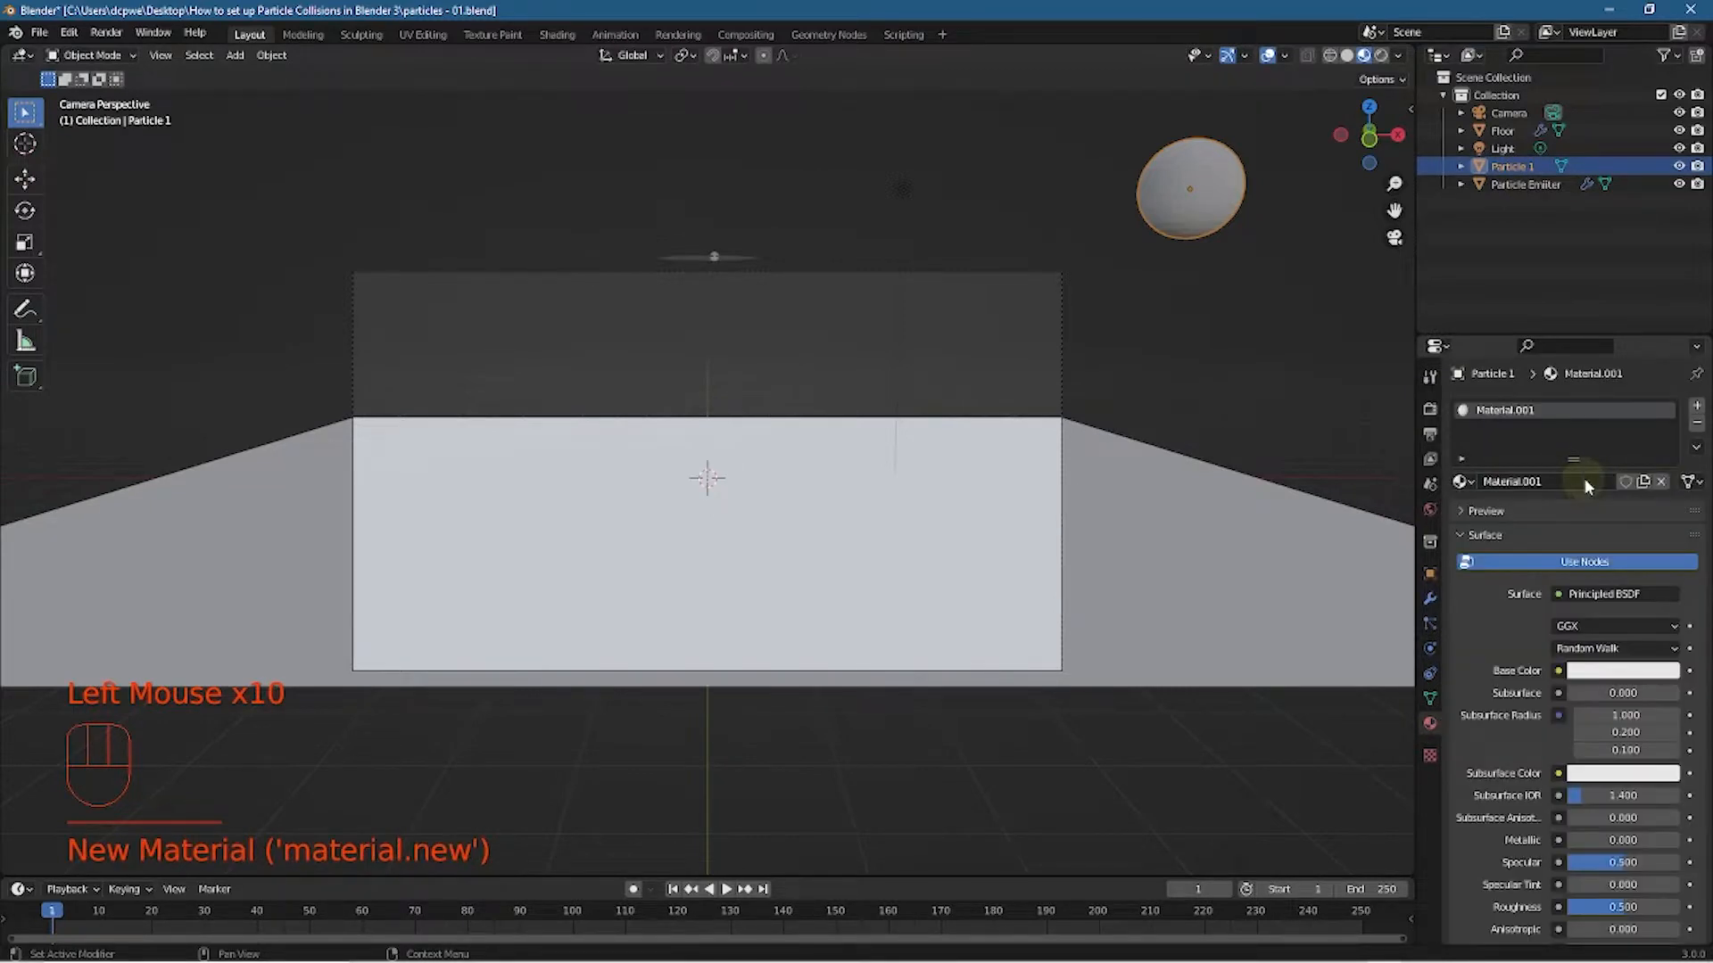
{"action": "left_click", "coordinate": [1618, 596]}
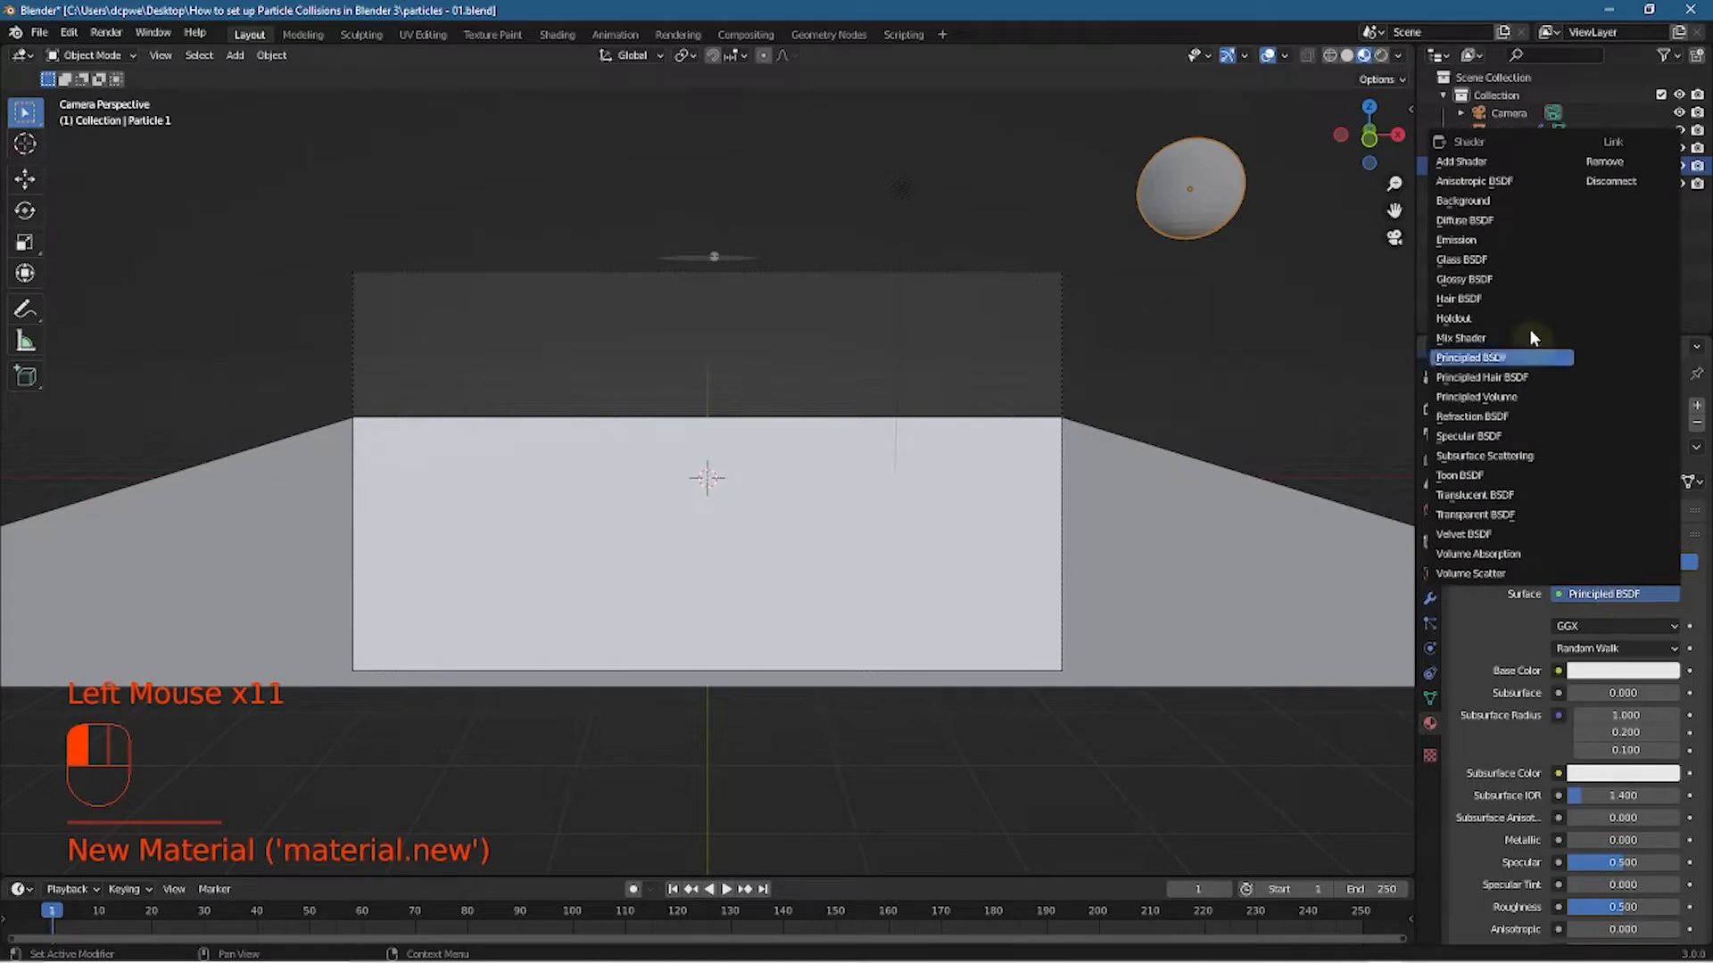
{"action": "left_click", "coordinate": [1472, 240]}
{"action": "left_click", "coordinate": [1670, 651]}
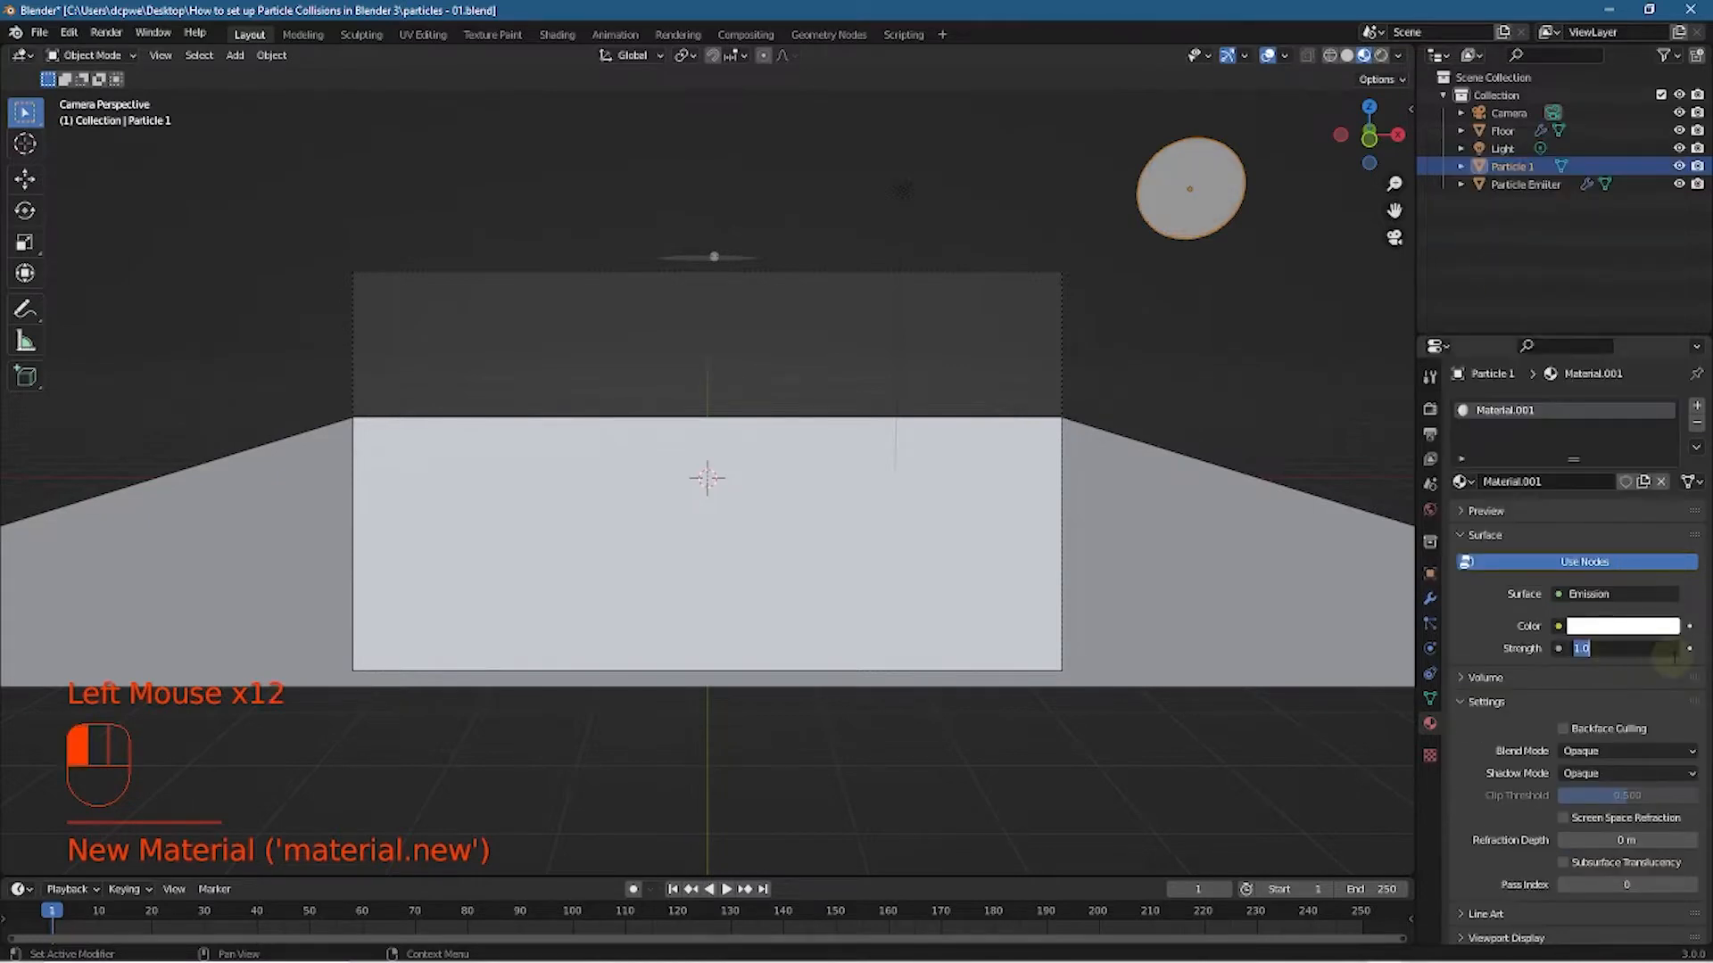
{"action": "type", "text": "5"}
{"action": "key", "text": "Return"}
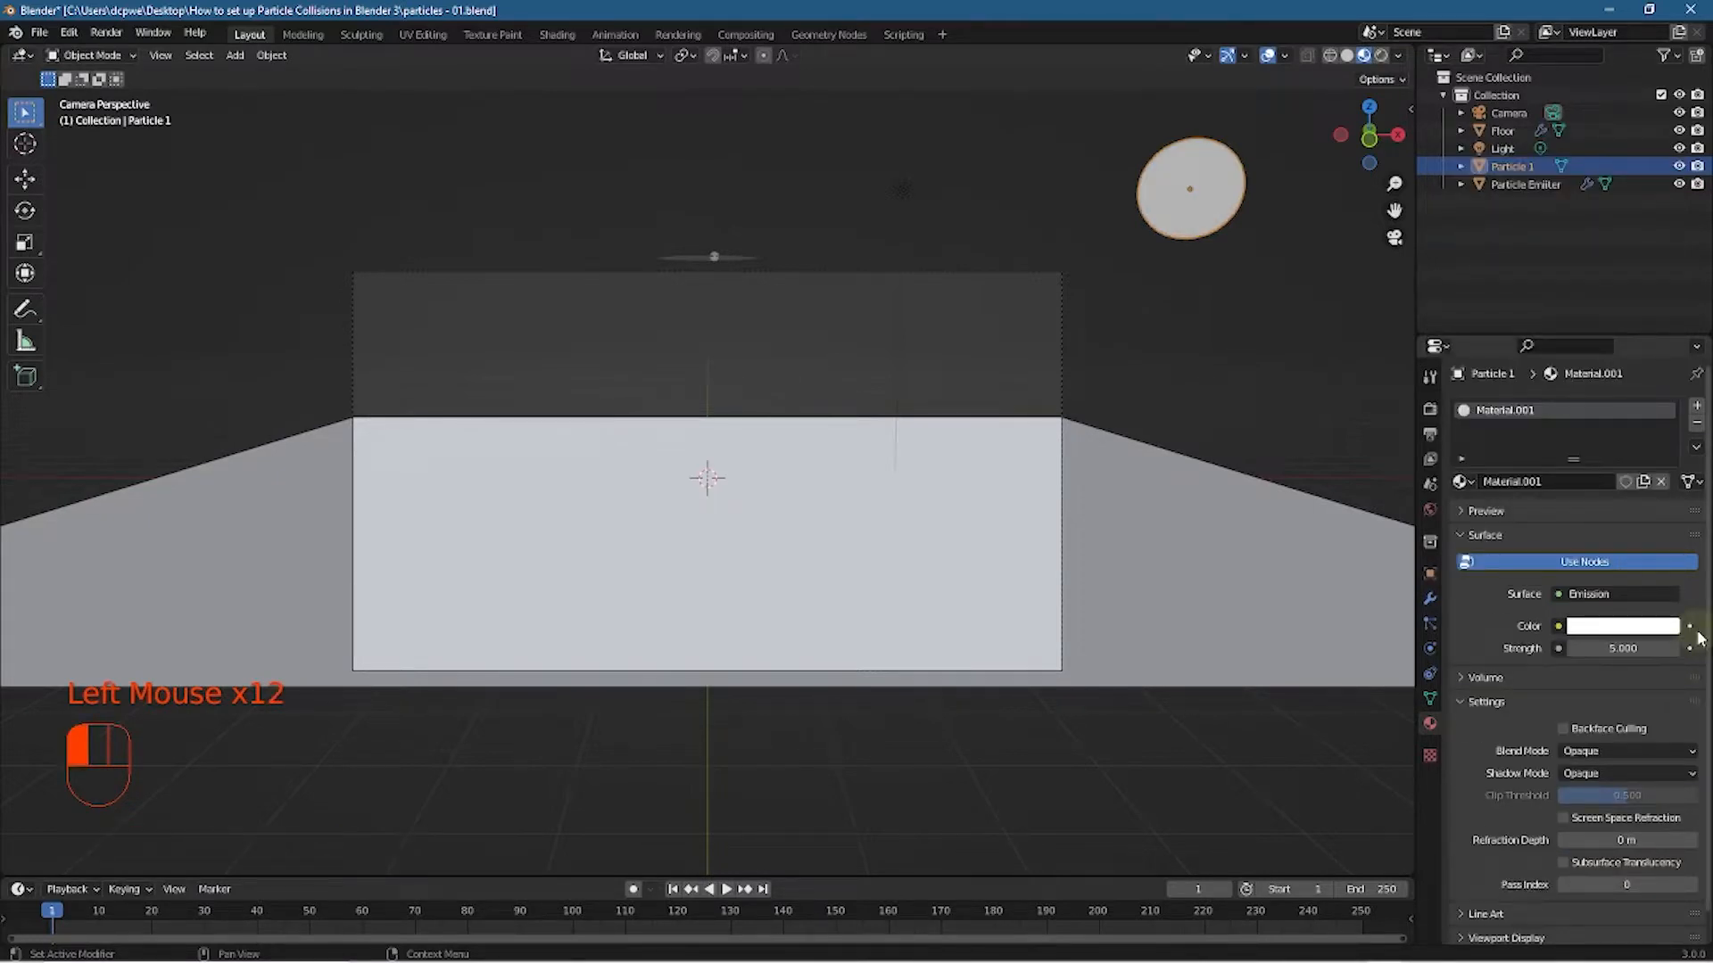
Enable Bloom, Ambient Occlusion and Screen Space Reflections in the Eevee render settings
{"action": "left_click", "coordinate": [1212, 168]}
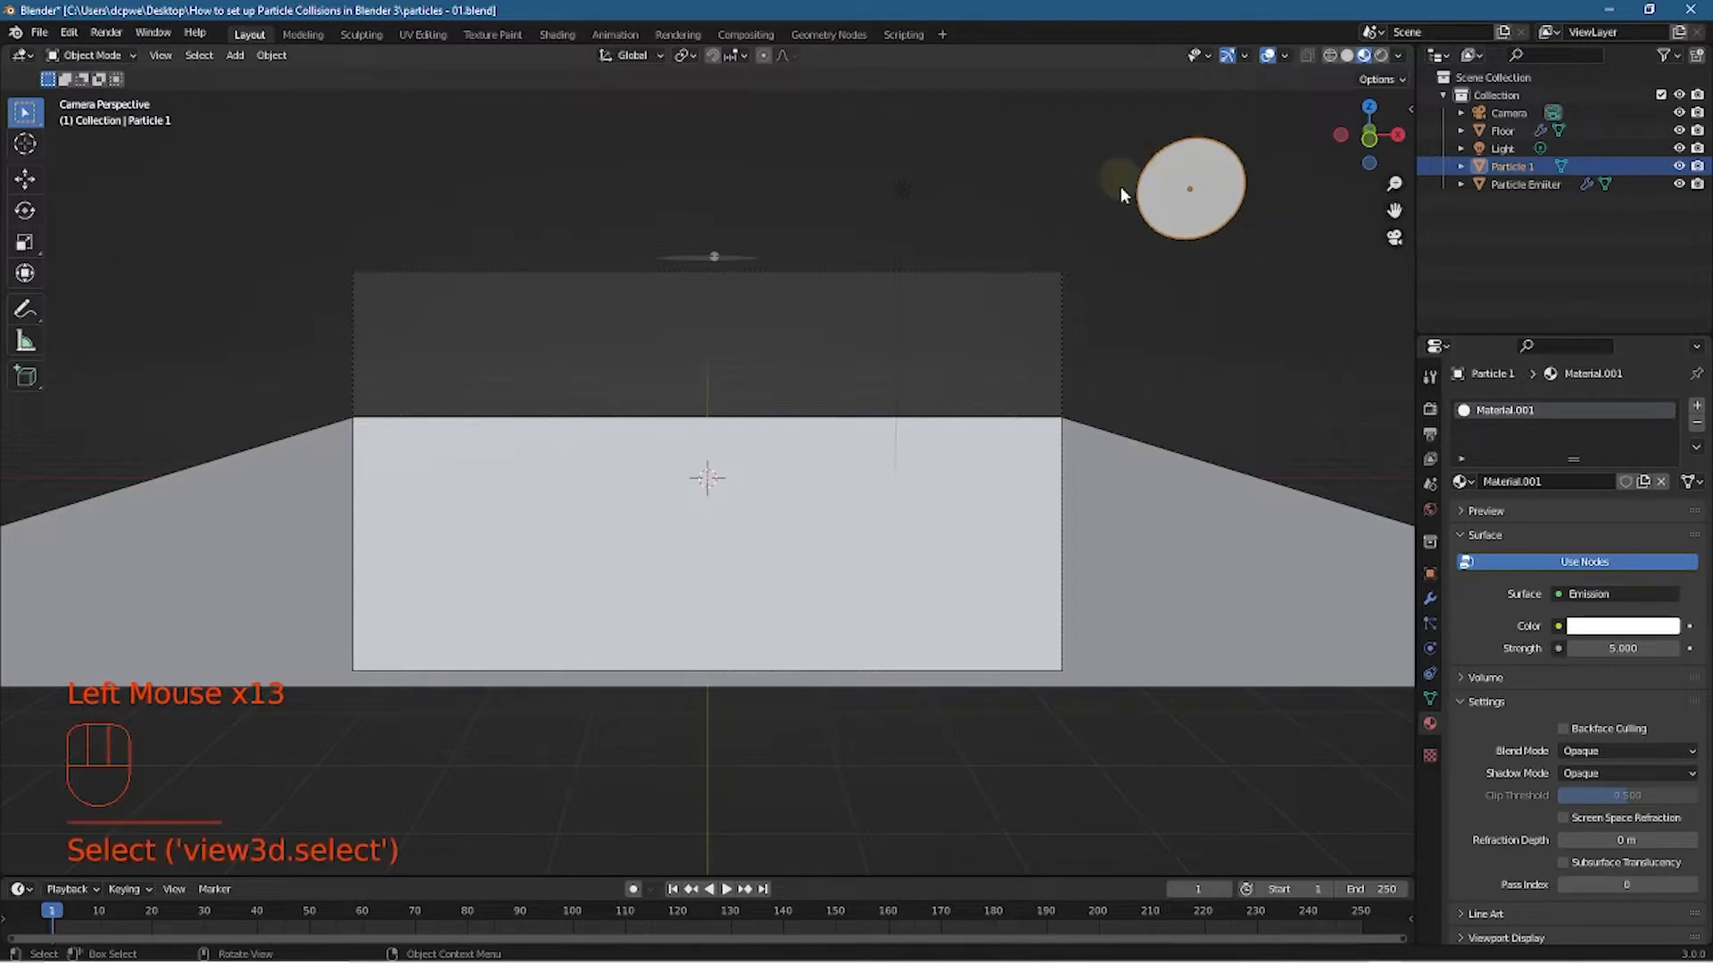
{"action": "left_click", "coordinate": [1430, 409]}
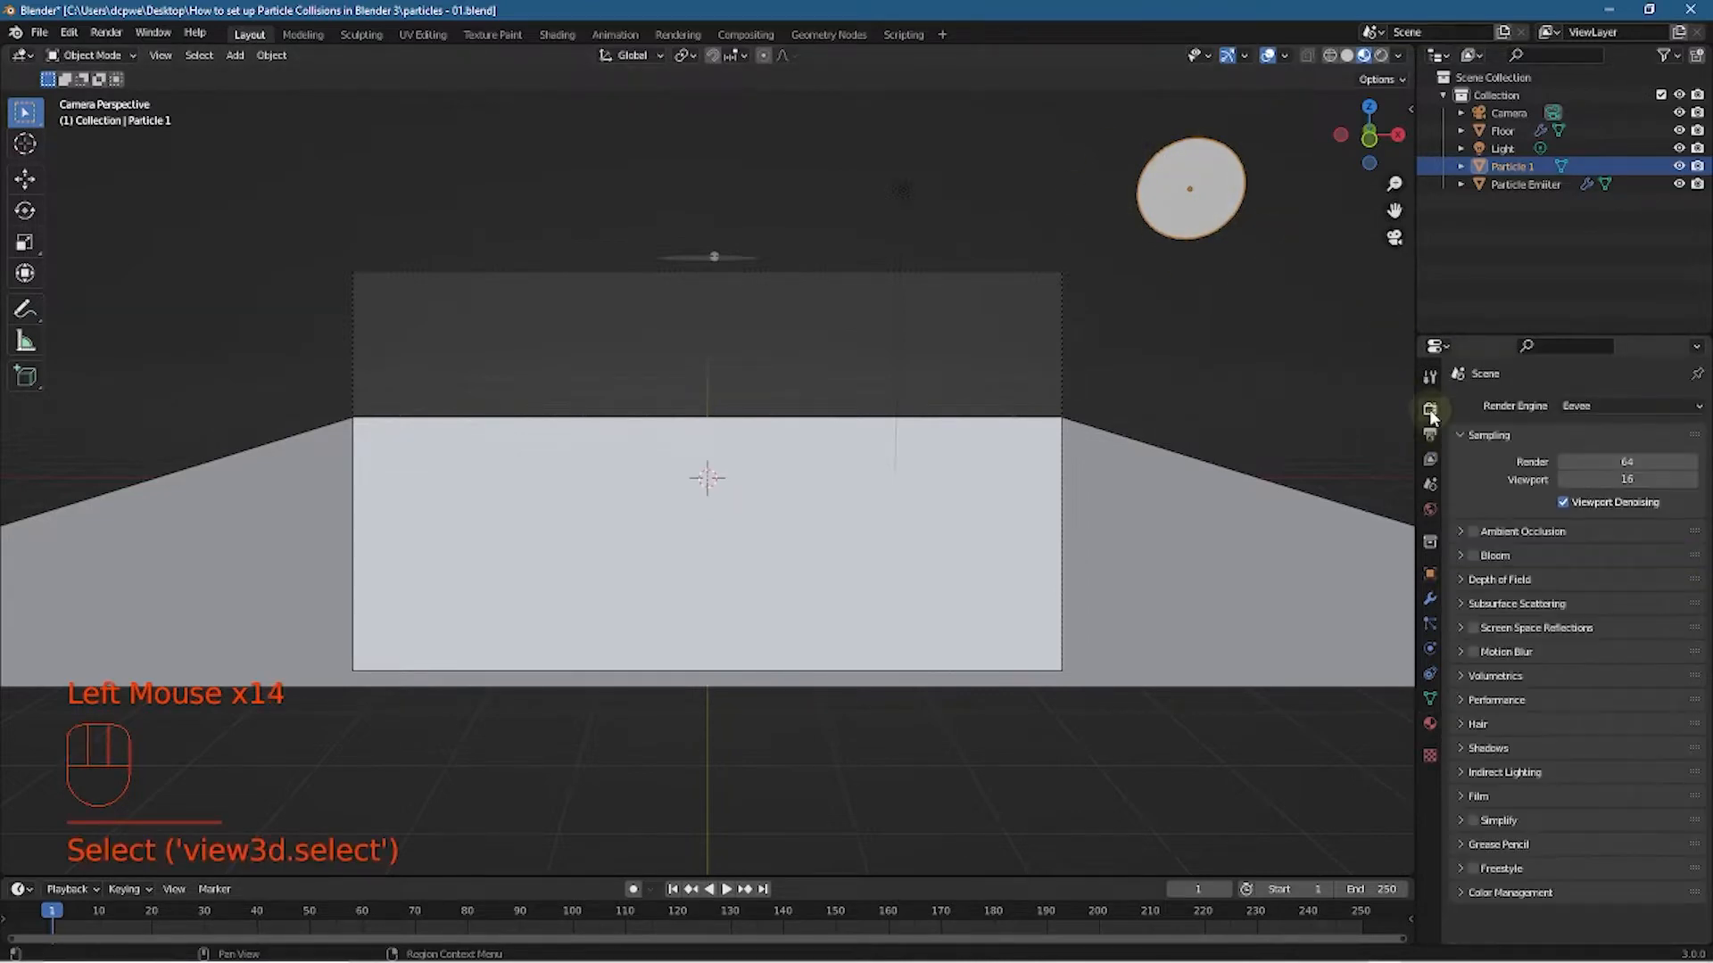
{"action": "left_click", "coordinate": [1474, 555]}
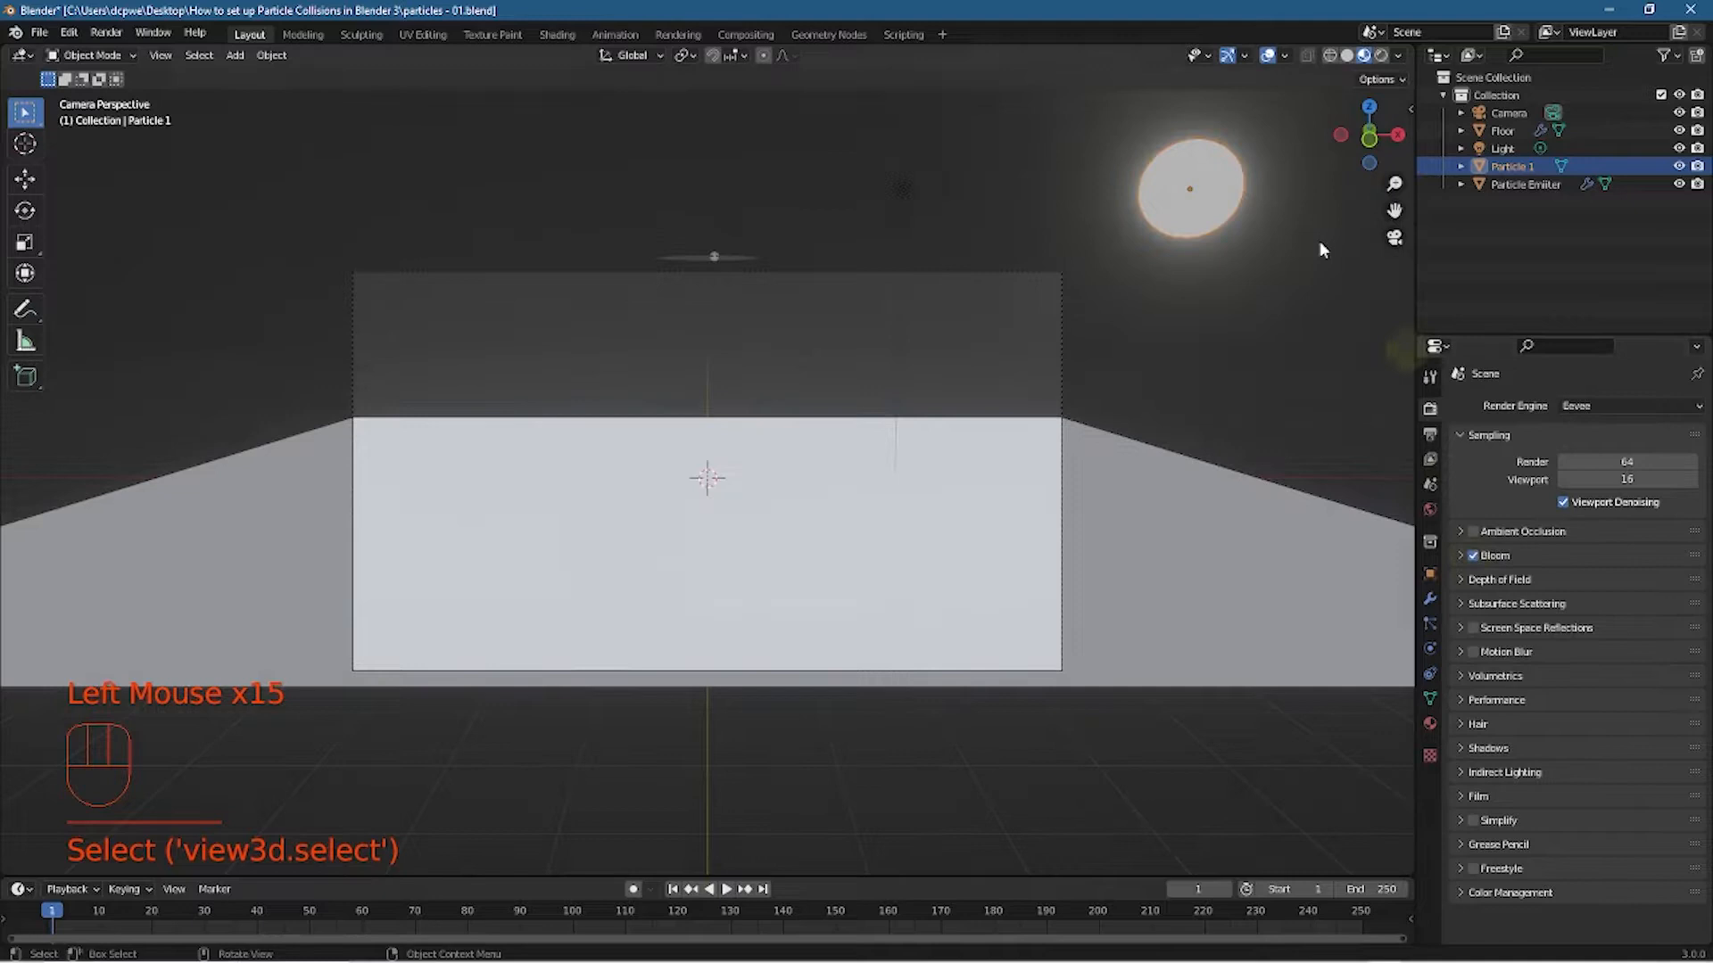
{"action": "left_click", "coordinate": [1474, 531]}
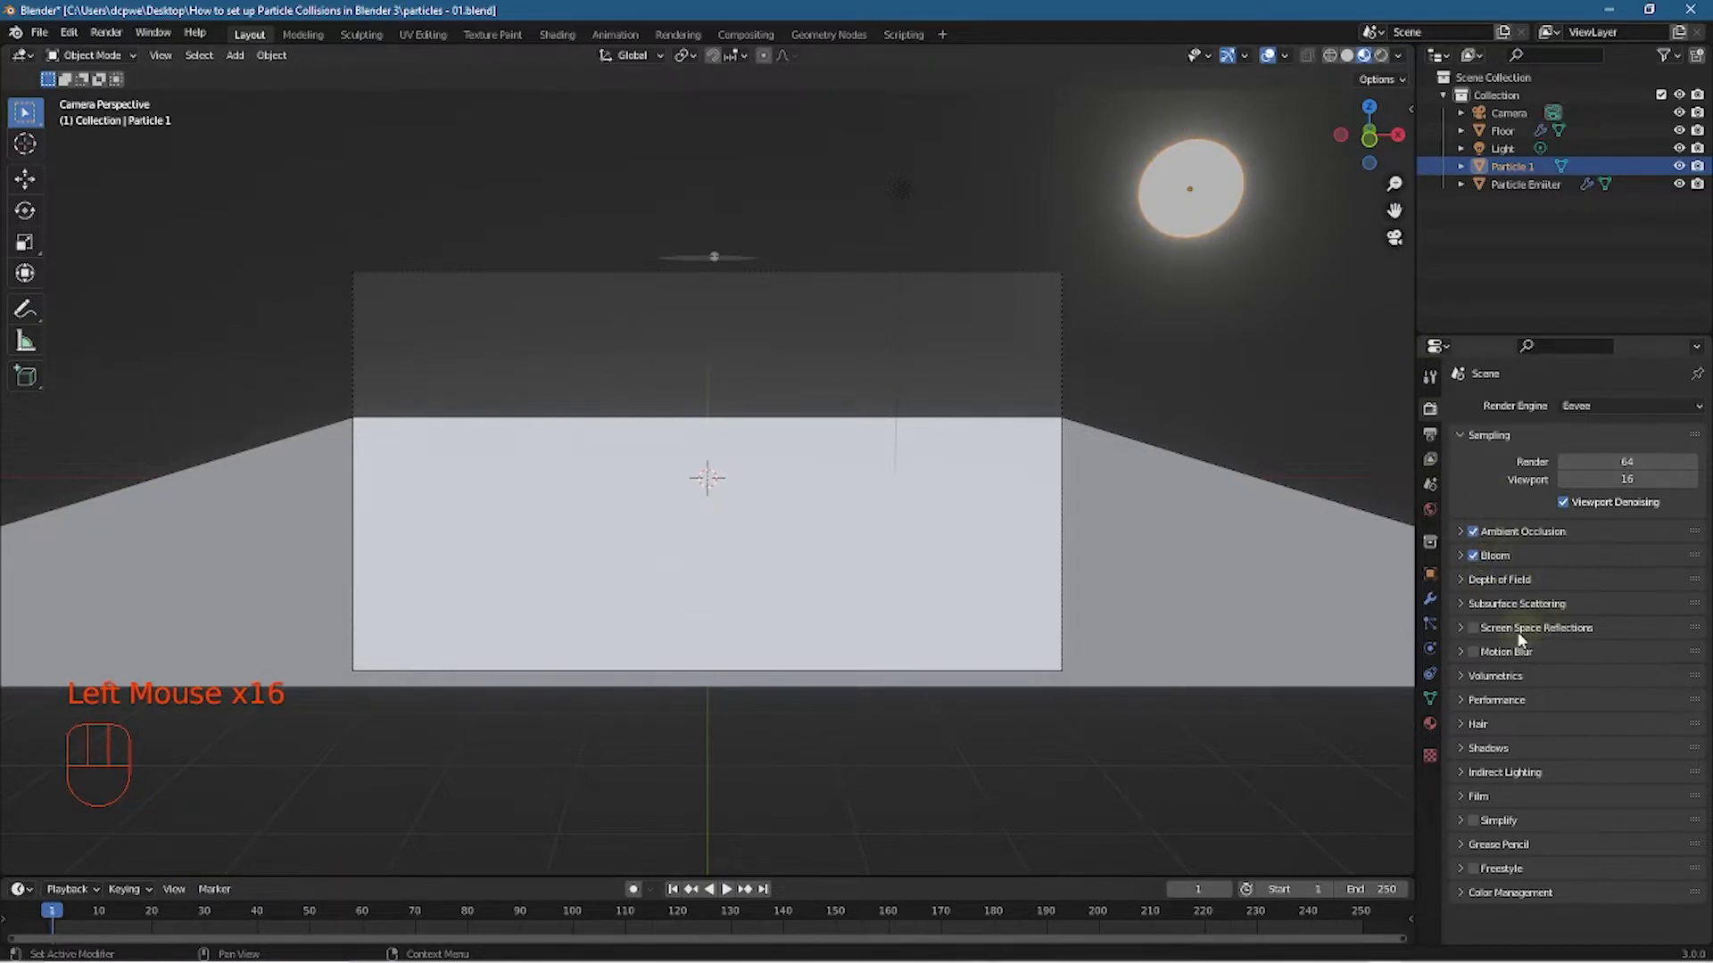
{"action": "left_click", "coordinate": [1474, 627]}
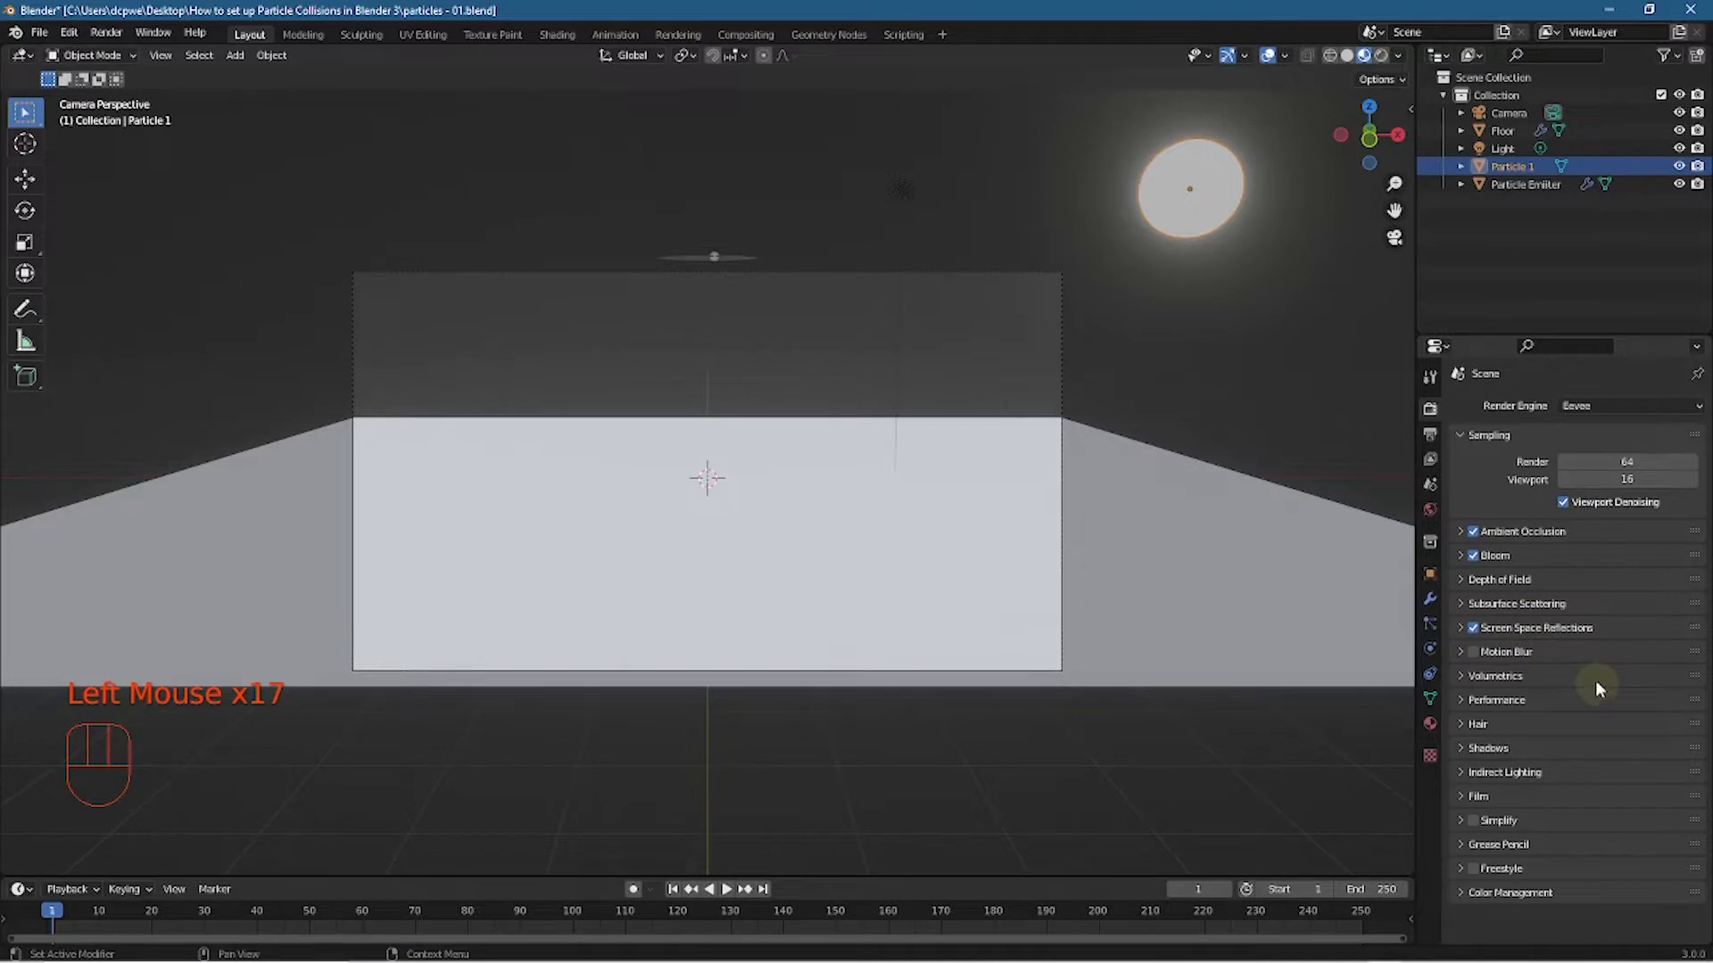
Lower the emission strength of Particle 1's material to 2.79
{"action": "left_click", "coordinate": [1431, 724]}
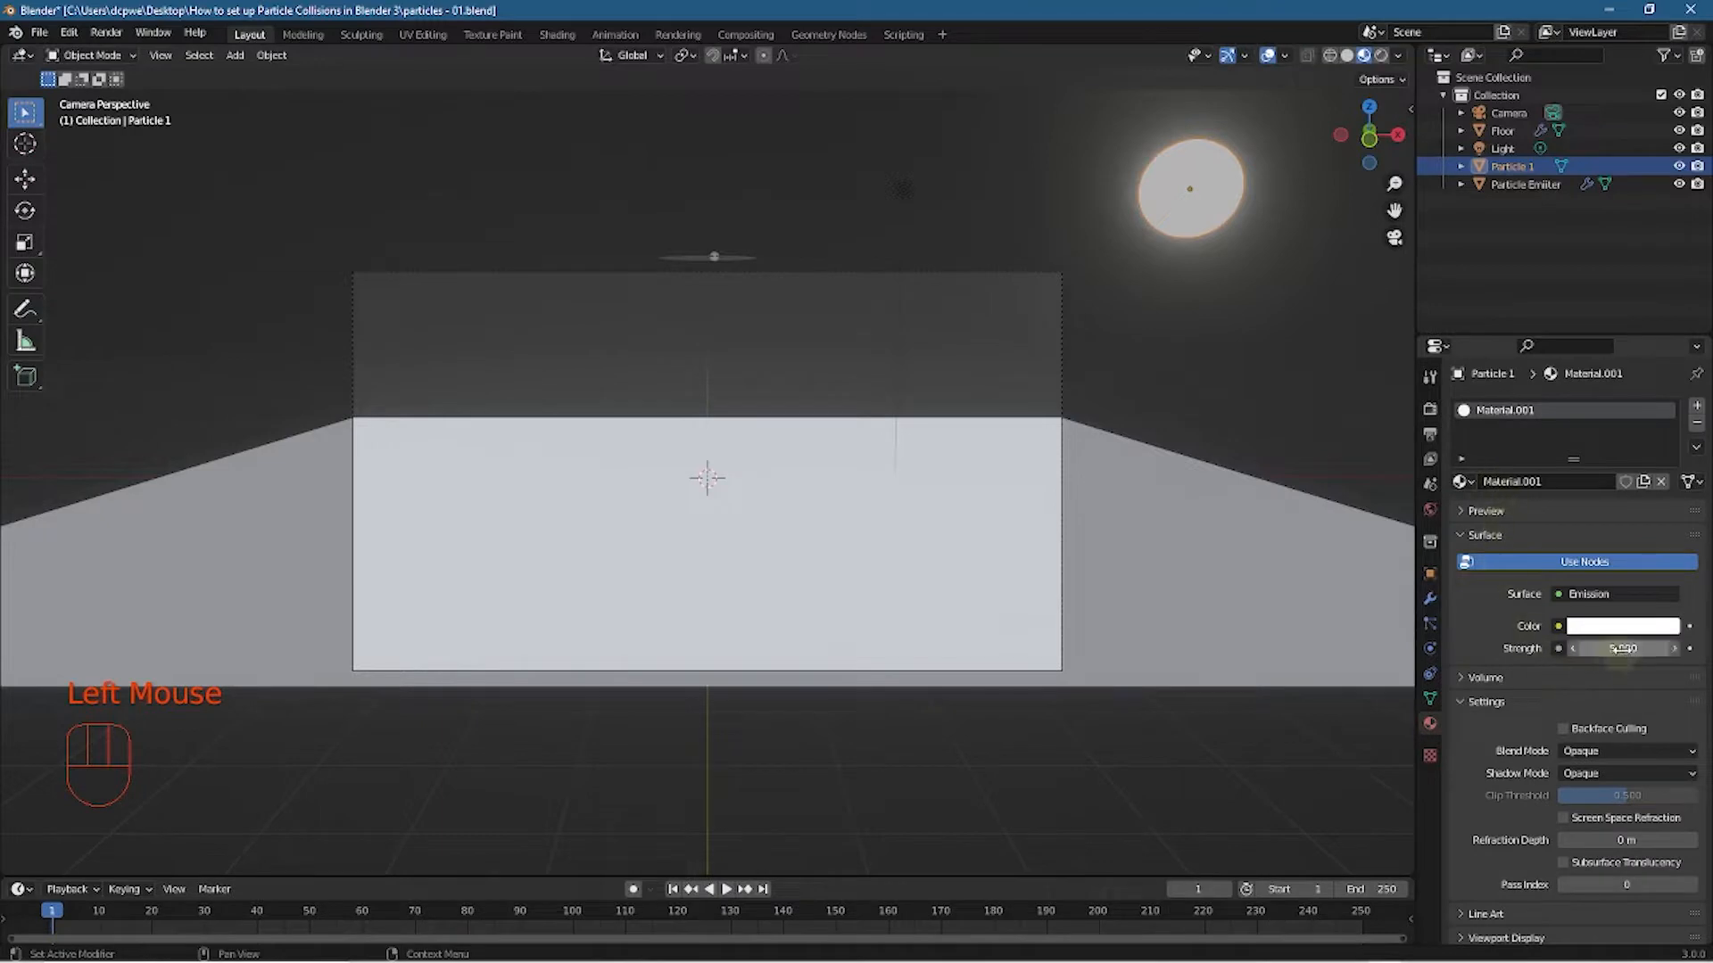
{"action": "left_click_drag", "start_coordinate": [1611, 655], "coordinate": [1557, 655]}
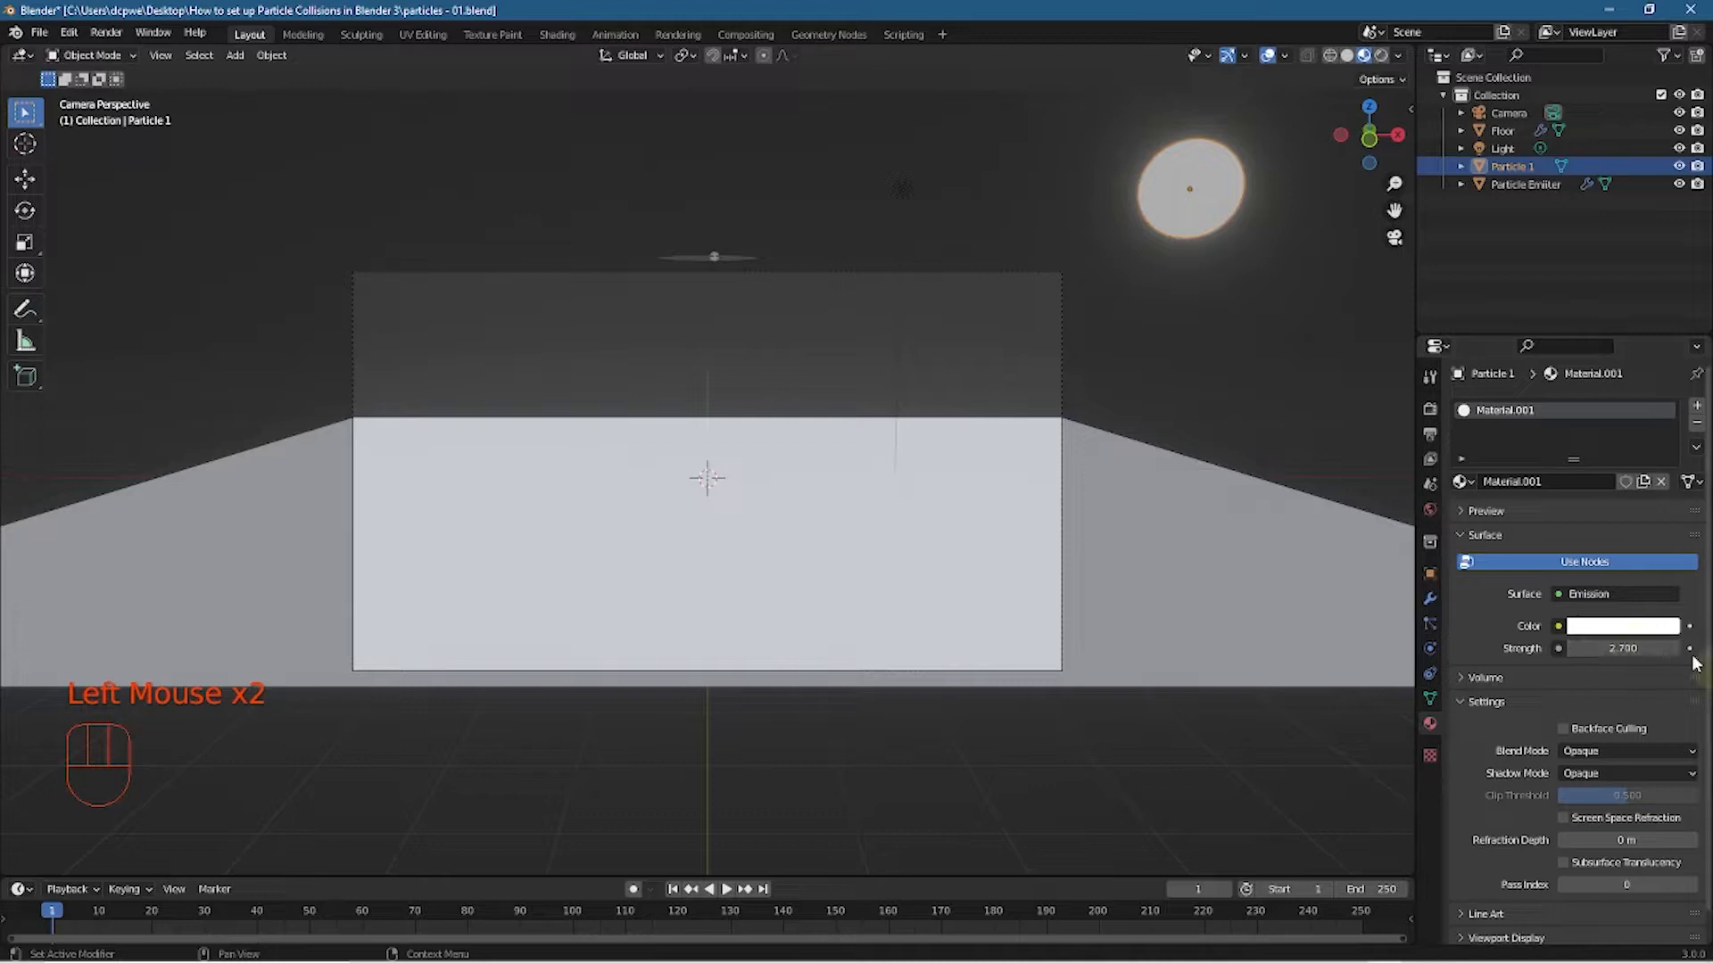
Duplicate Particle 1 and move the copy along the X axis so it sits beside the original
{"action": "left_click", "coordinate": [1214, 178]}
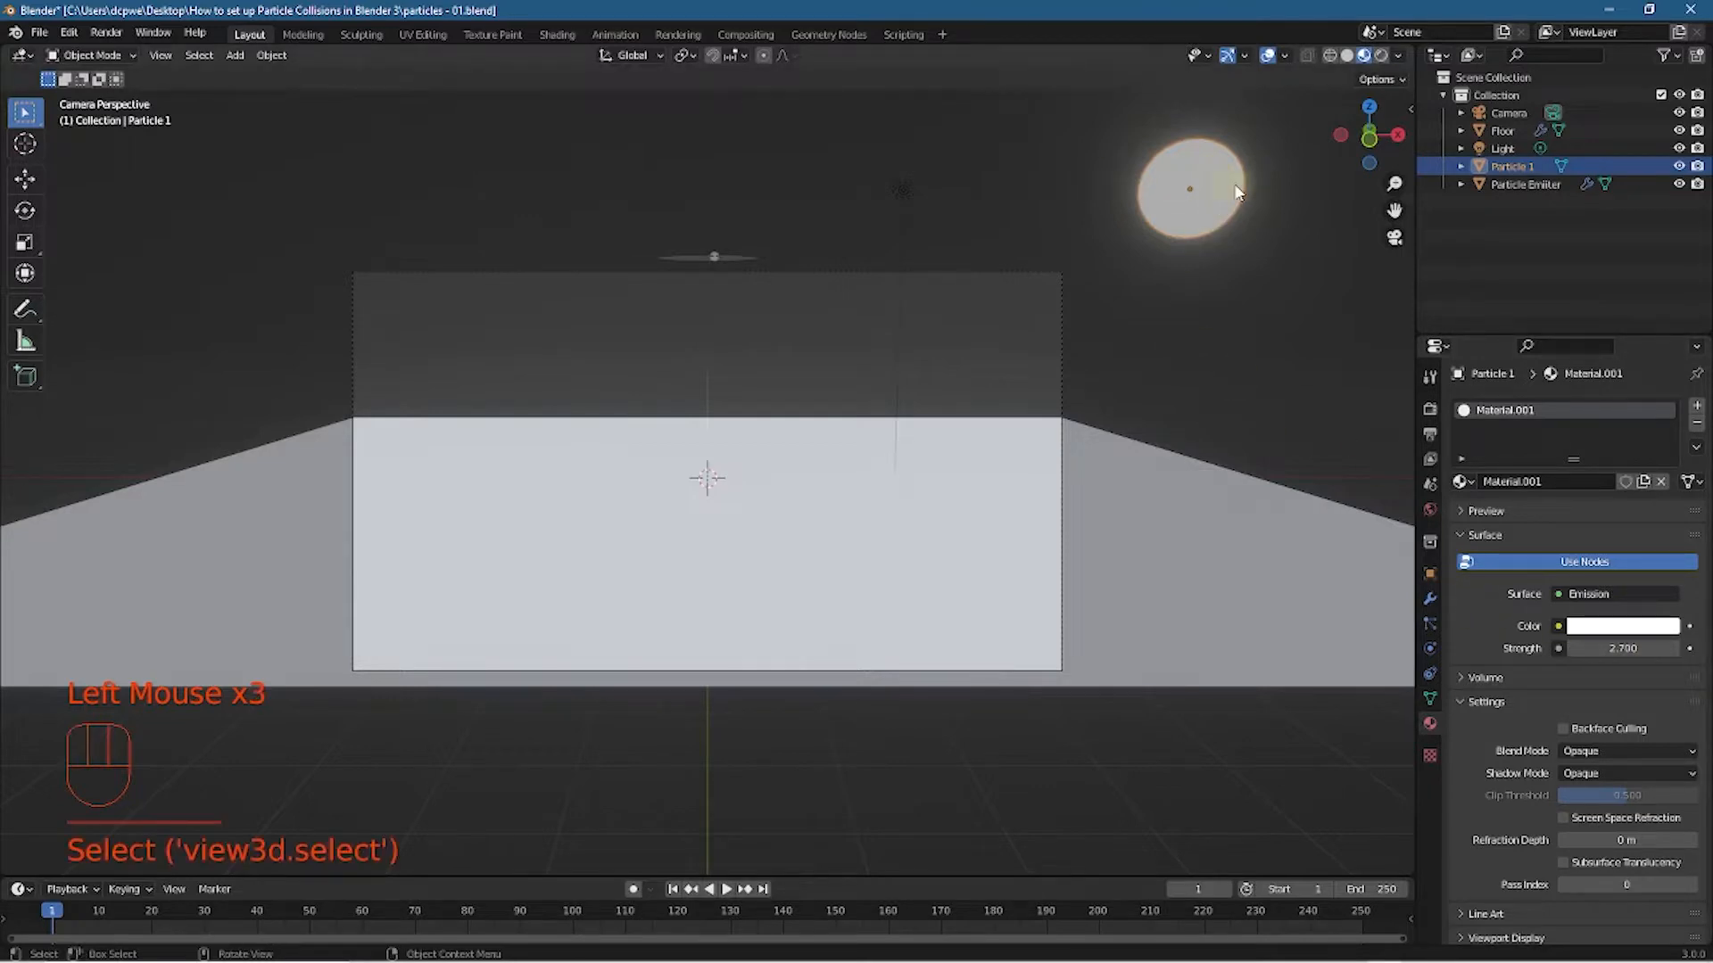
{"action": "key", "text": "shift+d"}
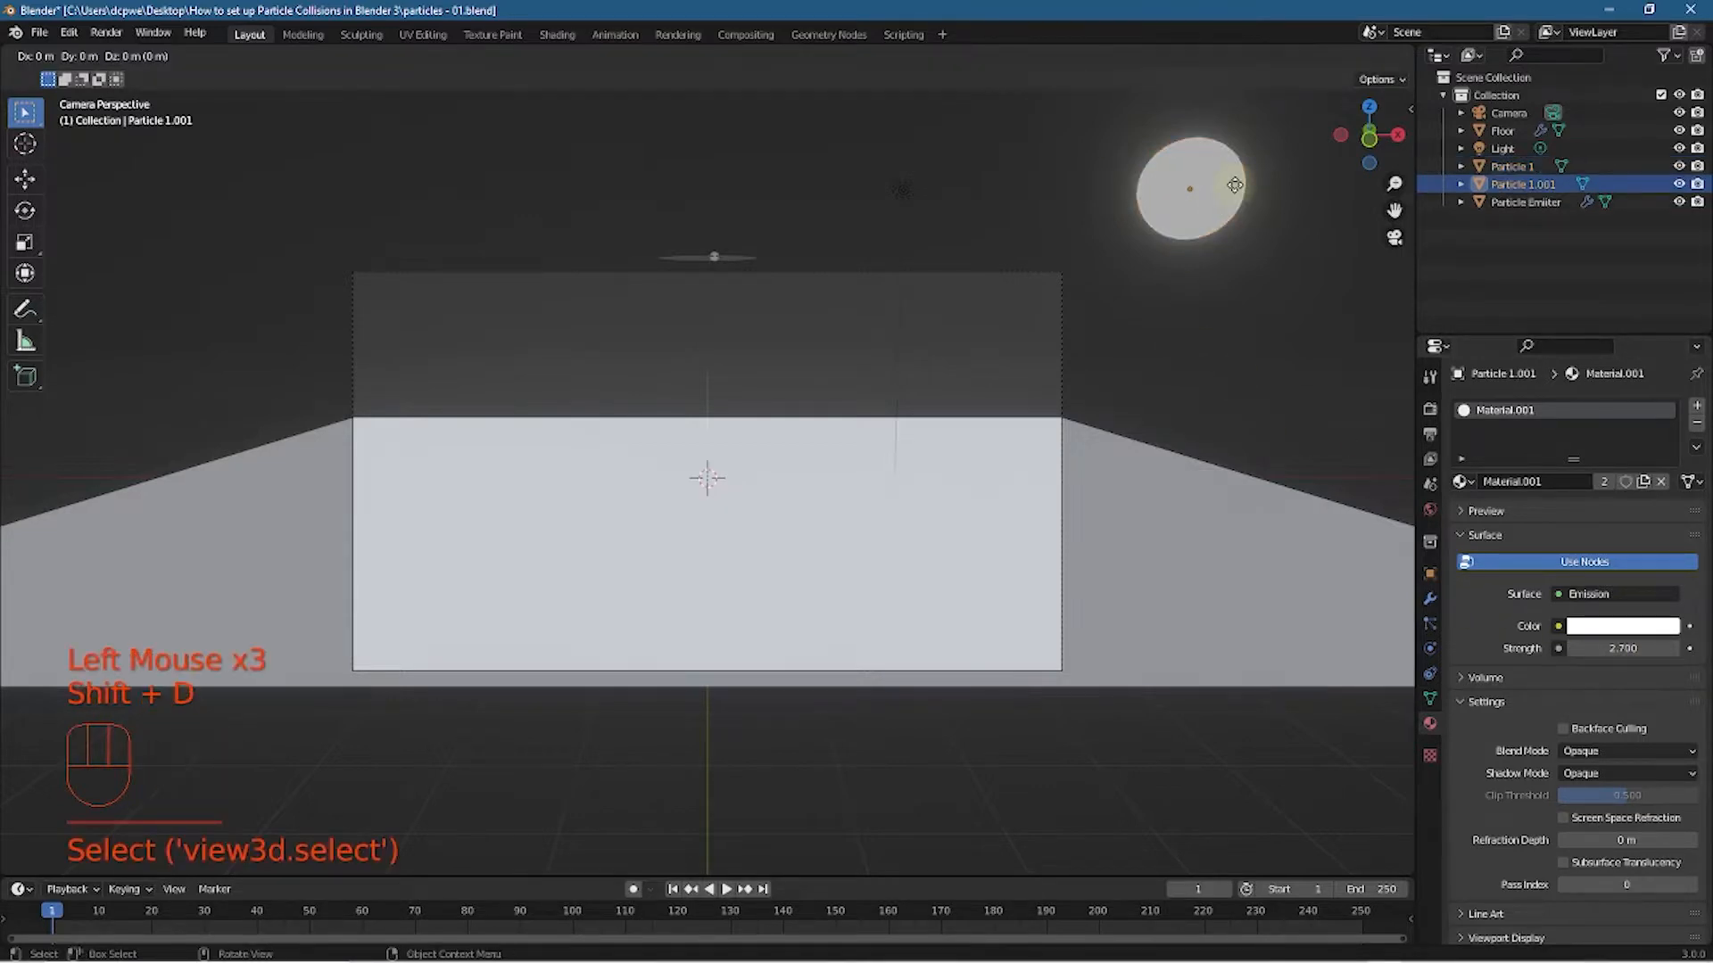
{"action": "right_click", "coordinate": [1235, 184]}
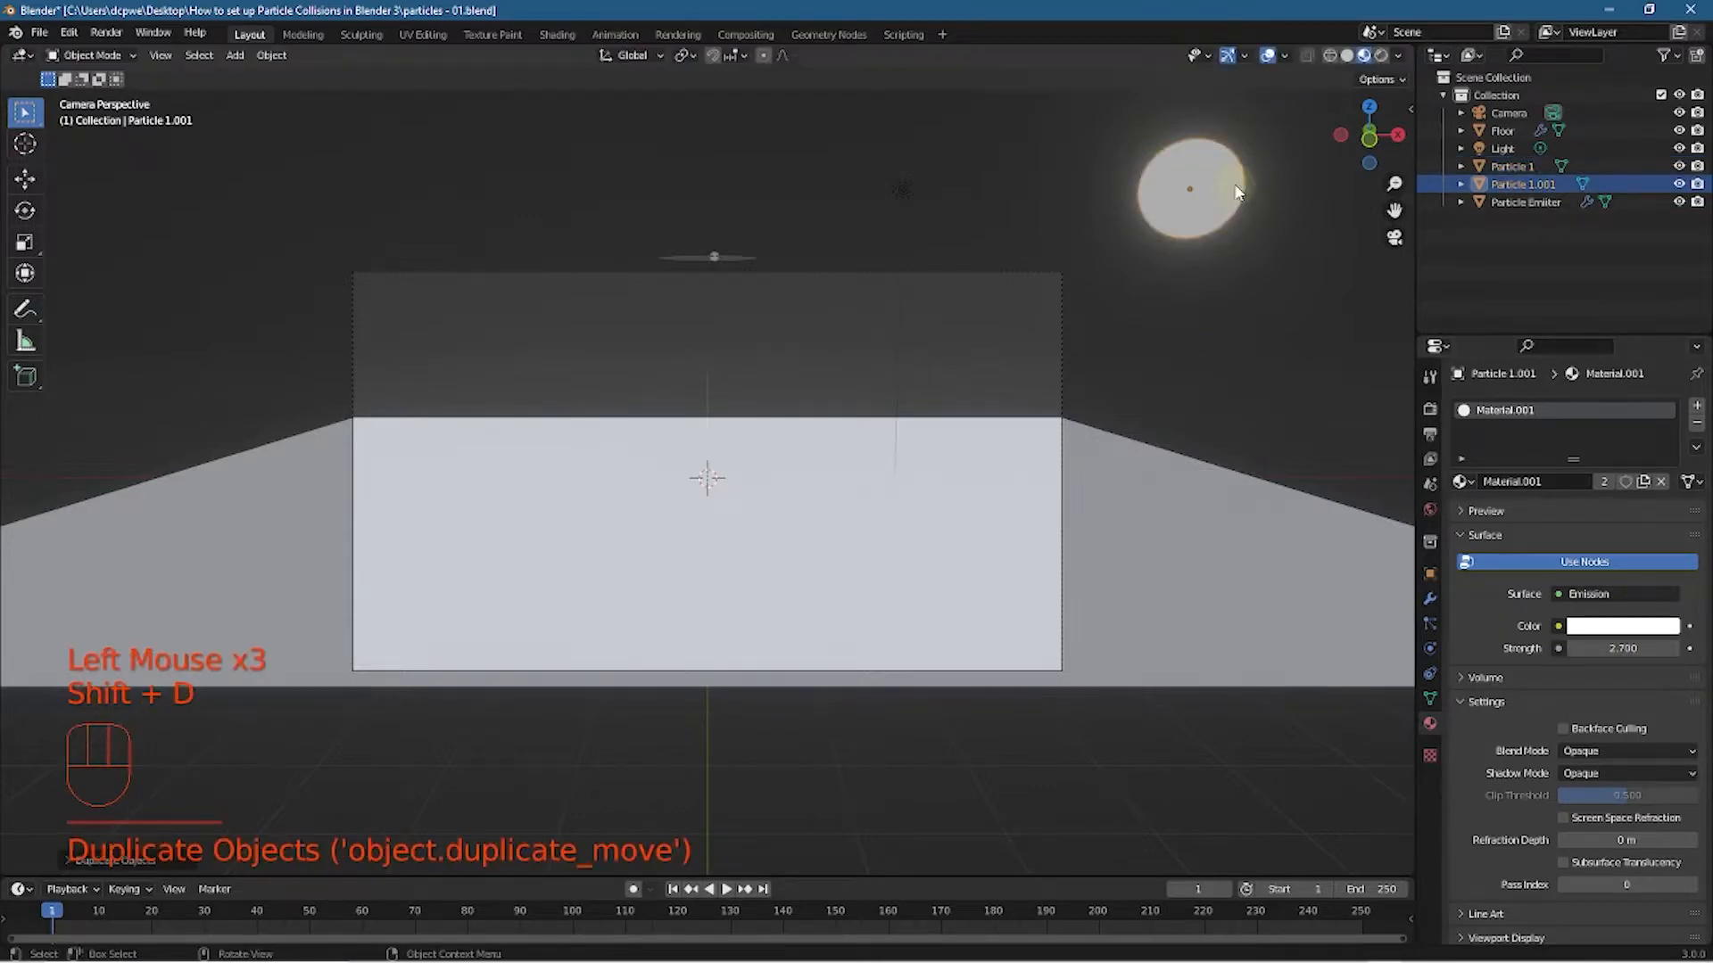
{"action": "left_click", "coordinate": [24, 179]}
{"action": "left_click_drag", "start_coordinate": [1267, 187], "coordinate": [1365, 202]}
{"action": "left_click", "coordinate": [1336, 212]}
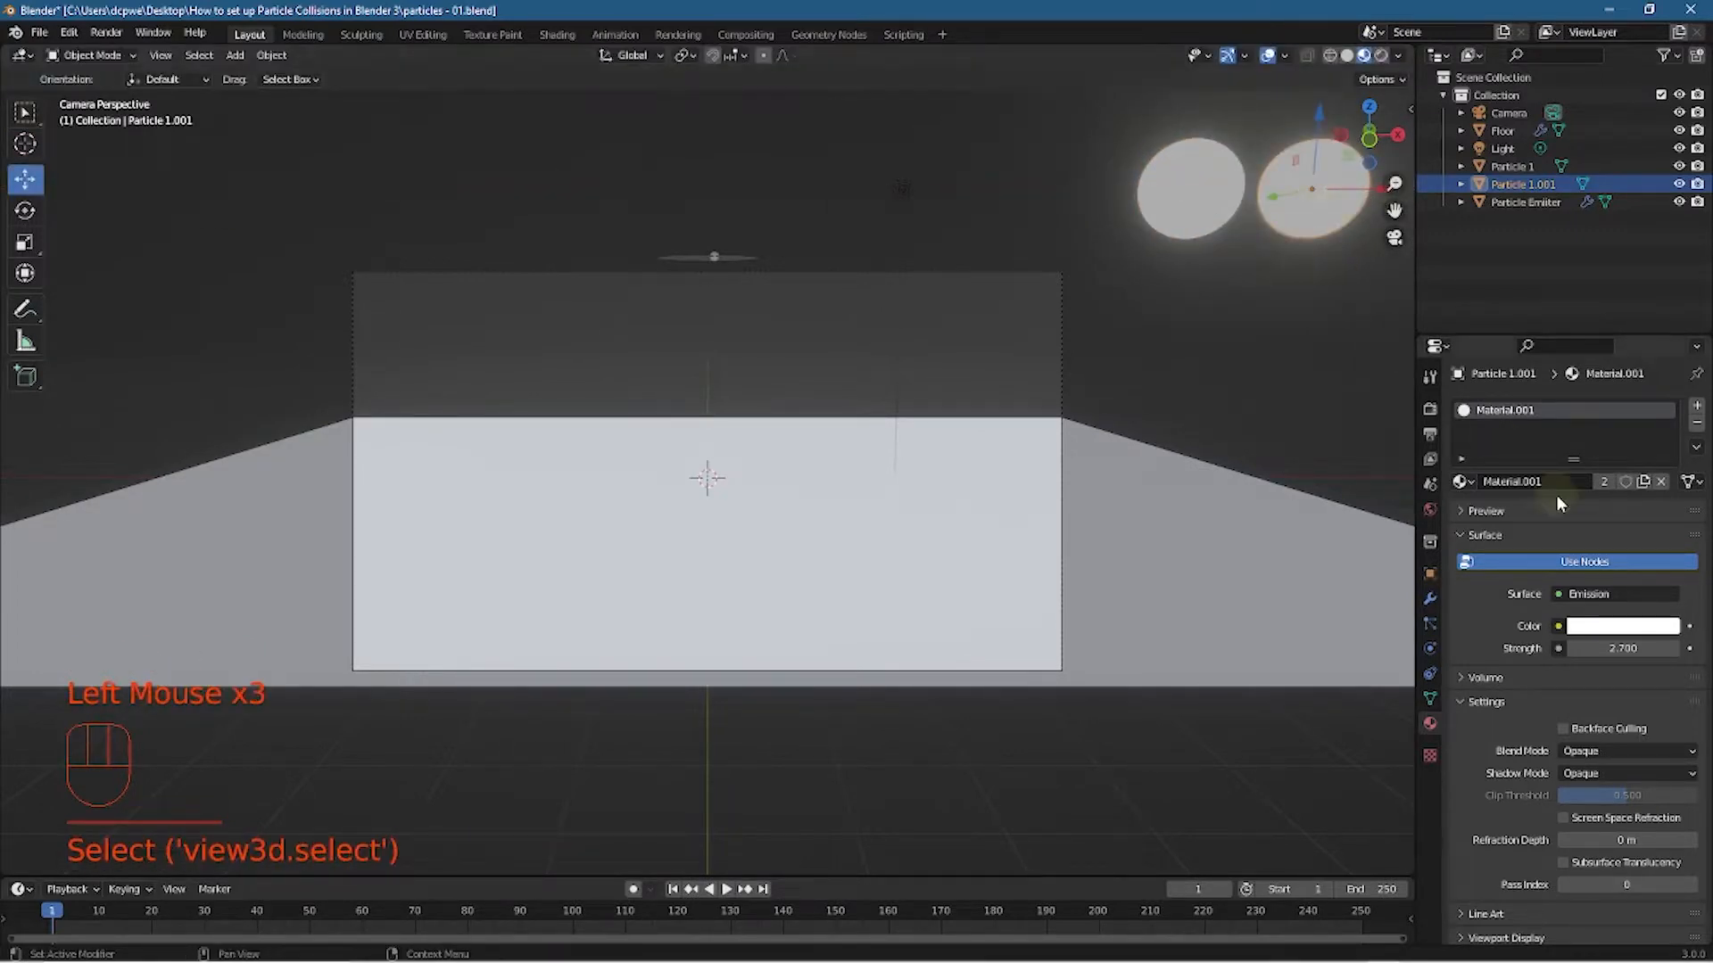
Make the copied sphere's material independent and set its emission color to yellow-green with hue 0.284 and saturation 1
{"action": "left_click", "coordinate": [1603, 481]}
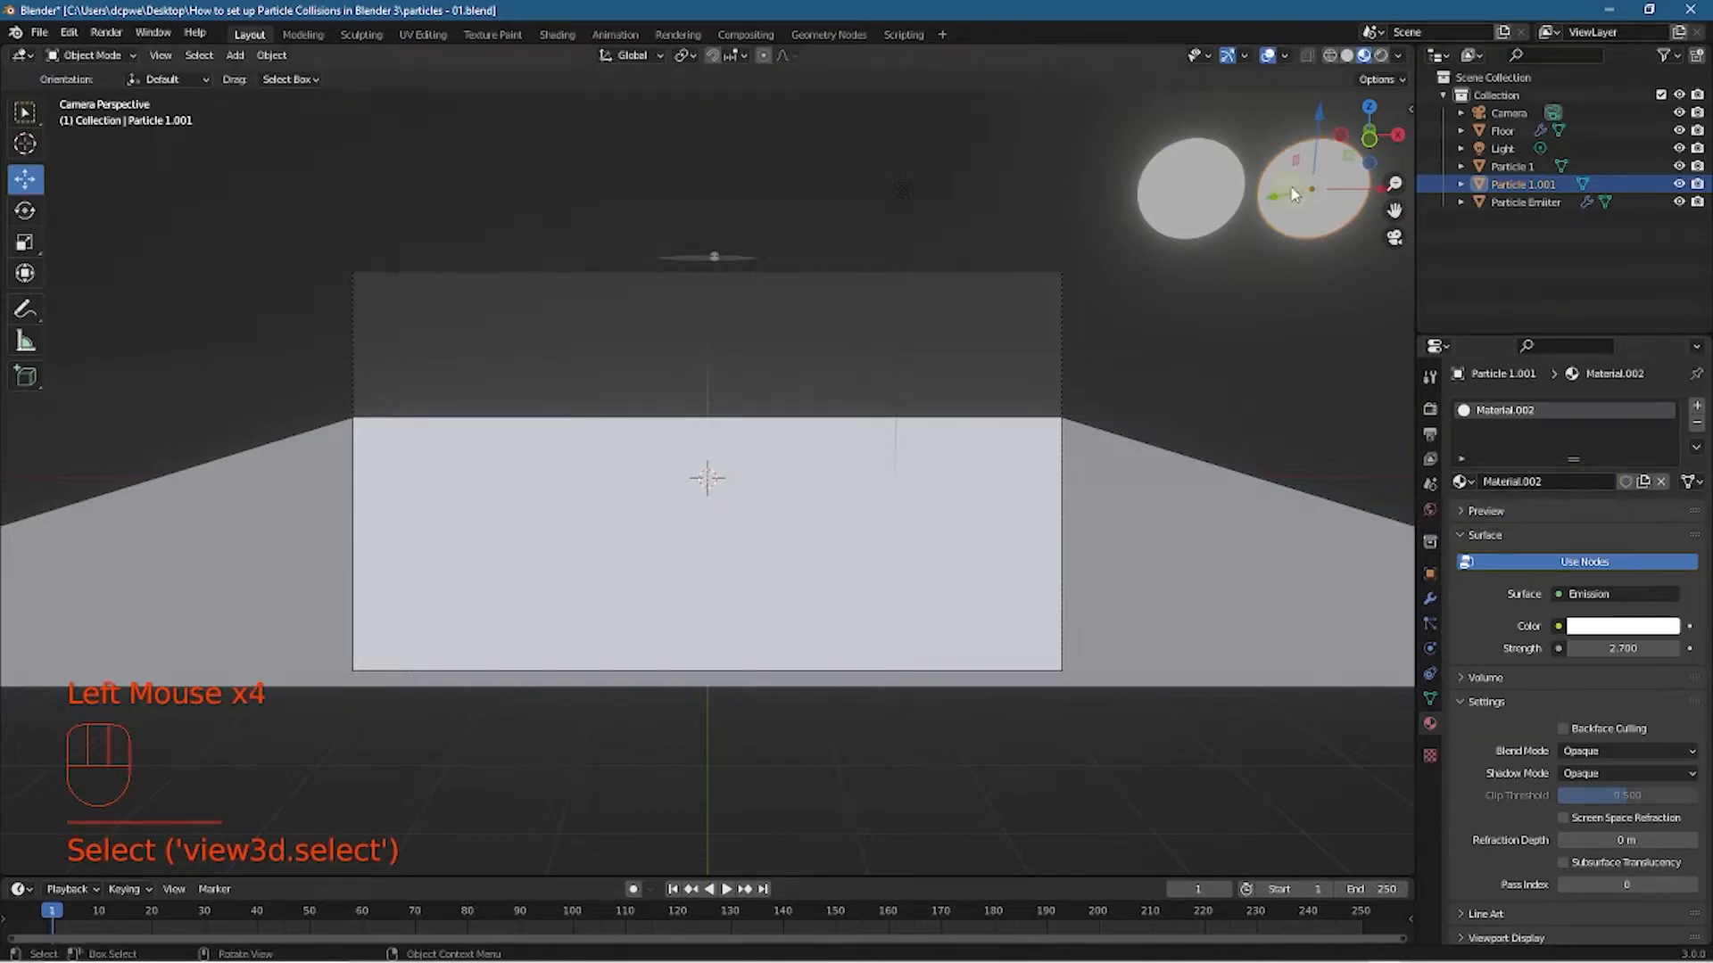
{"action": "left_click", "coordinate": [1589, 624]}
{"action": "left_click_drag", "start_coordinate": [1570, 430], "coordinate": [1520, 439]}
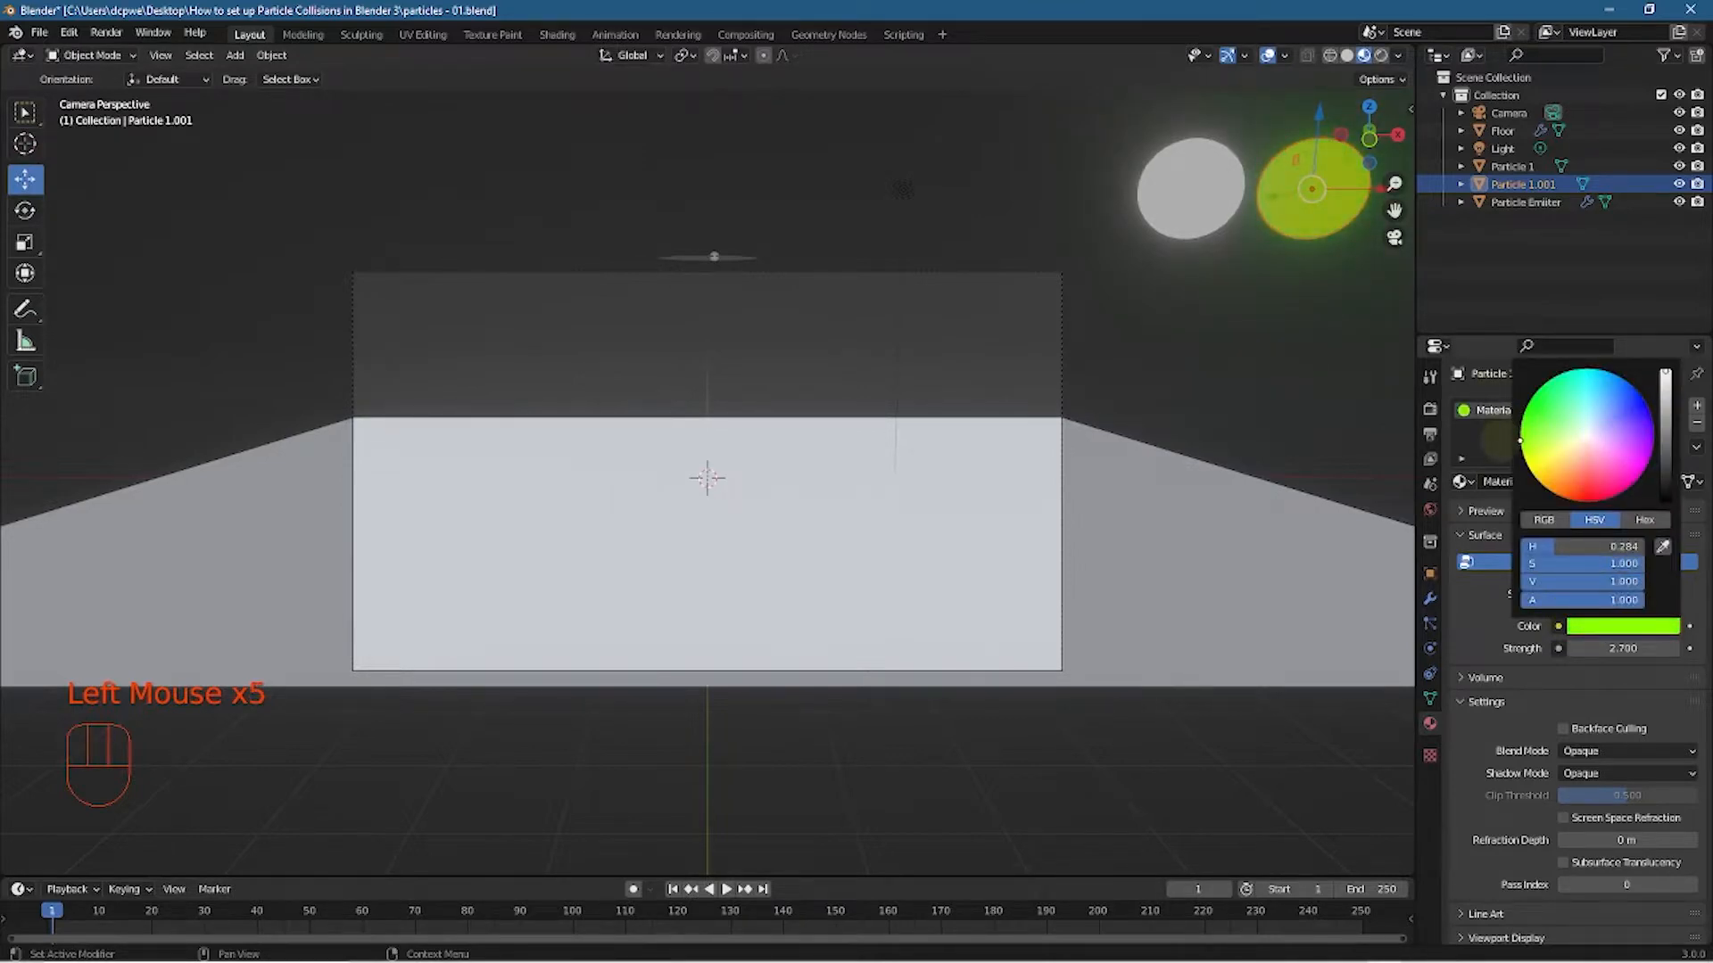
Duplicate the yellow-green sphere and move the copy along the X axis to form a row of three
{"action": "middle_click_drag", "start_coordinate": [1283, 314], "coordinate": [977, 349], "text": "shift"}
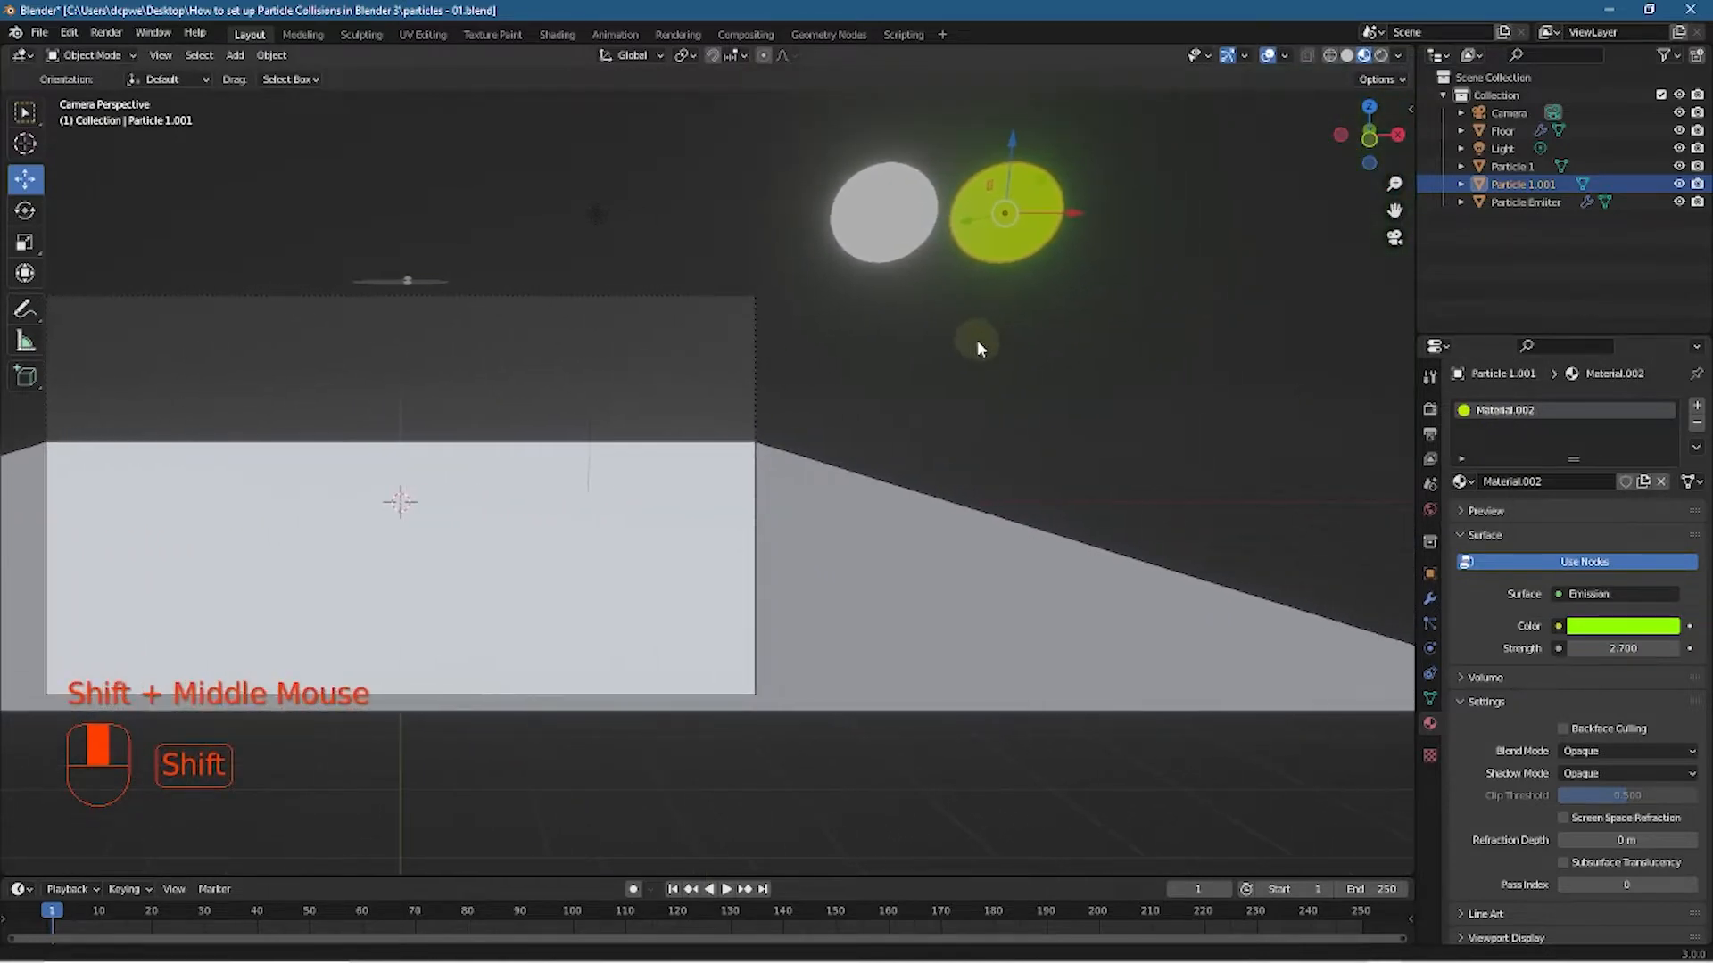
{"action": "left_click", "coordinate": [1045, 199]}
{"action": "key", "text": "shift+d"}
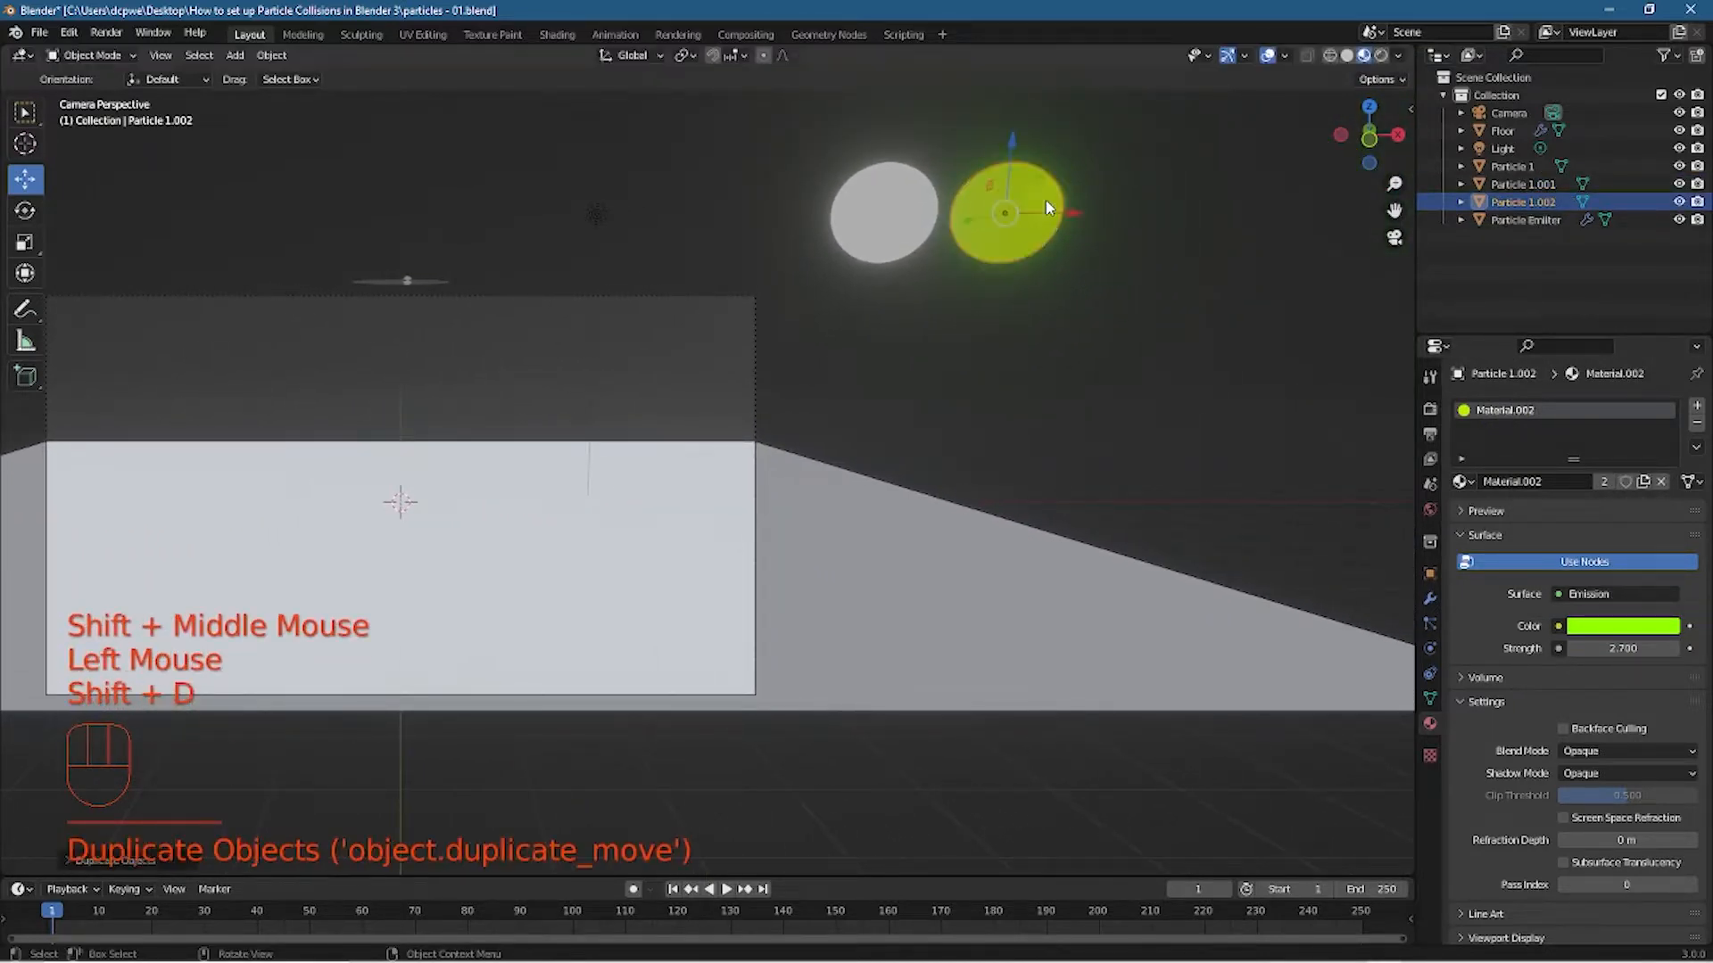
{"action": "left_click", "coordinate": [1198, 221]}
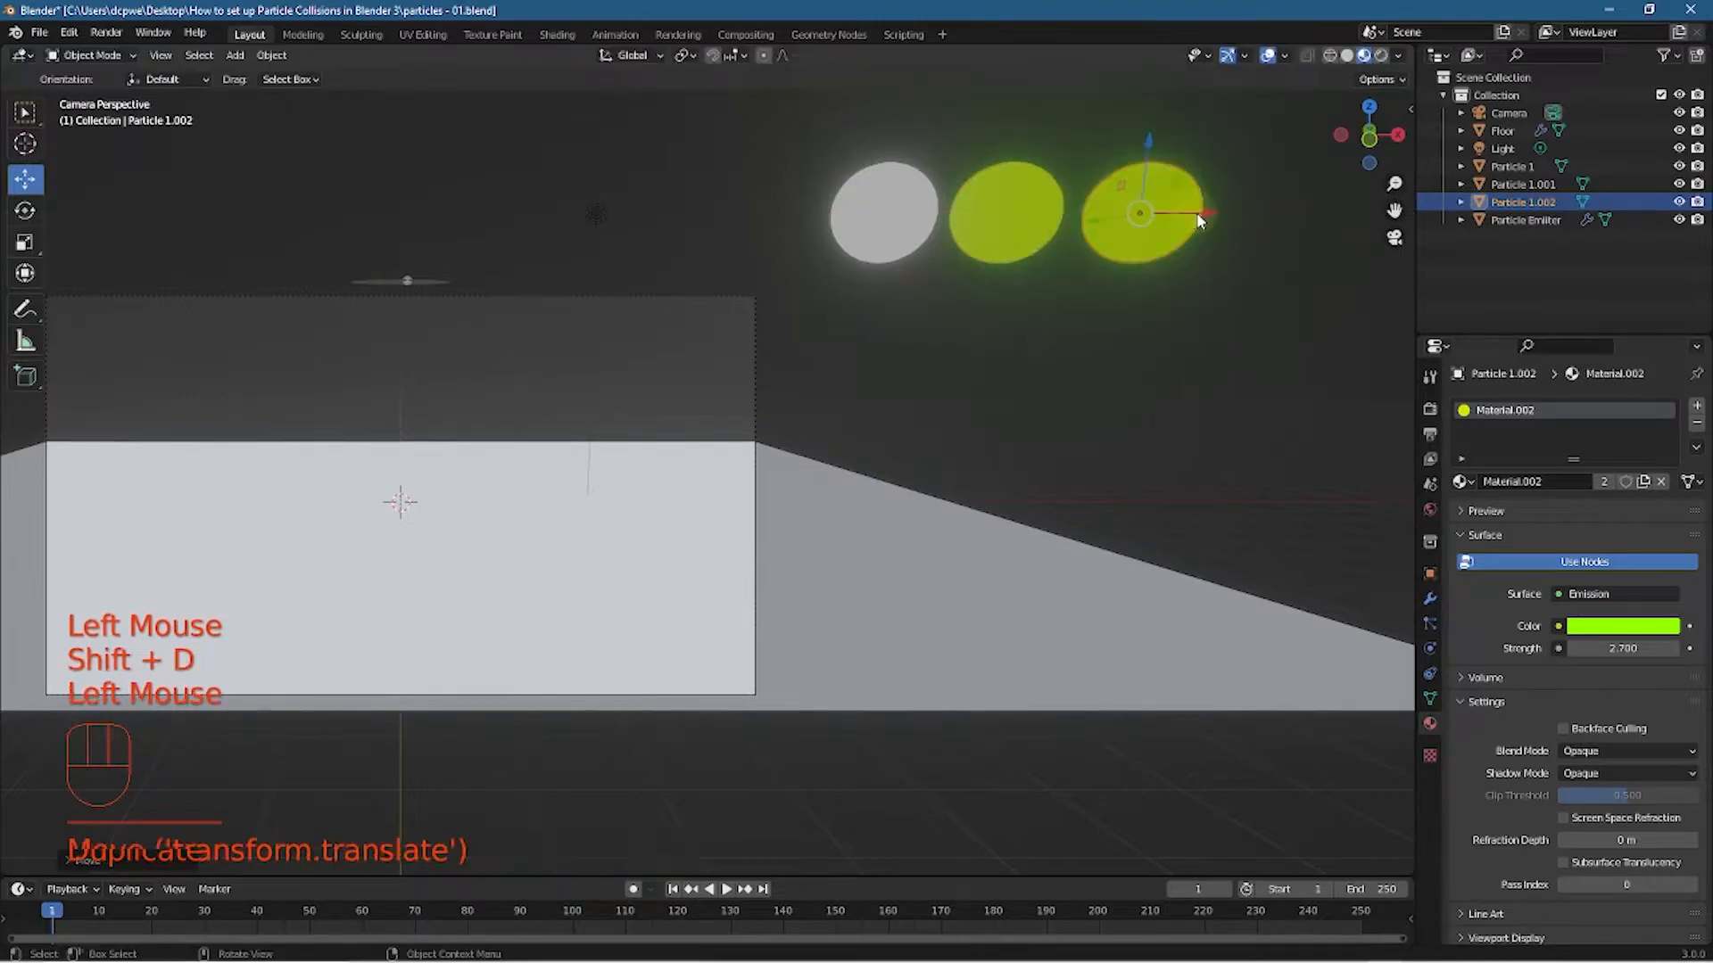
Try recoloring the third sphere's shared emission material to blue, and undo the color change
{"action": "left_click", "coordinate": [1623, 625]}
{"action": "left_click_drag", "start_coordinate": [1579, 546], "coordinate": [1632, 546]}
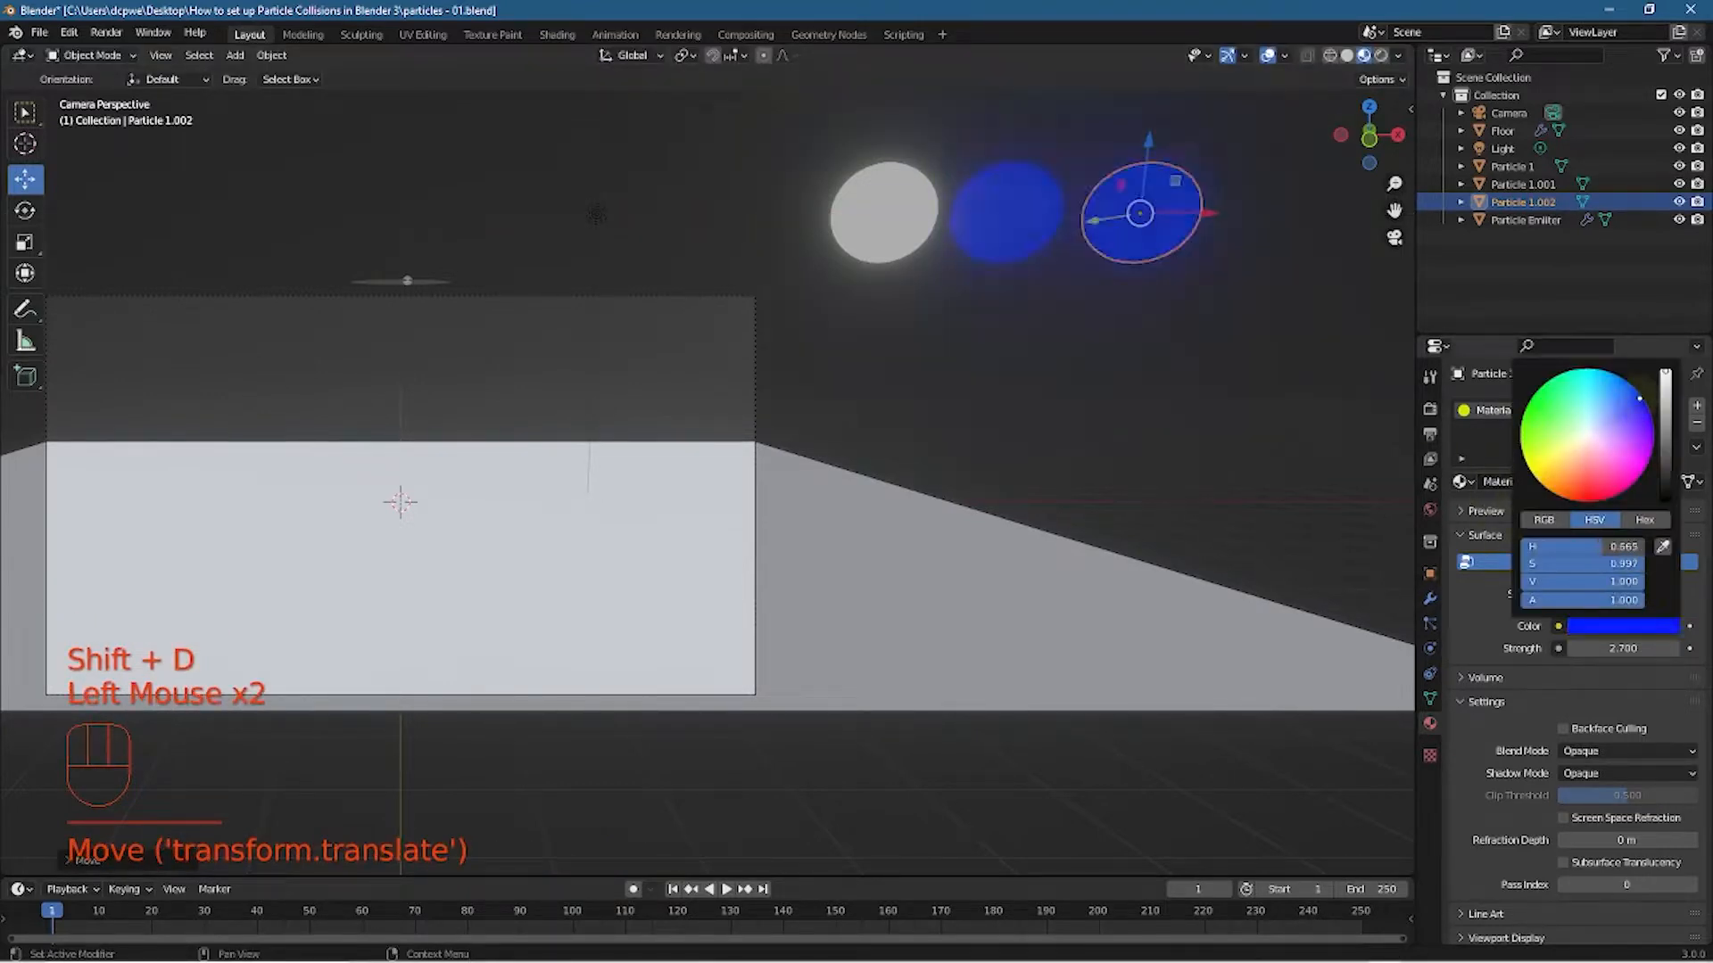
{"action": "left_click_drag", "start_coordinate": [1625, 405], "coordinate": [1617, 374]}
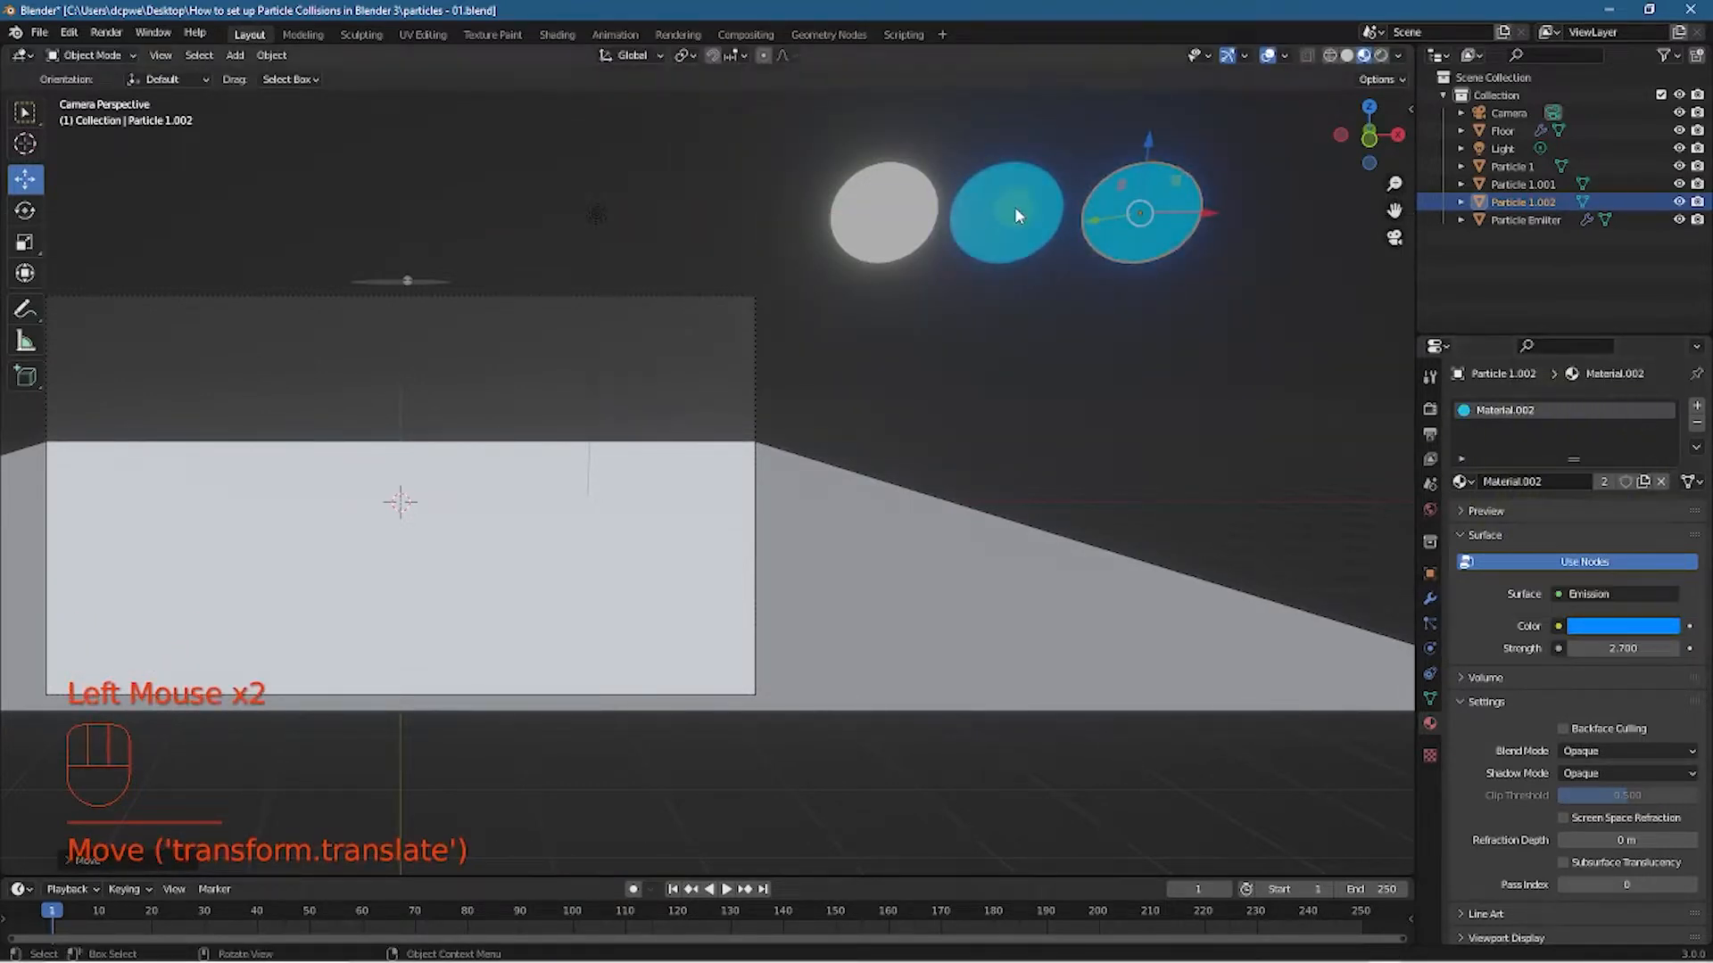
{"action": "key", "text": "ctrl+z"}
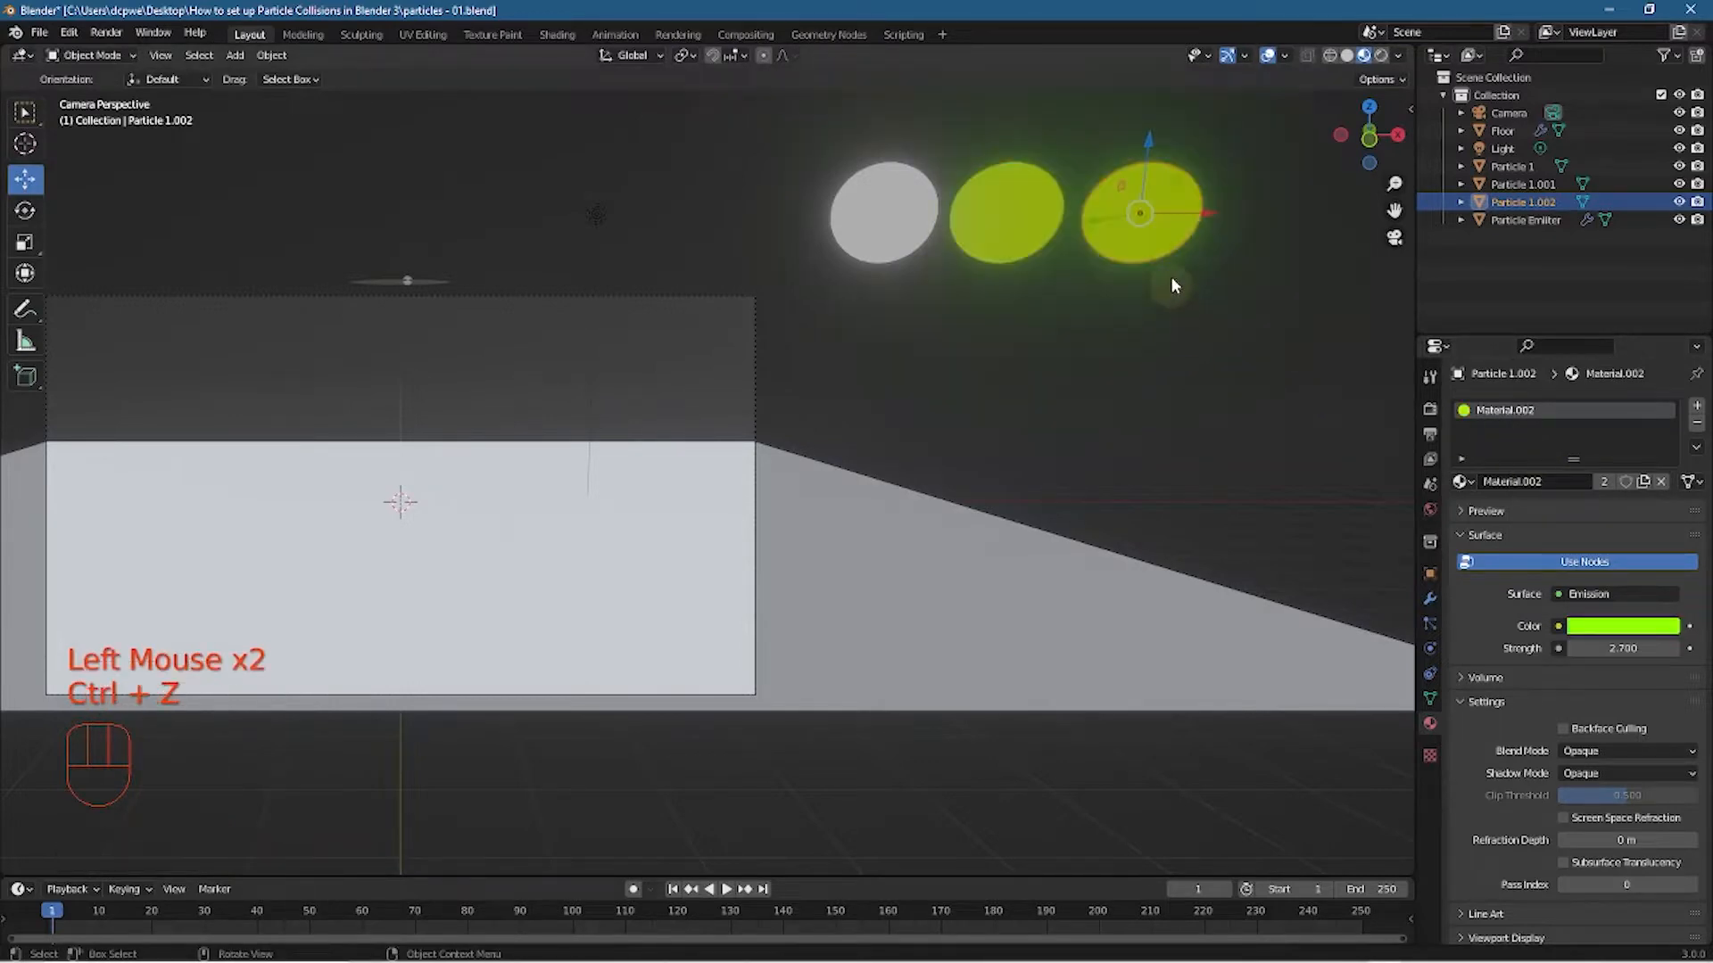
Make the third sphere's material independent and set its emission color to blue with hue 0.619 and saturation 1
{"action": "left_click", "coordinate": [1165, 248]}
{"action": "left_click", "coordinate": [1606, 482]}
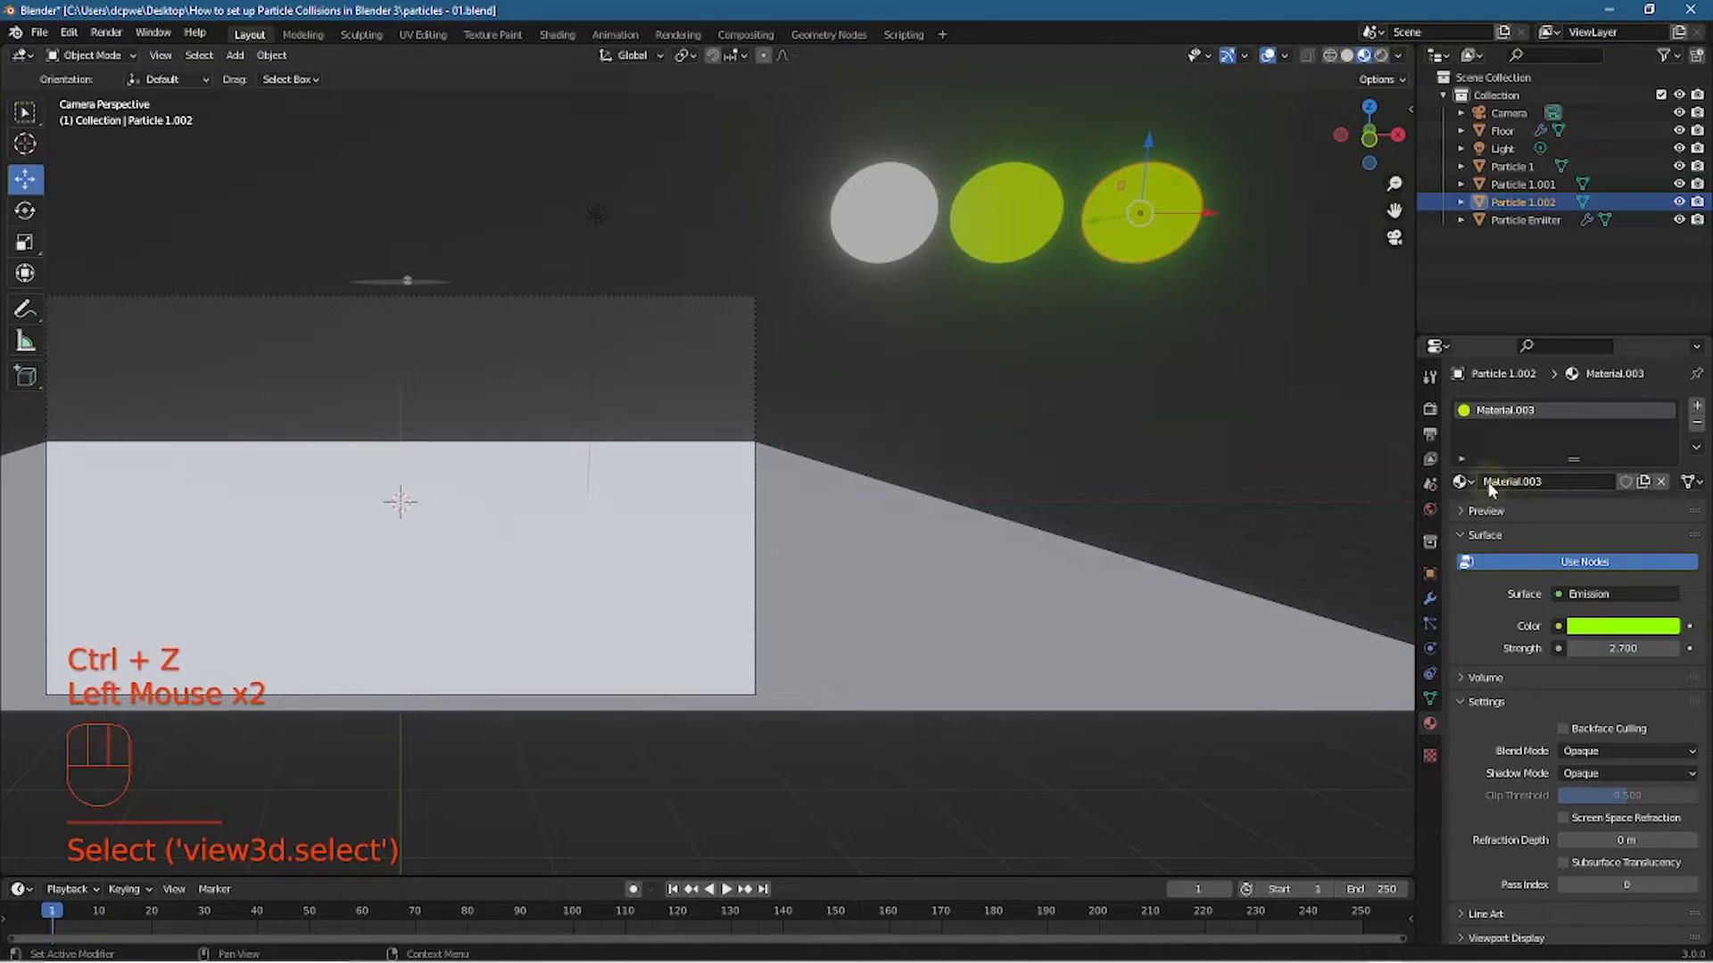
{"action": "left_click", "coordinate": [1465, 482]}
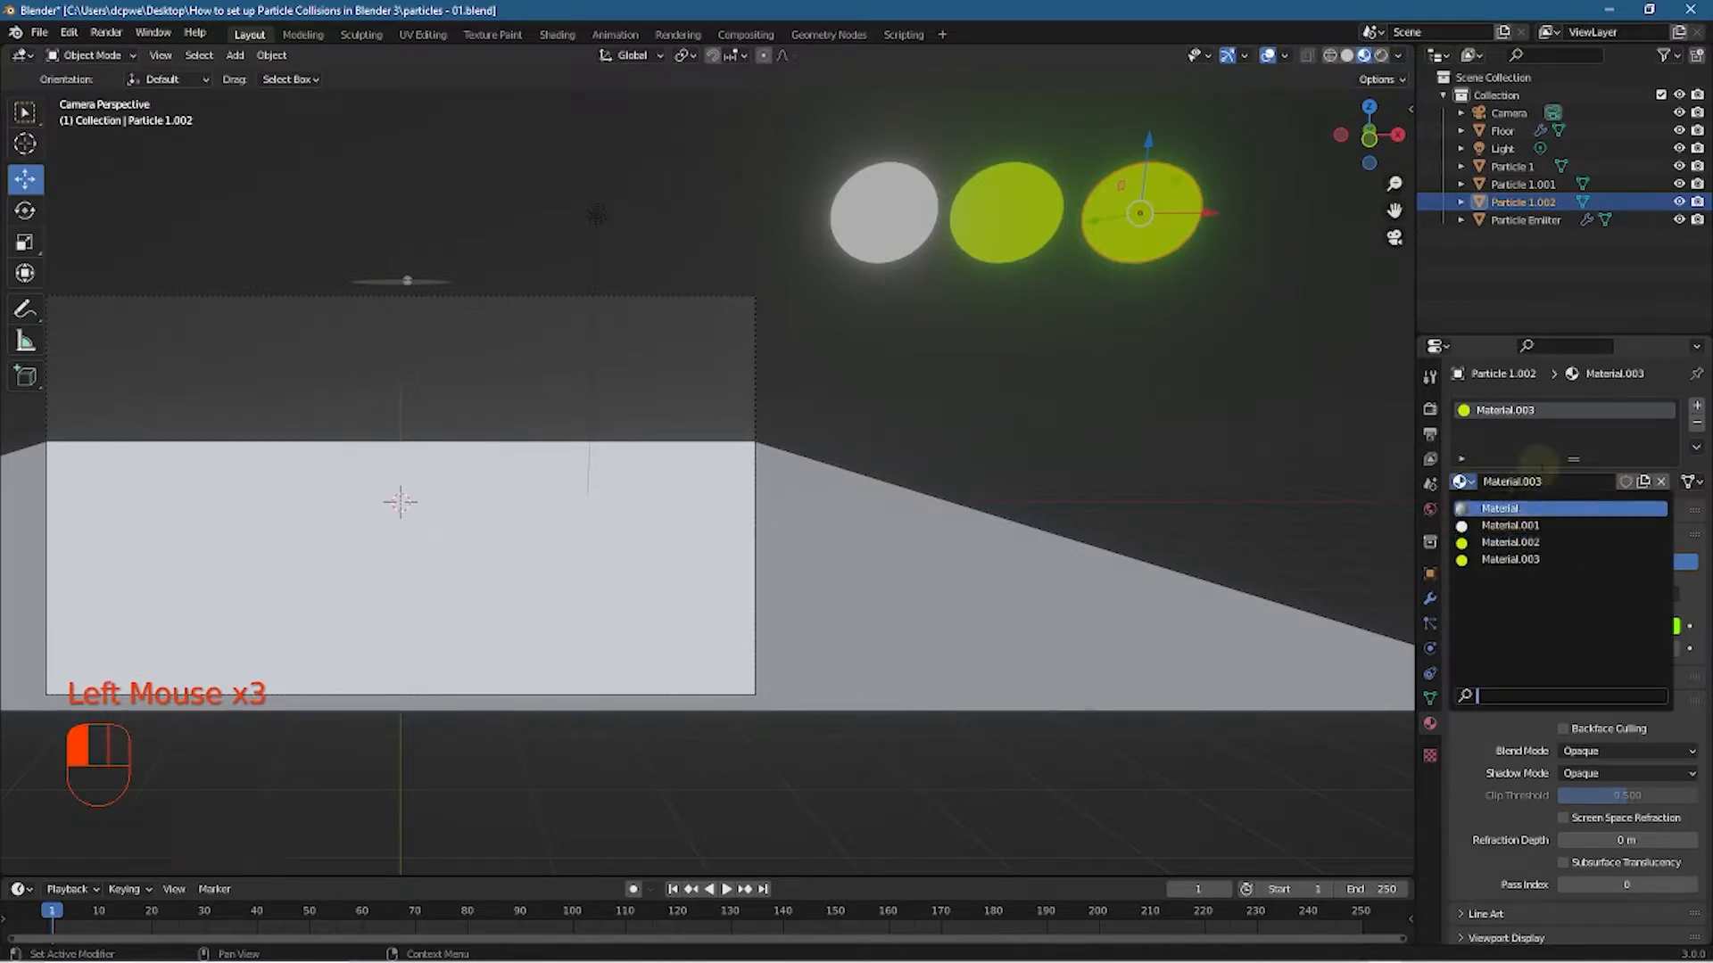
{"action": "left_click", "coordinate": [1623, 625]}
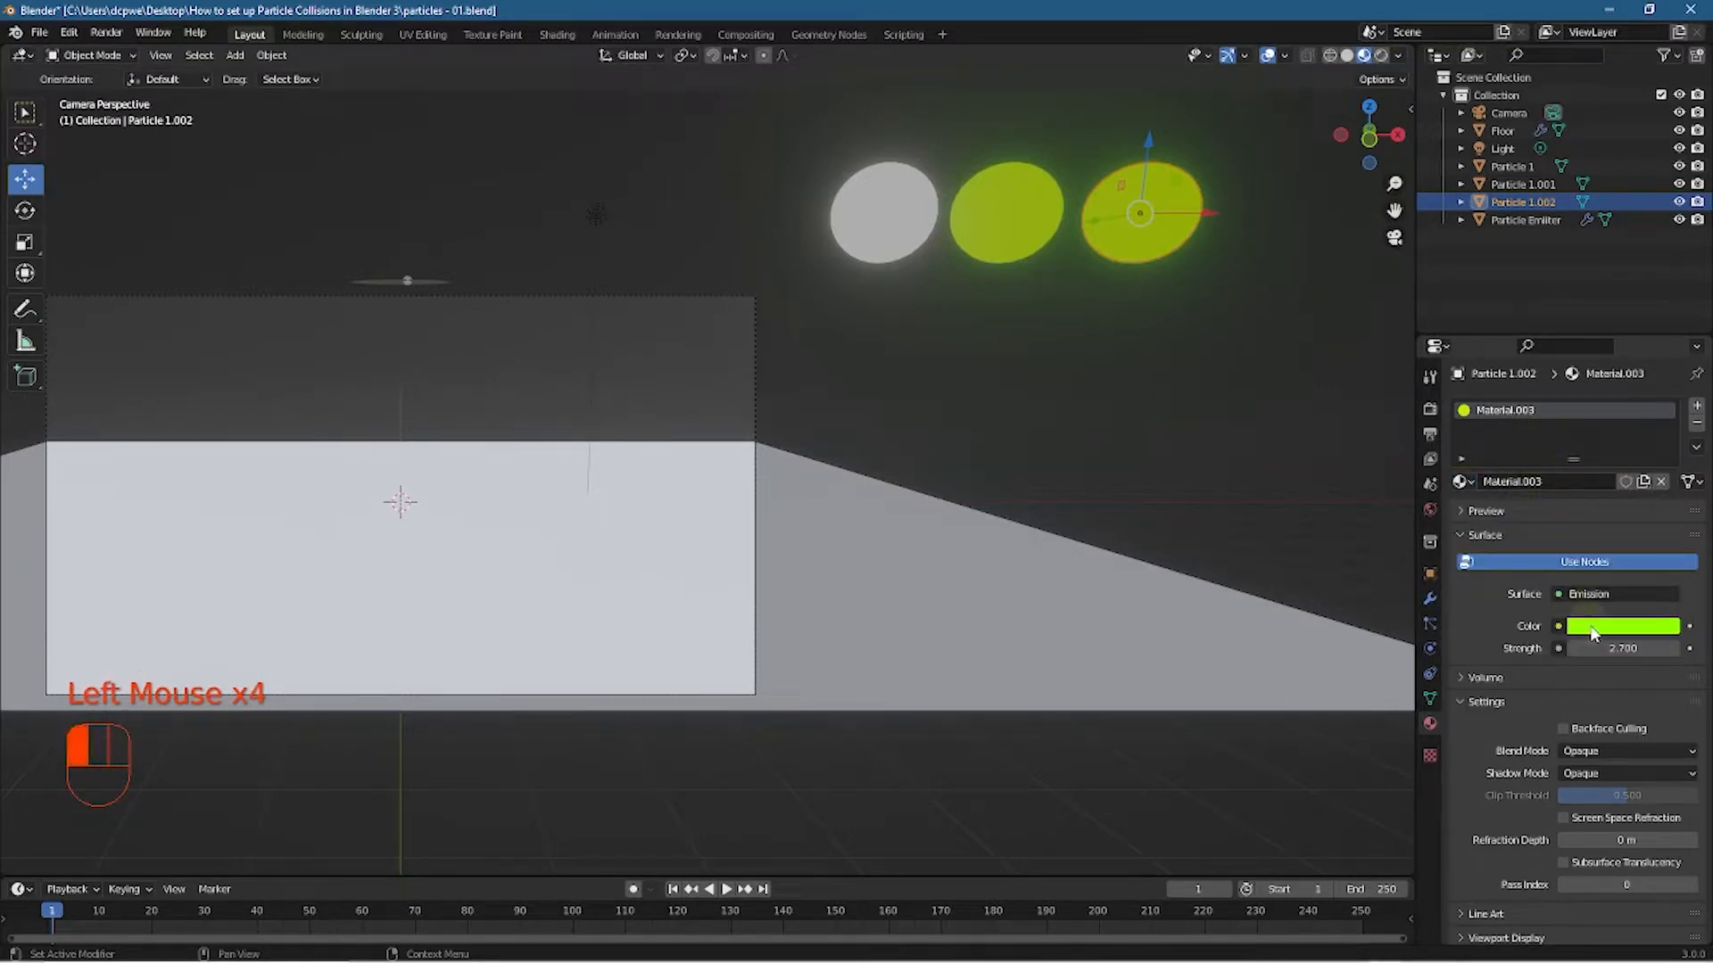
{"action": "left_click", "coordinate": [1552, 490]}
{"action": "mouse_move", "coordinate": [1551, 492]}
{"action": "left_mouse_down"}
{"action": "mouse_move", "coordinate": [1631, 486]}
{"action": "mouse_move", "coordinate": [1651, 415]}
{"action": "mouse_move", "coordinate": [1620, 376]}
{"action": "left_mouse_up"}
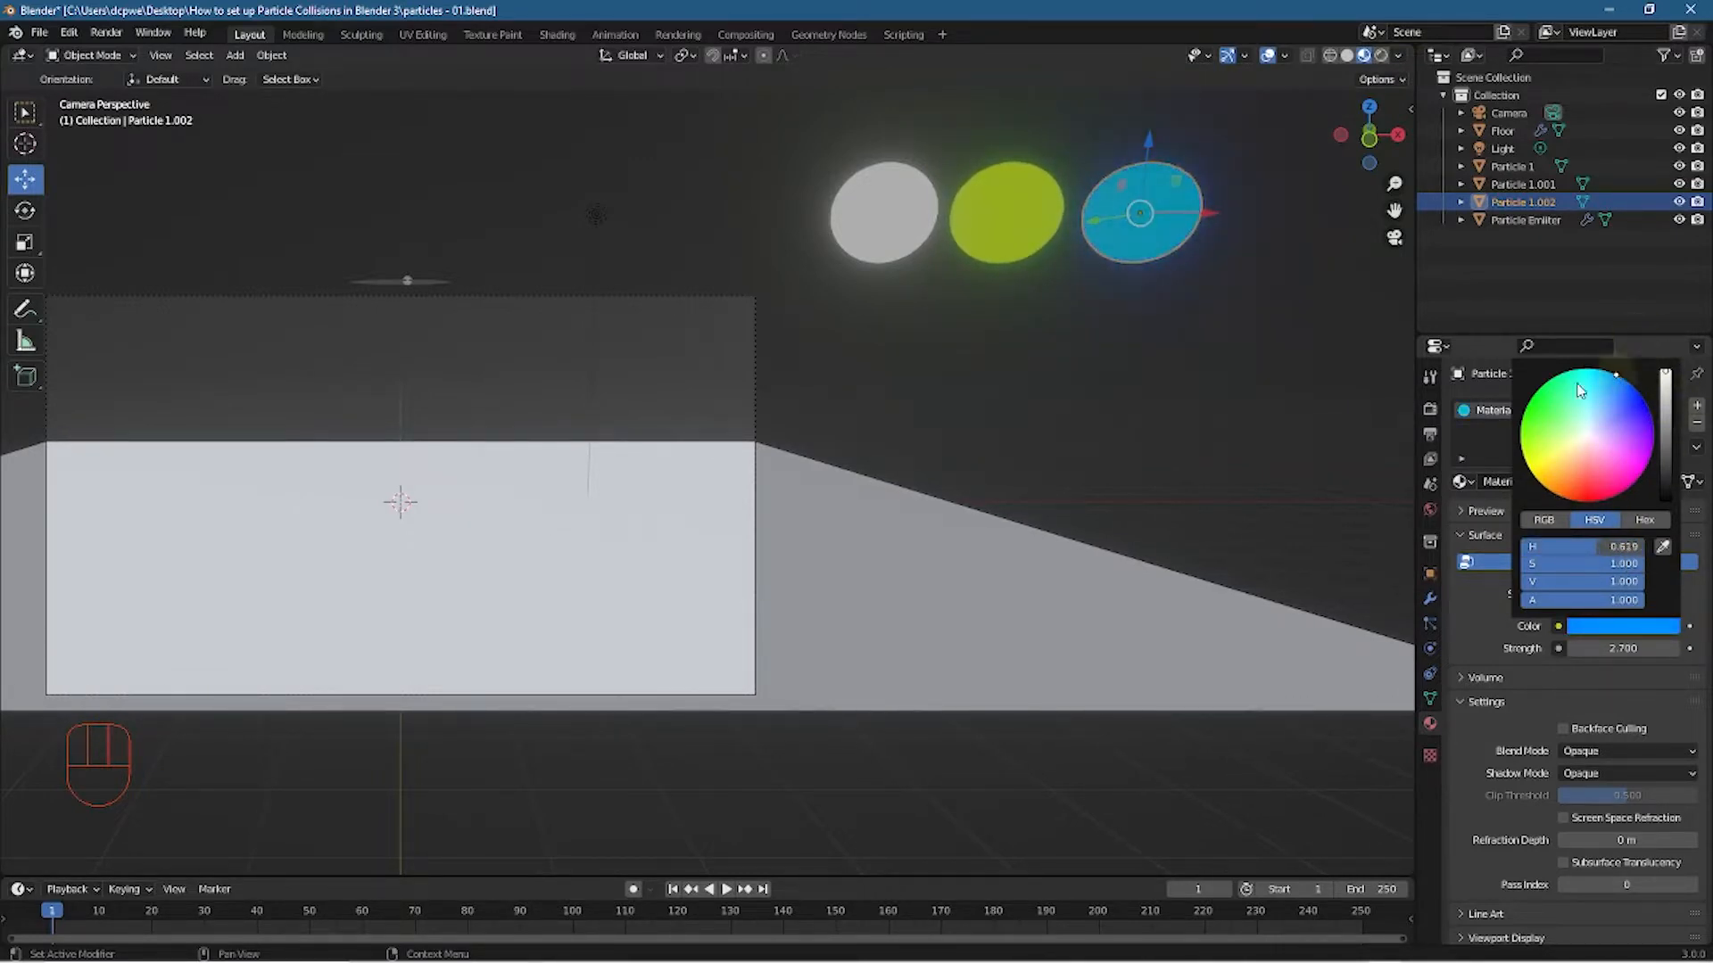
{"action": "left_click", "coordinate": [1076, 428]}
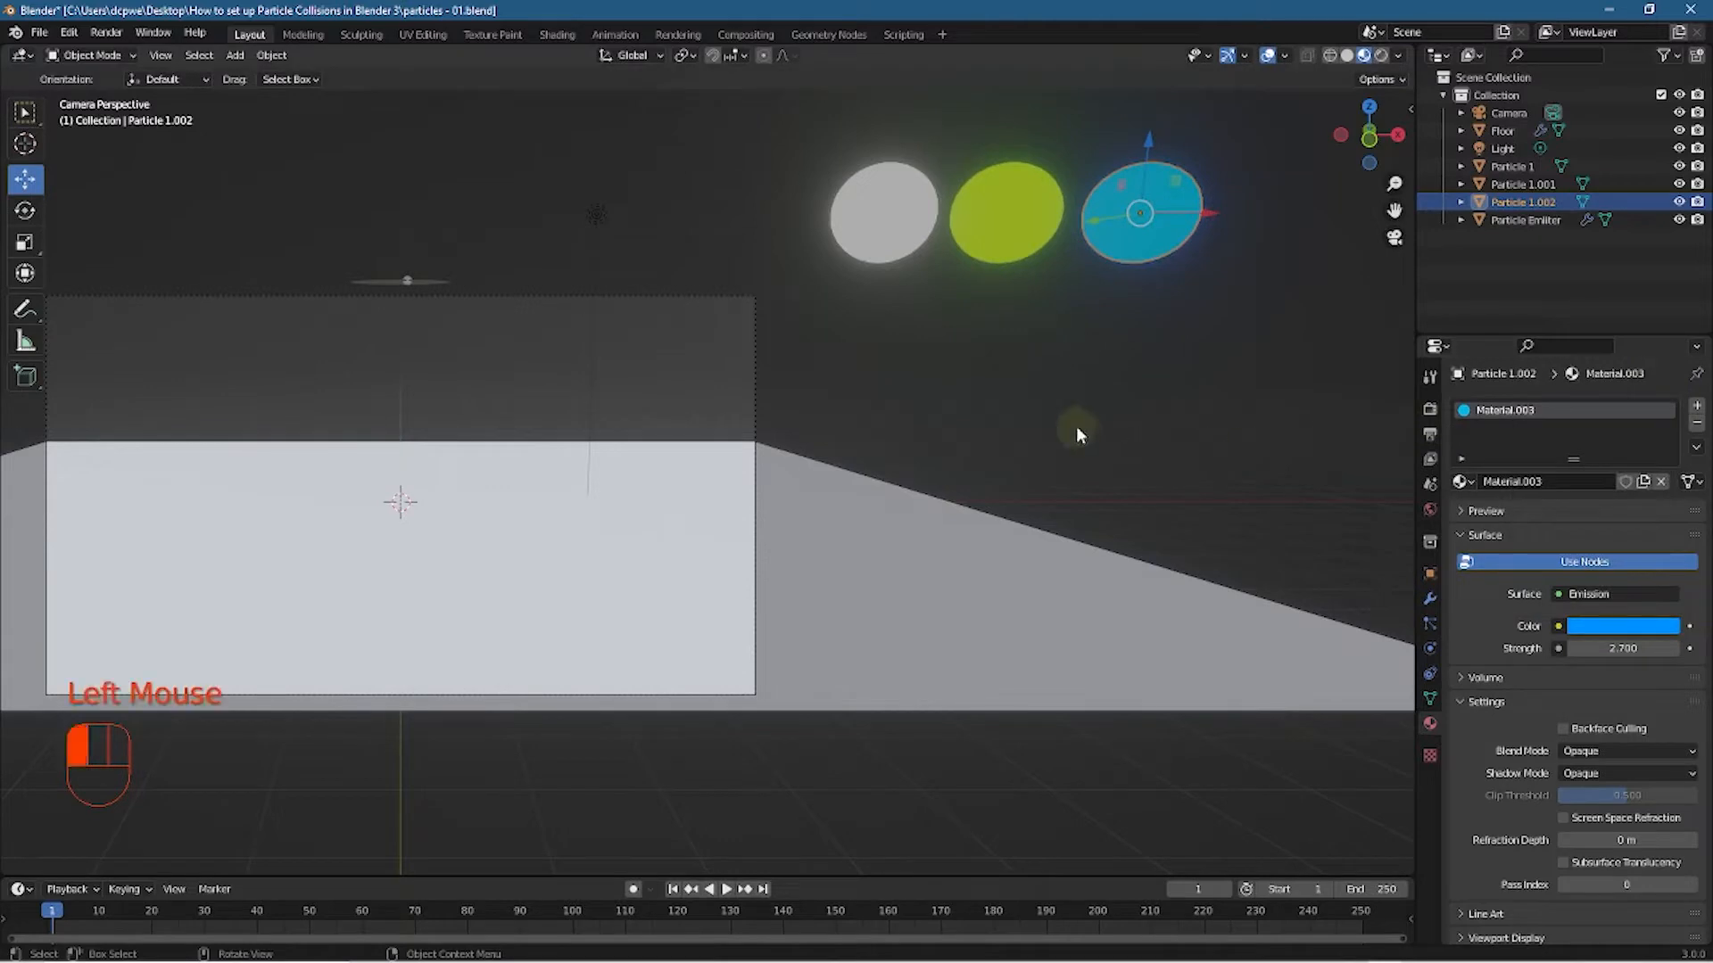
Rename the yellow-green sphere as Particle 2 and the blue sphere as Particle 3
{"action": "left_click", "coordinate": [1523, 184]}
{"action": "double_click", "coordinate": [1523, 184]}
{"action": "left_click_drag", "start_coordinate": [1529, 185], "coordinate": [1567, 185]}
{"action": "type", "text": "2"}
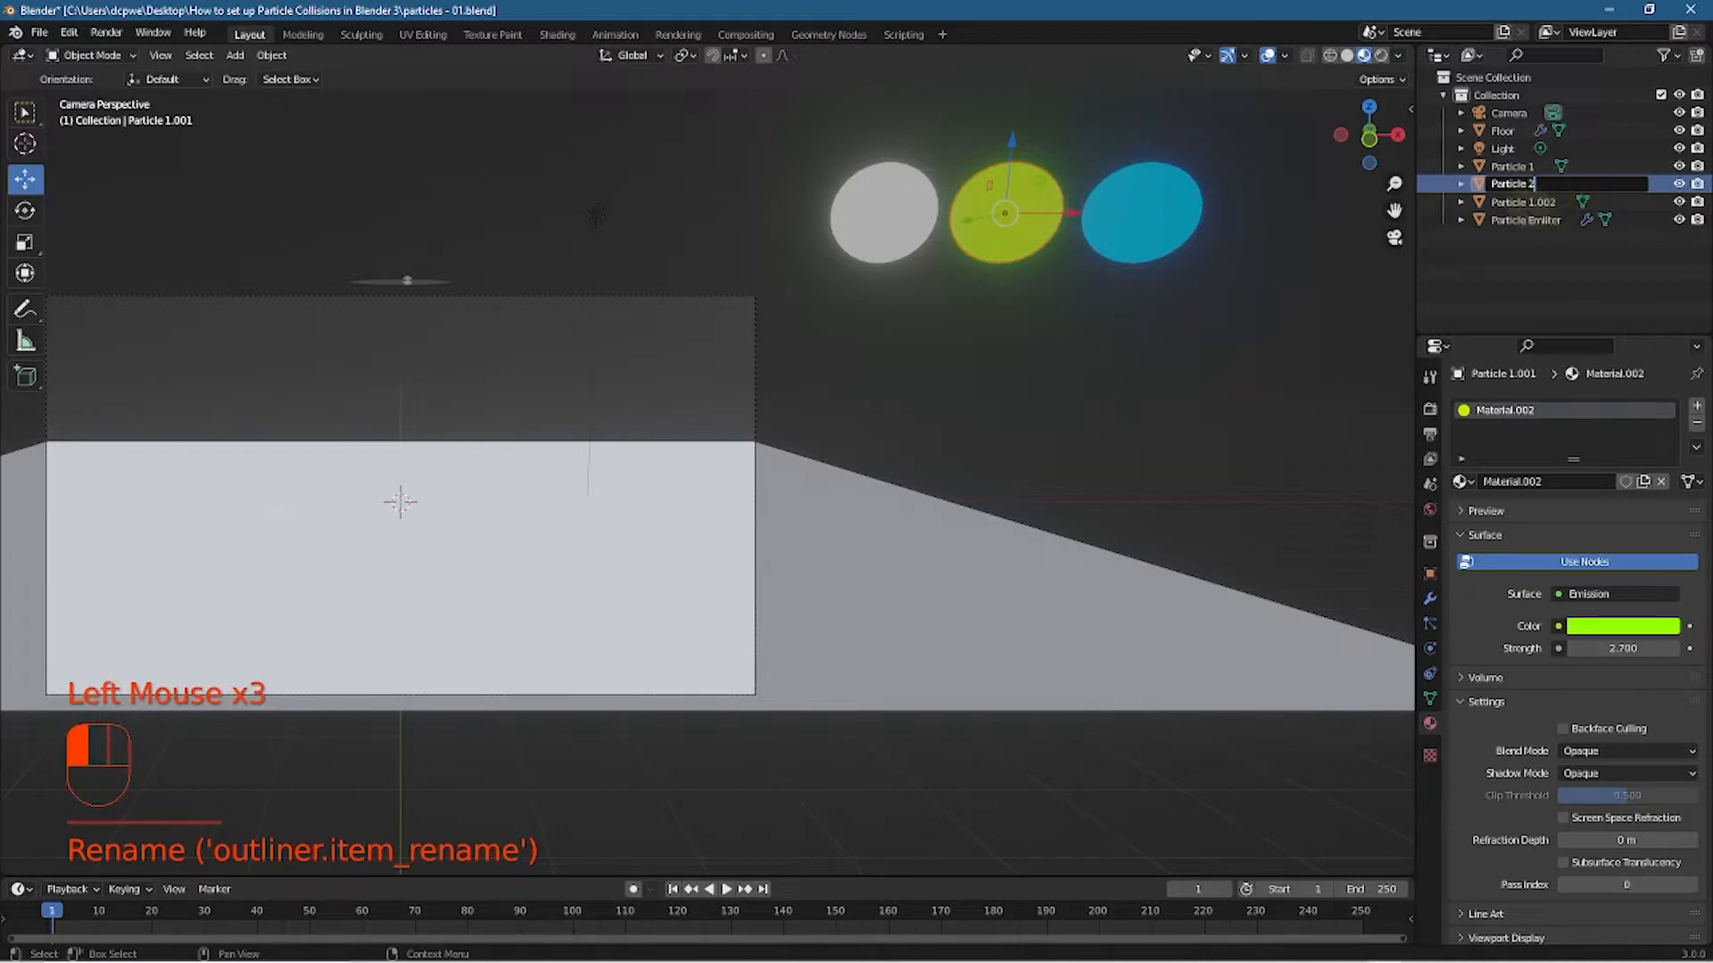
{"action": "double_click", "coordinate": [1526, 202]}
{"action": "double_click", "coordinate": [1529, 186]}
{"action": "left_click_drag", "start_coordinate": [1528, 184], "coordinate": [1575, 184]}
{"action": "type", "text": "3"}
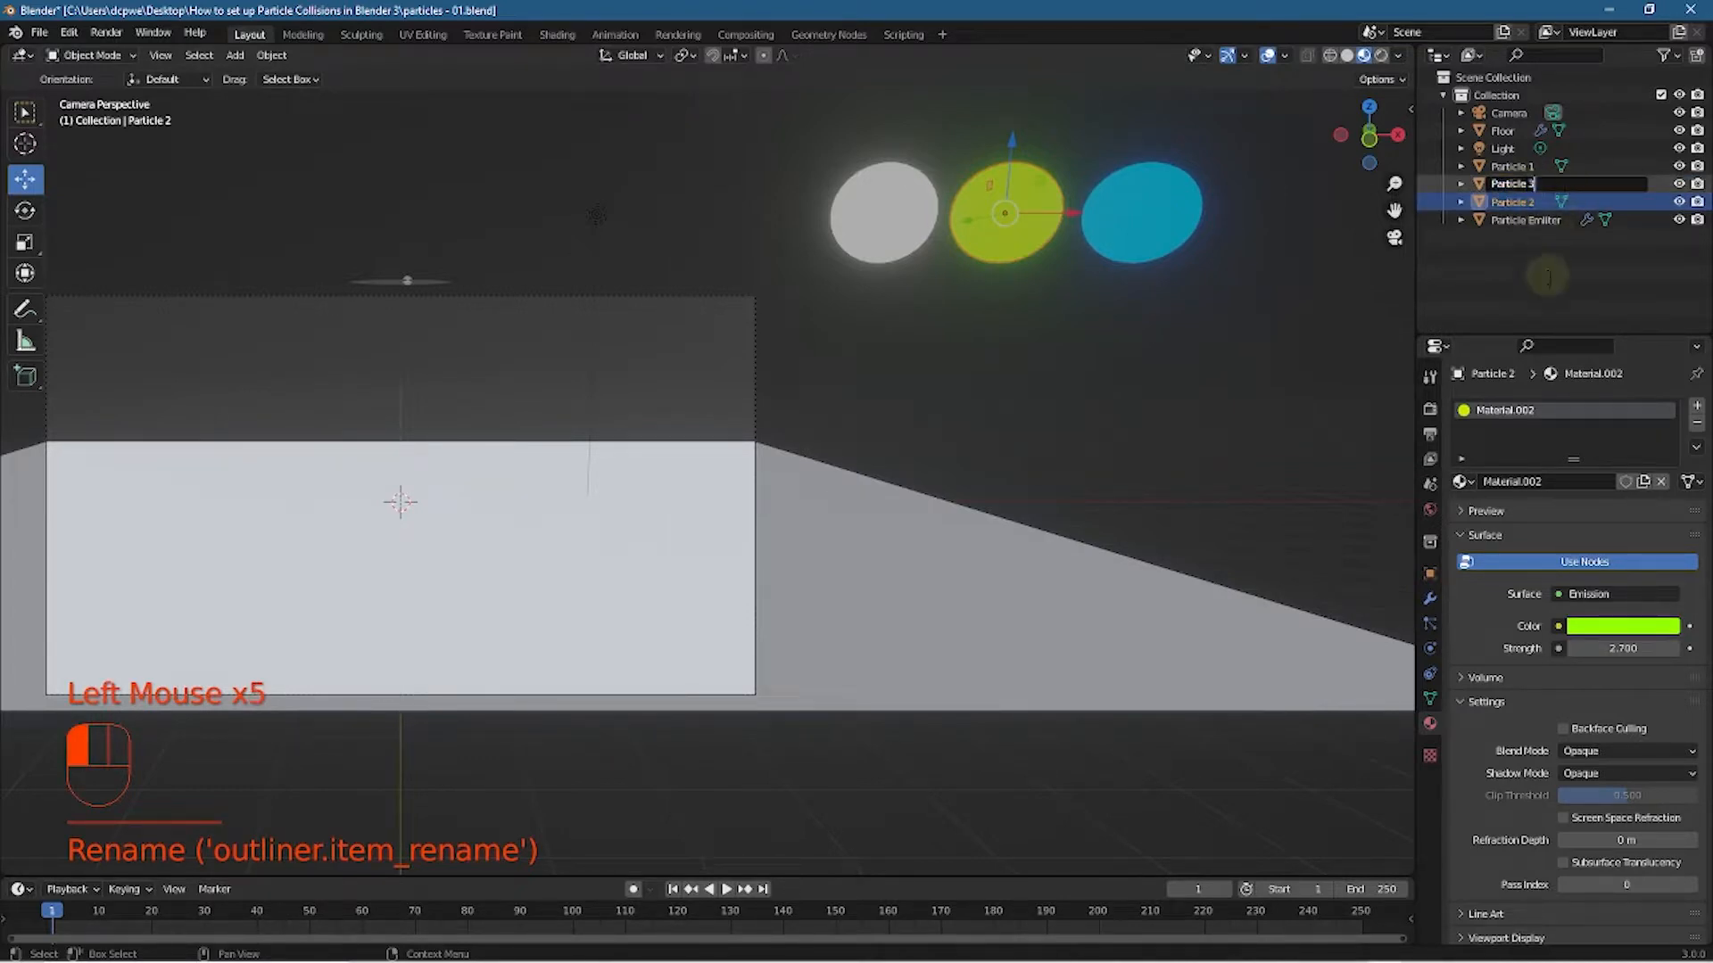
{"action": "key", "text": "Return"}
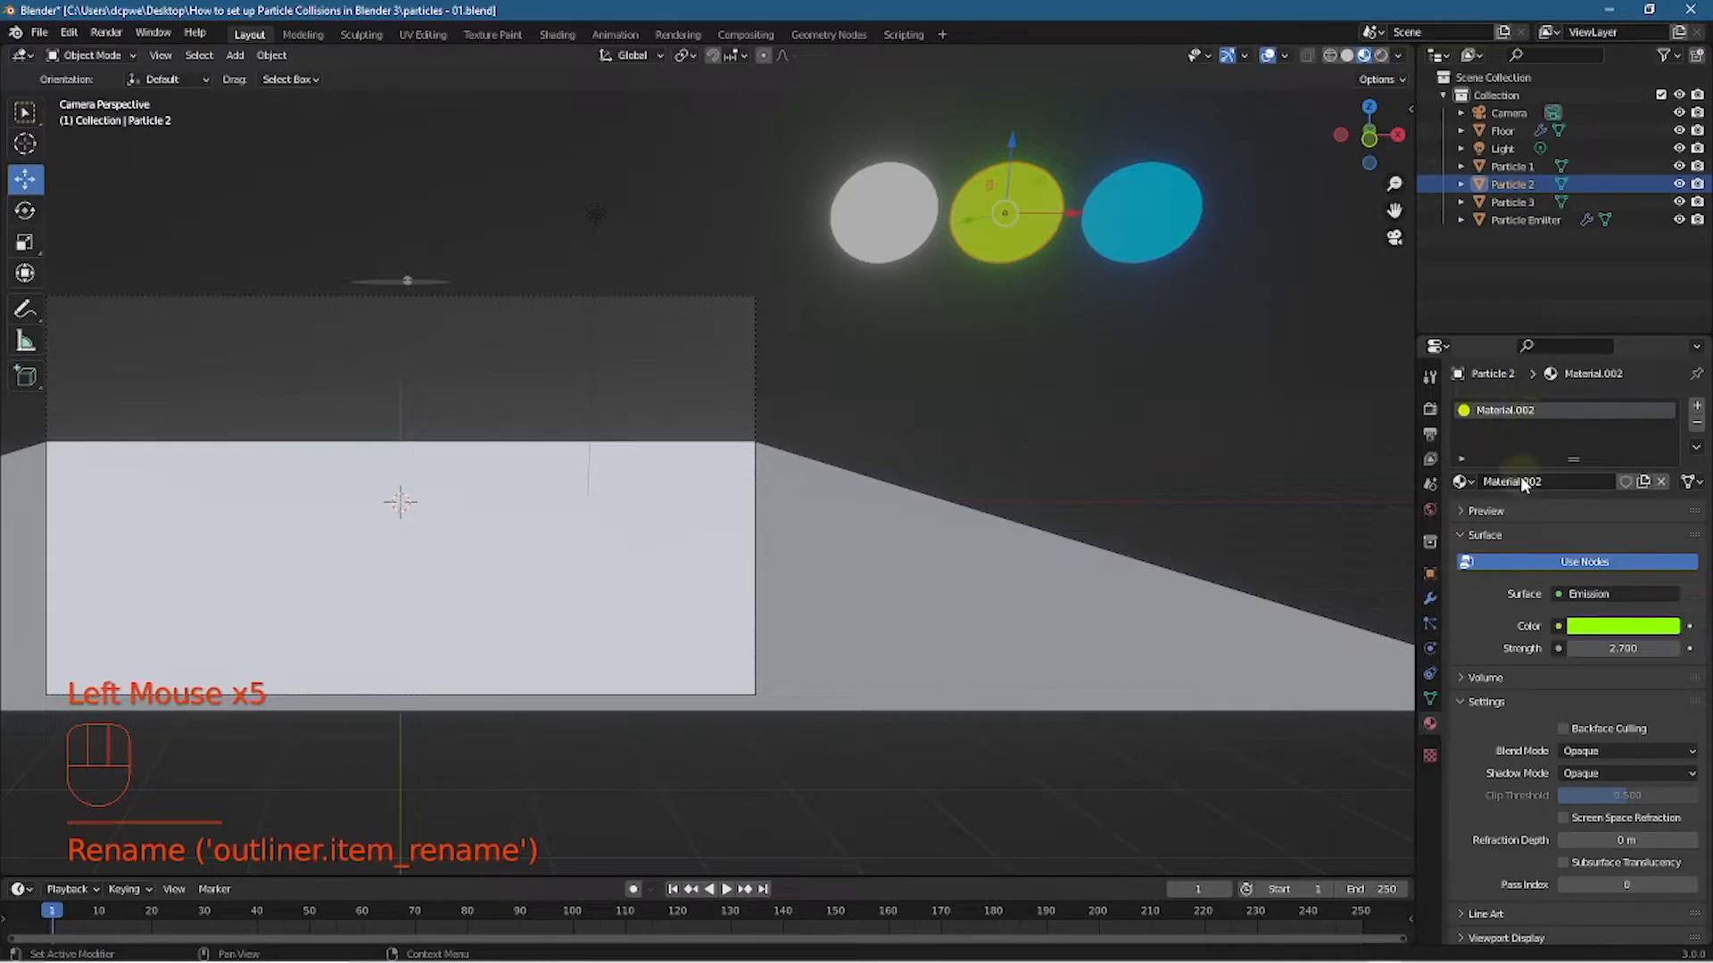
Rename the white sphere's material as Particle 1, reusing the object's name
{"action": "left_click", "coordinate": [1521, 184]}
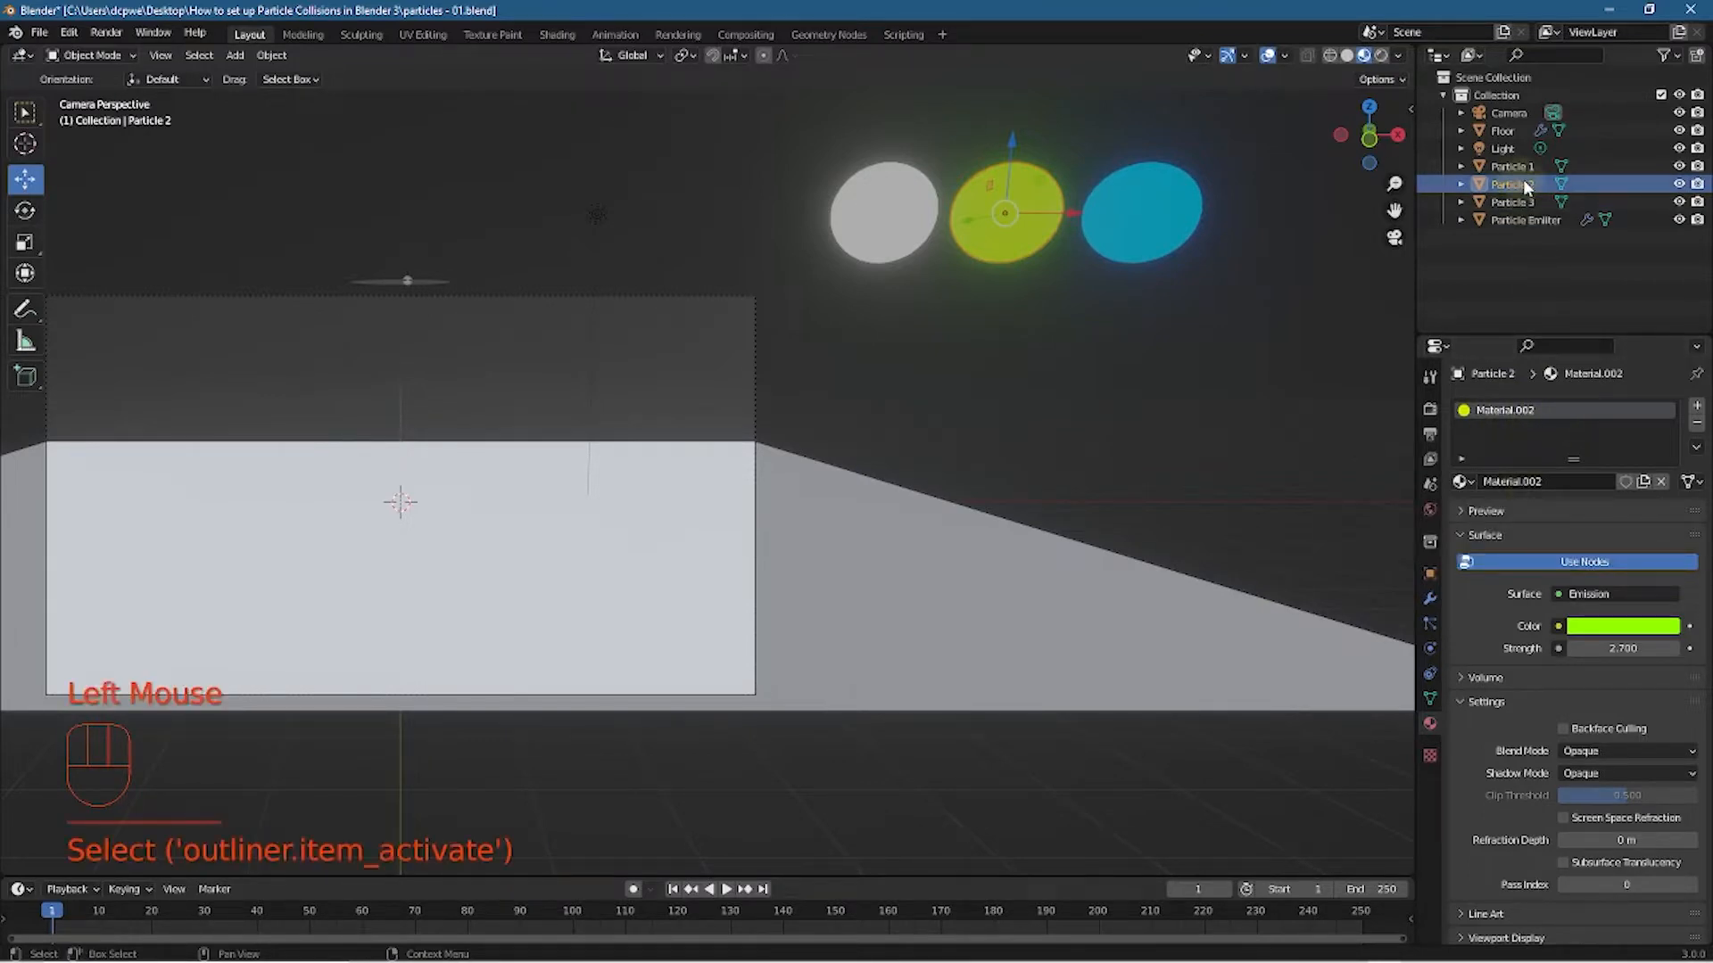
{"action": "left_click", "coordinate": [1514, 168]}
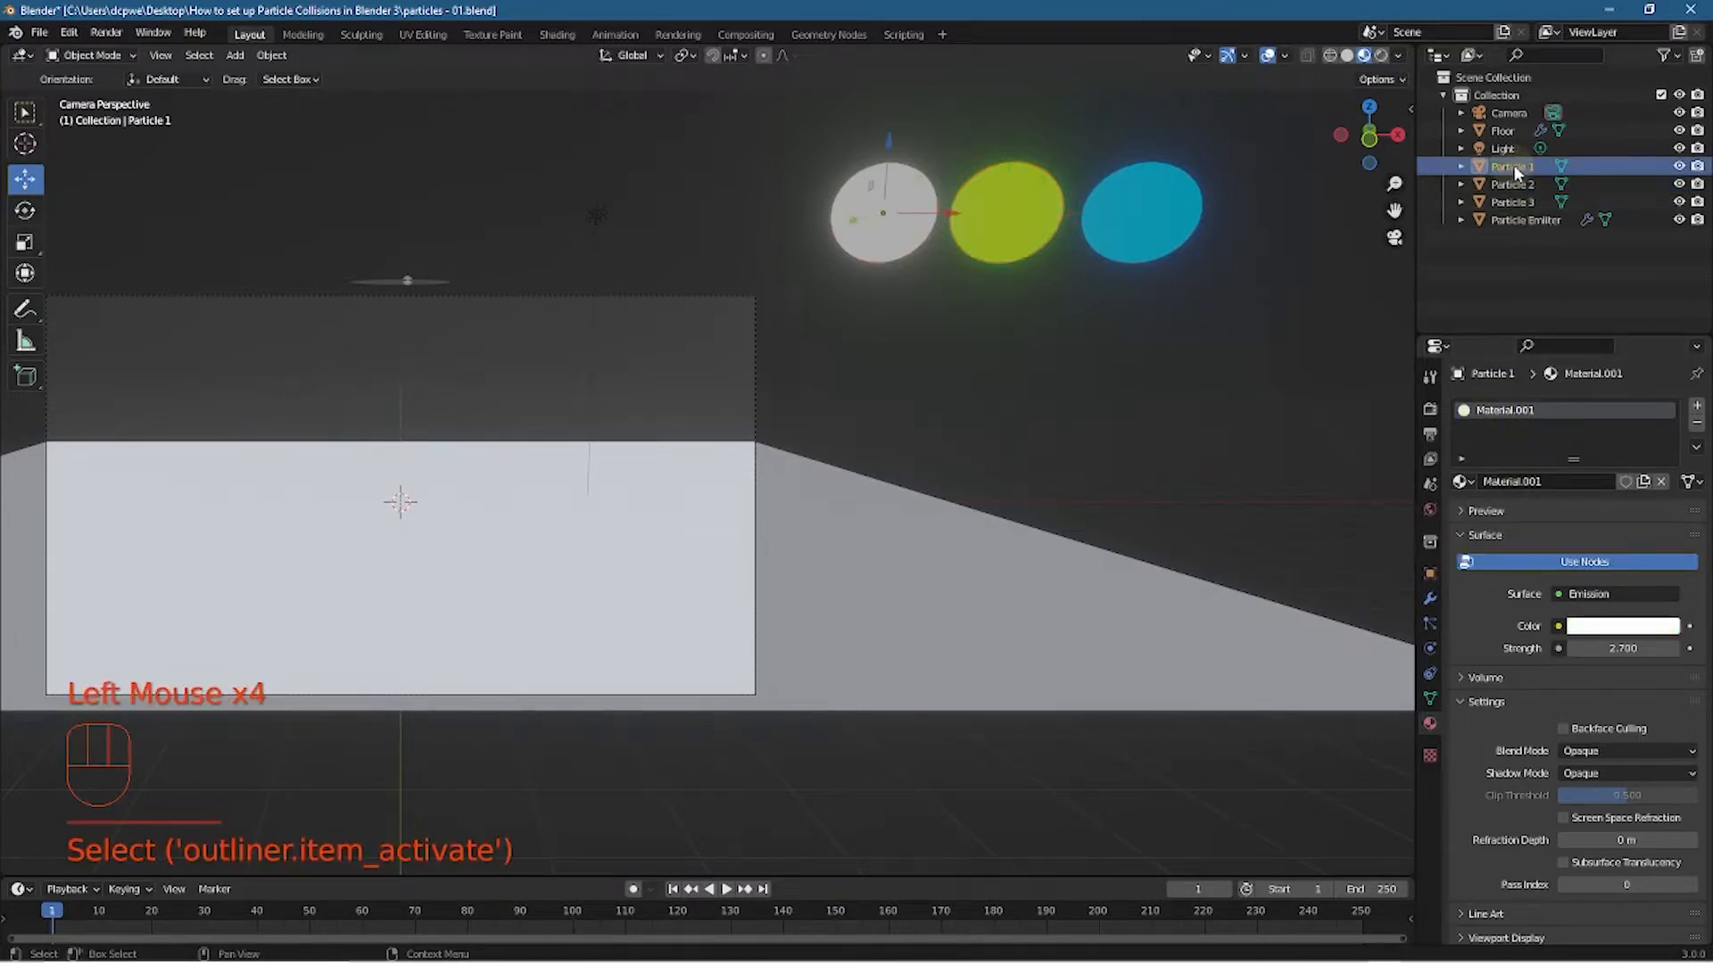
{"action": "double_click", "coordinate": [1514, 168]}
{"action": "key", "text": "ctrl+c"}
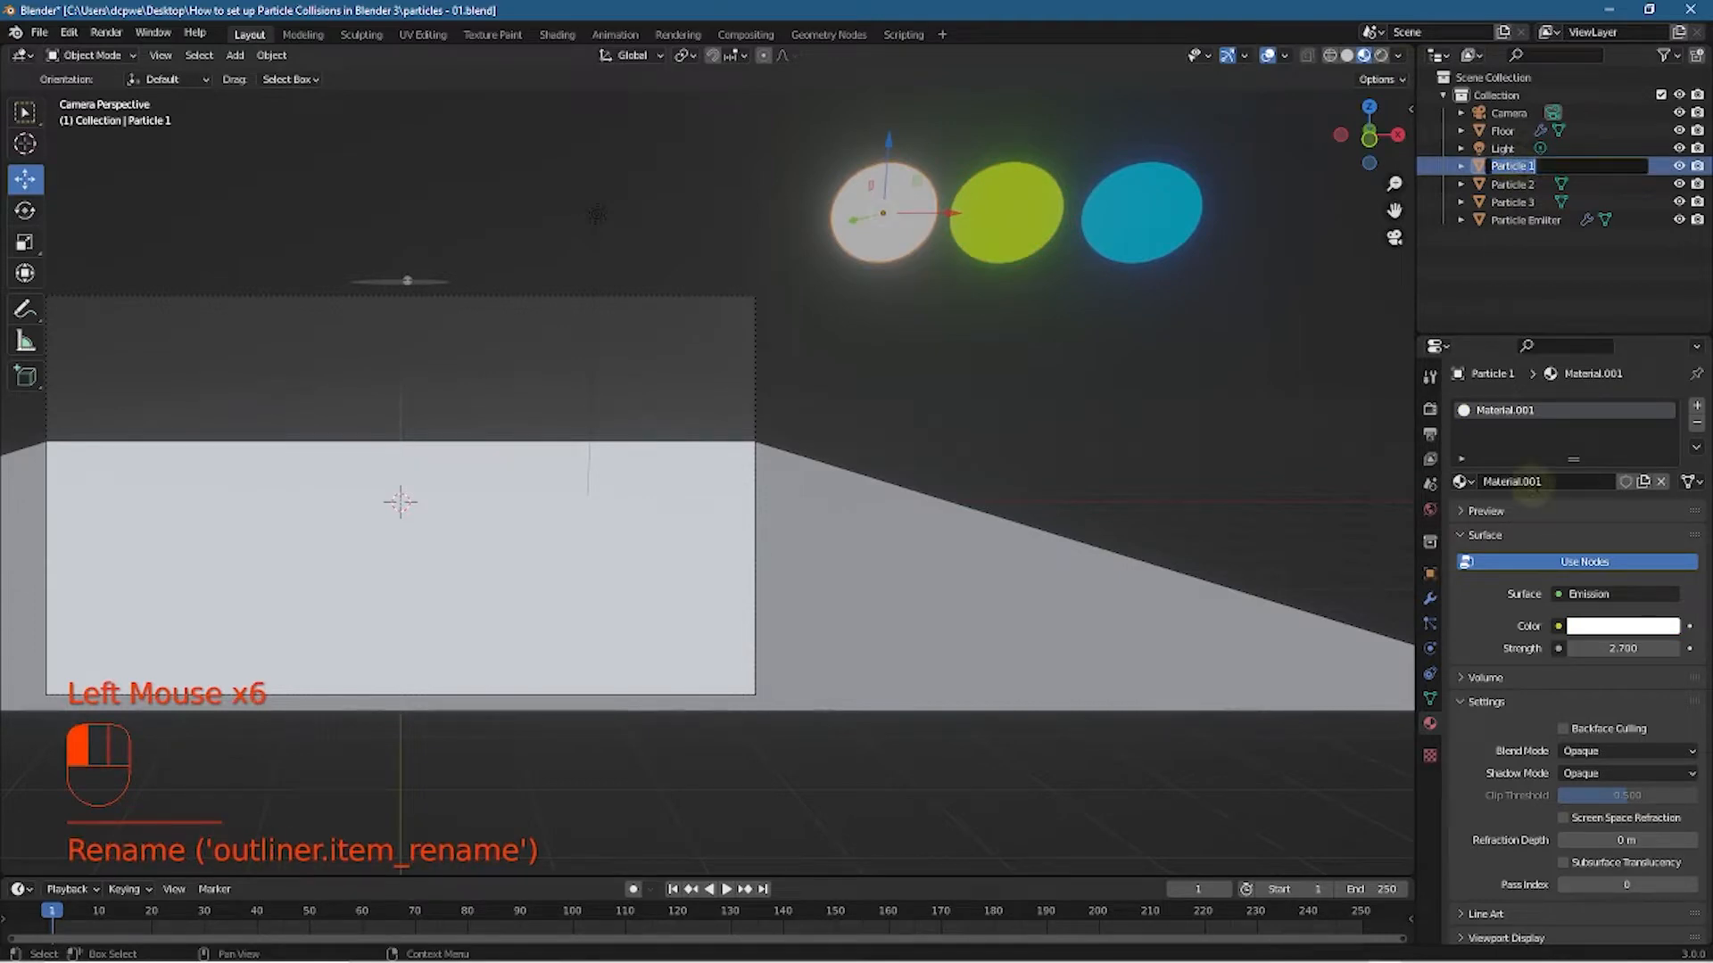
{"action": "left_click", "coordinate": [1552, 483]}
{"action": "key", "text": "ctrl+v"}
{"action": "key", "text": "Return"}
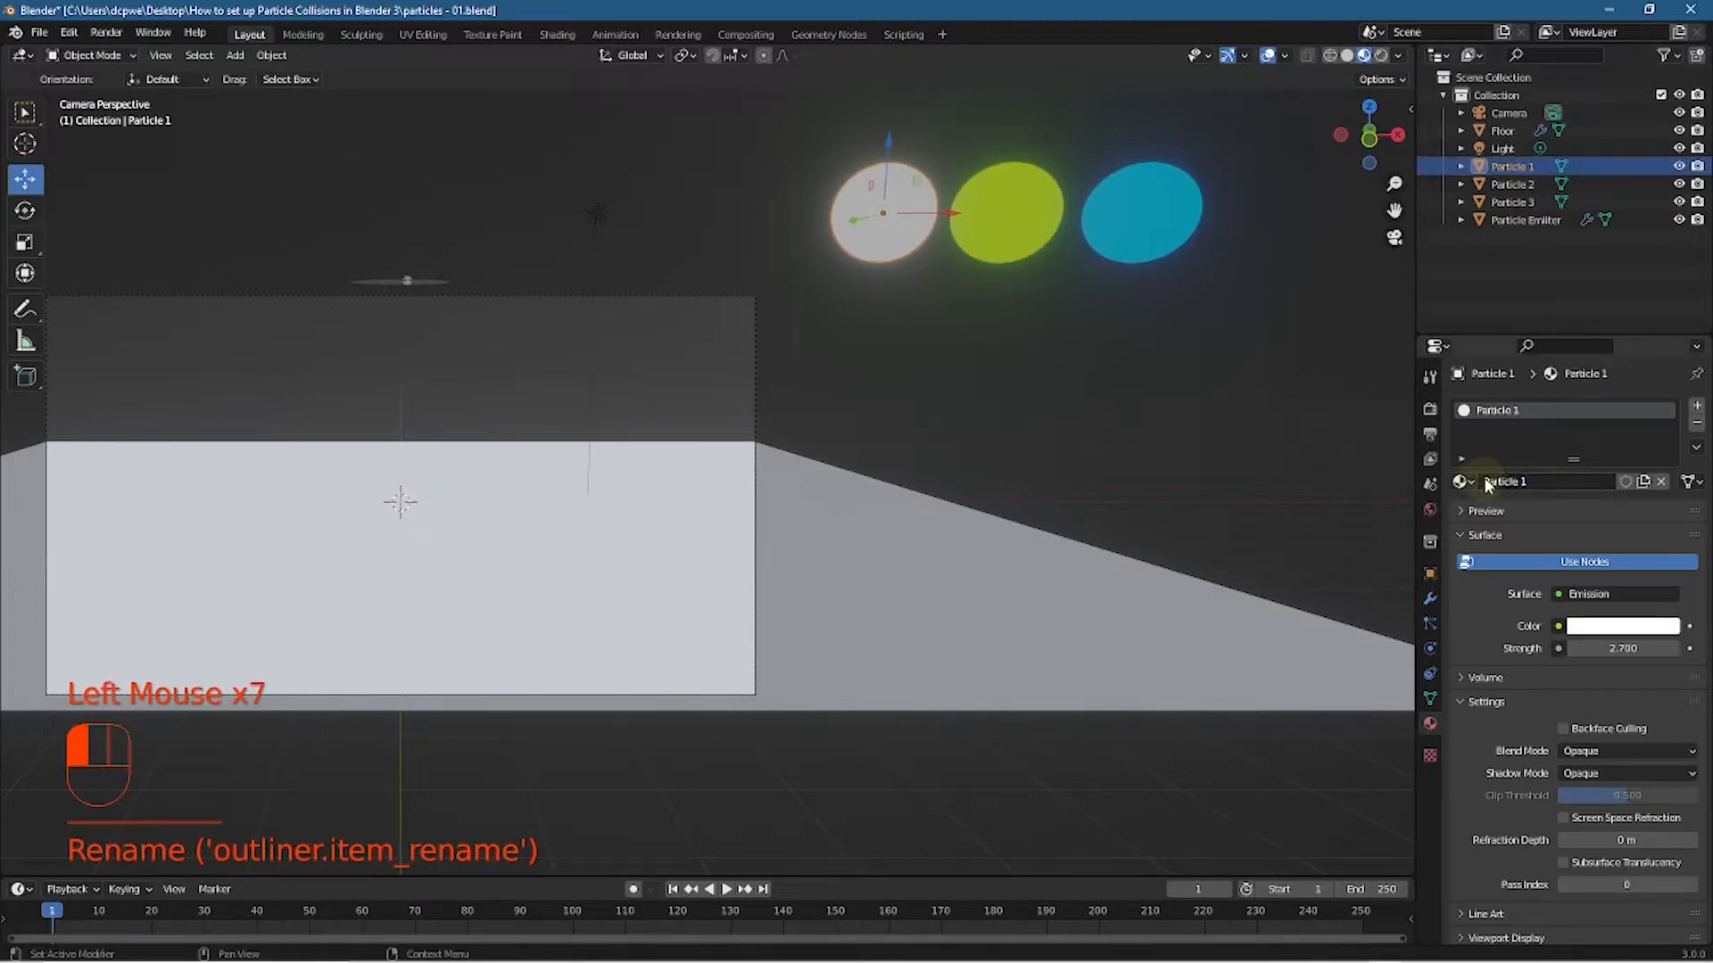
Rename the yellow-green sphere's material as Particle 2, reusing the object's name
{"action": "double_click", "coordinate": [1514, 184]}
{"action": "key", "text": "ctrl+c"}
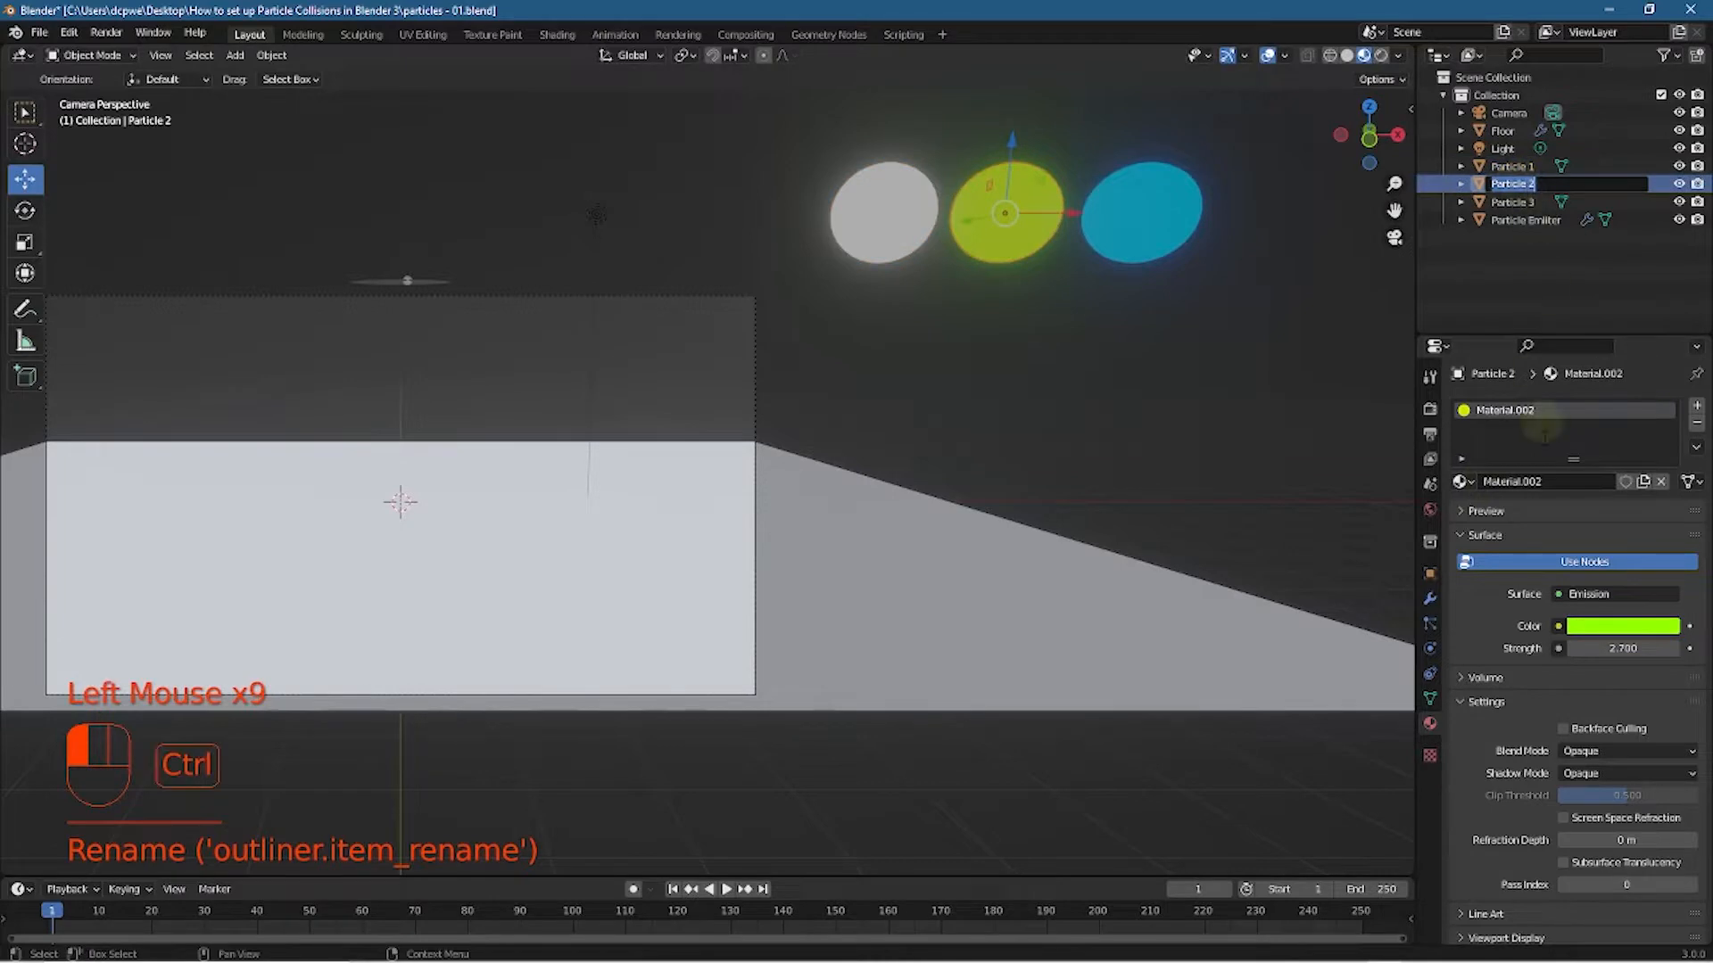
{"action": "left_click", "coordinate": [1555, 485]}
{"action": "left_click", "coordinate": [1554, 484]}
{"action": "key", "text": "ctrl+v"}
{"action": "key", "text": "Return"}
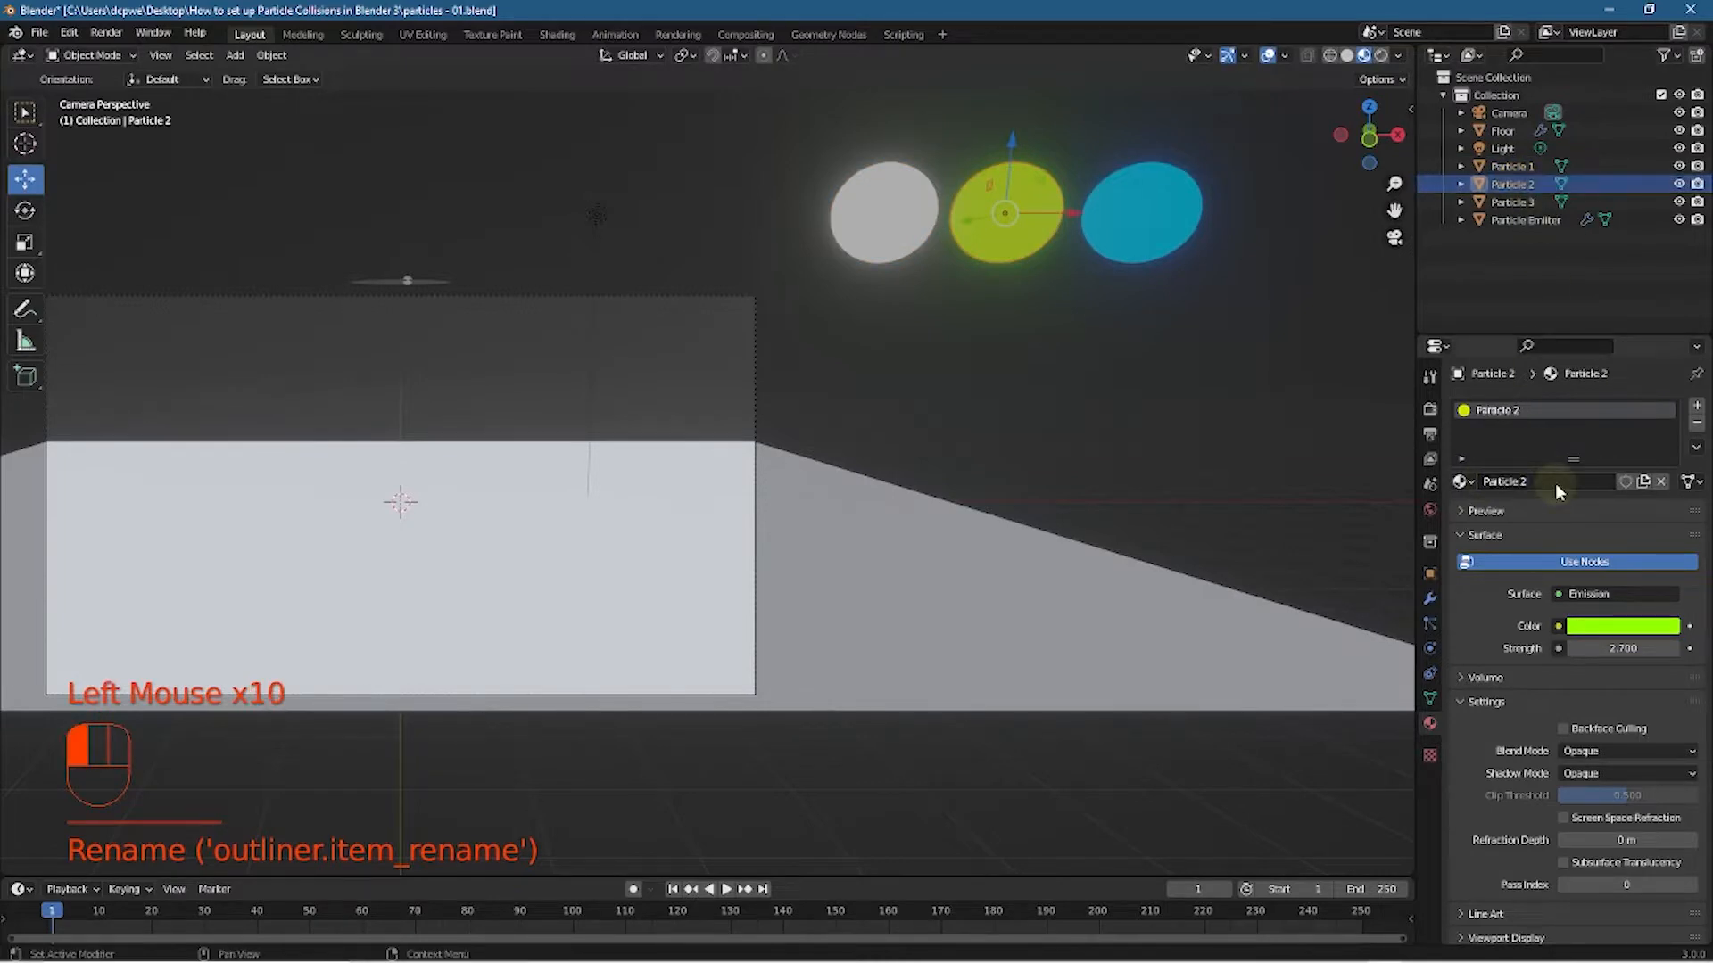
Rename the blue sphere's material as Particle 3 and check the list of available materials
{"action": "left_click", "coordinate": [1512, 202]}
{"action": "double_click", "coordinate": [1512, 201]}
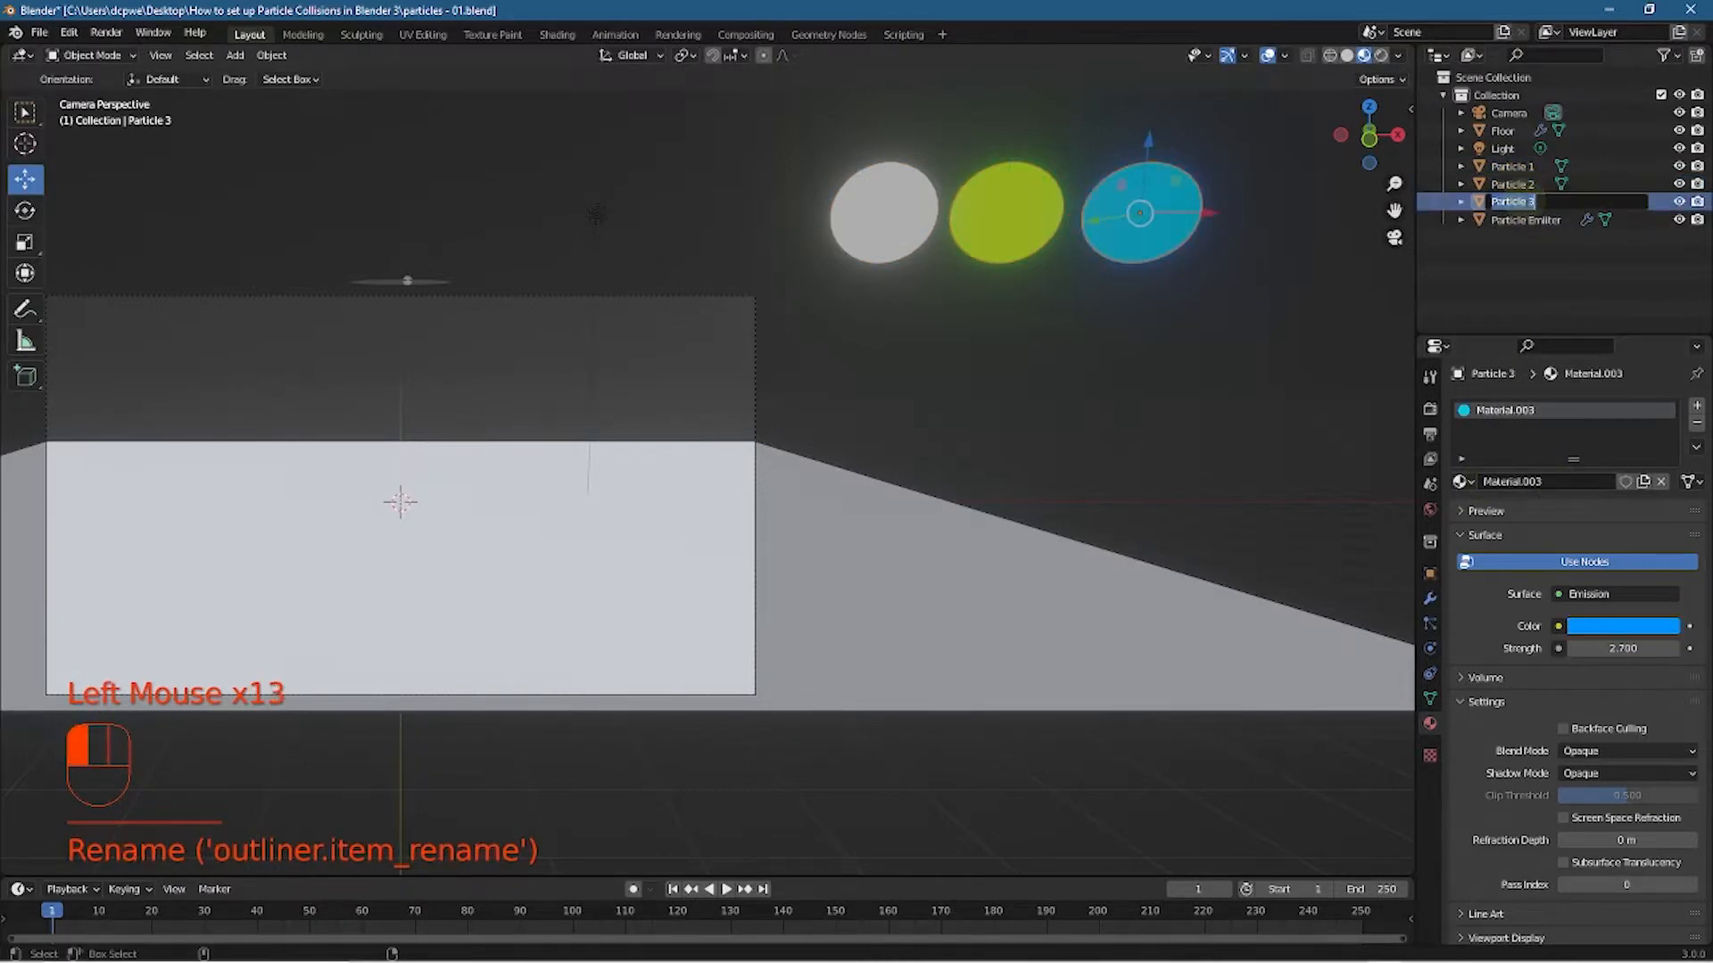
{"action": "key", "text": "ctrl+c"}
{"action": "left_click", "coordinate": [1548, 481]}
{"action": "left_click", "coordinate": [1547, 482]}
{"action": "key", "text": "ctrl+v"}
{"action": "key", "text": "Return"}
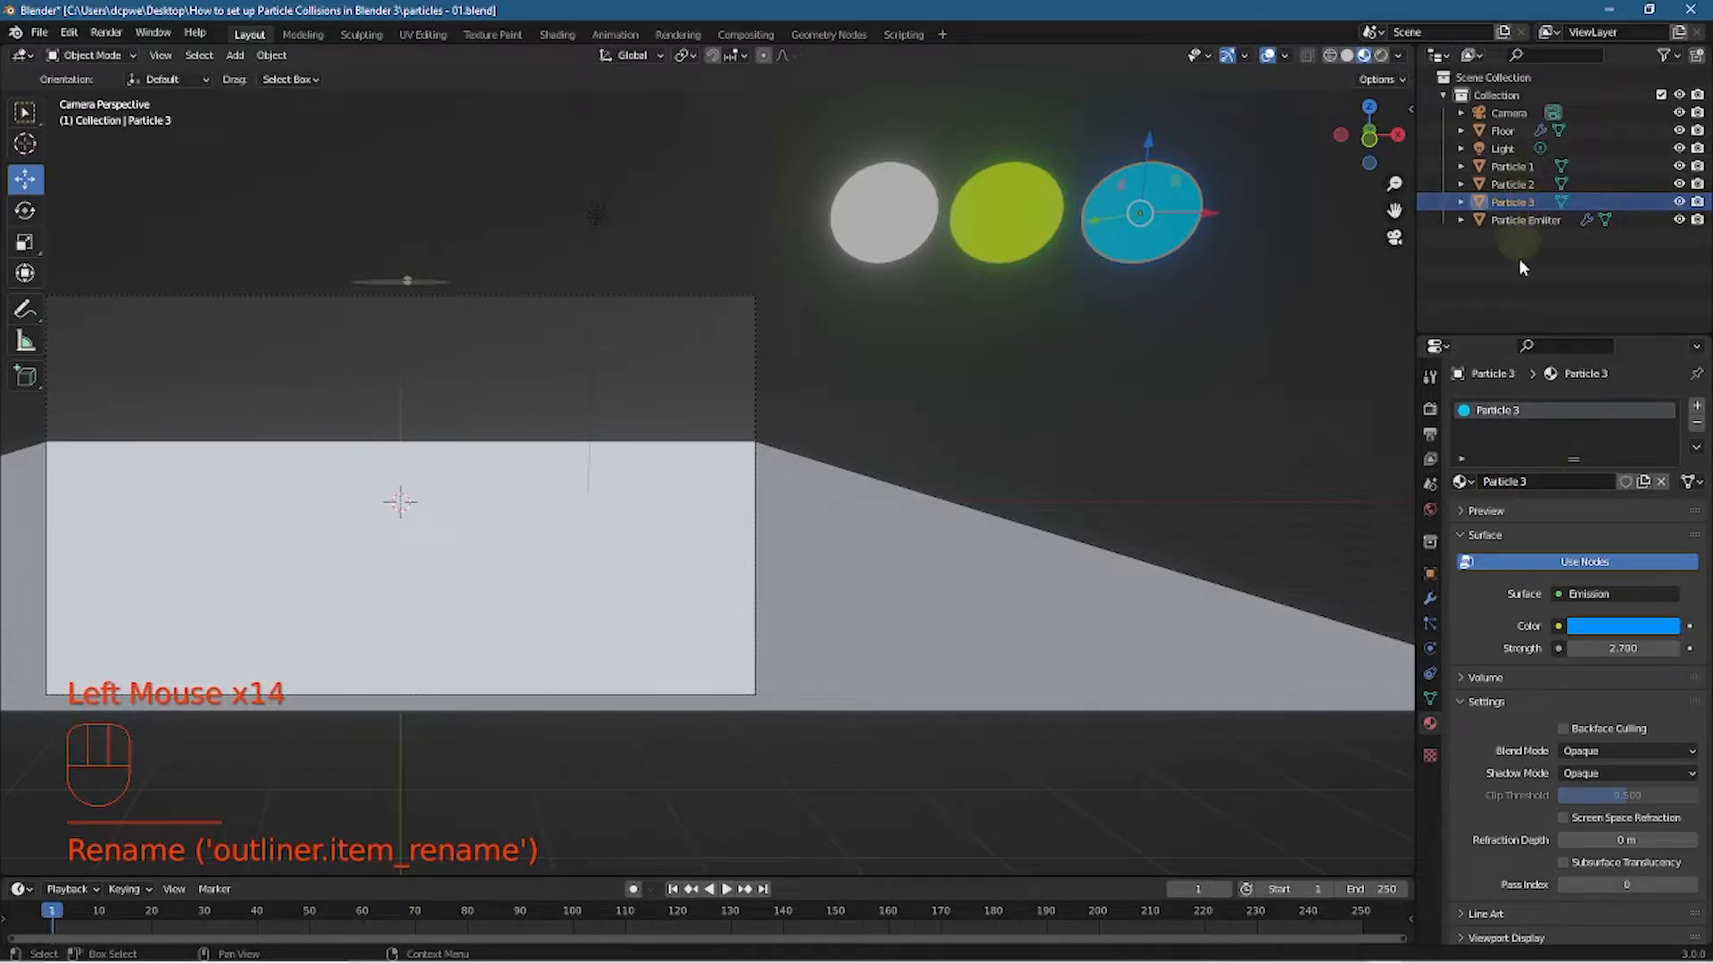
{"action": "left_click", "coordinate": [1463, 482]}
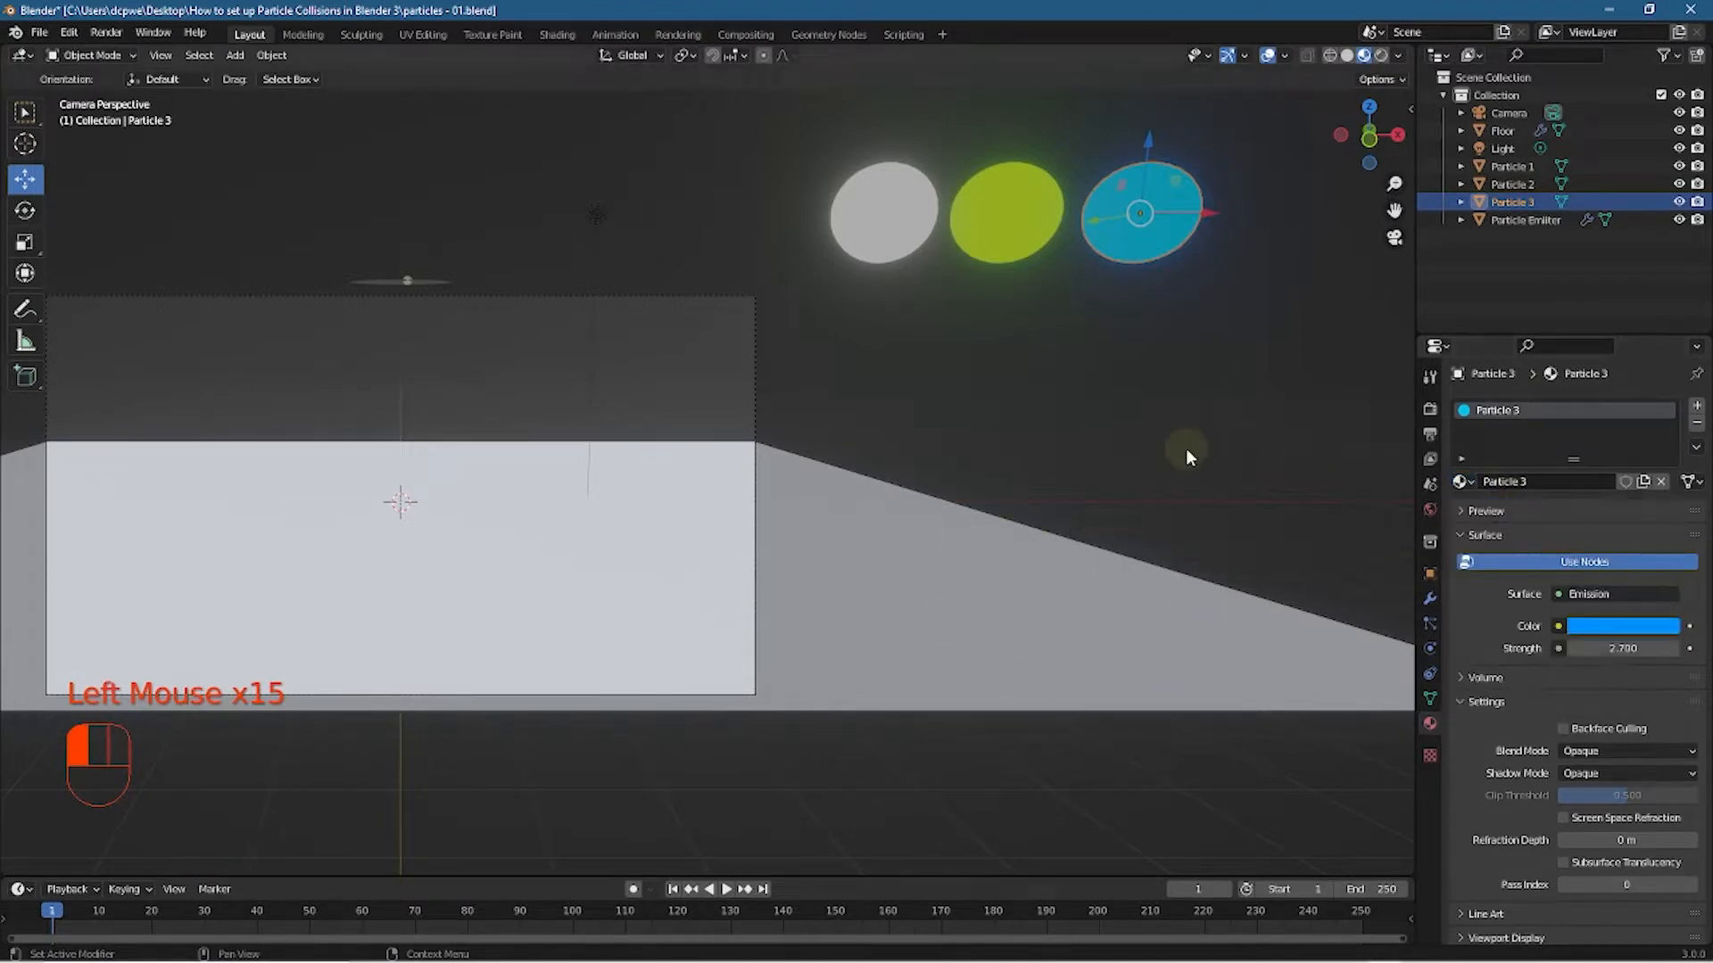
Select the white, yellow-green and blue spheres together in the viewport
{"action": "left_click", "coordinate": [1215, 291]}
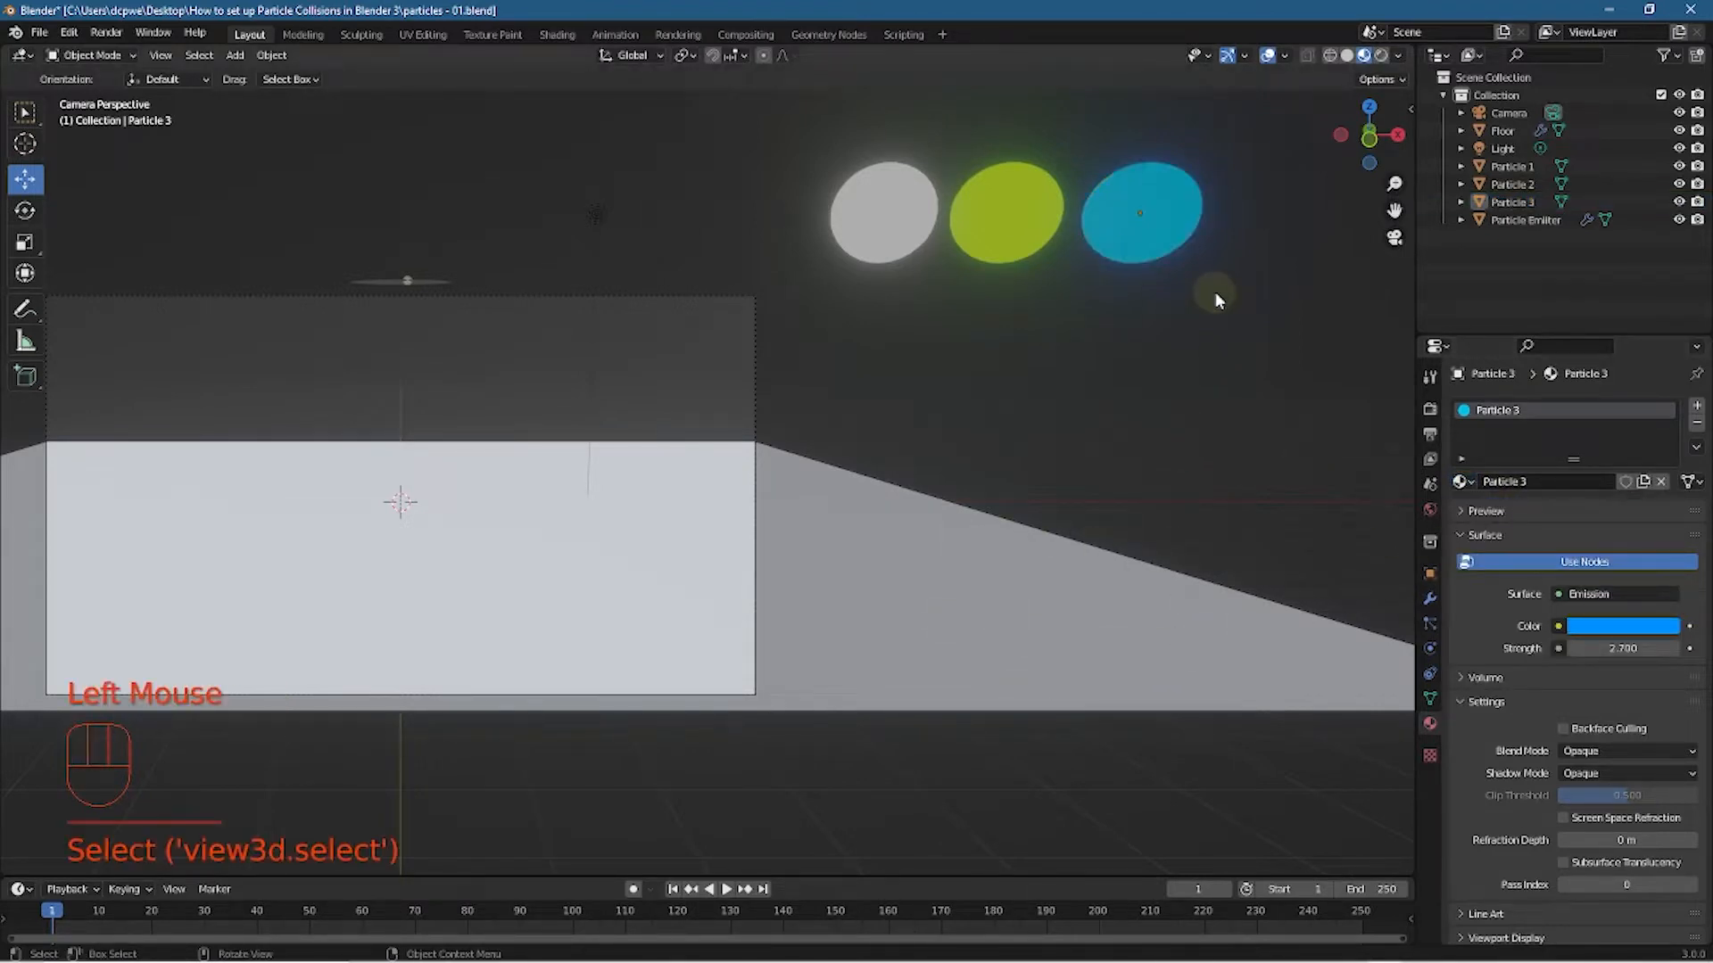
{"action": "left_click", "coordinate": [899, 222], "text": "shift"}
{"action": "left_click", "coordinate": [1038, 235], "text": "shift"}
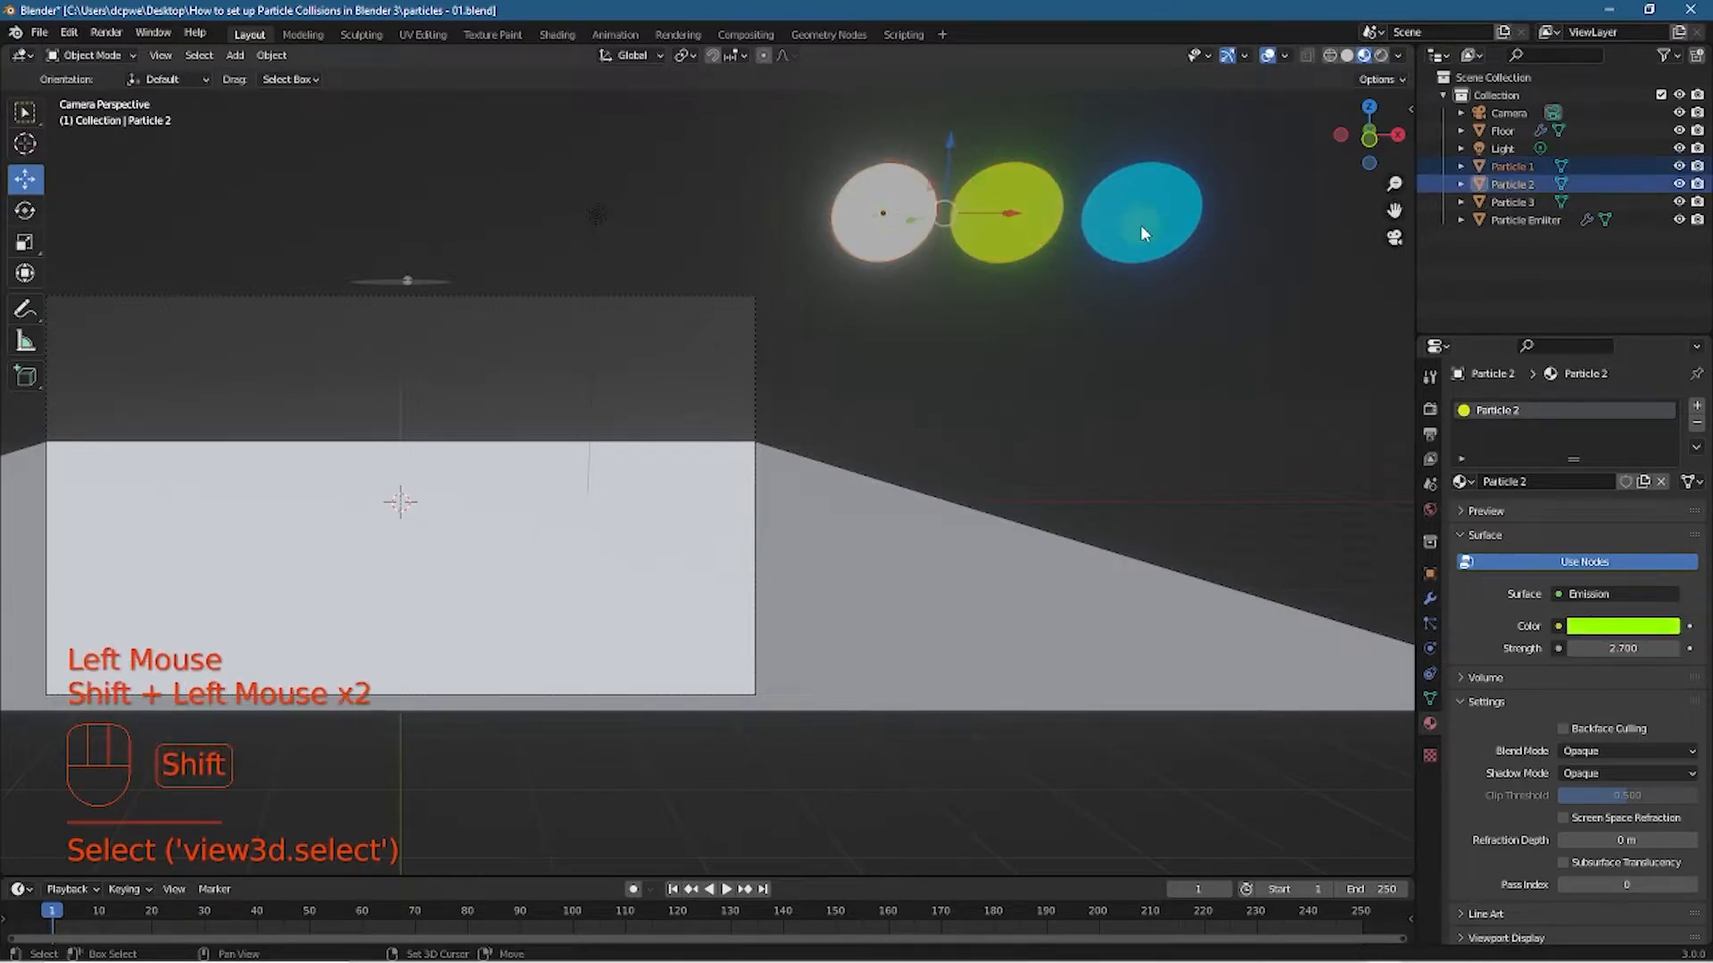
{"action": "left_click", "coordinate": [1140, 223], "text": "shift"}
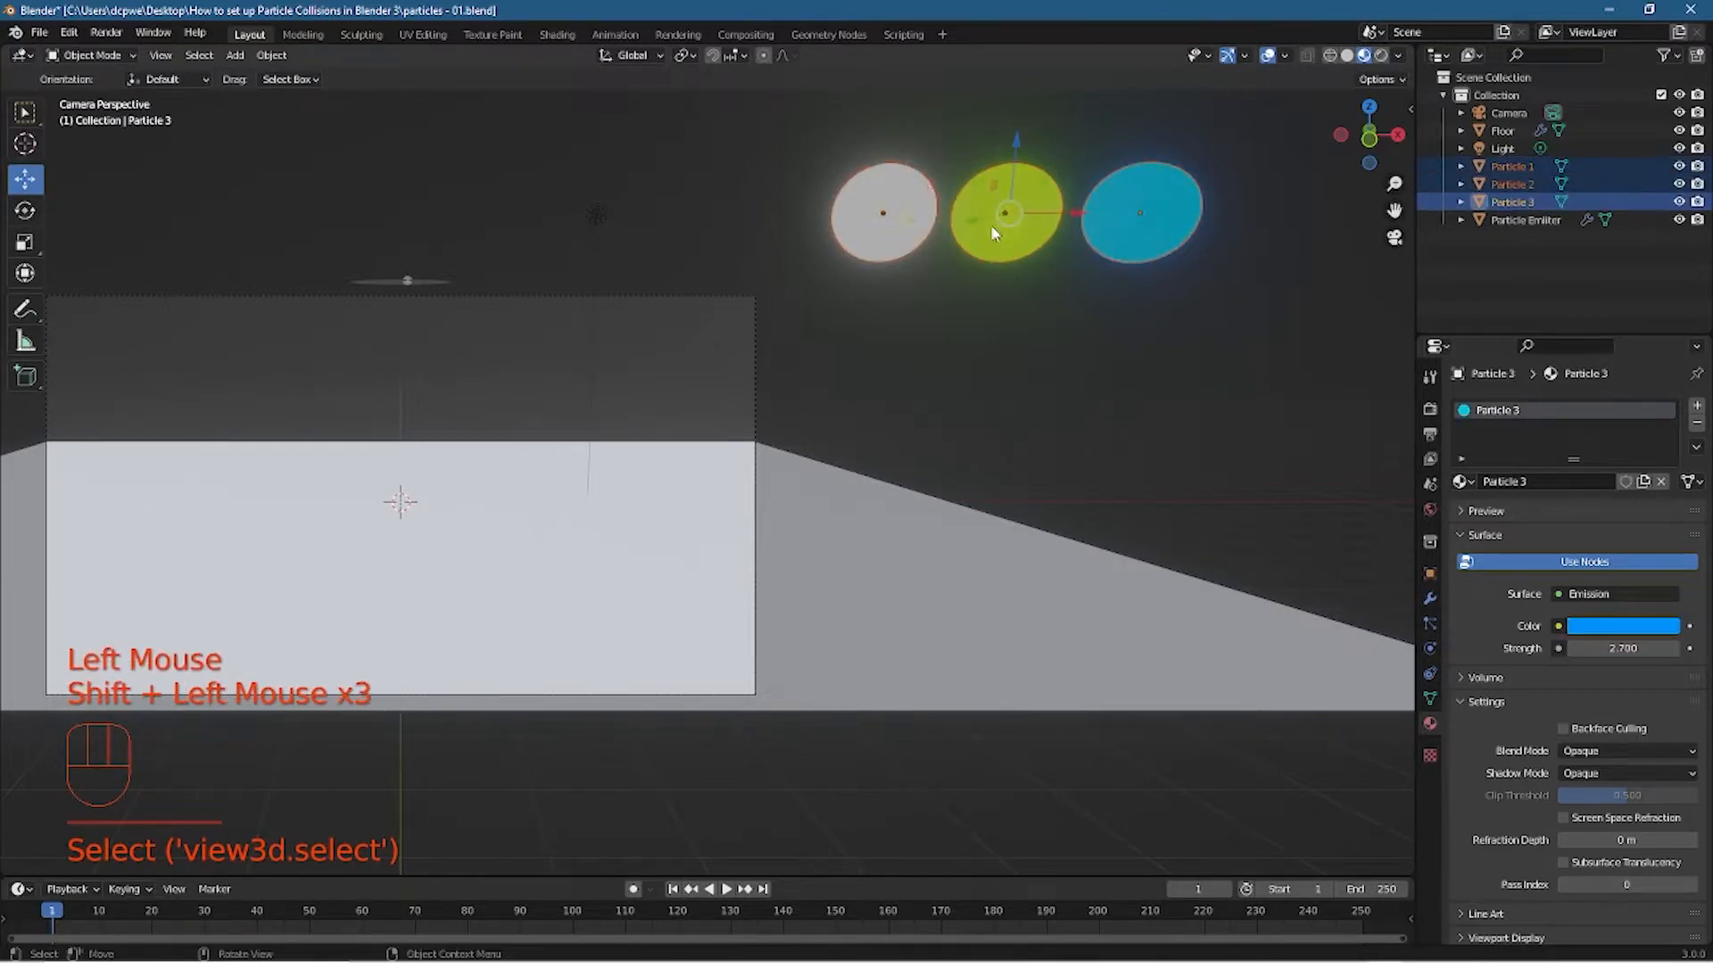
Create a new collection inside the existing Collection and name it Particles
{"action": "left_click", "coordinate": [1481, 98]}
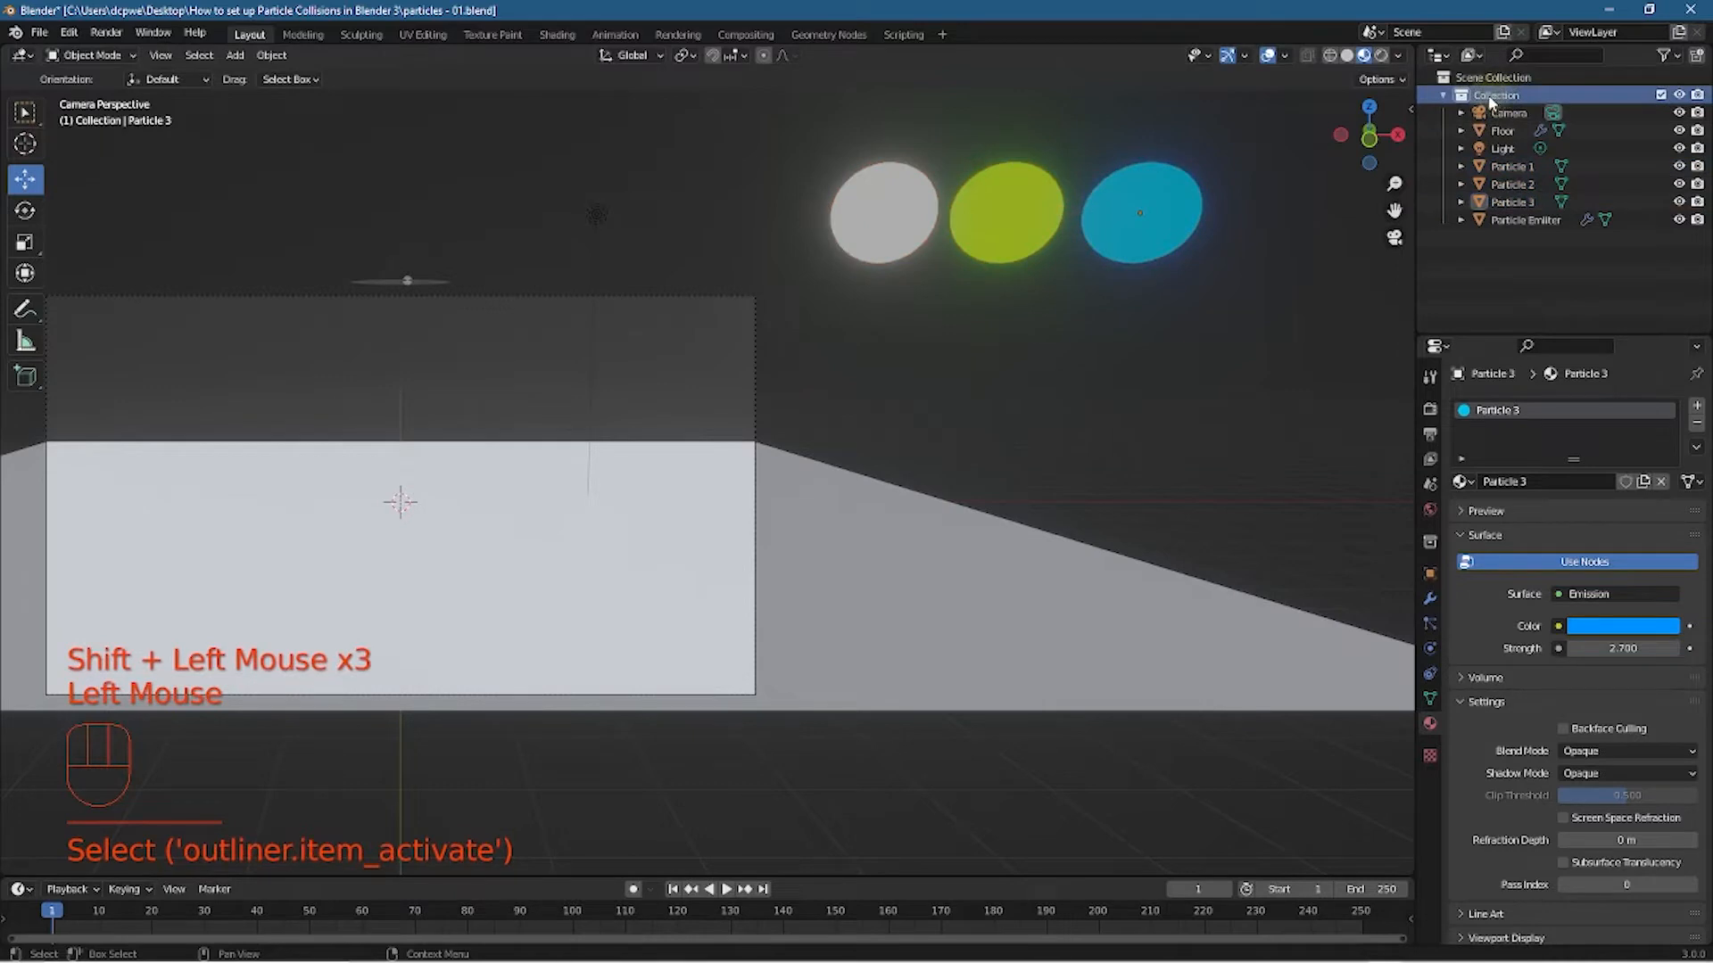
{"action": "right_click", "coordinate": [1491, 102]}
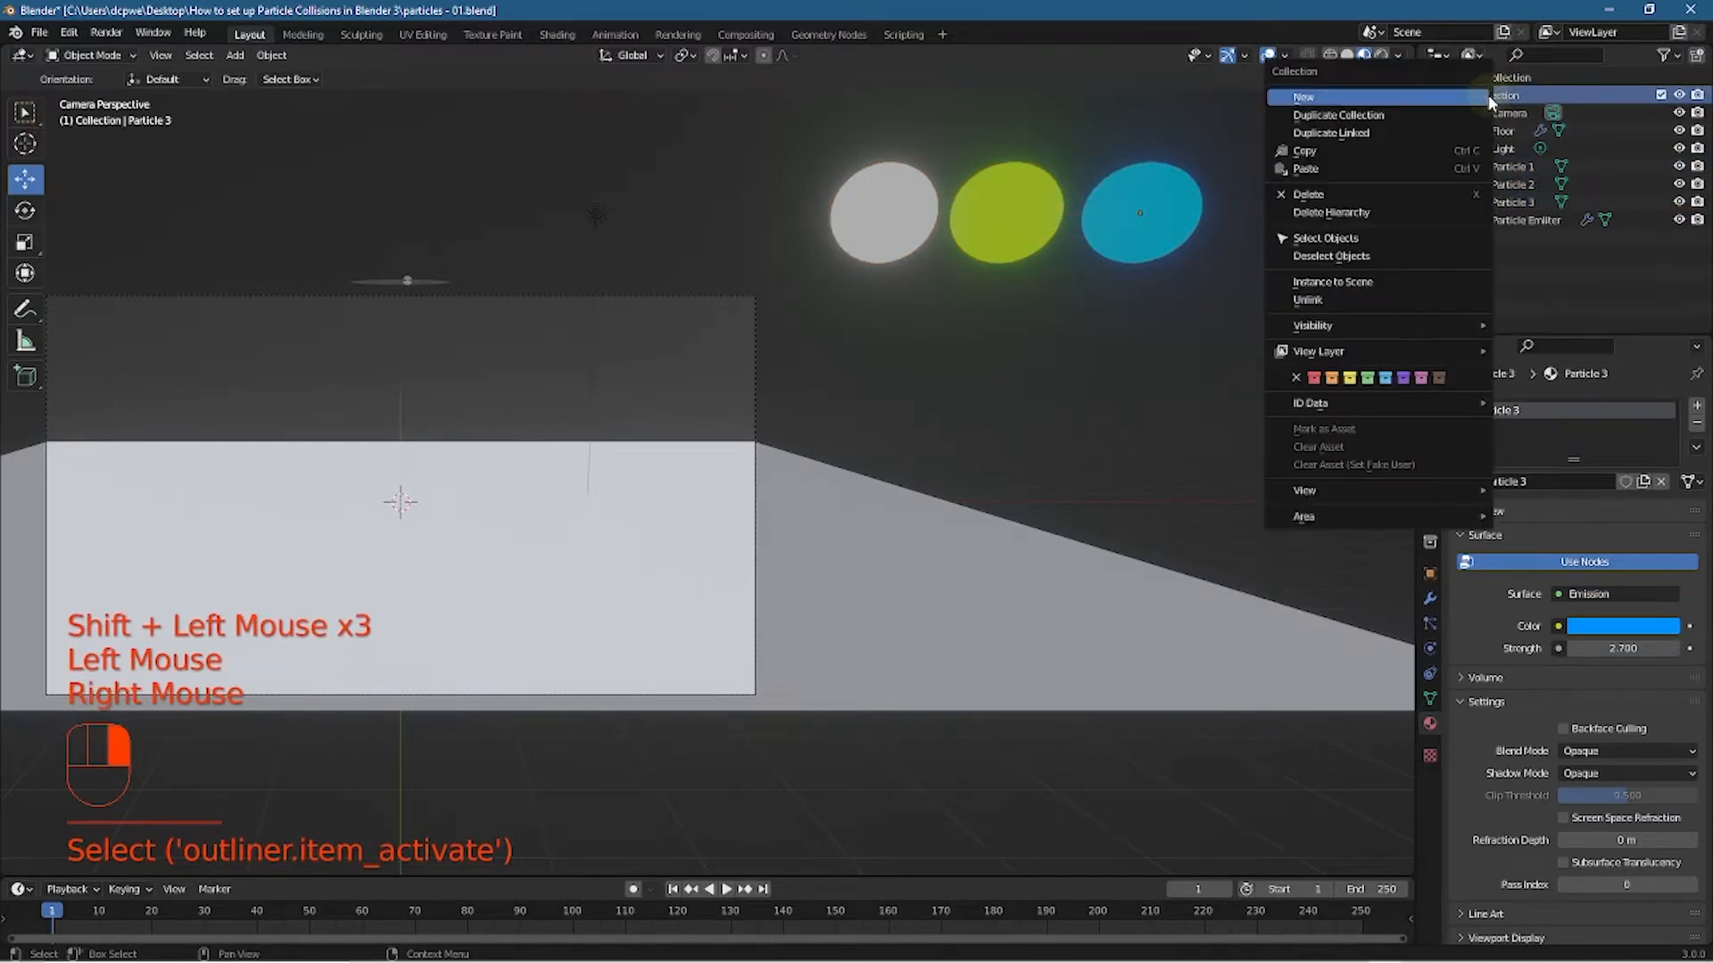
{"action": "left_click", "coordinate": [1318, 98]}
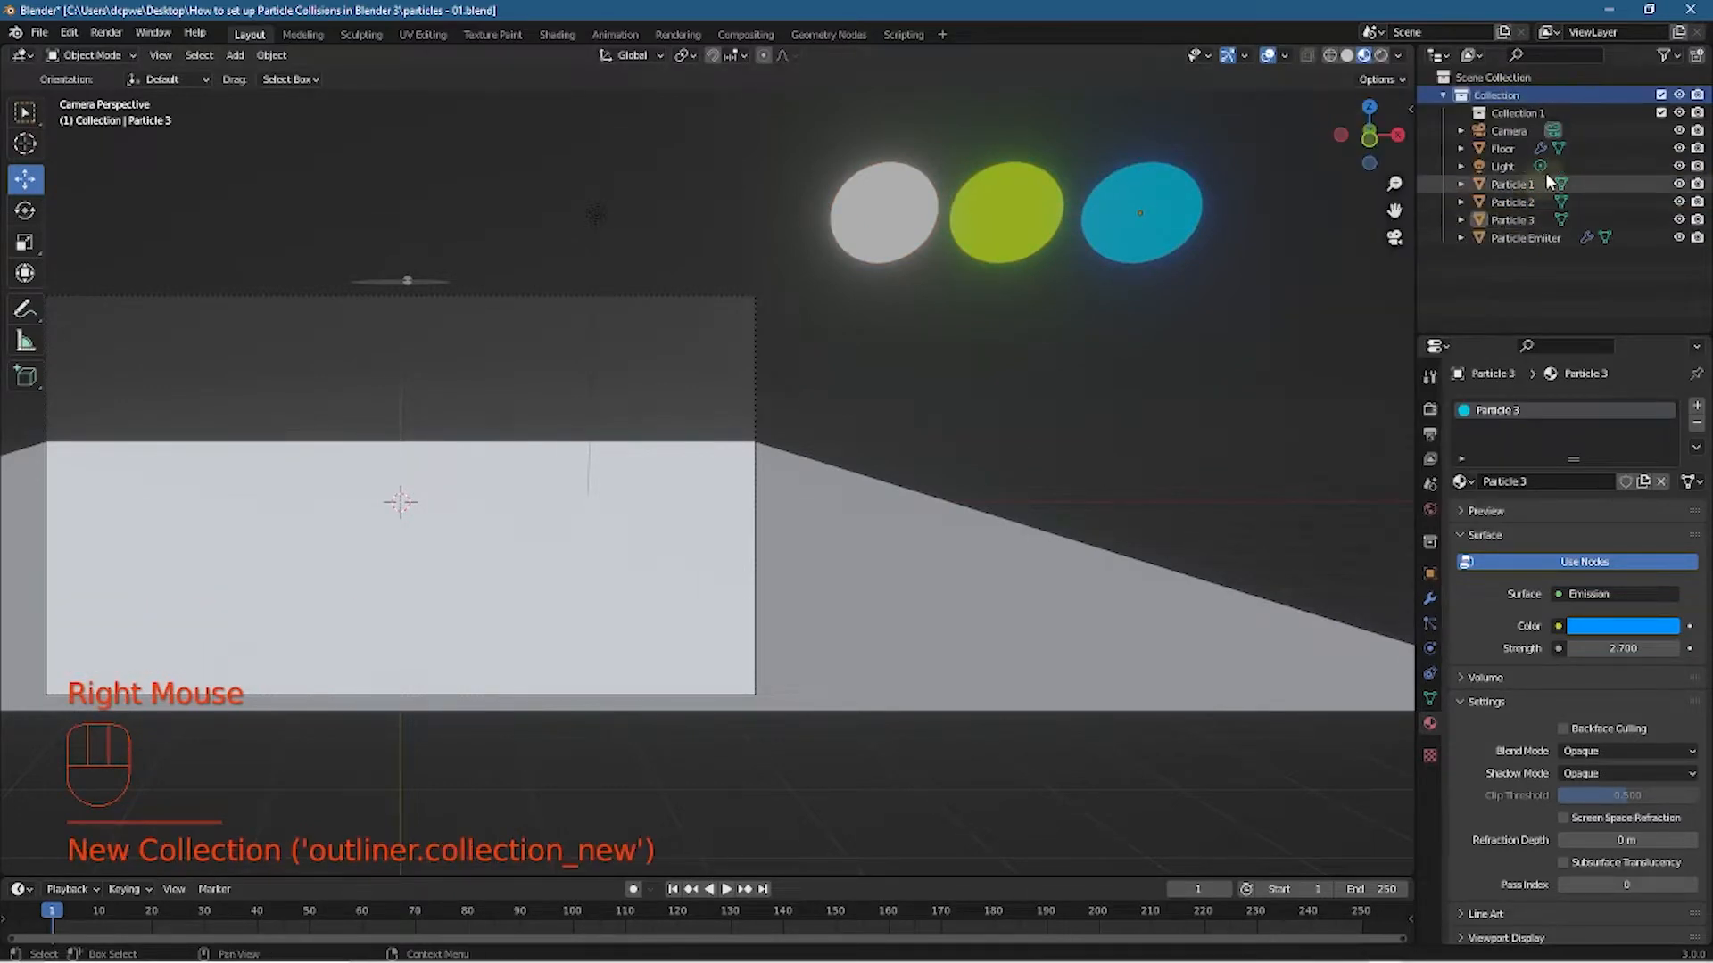
{"action": "double_click", "coordinate": [1575, 116]}
{"action": "type", "text": "Particles"}
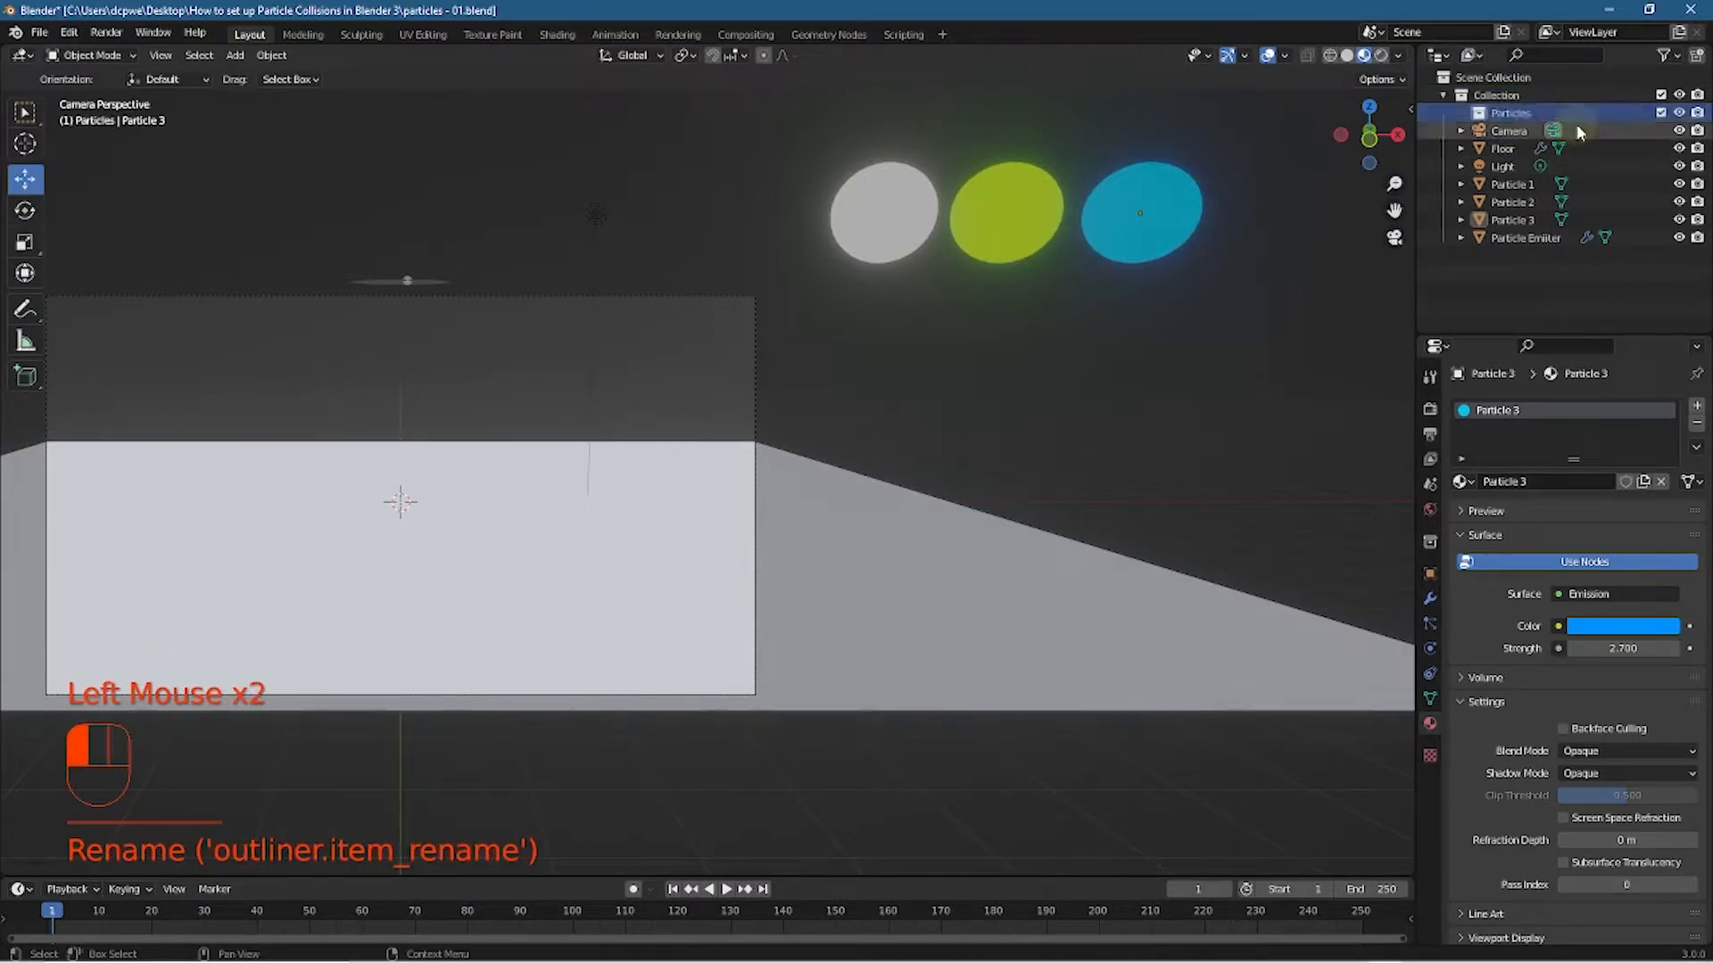
Move Particle 1, Particle 2 and Particle 3 into the Particles collection
{"action": "left_click", "coordinate": [1517, 185]}
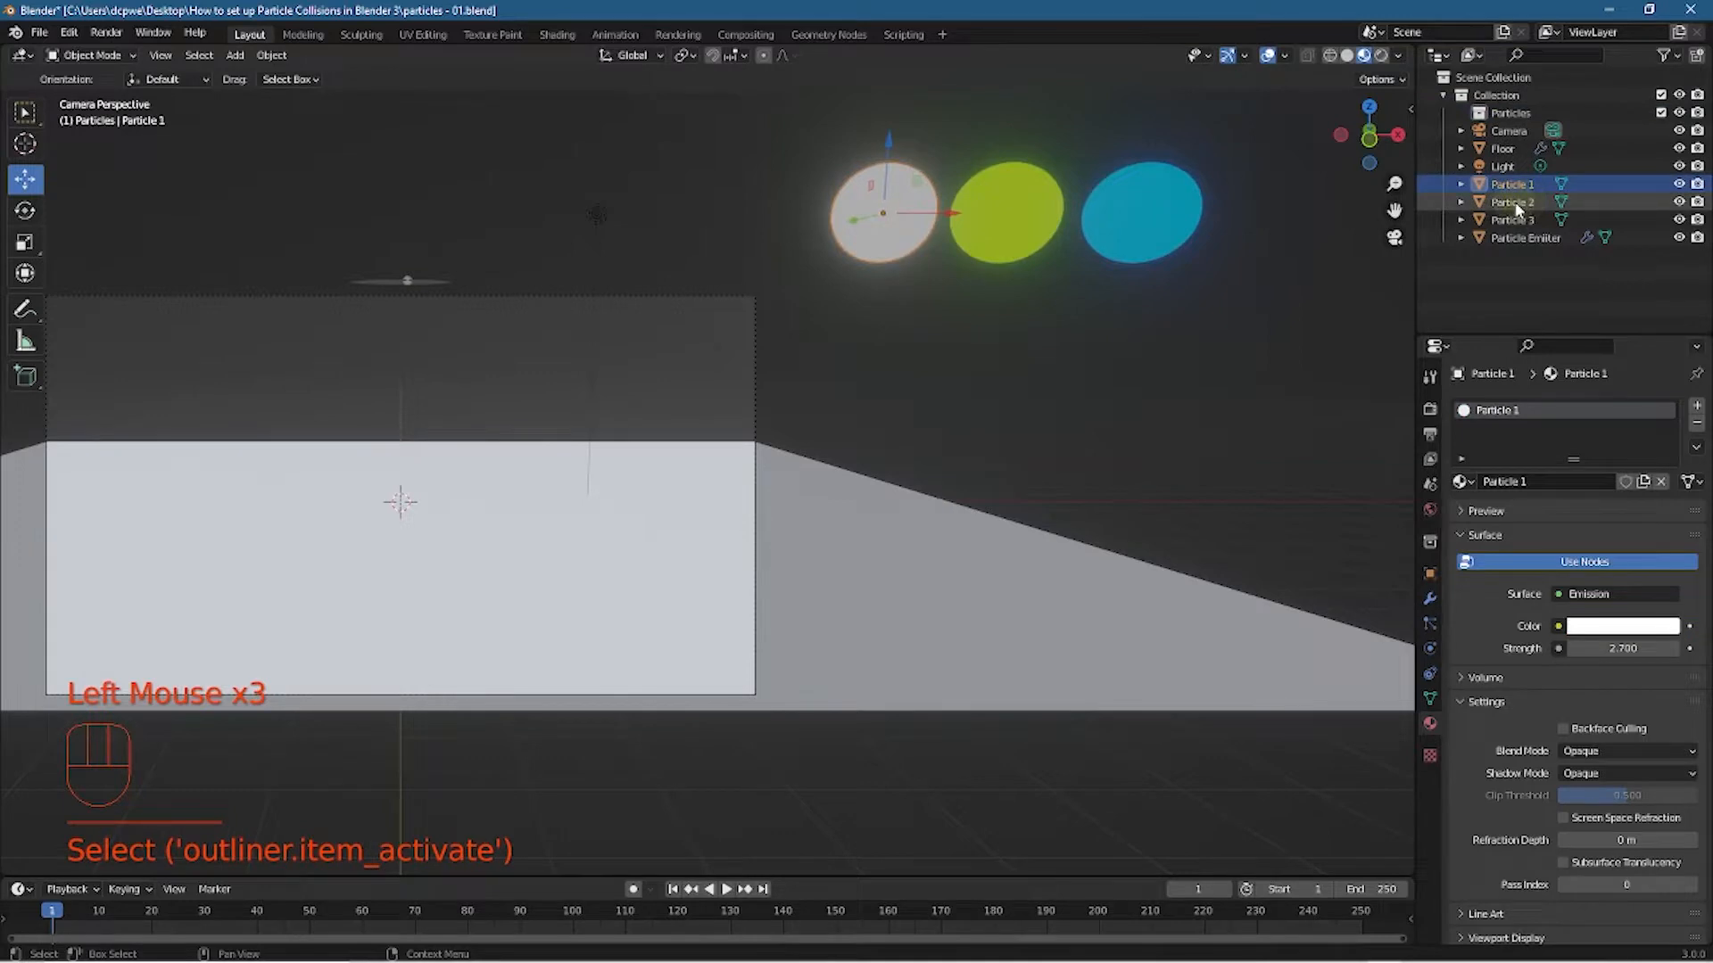
{"action": "left_click", "coordinate": [1512, 220], "text": "shift"}
{"action": "left_click", "coordinate": [1520, 185], "text": "shift"}
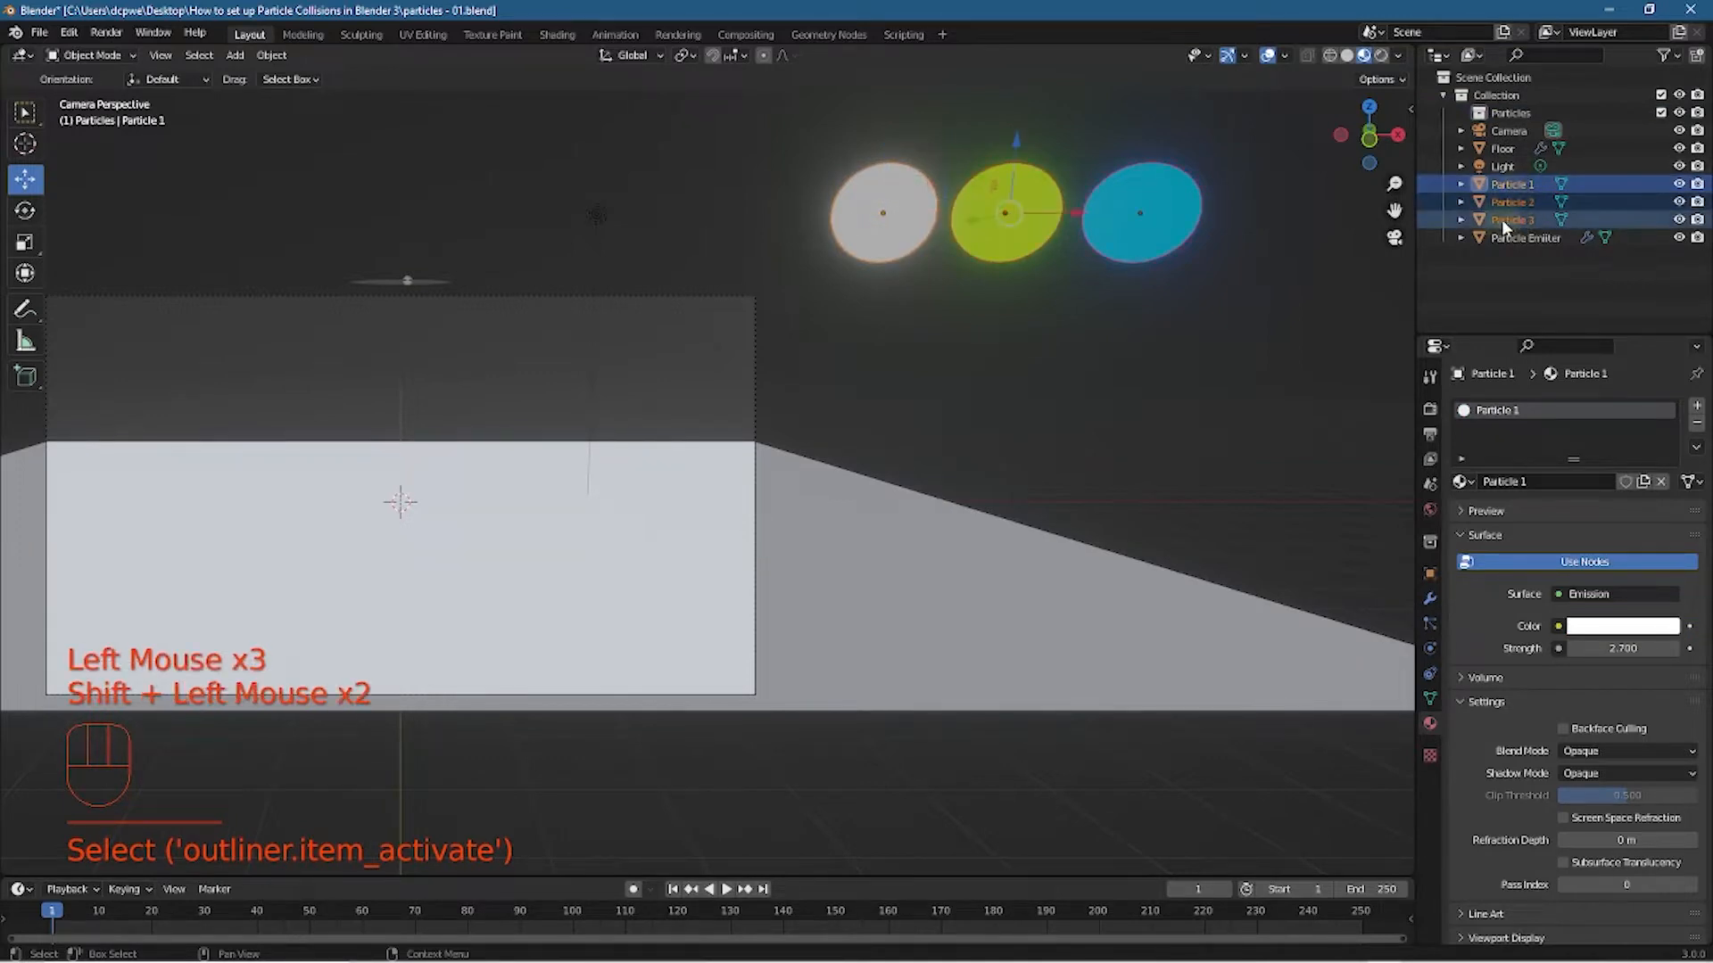
{"action": "left_click_drag", "start_coordinate": [1508, 189], "coordinate": [1510, 120]}
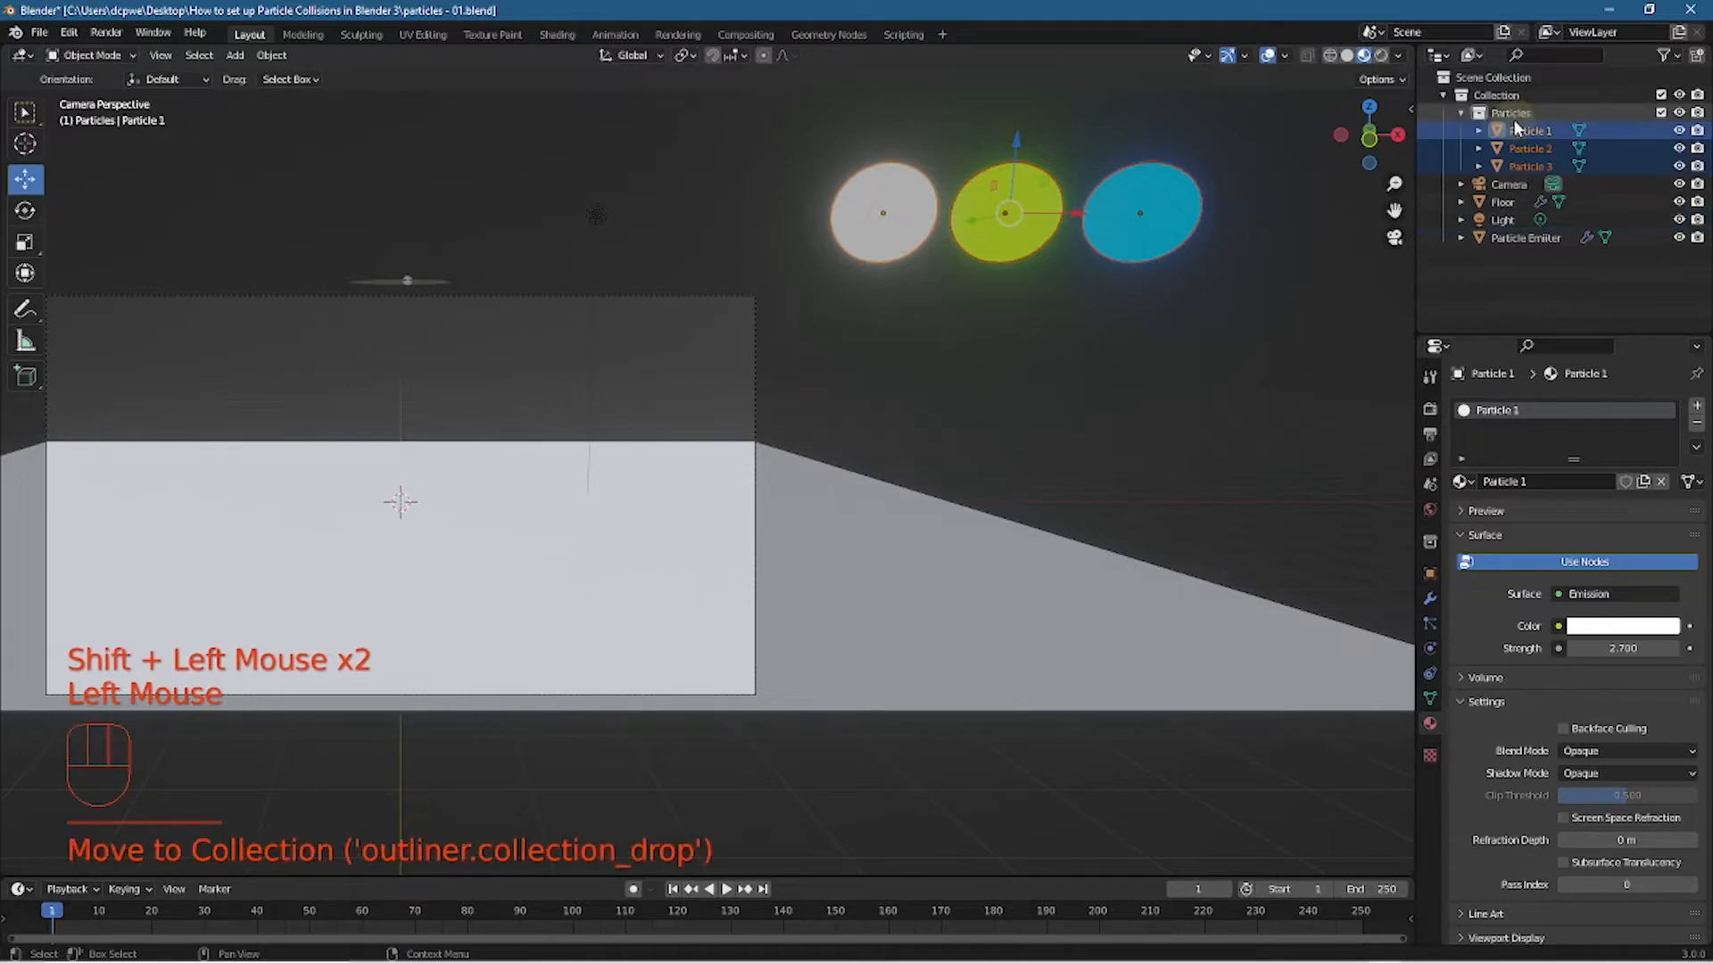
{"action": "left_click", "coordinate": [1462, 114]}
{"action": "left_click", "coordinate": [1466, 120]}
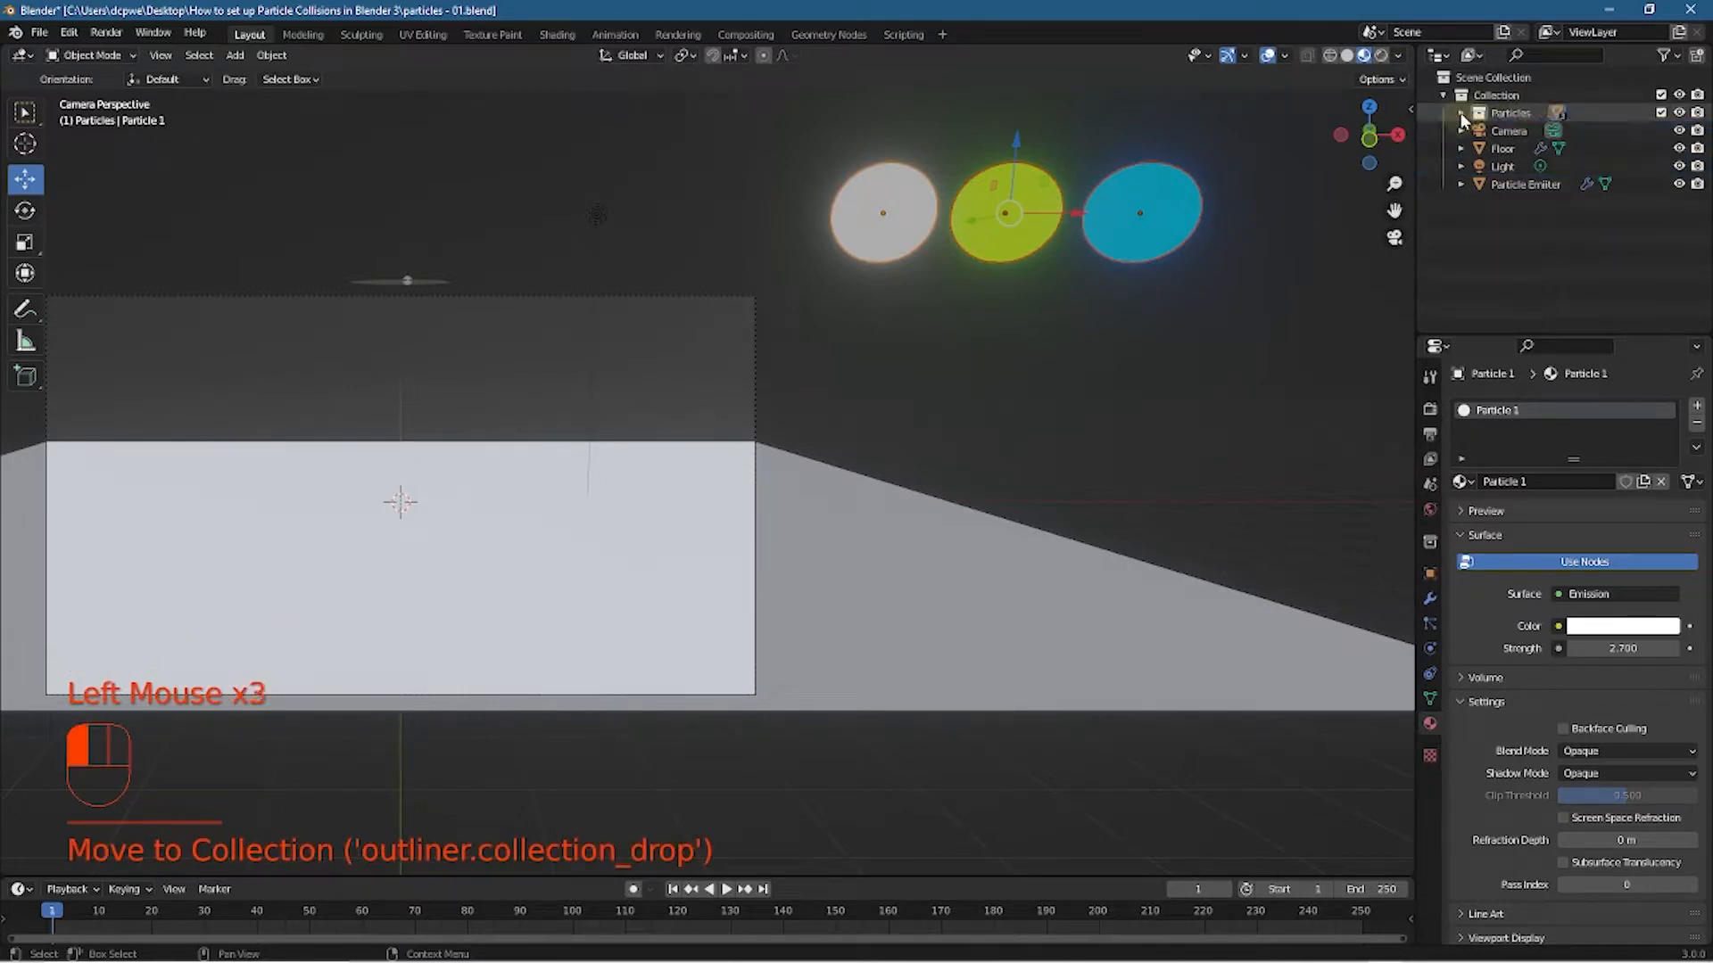
{"action": "left_click", "coordinate": [1472, 116]}
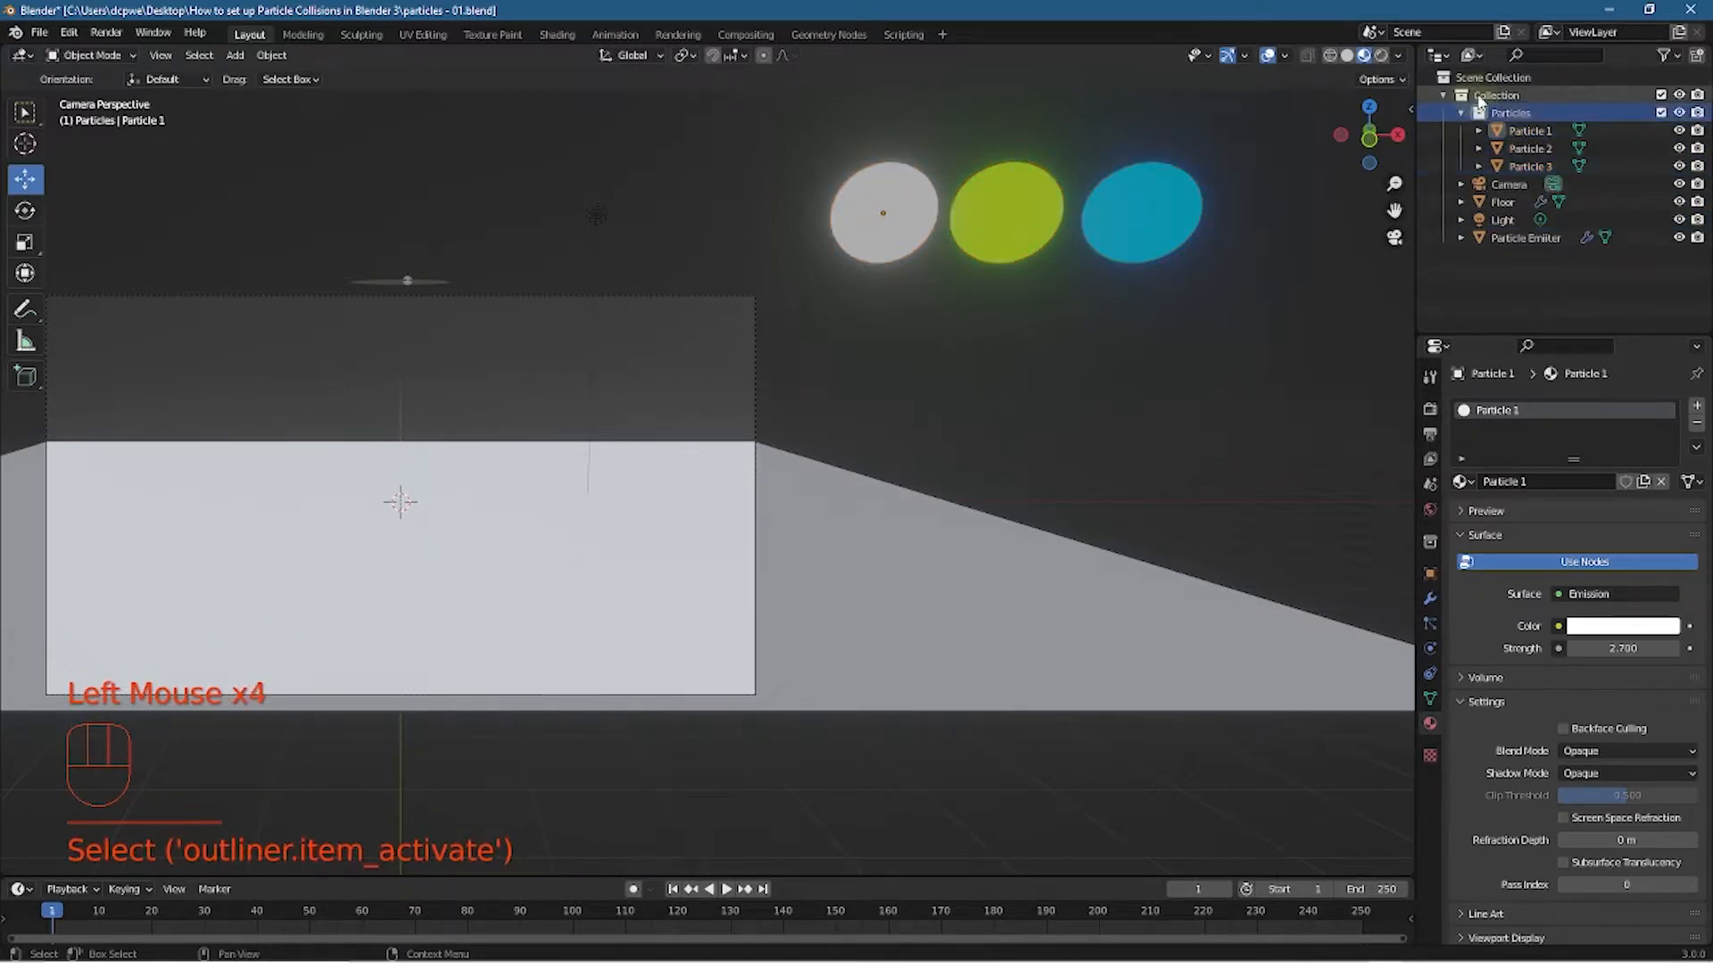
{"action": "left_click", "coordinate": [1496, 95]}
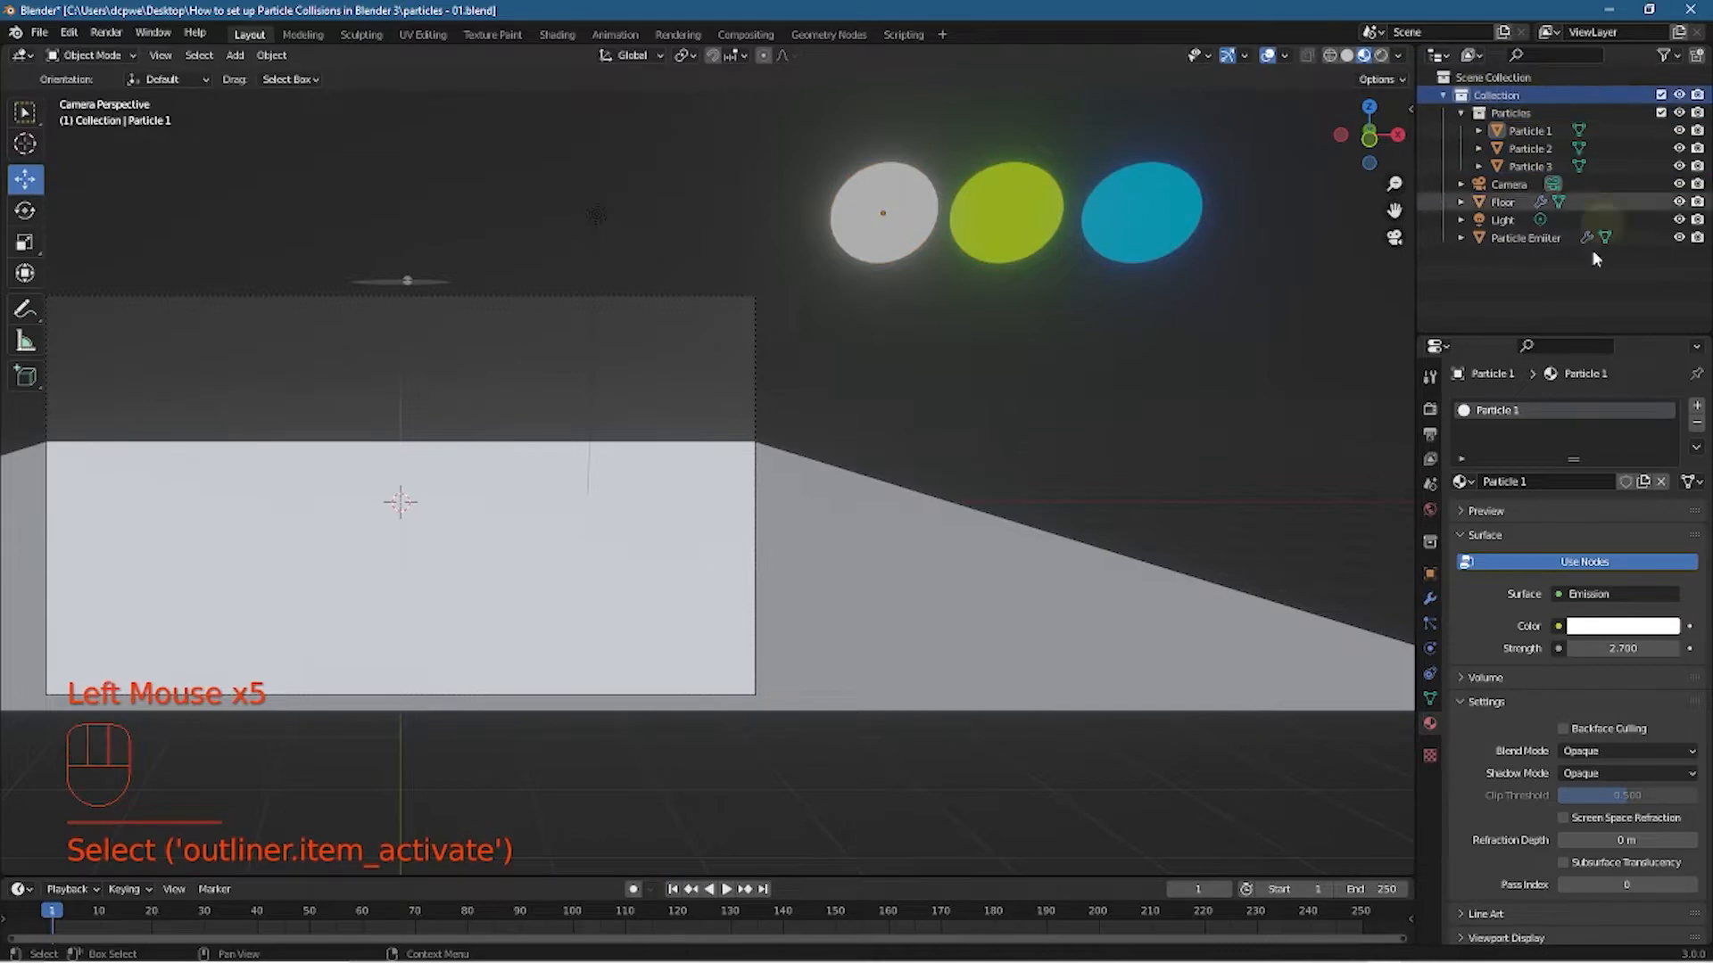
Set the Particle Emitter's particle system to render as Collection
{"action": "left_click", "coordinate": [407, 278]}
{"action": "left_click", "coordinate": [1528, 237]}
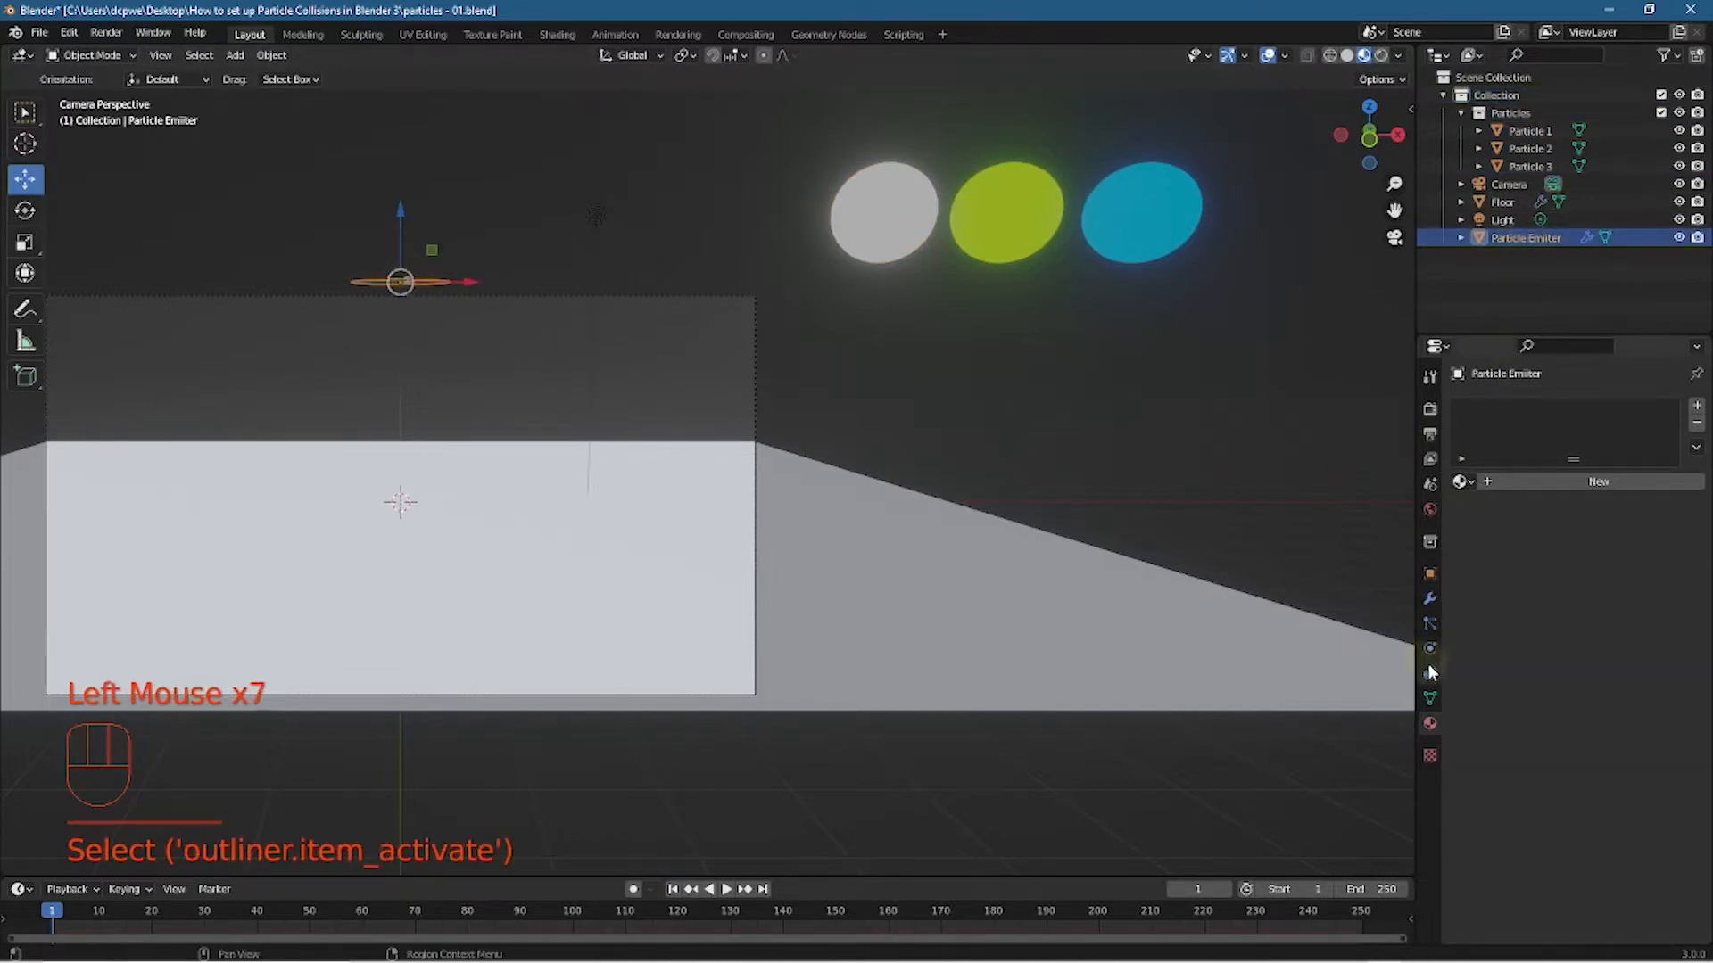
{"action": "left_click", "coordinate": [1429, 624]}
{"action": "scroll", "coordinate": [1549, 742], "scroll_direction": "down", "scroll_amount": 3}
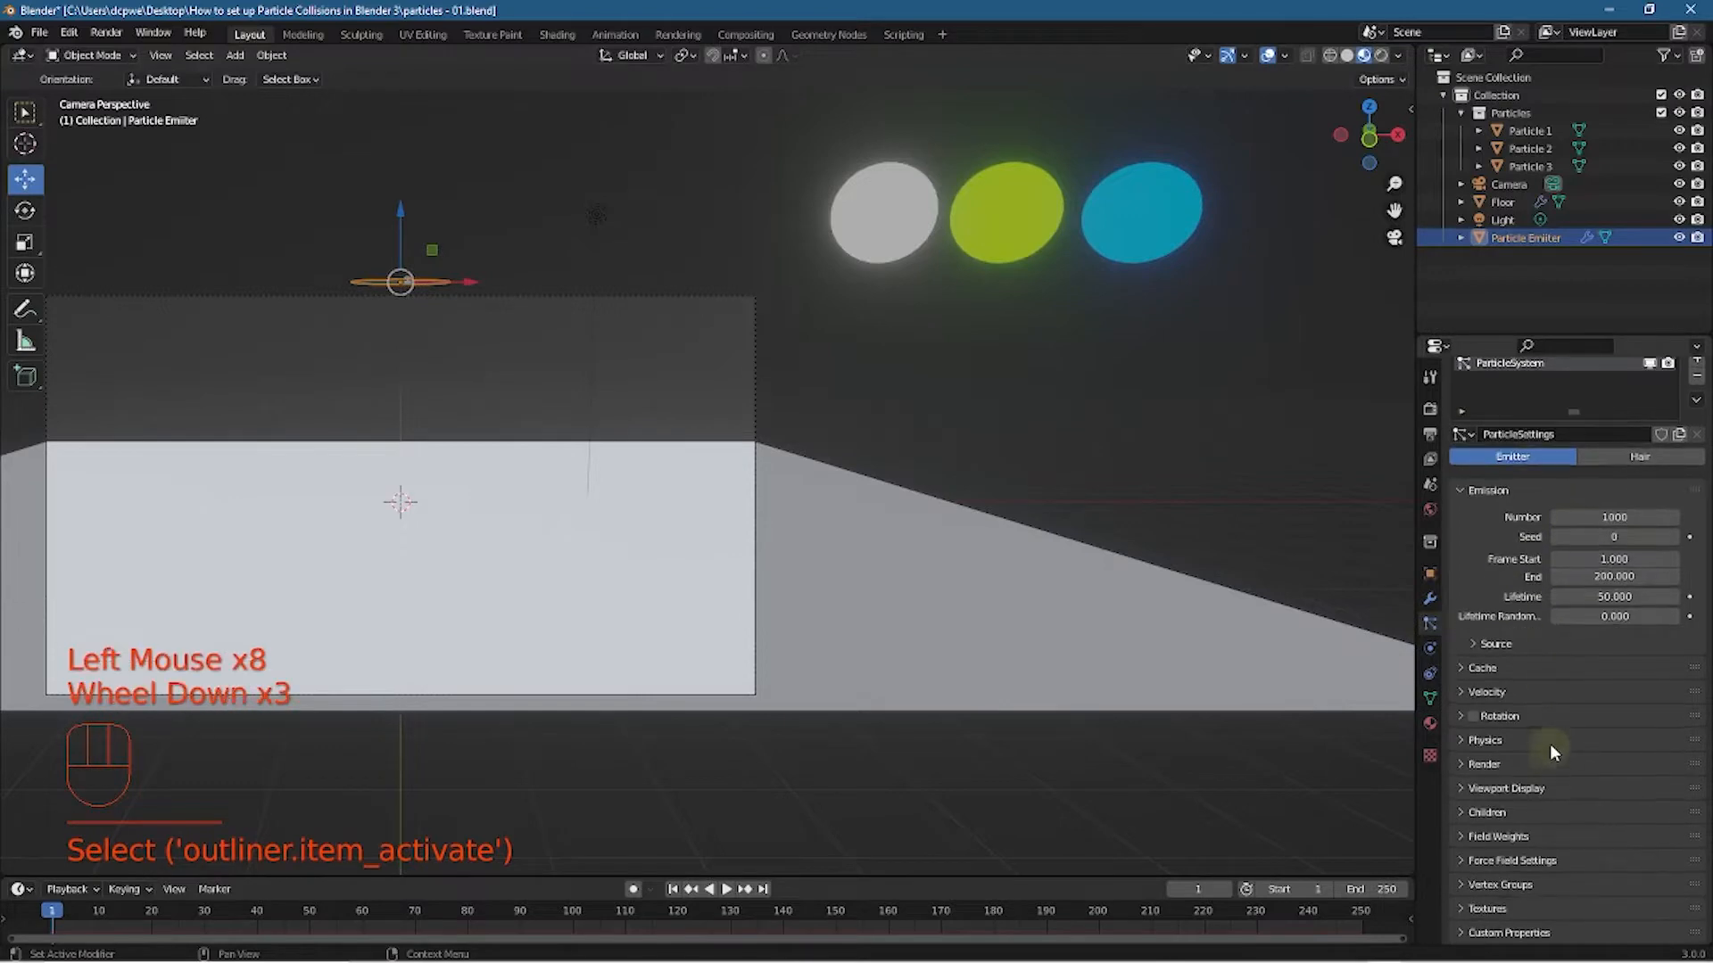
{"action": "left_click", "coordinate": [1472, 766]}
{"action": "scroll", "coordinate": [1592, 792], "scroll_direction": "down", "scroll_amount": 2}
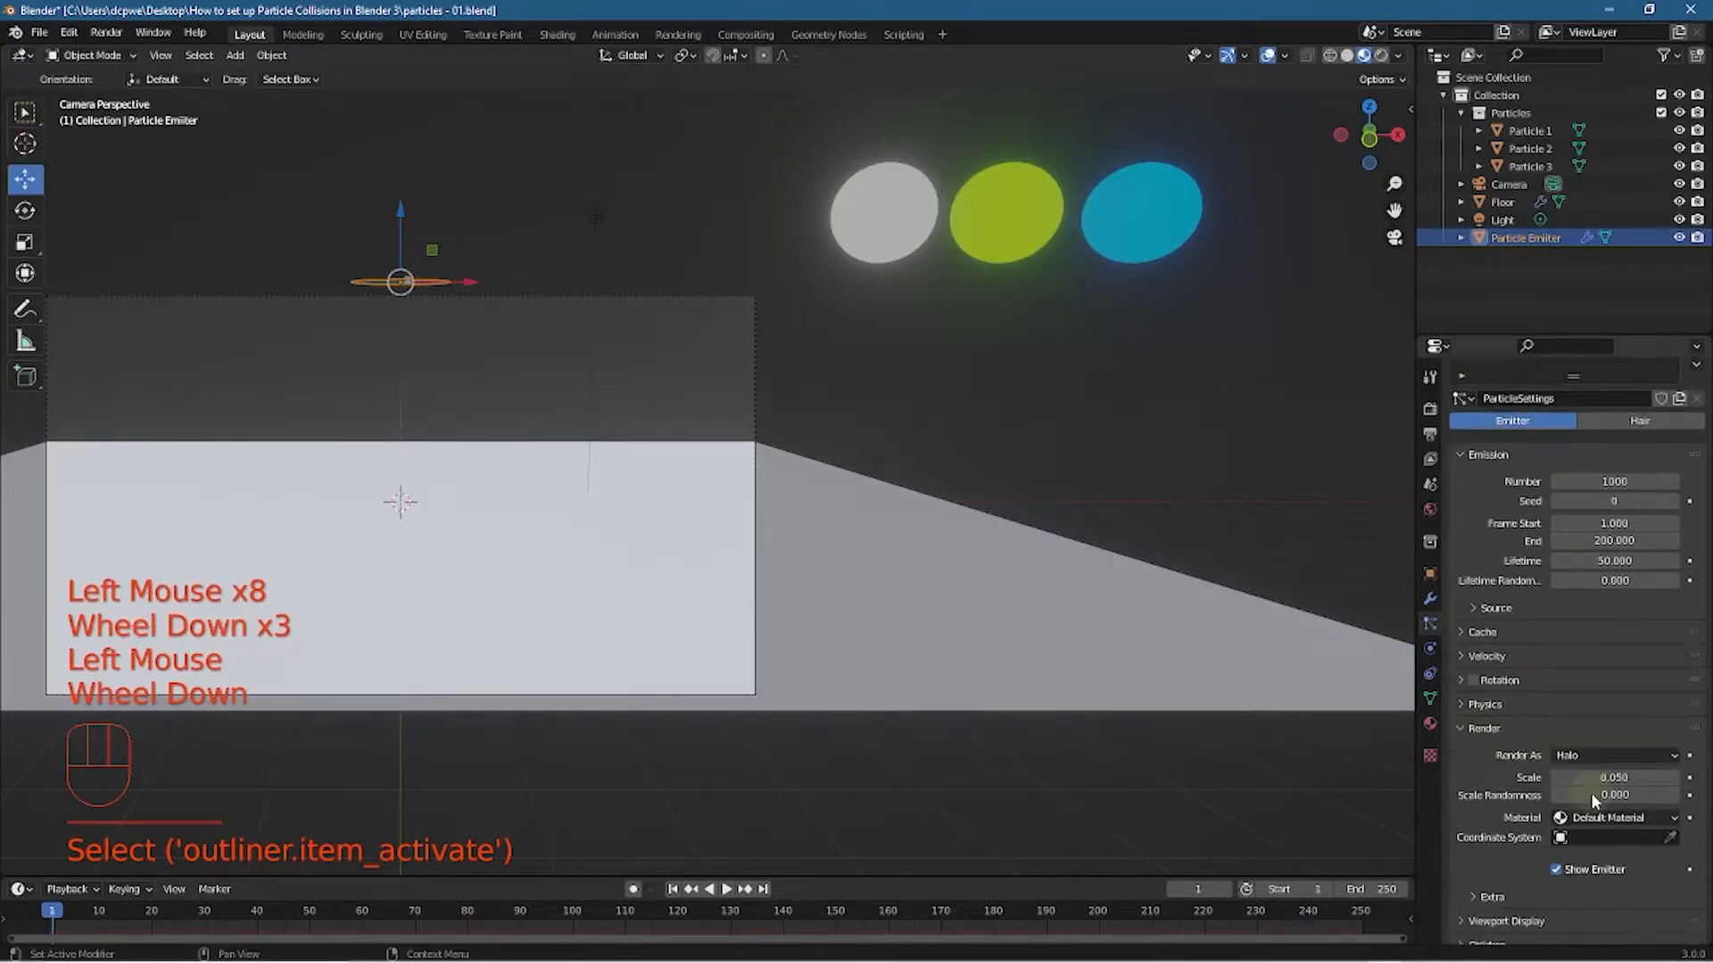
{"action": "left_click", "coordinate": [1592, 686]}
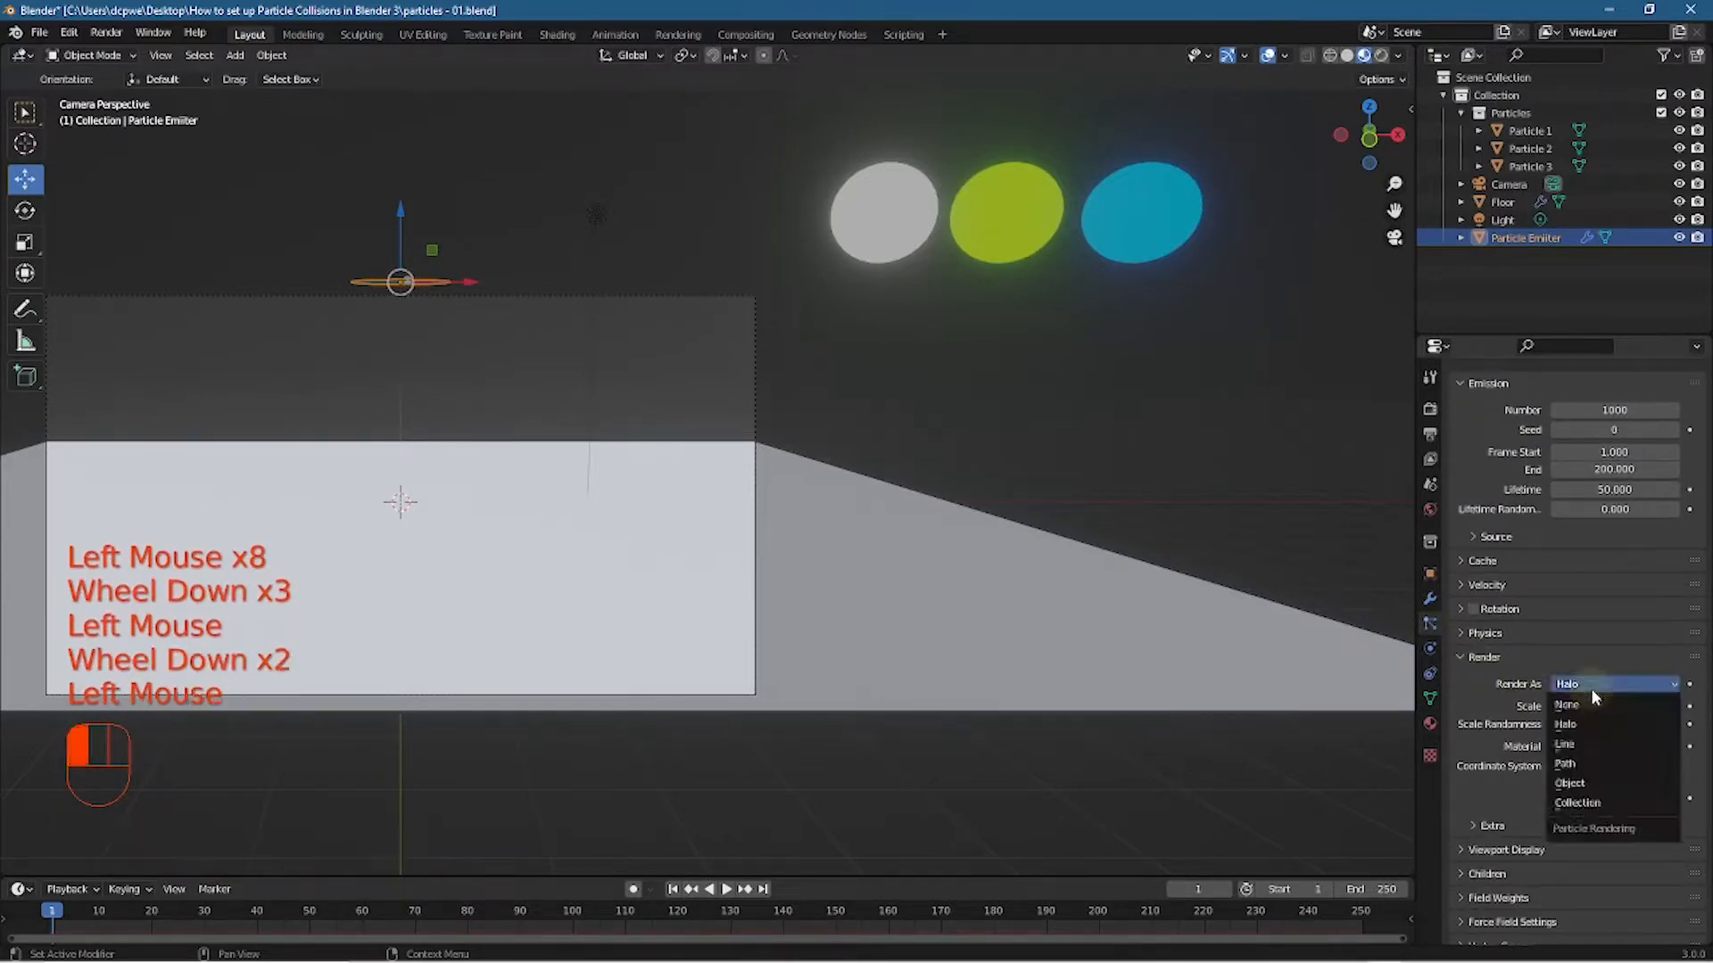
{"action": "left_click", "coordinate": [1591, 806]}
Use the Particles collection as the emitter's instance collection and enable Pick Random
{"action": "scroll", "coordinate": [1597, 767], "scroll_direction": "down", "scroll_amount": 3}
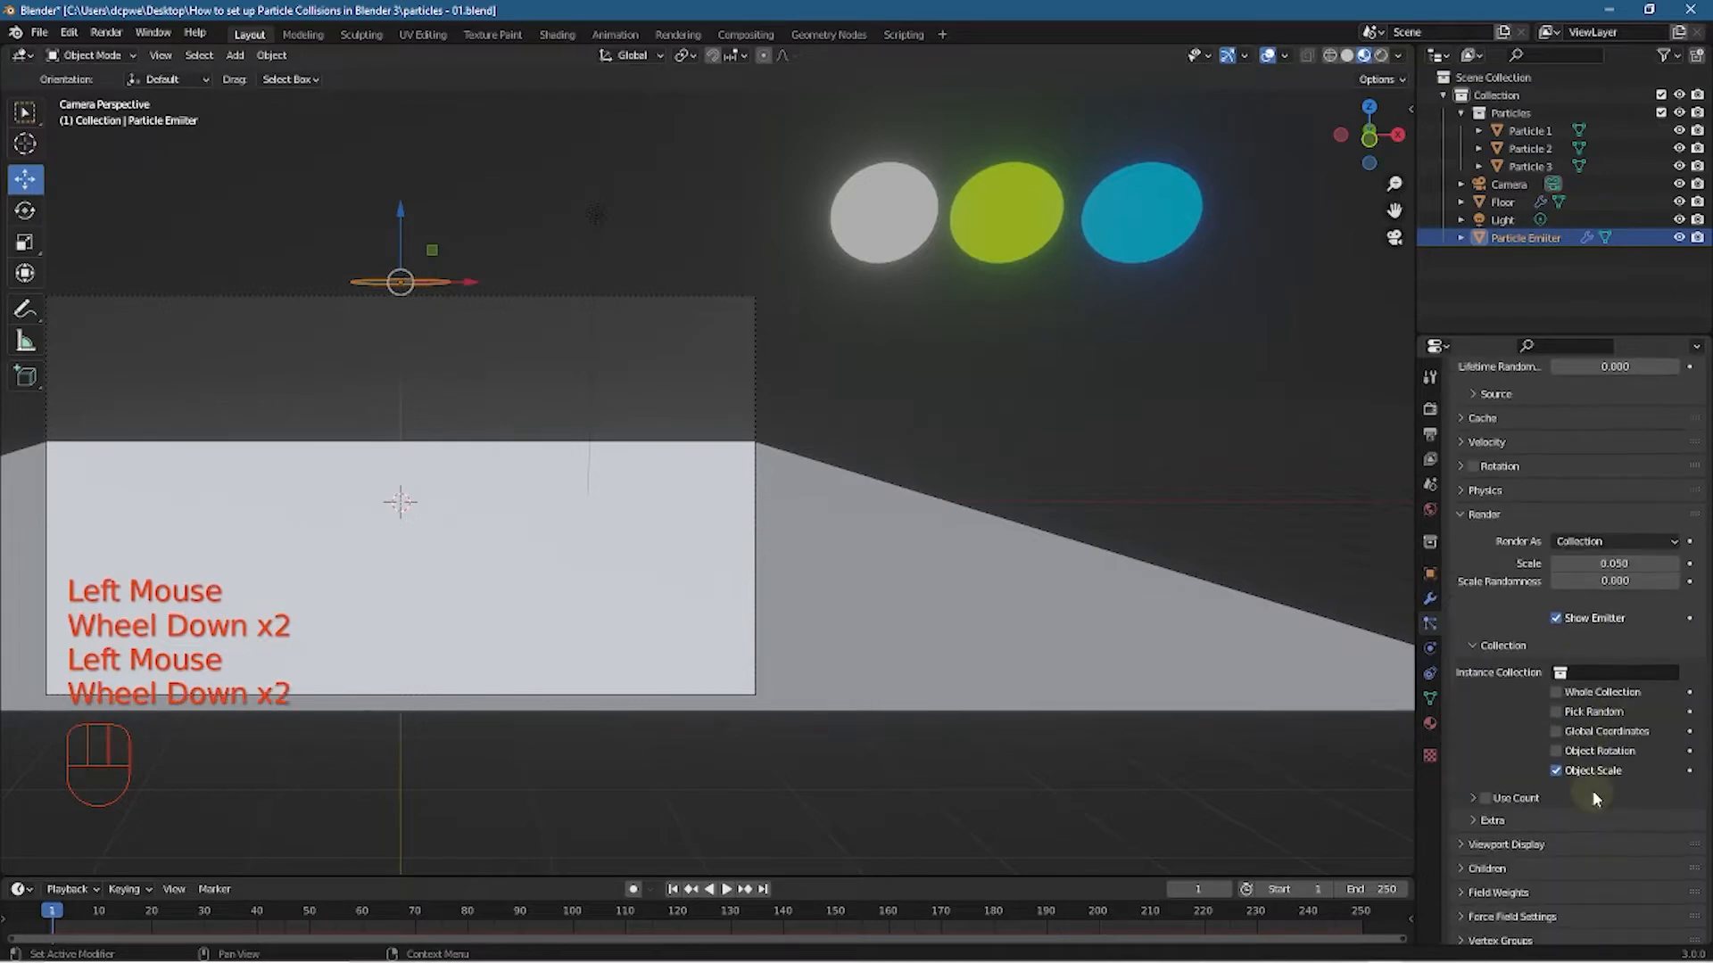
{"action": "left_click", "coordinate": [1557, 677]}
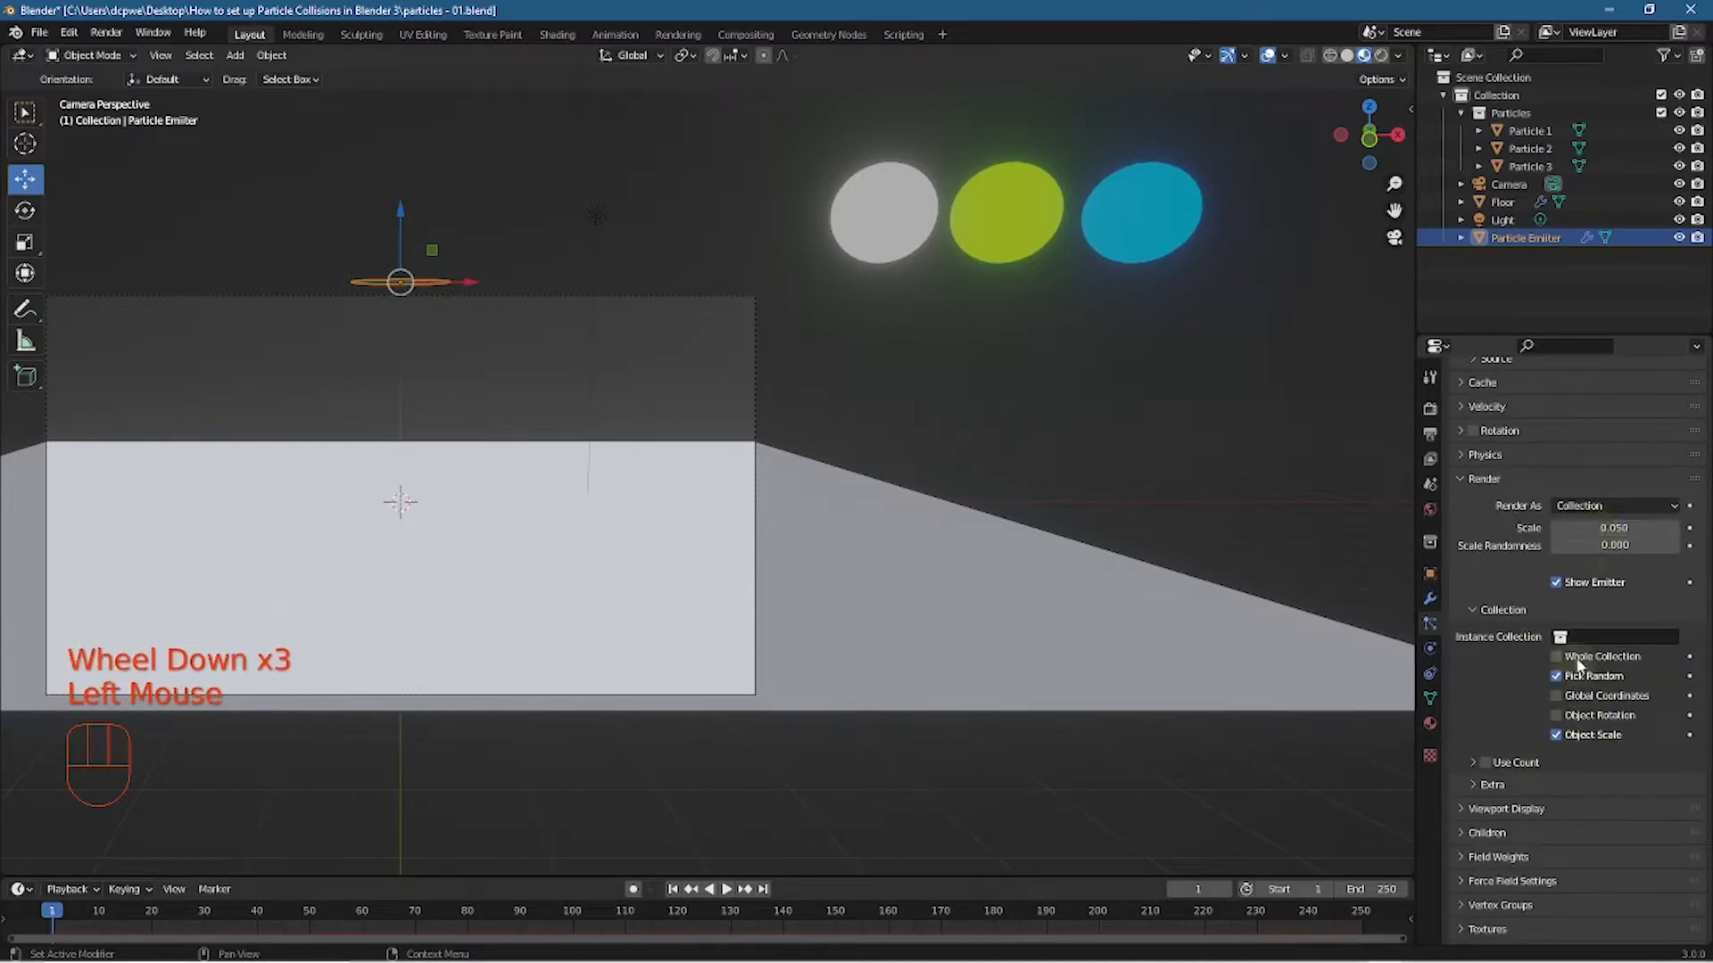
{"action": "left_click", "coordinate": [1594, 629]}
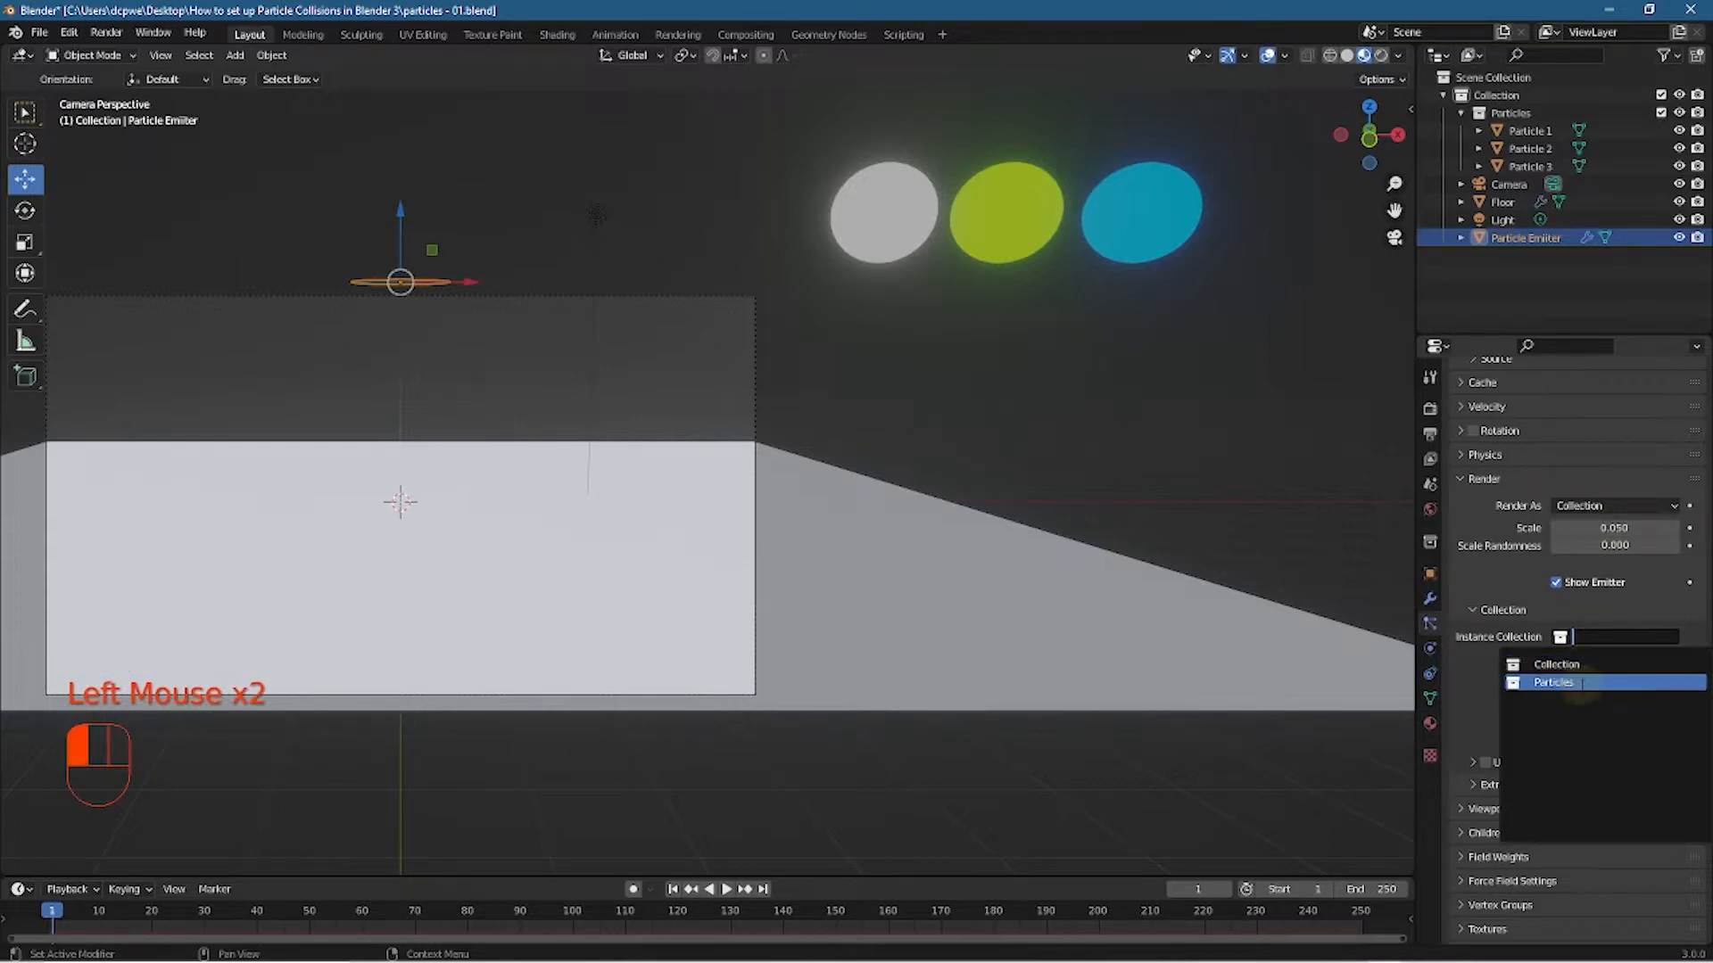
{"action": "left_click", "coordinate": [1577, 683]}
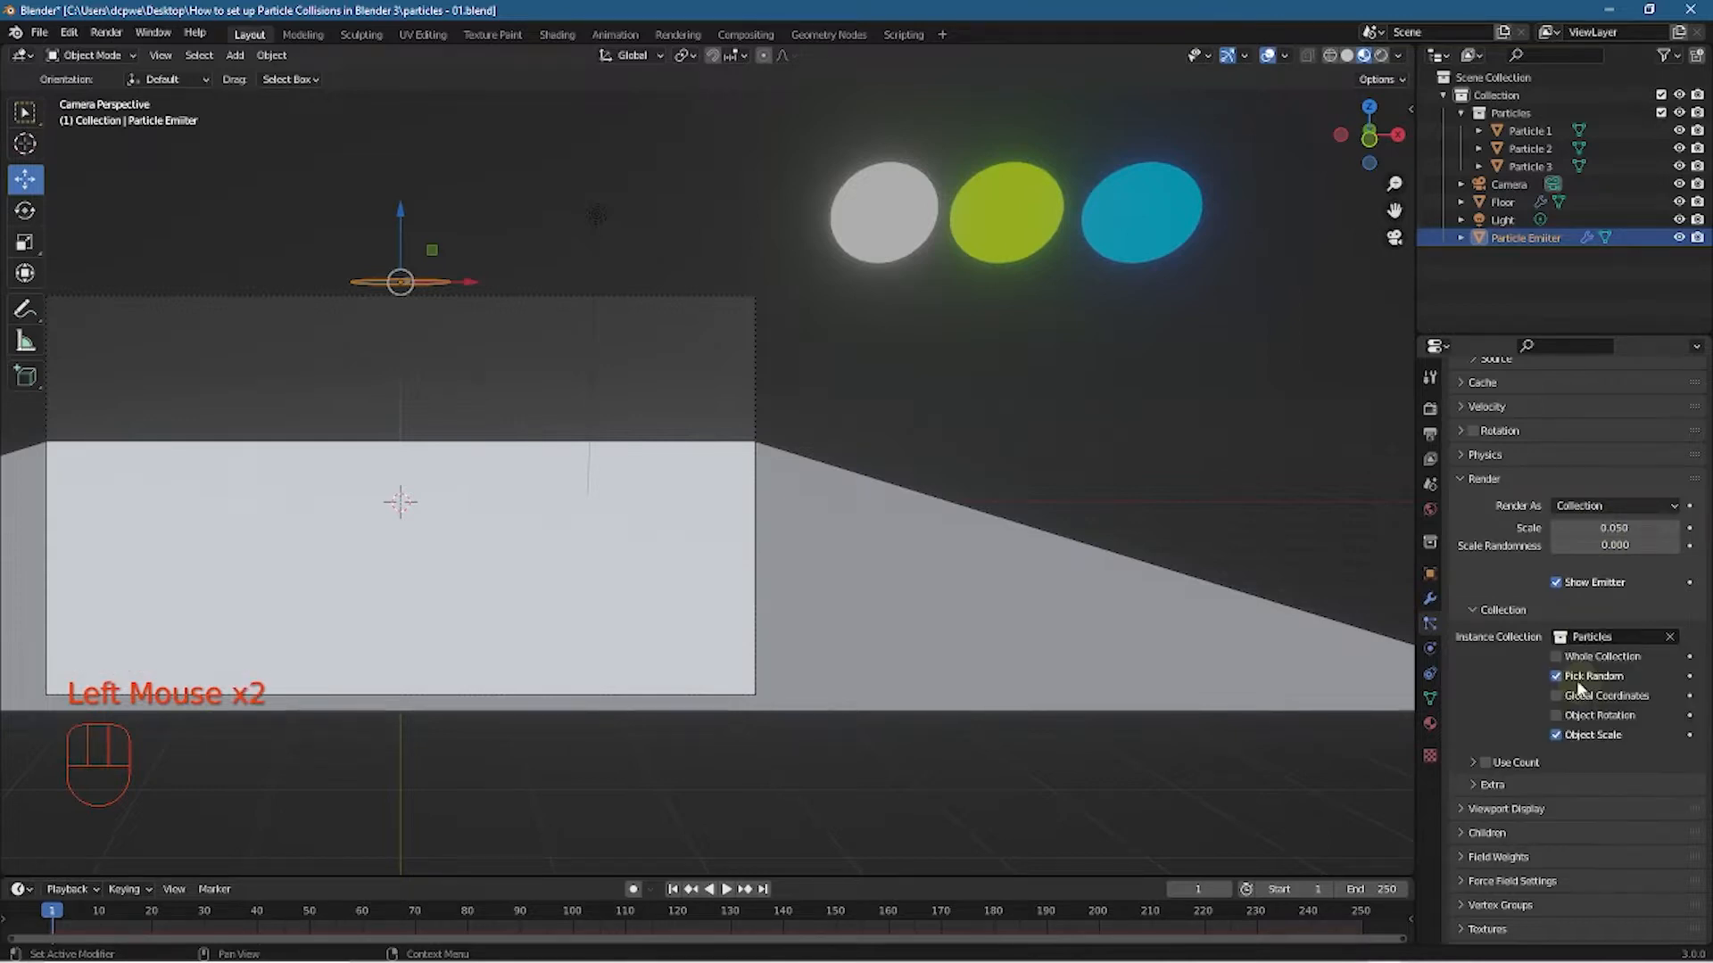
Play the animation briefly to preview the emitted colored spheres, and center the camera frame in the viewport
{"action": "left_click", "coordinate": [726, 890]}
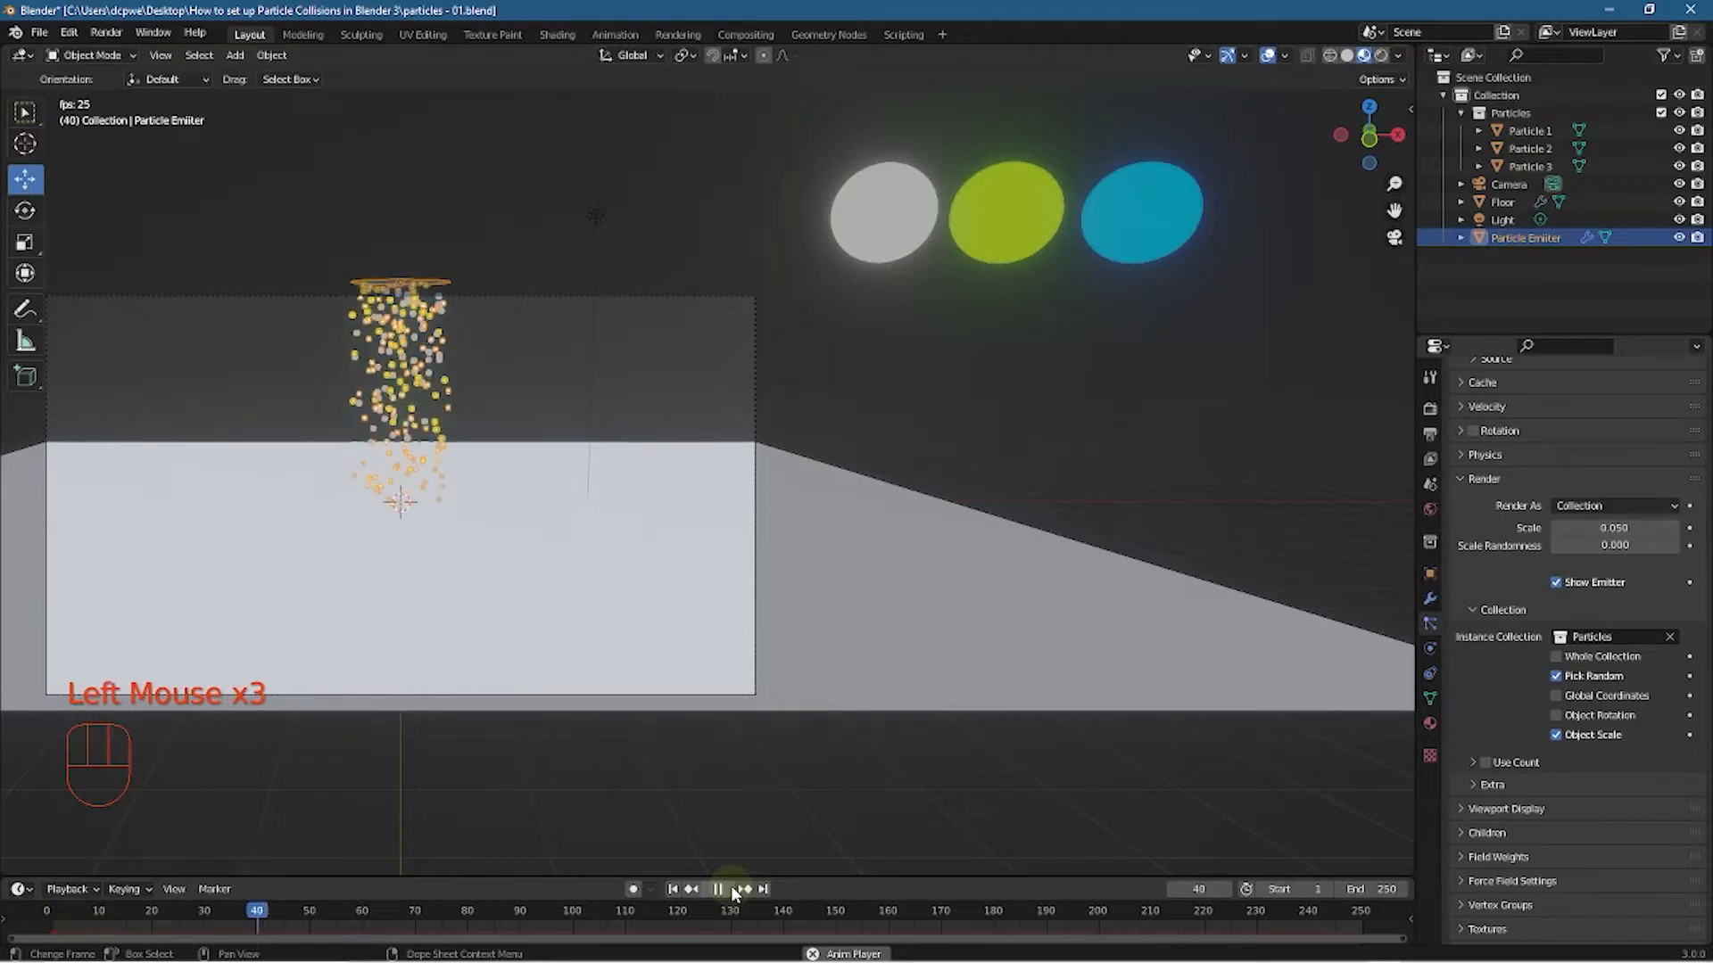
{"action": "left_click", "coordinate": [729, 889]}
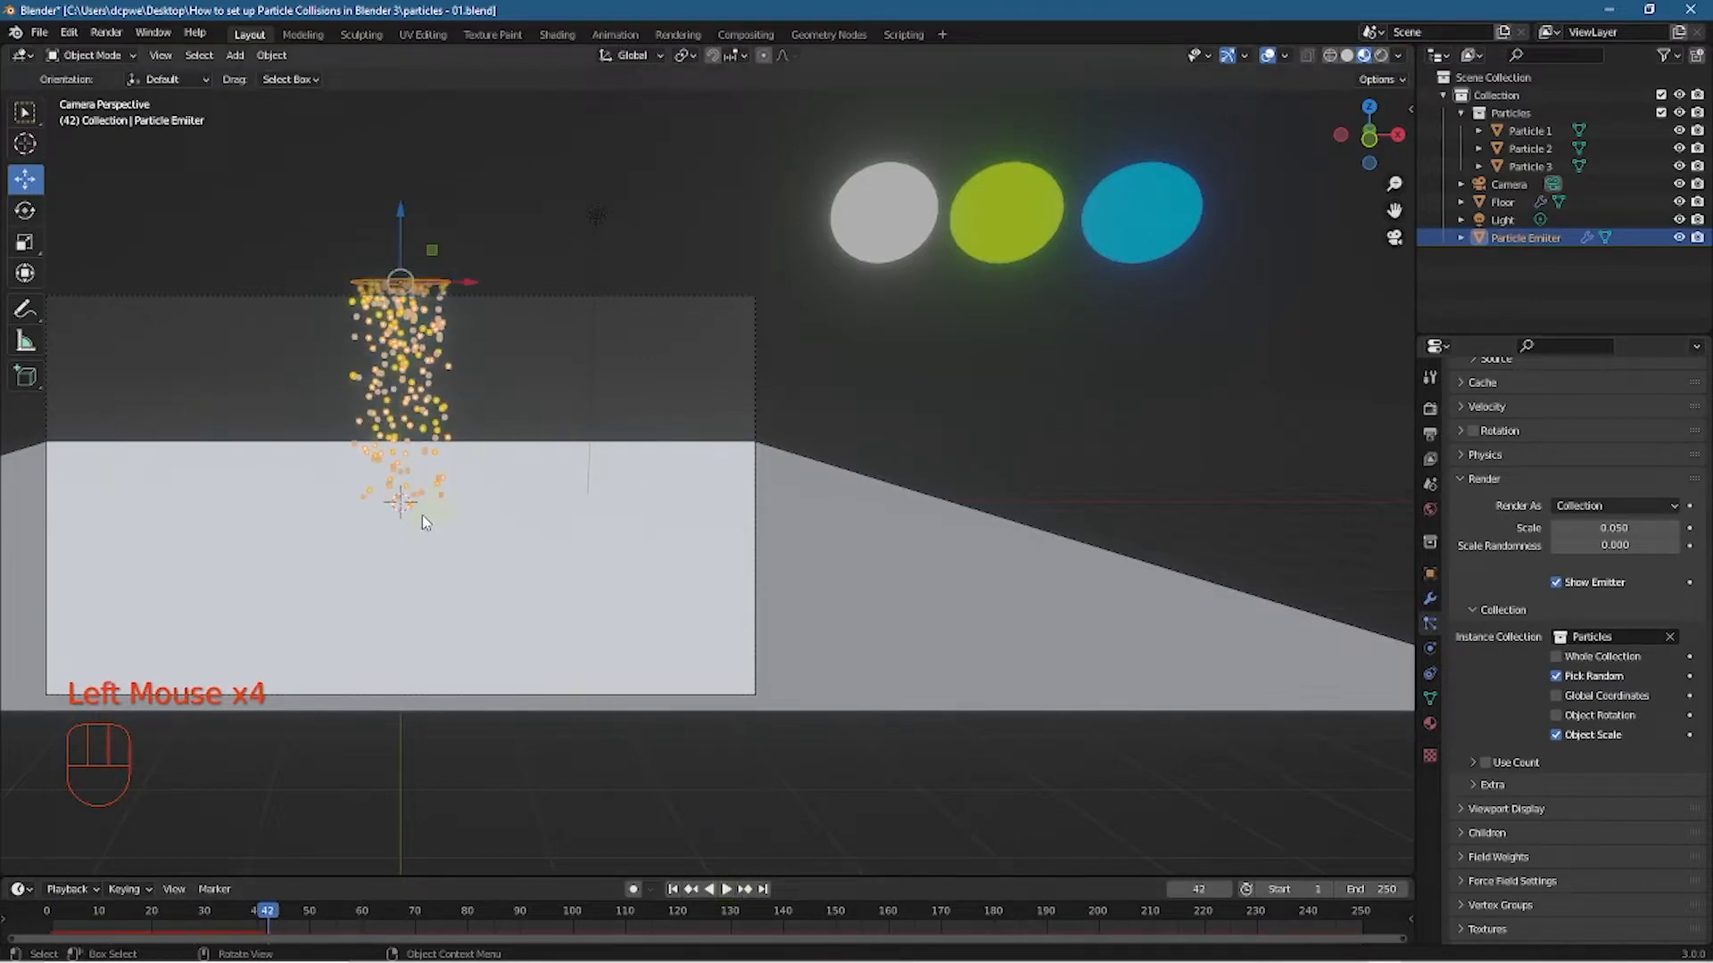
{"action": "middle_click_drag", "start_coordinate": [426, 523], "coordinate": [759, 574], "text": "shift"}
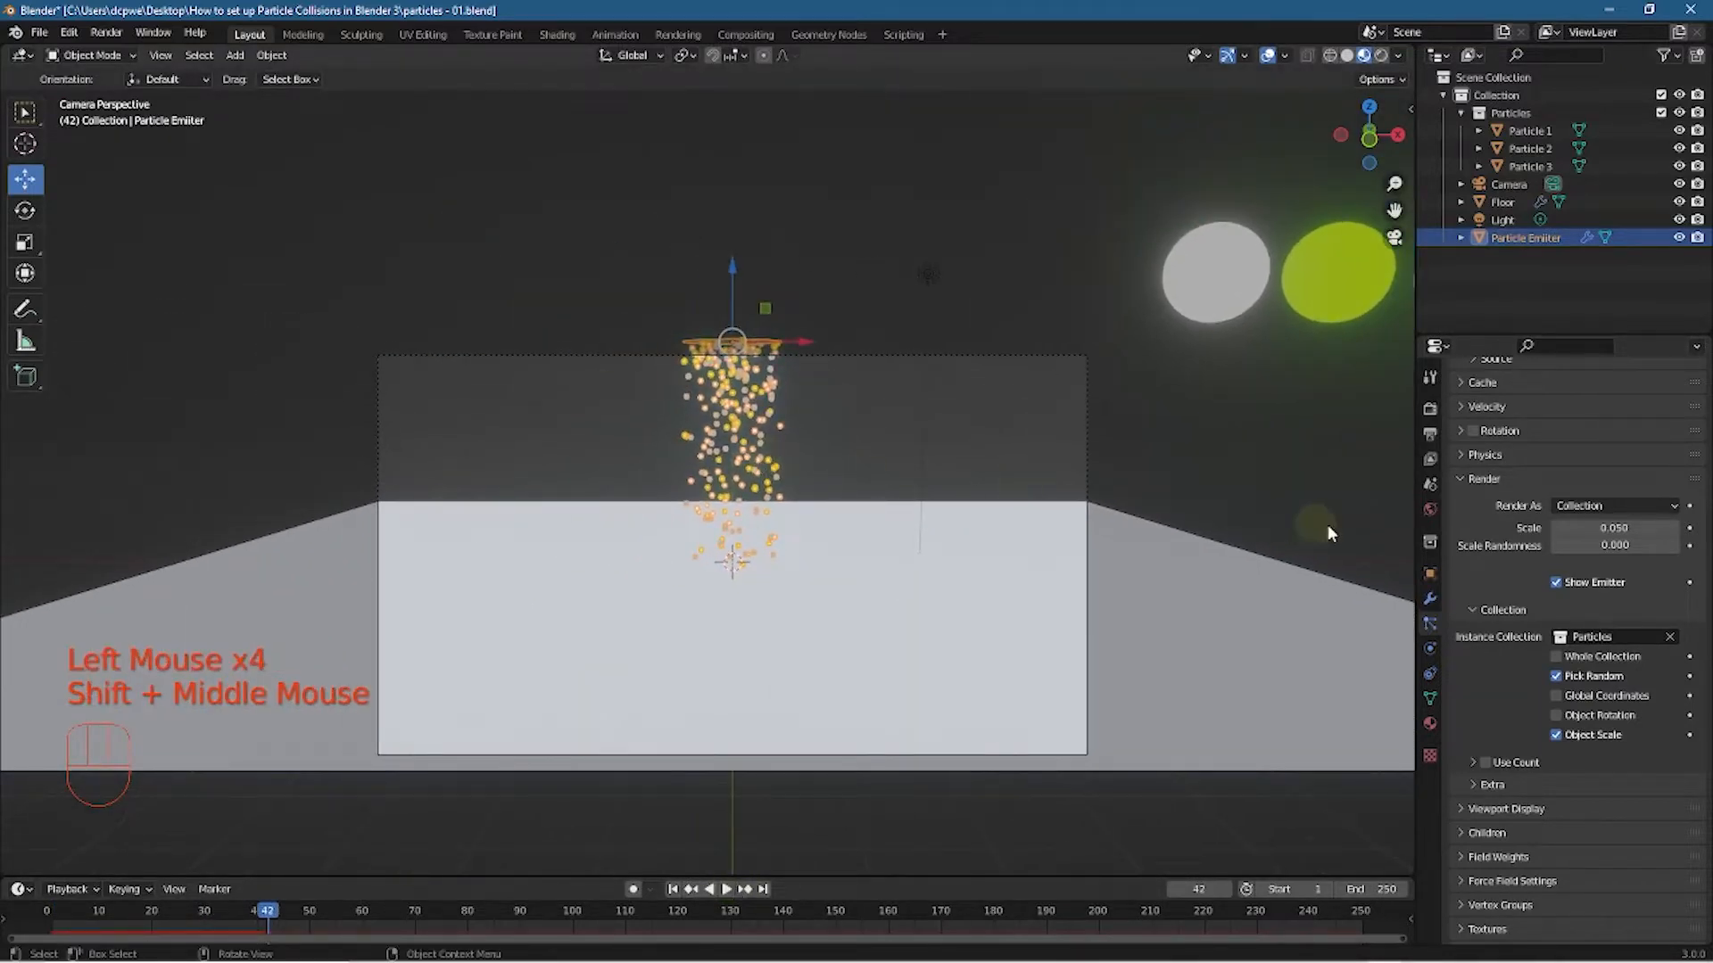
{"action": "left_click", "coordinate": [1201, 624]}
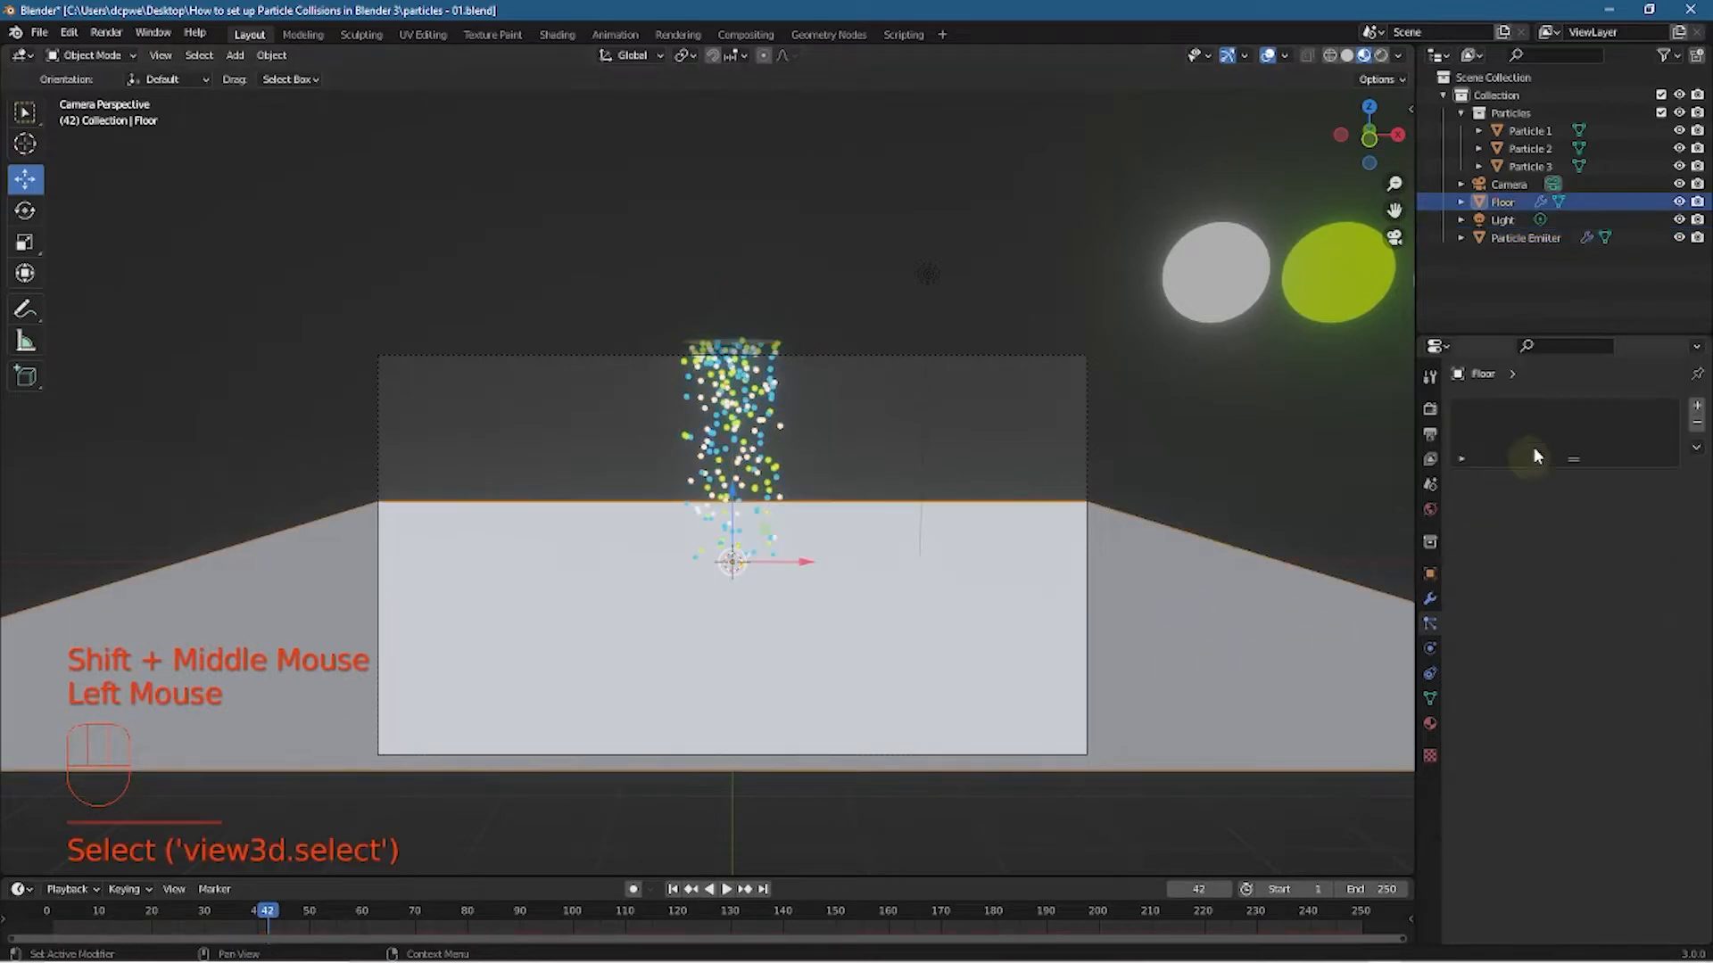
{"action": "left_click", "coordinate": [1697, 406]}
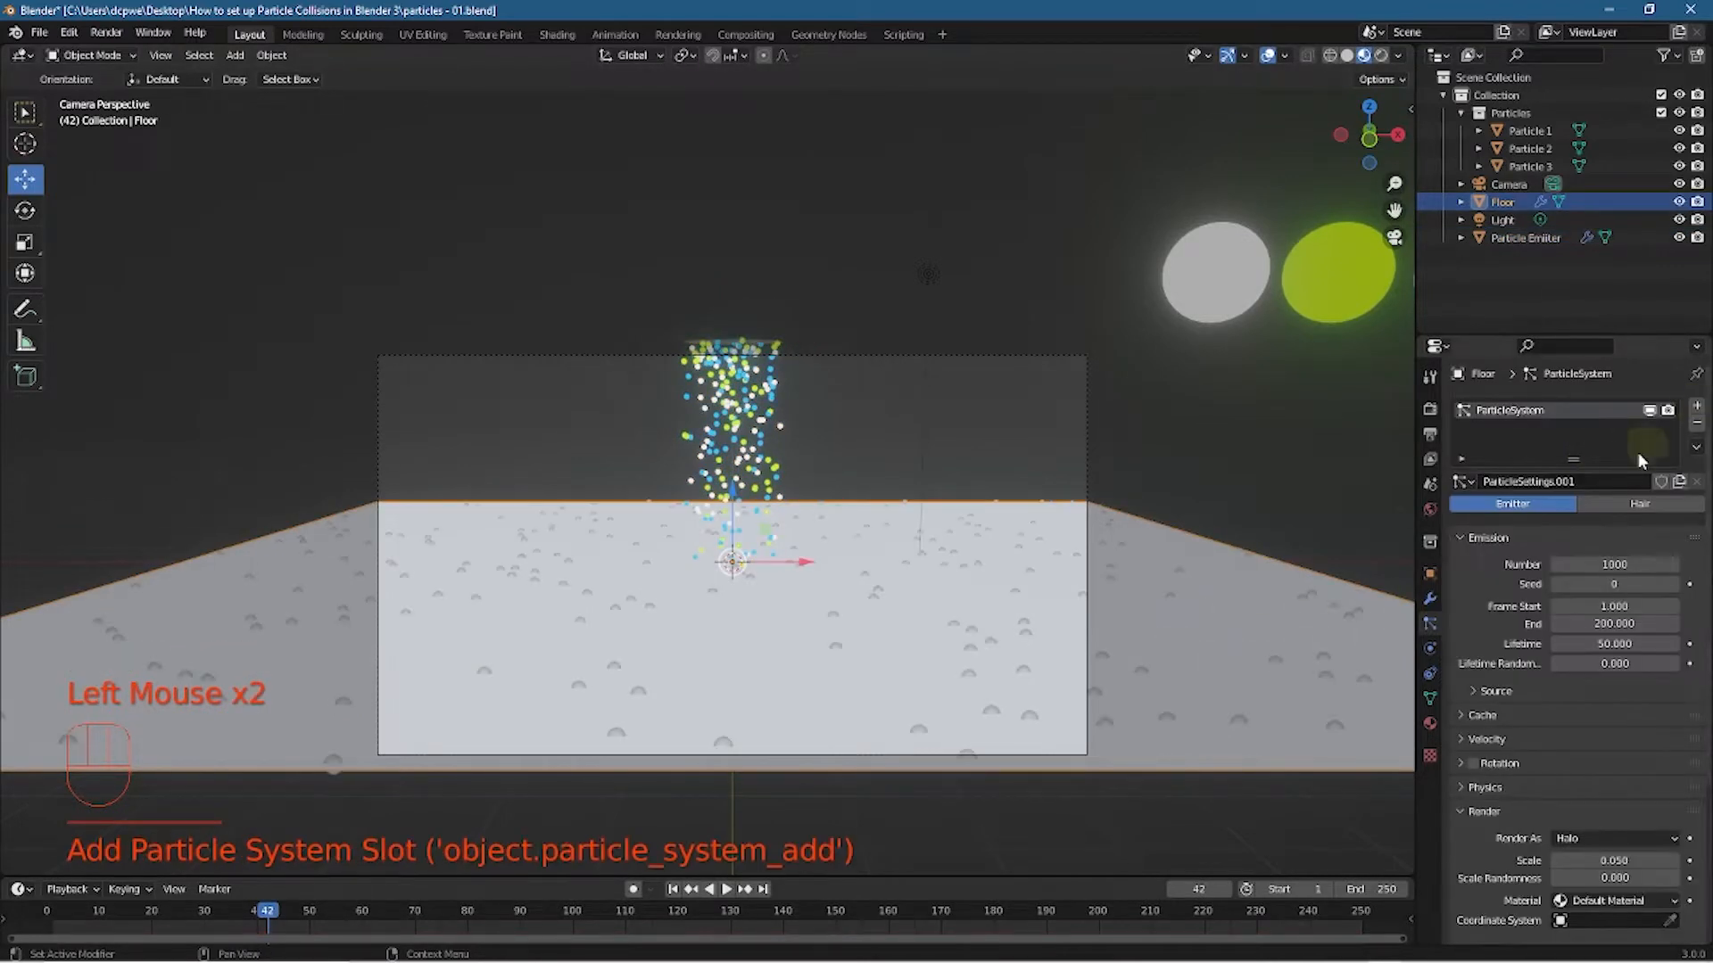
{"action": "left_click", "coordinate": [1557, 482]}
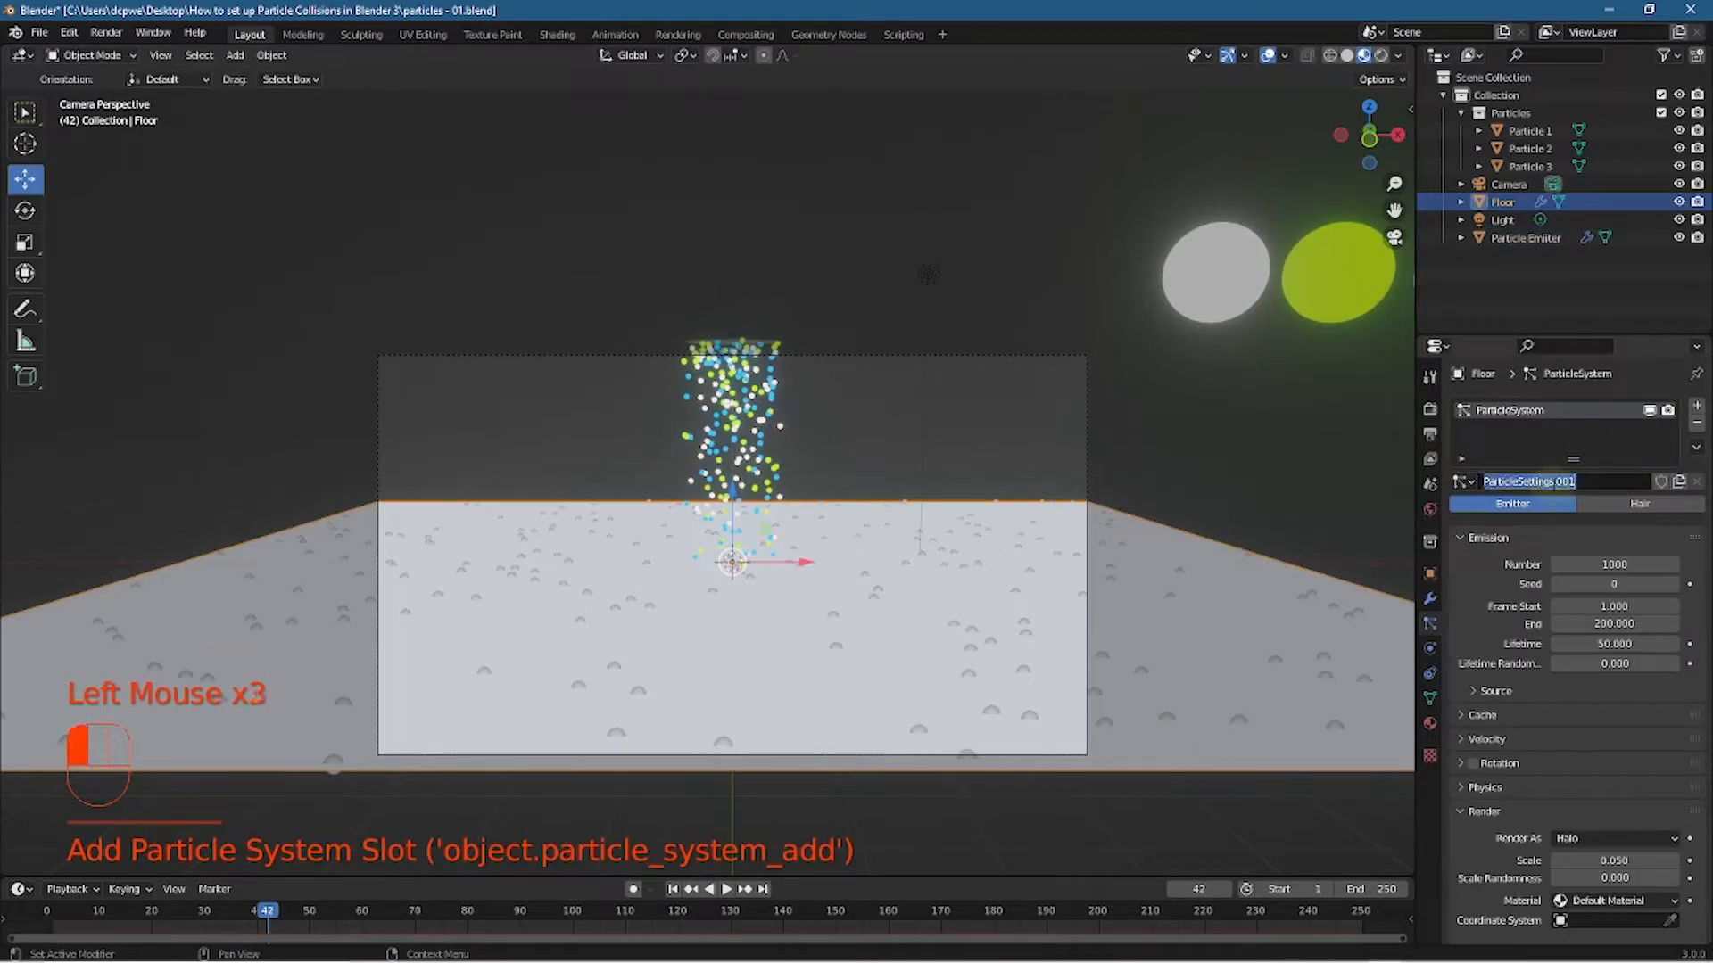
{"action": "left_click", "coordinate": [1645, 378]}
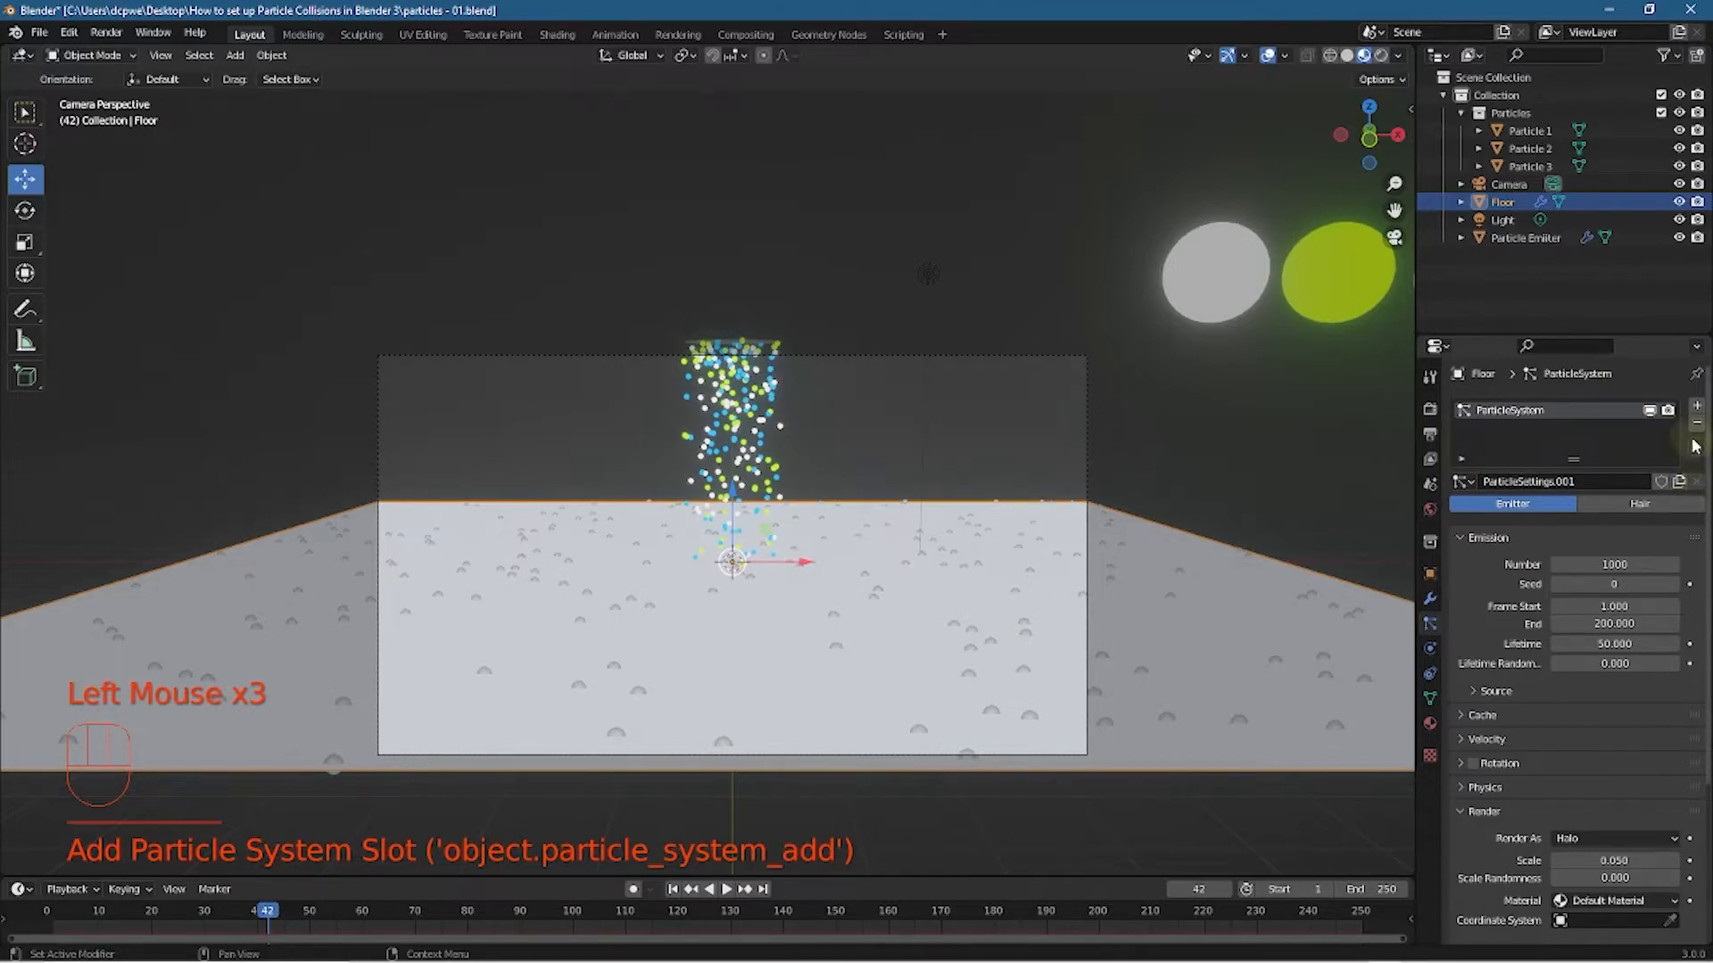
{"action": "left_click", "coordinate": [1615, 417]}
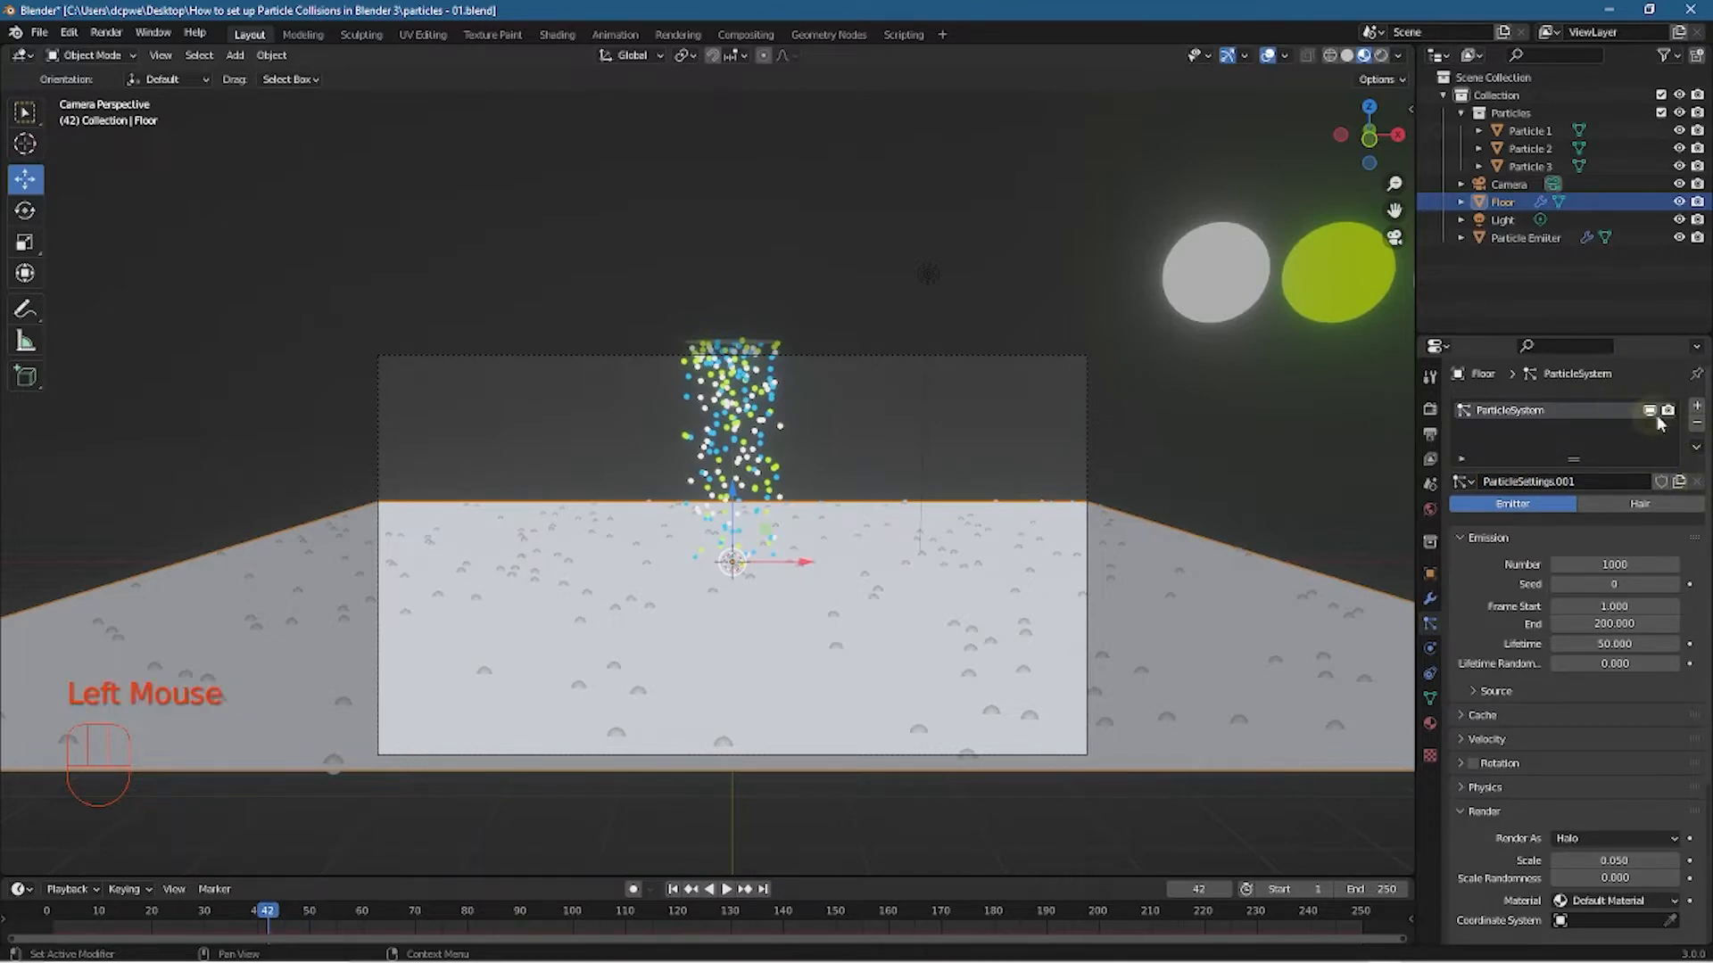
{"action": "left_click", "coordinate": [1697, 425]}
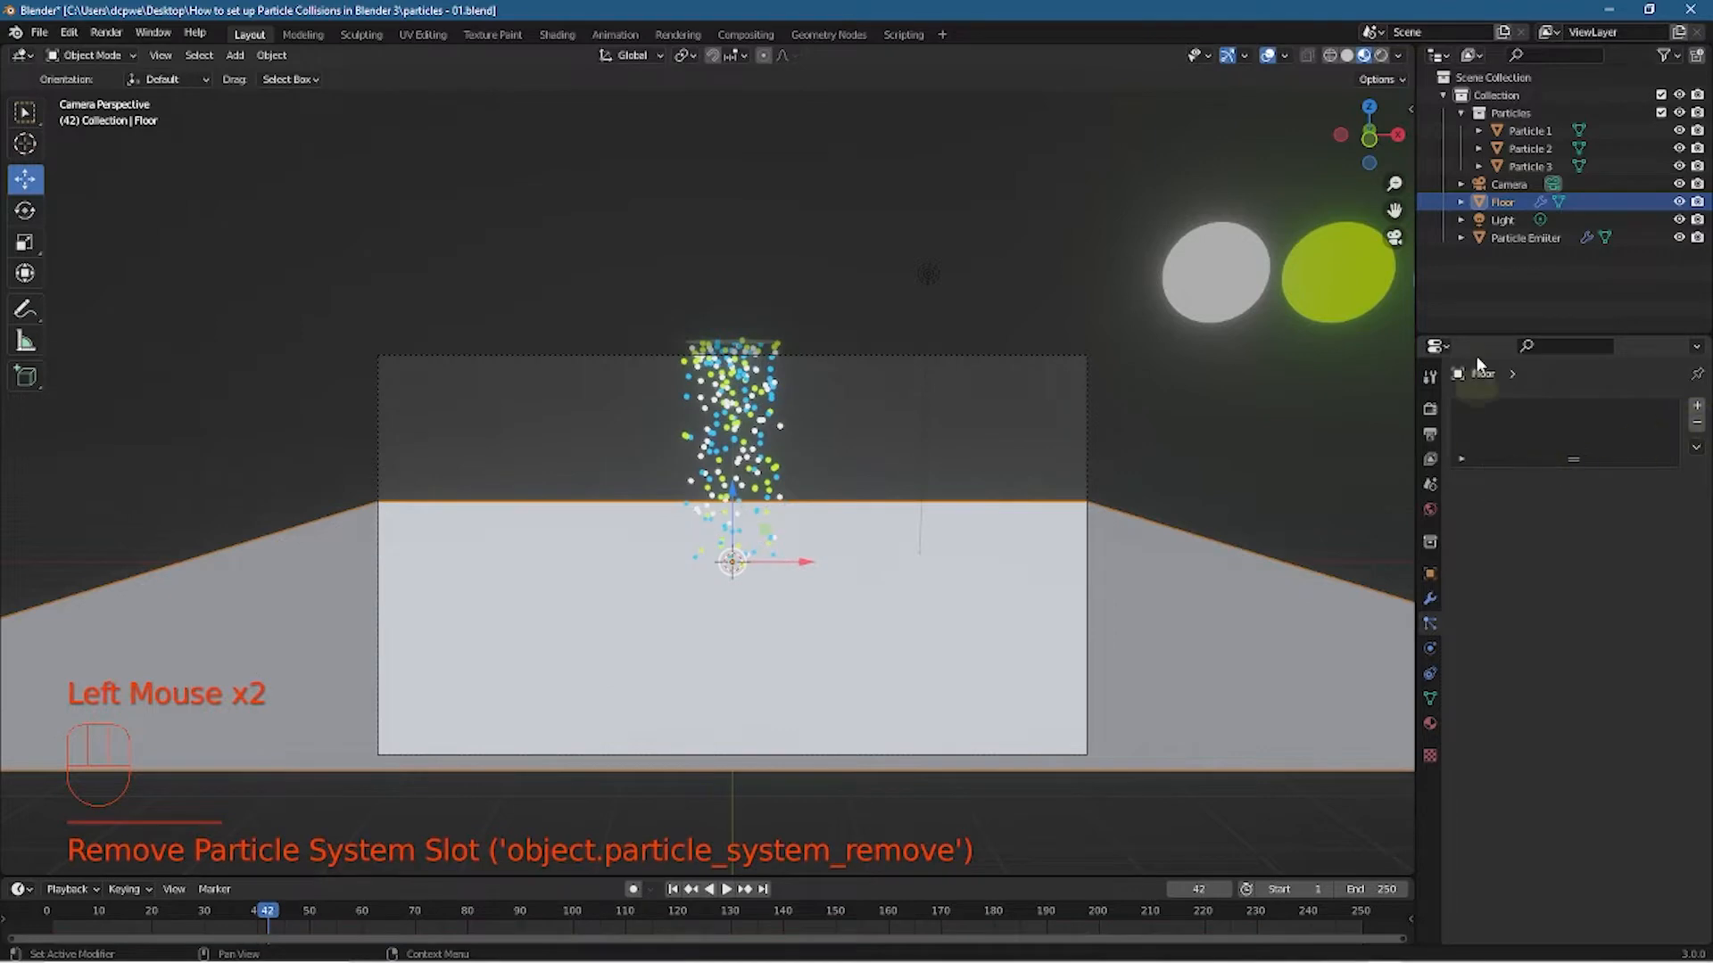
Create a material named Floor on the floor plane with a dark grey base color of value about 0.08
{"action": "left_click", "coordinate": [1507, 205]}
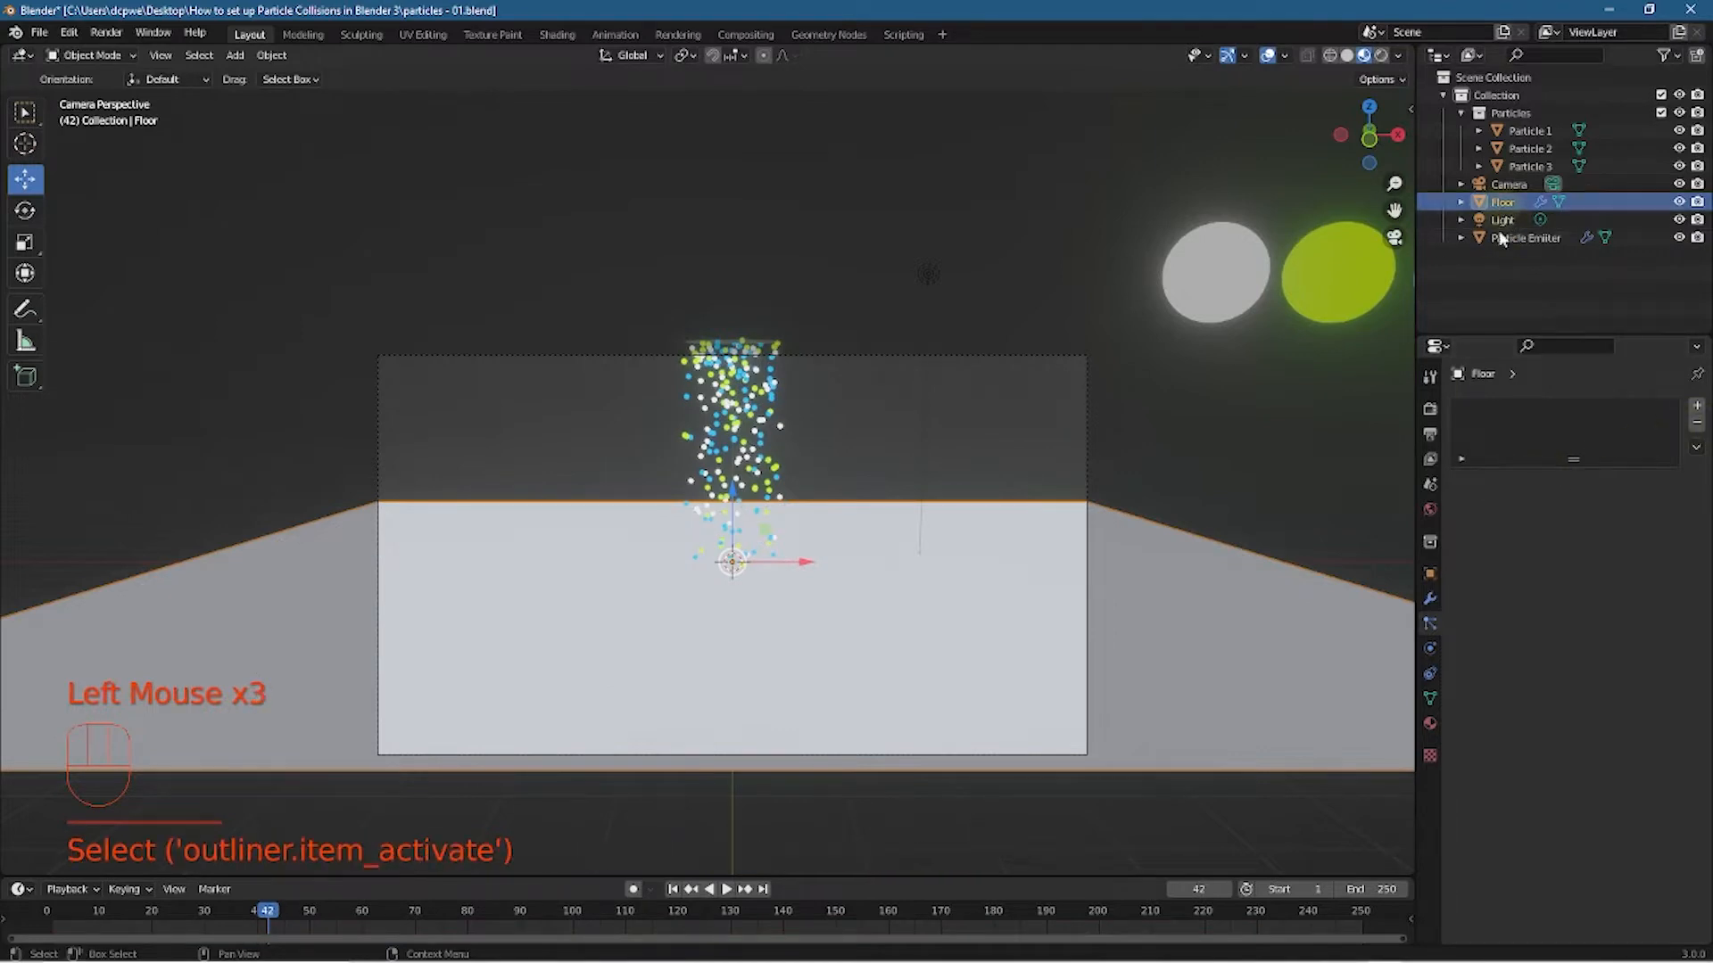
{"action": "left_click", "coordinate": [1431, 724]}
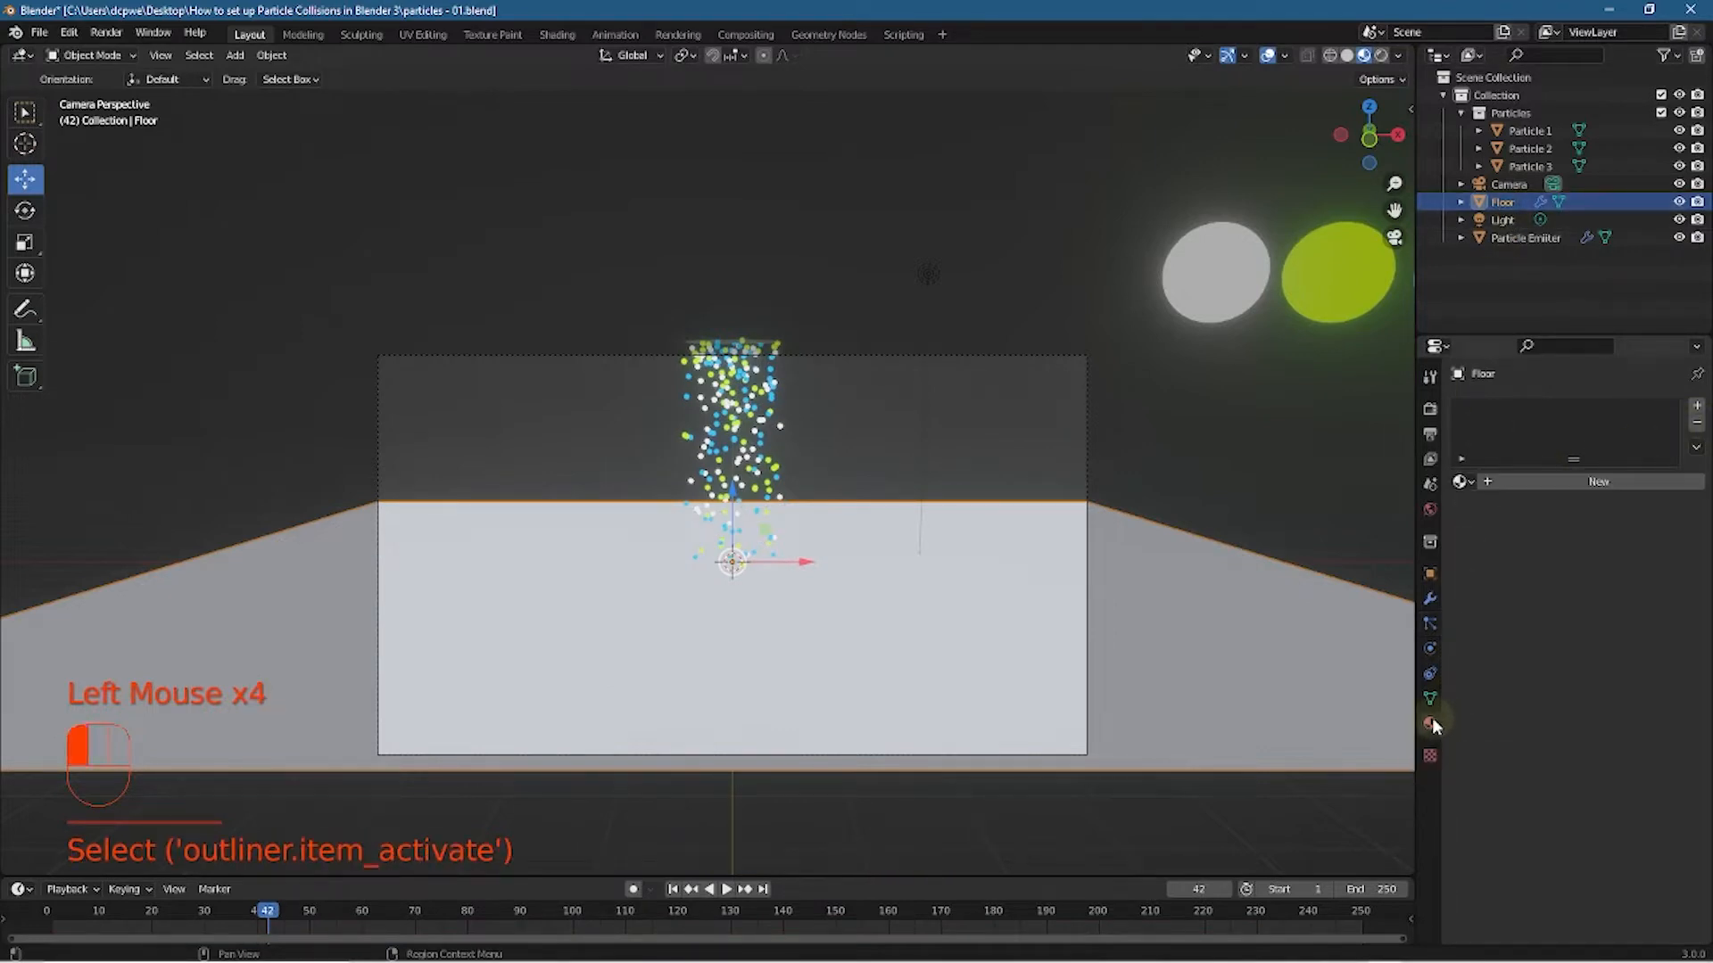
{"action": "left_click", "coordinate": [1597, 483]}
{"action": "left_click", "coordinate": [1553, 482]}
{"action": "type", "text": "Fl"}
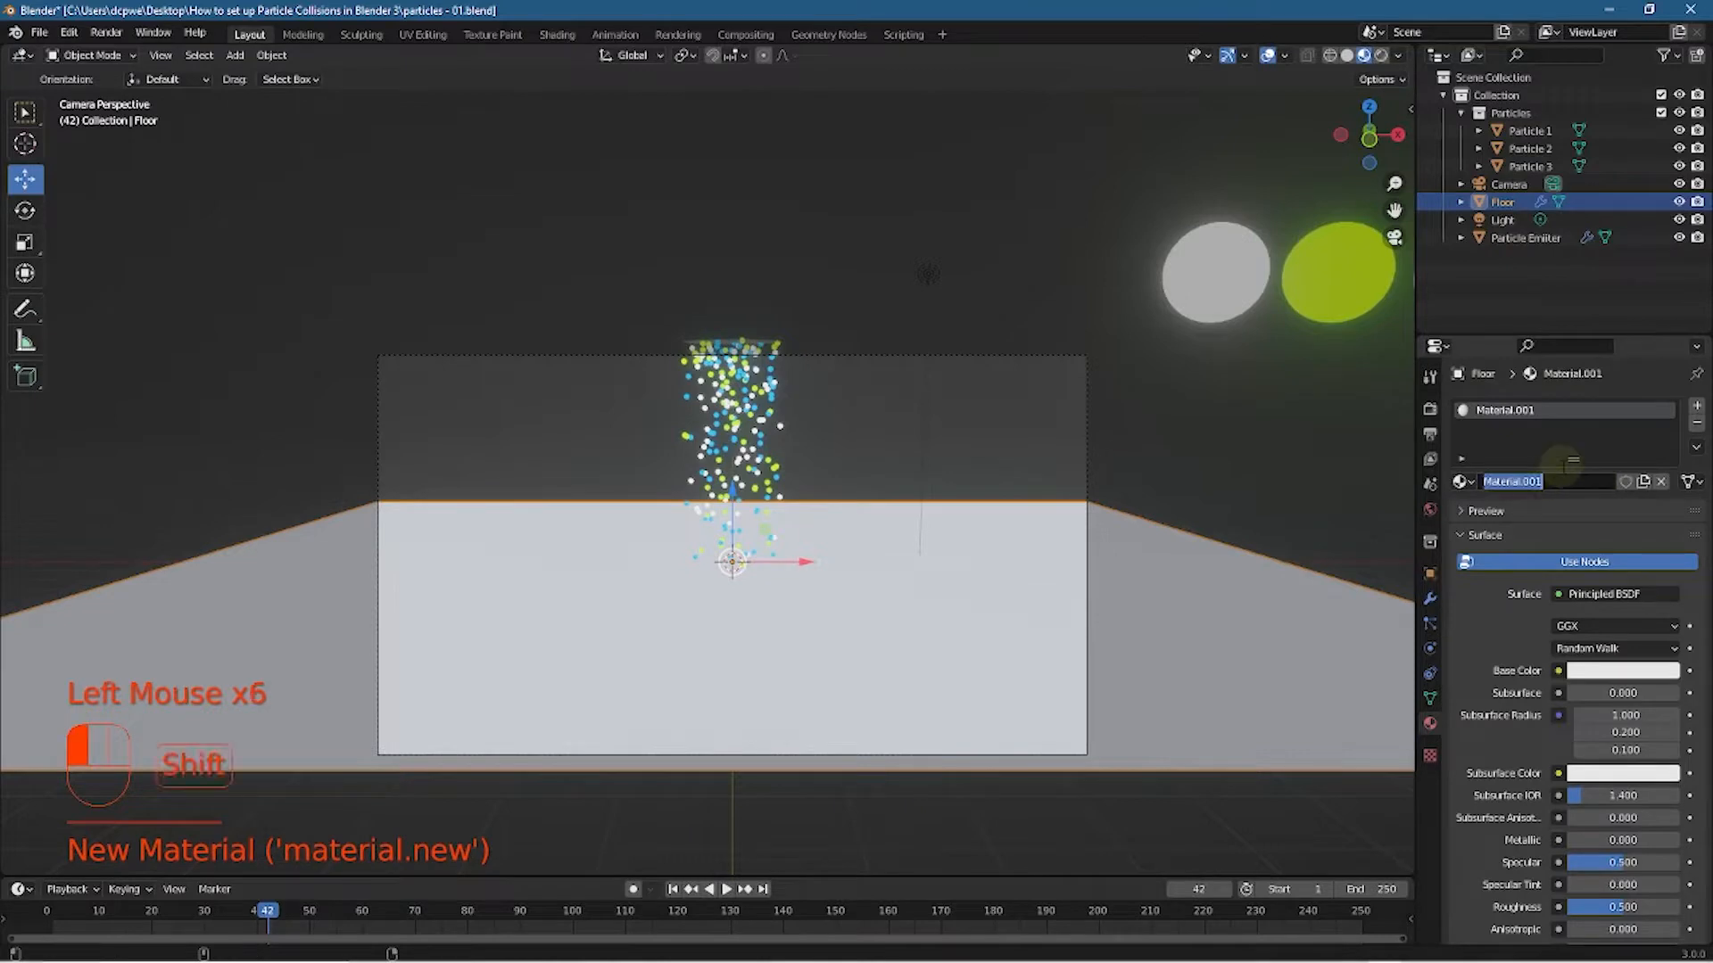
{"action": "type", "text": "oor"}
{"action": "key", "text": "Return"}
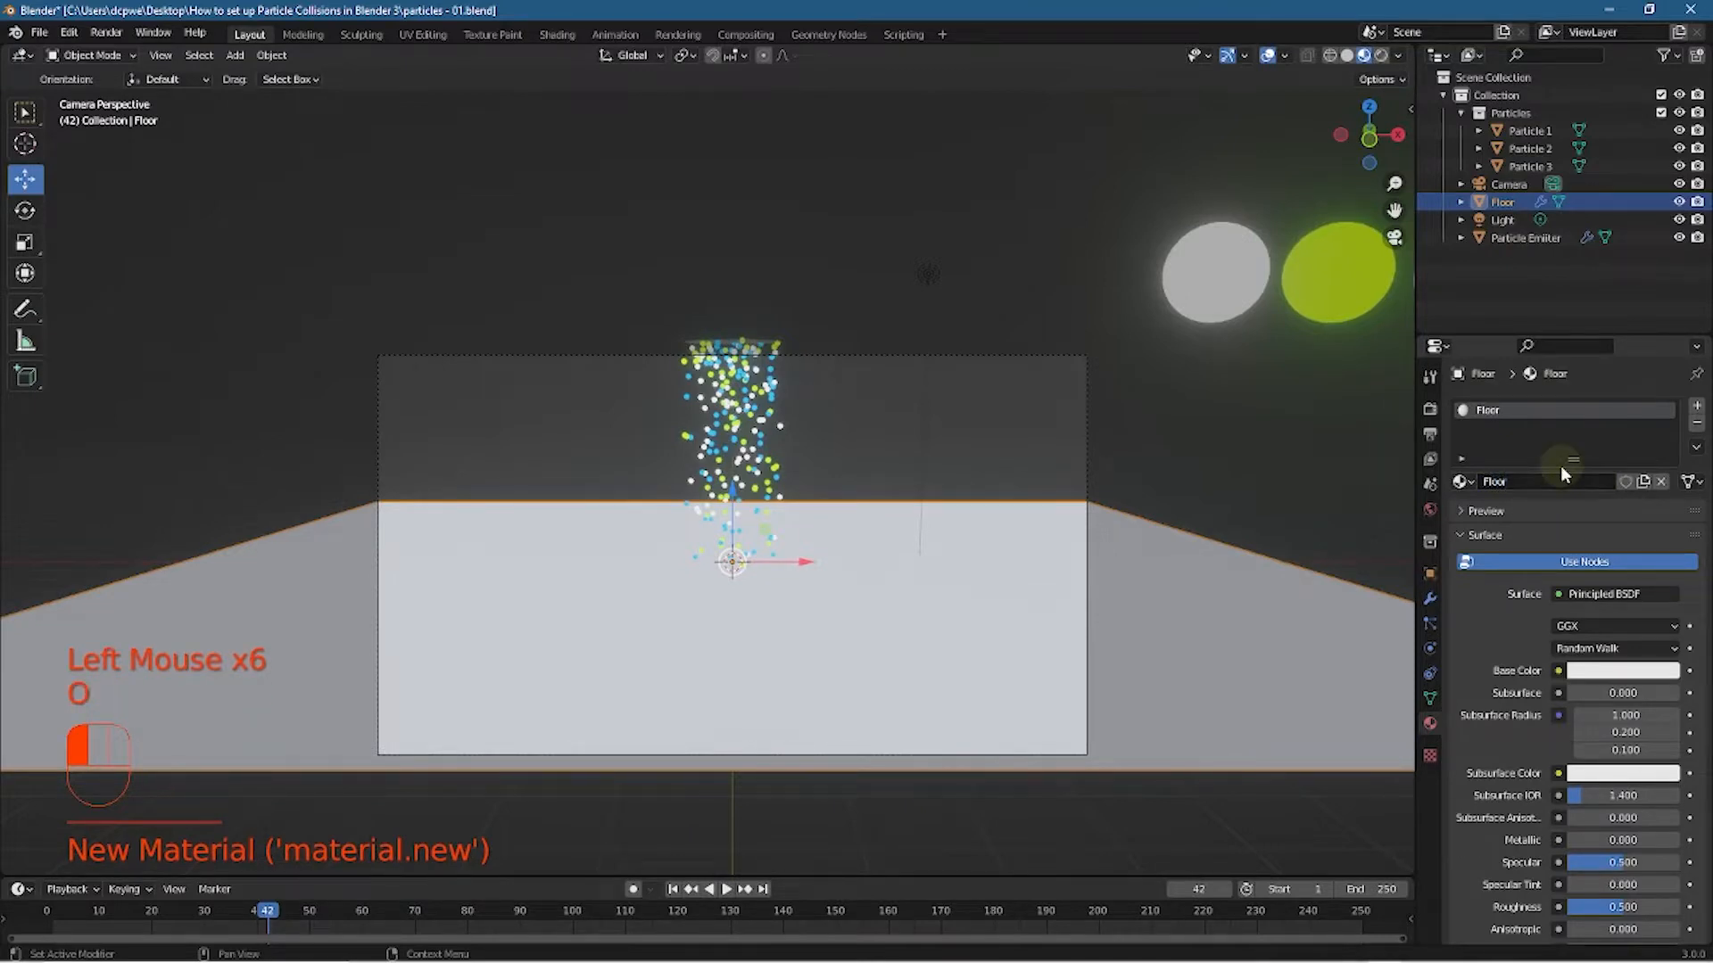
{"action": "left_click", "coordinate": [1605, 669]}
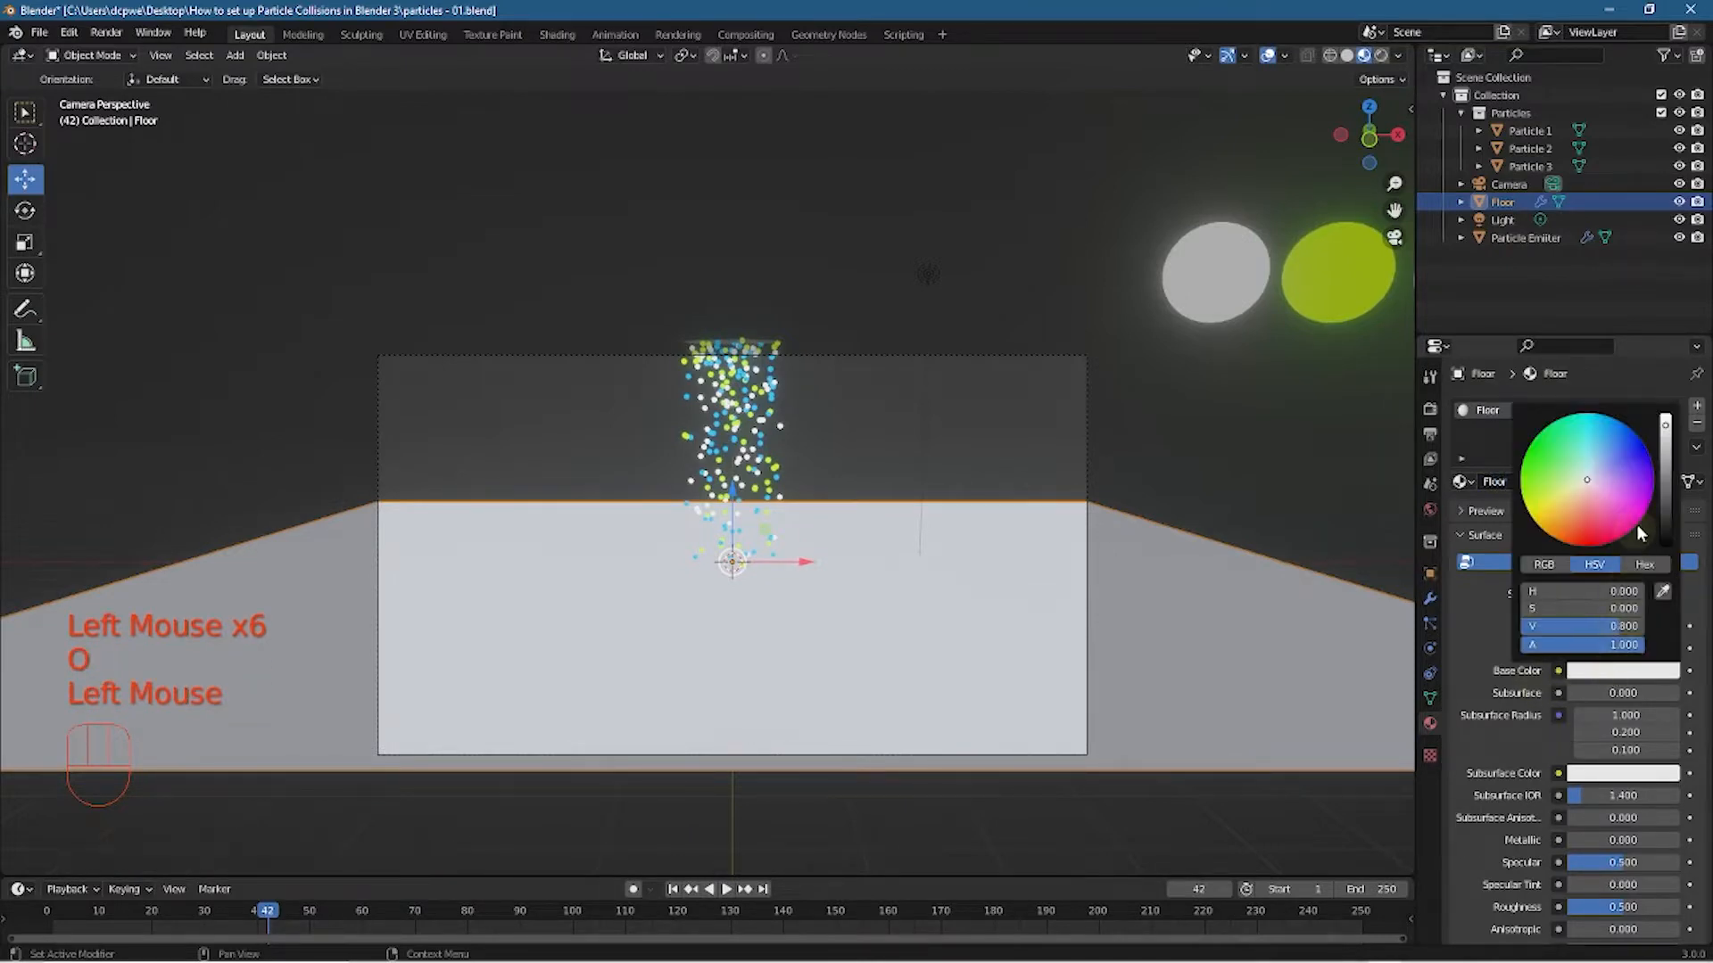
{"action": "left_click_drag", "start_coordinate": [1666, 434], "coordinate": [1665, 516]}
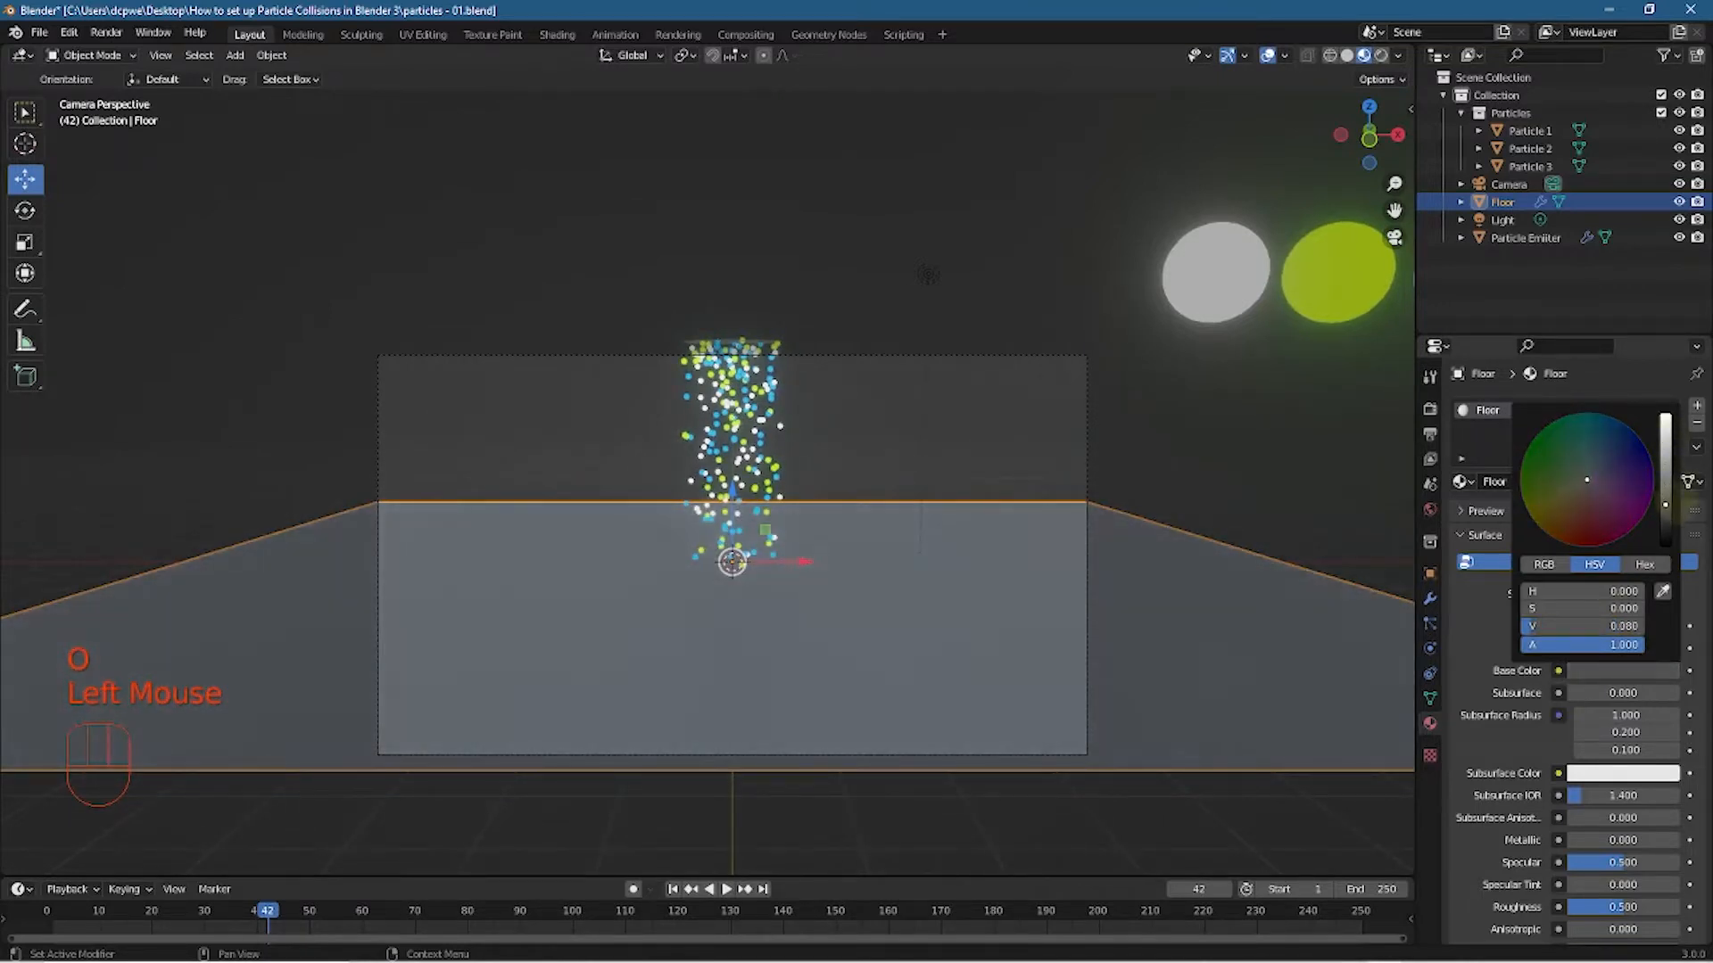
Set the Floor material's Metallic to 1.000 and Roughness to 0.106
{"action": "left_click_drag", "start_coordinate": [1593, 844], "coordinate": [1648, 848]}
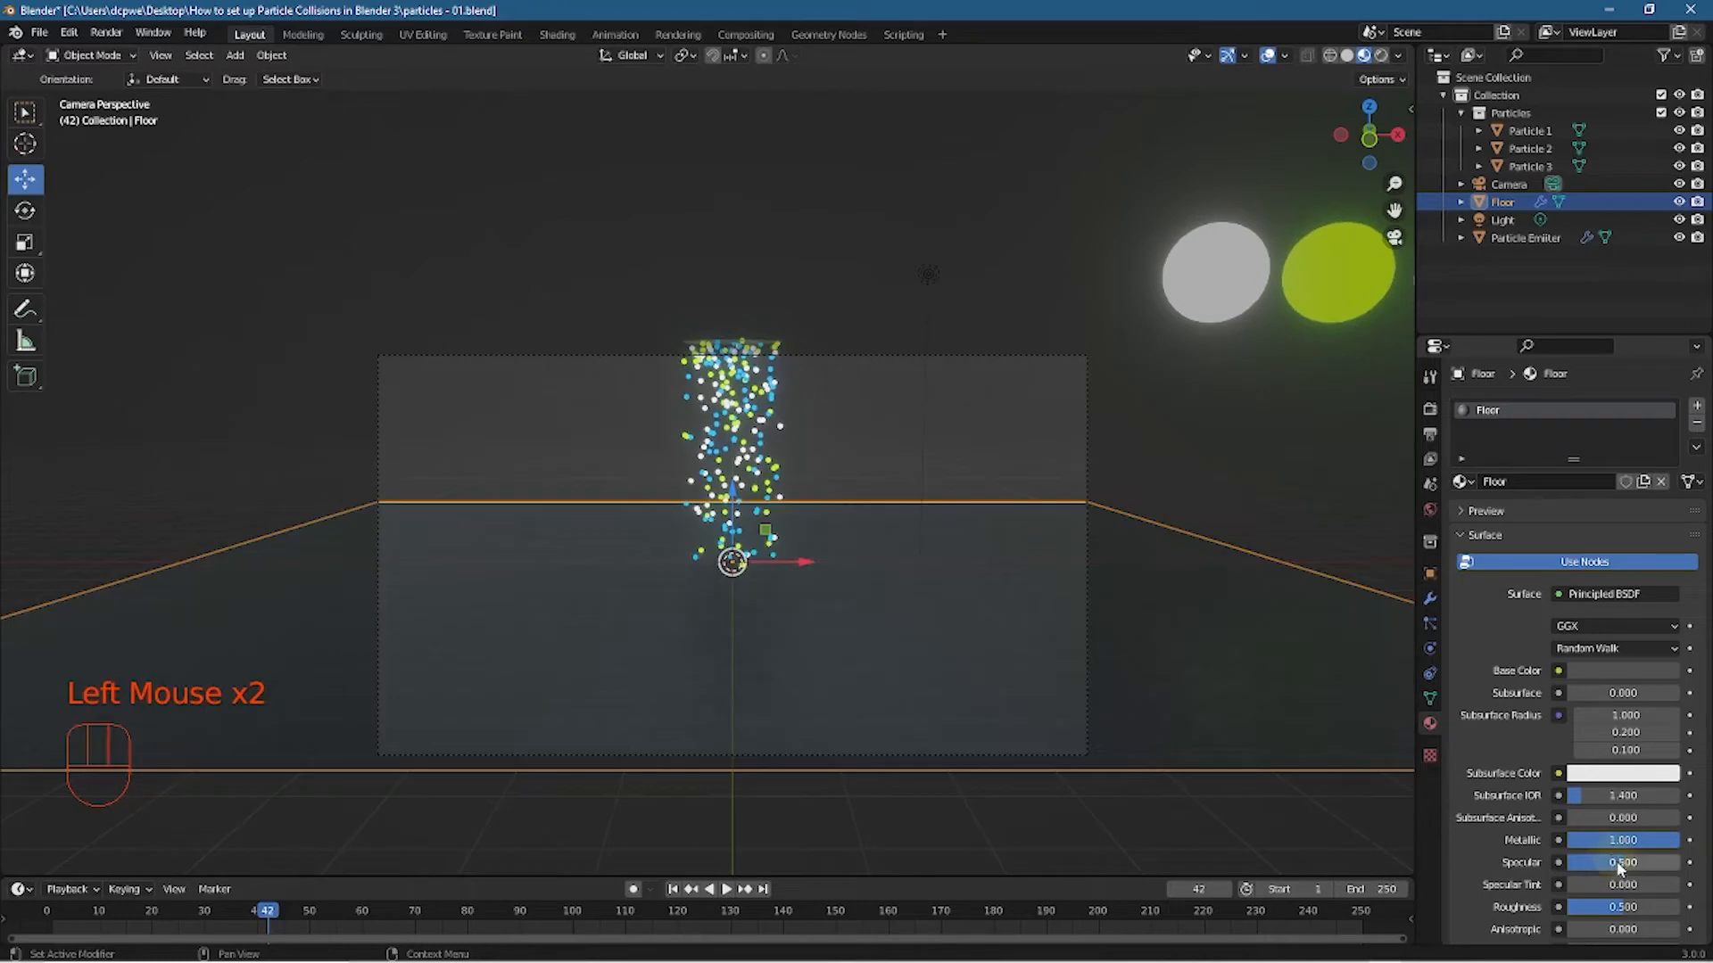
{"action": "left_click_drag", "start_coordinate": [1622, 912], "coordinate": [1594, 911]}
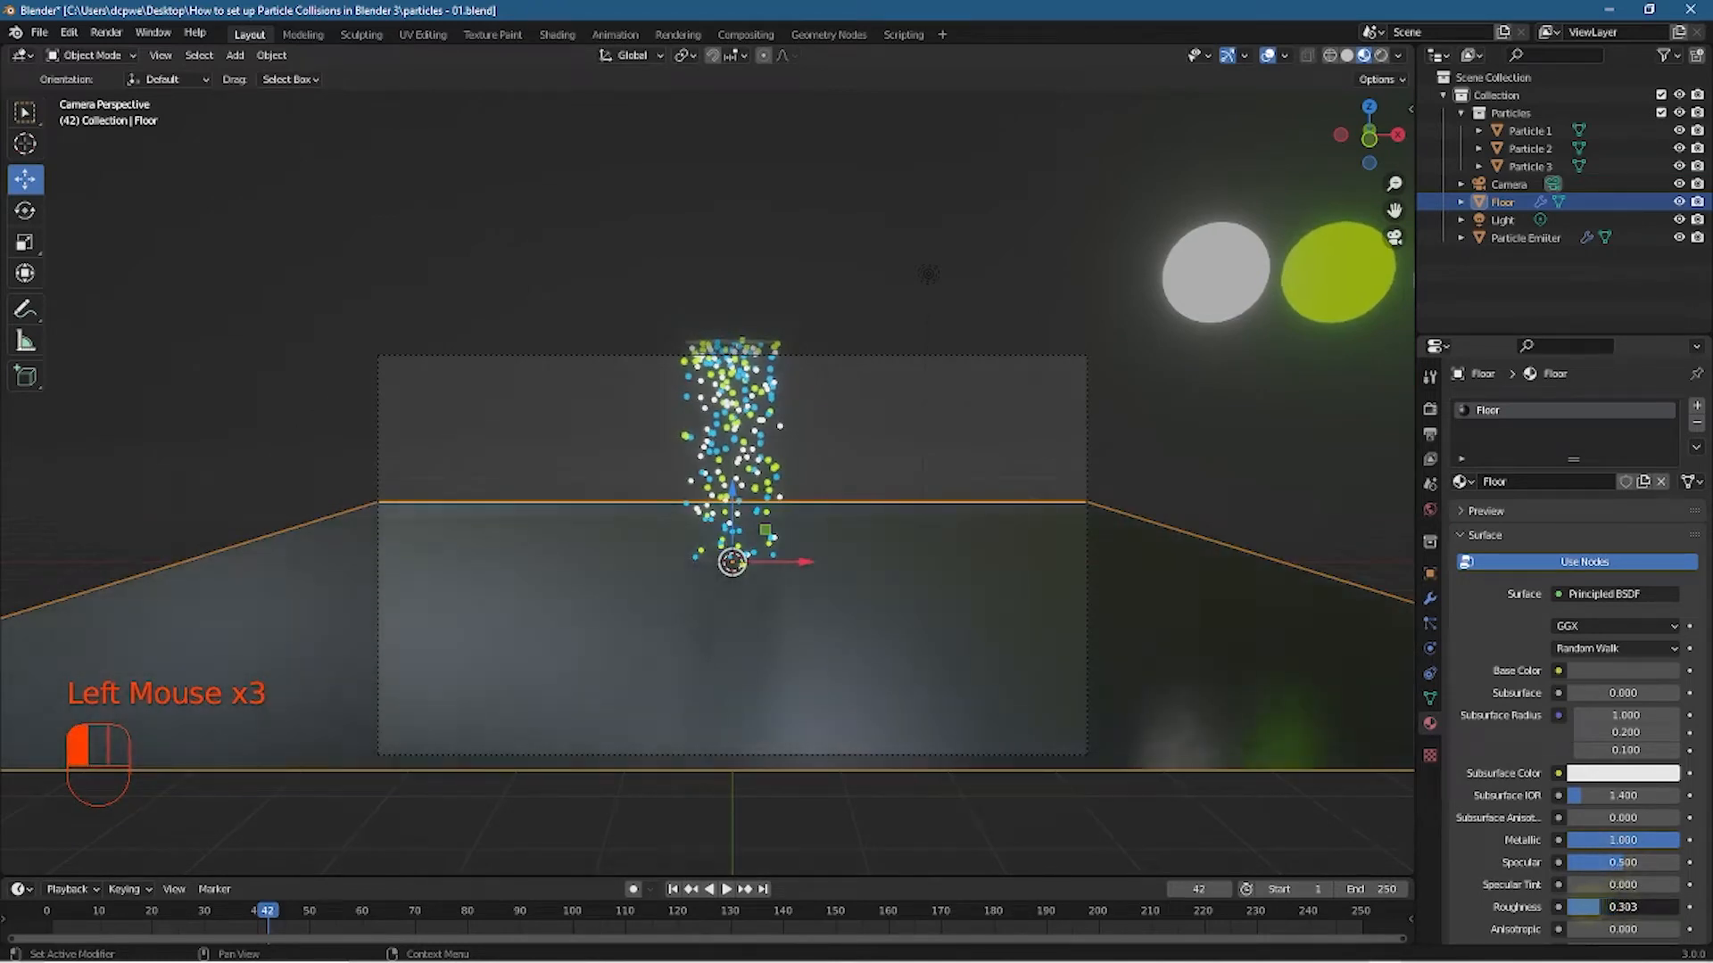
{"action": "left_click_drag", "start_coordinate": [1595, 907], "coordinate": [1578, 907]}
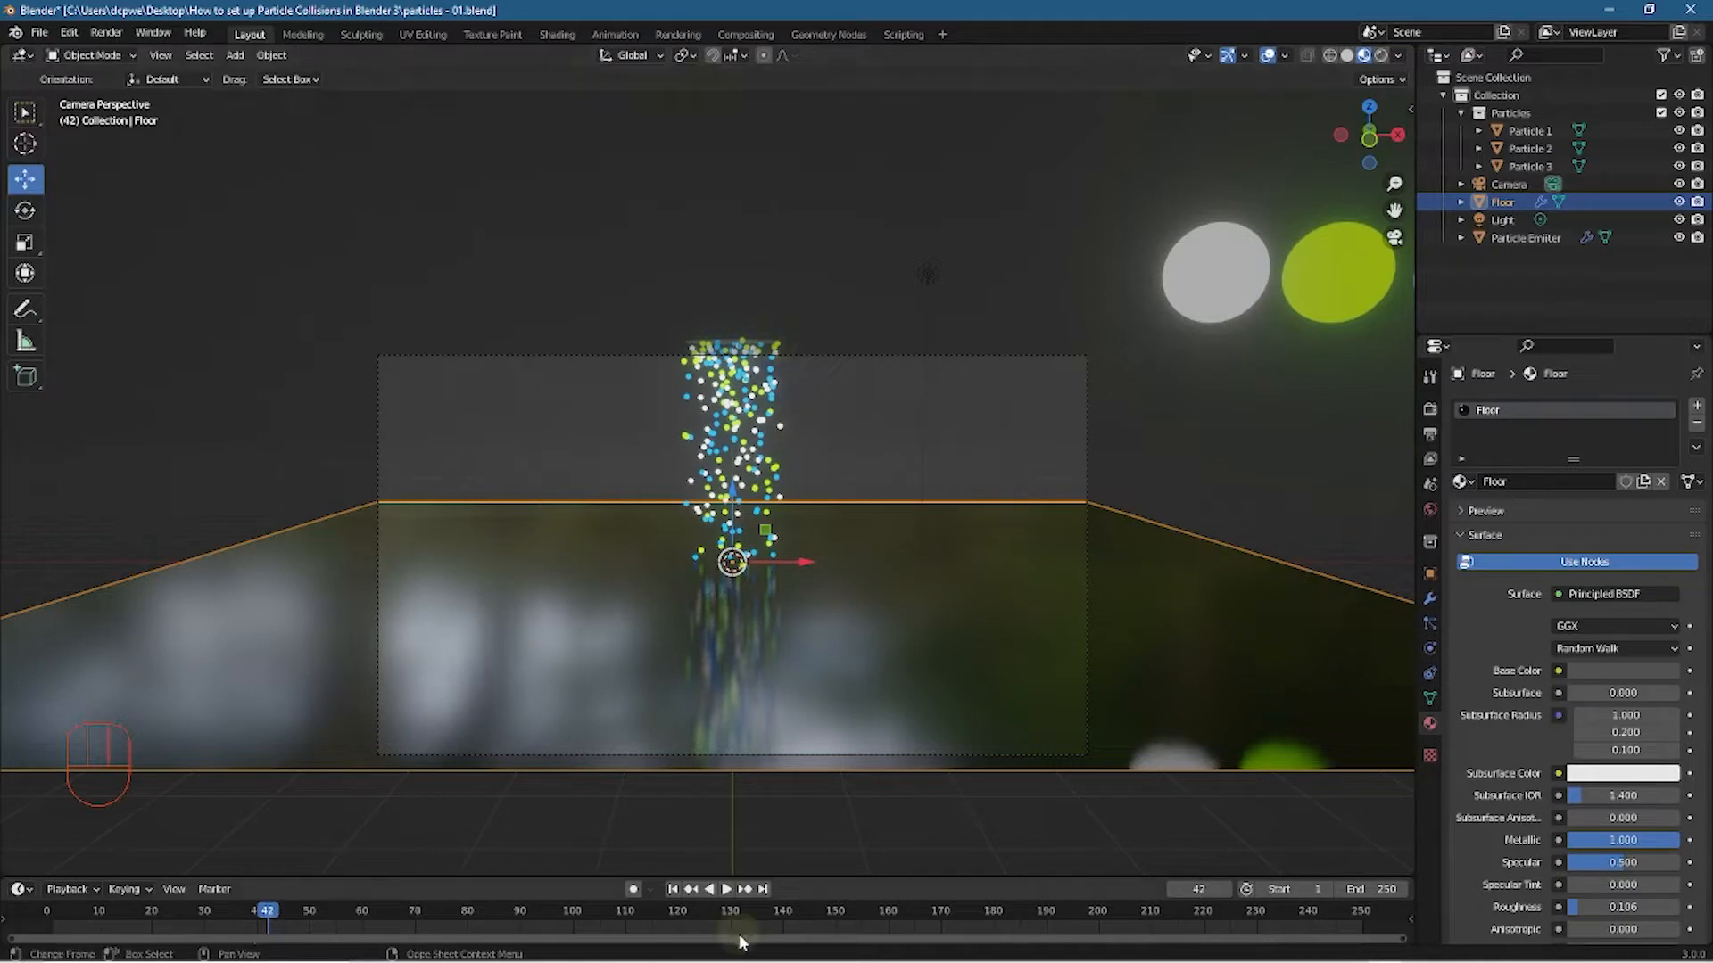
Play the animation briefly to check the particles' reflections on the metallic floor
{"action": "left_click", "coordinate": [723, 891]}
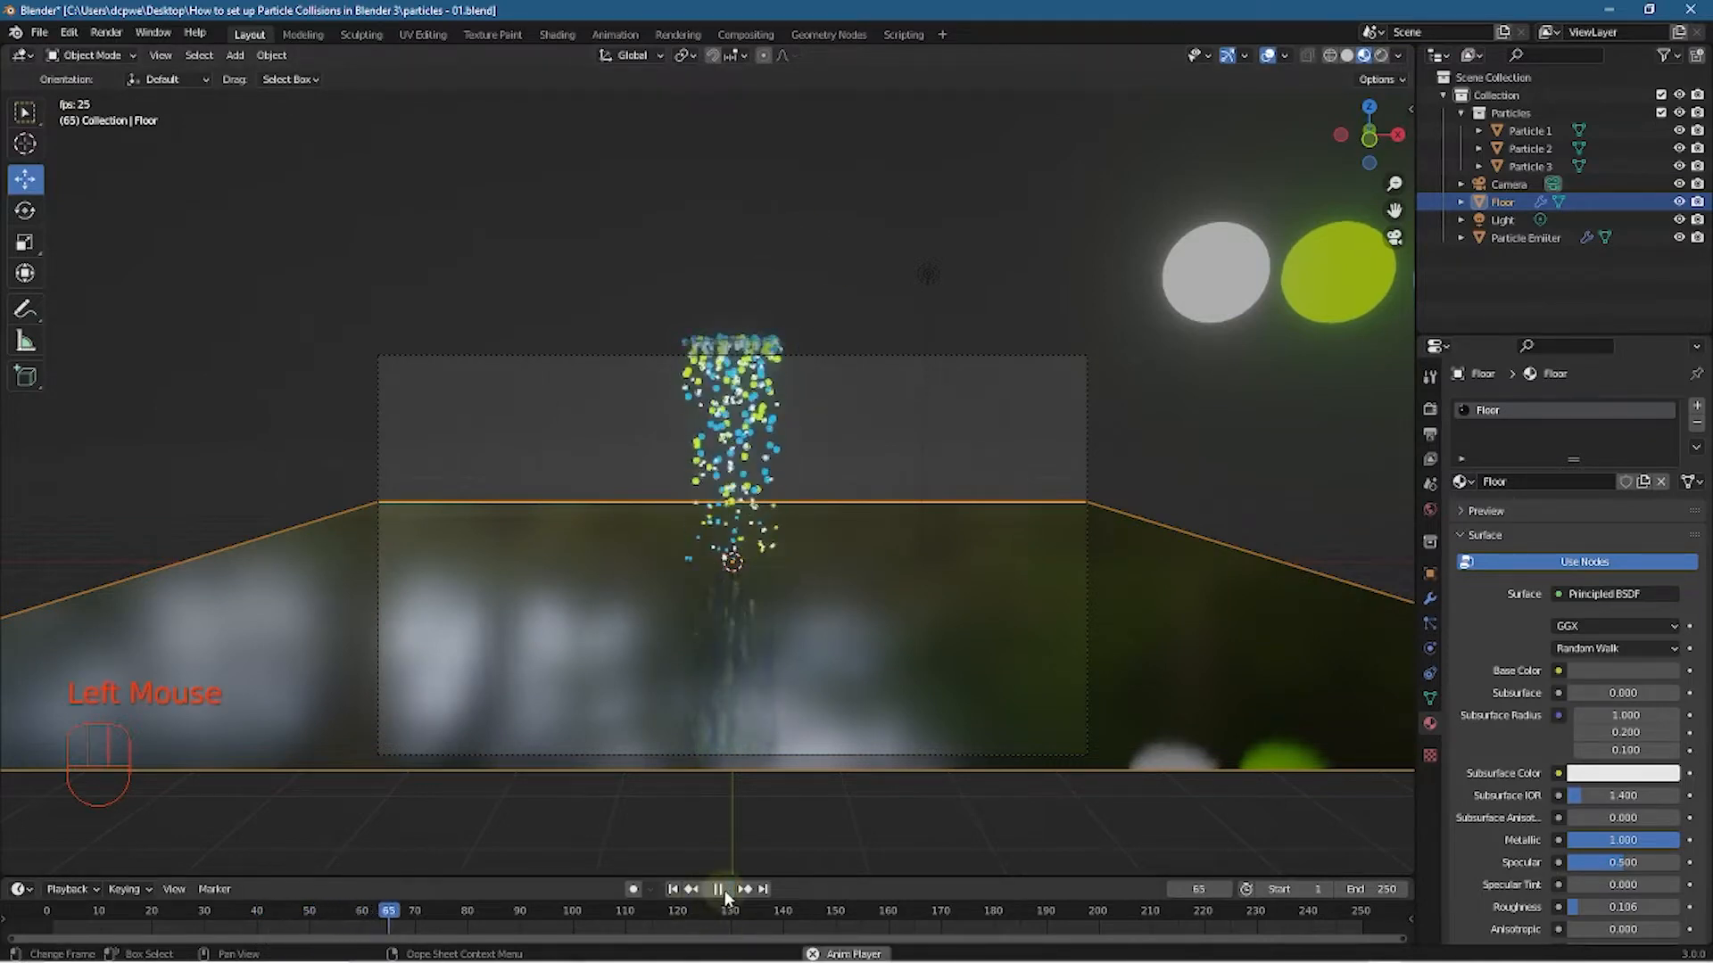
{"action": "left_click", "coordinate": [722, 890]}
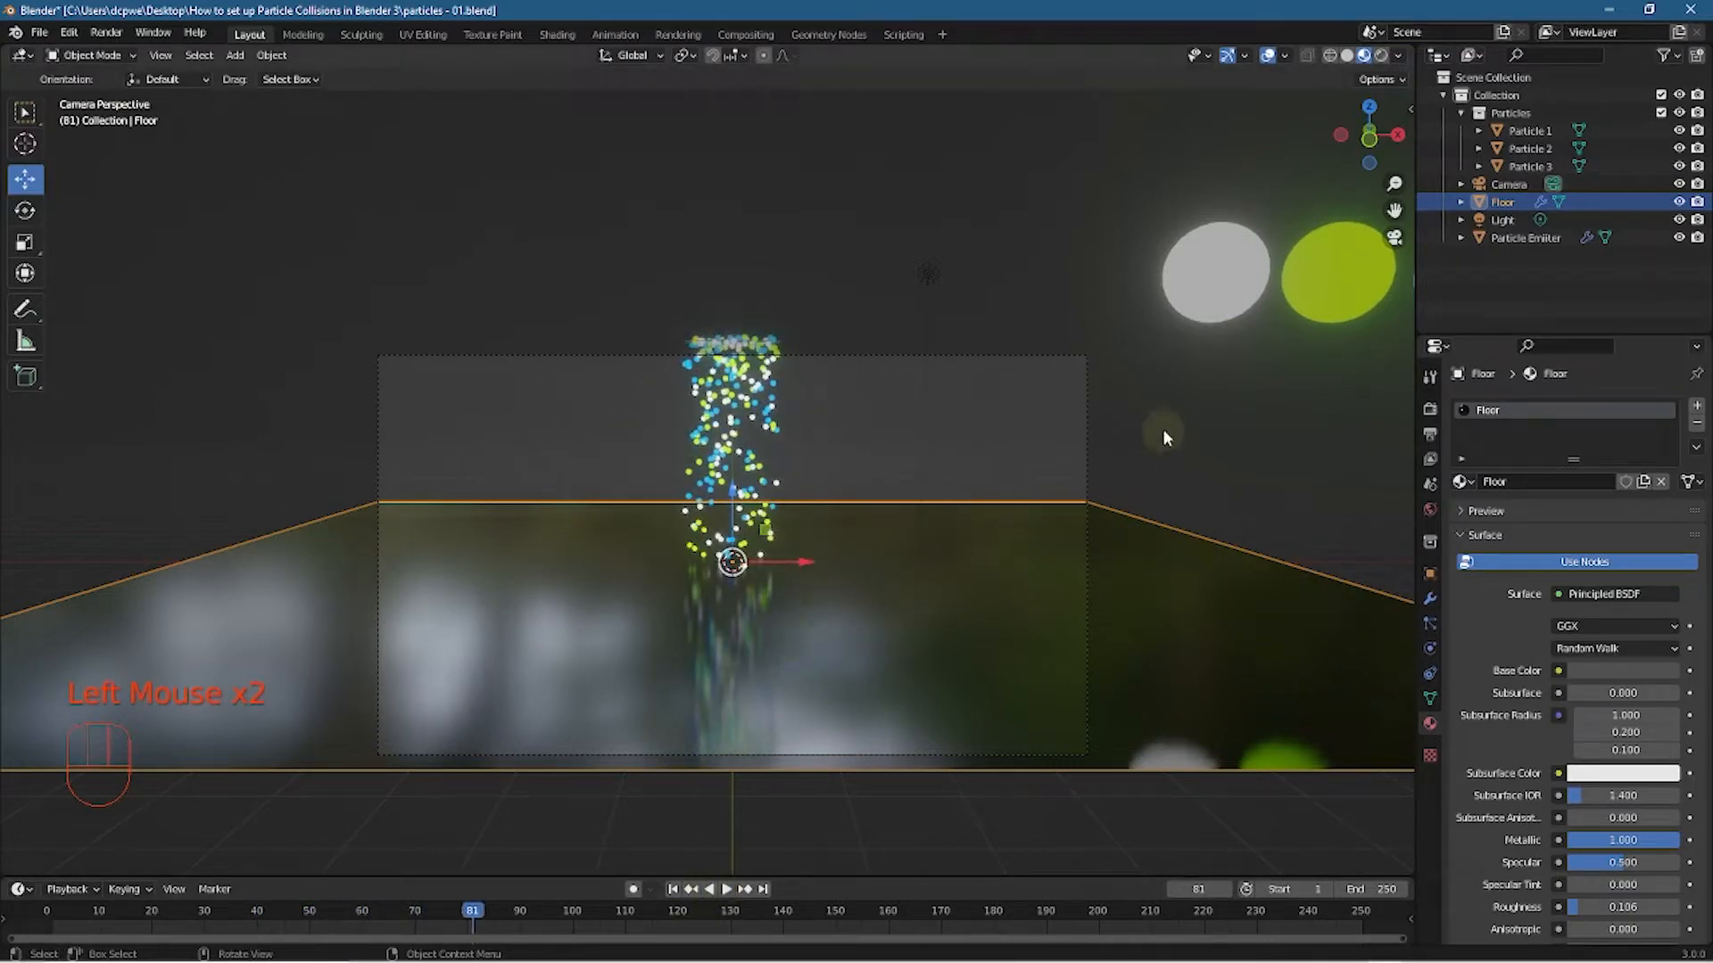
Move the white, yellow-green and blue source spheres together along the X axis, far away from the floor and camera frame
{"action": "middle_click_drag", "start_coordinate": [1245, 438], "coordinate": [739, 469], "text": "shift"}
{"action": "left_click", "coordinate": [715, 363]}
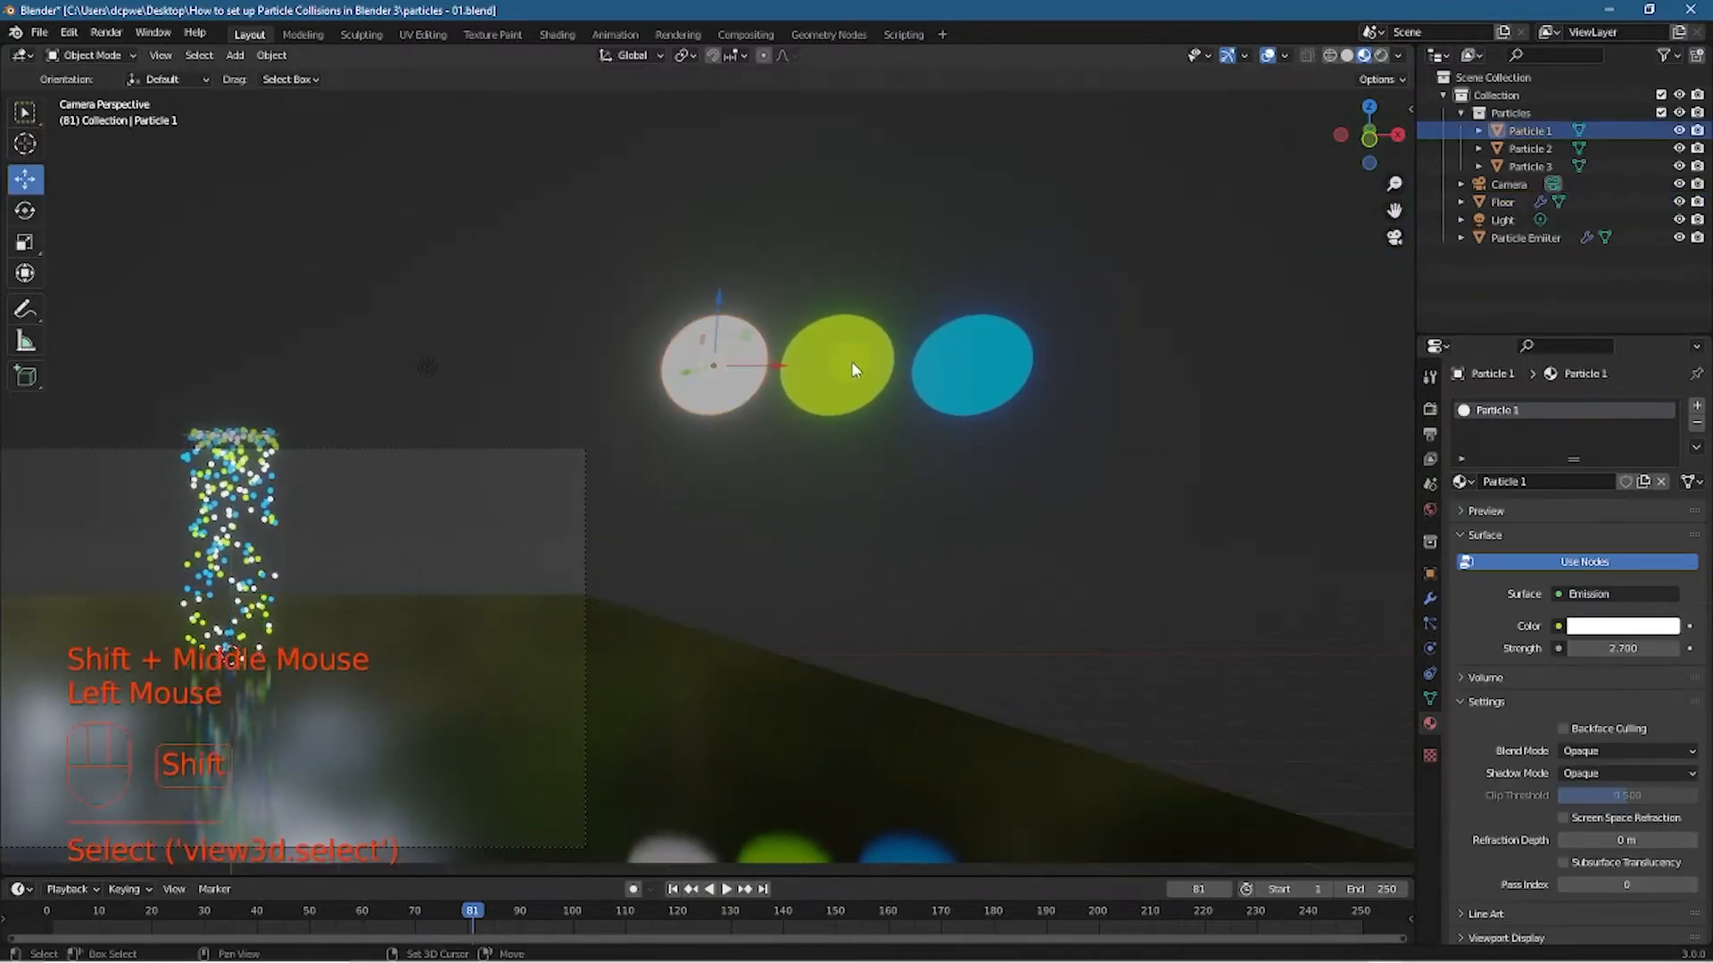
{"action": "left_click", "coordinate": [850, 352], "text": "shift"}
{"action": "left_click", "coordinate": [981, 359], "text": "shift"}
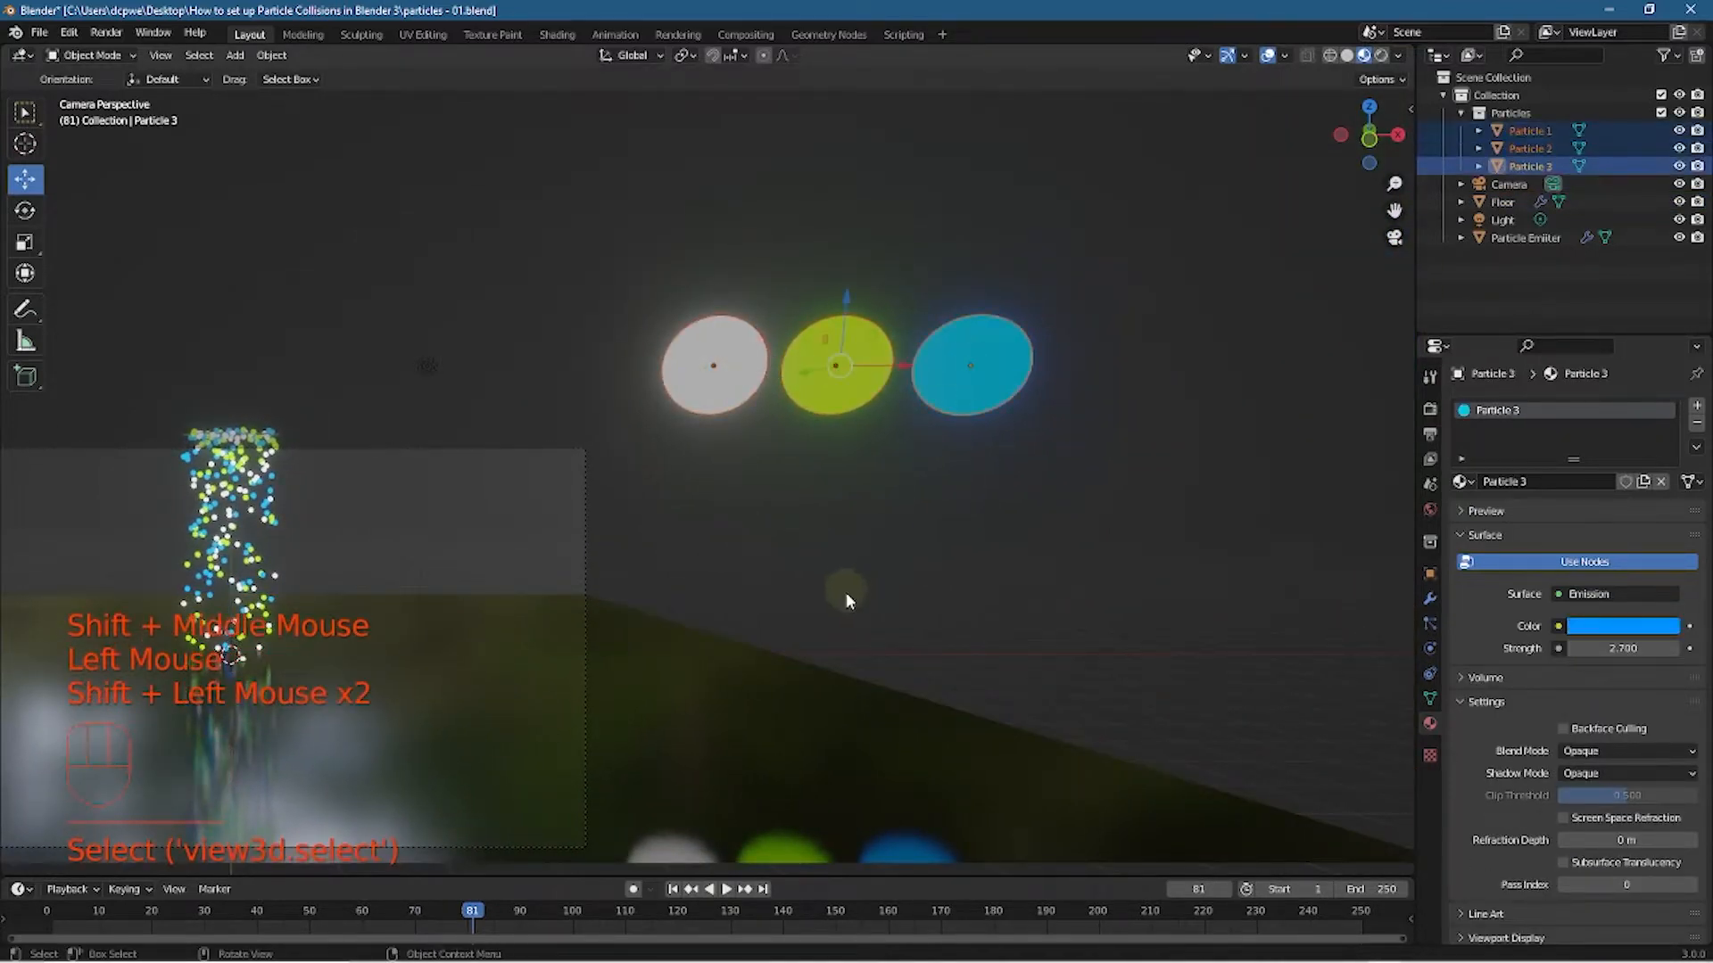
{"action": "scroll", "coordinate": [843, 593], "scroll_direction": "down", "scroll_amount": 3}
{"action": "left_click_drag", "start_coordinate": [831, 425], "coordinate": [109, 420]}
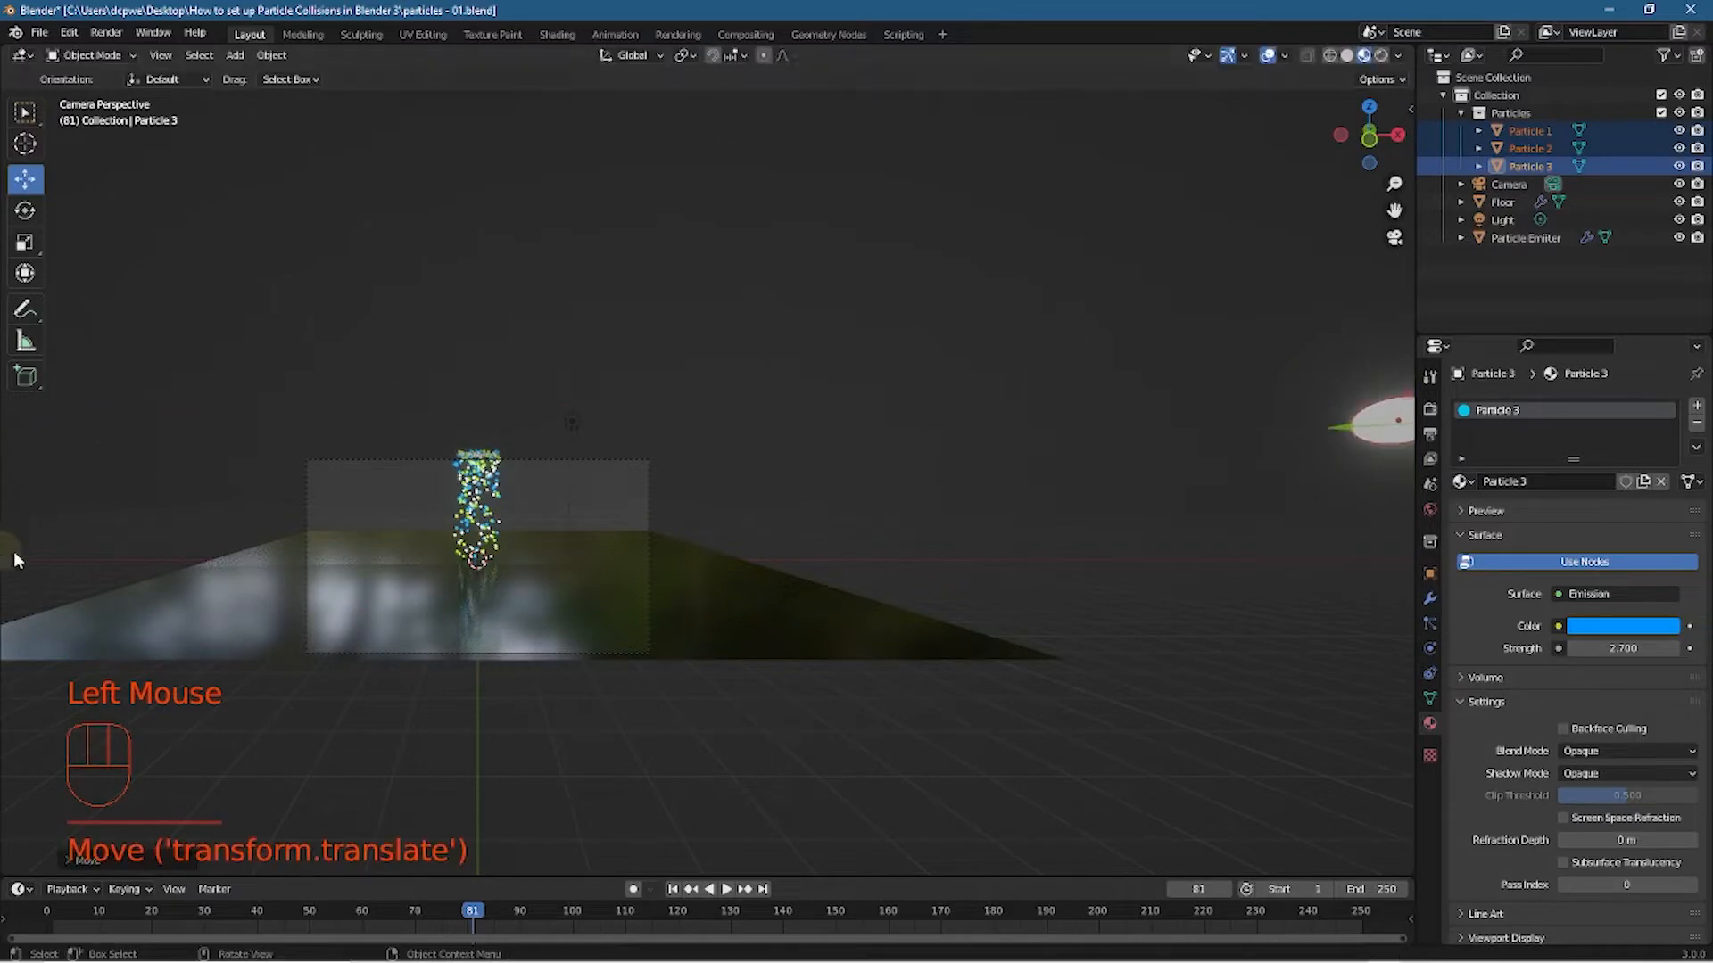
Return to the camera view and fill the viewport with the camera frame to examine the falling particles
{"action": "key", "text": "KP_0"}
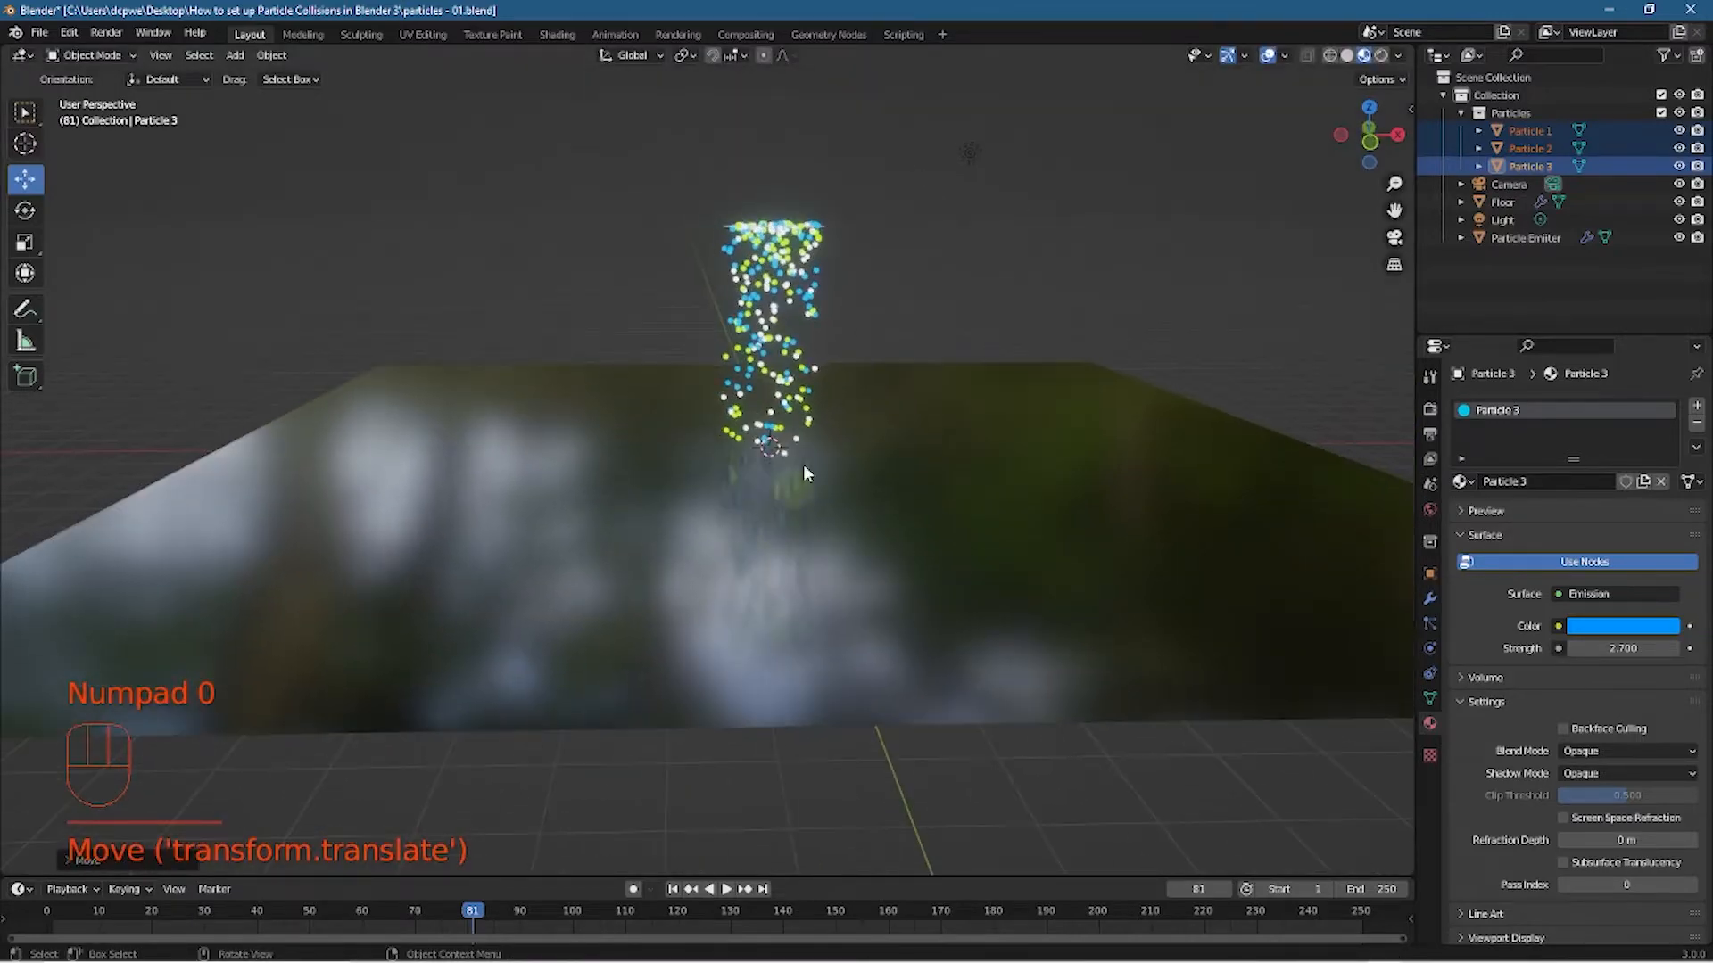
{"action": "key", "text": "KP_0"}
{"action": "scroll", "coordinate": [399, 601], "scroll_direction": "up", "scroll_amount": 4}
{"action": "middle_click_drag", "start_coordinate": [398, 601], "coordinate": [1153, 330], "text": "shift"}
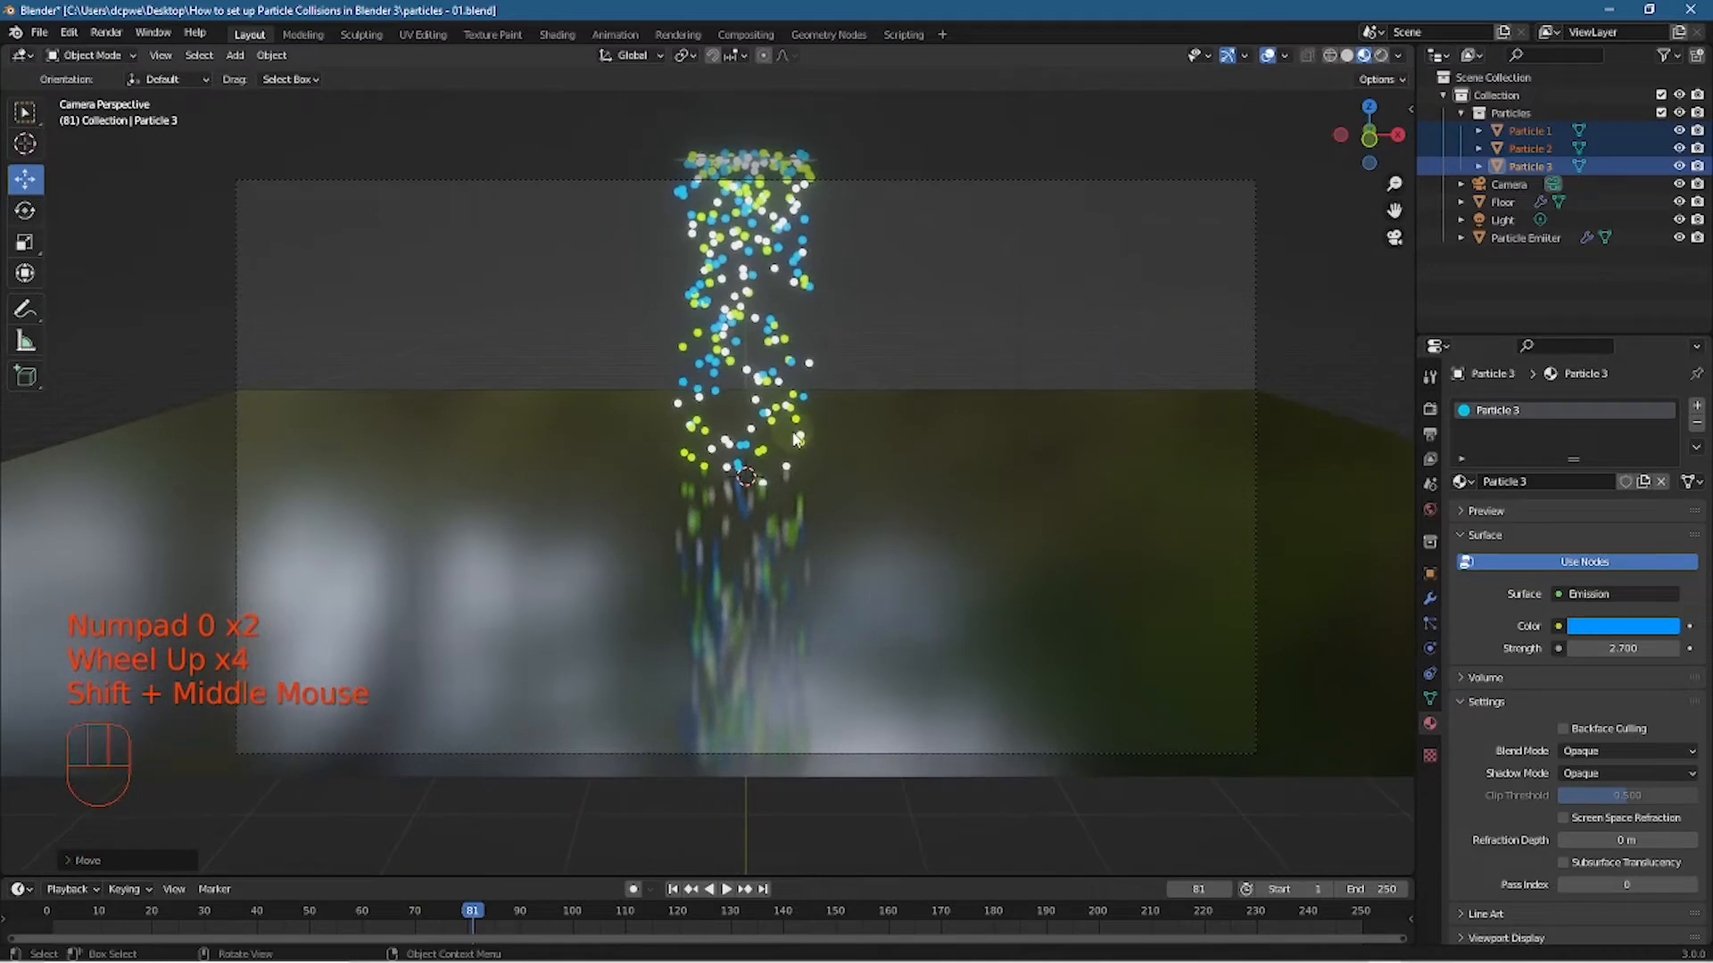
{"action": "scroll", "coordinate": [460, 314], "scroll_direction": "up", "scroll_amount": 1}
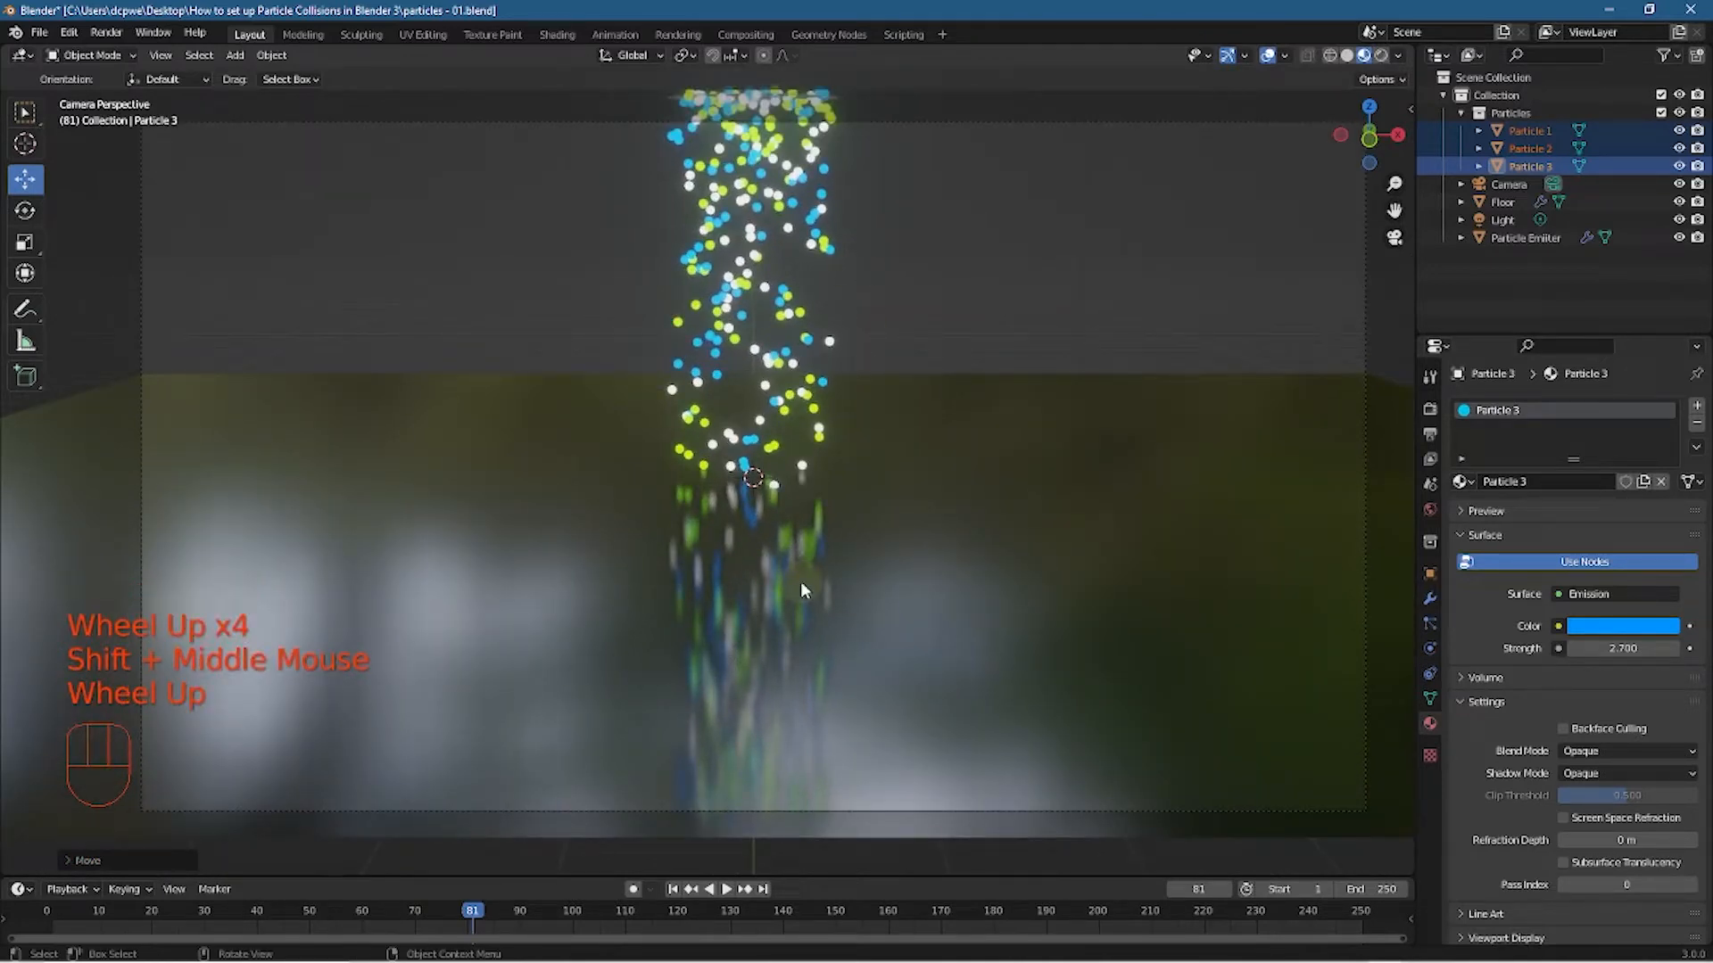
Save the blend file and switch the viewport's preview lighting to the last HDRI preset, with the pale blue sky
{"action": "left_click", "coordinate": [30, 37]}
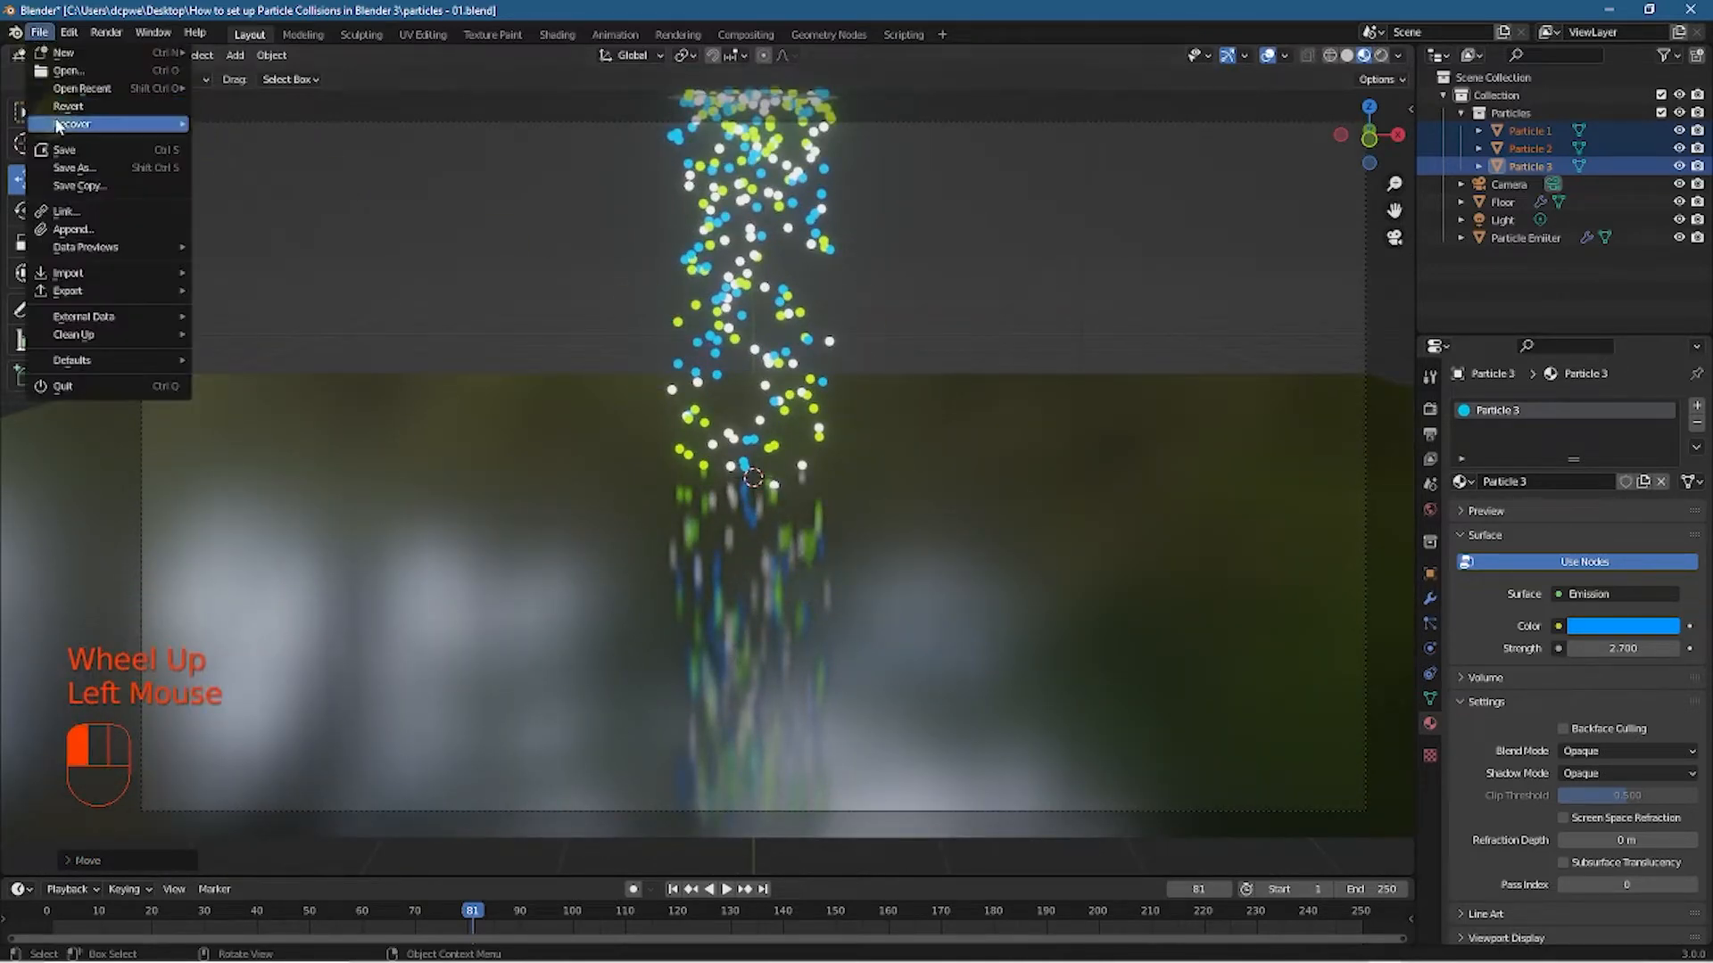
{"action": "left_click", "coordinate": [53, 149]}
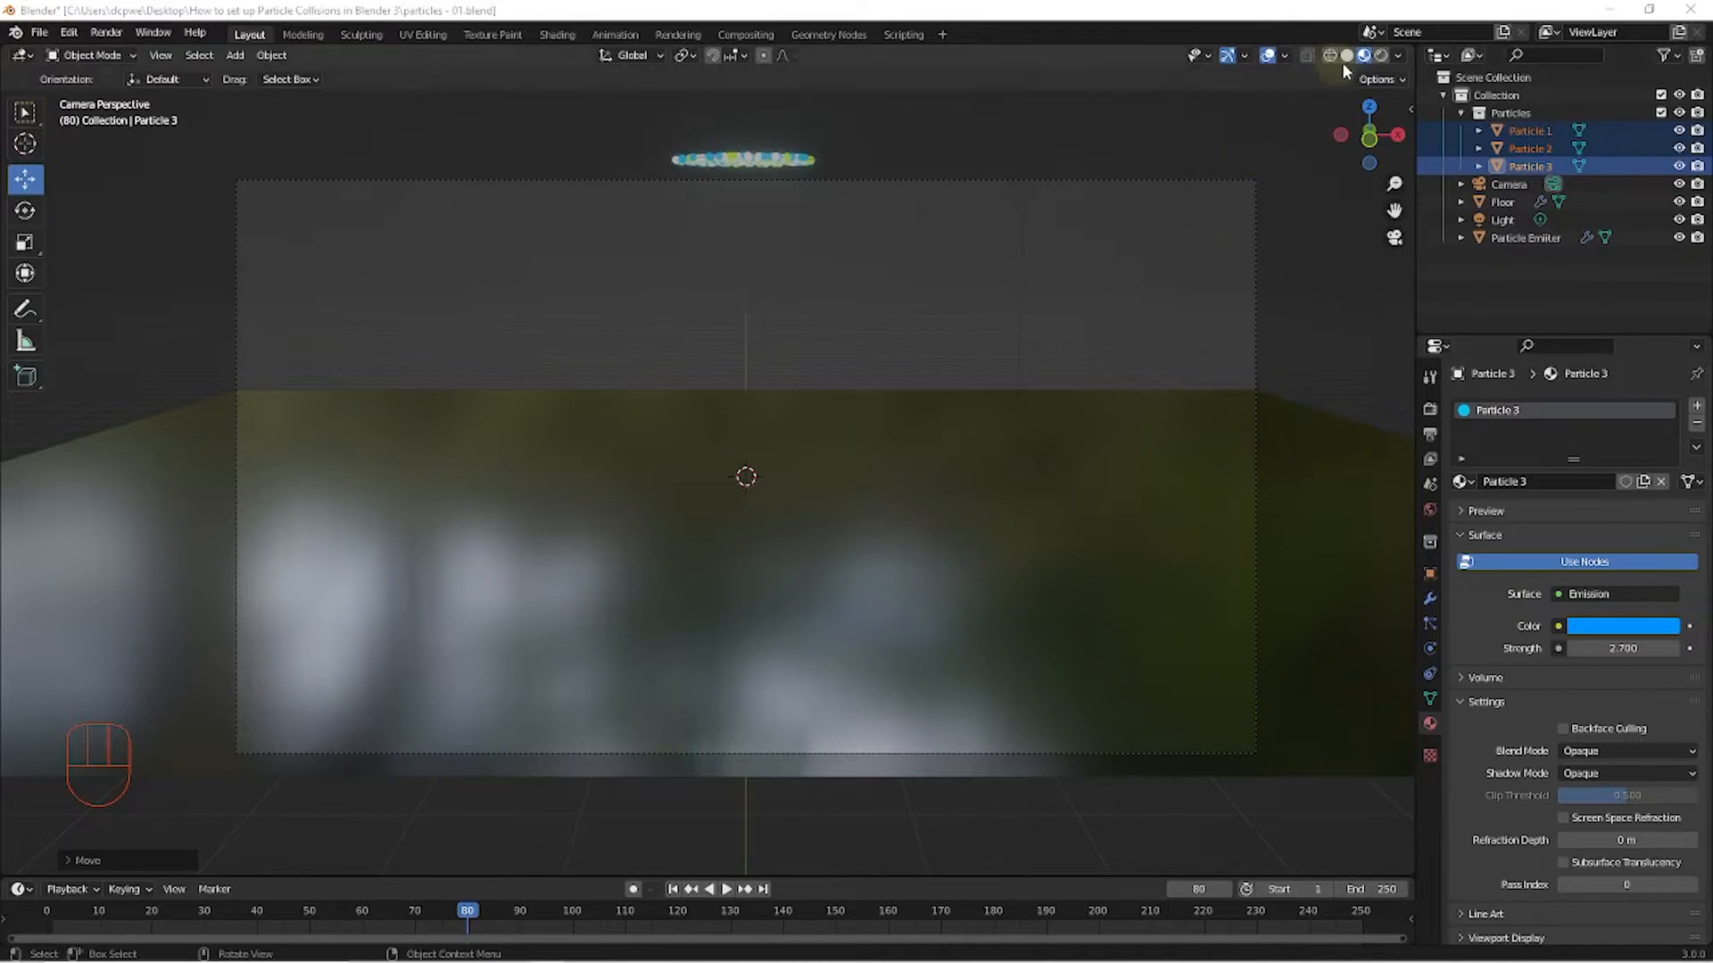
{"action": "left_click", "coordinate": [1398, 55]}
{"action": "left_click", "coordinate": [1398, 216]}
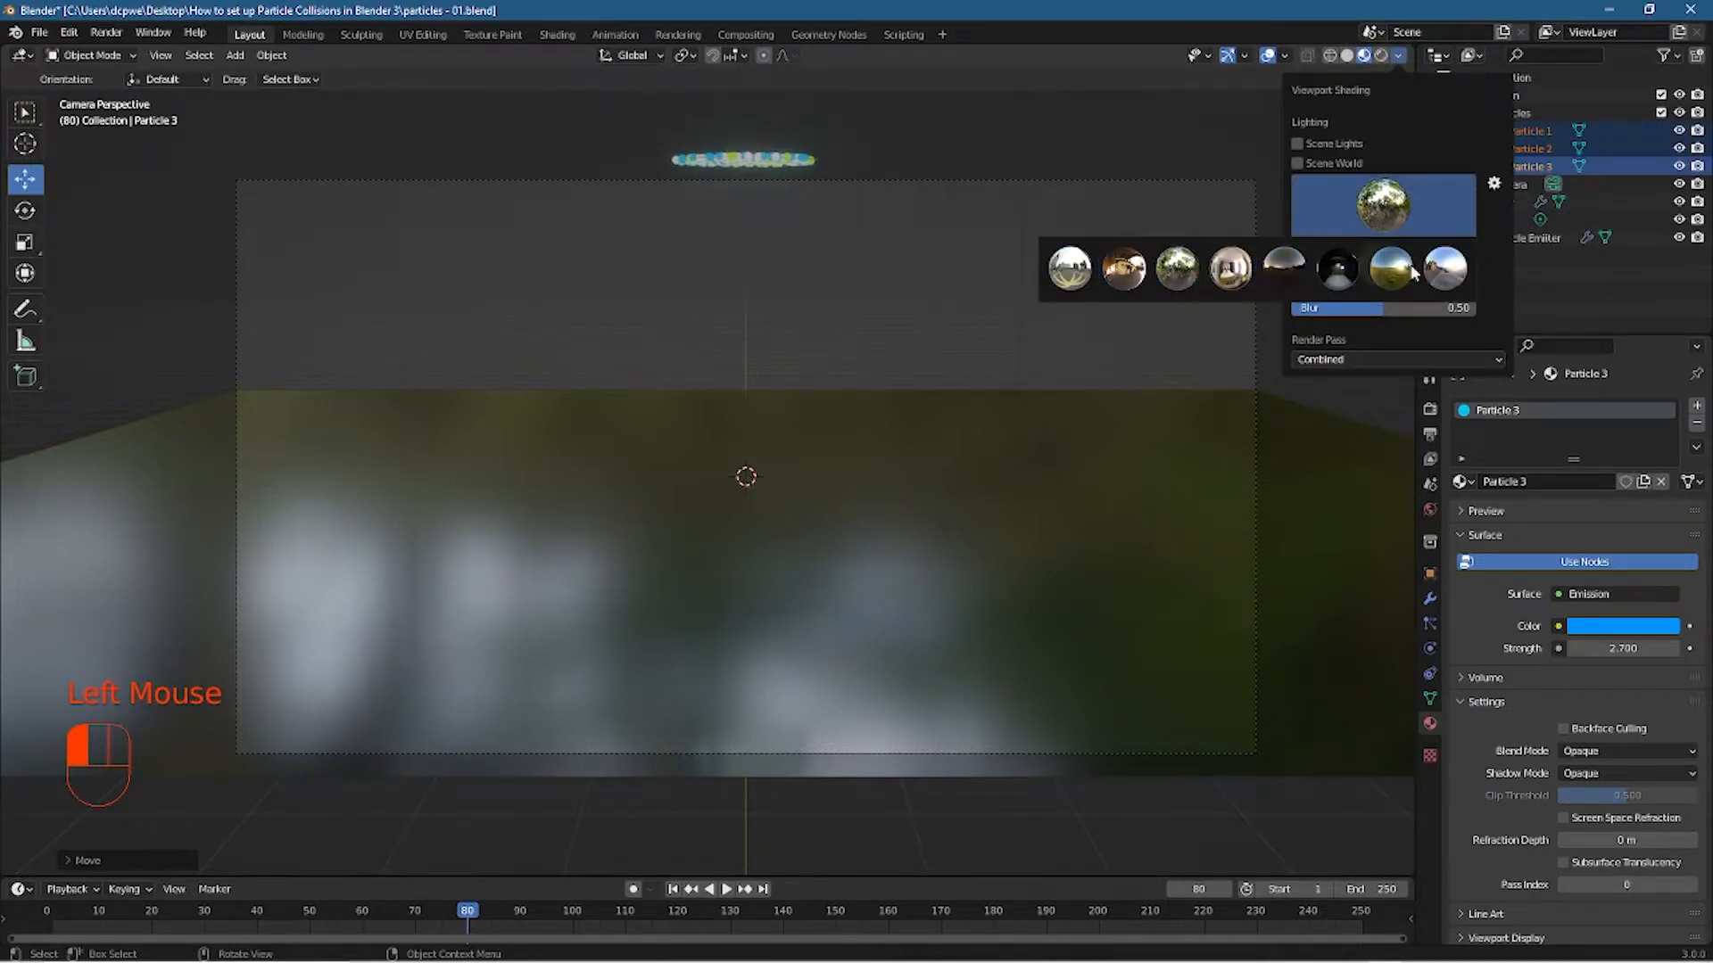
{"action": "left_click", "coordinate": [1444, 267]}
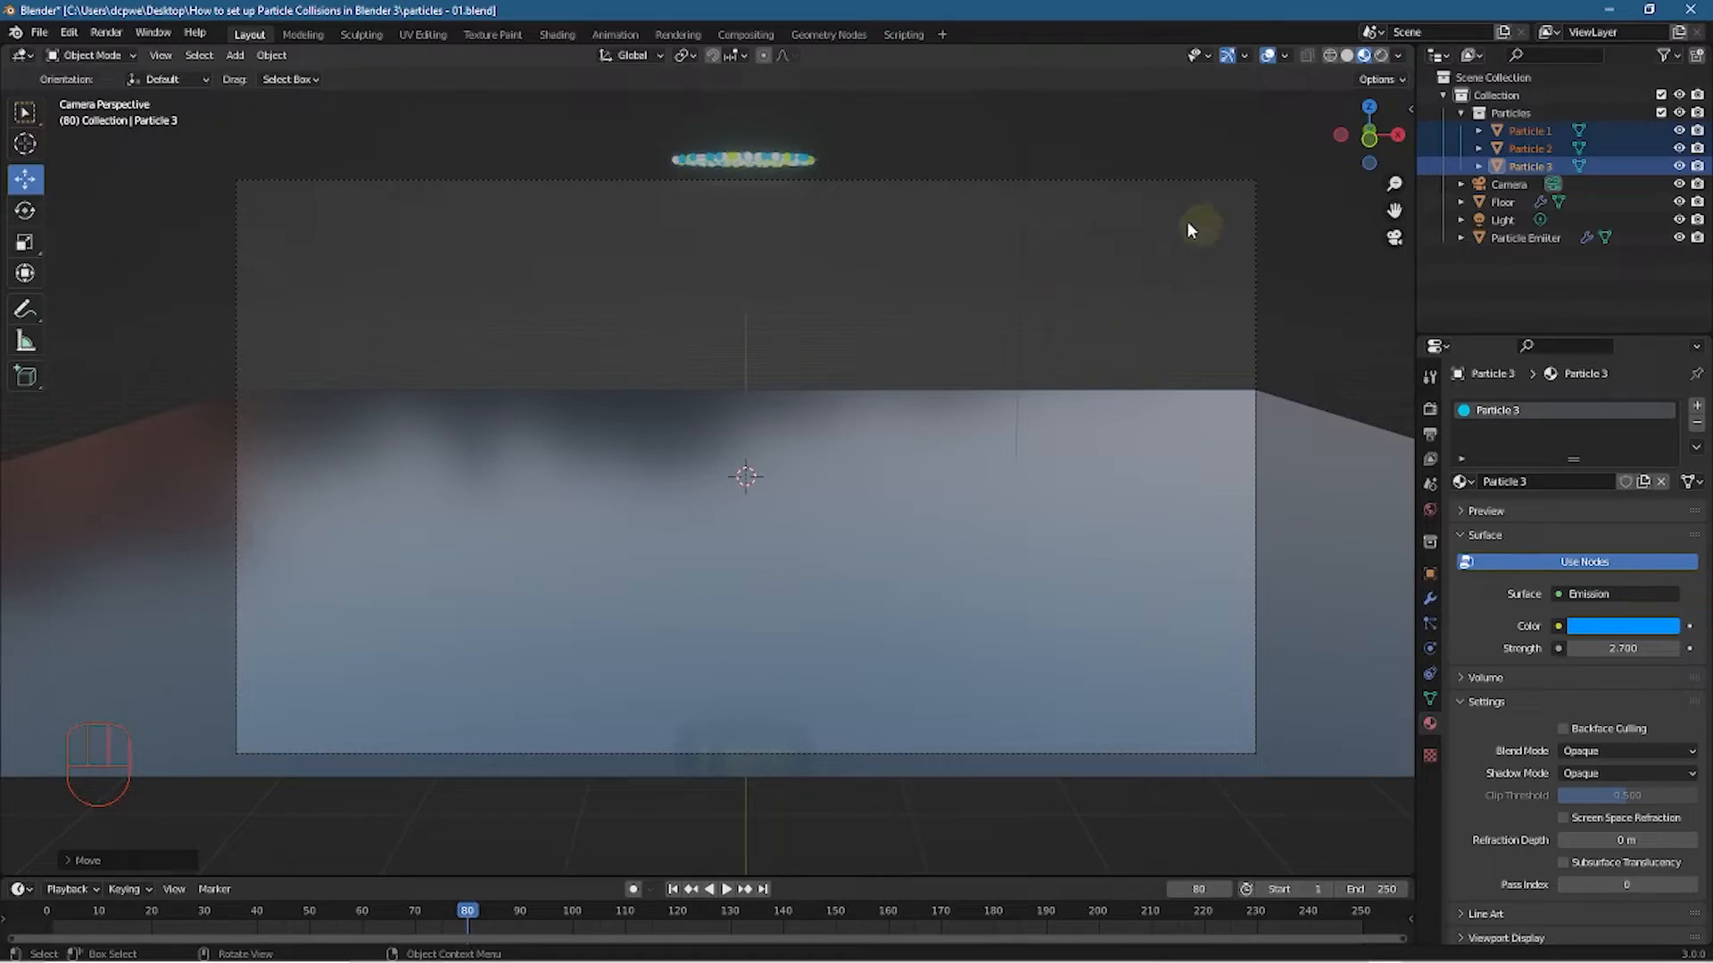
Render still images of the camera view at frames 80 and 111, and save the blend file
{"action": "key", "text": "F12"}
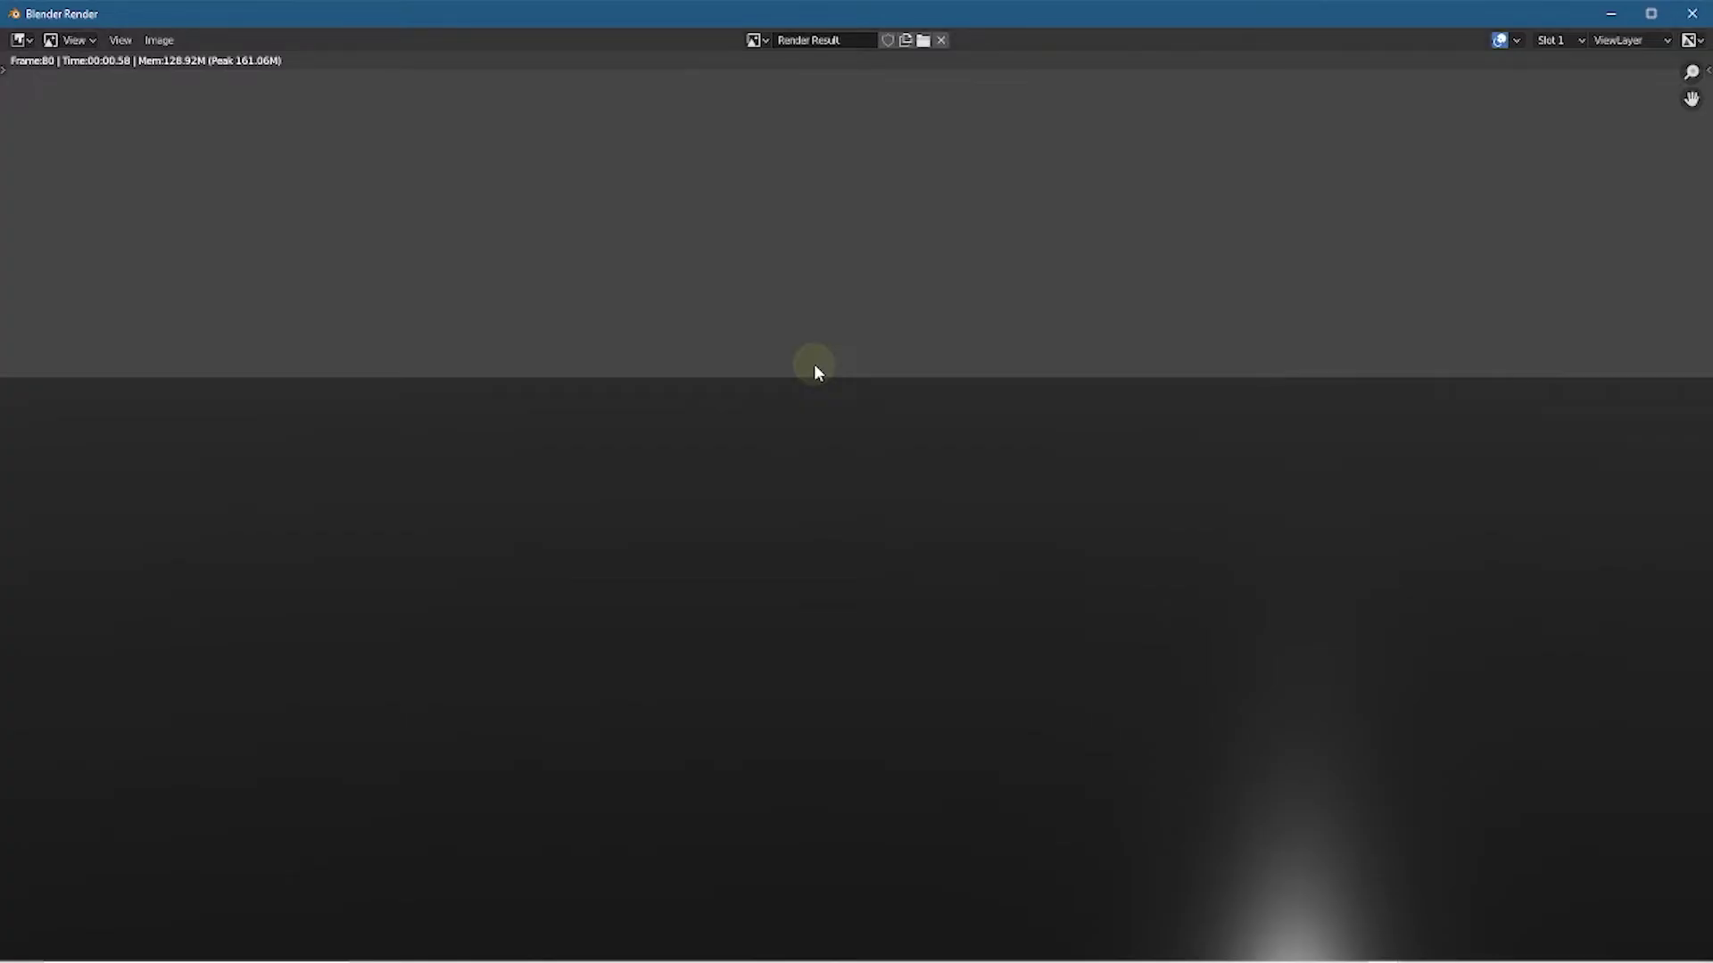
{"action": "left_click", "coordinate": [1692, 13]}
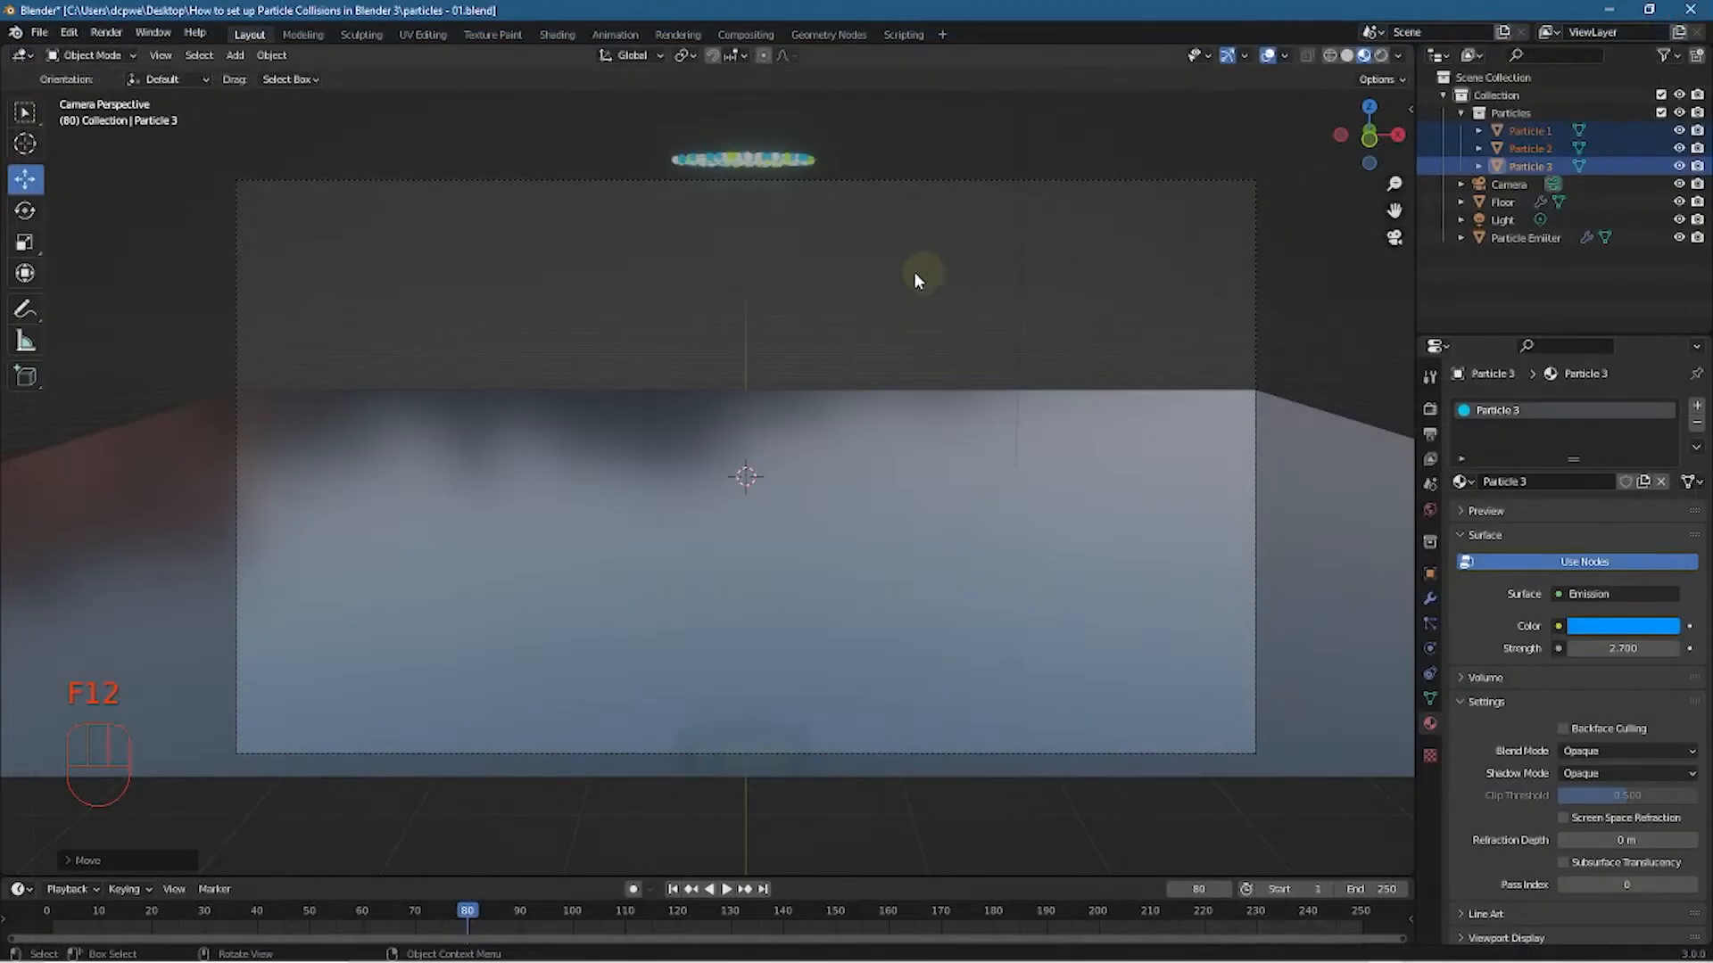
{"action": "left_click_drag", "start_coordinate": [470, 917], "coordinate": [631, 916]}
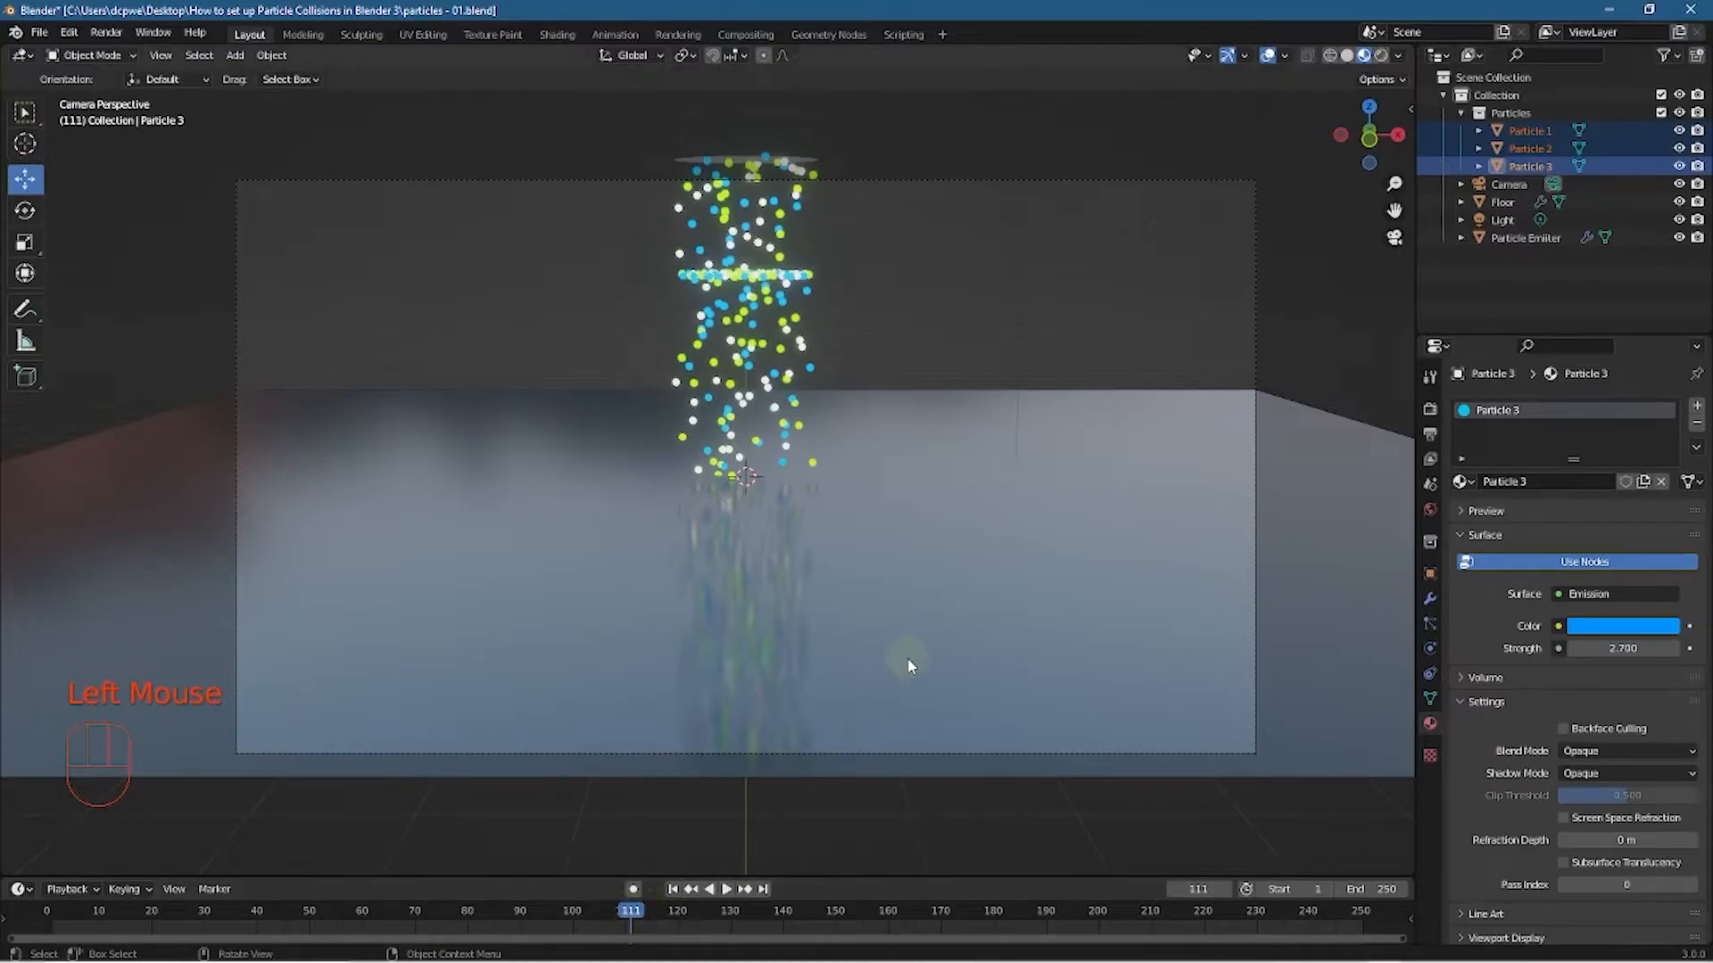
{"action": "key", "text": "F12"}
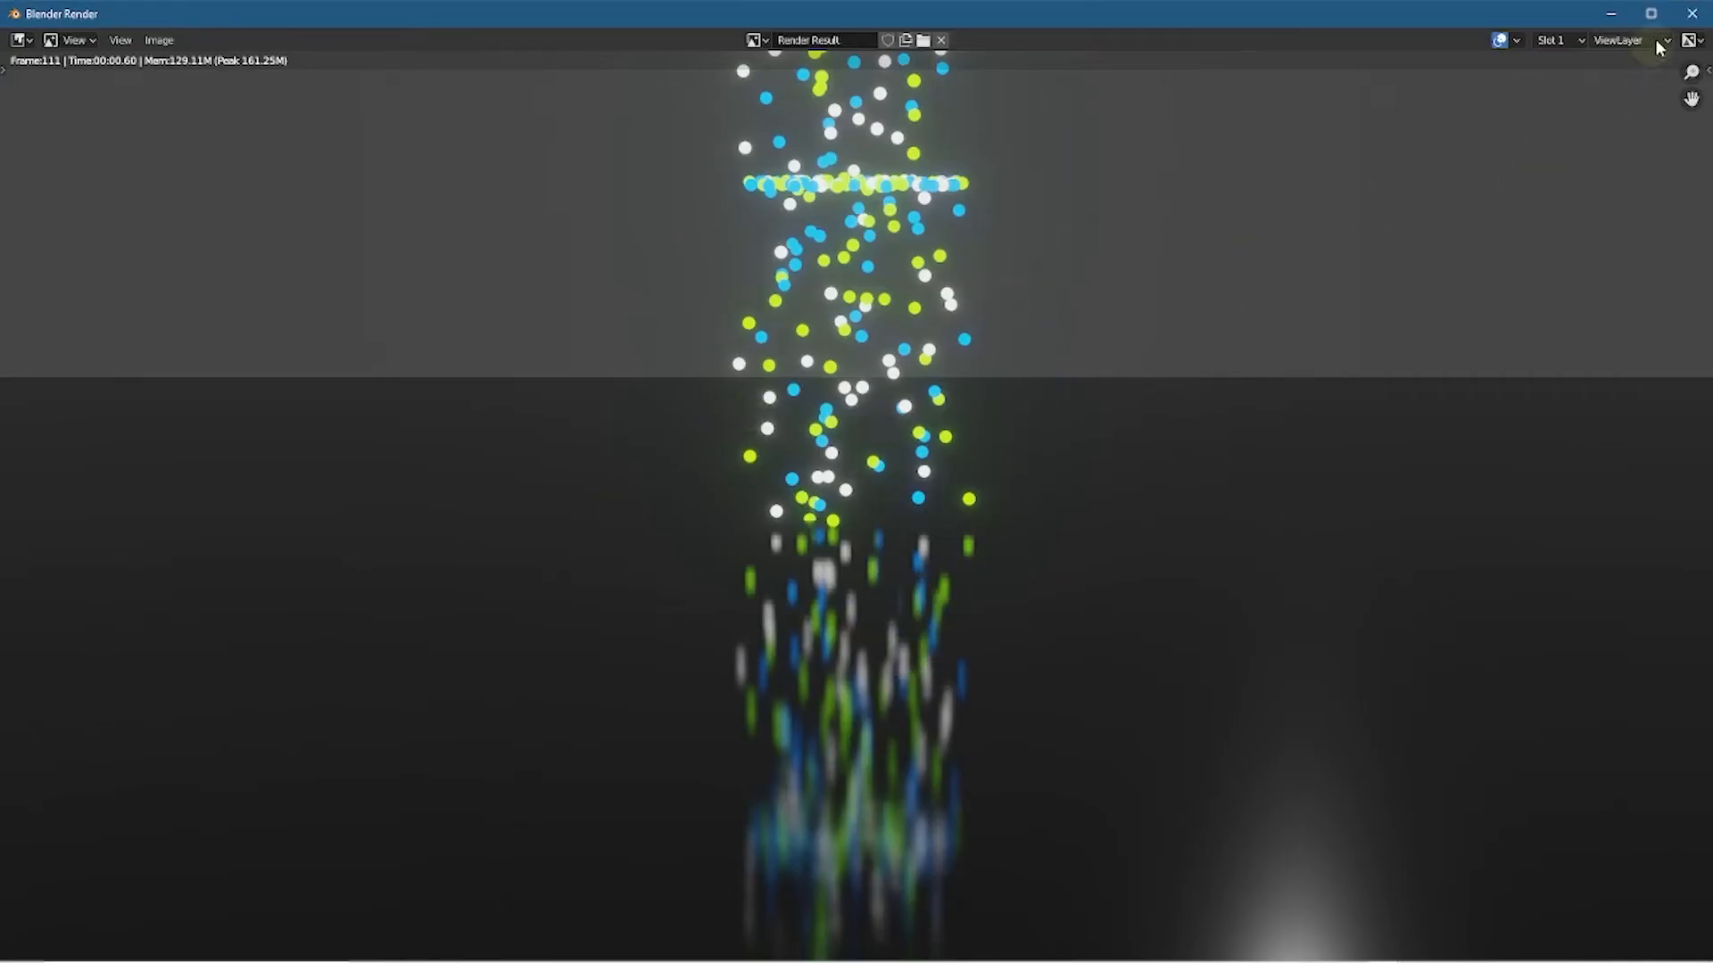
{"action": "left_click", "coordinate": [1697, 13]}
{"action": "key", "text": "ctrl+s"}
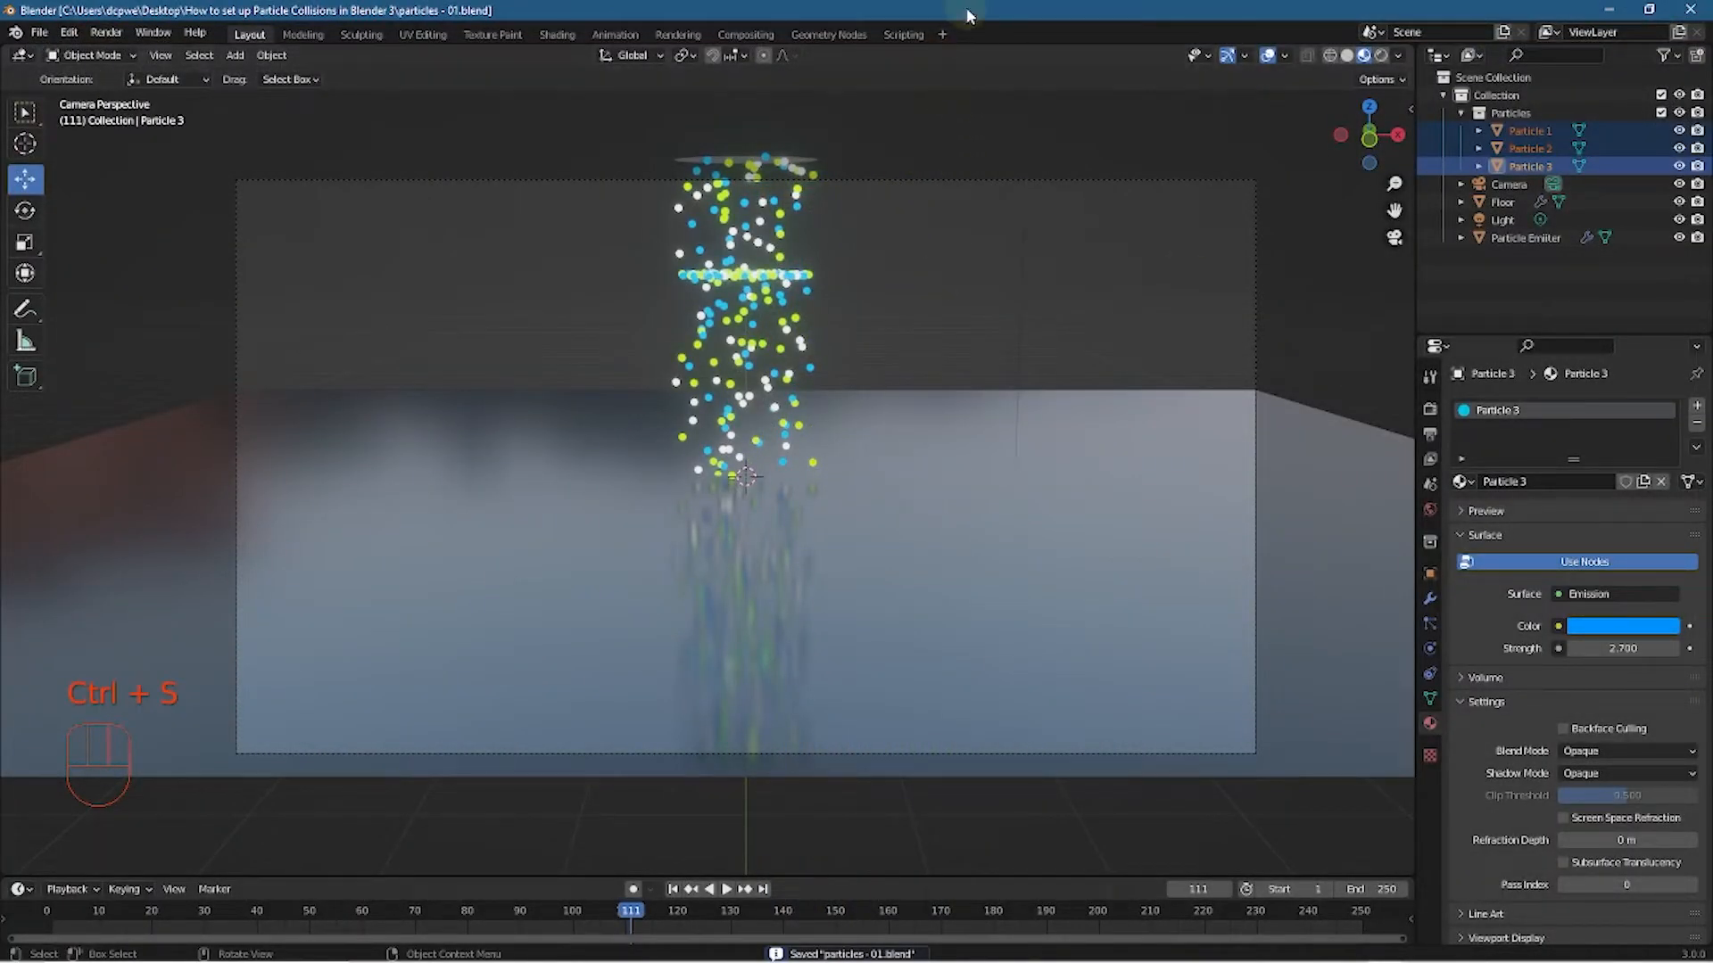
Switch to the Chrome browser, search Google for "hdri haven" and open the Poly Haven website
{"action": "key", "text": "super"}
{"action": "left_click", "coordinate": [1351, 946]}
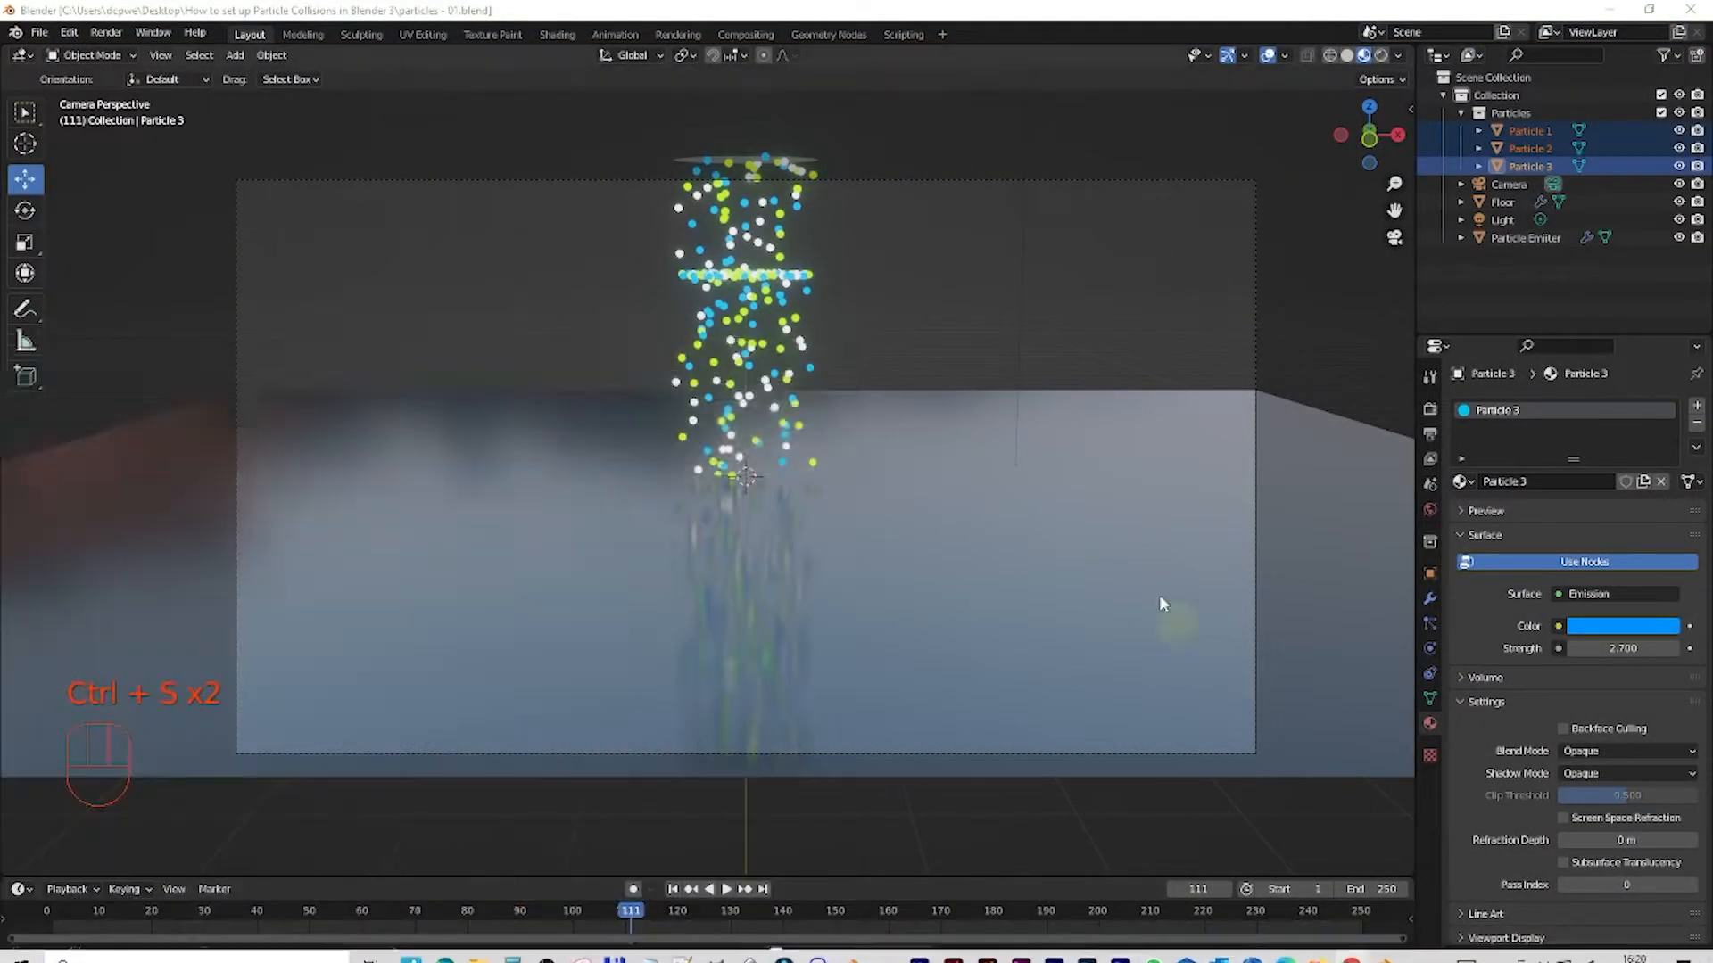
{"action": "left_click", "coordinate": [793, 13]}
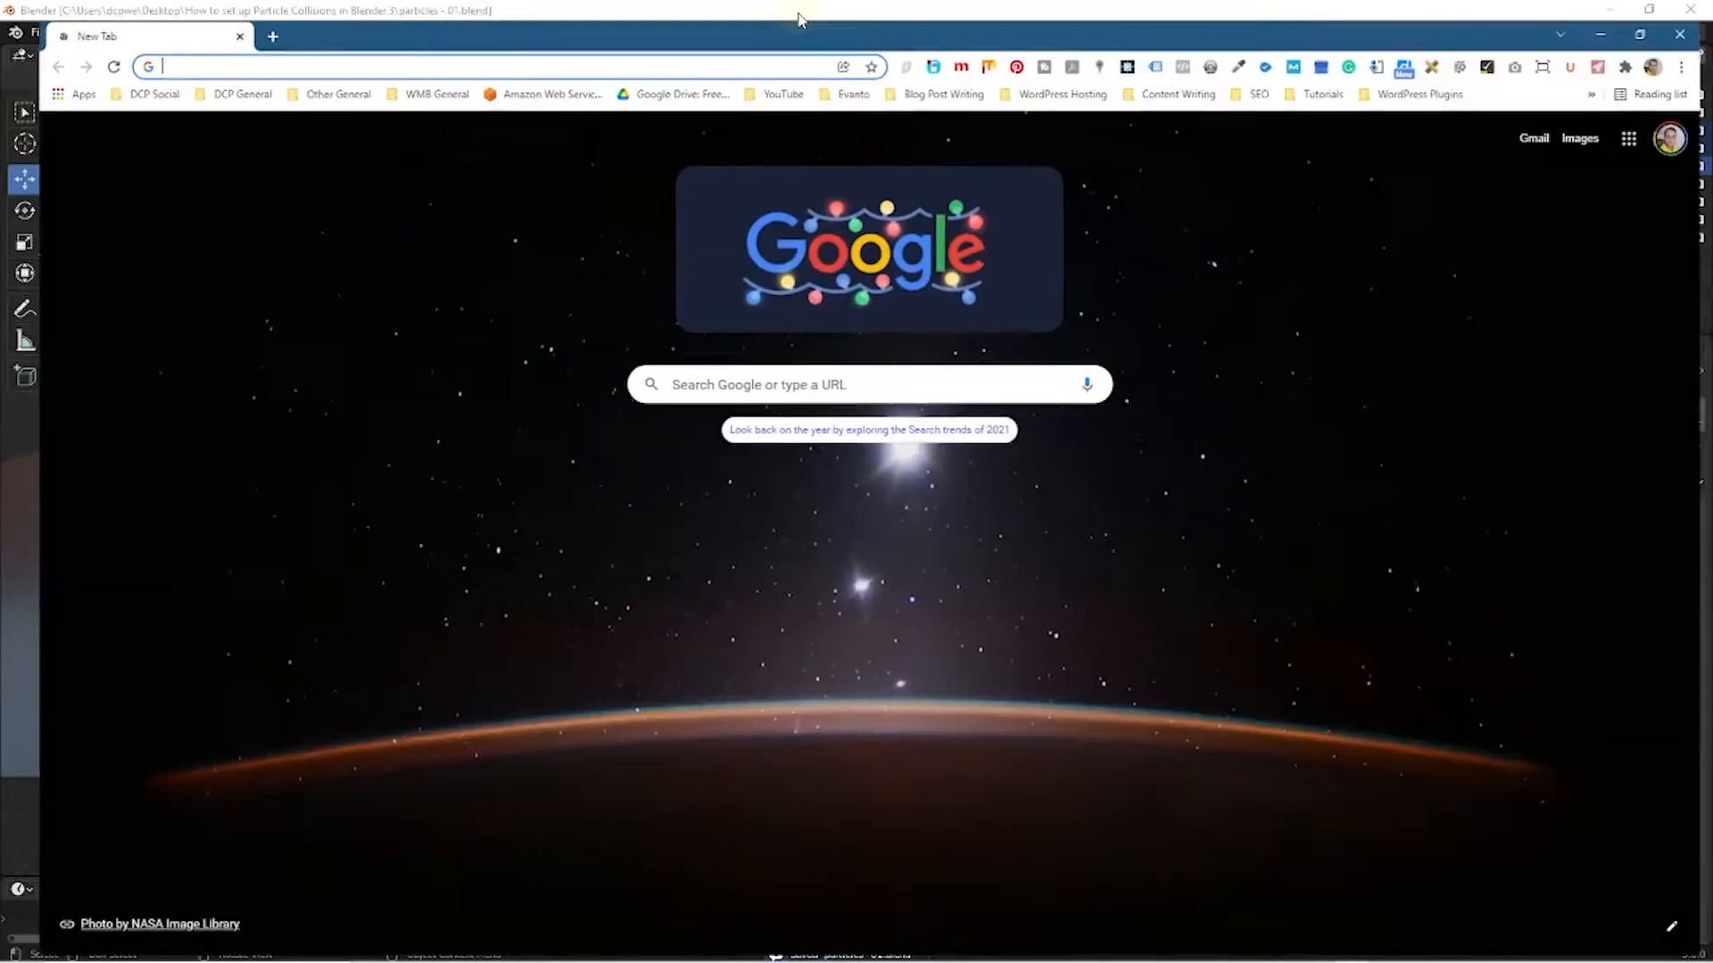
{"action": "left_click", "coordinate": [687, 373]}
{"action": "type", "text": "hdri"}
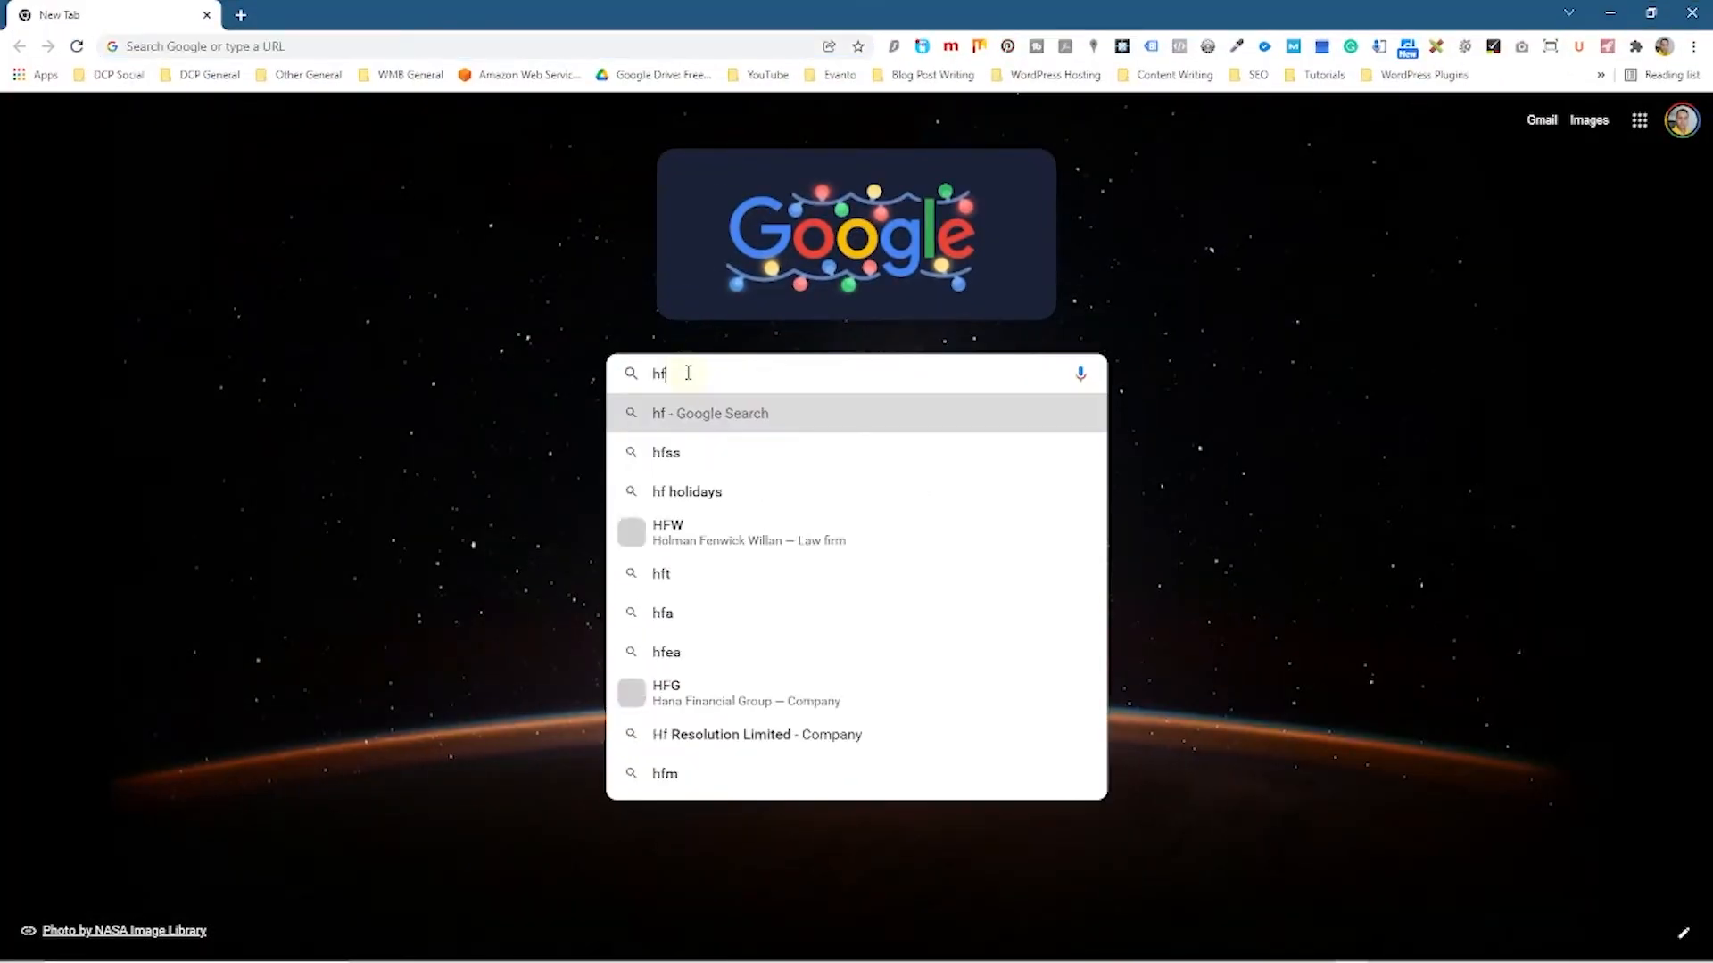
{"action": "key", "text": "Return"}
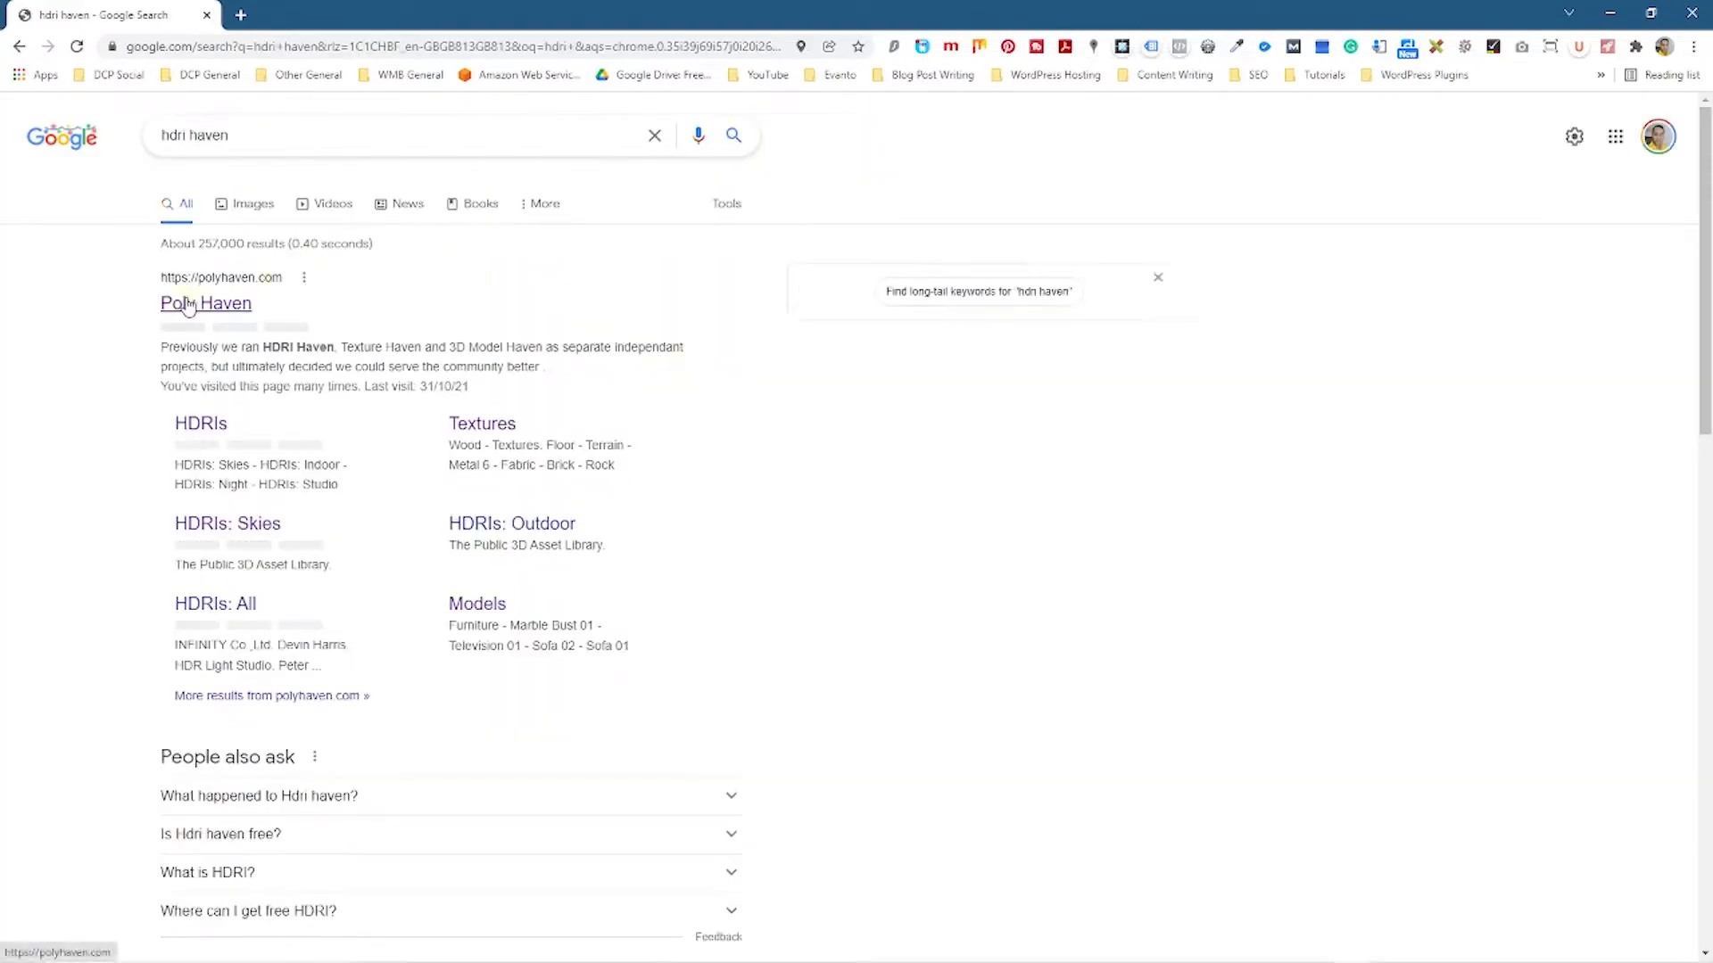
{"action": "left_click", "coordinate": [187, 305]}
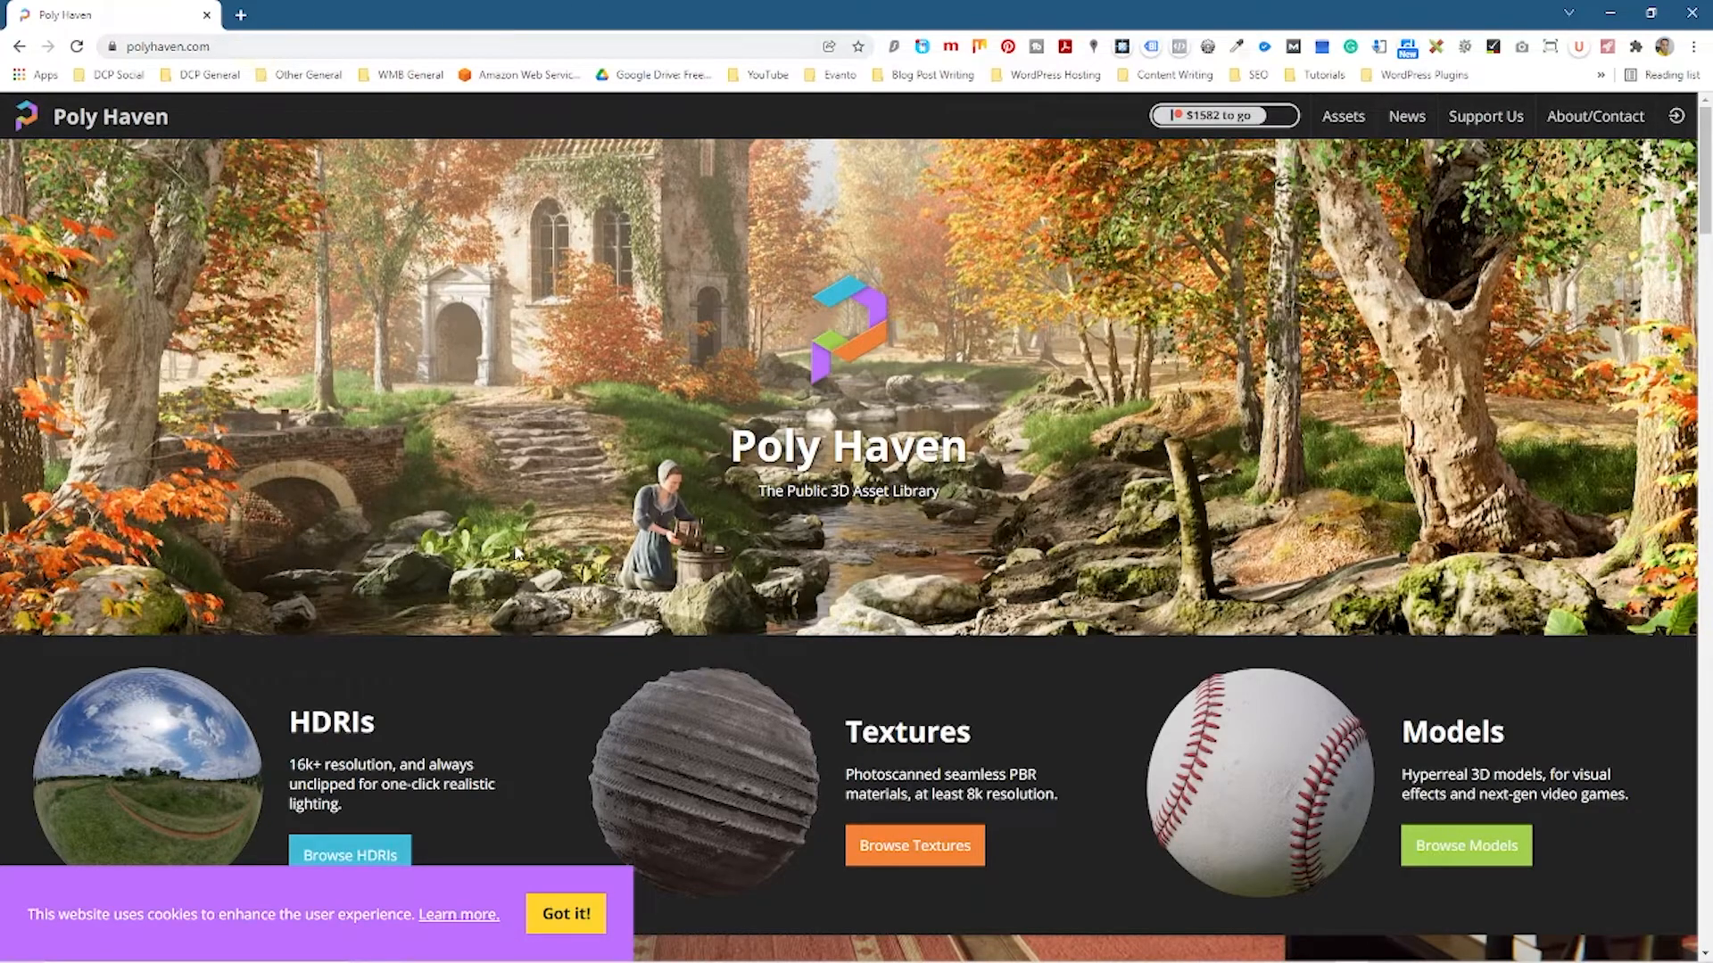
Fit the browser to half the screen and open the desktop project folder "How to set up Particle Collisions in Blender 3" beside it
{"action": "left_click_drag", "start_coordinate": [1070, 13], "coordinate": [4, 83]}
{"action": "left_click", "coordinate": [1047, 366]}
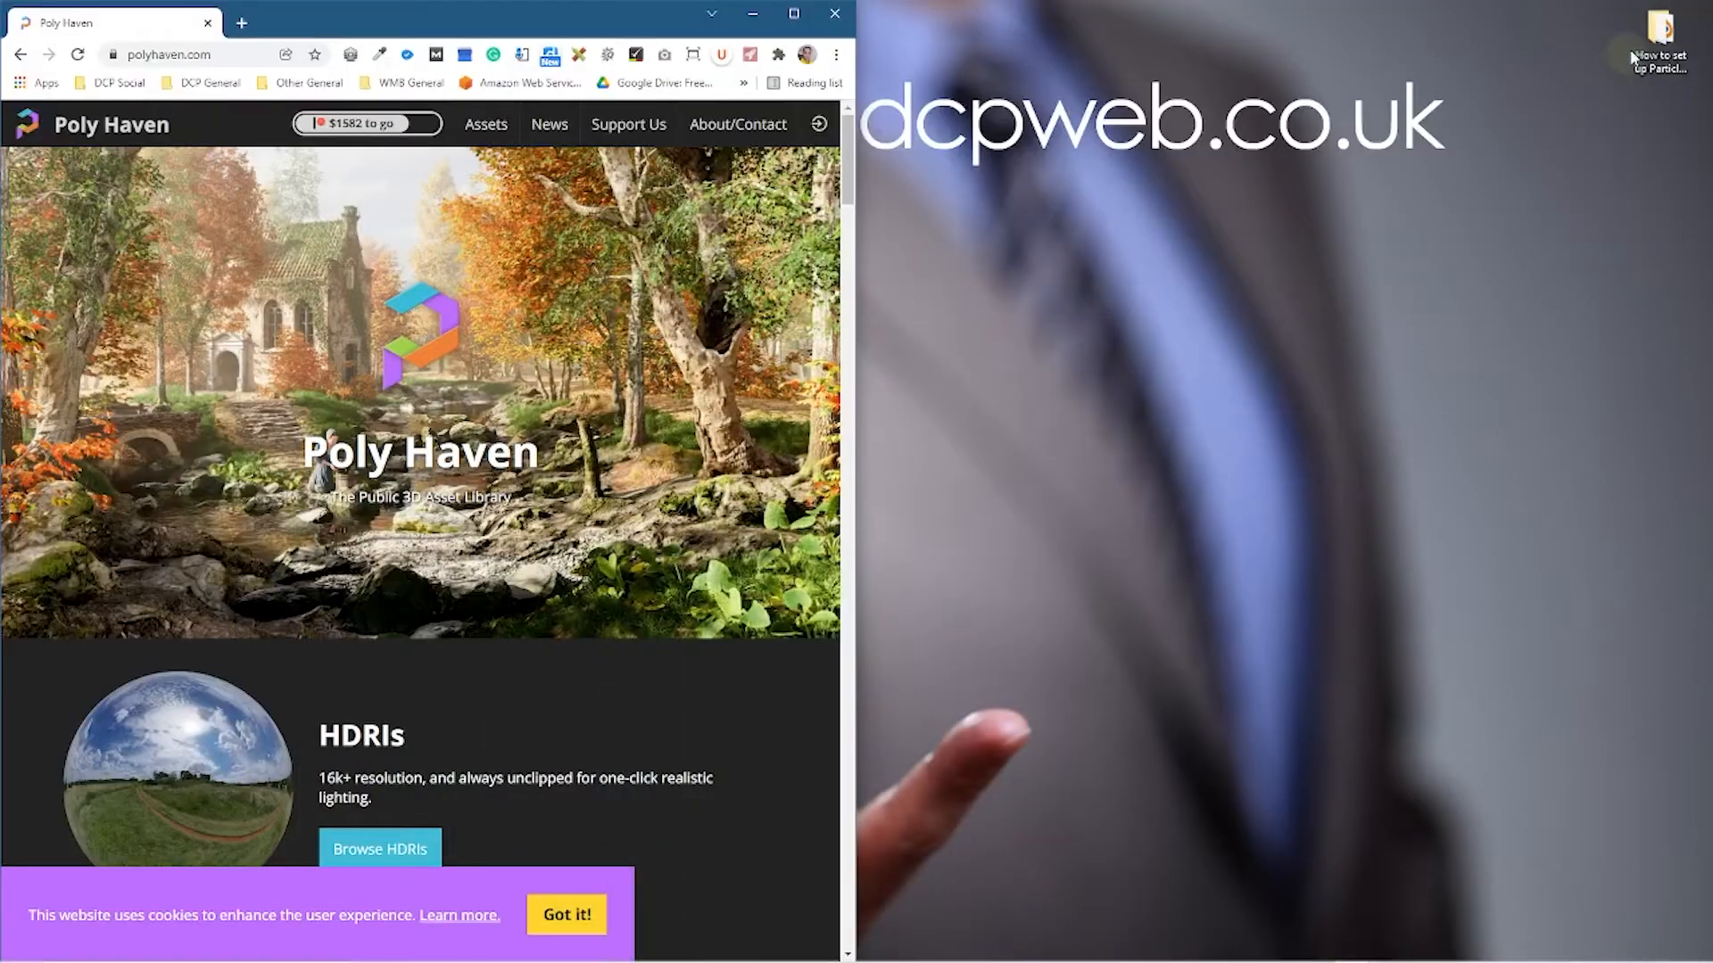
{"action": "left_click", "coordinate": [1655, 37]}
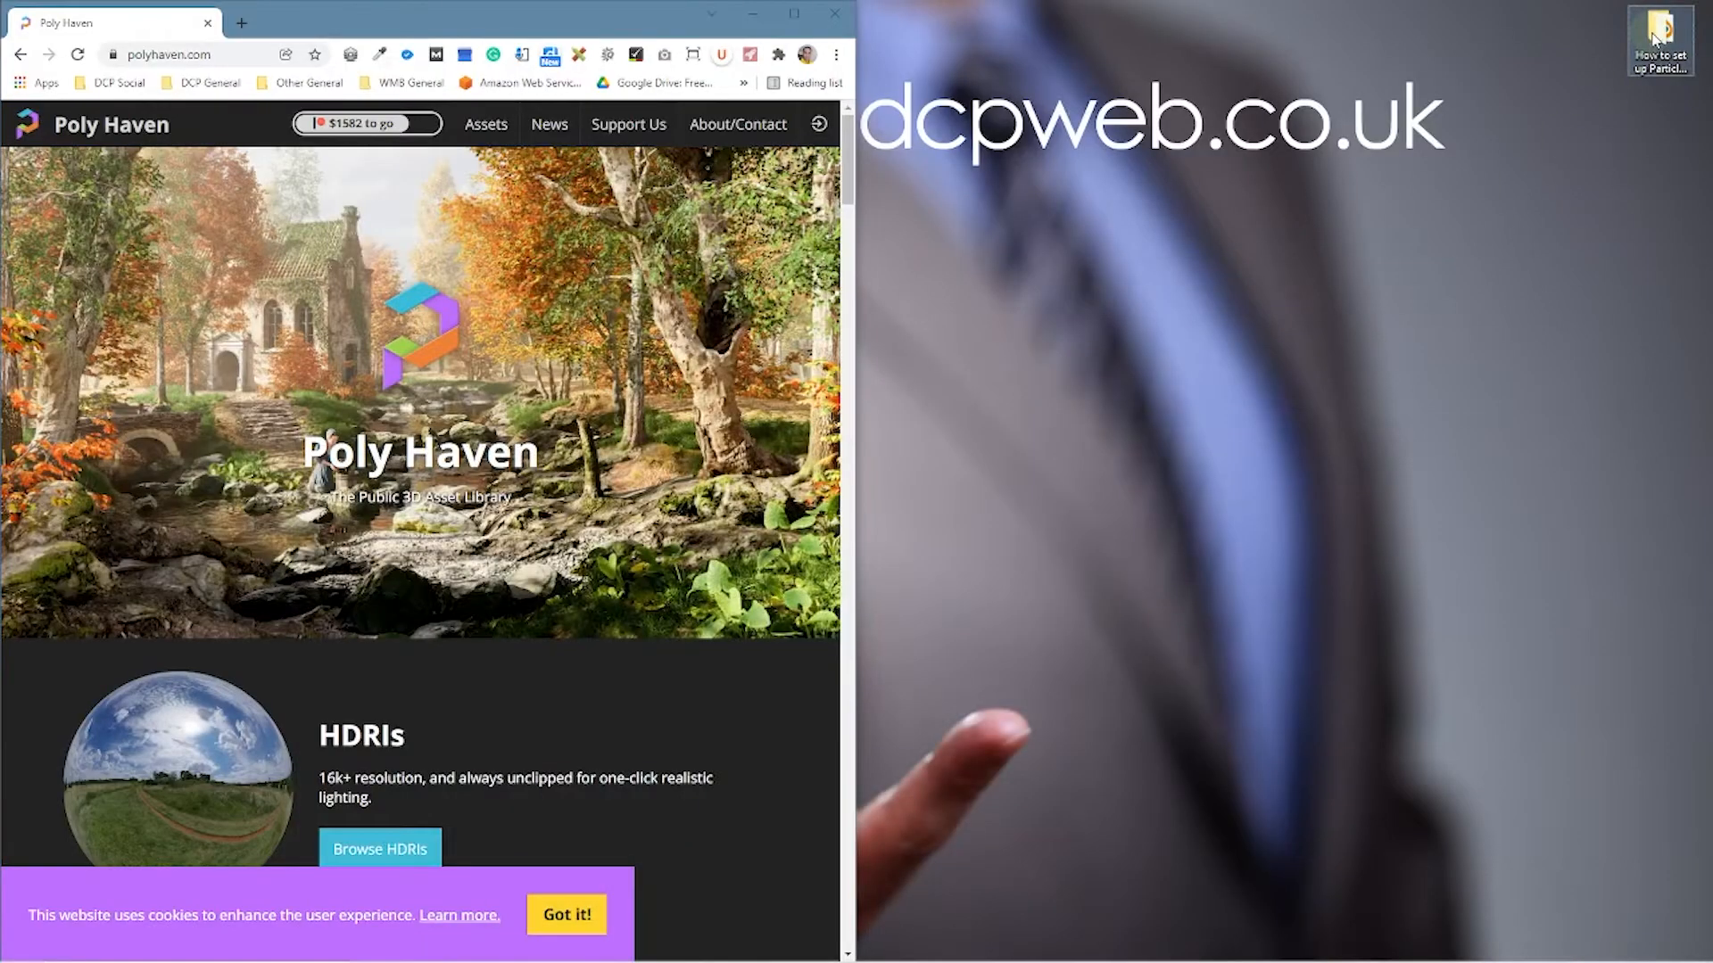
{"action": "double_click", "coordinate": [1655, 38]}
Create a new text document named Notes.txt in the project folder
{"action": "right_click", "coordinate": [1305, 267]}
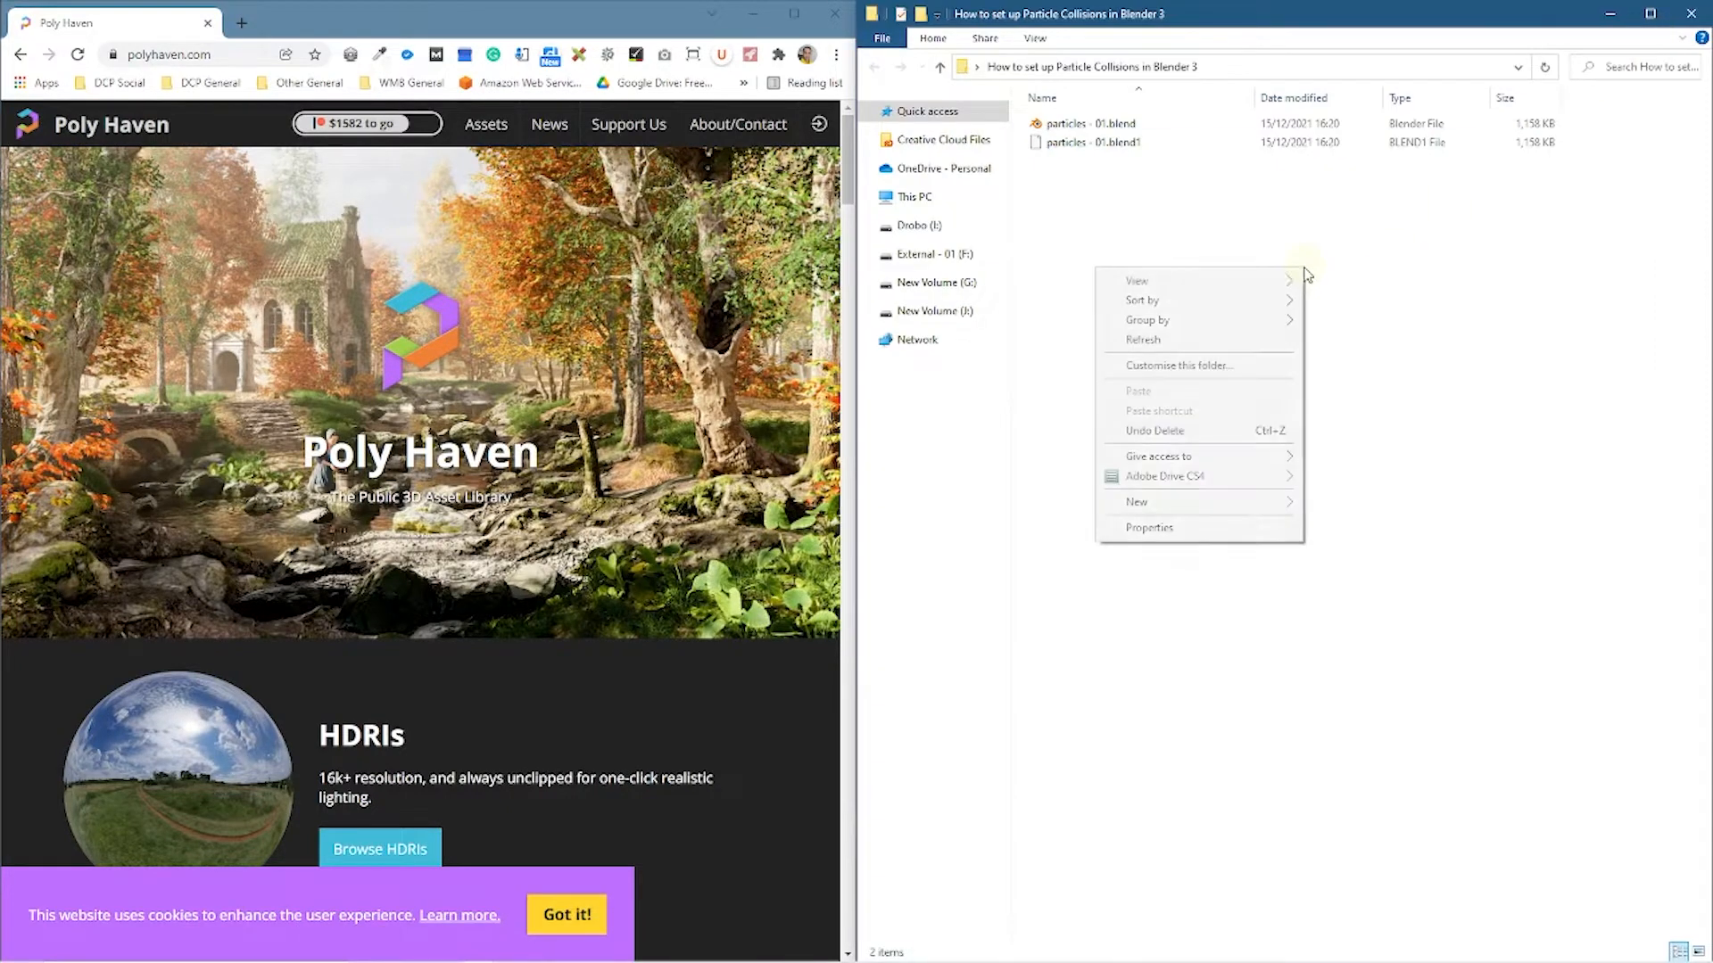
{"action": "mouse_move", "coordinate": [1284, 502]}
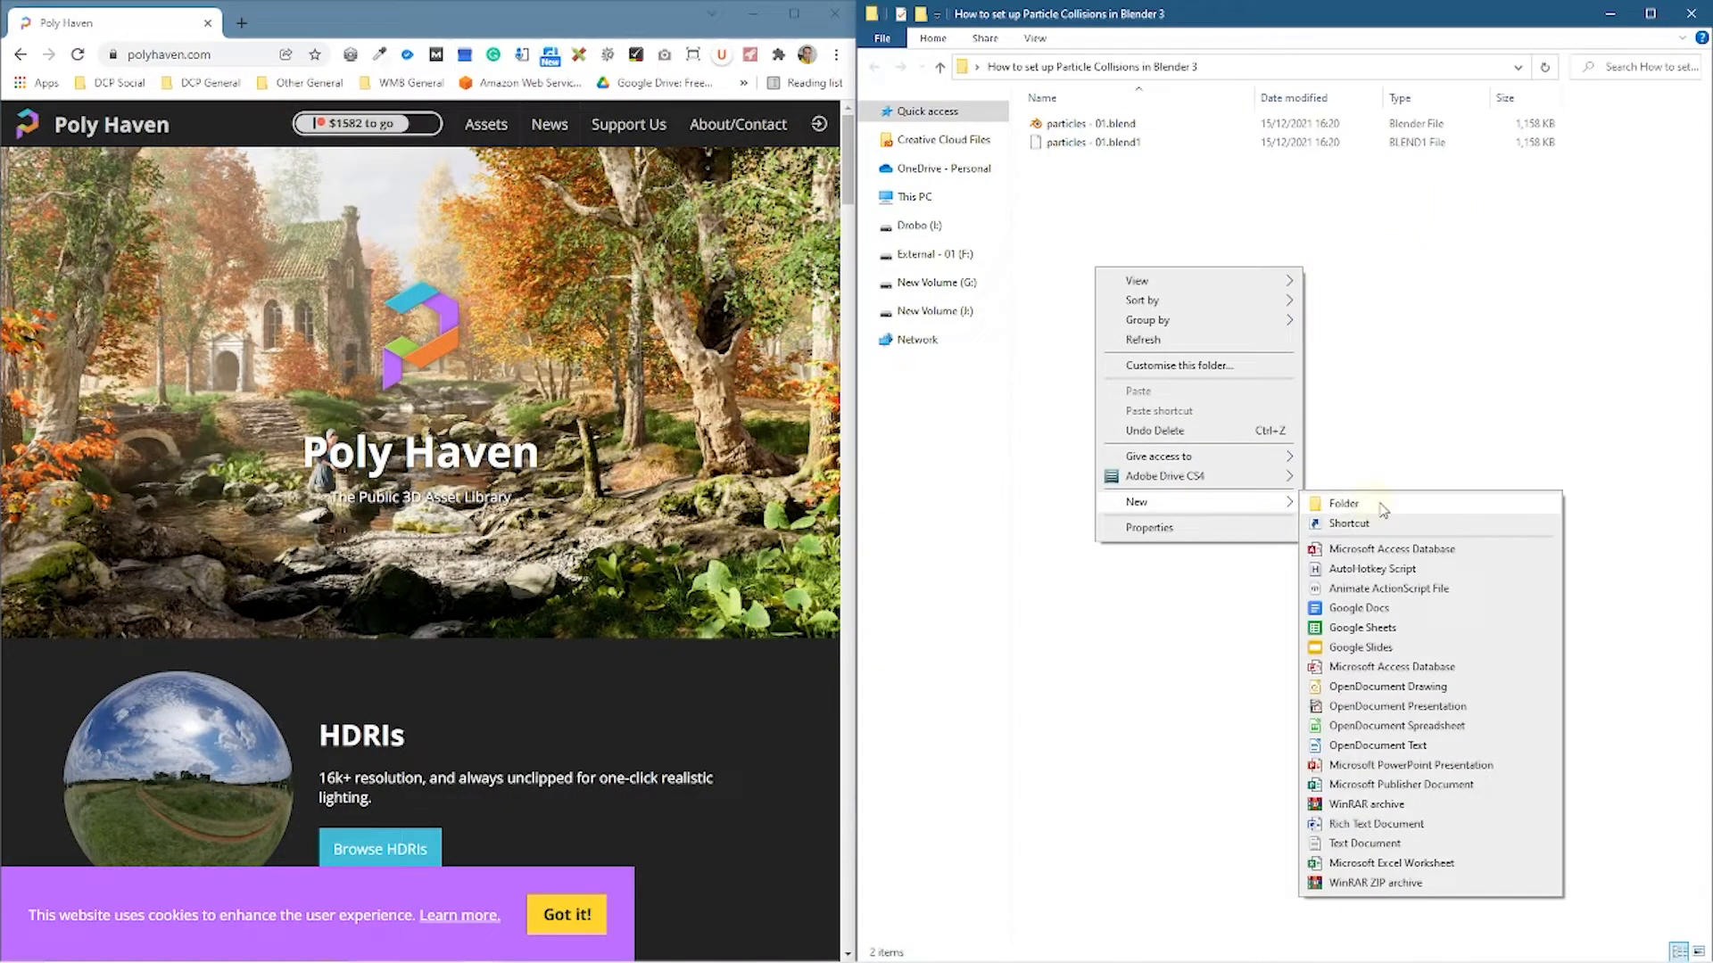
{"action": "left_click", "coordinate": [1356, 843]}
{"action": "type", "text": "NOtes"}
{"action": "key", "text": "Return"}
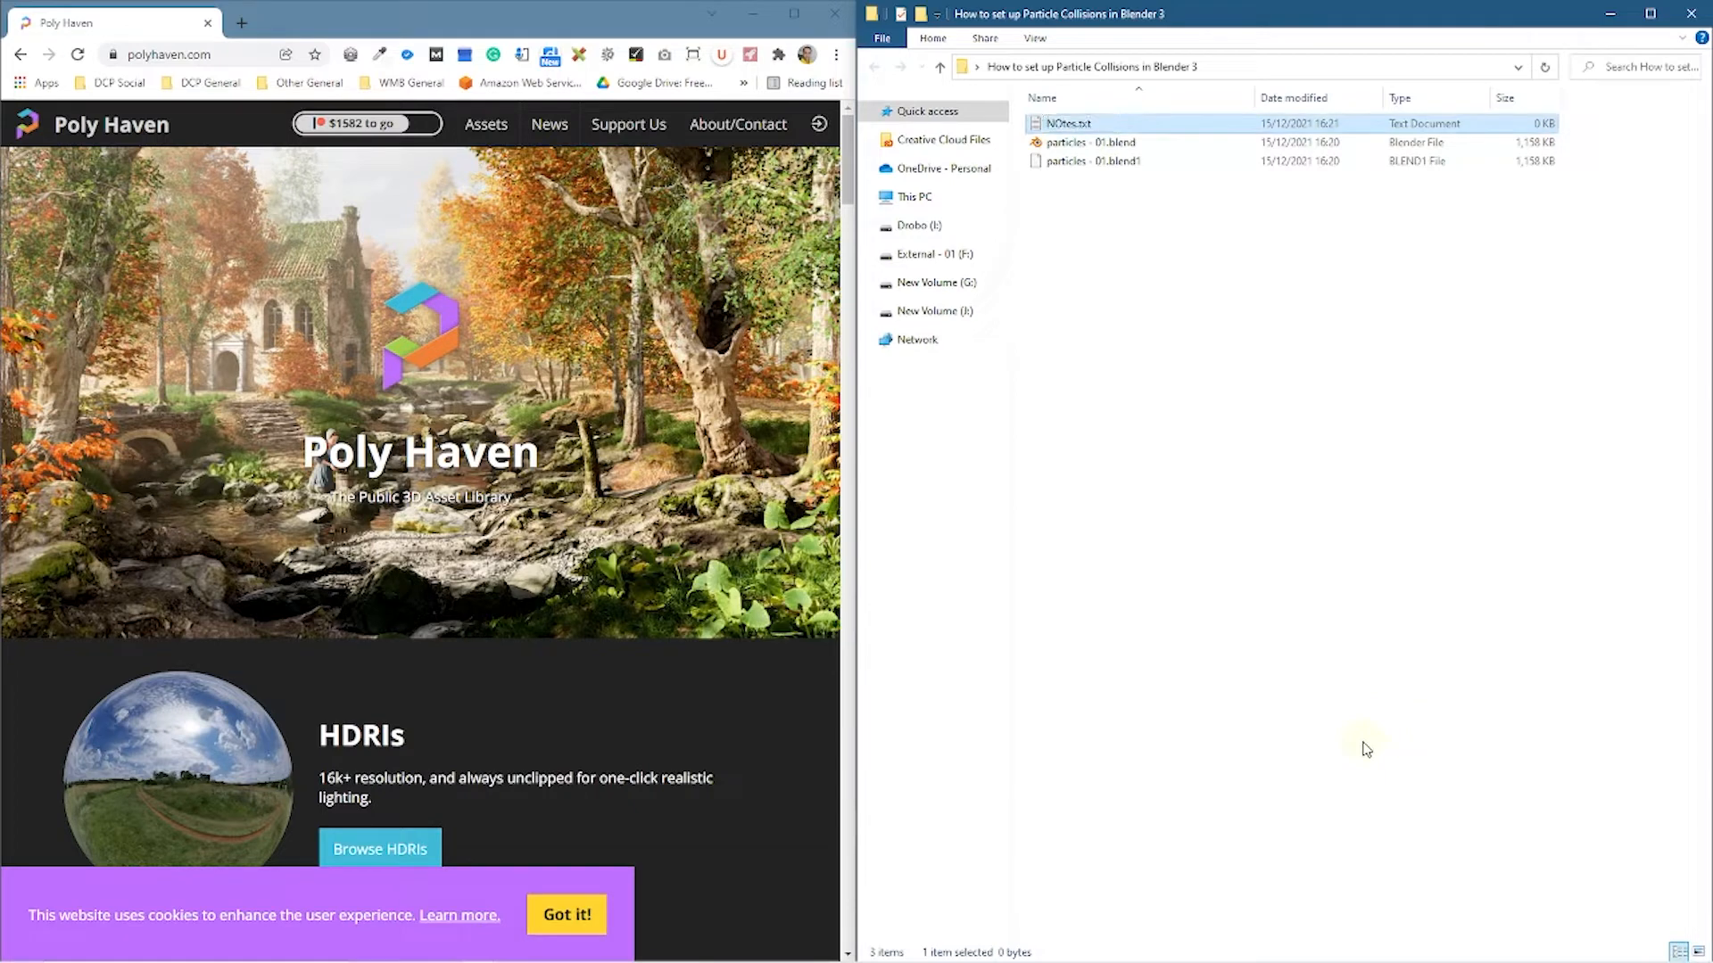
{"action": "key", "text": "F2"}
{"action": "type", "text": "n"}
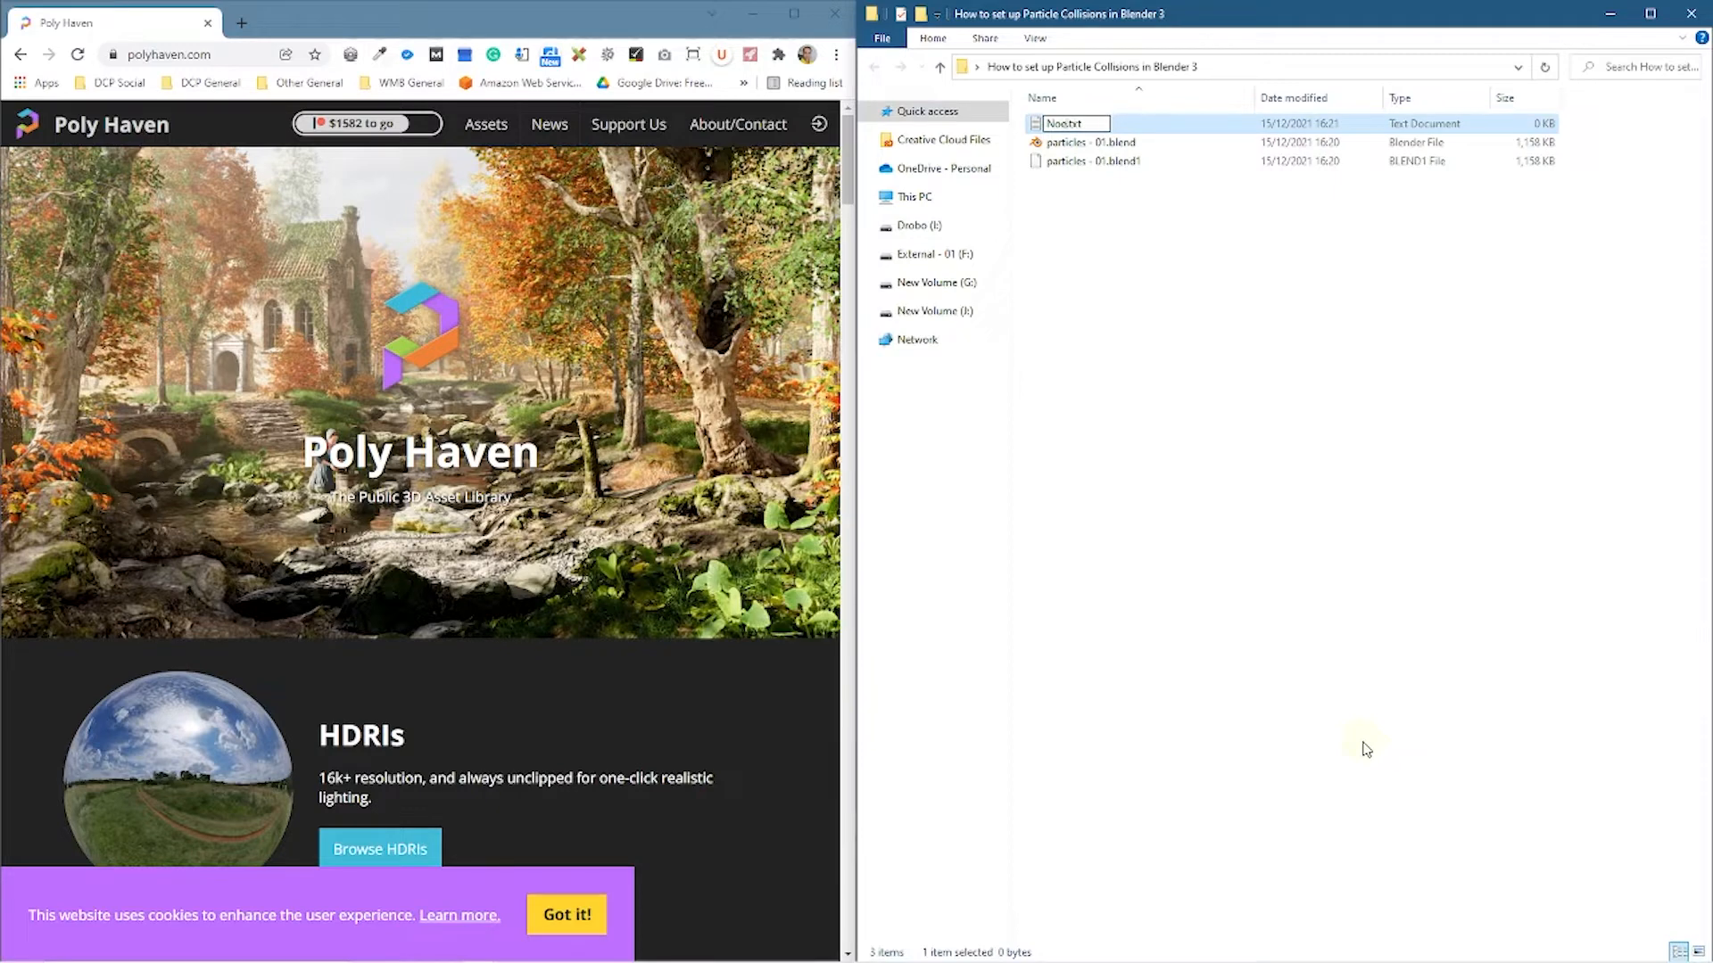
{"action": "key", "text": "Return"}
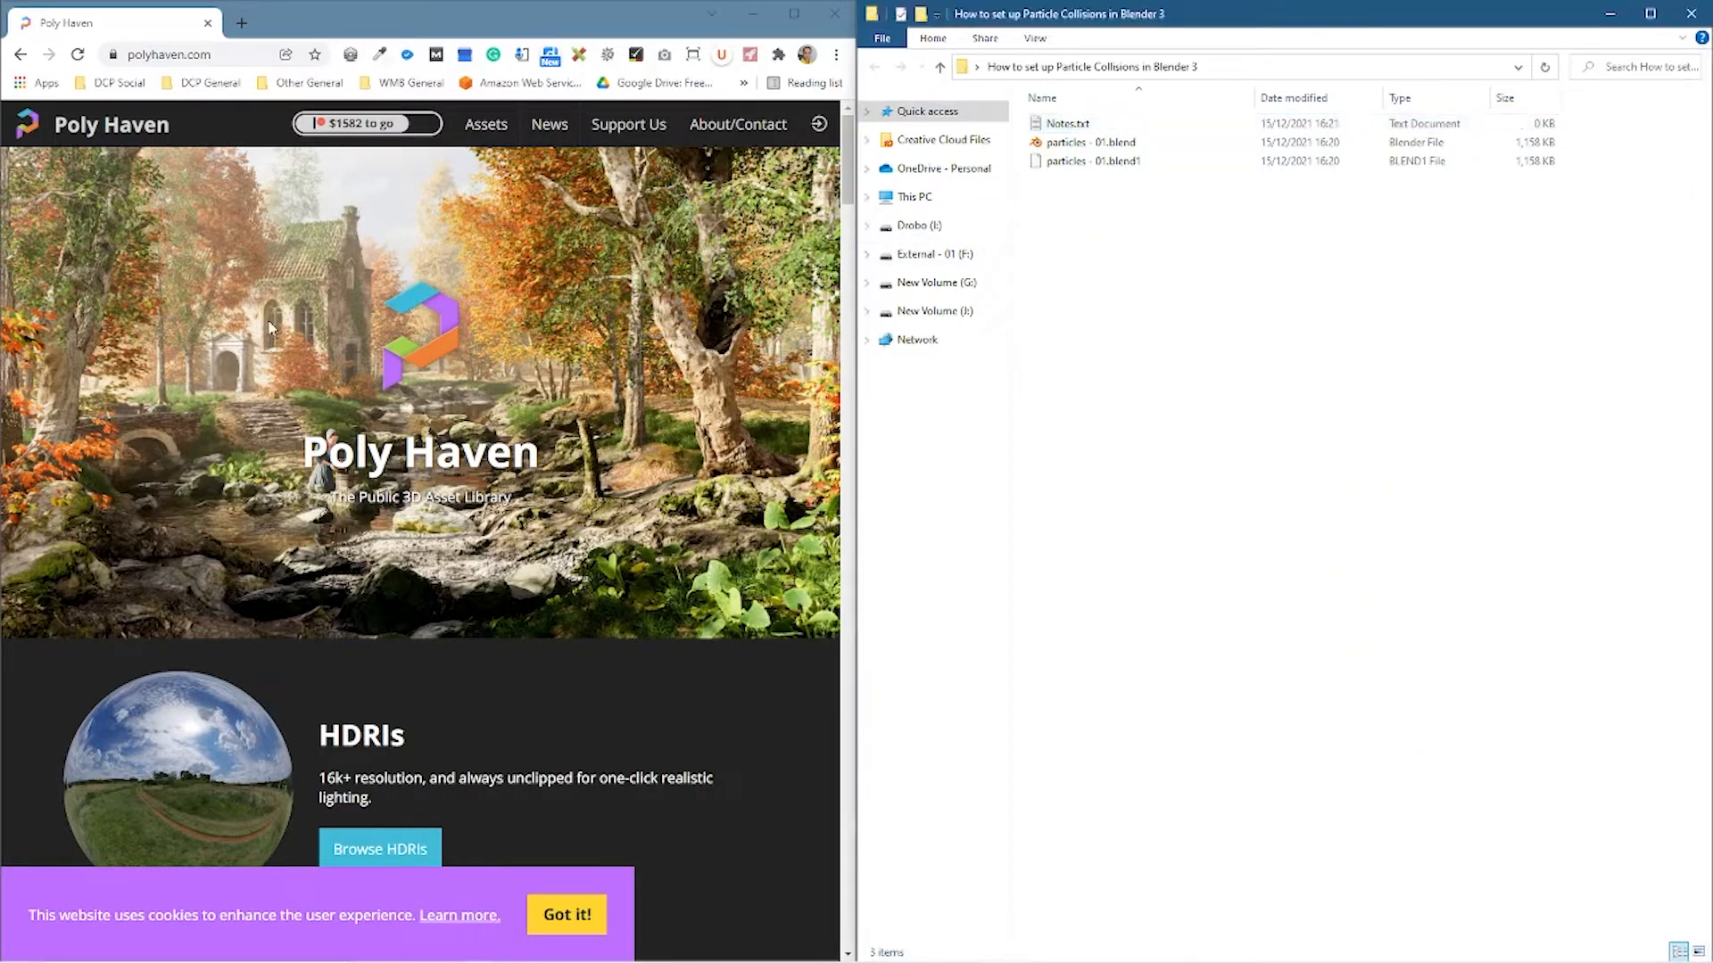
Widen the browser beside the folder window and open Poly Haven's Night HDRIs category, dismissing the cookie notice
{"action": "left_click_drag", "start_coordinate": [855, 353], "coordinate": [1217, 353]}
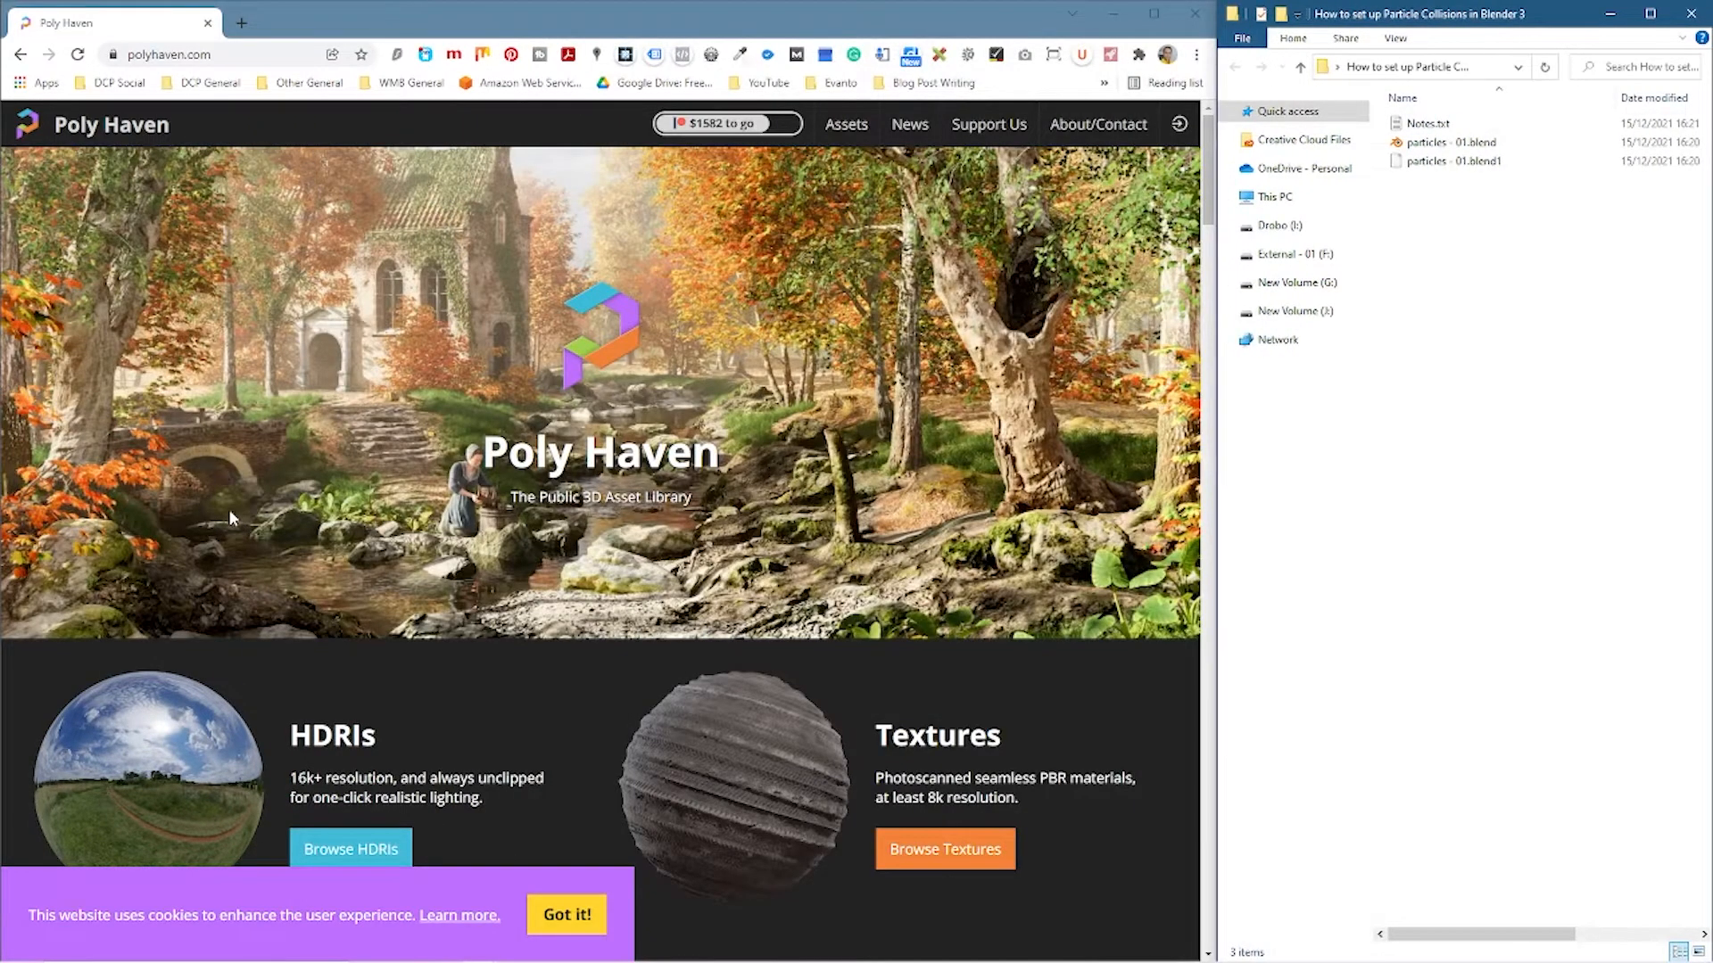
{"action": "scroll", "coordinate": [265, 498], "scroll_direction": "down", "scroll_amount": 8}
{"action": "scroll", "coordinate": [264, 498], "scroll_direction": "up", "scroll_amount": 3}
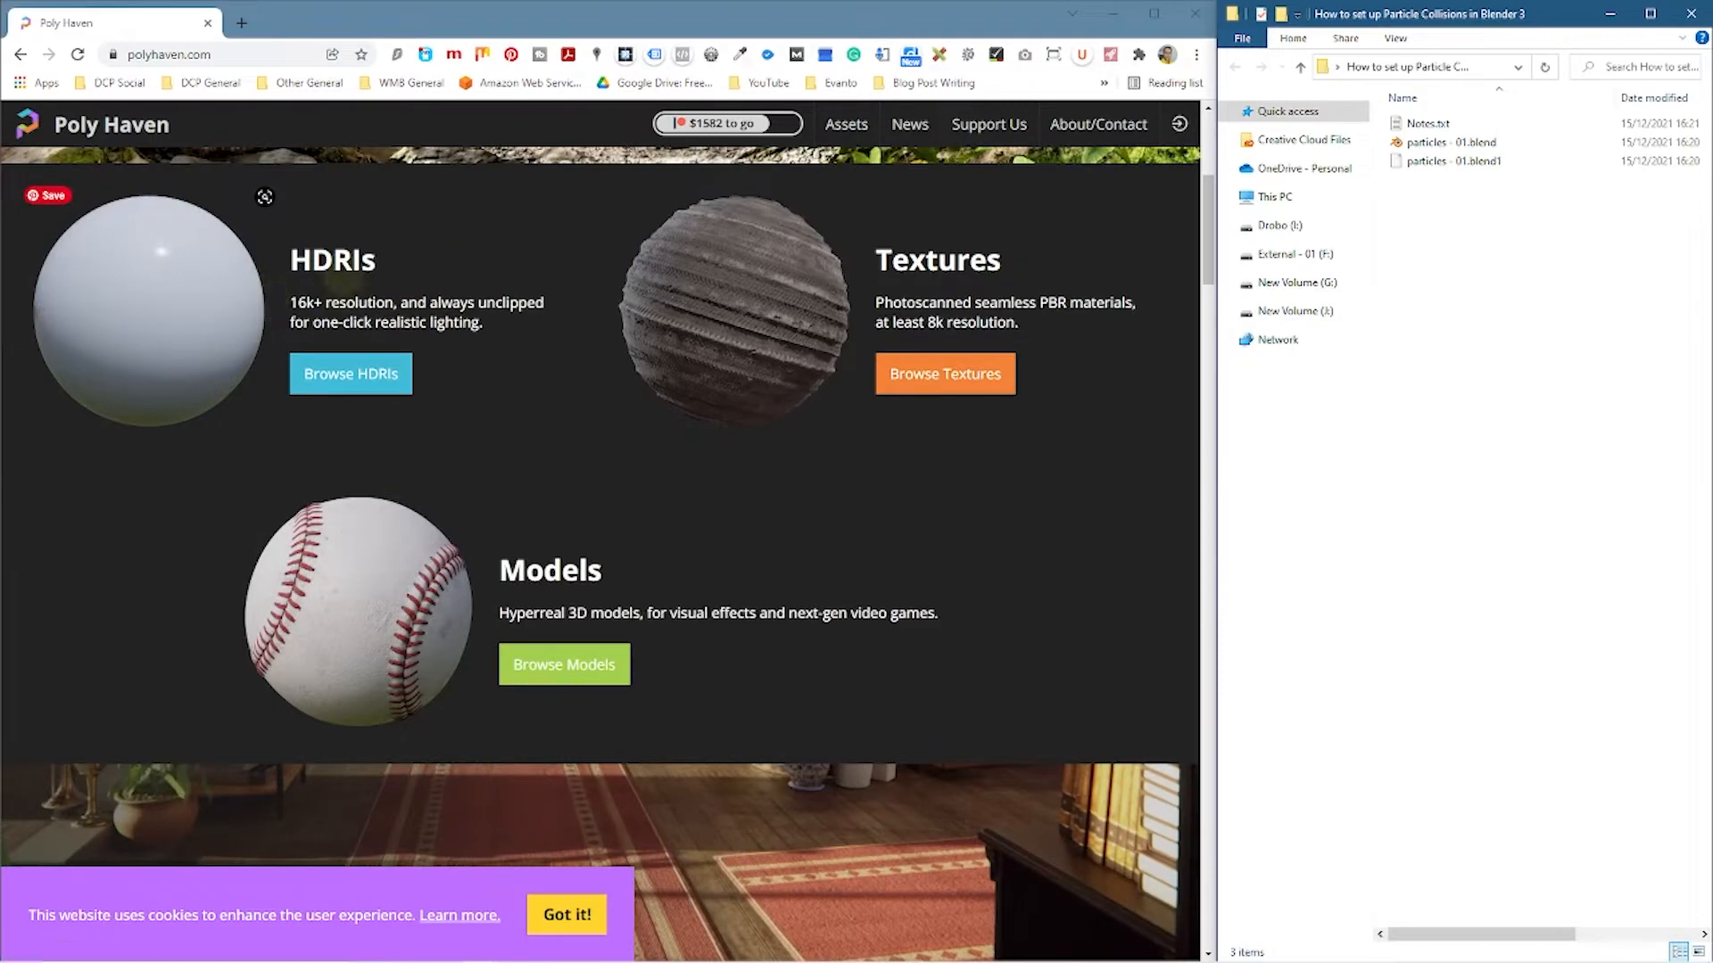
{"action": "left_click", "coordinate": [346, 373]}
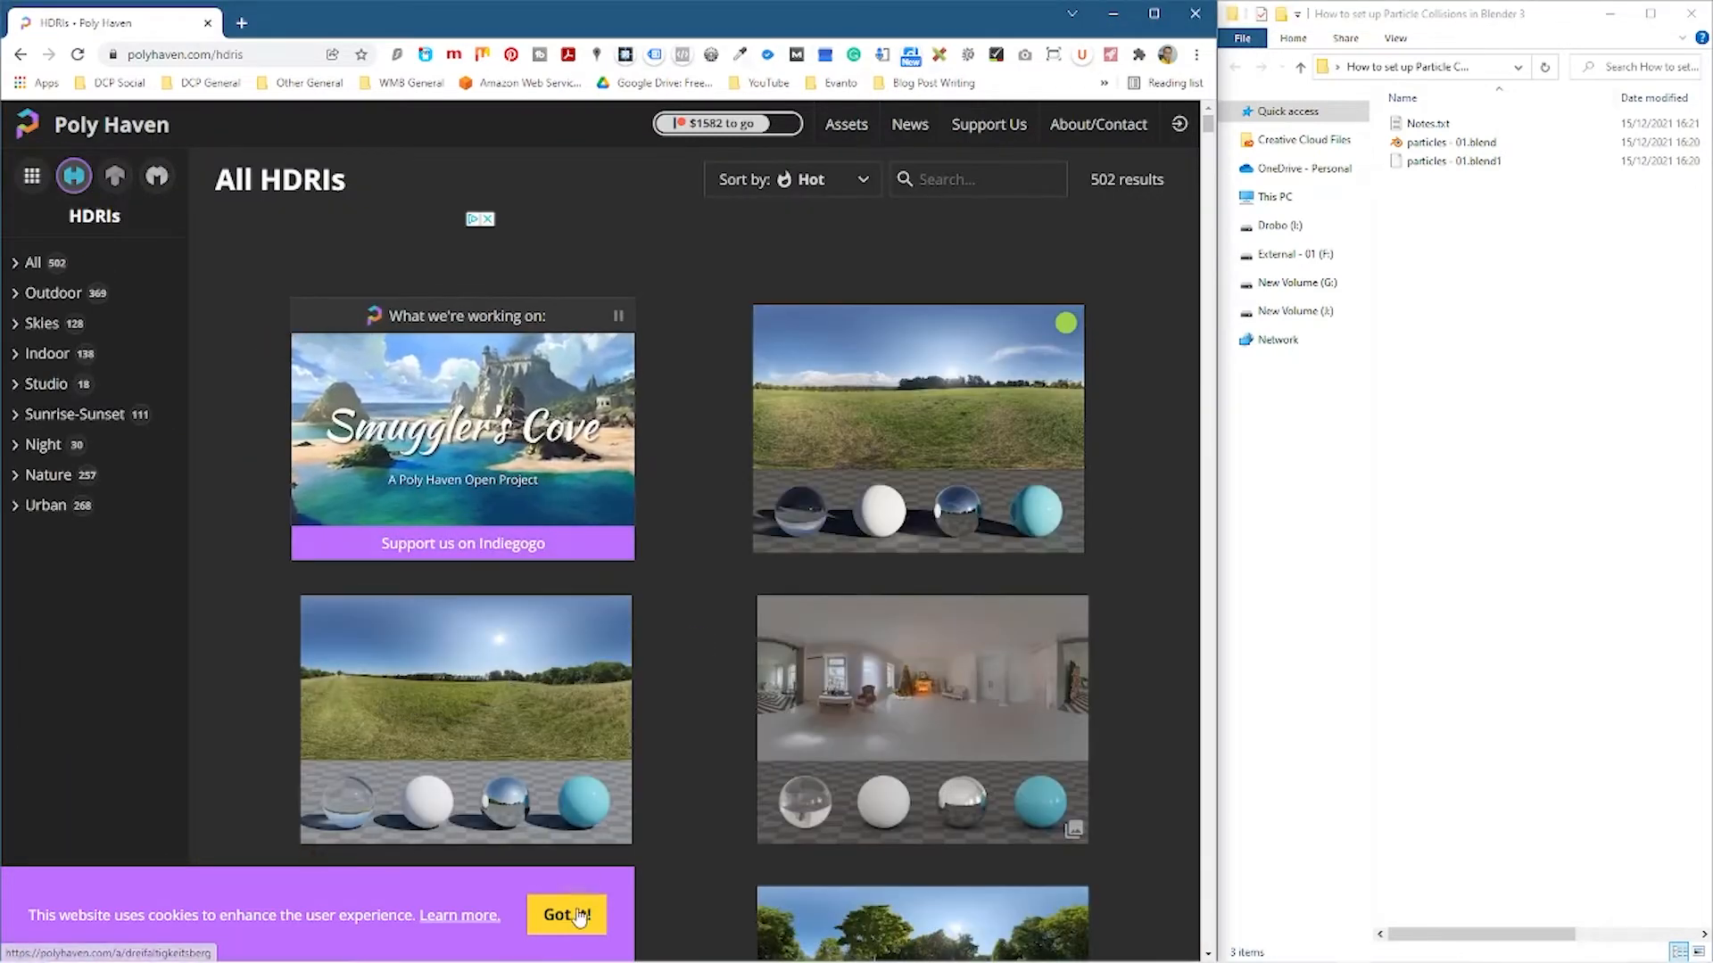
{"action": "left_click", "coordinate": [578, 917]}
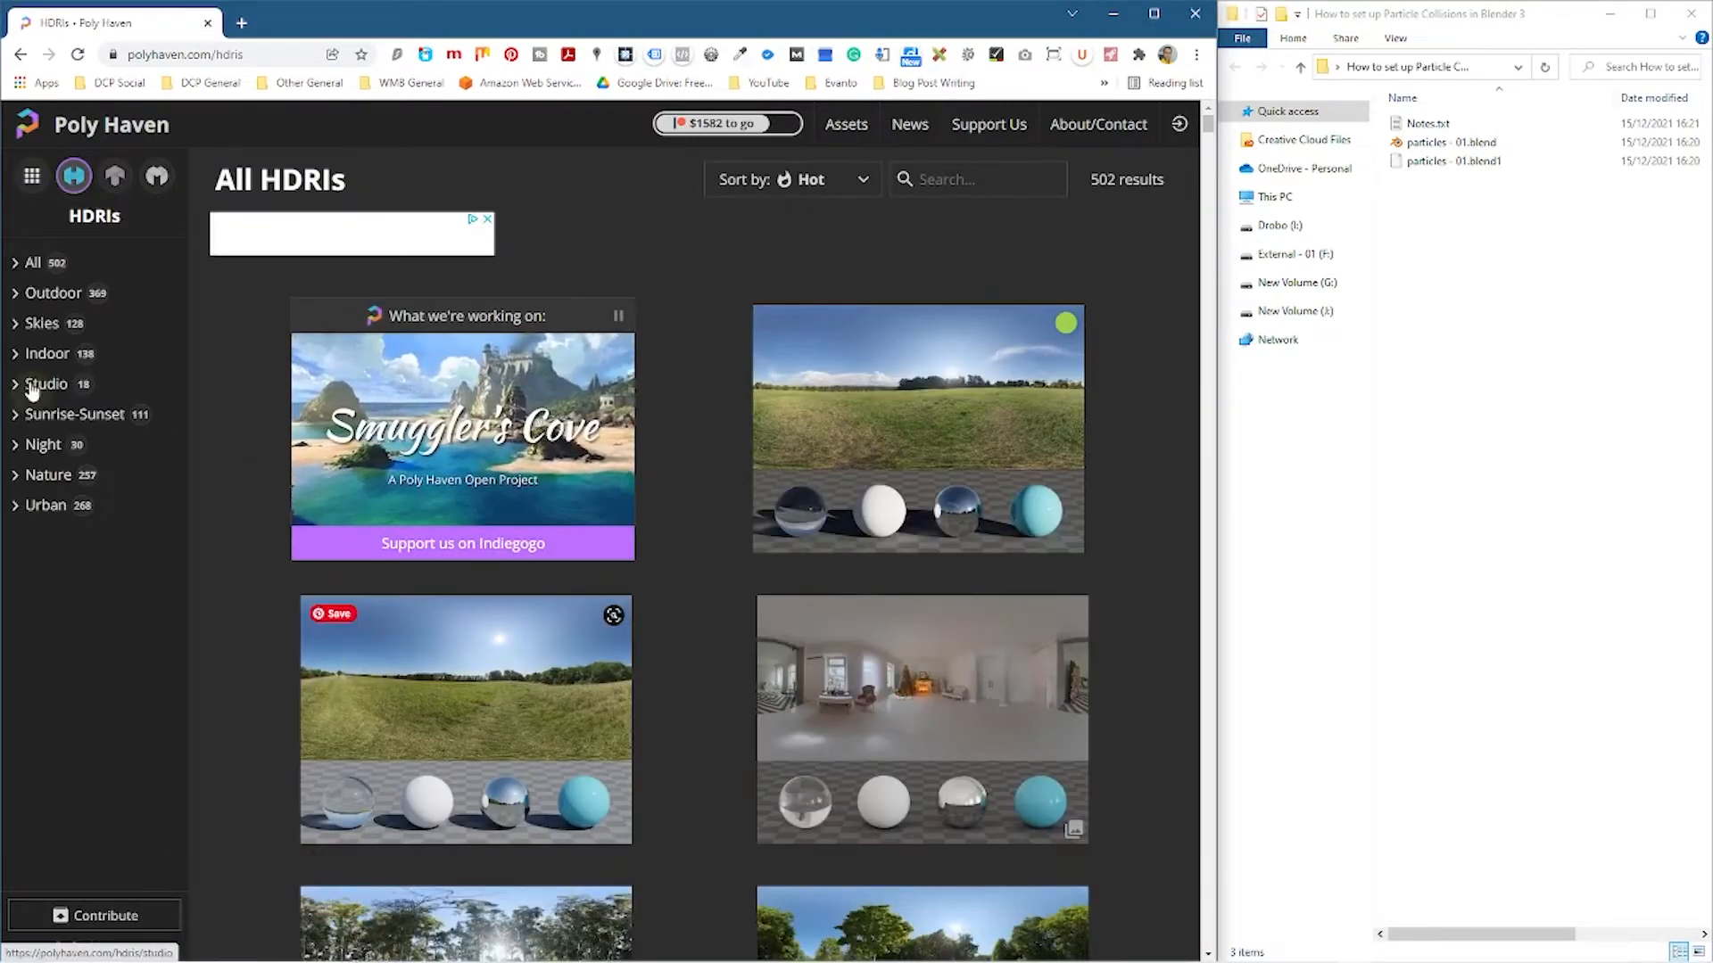
{"action": "left_click", "coordinate": [60, 443]}
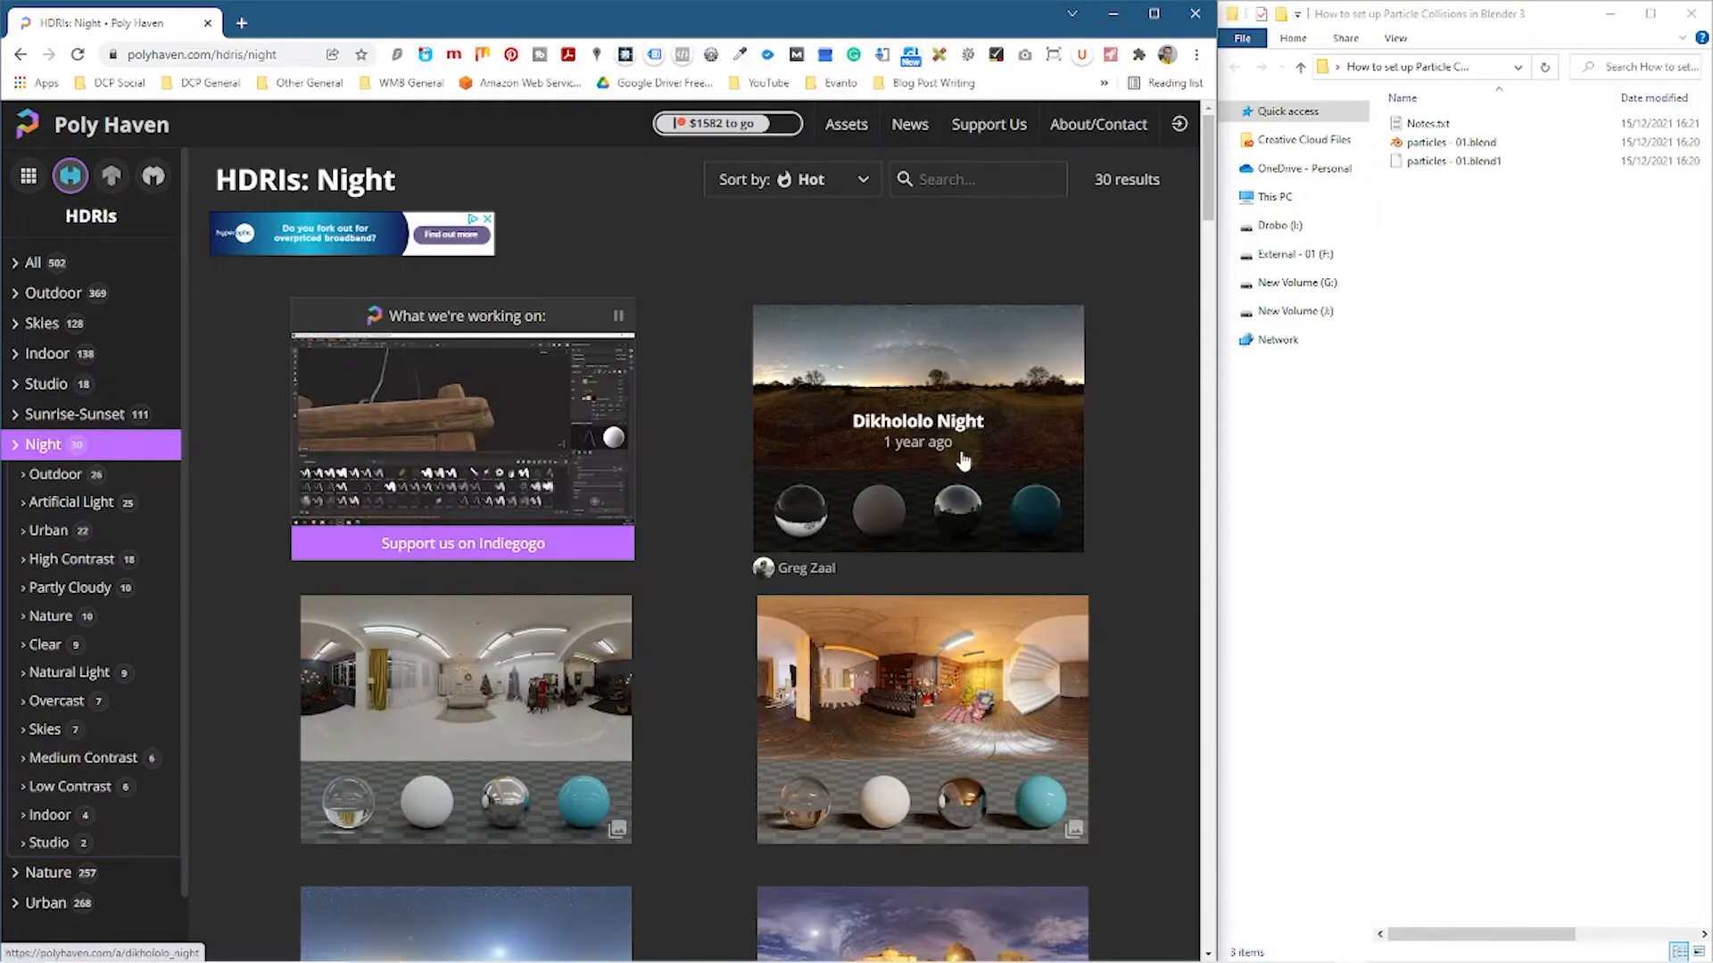
Browse the Night HDRIs and open Shanghai Bund, Fireplace and Preller Drive in separate tabs
{"action": "scroll", "coordinate": [962, 460], "scroll_direction": "down", "scroll_amount": 5}
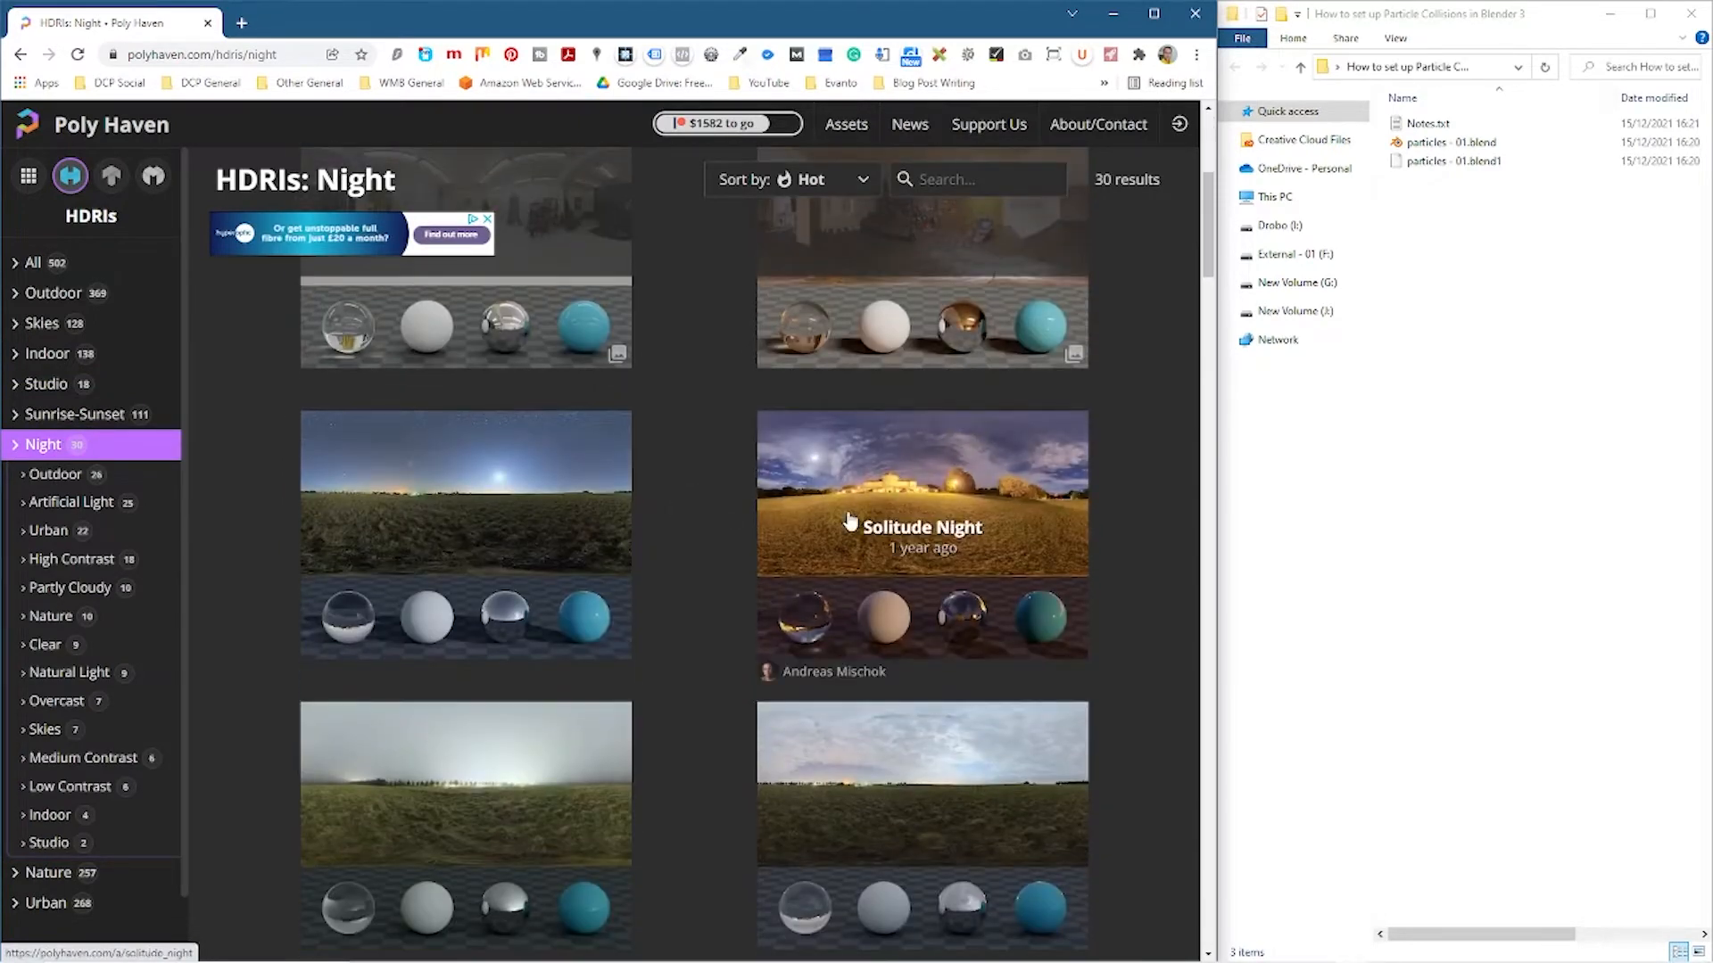
{"action": "scroll", "coordinate": [849, 521], "scroll_direction": "down", "scroll_amount": 5}
{"action": "scroll", "coordinate": [485, 477], "scroll_direction": "down", "scroll_amount": 5}
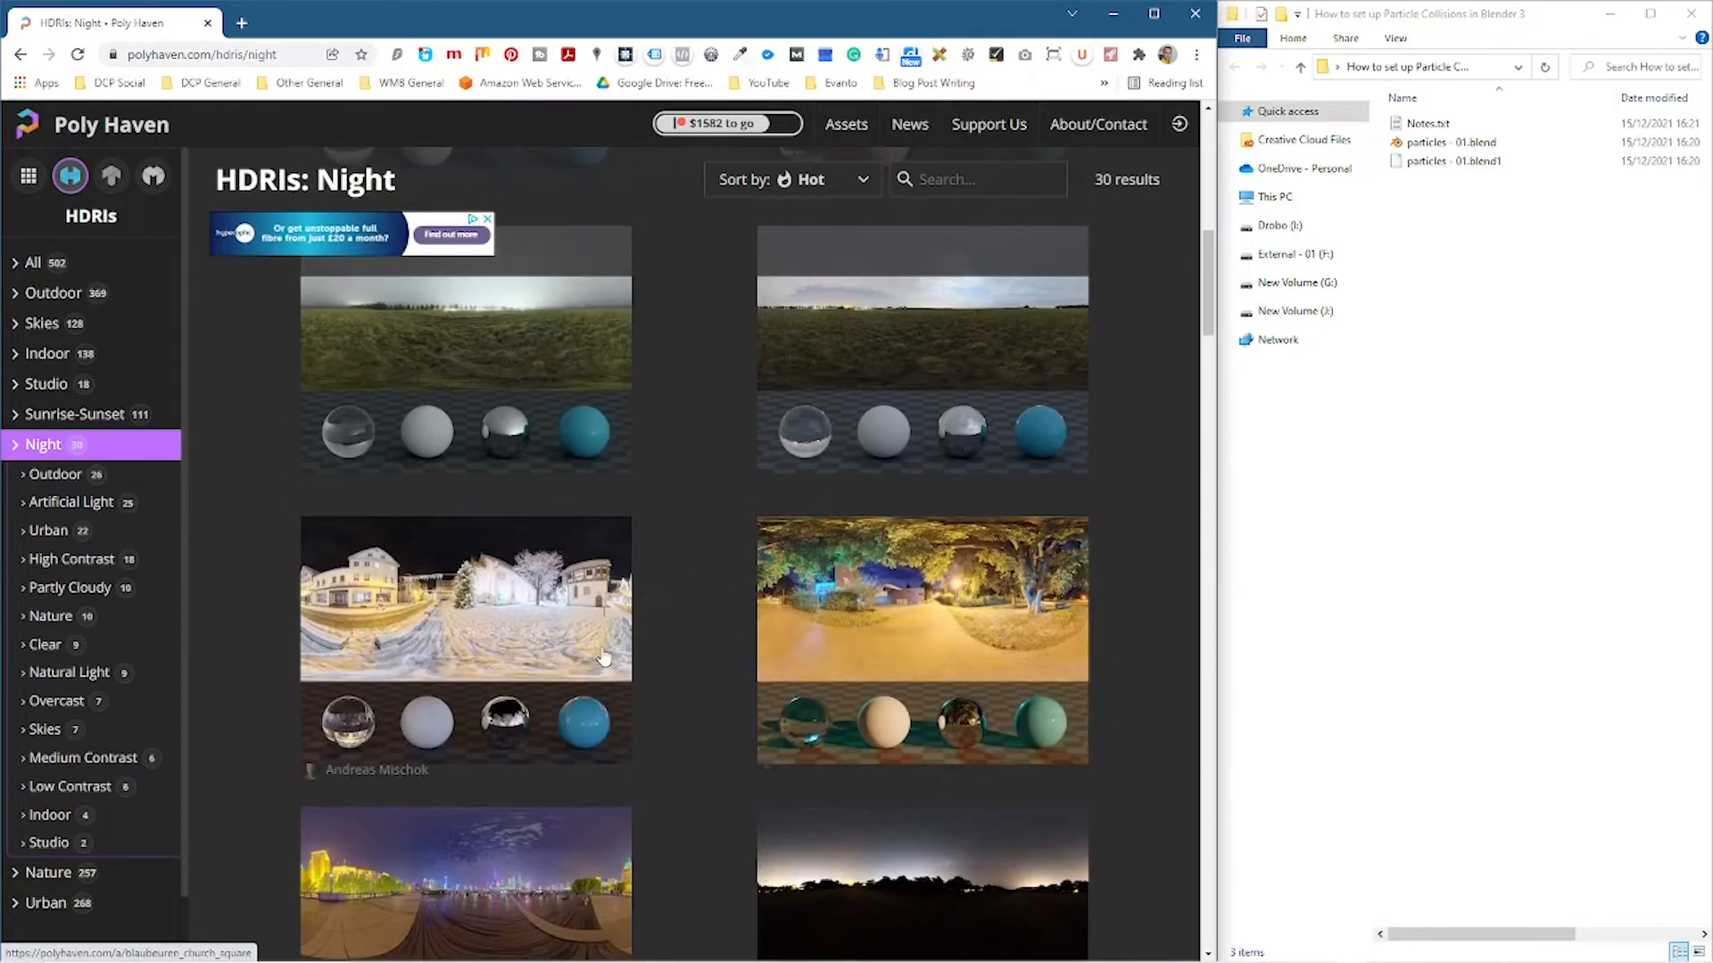
{"action": "middle_click", "coordinate": [457, 395]}
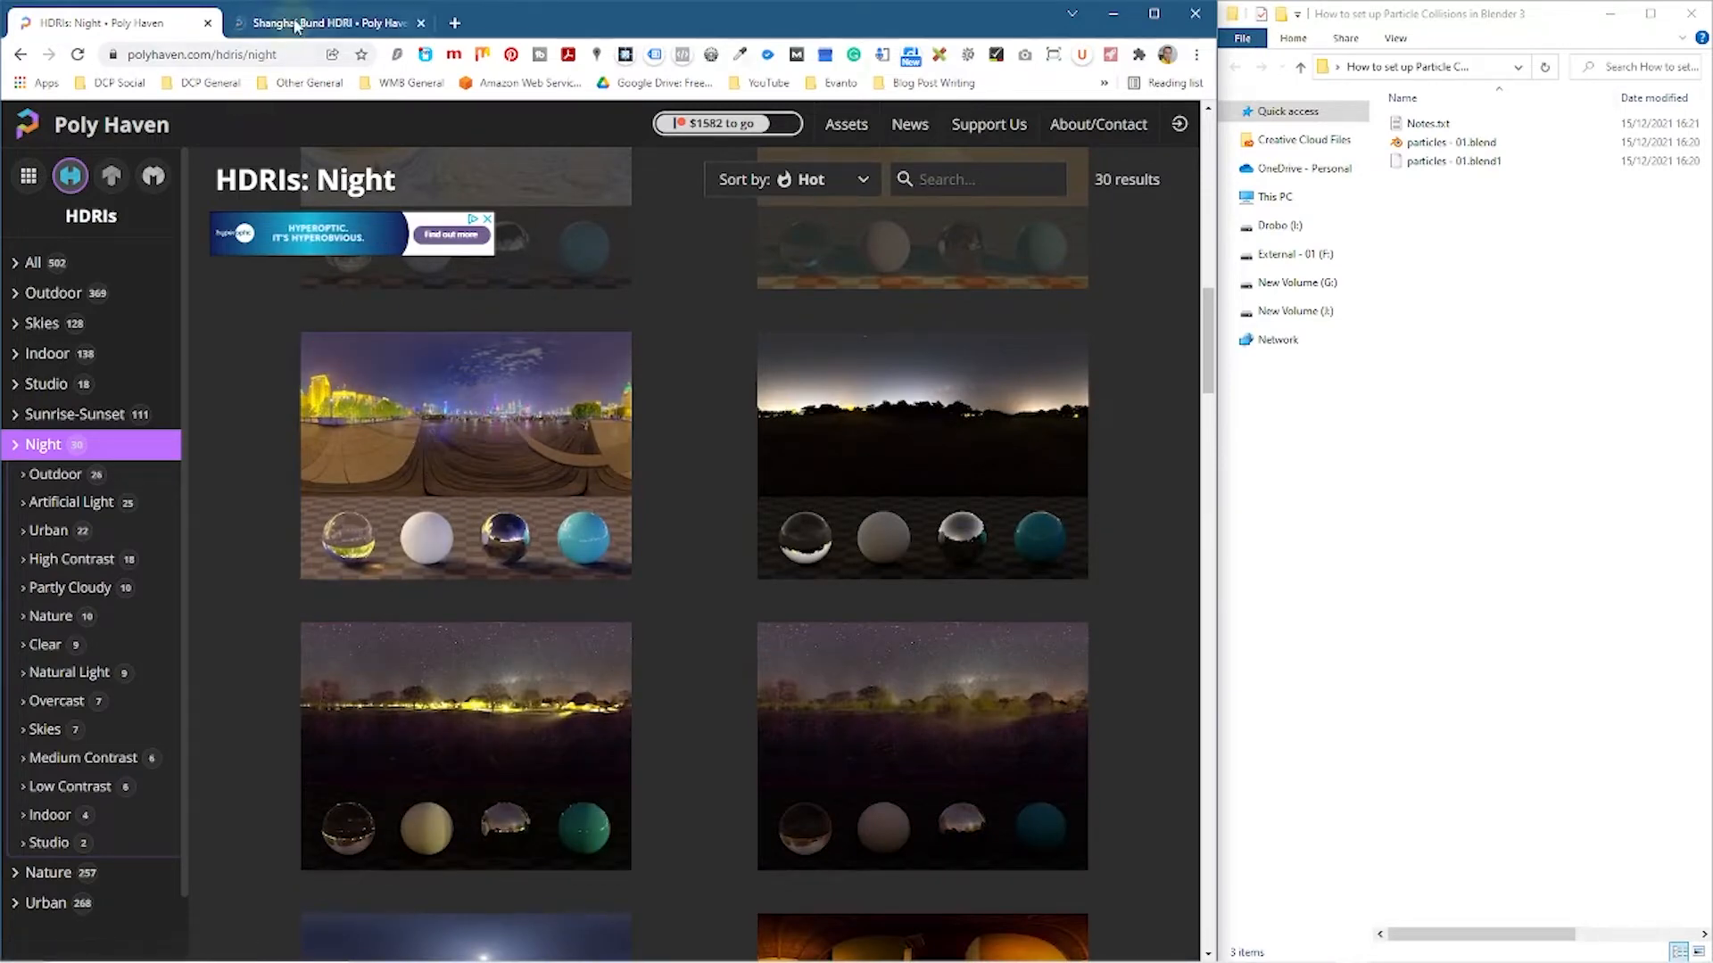
{"action": "scroll", "coordinate": [520, 485], "scroll_direction": "down", "scroll_amount": 3}
{"action": "middle_click", "coordinate": [852, 774]}
{"action": "scroll", "coordinate": [500, 401], "scroll_direction": "down", "scroll_amount": 5}
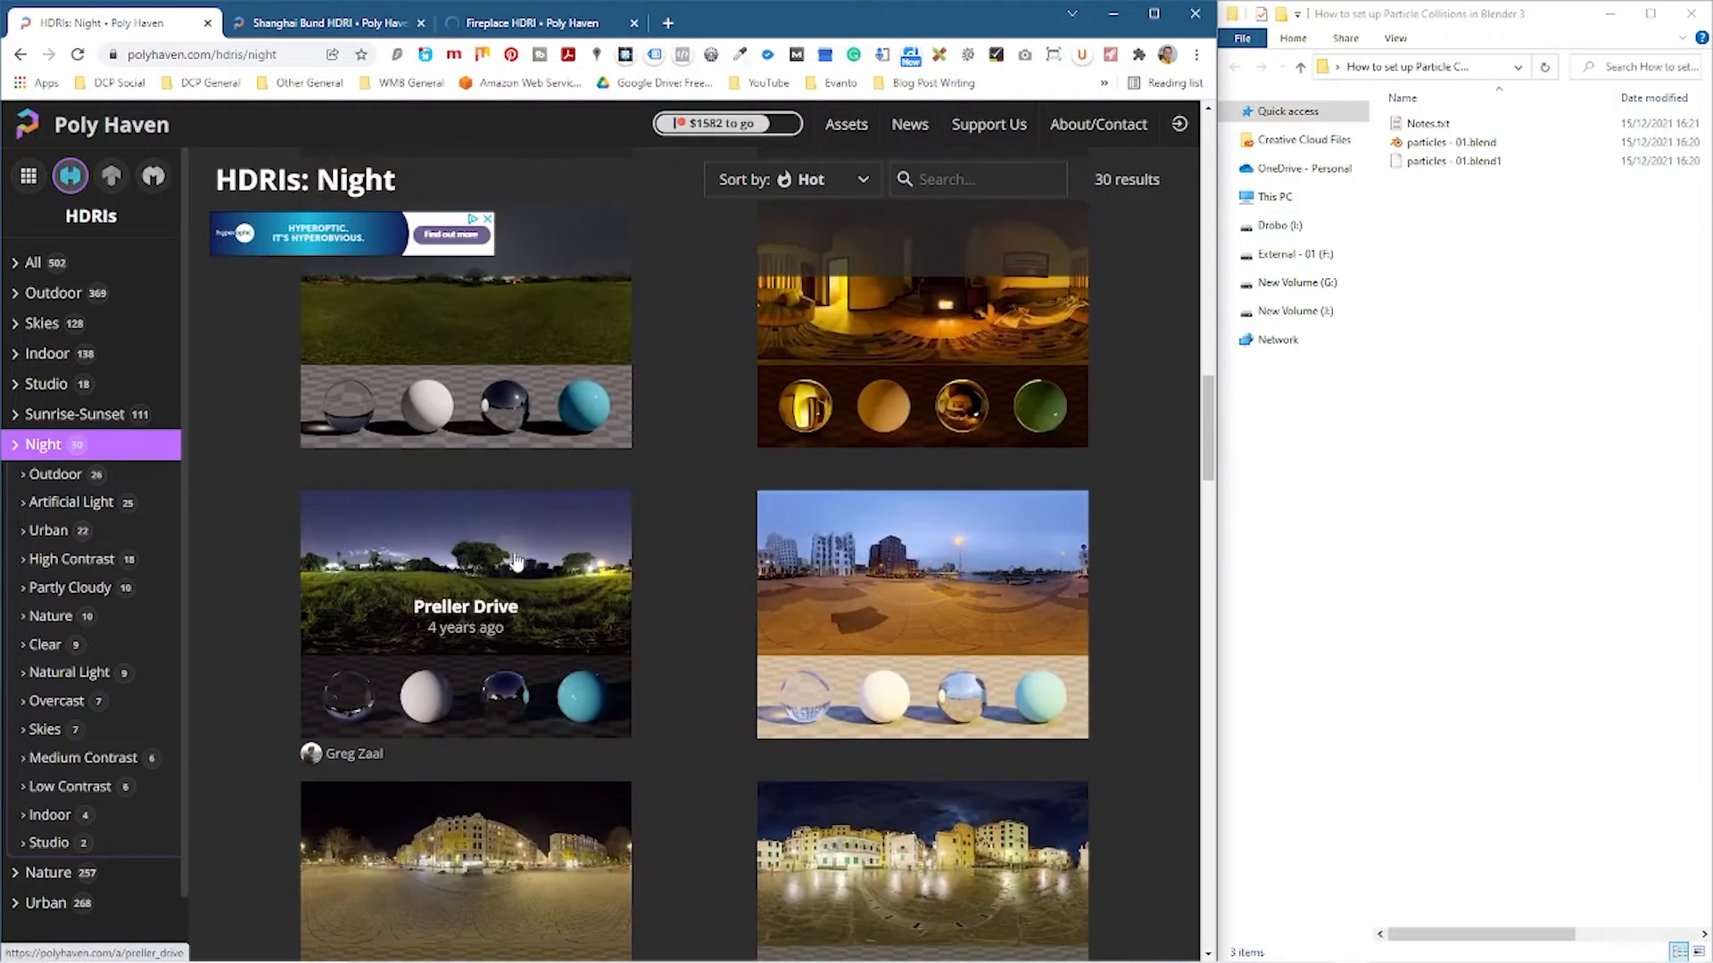
{"action": "middle_click", "coordinate": [524, 555]}
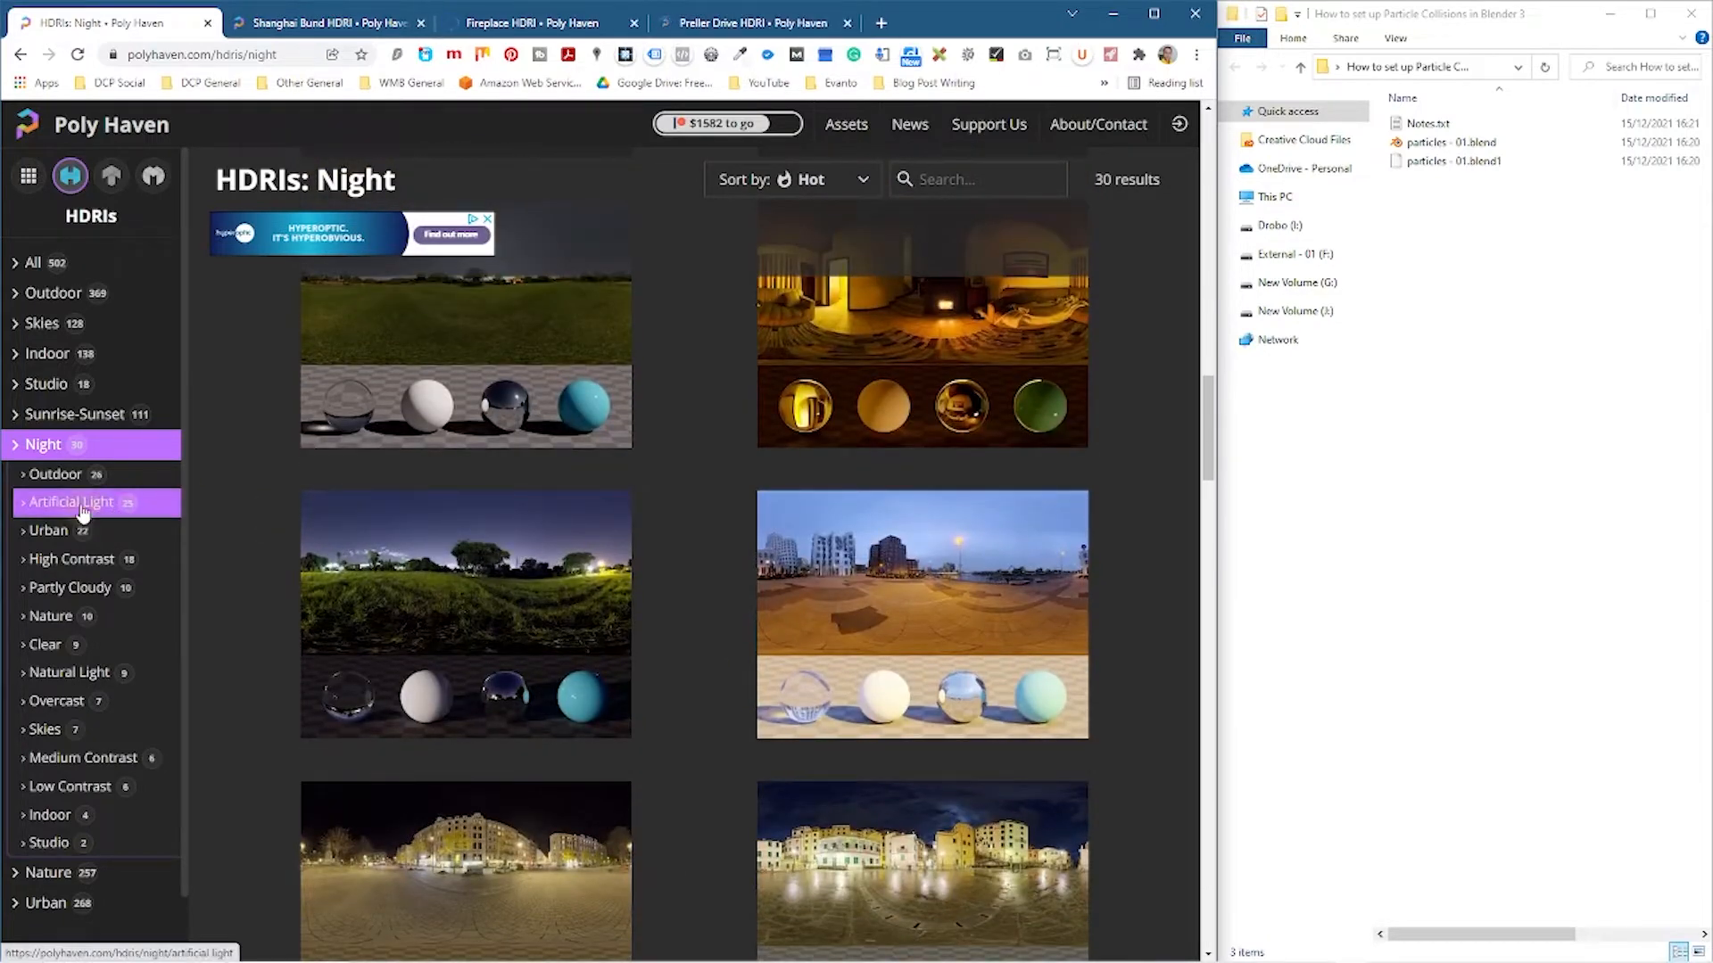
Download the Shanghai Bund HDRI at 4K resolution in HDR format
{"action": "left_click", "coordinate": [349, 25]}
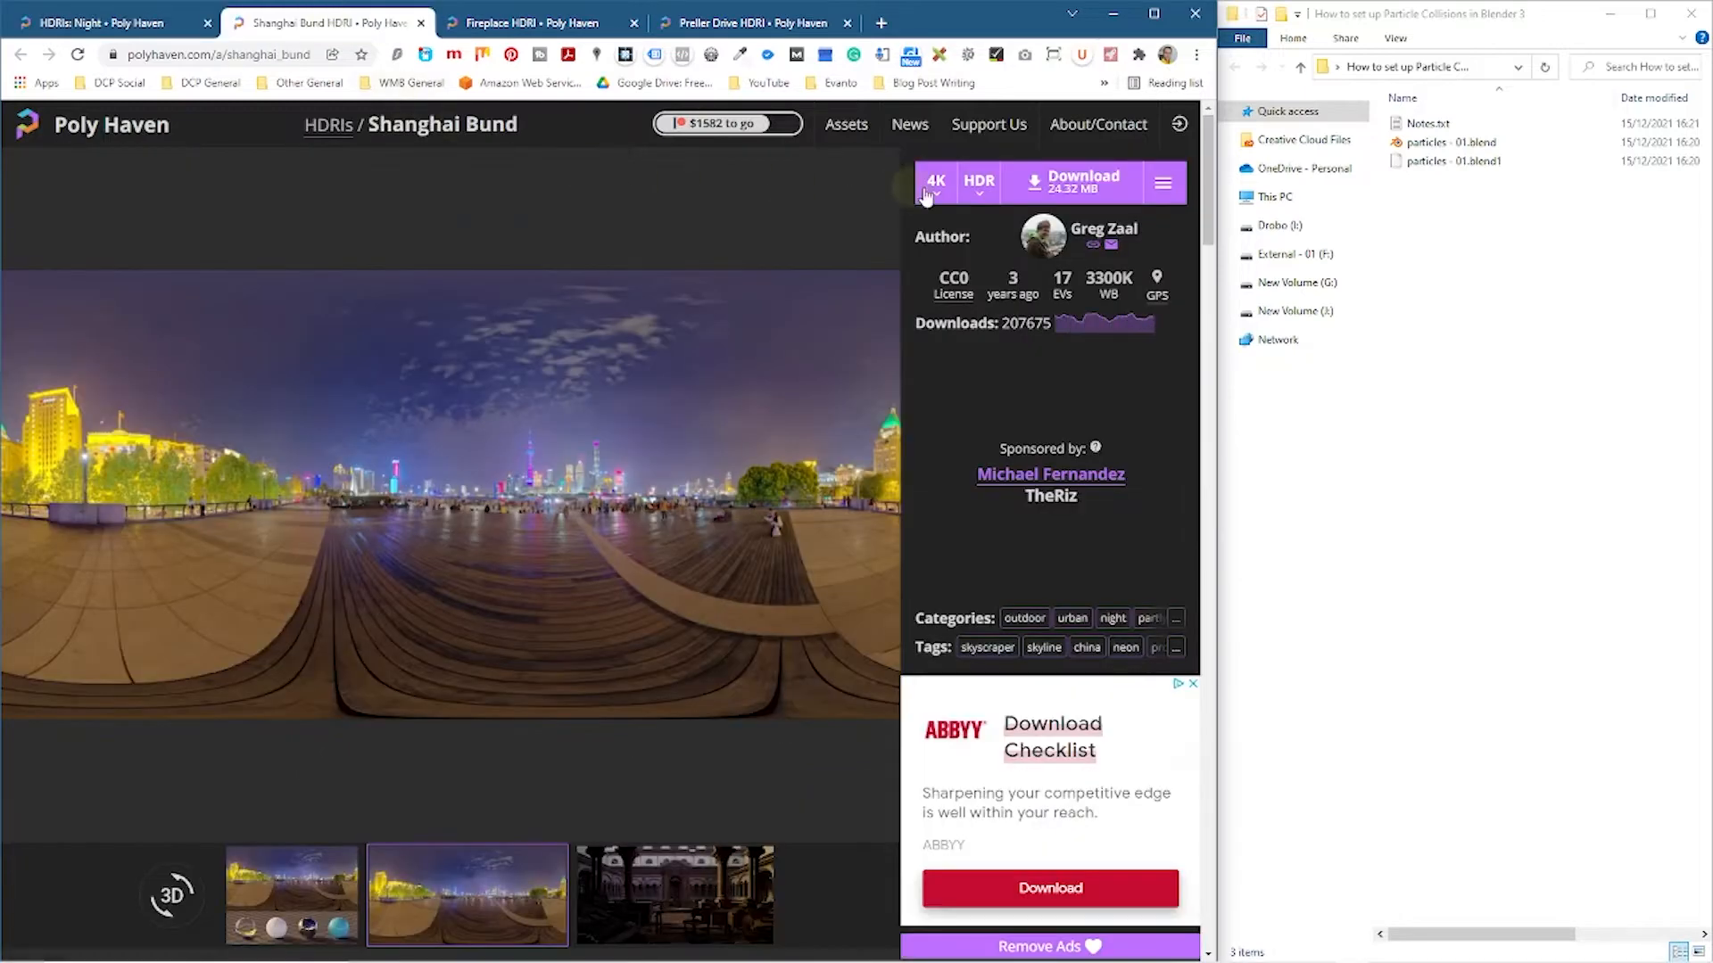
{"action": "left_click", "coordinate": [986, 196]}
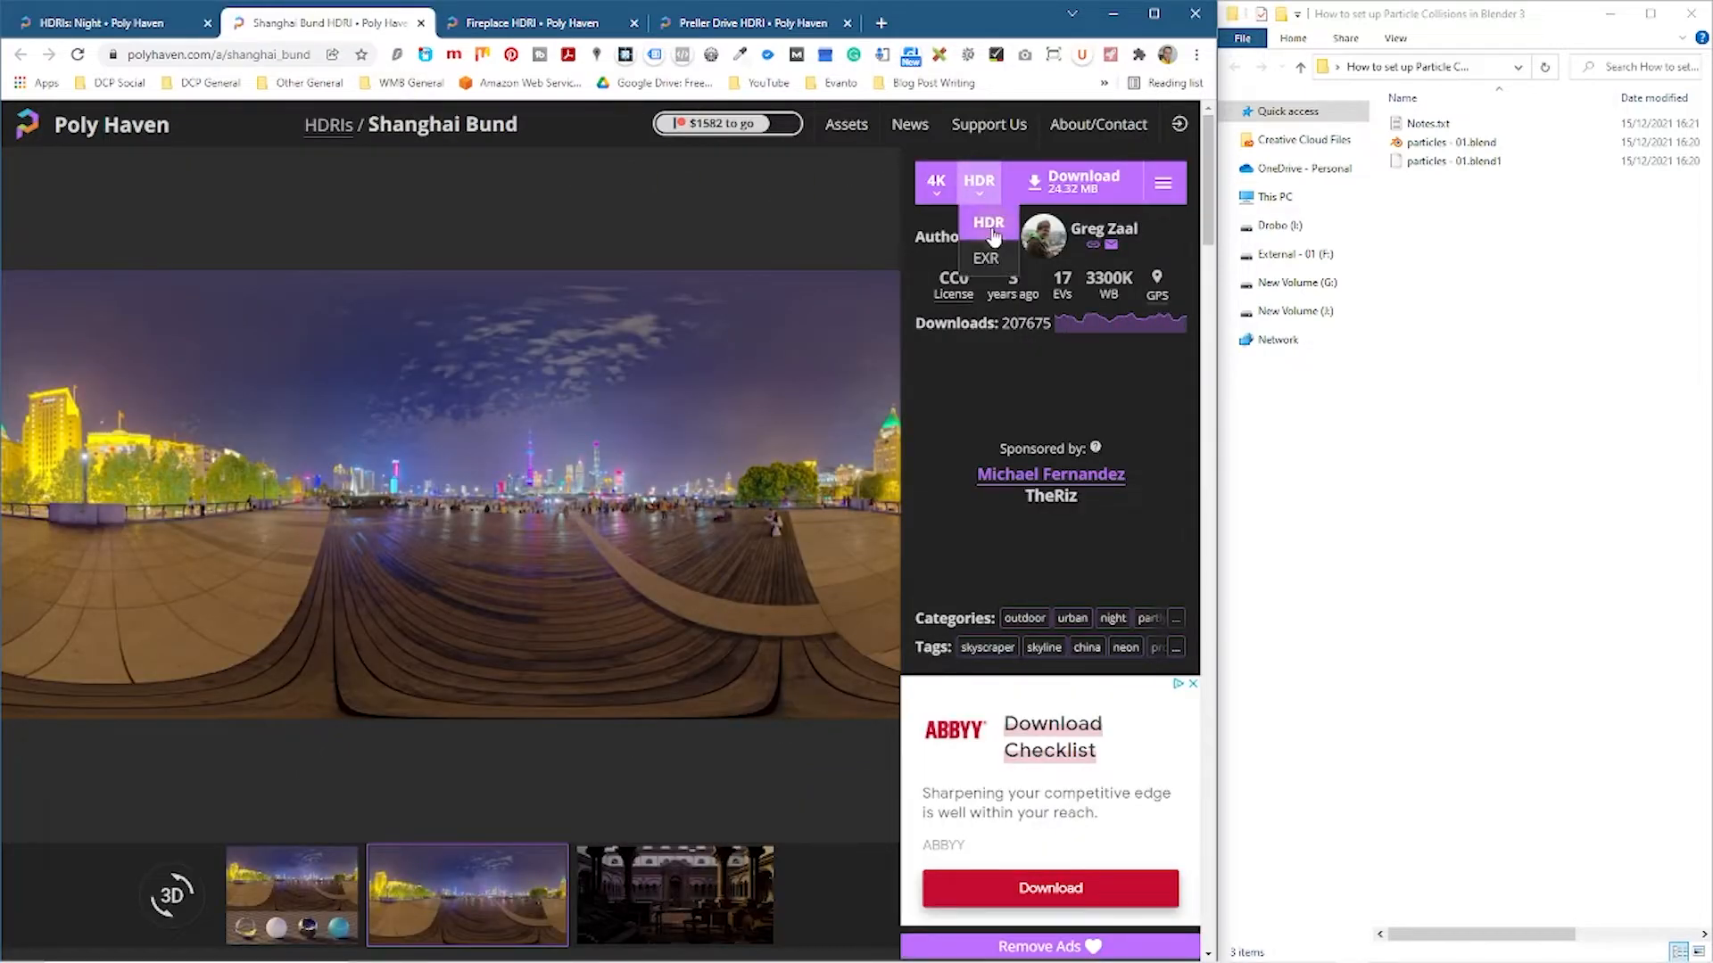
{"action": "left_click", "coordinate": [989, 225]}
{"action": "left_click", "coordinate": [936, 182]}
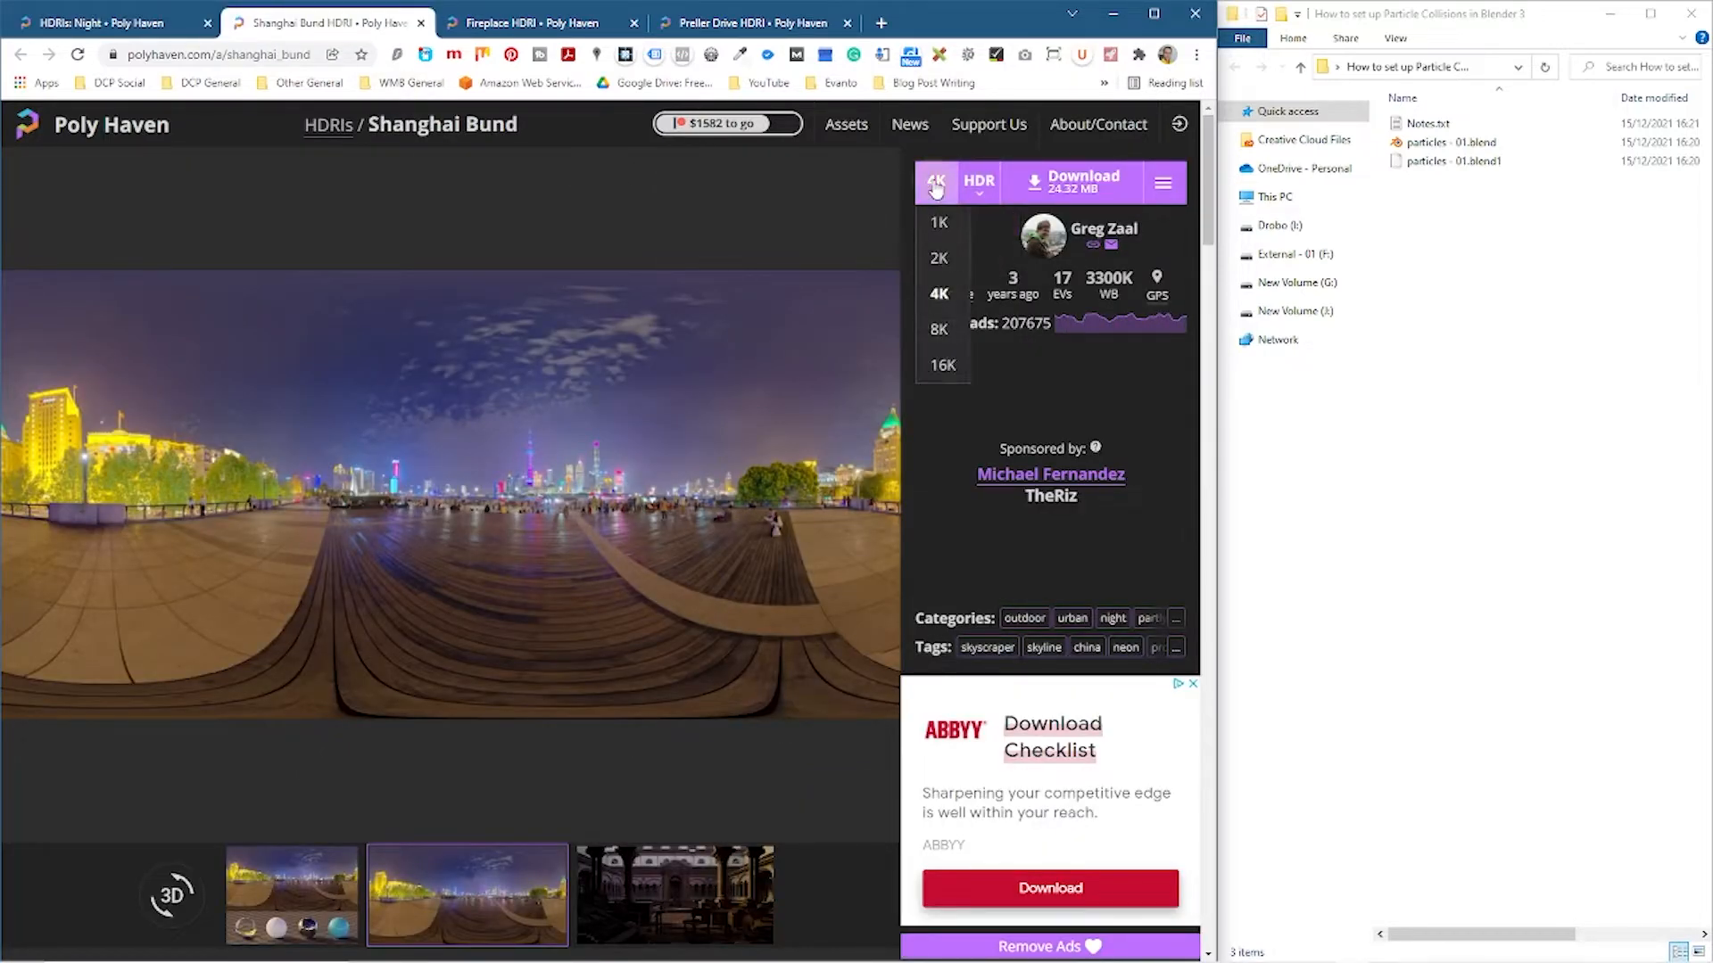
{"action": "left_click", "coordinate": [941, 306]}
{"action": "left_click", "coordinate": [1089, 181]}
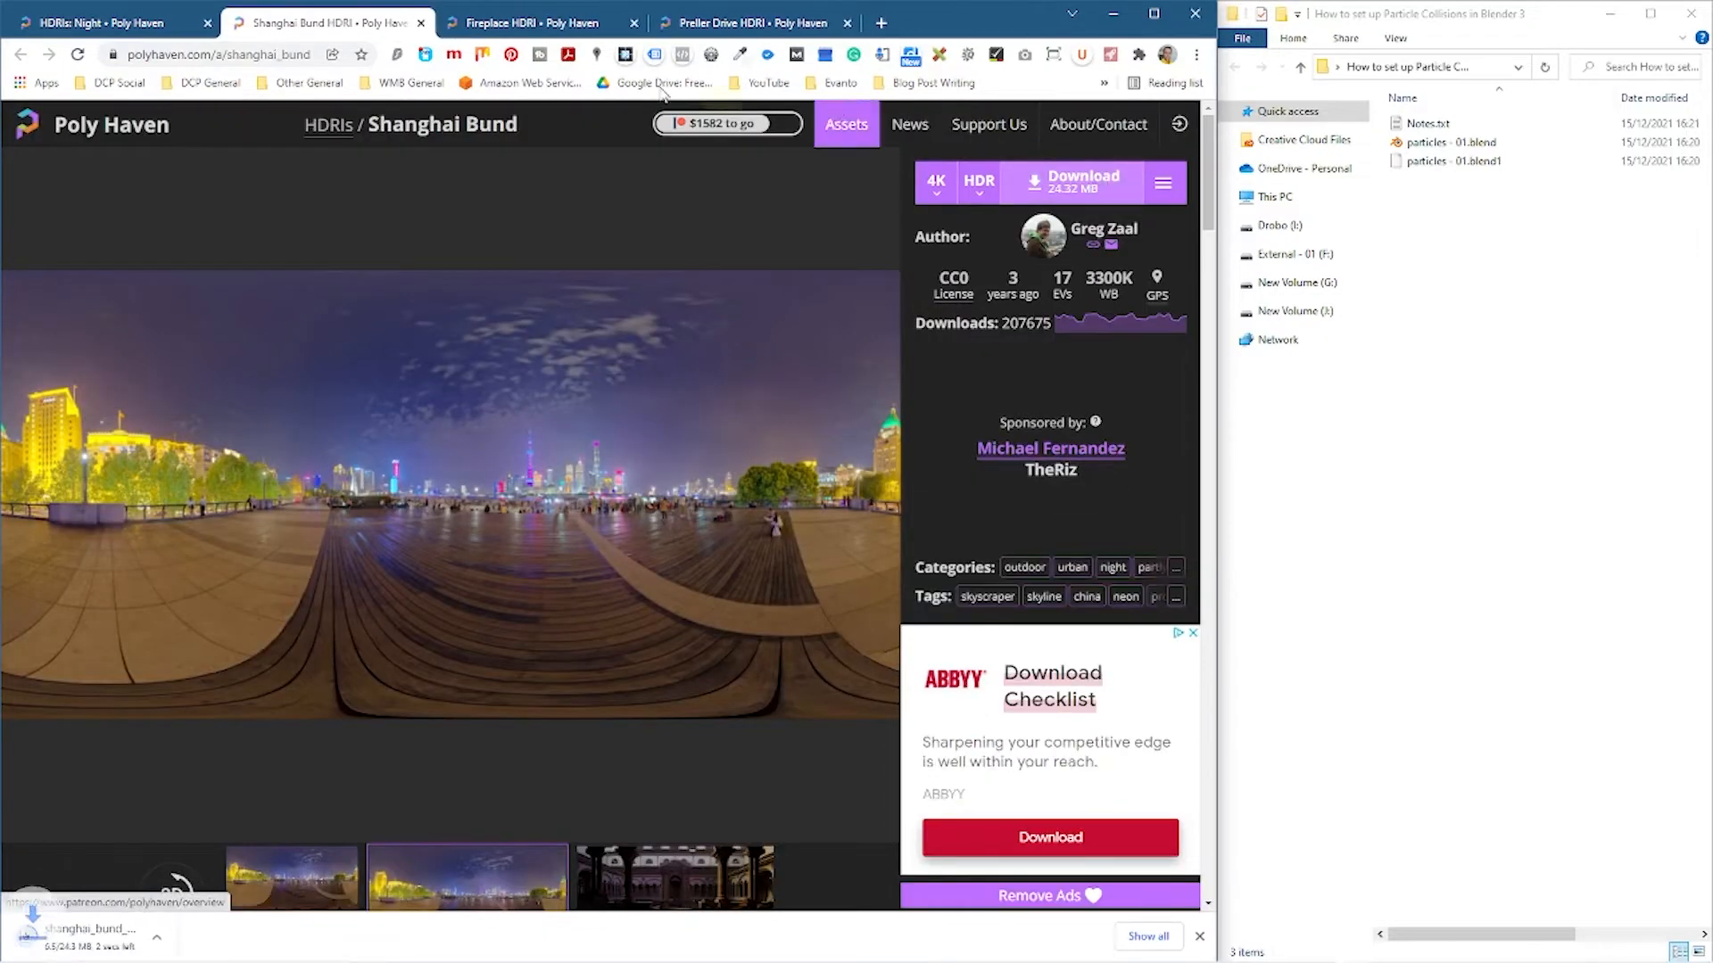
Download the Fireplace and Preller Drive HDRIs at 4K resolution in HDR format
{"action": "left_click", "coordinate": [531, 22]}
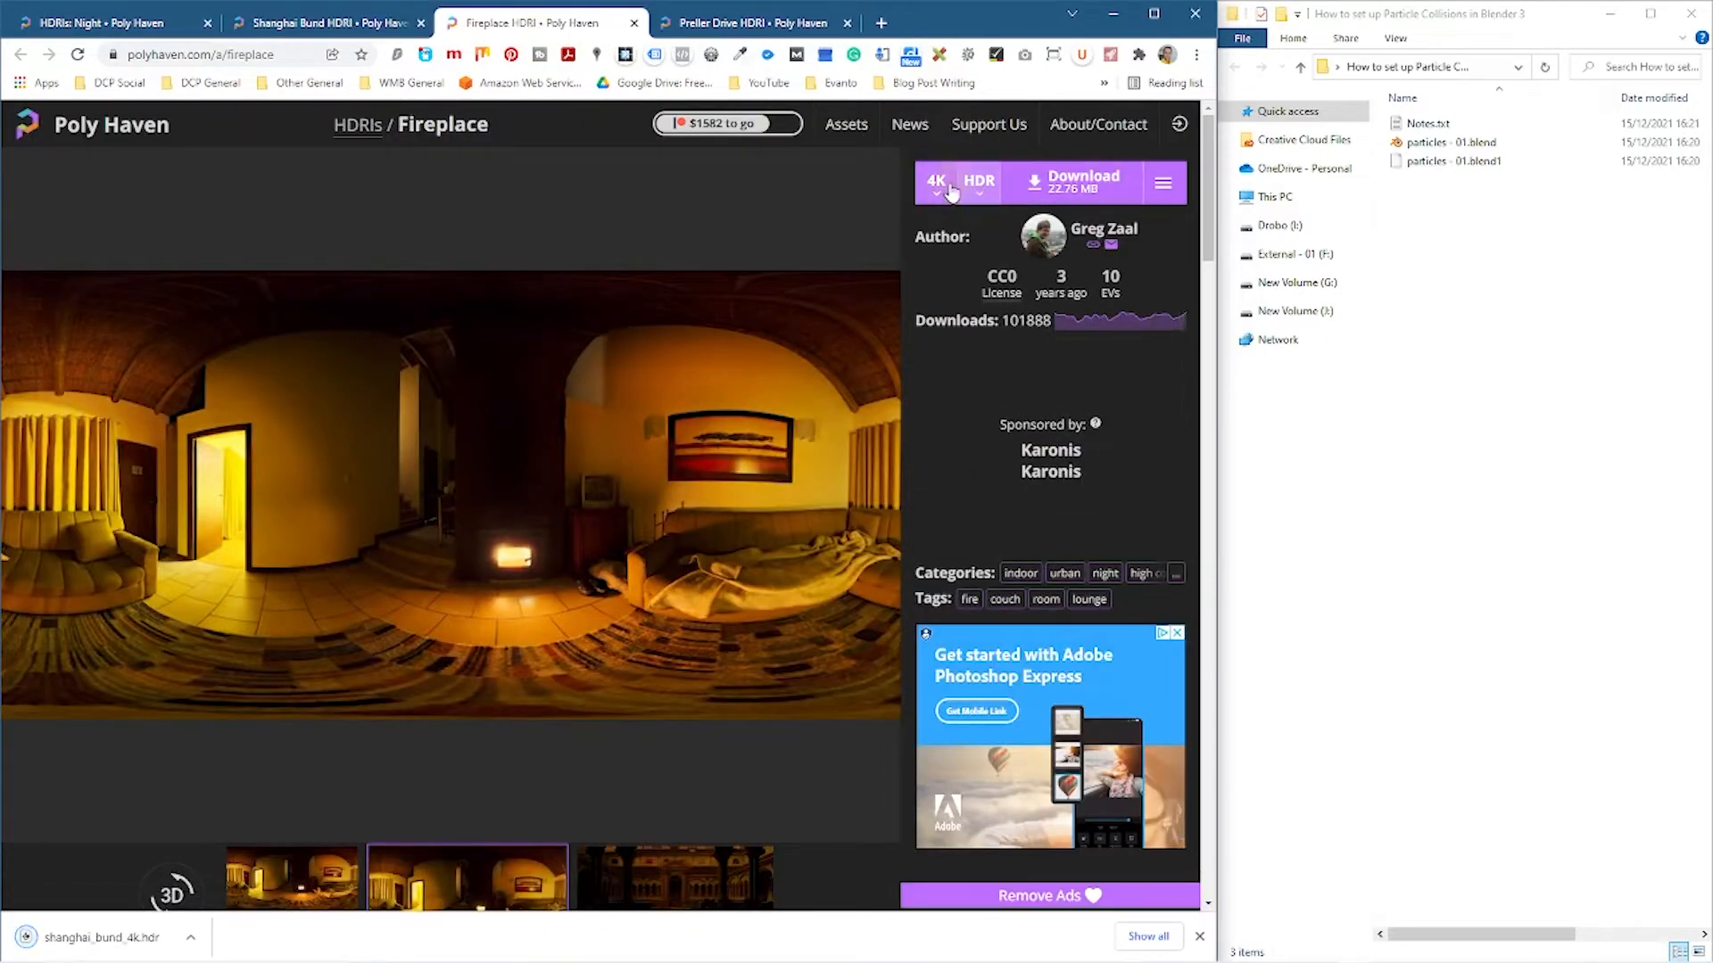
{"action": "left_click", "coordinate": [1093, 183]}
{"action": "left_click", "coordinate": [731, 22]}
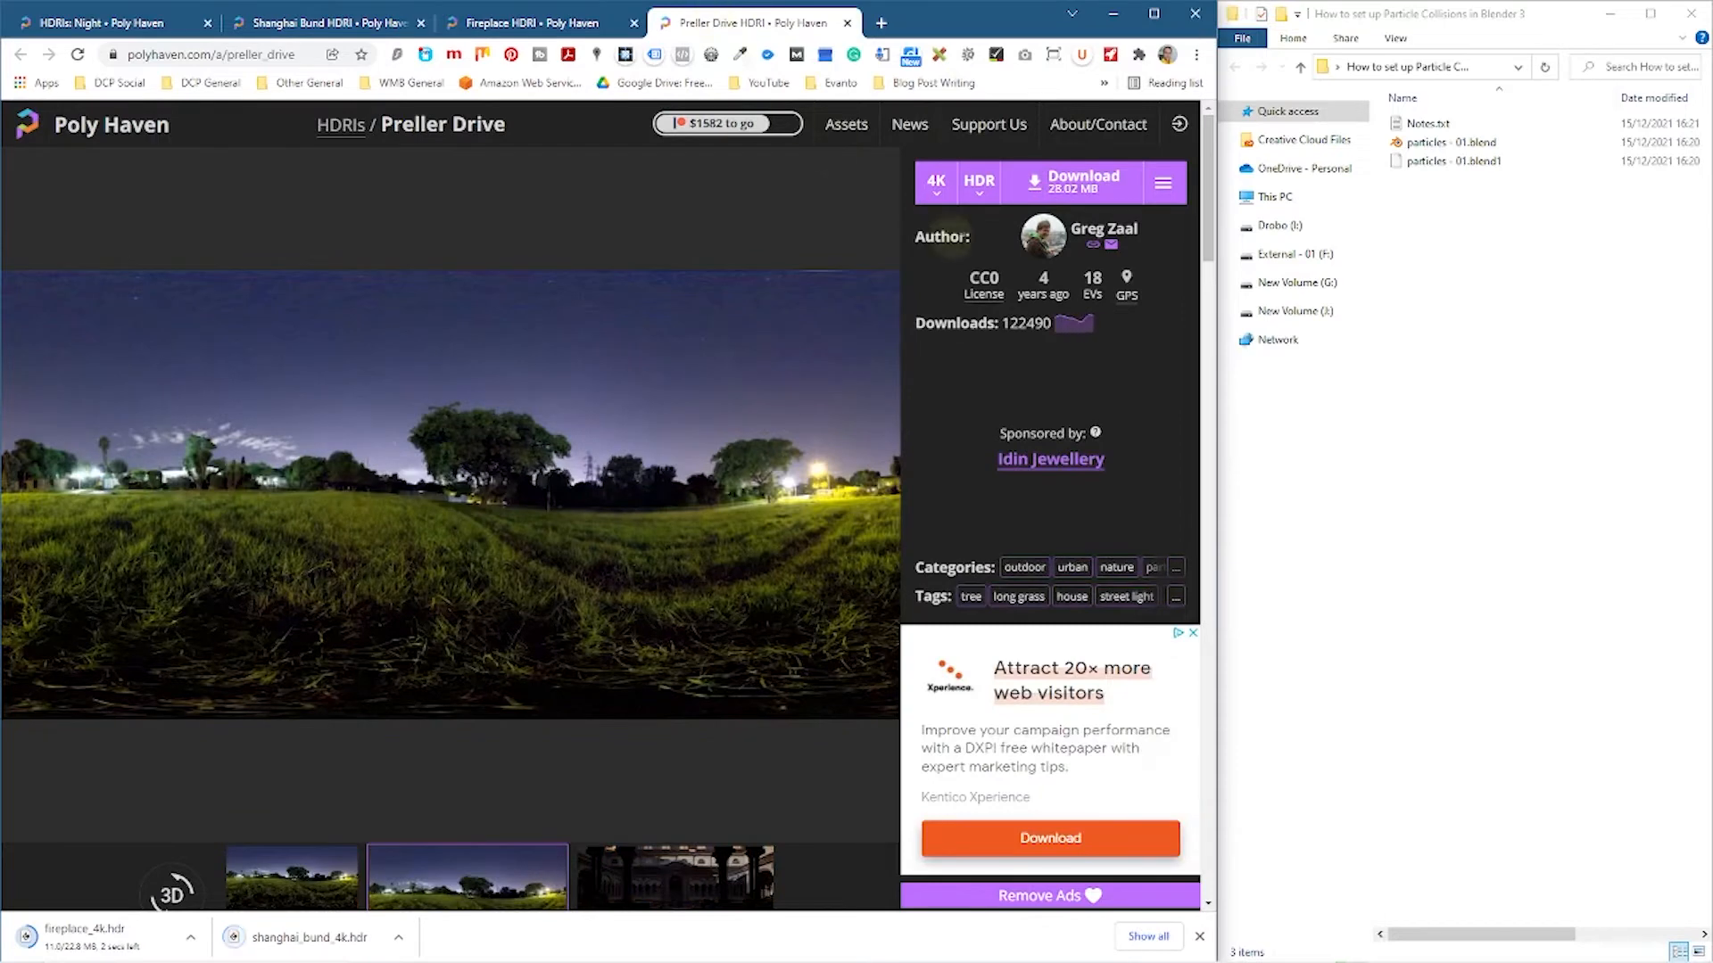
{"action": "left_click", "coordinate": [1071, 181]}
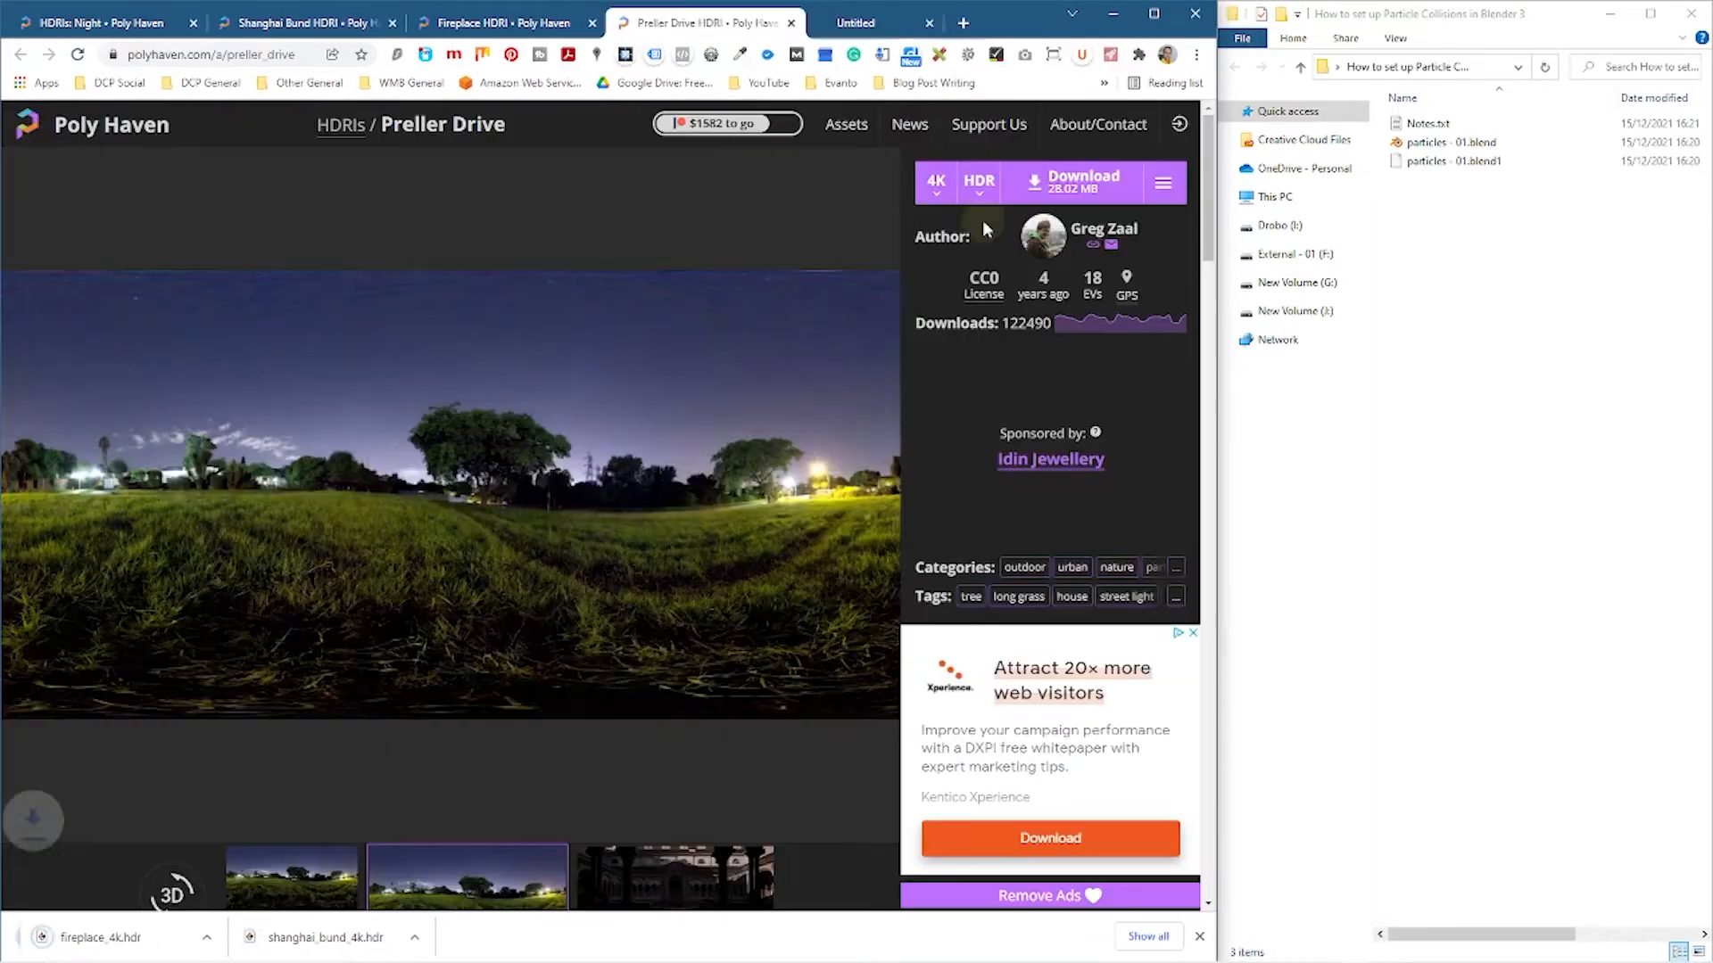
Create a folder named HRDI in the project folder and open it
{"action": "right_click", "coordinate": [1571, 292]}
{"action": "mouse_move", "coordinate": [1530, 524]}
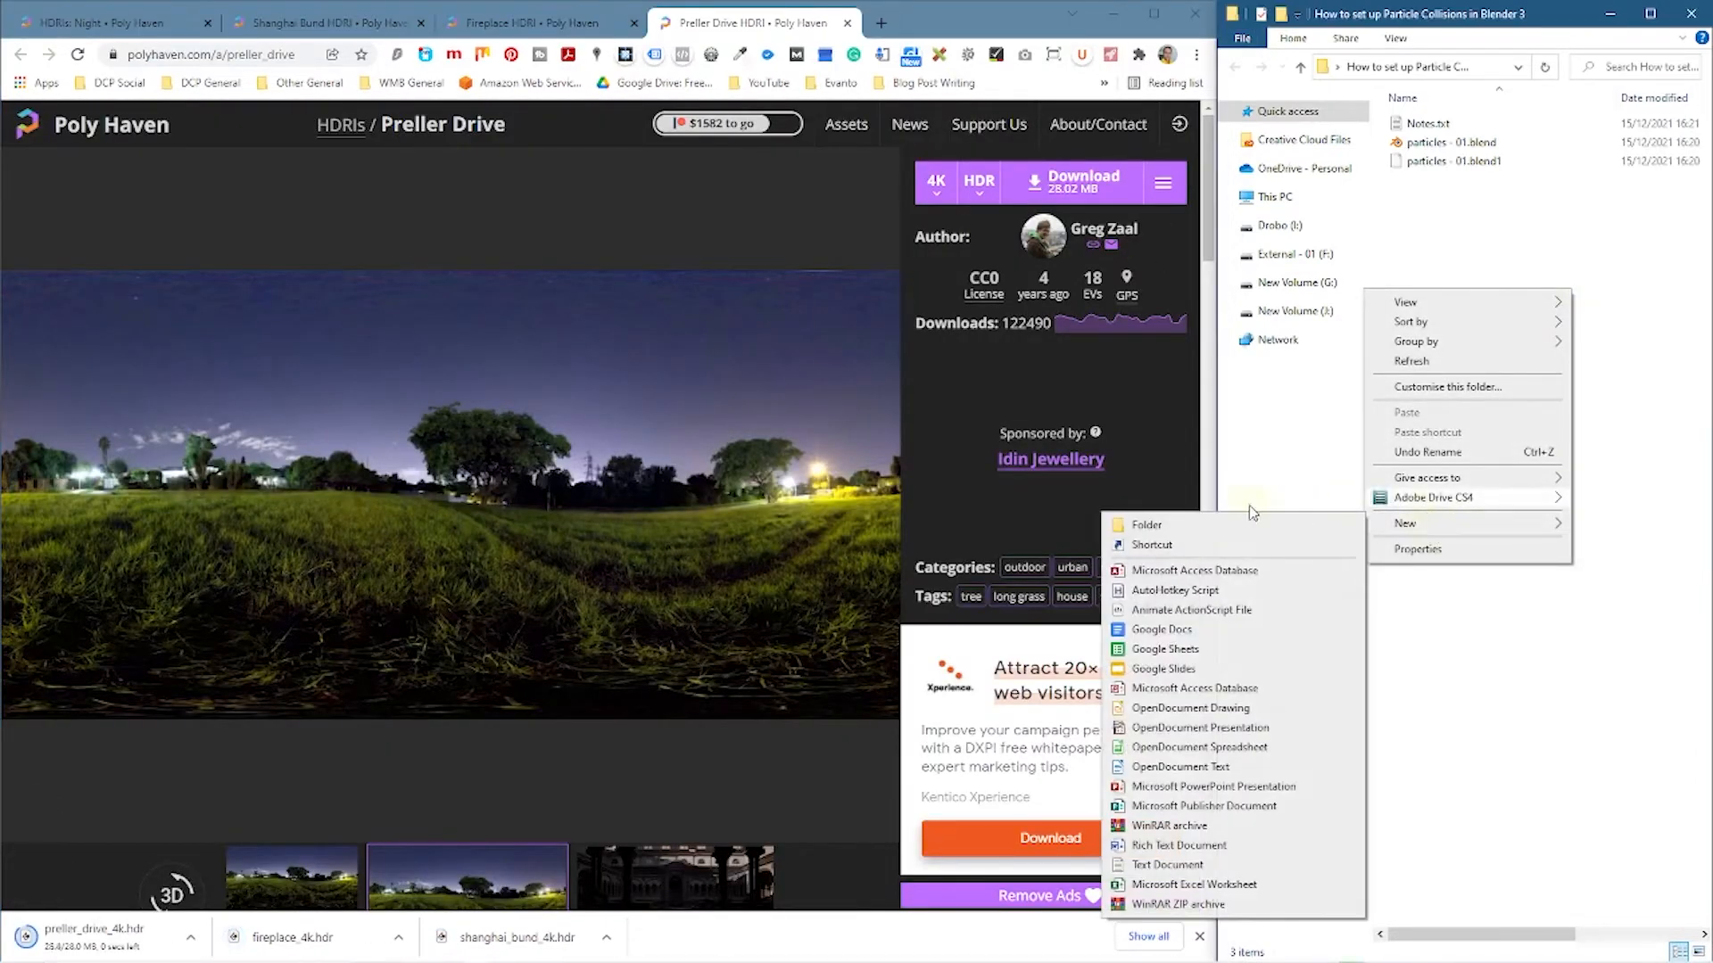
{"action": "left_click", "coordinate": [1256, 524]}
{"action": "type", "text": "H"}
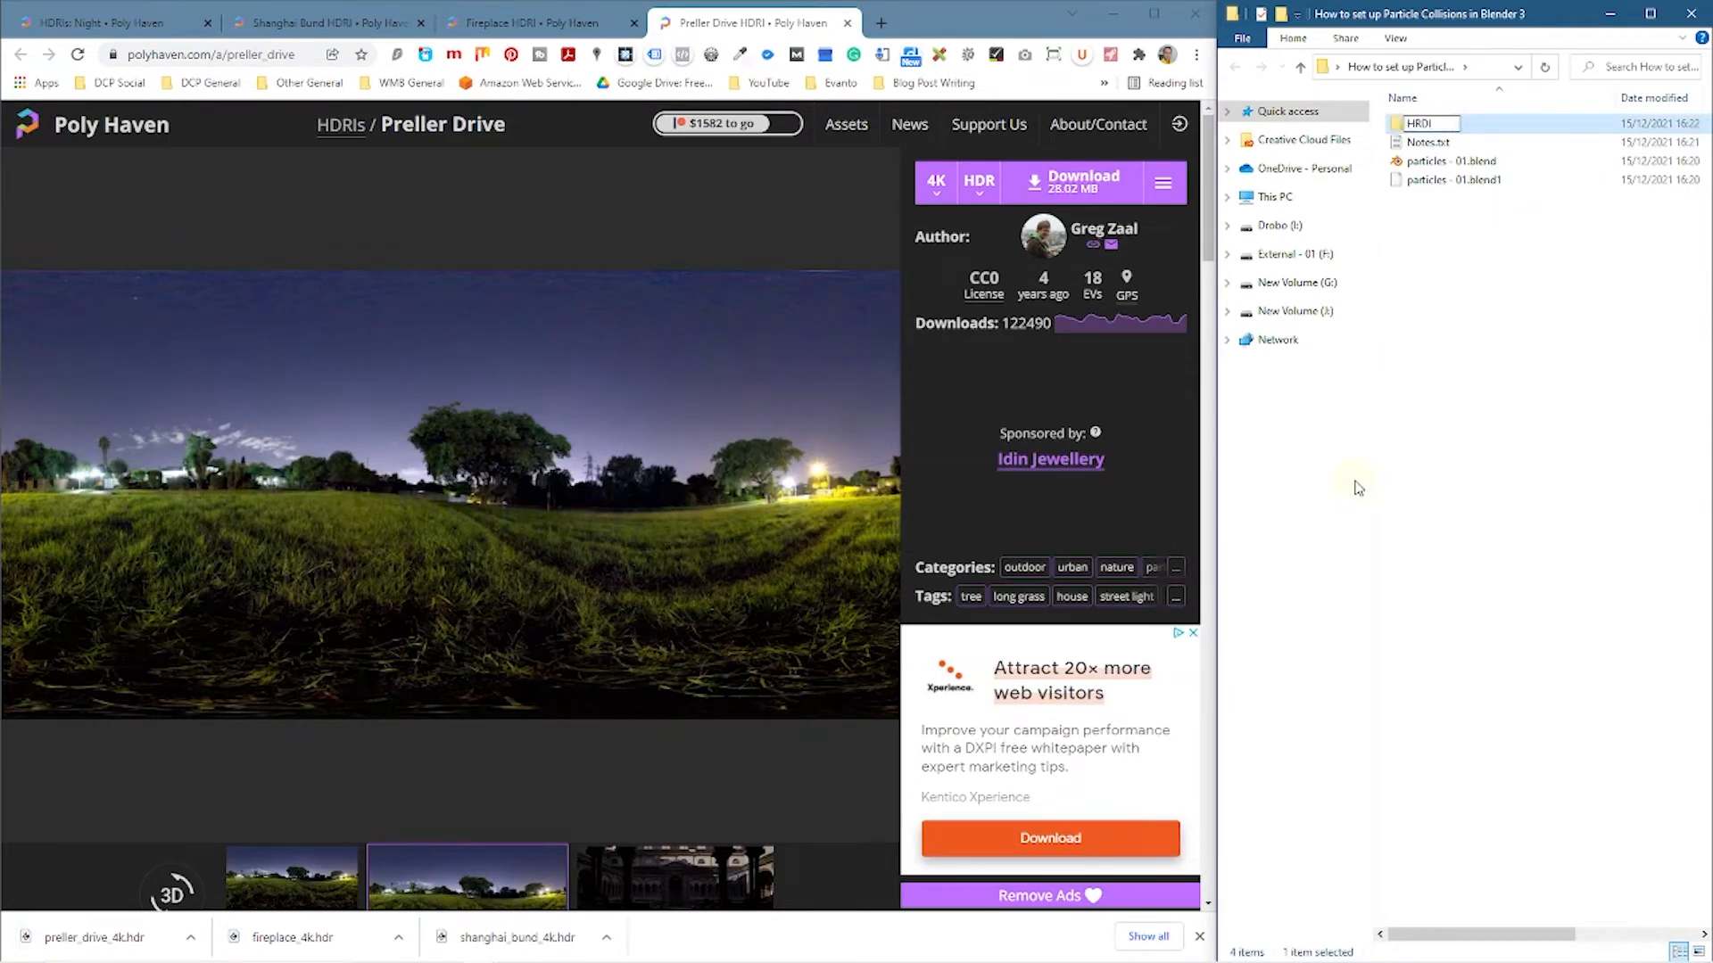
{"action": "type", "text": "RDI"}
{"action": "key", "text": "Return"}
{"action": "key", "text": "Return"}
Move the downloaded shanghai_bund_4k.hdr, fireplace_4k.hdr and preller_drive_4k.hdr files into the HRDI folder
{"action": "left_click_drag", "start_coordinate": [518, 936], "coordinate": [1529, 592]}
{"action": "left_click_drag", "start_coordinate": [352, 917], "coordinate": [1491, 690]}
{"action": "left_click_drag", "start_coordinate": [138, 933], "coordinate": [1472, 558]}
Revisit the Shanghai Bund, Fireplace and Preller Drive pages and select the Preller Drive page address
{"action": "left_click", "coordinate": [352, 22]}
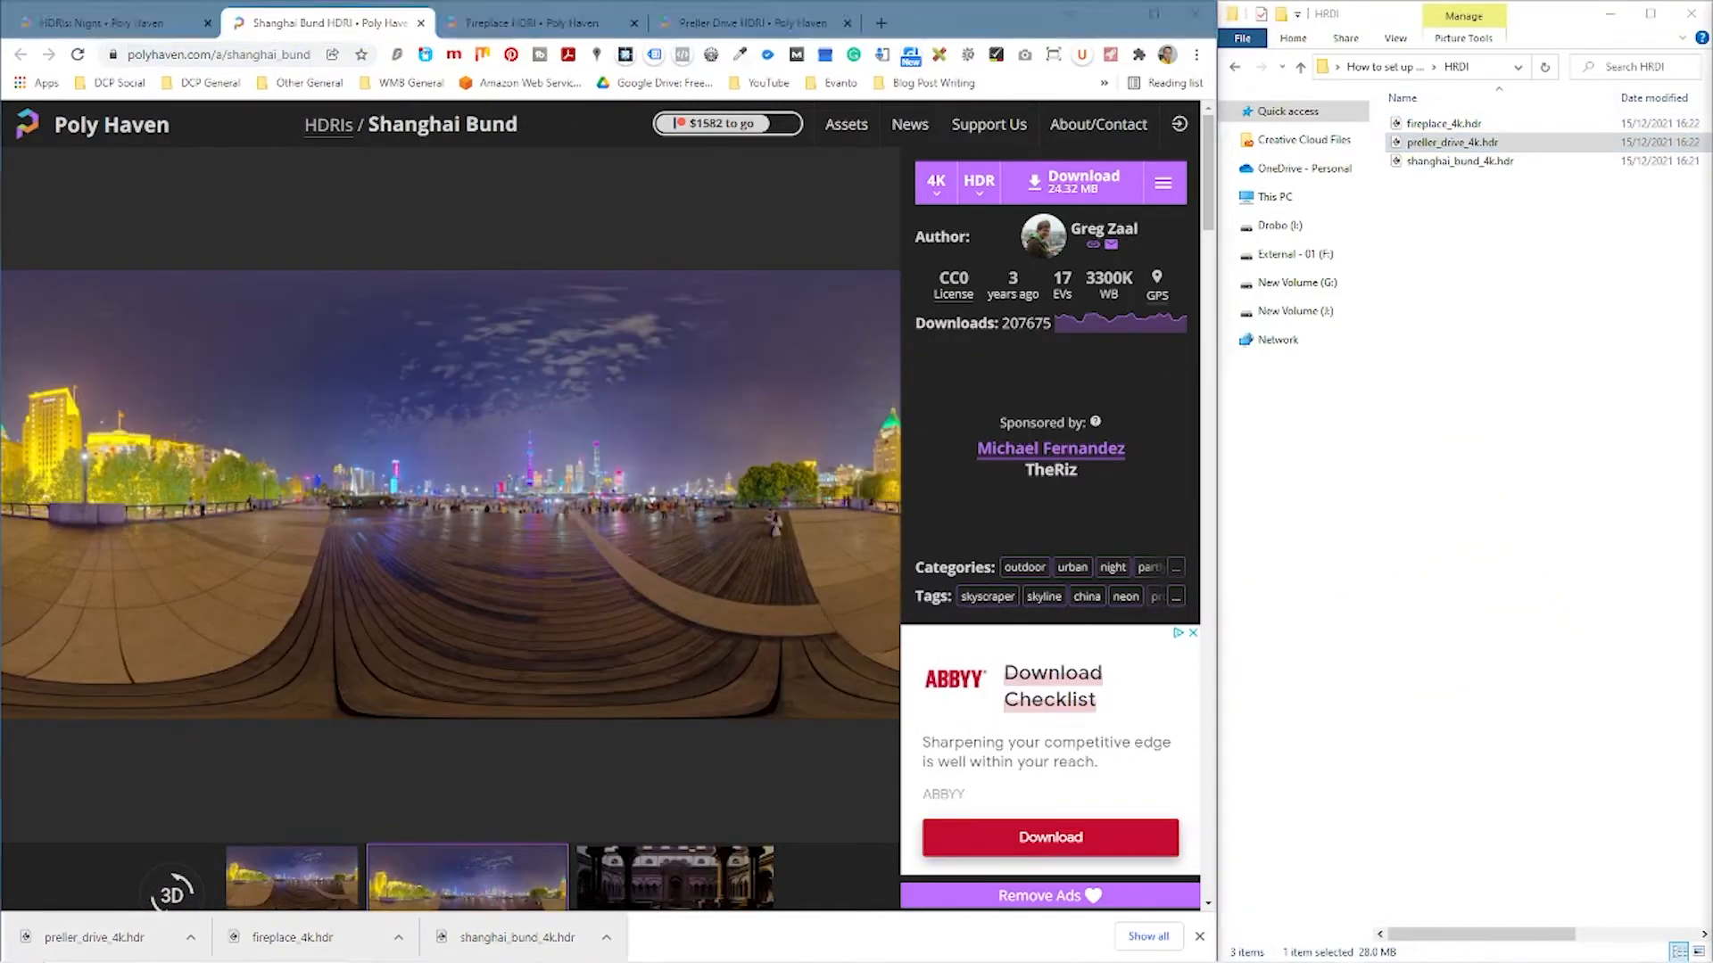
{"action": "left_click", "coordinate": [455, 24]}
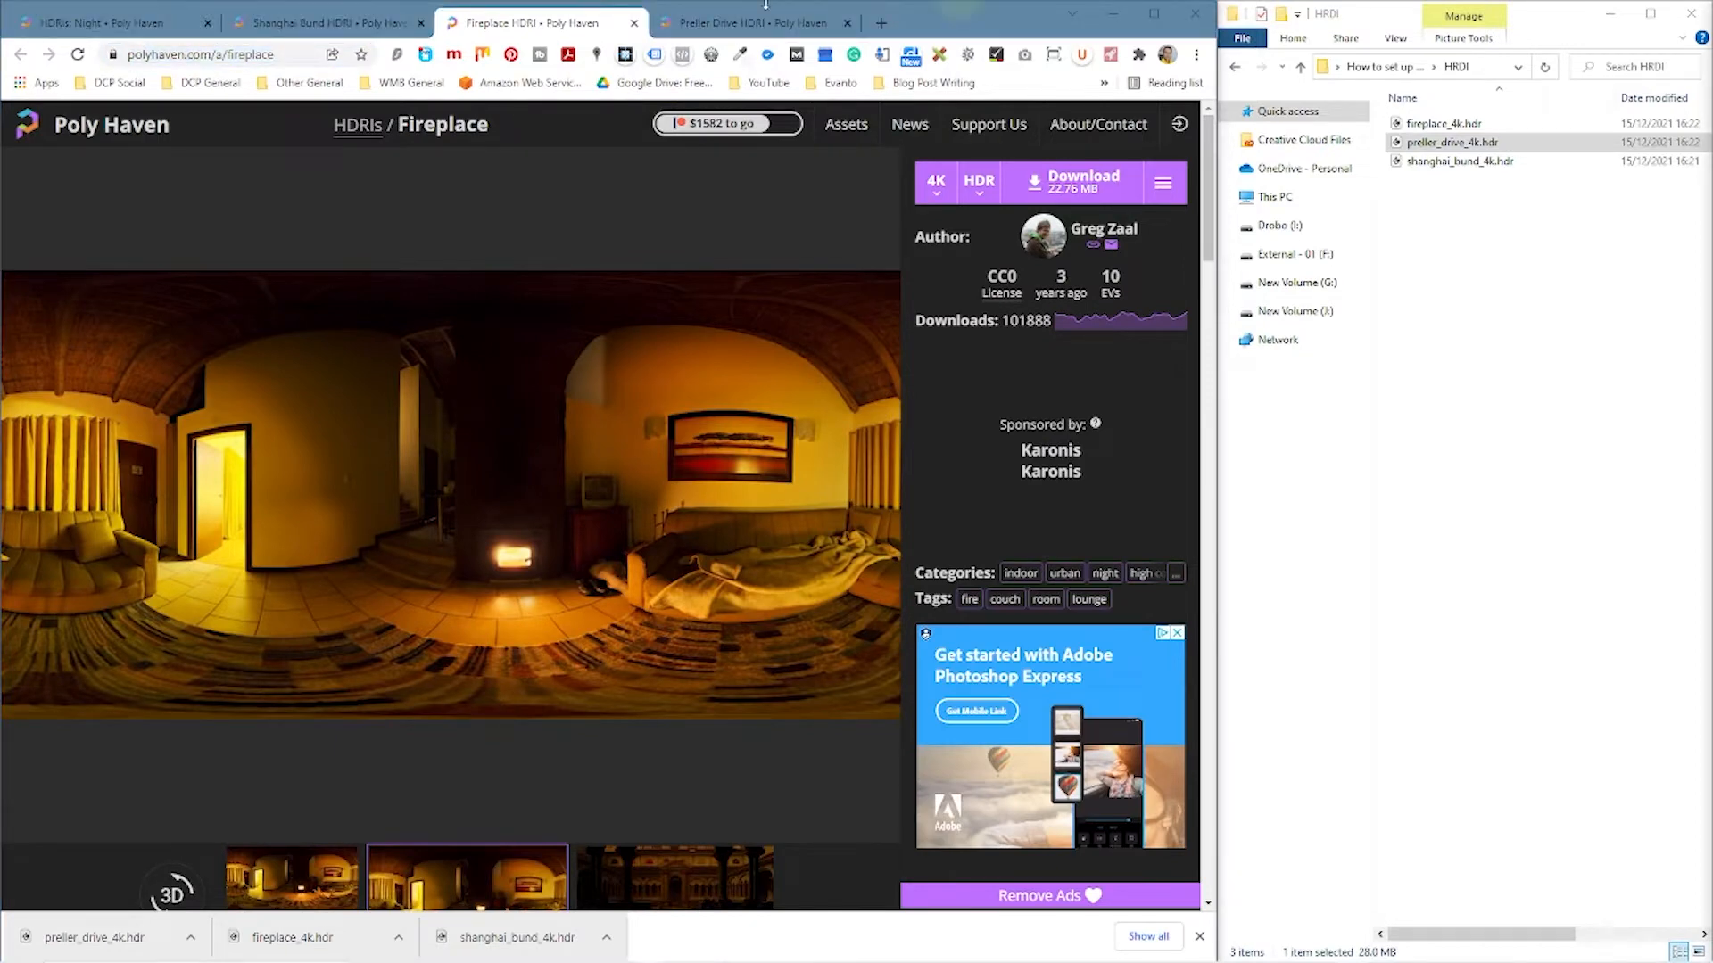
{"action": "left_click", "coordinate": [660, 31]}
{"action": "left_click", "coordinate": [276, 55]}
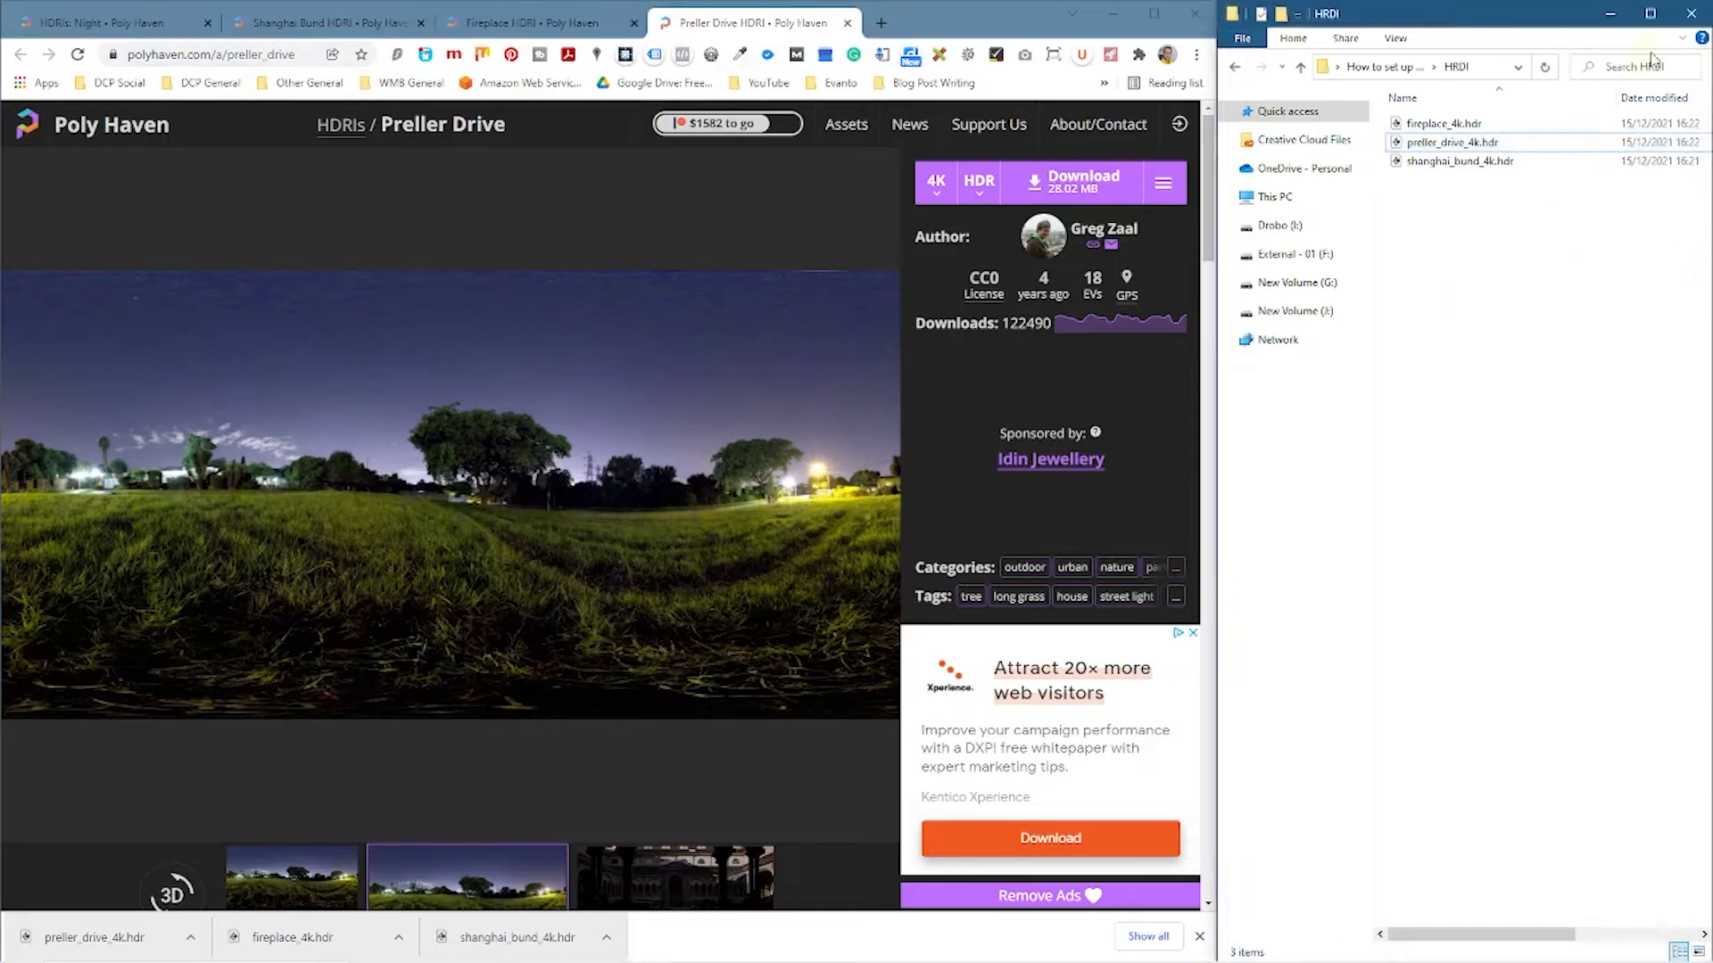
Close the HRDI folder window and the browser, and switch to Blender with the particle scene
{"action": "left_click", "coordinate": [1692, 14]}
{"action": "left_click", "coordinate": [1160, 17]}
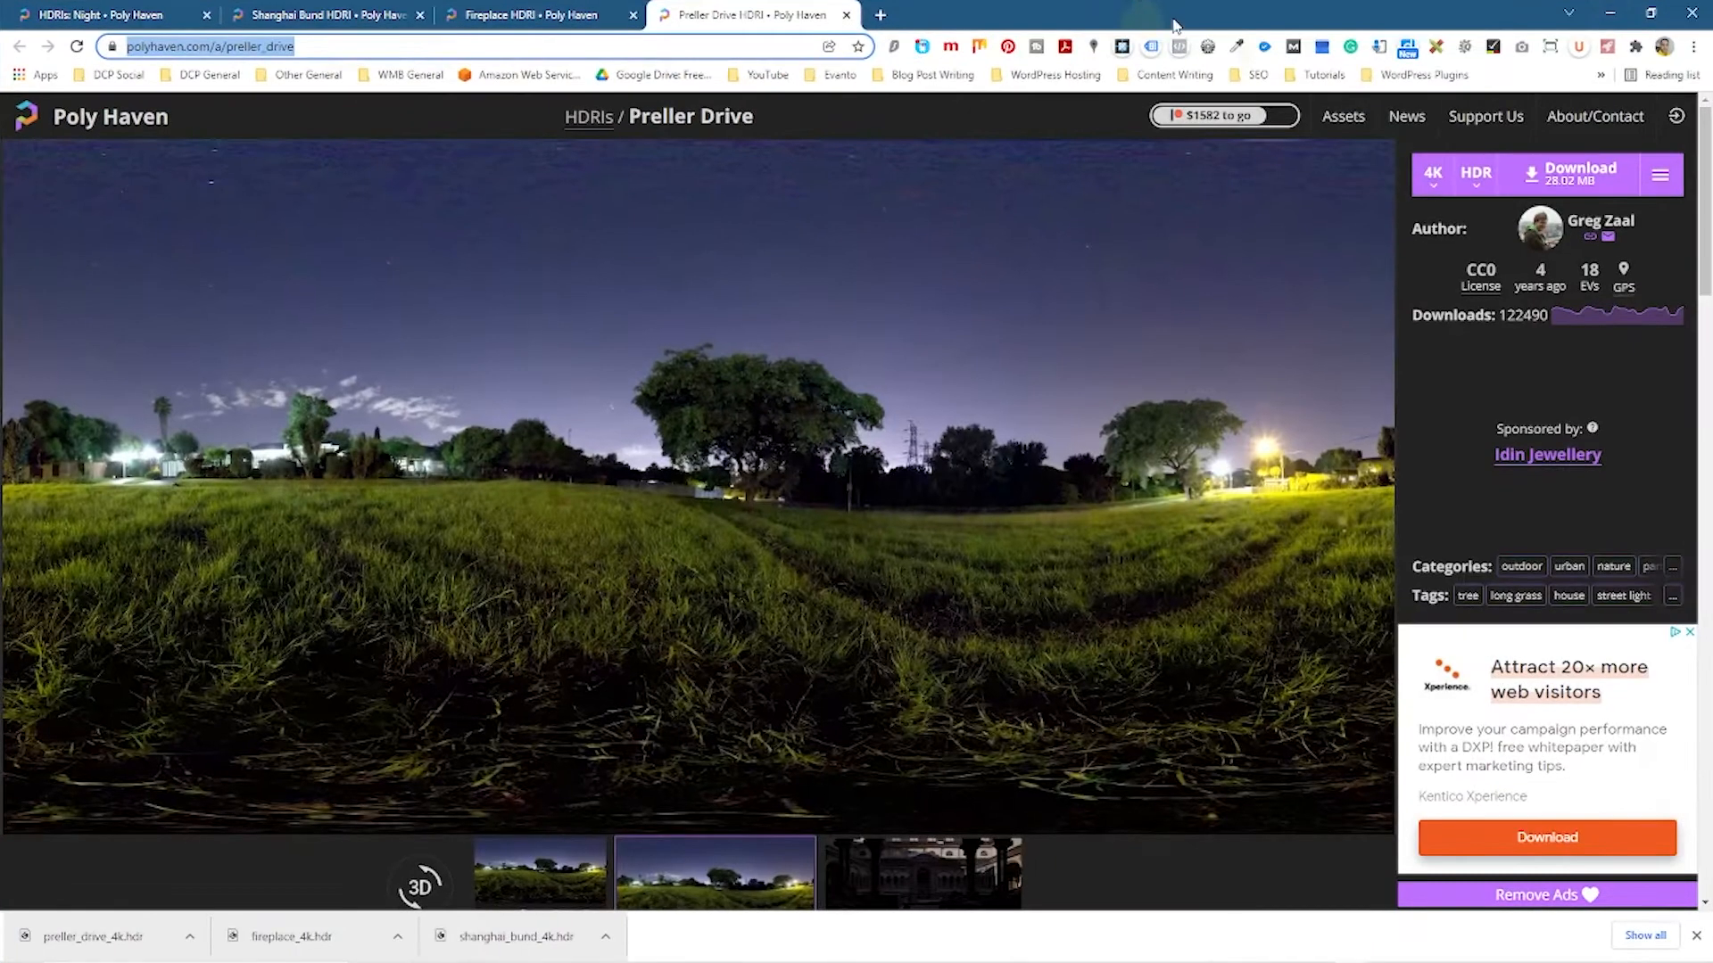
{"action": "left_click", "coordinate": [1693, 12]}
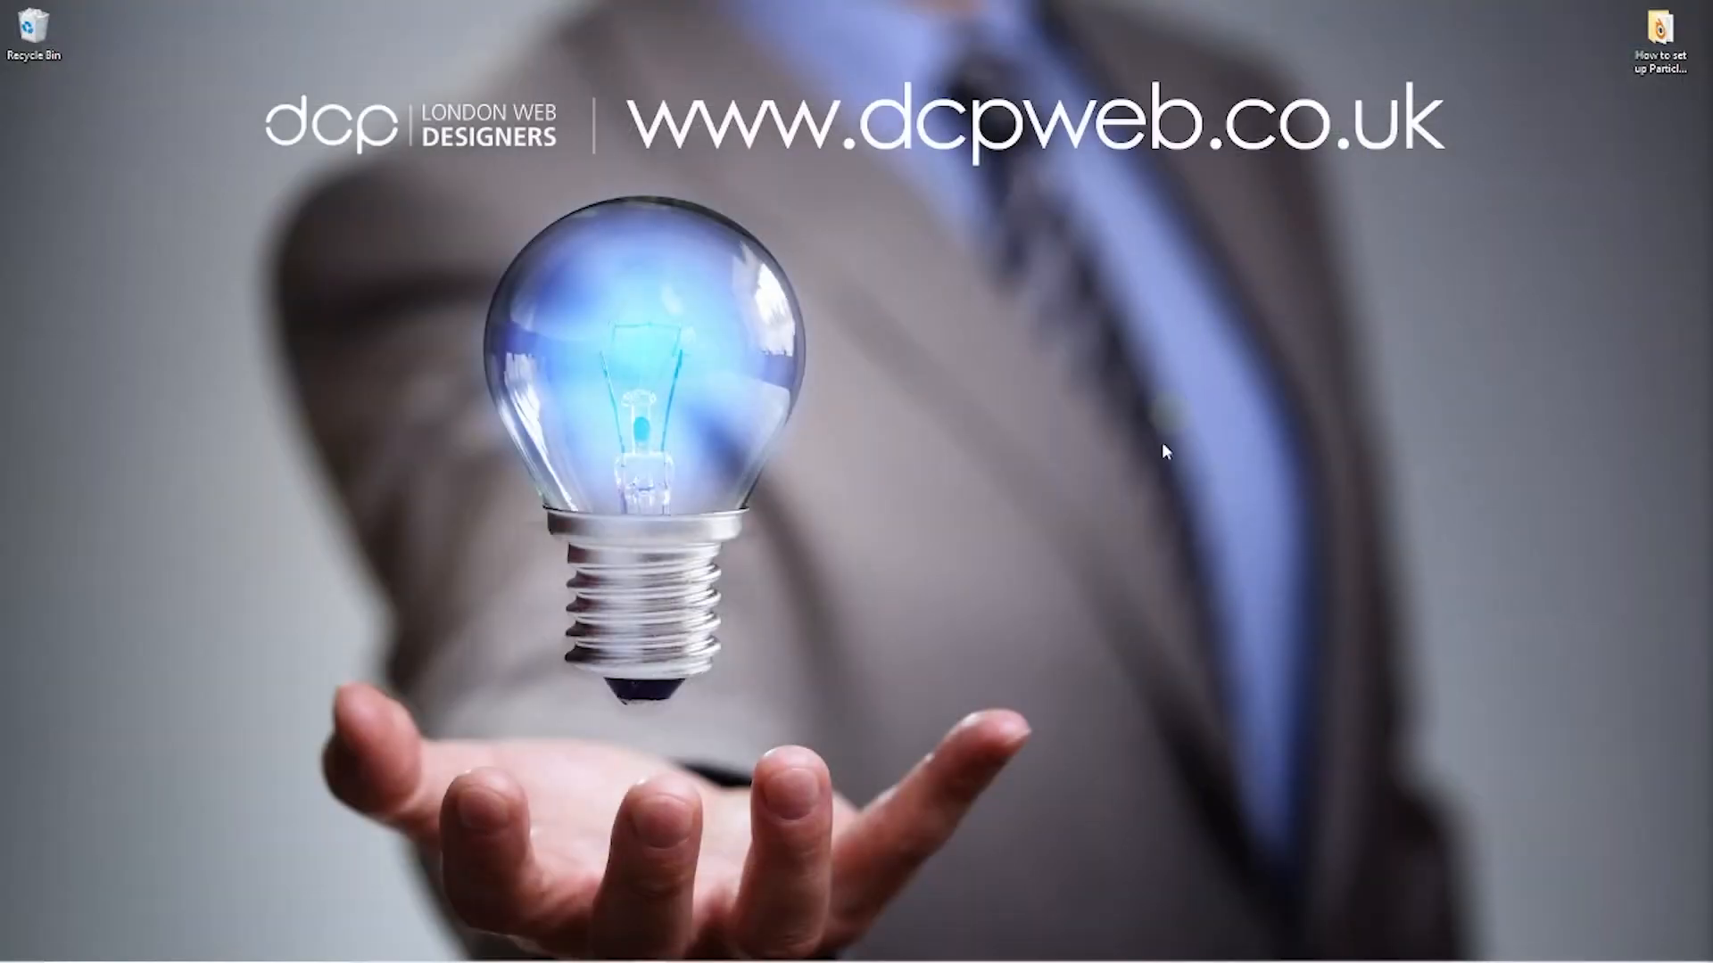
{"action": "key", "text": "super"}
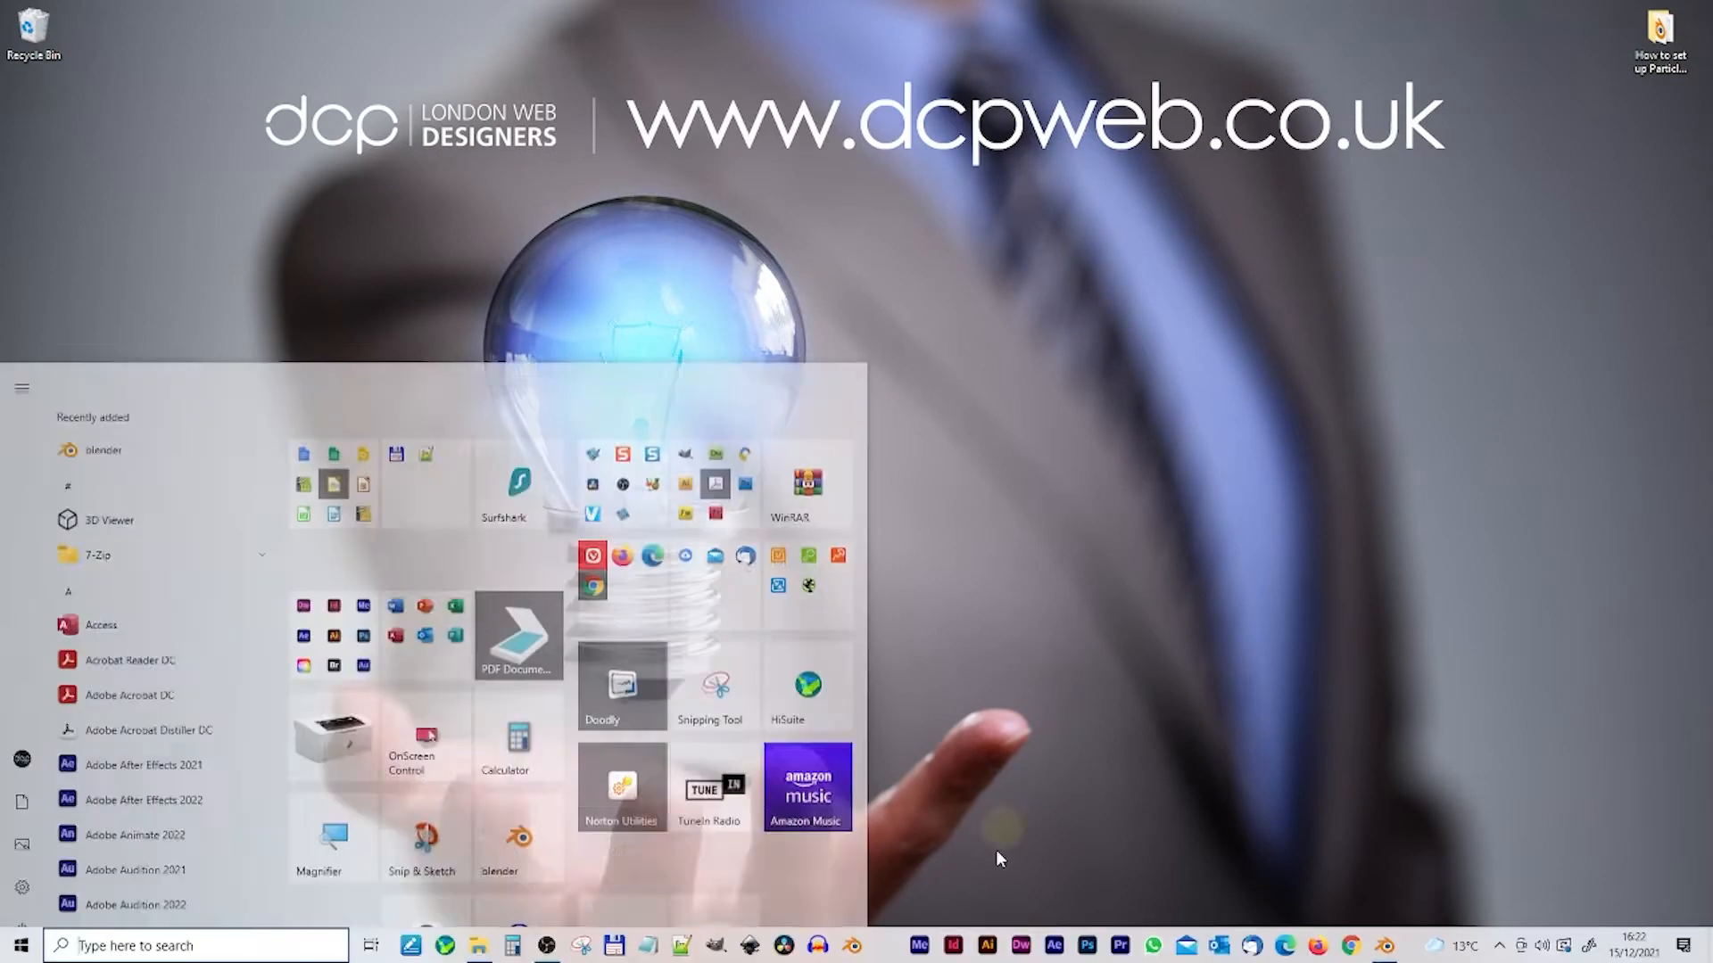
{"action": "left_click", "coordinate": [1382, 948]}
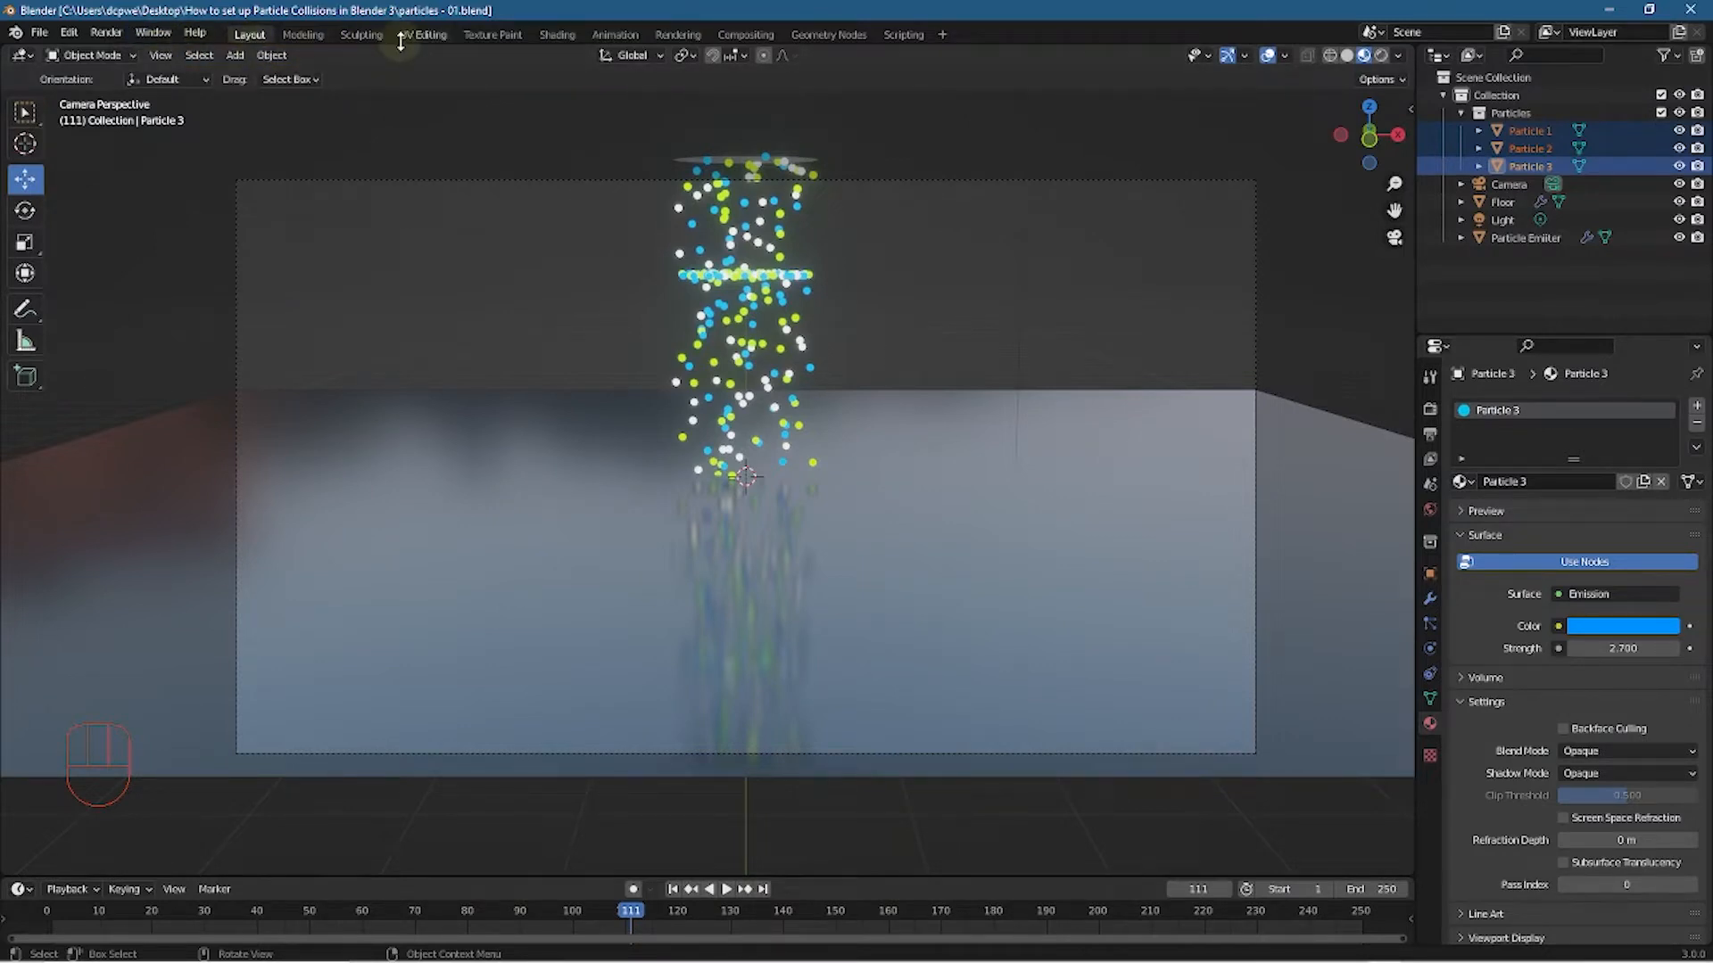
Open the Shading workspace and set the shader editor to the World nodes
{"action": "left_click", "coordinate": [550, 38]}
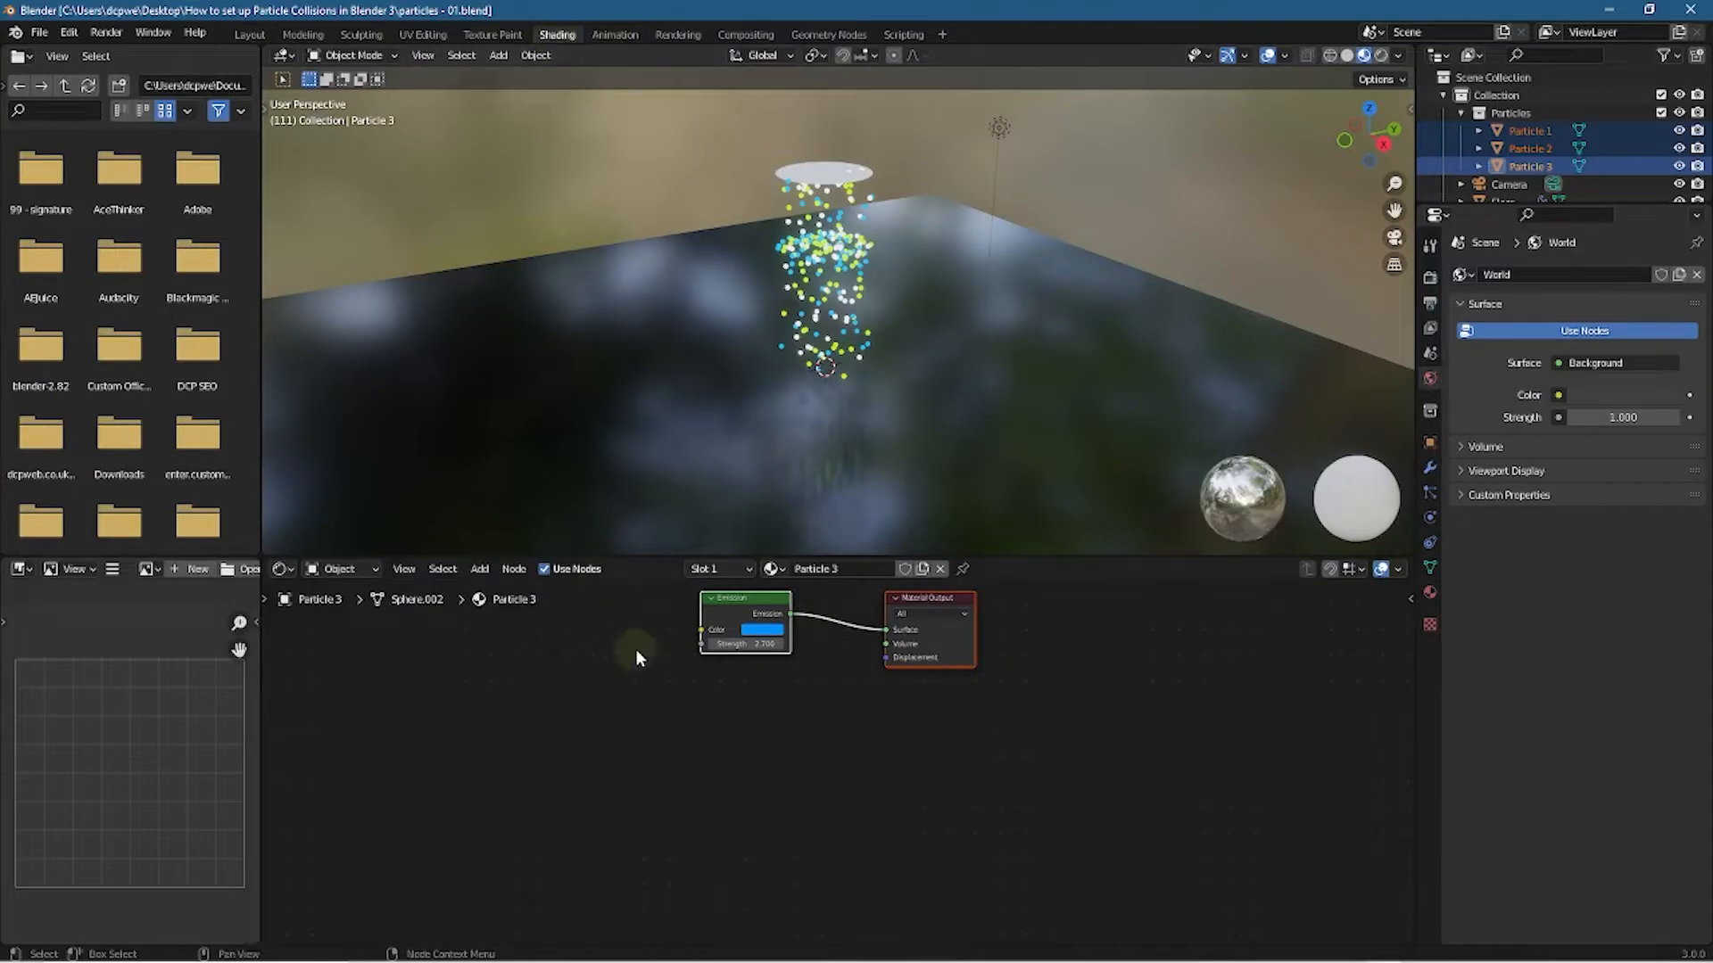
{"action": "left_click", "coordinate": [339, 570]}
{"action": "left_click", "coordinate": [357, 611]}
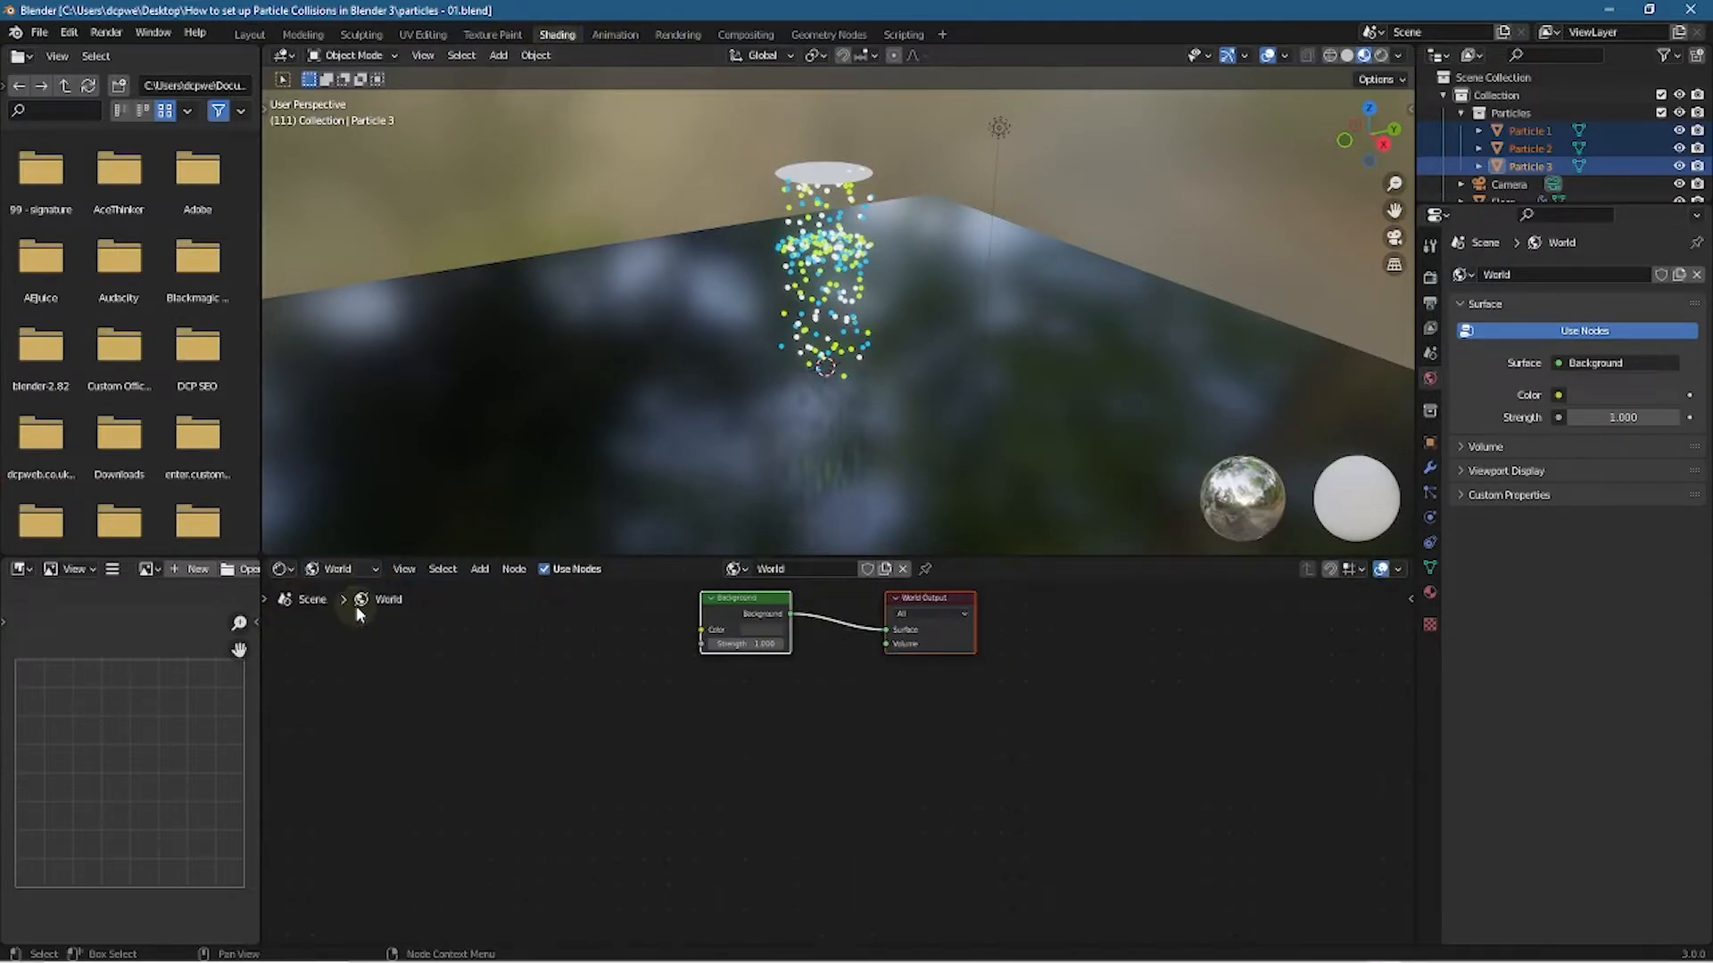
Add a Mix Shader node on the link between the Background and World Output nodes
{"action": "middle_click_drag", "start_coordinate": [843, 718], "coordinate": [1025, 773]}
{"action": "scroll", "coordinate": [1212, 796], "scroll_direction": "up", "scroll_amount": 2}
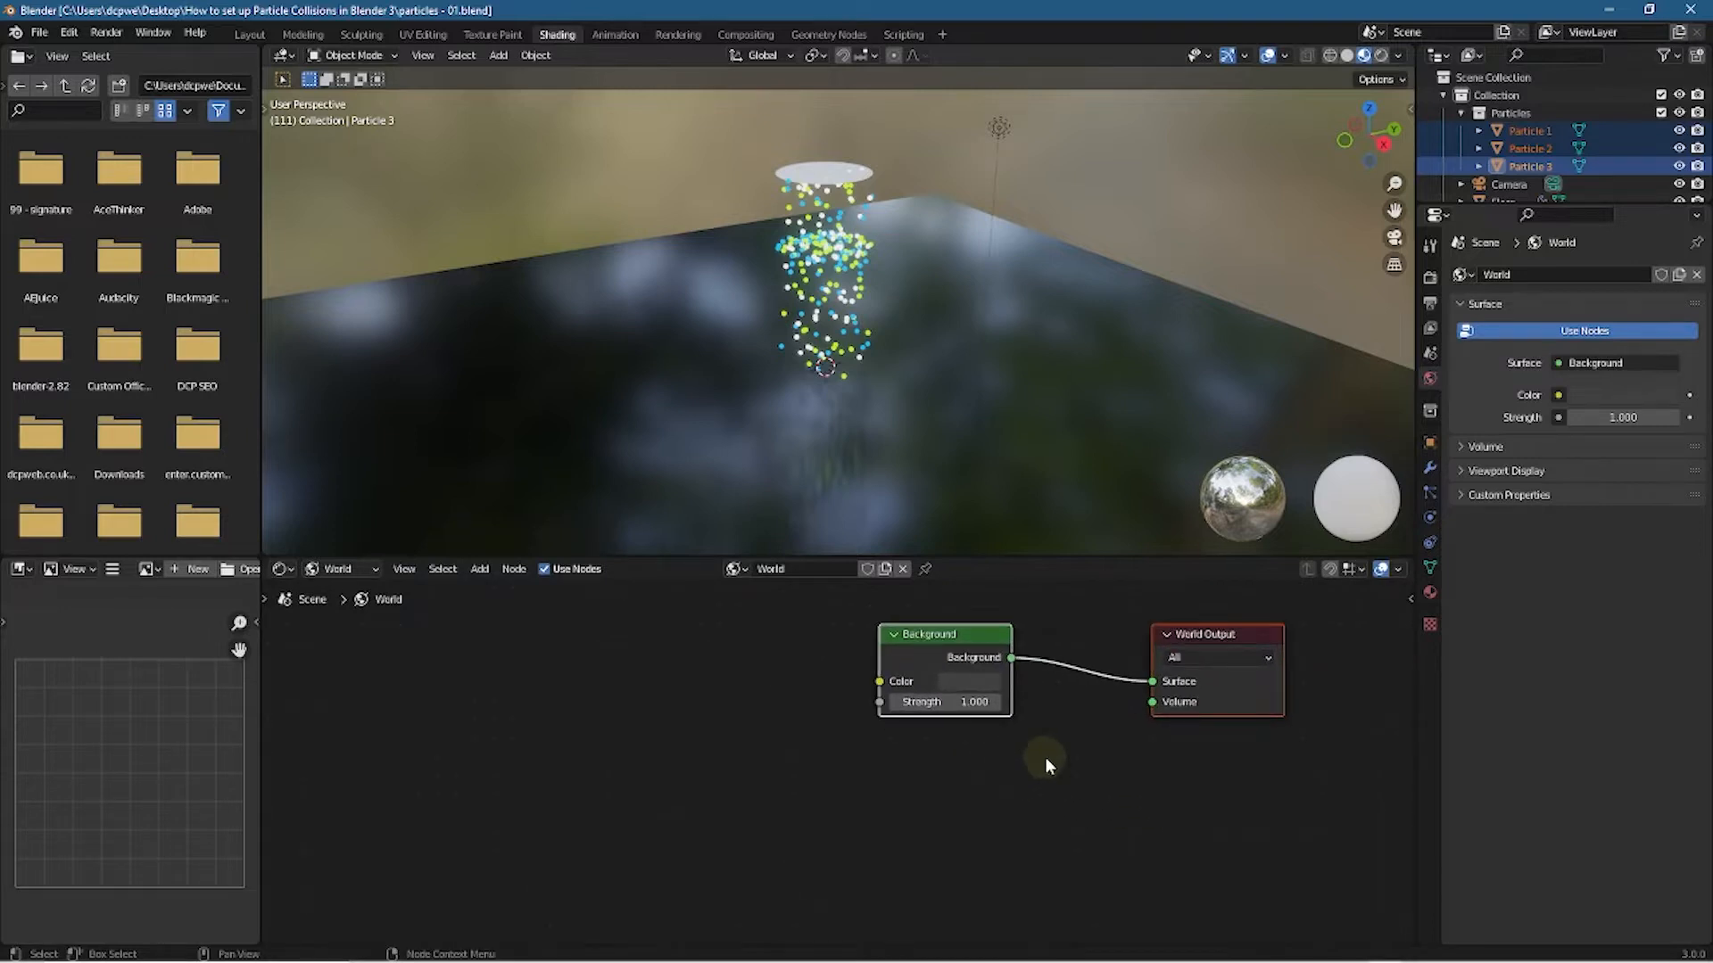
{"action": "scroll", "coordinate": [1044, 761], "scroll_direction": "up", "scroll_amount": 1}
{"action": "left_click_drag", "start_coordinate": [942, 624], "coordinate": [1018, 617]}
{"action": "left_click", "coordinate": [897, 805]}
{"action": "key", "text": "shift+a"}
{"action": "mouse_move", "coordinate": [958, 804]}
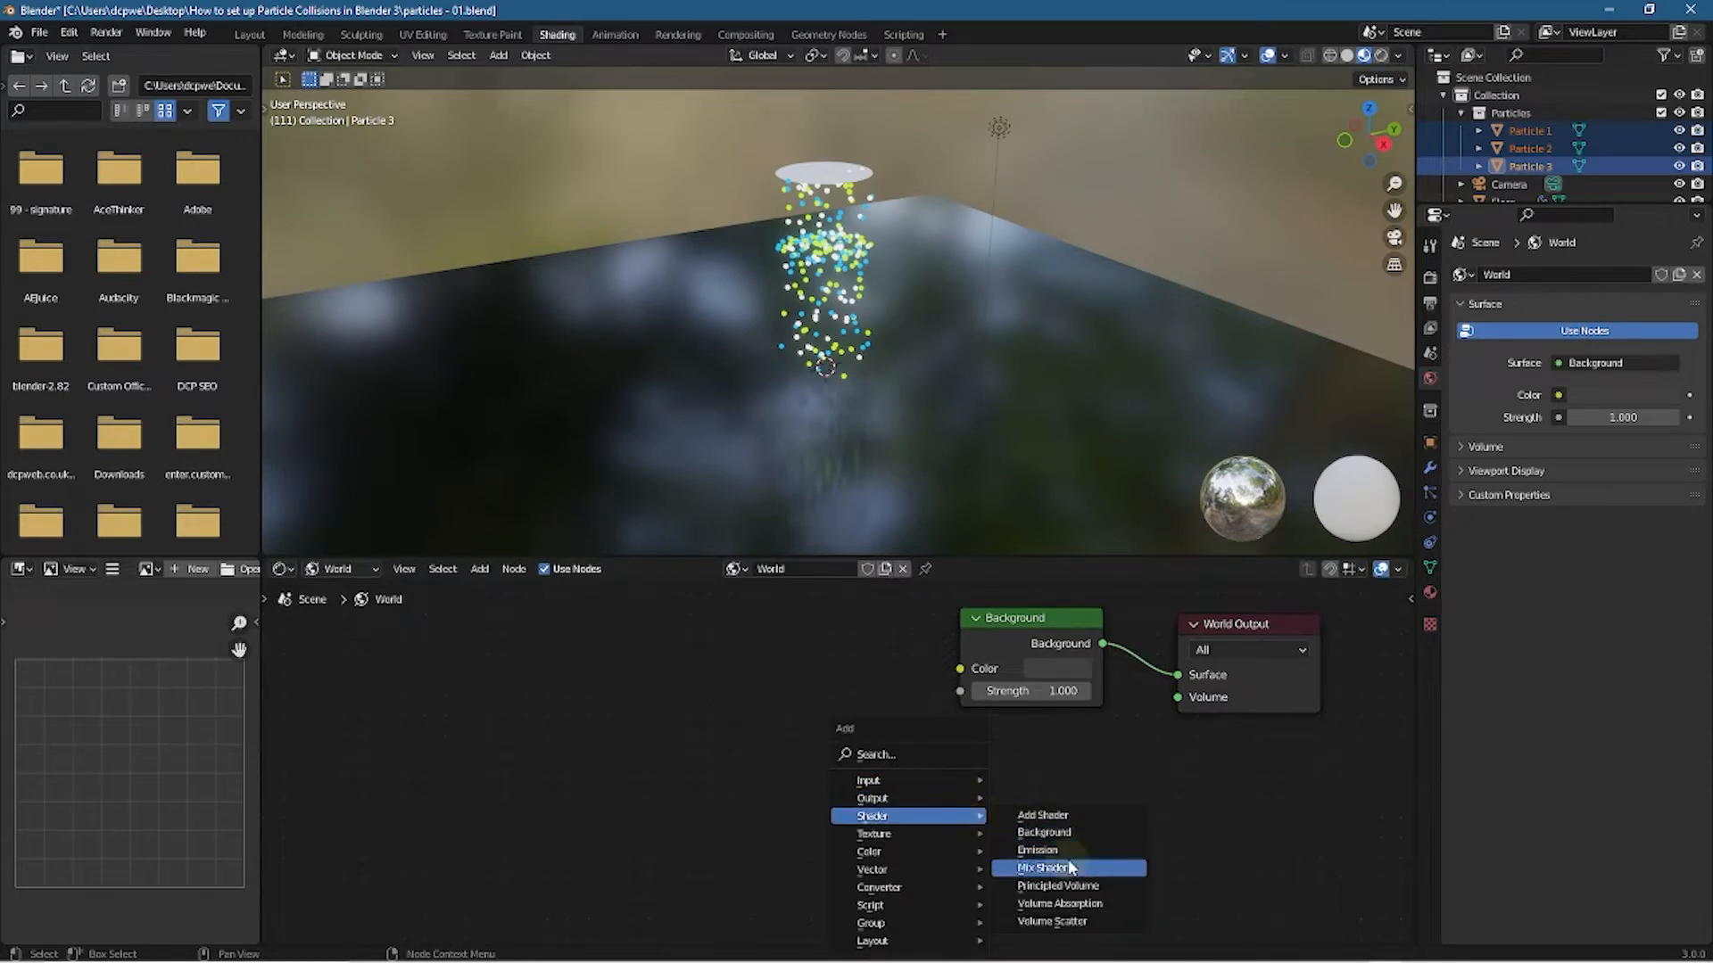
{"action": "left_click", "coordinate": [1042, 863]}
{"action": "left_click", "coordinate": [1182, 615]}
Add a second Background node below the first and connect it to the Mix Shader's free Shader input
{"action": "left_click", "coordinate": [1013, 810]}
{"action": "key", "text": "shift+a"}
{"action": "mouse_move", "coordinate": [1014, 812]}
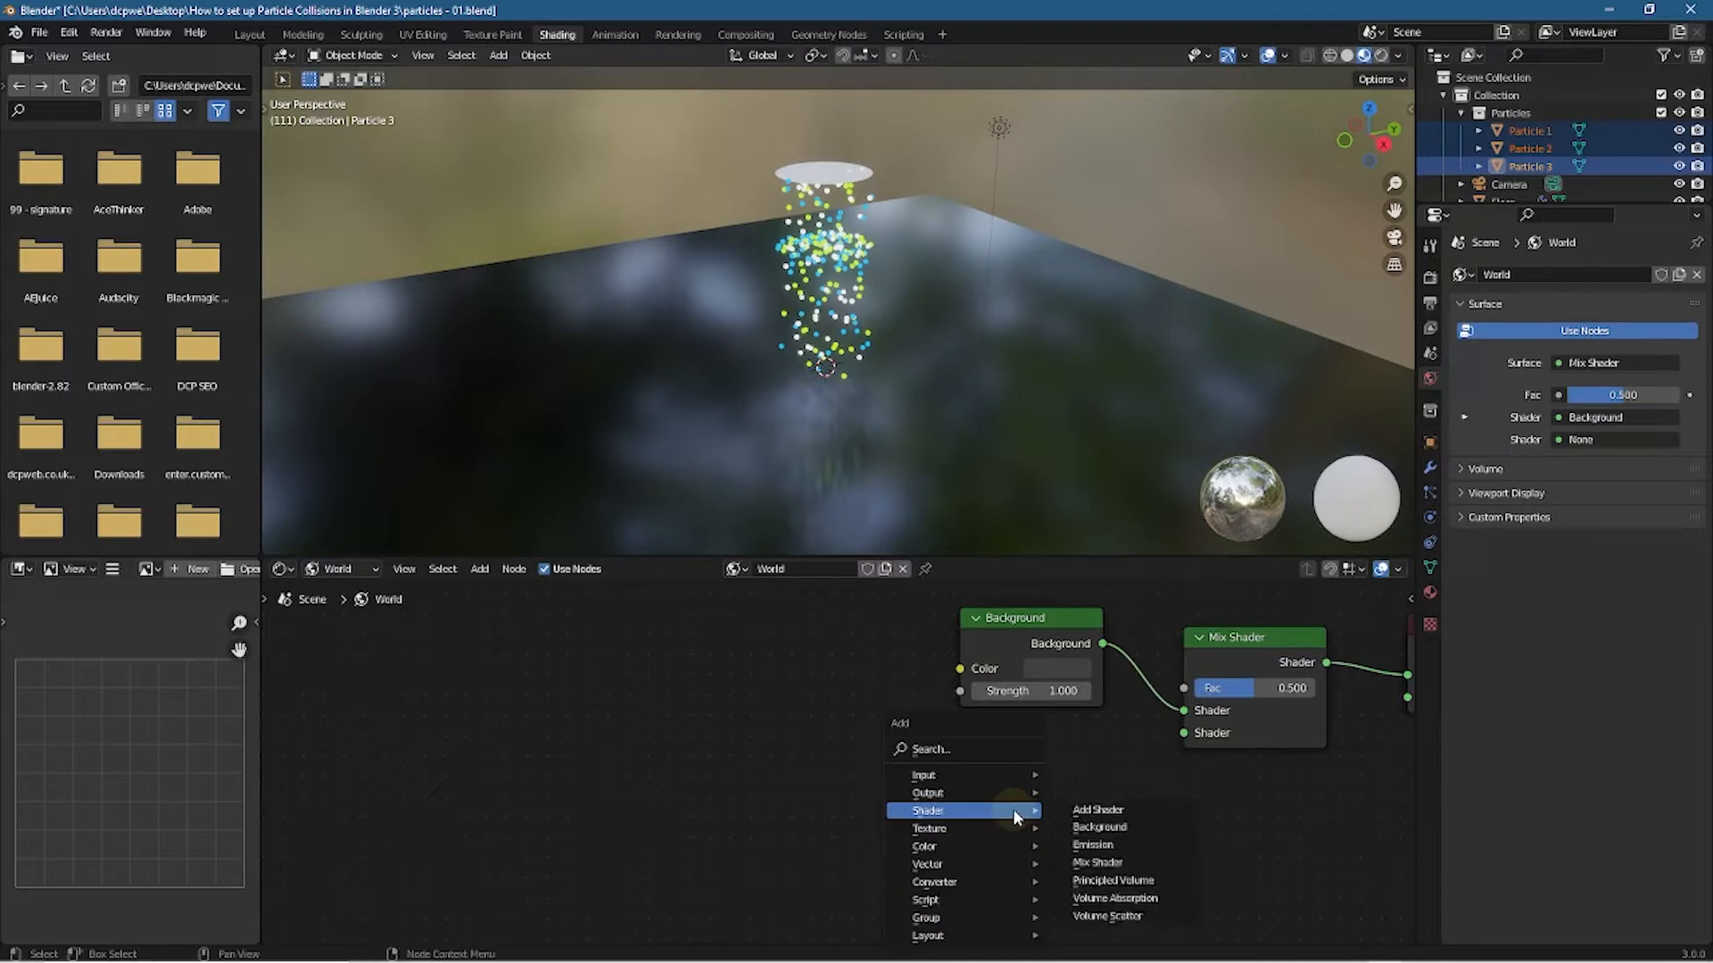
{"action": "left_click", "coordinate": [1159, 827]}
{"action": "left_click", "coordinate": [955, 767]}
{"action": "left_click_drag", "start_coordinate": [1097, 799], "coordinate": [1185, 735]}
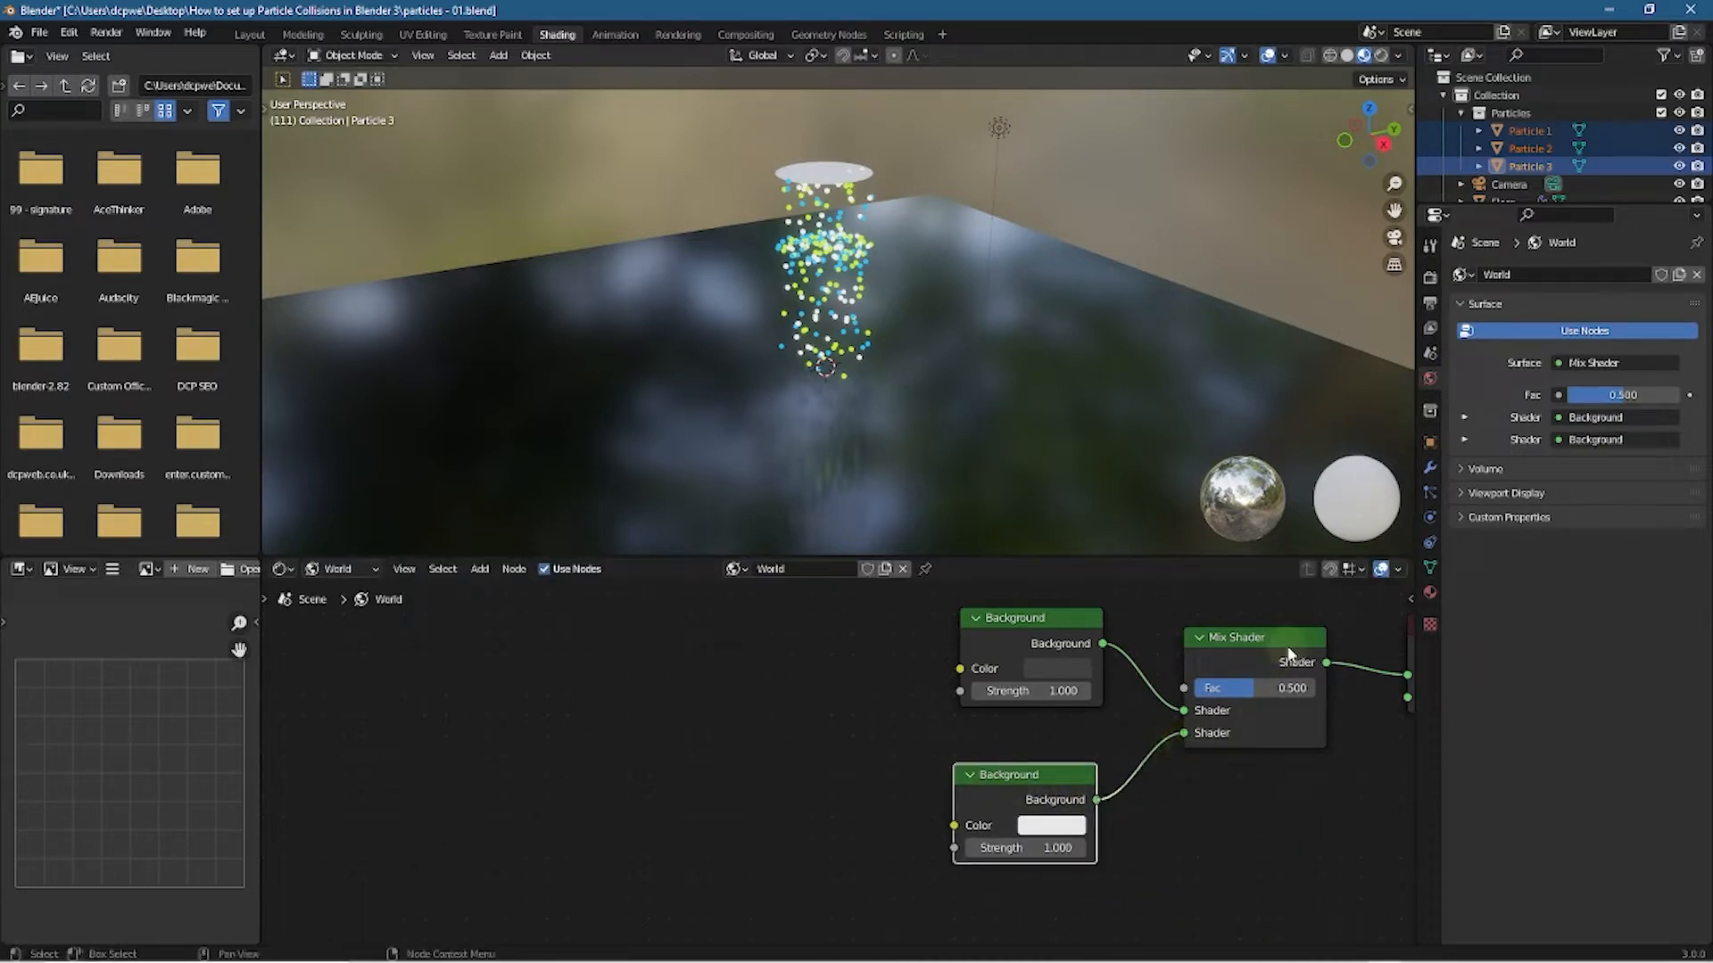
Add an Environment Texture node and connect its Color output to the upper Background node's Color input
{"action": "left_click", "coordinate": [727, 744]}
{"action": "key", "text": "shift+a"}
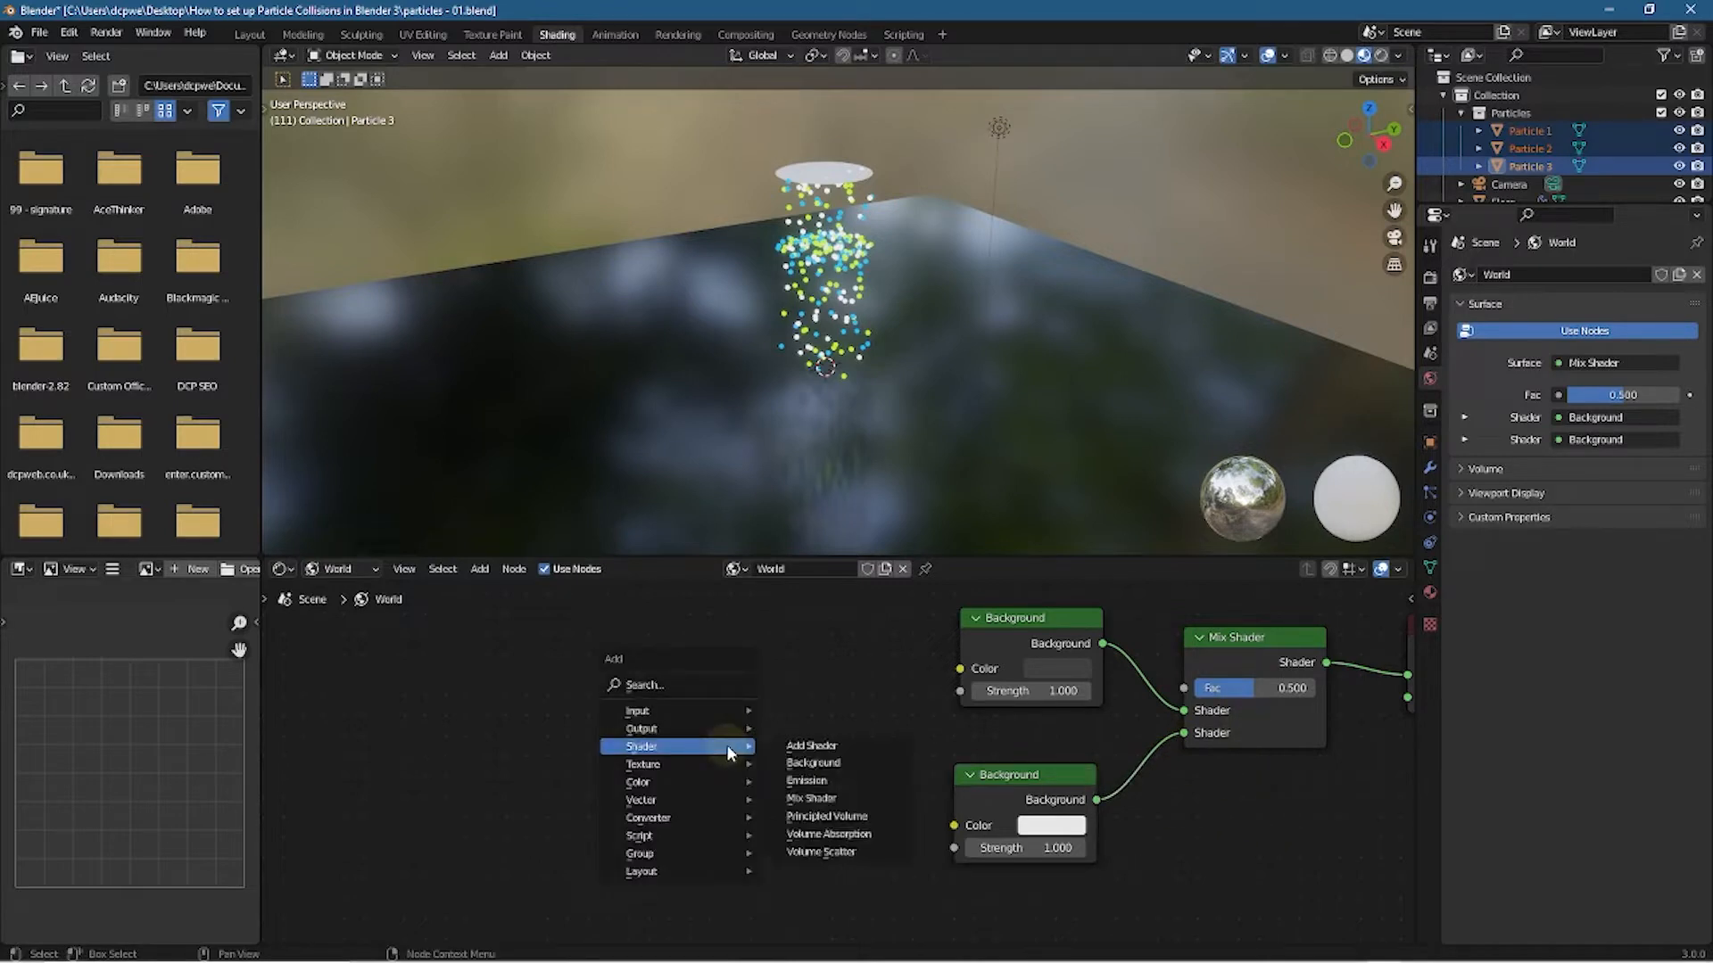
{"action": "mouse_move", "coordinate": [726, 763]}
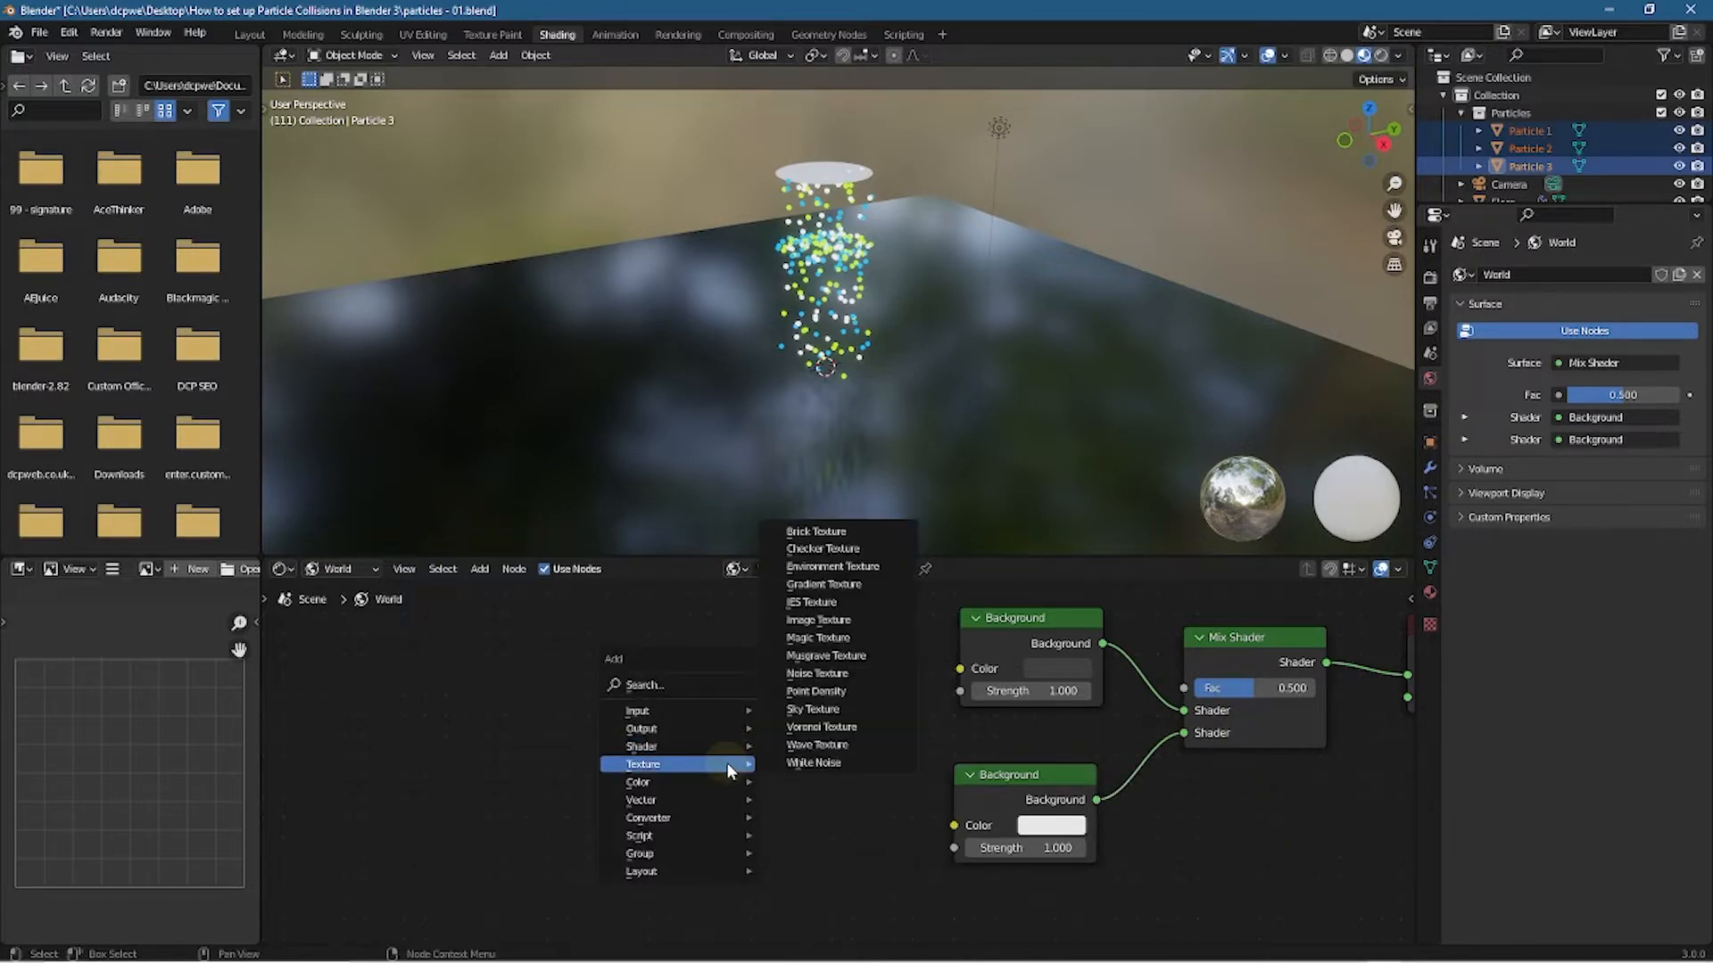
{"action": "left_click", "coordinate": [832, 567]}
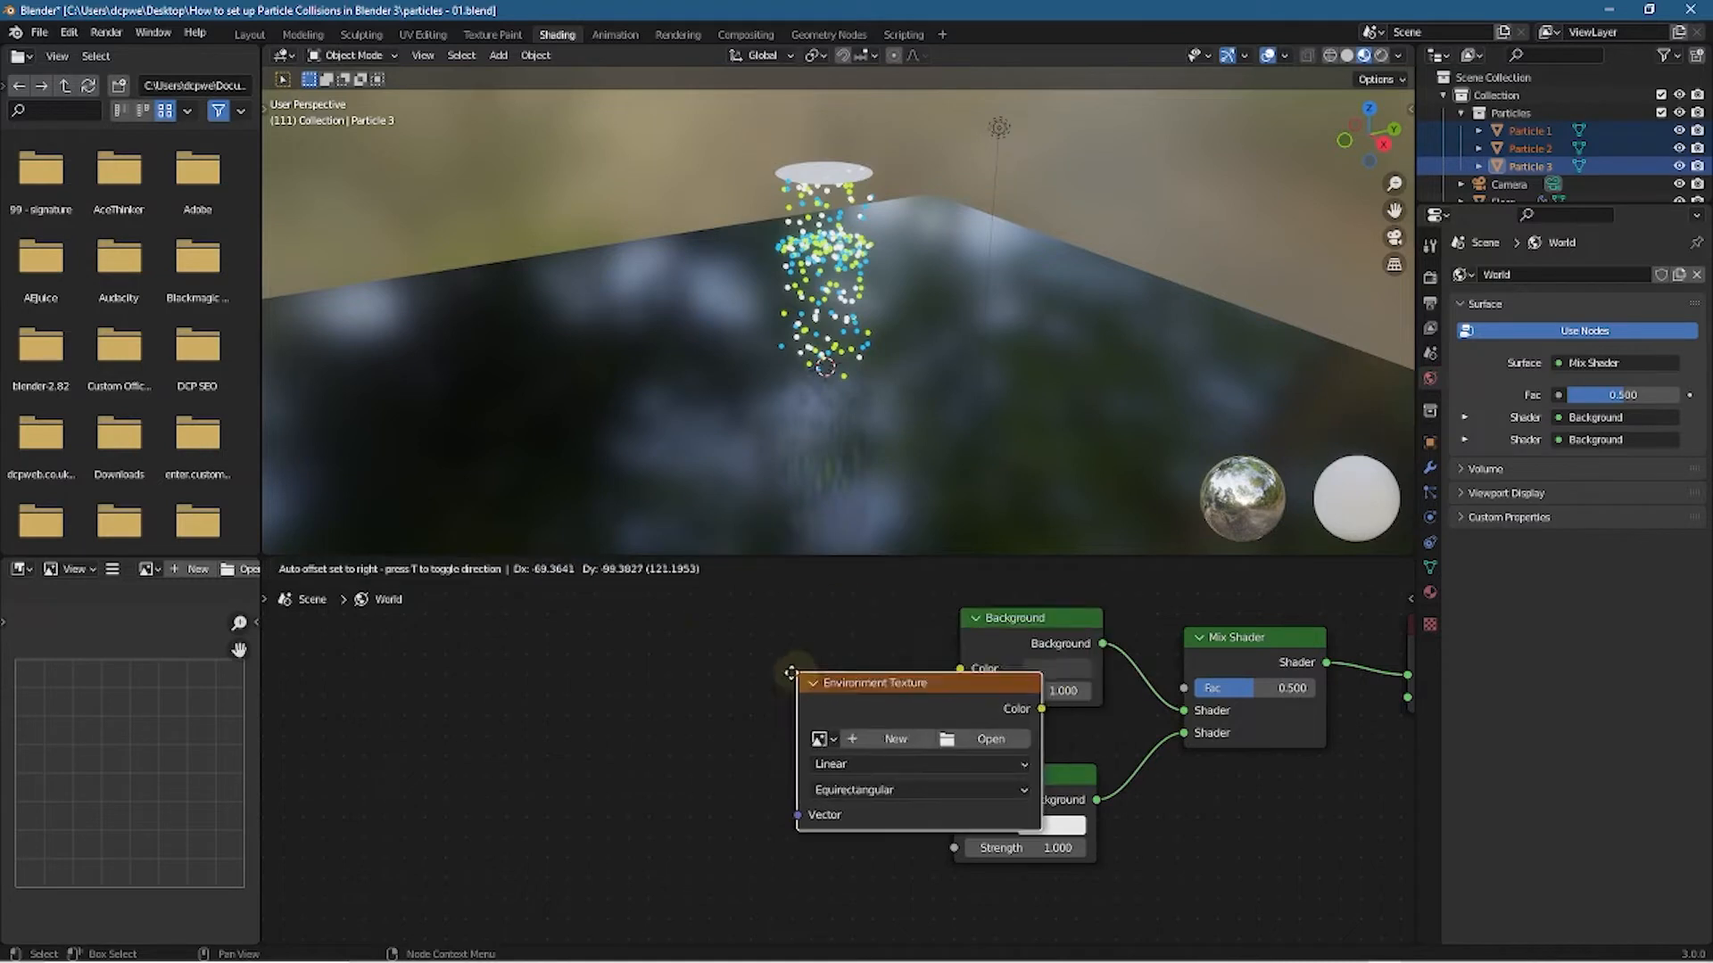
{"action": "left_click", "coordinate": [650, 612]}
{"action": "left_click_drag", "start_coordinate": [889, 647], "coordinate": [961, 692]}
Add a Mapping node before the Environment Texture node
{"action": "key", "text": "shift+a"}
{"action": "mouse_move", "coordinate": [479, 703]}
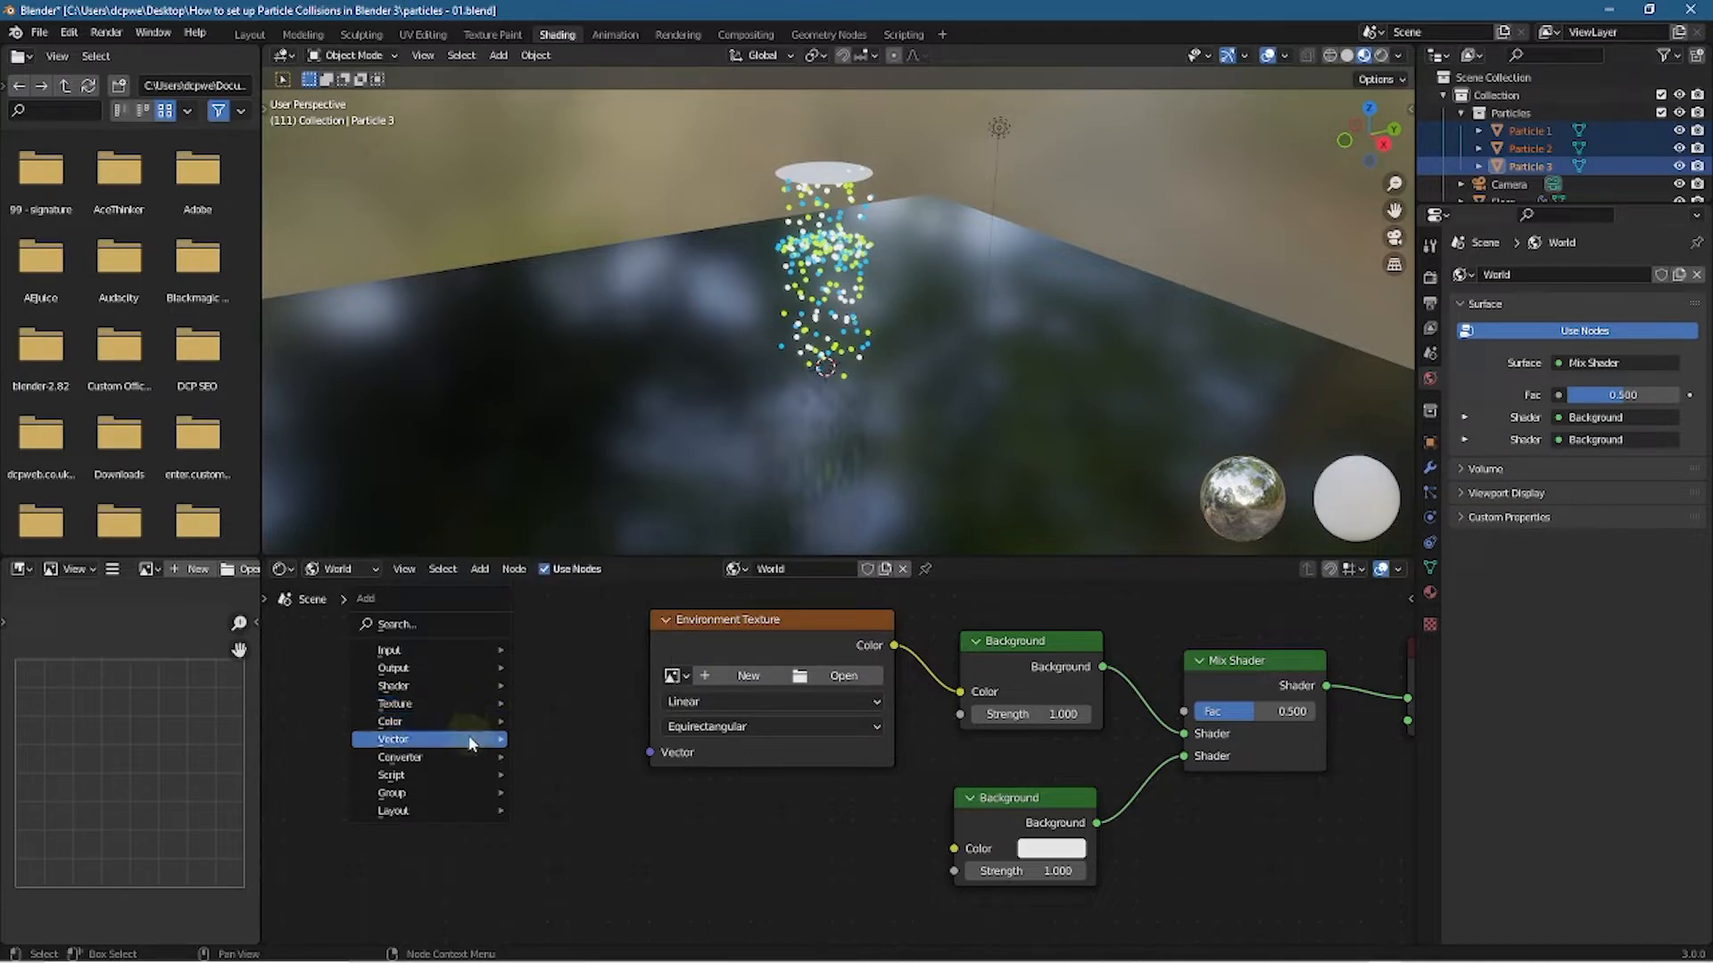
{"action": "mouse_move", "coordinate": [470, 742]}
{"action": "left_click", "coordinate": [594, 773]}
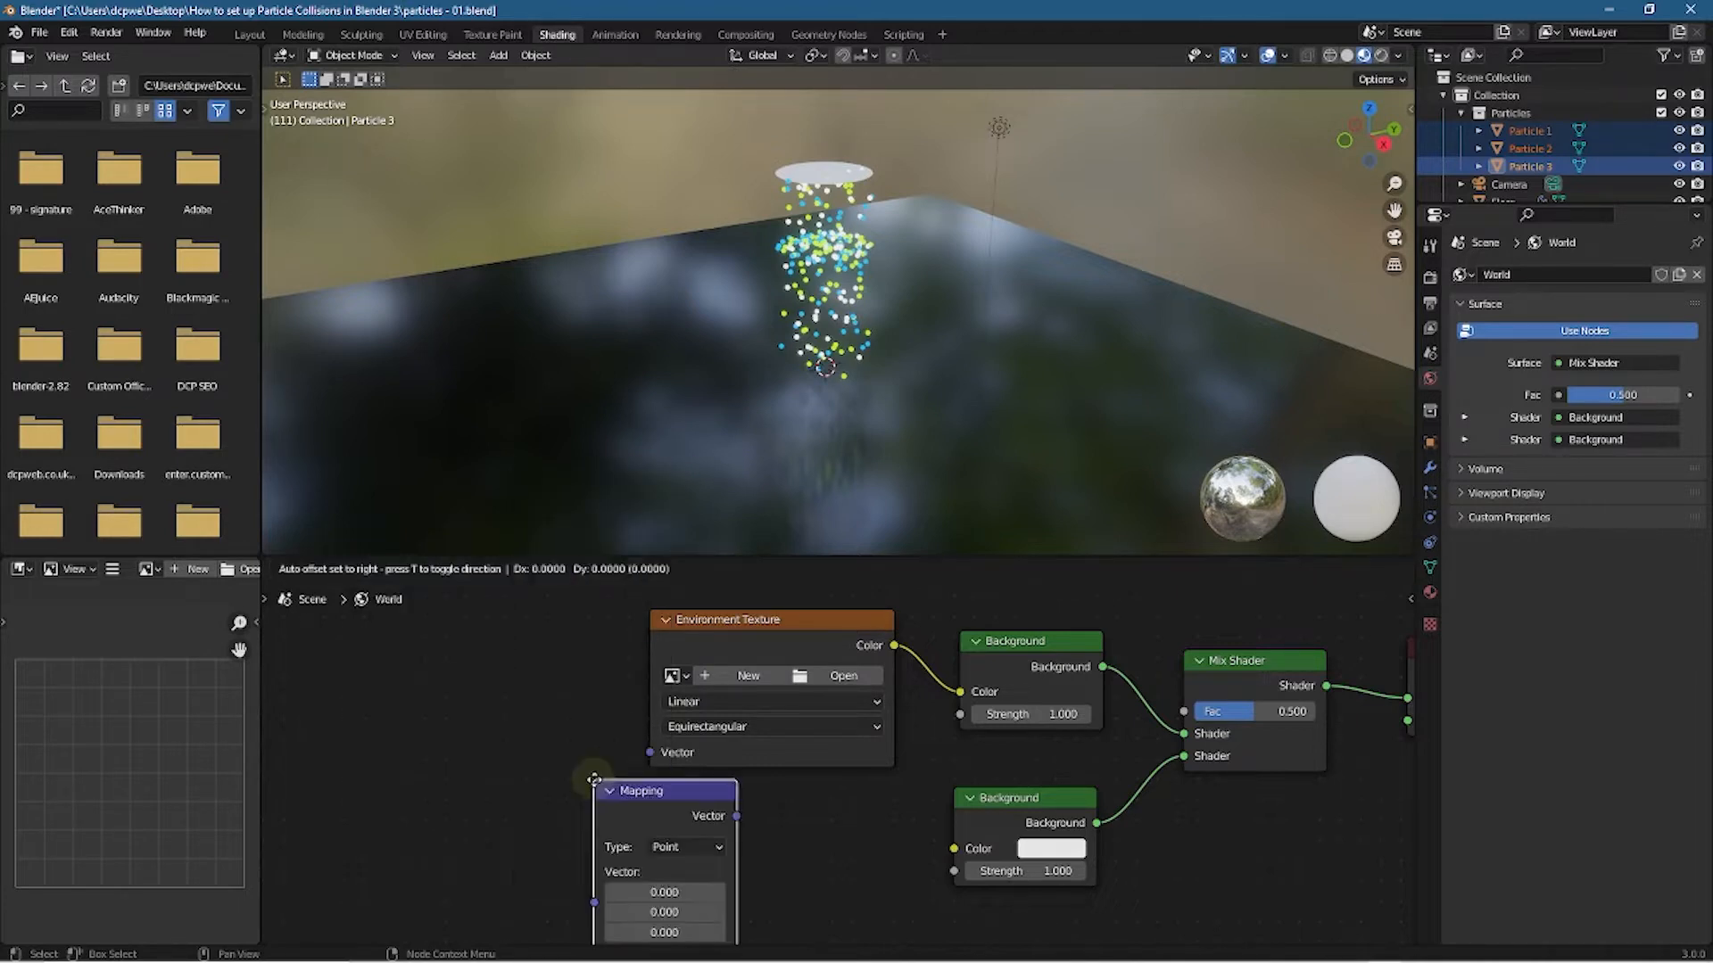
{"action": "left_click", "coordinate": [439, 623]}
Add a Texture Coordinate node before the Mapping node
{"action": "middle_click_drag", "start_coordinate": [687, 814], "coordinate": [946, 803]}
{"action": "key", "text": "shift+a"}
{"action": "mouse_move", "coordinate": [512, 664]}
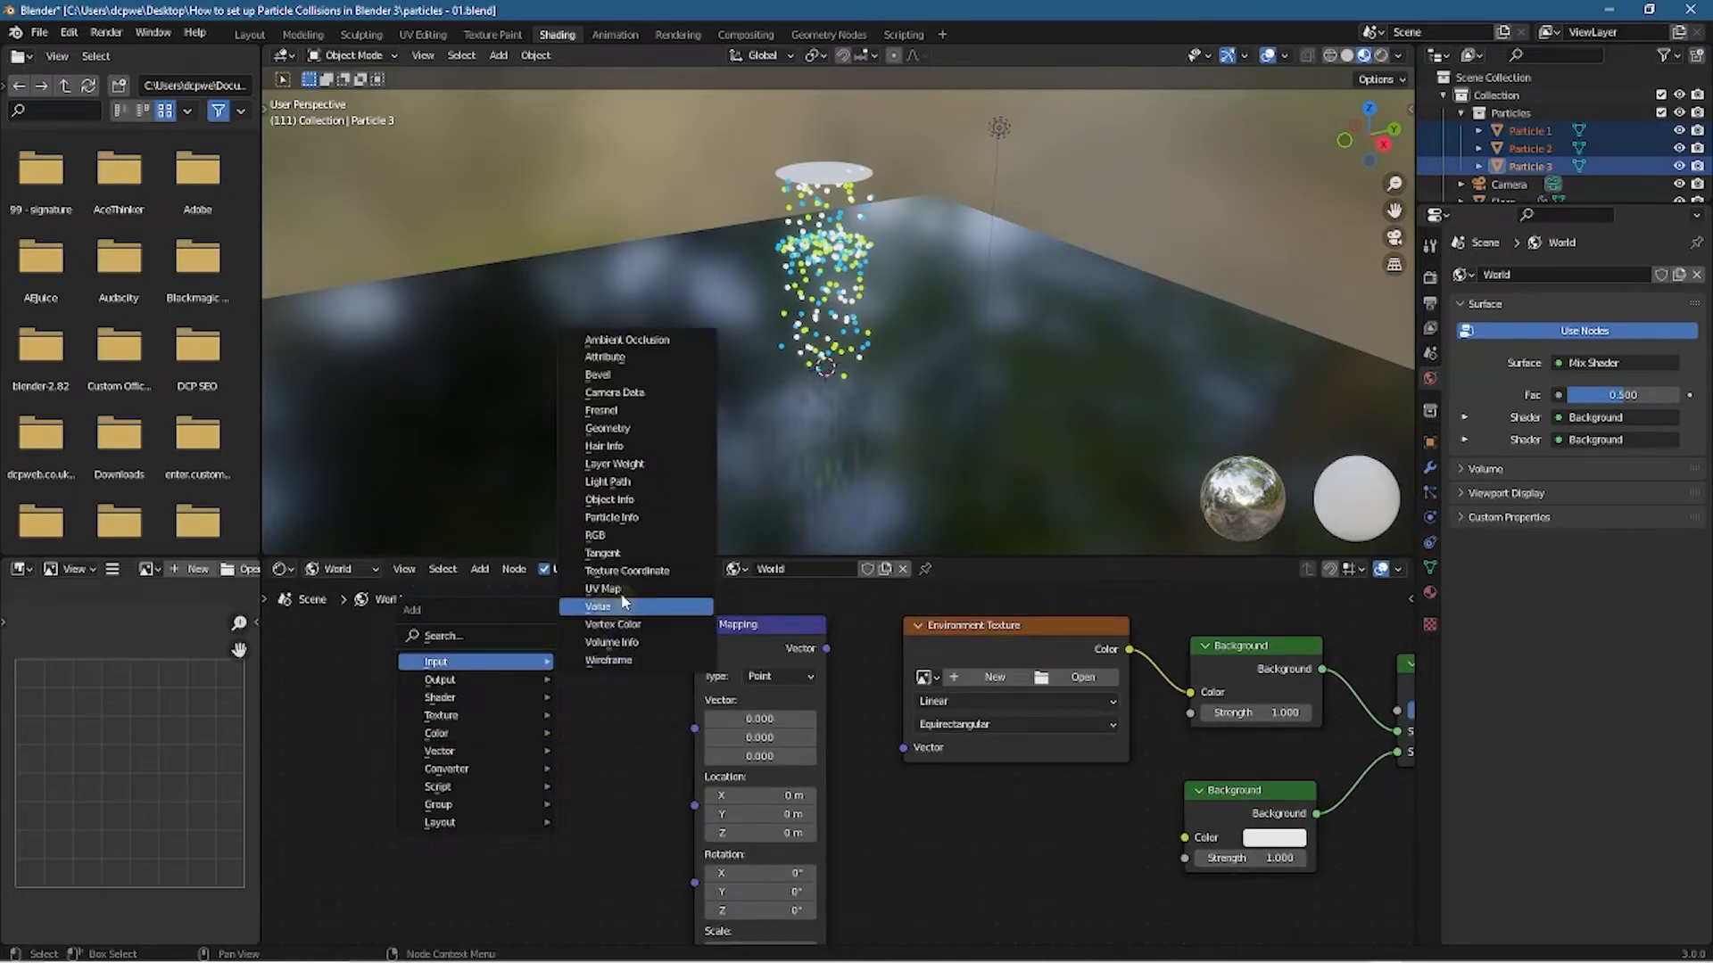
{"action": "left_click", "coordinate": [624, 566]}
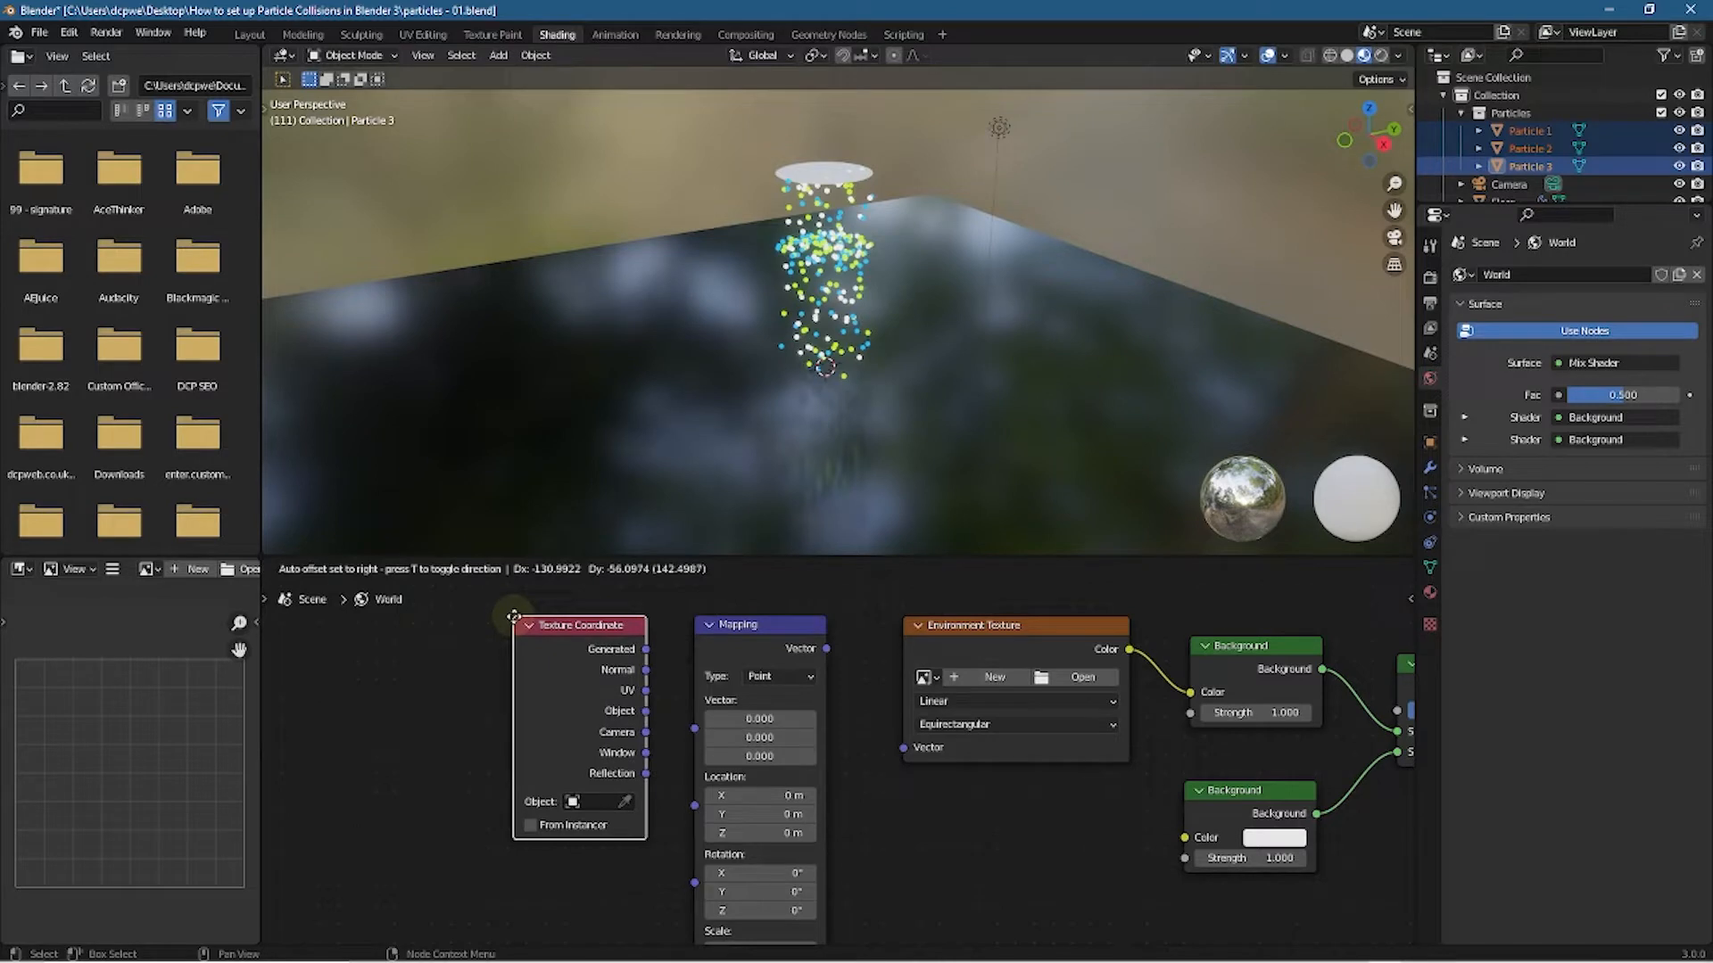
{"action": "left_click", "coordinate": [503, 616]}
Add a Light Path node beside the Texture Coordinate node
{"action": "key", "text": "shift+a"}
{"action": "mouse_move", "coordinate": [380, 715]}
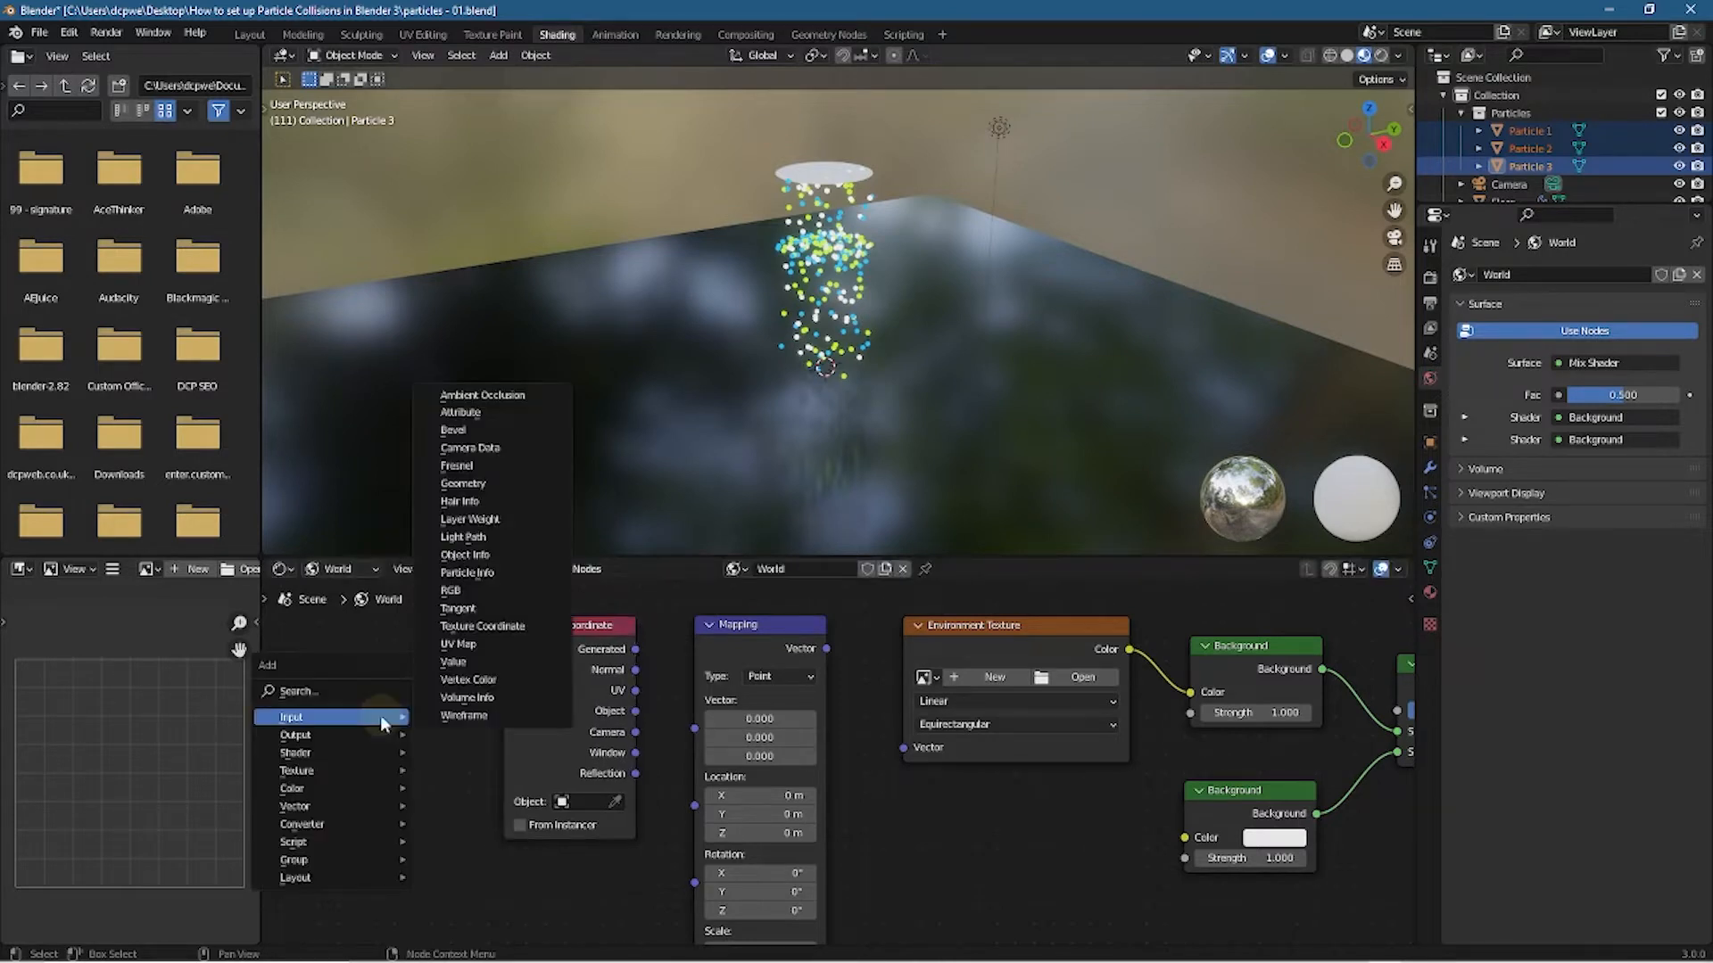
{"action": "left_click", "coordinate": [508, 538]}
{"action": "left_click", "coordinate": [580, 691]}
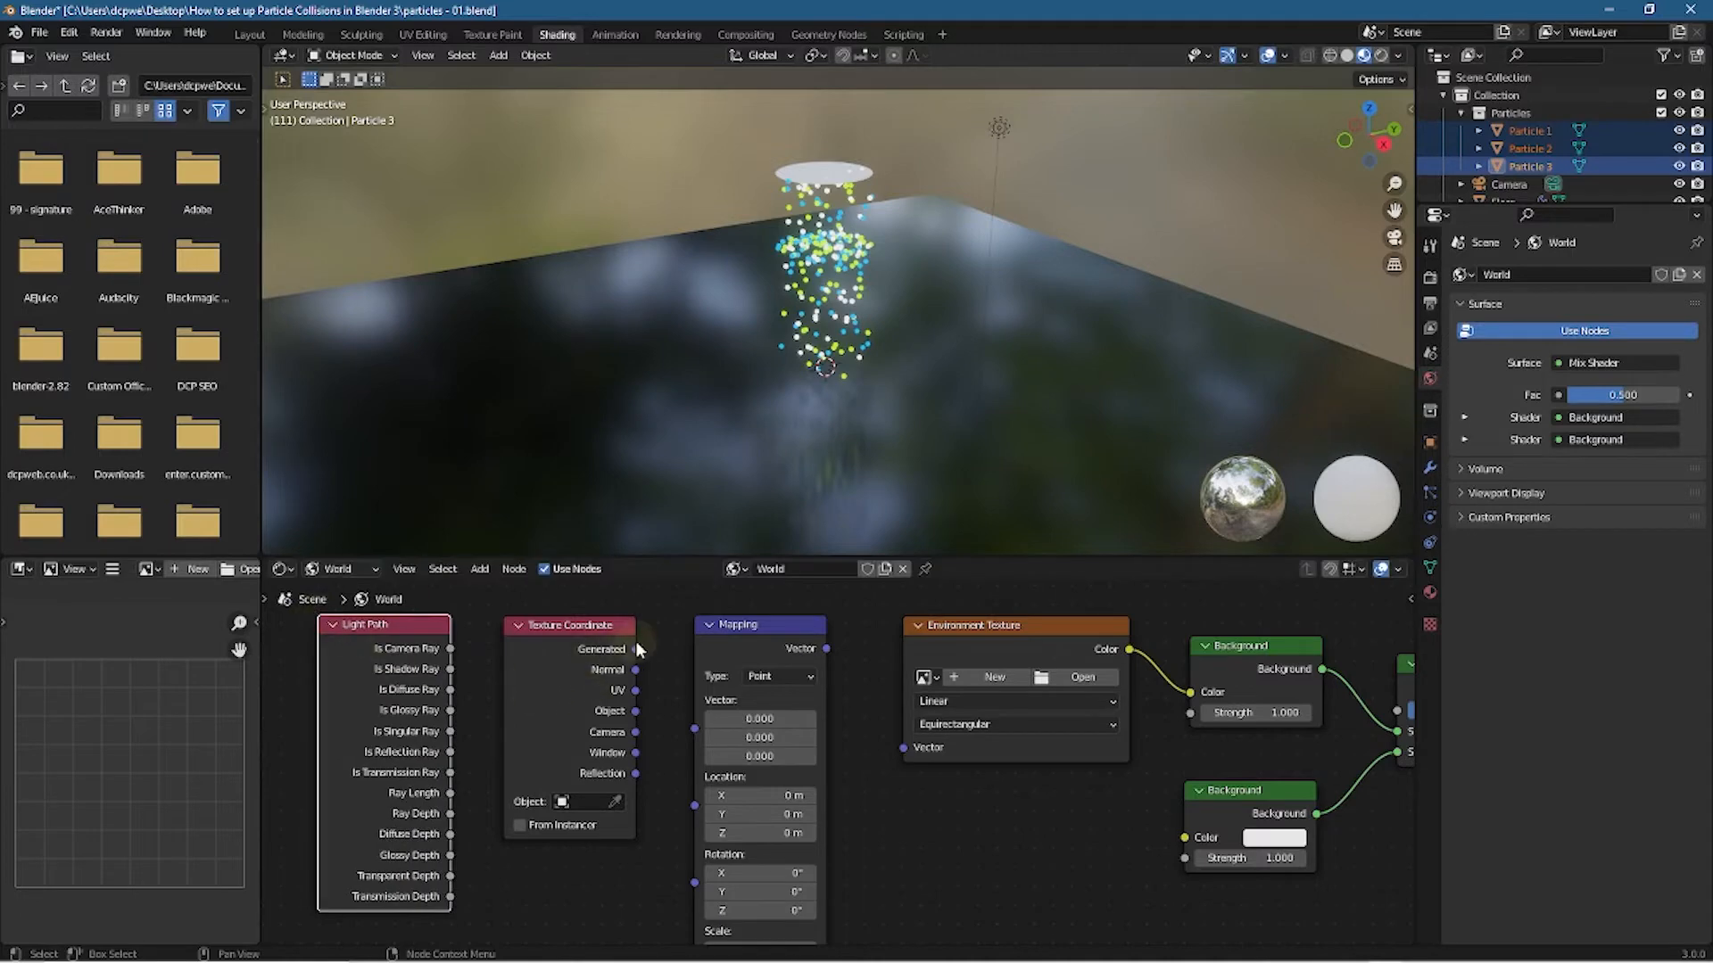
Connect Generated through the Mapping node to the Environment Texture's Vector, and Is Camera Ray to the Mix Shader's Fac
{"action": "left_click_drag", "start_coordinate": [636, 650], "coordinate": [697, 730]}
{"action": "left_click_drag", "start_coordinate": [826, 649], "coordinate": [903, 748]}
{"action": "middle_click_drag", "start_coordinate": [1060, 834], "coordinate": [956, 833]}
{"action": "left_click_drag", "start_coordinate": [354, 647], "coordinate": [1308, 714]}
Load fireplace_4k.hdr from the HRDI folder into the Environment Texture node
{"action": "middle_click_drag", "start_coordinate": [1338, 833], "coordinate": [1055, 829]}
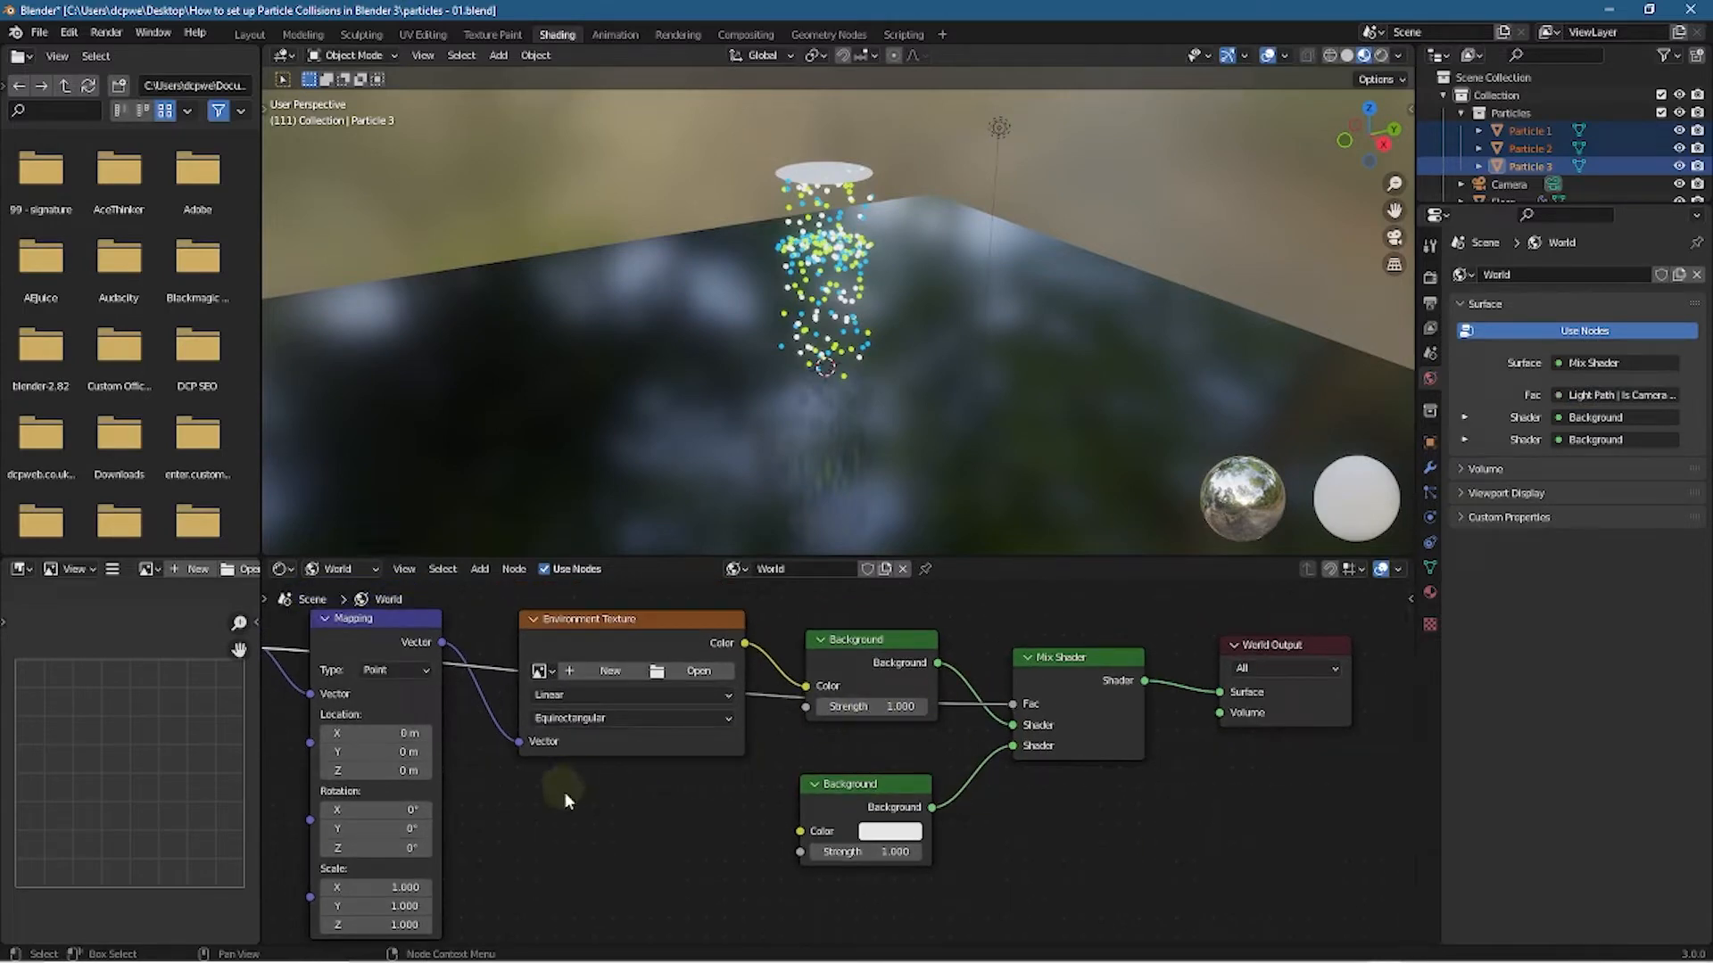
{"action": "left_click", "coordinate": [705, 672]}
{"action": "double_click", "coordinate": [670, 304]}
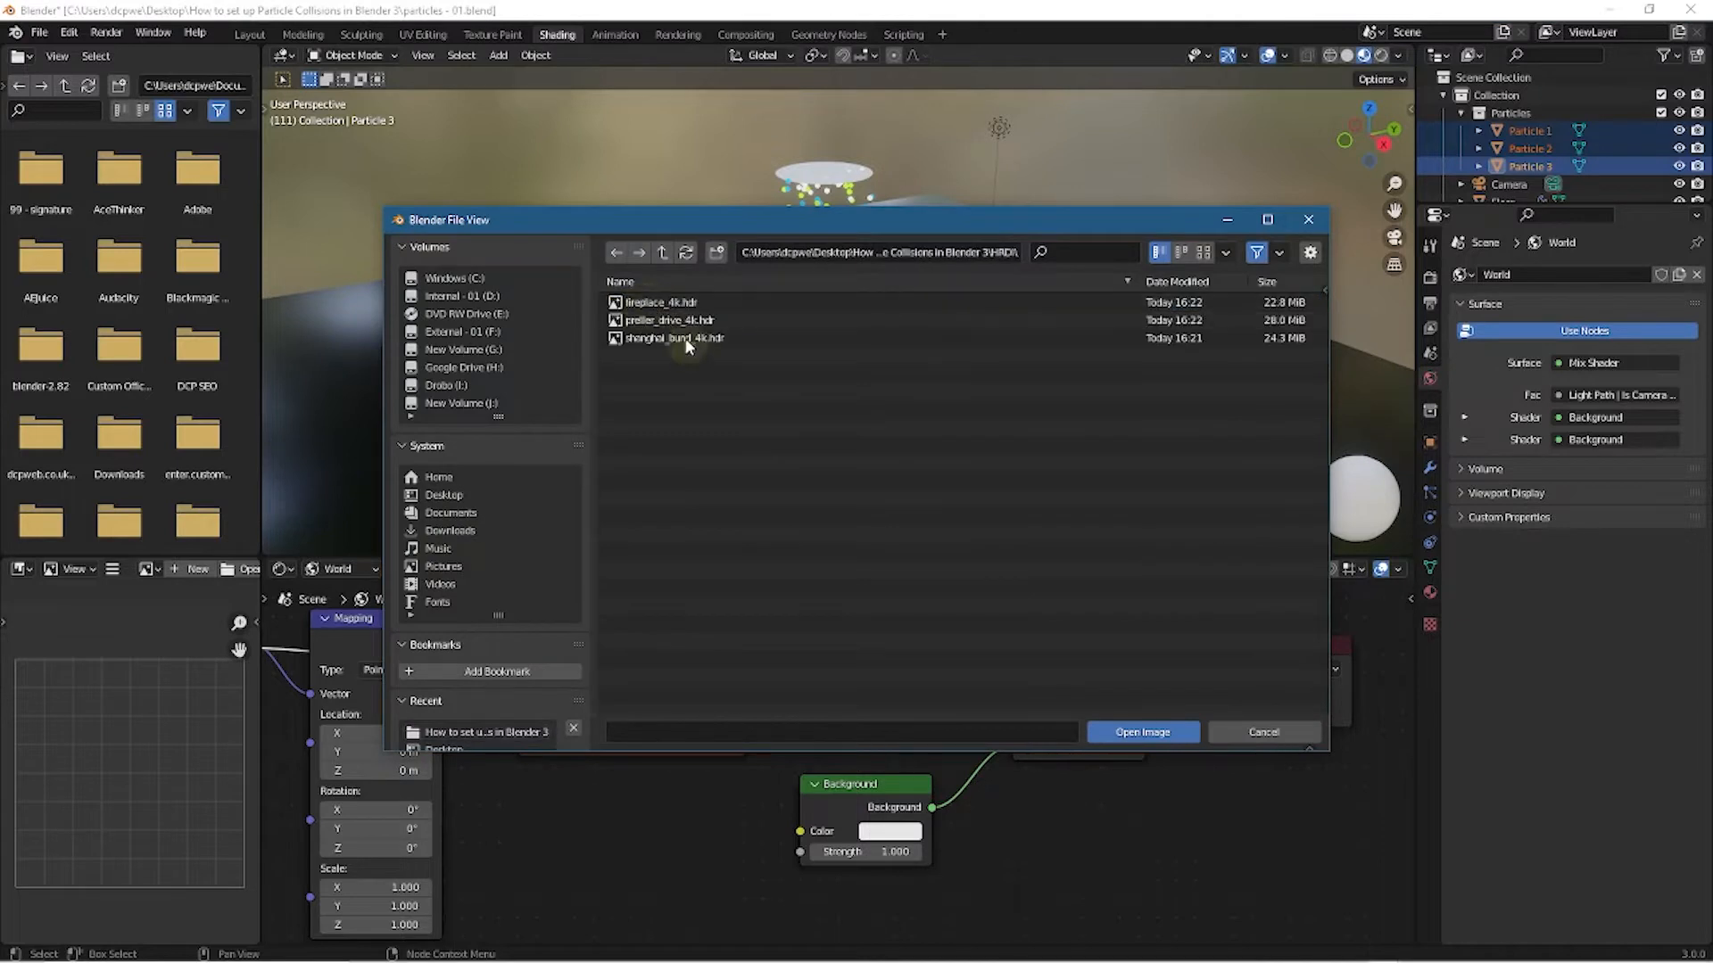
{"action": "left_click", "coordinate": [669, 339]}
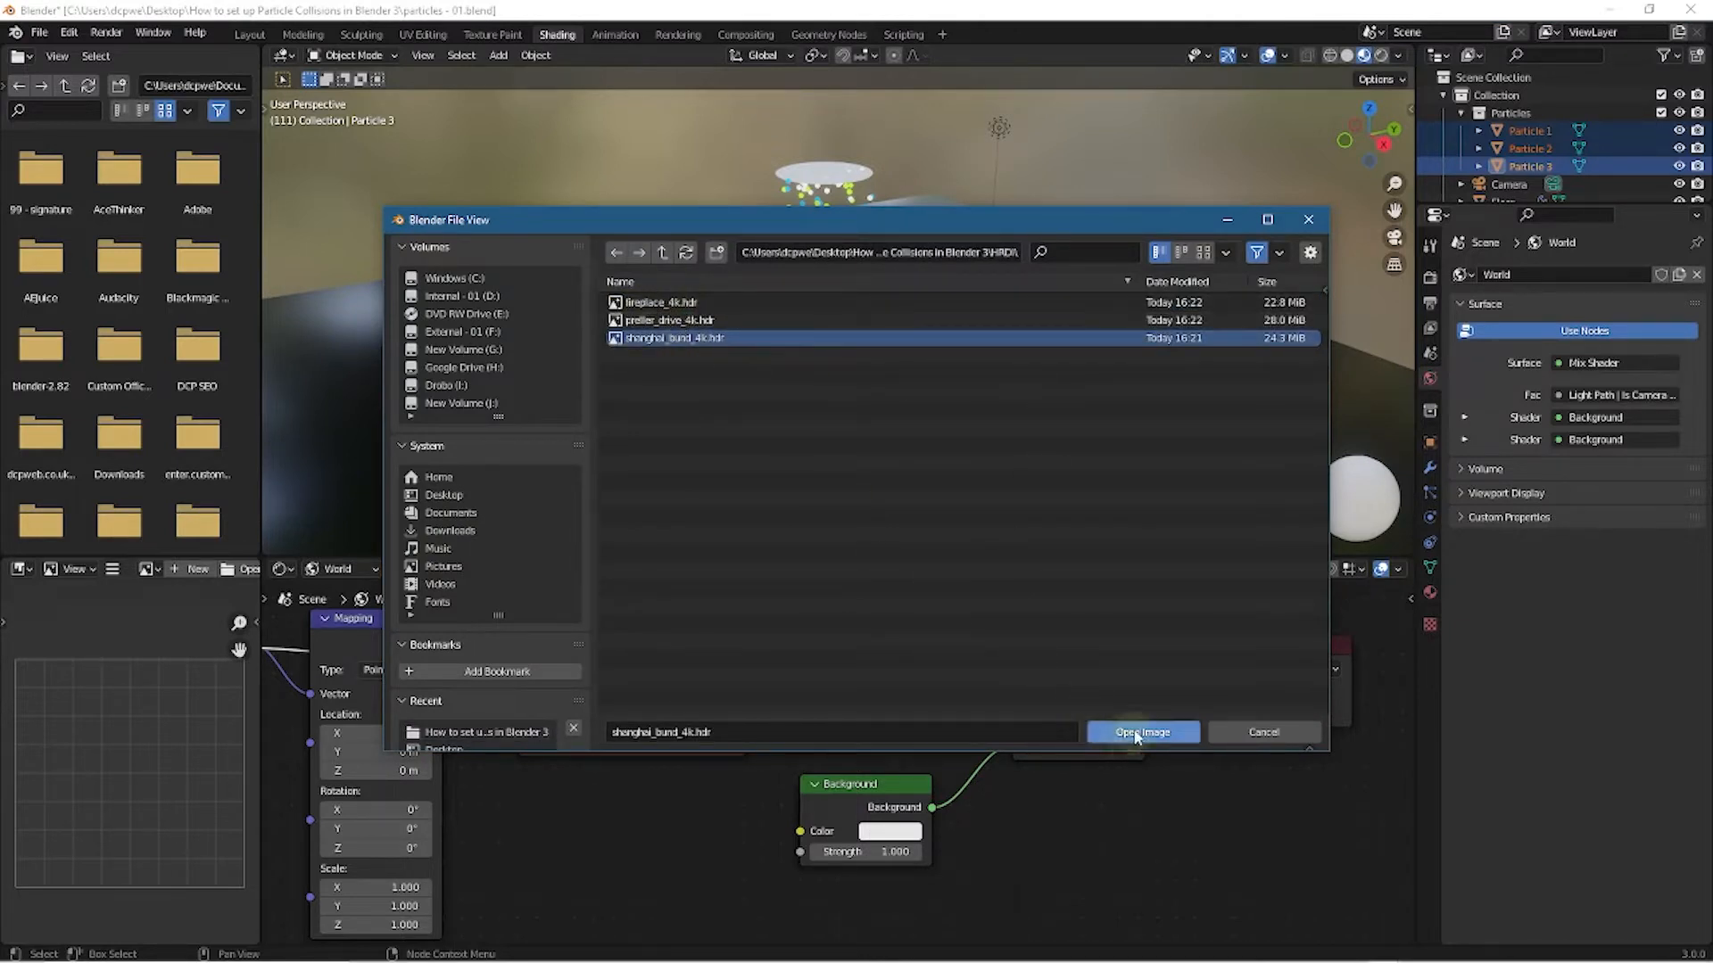
{"action": "left_click", "coordinate": [644, 303]}
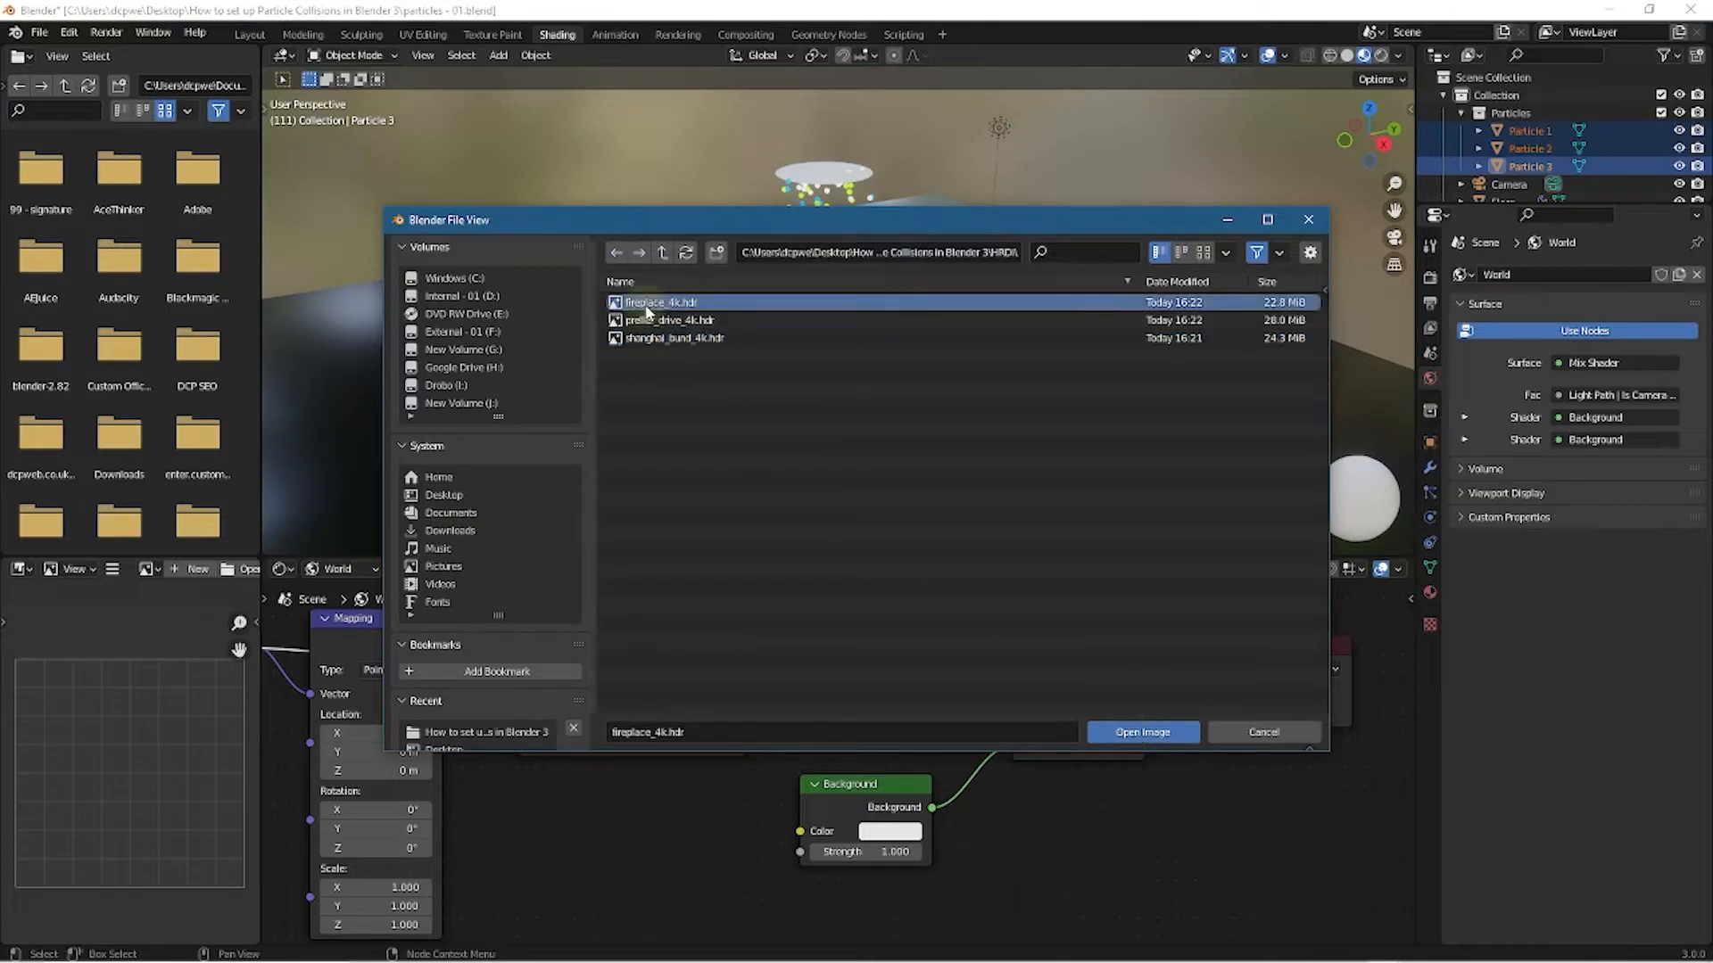
{"action": "left_click", "coordinate": [1150, 731]}
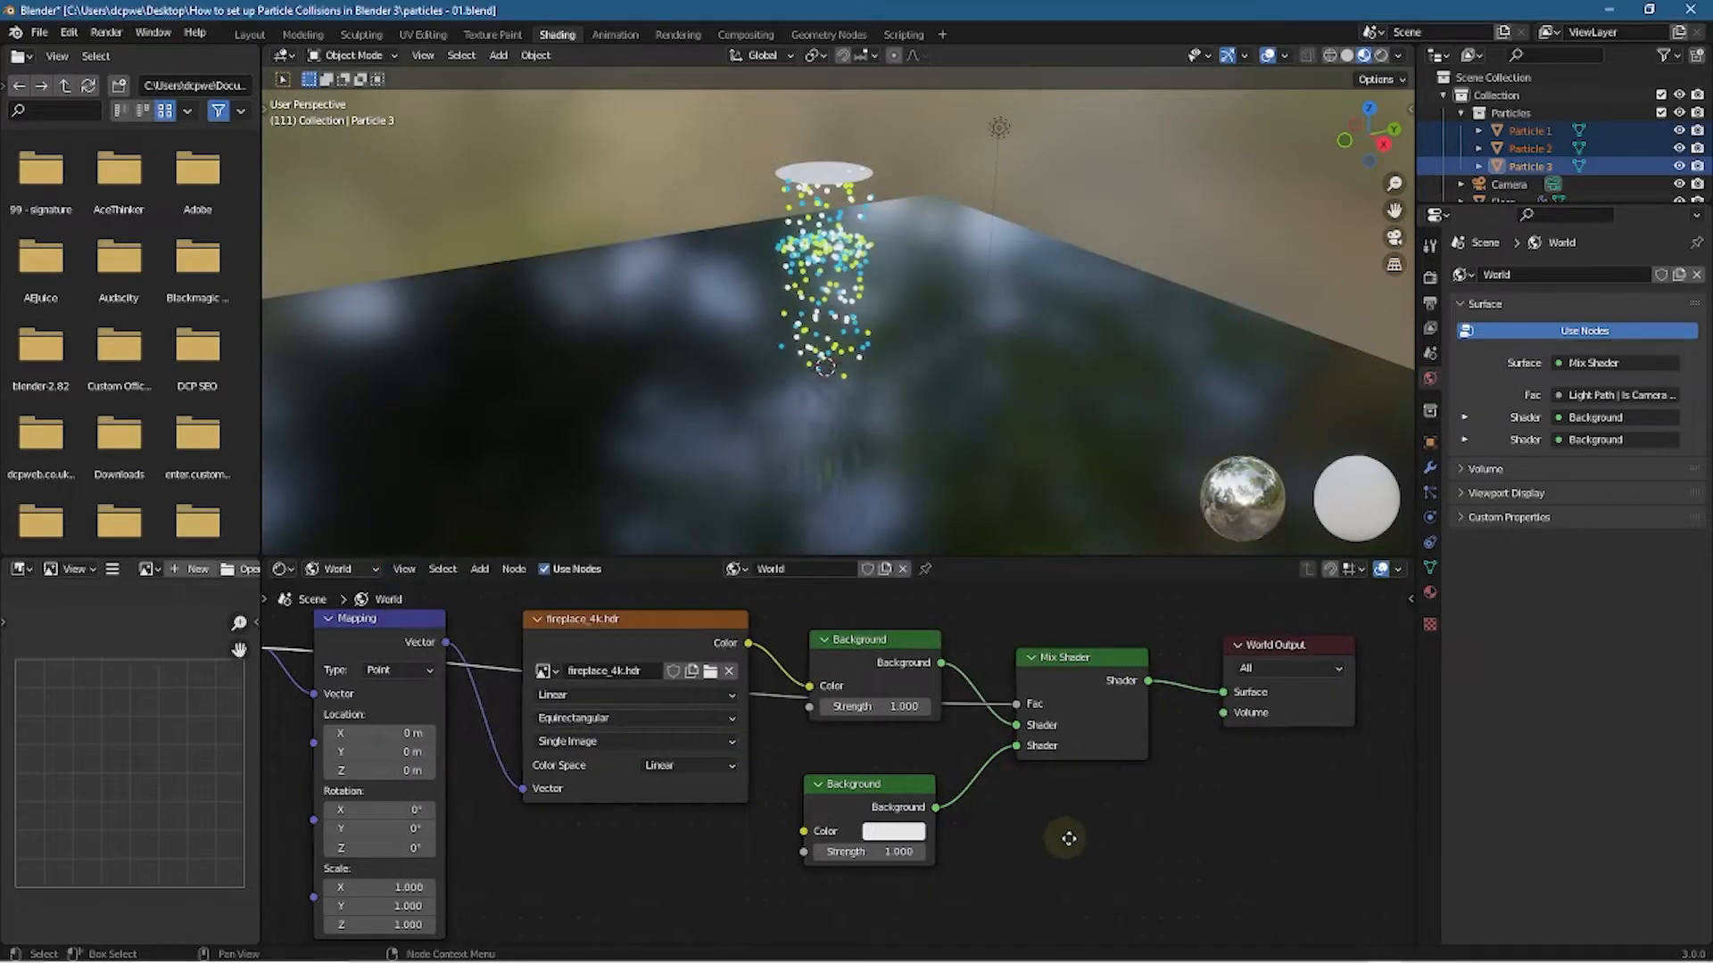
Switch the 3D viewport to rendered shading and view the scene through the camera
{"action": "middle_click_drag", "start_coordinate": [1063, 838], "coordinate": [1210, 847]}
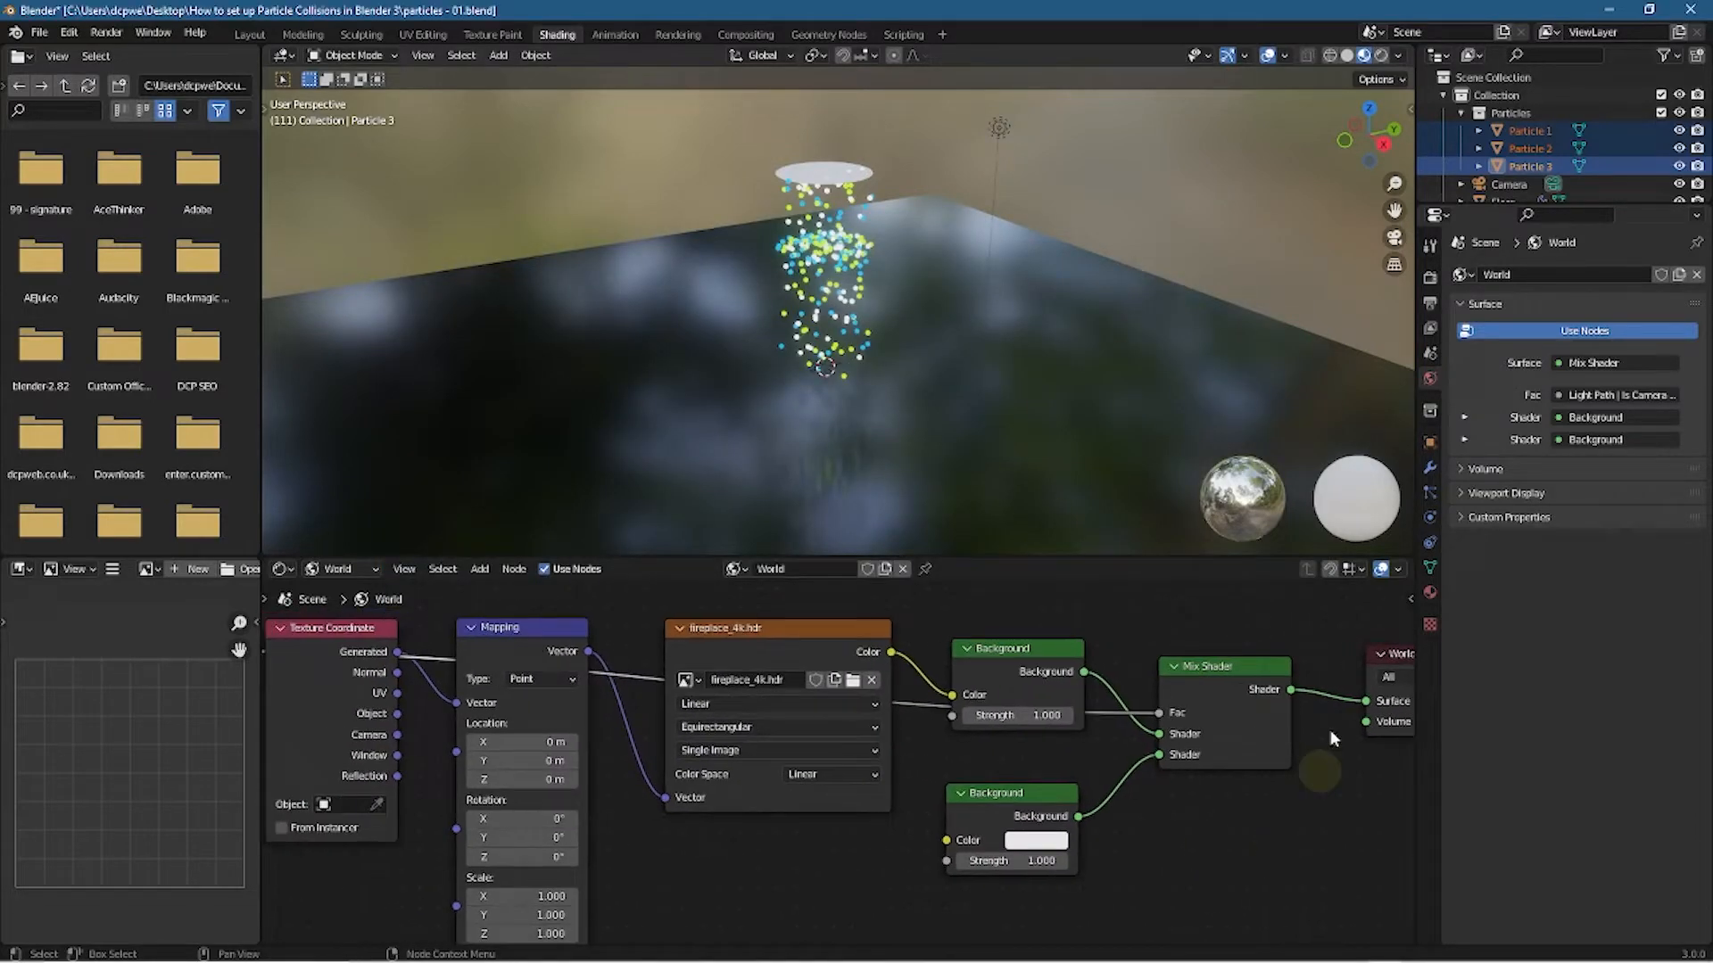
{"action": "left_click", "coordinate": [1382, 57]}
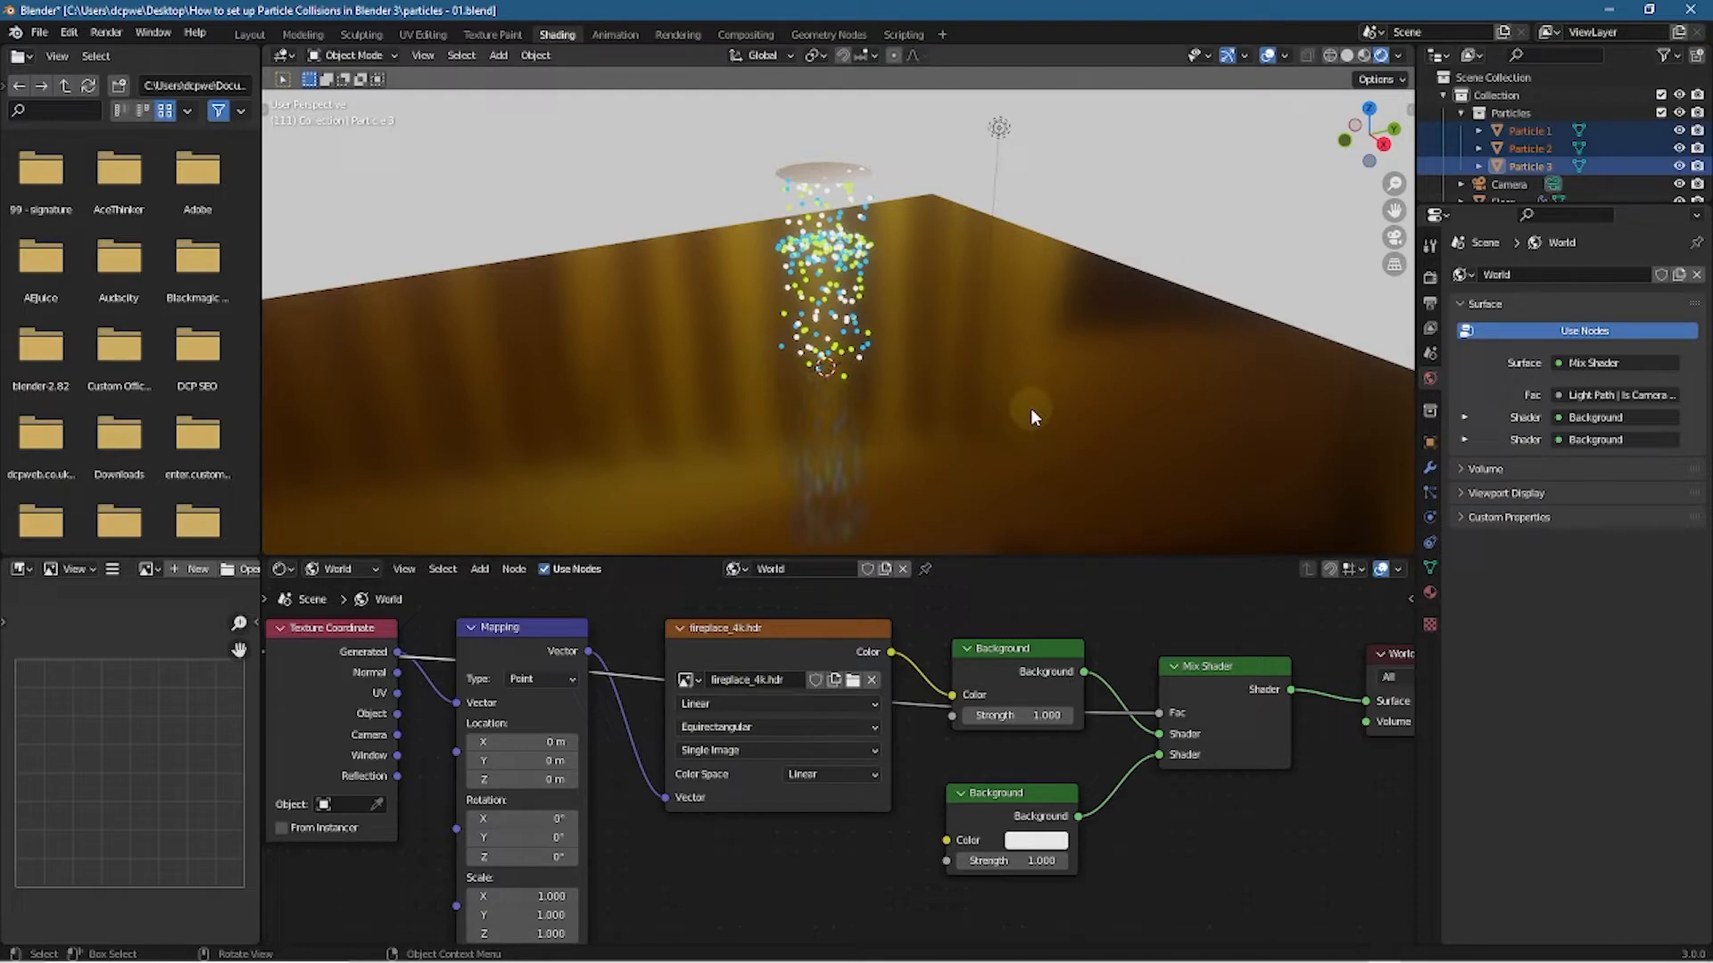
{"action": "key", "text": "KP_0"}
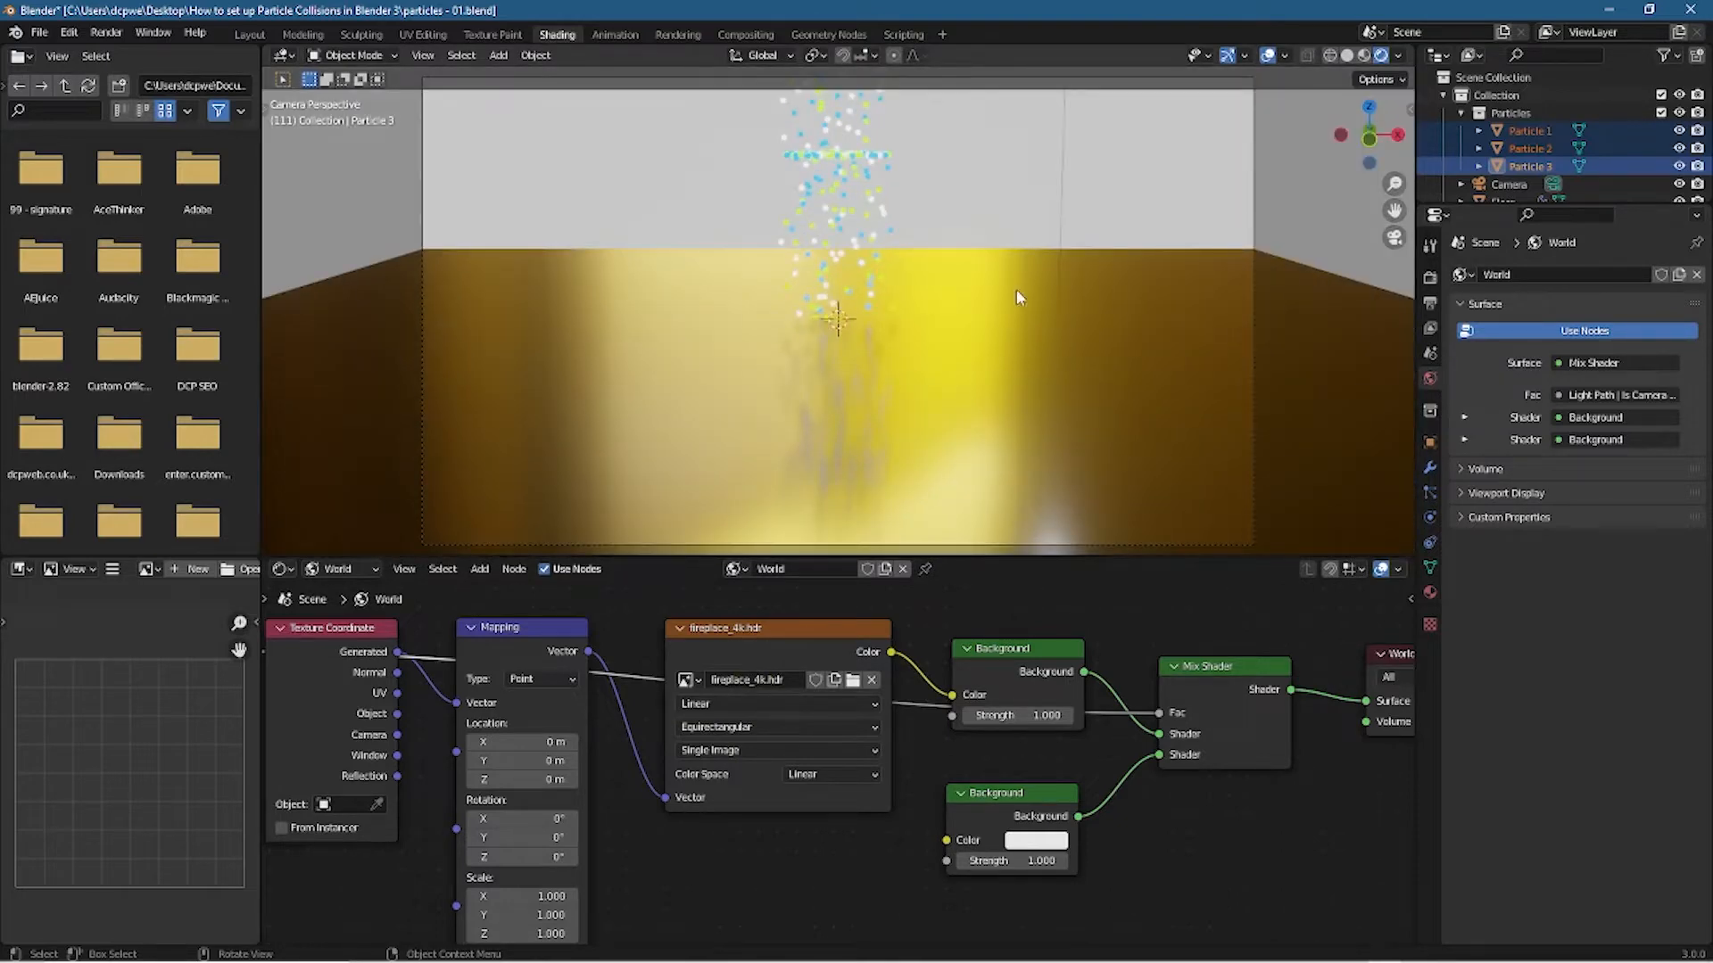
Set the color of the lower Background node to black
{"action": "left_click", "coordinate": [1053, 846]}
{"action": "left_click_drag", "start_coordinate": [1167, 594], "coordinate": [1167, 706]}
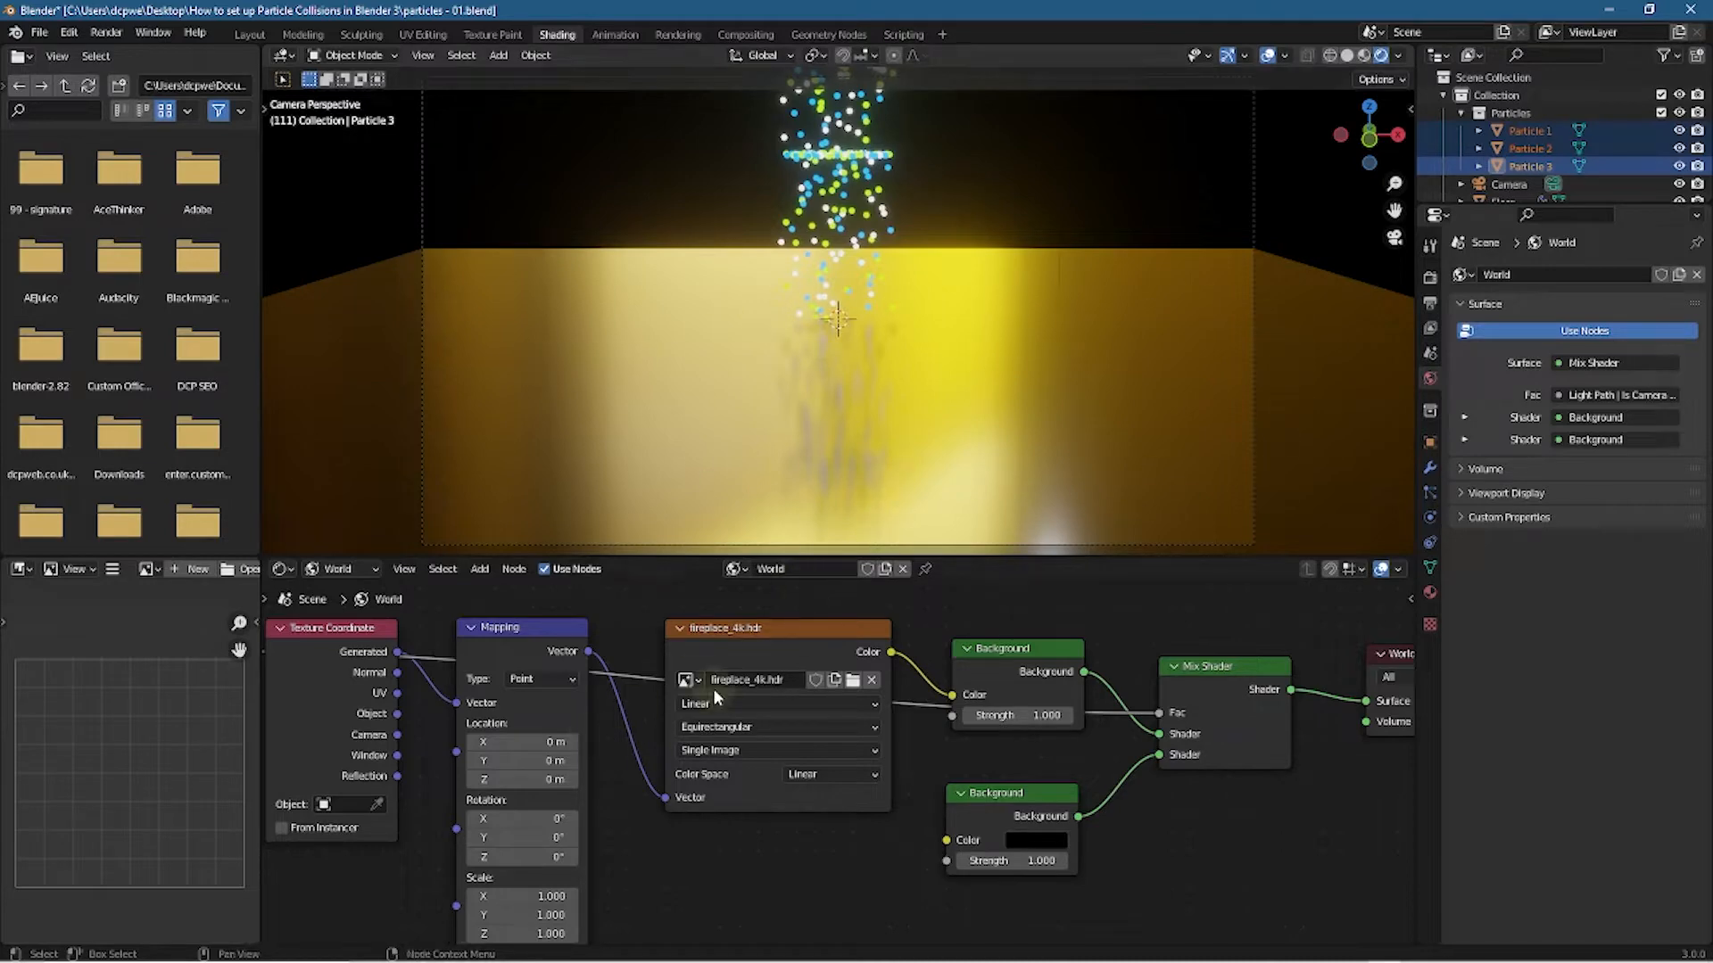
Load preller_drive_4k.hdr into the Environment Texture node in place of the fireplace HDRI
{"action": "left_click", "coordinate": [852, 681]}
{"action": "left_click", "coordinate": [661, 337]}
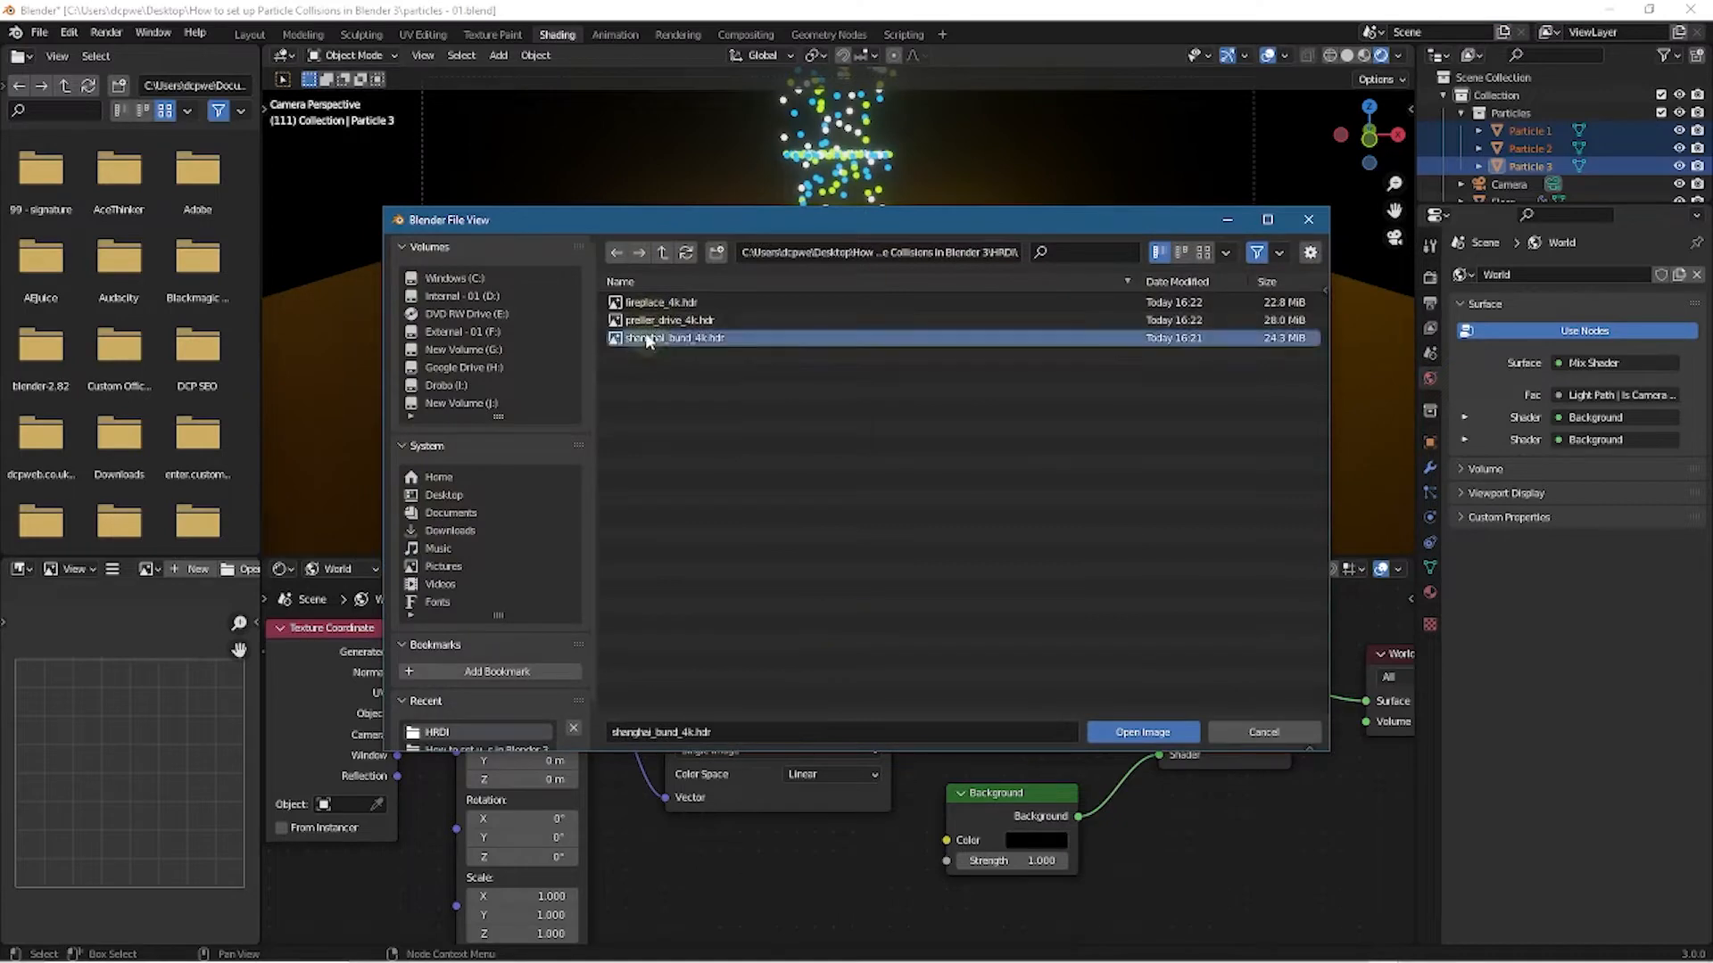
{"action": "left_click", "coordinate": [655, 321]}
{"action": "left_click", "coordinate": [1143, 732]}
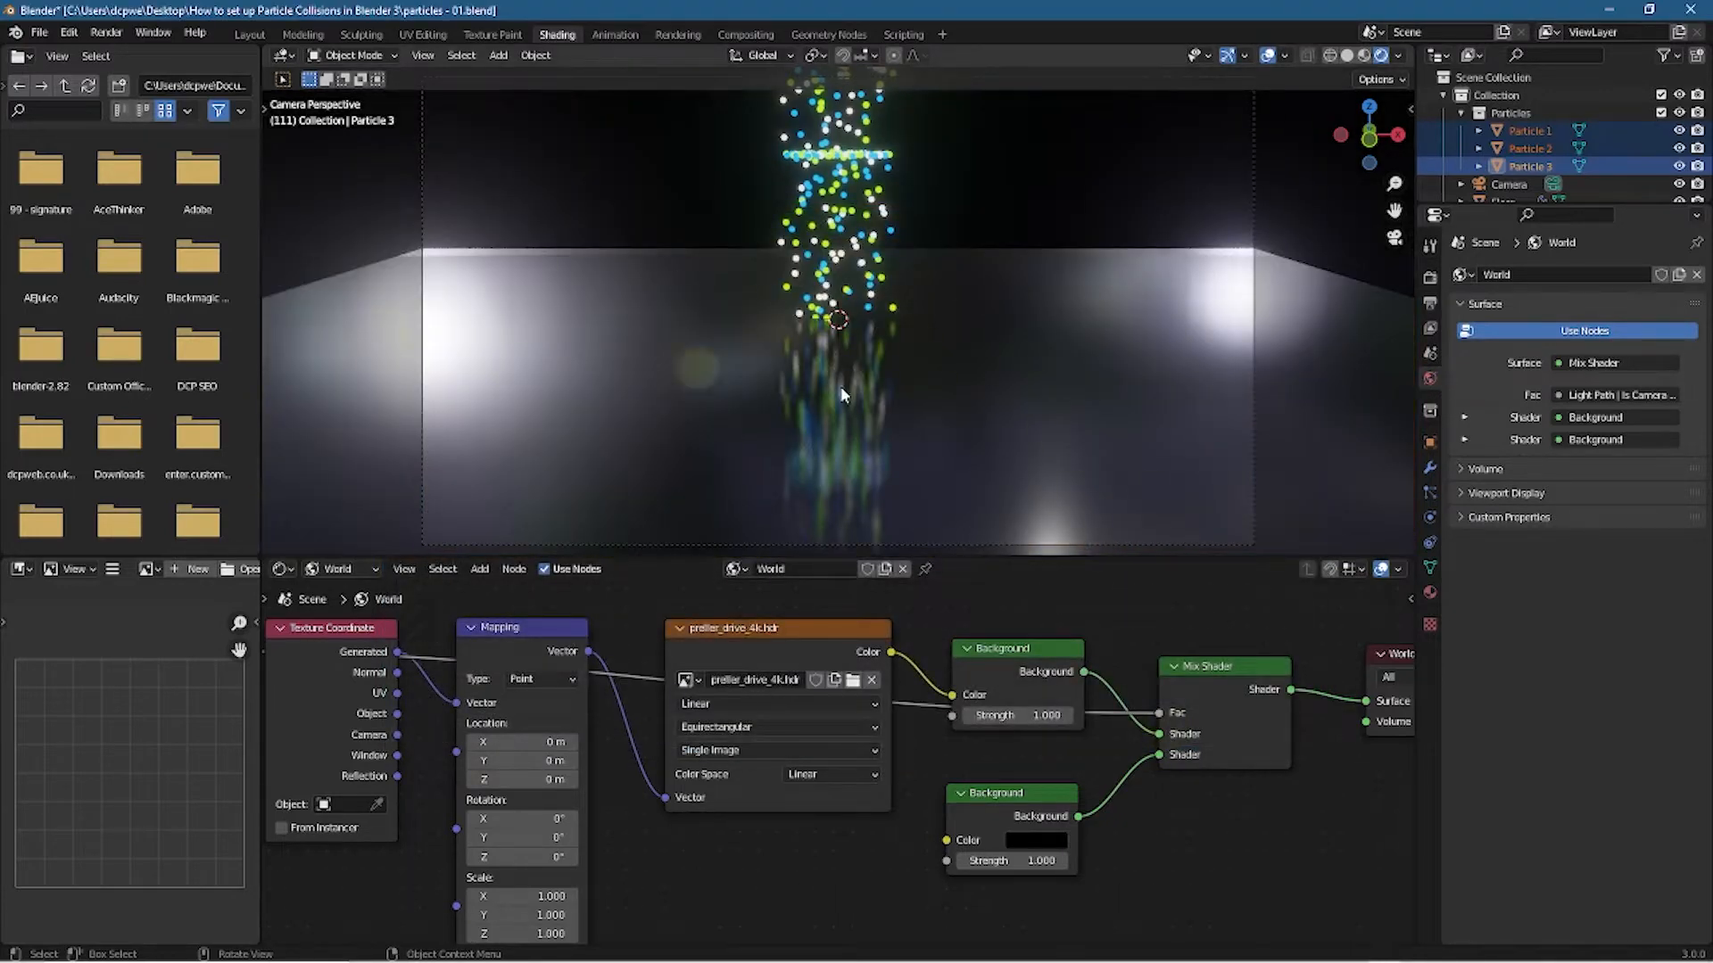
Load shanghai_bund_4k.hdr into the Environment Texture node and set the Mapping node's Z rotation to 188°
{"action": "left_click", "coordinate": [852, 681]}
{"action": "left_click", "coordinate": [688, 342]}
{"action": "left_click", "coordinate": [1145, 729]}
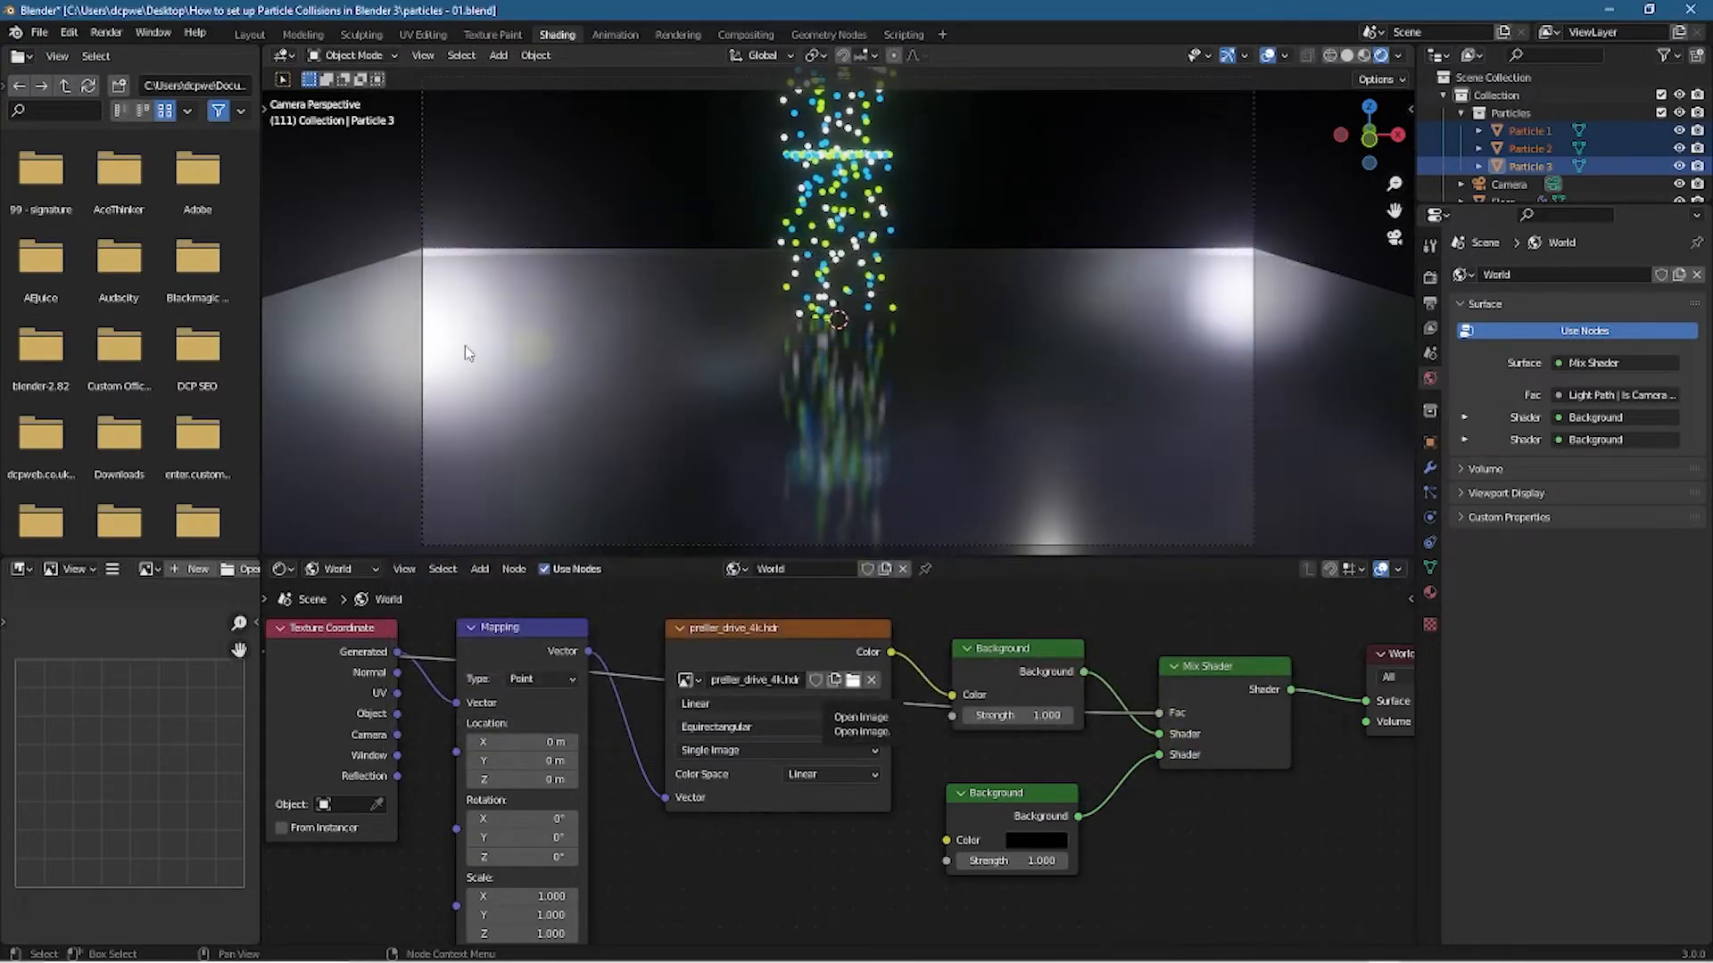
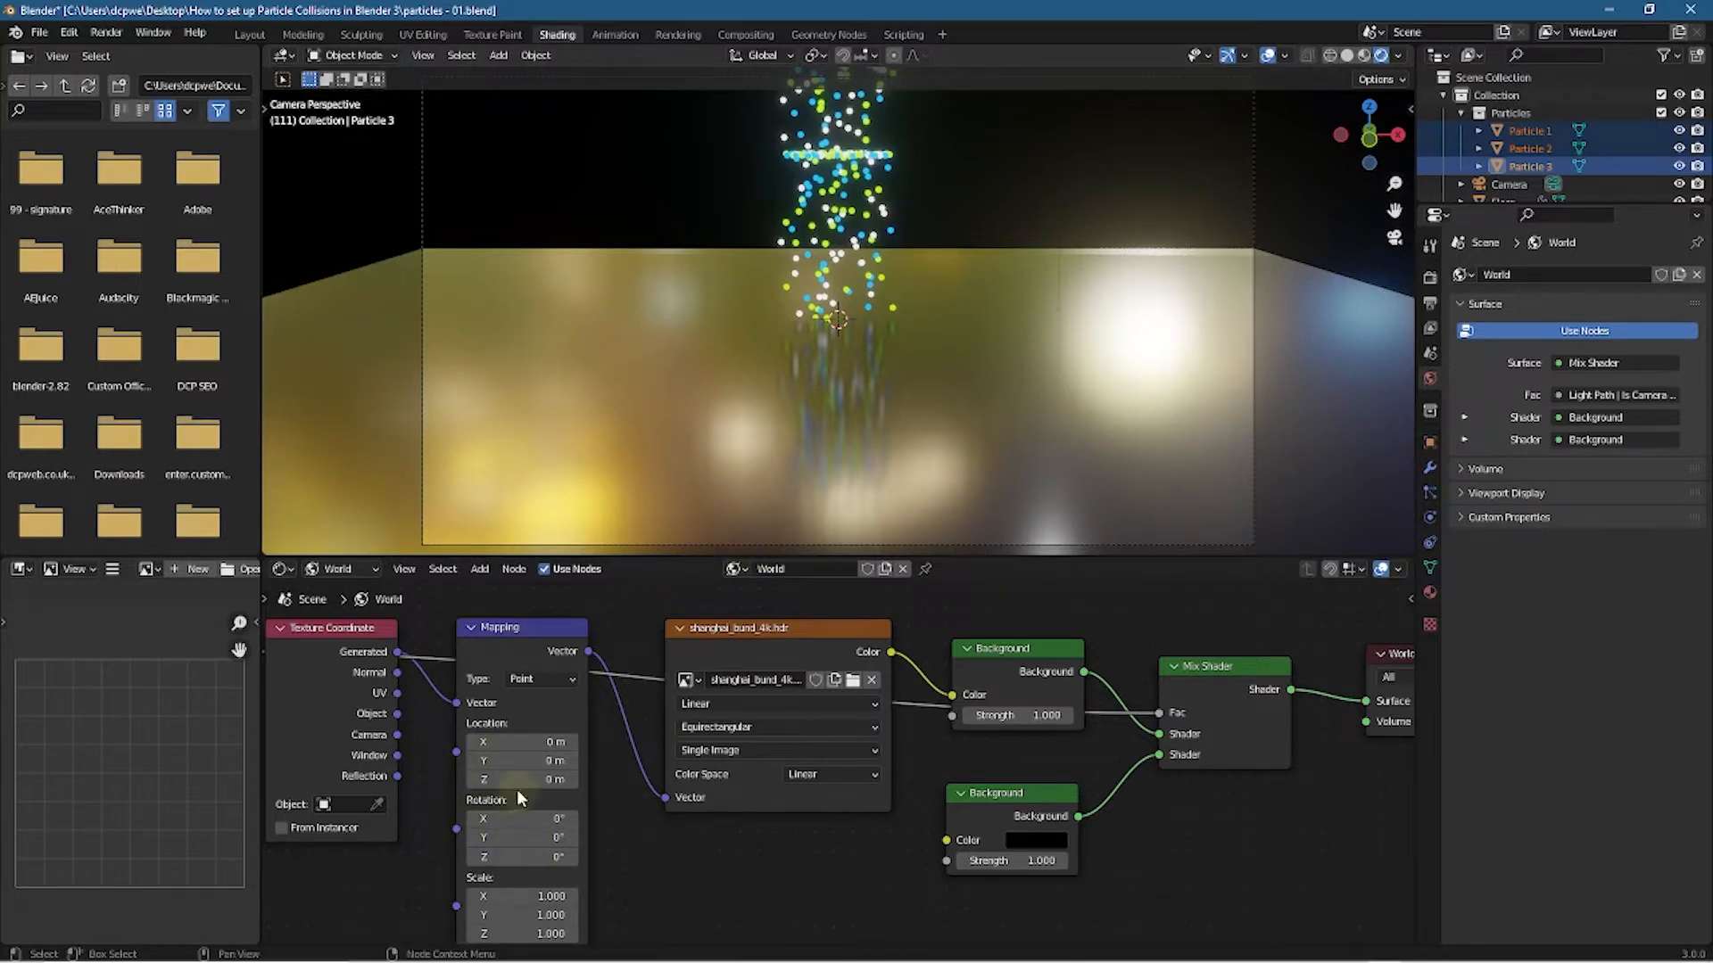
{"action": "left_click_drag", "start_coordinate": [502, 853], "coordinate": [747, 853]}
{"action": "left_click_drag", "start_coordinate": [49, 834], "coordinate": [491, 870]}
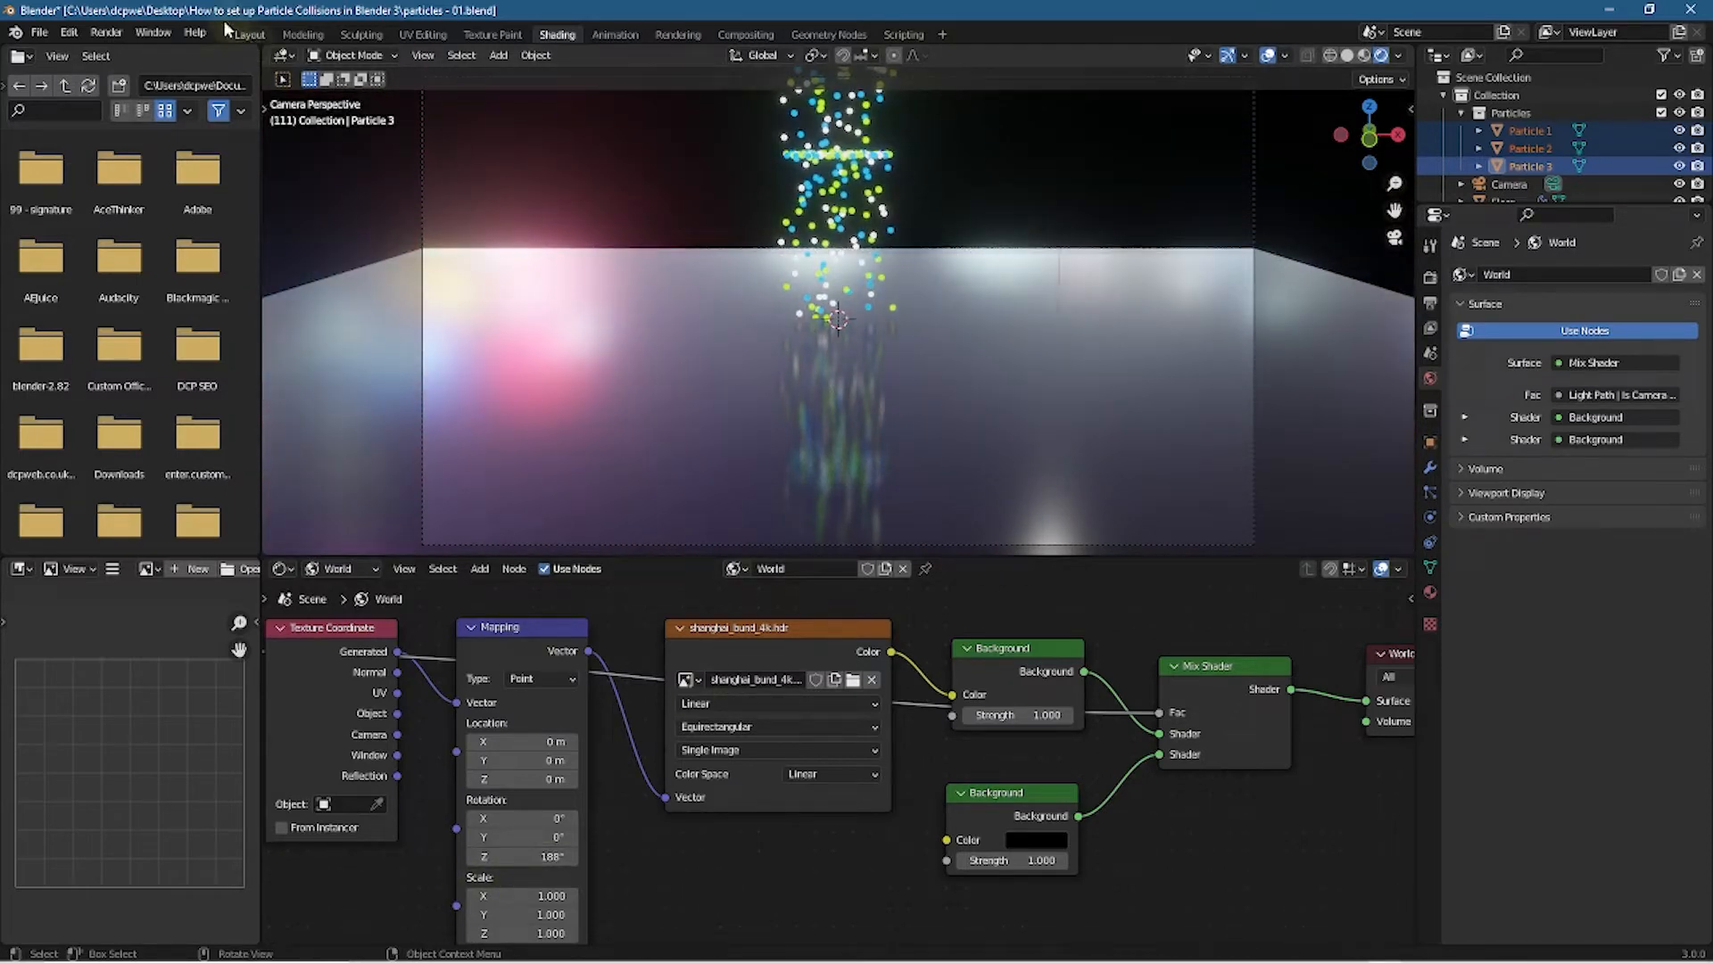
Switch the Layout workspace's viewport to rendered shading and render a test image of the current frame
{"action": "left_click", "coordinate": [250, 35]}
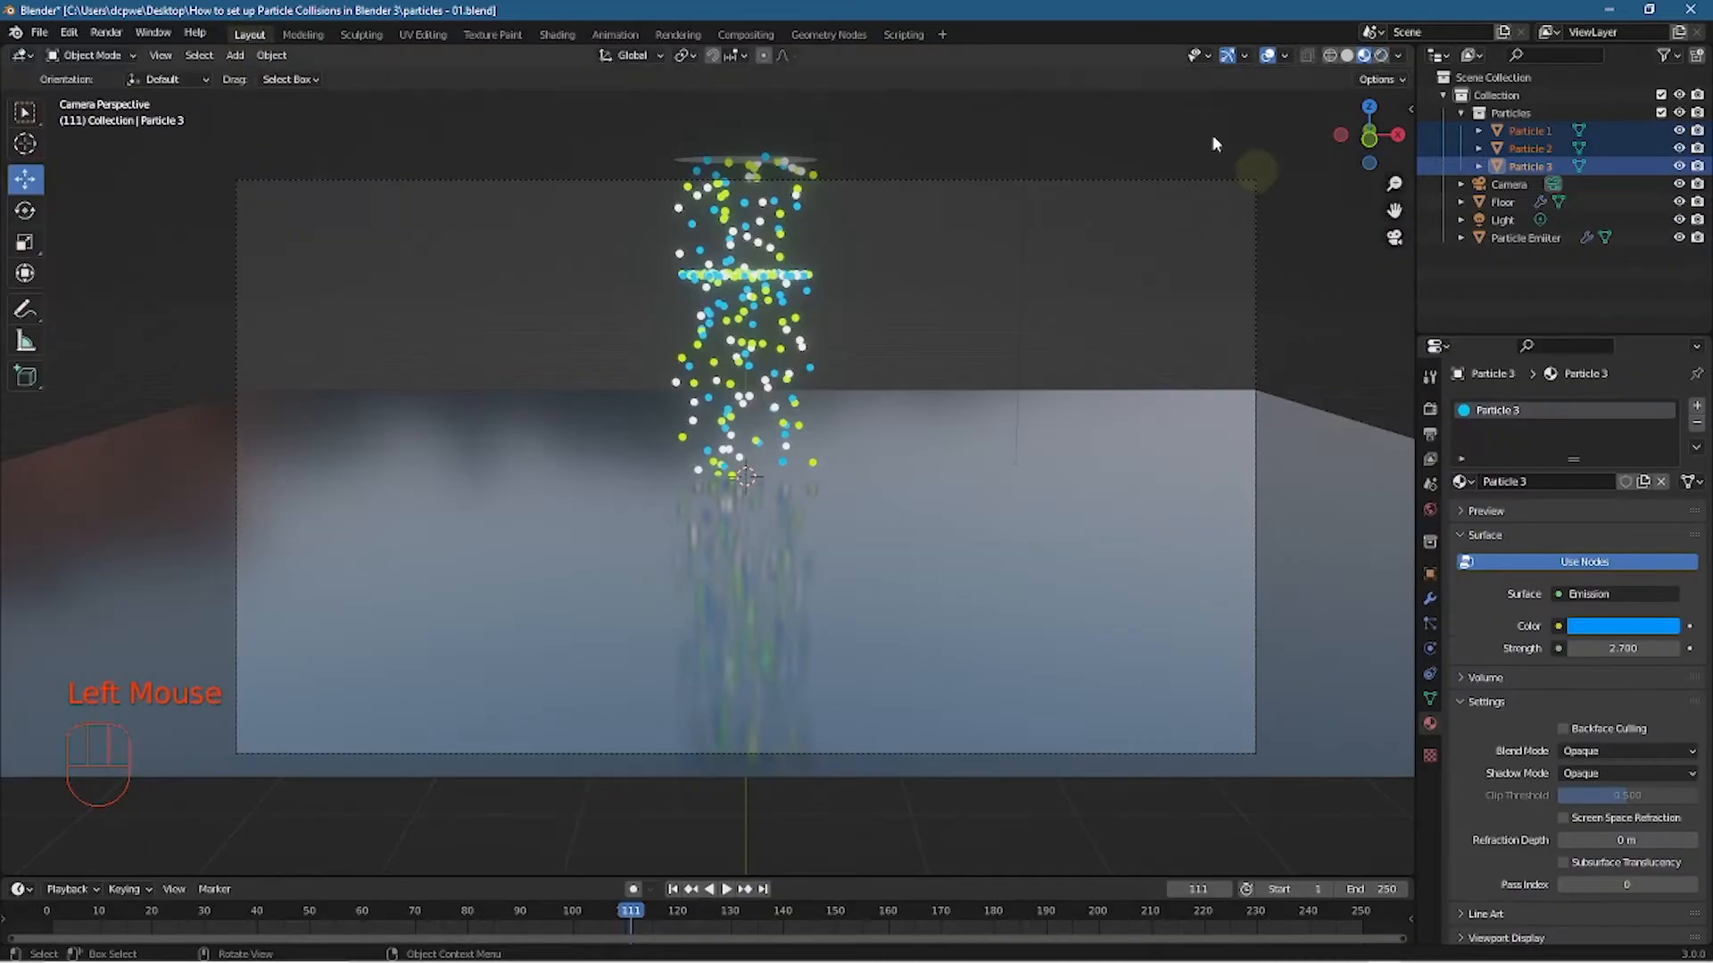
{"action": "left_click", "coordinate": [1382, 55]}
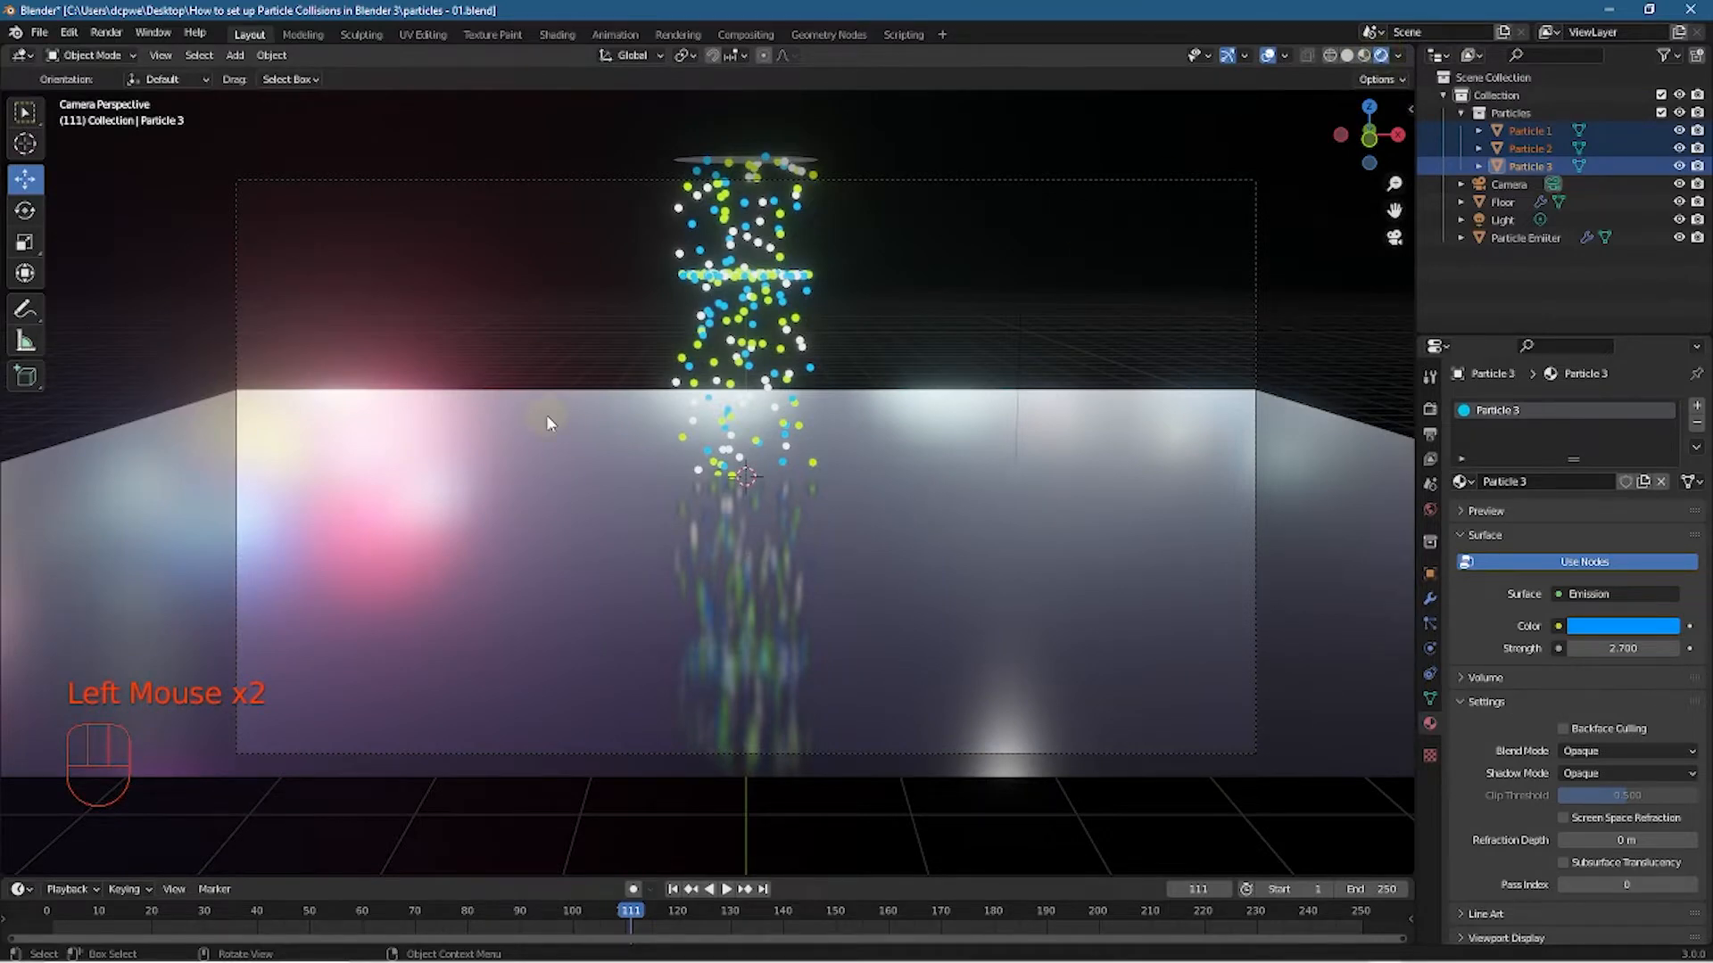
{"action": "key", "text": "F12"}
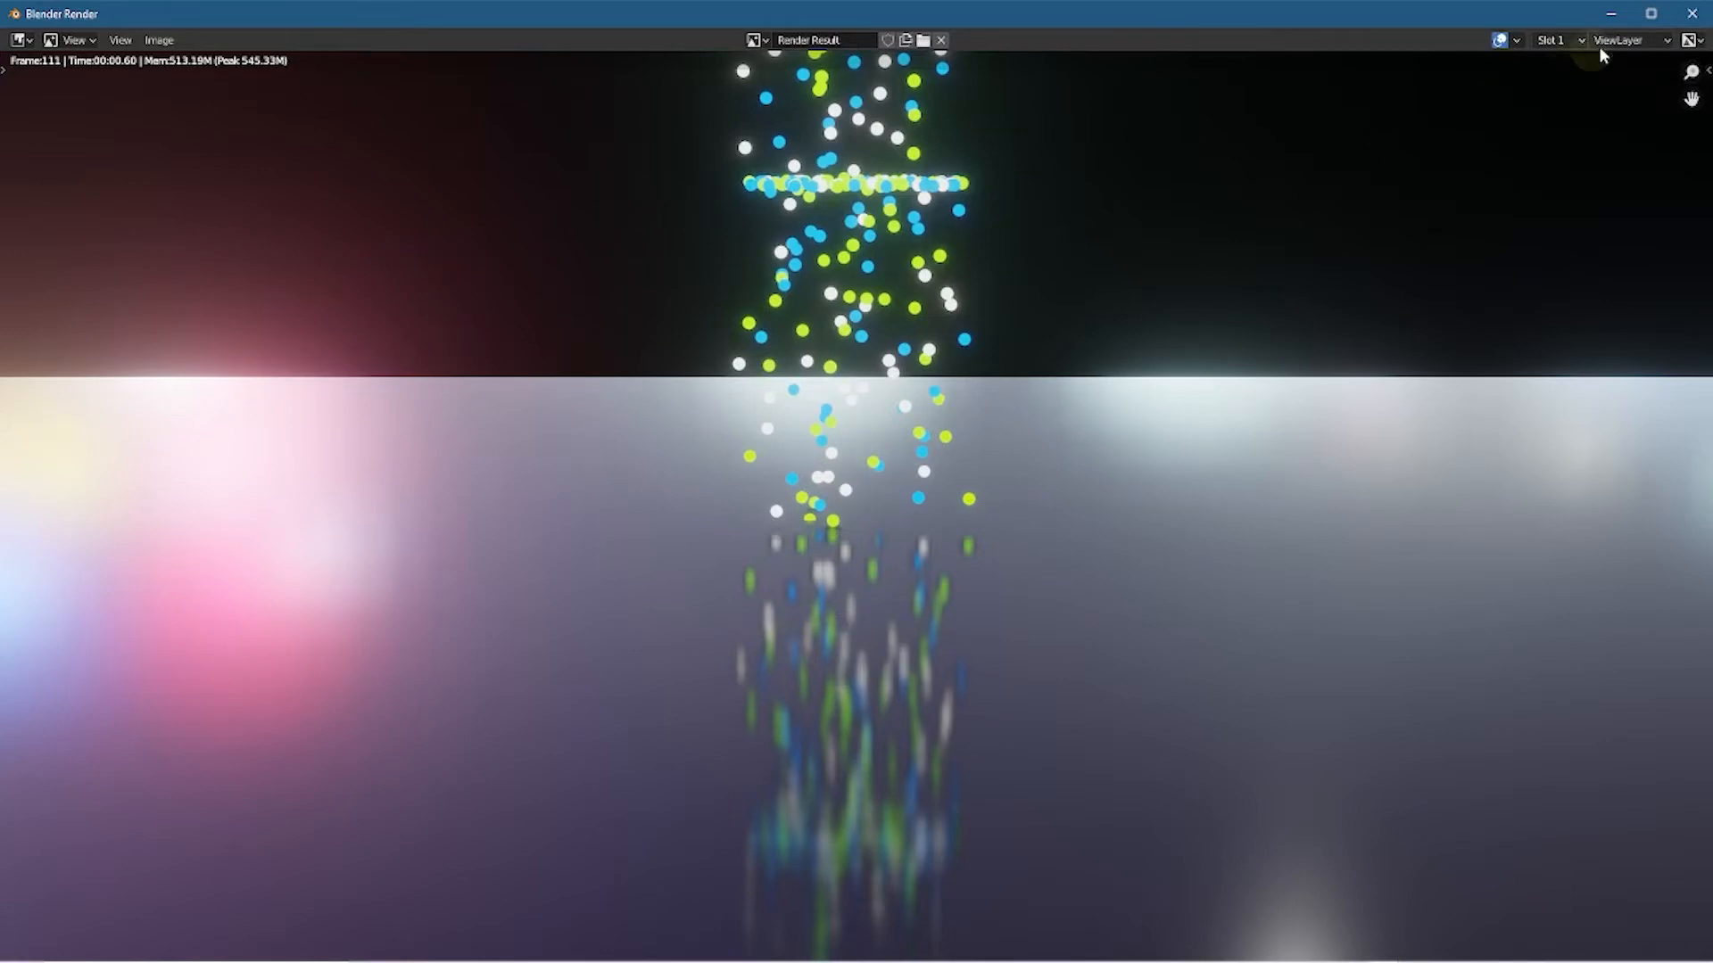
{"action": "left_click", "coordinate": [1691, 14]}
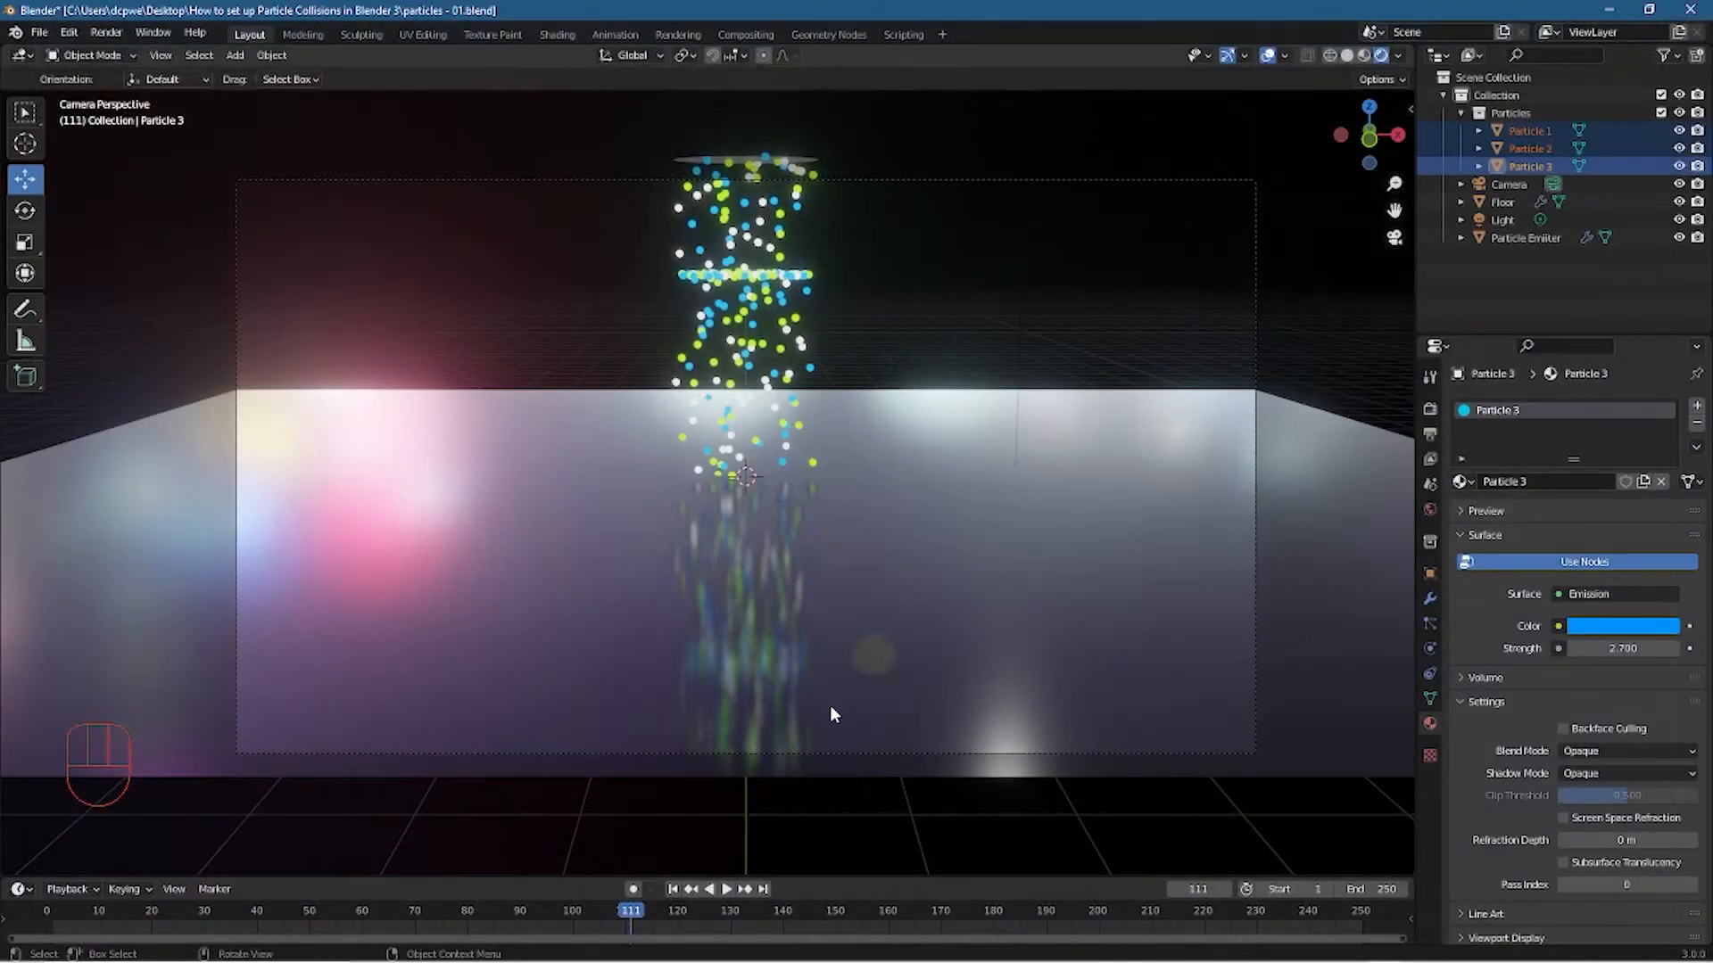
Return the timeline to frame 0 and add a Text object to the scene
{"action": "left_click_drag", "start_coordinate": [631, 911], "coordinate": [46, 960]}
{"action": "left_click_drag", "start_coordinate": [1289, 960], "coordinate": [1304, 960]}
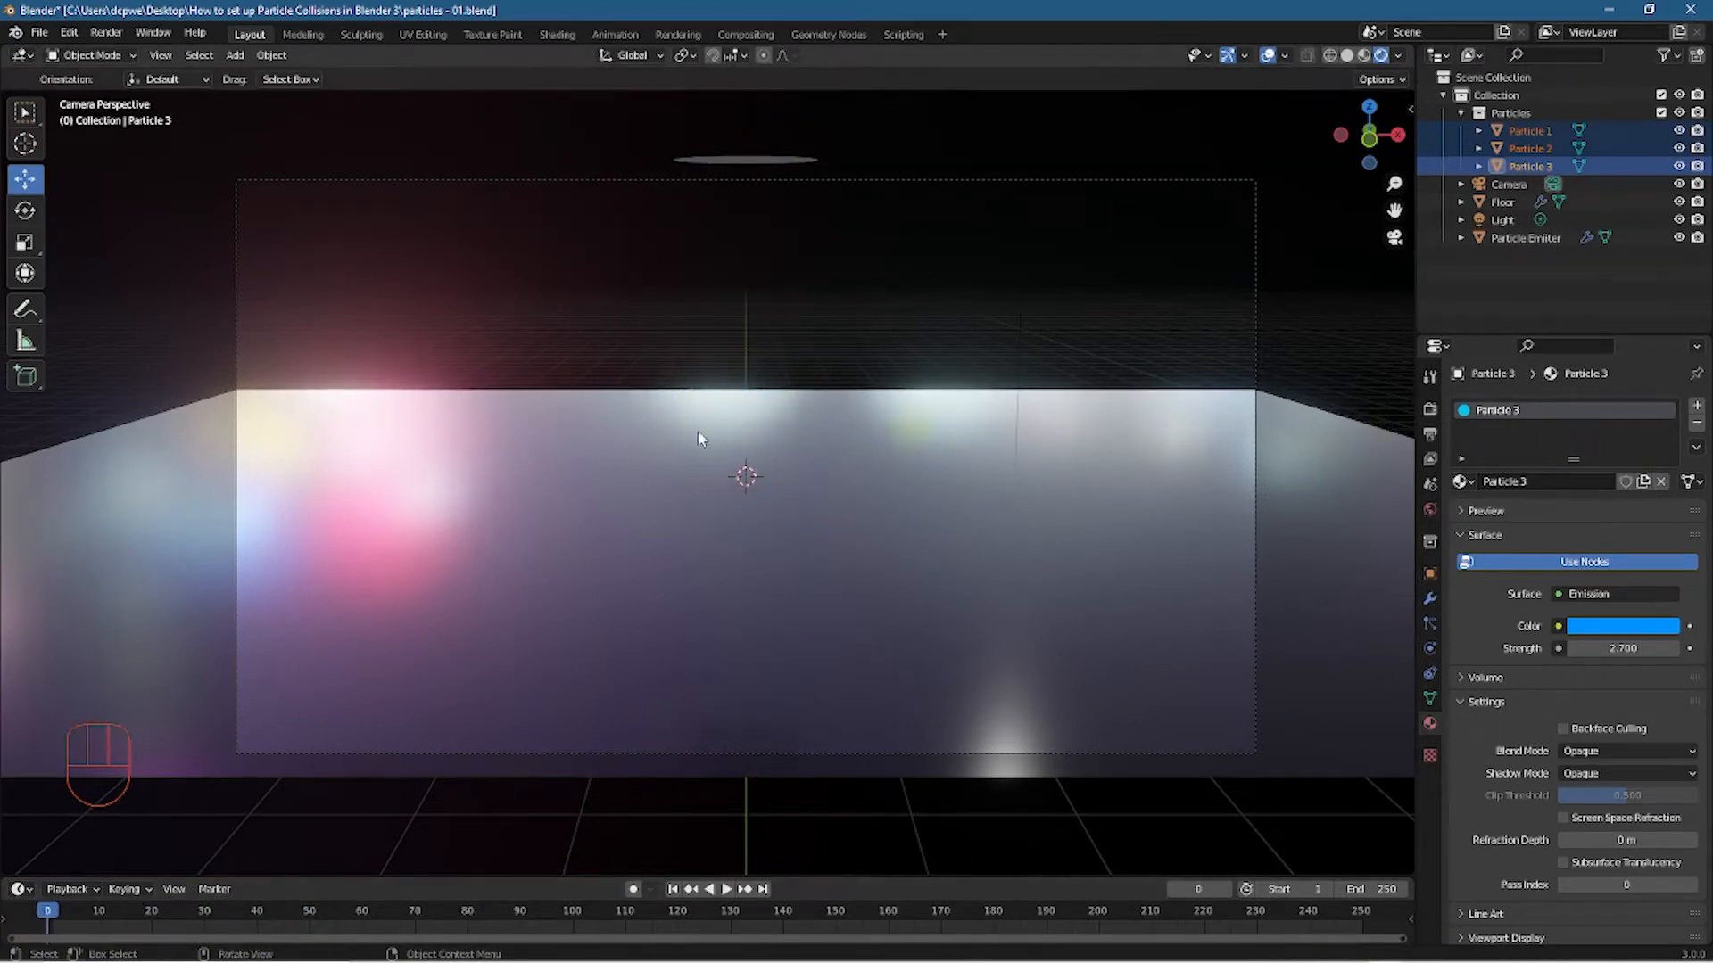
{"action": "key", "text": "shift+a"}
{"action": "mouse_move", "coordinate": [768, 489]}
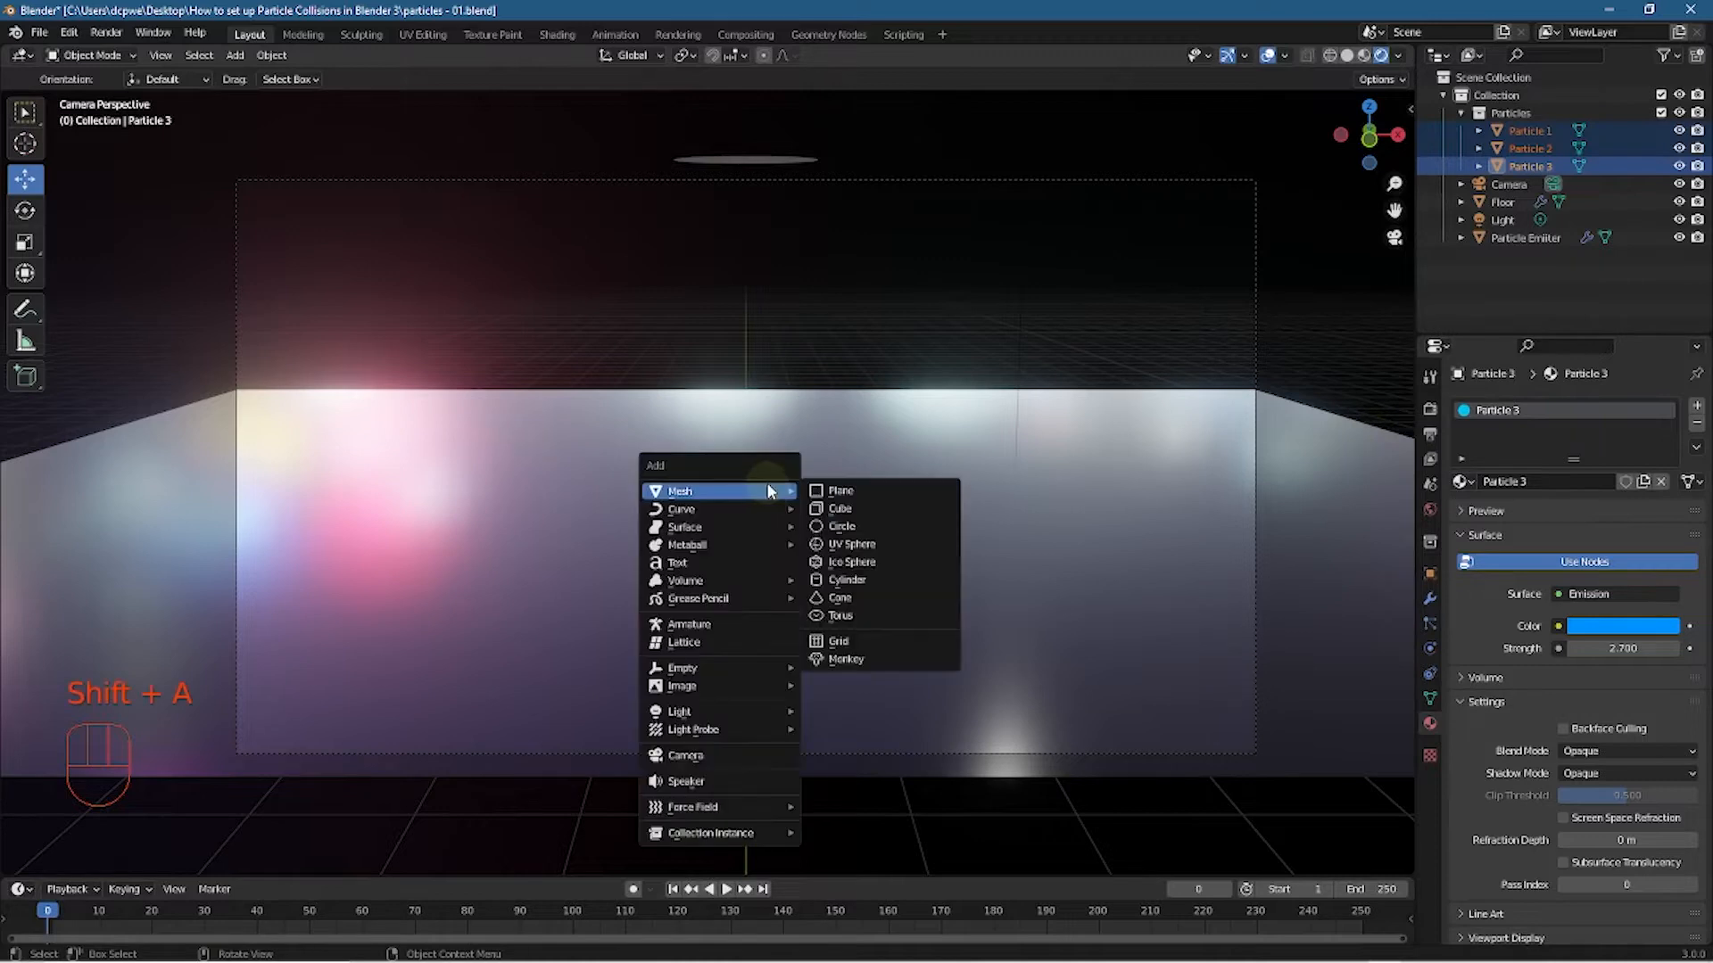
{"action": "mouse_move", "coordinate": [701, 679]}
{"action": "left_click", "coordinate": [712, 562]}
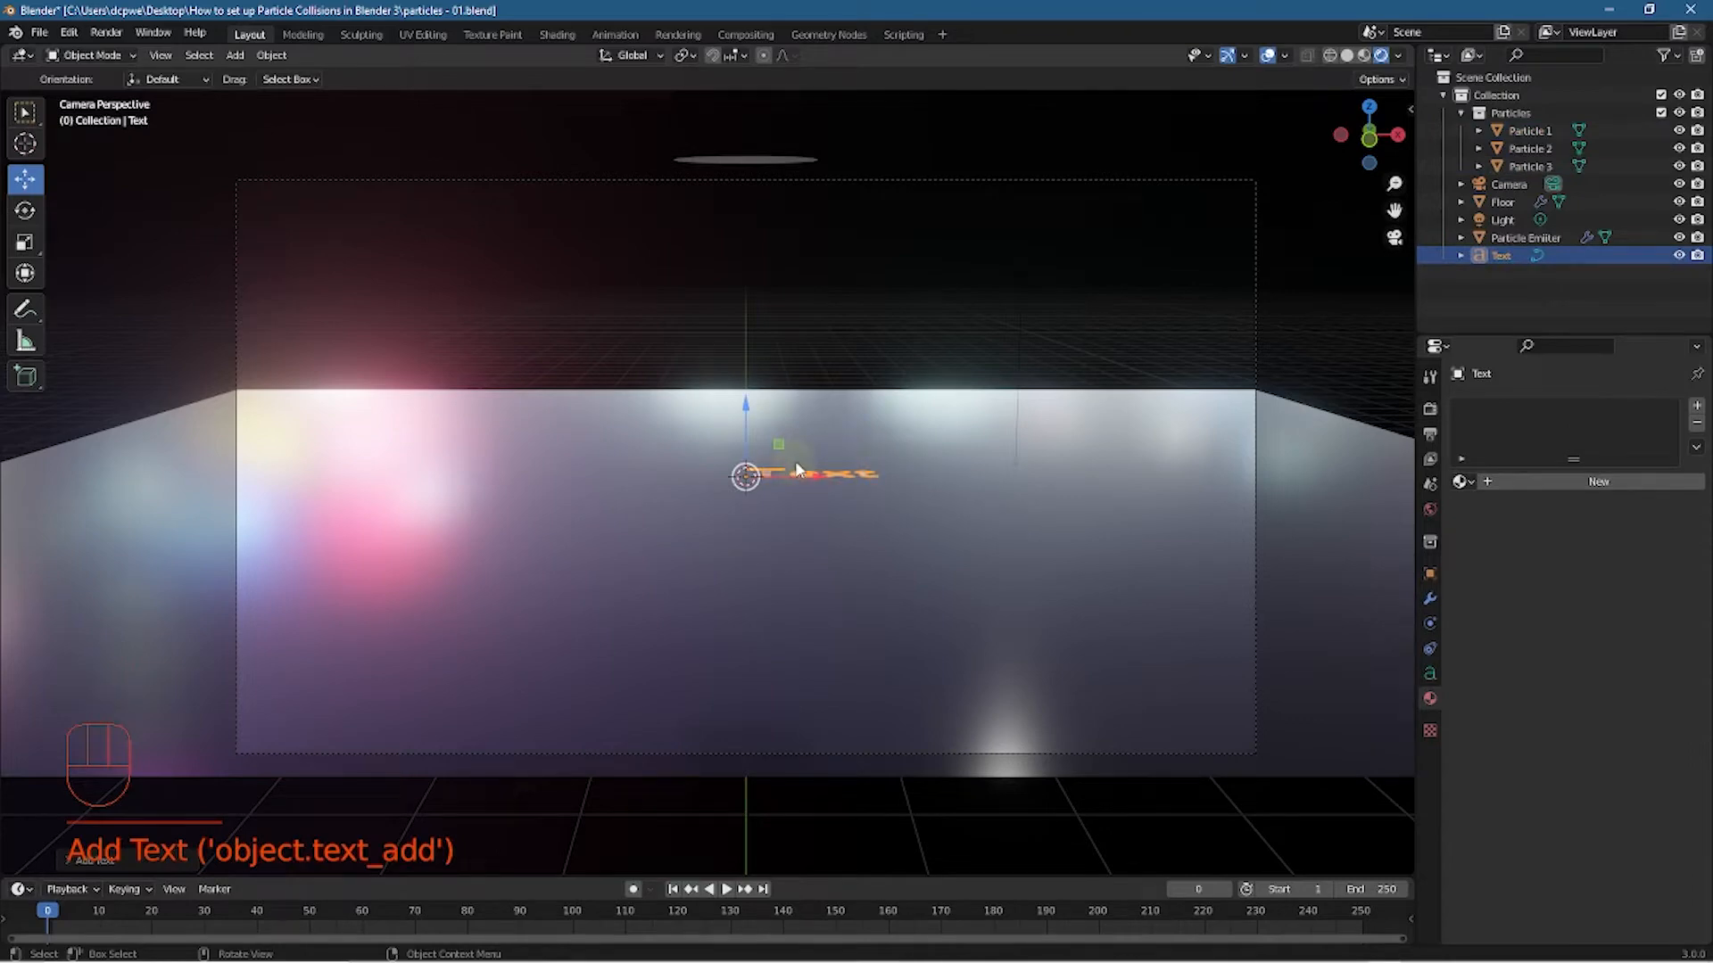
View the scene from the top and hide the Particle Emitter covering the text in the viewport
{"action": "key", "text": "KP_7"}
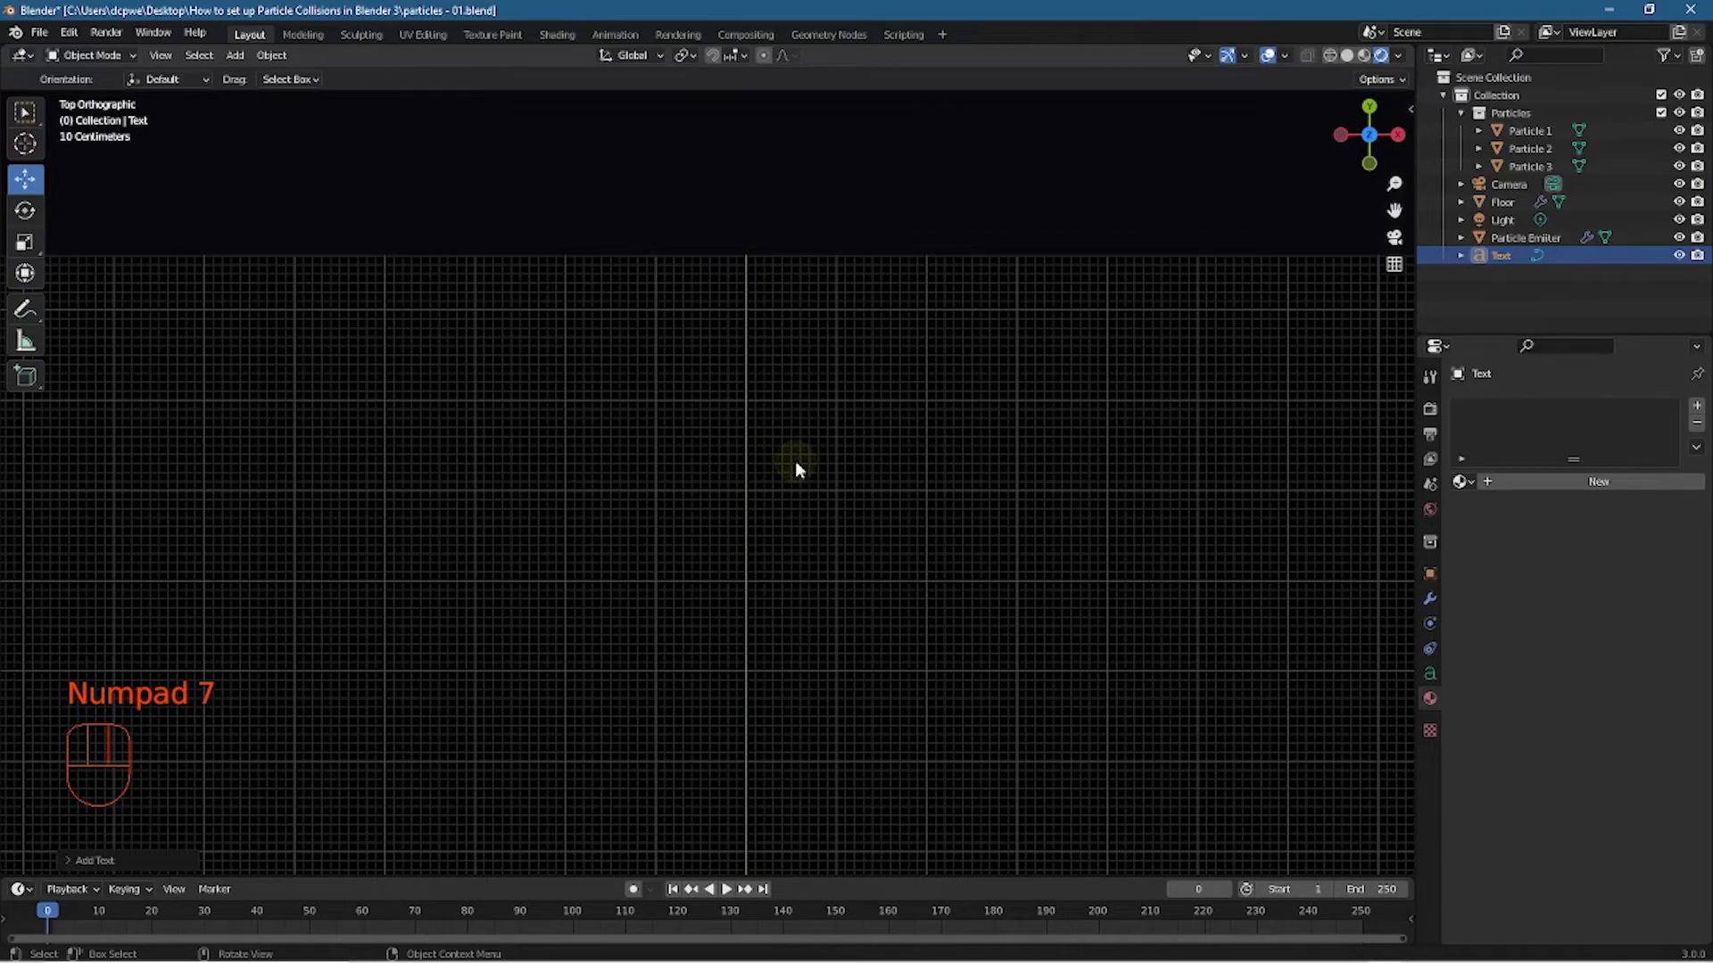
{"action": "scroll", "coordinate": [797, 469], "scroll_direction": "down", "scroll_amount": 5}
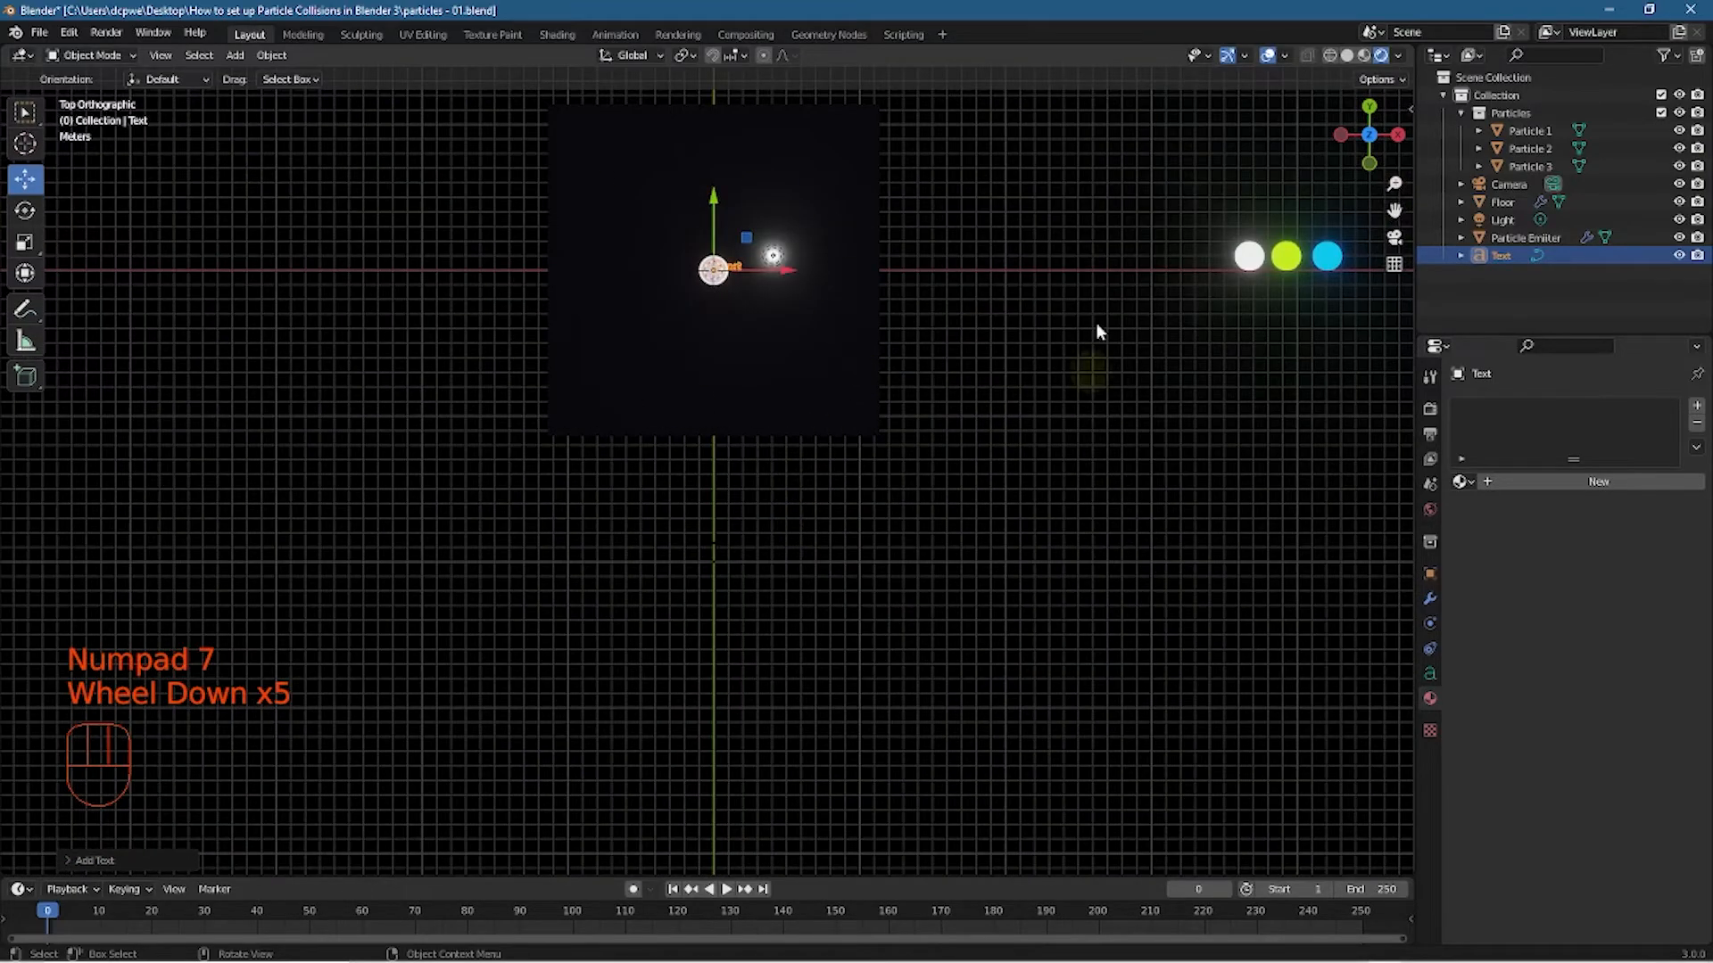
{"action": "middle_click_drag", "start_coordinate": [1005, 306], "coordinate": [1101, 524], "text": "shift"}
{"action": "scroll", "coordinate": [976, 507], "scroll_direction": "up", "scroll_amount": 3}
{"action": "scroll", "coordinate": [981, 506], "scroll_direction": "up", "scroll_amount": 1}
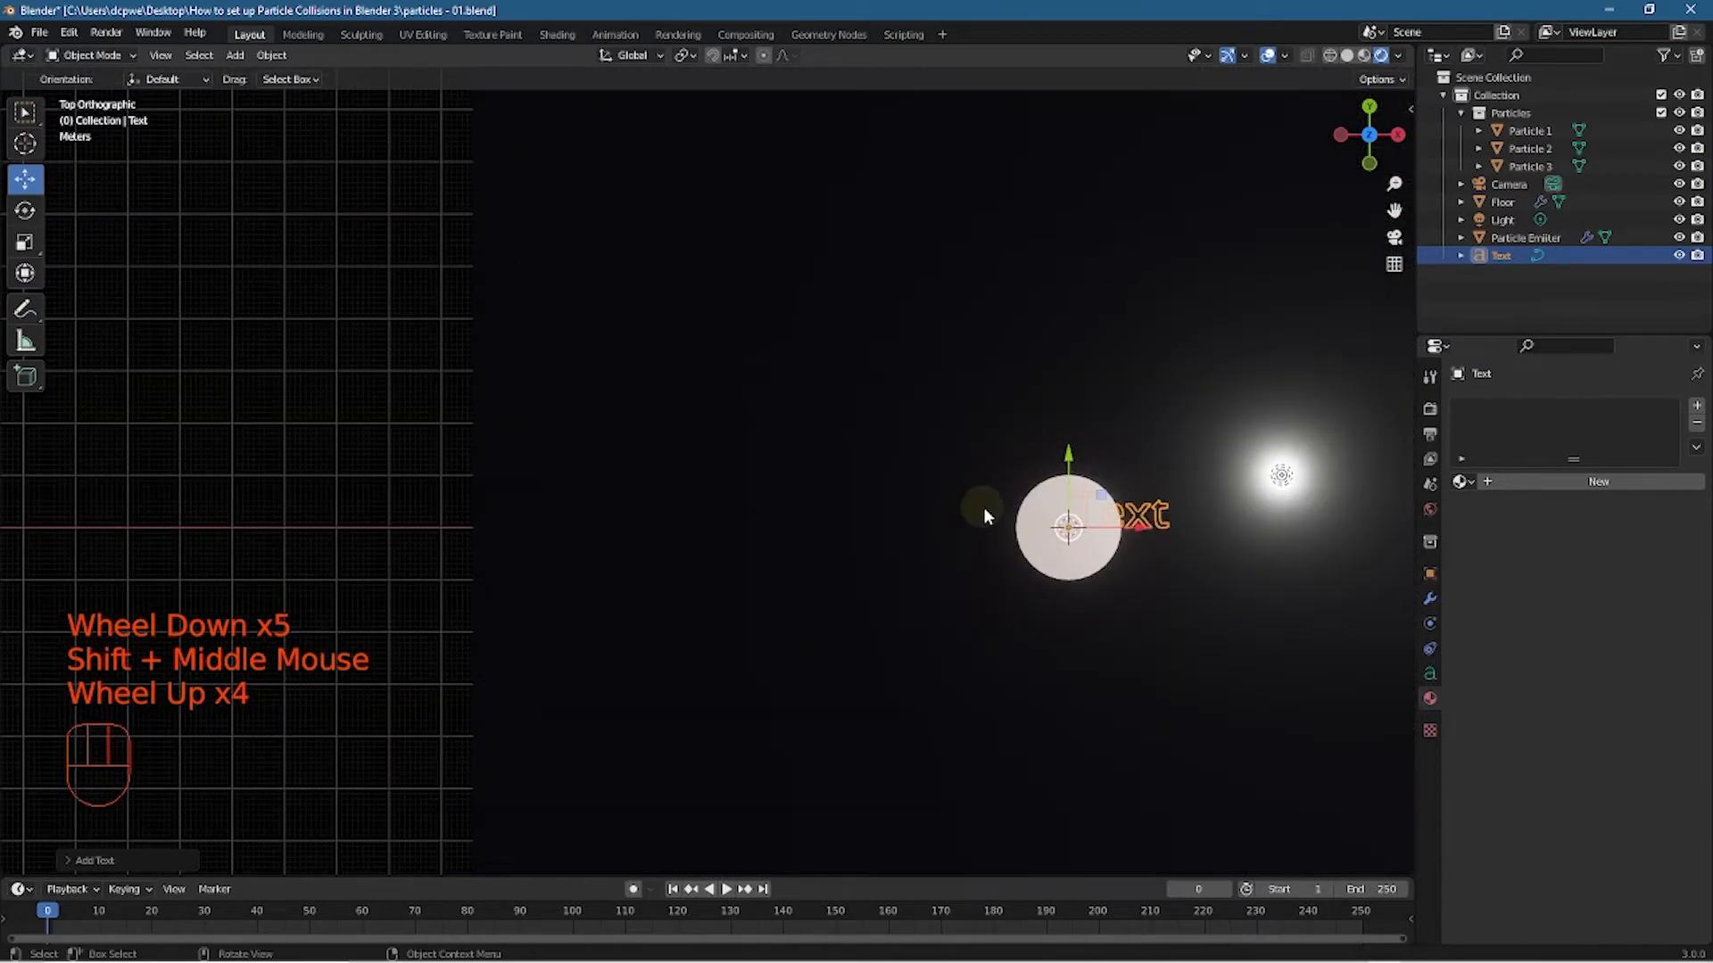
{"action": "middle_click_drag", "start_coordinate": [983, 507], "coordinate": [746, 482], "text": "shift"}
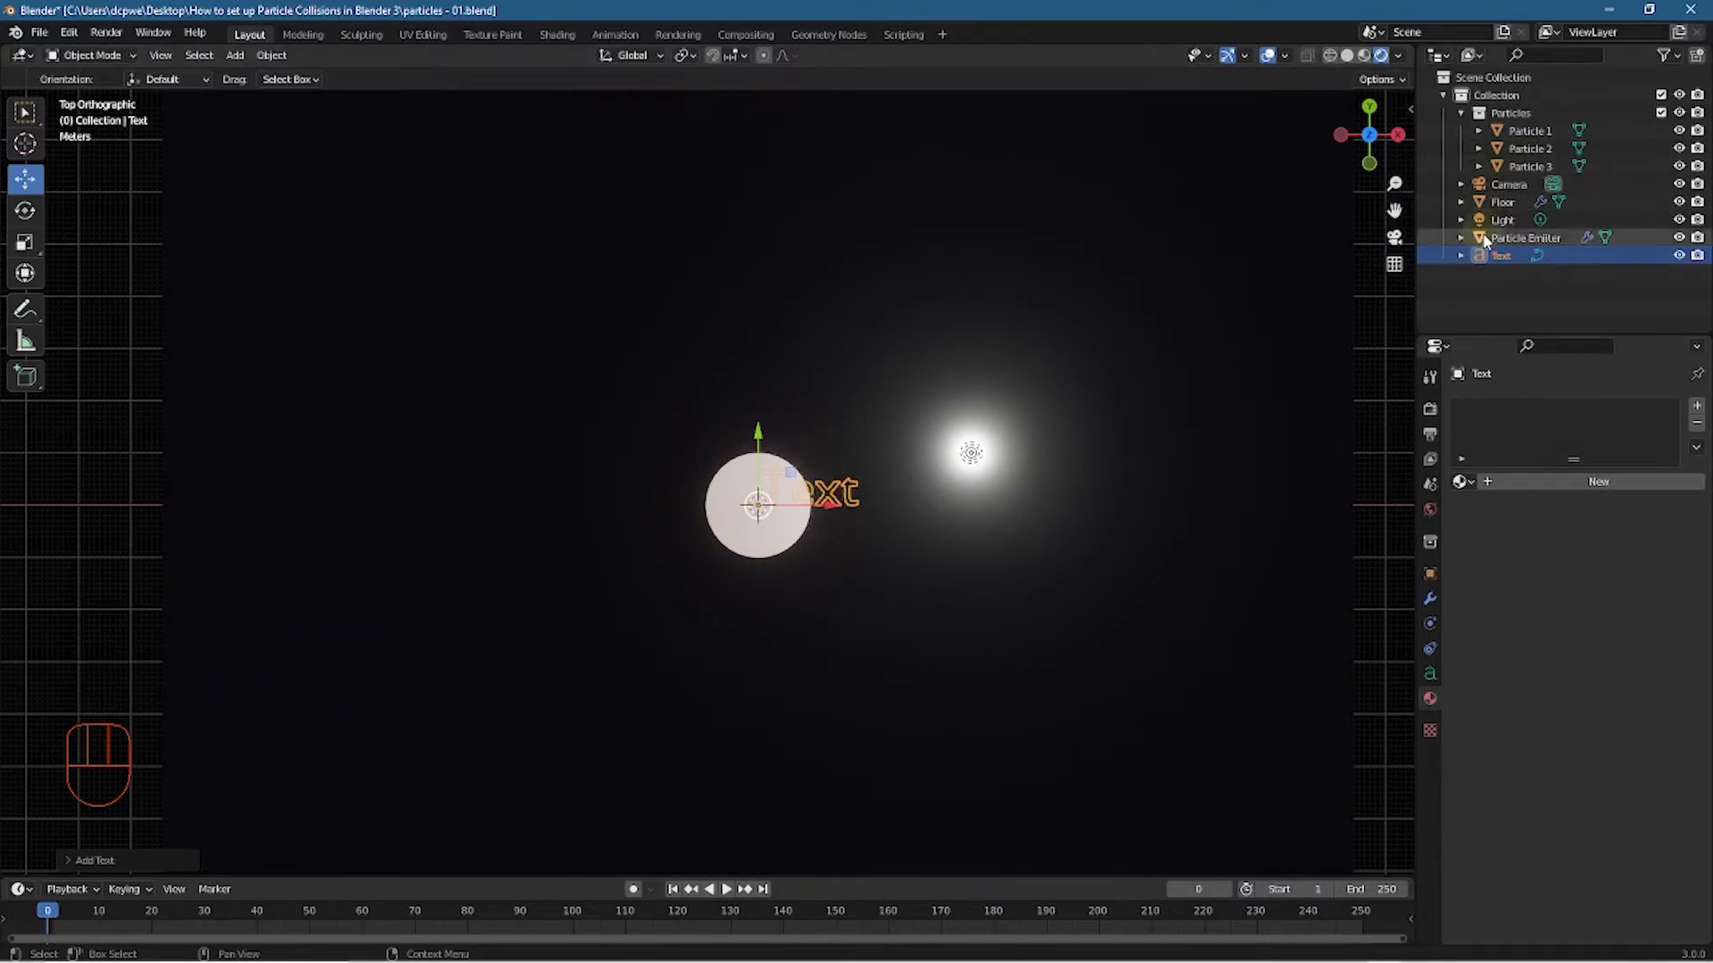
{"action": "left_click", "coordinate": [1680, 237]}
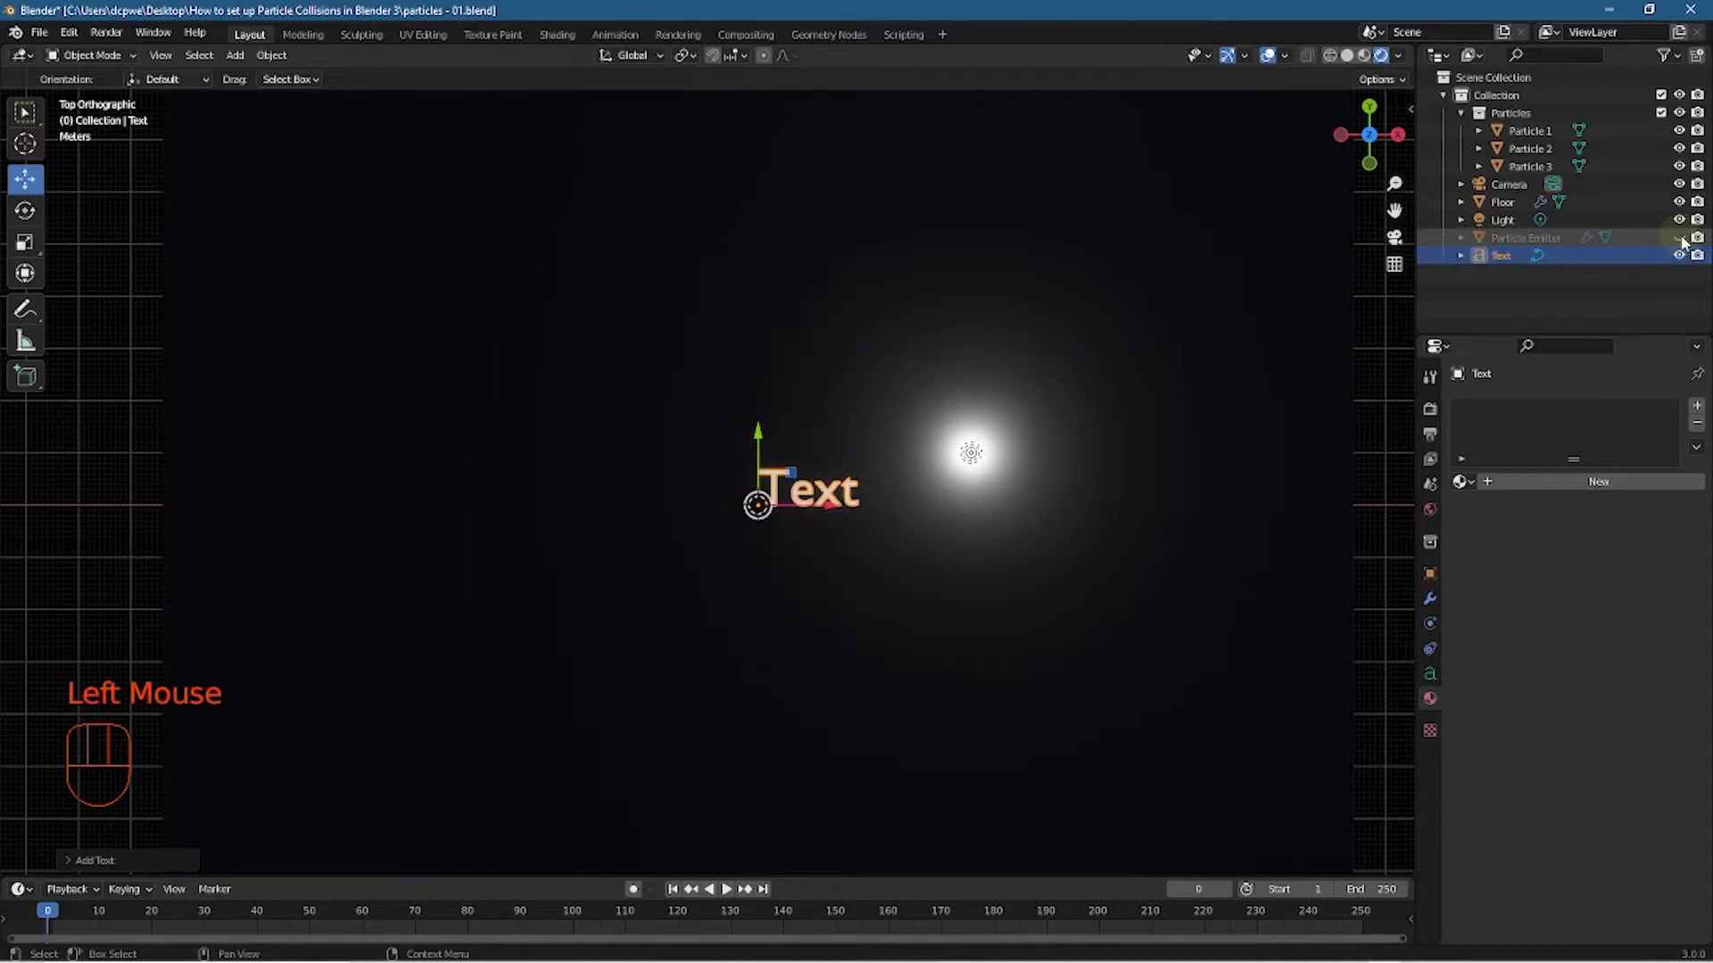
Delete the Light object from the scene and reselect the Text object
{"action": "scroll", "coordinate": [864, 505], "scroll_direction": "up", "scroll_amount": 3}
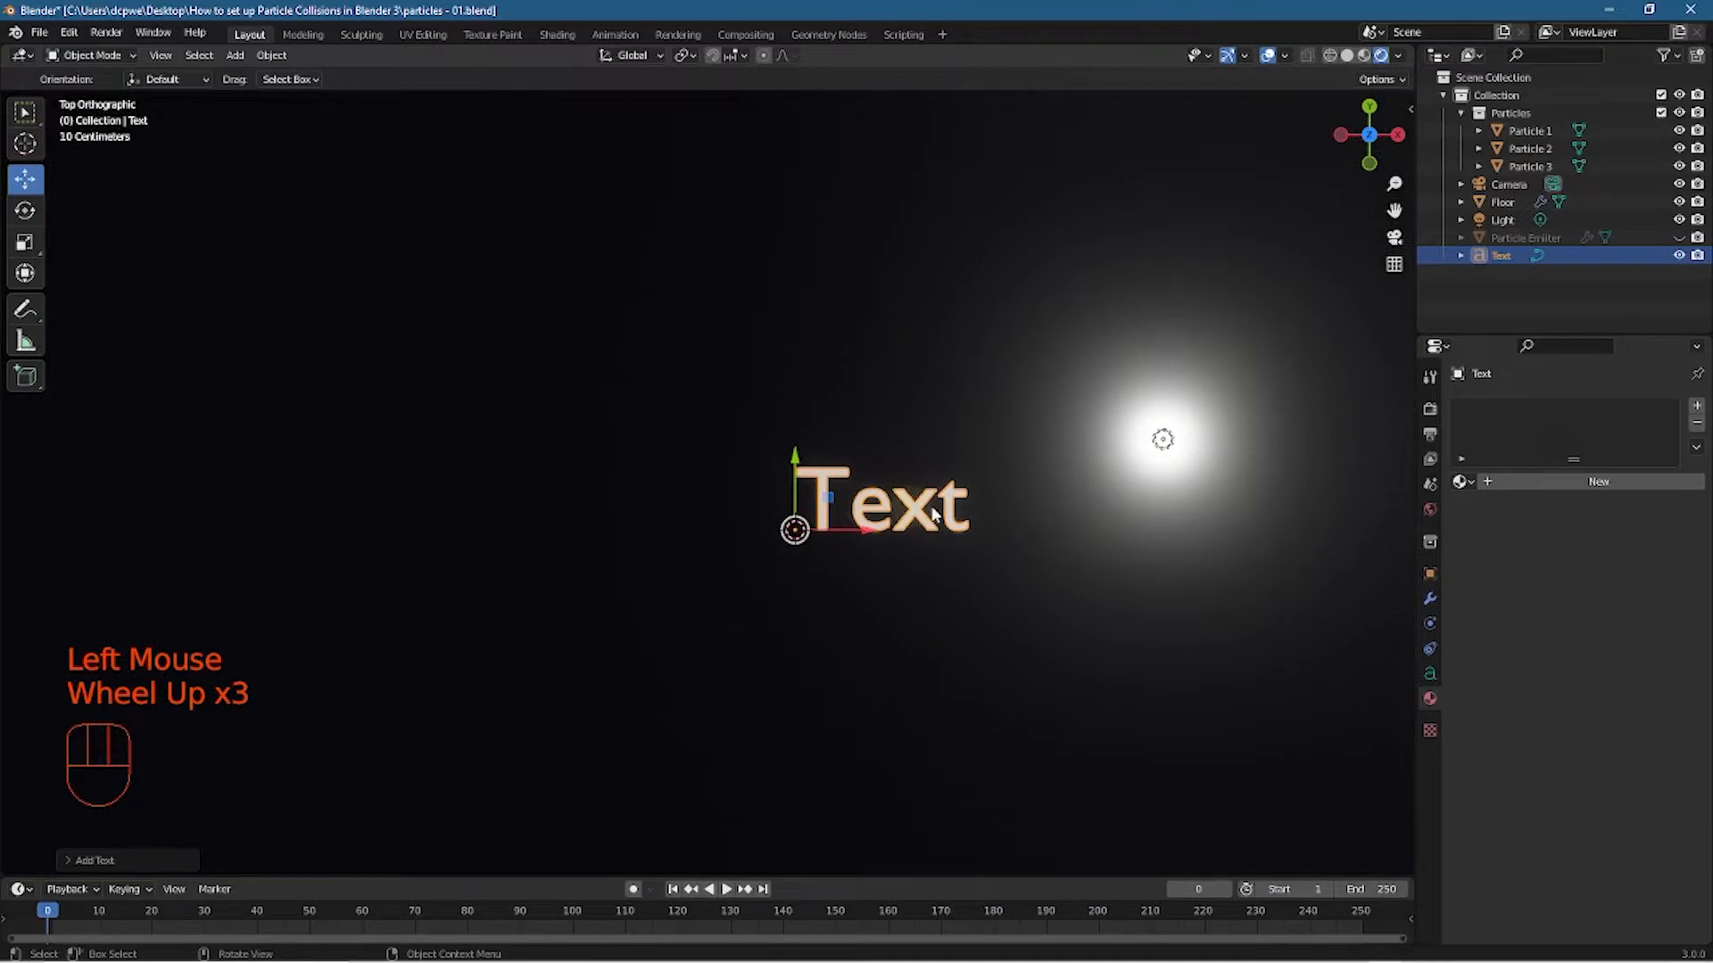
{"action": "left_click", "coordinate": [1185, 433]}
{"action": "left_click", "coordinate": [1501, 223]}
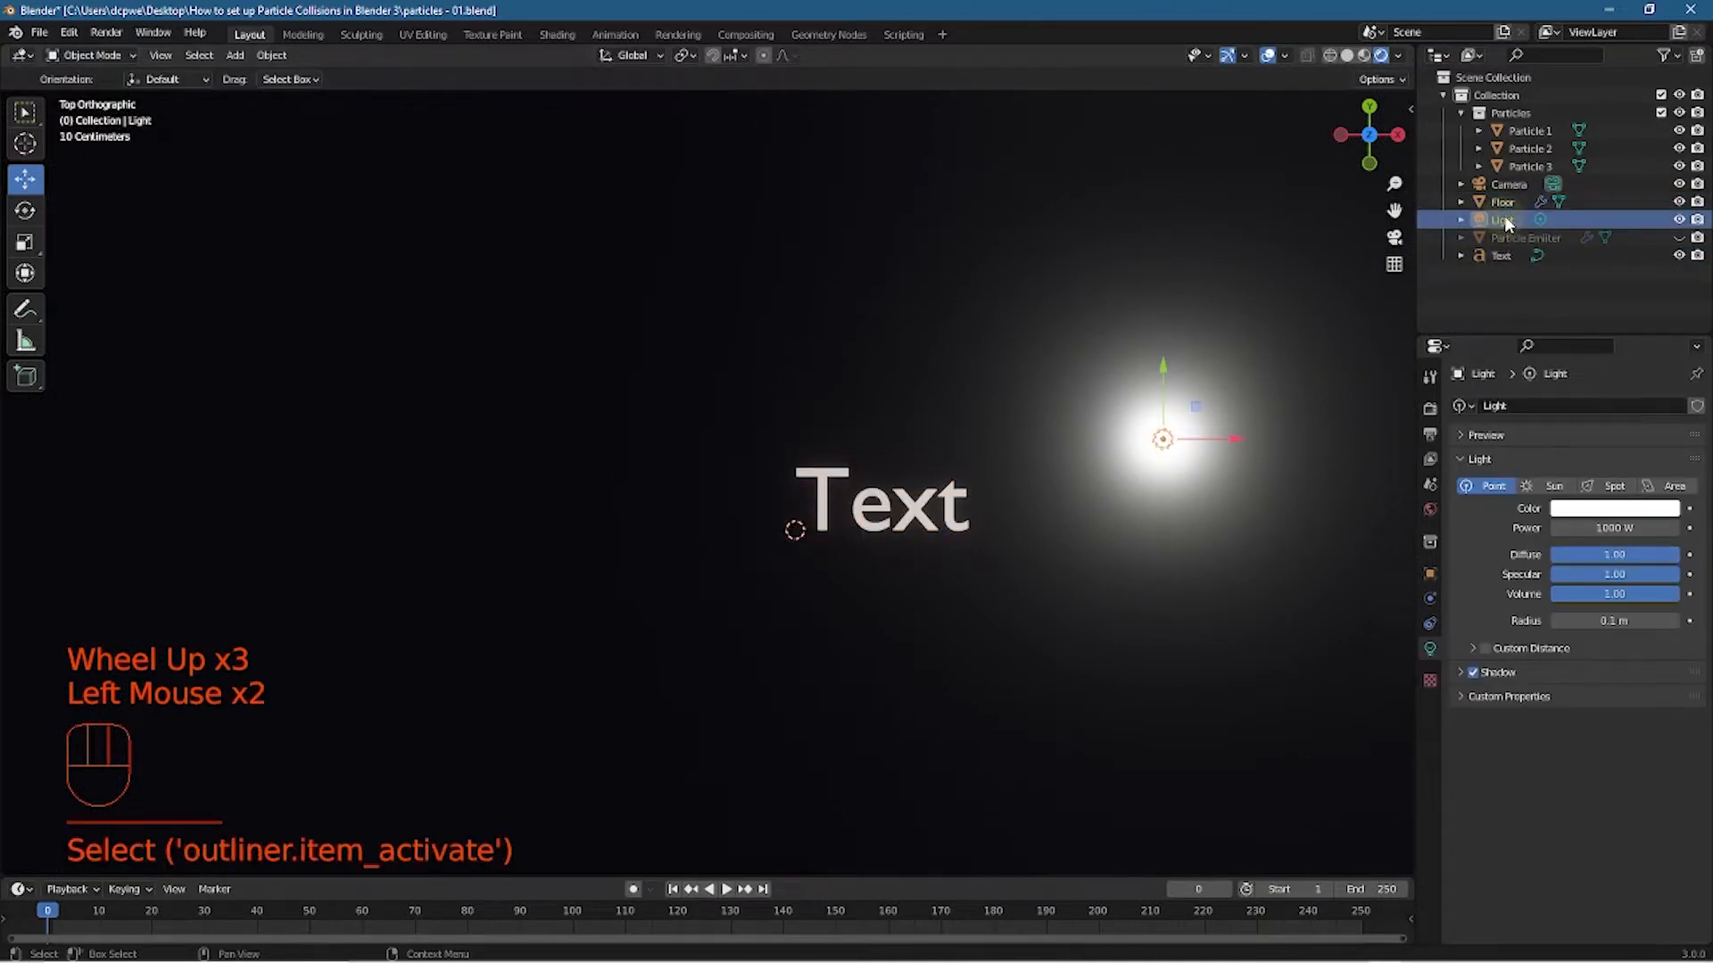
{"action": "key", "text": "Delete"}
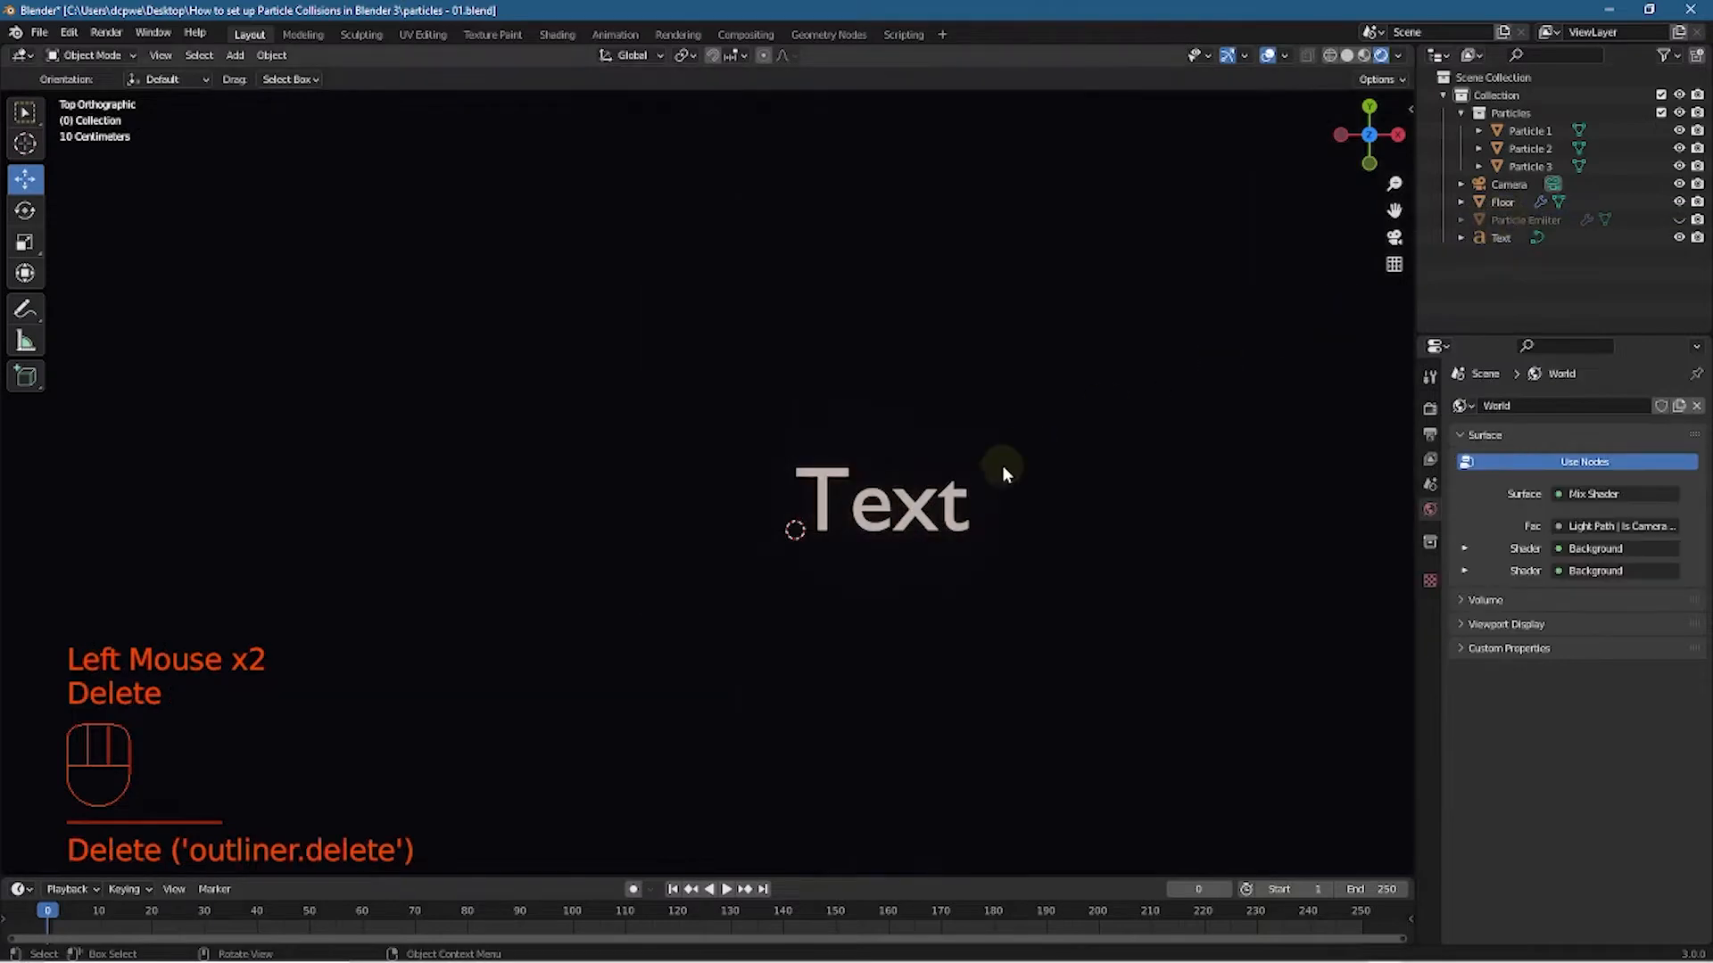
{"action": "left_click", "coordinate": [1506, 236]}
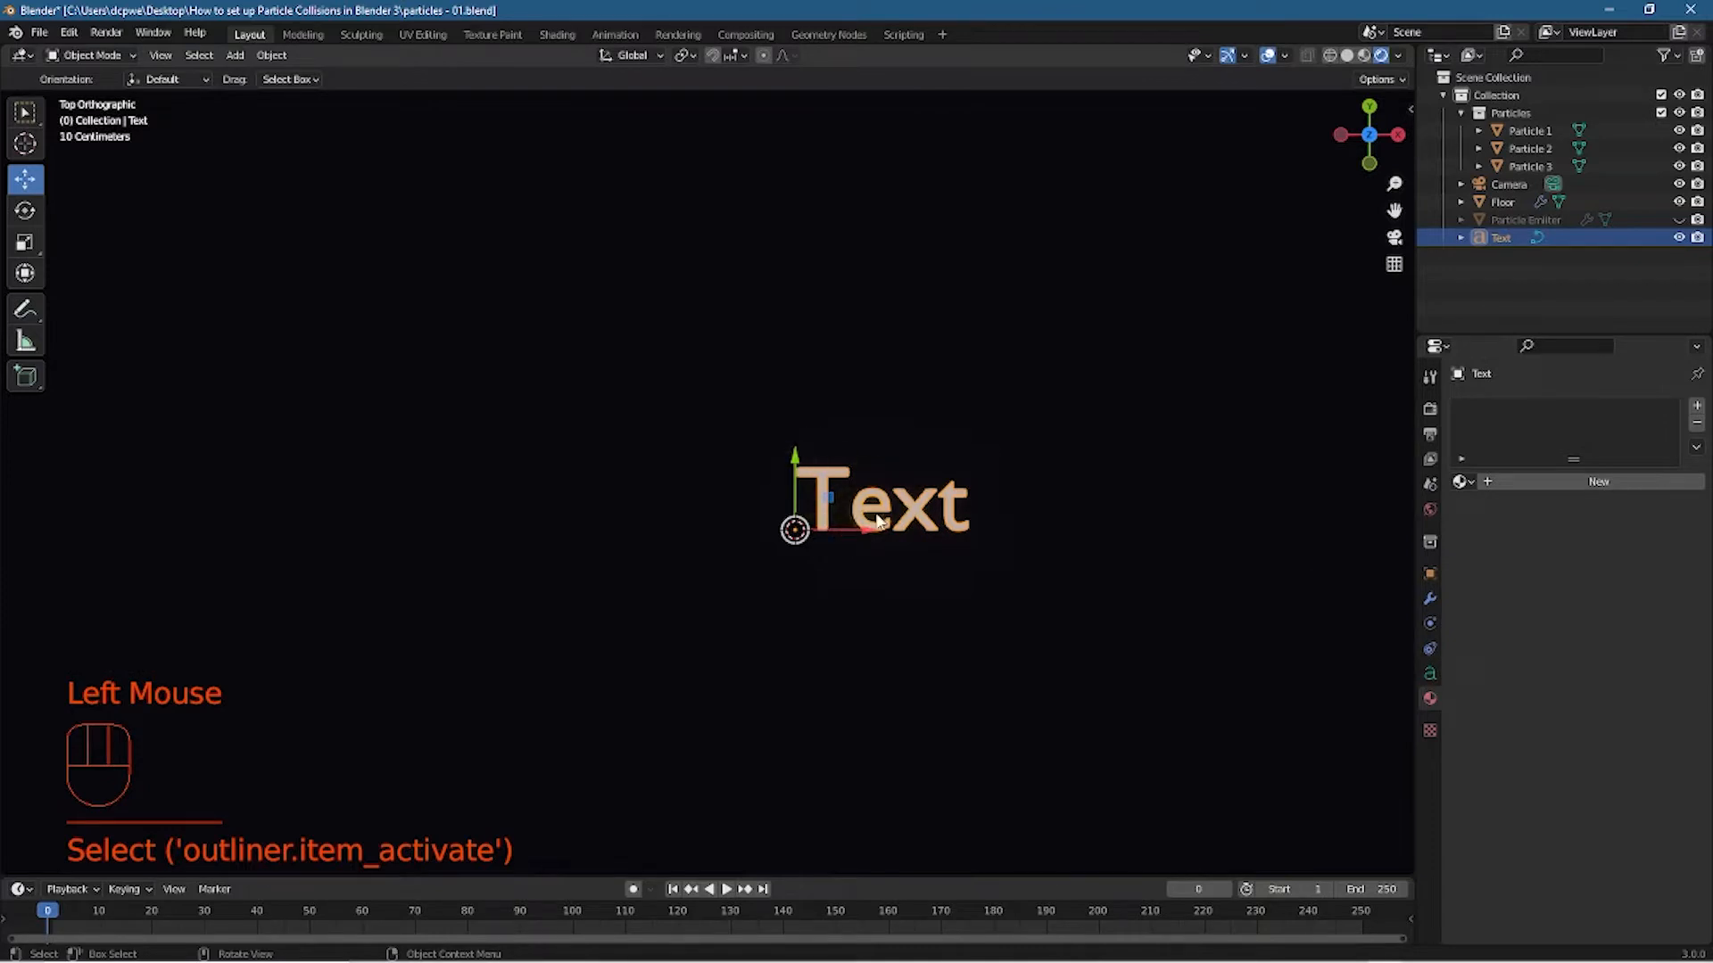
{"action": "key", "text": "Tab"}
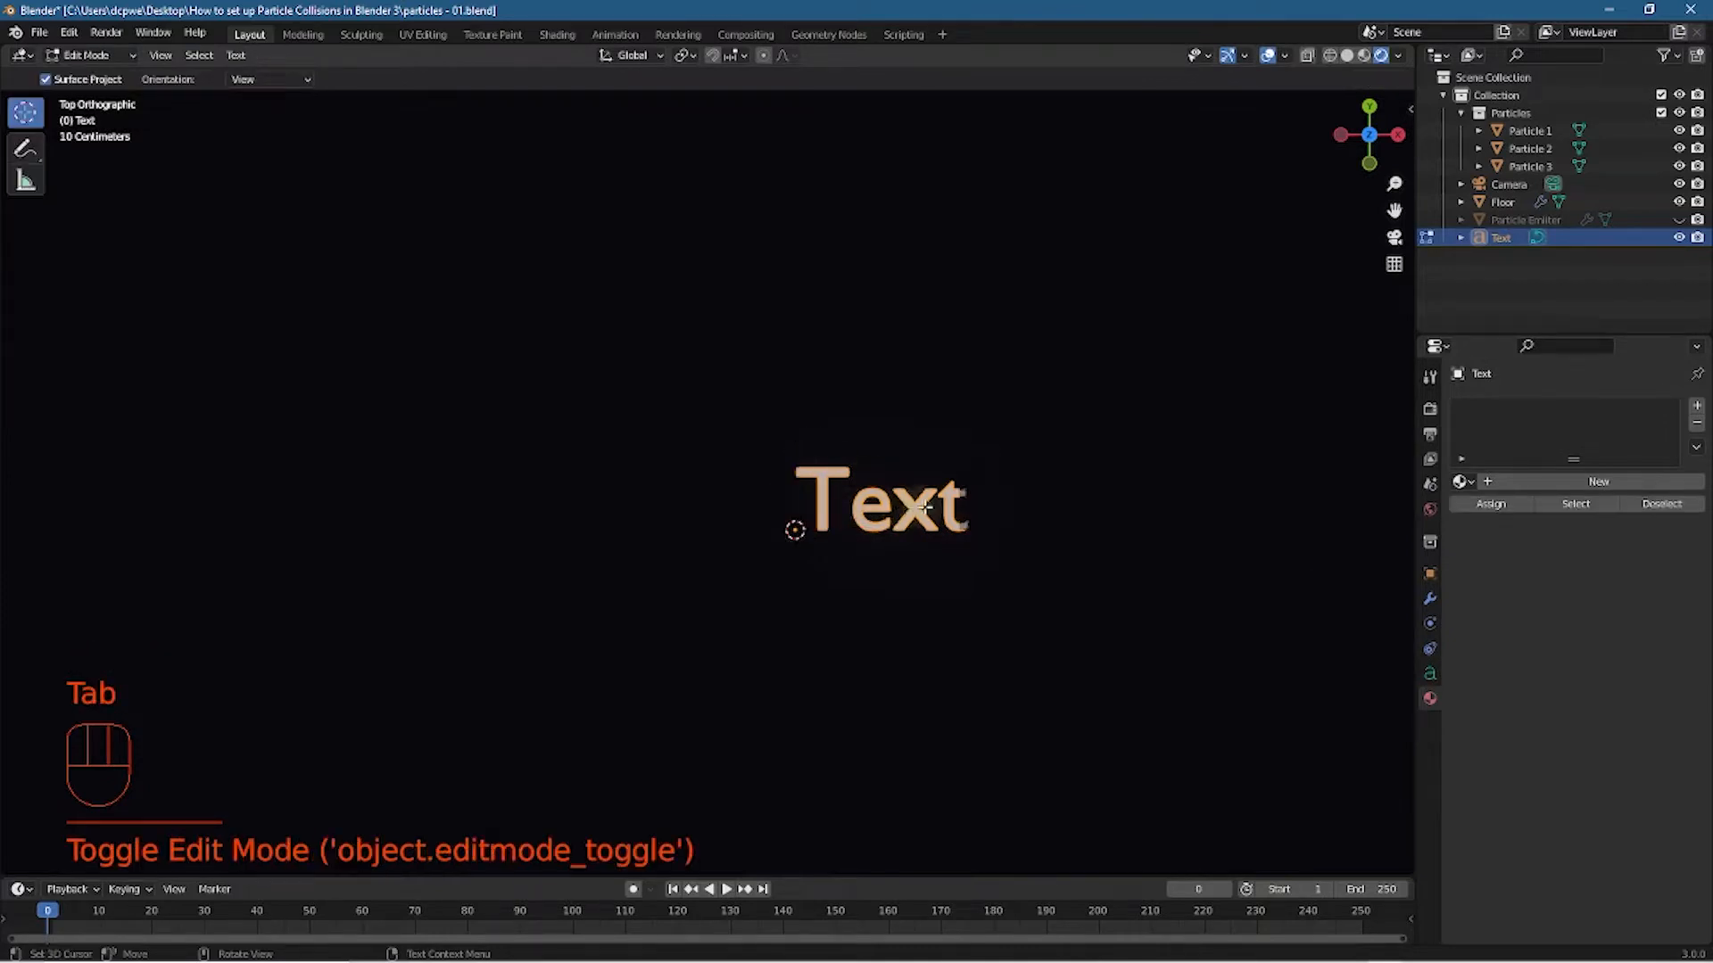
{"action": "left_click", "coordinate": [925, 508]}
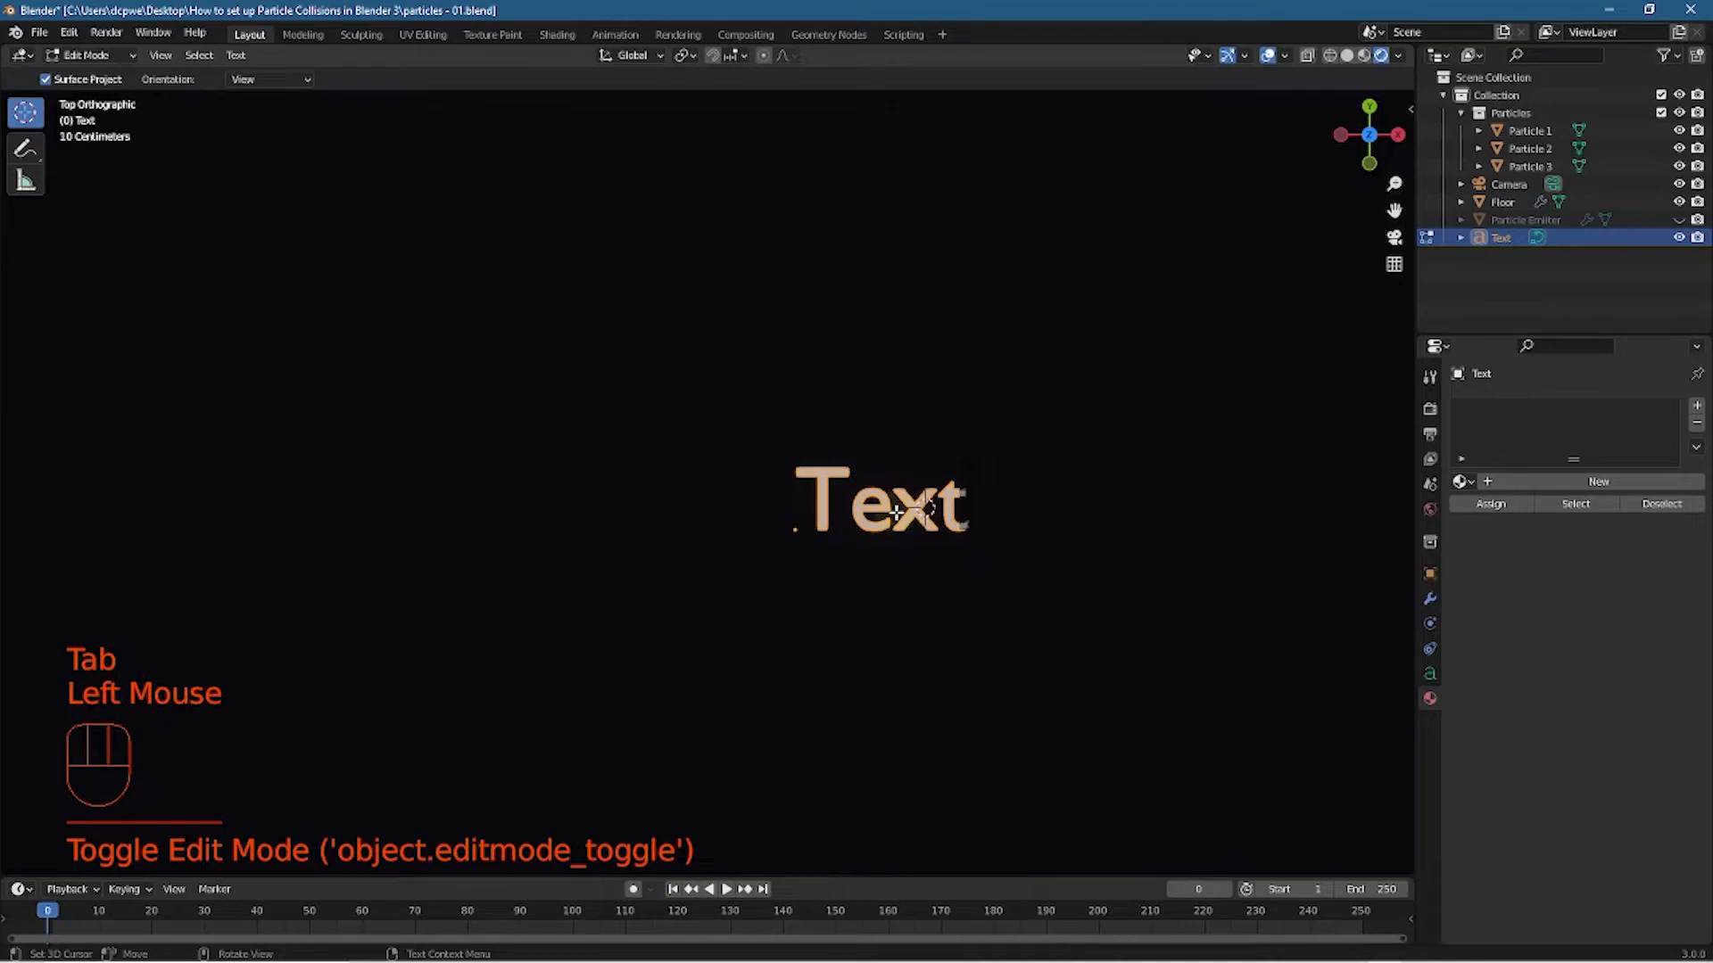
{"action": "key", "text": "Tab"}
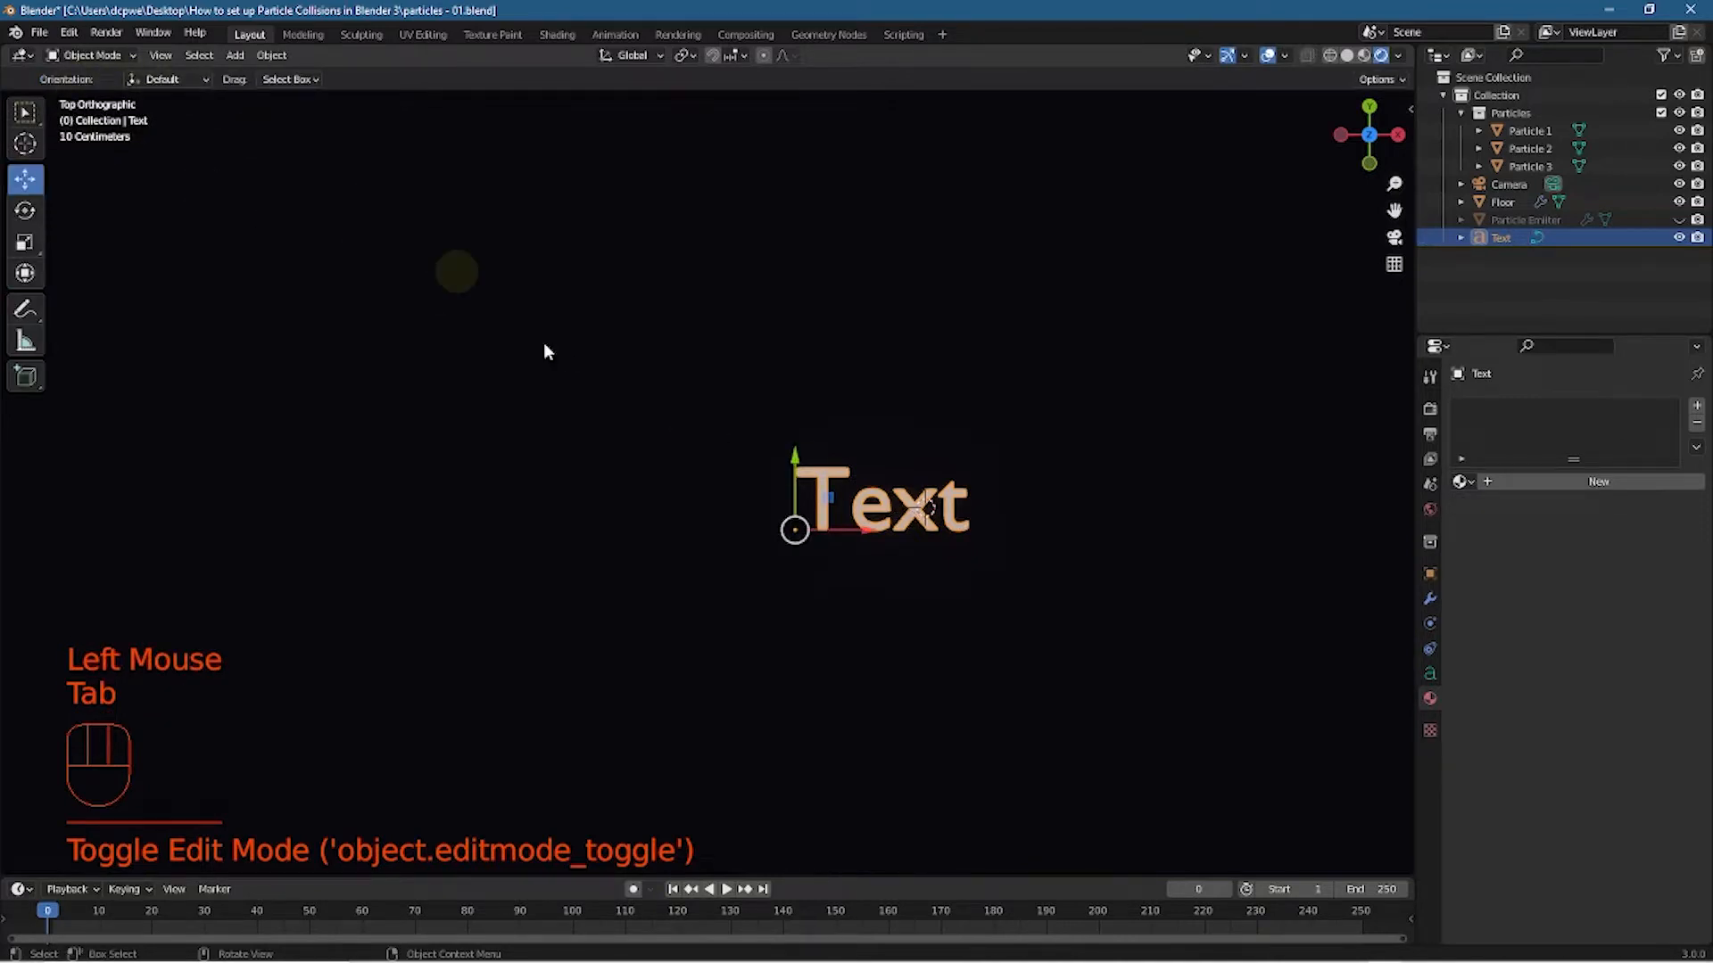
{"action": "left_click", "coordinate": [812, 455]}
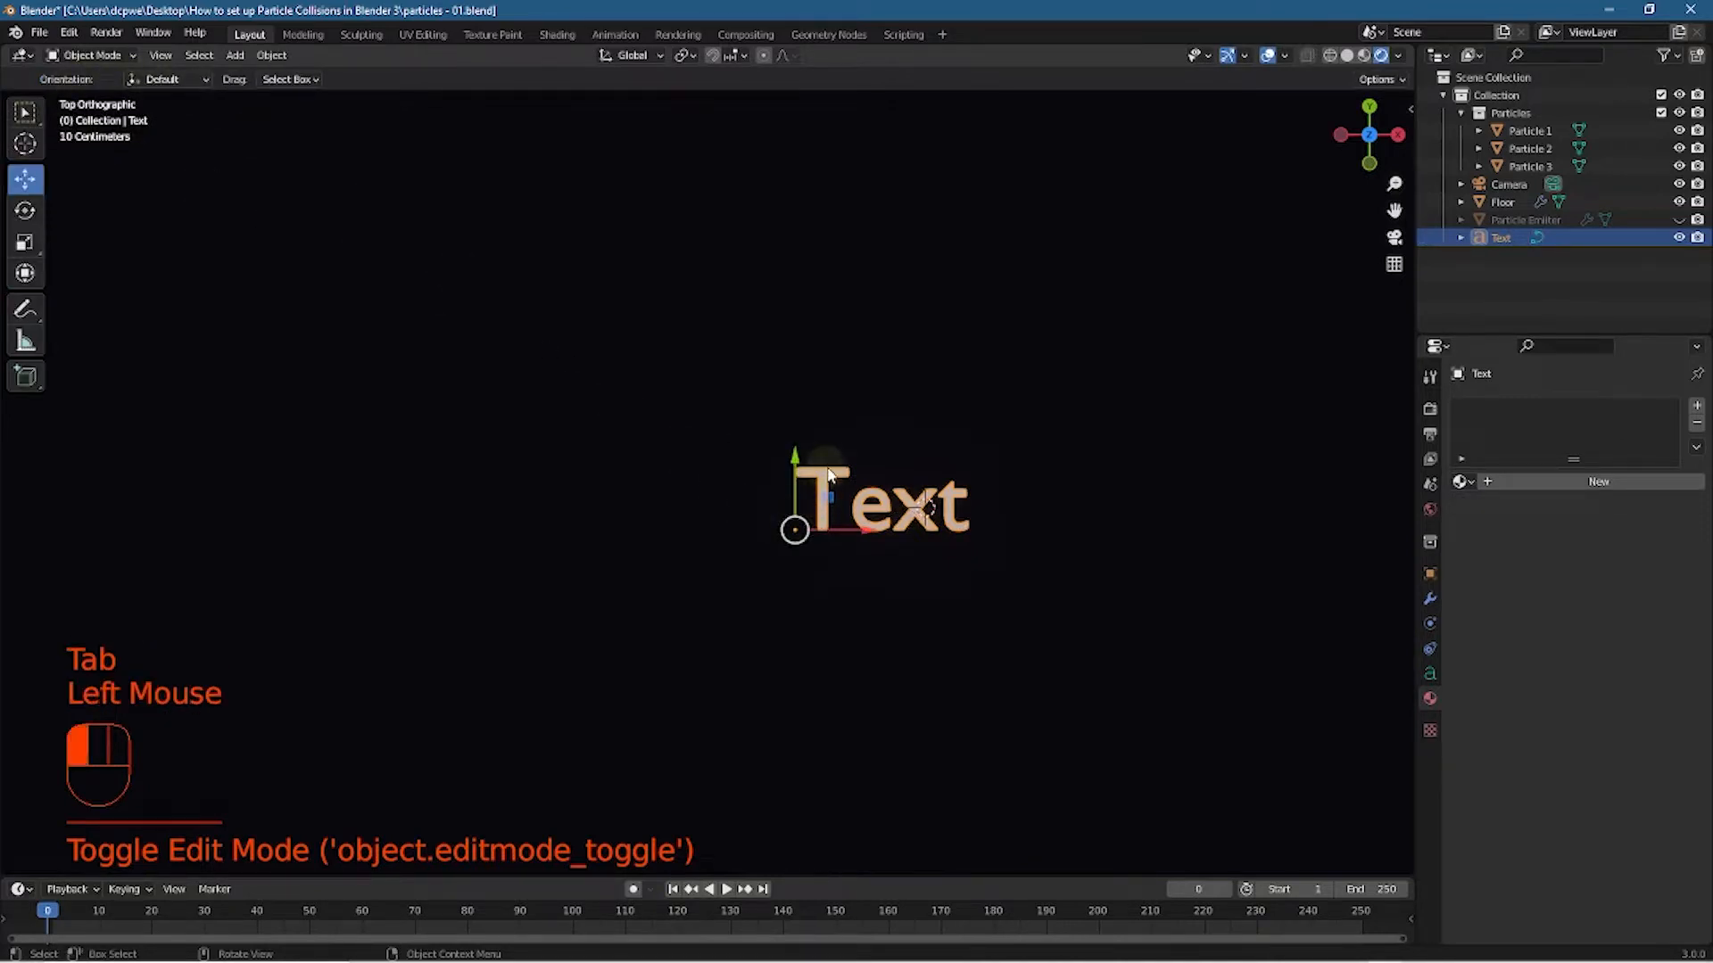
Replace the default wording of the text object with "Particles" and return to Object Mode
{"action": "left_click", "coordinate": [888, 529]}
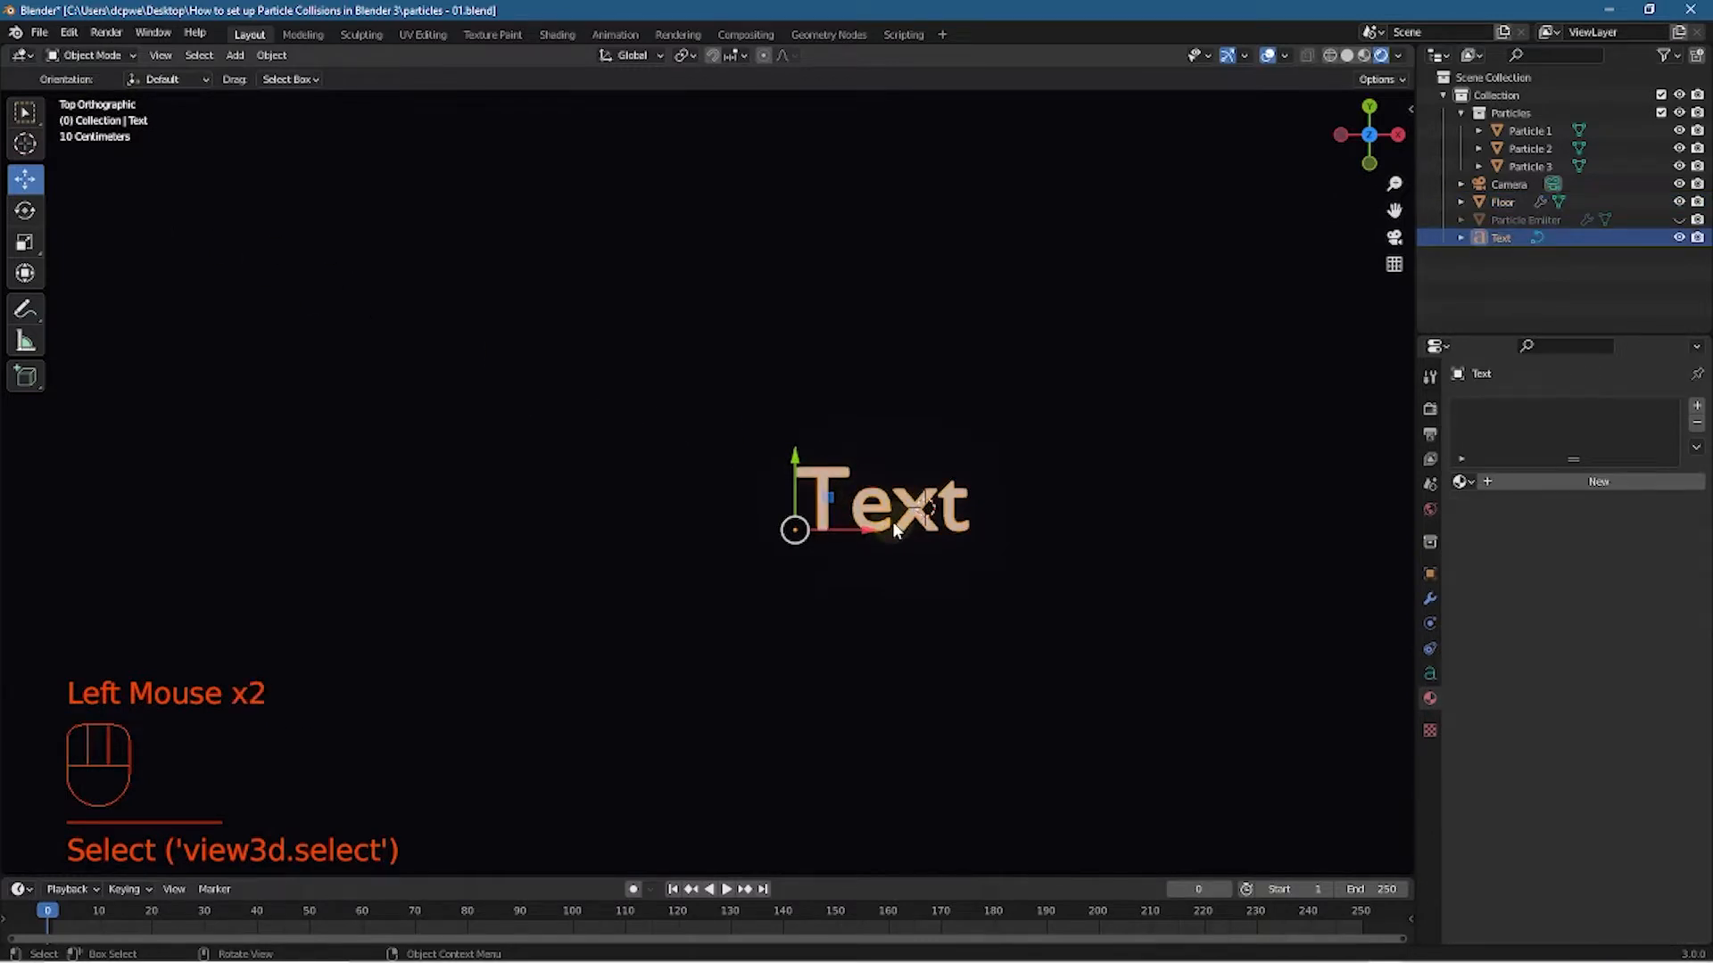
{"action": "key", "text": "Tab"}
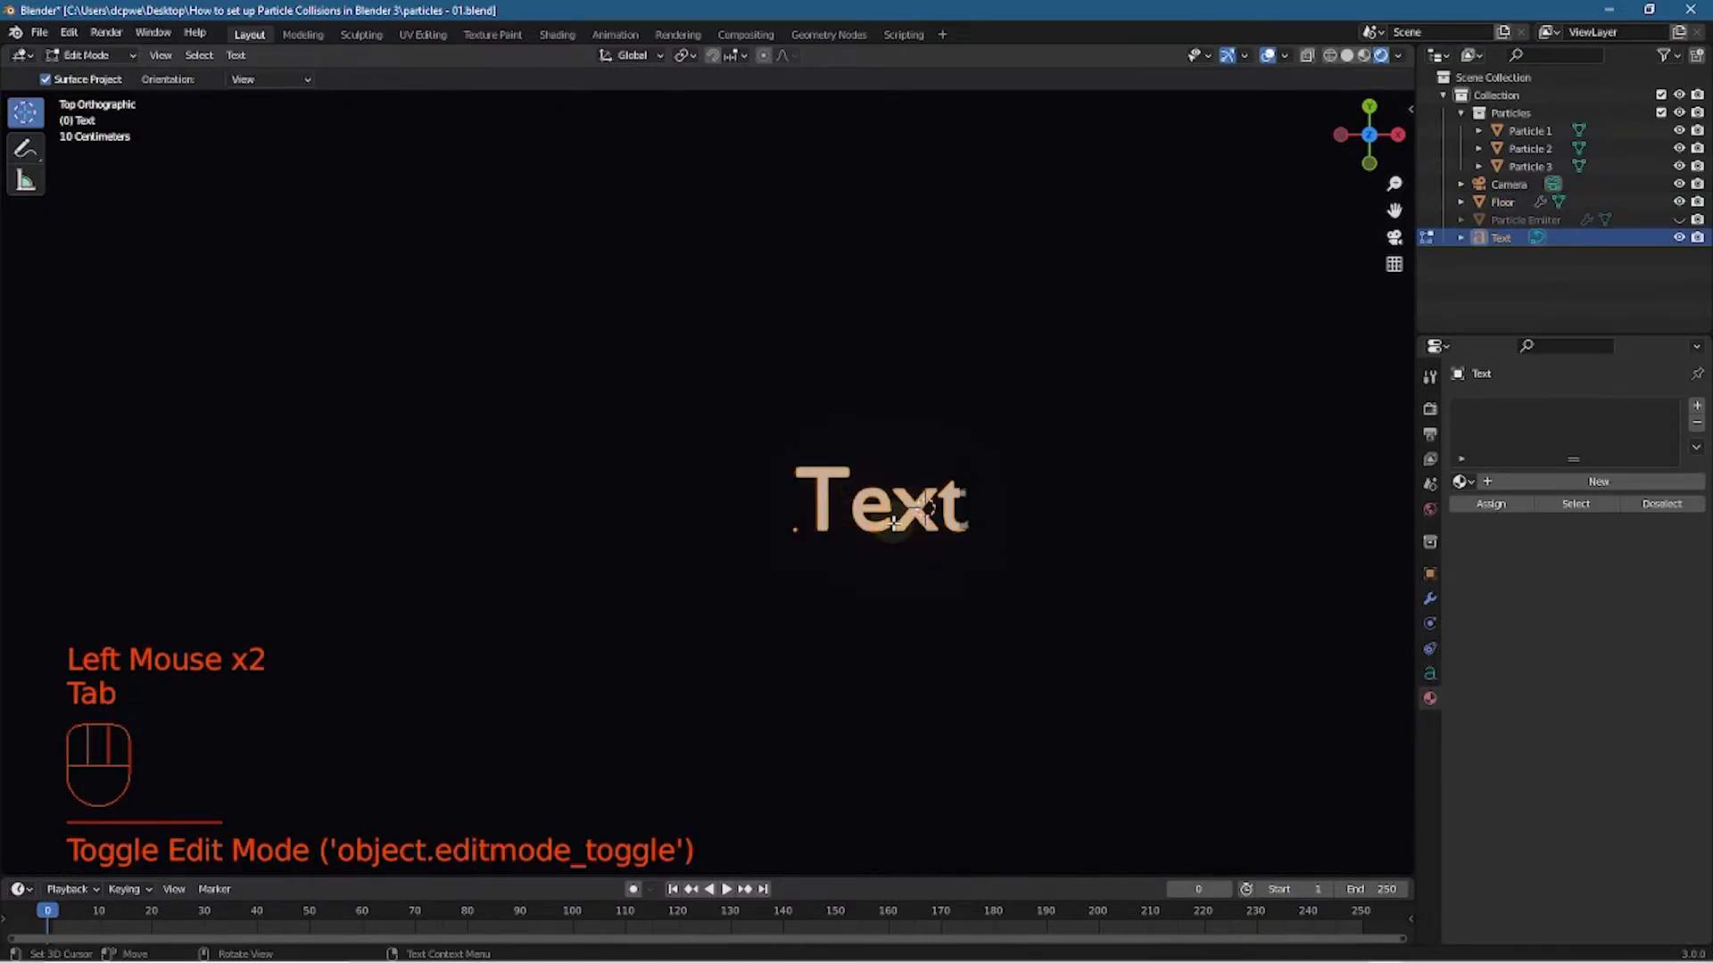
{"action": "key", "text": "BackSpace"}
{"action": "key", "text": "BackSpace"}
{"action": "key", "text": "BackSpace"}
{"action": "key", "text": "BackSpace"}
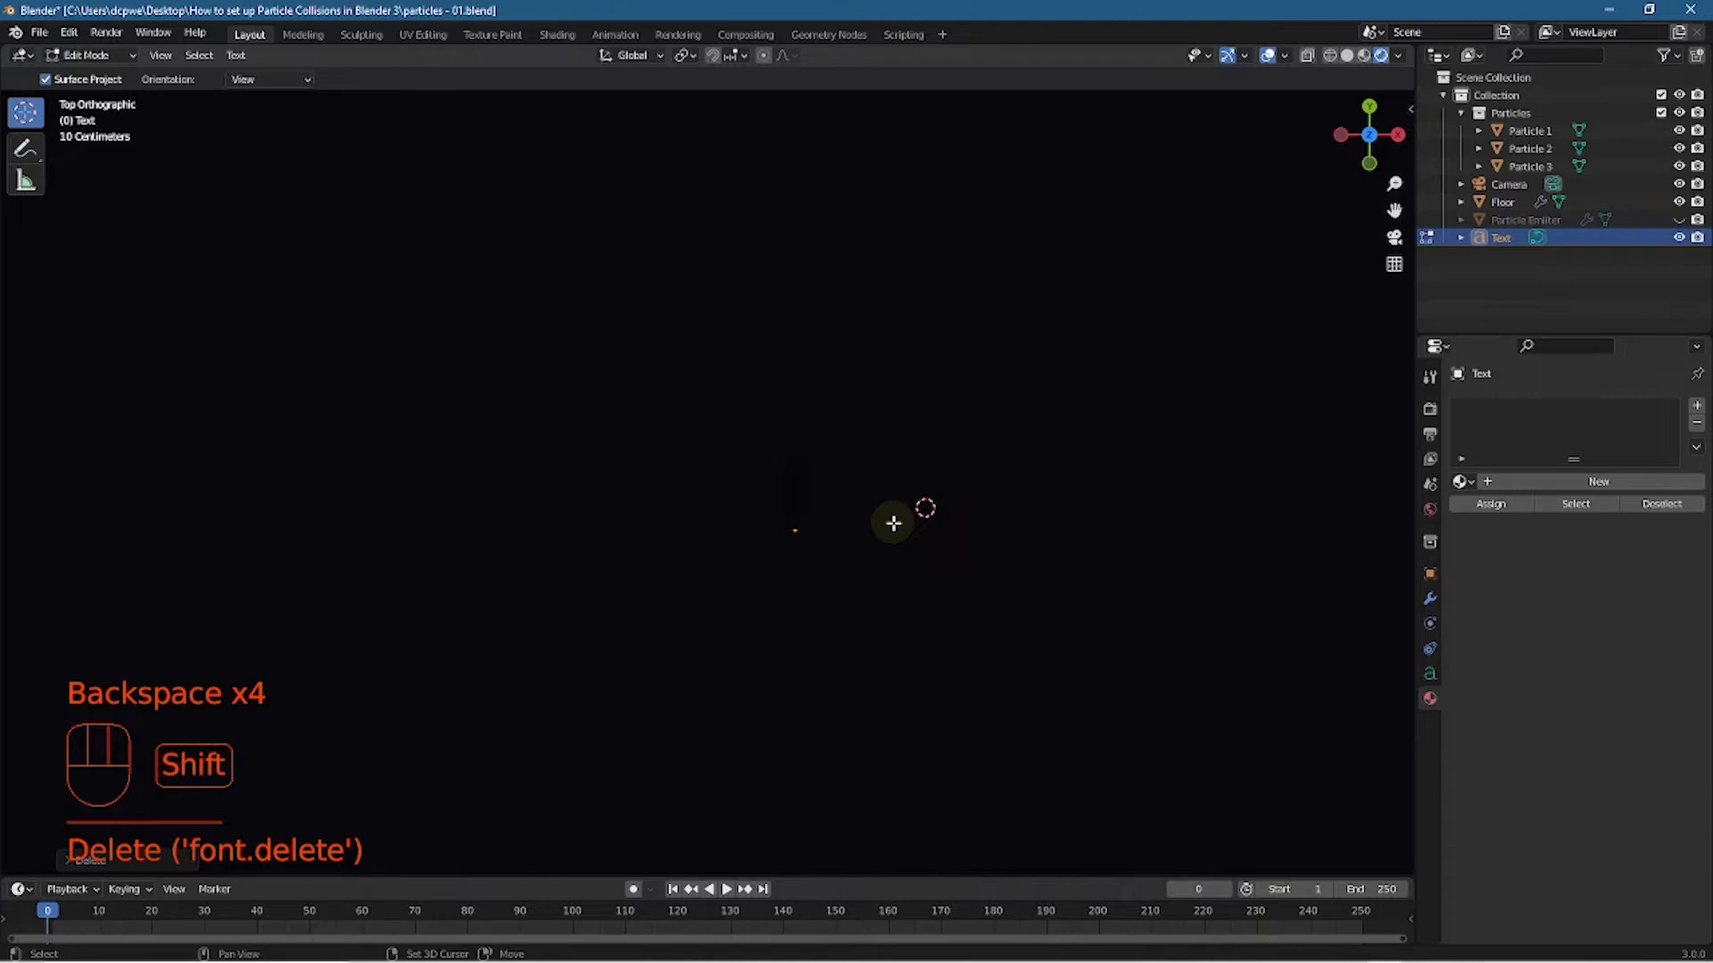
{"action": "type", "text": "Pa"}
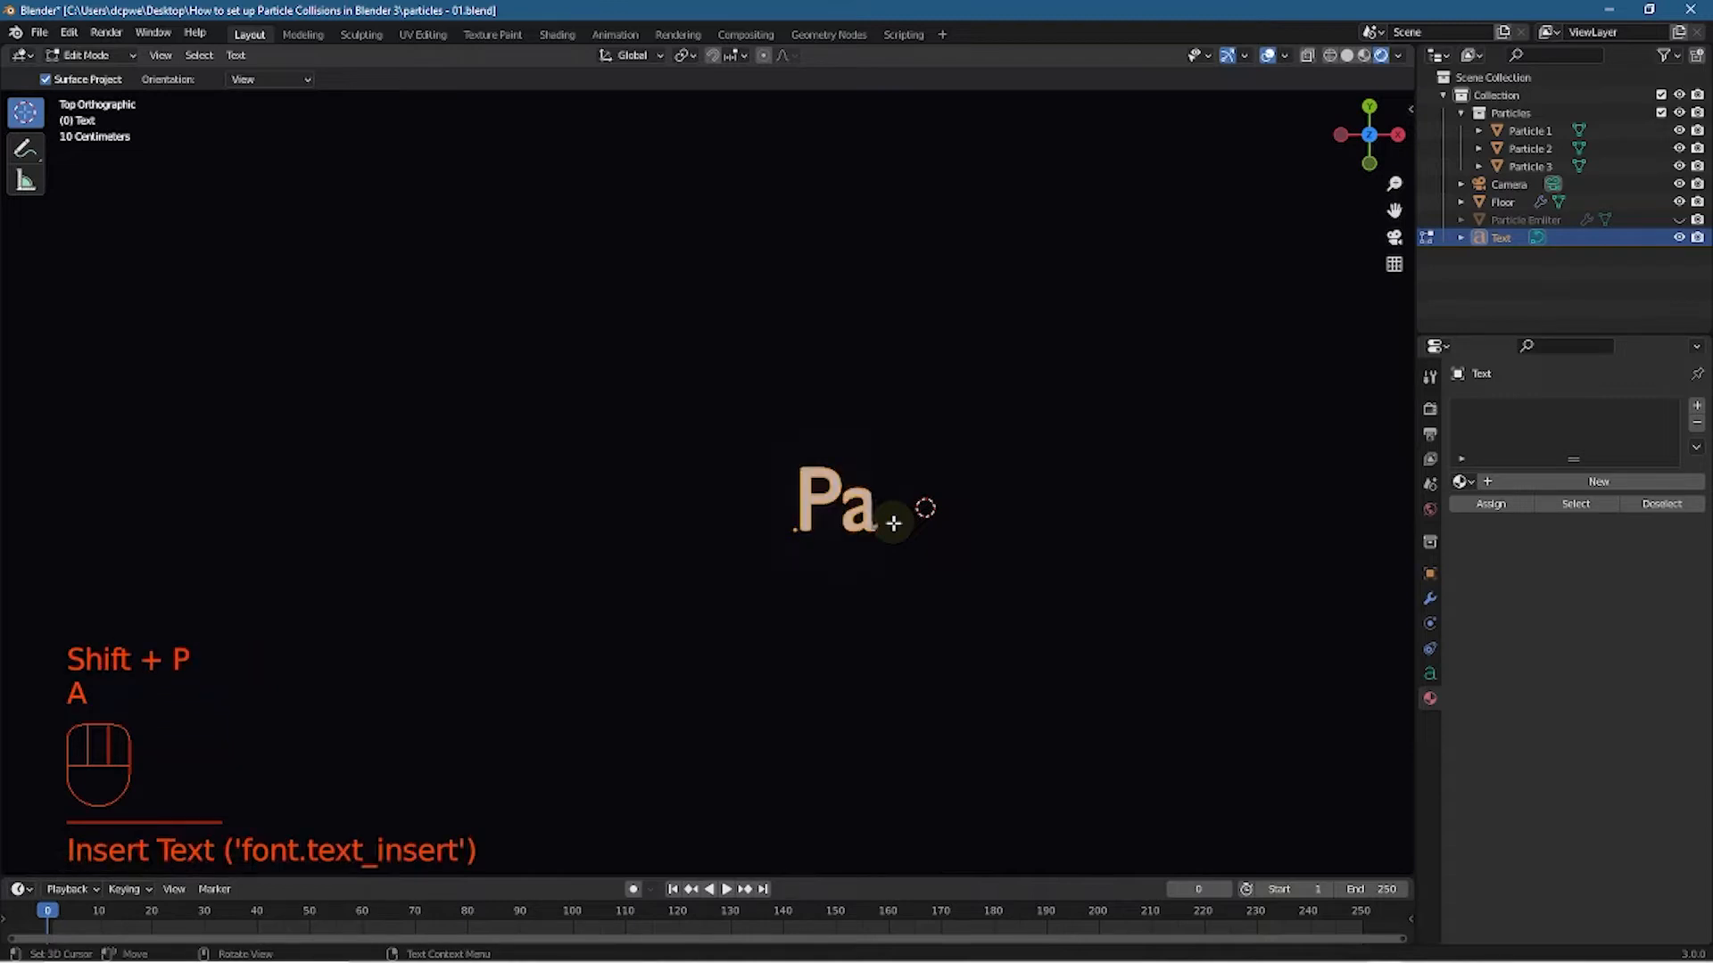
{"action": "type", "text": "rticles"}
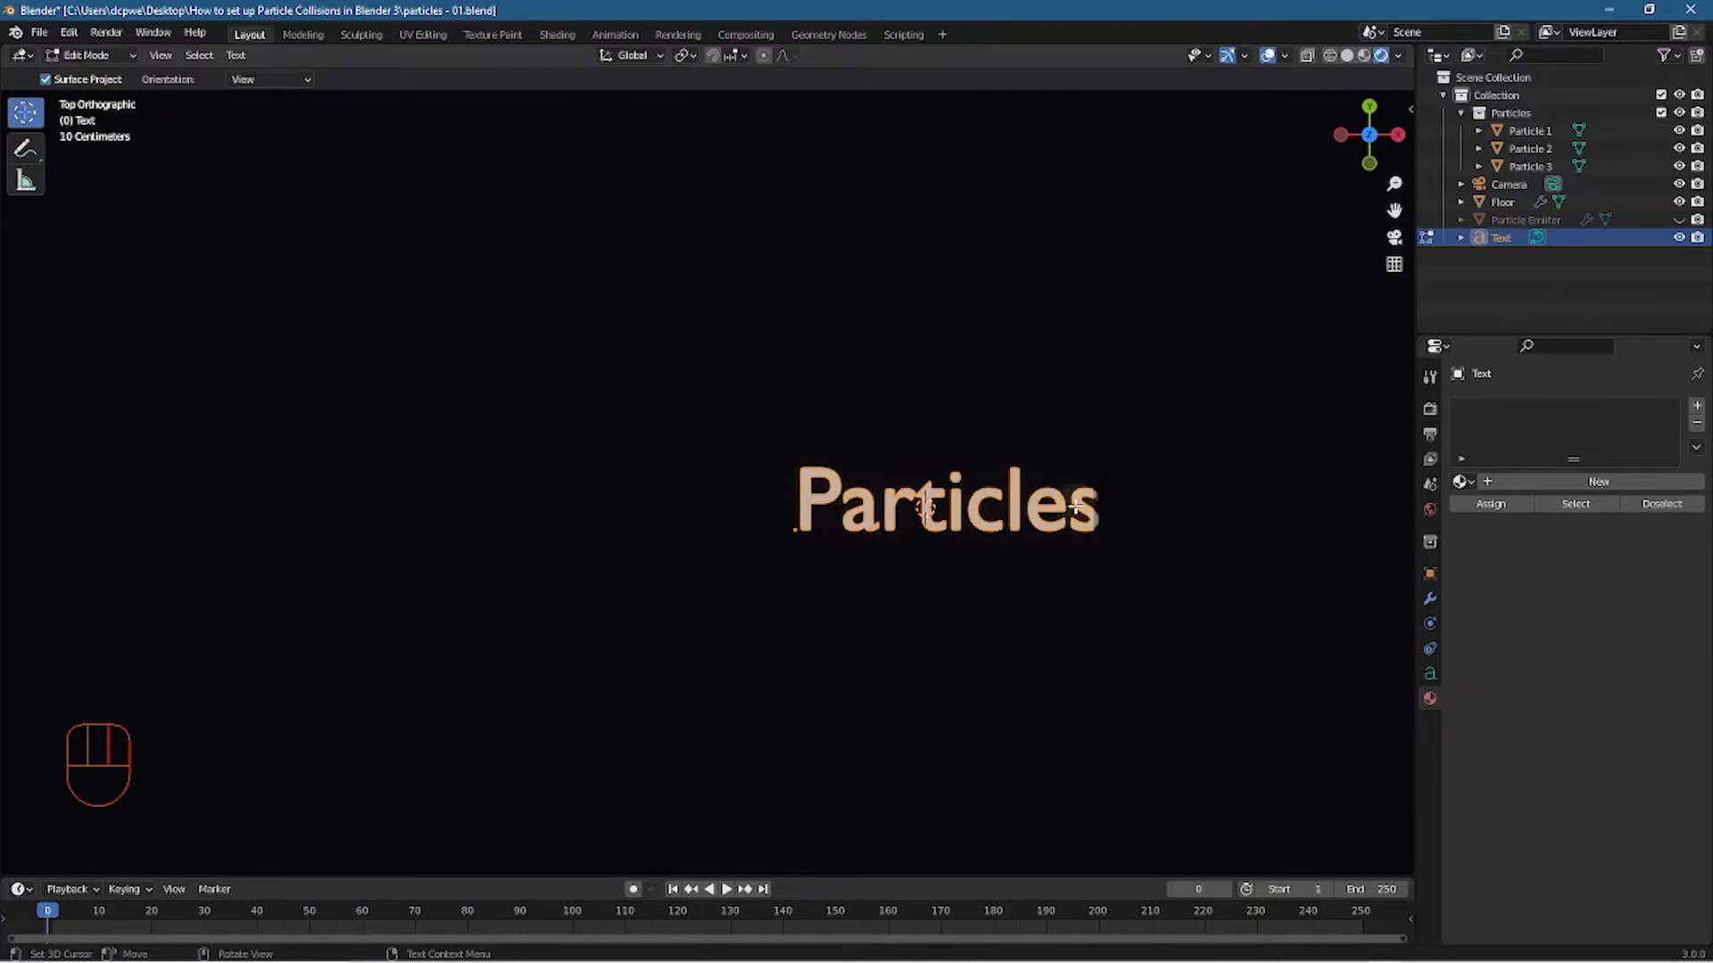
{"action": "key", "text": "Tab"}
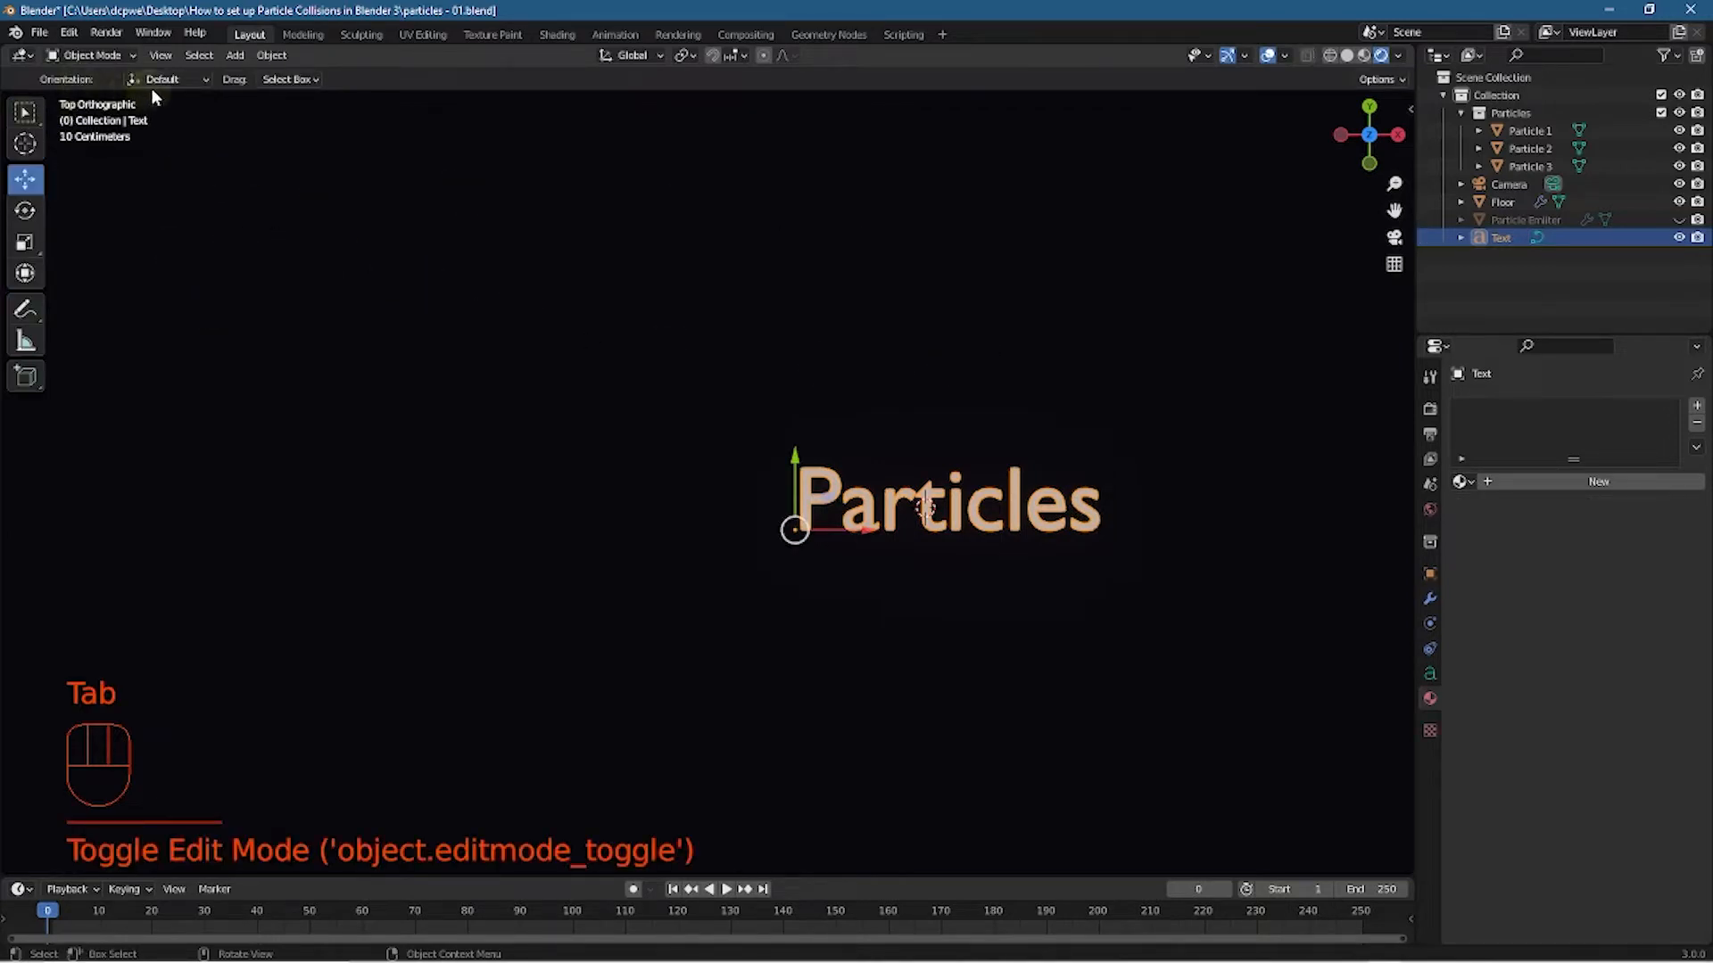
{"action": "key", "text": "Tab"}
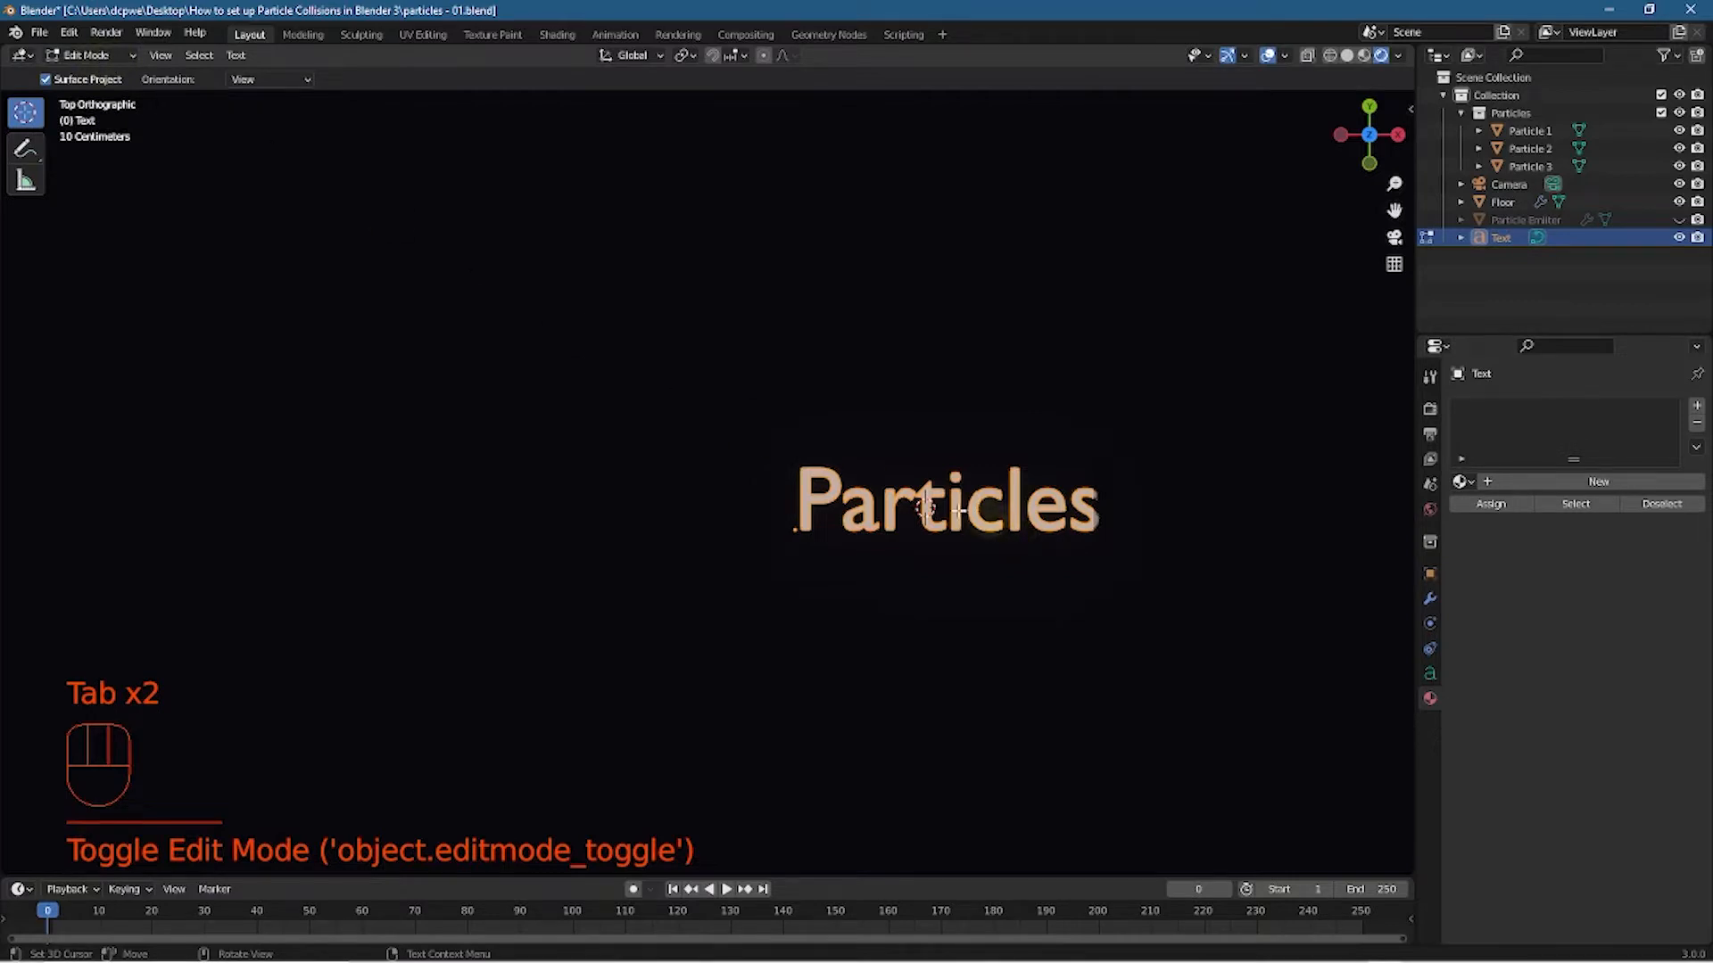
{"action": "key", "text": "Tab"}
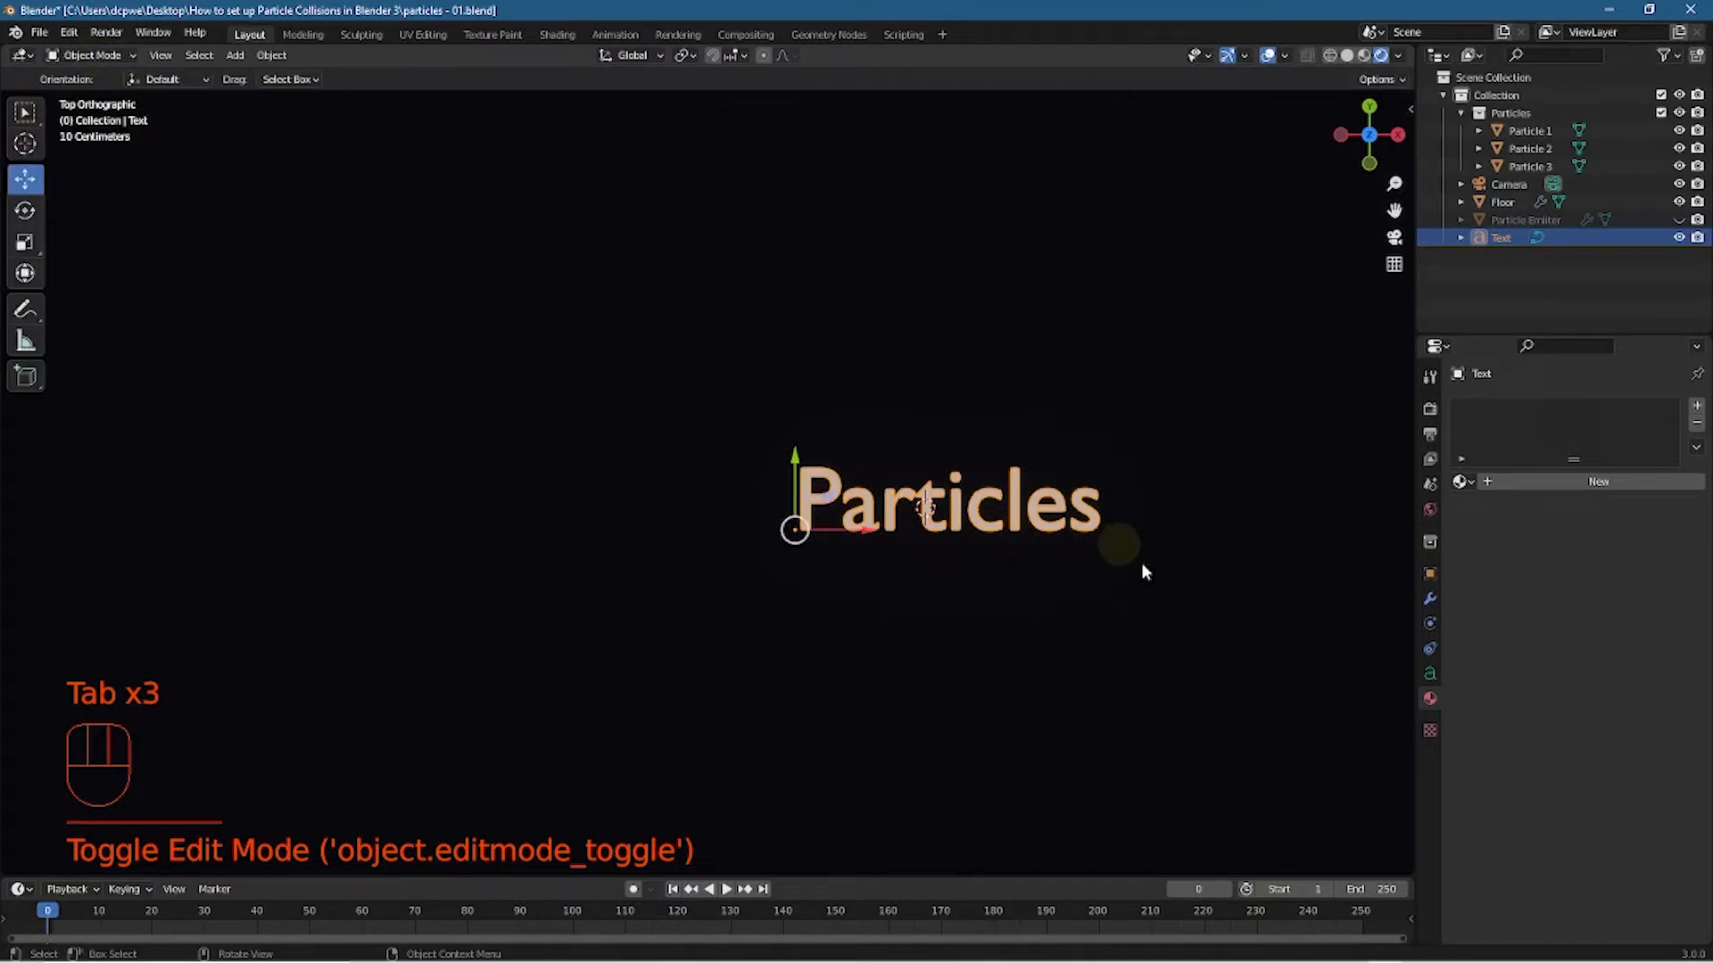
Switch to the camera view and set the "Particles" text's font size to 2.54
{"action": "left_click", "coordinate": [1428, 674]}
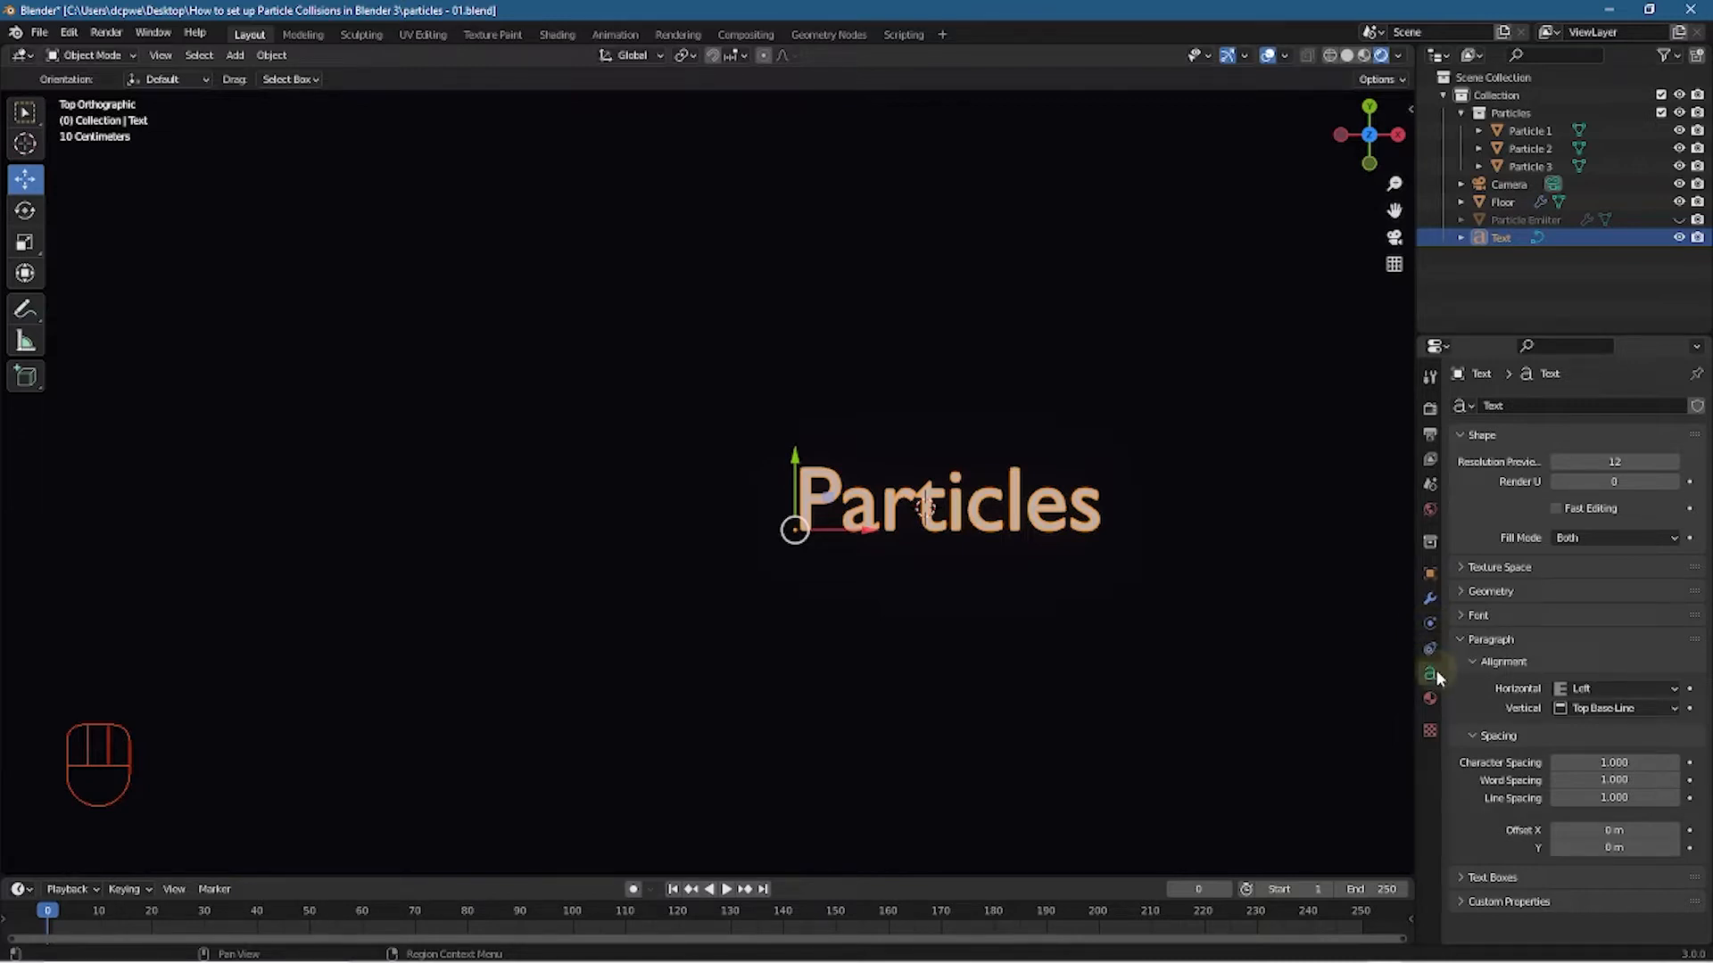
{"action": "left_click", "coordinate": [1431, 676]}
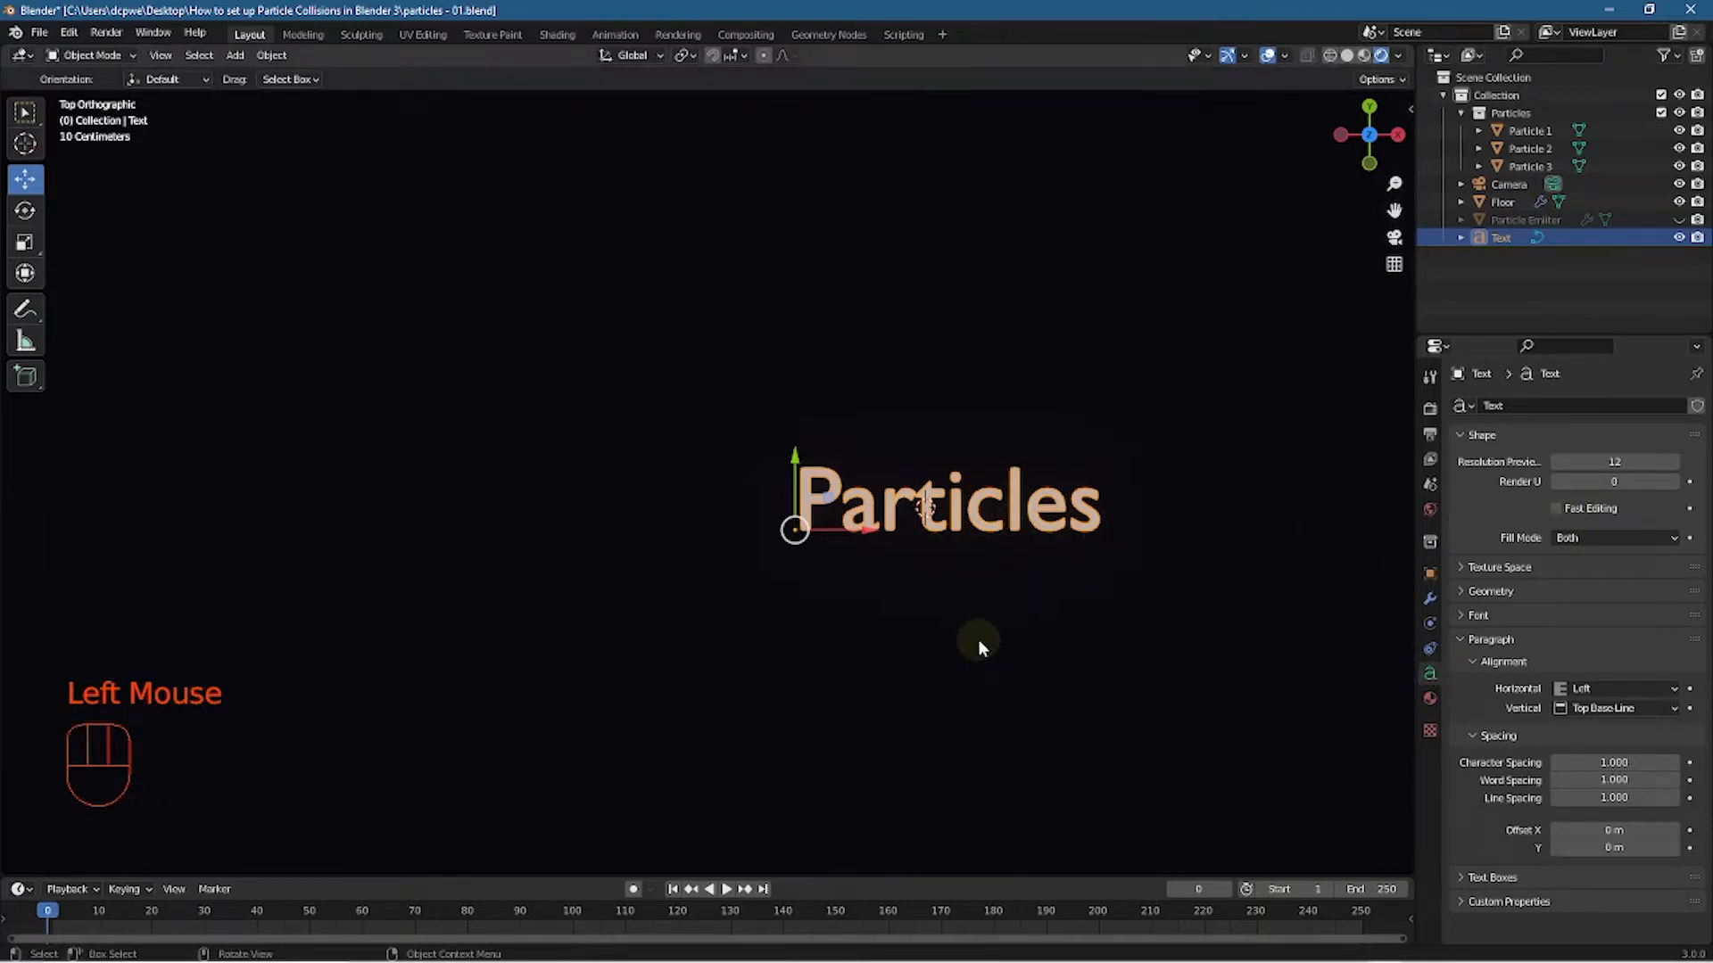
{"action": "key", "text": "KP_0"}
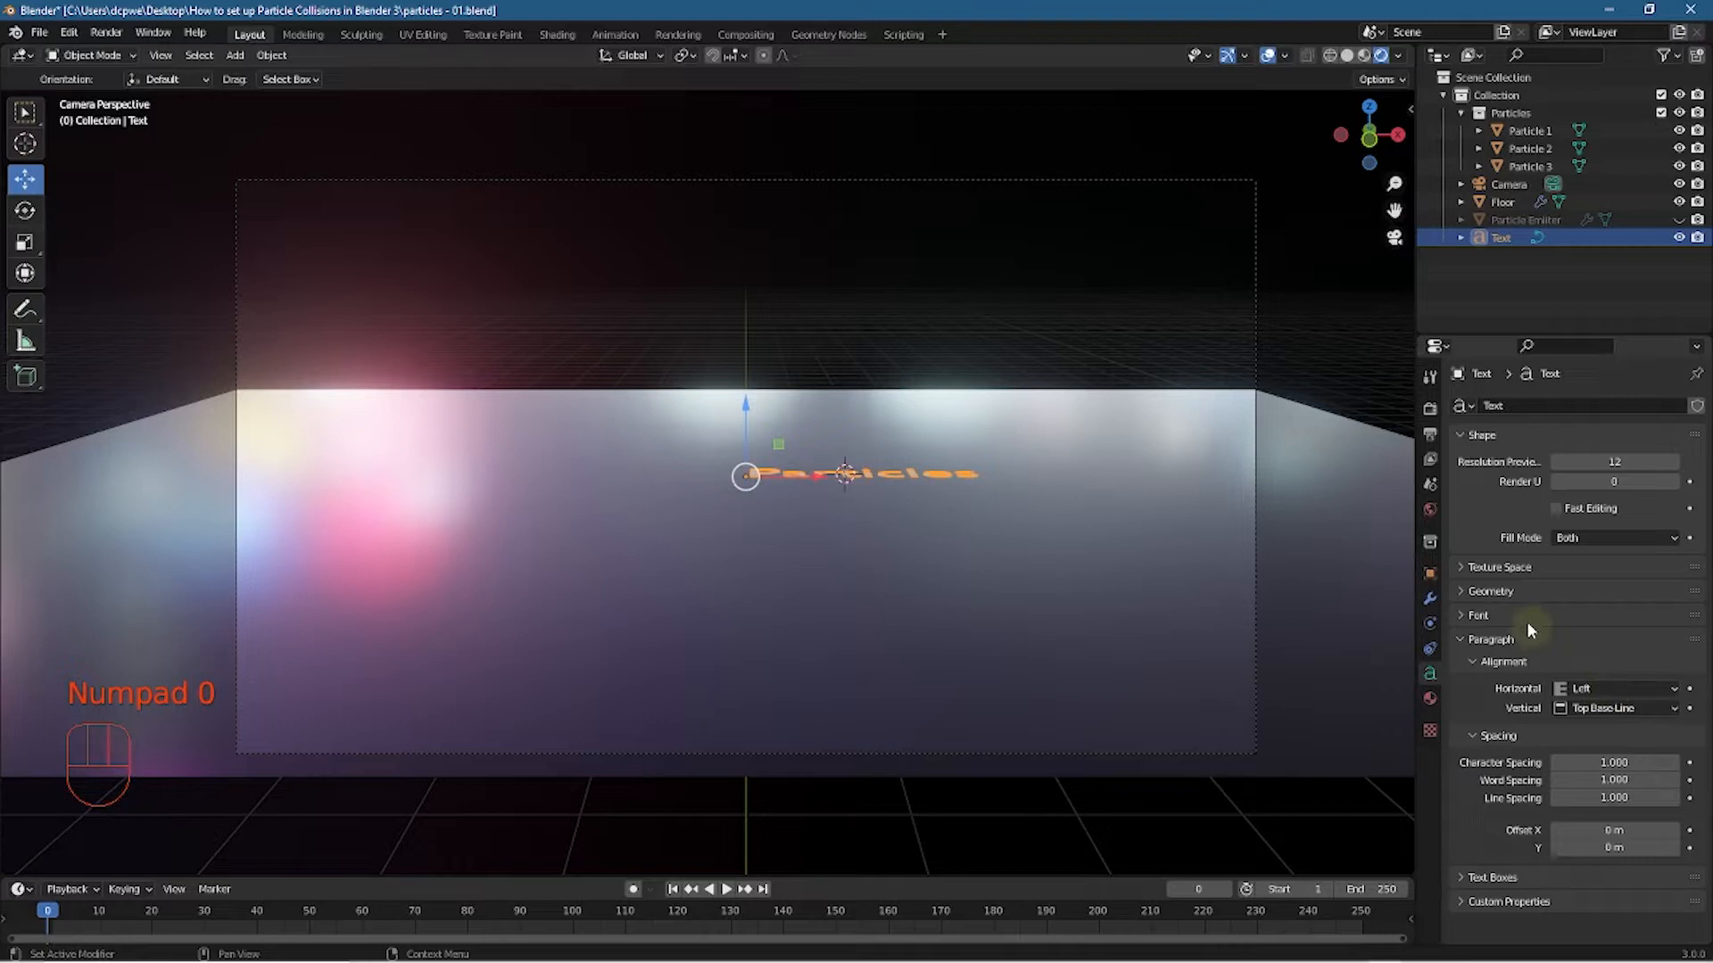
{"action": "left_click", "coordinate": [1477, 618]}
{"action": "left_click", "coordinate": [1478, 618]}
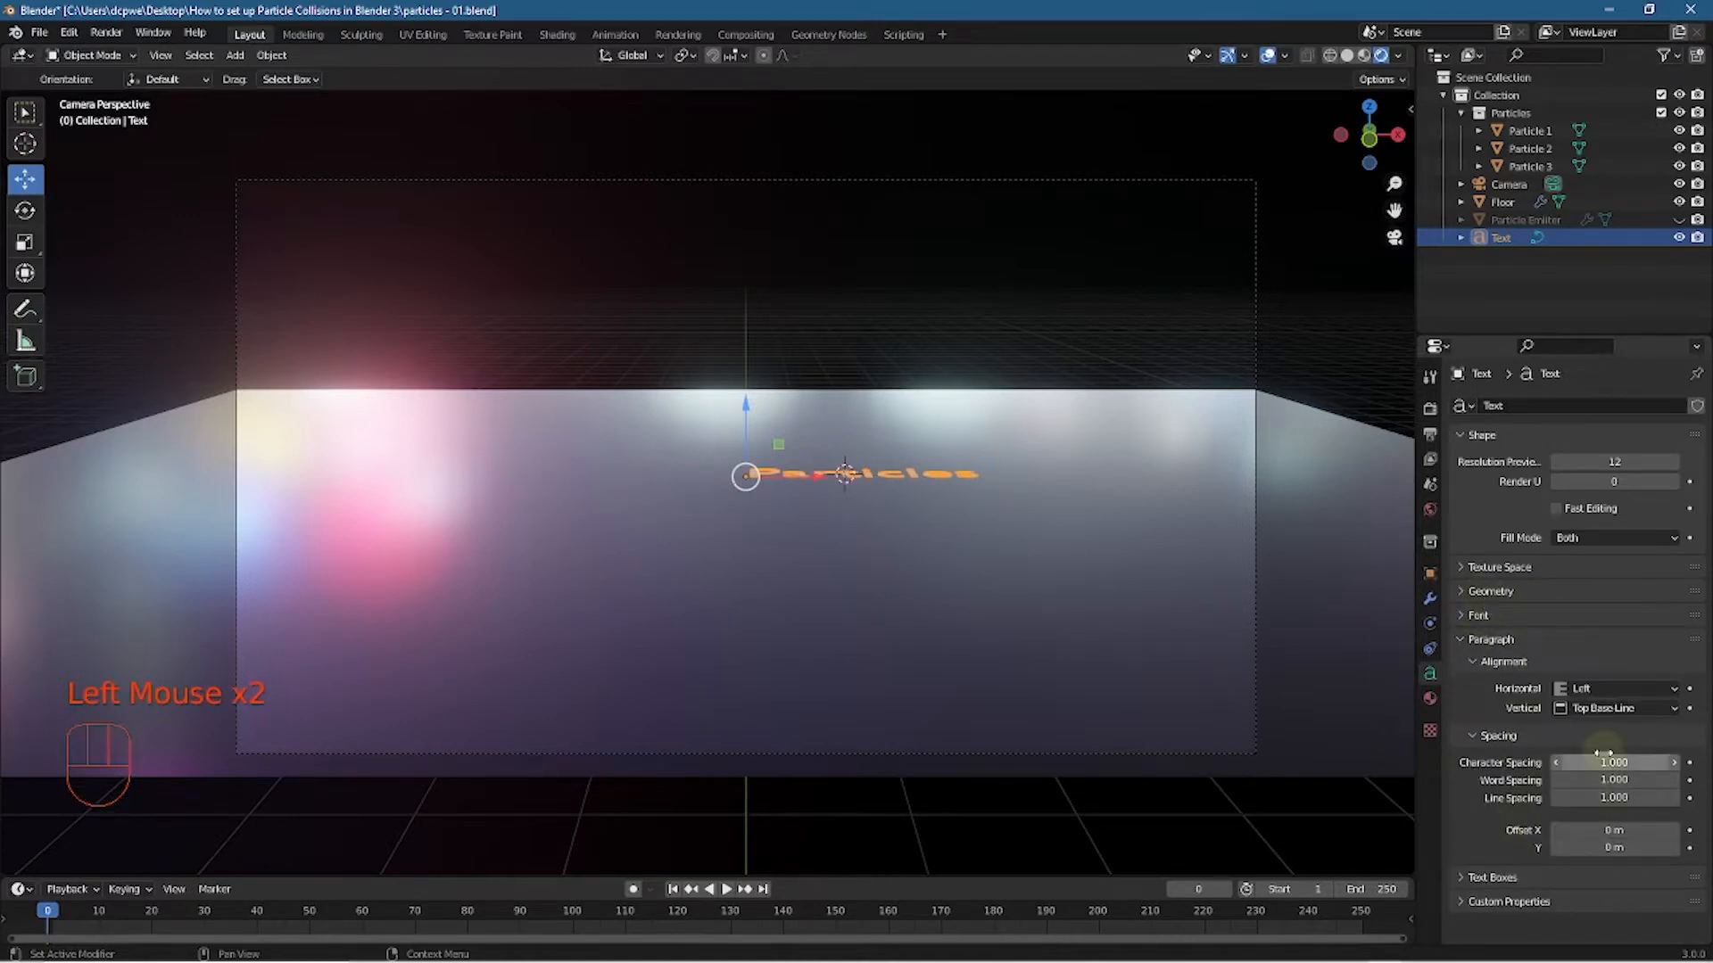
{"action": "scroll", "coordinate": [1595, 868], "scroll_direction": "down", "scroll_amount": 2}
{"action": "scroll", "coordinate": [1595, 861], "scroll_direction": "up", "scroll_amount": 1}
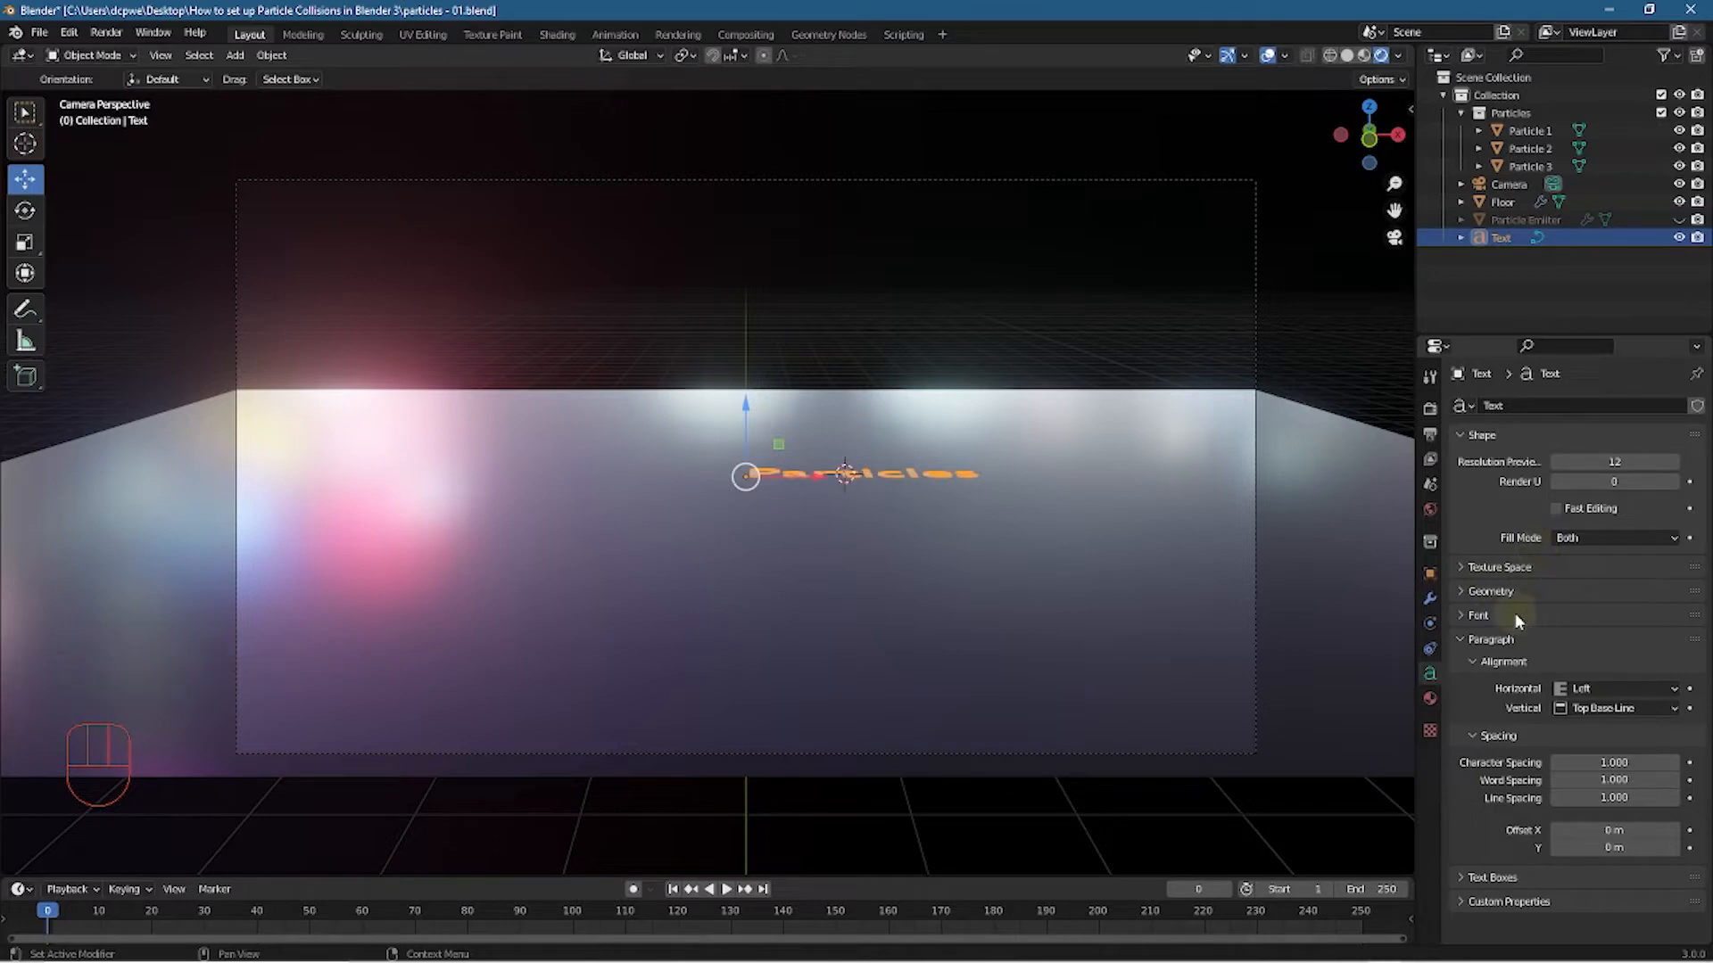
{"action": "left_click", "coordinate": [1480, 615]}
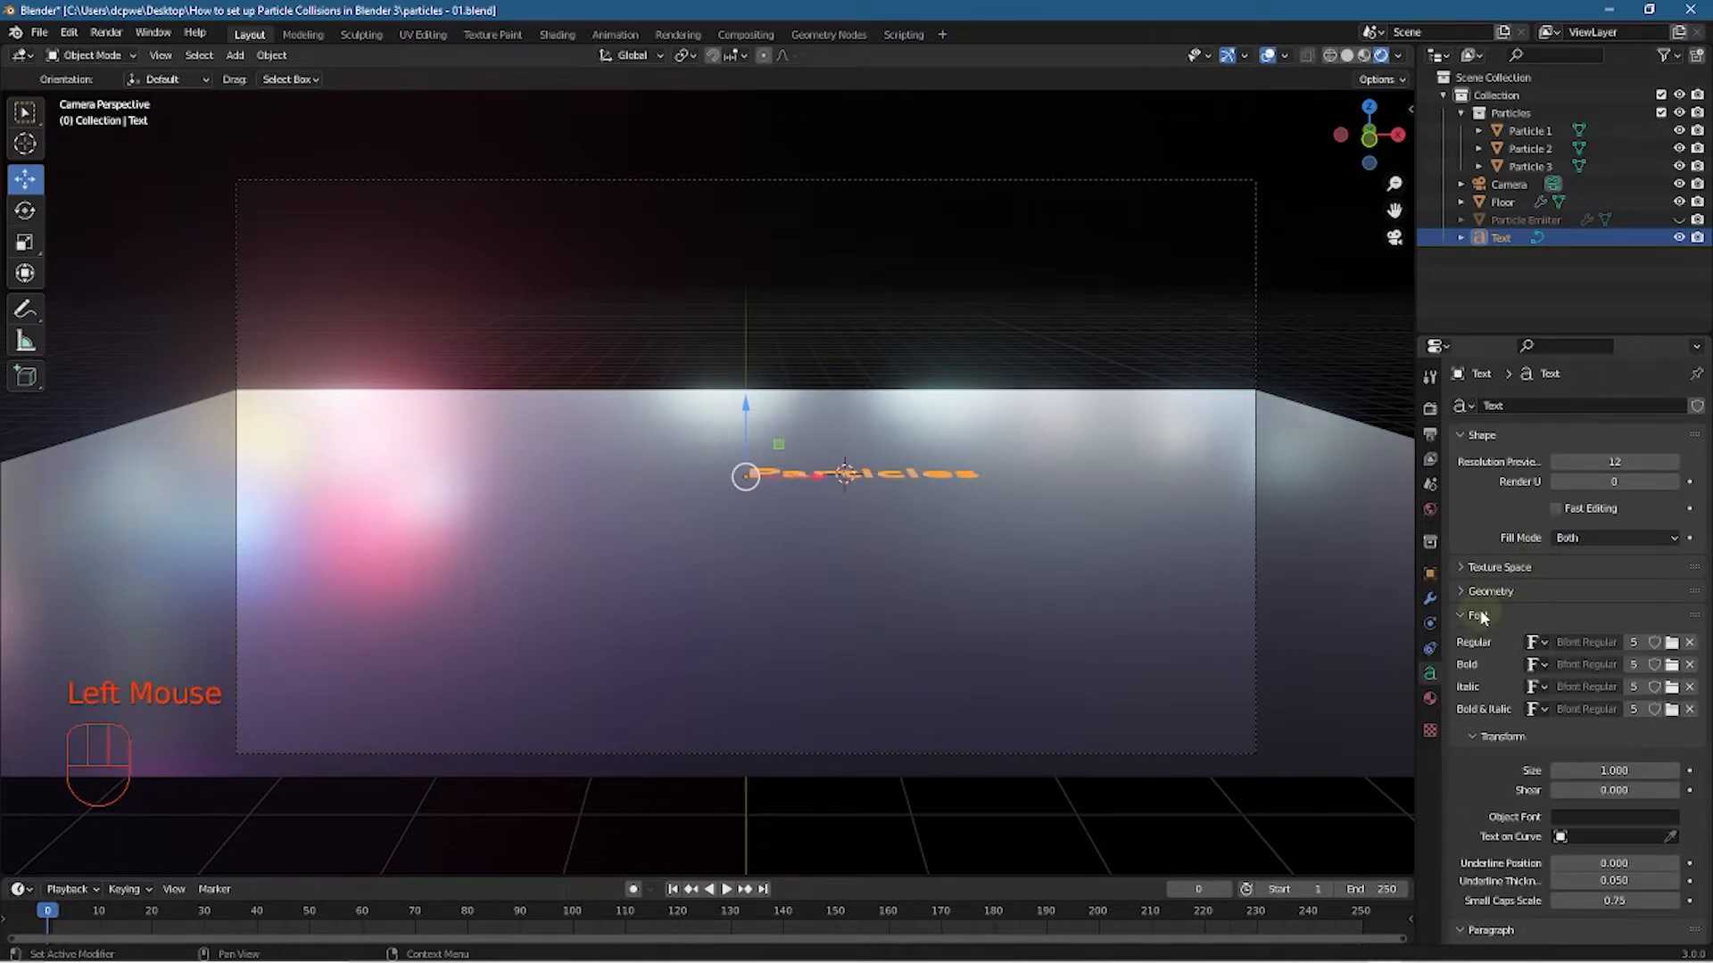
{"action": "left_click_drag", "start_coordinate": [1605, 771], "coordinate": [1678, 770]}
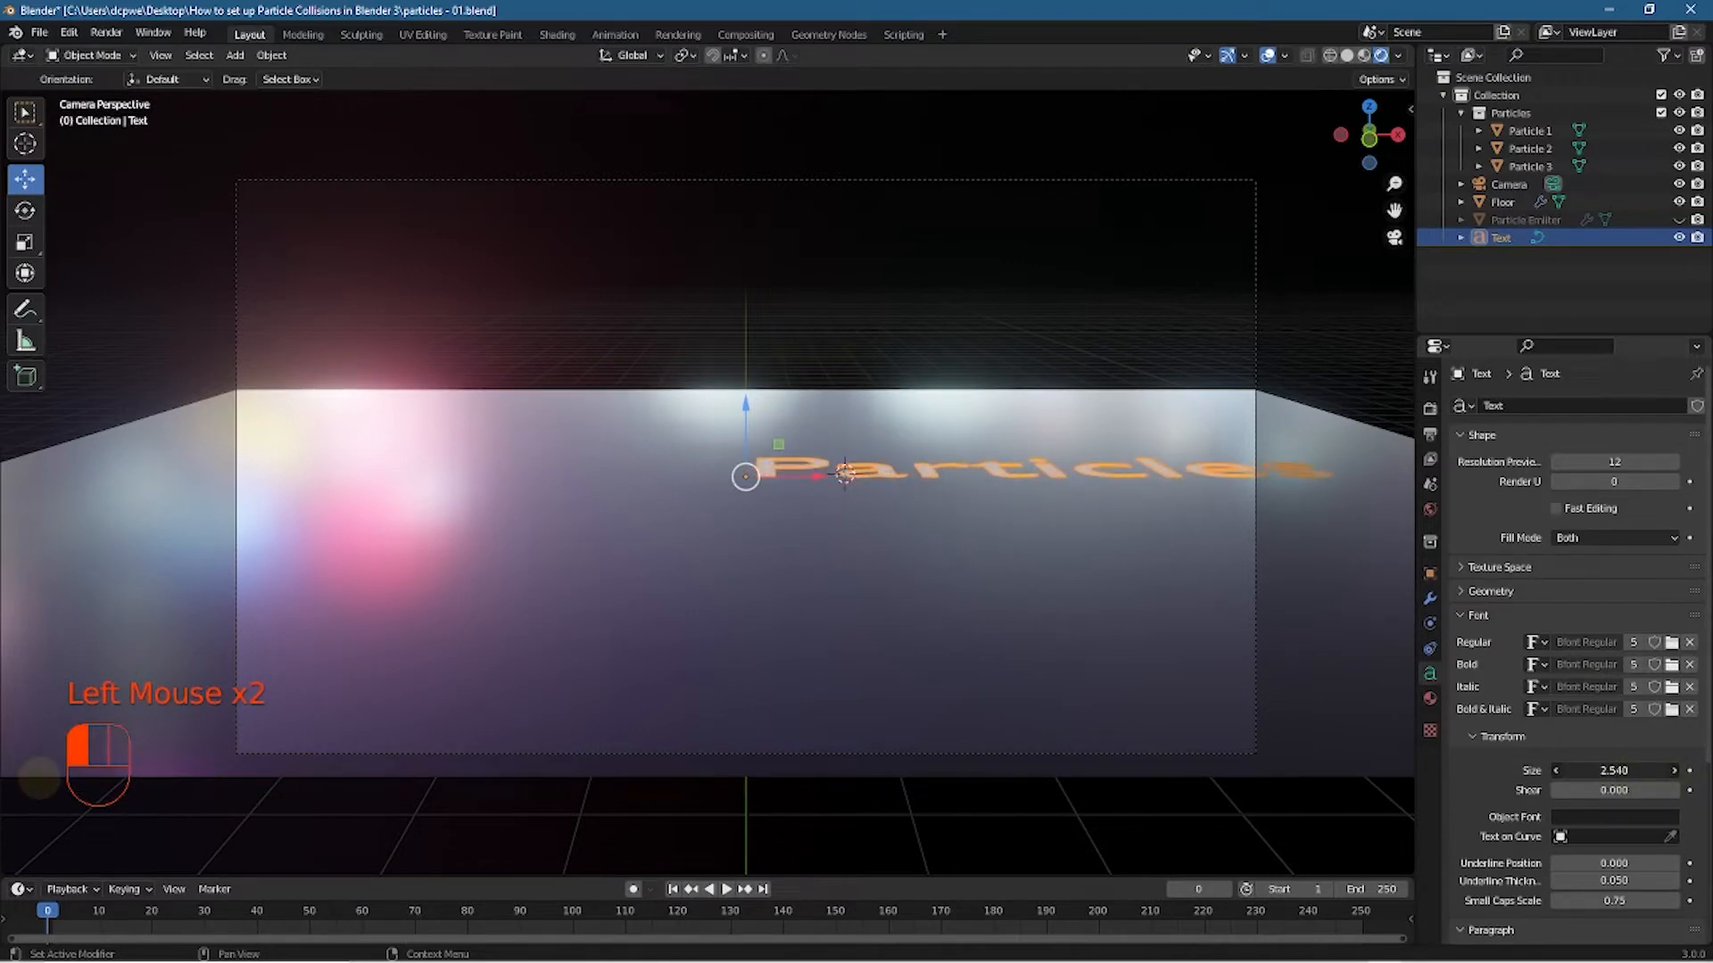
Rotate the "Particles" text 90 degrees about the X axis so it stands upright
{"action": "left_click", "coordinate": [1490, 592]}
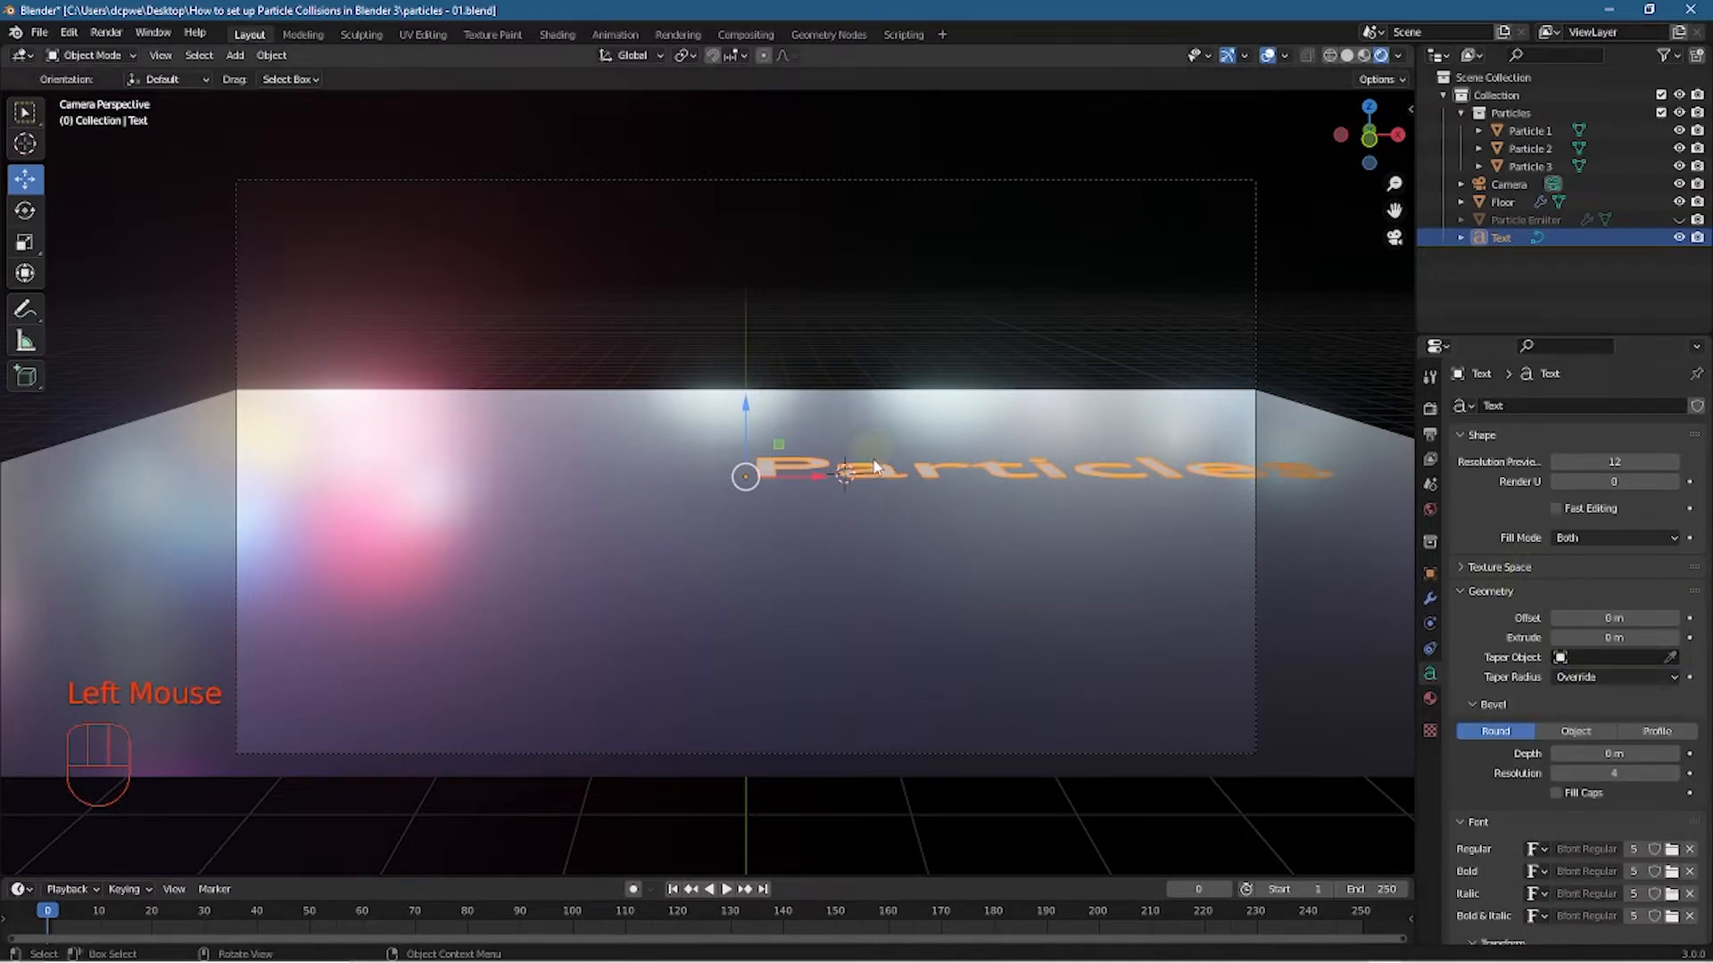
{"action": "left_click", "coordinate": [1499, 237]}
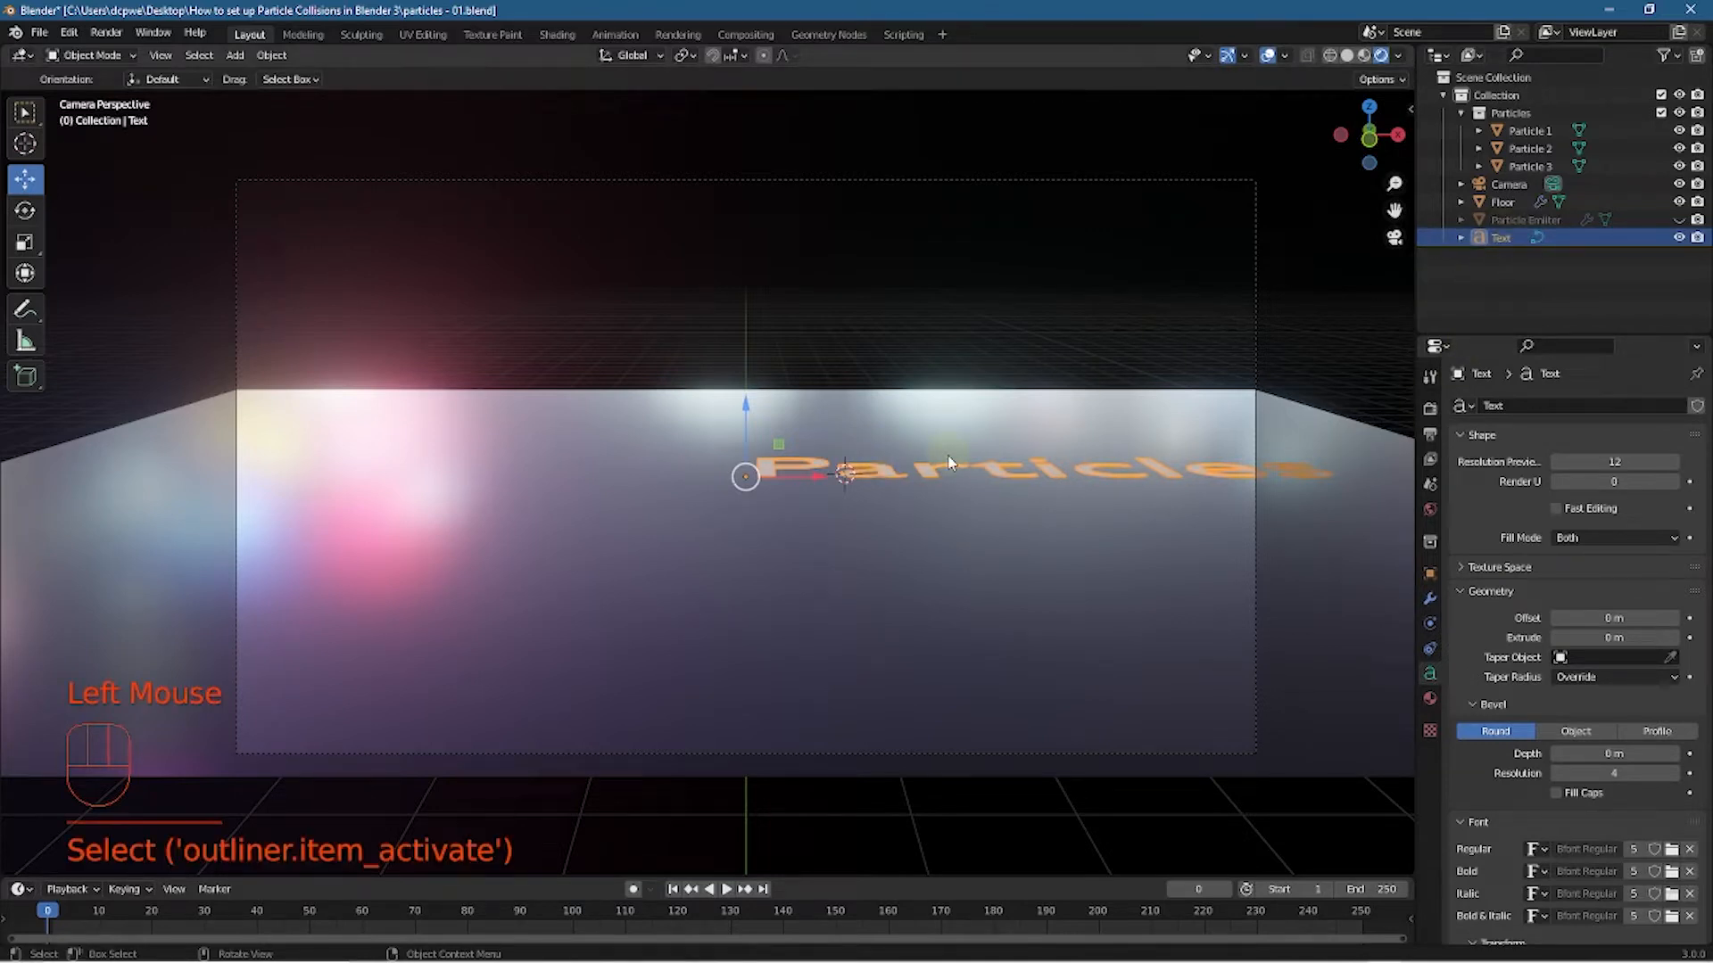
{"action": "key", "text": "r"}
{"action": "type", "text": "x"}
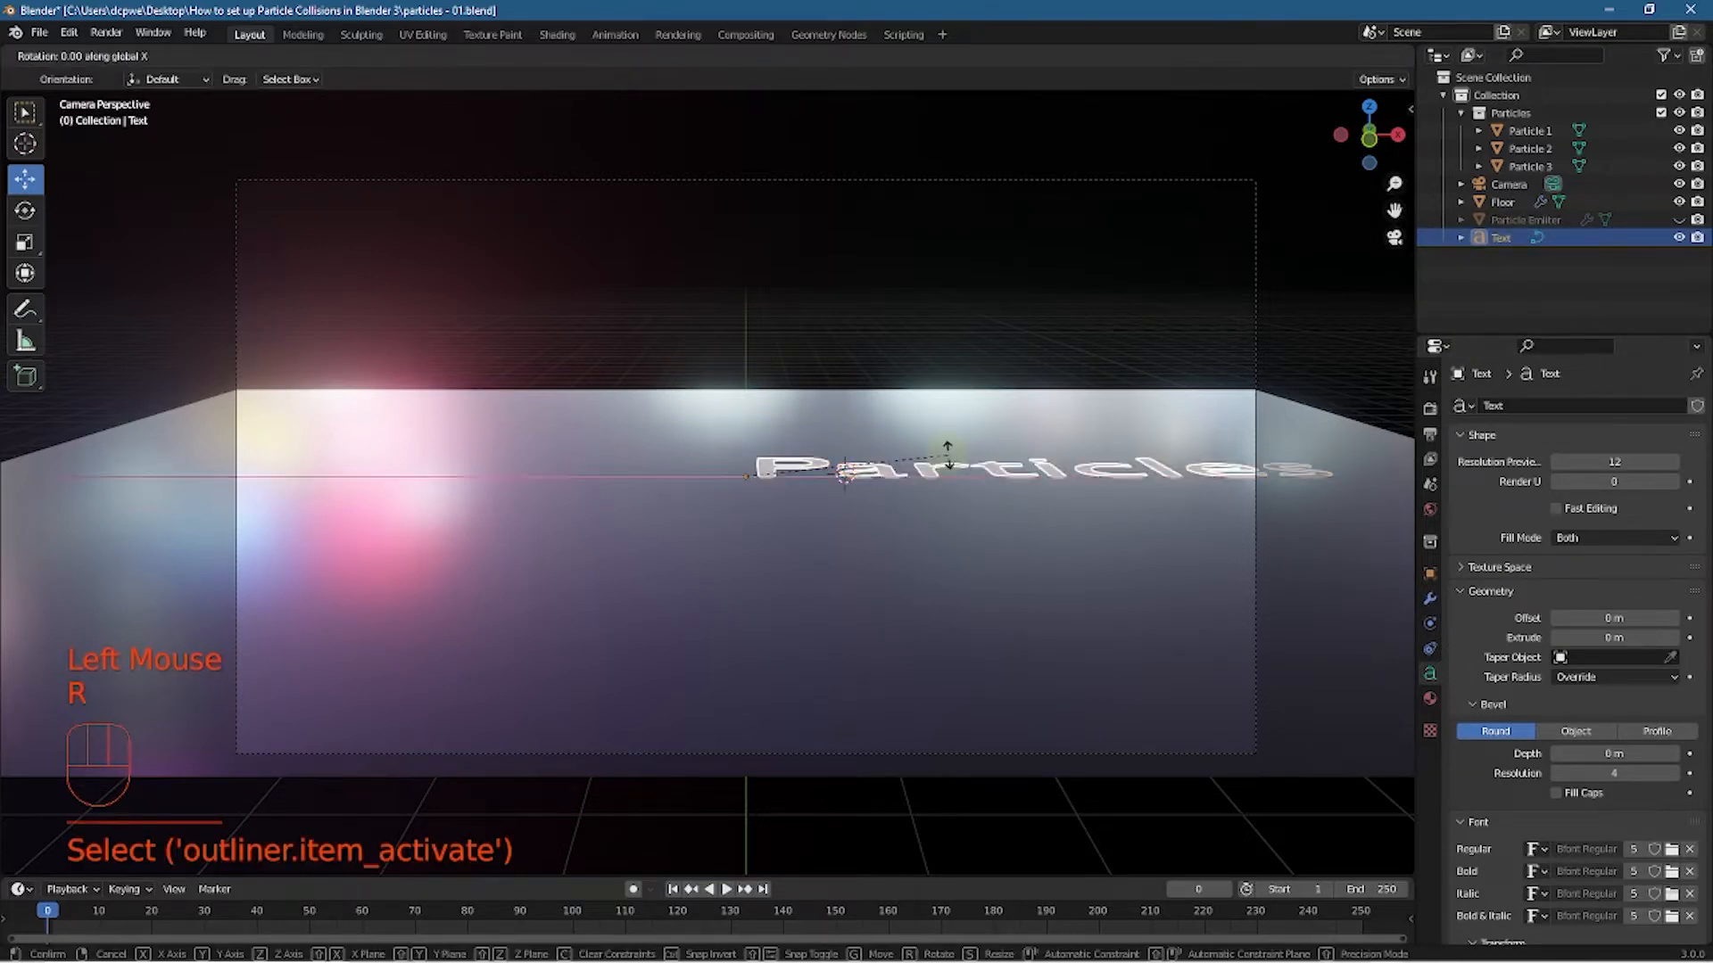
{"action": "type", "text": "90"}
{"action": "key", "text": "Return"}
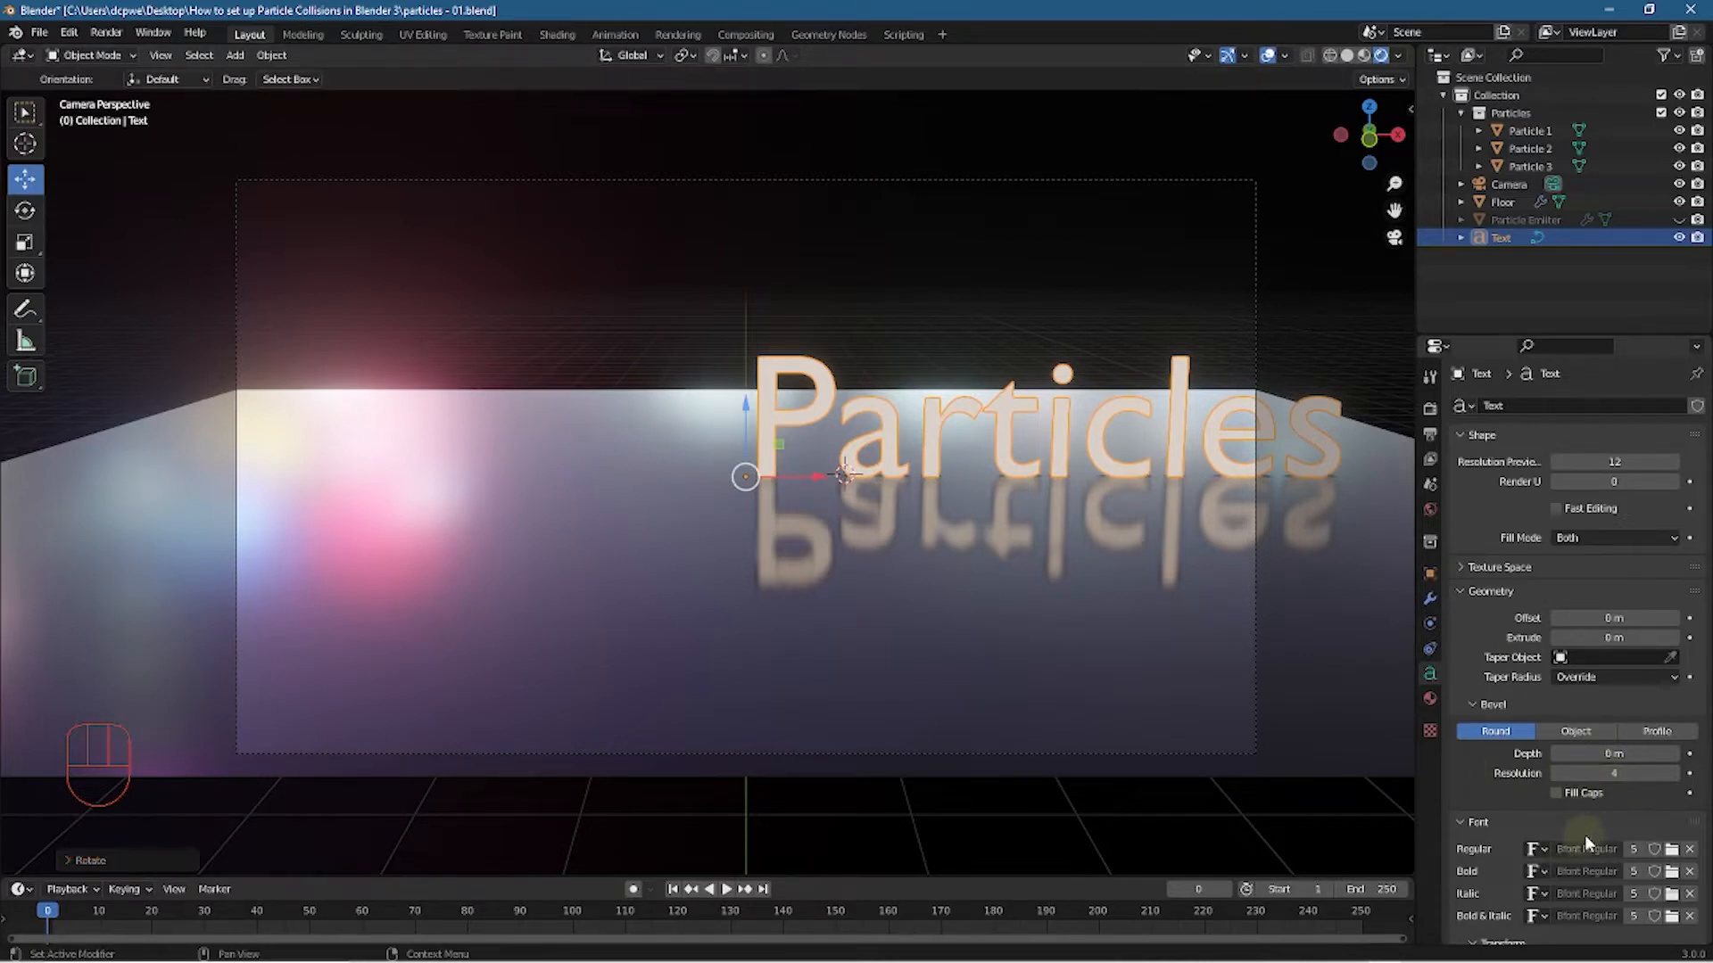
Set both the horizontal and vertical paragraph alignment of the text to Center
{"action": "scroll", "coordinate": [1586, 837], "scroll_direction": "down", "scroll_amount": 4}
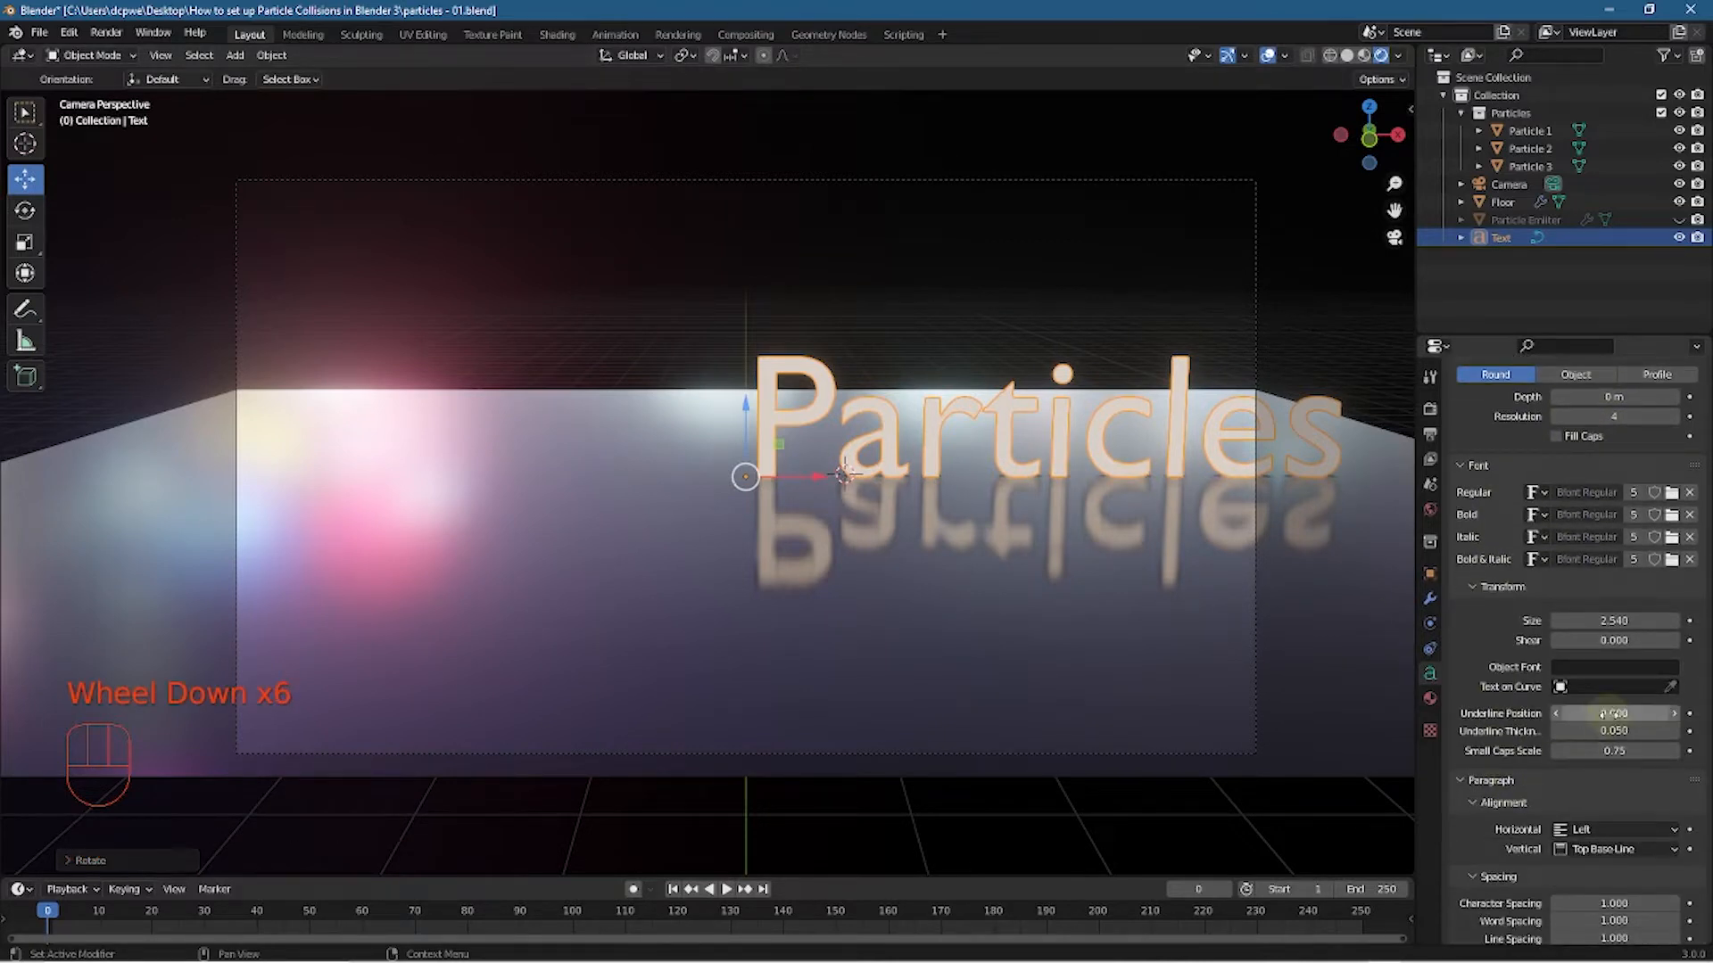
{"action": "scroll", "coordinate": [1603, 714], "scroll_direction": "down", "scroll_amount": 3}
{"action": "left_click_drag", "start_coordinate": [1604, 713], "coordinate": [1606, 758]}
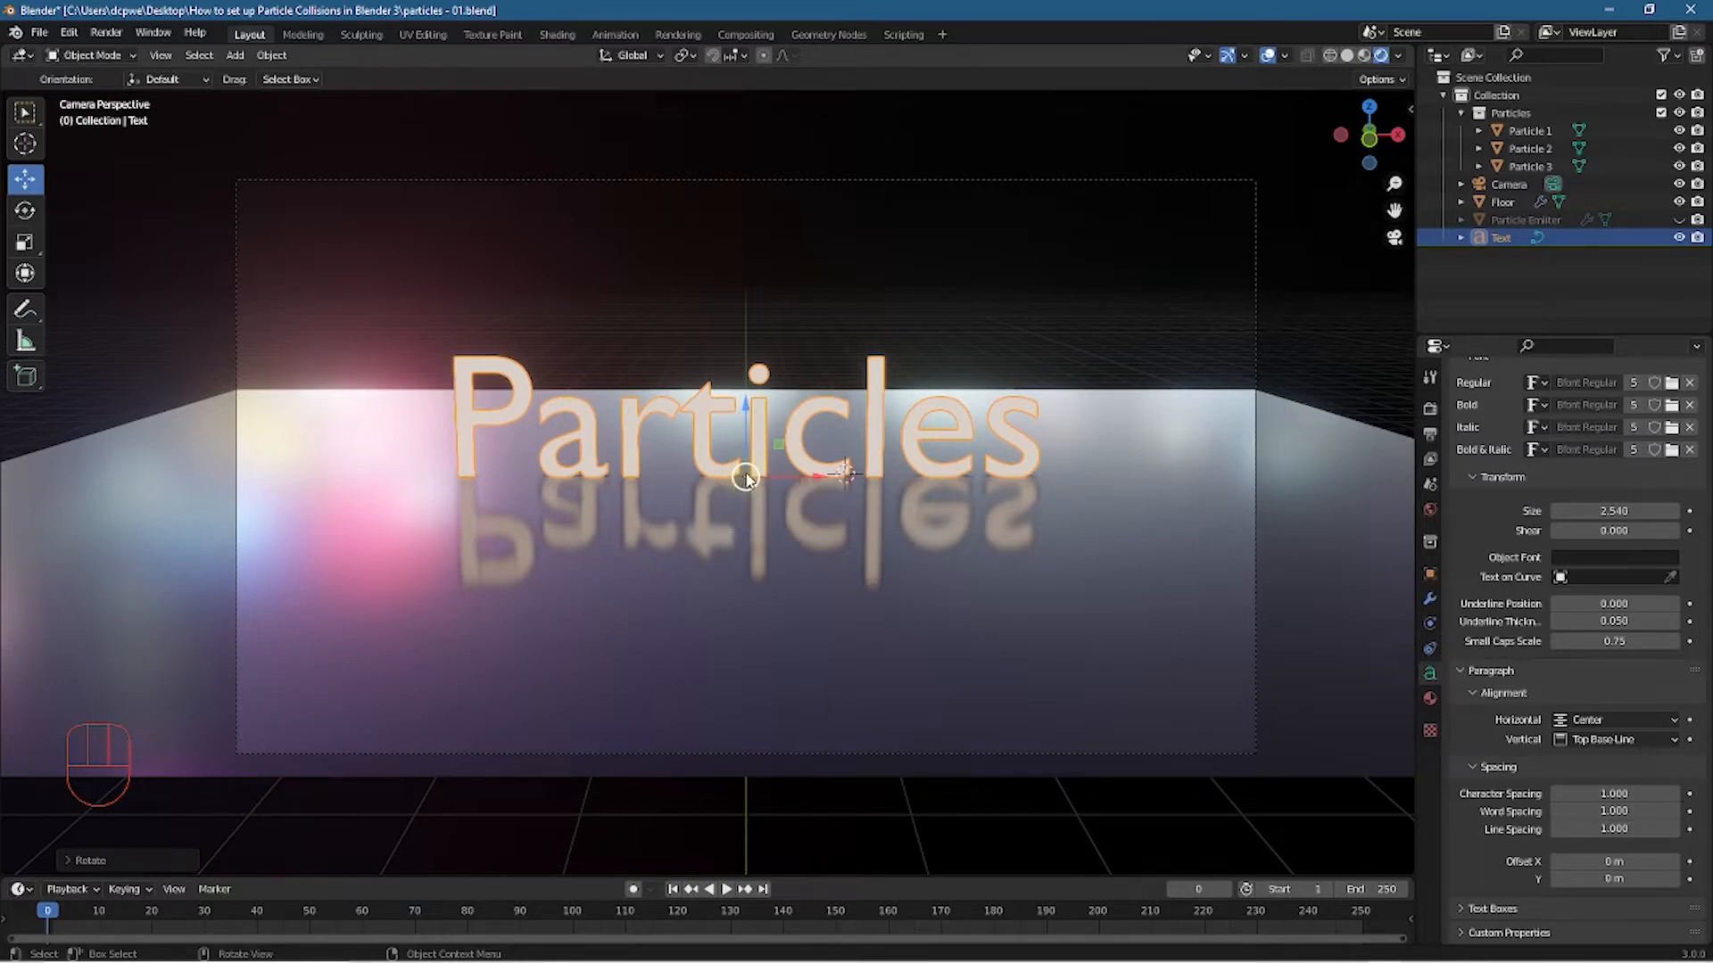
{"action": "left_click", "coordinate": [1623, 740]}
{"action": "left_click", "coordinate": [1619, 795]}
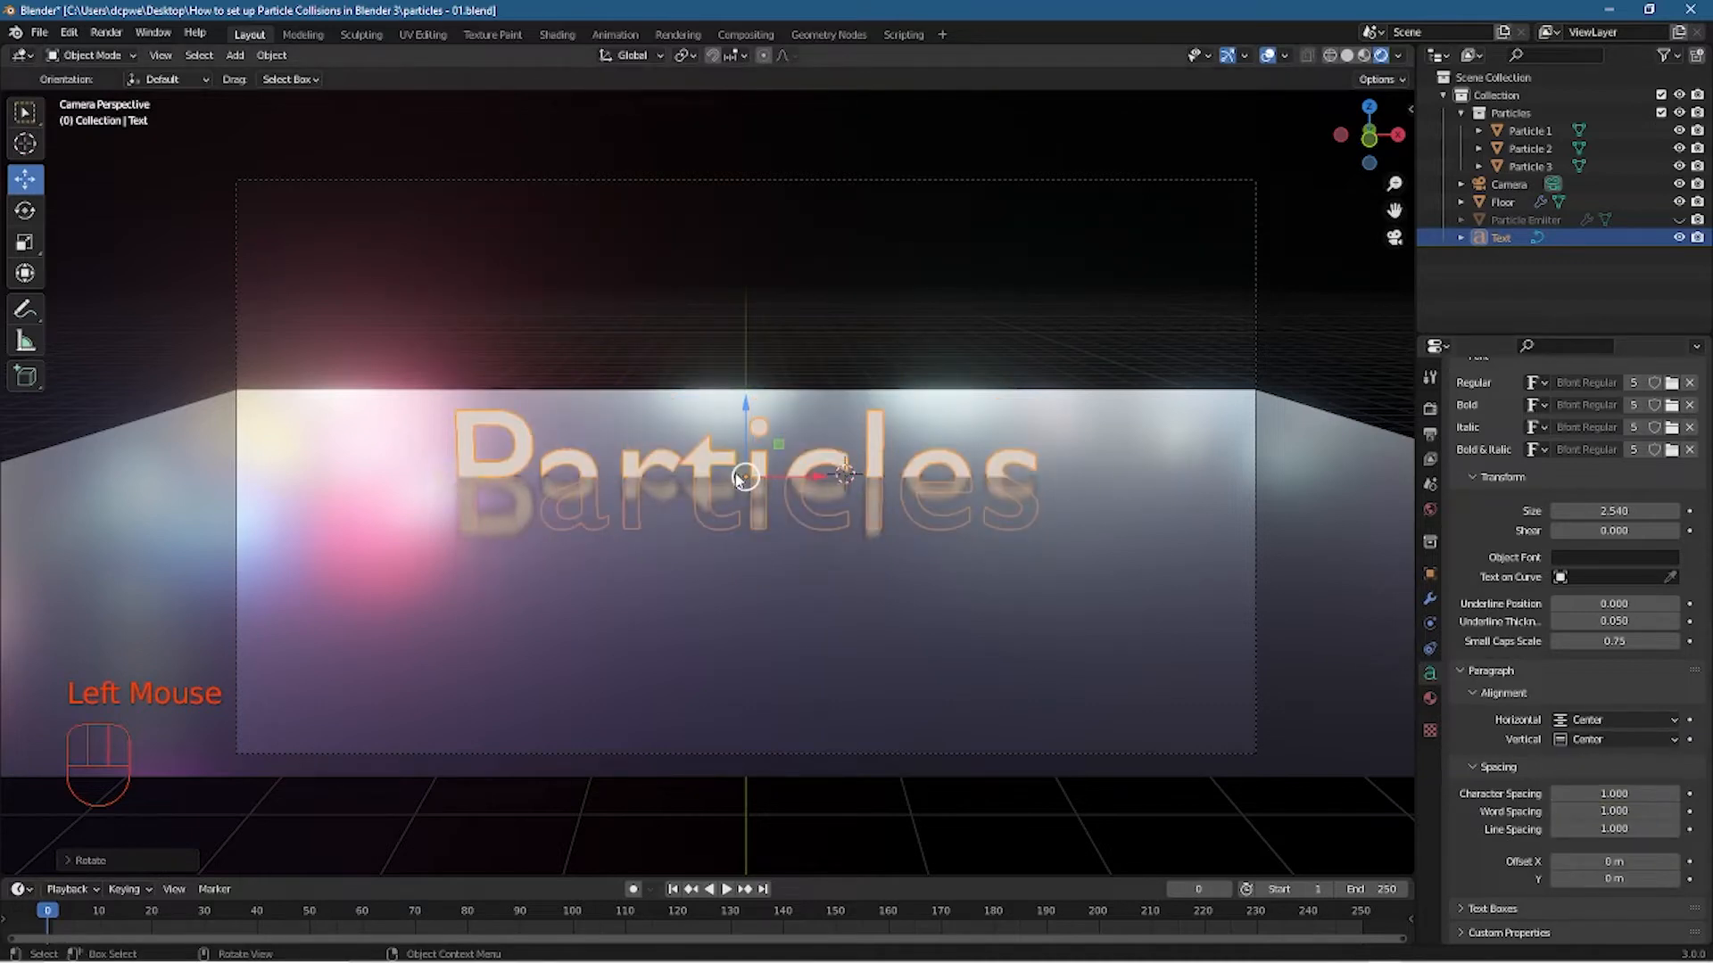
{"action": "double_click", "coordinate": [746, 403]}
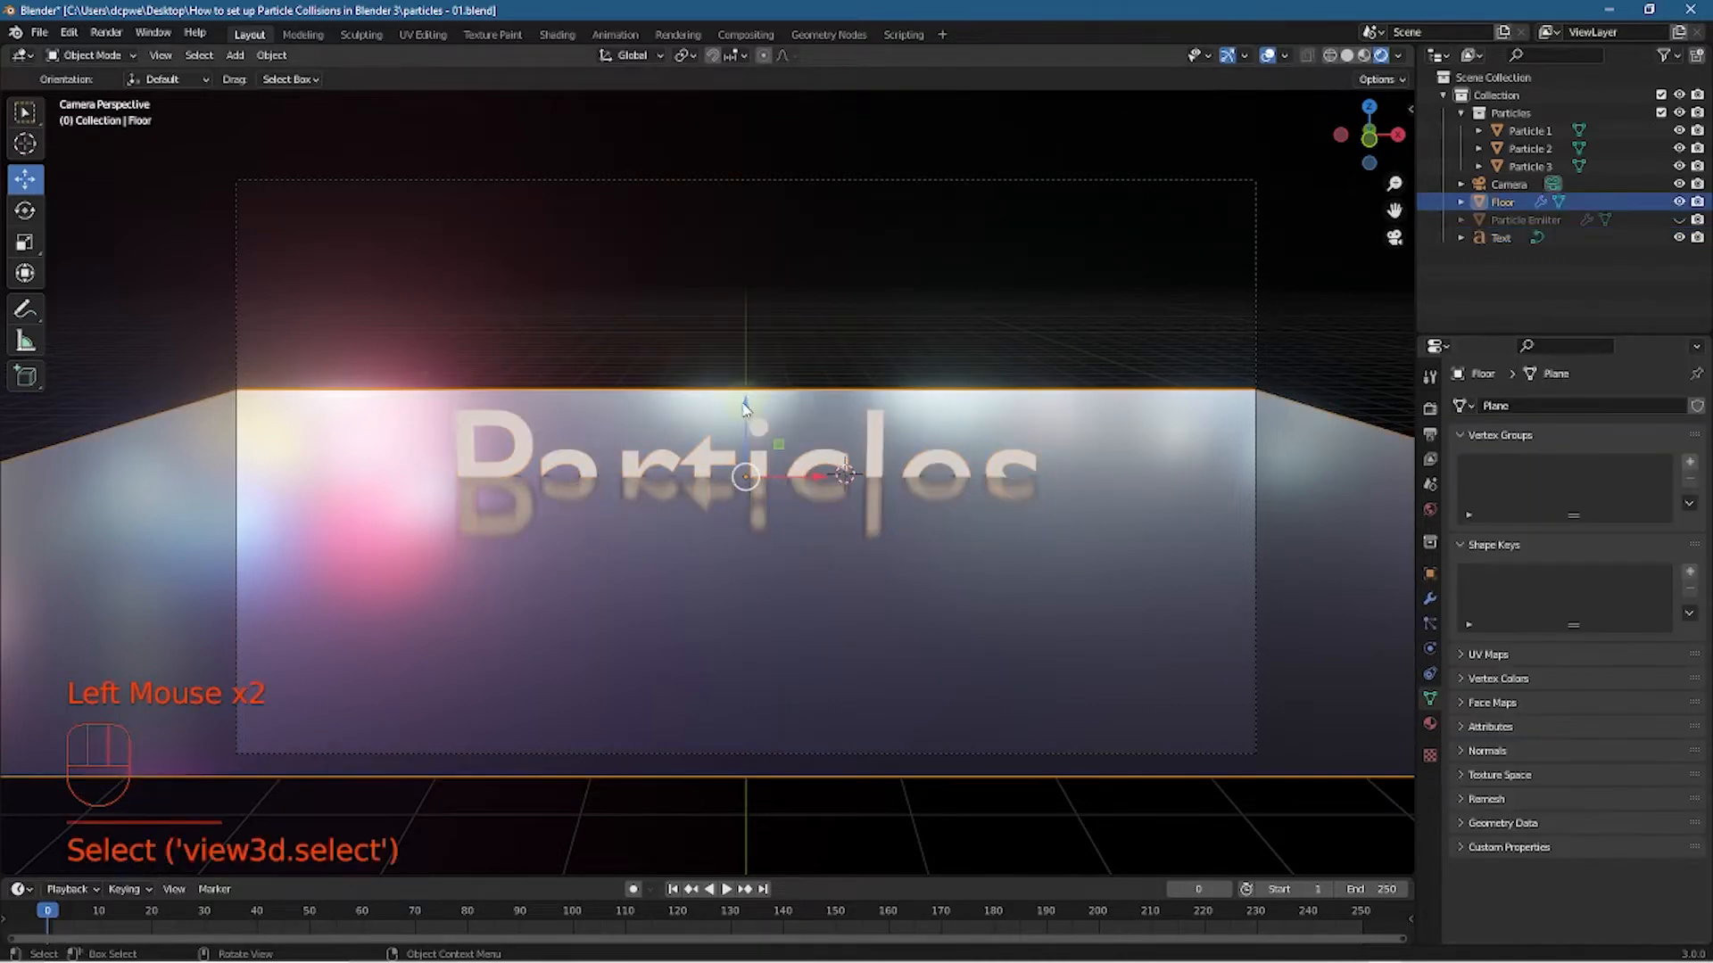
{"action": "left_click", "coordinate": [734, 422]}
{"action": "left_click_drag", "start_coordinate": [748, 409], "coordinate": [748, 375]}
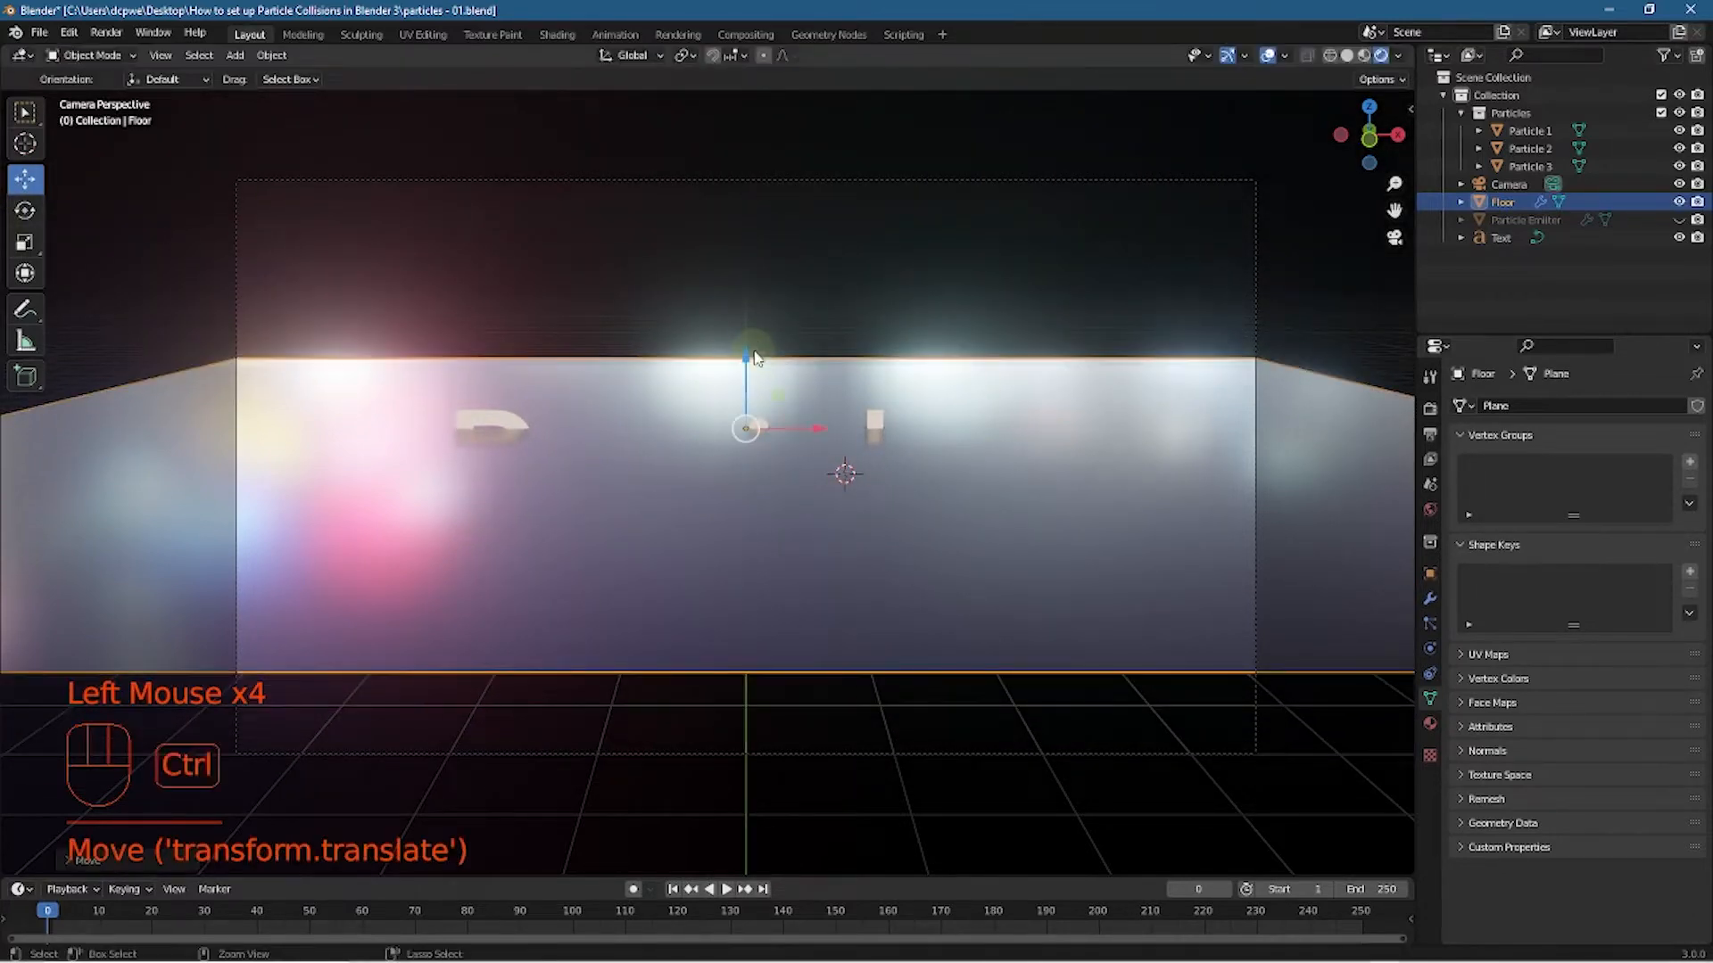
{"action": "key", "text": "ctrl+z"}
Raise the "Particles" text along the Z axis until its letters rest on the floor surface
{"action": "left_click", "coordinate": [521, 437]}
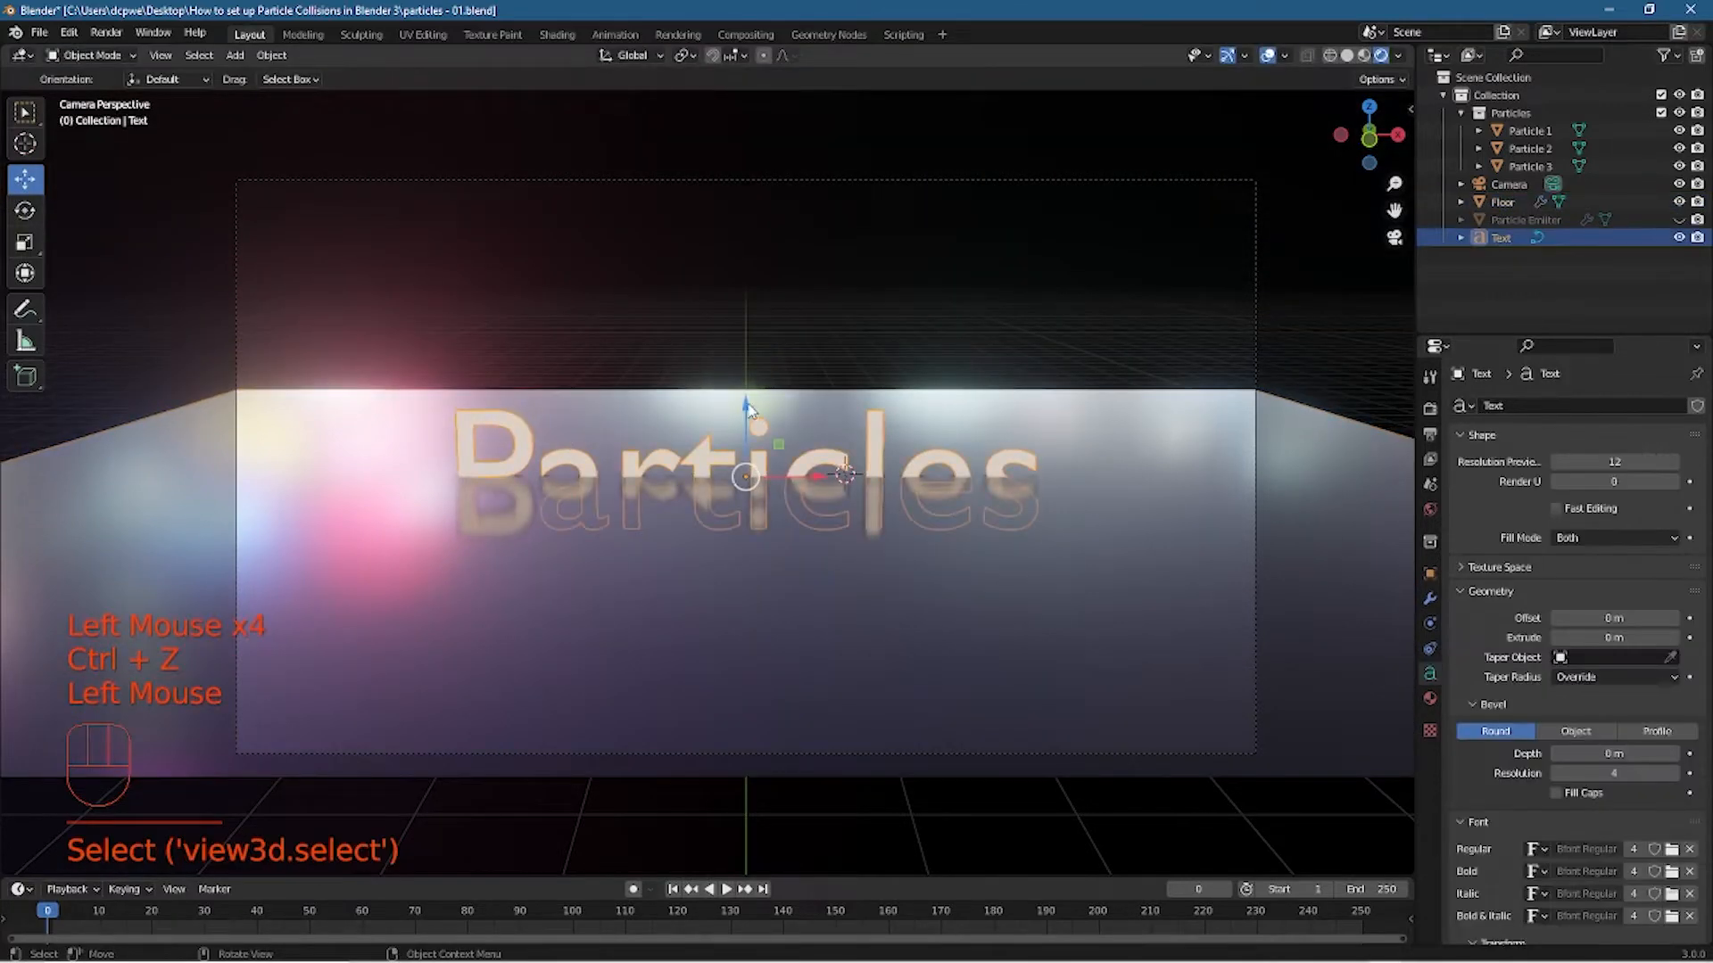
{"action": "left_click_drag", "start_coordinate": [748, 408], "coordinate": [757, 356]}
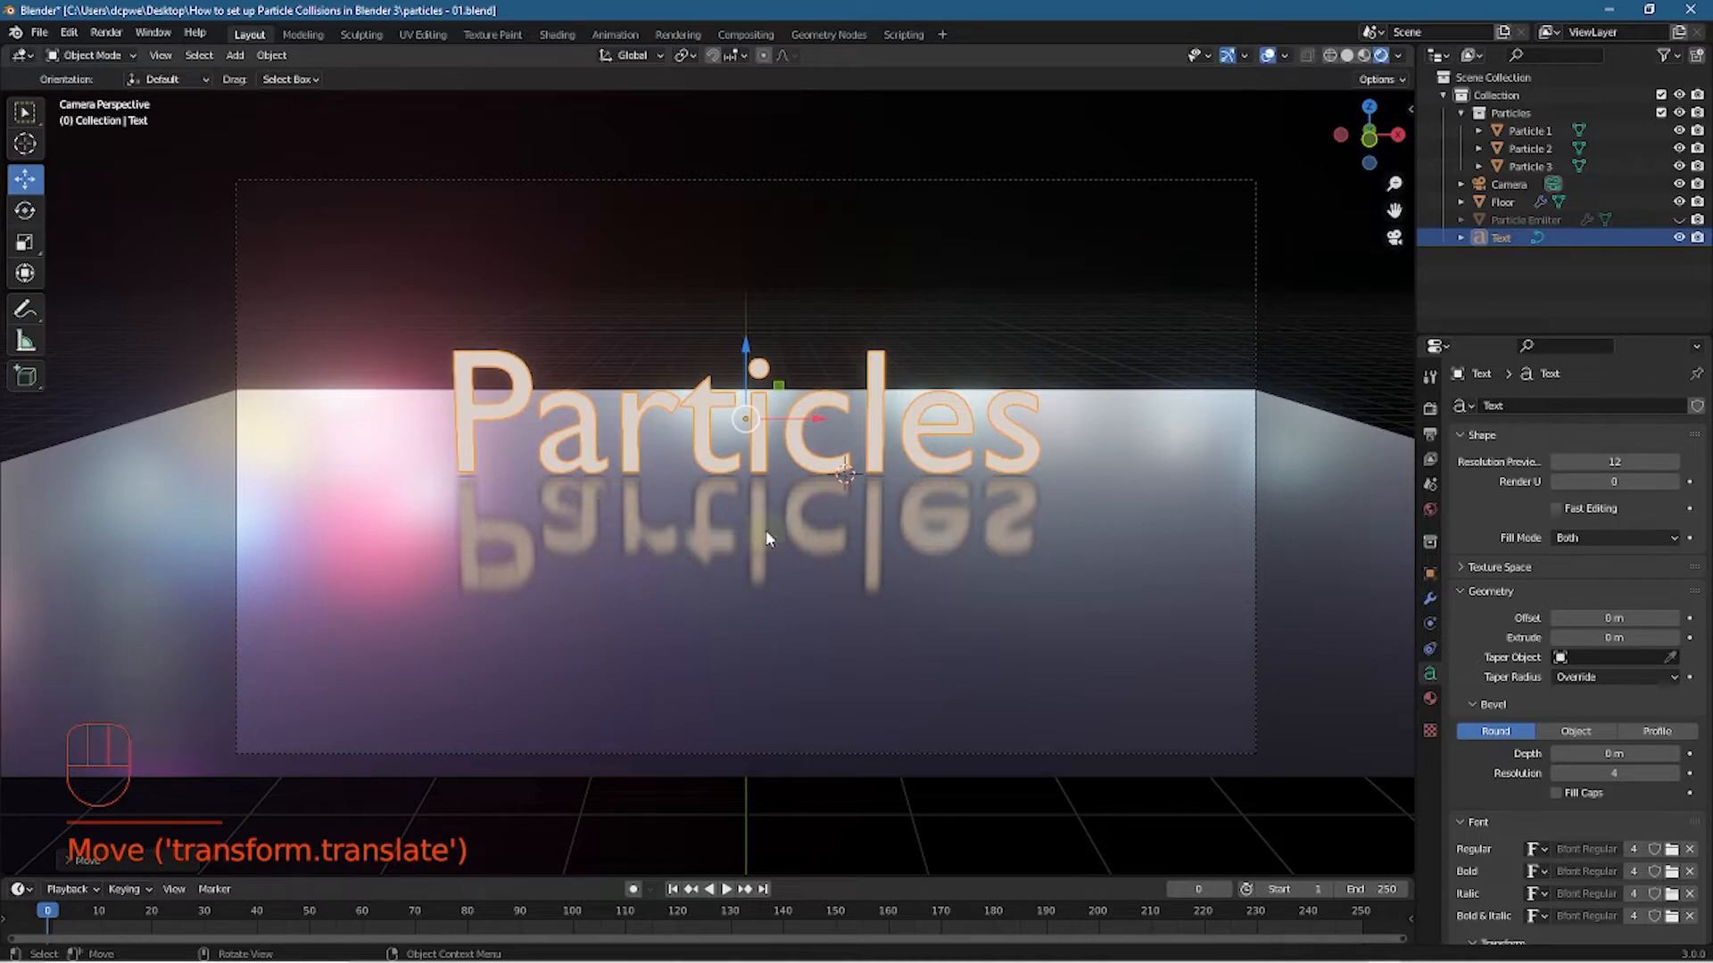
Give the text thickness with a geometry extrude of 0.59 m
{"action": "middle_click_drag", "start_coordinate": [302, 441], "coordinate": [892, 489]}
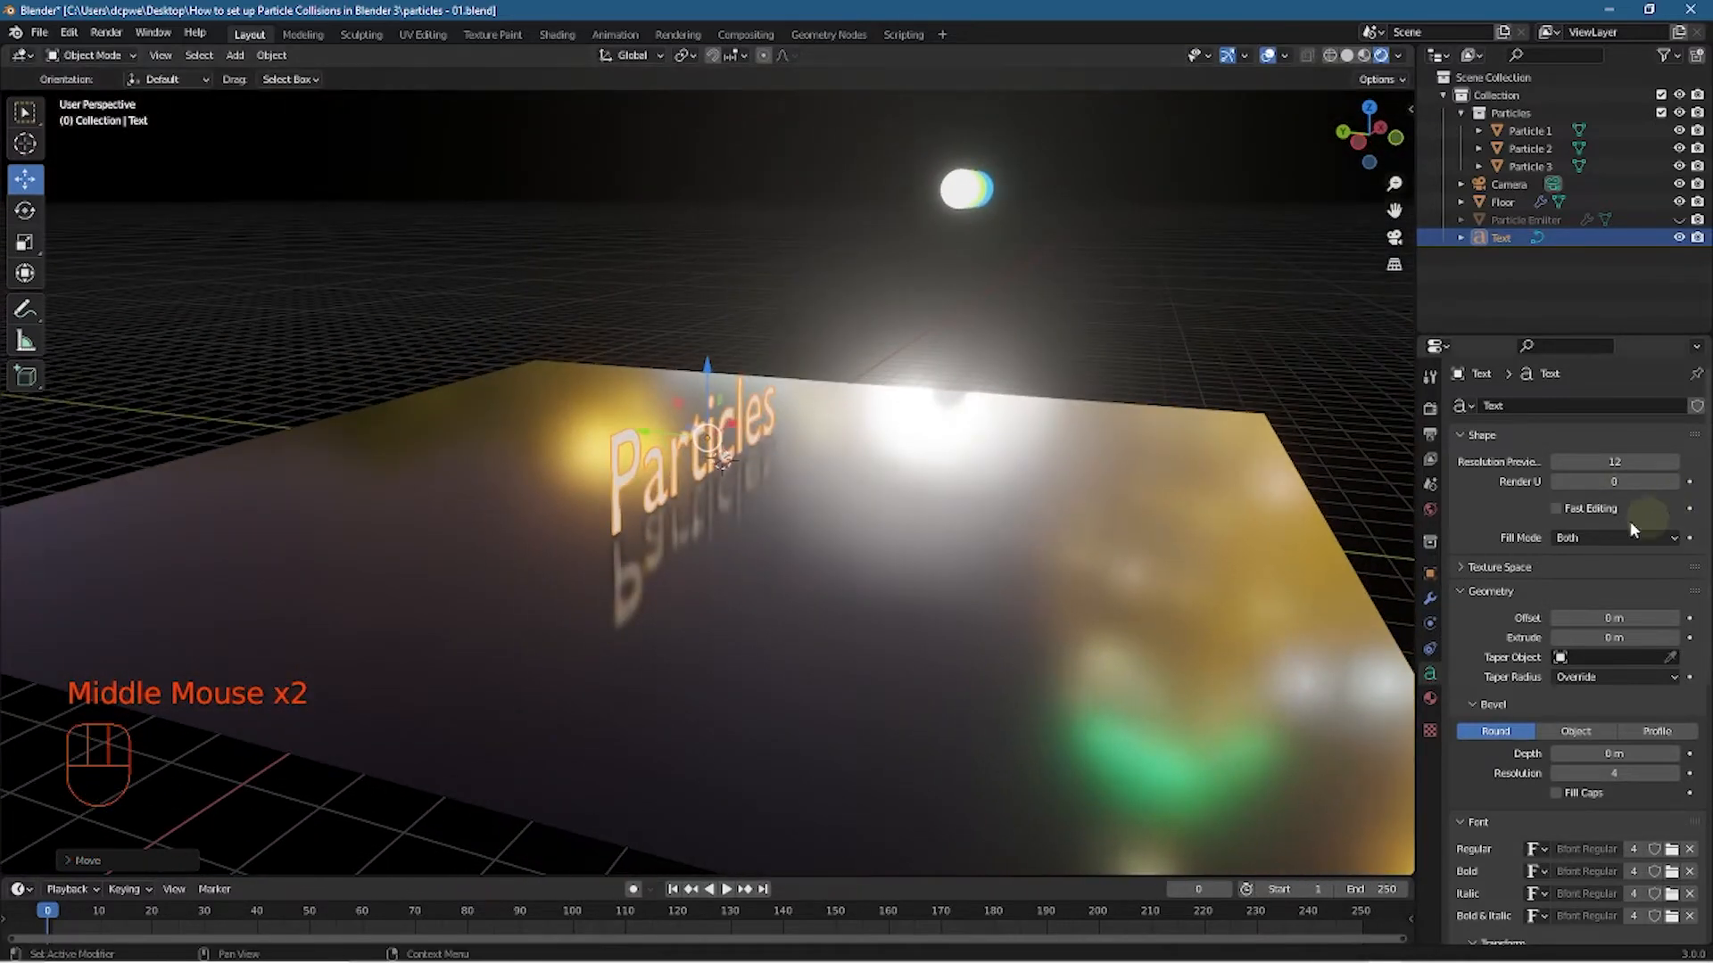
{"action": "left_click", "coordinate": [1428, 671]}
{"action": "left_click", "coordinate": [1582, 637]}
{"action": "left_click_drag", "start_coordinate": [1582, 637], "coordinate": [1642, 643]}
{"action": "middle_click_drag", "start_coordinate": [933, 579], "coordinate": [789, 571]}
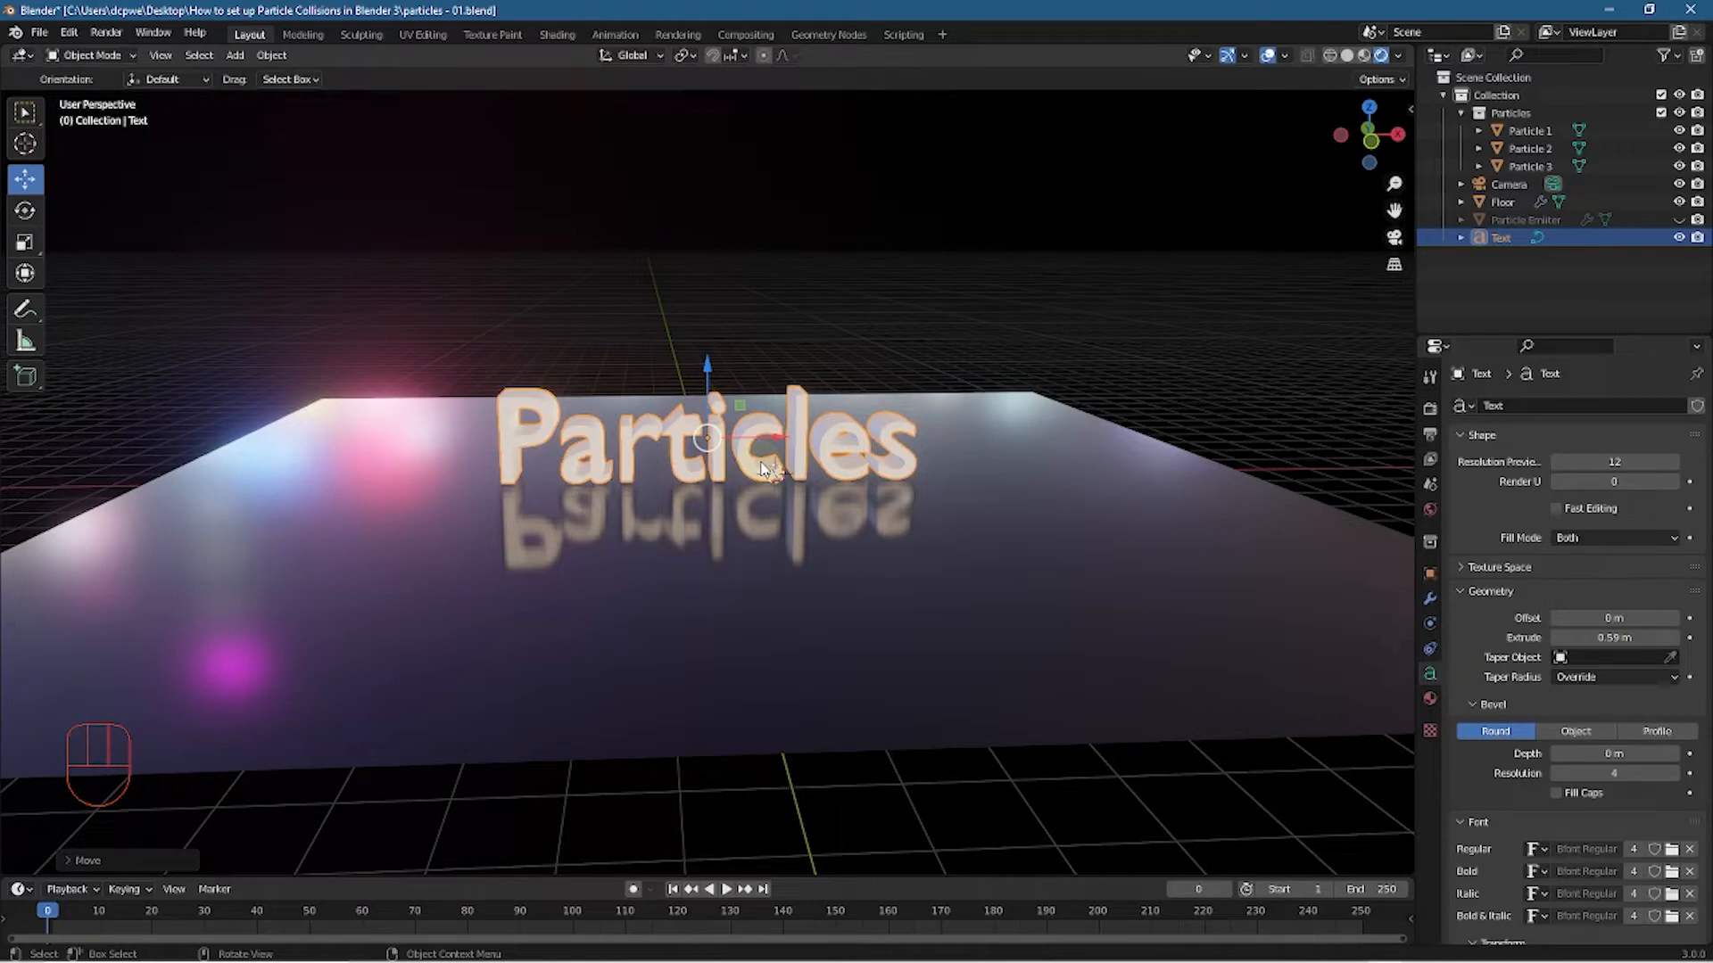
Try a geometry offset of 0.02 m on the extruded text and reset the offset to 0 m
{"action": "scroll", "coordinate": [764, 468], "scroll_direction": "up", "scroll_amount": 5}
{"action": "middle_click_drag", "start_coordinate": [764, 469], "coordinate": [678, 382]}
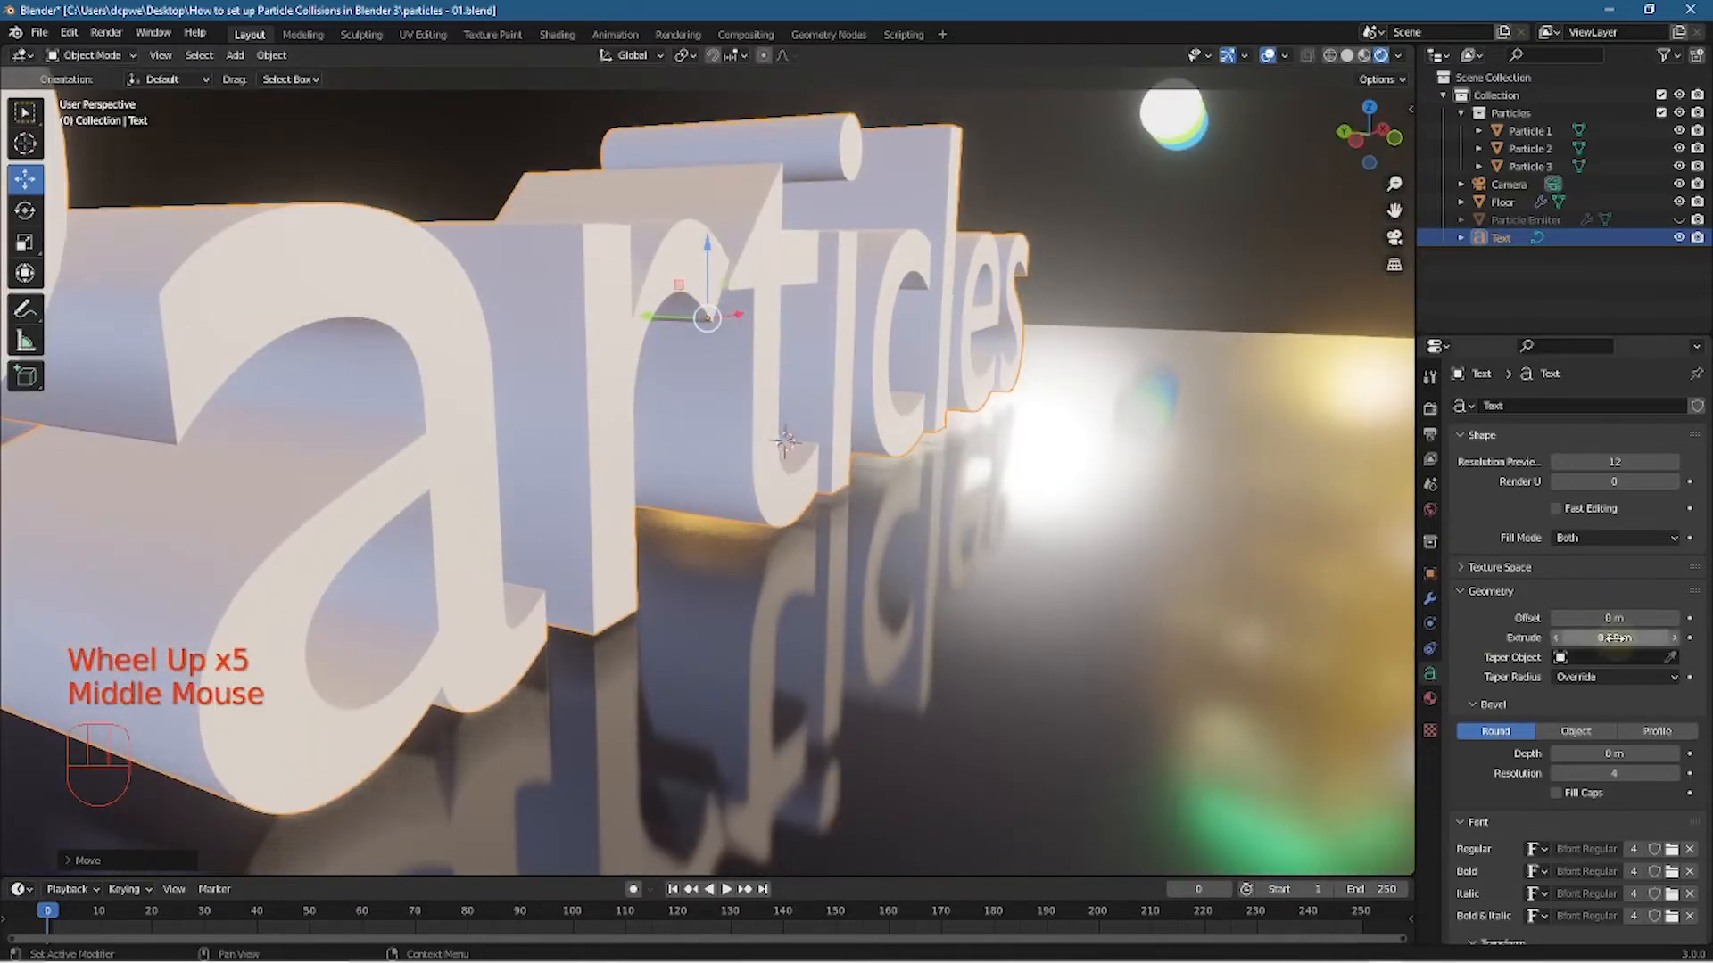
{"action": "left_click", "coordinate": [1674, 617]}
{"action": "left_click", "coordinate": [1673, 617]}
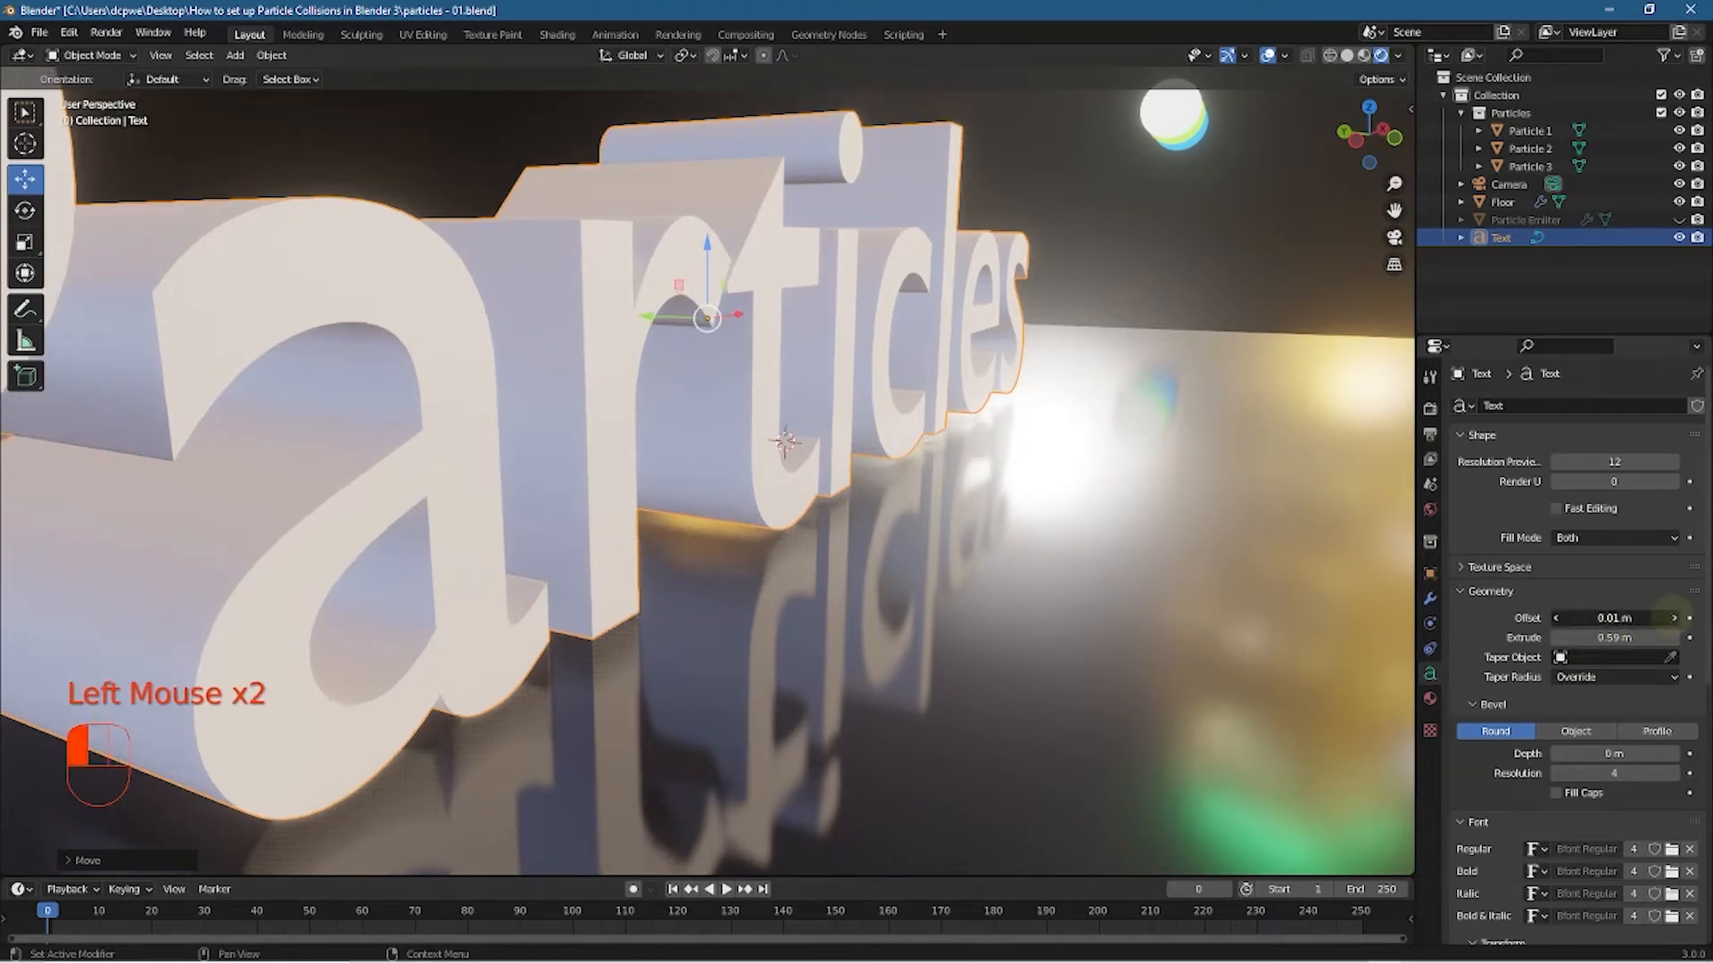
{"action": "left_click", "coordinate": [1674, 618]}
{"action": "middle_click_drag", "start_coordinate": [756, 554], "coordinate": [616, 568]}
{"action": "left_click", "coordinate": [1558, 618]}
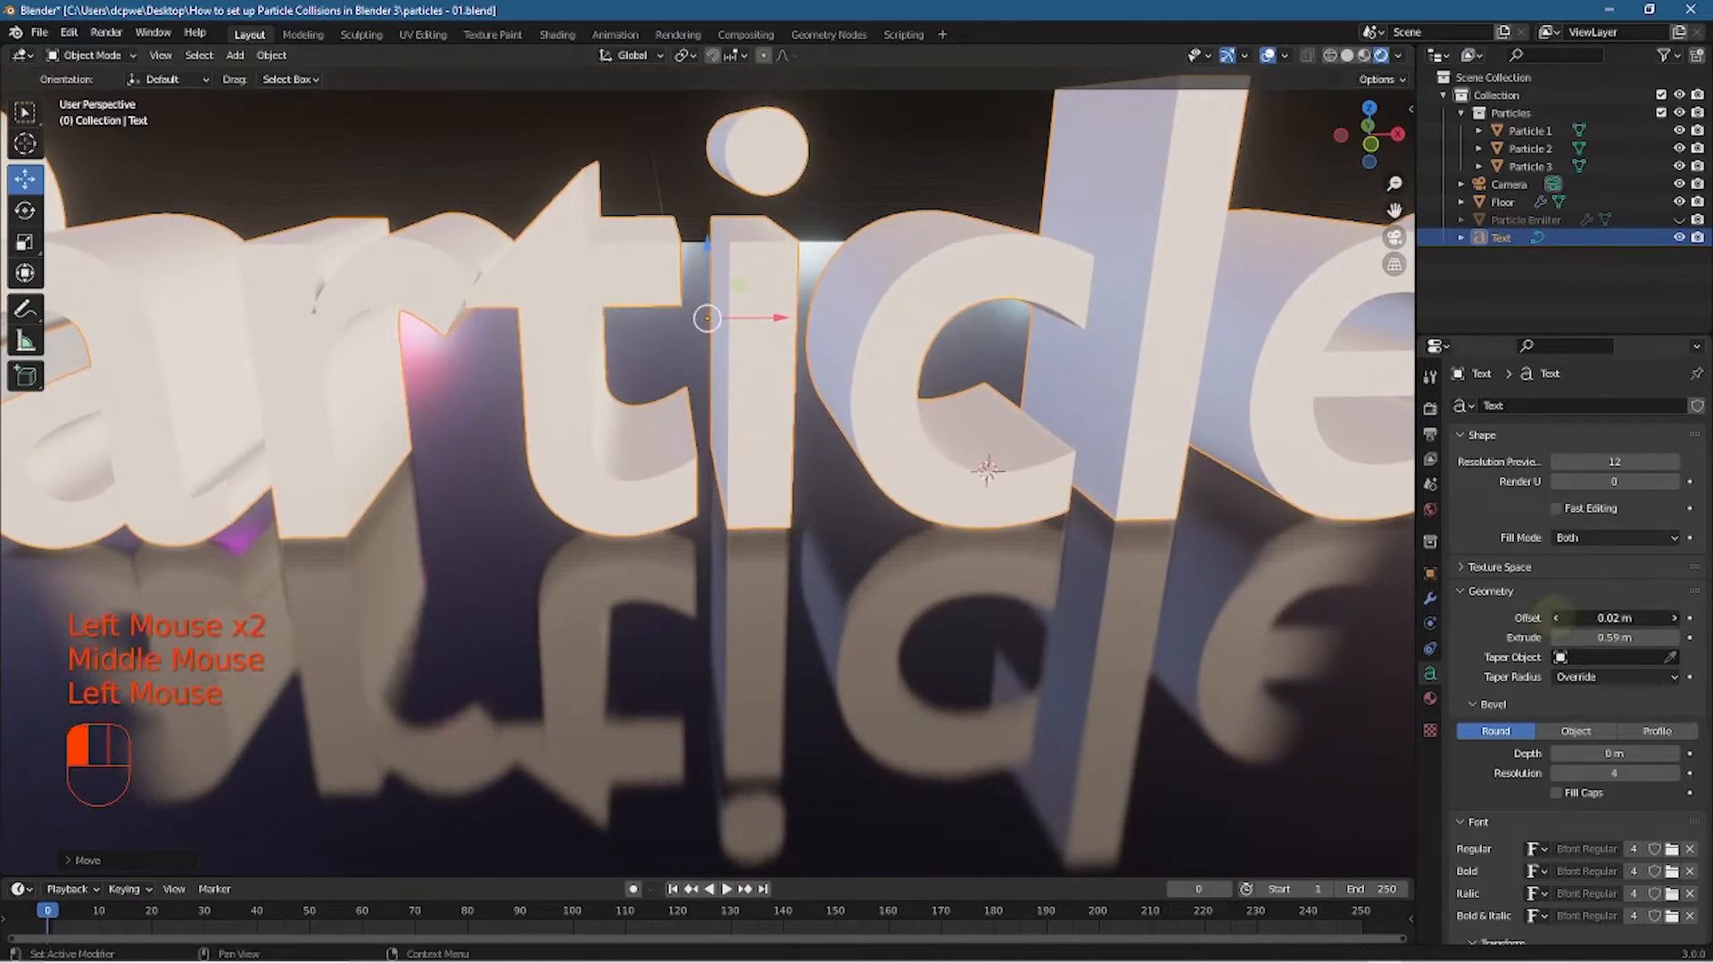
{"action": "left_click", "coordinate": [1558, 619]}
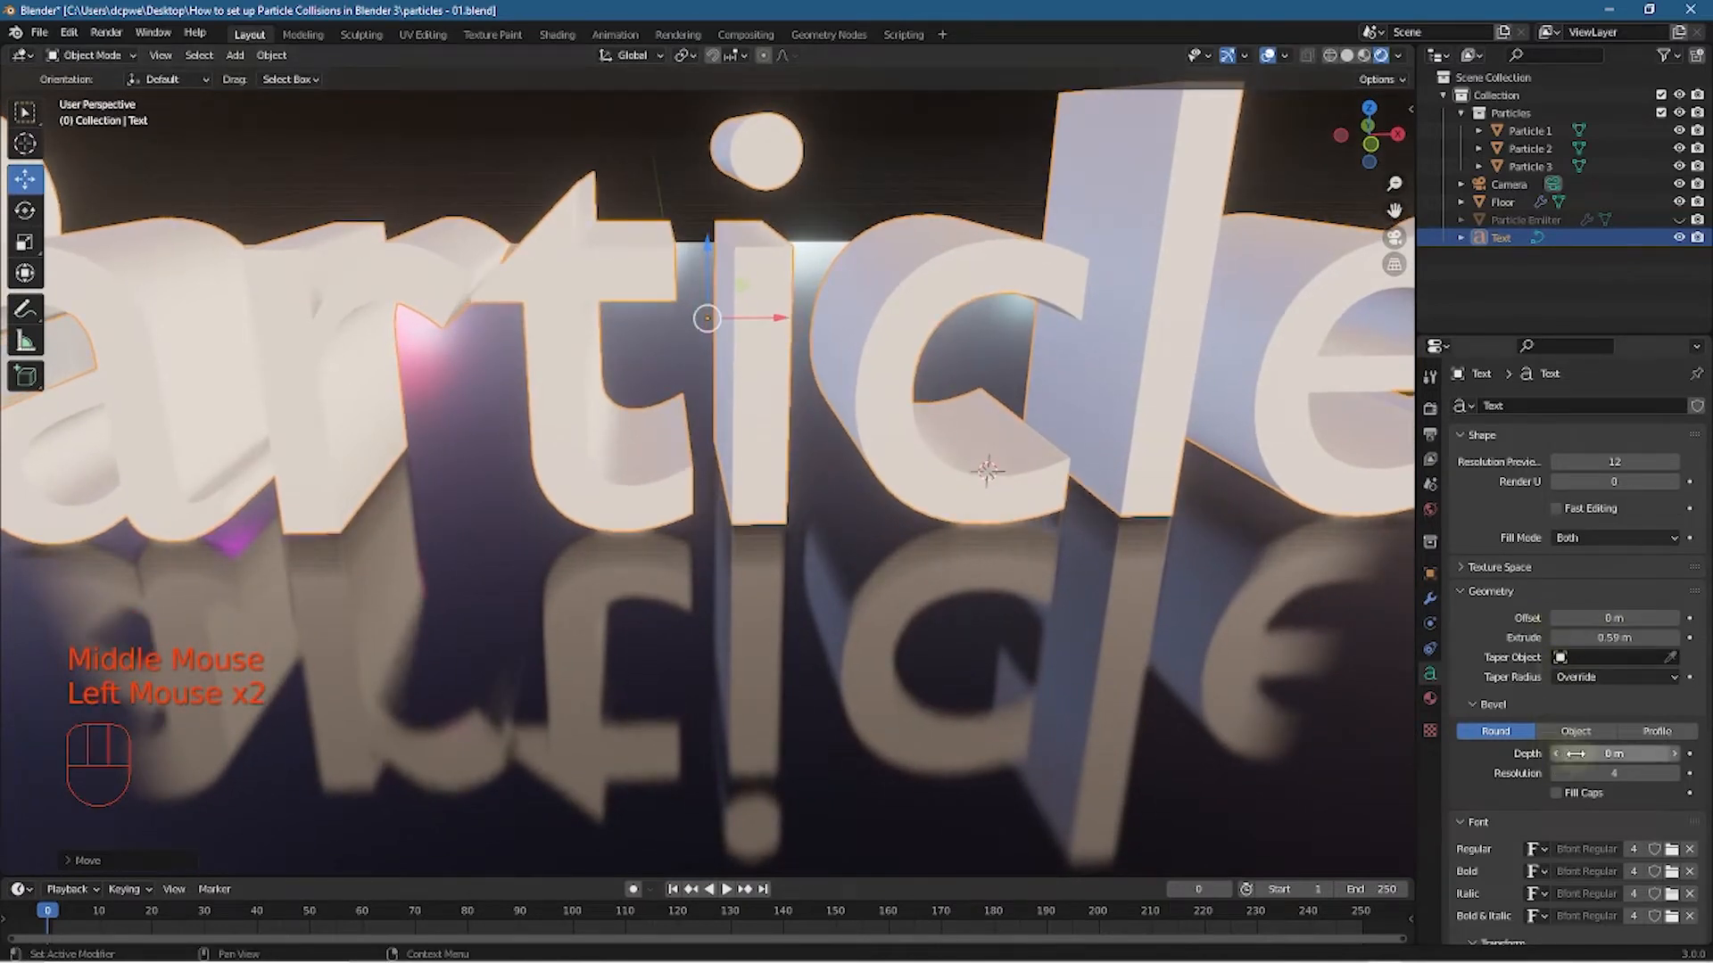
Set the round bevel depth of the text to 0.03 m
{"action": "left_click", "coordinate": [1675, 754]}
{"action": "left_click", "coordinate": [1675, 754]}
{"action": "left_click", "coordinate": [1676, 754]}
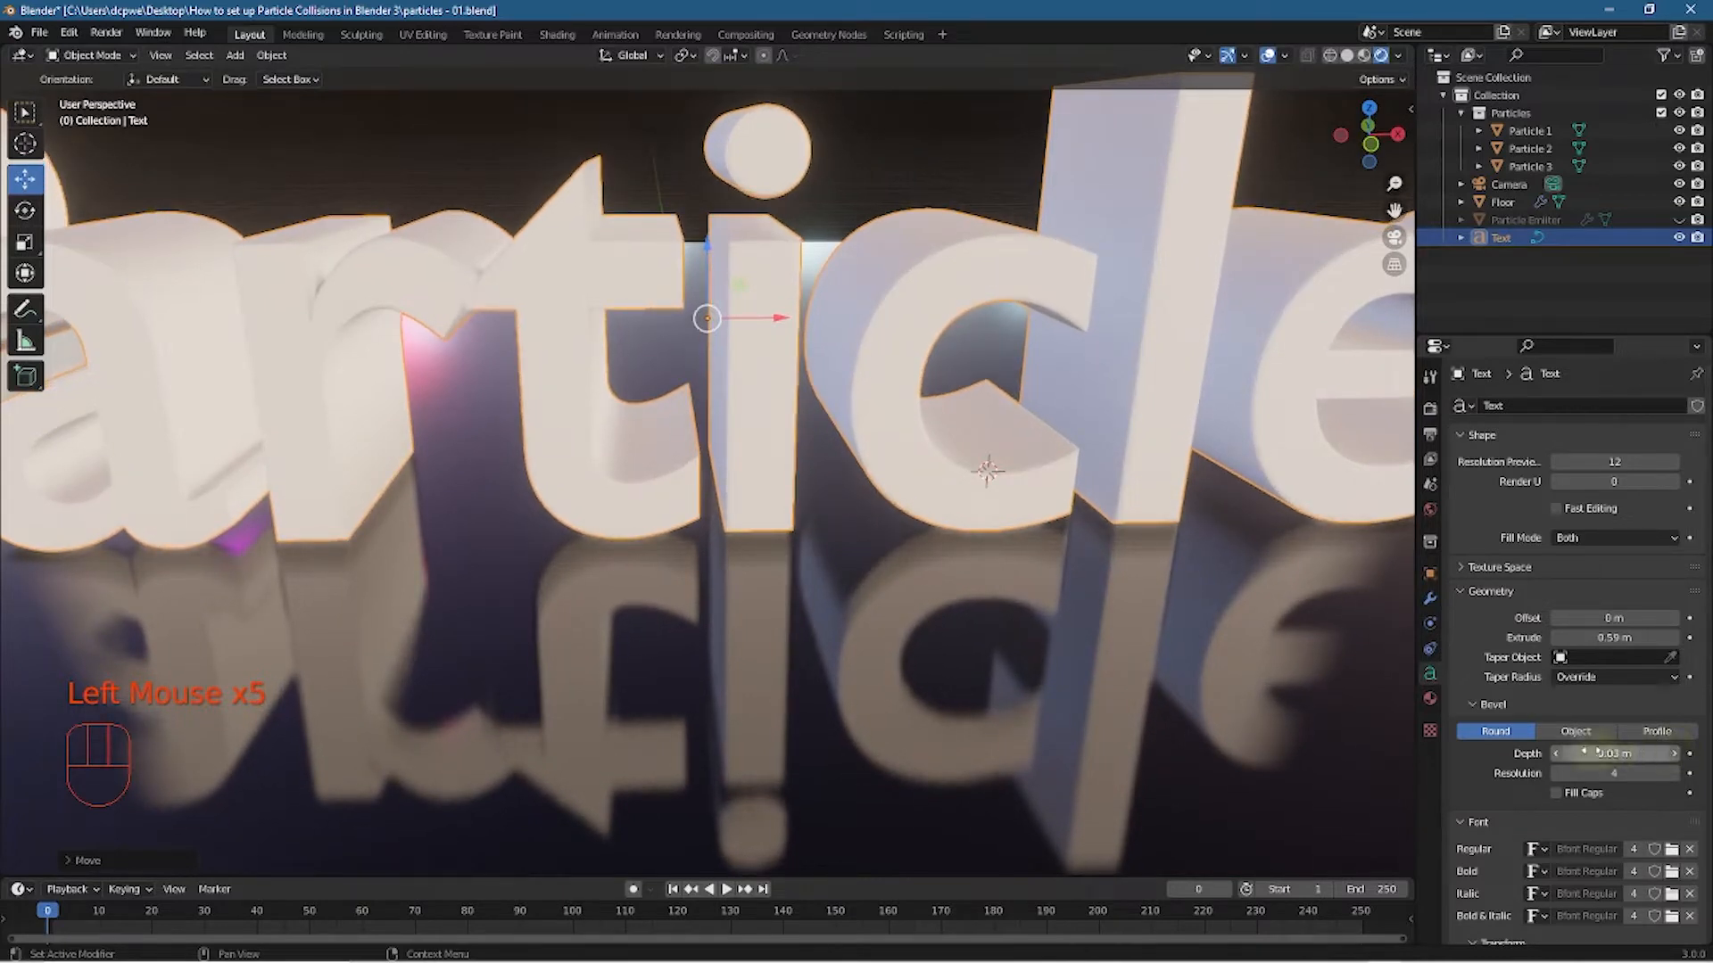
{"action": "left_click", "coordinate": [1558, 753]}
{"action": "left_click", "coordinate": [1558, 753]}
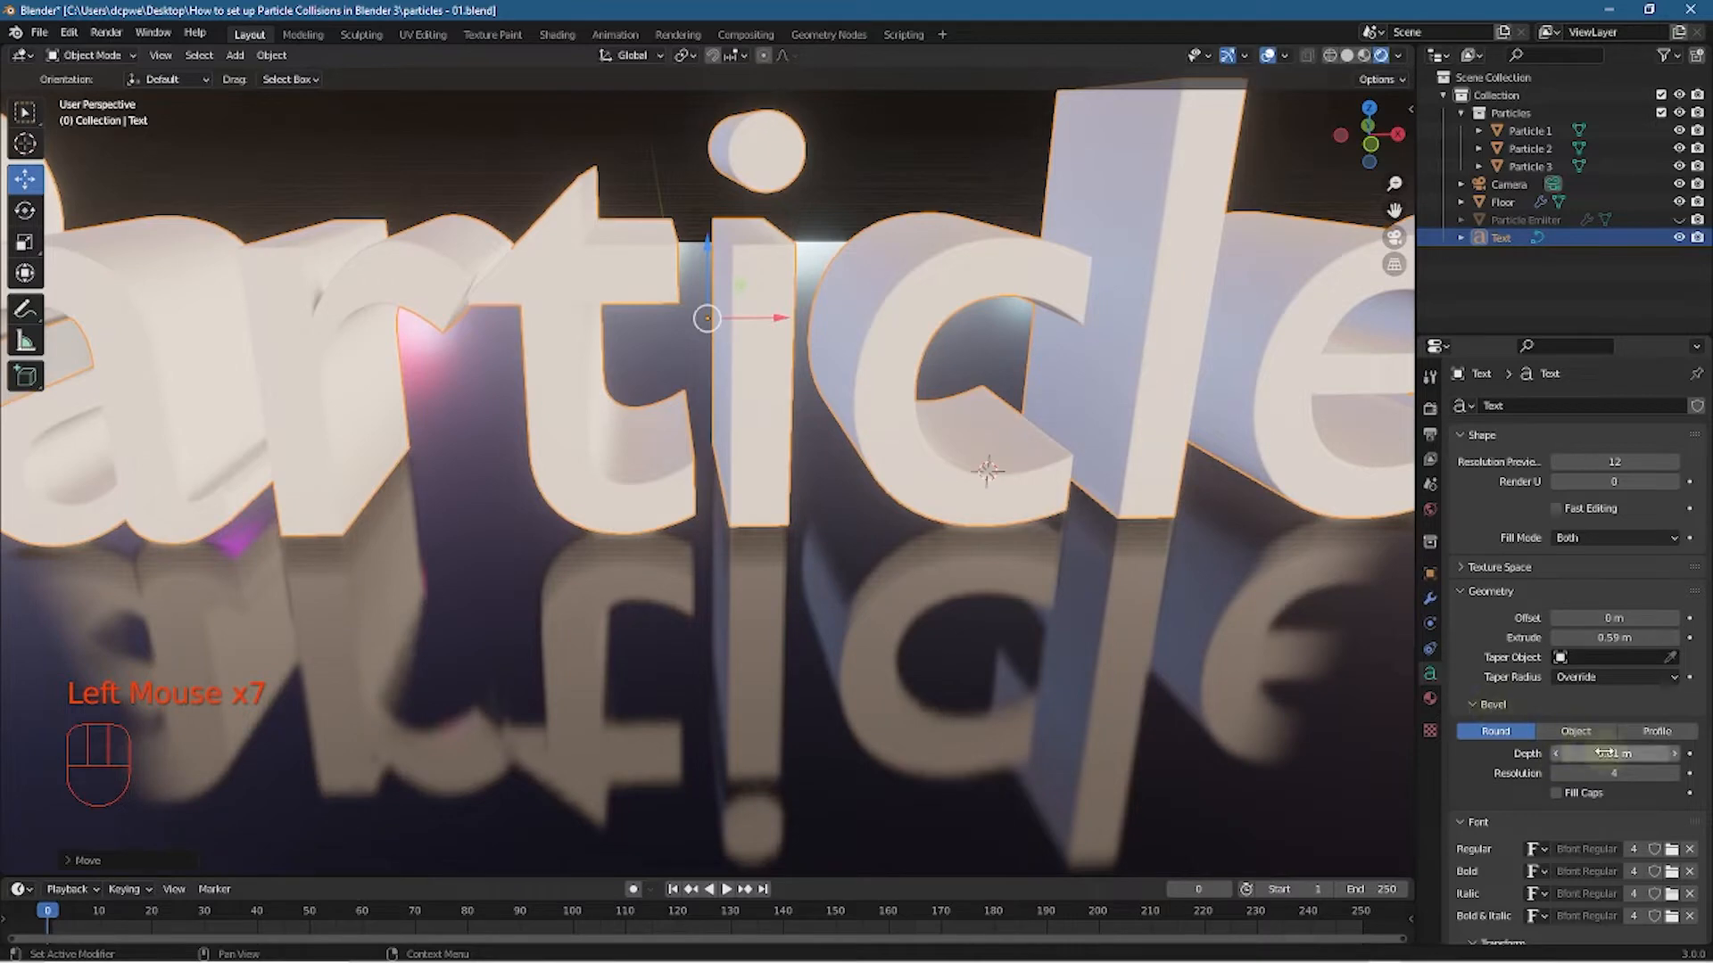
{"action": "left_click", "coordinate": [1674, 754]}
{"action": "left_click", "coordinate": [1675, 754]}
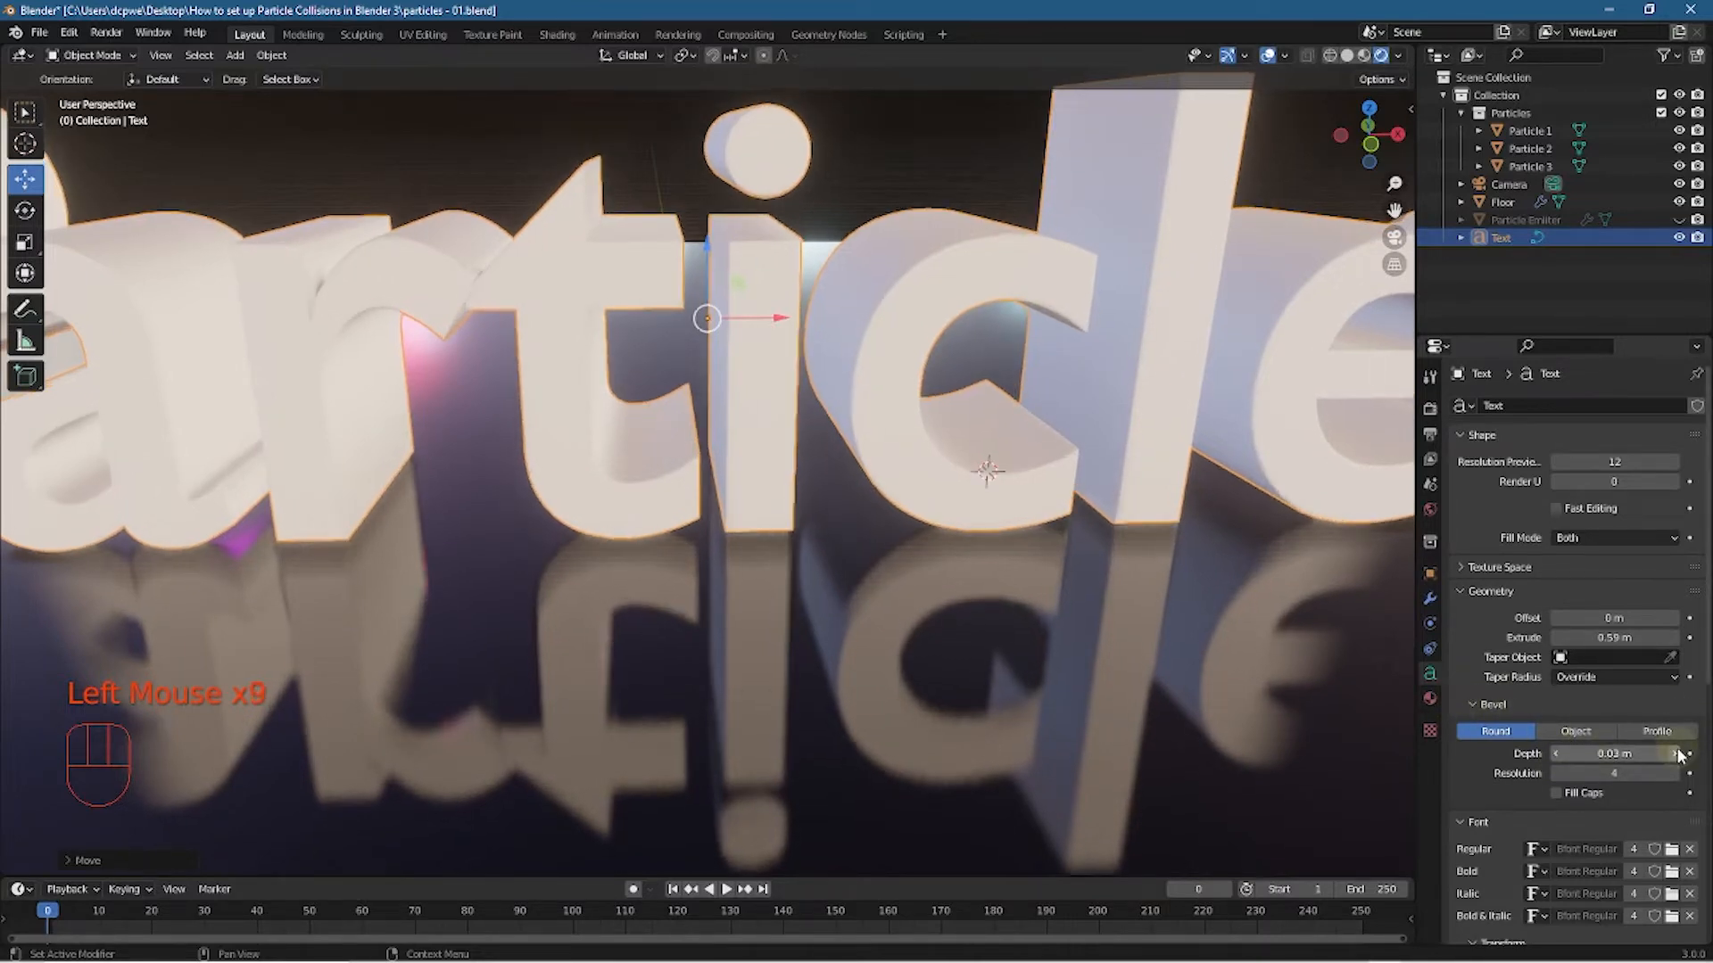
Set the character spacing of the "Particles" text to 1.200 to spread its letters apart
{"action": "middle_click_drag", "start_coordinate": [971, 633], "coordinate": [776, 587]}
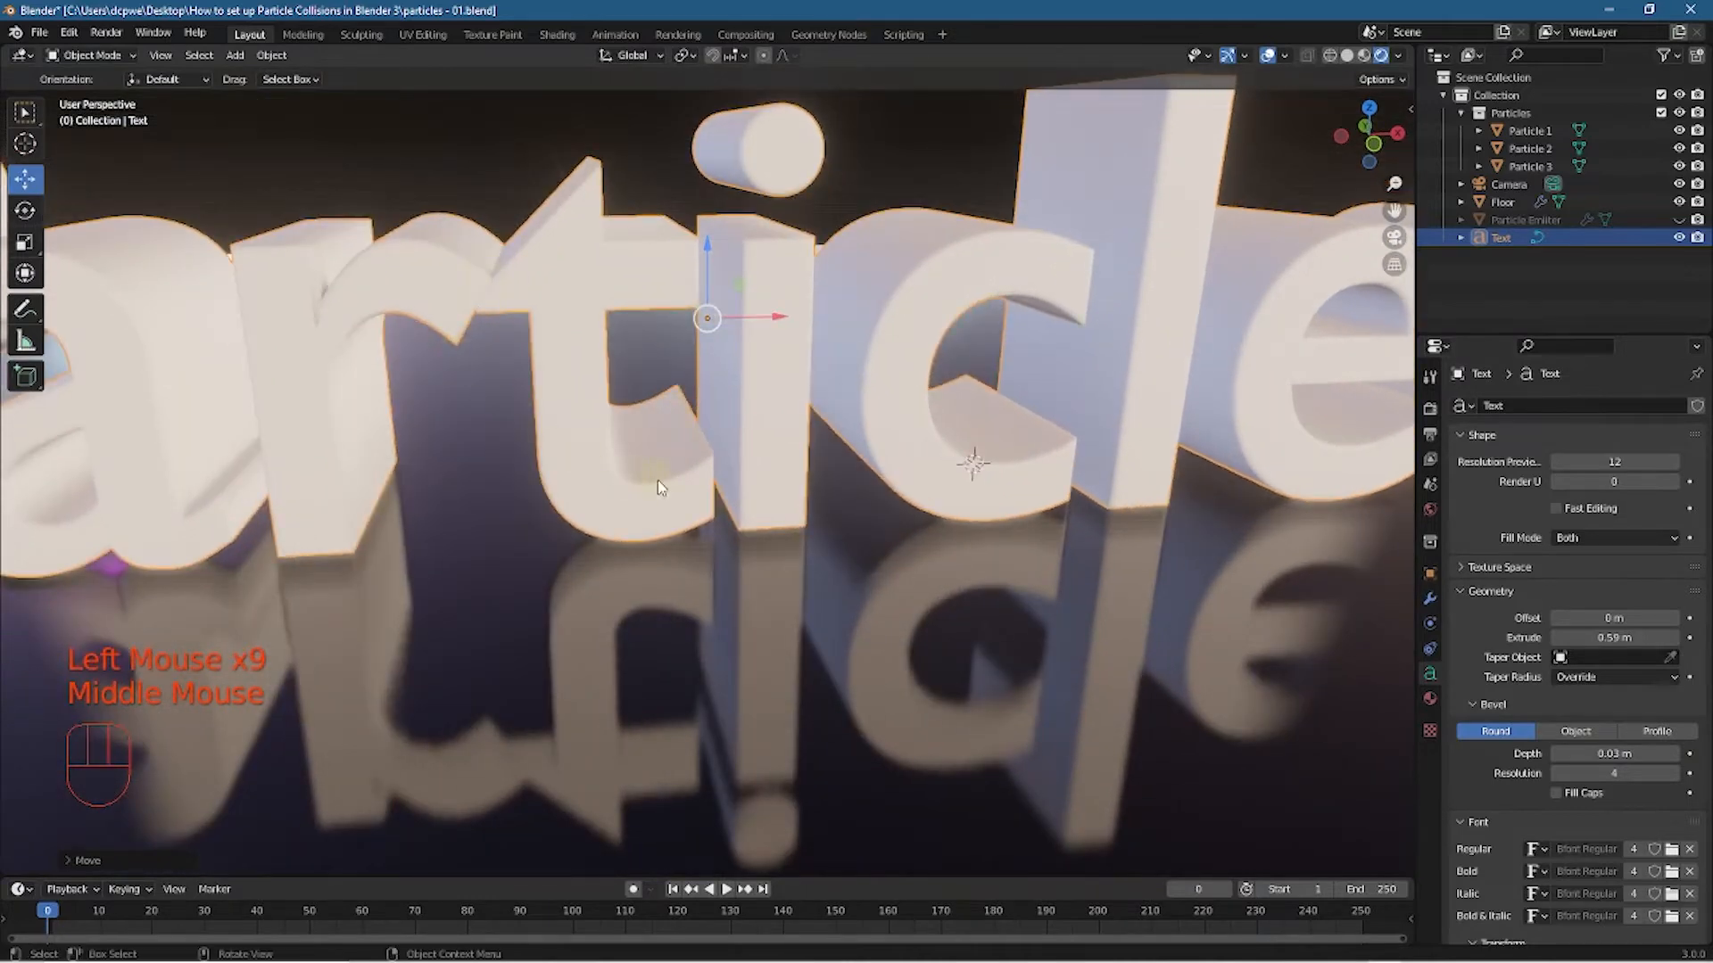
{"action": "scroll", "coordinate": [656, 480], "scroll_direction": "down", "scroll_amount": 3}
{"action": "middle_click_drag", "start_coordinate": [712, 490], "coordinate": [569, 382]}
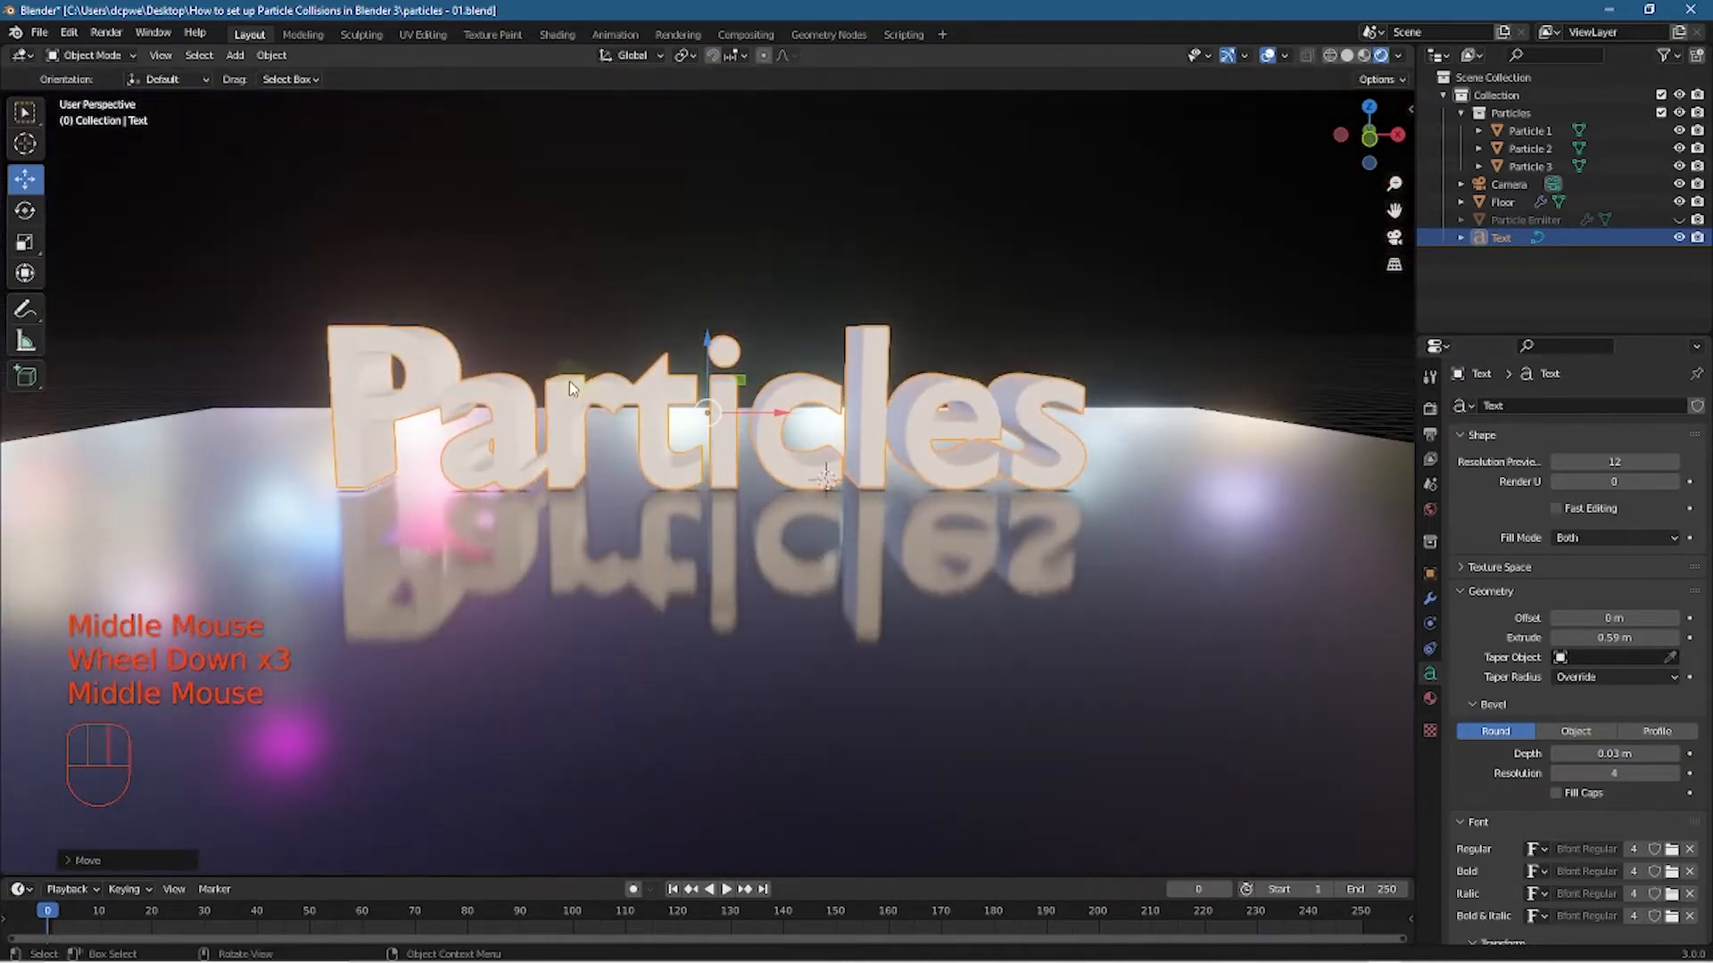
{"action": "key", "text": "KP_0"}
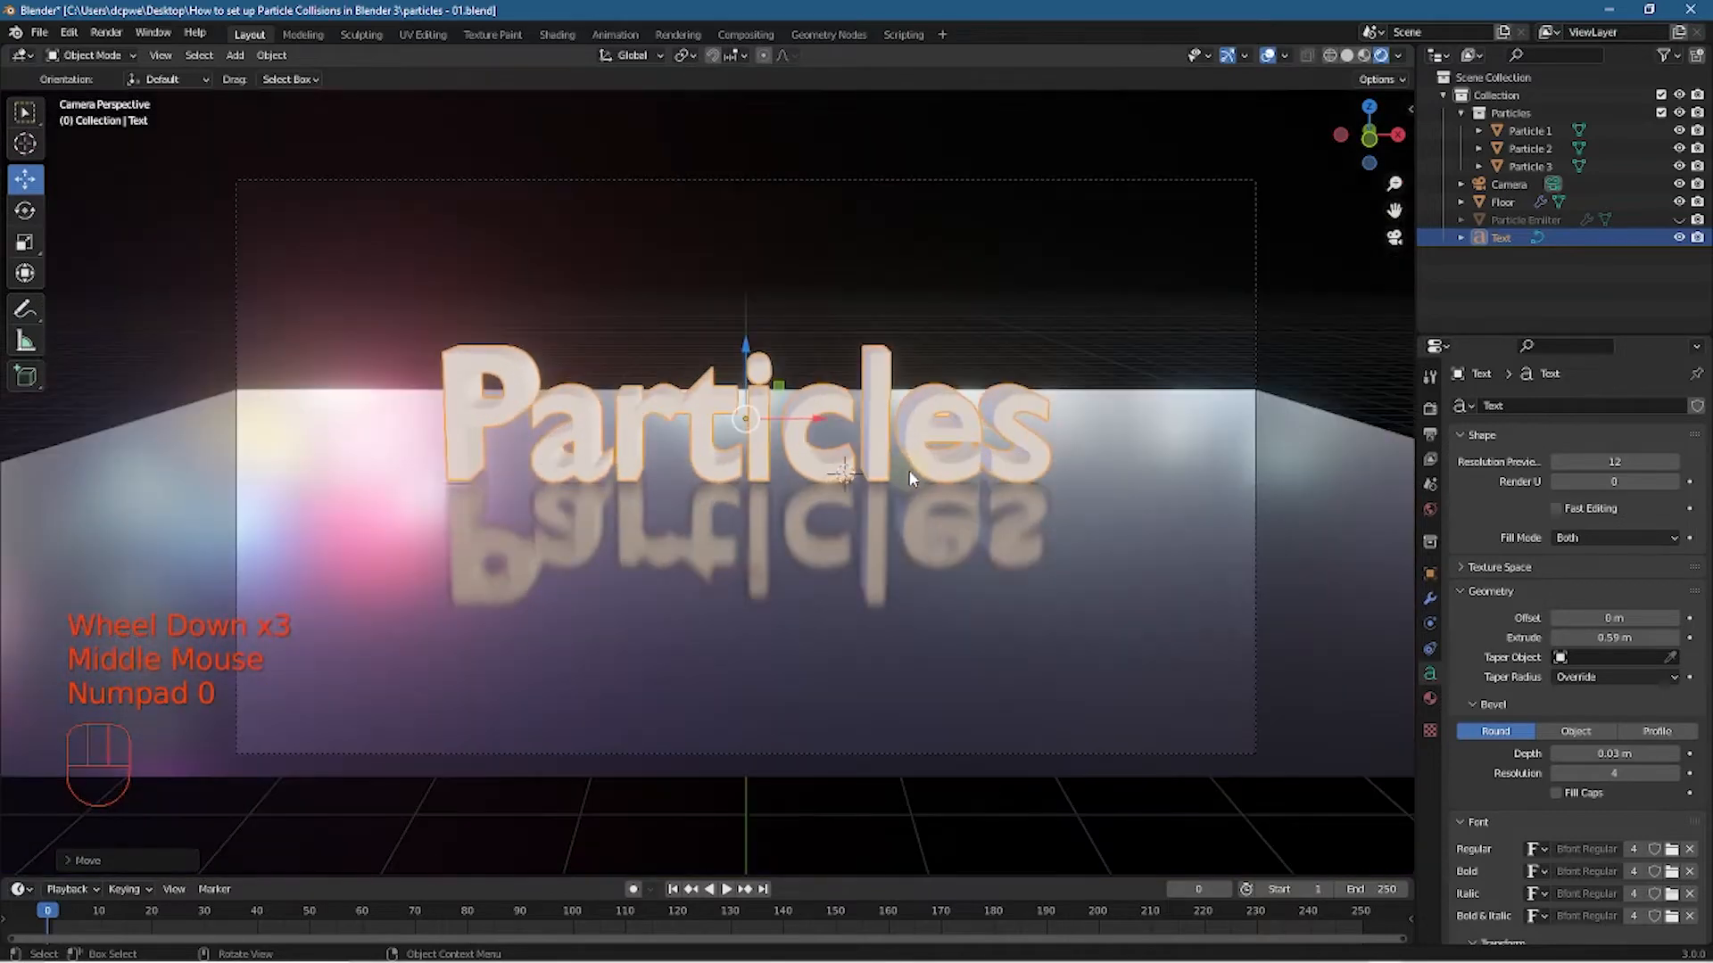
{"action": "scroll", "coordinate": [908, 470], "scroll_direction": "up", "scroll_amount": 2}
{"action": "scroll", "coordinate": [1148, 511], "scroll_direction": "down", "scroll_amount": 1}
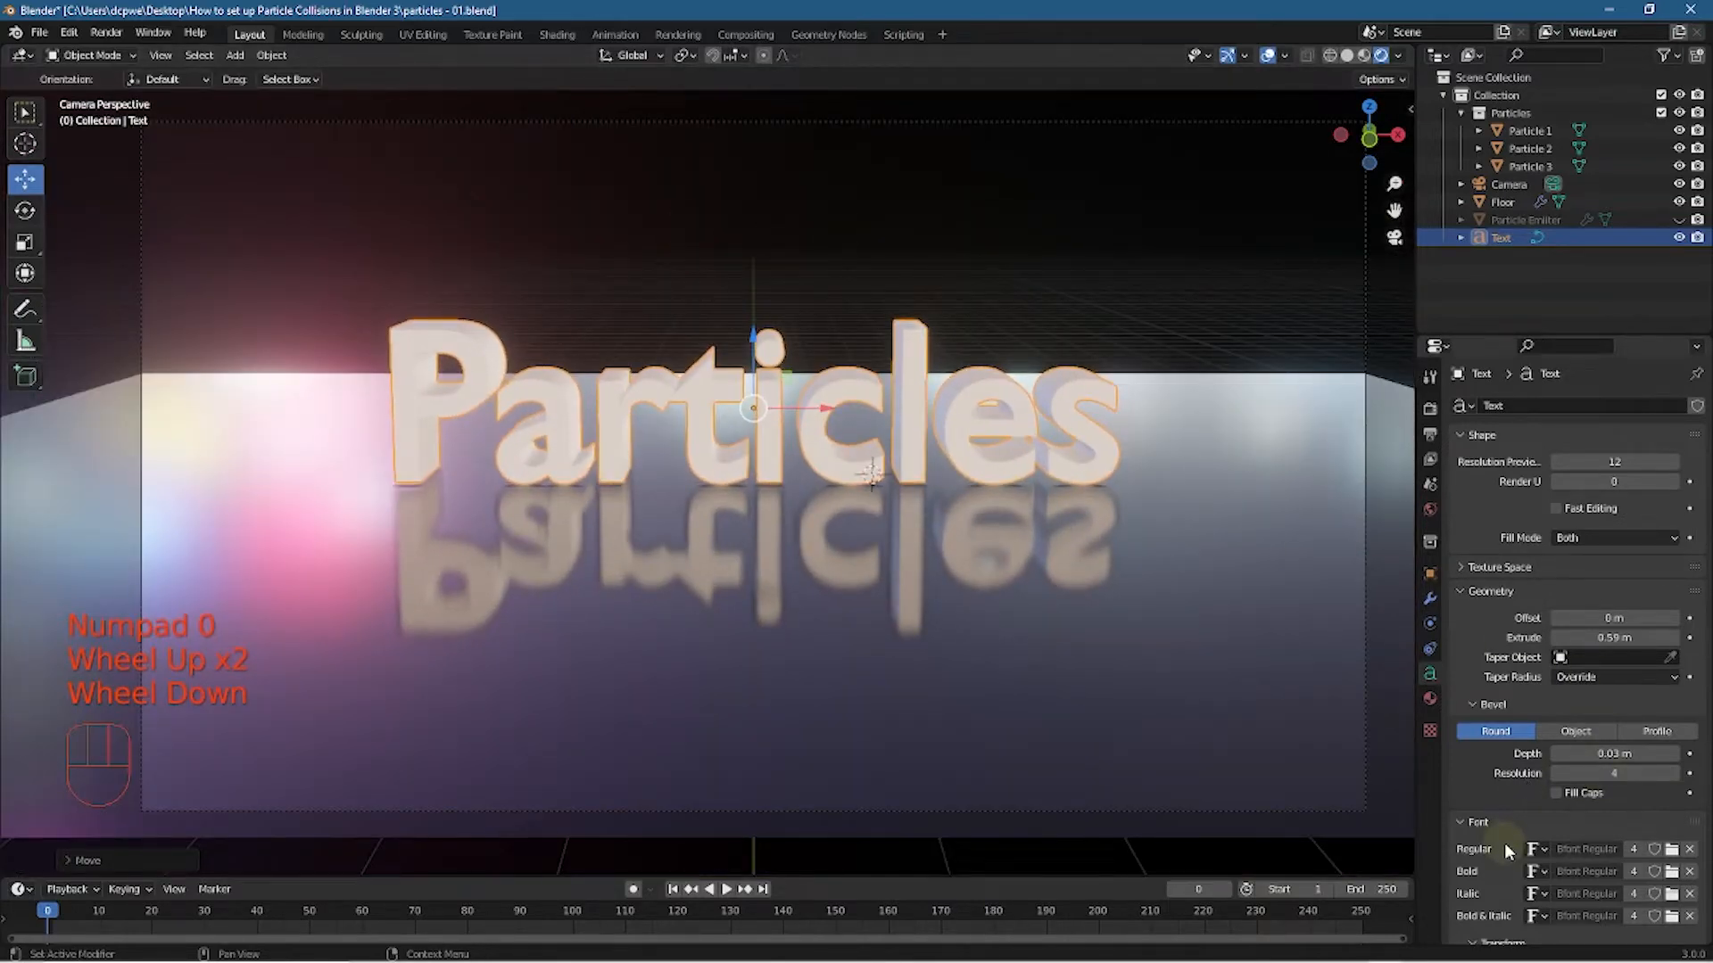
{"action": "scroll", "coordinate": [1508, 839], "scroll_direction": "down", "scroll_amount": 5}
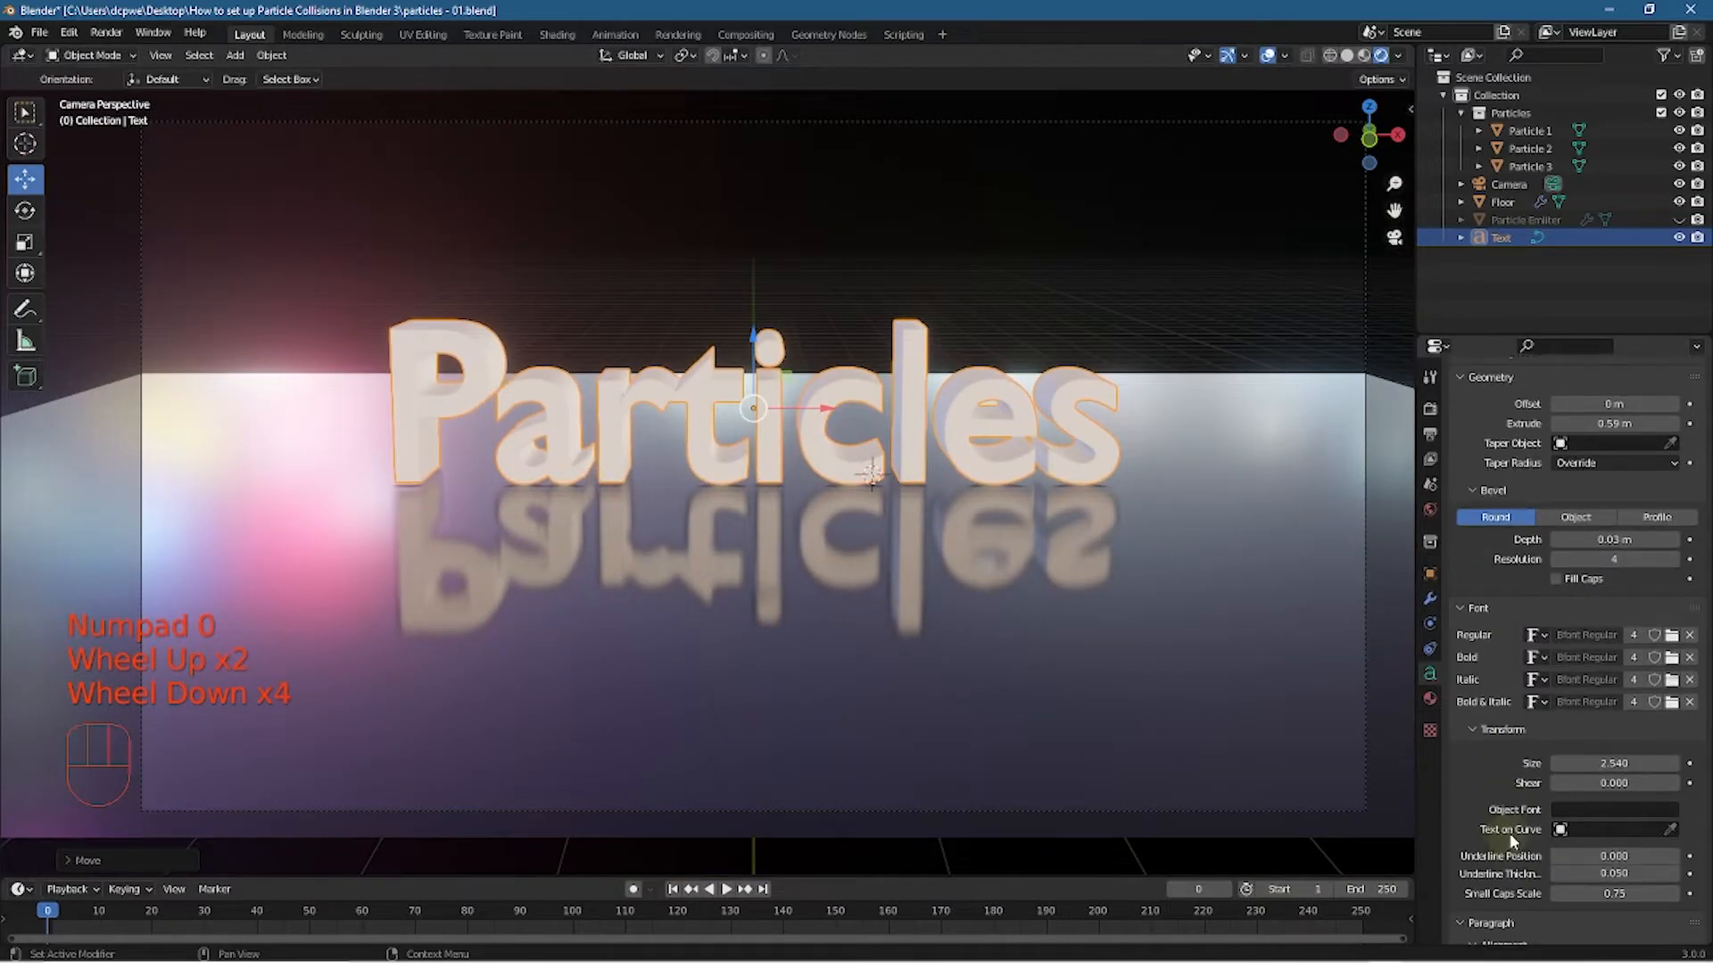
{"action": "scroll", "coordinate": [1570, 814], "scroll_direction": "down", "scroll_amount": 1}
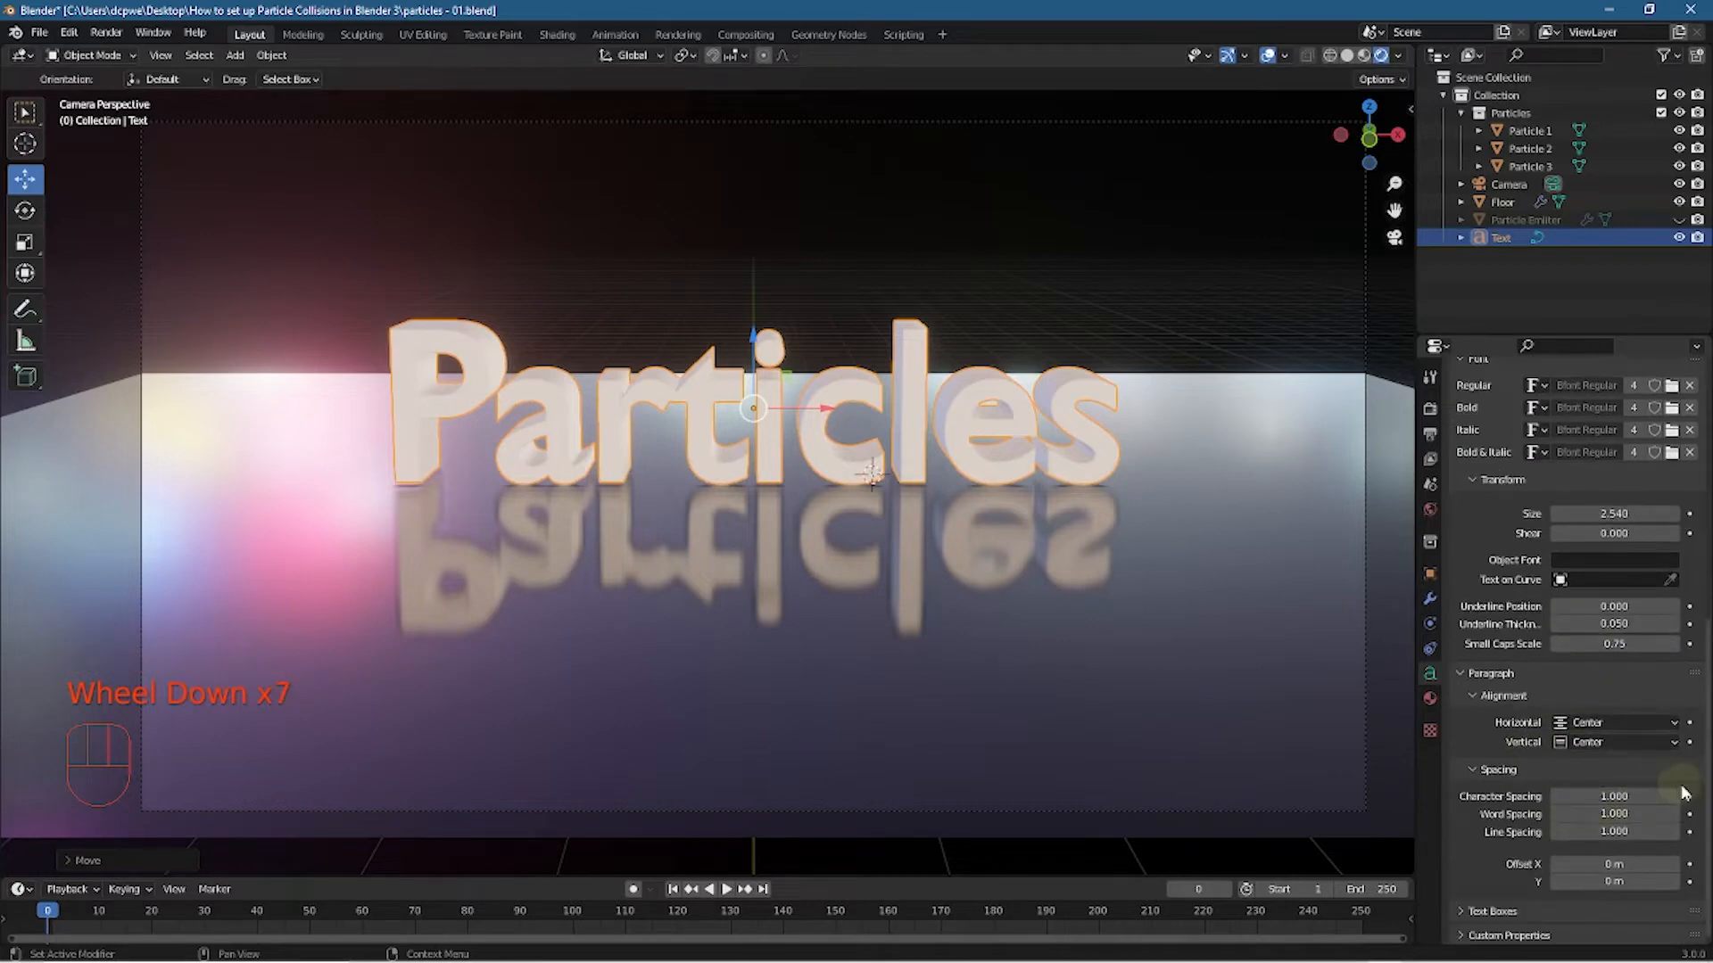
{"action": "left_click", "coordinate": [1676, 797]}
{"action": "left_click", "coordinate": [1675, 797]}
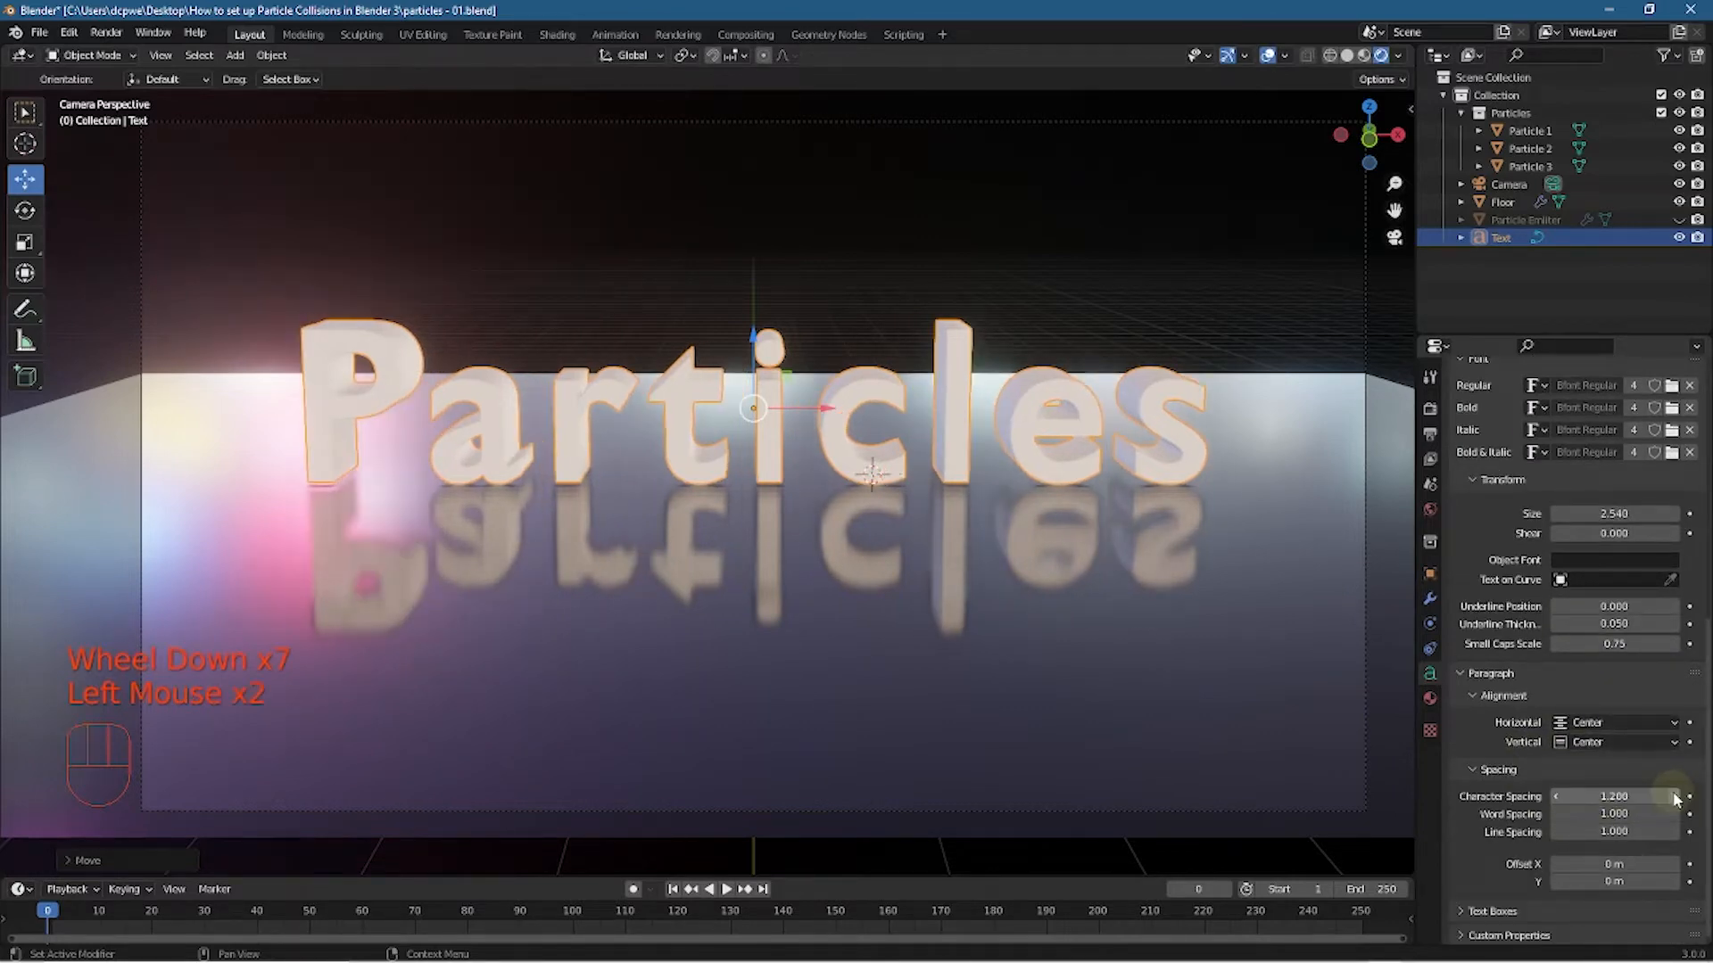
Examine the spaced letters' bevelled edges and floor reflections up close from several angles and return to the camera view
{"action": "scroll", "coordinate": [692, 442], "scroll_direction": "up", "scroll_amount": 3}
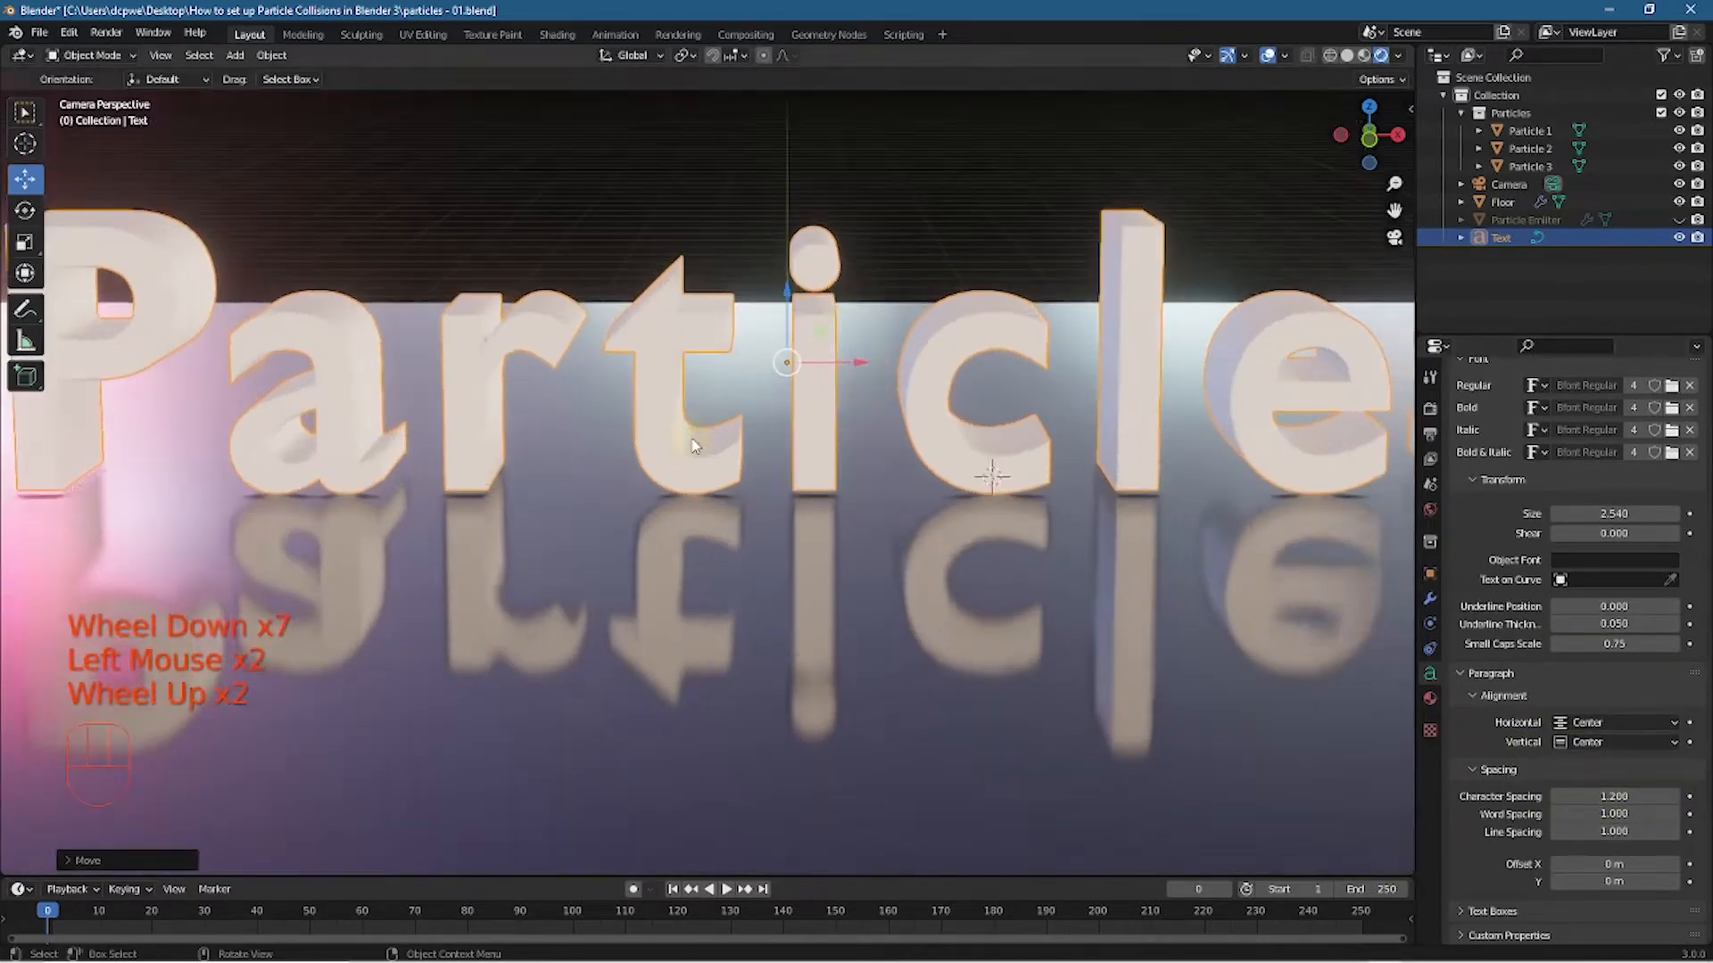
{"action": "middle_click_drag", "start_coordinate": [613, 346], "coordinate": [565, 331]}
{"action": "scroll", "coordinate": [642, 362], "scroll_direction": "up", "scroll_amount": 5}
{"action": "scroll", "coordinate": [468, 279], "scroll_direction": "up", "scroll_amount": 3}
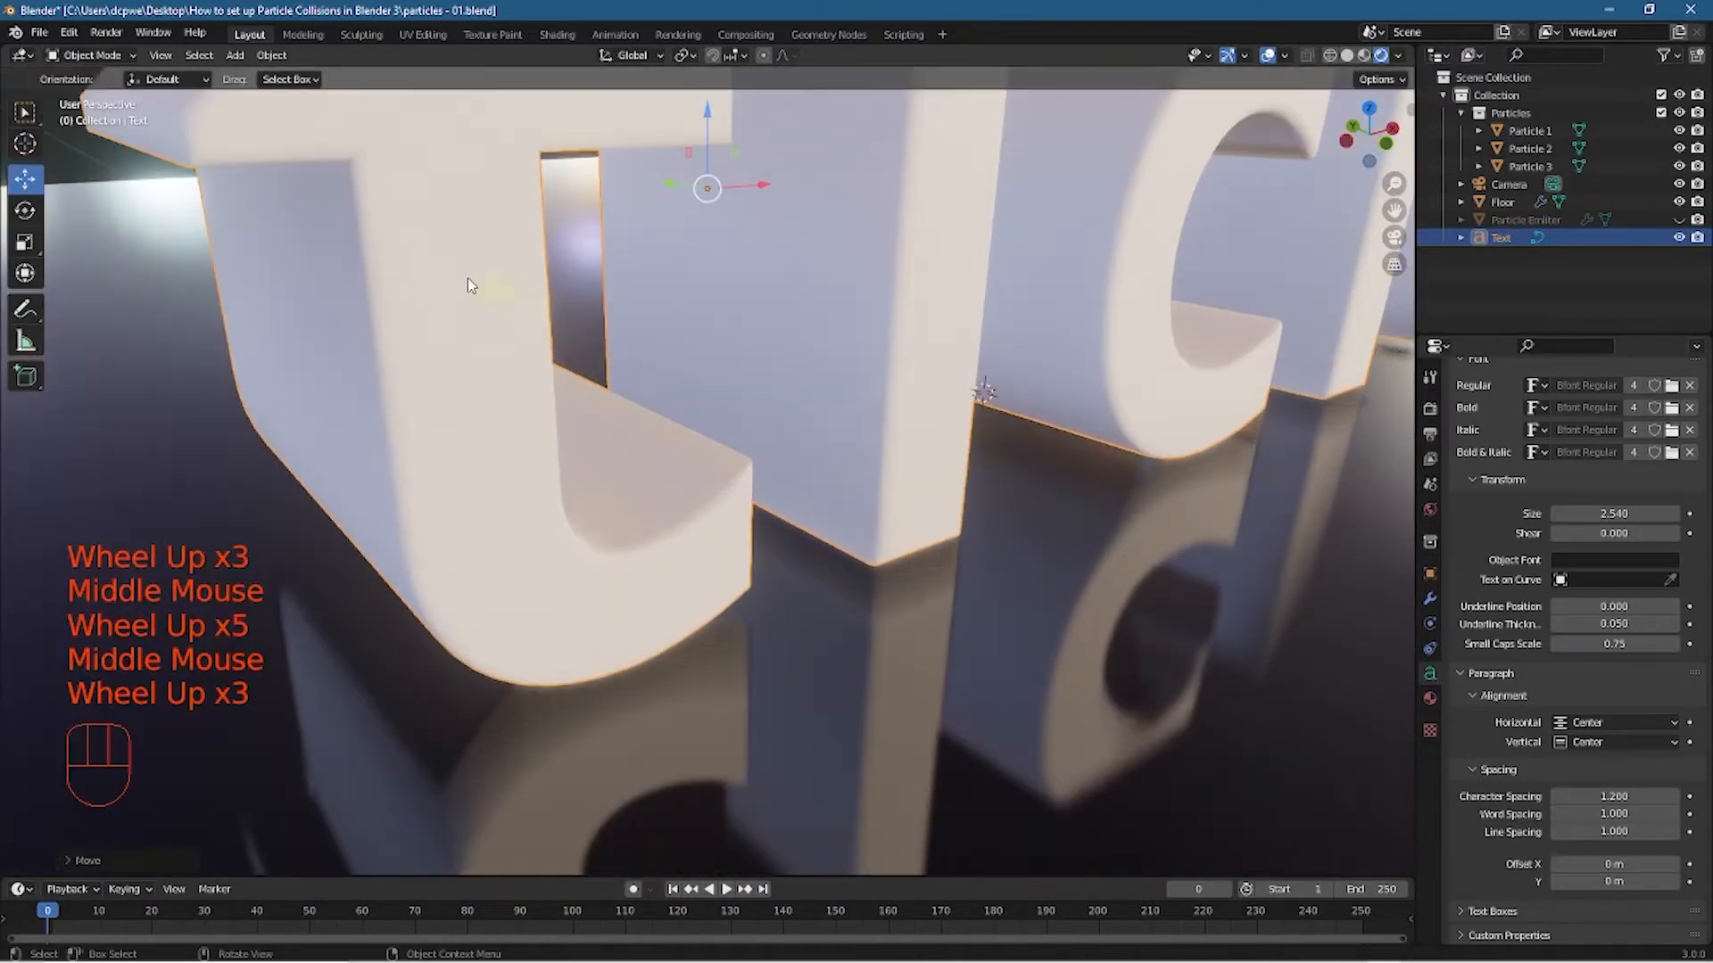
{"action": "middle_click_drag", "start_coordinate": [684, 413], "coordinate": [764, 420]}
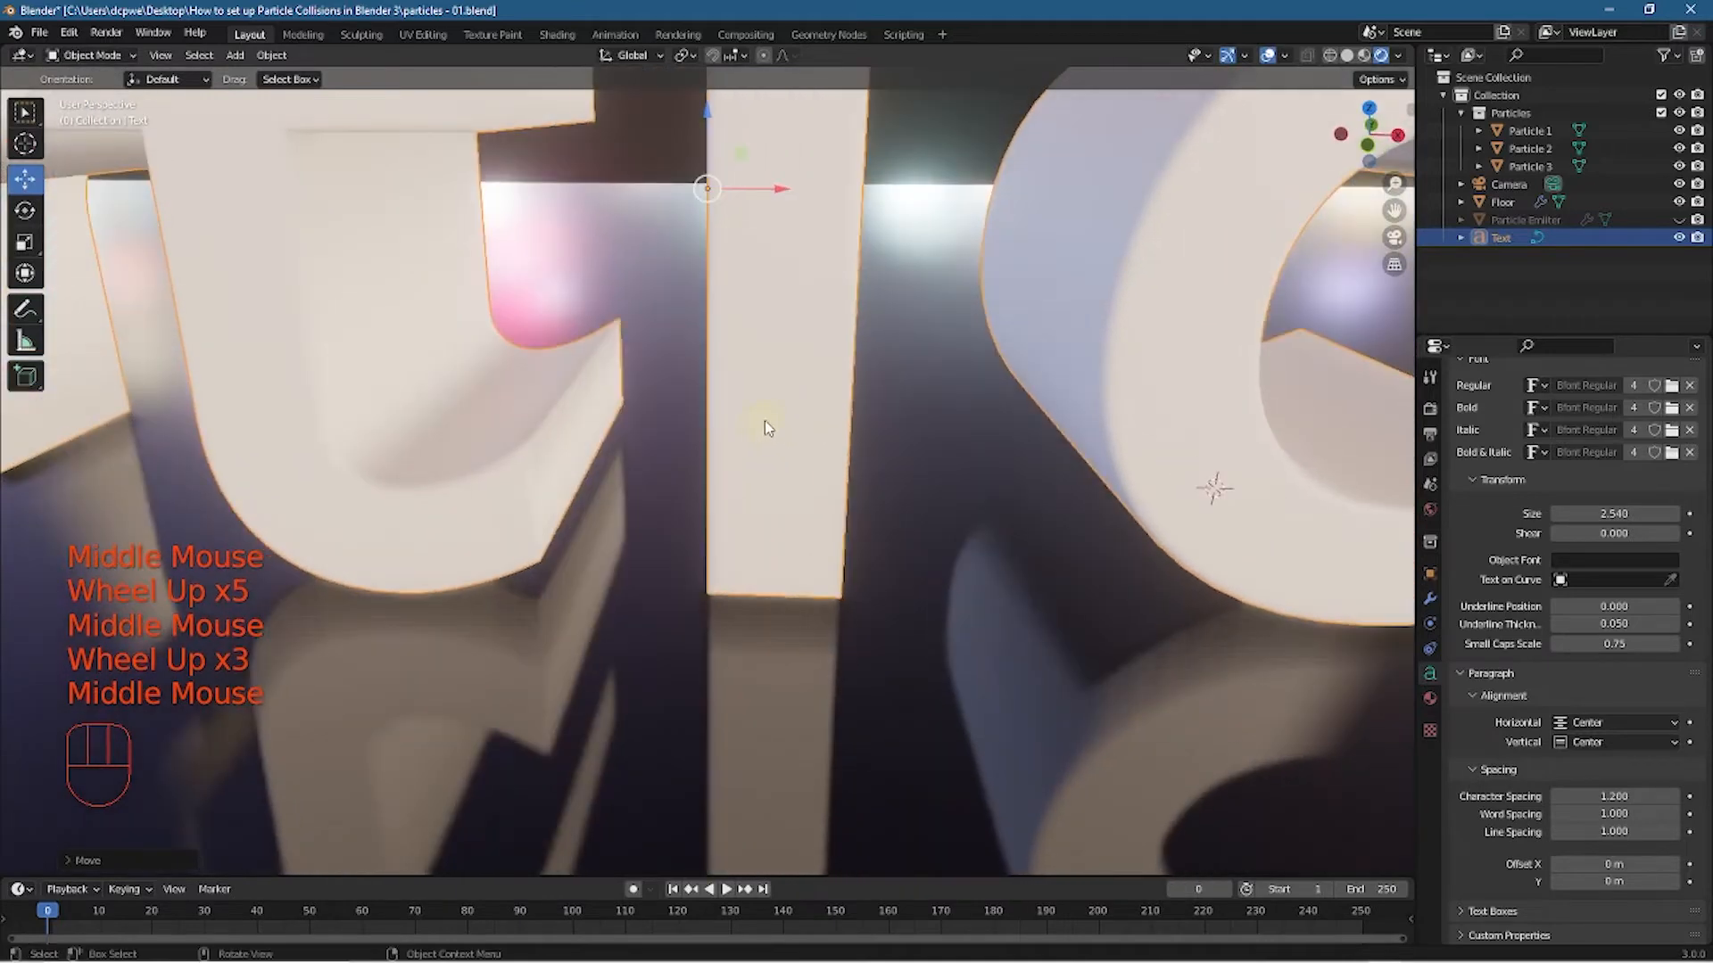
{"action": "scroll", "coordinate": [667, 568], "scroll_direction": "down", "scroll_amount": 6}
{"action": "middle_click_drag", "start_coordinate": [832, 532], "coordinate": [825, 509]}
{"action": "key", "text": "KP_0"}
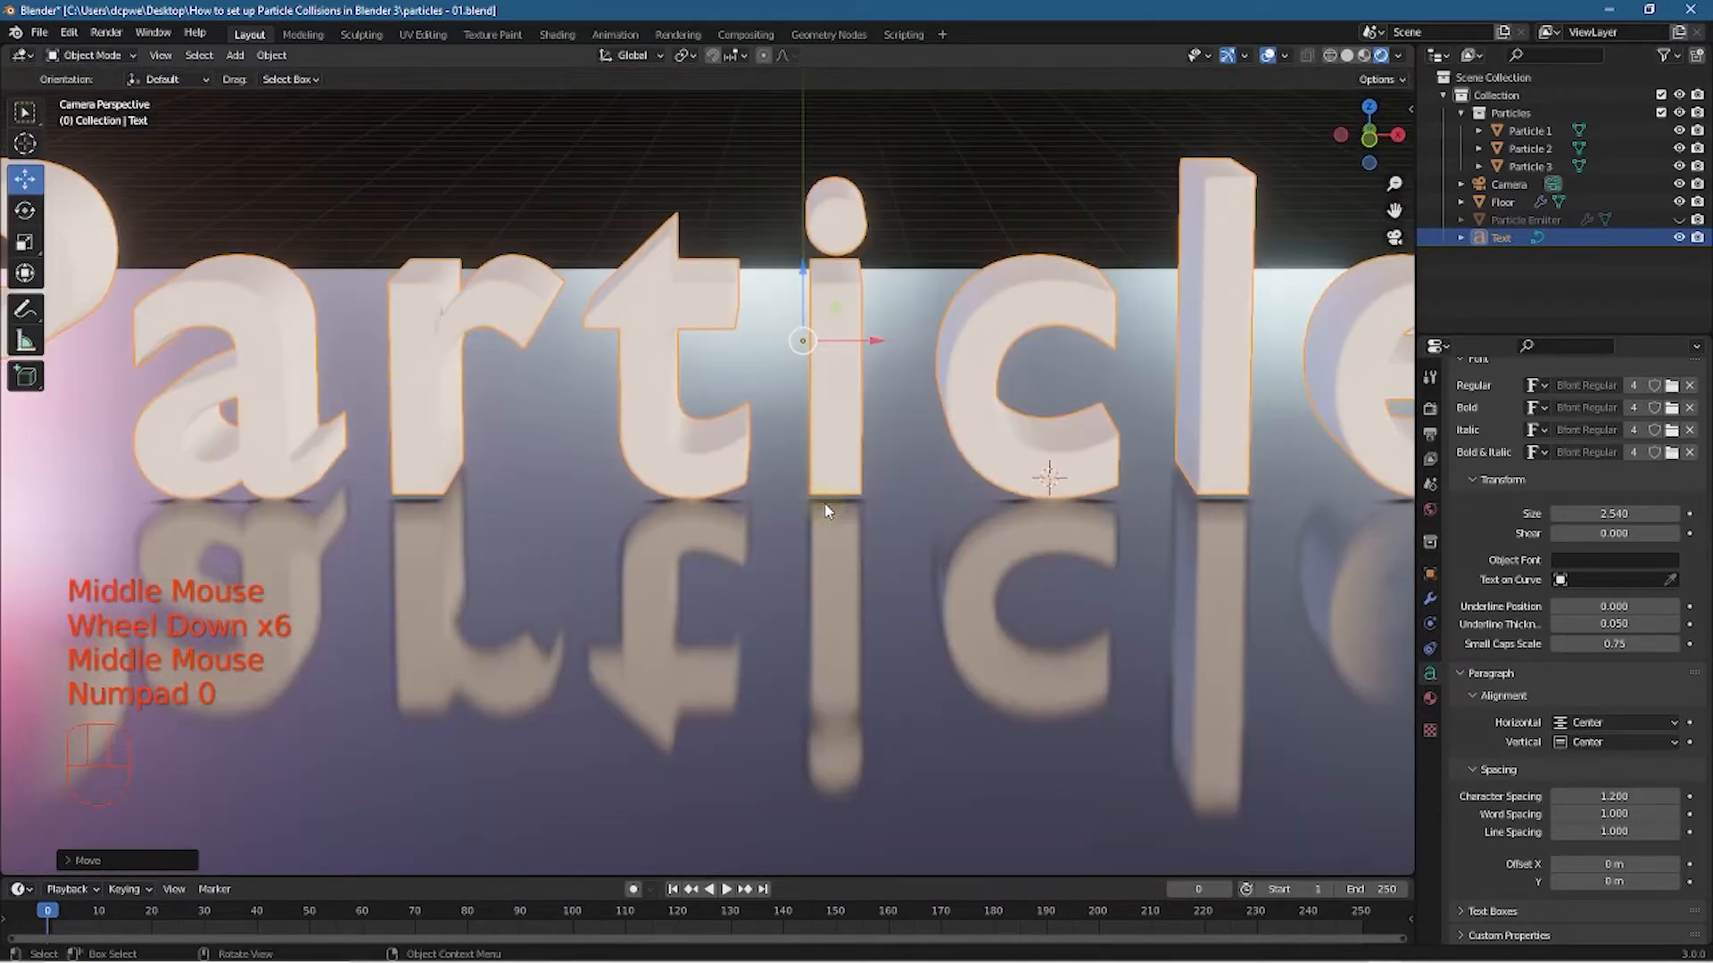
{"action": "scroll", "coordinate": [881, 443], "scroll_direction": "down", "scroll_amount": 3}
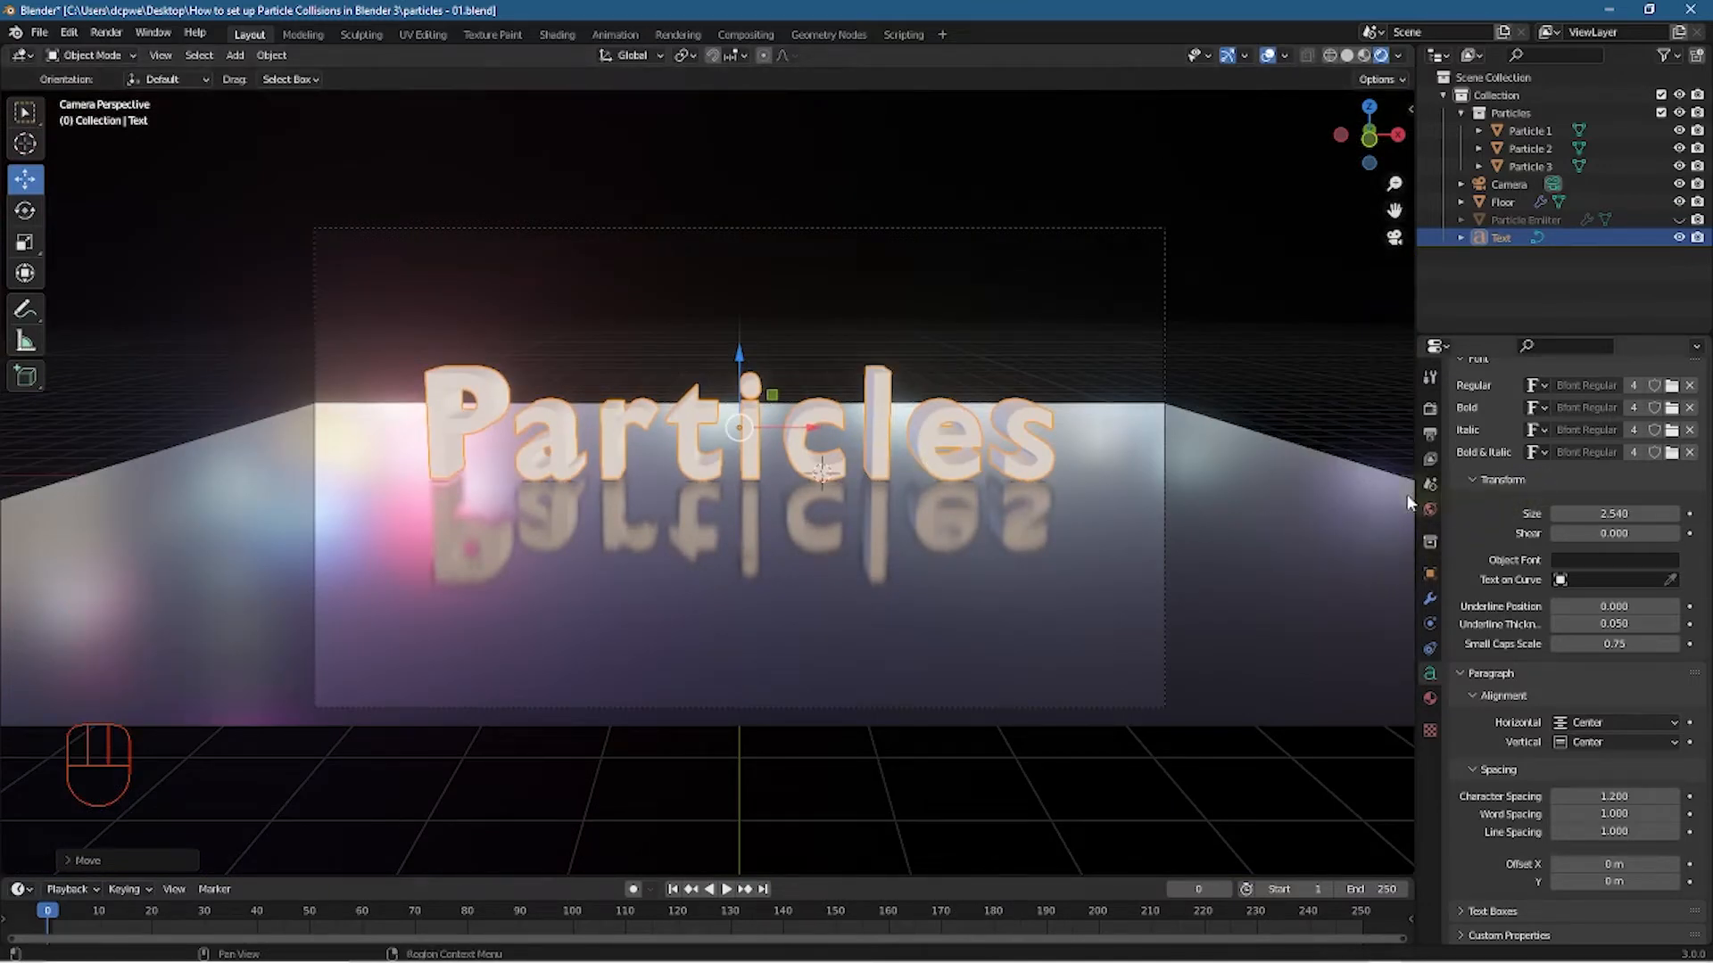
Switch to the selection tool, deselect the text, render a still image of the scene and close the render window
{"action": "left_click", "coordinate": [33, 114]}
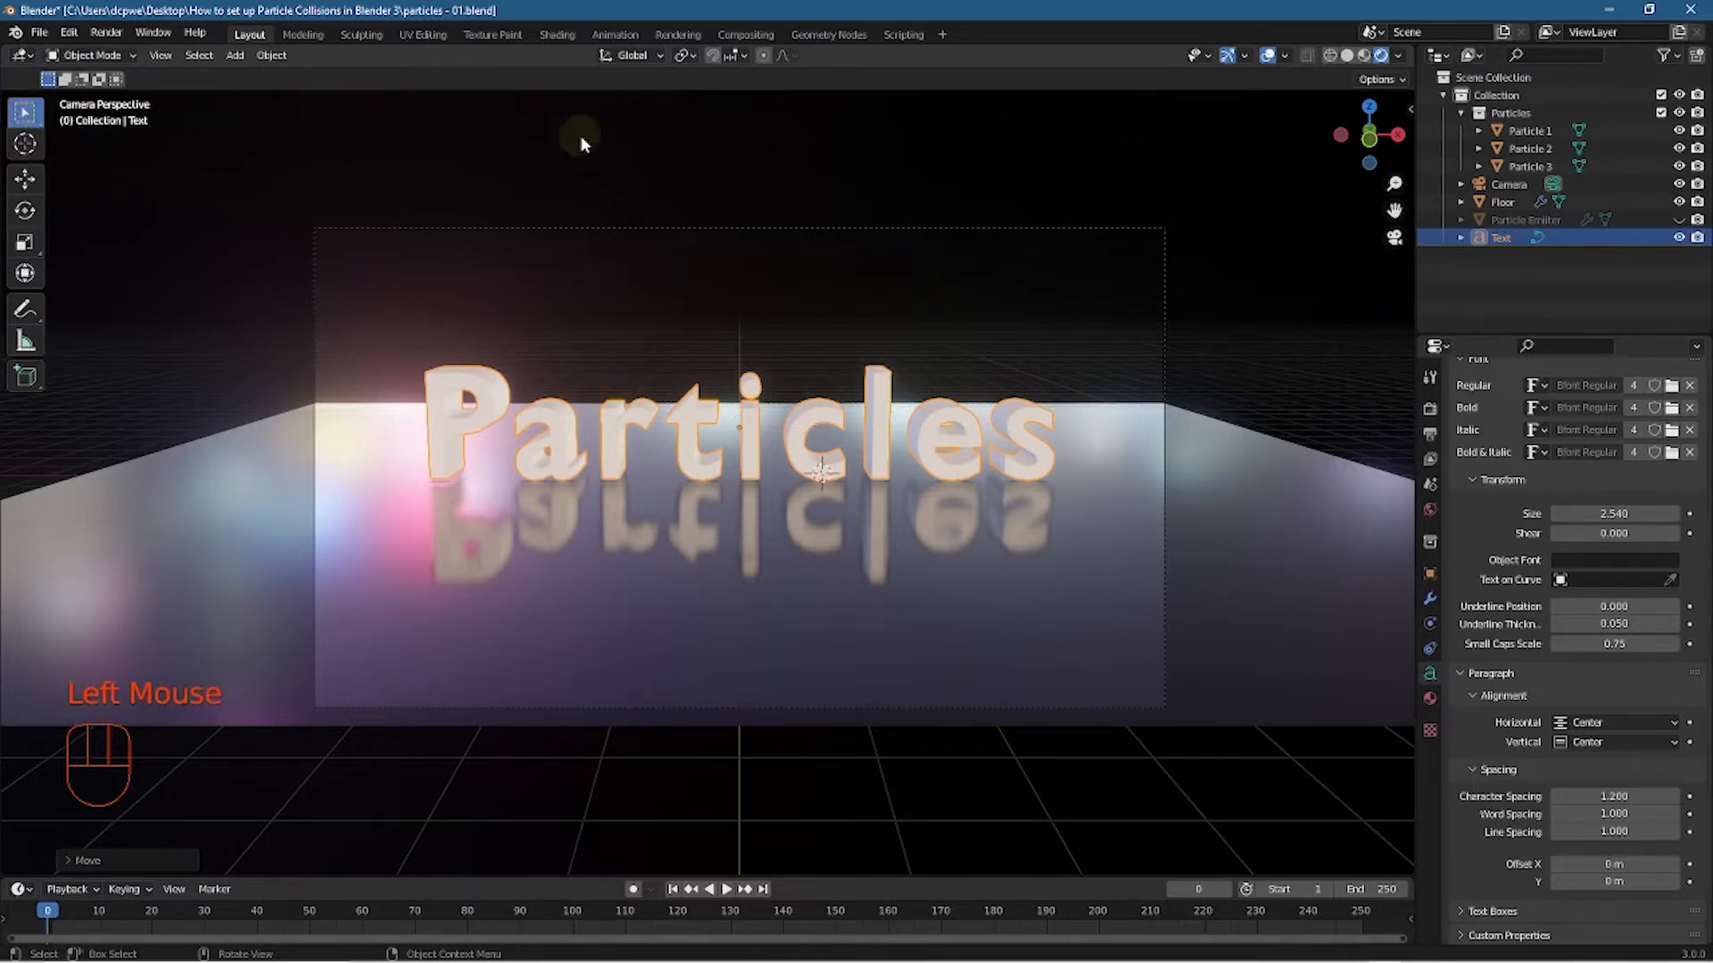
{"action": "left_click", "coordinate": [594, 159]}
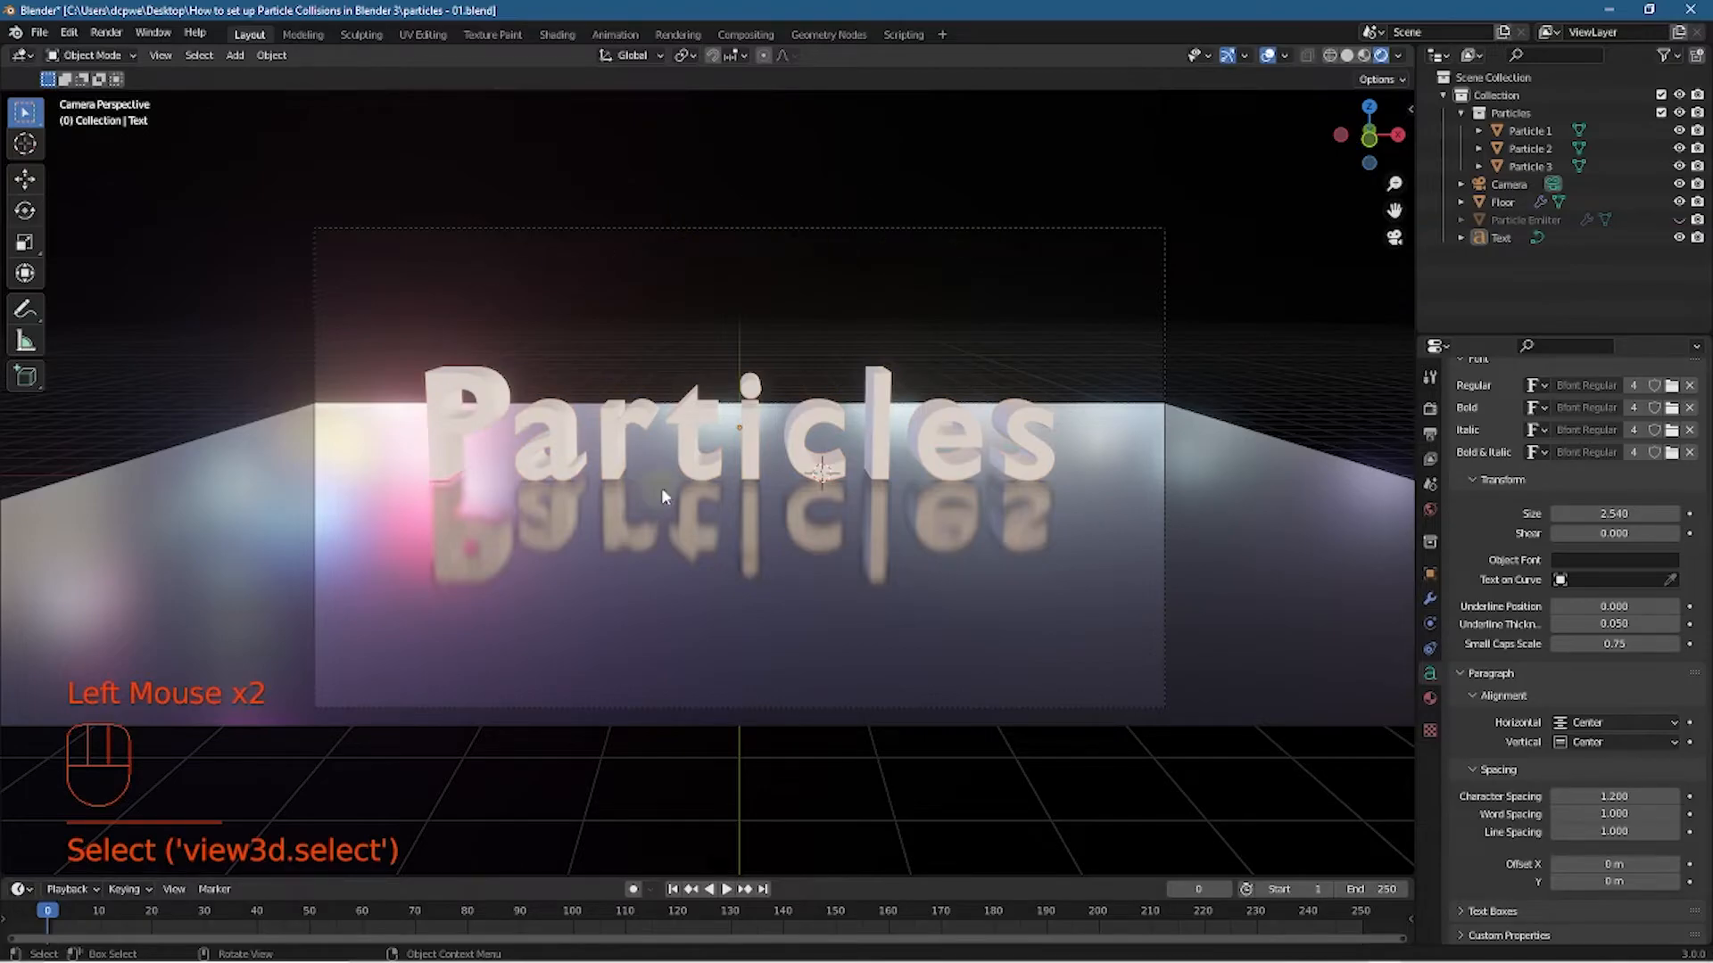
{"action": "key", "text": "F12"}
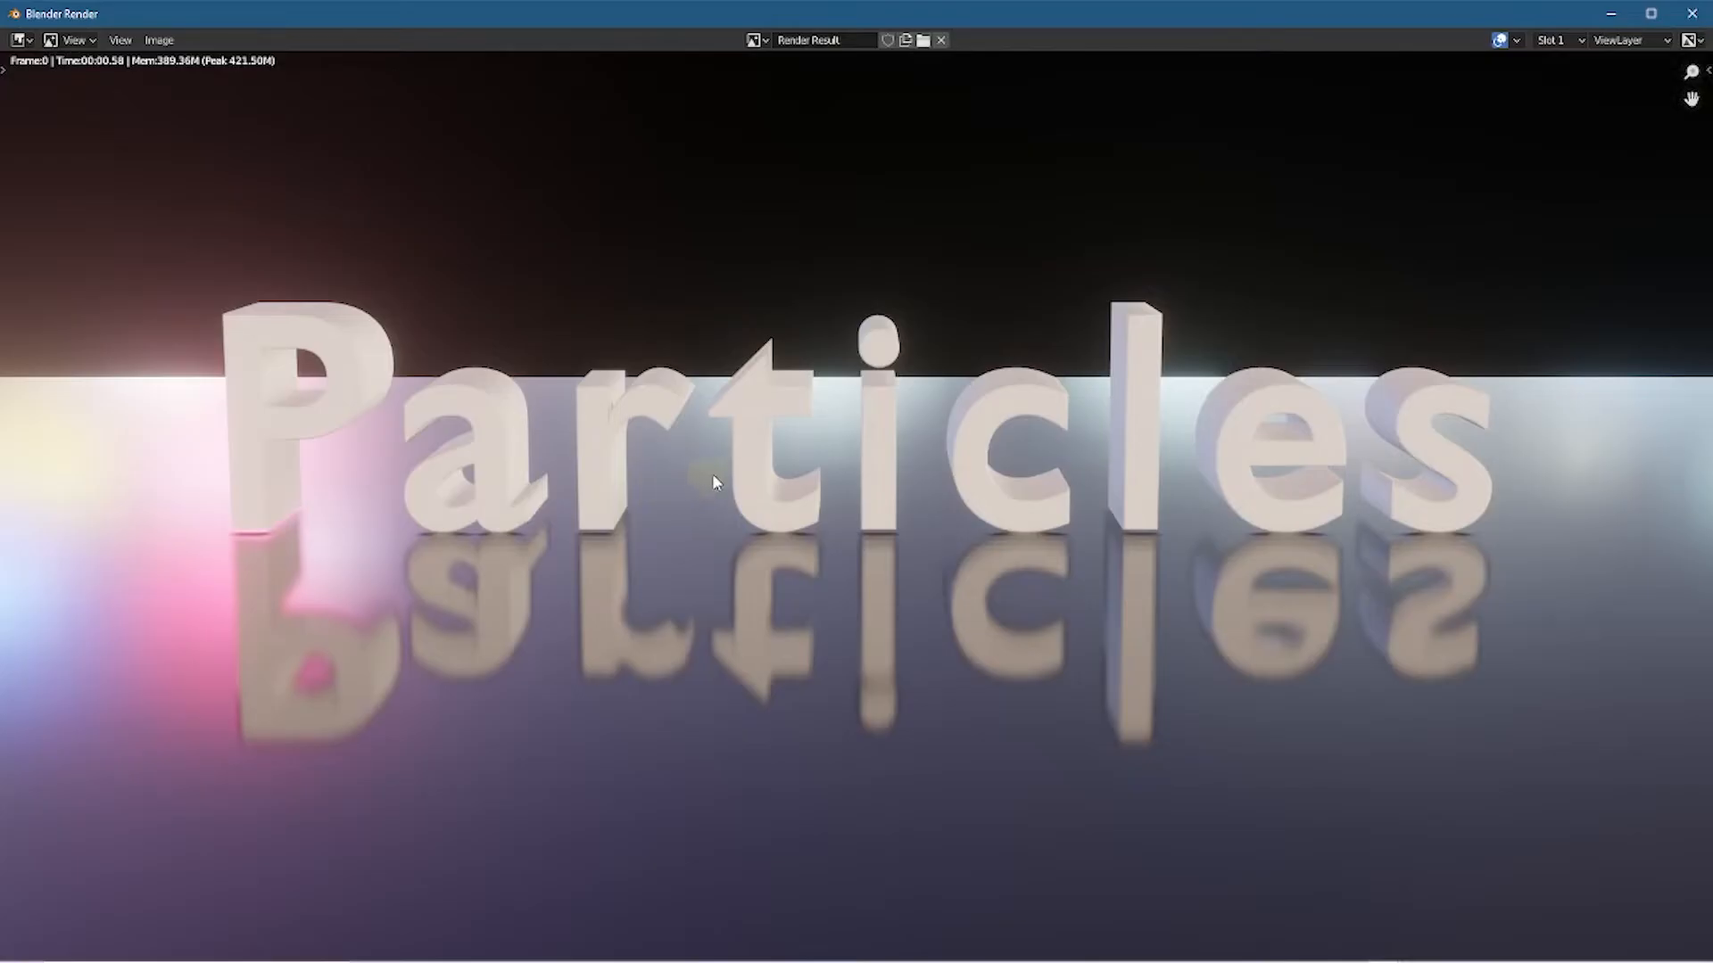
{"action": "left_click", "coordinate": [1693, 14]}
Try adding "sss" to the end of the "Particles" text, delete the extra letters and return to Object Mode
{"action": "left_click", "coordinate": [869, 395]}
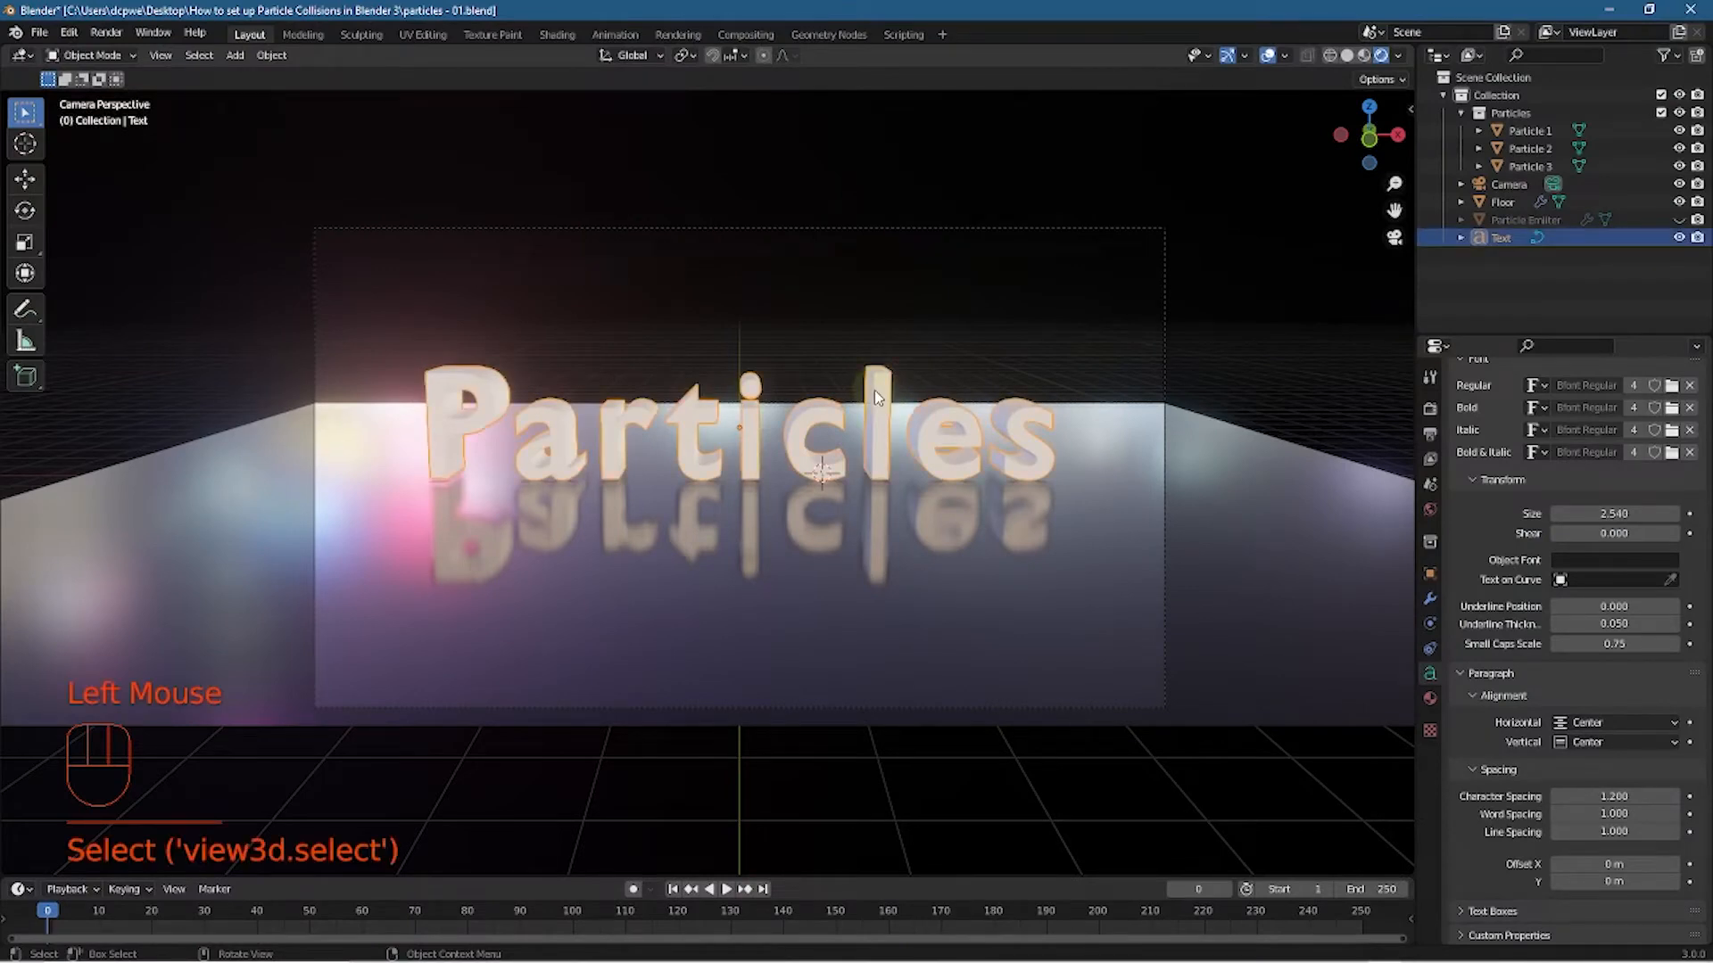
{"action": "key", "text": "Tab"}
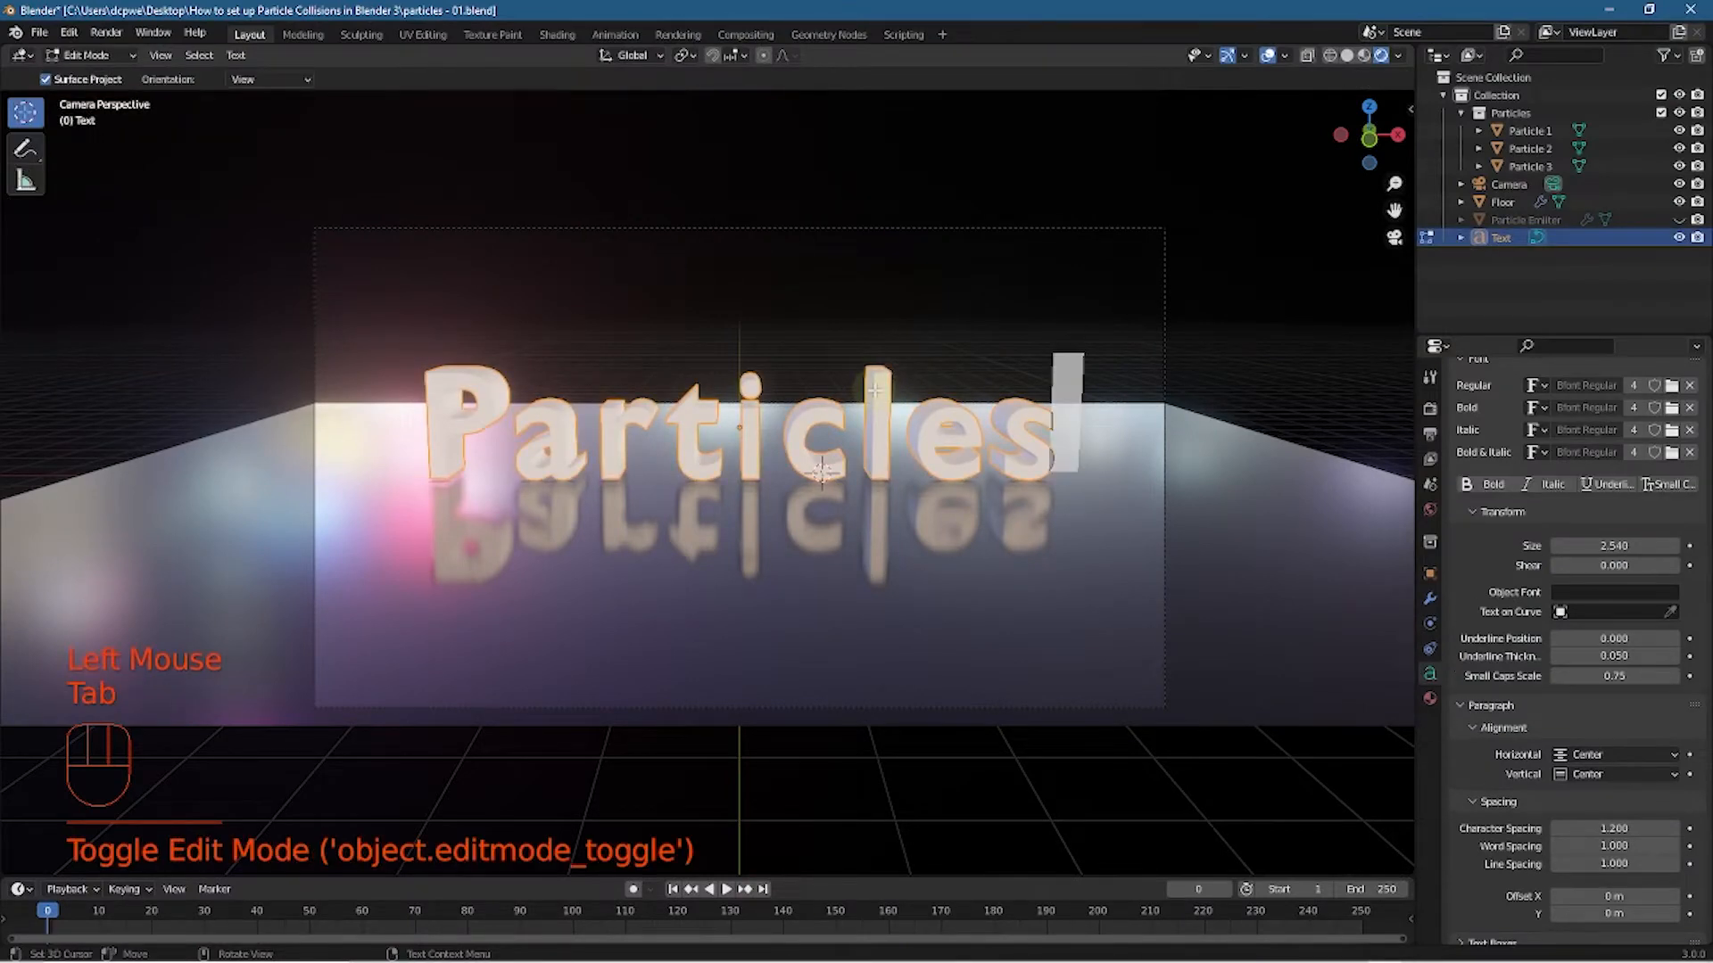
{"action": "type", "text": "sss"}
{"action": "key", "text": "BackSpace"}
{"action": "key", "text": "BackSpace"}
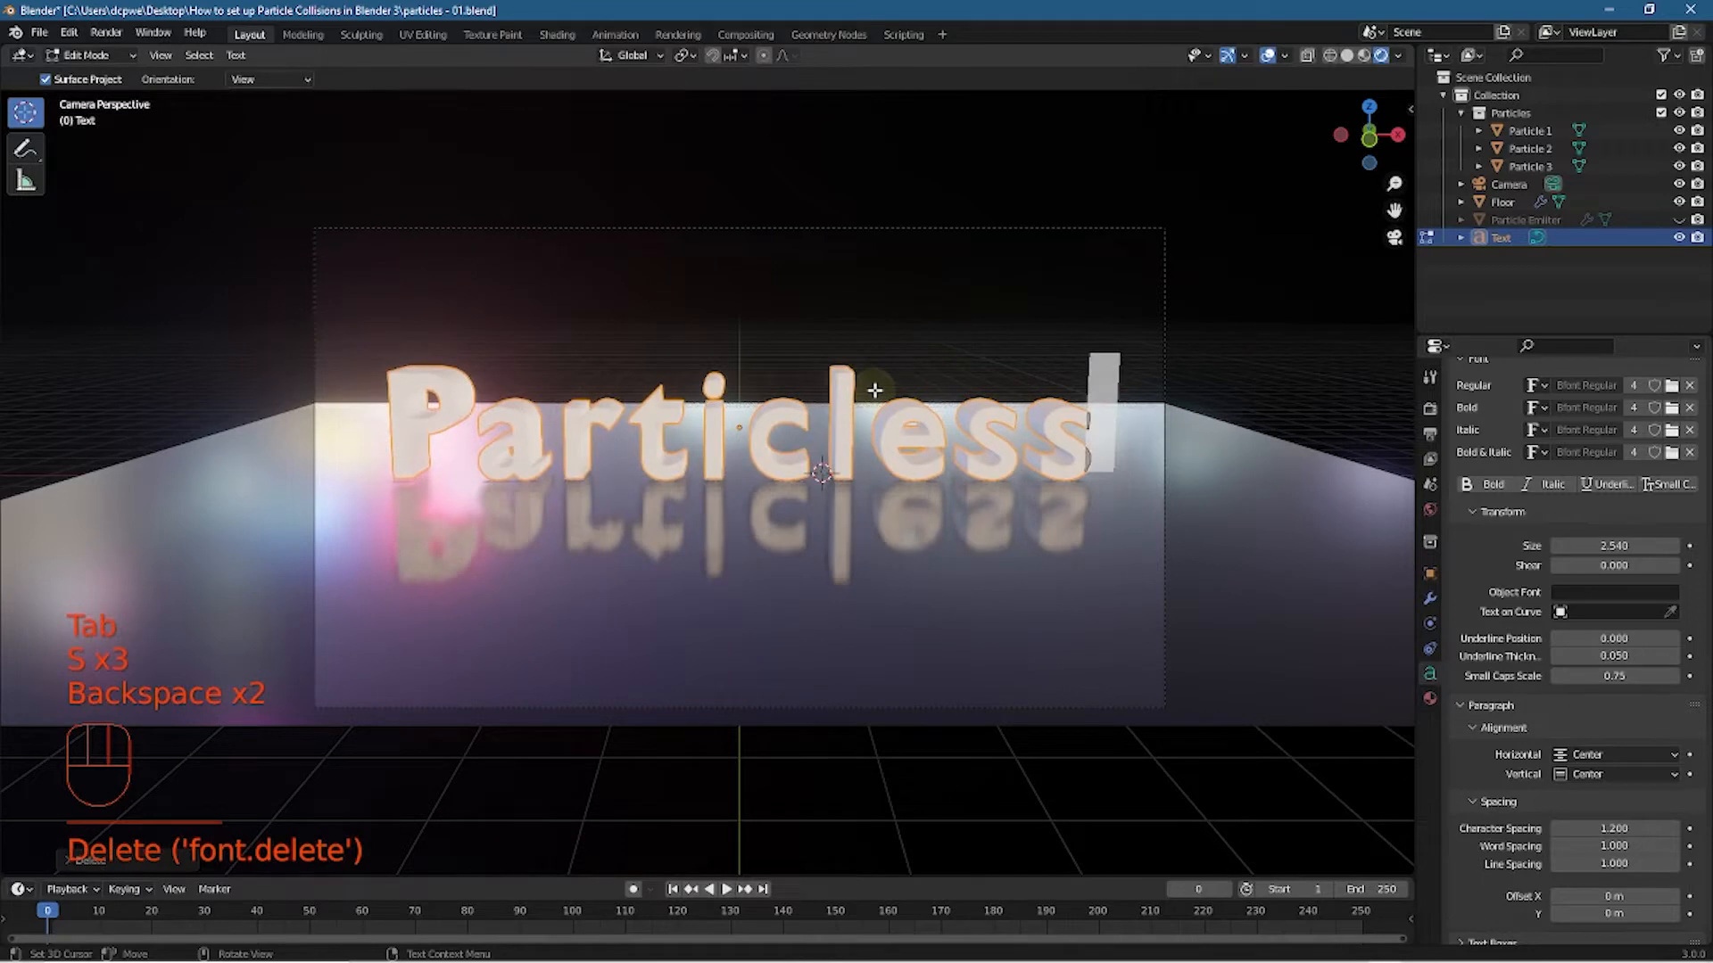
{"action": "key", "text": "BackSpace"}
{"action": "key", "text": "Tab"}
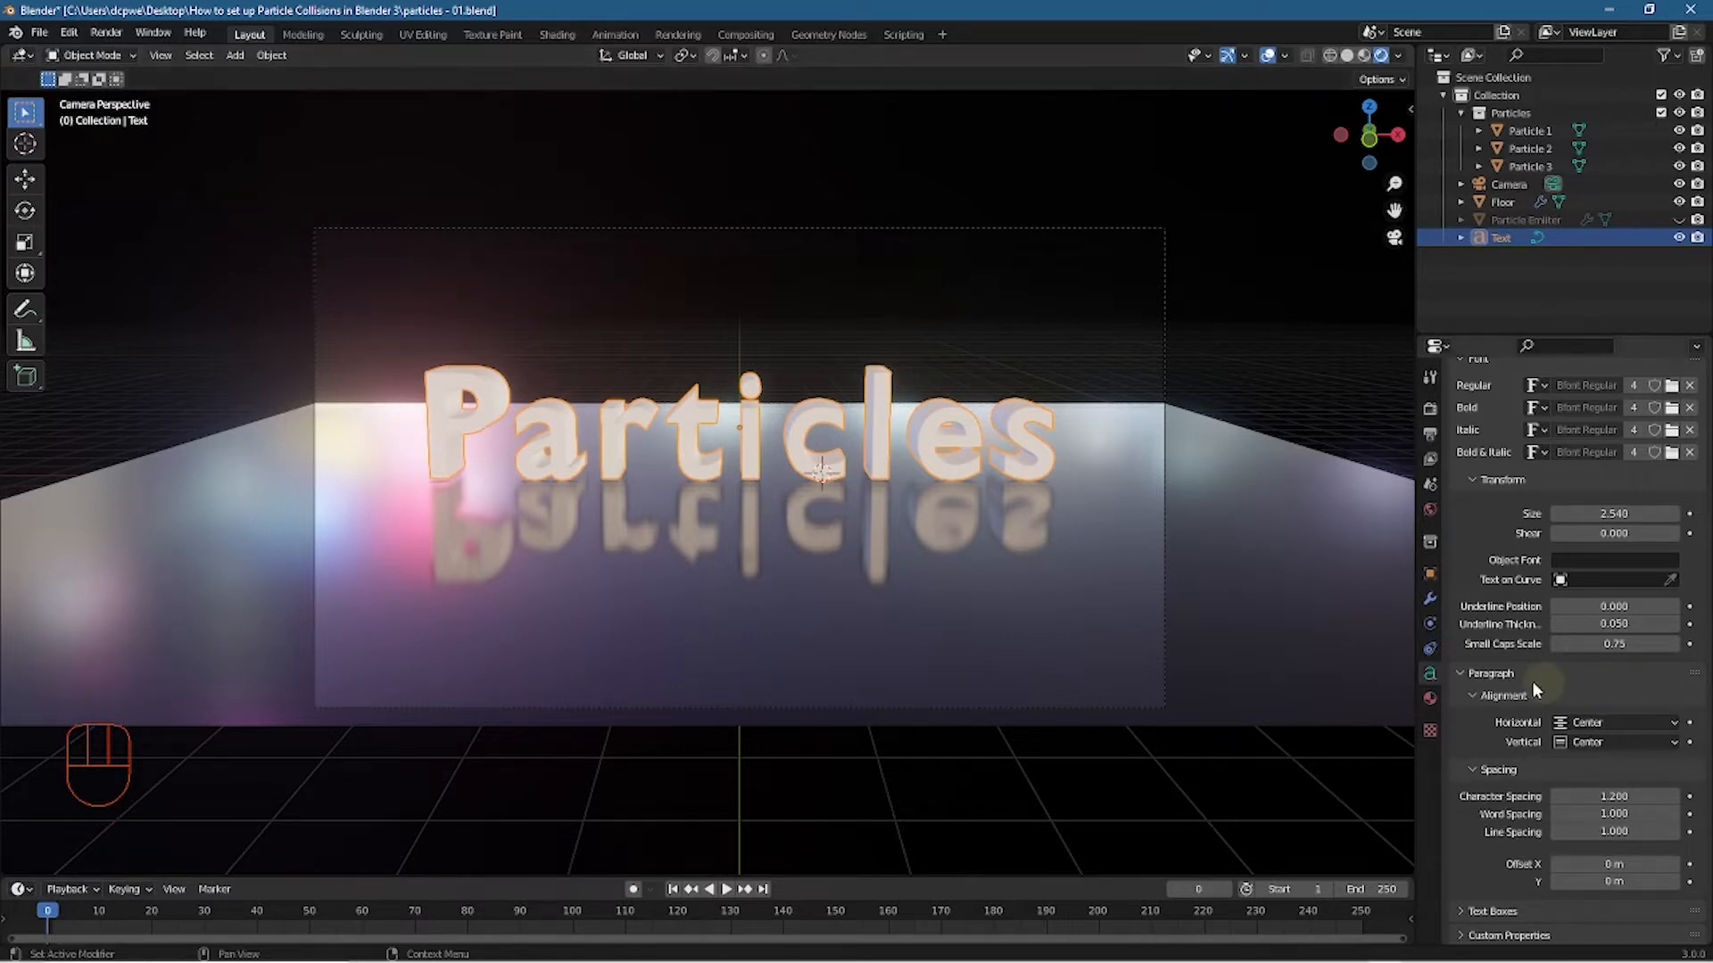
Show the text's physics properties and convert the "Particles" text object to a mesh
{"action": "left_click", "coordinate": [1429, 649]}
{"action": "left_click", "coordinate": [1428, 624]}
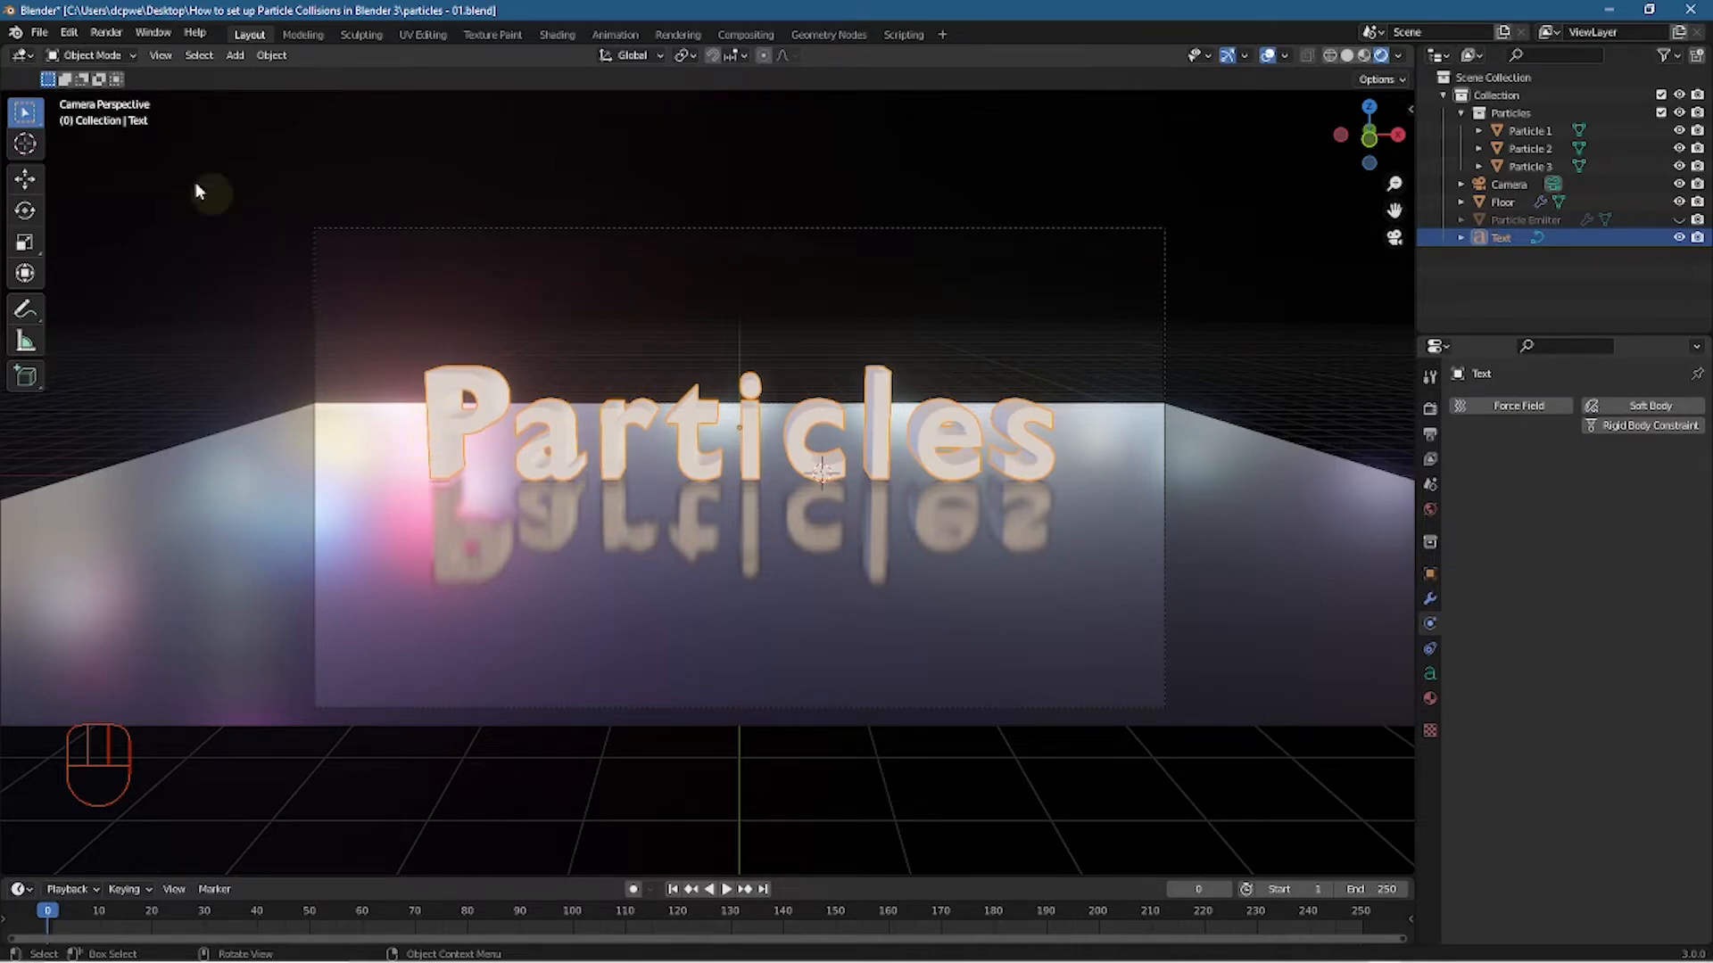
{"action": "left_click", "coordinate": [271, 55]}
{"action": "mouse_move", "coordinate": [309, 545]}
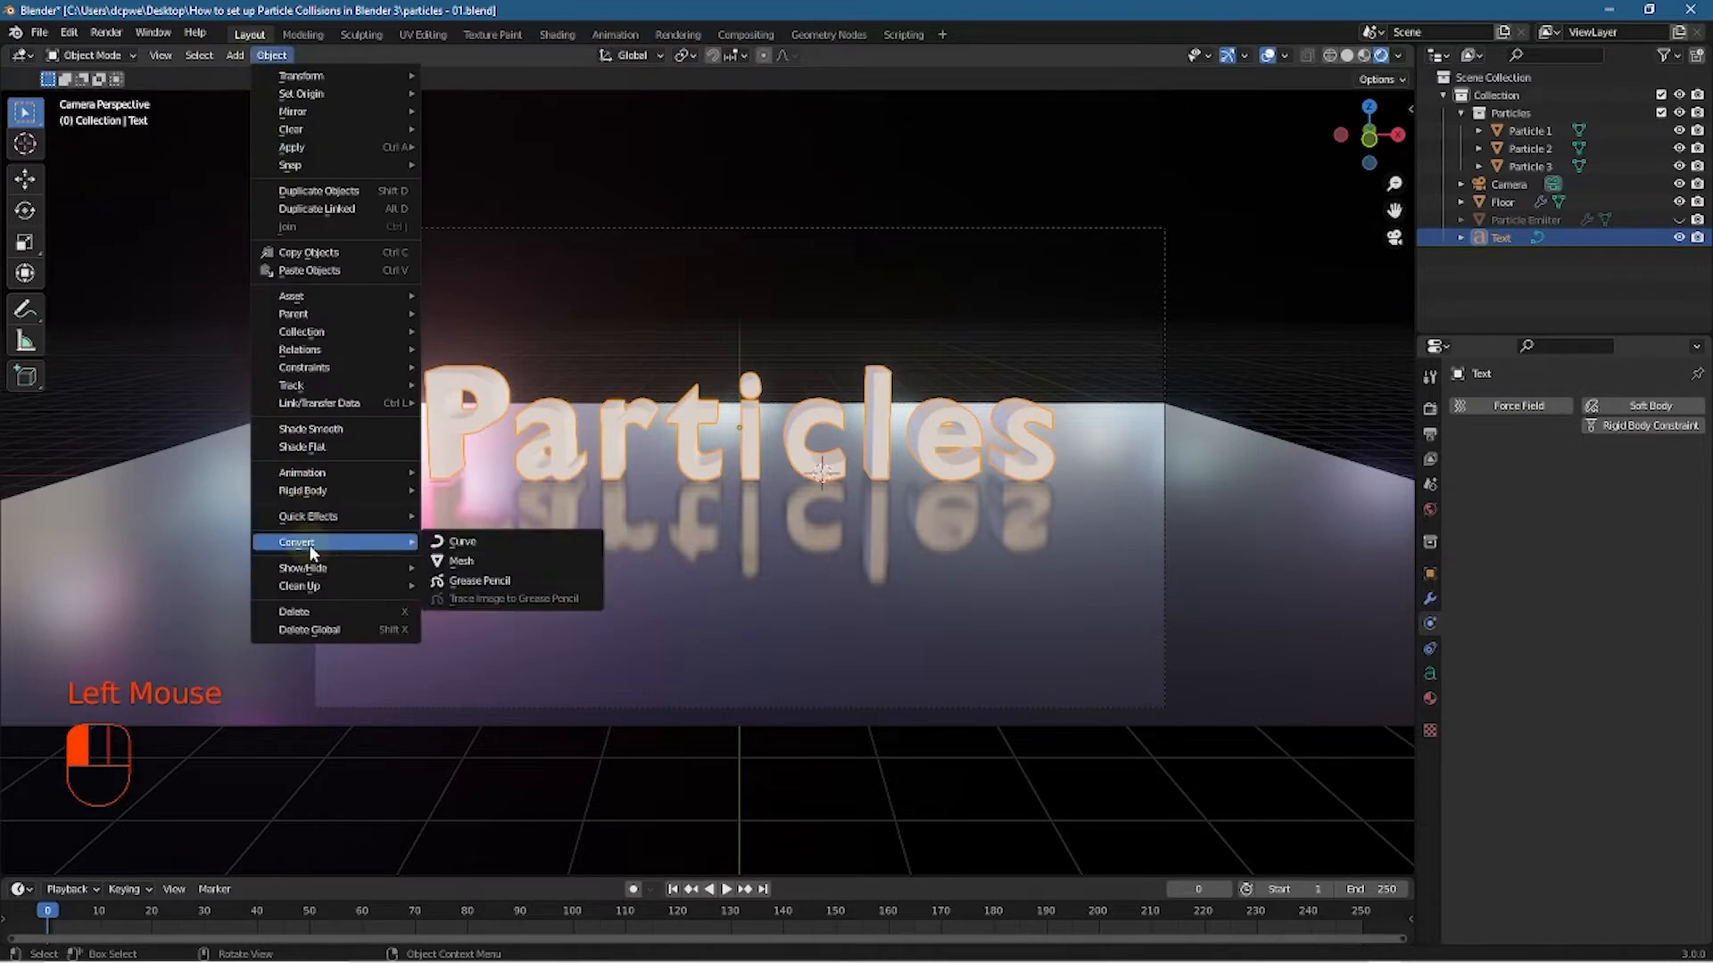
{"action": "left_click", "coordinate": [480, 560]}
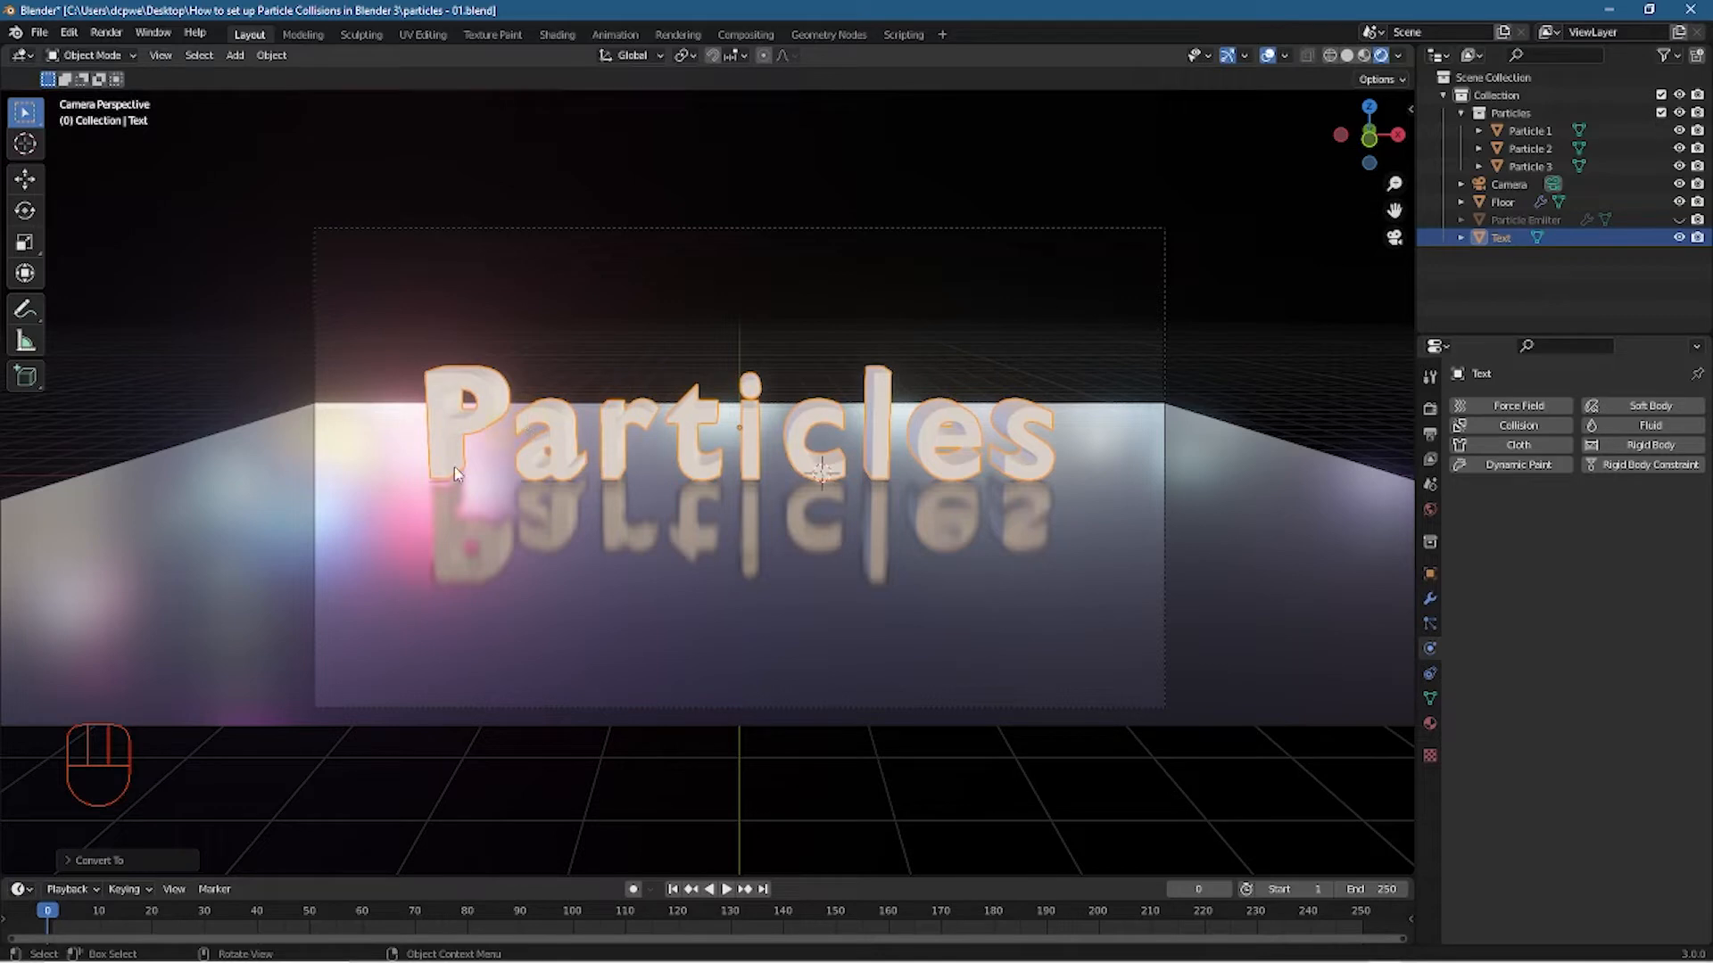
Undo the mesh conversion and check Edit Mode on the restored text object
{"action": "key", "text": "ctrl"}
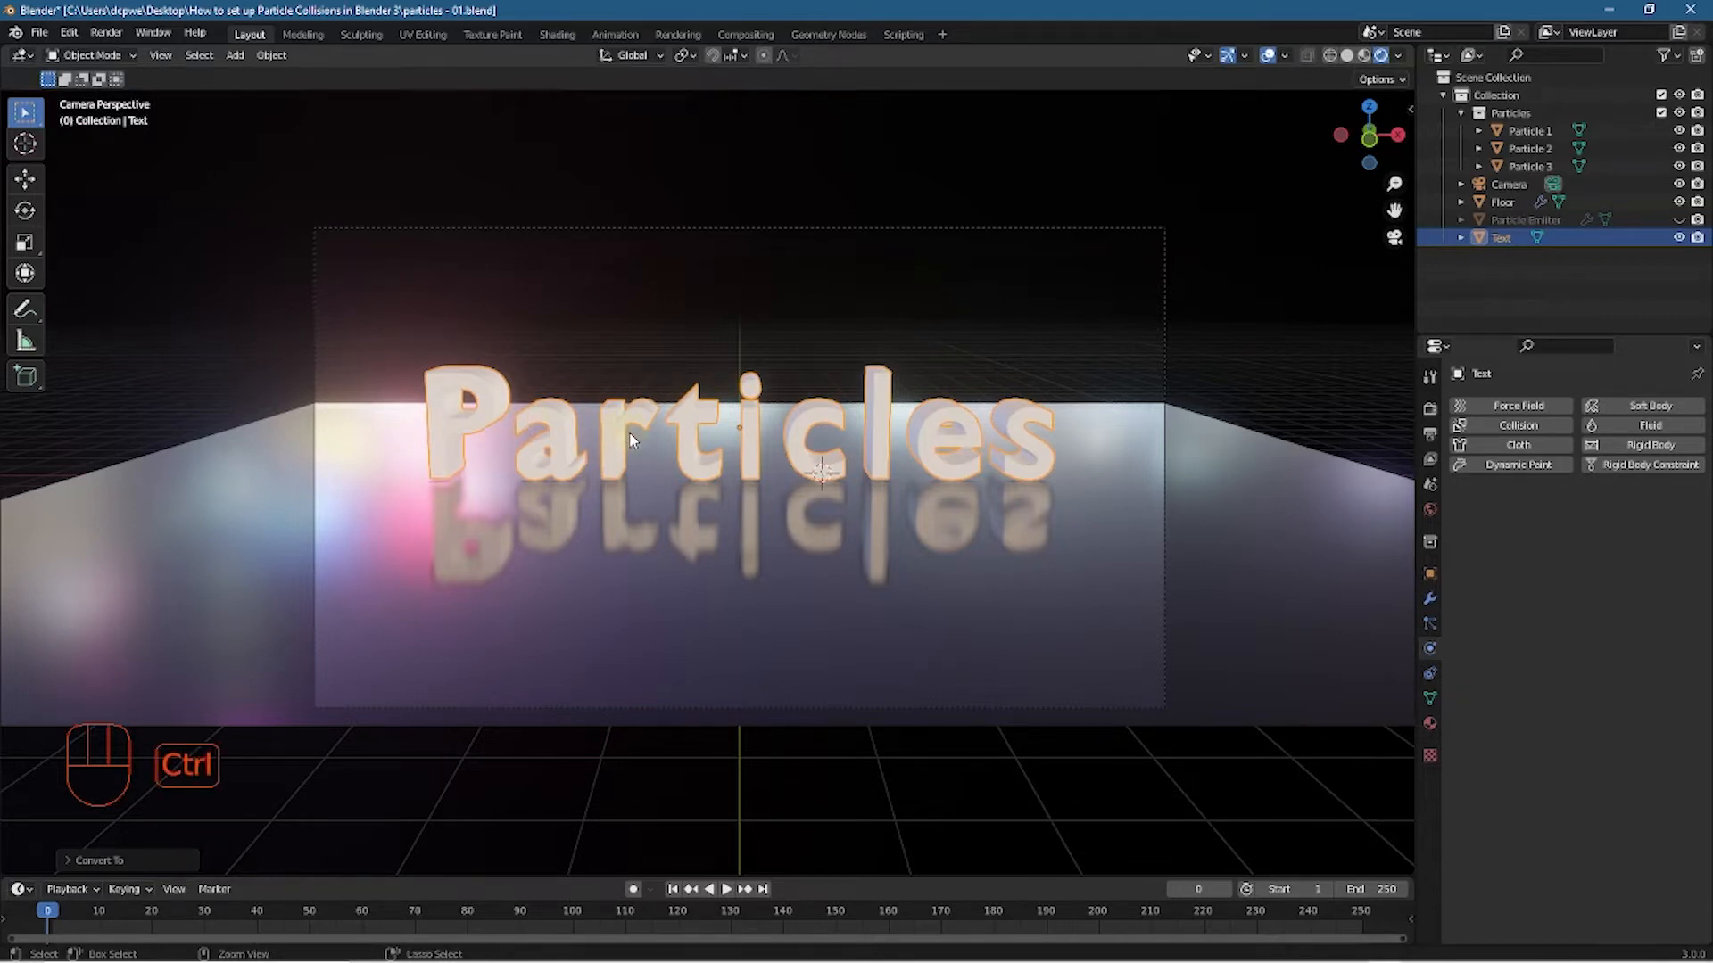
{"action": "key", "text": "ctrl+z"}
{"action": "key", "text": "Tab"}
{"action": "key", "text": "Tab"}
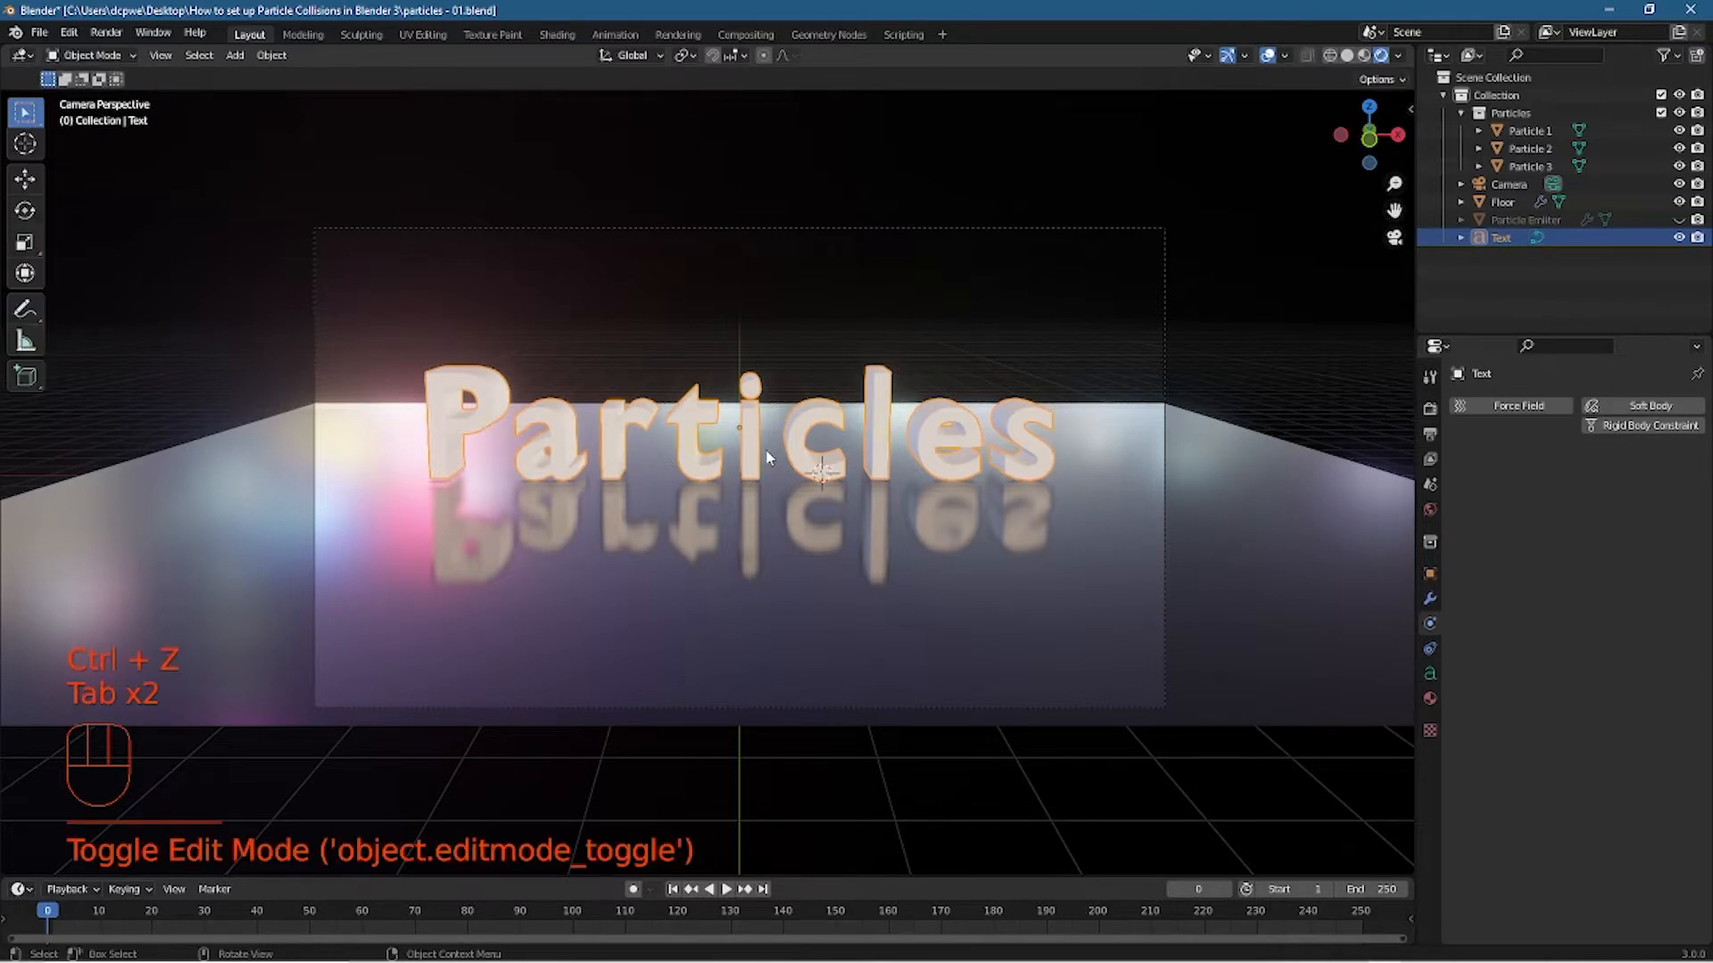
Save the current file and save an incremented copy as "particles - 02.blend"
{"action": "left_click", "coordinate": [40, 32]}
{"action": "left_click", "coordinate": [64, 150]}
{"action": "left_click", "coordinate": [39, 32]}
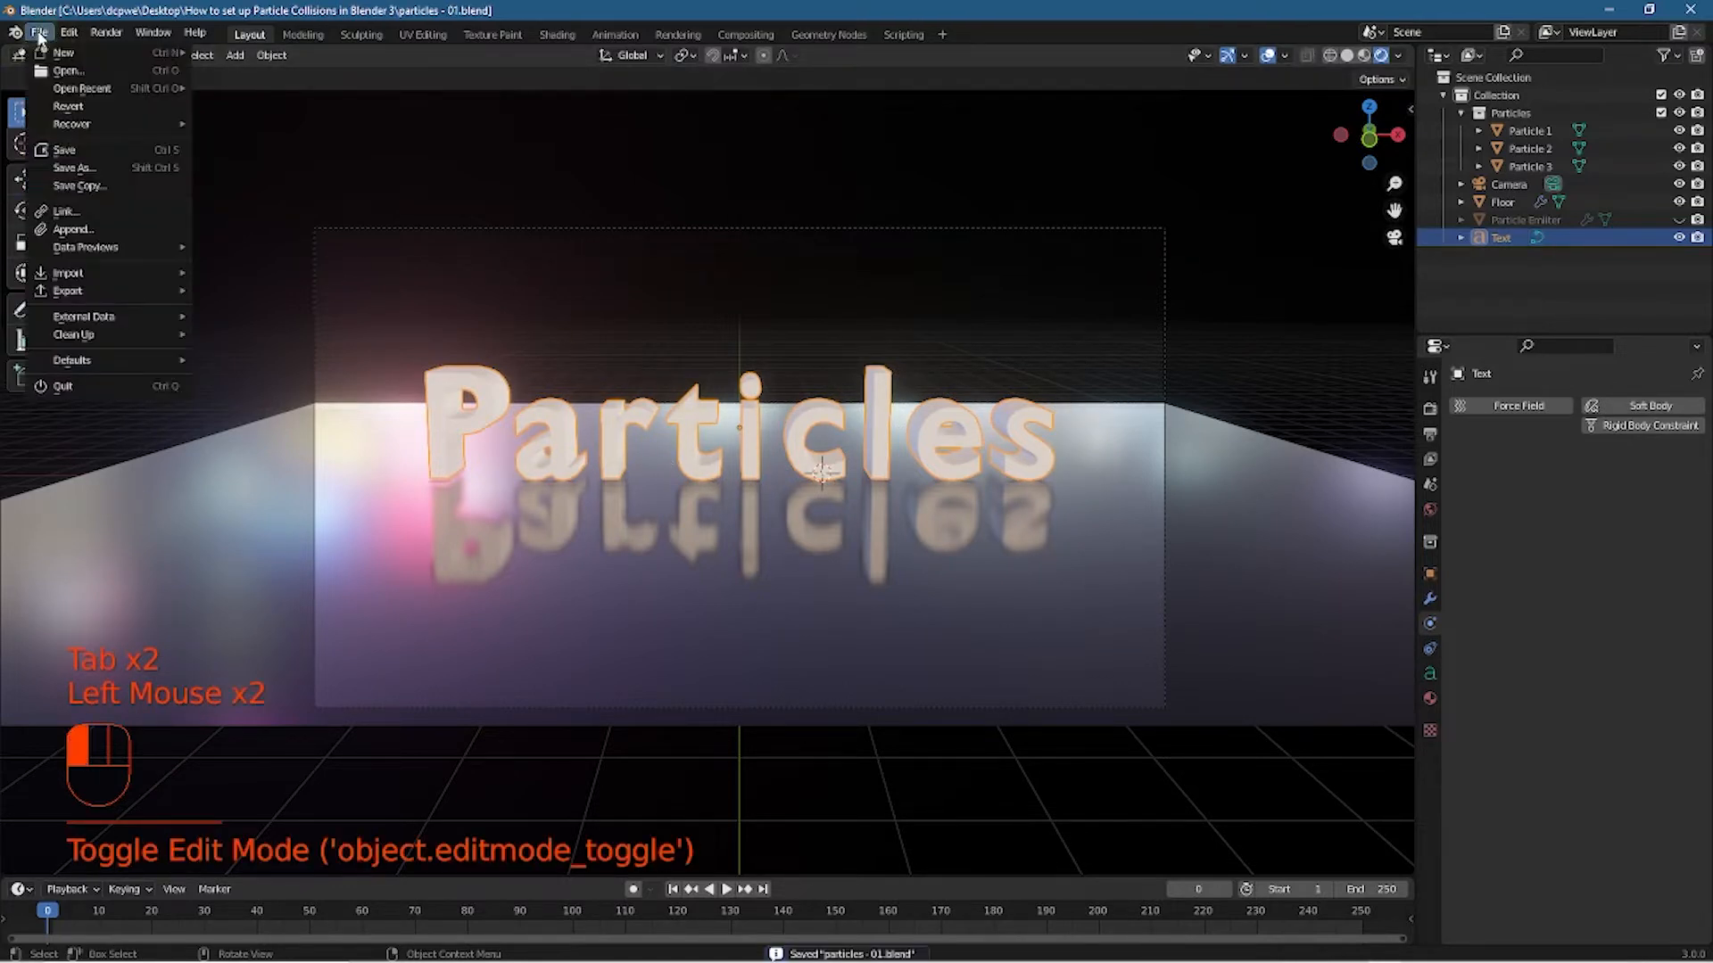
{"action": "left_click", "coordinate": [71, 167]}
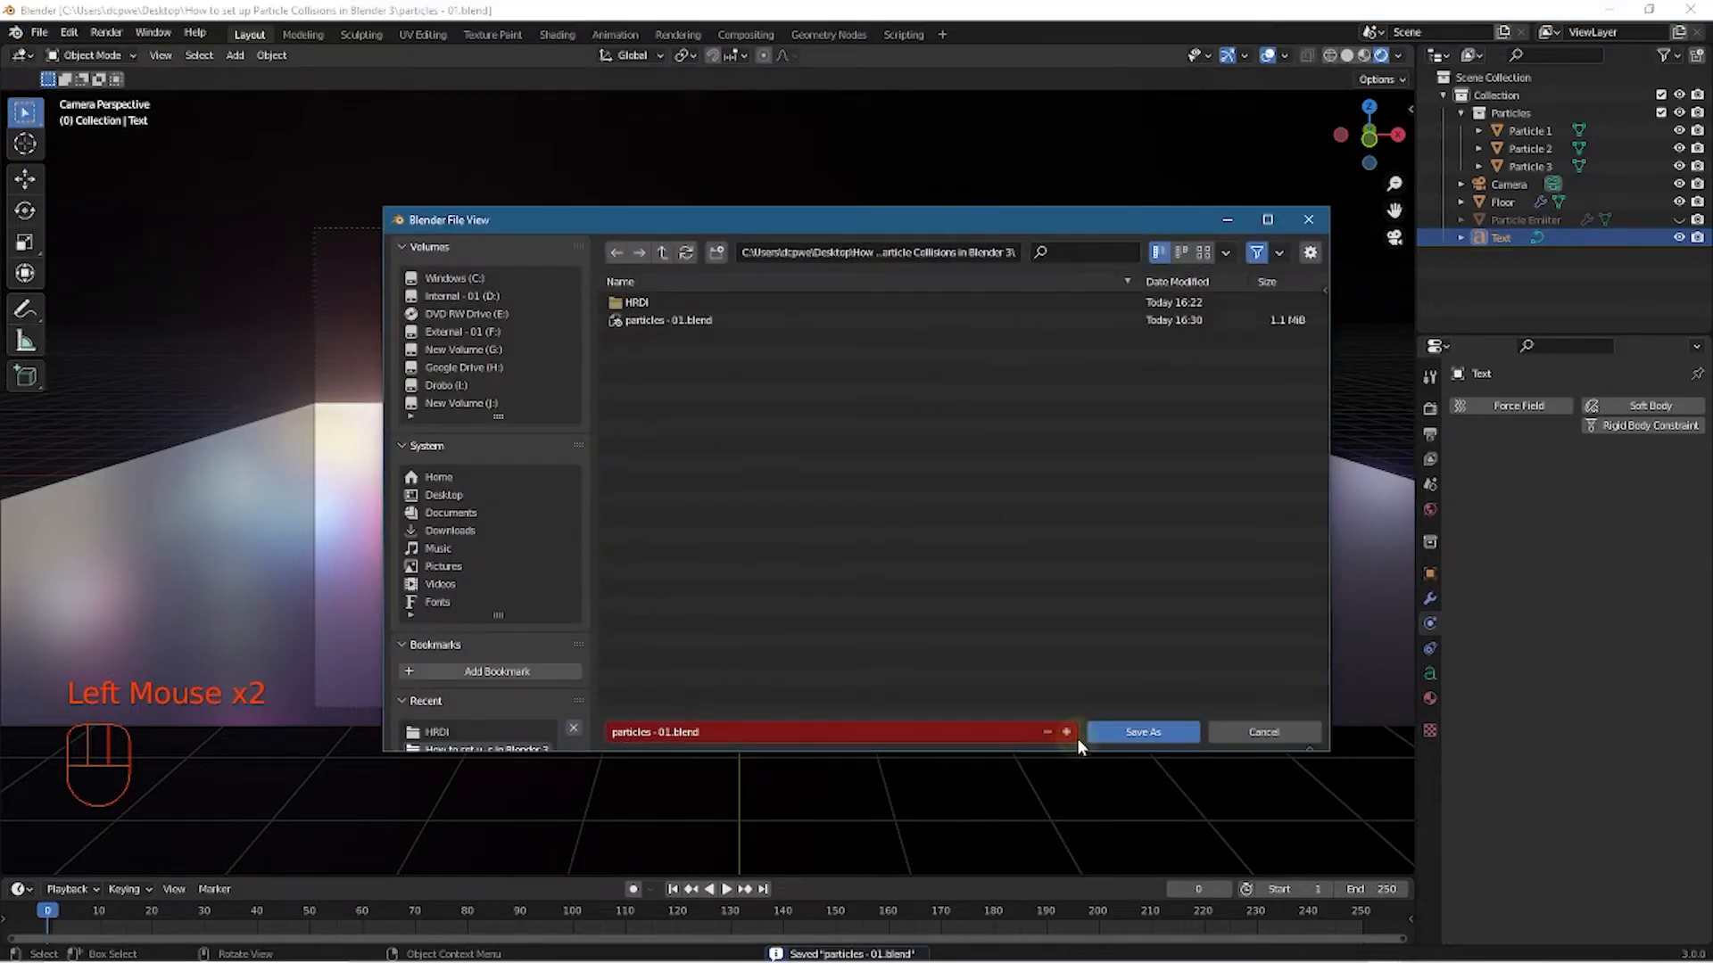
{"action": "left_click", "coordinate": [1065, 730]}
{"action": "left_click", "coordinate": [1143, 732]}
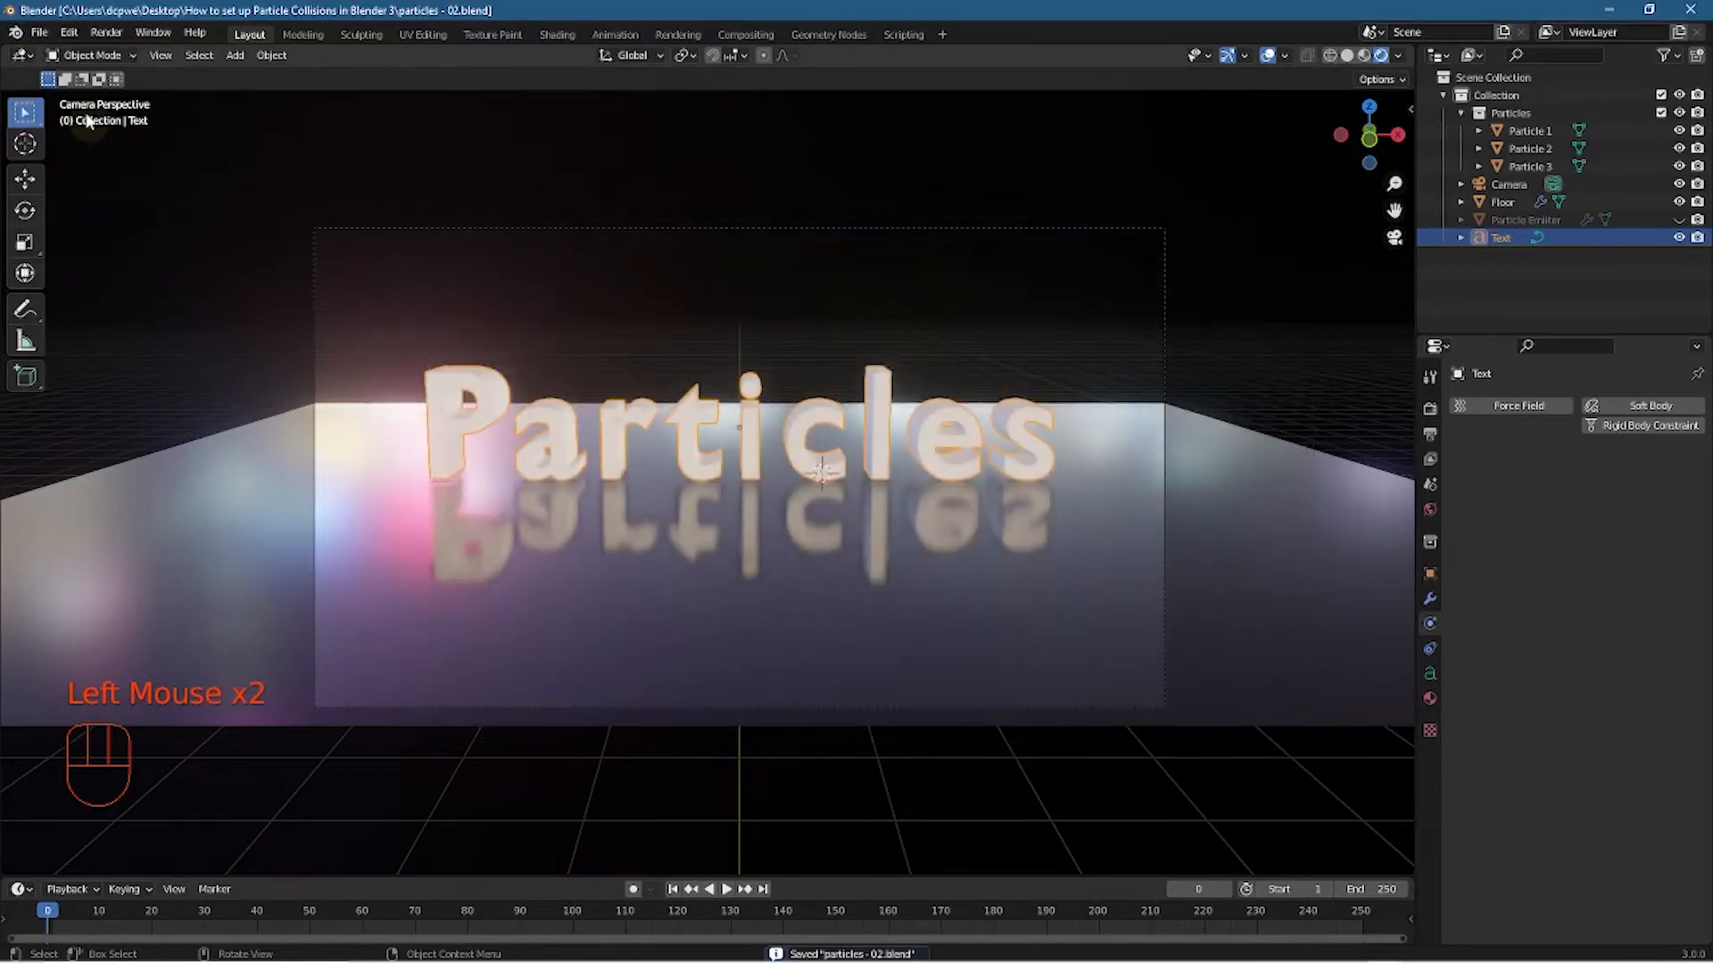
Save another incremented copy of the scene as "particles - 03.blend"
{"action": "left_click", "coordinate": [39, 32]}
{"action": "left_click", "coordinate": [75, 169]}
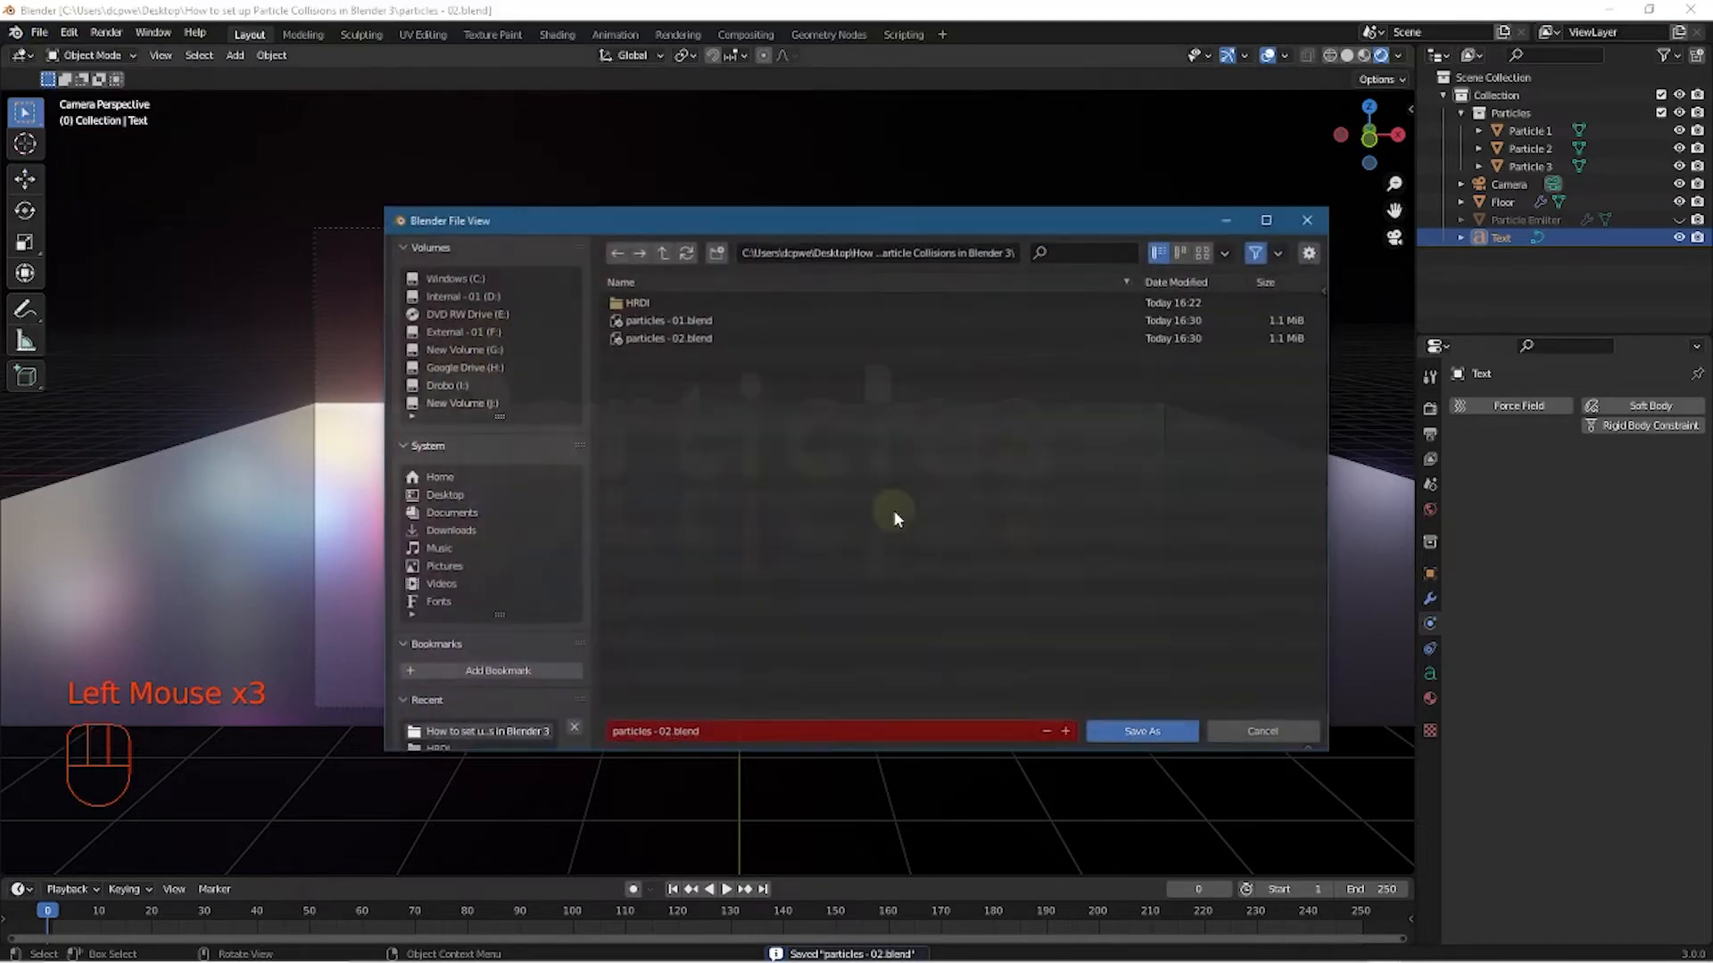
{"action": "left_click", "coordinate": [1067, 731]}
{"action": "left_click", "coordinate": [1107, 732]}
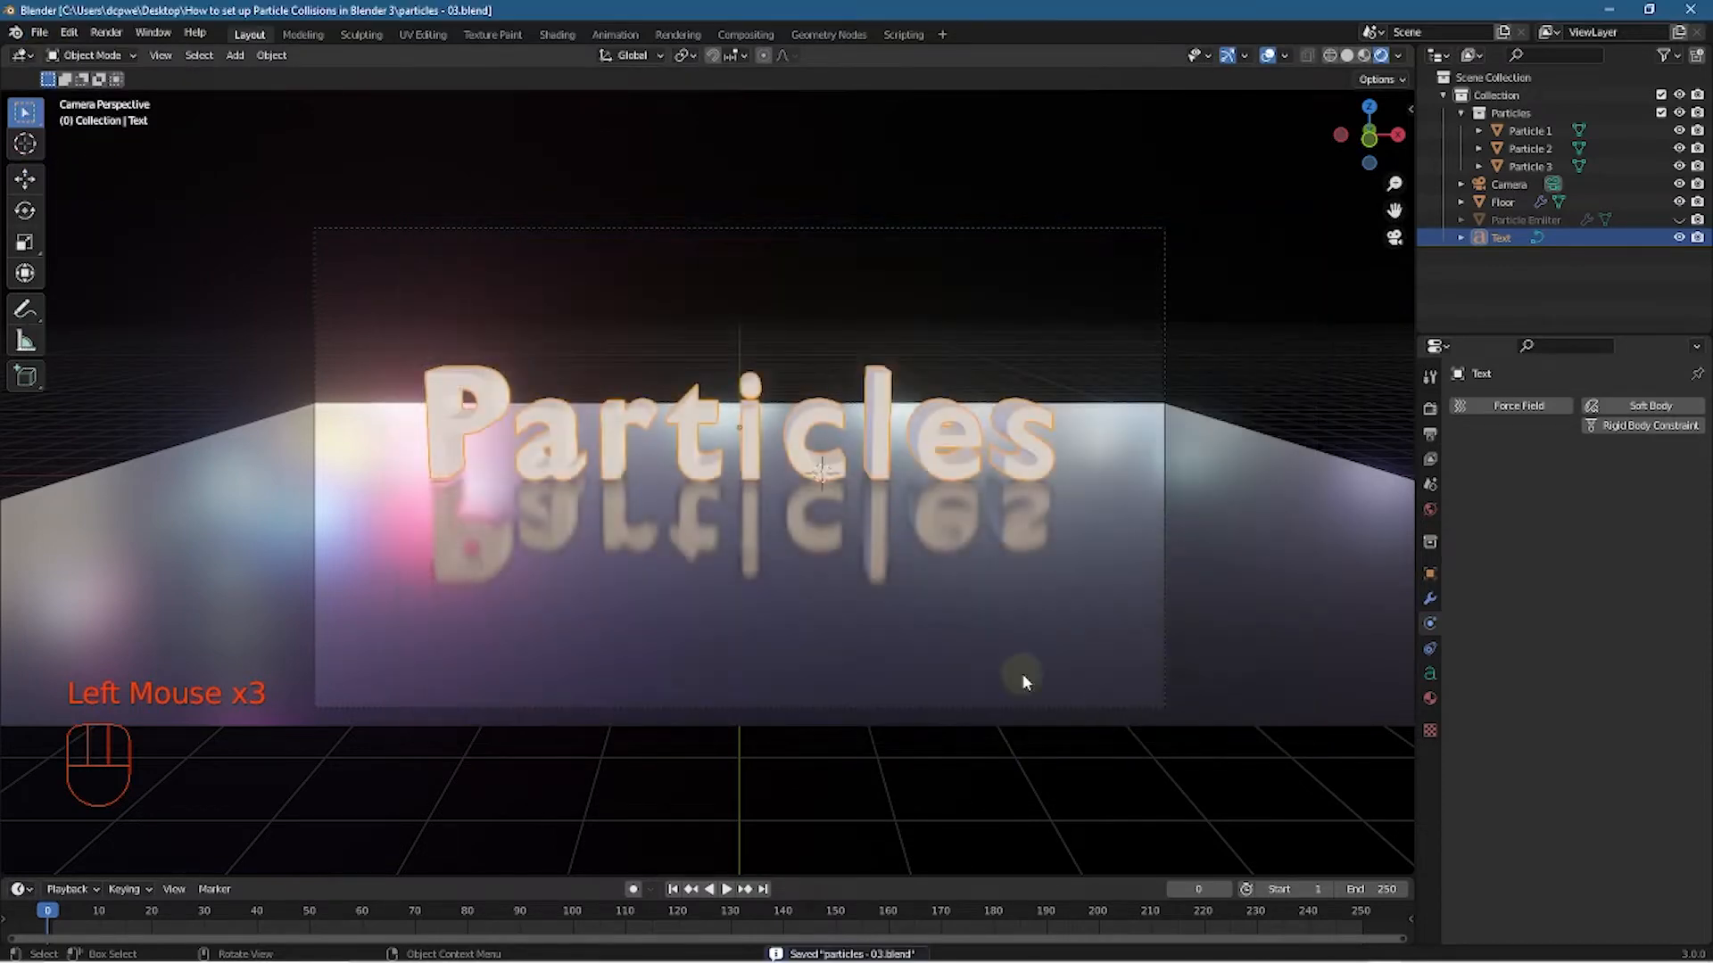
Convert the "Particles" text object to a mesh in the newly saved copy
{"action": "left_click", "coordinate": [874, 394]}
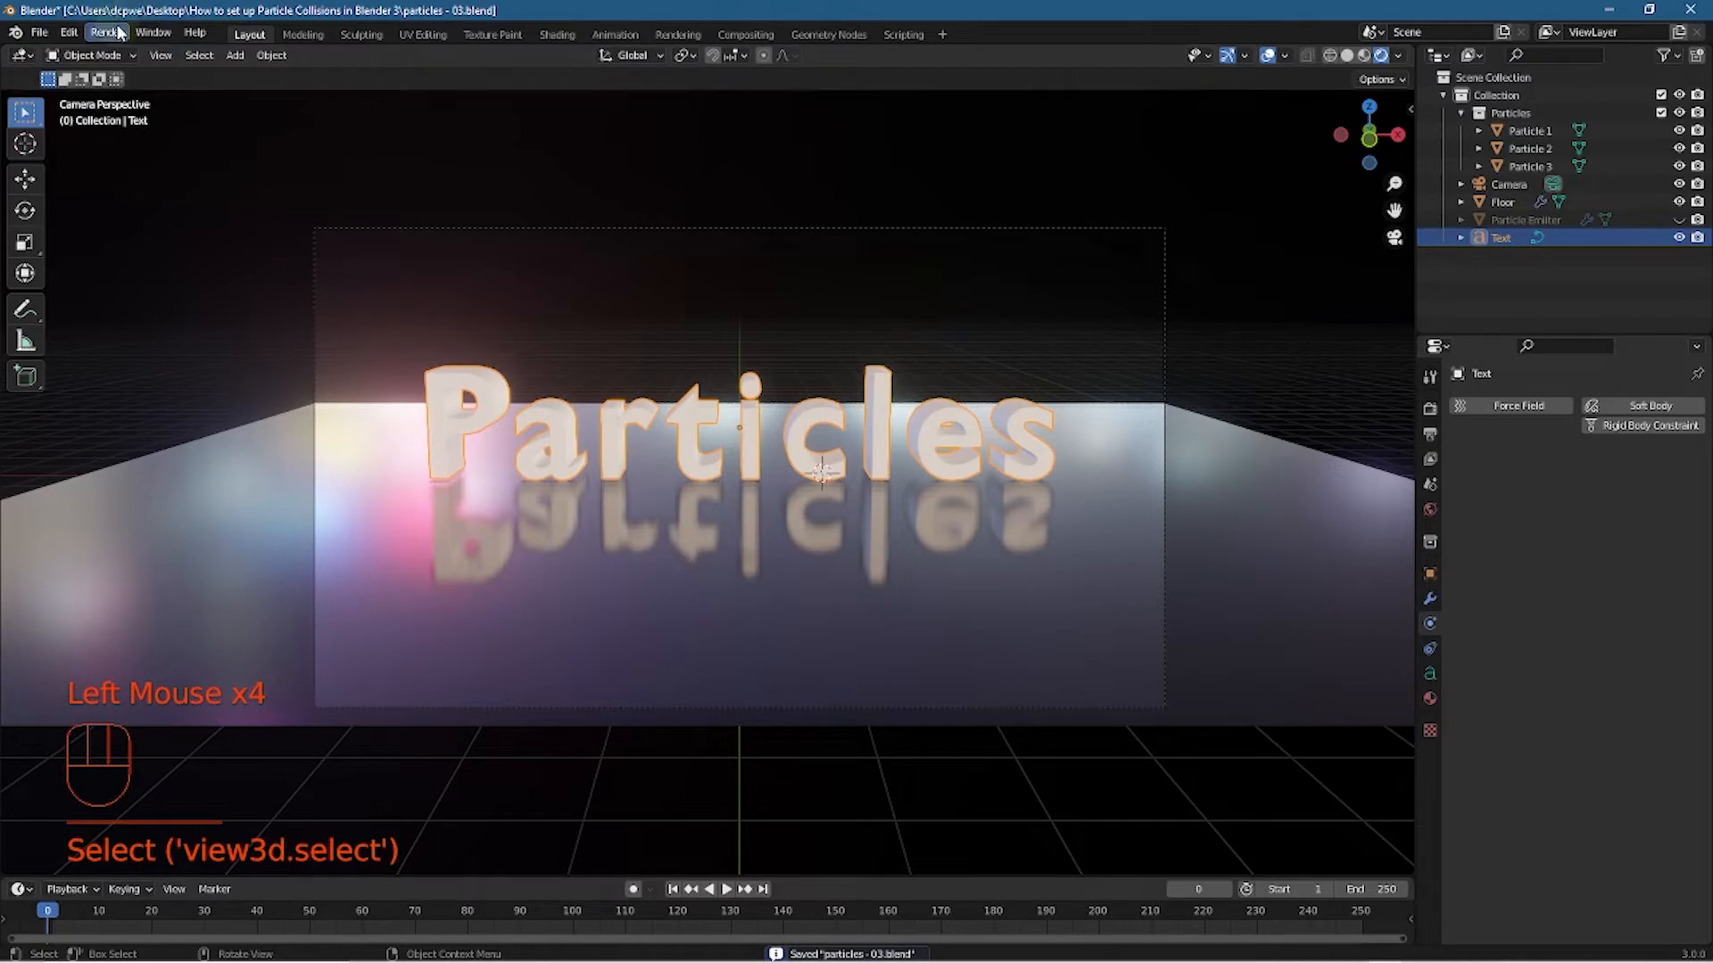
{"action": "left_click", "coordinate": [271, 55]}
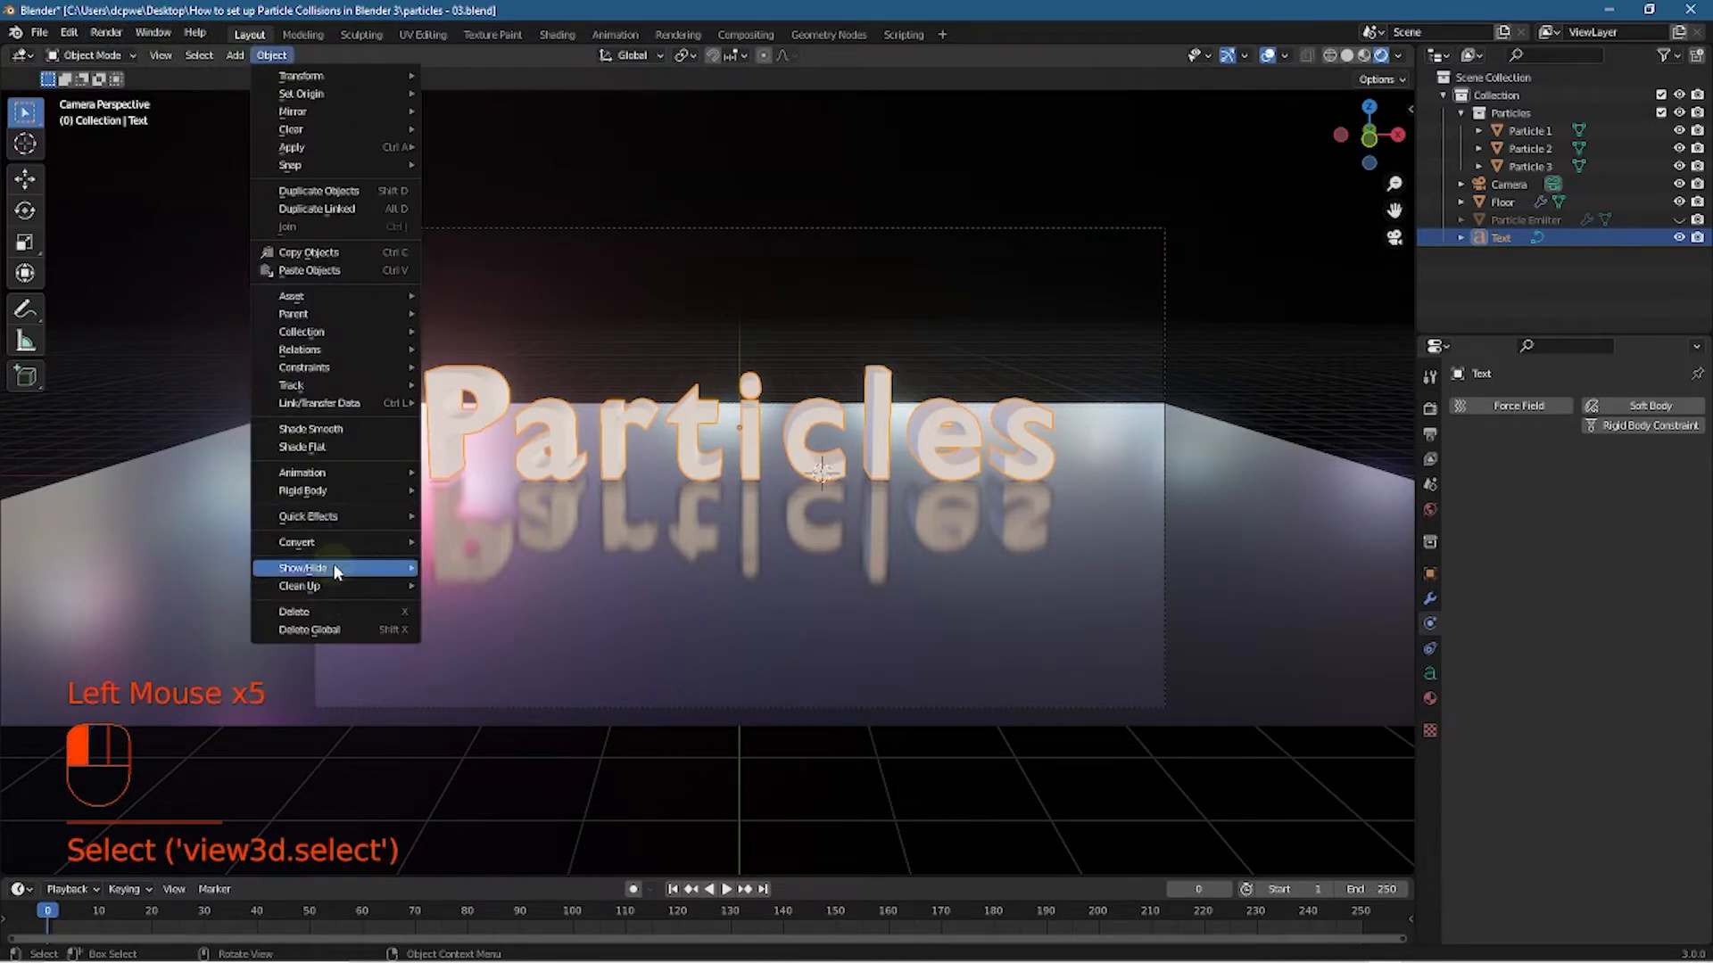
{"action": "mouse_move", "coordinate": [337, 542]}
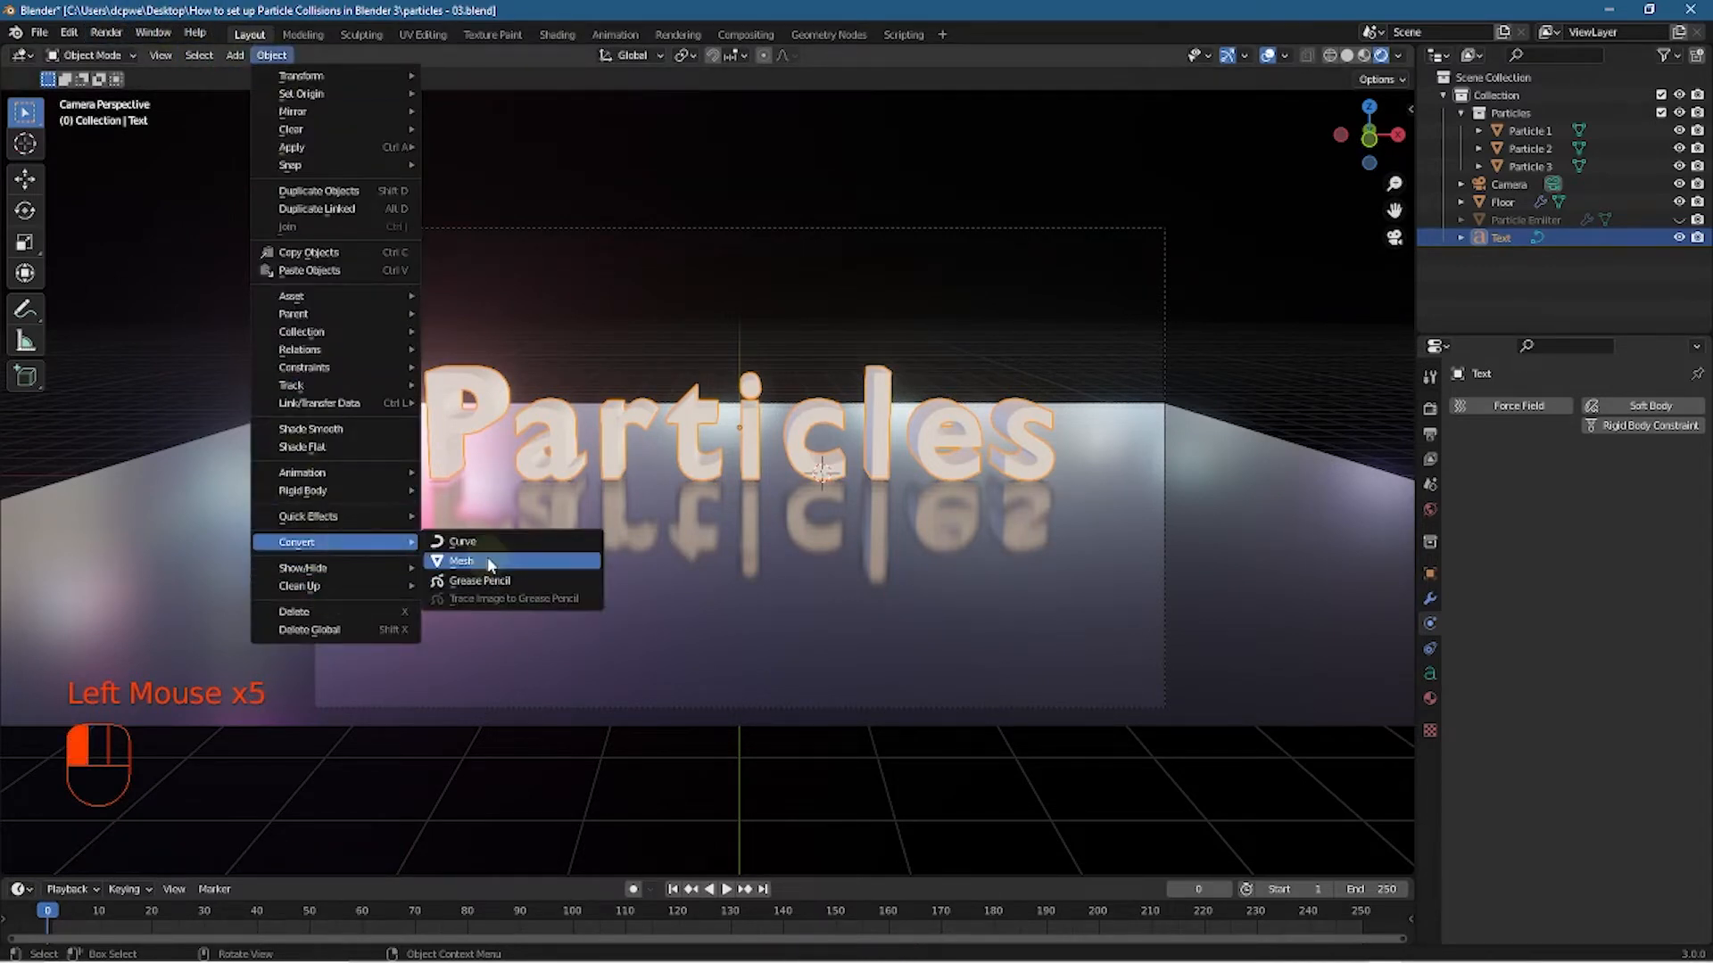
{"action": "left_click", "coordinate": [490, 562]}
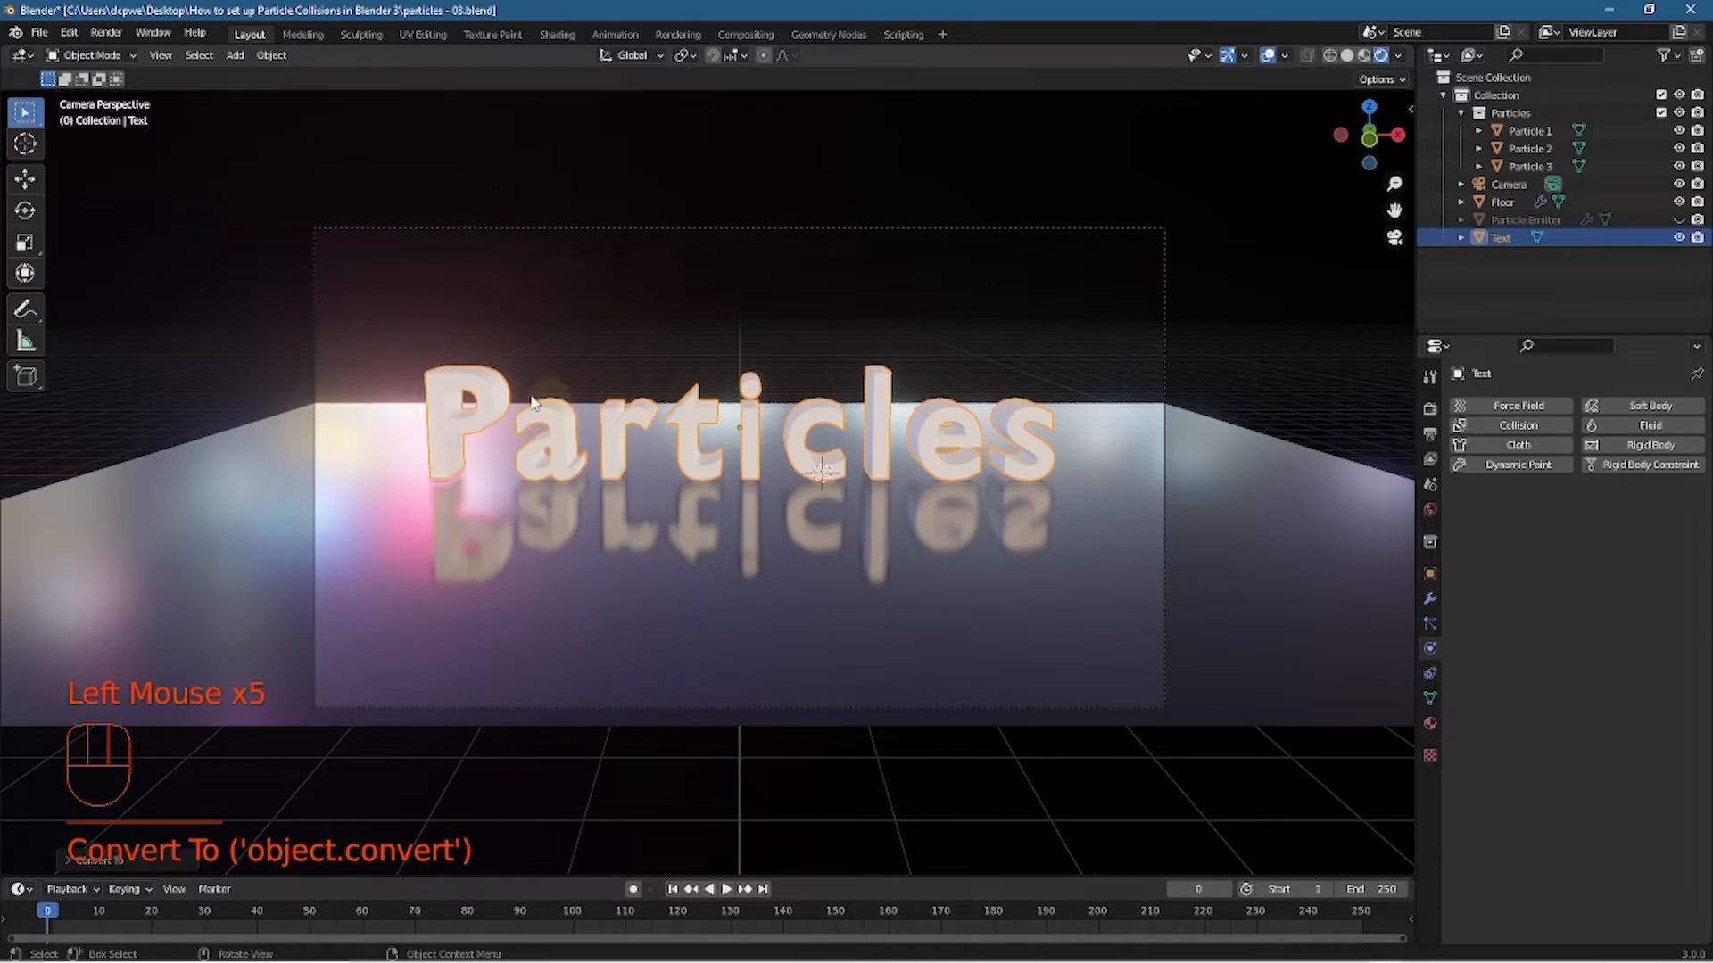
Add Collision physics to the "Particles" text mesh and make the Particle Emitter visible in the viewport again
{"action": "left_click", "coordinate": [1526, 426]}
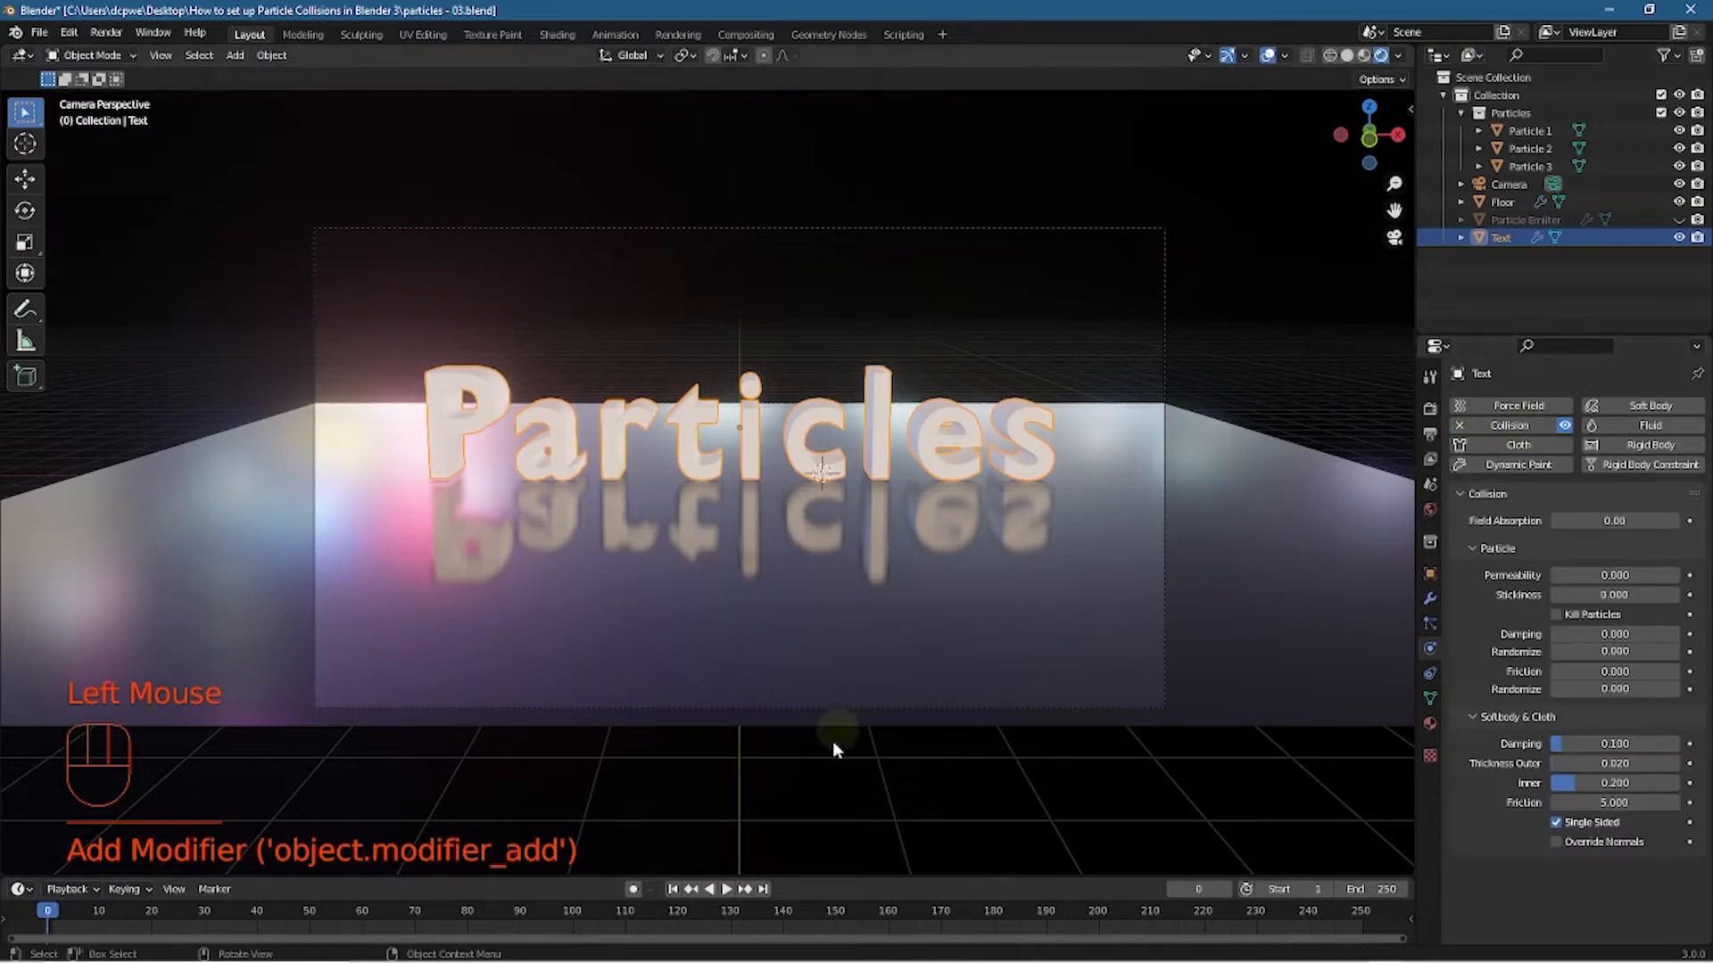
{"action": "left_click", "coordinate": [727, 890]}
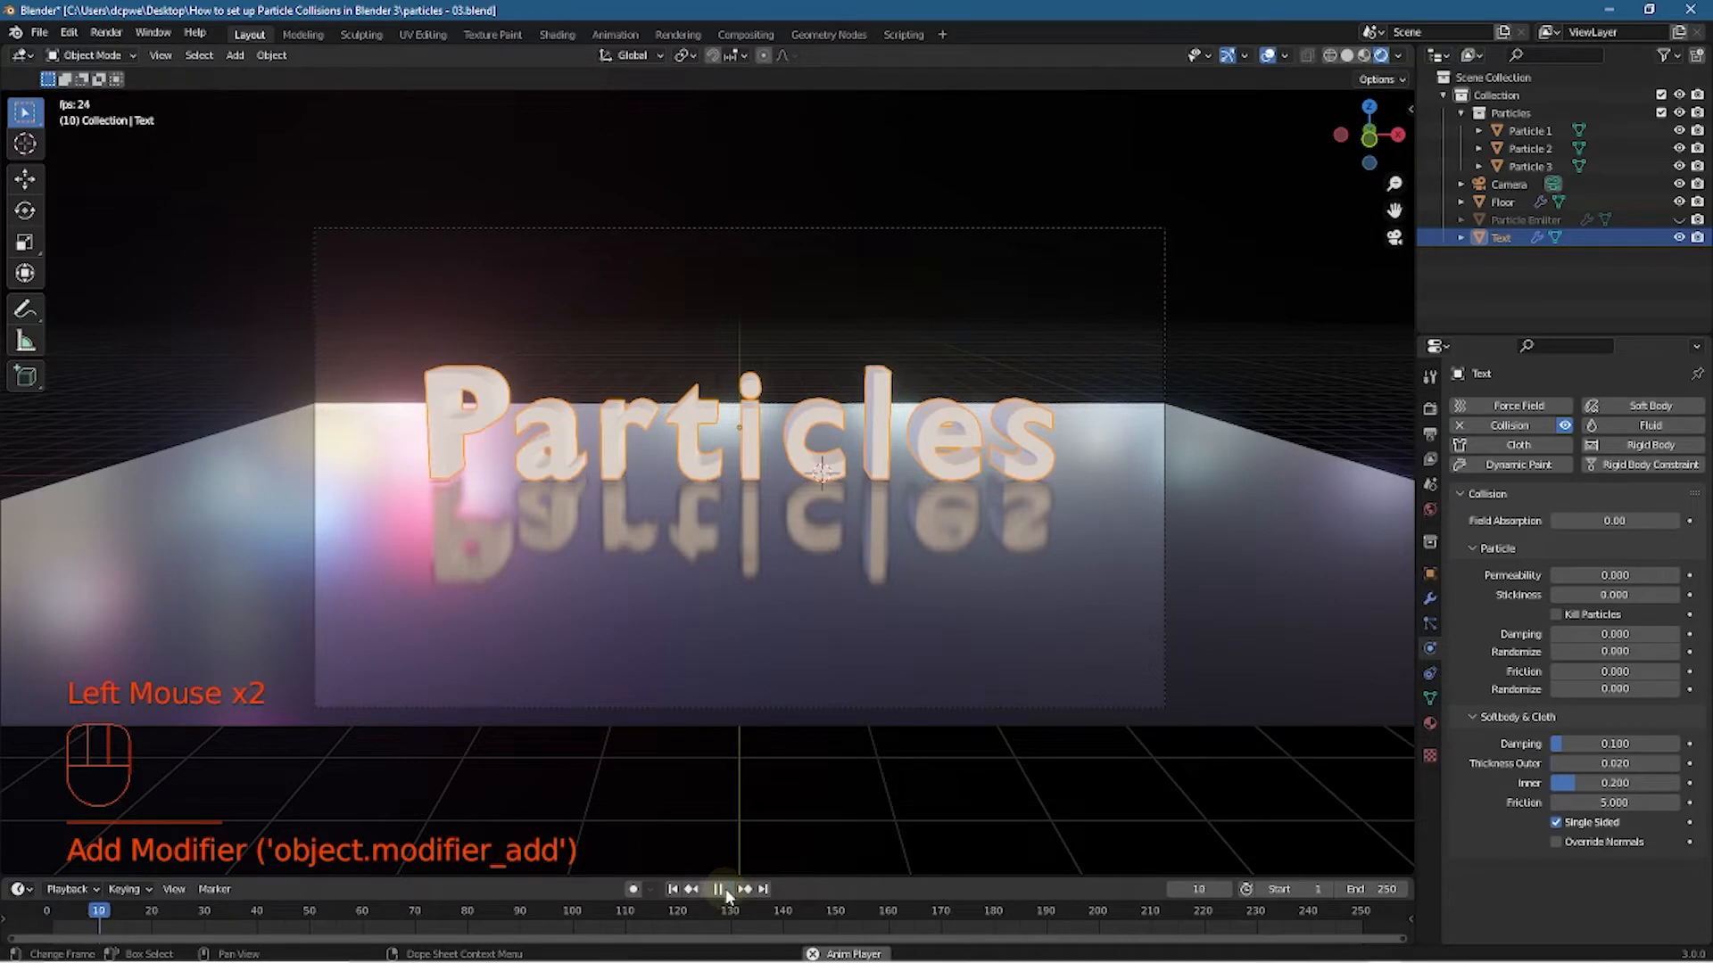
{"action": "left_click", "coordinate": [726, 890]}
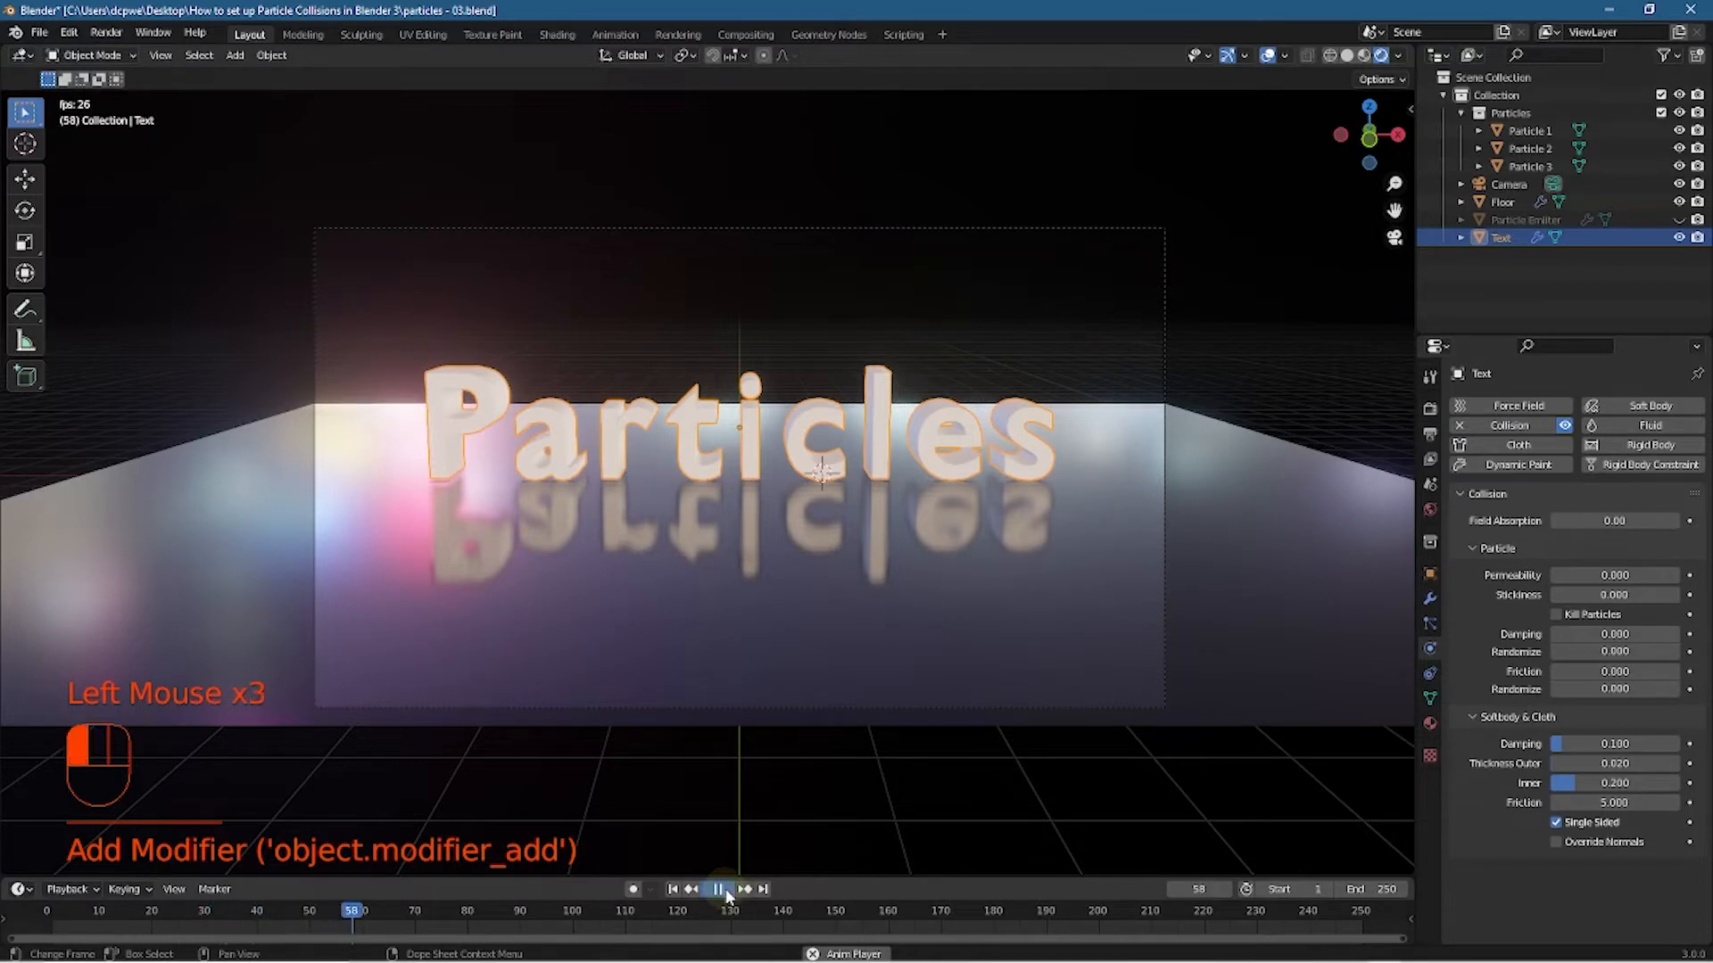
{"action": "left_click", "coordinate": [1679, 220]}
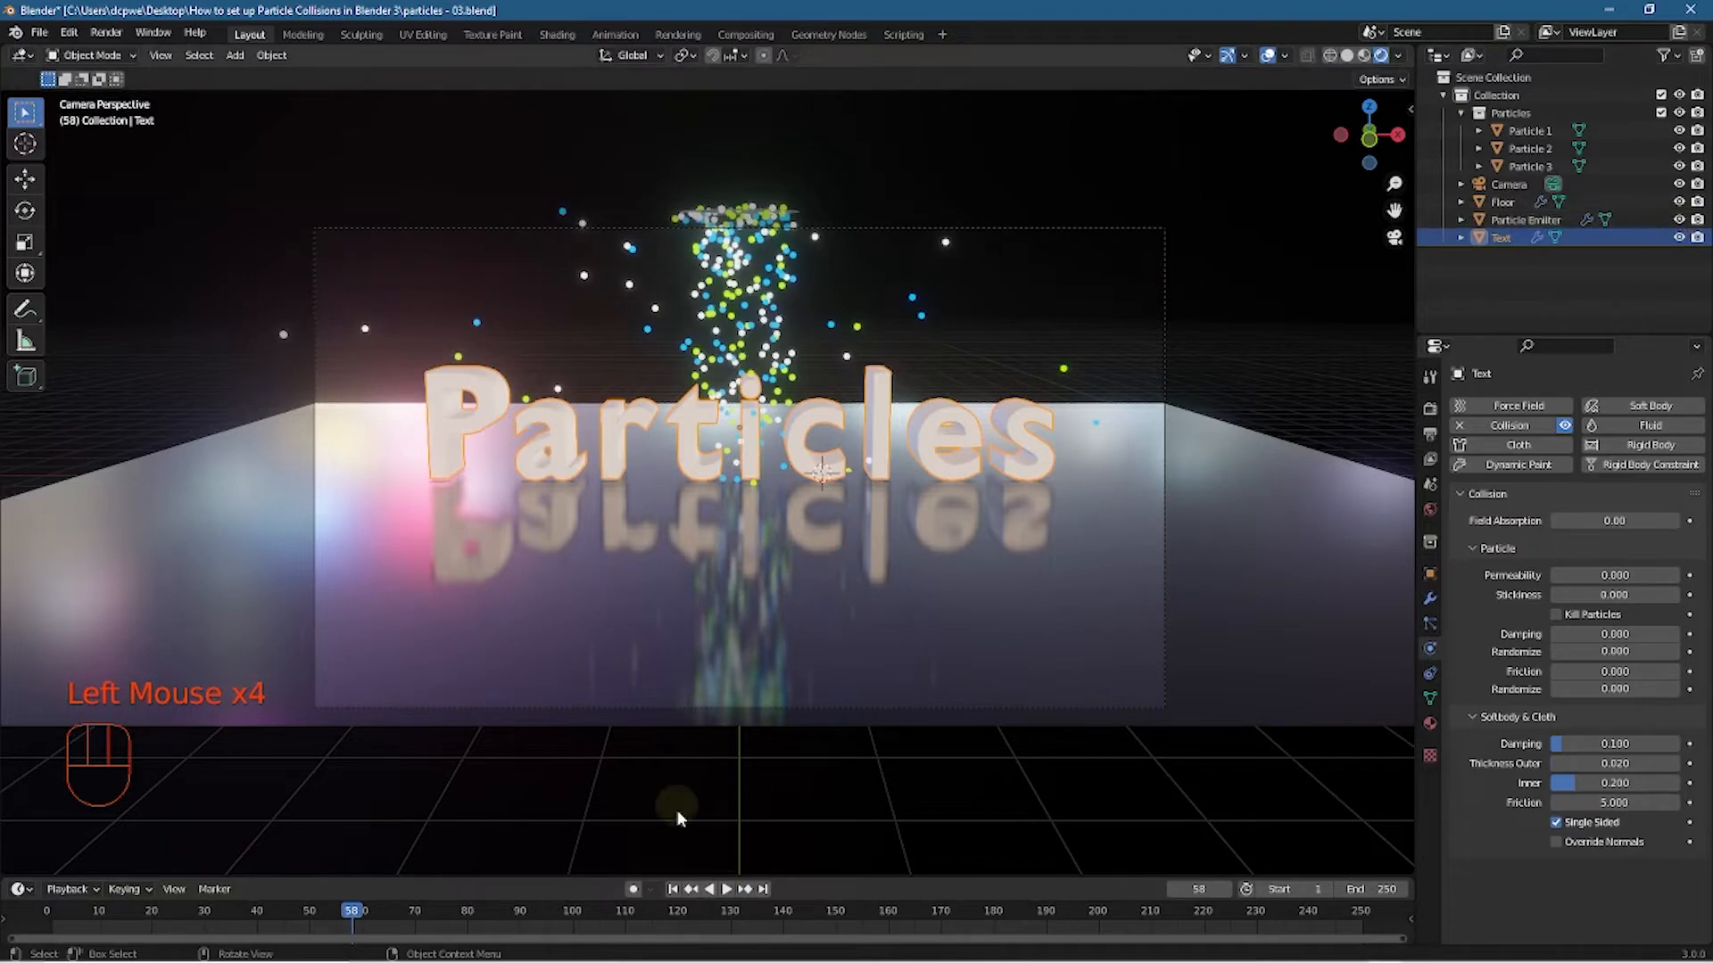
Play the particle simulation and examine how the particles collide with the lettering from an angled view
{"action": "left_click", "coordinate": [725, 890]}
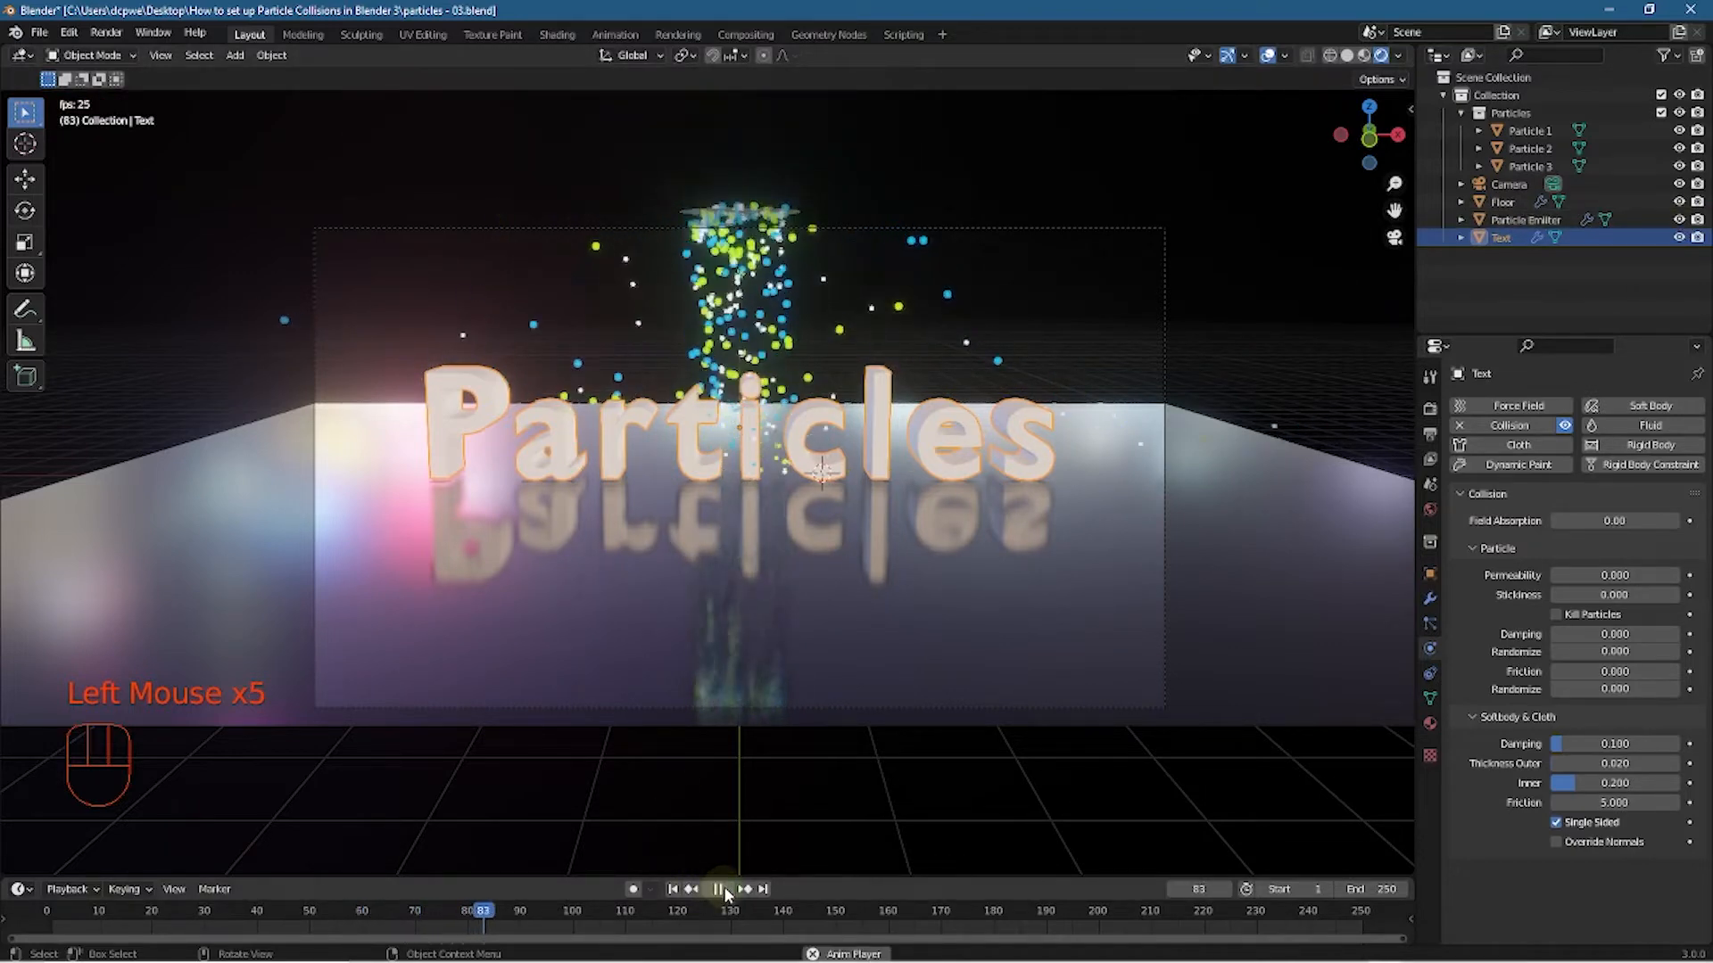
{"action": "left_click", "coordinate": [725, 890]}
{"action": "middle_click_drag", "start_coordinate": [726, 794], "coordinate": [762, 494]}
{"action": "middle_click_drag", "start_coordinate": [657, 467], "coordinate": [644, 571]}
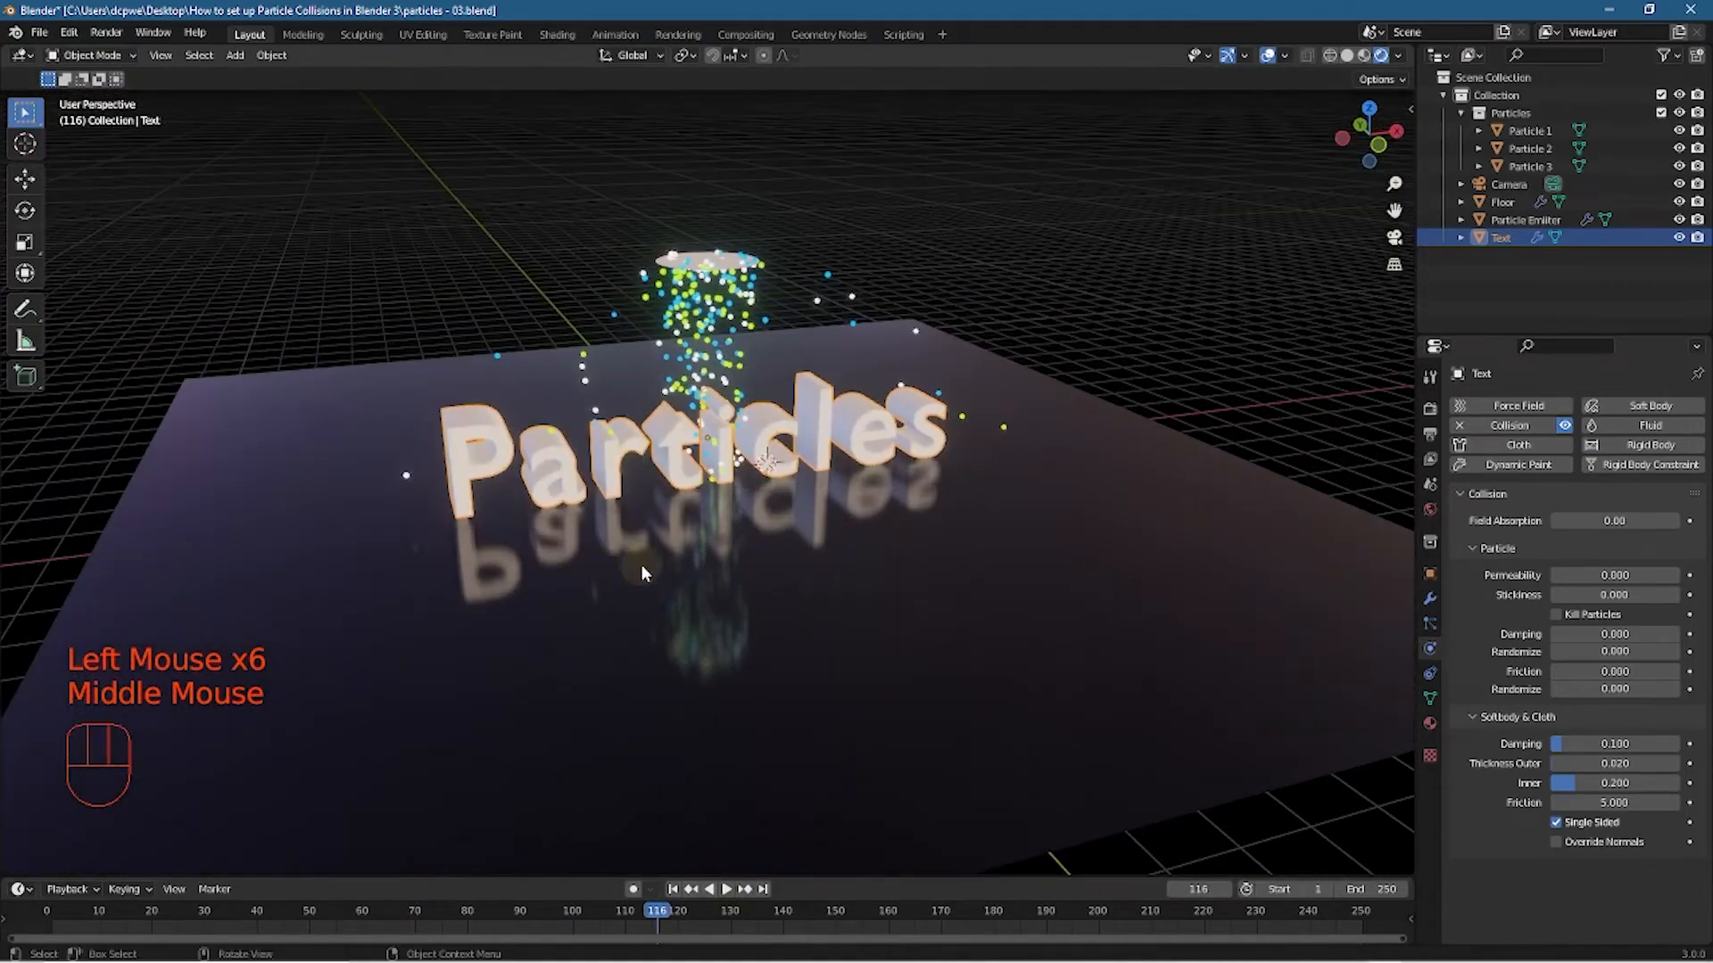
Return the timeline to frame 1 and save the current file
{"action": "left_click", "coordinate": [674, 889]}
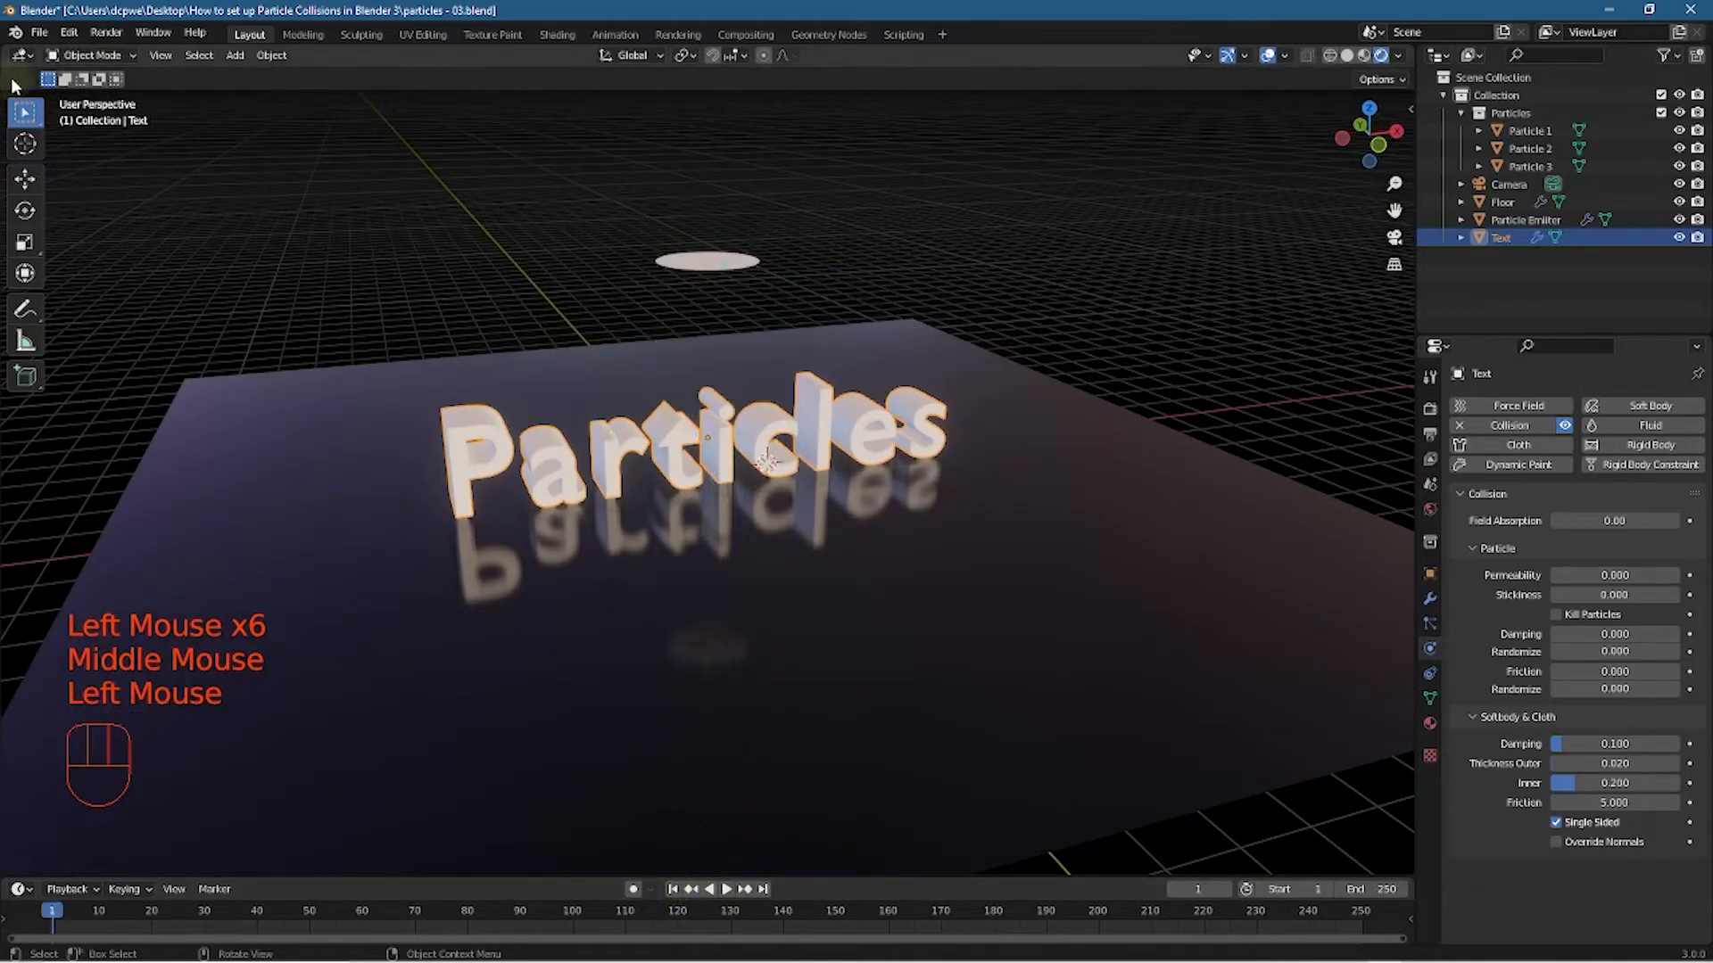
{"action": "left_click", "coordinate": [38, 34]}
{"action": "left_click", "coordinate": [45, 125]}
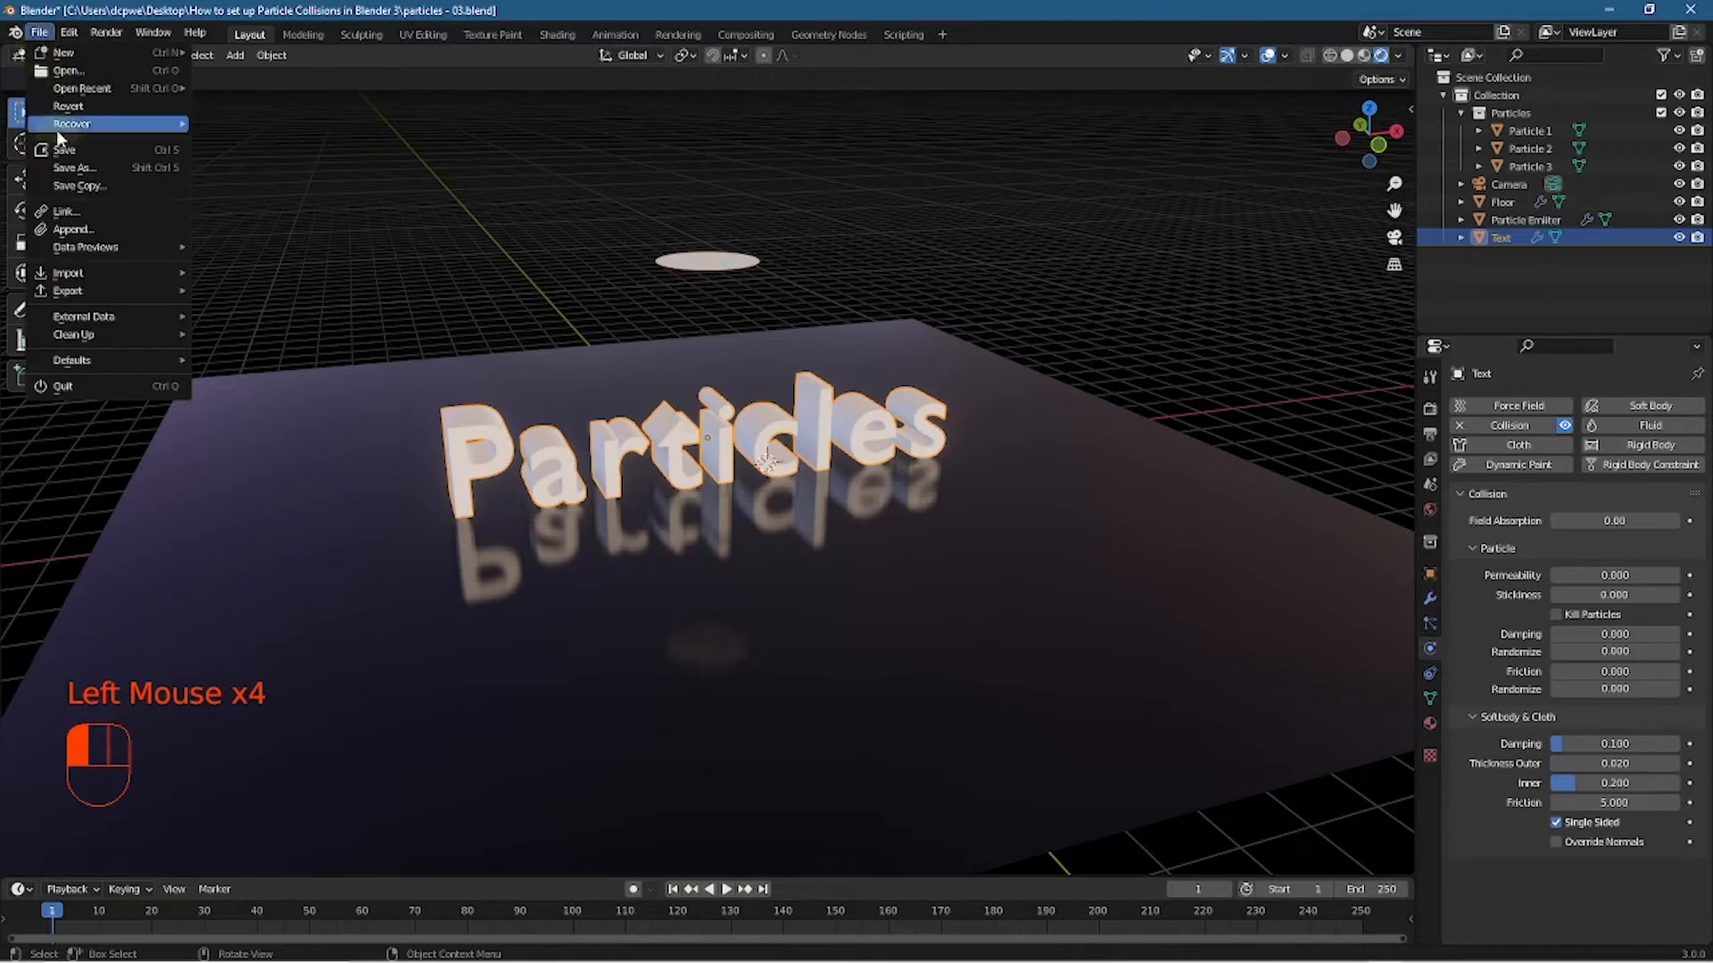
Play the simulation, examine the emitter's coverage of the lettering in the top view, and return the timeline to frame 0
{"action": "left_click", "coordinate": [725, 889]}
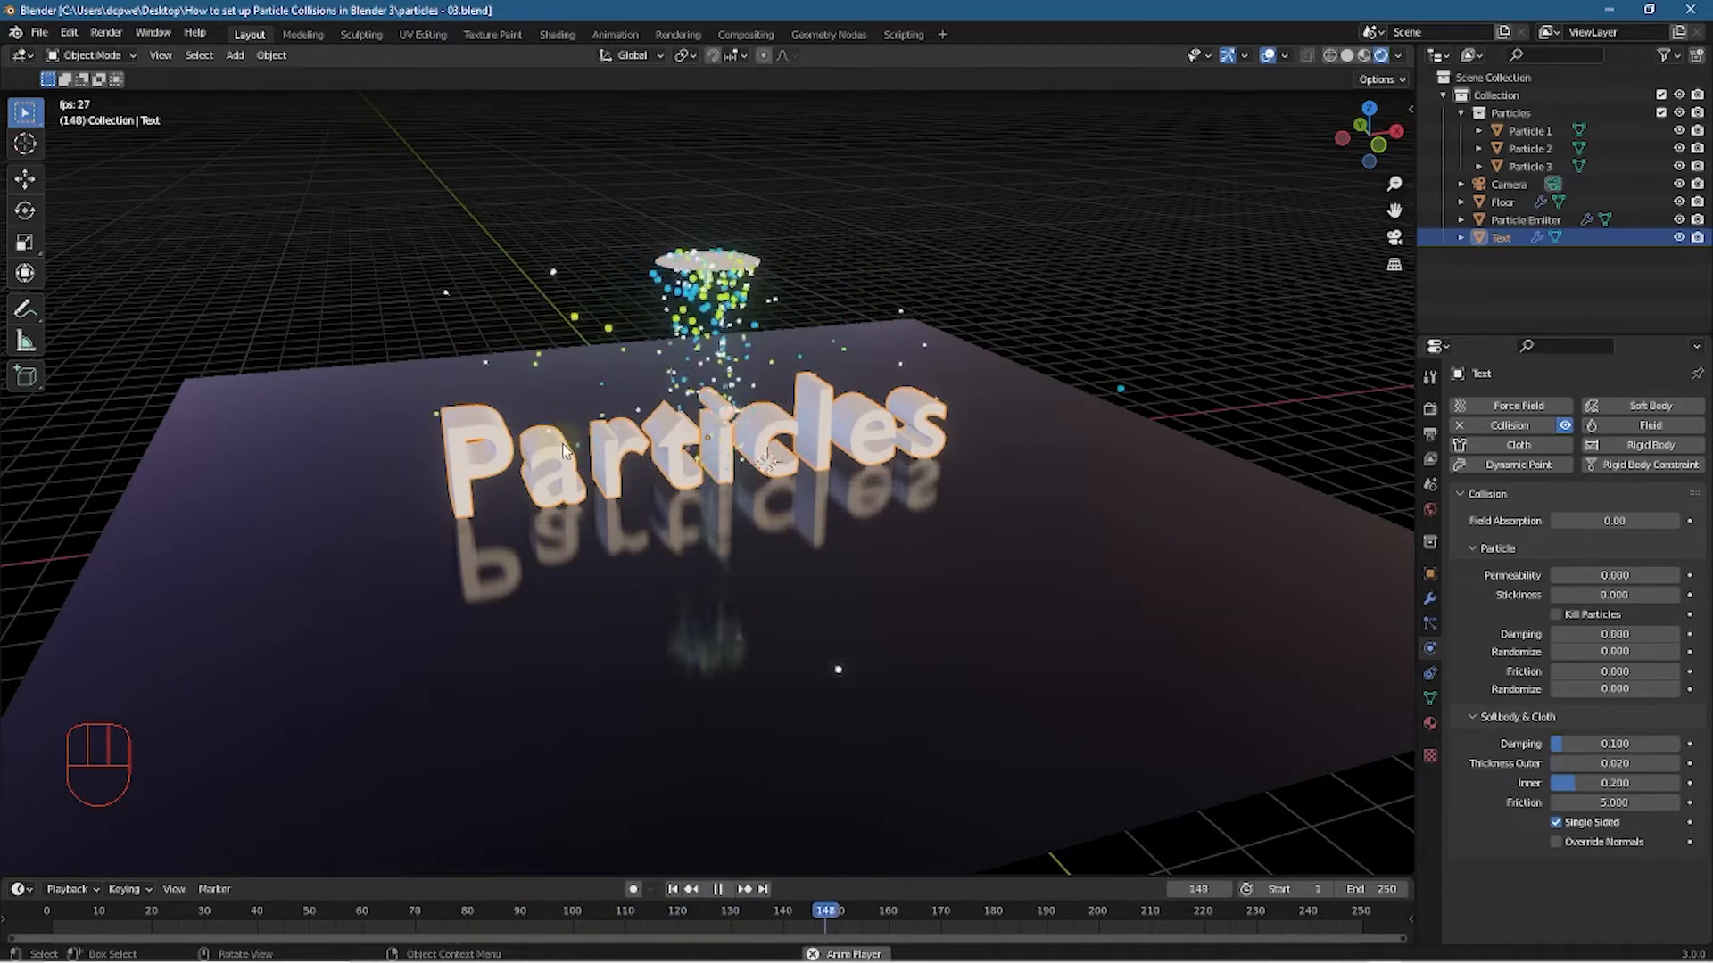
{"action": "middle_click_drag", "start_coordinate": [610, 456], "coordinate": [645, 495]}
{"action": "scroll", "coordinate": [624, 410], "scroll_direction": "up", "scroll_amount": 3}
{"action": "key", "text": "KP_7"}
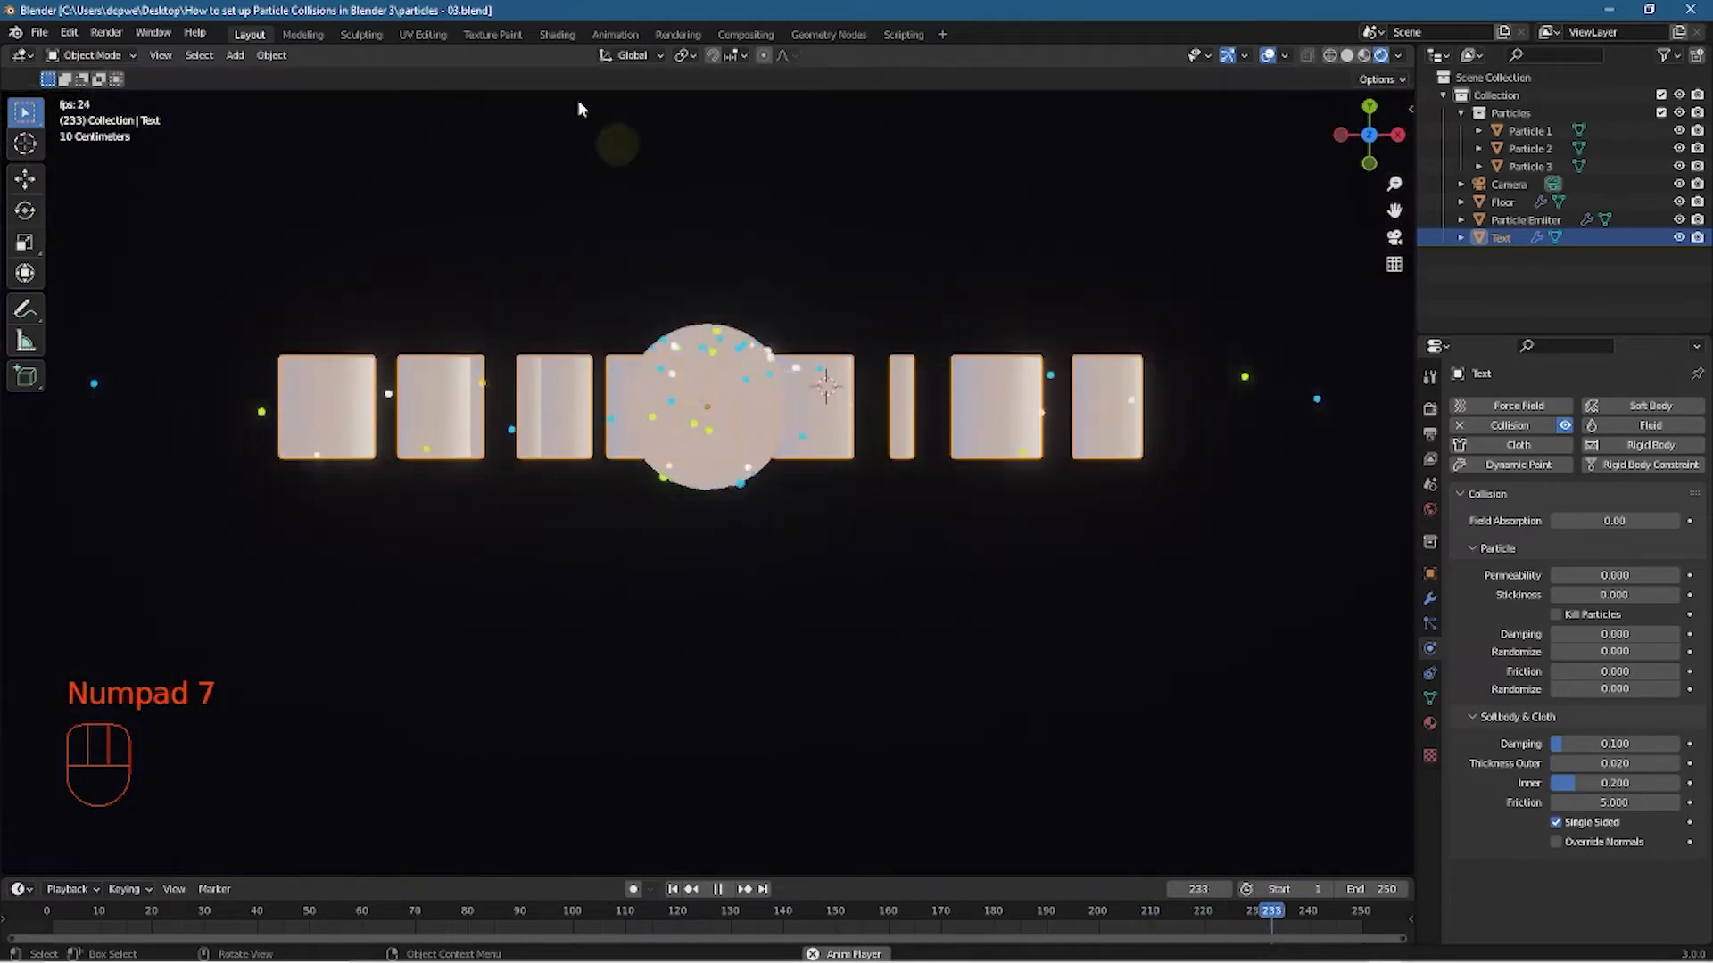
{"action": "left_click", "coordinate": [717, 889]}
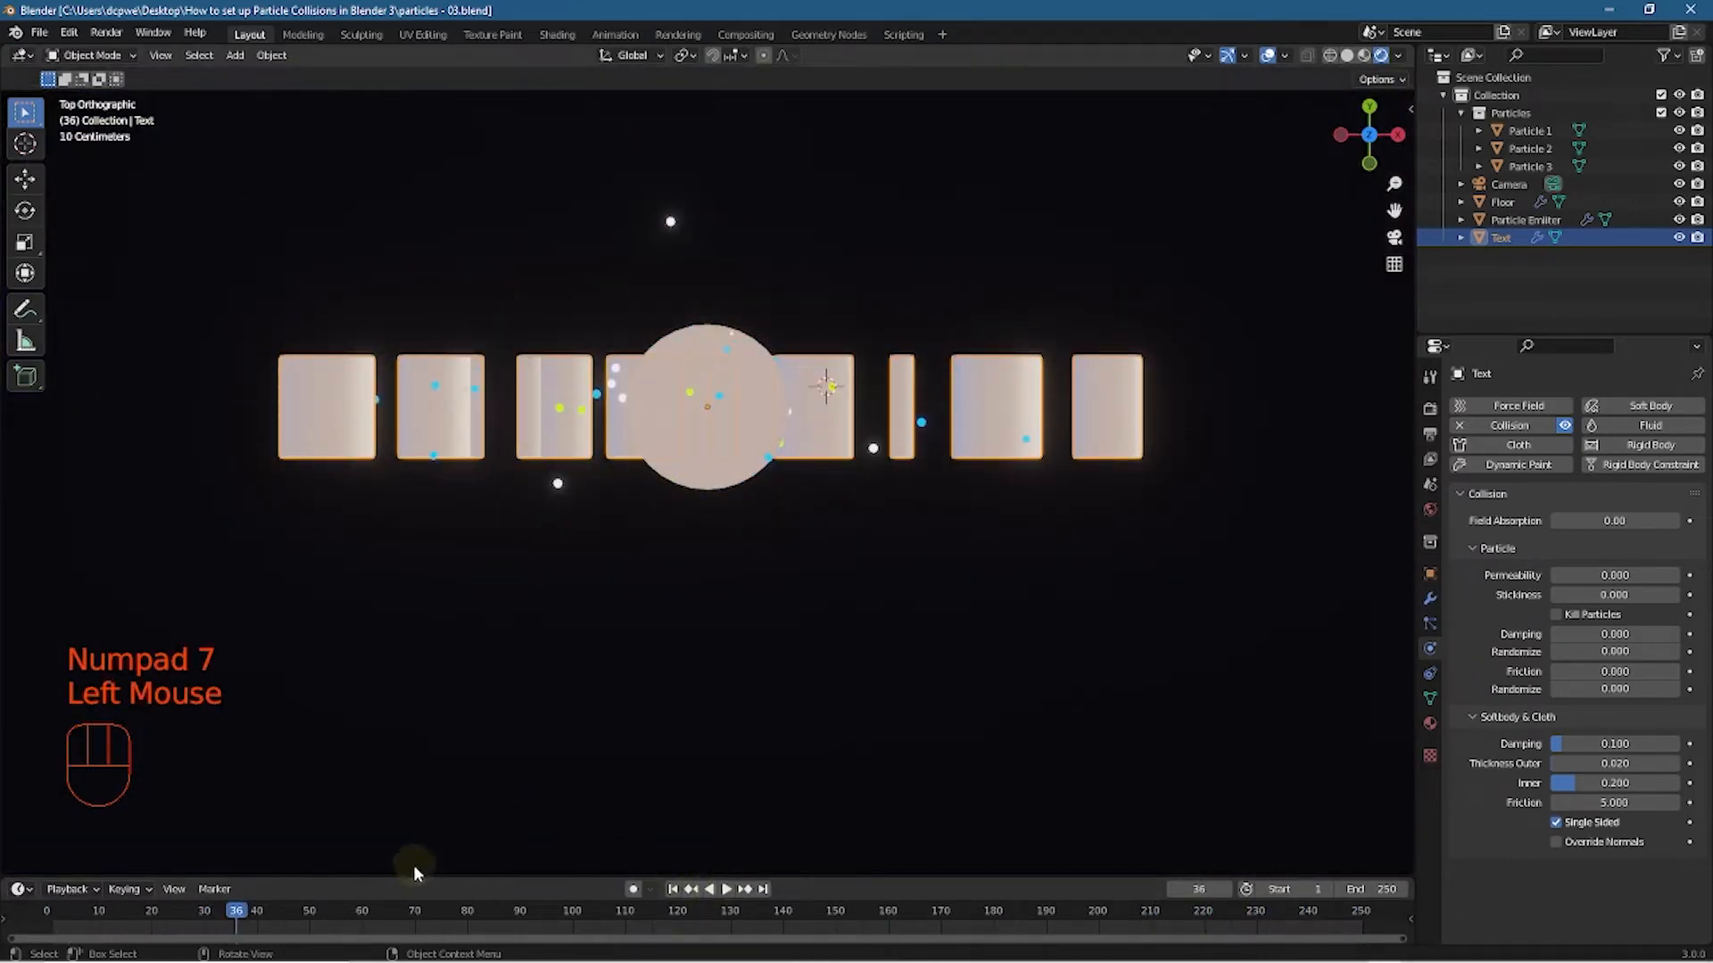
{"action": "left_click_drag", "start_coordinate": [236, 921], "coordinate": [46, 914]}
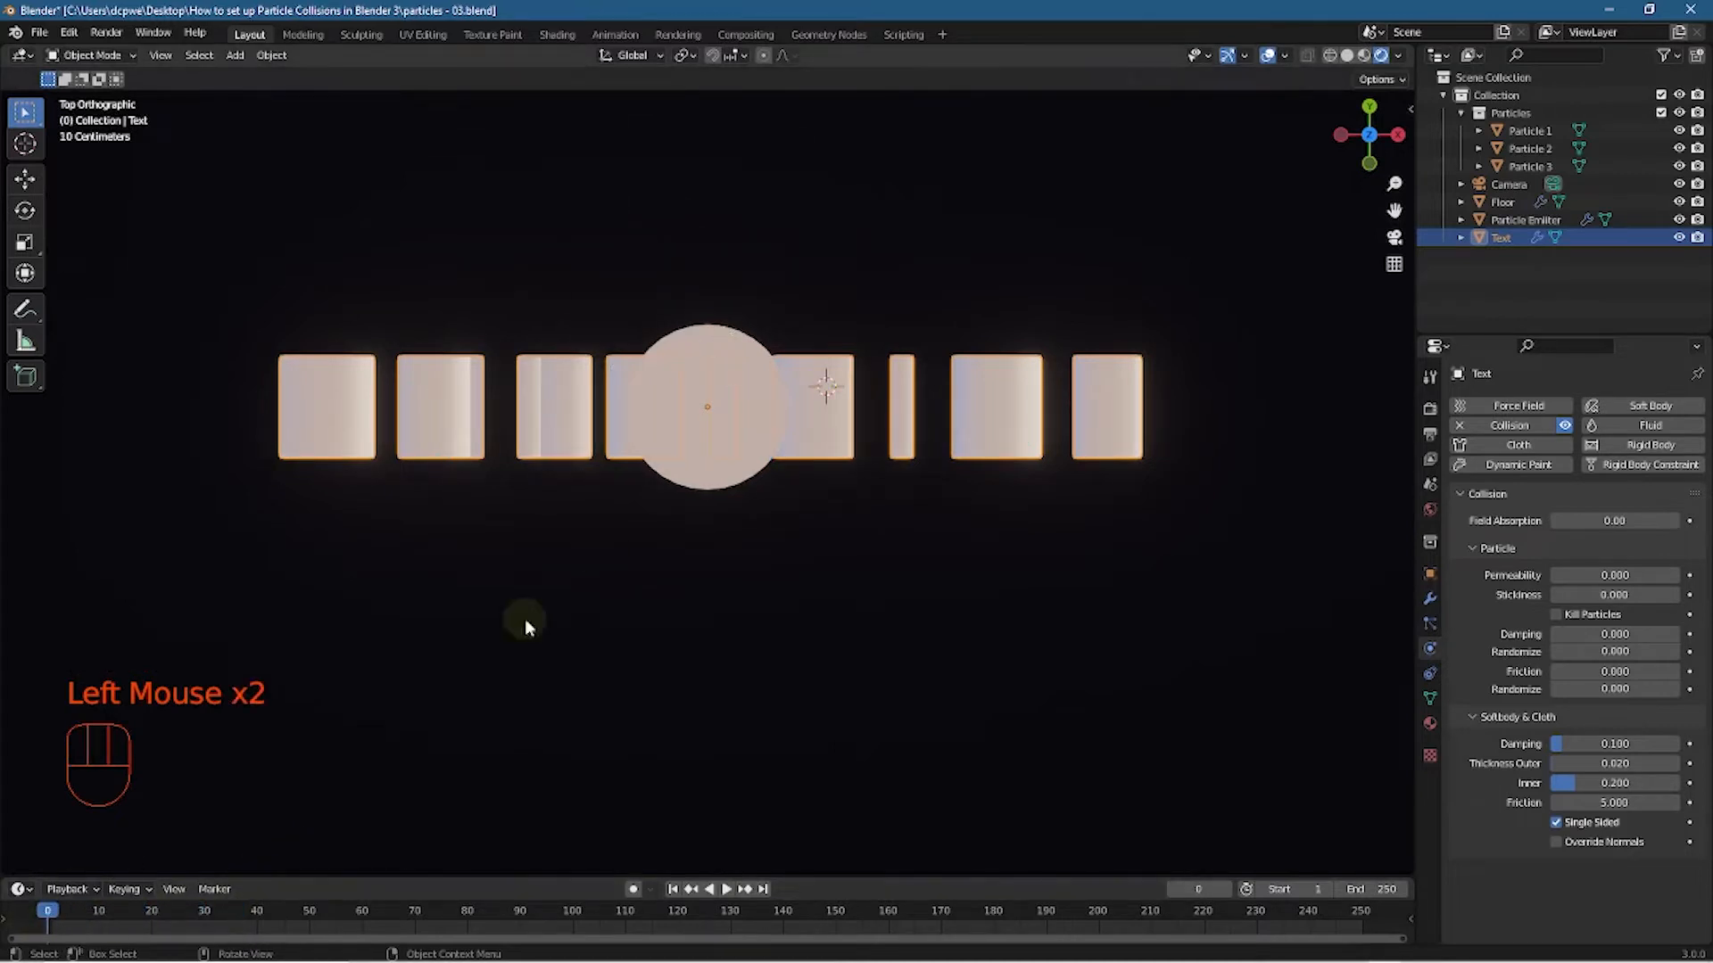
Set the Particle Emitter's Y scale to 0.560 to fit within the depth of the lettering
{"action": "left_click", "coordinate": [713, 349]}
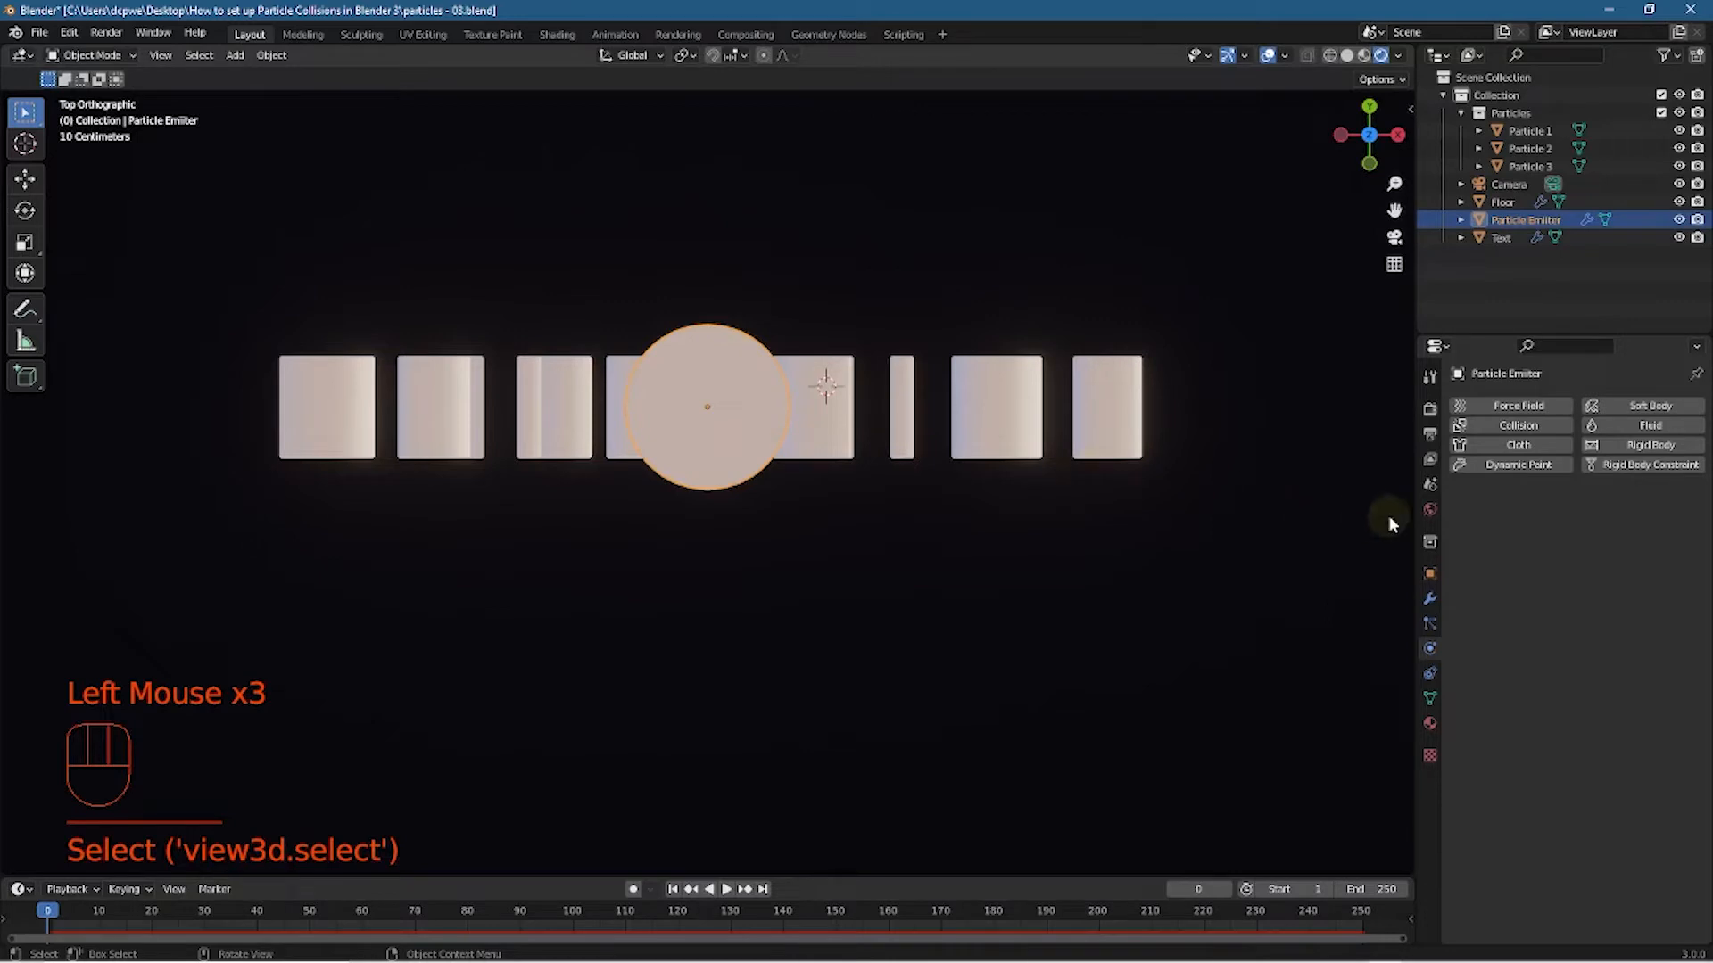
{"action": "left_click", "coordinate": [1430, 575]}
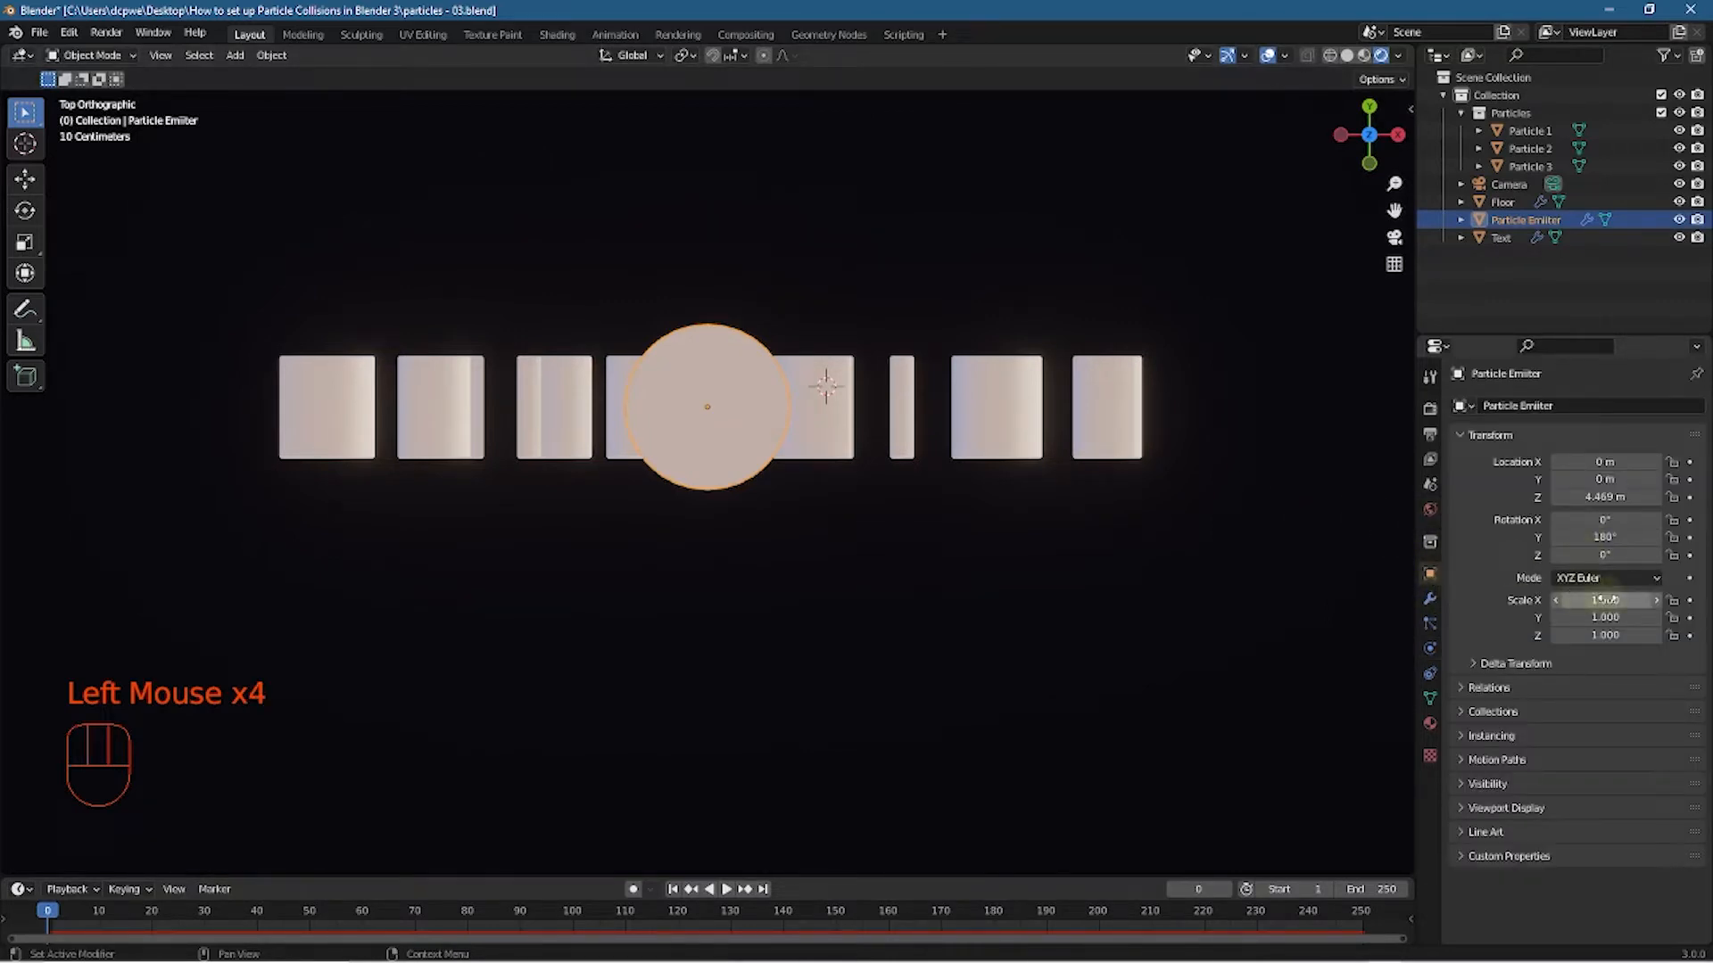
{"action": "scroll", "coordinate": [1009, 586], "scroll_direction": "down", "scroll_amount": 5}
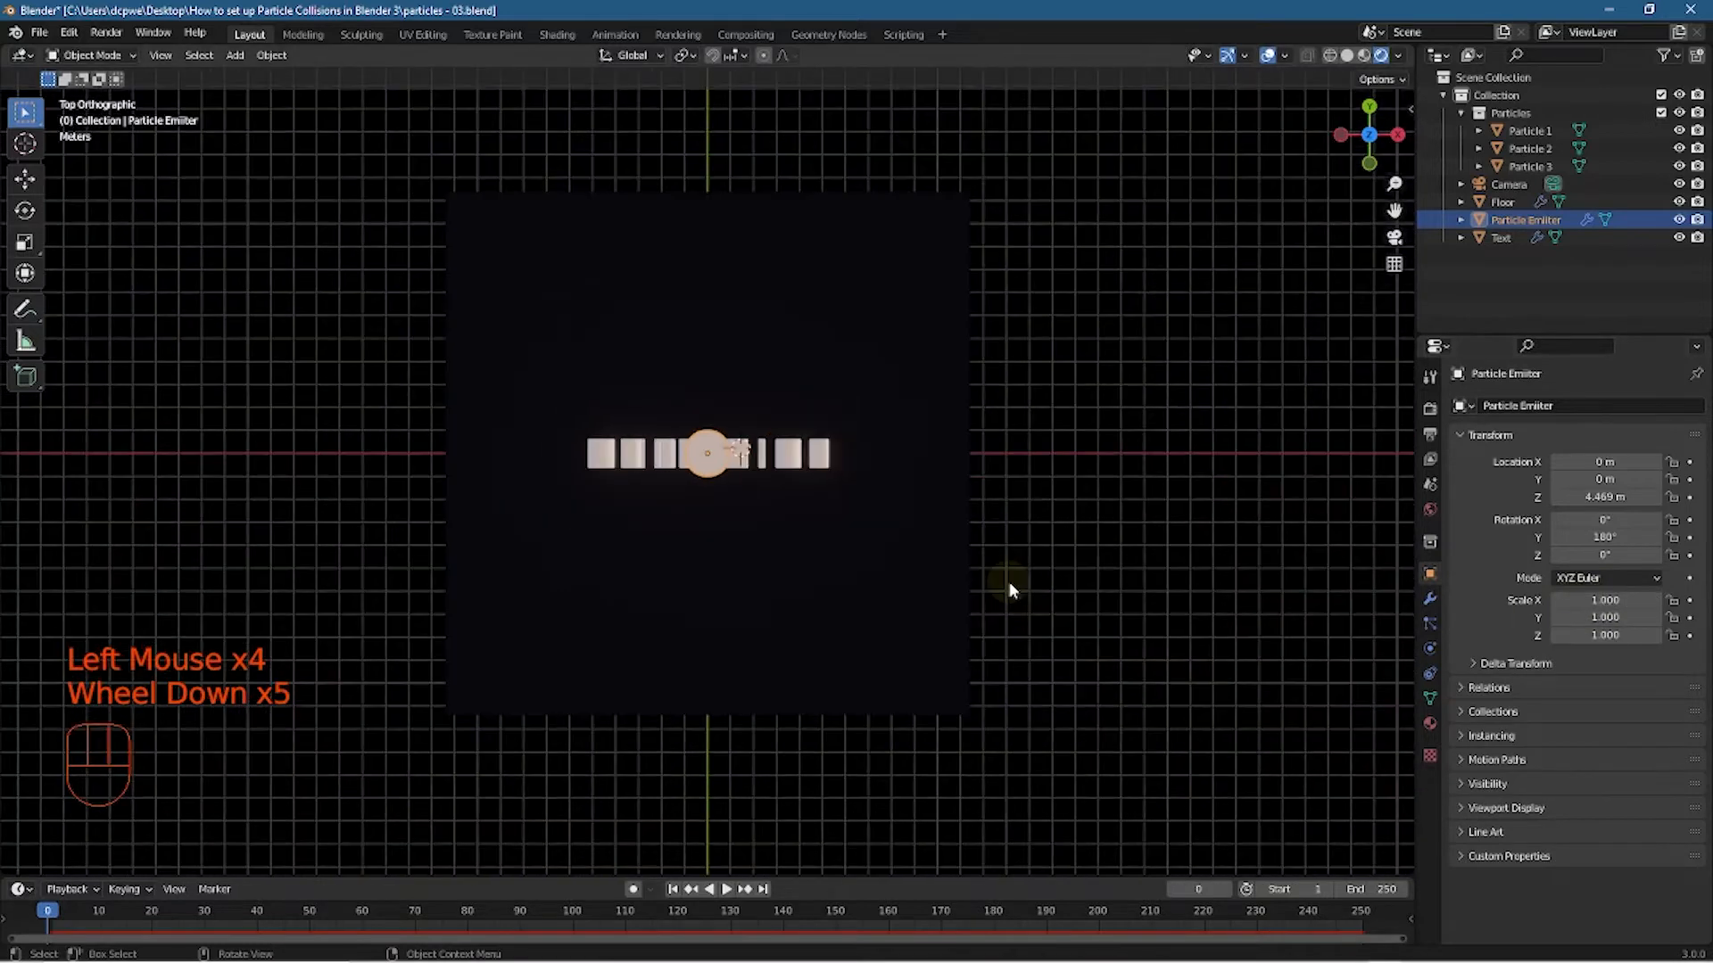
{"action": "left_click", "coordinate": [1596, 618]}
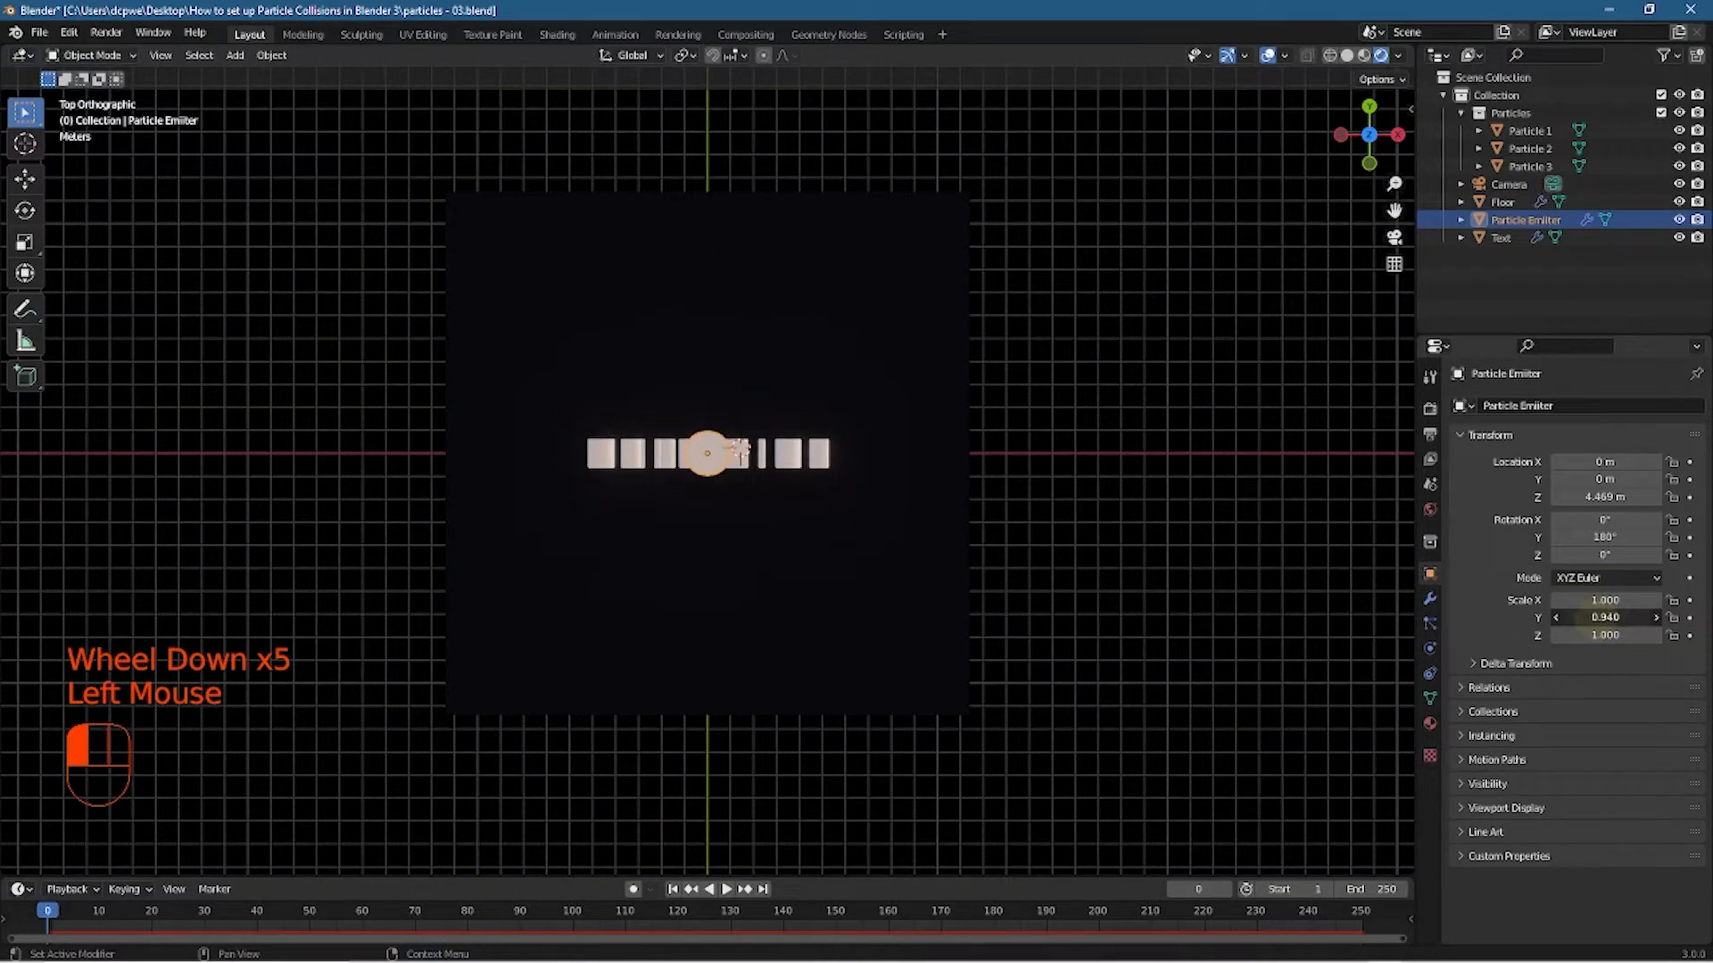
{"action": "left_click_drag", "start_coordinate": [1596, 618], "coordinate": [1566, 617]}
{"action": "scroll", "coordinate": [691, 437], "scroll_direction": "up", "scroll_amount": 5}
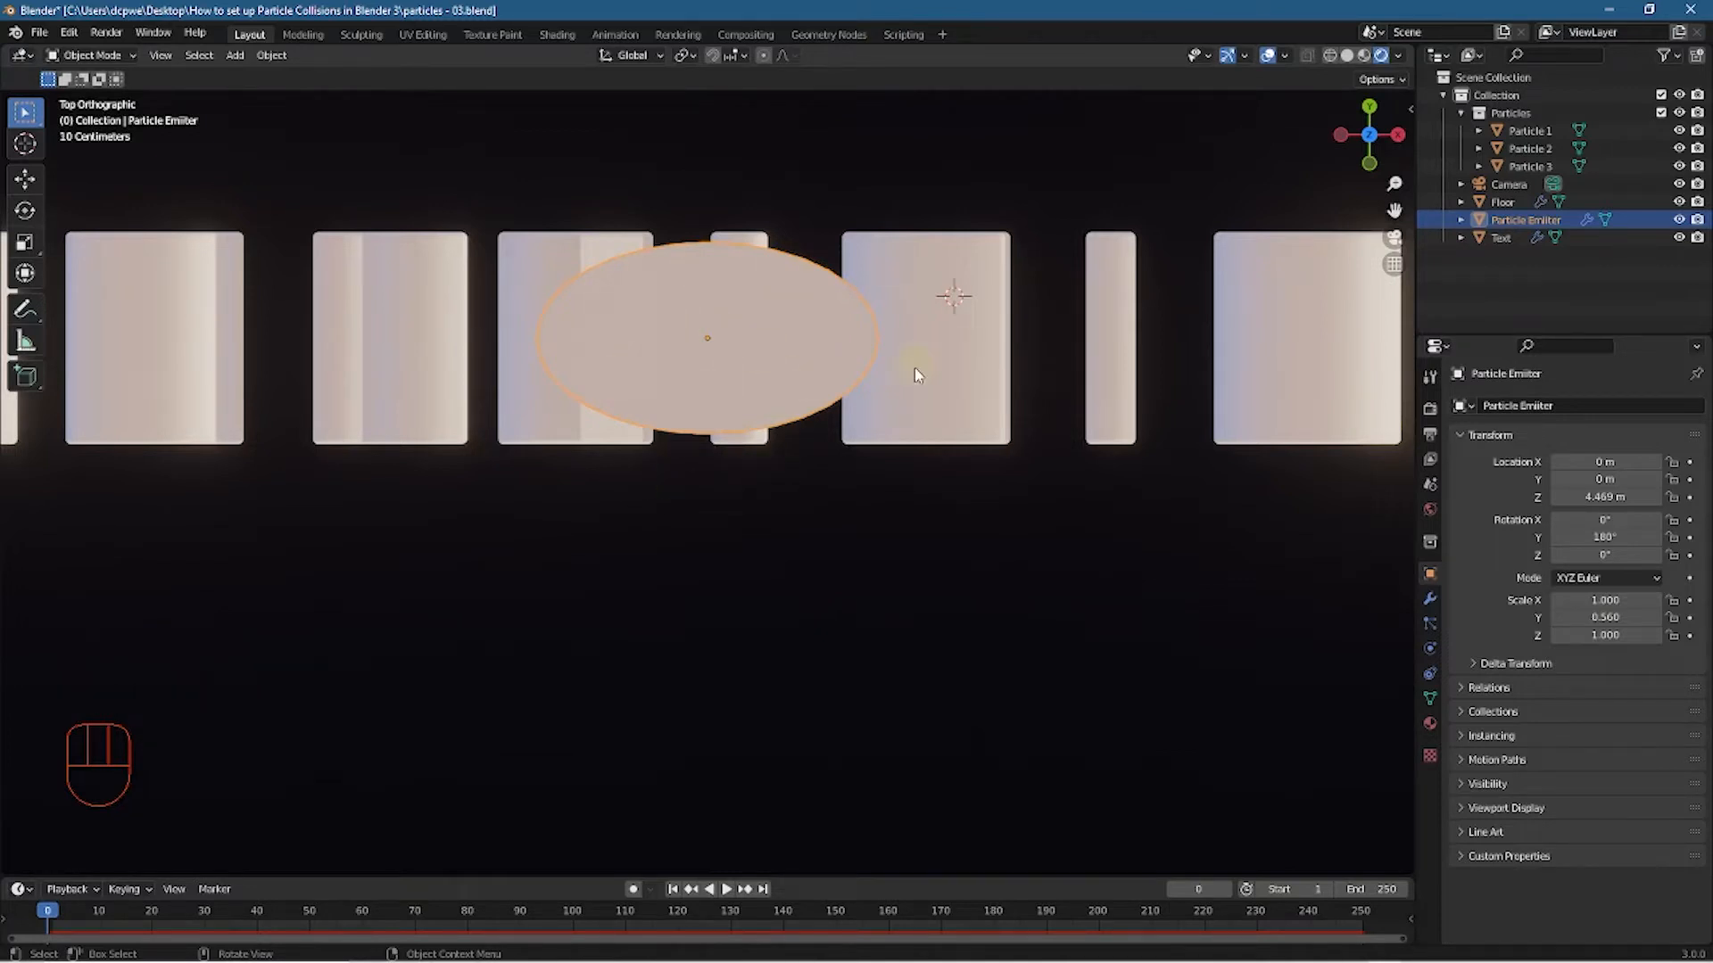
{"action": "scroll", "coordinate": [917, 373], "scroll_direction": "down", "scroll_amount": 4}
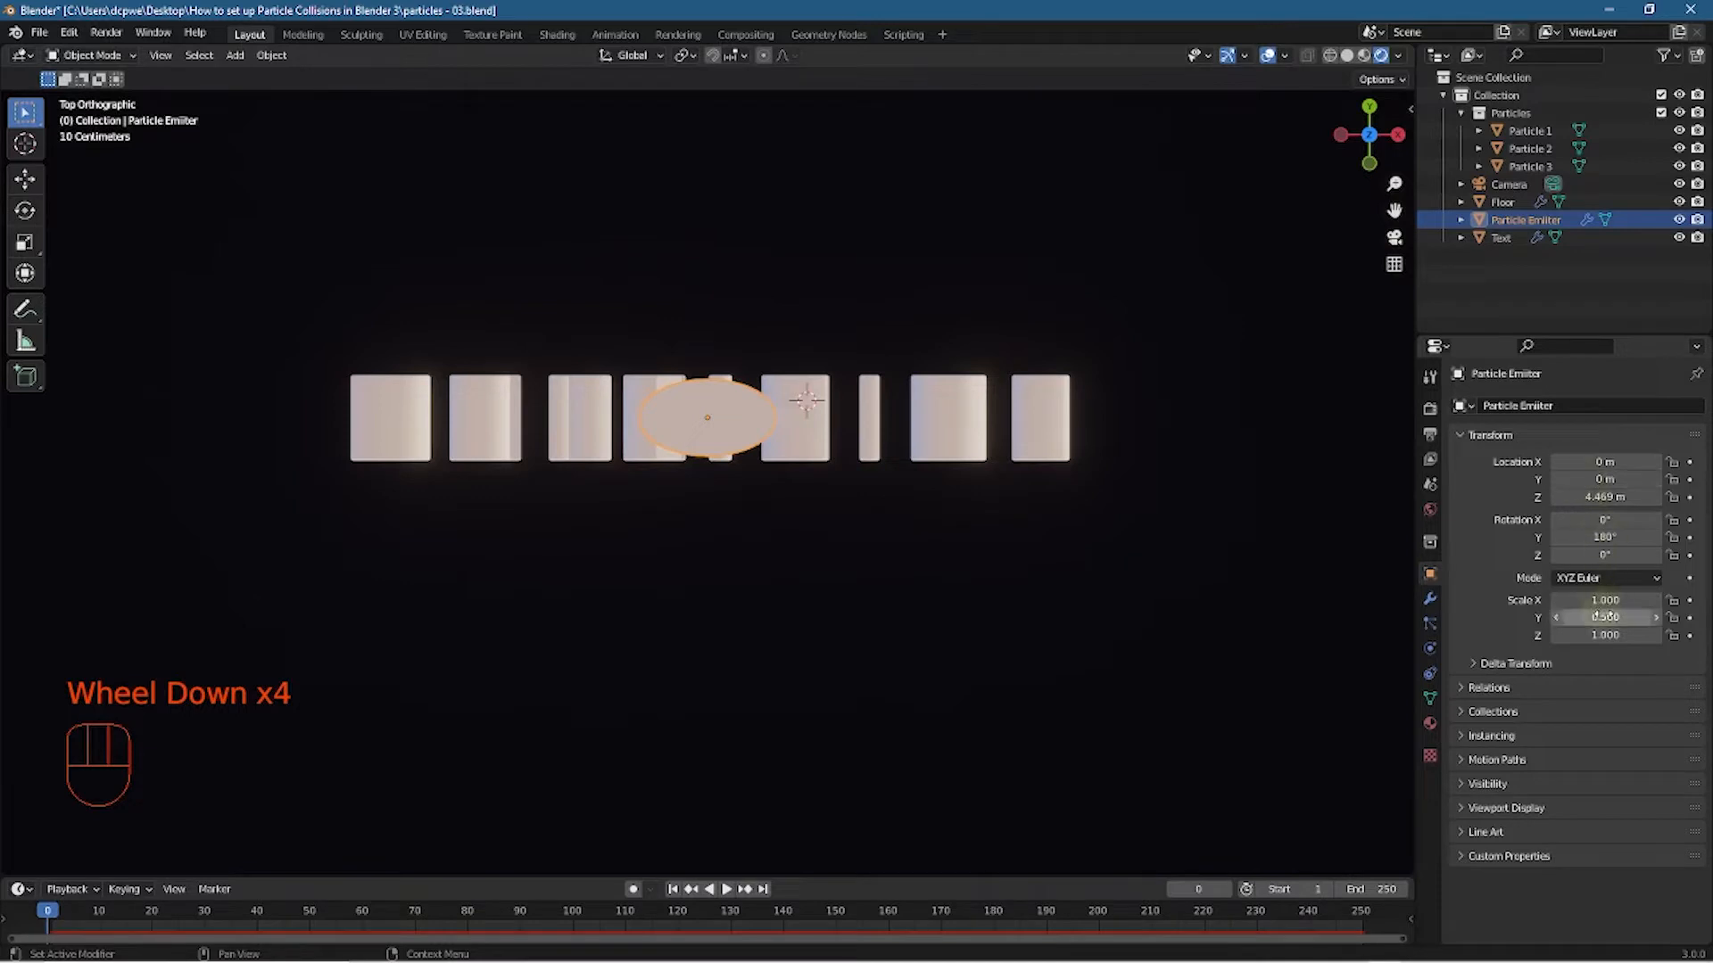
Stretch the Particle Emitter to an X scale of 5.080 and move it along X to about 0.052 m to centre it over the lettering
{"action": "left_click_drag", "start_coordinate": [1604, 600], "coordinate": [1668, 600]}
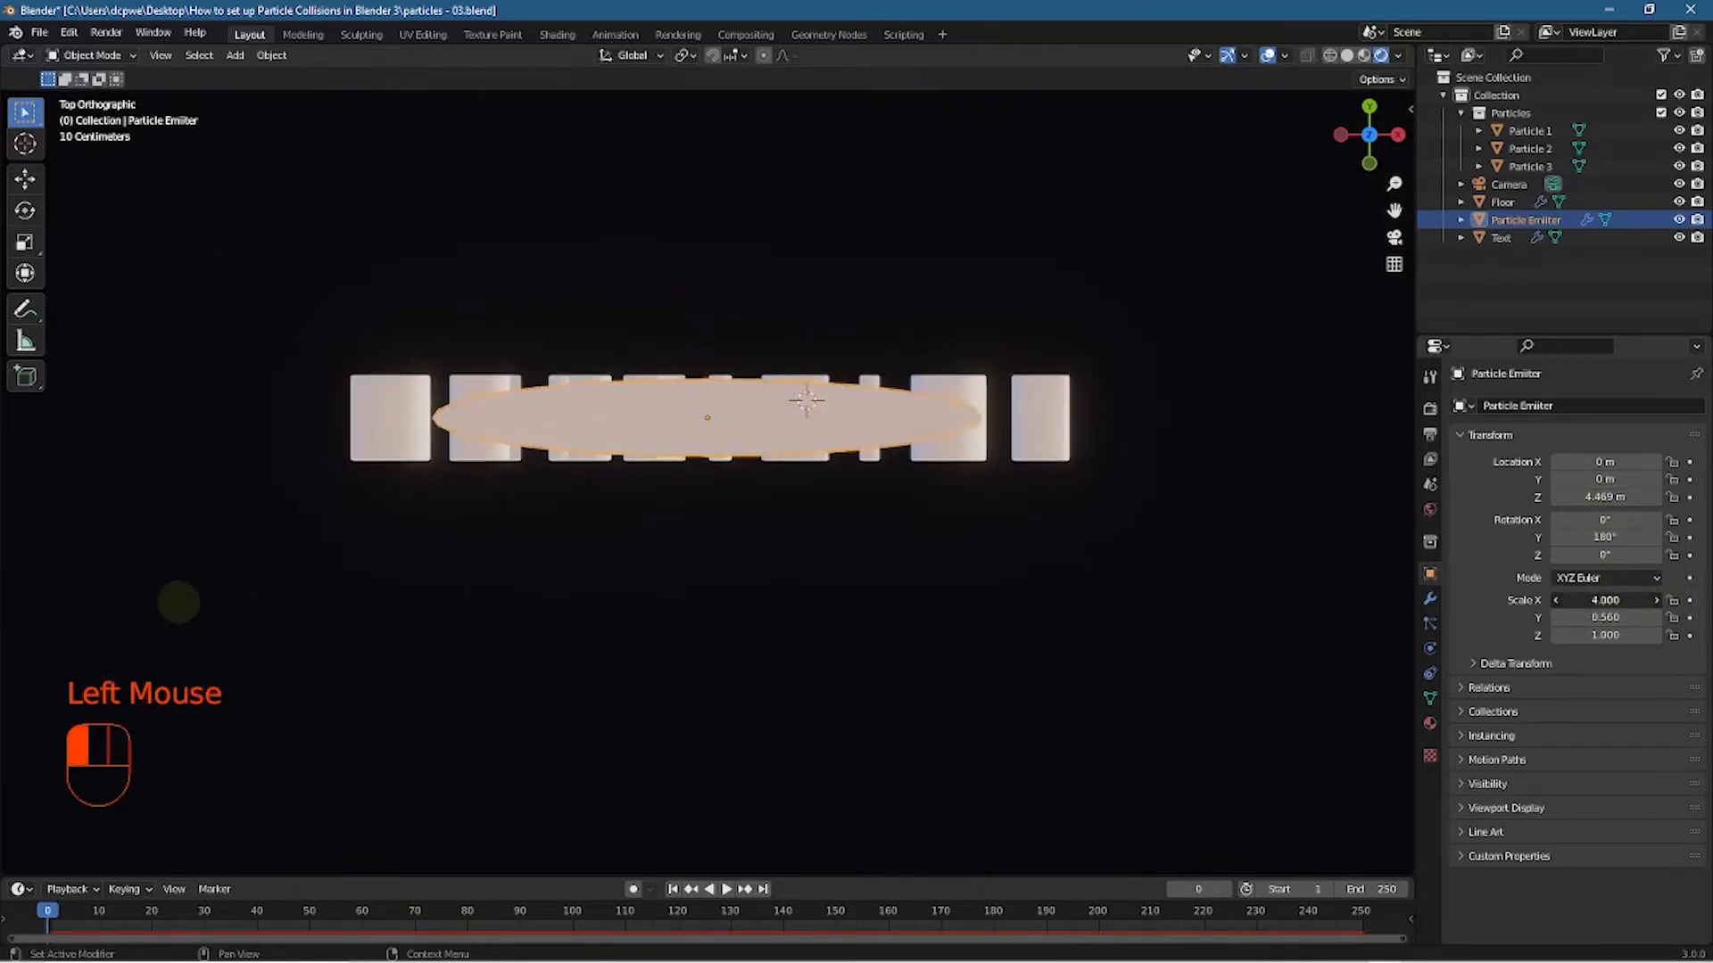
{"action": "left_click_drag", "start_coordinate": [178, 603], "coordinate": [236, 602]}
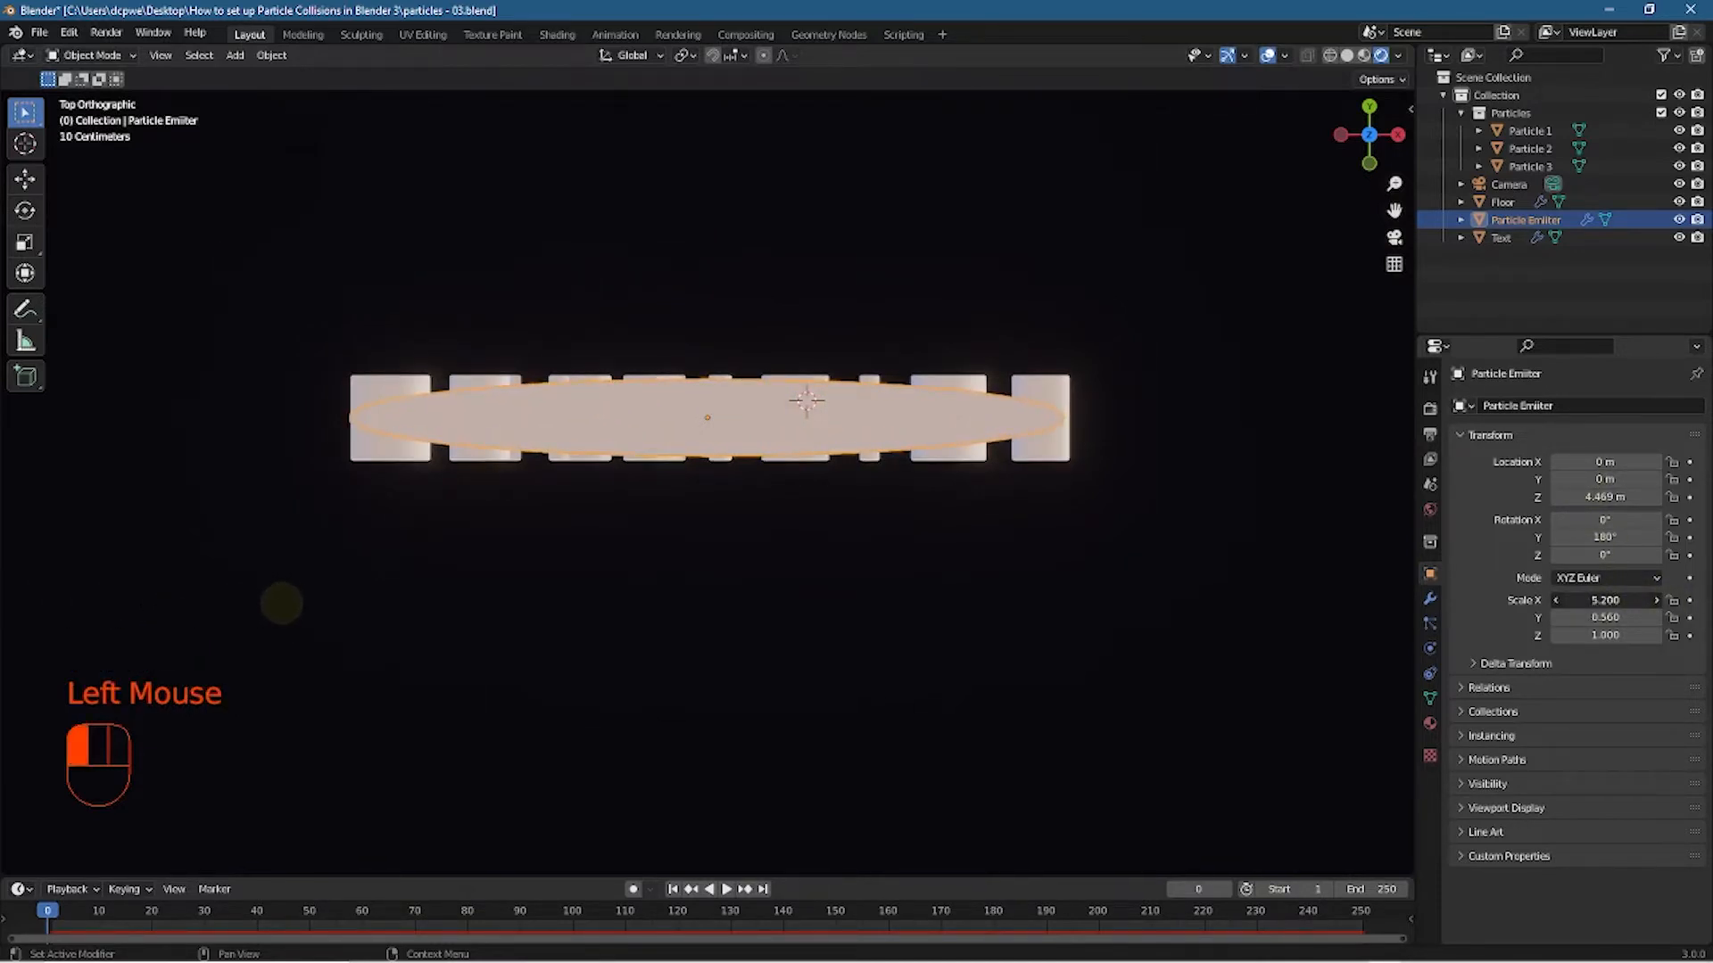
{"action": "left_click_drag", "start_coordinate": [272, 601], "coordinate": [271, 601]}
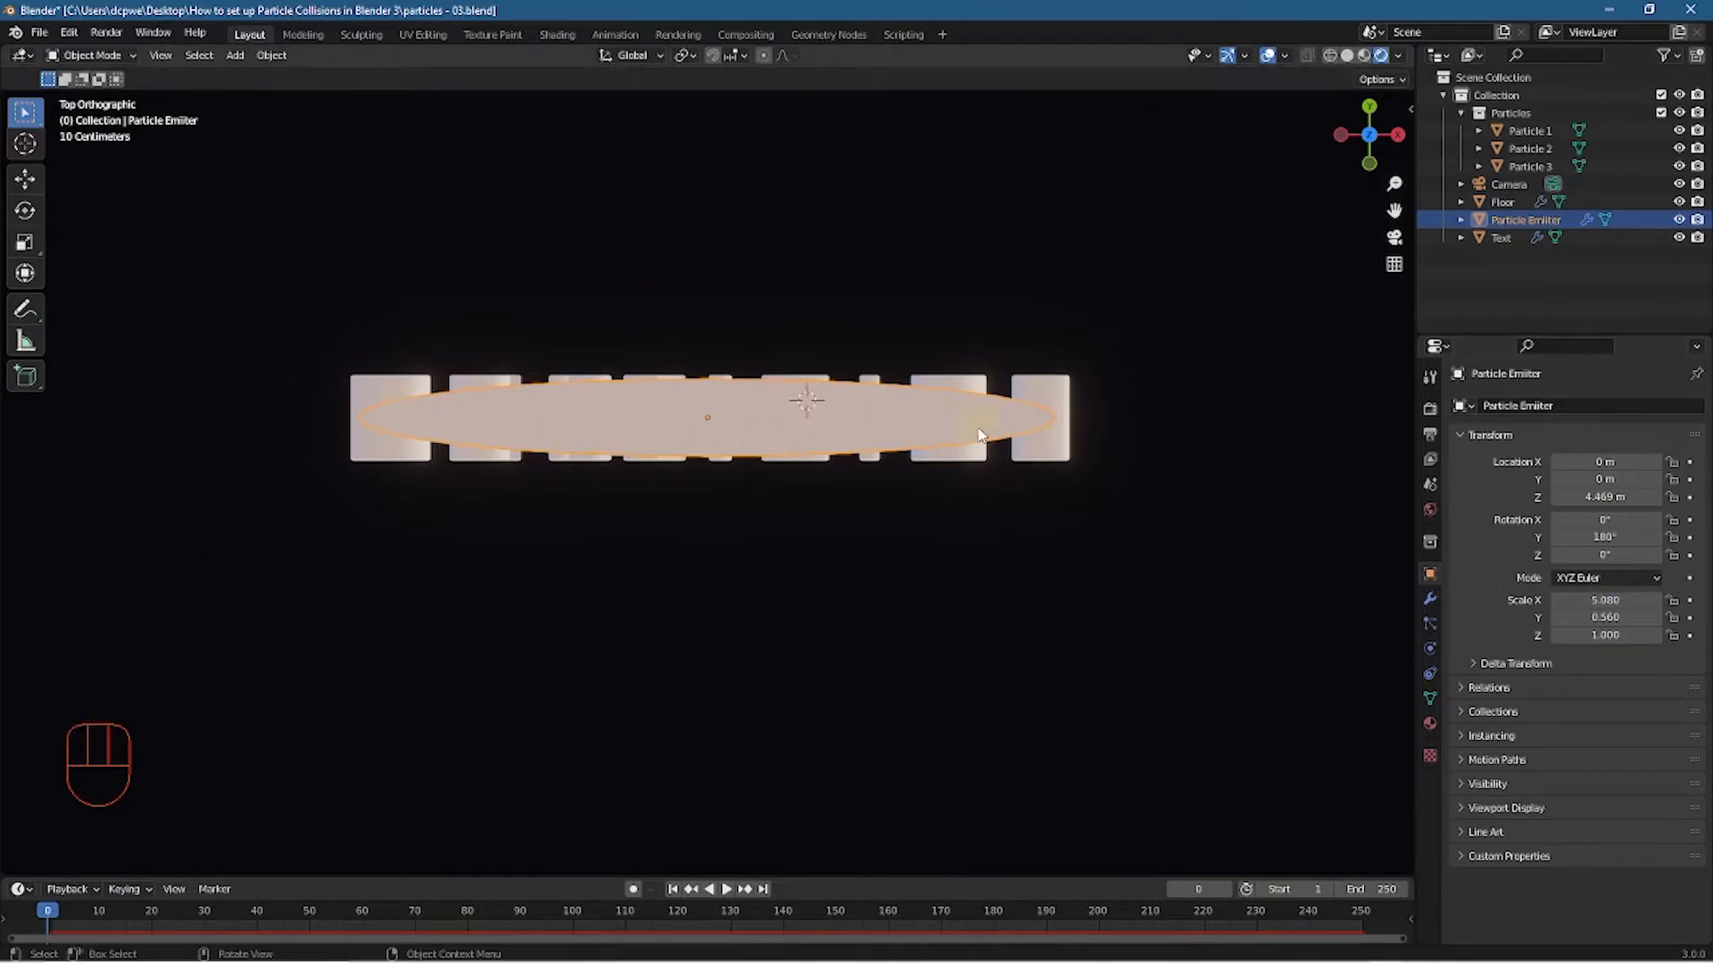
{"action": "left_click", "coordinate": [25, 178]}
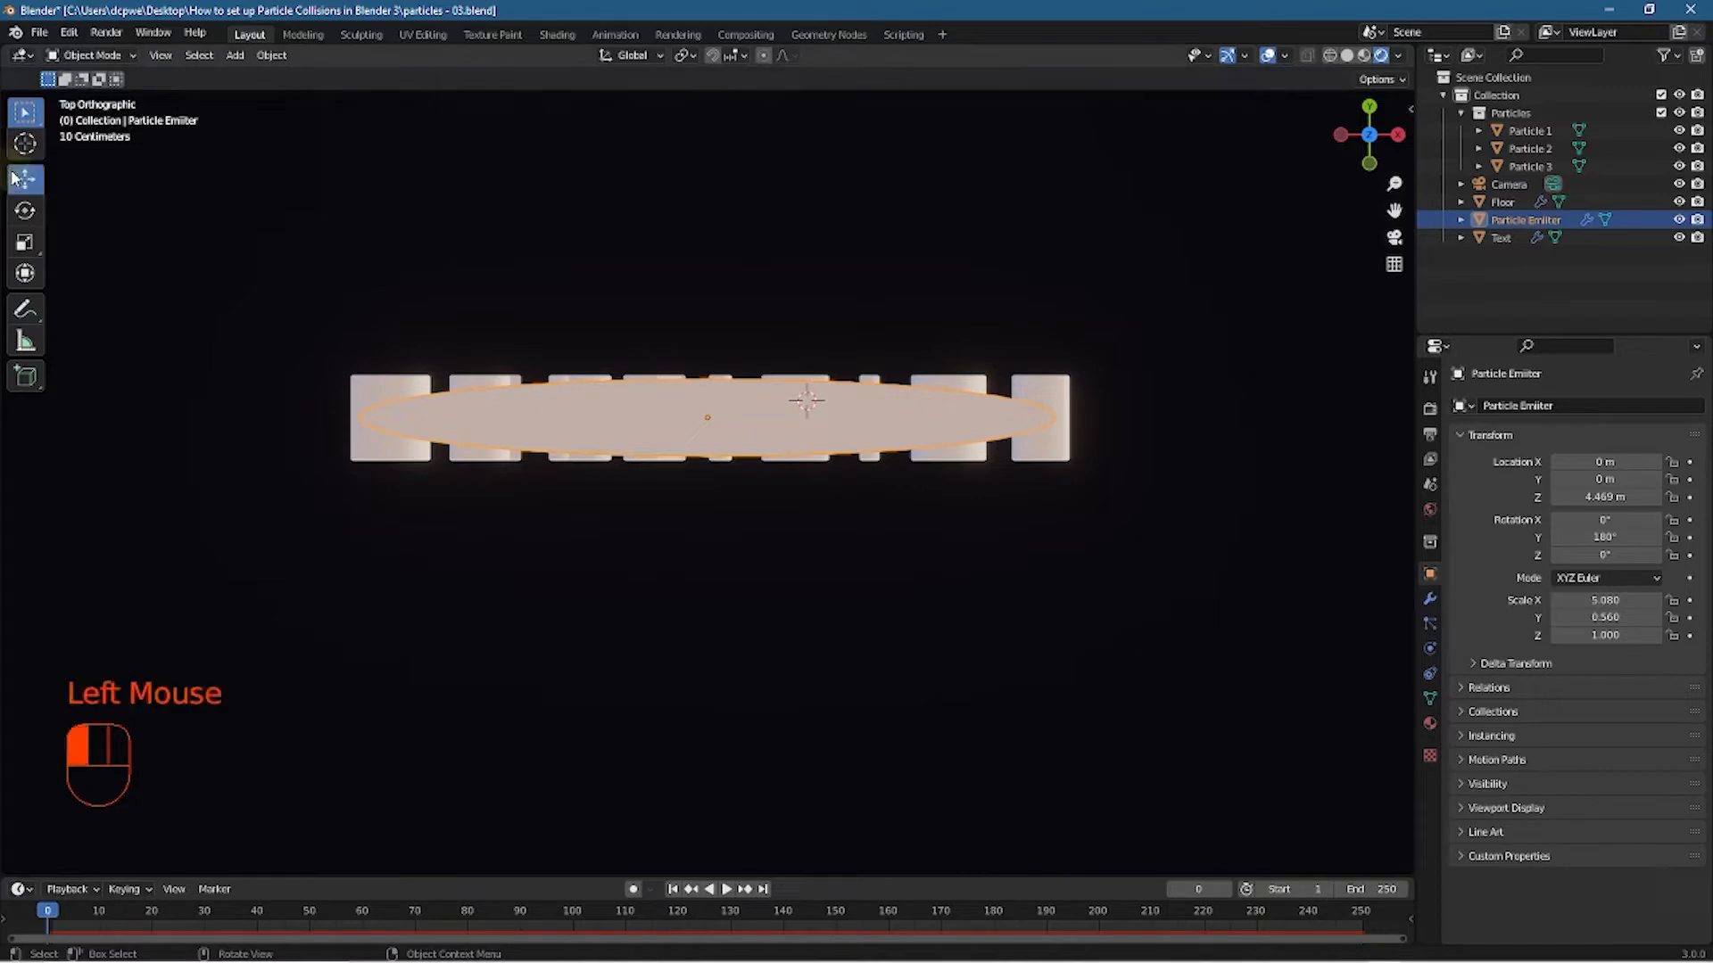
{"action": "left_click_drag", "start_coordinate": [763, 416], "coordinate": [766, 412]}
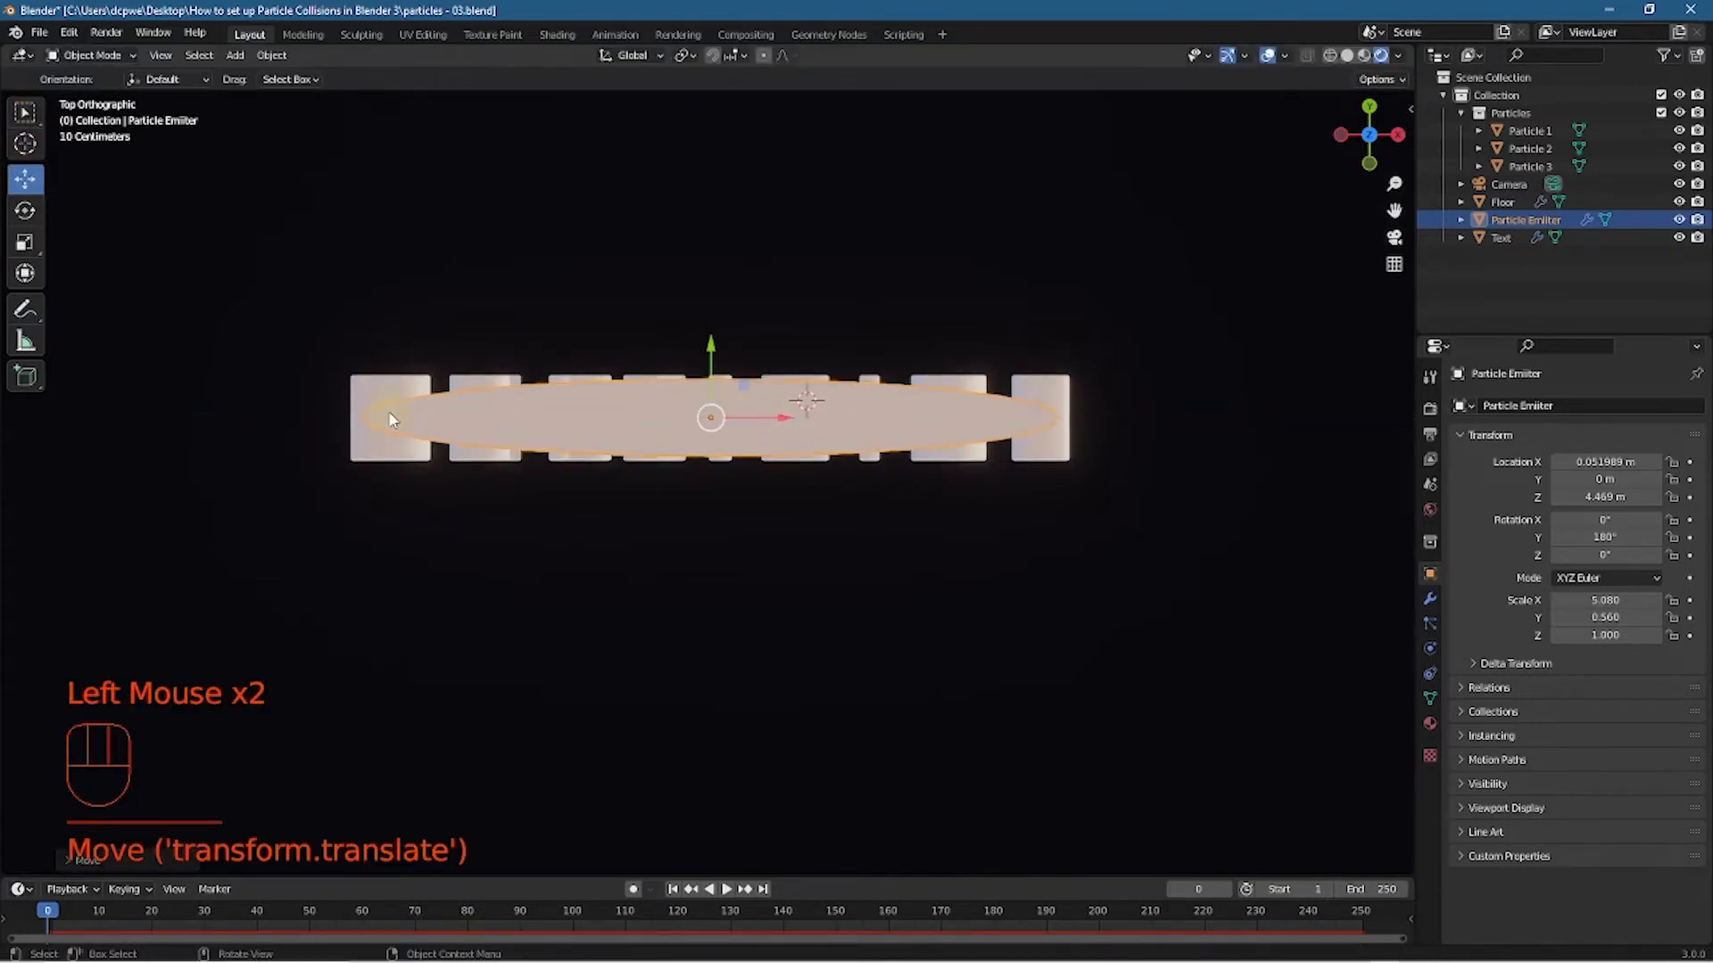
Play the simulation through the camera view to check the widened emitter, and return to frame 1
{"action": "middle_click_drag", "start_coordinate": [606, 678], "coordinate": [642, 420]}
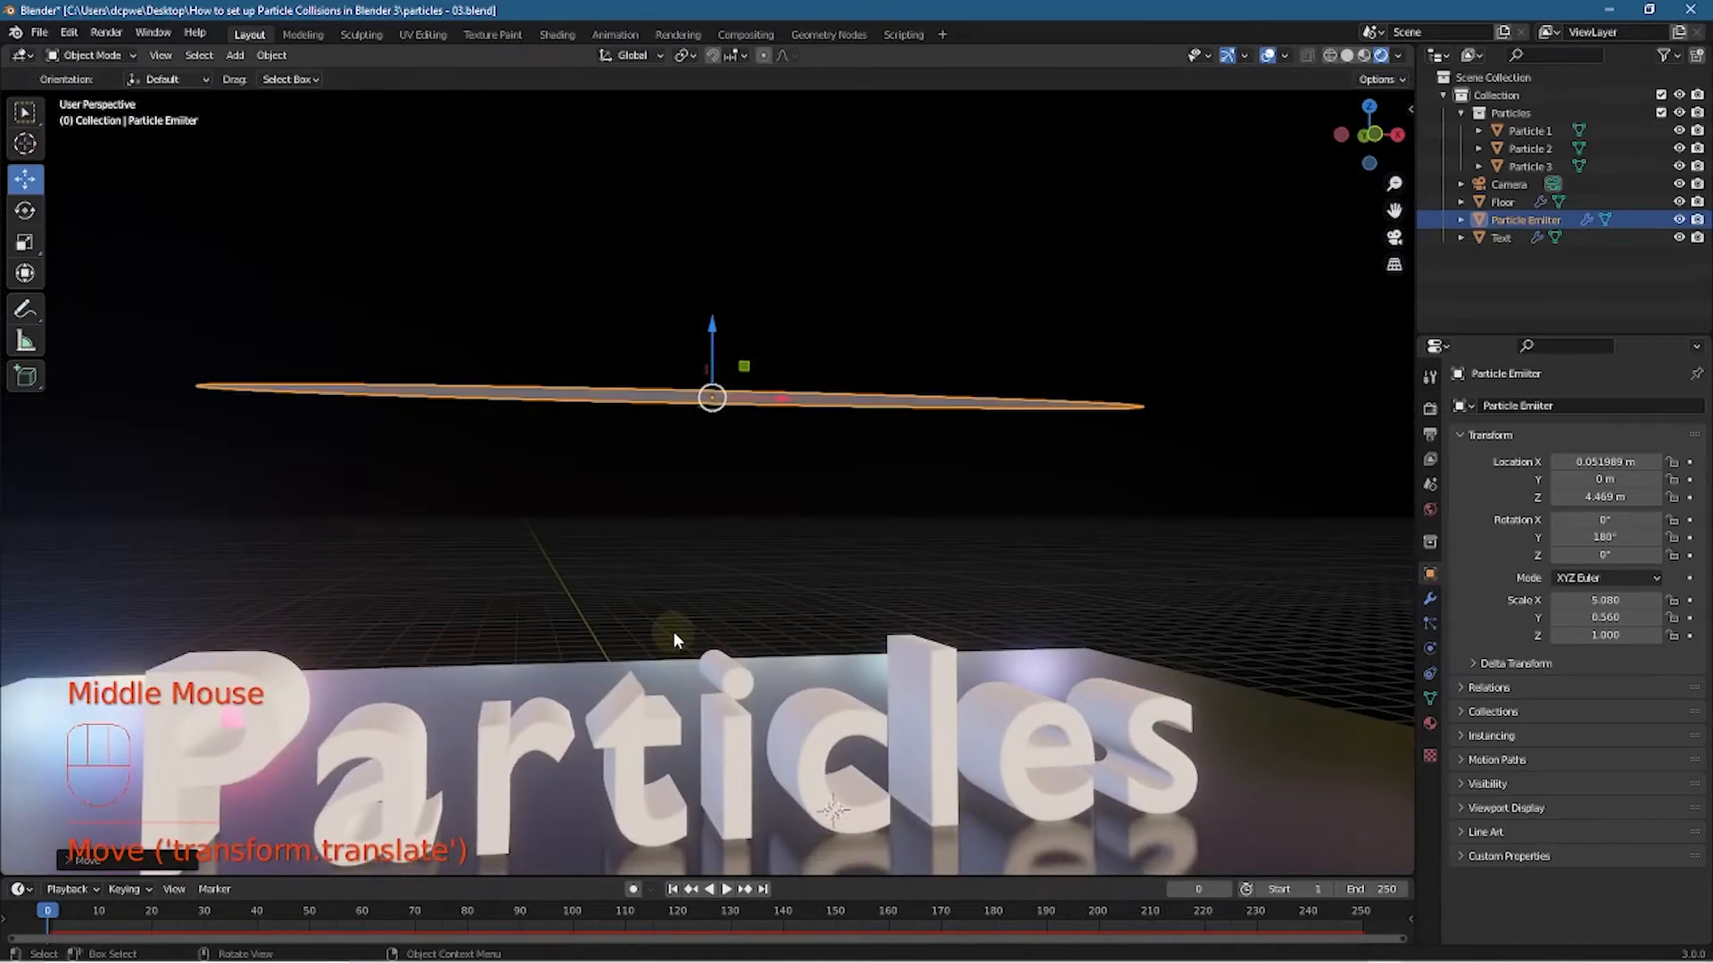
{"action": "key", "text": "KP_0"}
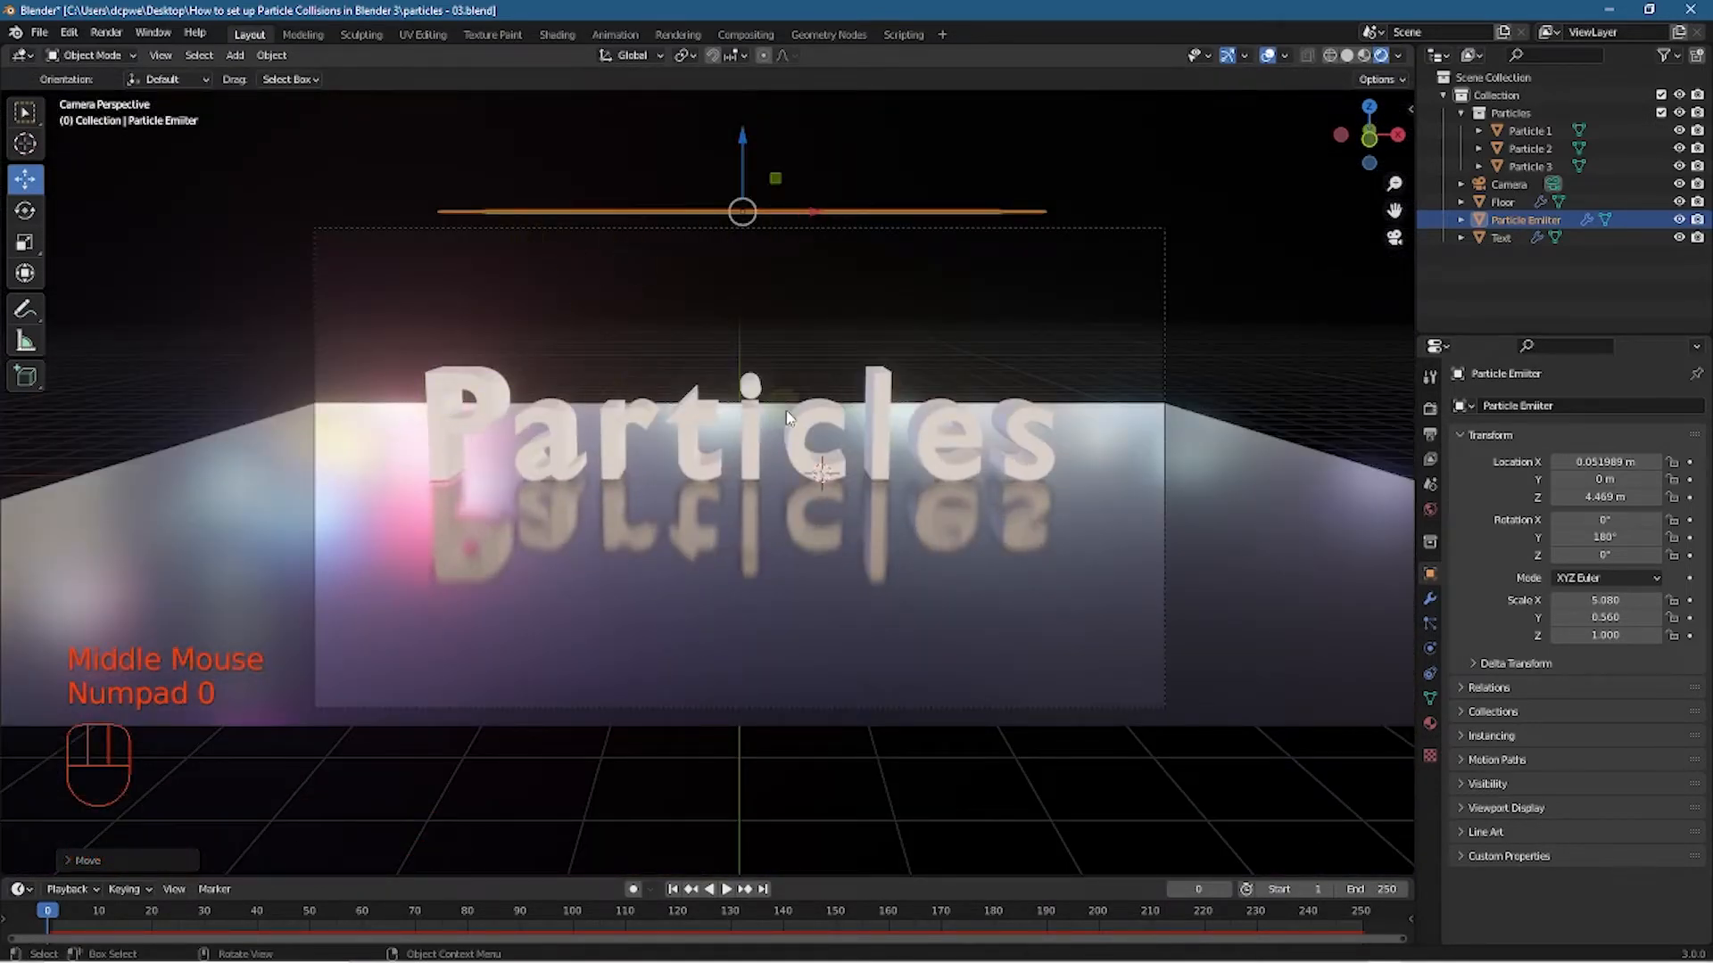
{"action": "left_click", "coordinate": [730, 890]}
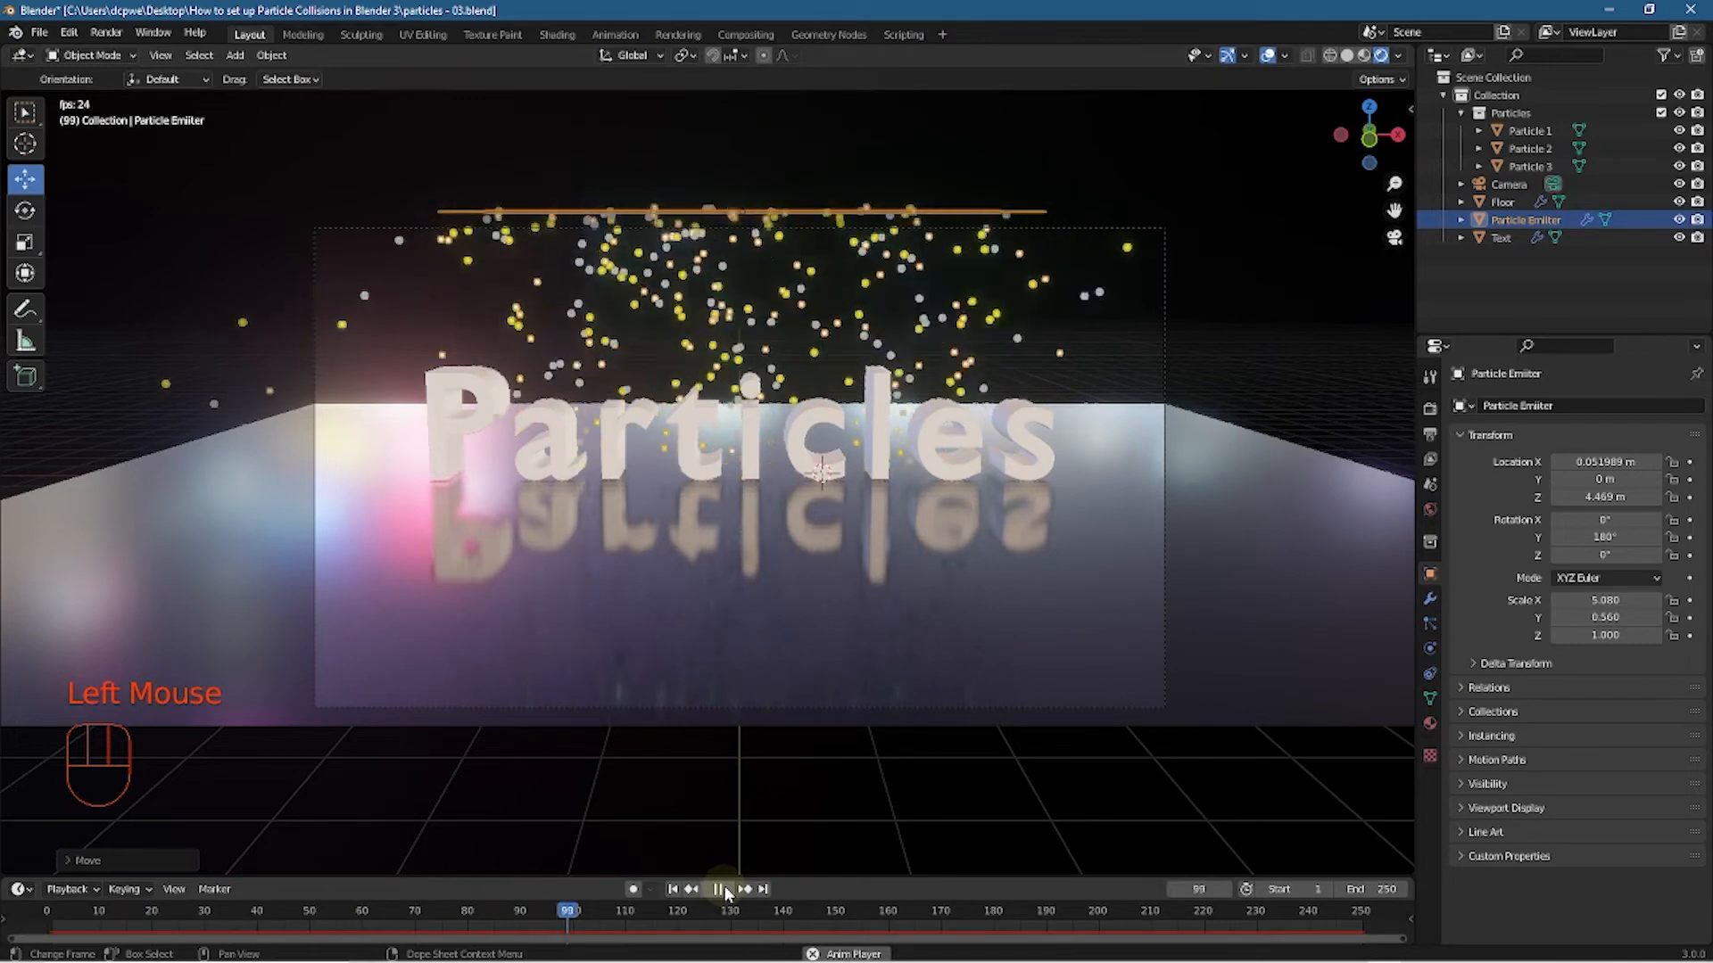
{"action": "left_click", "coordinate": [719, 890]}
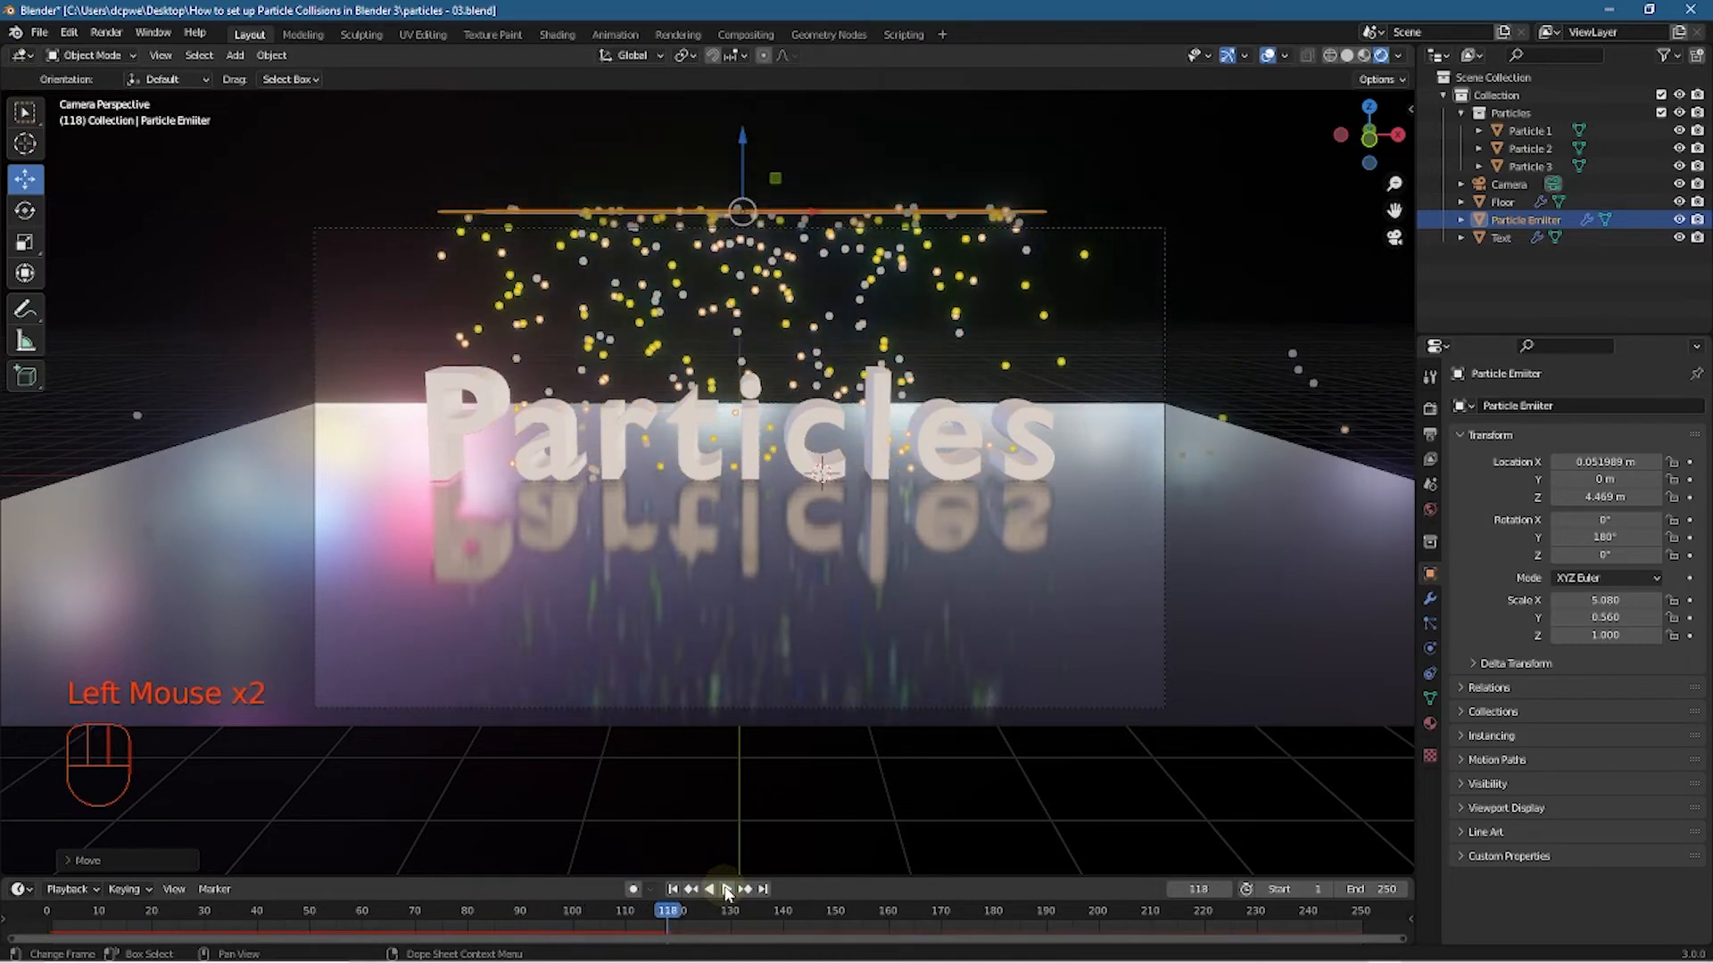
{"action": "left_click", "coordinate": [673, 890]}
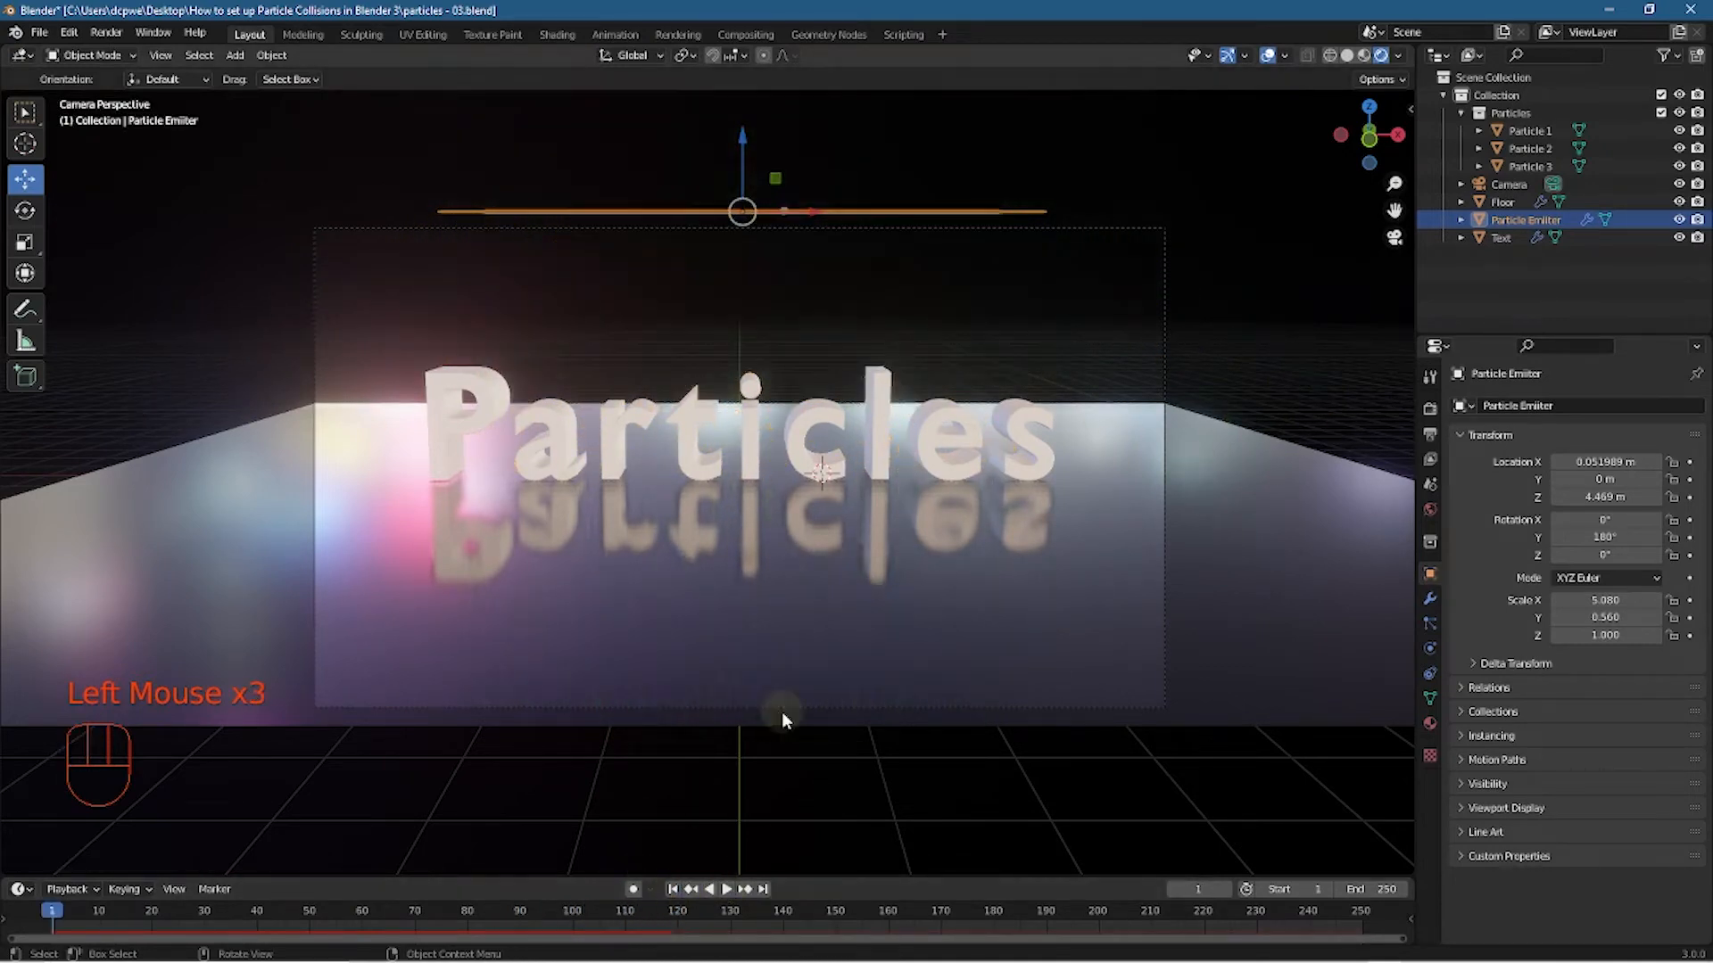
Set the emission number of the Particle Emitter's particle system to 200
{"action": "left_click", "coordinate": [744, 212]}
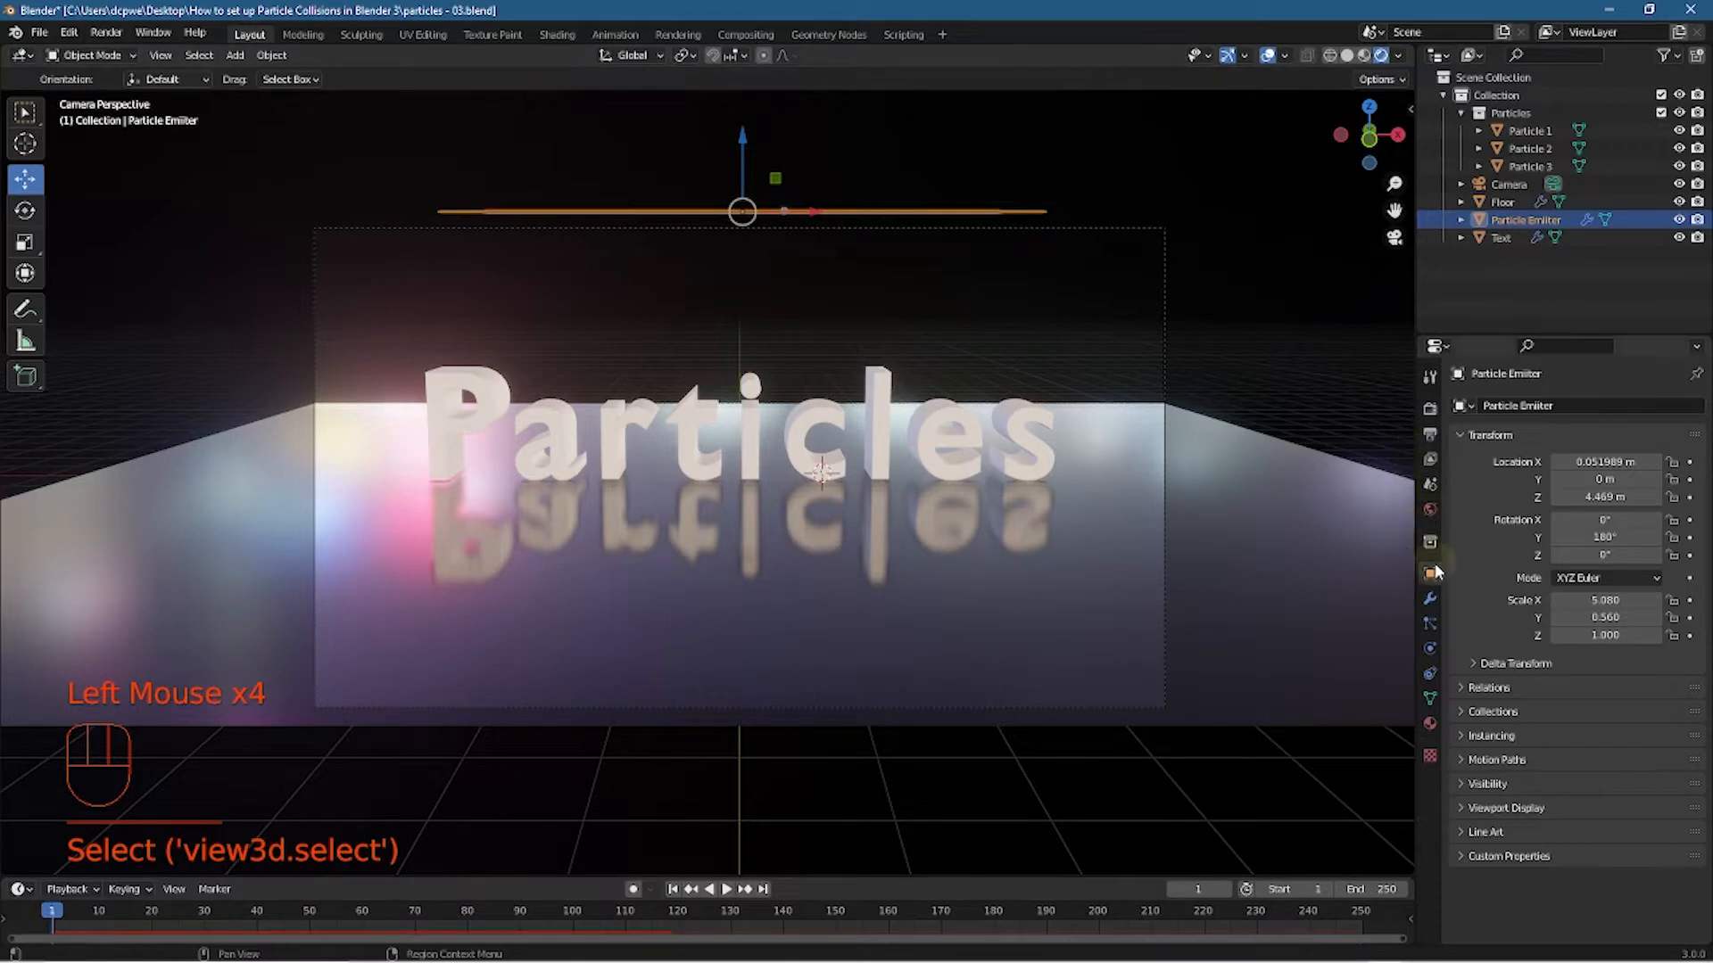
{"action": "left_click", "coordinate": [1507, 219]}
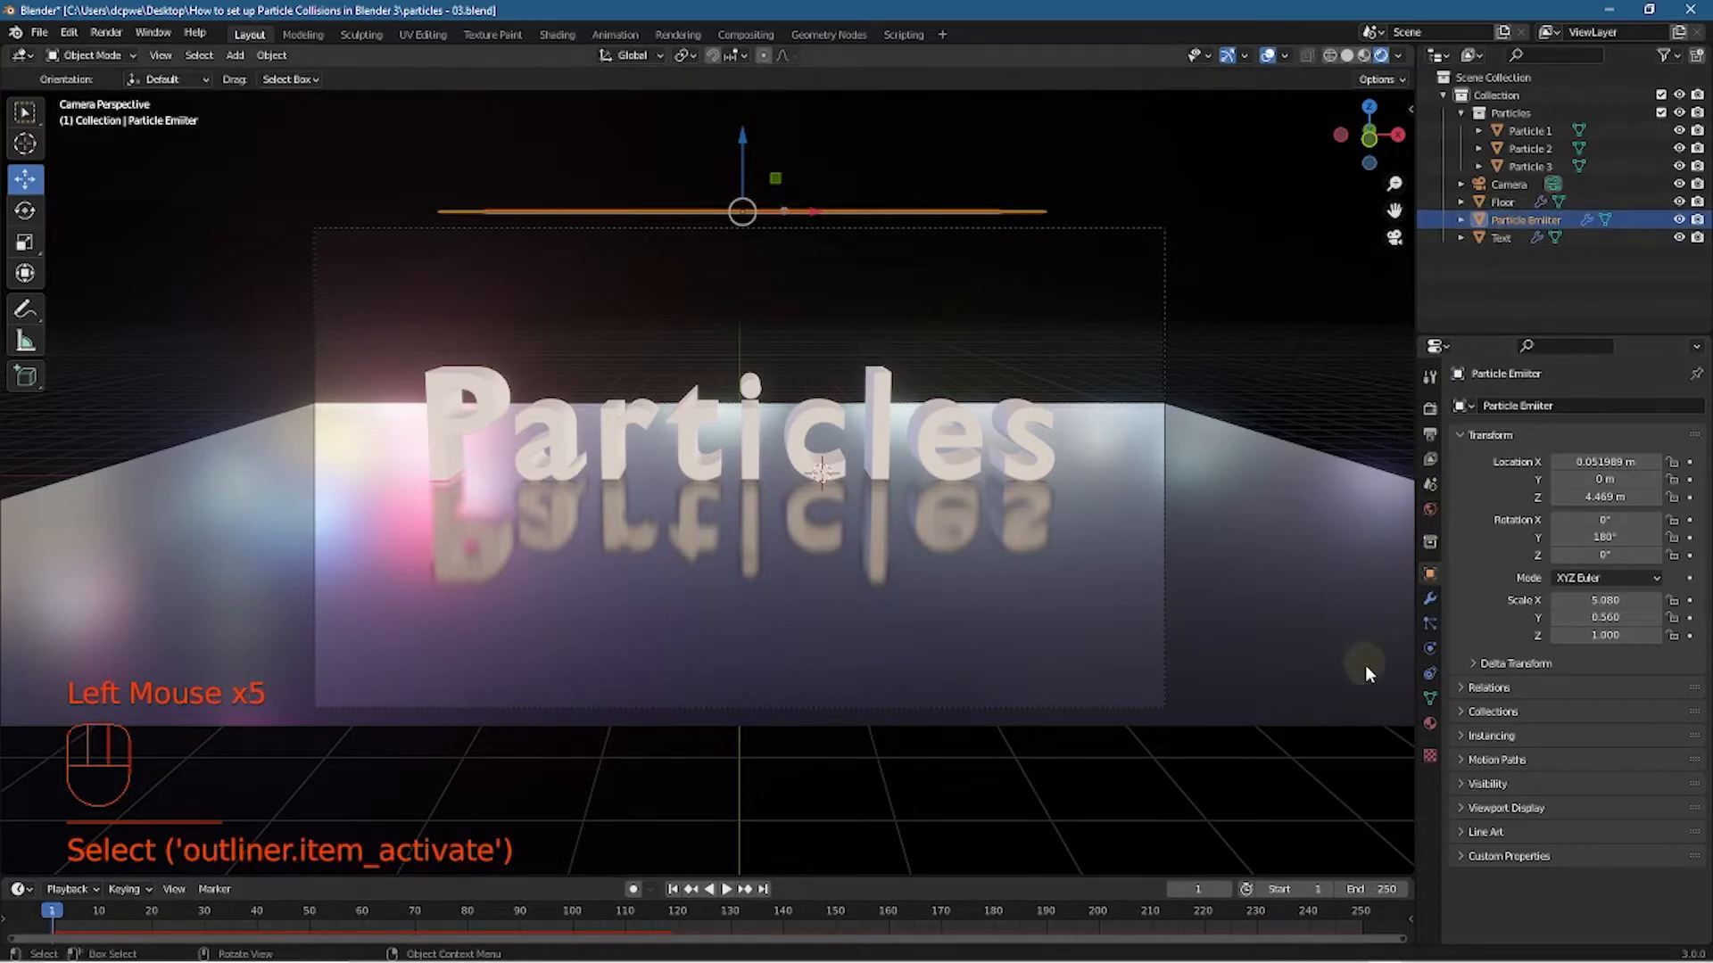
{"action": "left_click", "coordinate": [1430, 623]}
{"action": "left_click", "coordinate": [1617, 565]}
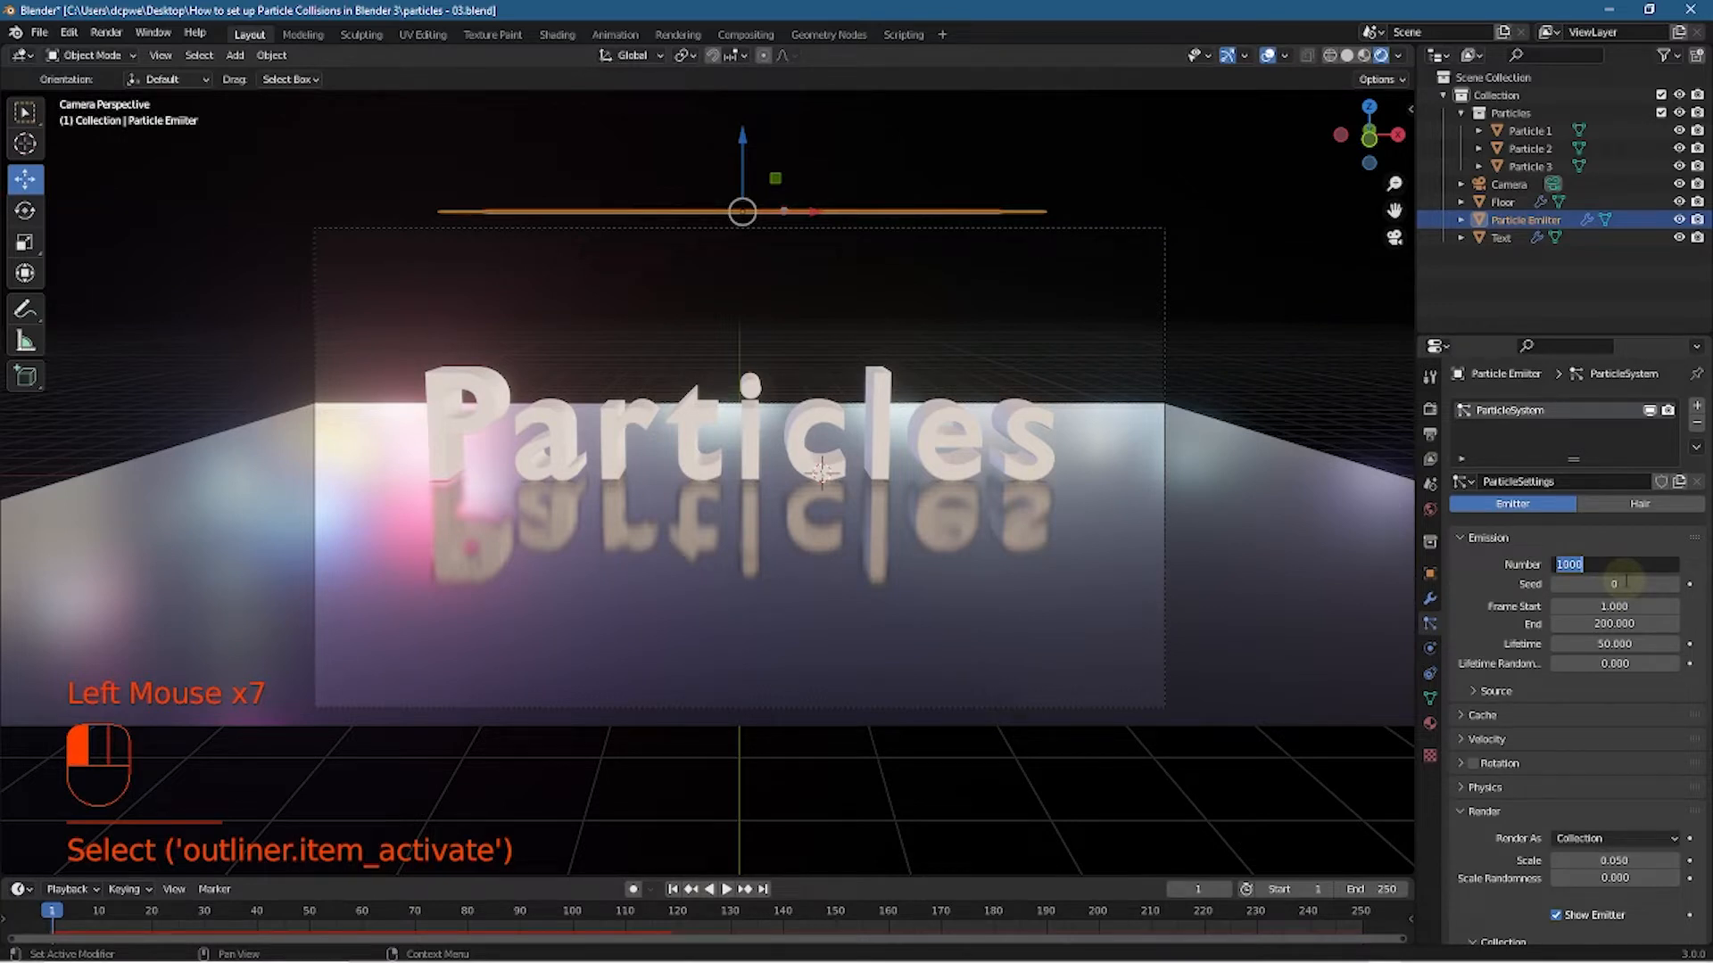
{"action": "type", "text": "200"}
{"action": "key", "text": "Return"}
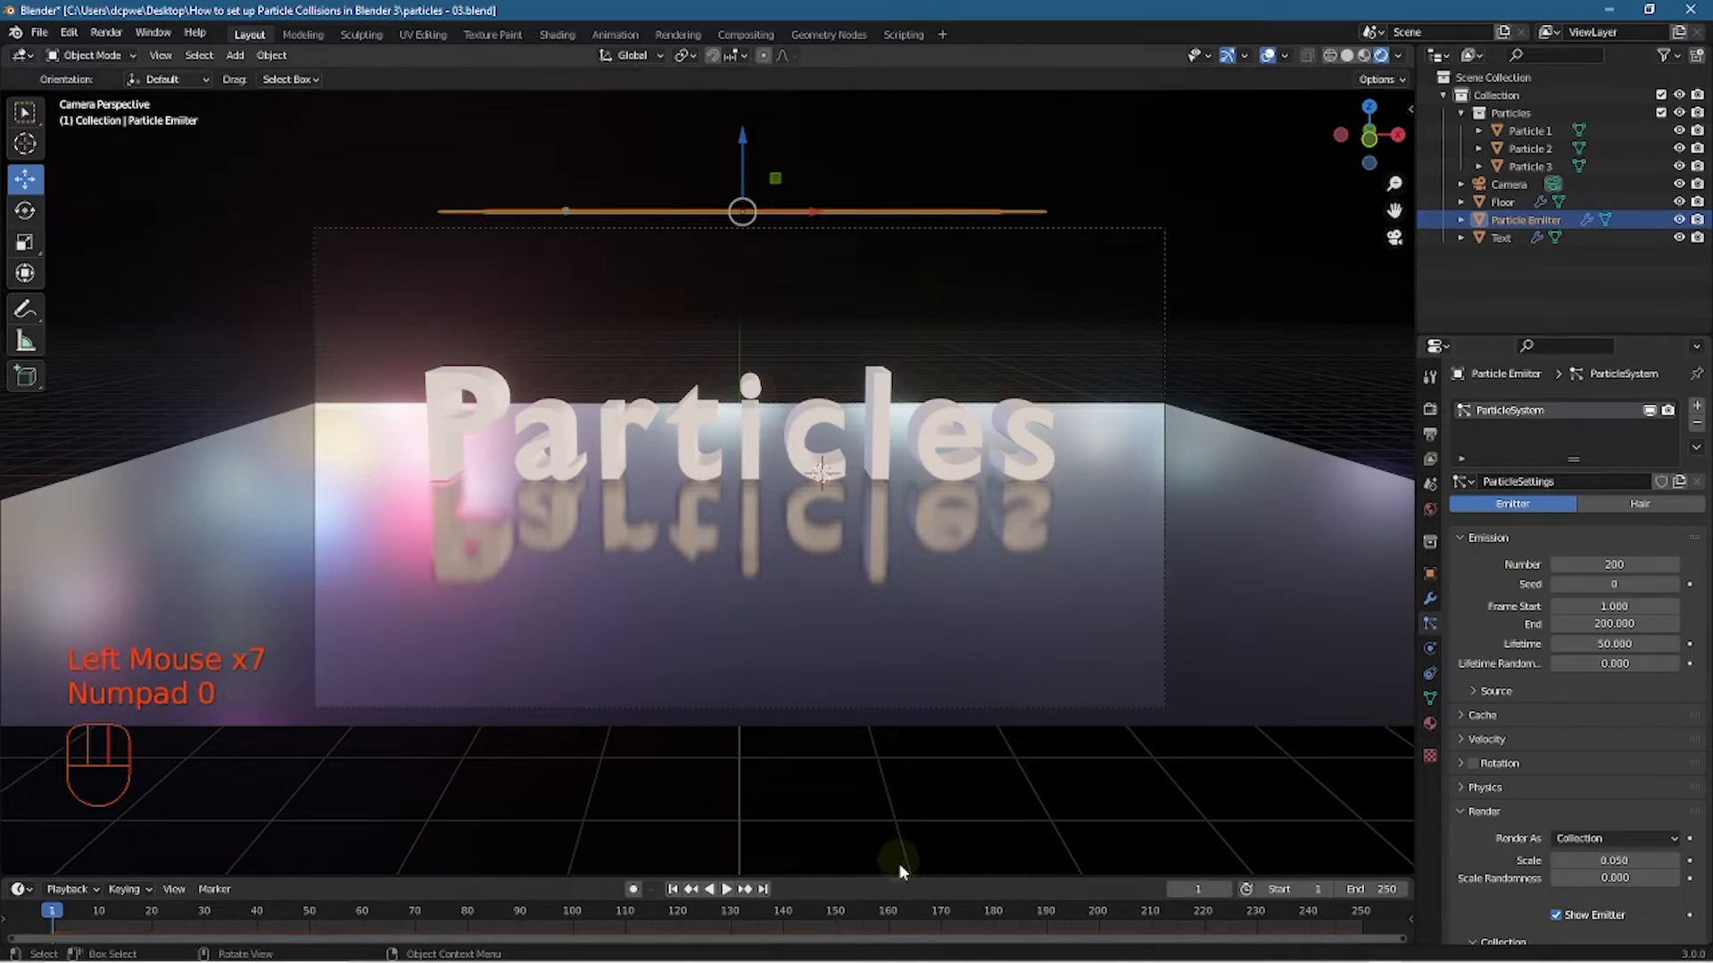
Play the simulation to check the reduced particle count, stop it, and select the "Particles" text mesh
{"action": "left_click", "coordinate": [728, 890]}
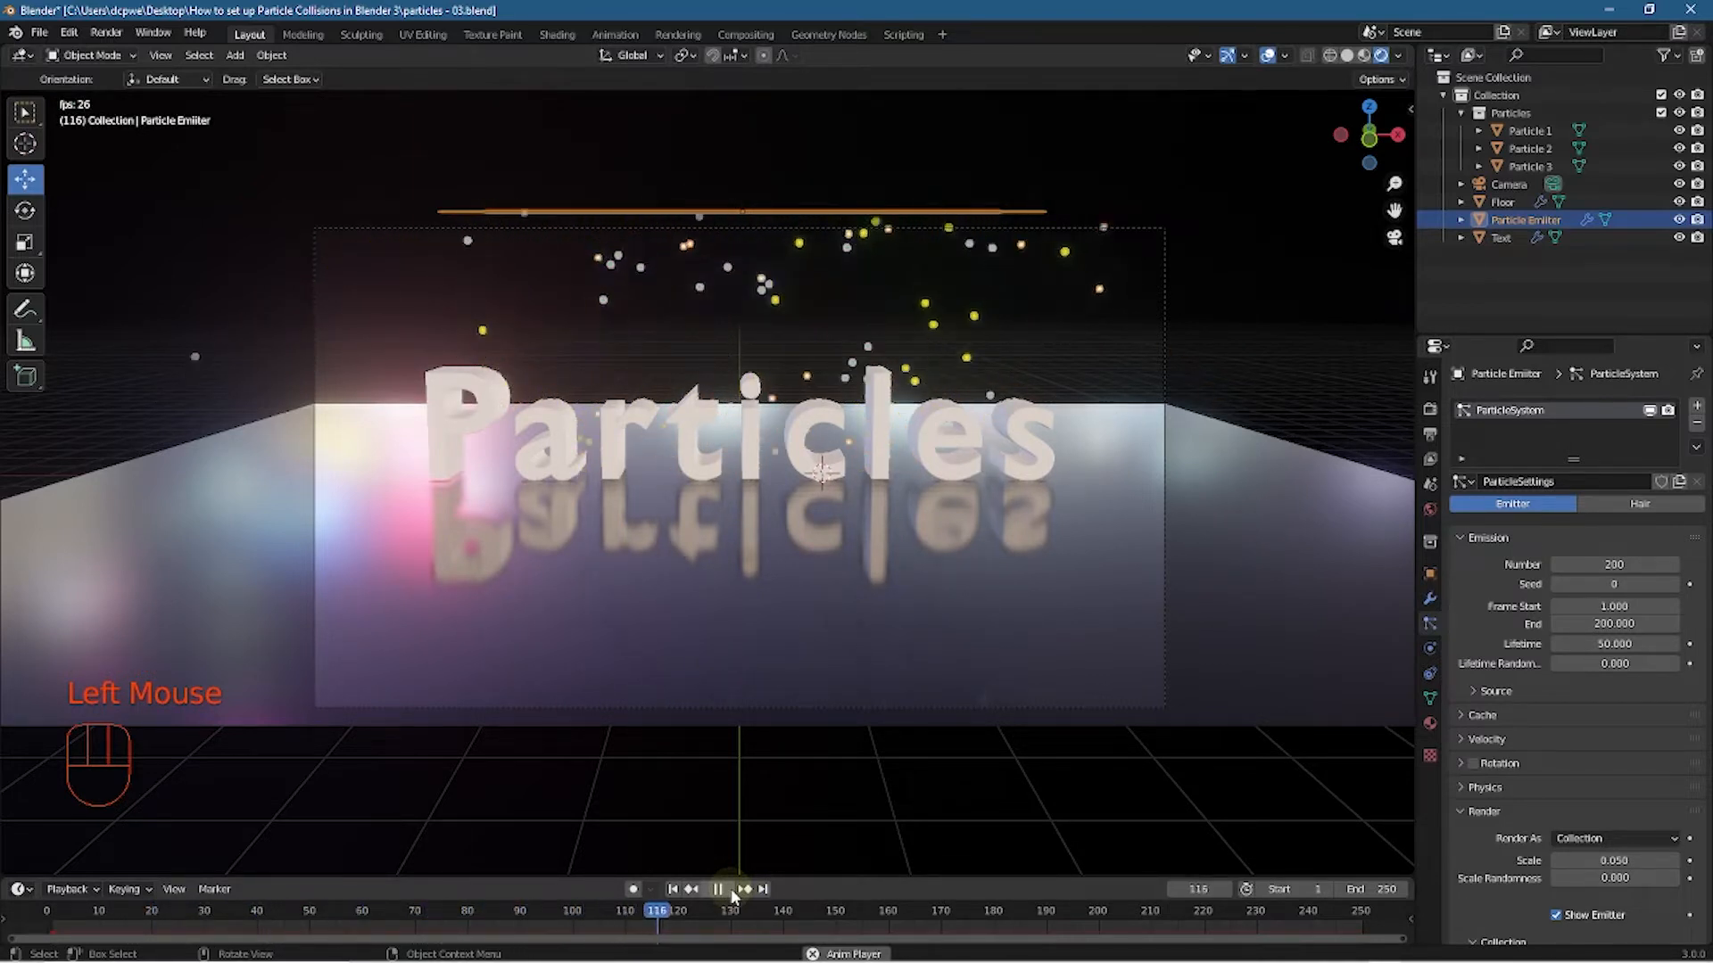
{"action": "left_click", "coordinate": [730, 889]}
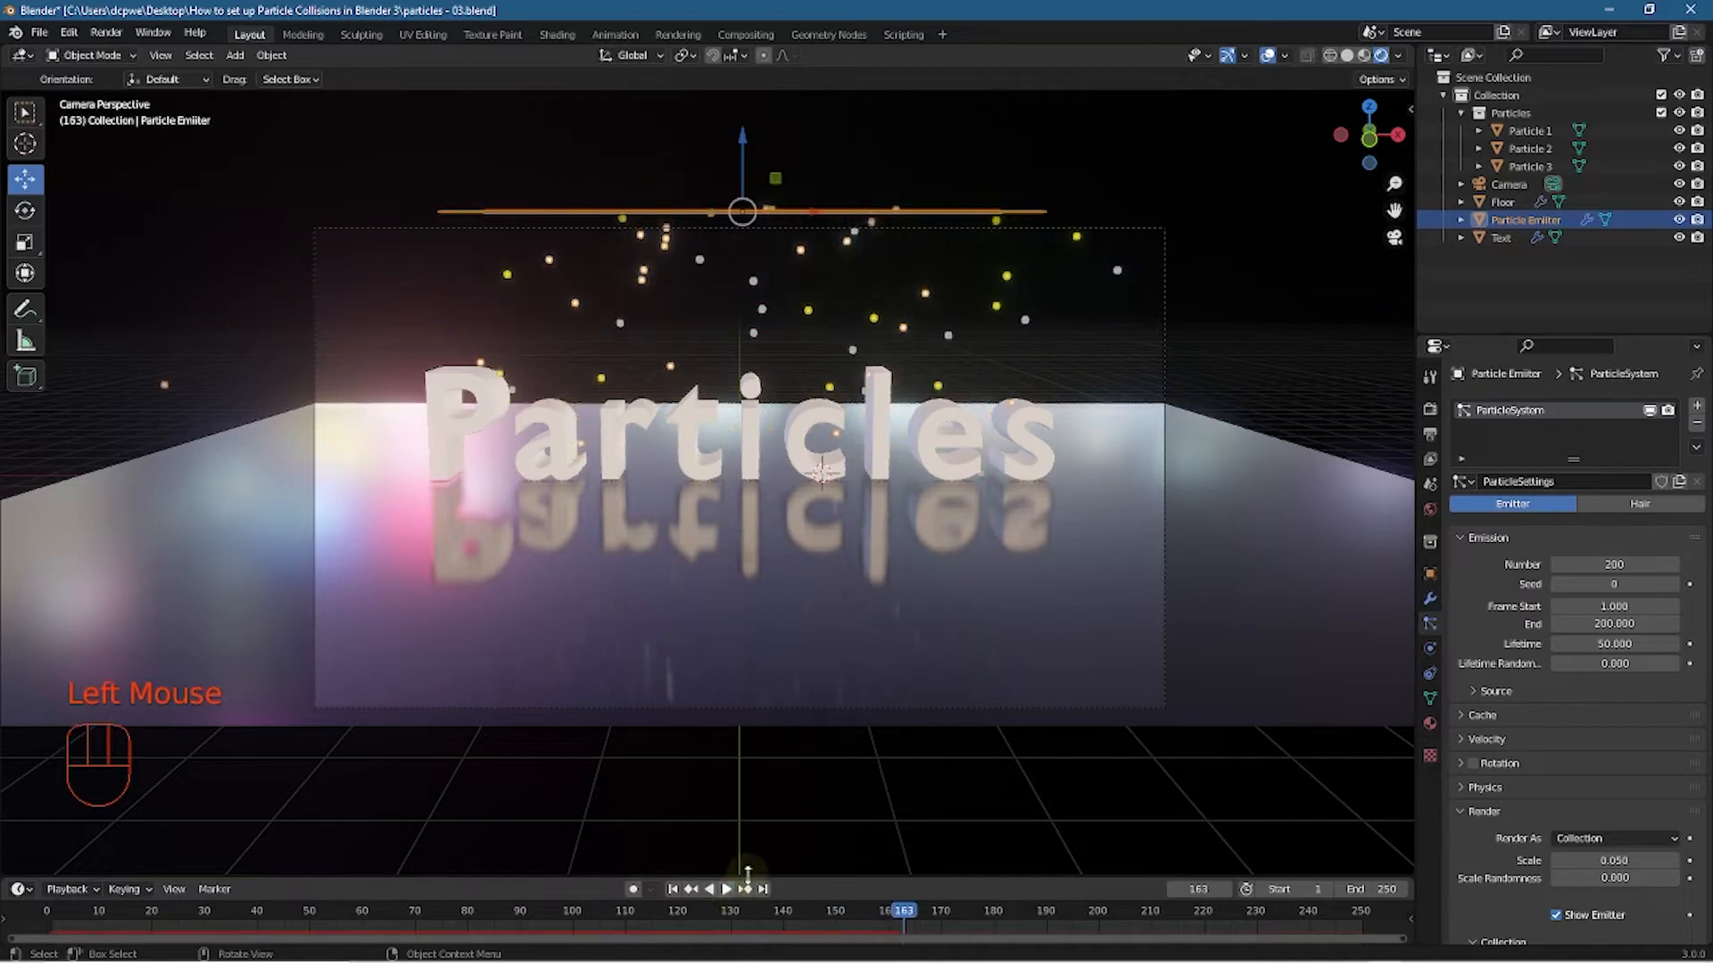
{"action": "left_click", "coordinate": [881, 437]}
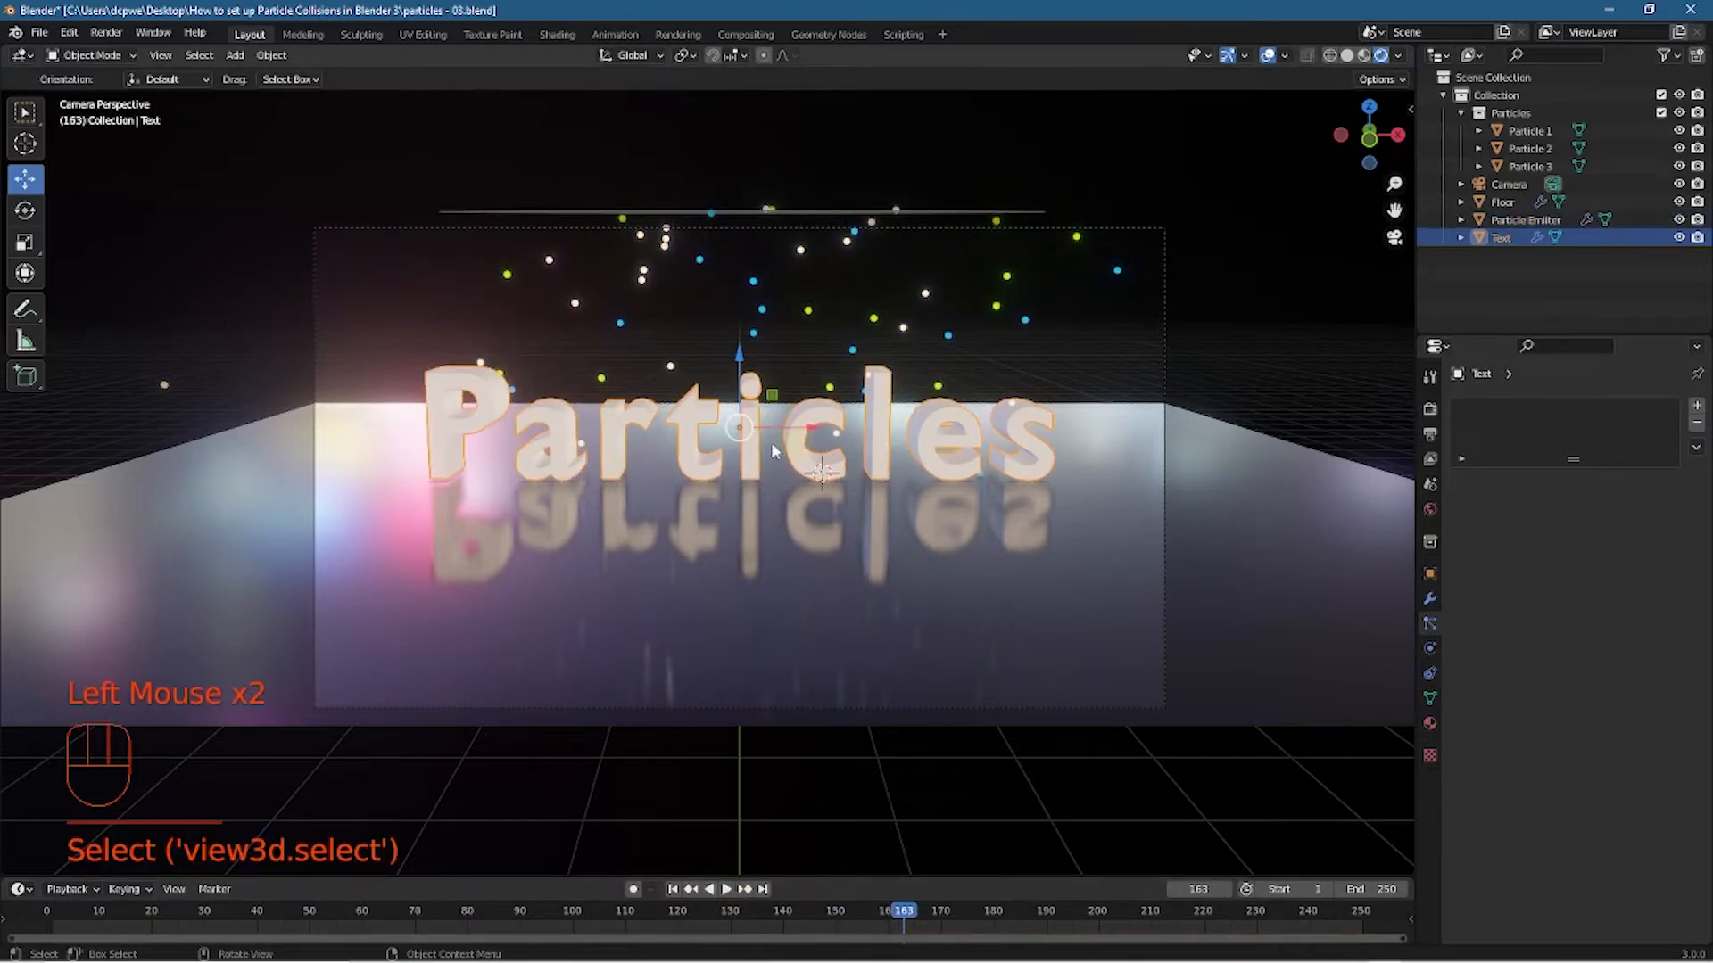
Duplicate the "Particles" text mesh and move the copy along Y behind the original, to about 1.5 m
{"action": "middle_click_drag", "start_coordinate": [502, 479], "coordinate": [708, 507]}
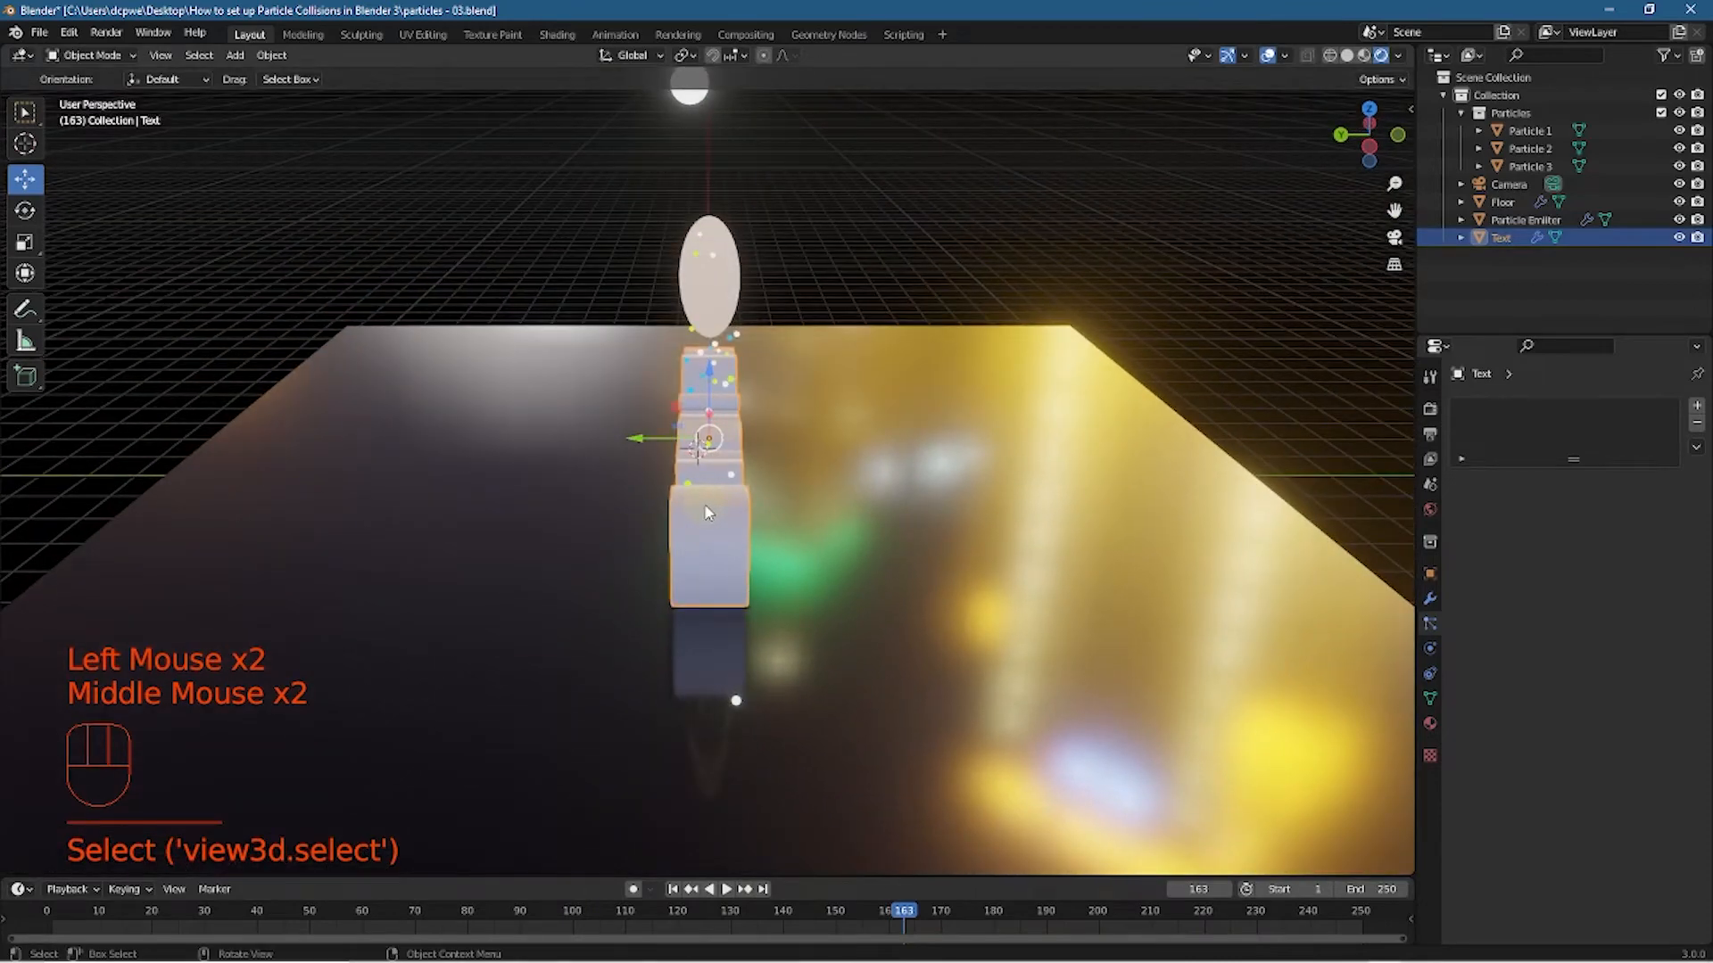
{"action": "key", "text": "KP_7"}
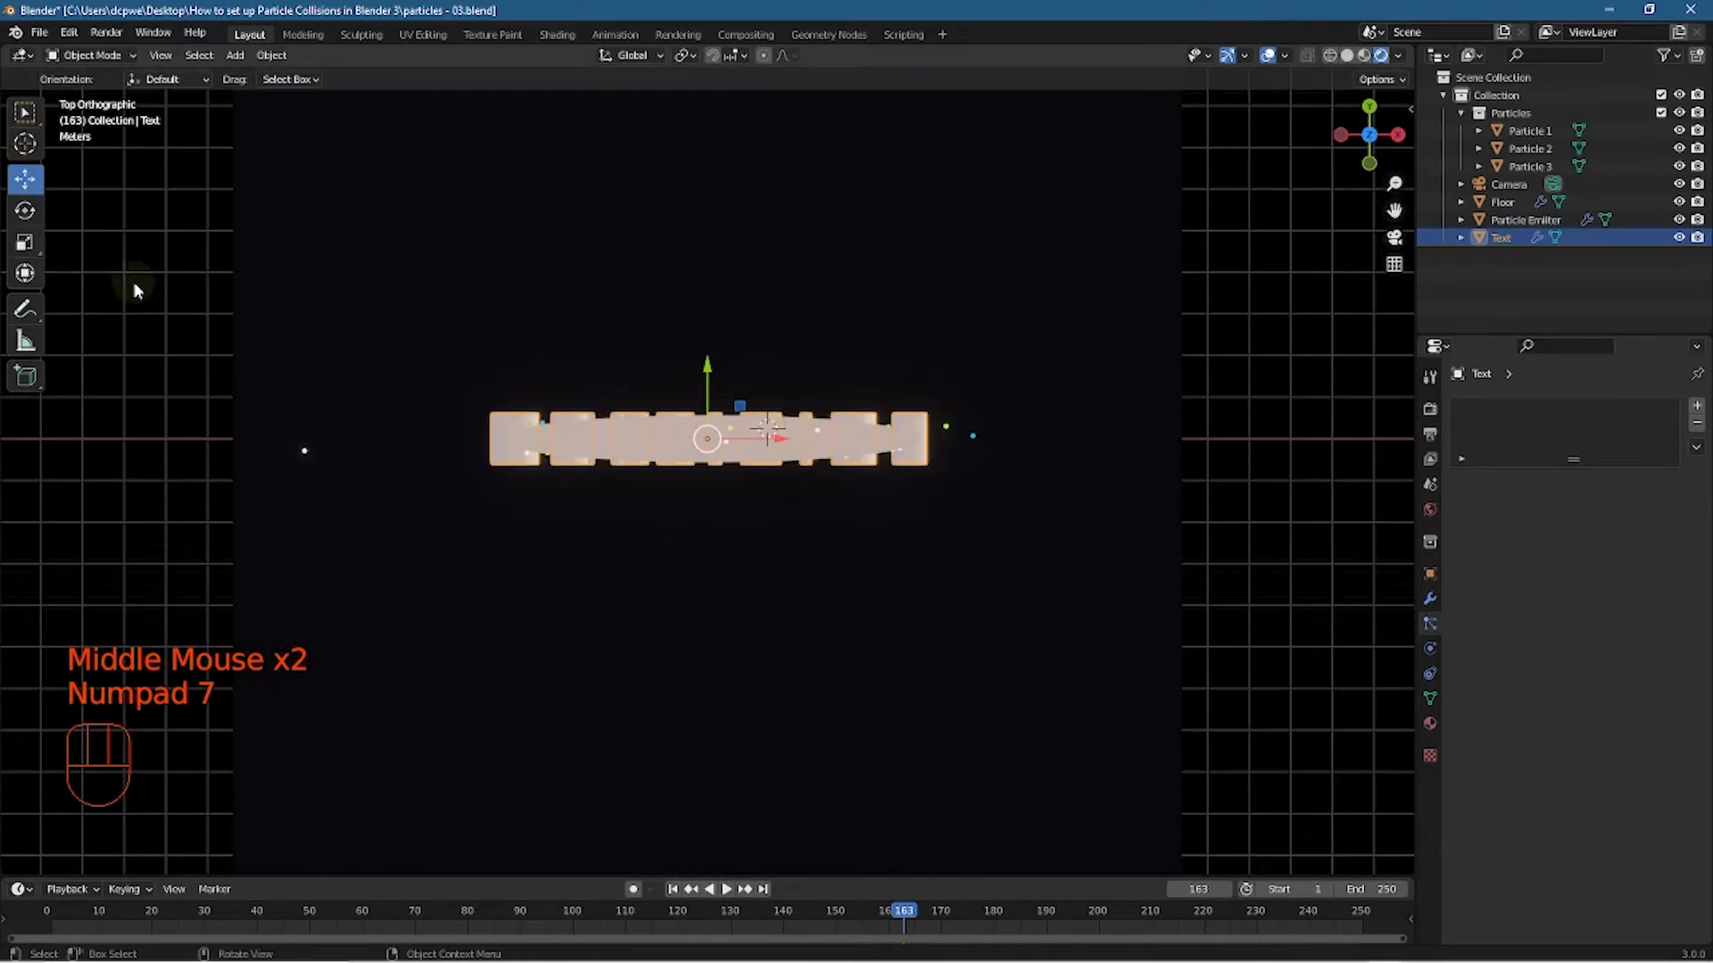
{"action": "key", "text": "shift"}
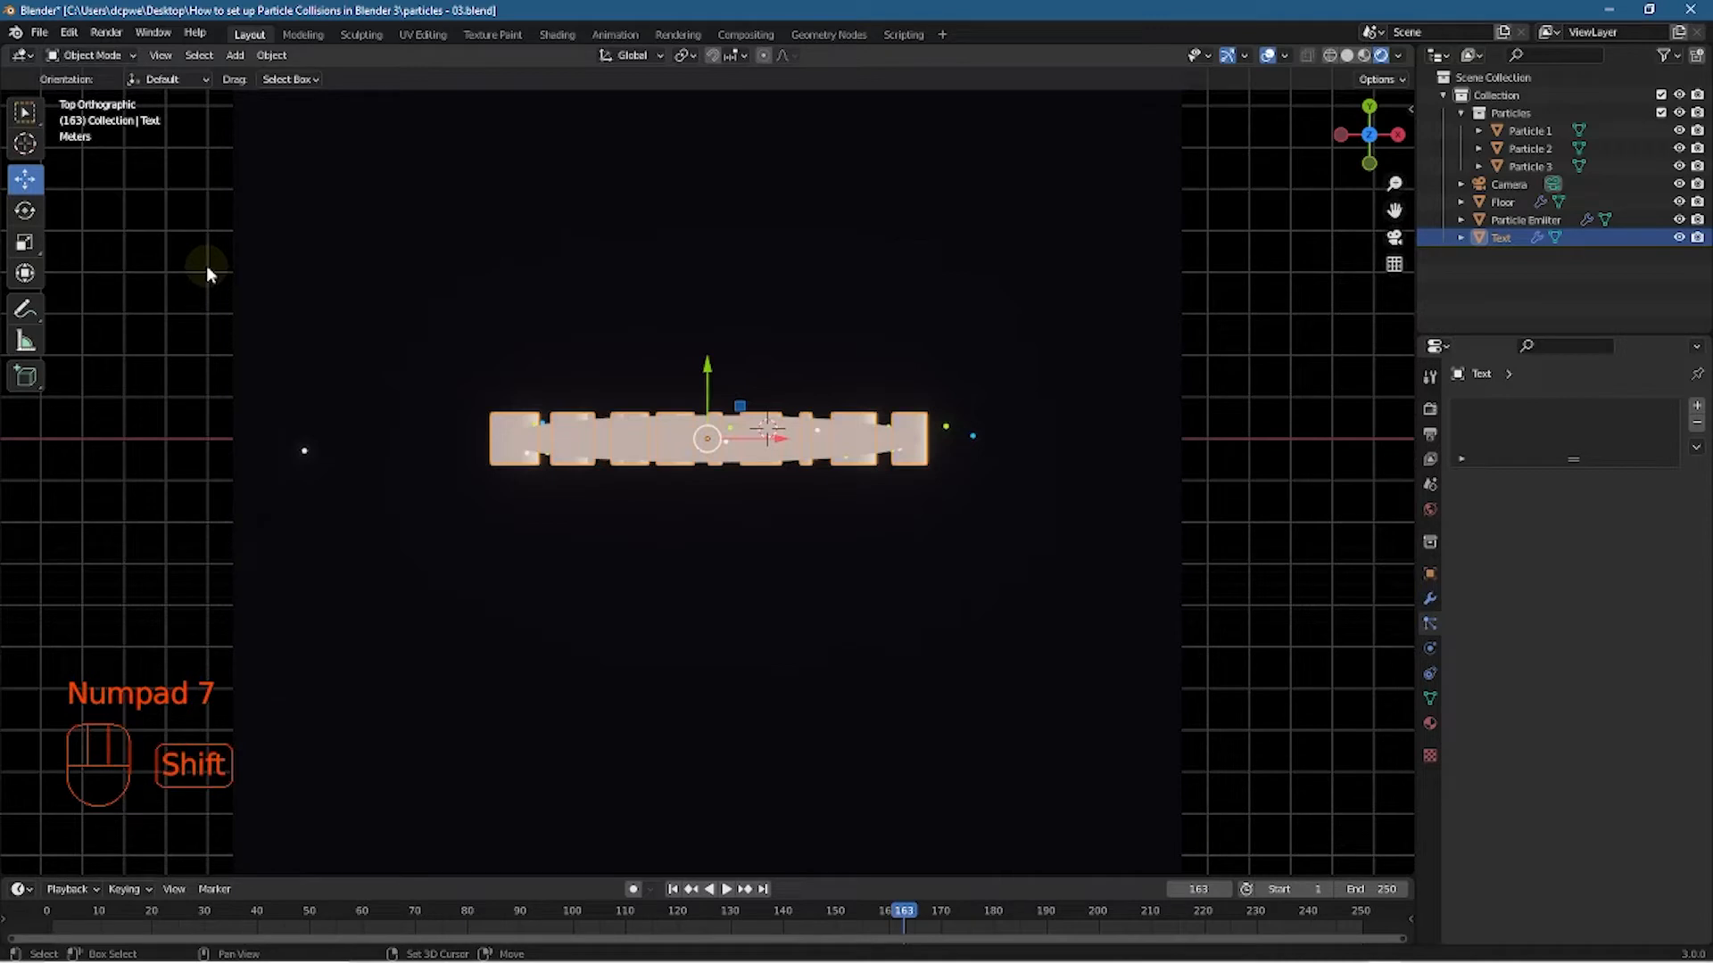
{"action": "key", "text": "shift+d"}
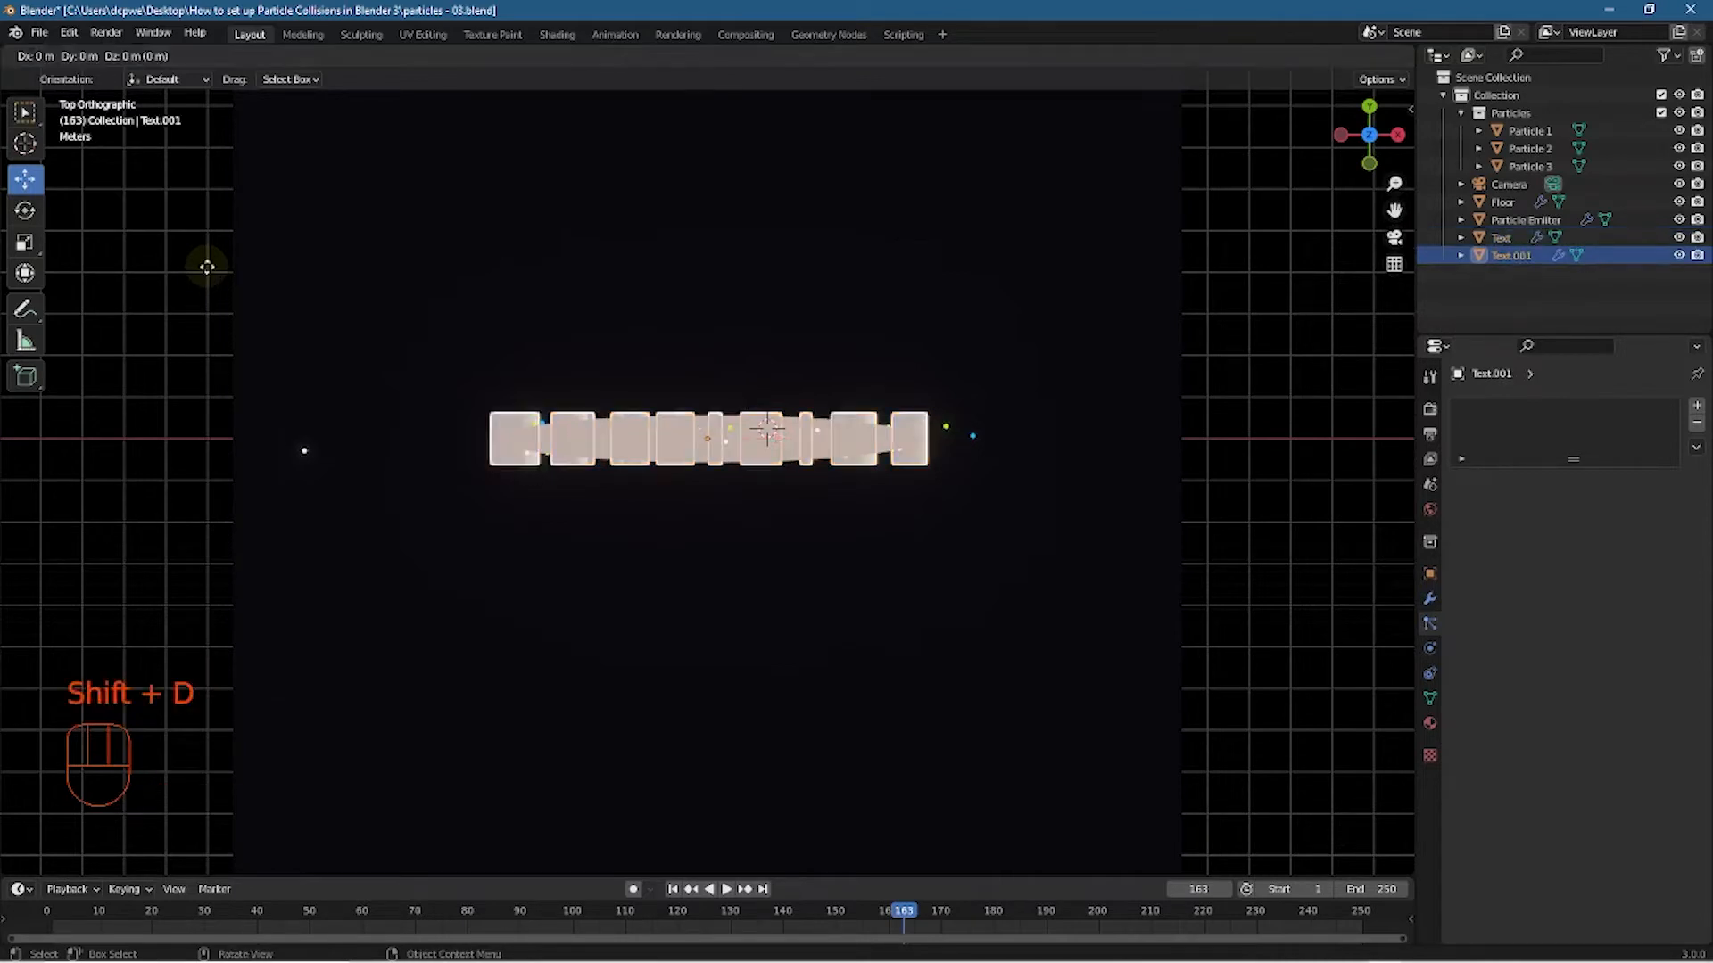
{"action": "right_click", "coordinate": [206, 265]}
{"action": "left_click_drag", "start_coordinate": [715, 384], "coordinate": [705, 308]}
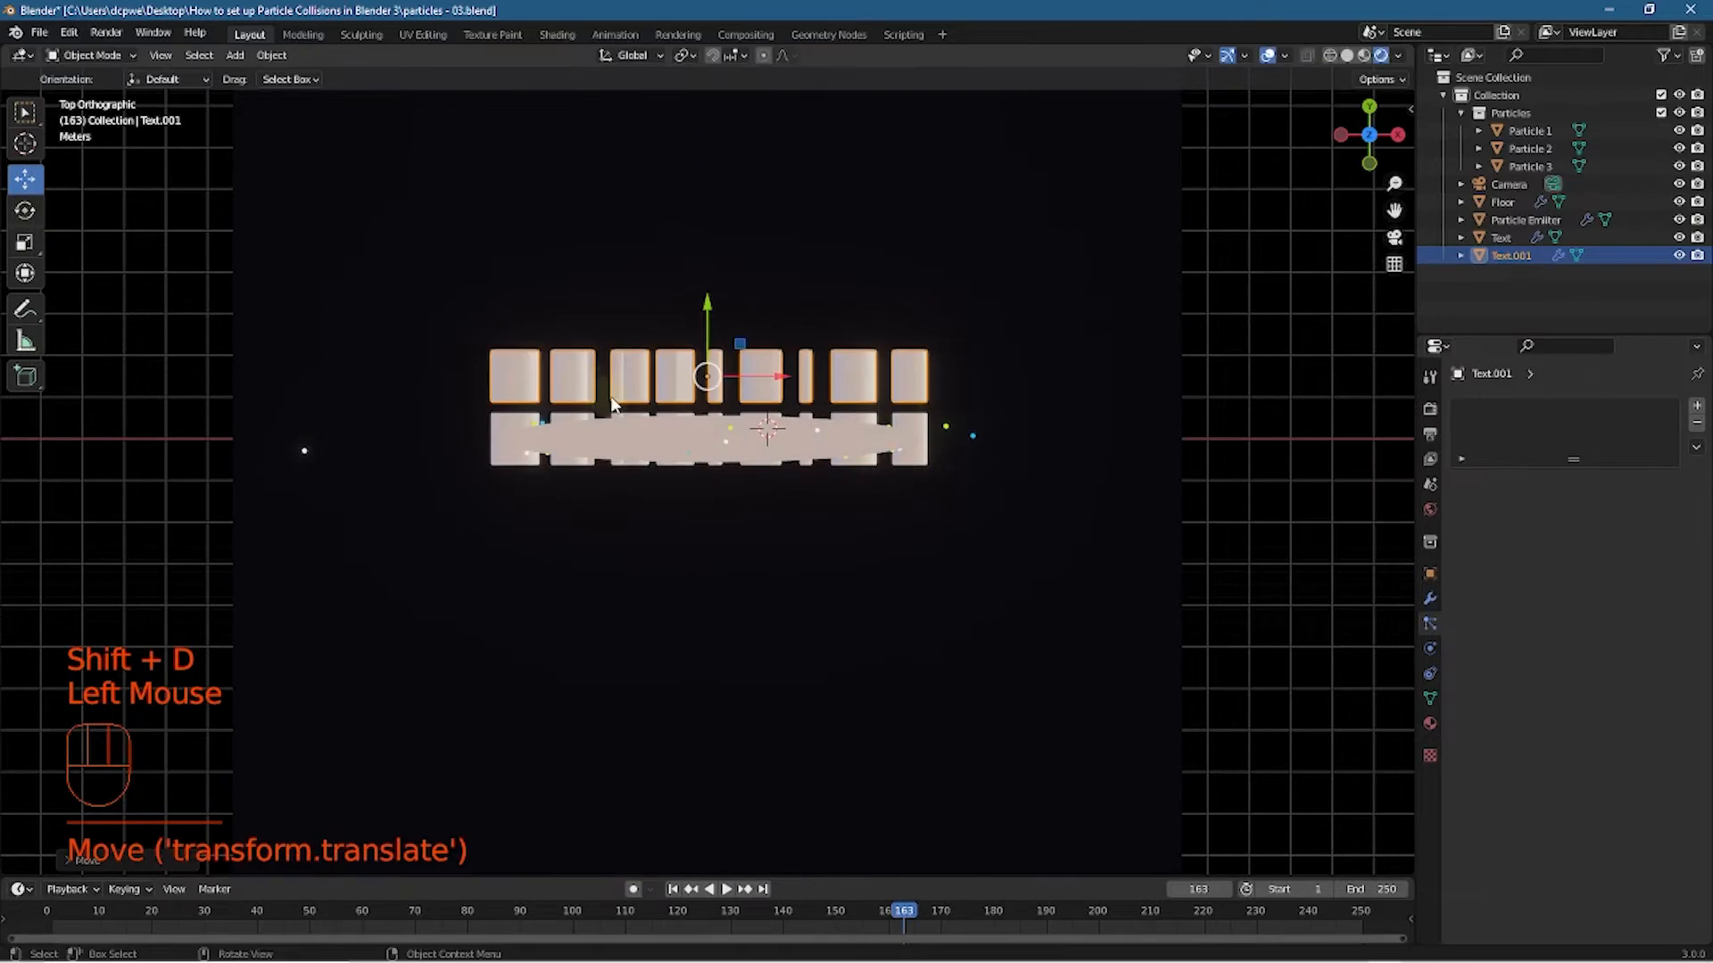
{"action": "left_click", "coordinate": [1429, 577]}
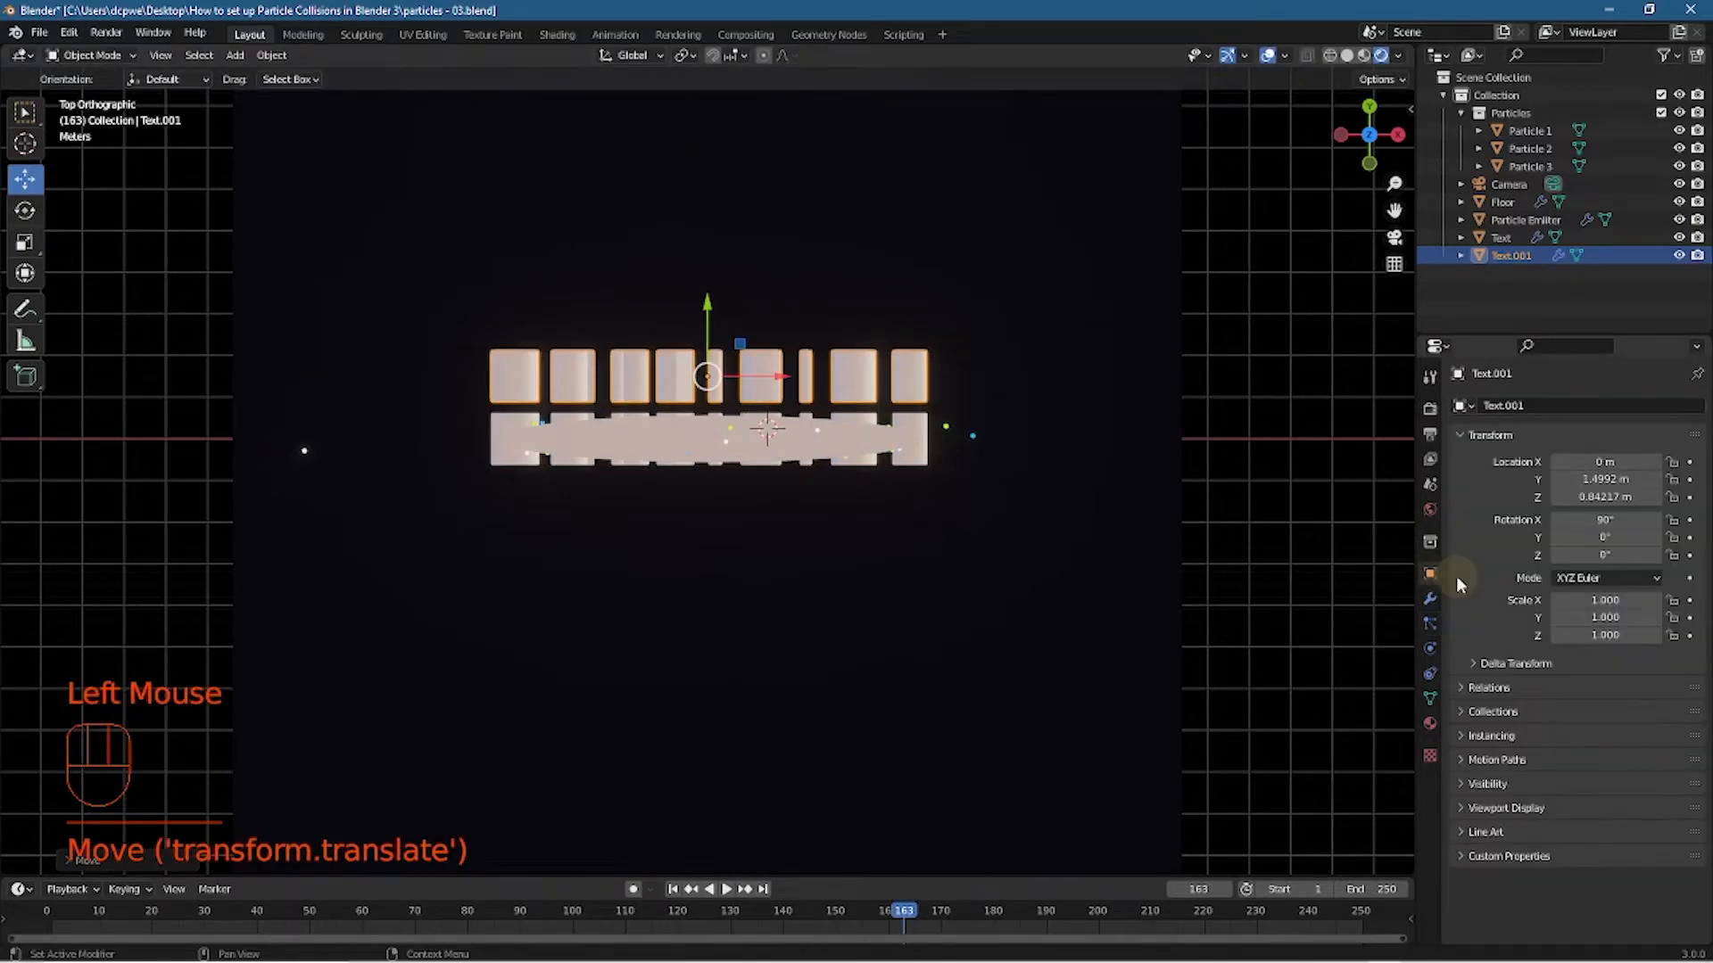
Rename the original text object as "Text 01 Front"
{"action": "left_click", "coordinate": [1597, 238]}
{"action": "double_click", "coordinate": [1597, 237]}
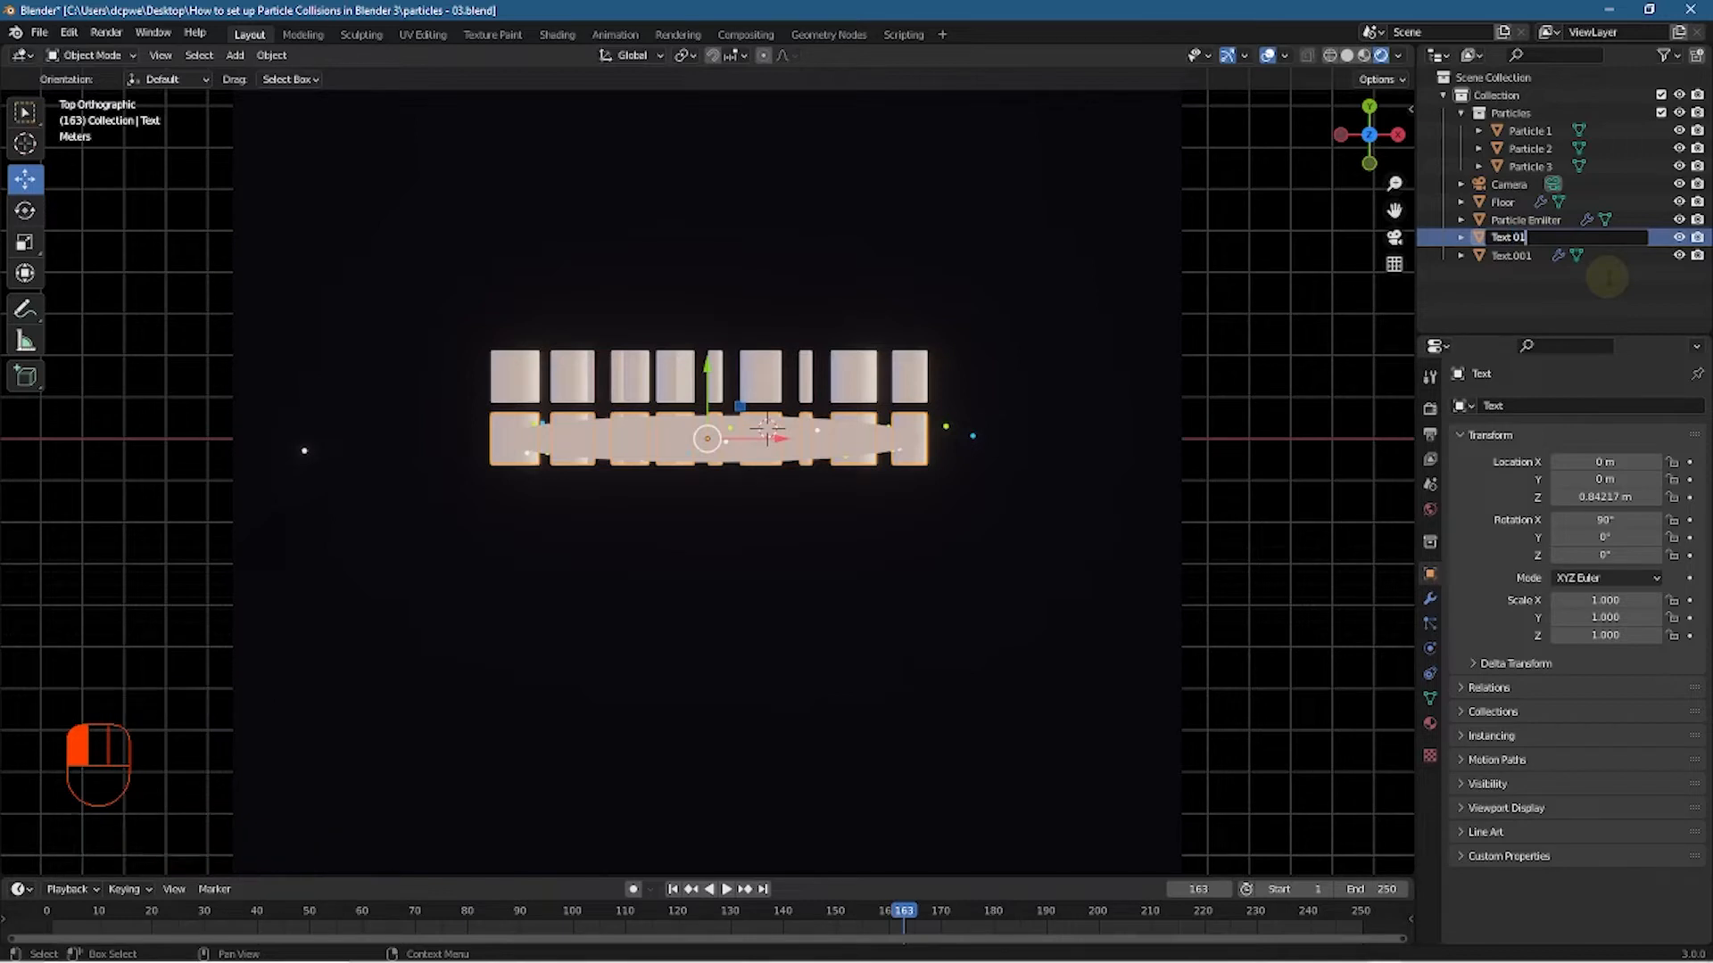
{"action": "key", "text": "BackSpace"}
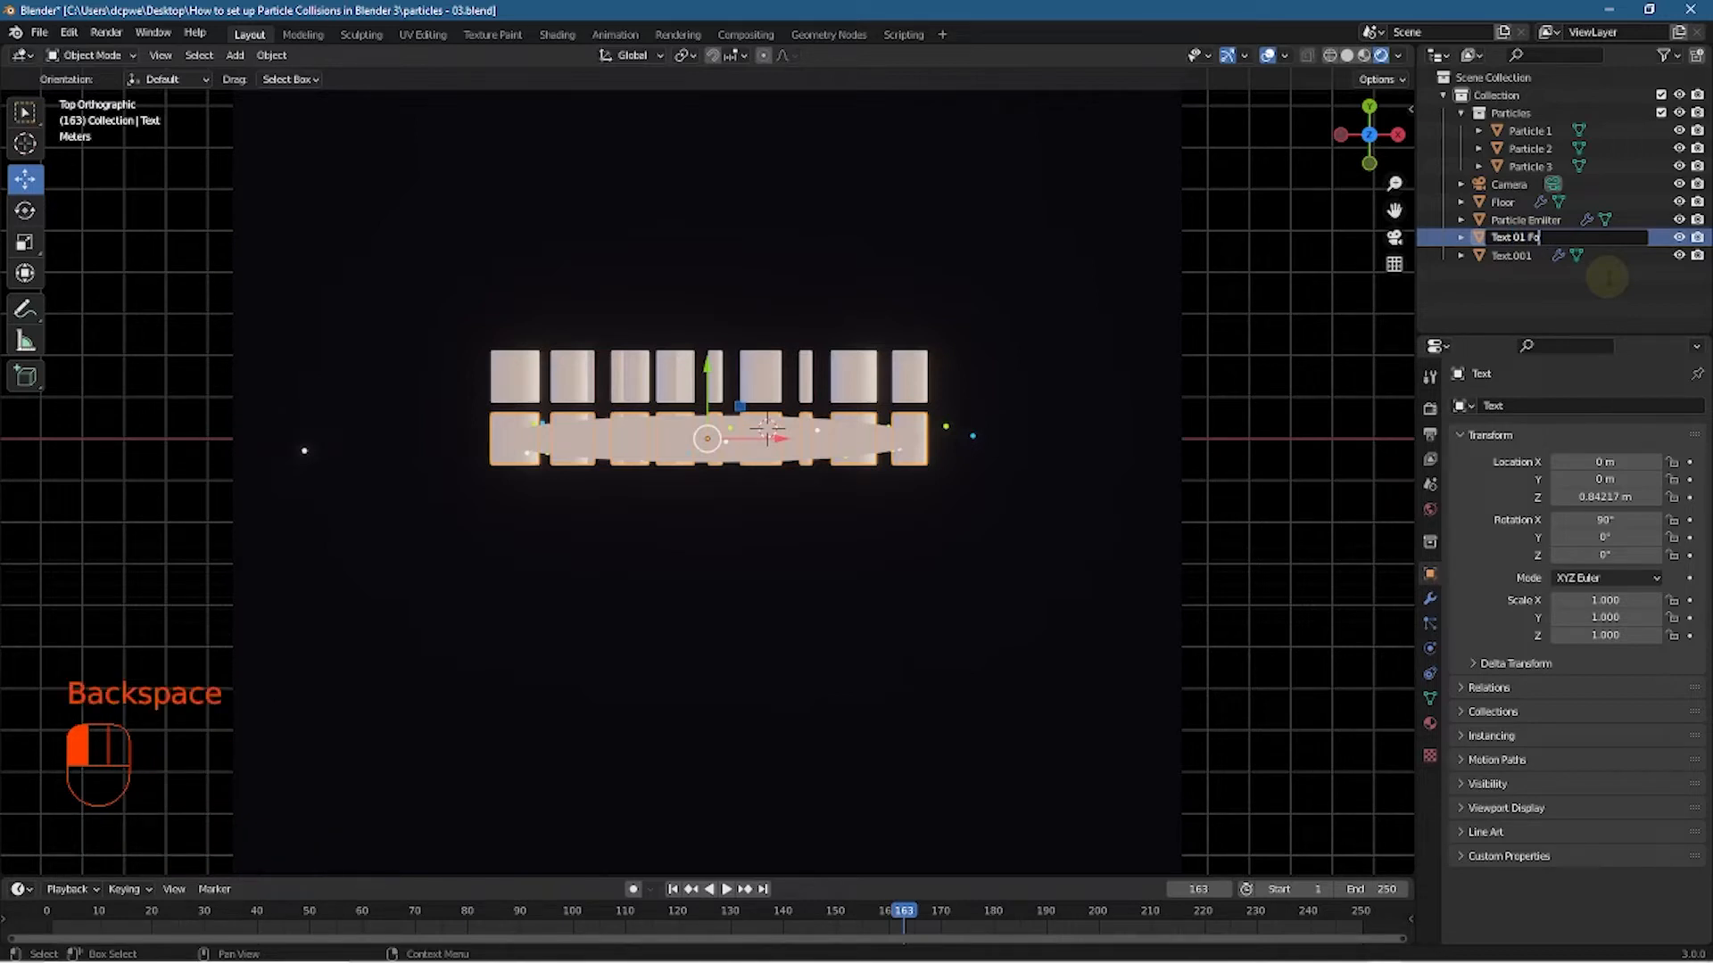
{"action": "type", "text": "nt"}
{"action": "key", "text": "Return"}
Rename the duplicated text object Text.001 as "Text 02 Back"
{"action": "key", "text": "Up"}
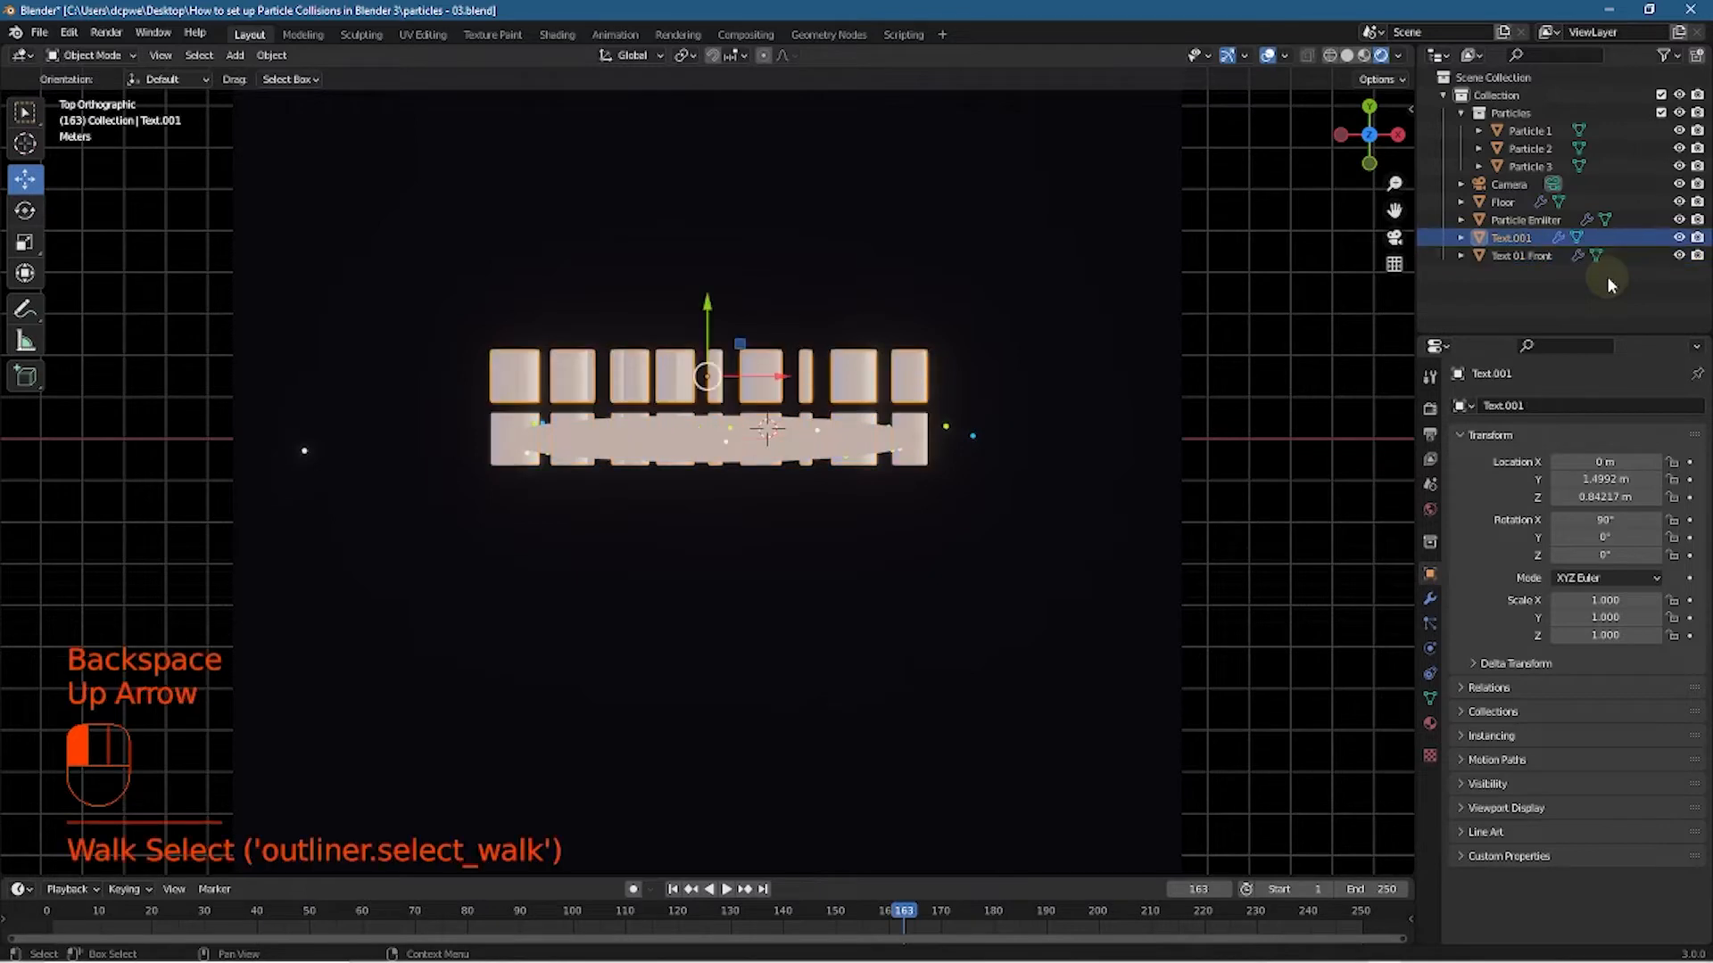
{"action": "key", "text": "F2"}
{"action": "key", "text": "ctrl+shift+Left"}
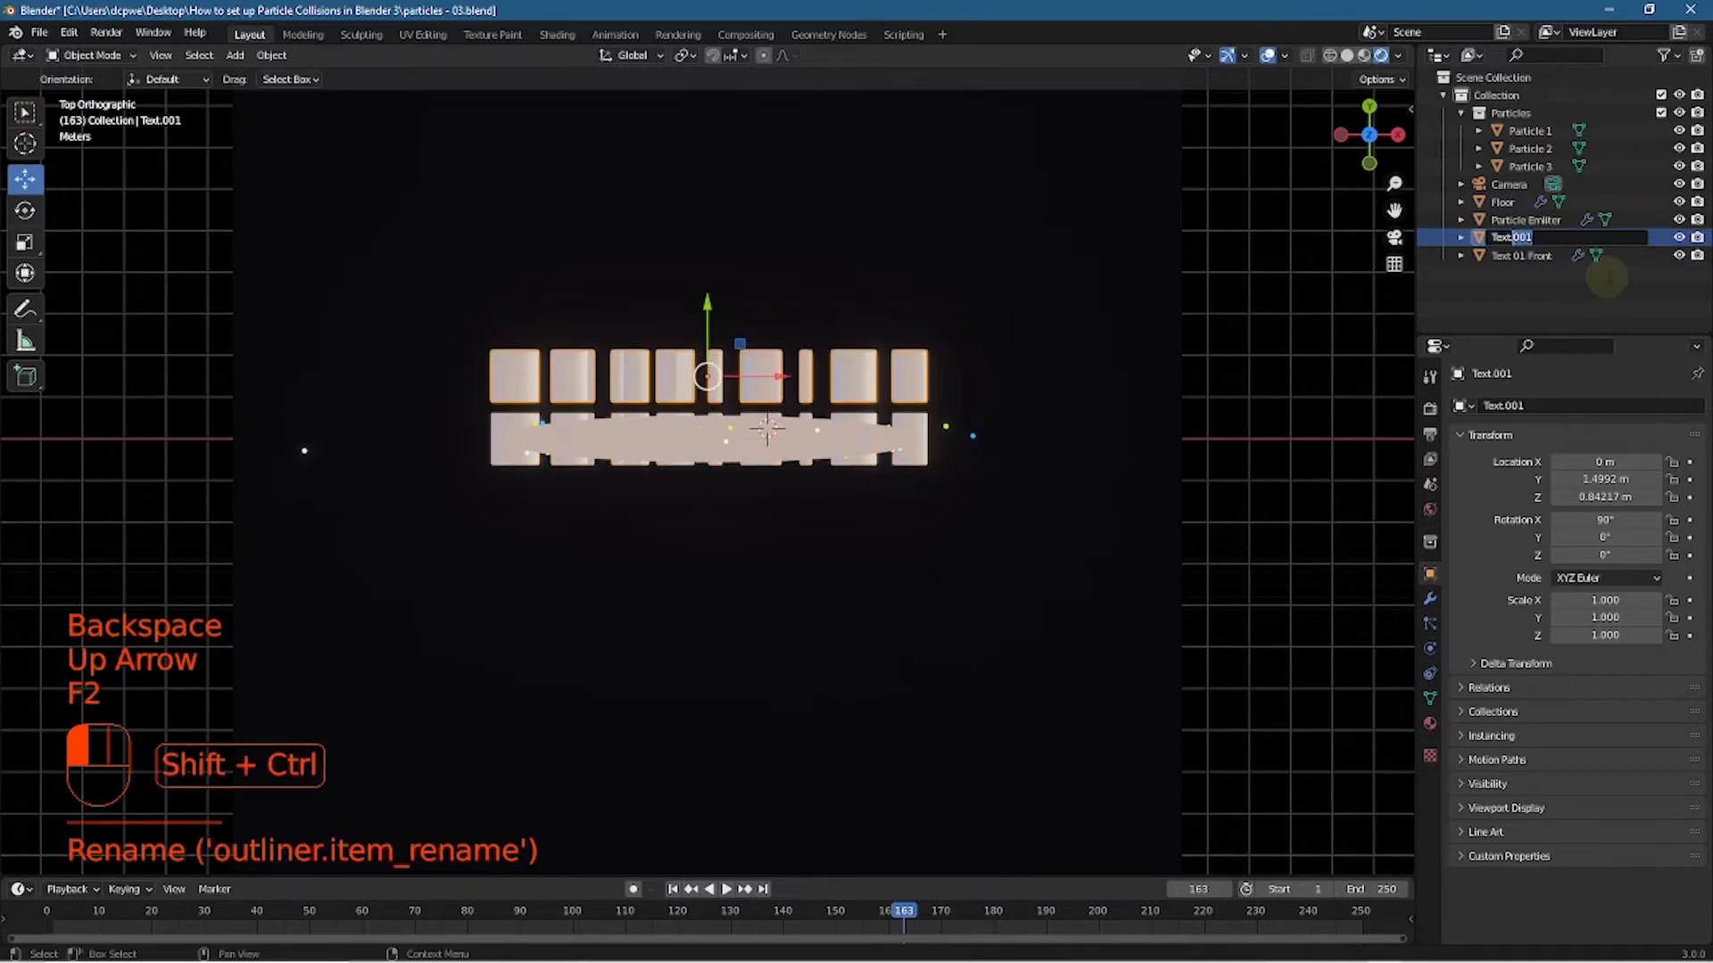
{"action": "key", "text": "BackSpace"}
{"action": "type", "text": "02 Back"}
{"action": "left_click", "coordinate": [1607, 278]}
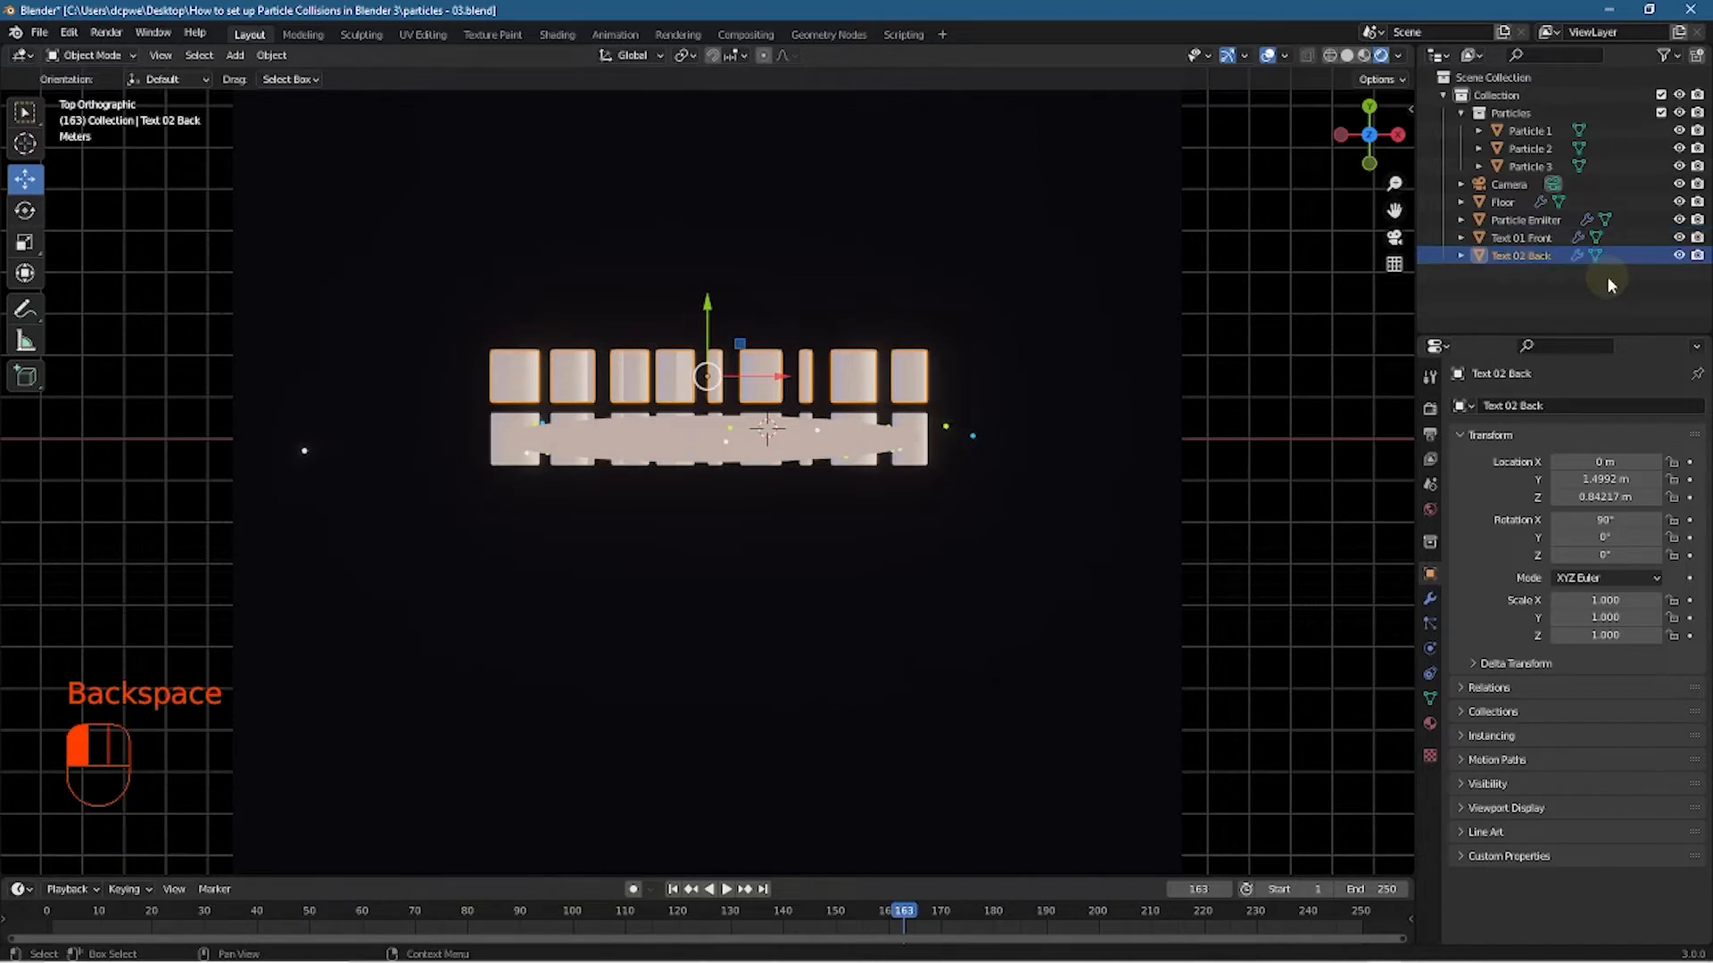
Try a Y scale of 2.660 on Text 02 Back, and undo the change
{"action": "left_click", "coordinate": [1528, 253]}
{"action": "left_click", "coordinate": [1528, 253]}
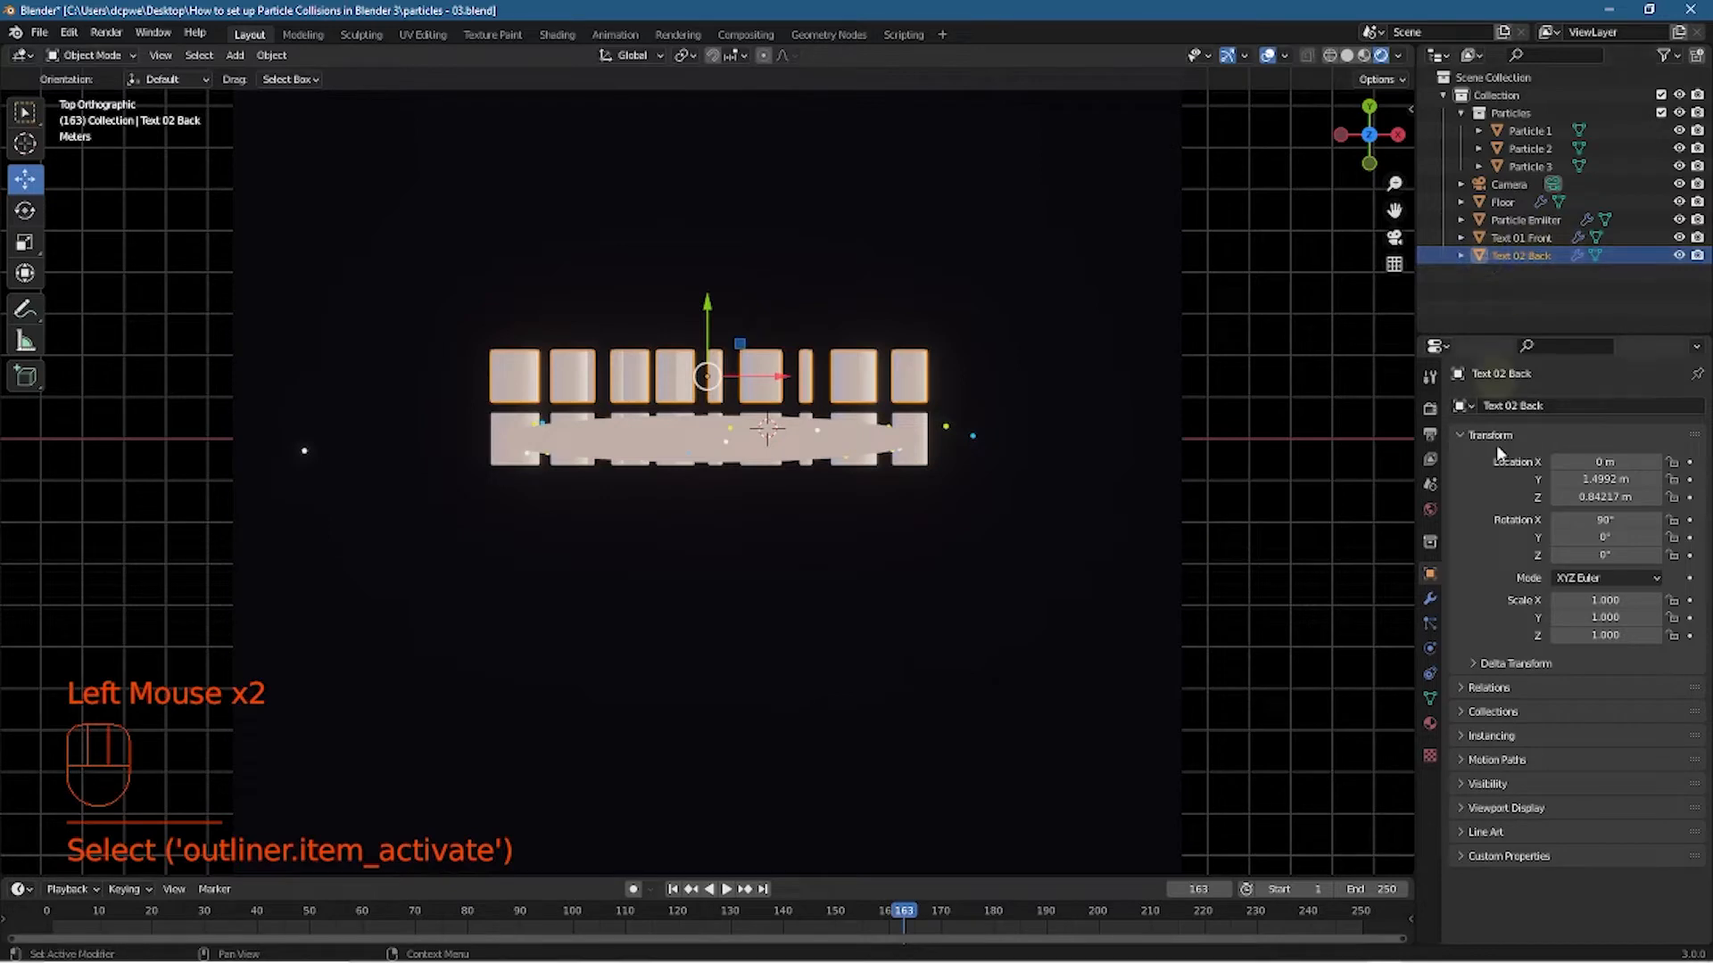
{"action": "left_click", "coordinate": [1429, 569]}
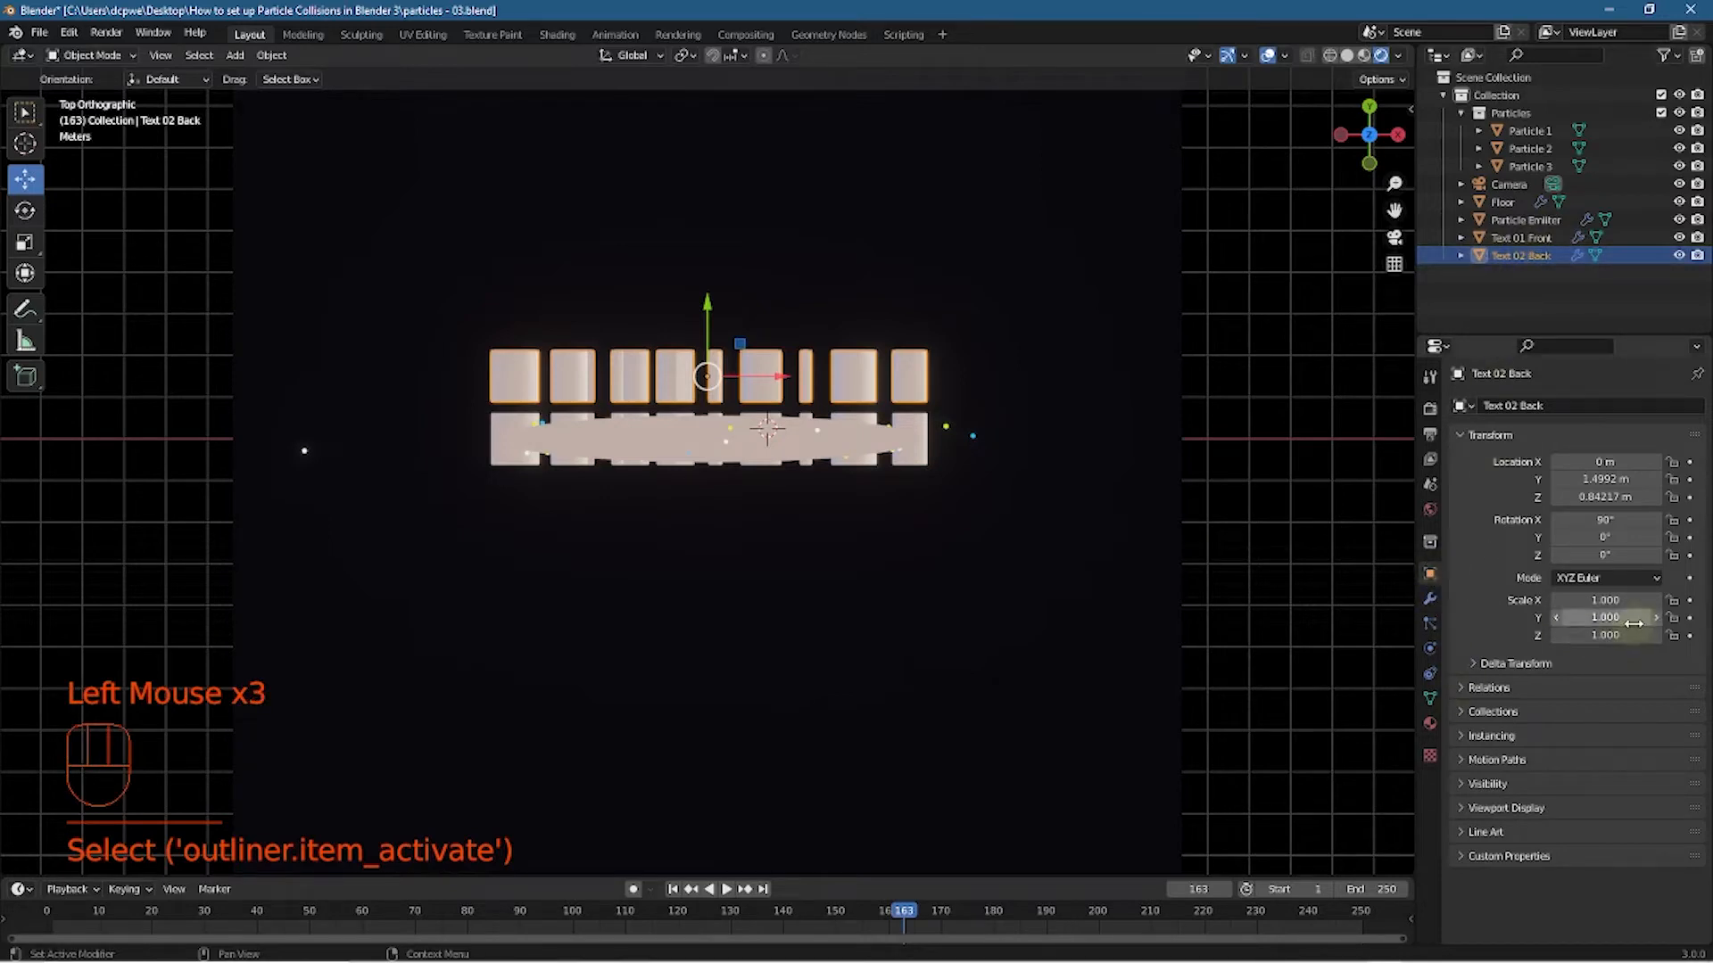
{"action": "scroll", "coordinate": [1236, 535], "scroll_direction": "down", "scroll_amount": 3}
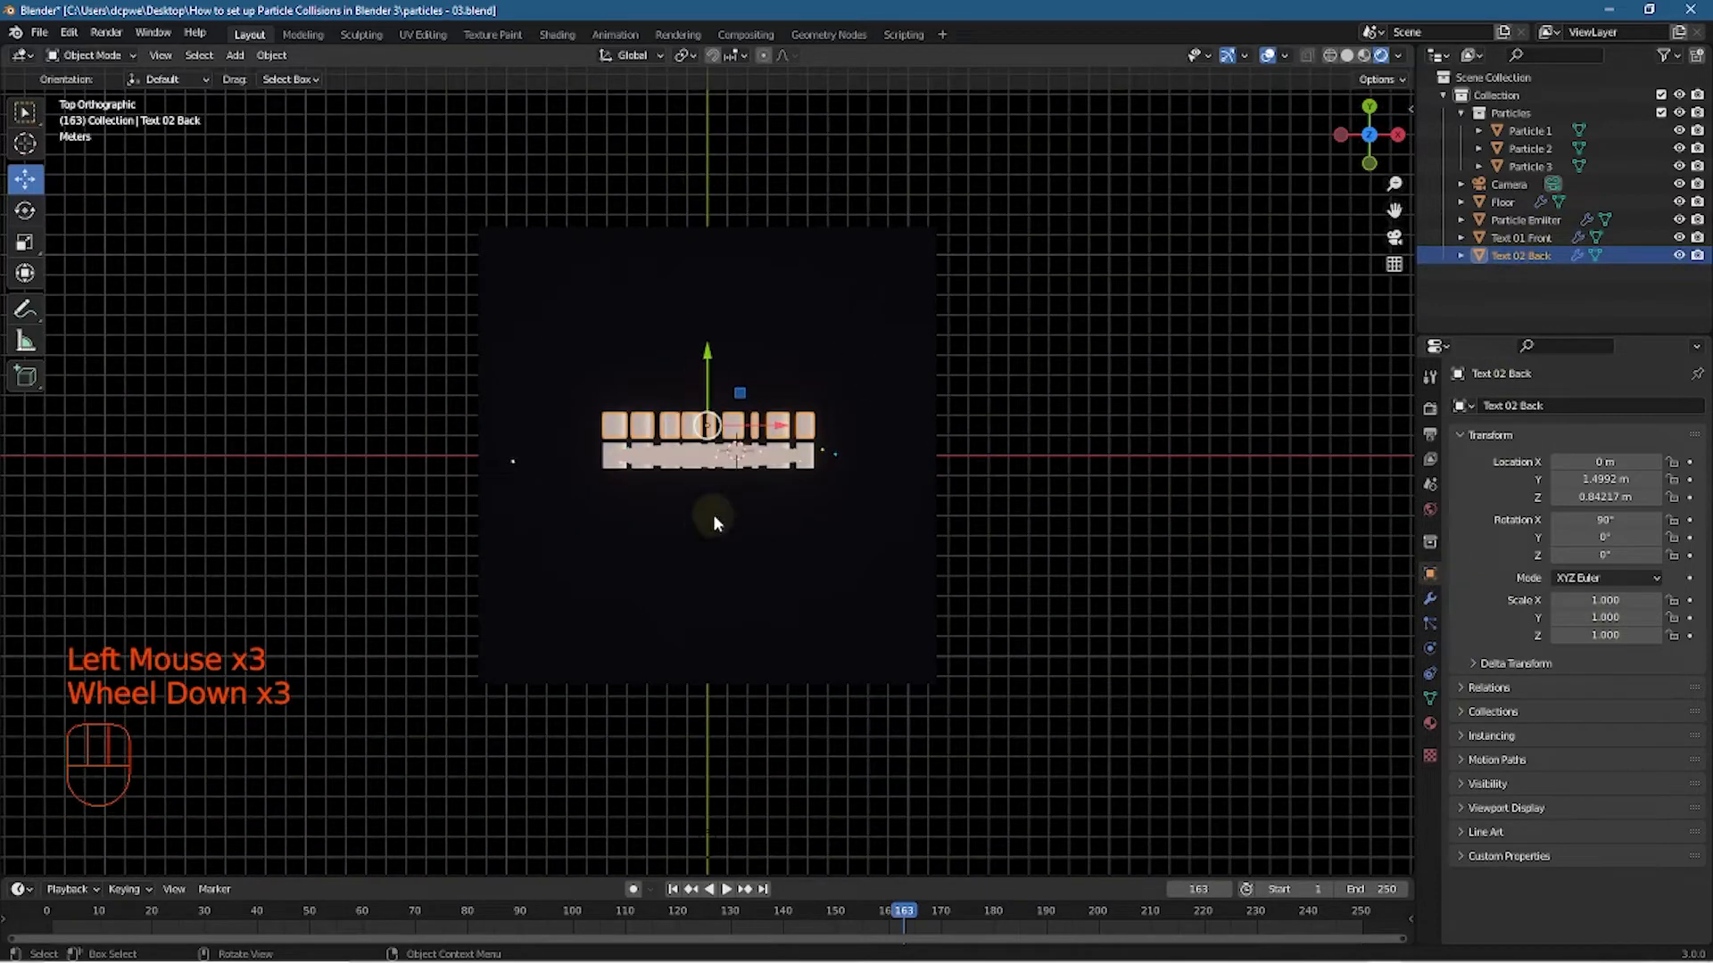
{"action": "left_click", "coordinate": [1603, 616]}
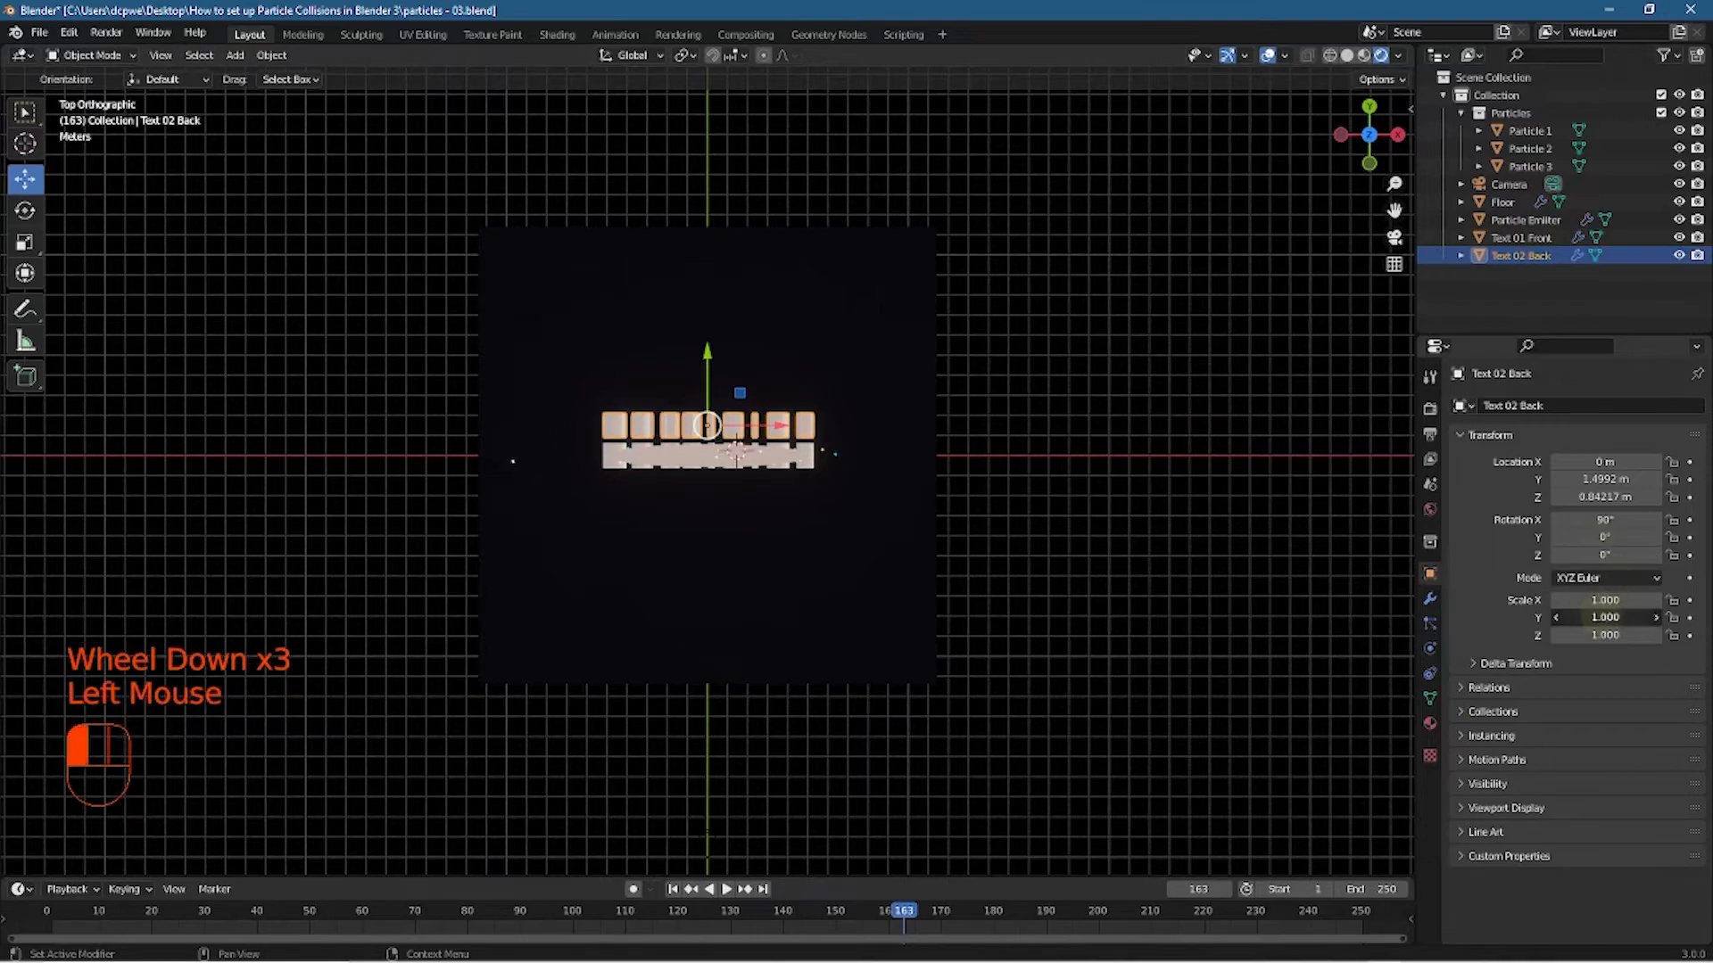
{"action": "left_click_drag", "start_coordinate": [1603, 617], "coordinate": [1659, 617]}
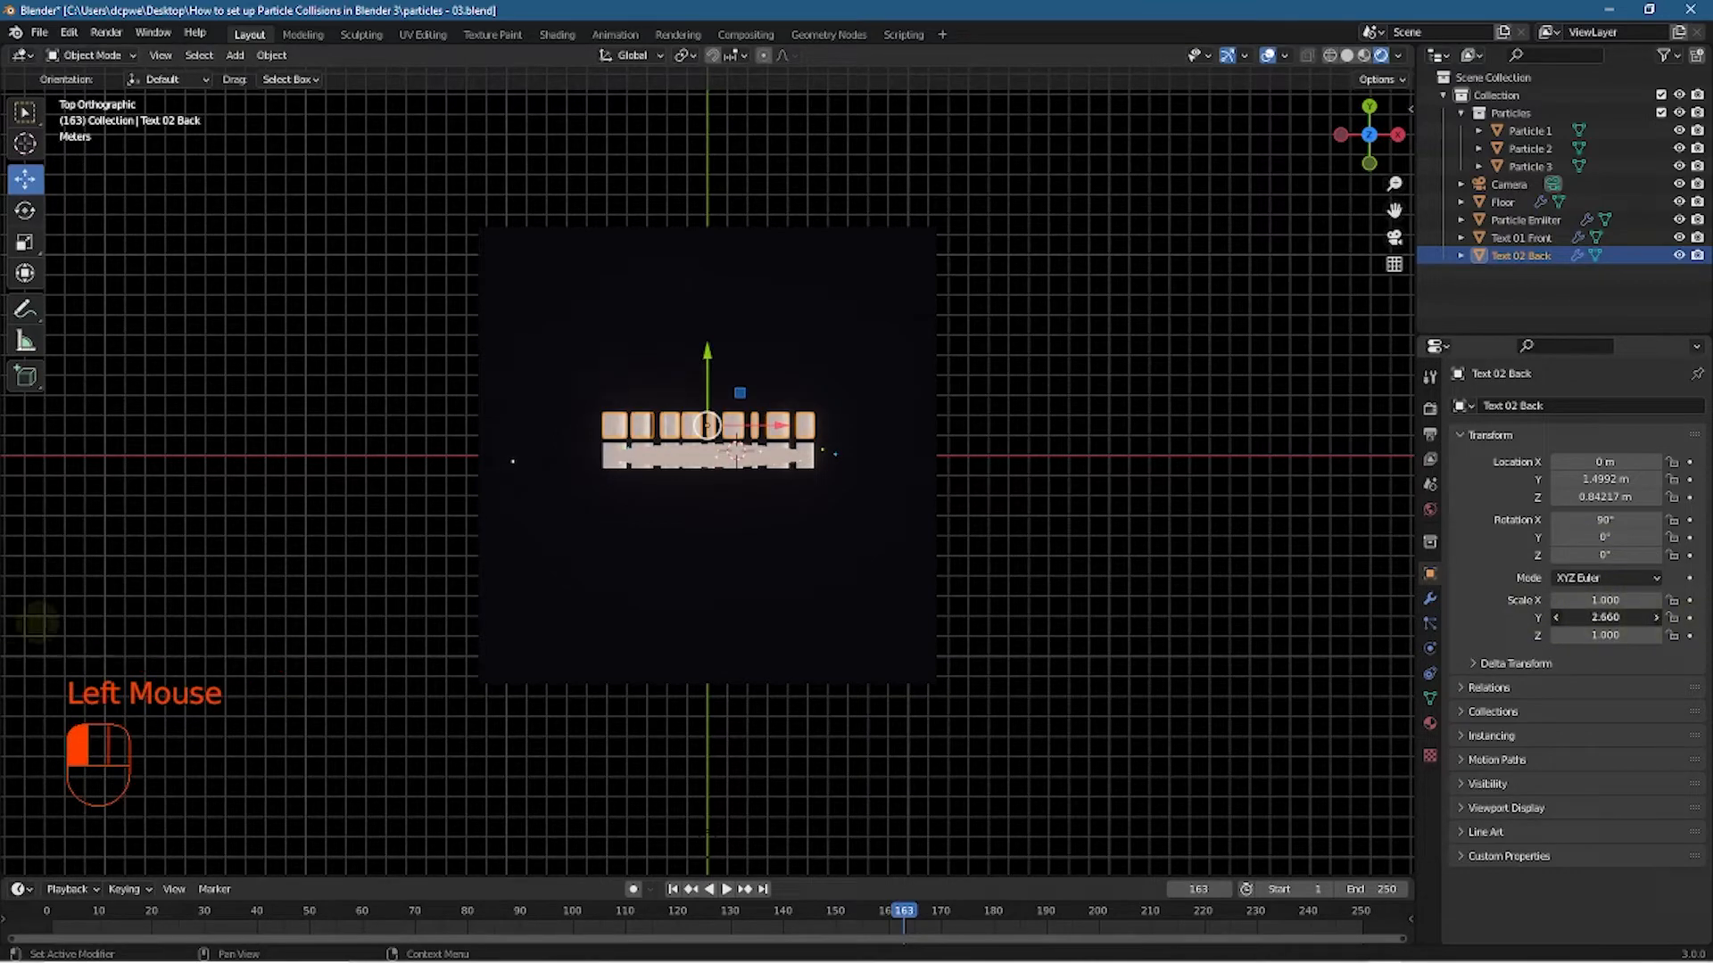
{"action": "key", "text": "ctrl+z"}
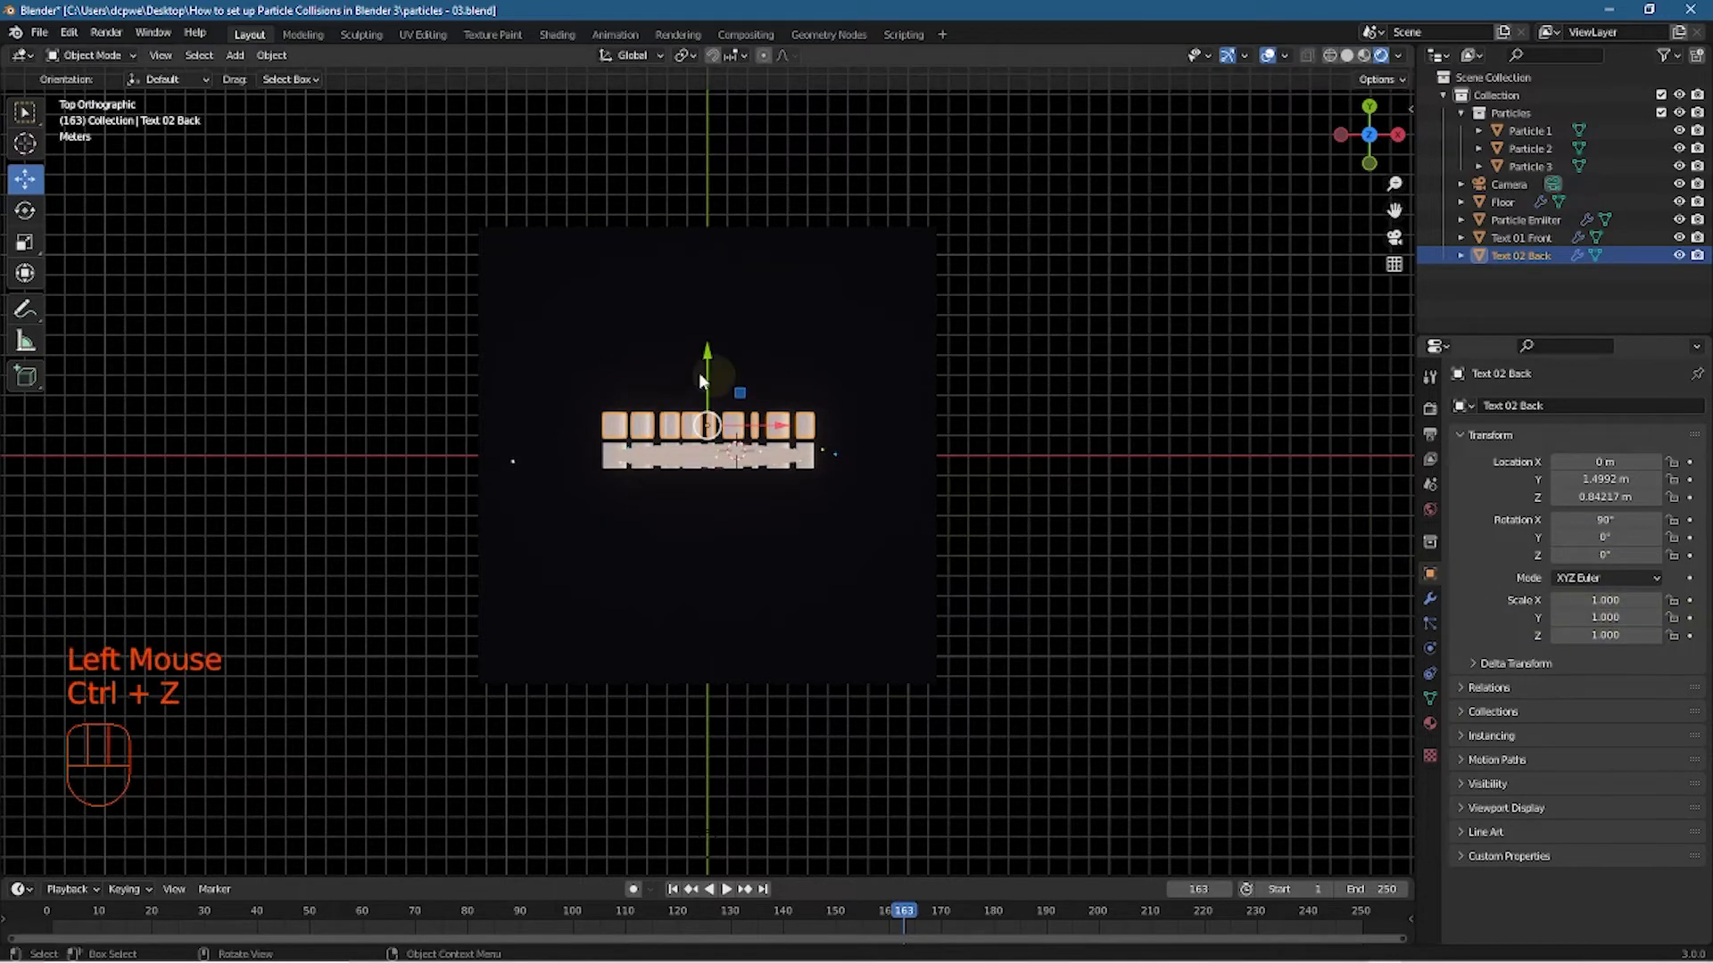
Flatten Text 02 Back into a thin slab by setting its Z scale to 0.060
{"action": "middle_click_drag", "start_coordinate": [699, 372], "coordinate": [870, 350]}
{"action": "scroll", "coordinate": [757, 462], "scroll_direction": "up", "scroll_amount": 3}
{"action": "scroll", "coordinate": [756, 462], "scroll_direction": "up", "scroll_amount": 2}
{"action": "middle_click_drag", "start_coordinate": [757, 462], "coordinate": [780, 419]}
{"action": "left_click_drag", "start_coordinate": [1606, 617], "coordinate": [1530, 635]}
{"action": "key", "text": "ctrl+z"}
{"action": "key", "text": "ctrl+z"}
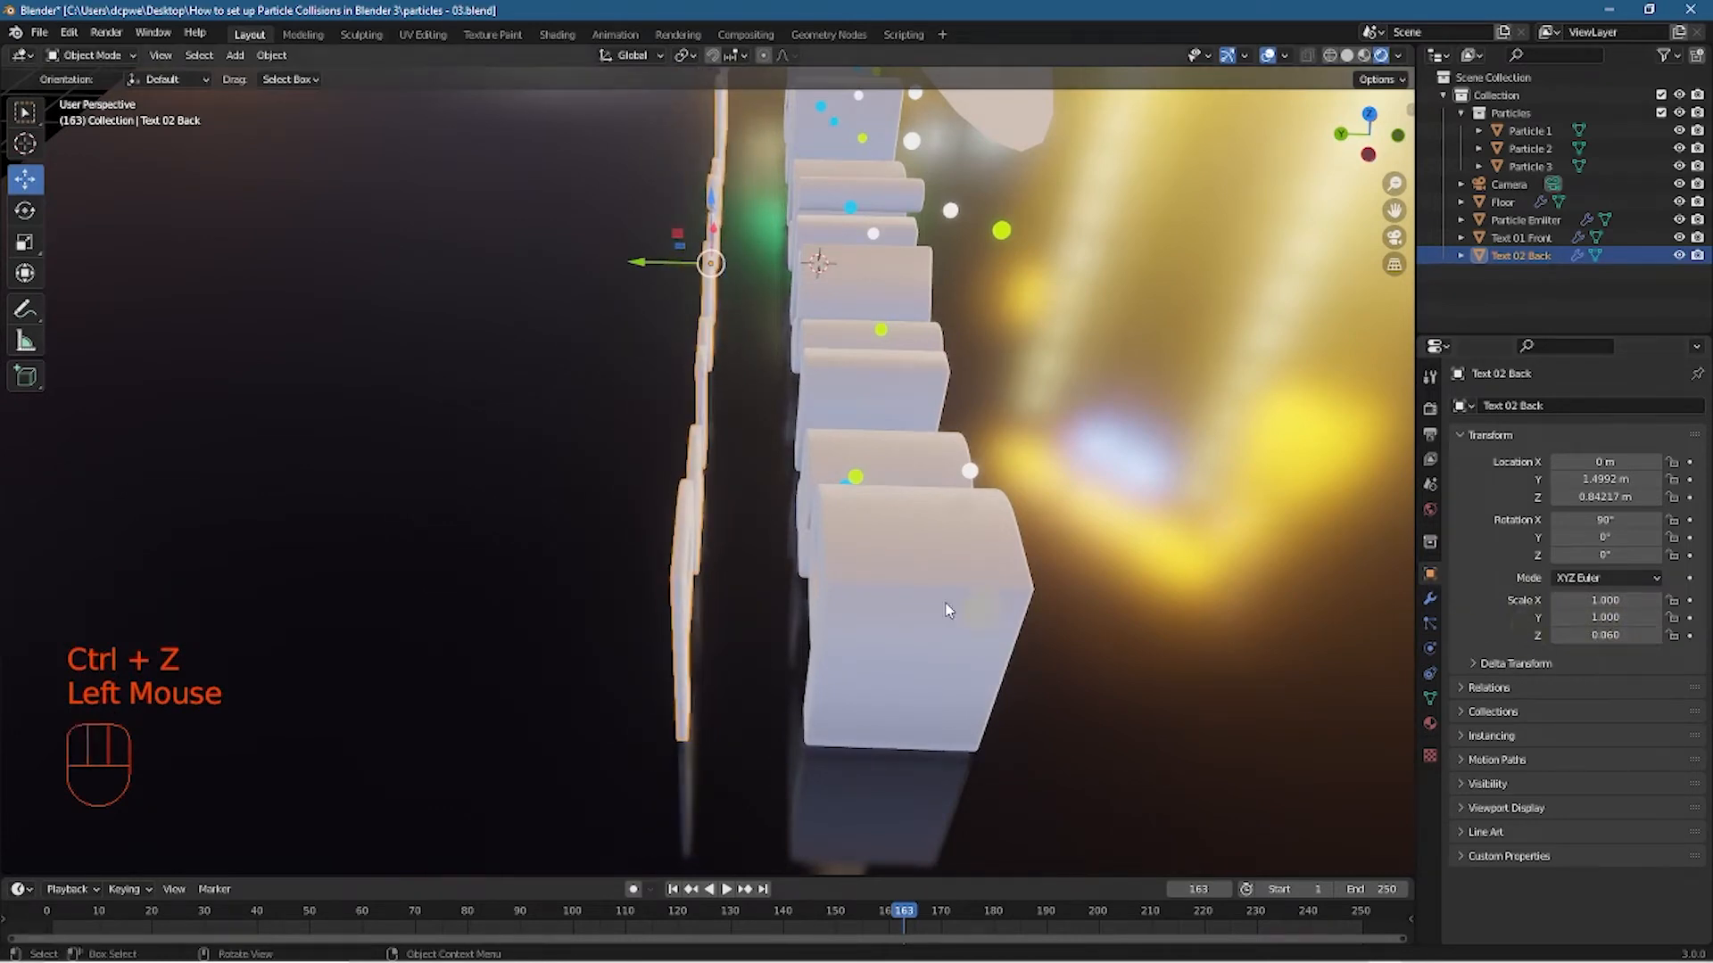
Move Text 02 Back along Y to about 0.711 m so it sits directly behind the front lettering
{"action": "left_click_drag", "start_coordinate": [655, 272], "coordinate": [784, 261]}
{"action": "mouse_move", "coordinate": [784, 260]}
{"action": "middle_mouse_down"}
{"action": "mouse_move", "coordinate": [1025, 428]}
{"action": "mouse_move", "coordinate": [854, 466]}
{"action": "mouse_move", "coordinate": [789, 286]}
{"action": "middle_mouse_up"}
{"action": "middle_click_drag", "start_coordinate": [697, 323], "coordinate": [780, 376]}
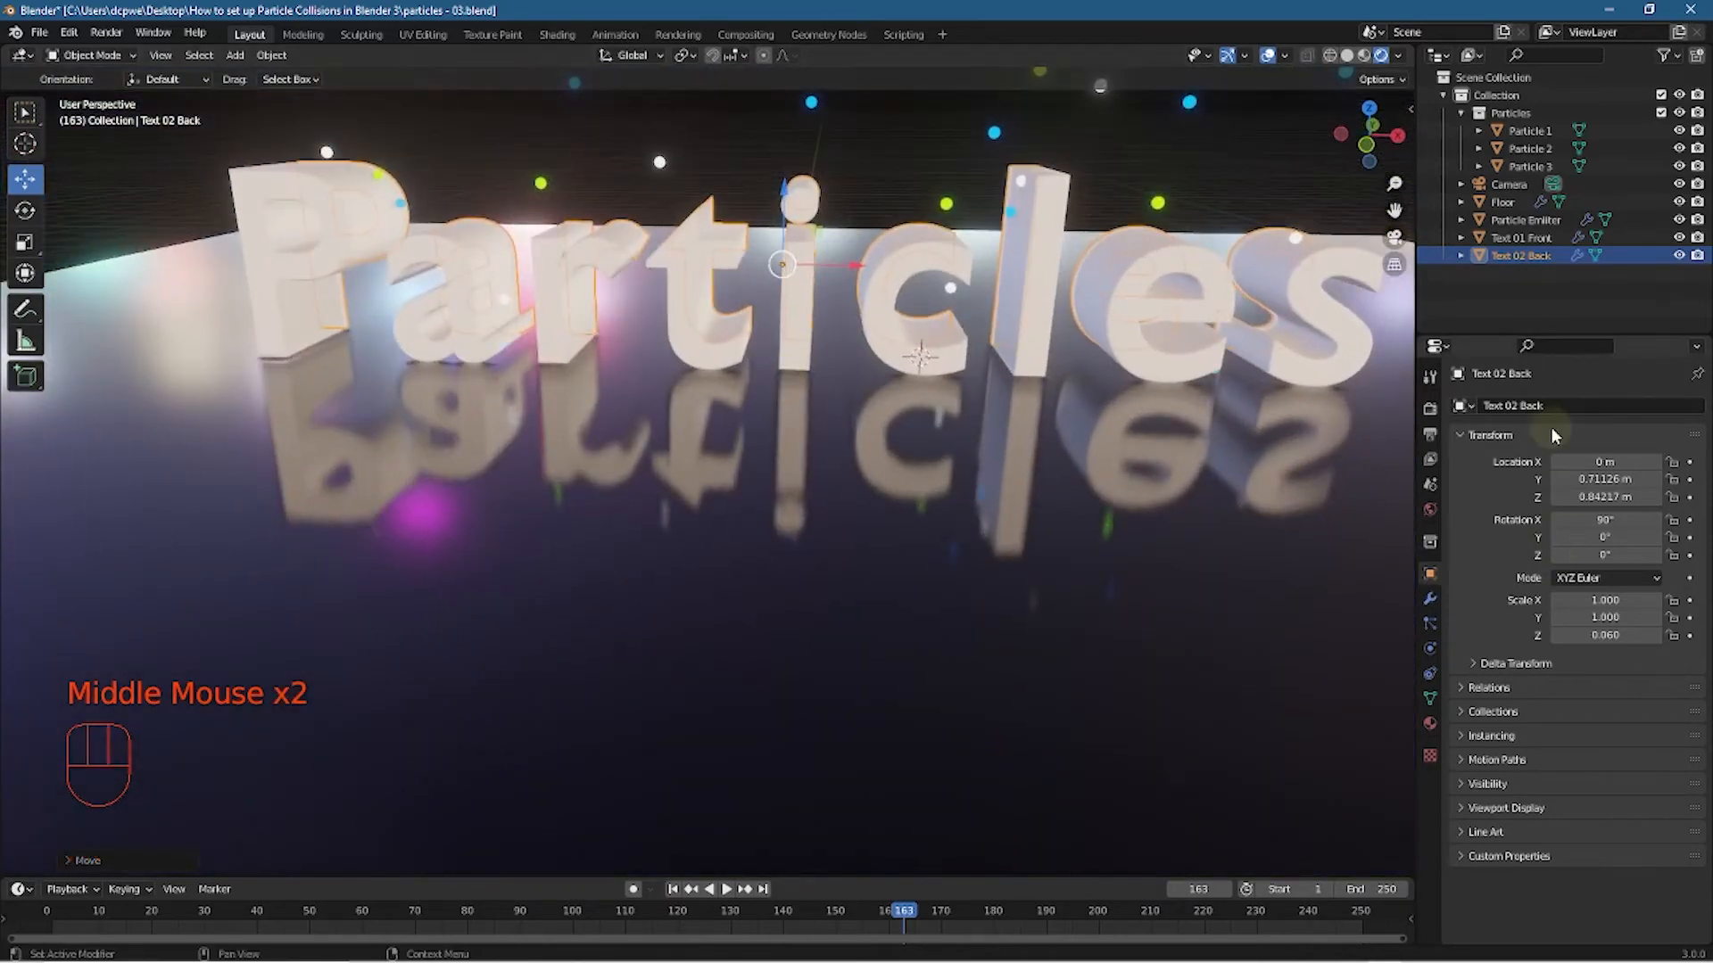
Create a new material on the Text 02 Back object
{"action": "left_click", "coordinate": [1518, 252]}
{"action": "left_click", "coordinate": [1518, 252]}
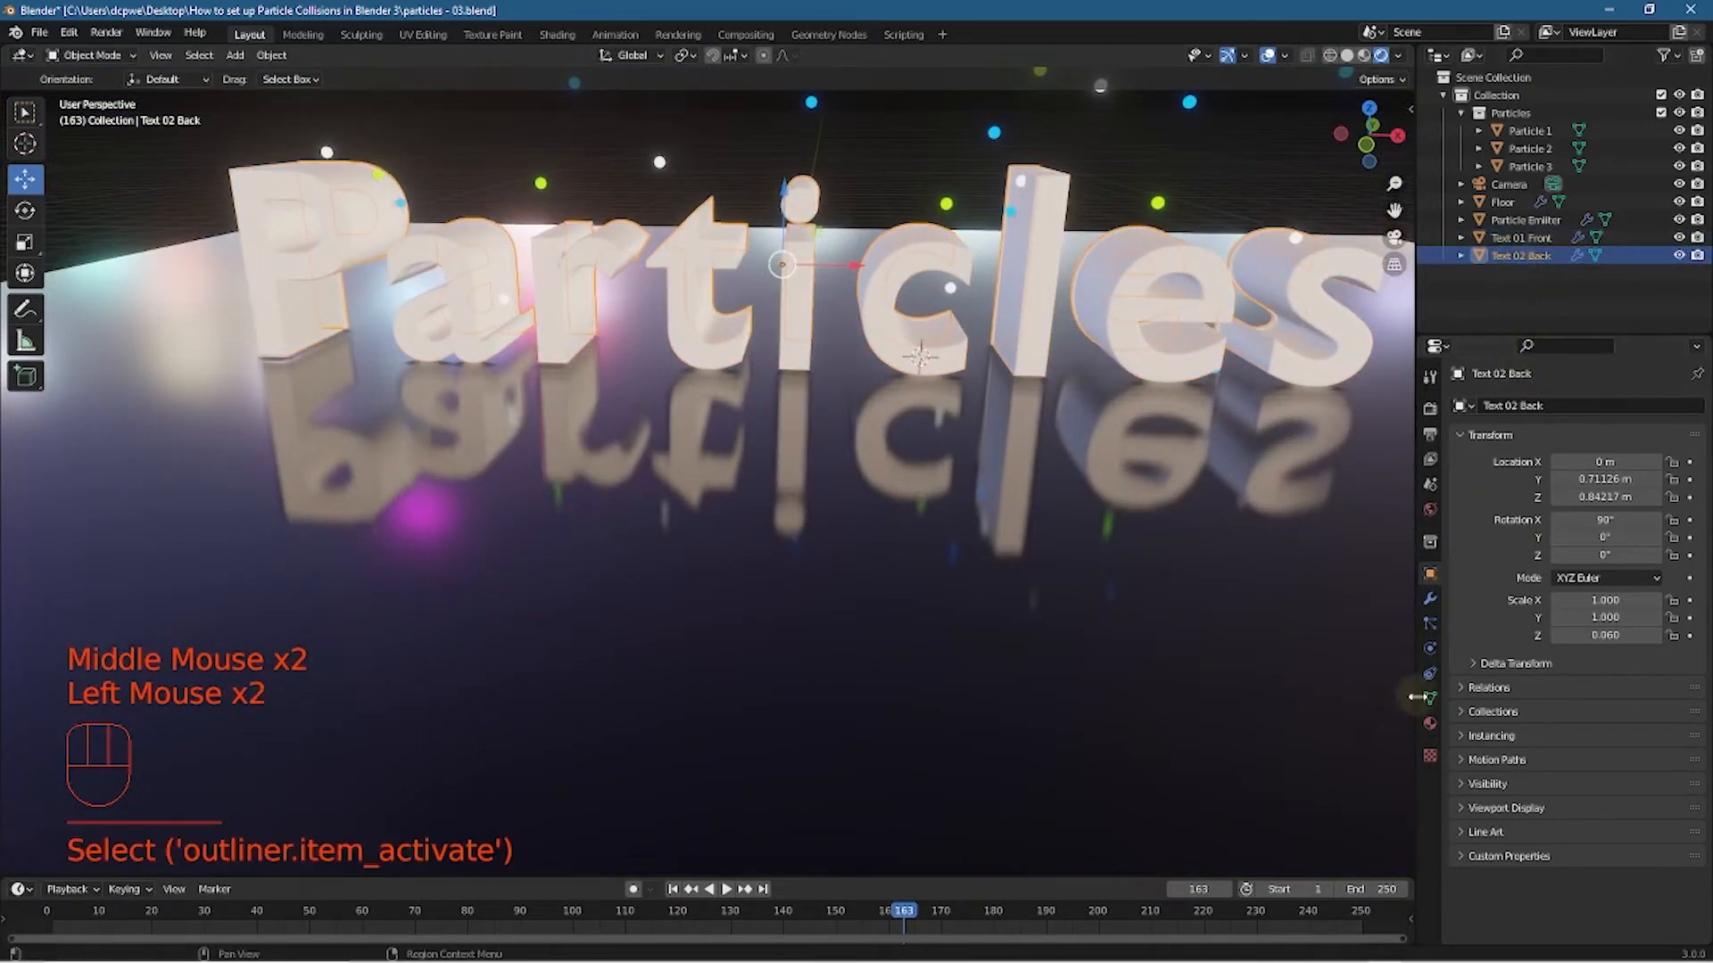
{"action": "left_click", "coordinate": [1431, 724]}
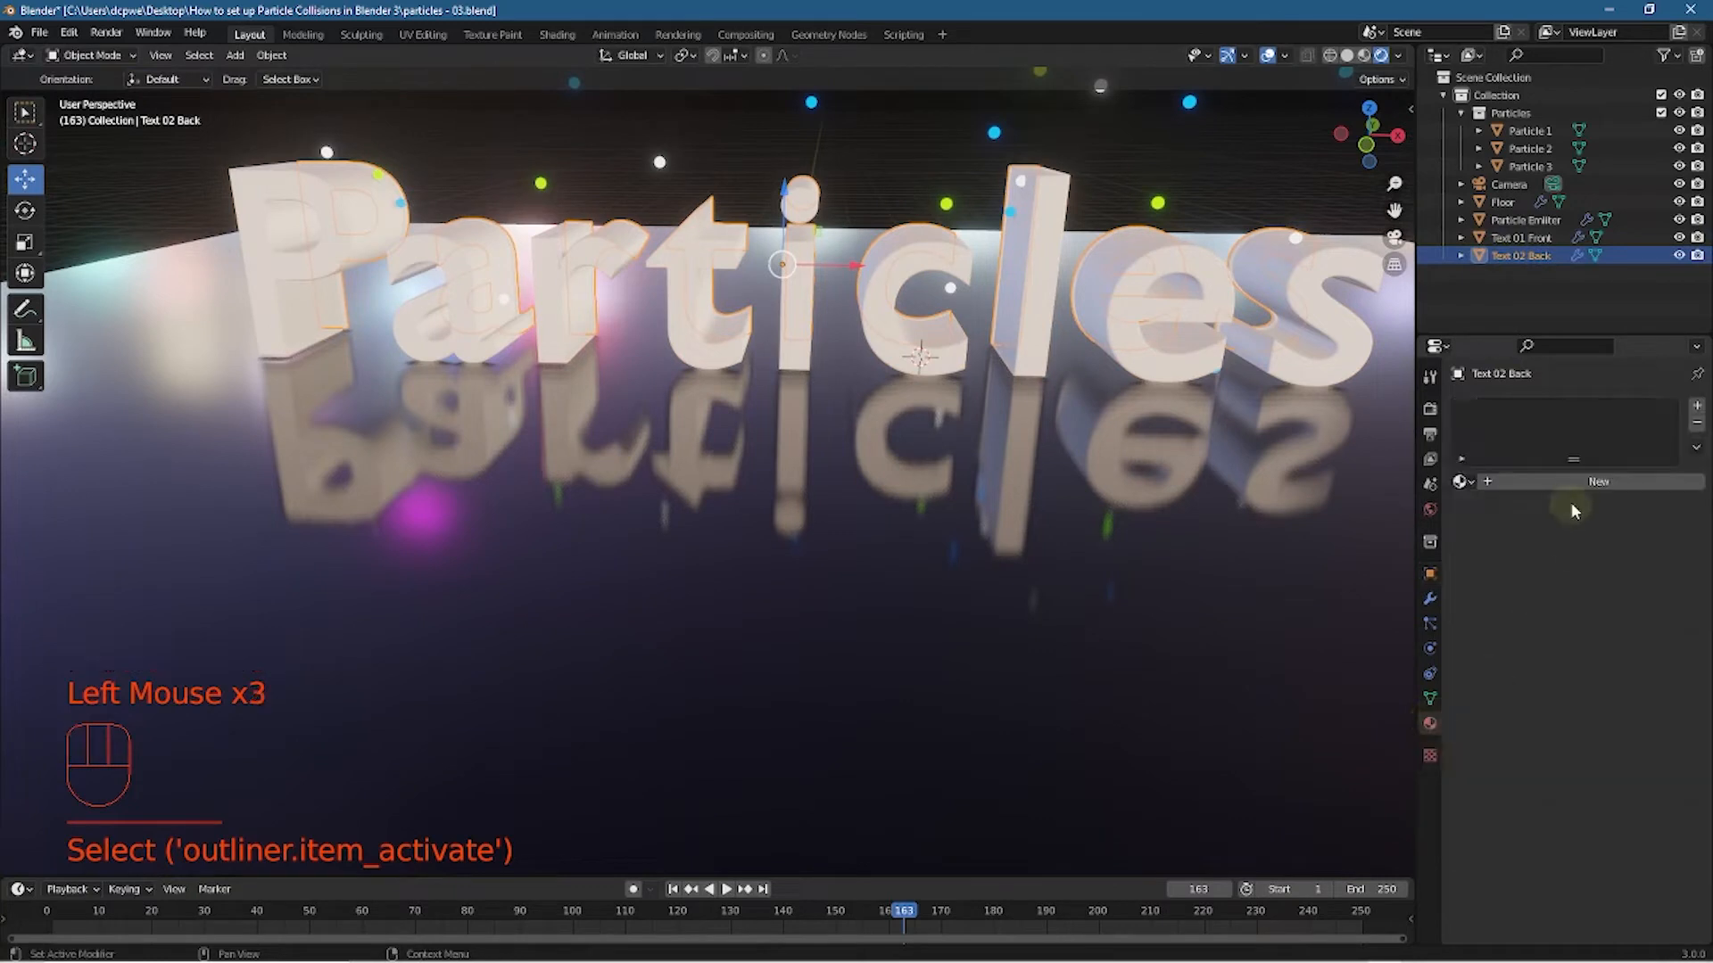
{"action": "left_click", "coordinate": [1570, 482]}
Name the new material "Text 02 Back" by copying the name of its object
{"action": "left_click", "coordinate": [1521, 237]}
{"action": "left_click", "coordinate": [1522, 256]}
{"action": "left_click", "coordinate": [1522, 256]}
{"action": "left_click", "coordinate": [1522, 256], "text": "ctrl"}
{"action": "key", "text": "ctrl+c"}
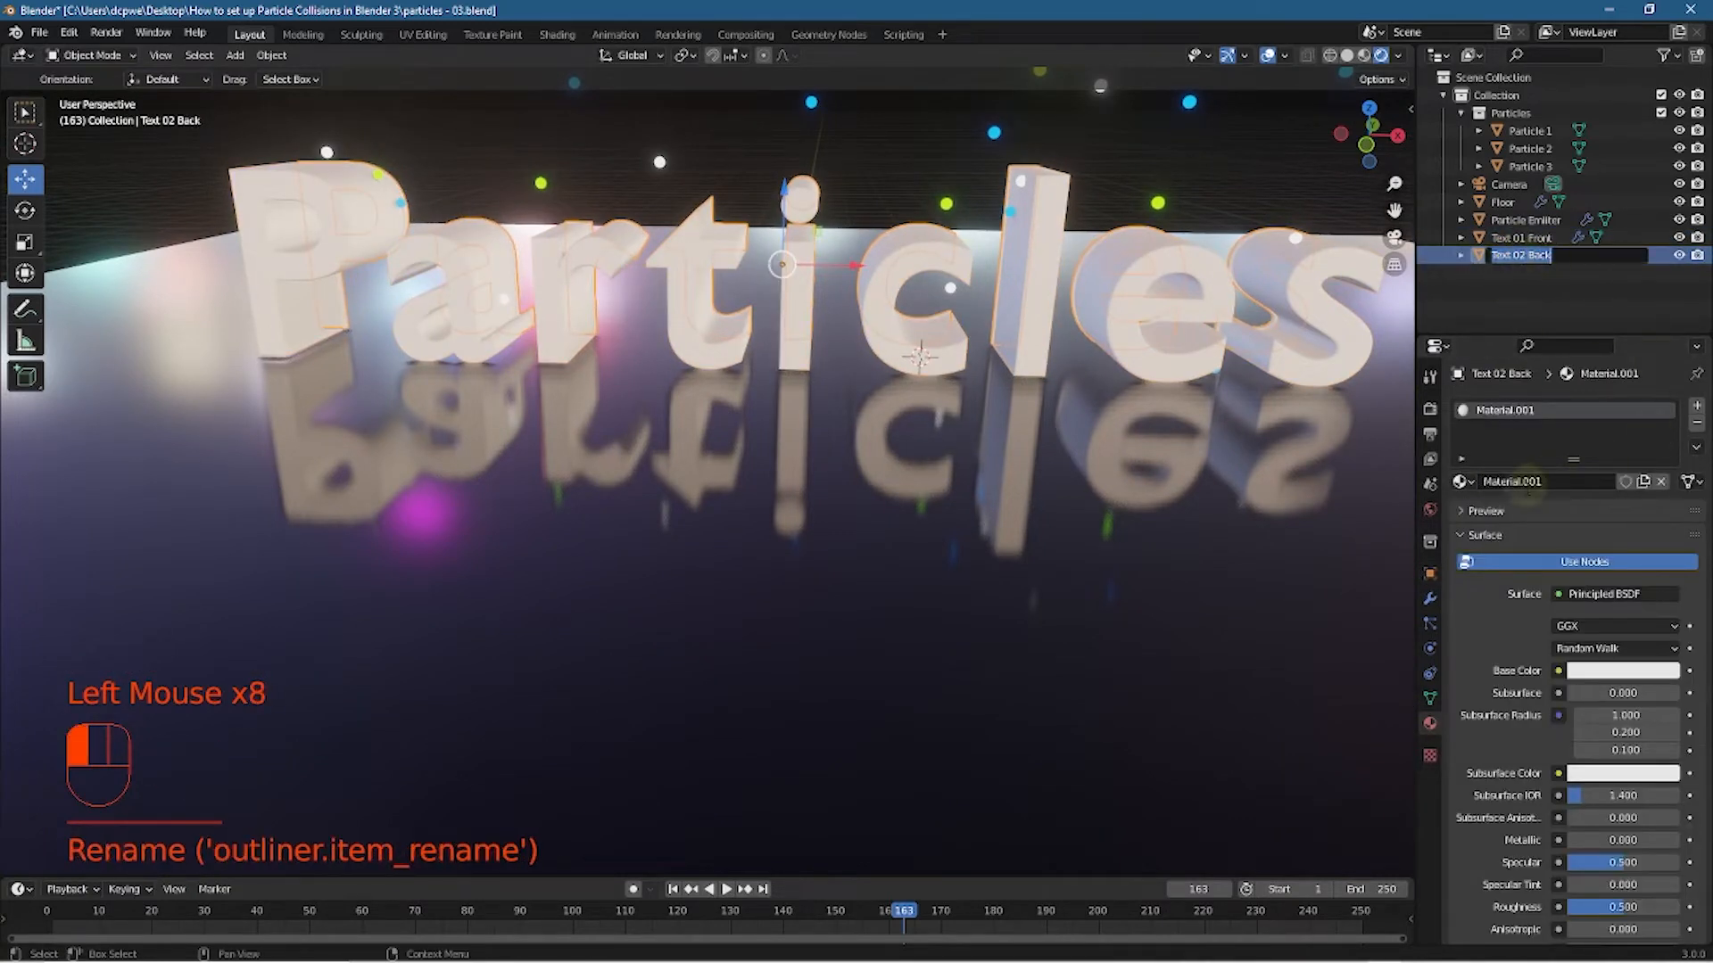
{"action": "left_click", "coordinate": [1550, 483], "text": "ctrl"}
{"action": "key", "text": "ctrl+v"}
{"action": "key", "text": "Return"}
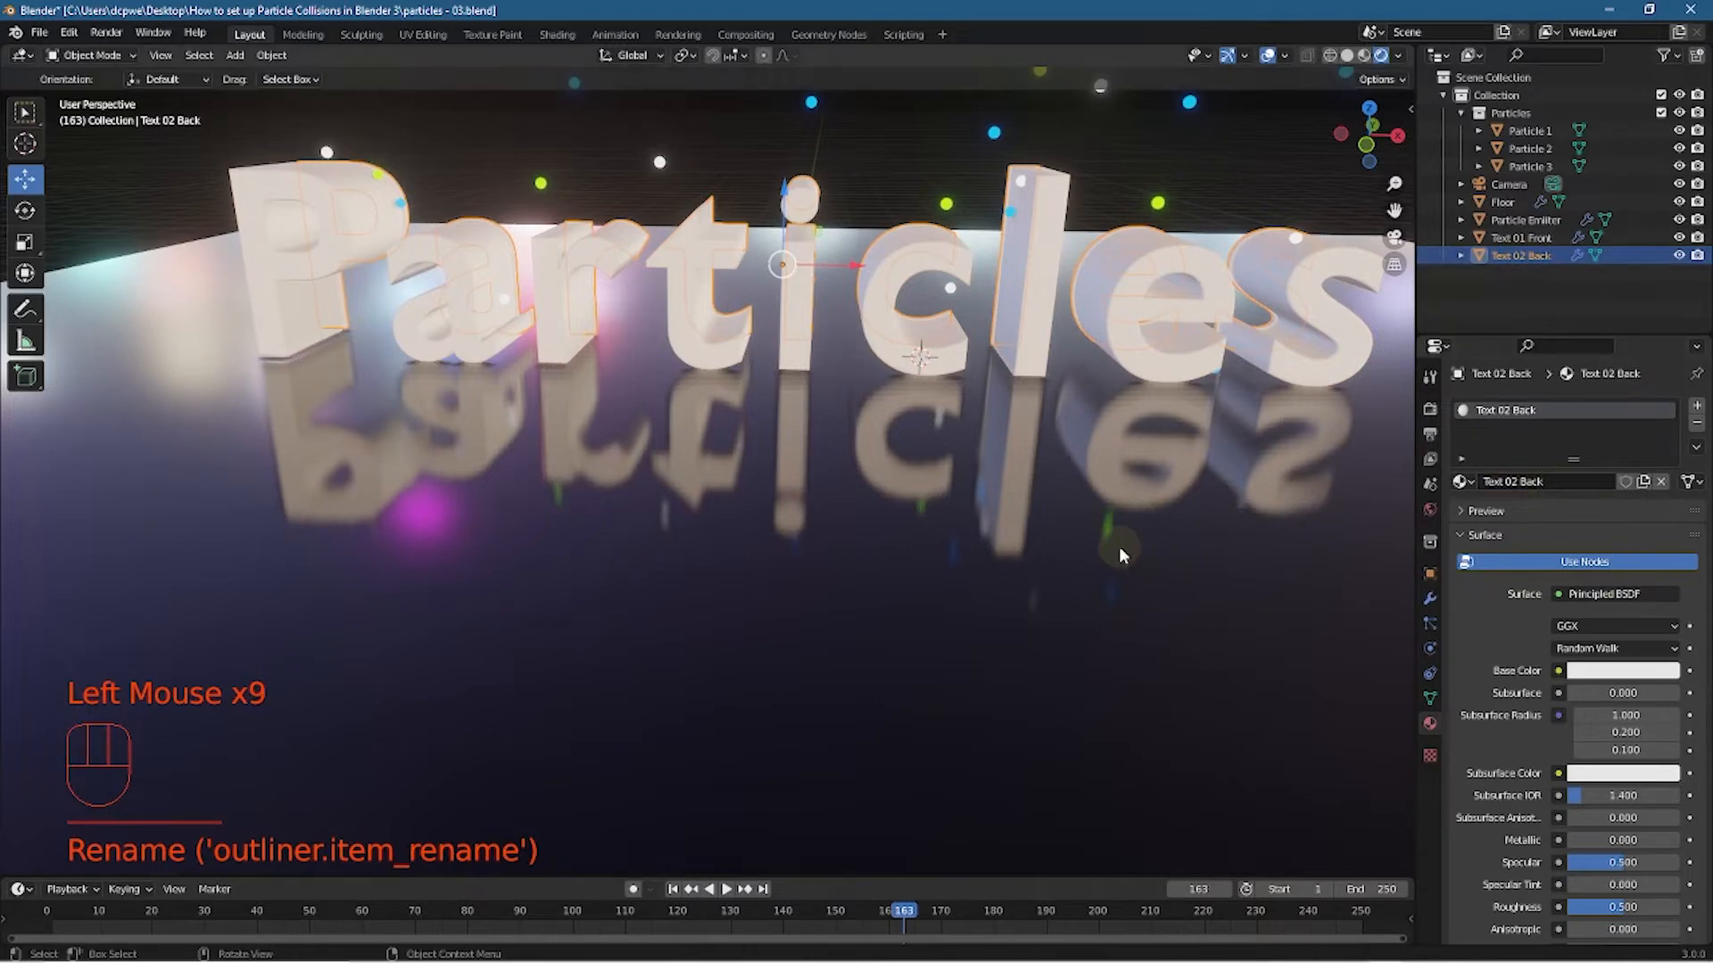
In camera view, make the Text 02 Back material an Emission surface with strength 4.900 and a red colour of hue 0.994 at full saturation
{"action": "key", "text": "KP_0"}
{"action": "scroll", "coordinate": [1020, 518], "scroll_direction": "up", "scroll_amount": 2}
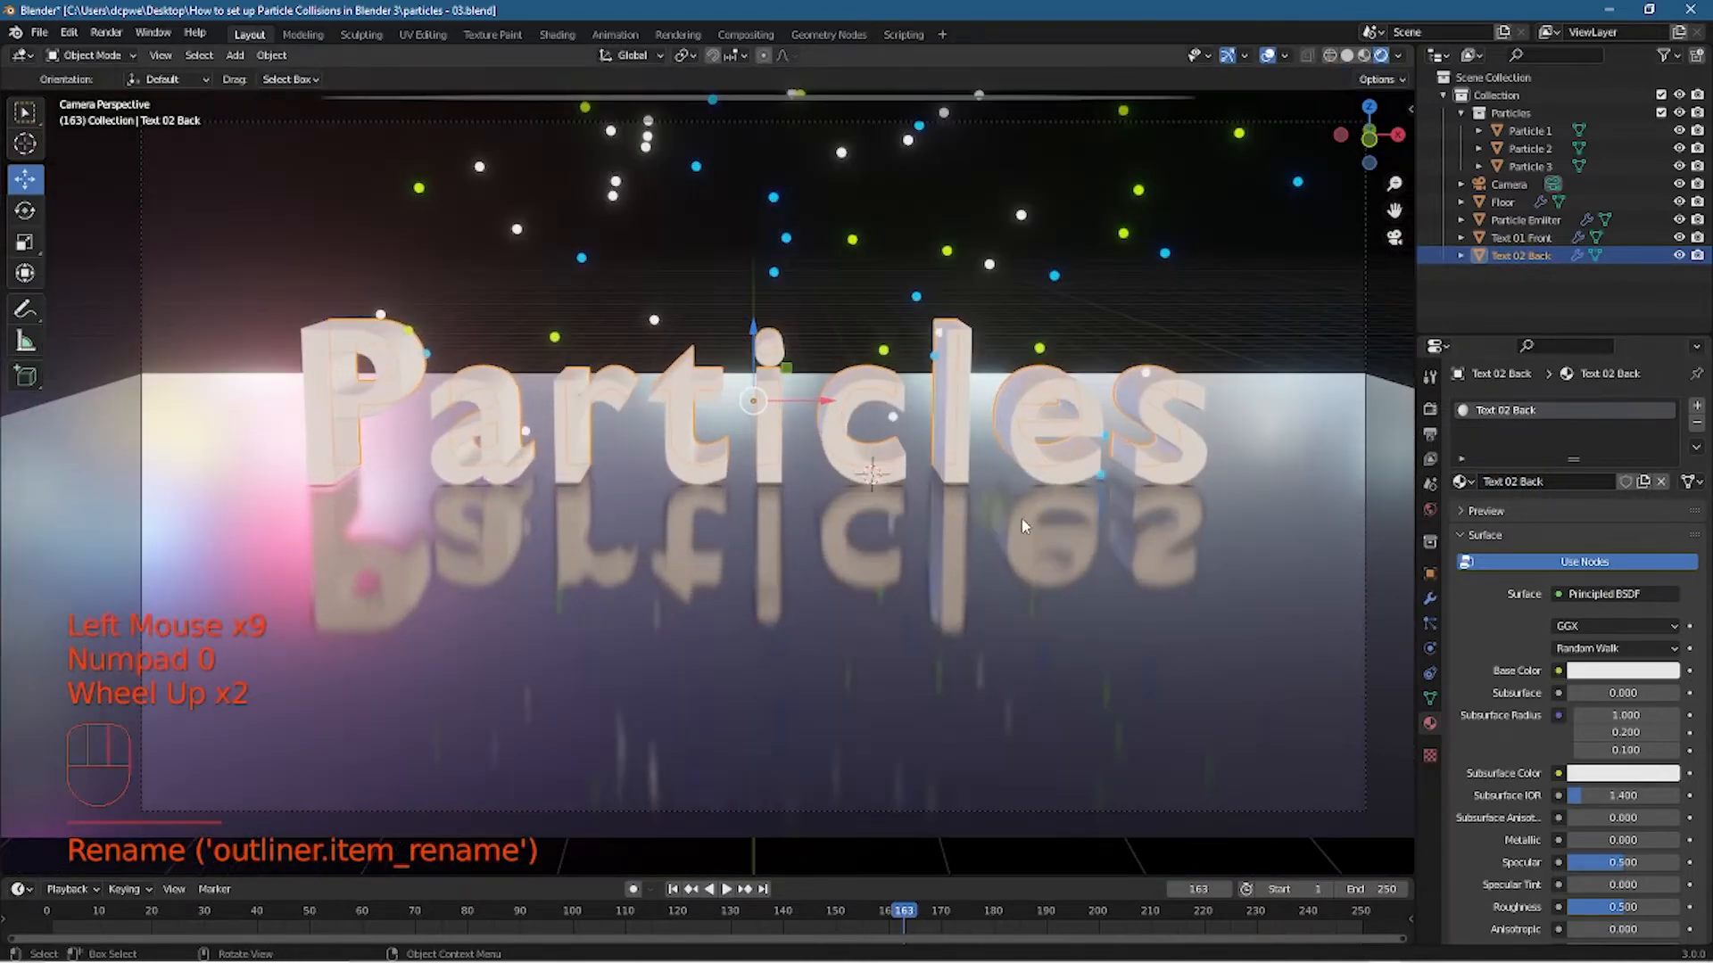
{"action": "left_click", "coordinate": [1597, 594]}
{"action": "left_click", "coordinate": [1449, 241]}
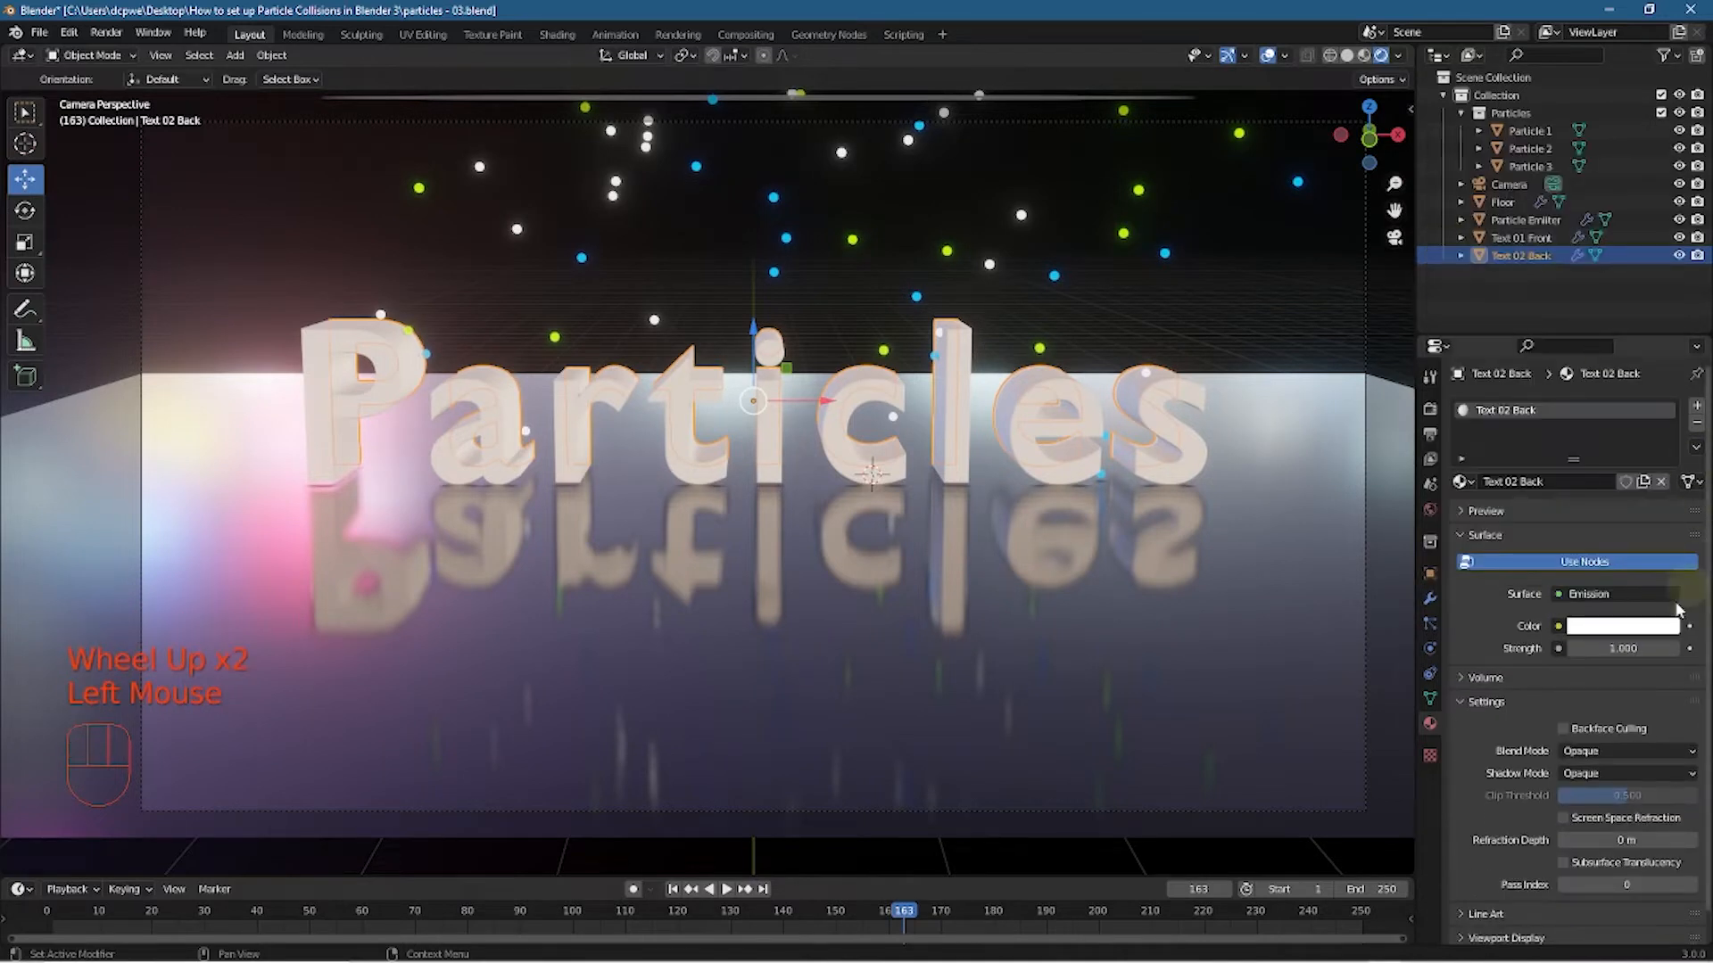
{"action": "mouse_move", "coordinate": [1622, 649]}
{"action": "left_mouse_down"}
{"action": "mouse_move", "coordinate": [1677, 649]}
{"action": "mouse_move", "coordinate": [1610, 649]}
{"action": "mouse_move", "coordinate": [1605, 632]}
{"action": "left_mouse_up"}
{"action": "left_click", "coordinate": [1603, 630]}
{"action": "mouse_move", "coordinate": [1596, 491]}
{"action": "left_mouse_down"}
{"action": "mouse_move", "coordinate": [1639, 502]}
{"action": "mouse_move", "coordinate": [1649, 526]}
{"action": "mouse_move", "coordinate": [1668, 465]}
{"action": "mouse_move", "coordinate": [1646, 528]}
{"action": "mouse_move", "coordinate": [1601, 530]}
{"action": "left_mouse_up"}
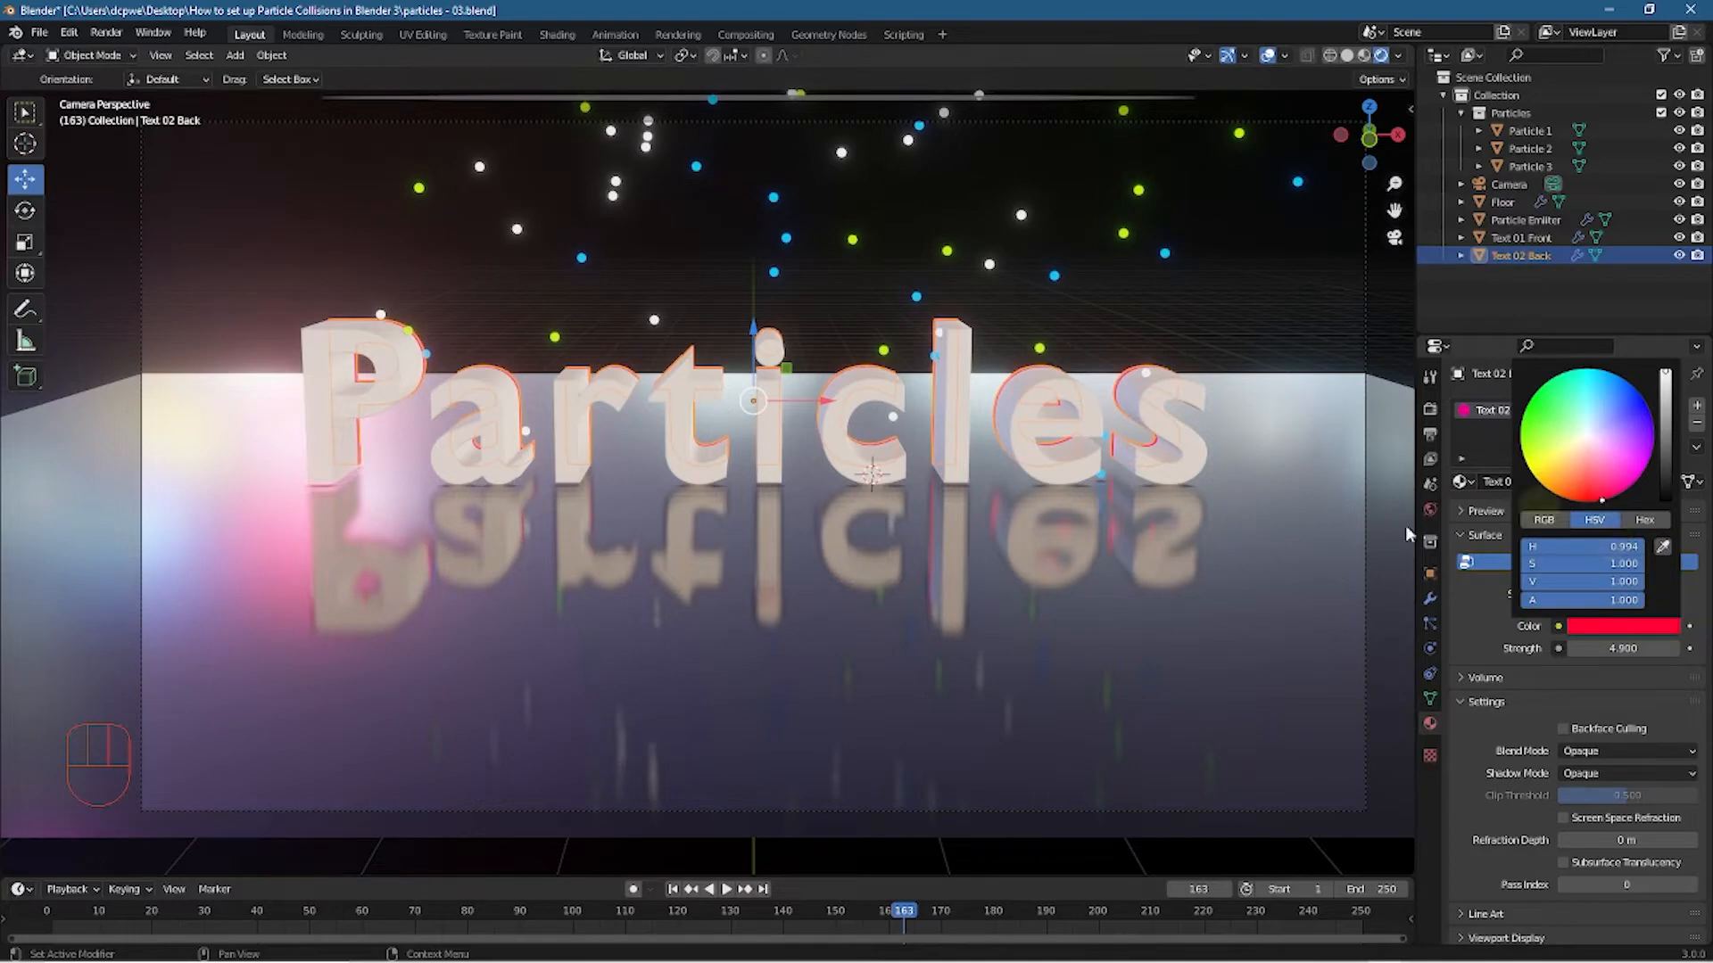
Render the current frame from the camera to check the red edge glow, and close the render
{"action": "key", "text": "KP_0"}
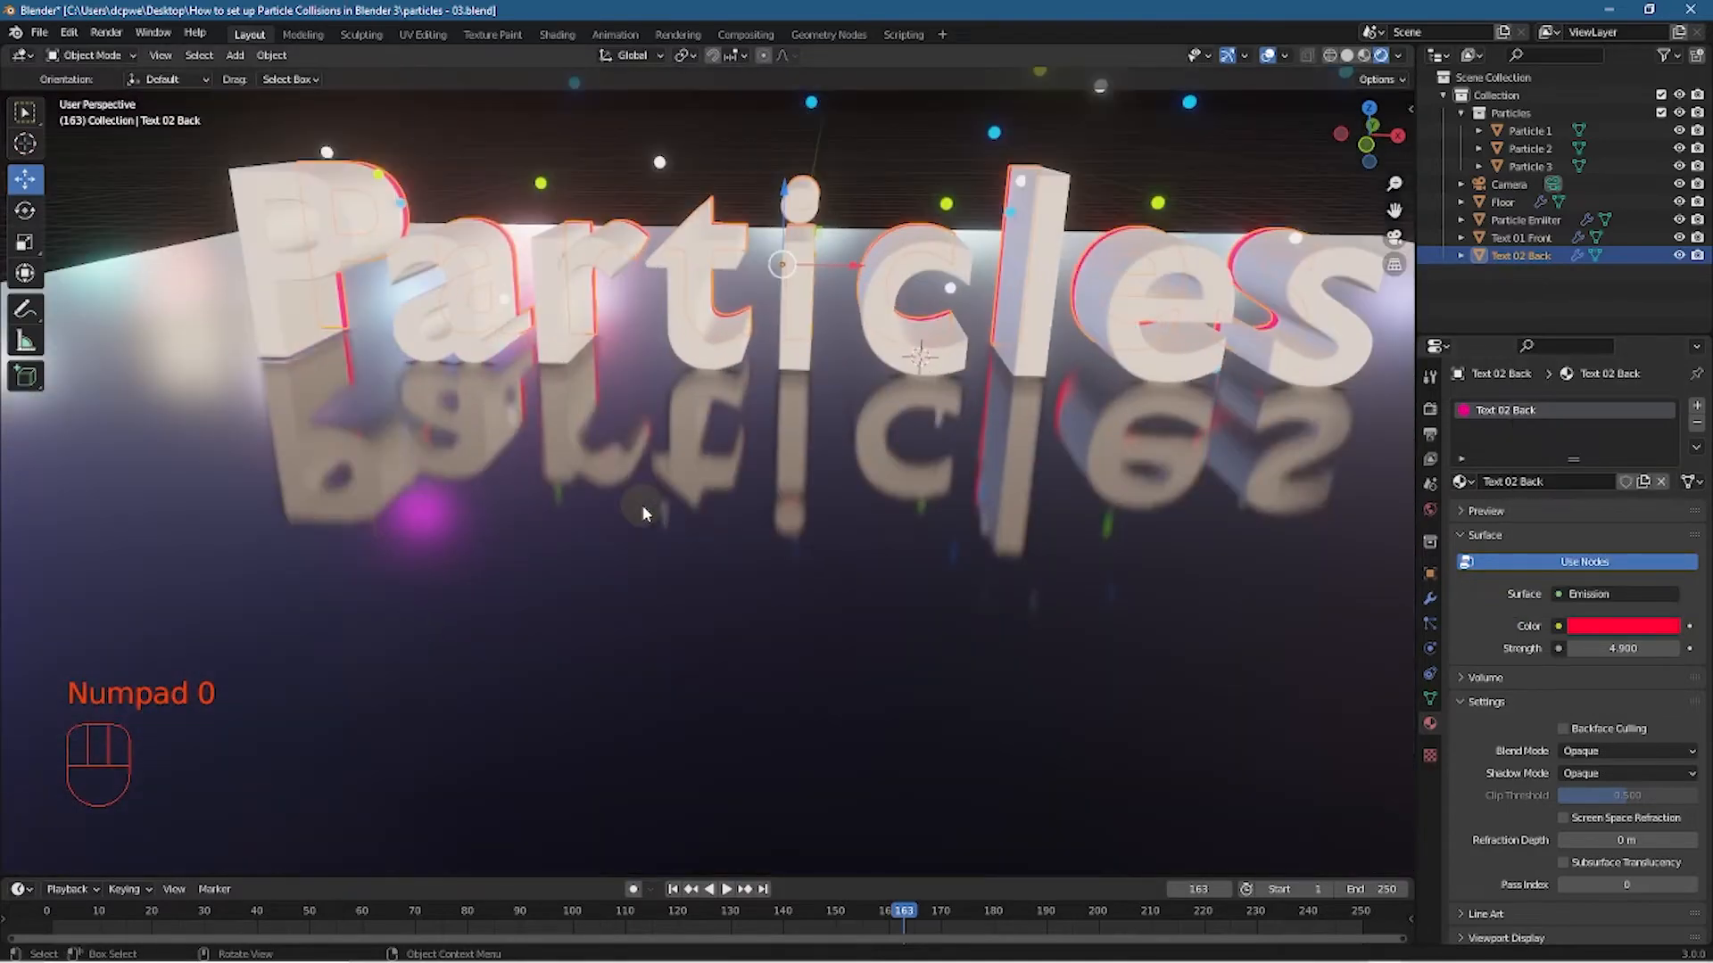
{"action": "key", "text": "KP_0"}
{"action": "key", "text": "F12"}
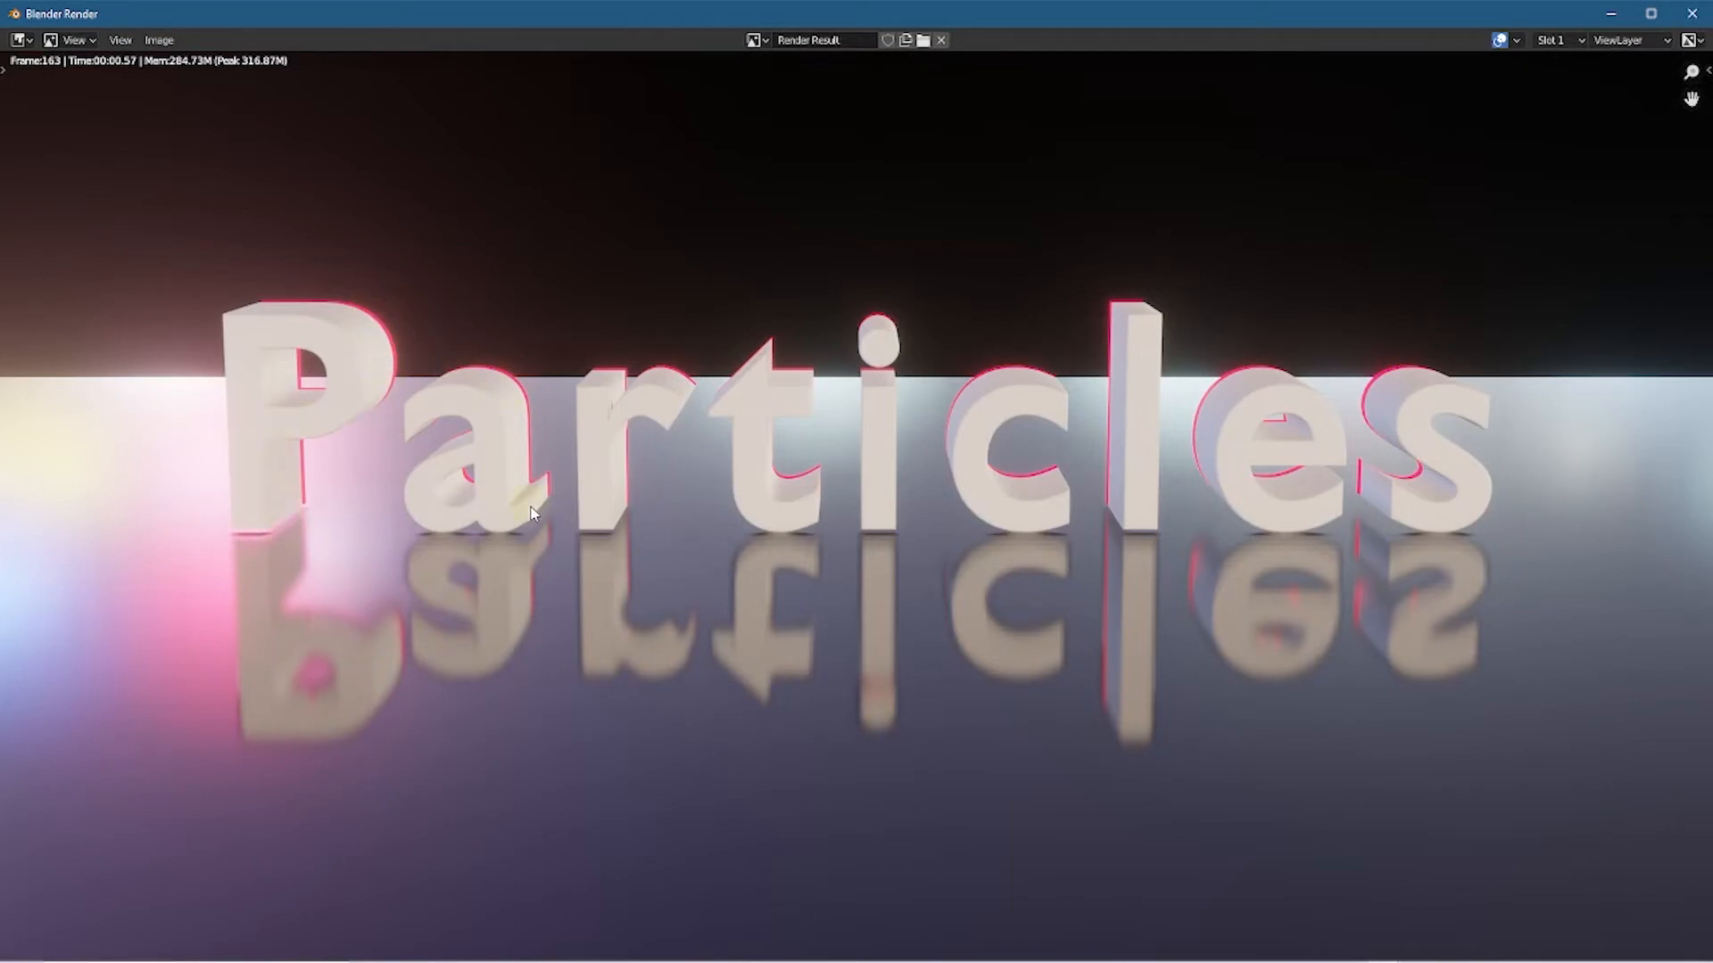
{"action": "key", "text": "Escape"}
Raise the emission strength of the Text 02 Back material to 9.800
{"action": "mouse_move", "coordinate": [1617, 650]}
{"action": "left_mouse_down"}
{"action": "mouse_move", "coordinate": [1694, 655]}
{"action": "mouse_move", "coordinate": [8, 654]}
{"action": "mouse_move", "coordinate": [1648, 656]}
{"action": "left_mouse_up"}
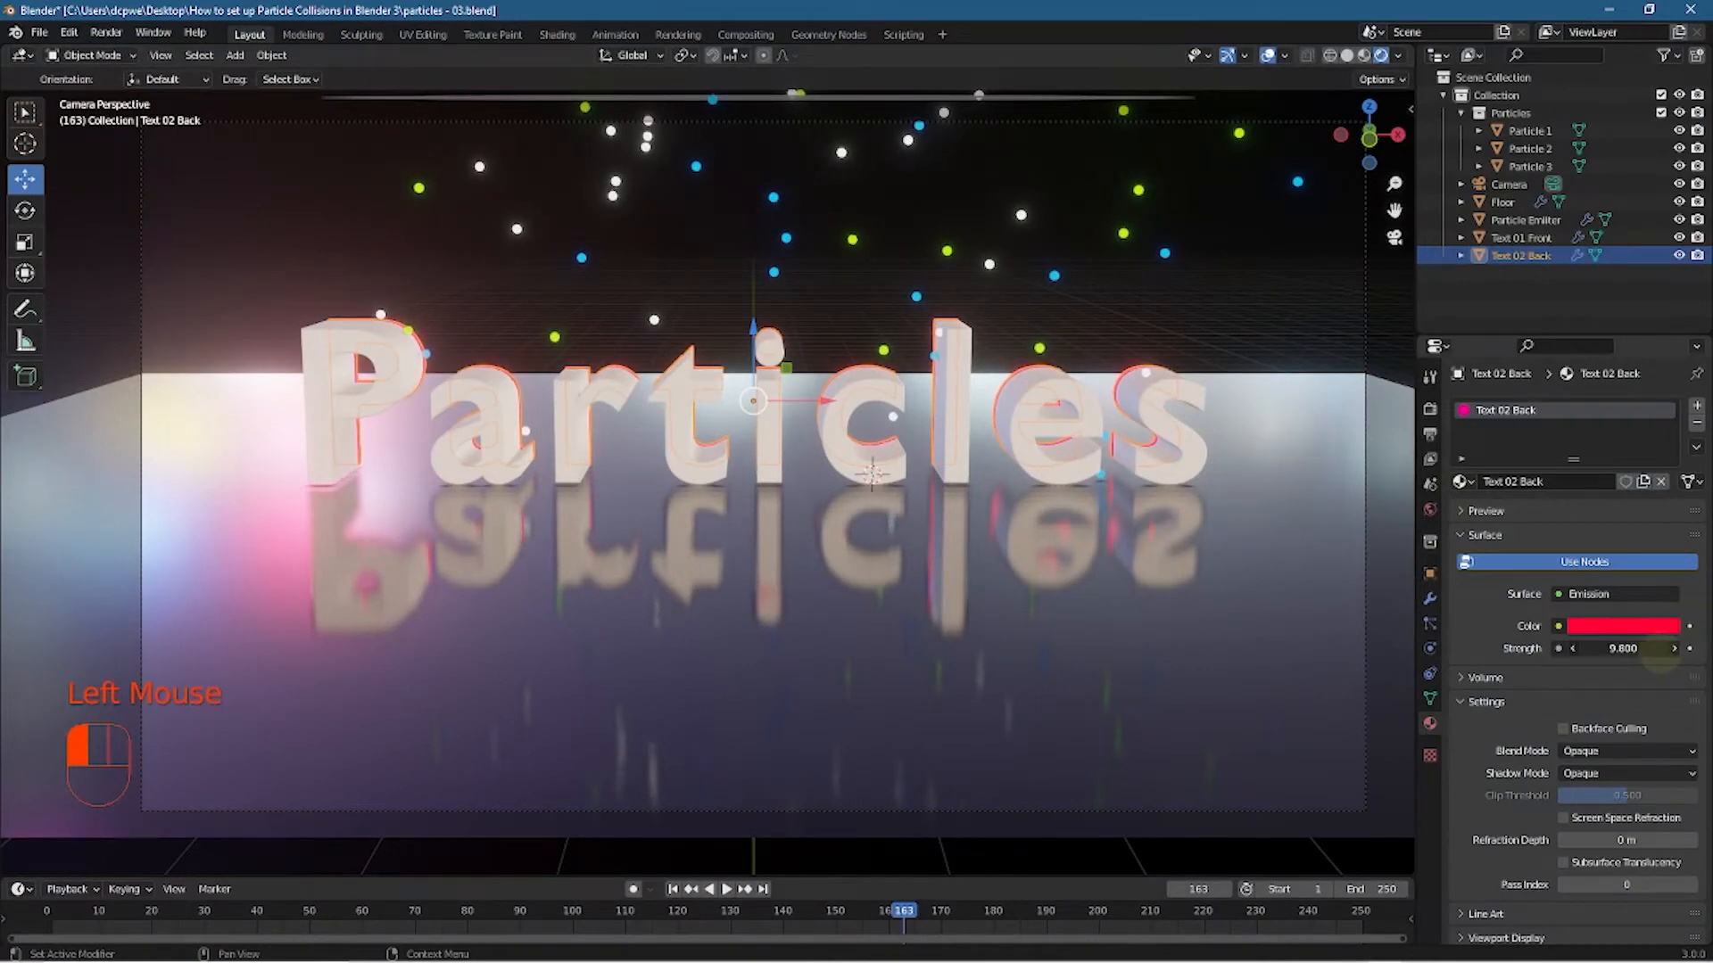
{"action": "left_click_drag", "start_coordinate": [1662, 665], "coordinate": [1661, 665]}
Adjust the Eevee Bloom settings to threshold 0.664, radius 4.323 and intensity 0.091
{"action": "left_click", "coordinate": [1428, 408]}
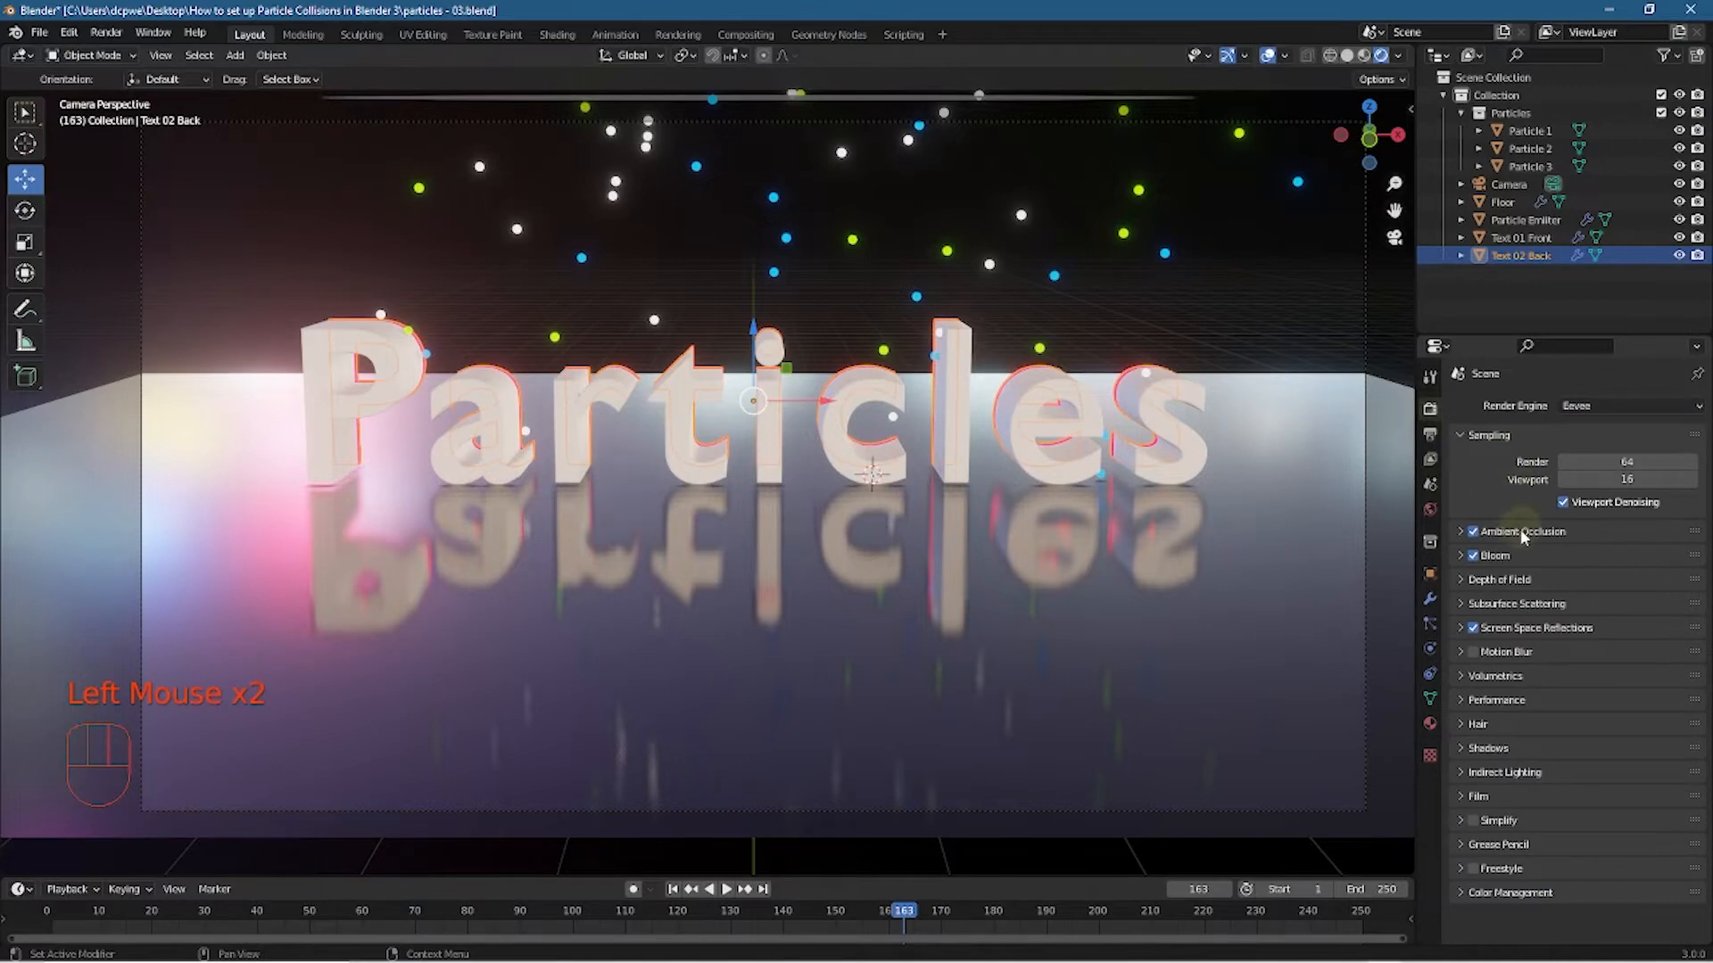
{"action": "left_click", "coordinate": [1461, 555]}
{"action": "left_click", "coordinate": [1561, 582]}
{"action": "left_click_drag", "start_coordinate": [1561, 582], "coordinate": [1558, 582]}
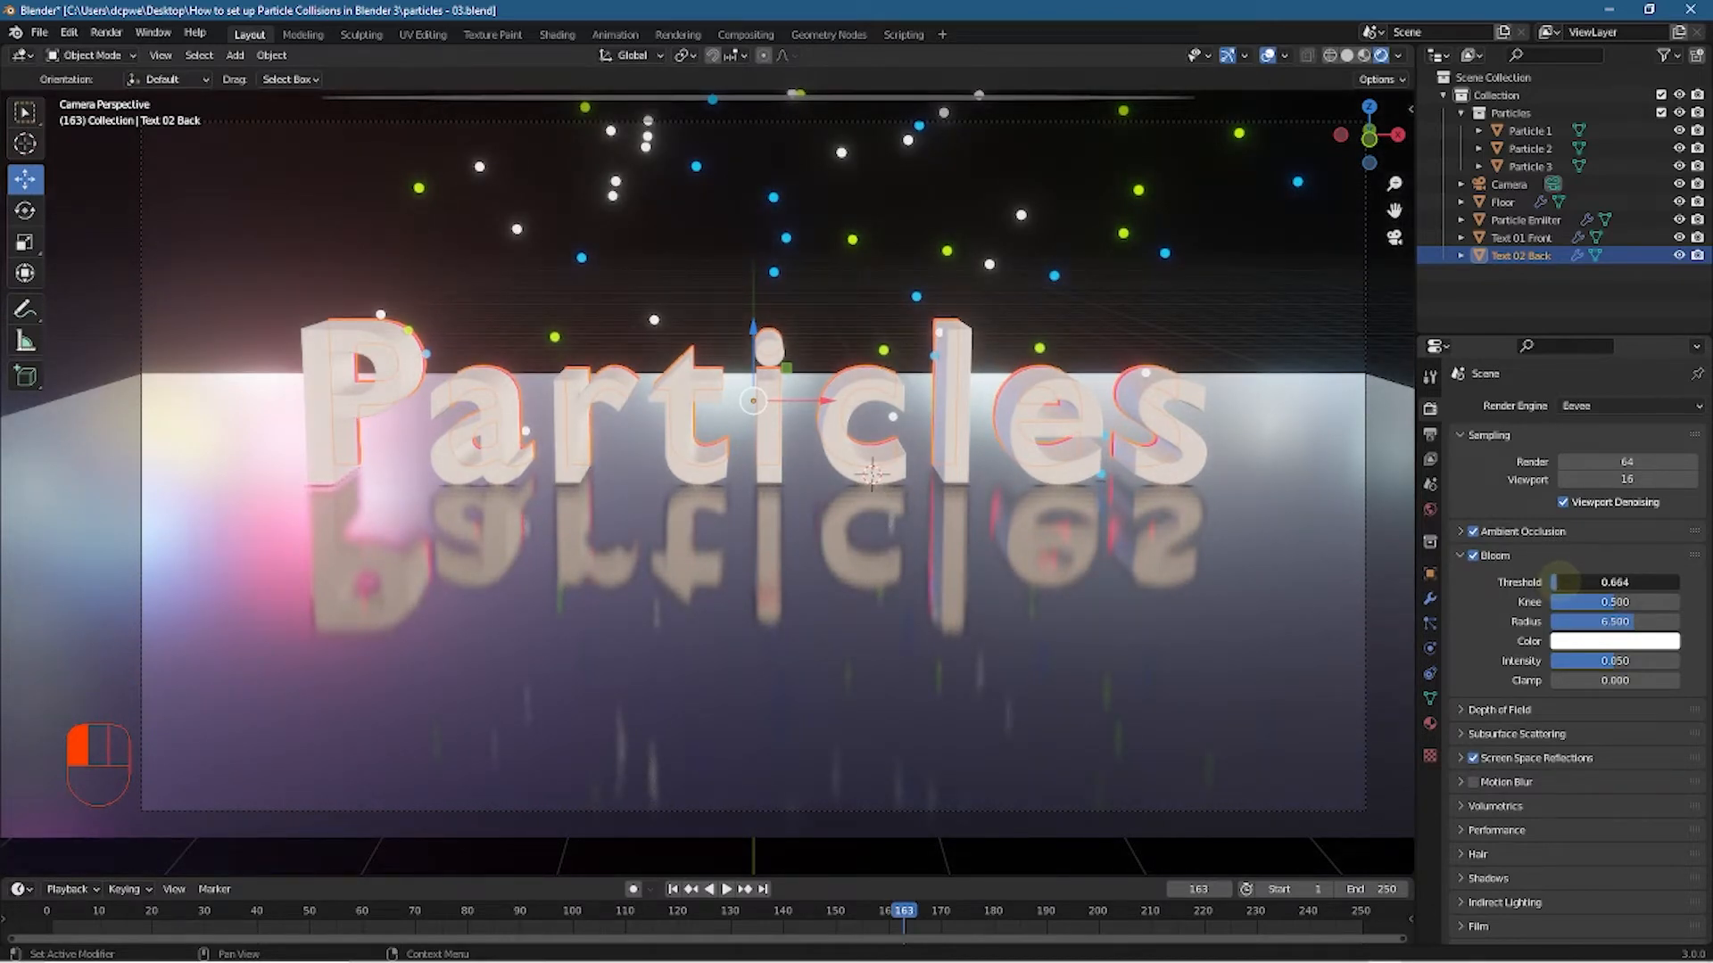
{"action": "left_click_drag", "start_coordinate": [1559, 582], "coordinate": [1559, 581]}
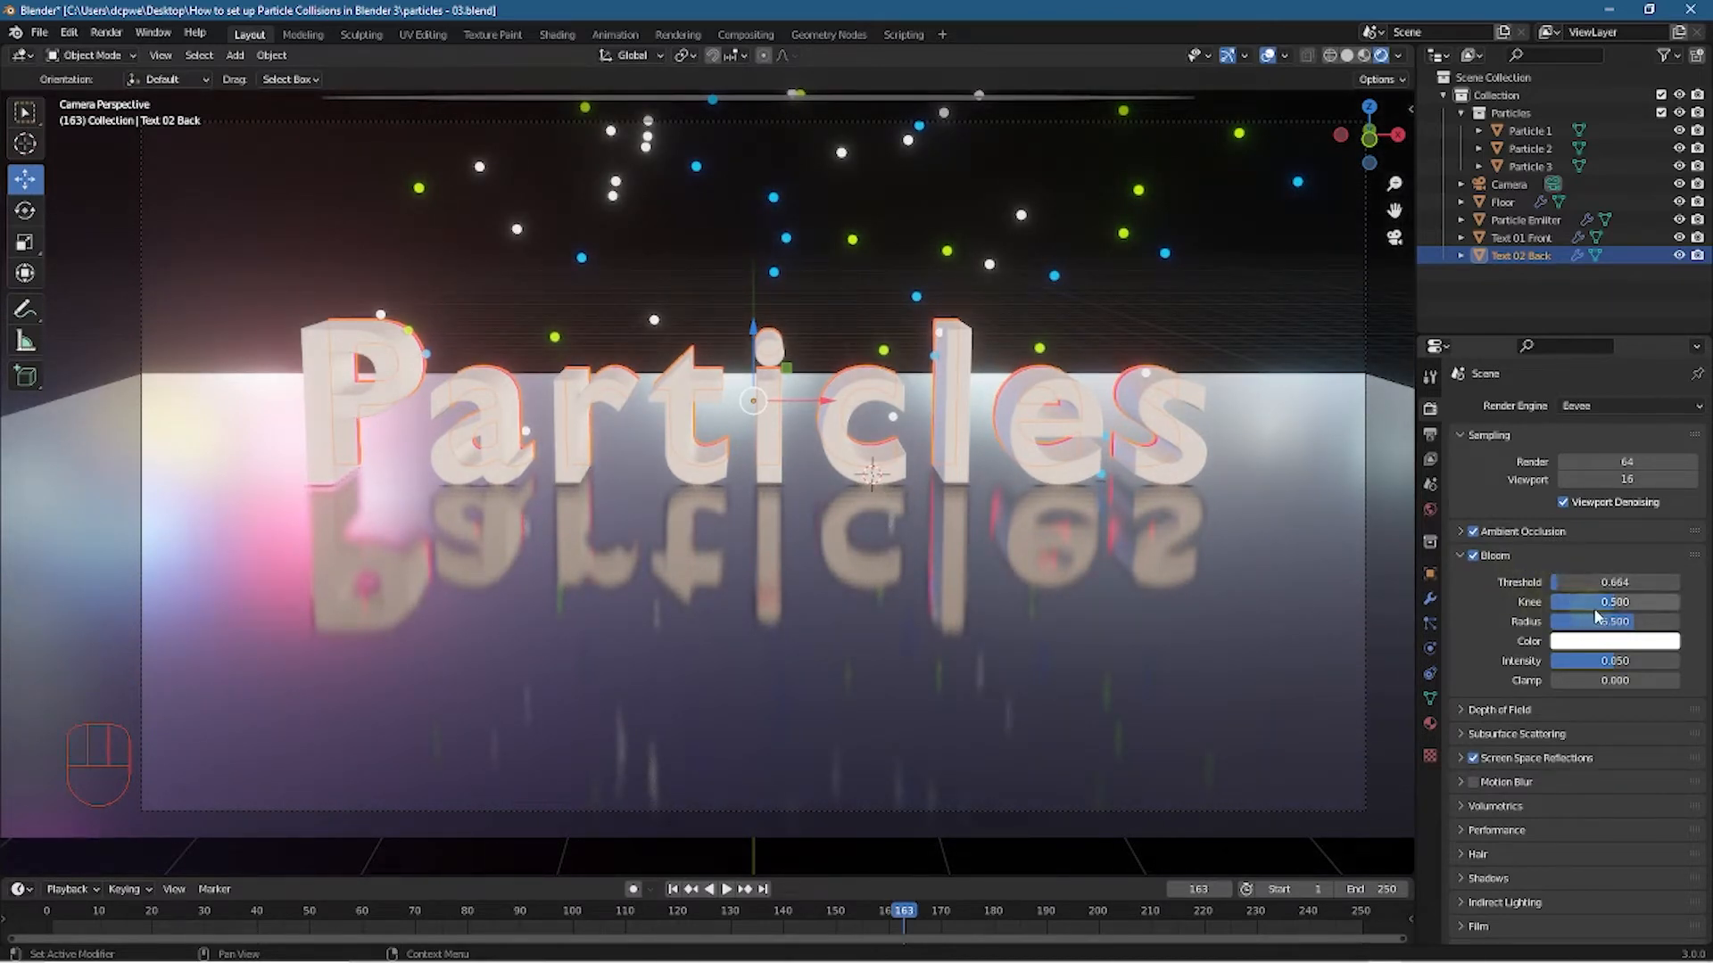
{"action": "left_click_drag", "start_coordinate": [1629, 628], "coordinate": [1620, 667]}
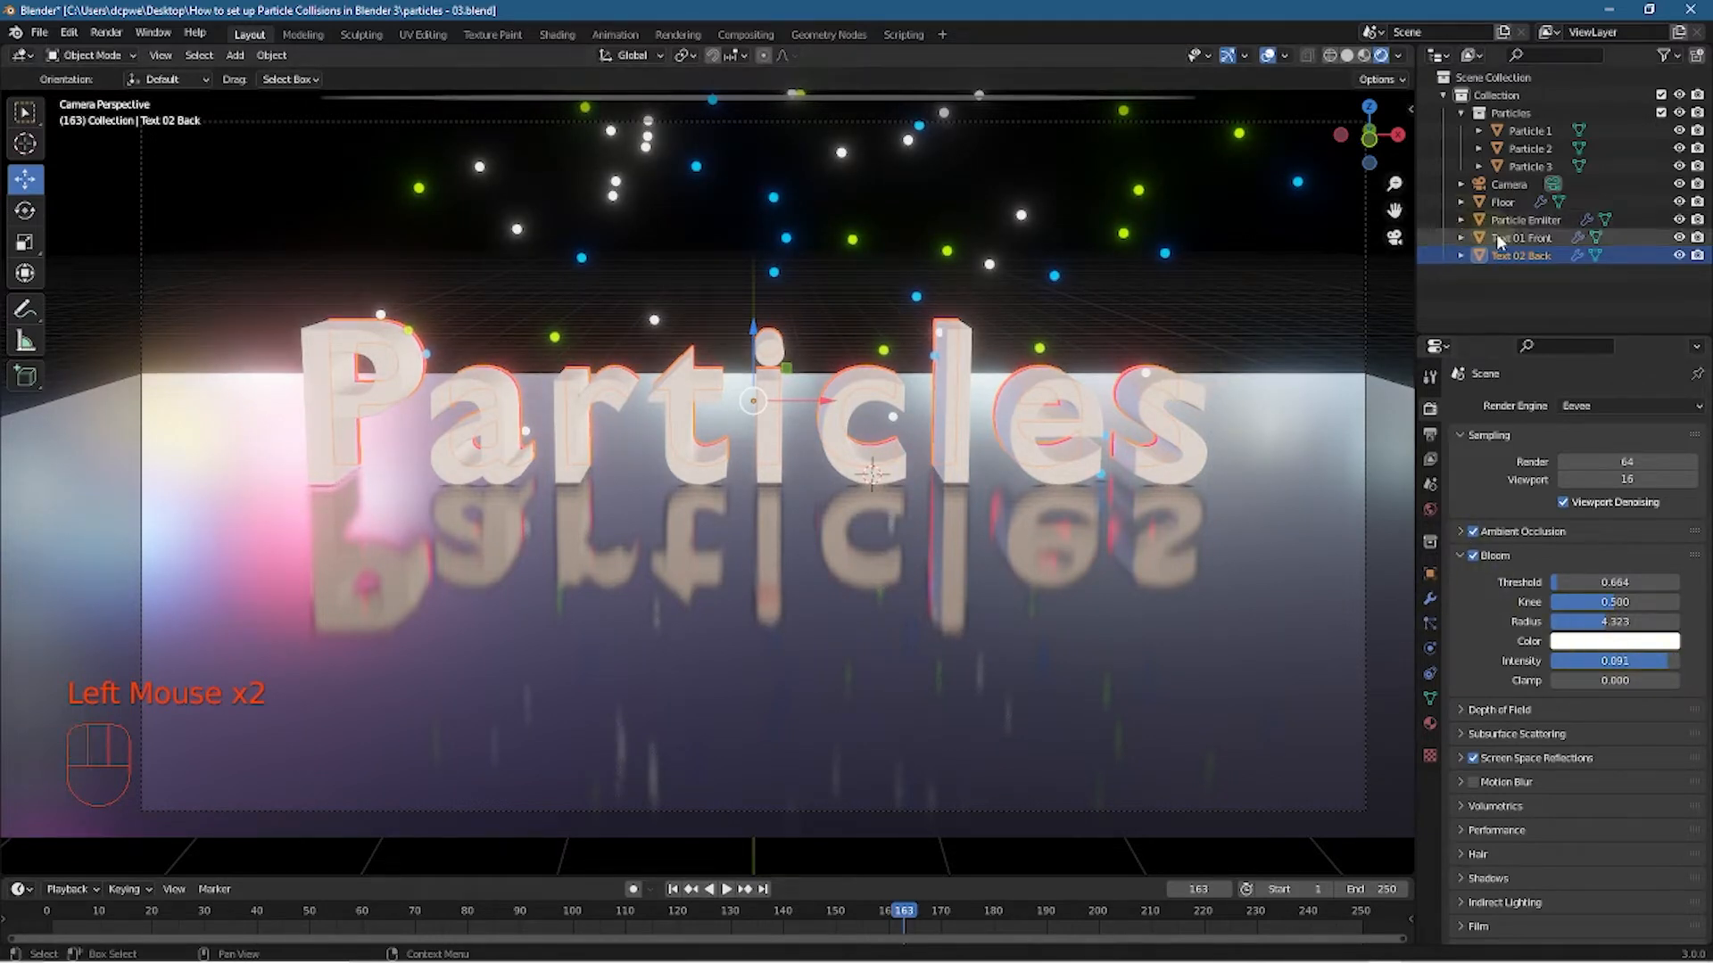
Set the emission strength of the Text 02 Back material to 49.400
{"action": "left_click", "coordinate": [1516, 256]}
{"action": "left_click", "coordinate": [1430, 723]}
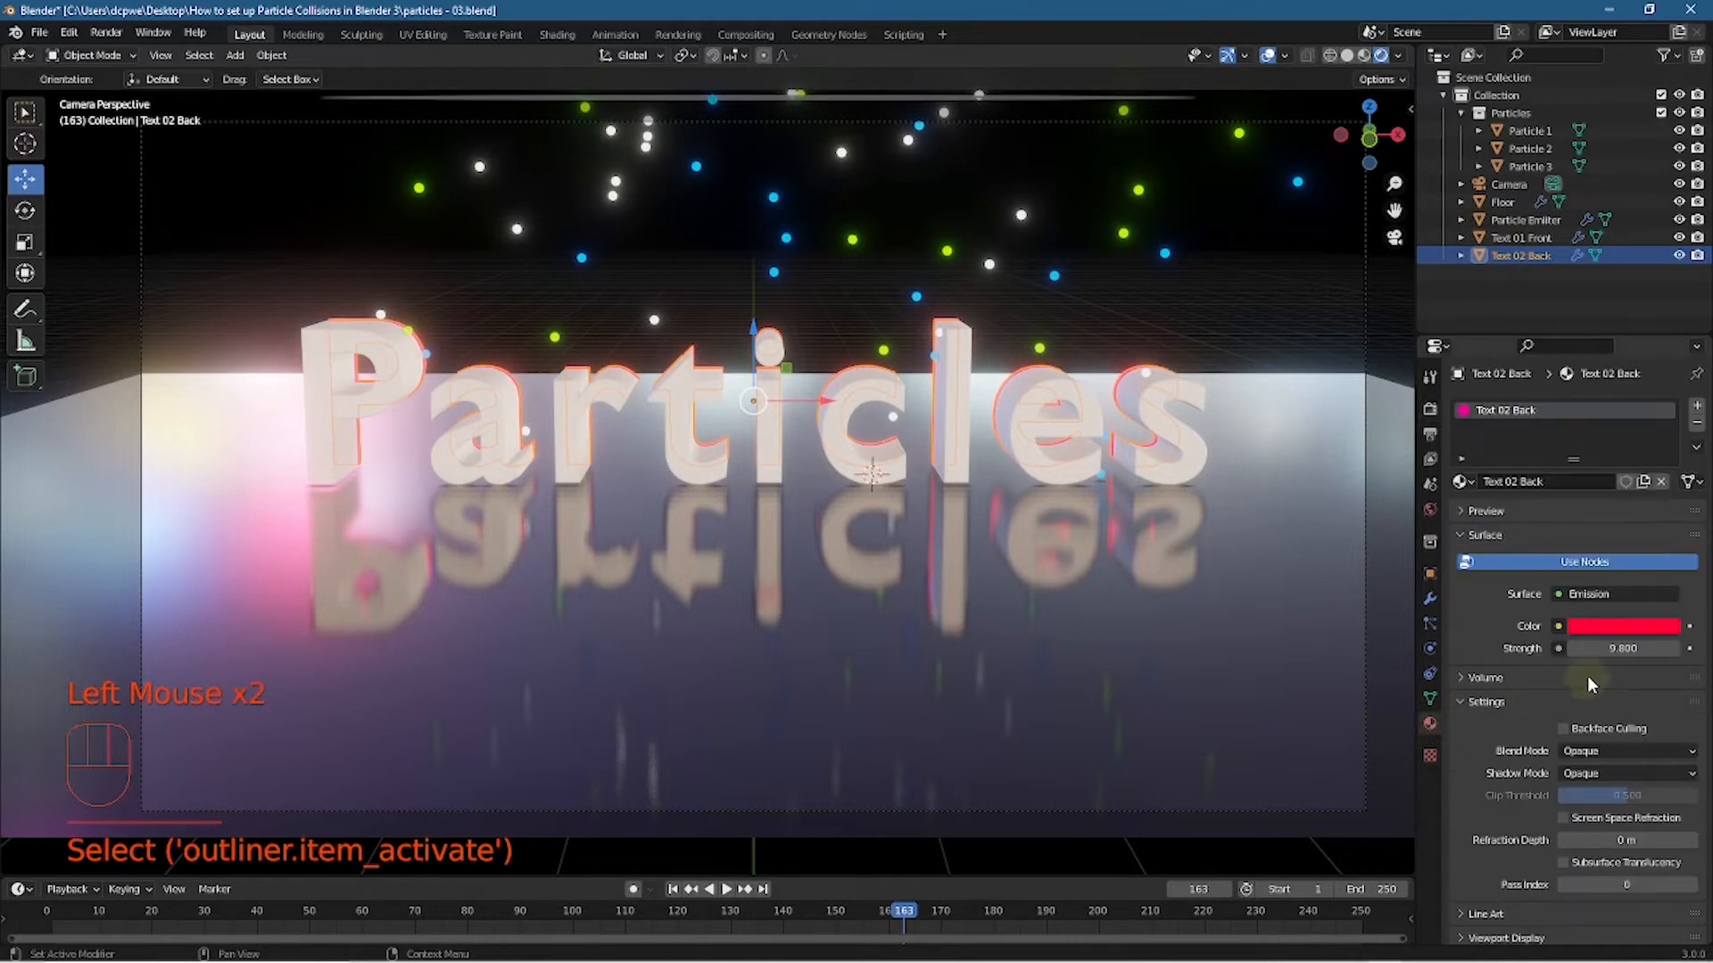
{"action": "left_click_drag", "start_coordinate": [1621, 649], "coordinate": [254, 649]}
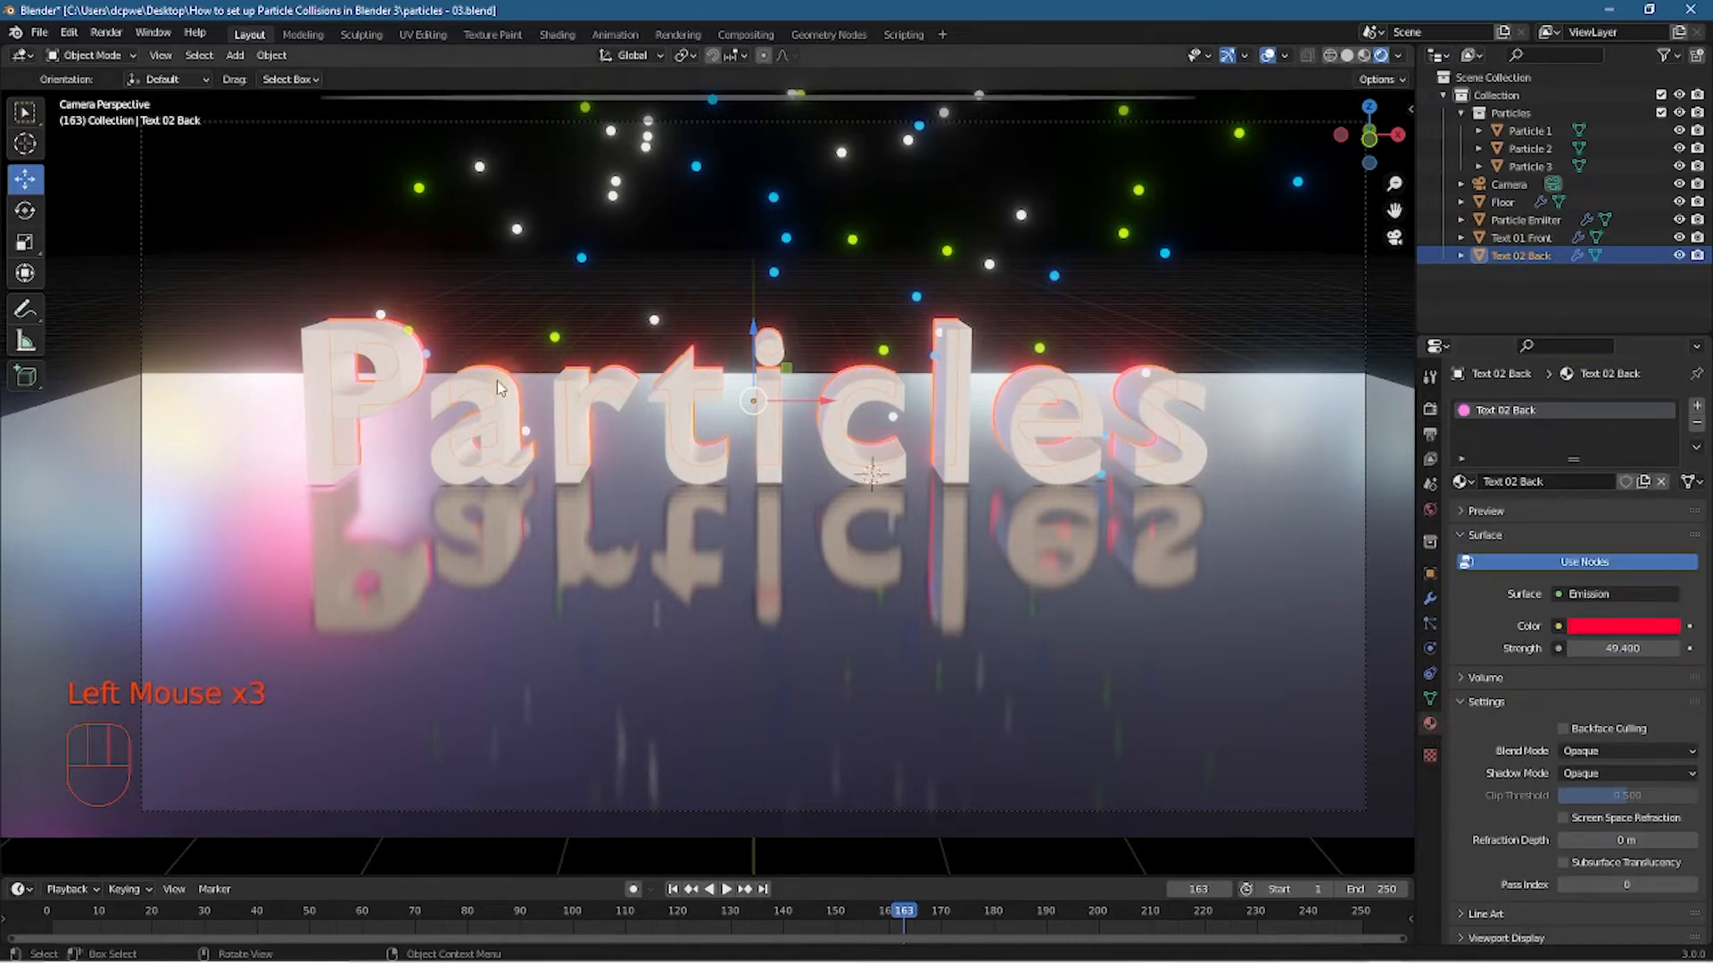
Render the current frame to check the stronger red glow behind the text, and close the render
{"action": "key", "text": "F12"}
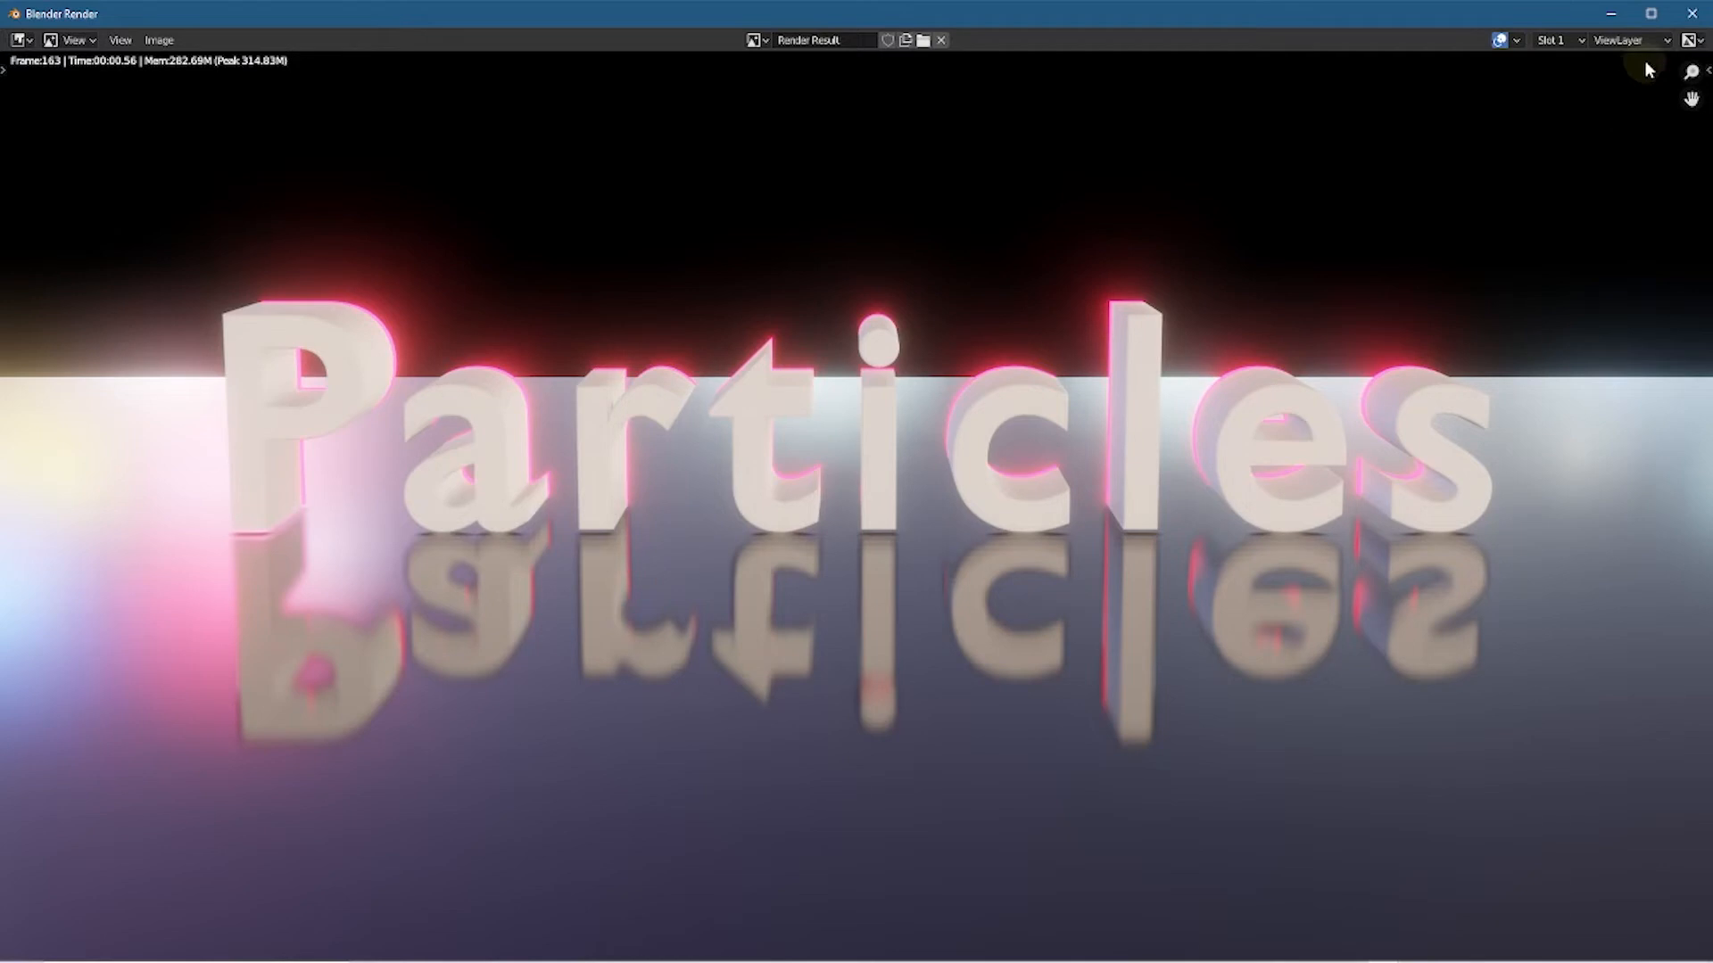
{"action": "left_click", "coordinate": [1692, 14]}
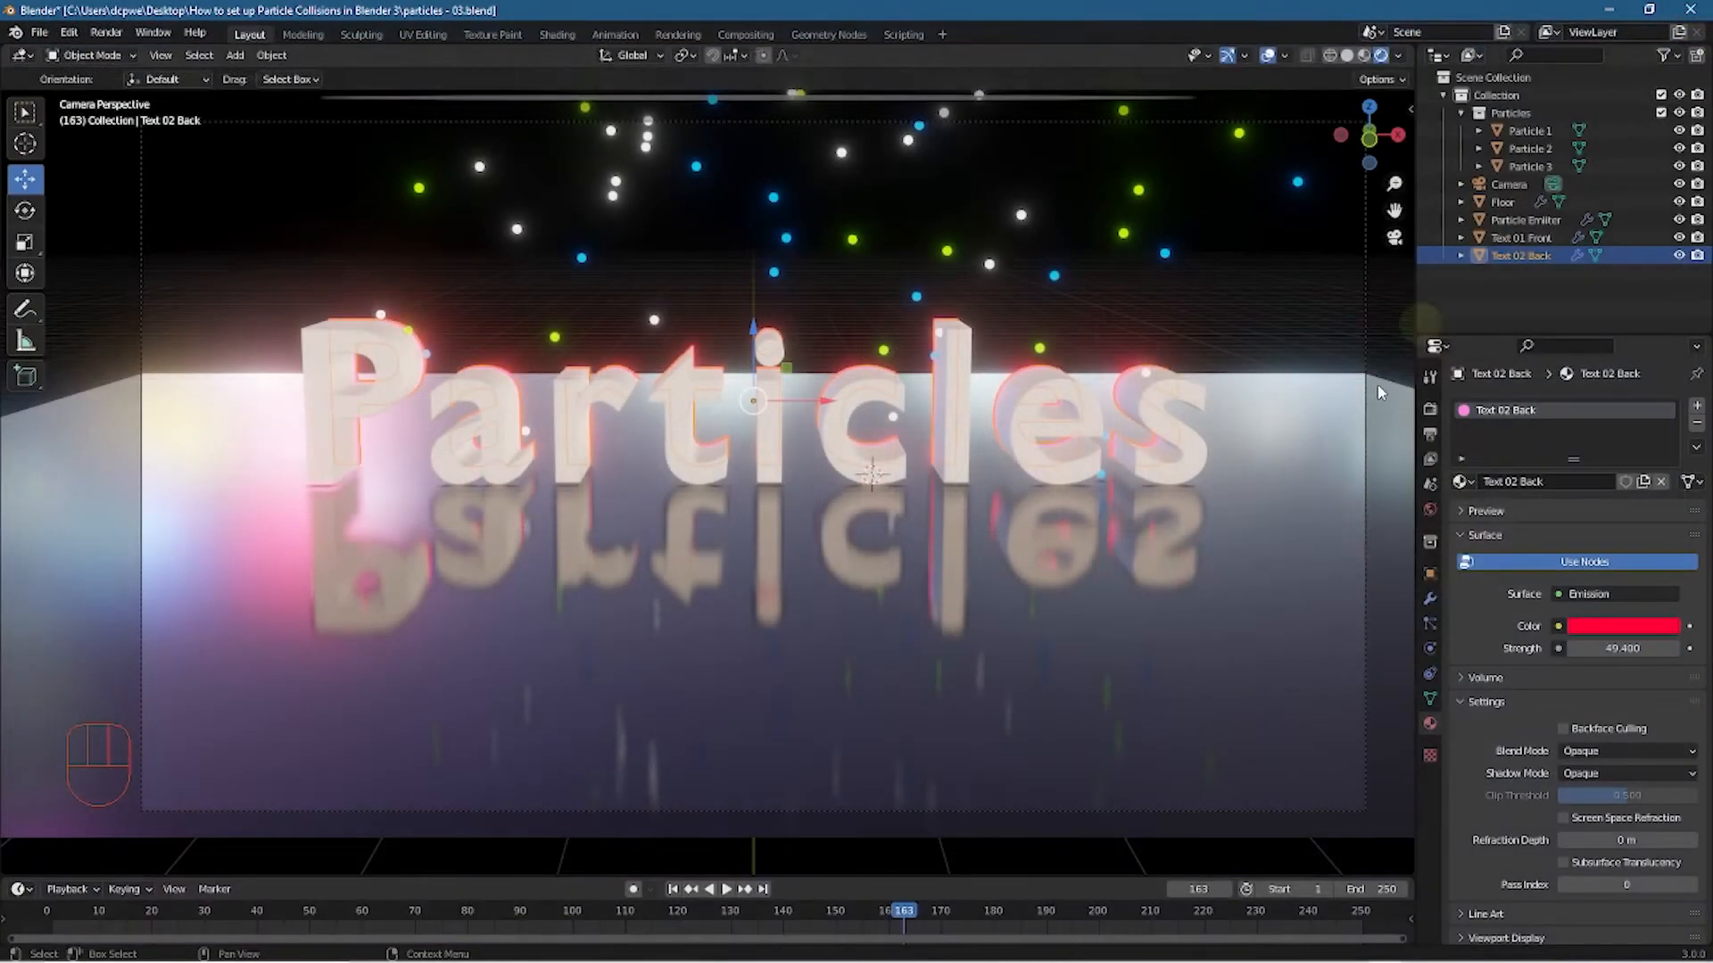
Change the Text 02 Back emission color to blue with hue 0.622, and render the frame to check the glow
{"action": "left_click", "coordinate": [1625, 627]}
{"action": "left_click", "coordinate": [1629, 626]}
{"action": "mouse_move", "coordinate": [1629, 626]}
{"action": "left_mouse_down"}
{"action": "mouse_move", "coordinate": [1586, 422]}
{"action": "mouse_move", "coordinate": [1608, 347]}
{"action": "mouse_move", "coordinate": [1629, 349]}
{"action": "left_mouse_up"}
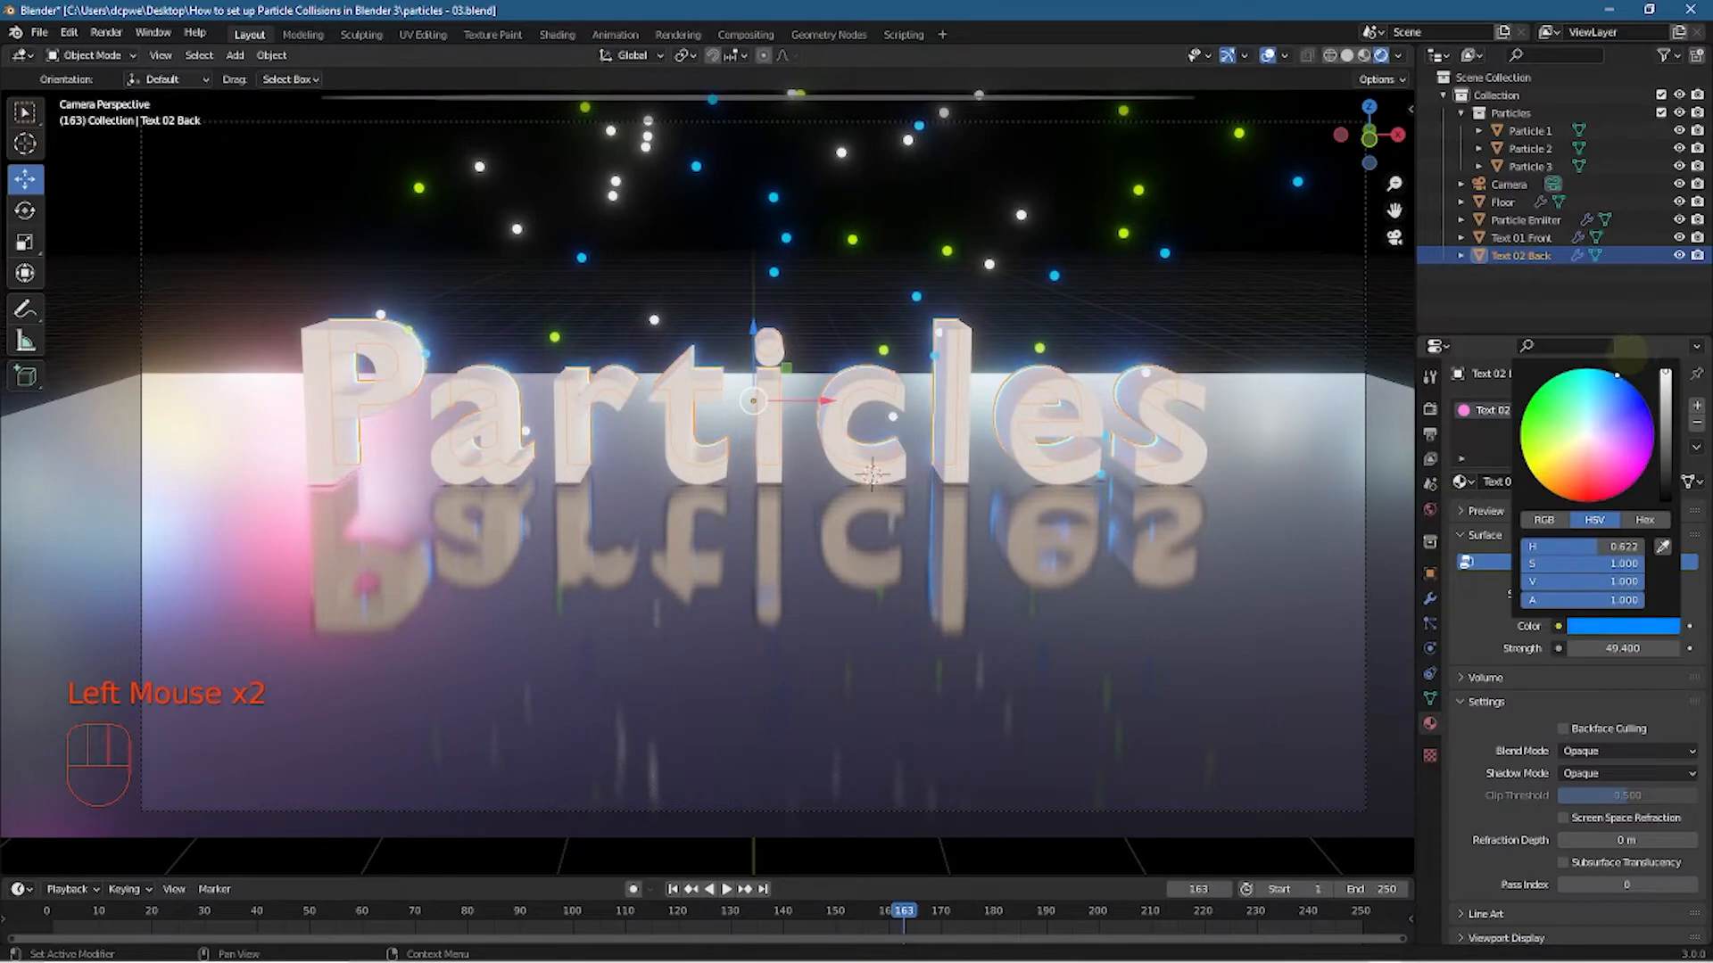
{"action": "key", "text": "F12"}
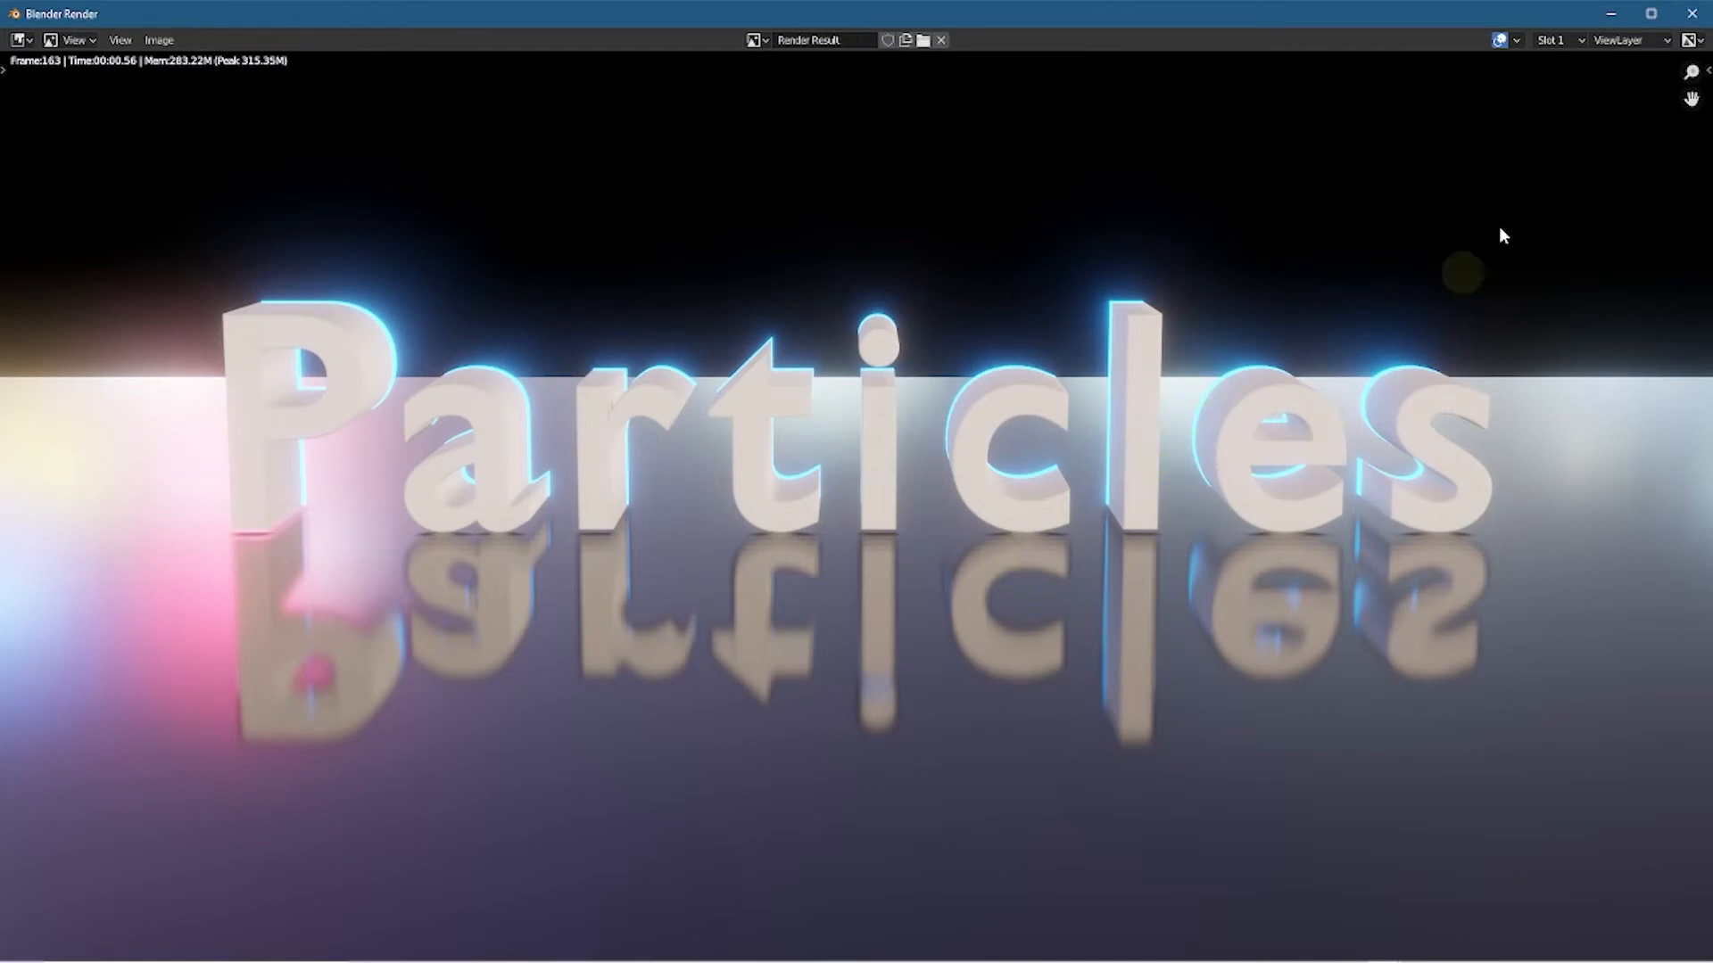
{"action": "left_click", "coordinate": [1695, 16]}
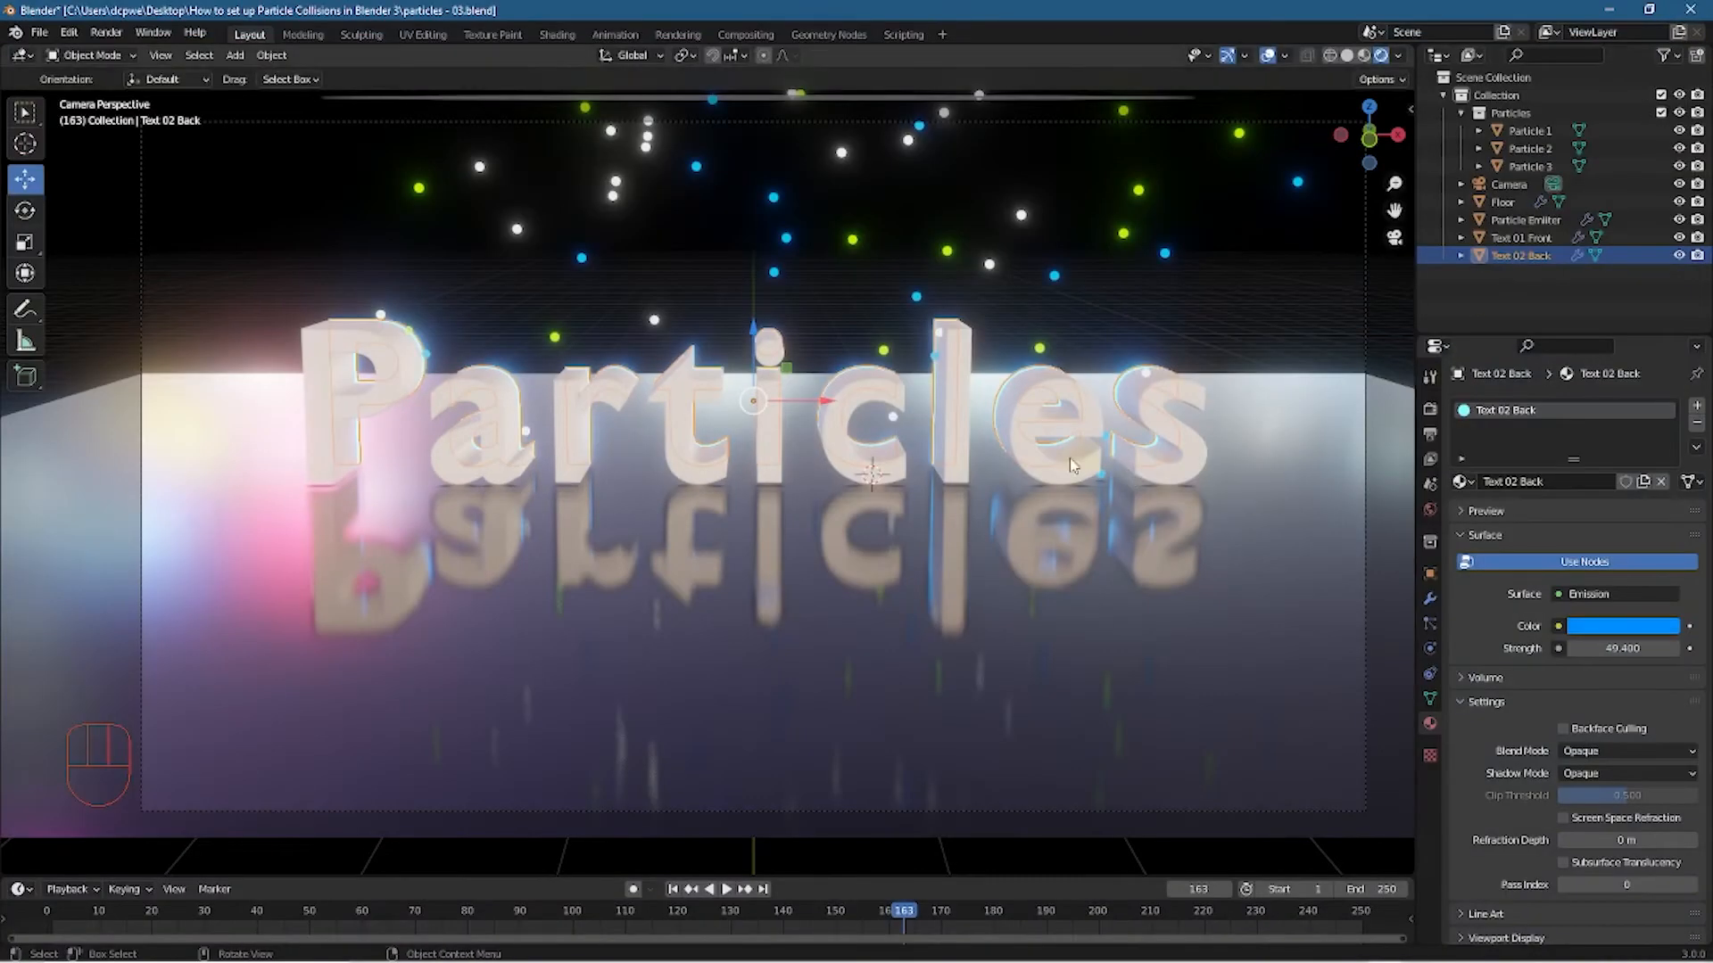
Create a new material named "Text 01 Front" on the Text 01 Front object
{"action": "left_click", "coordinate": [1524, 237]}
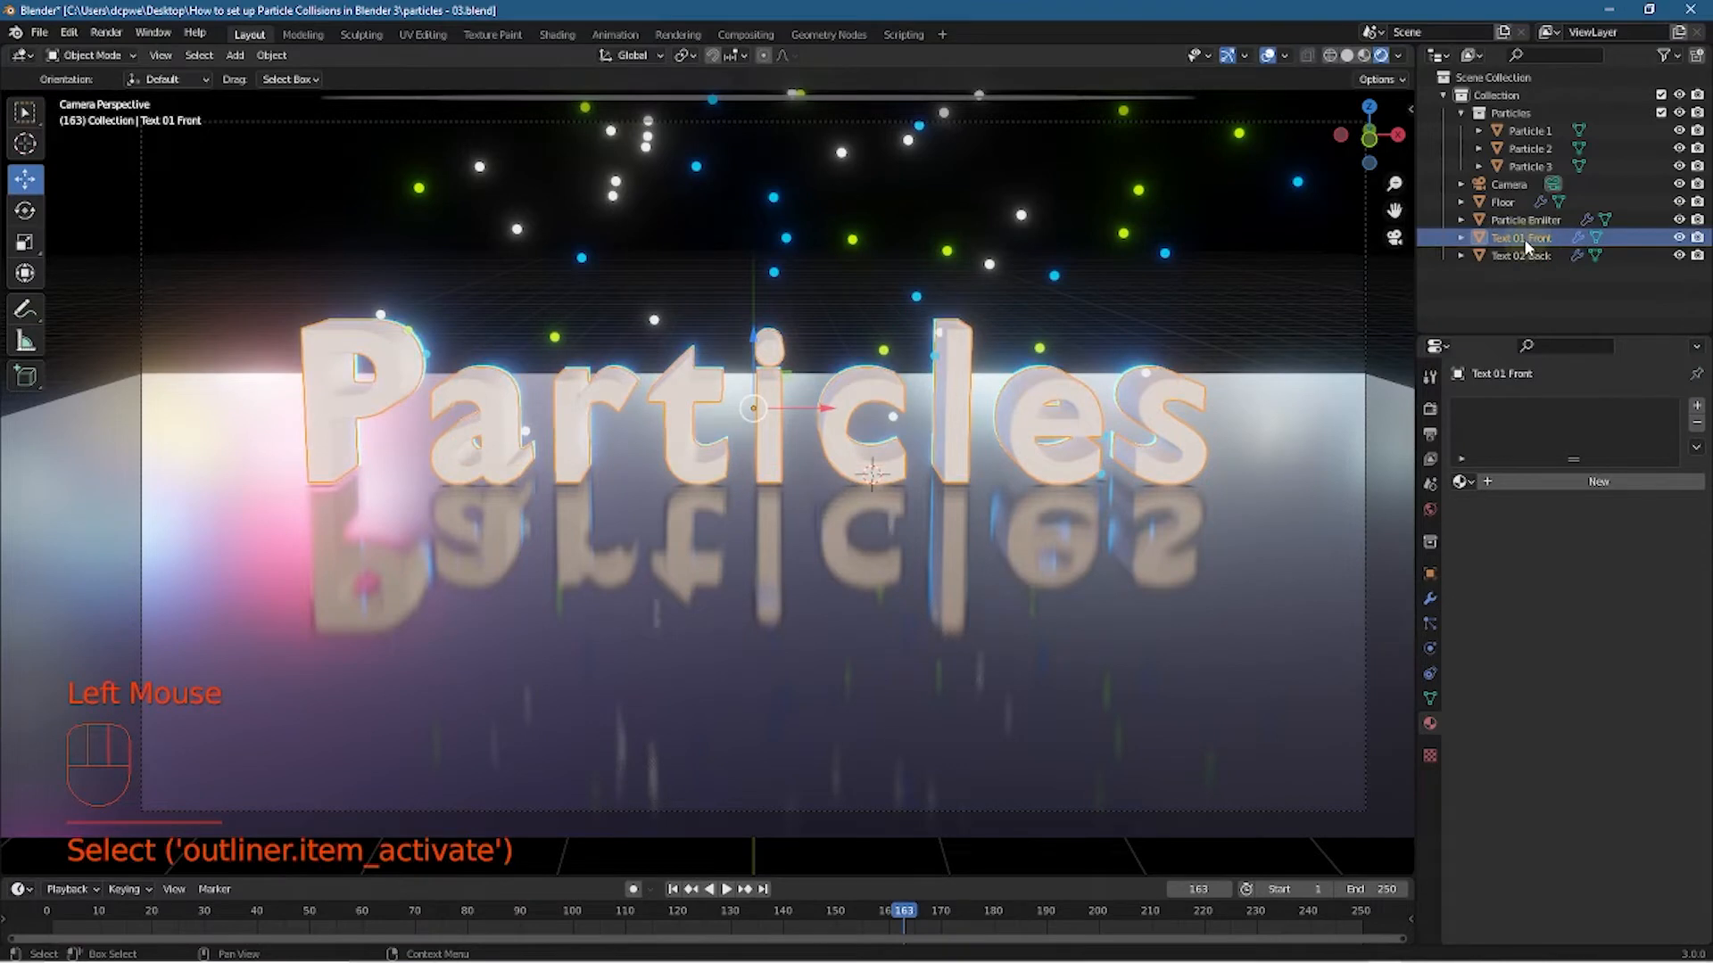
{"action": "double_click", "coordinate": [1525, 237]}
{"action": "key", "text": "ctrl+c"}
{"action": "left_click", "coordinate": [1524, 238]}
{"action": "left_click", "coordinate": [1518, 481]}
{"action": "left_click", "coordinate": [1543, 481]}
{"action": "key", "text": "ctrl+v"}
{"action": "key", "text": "Return"}
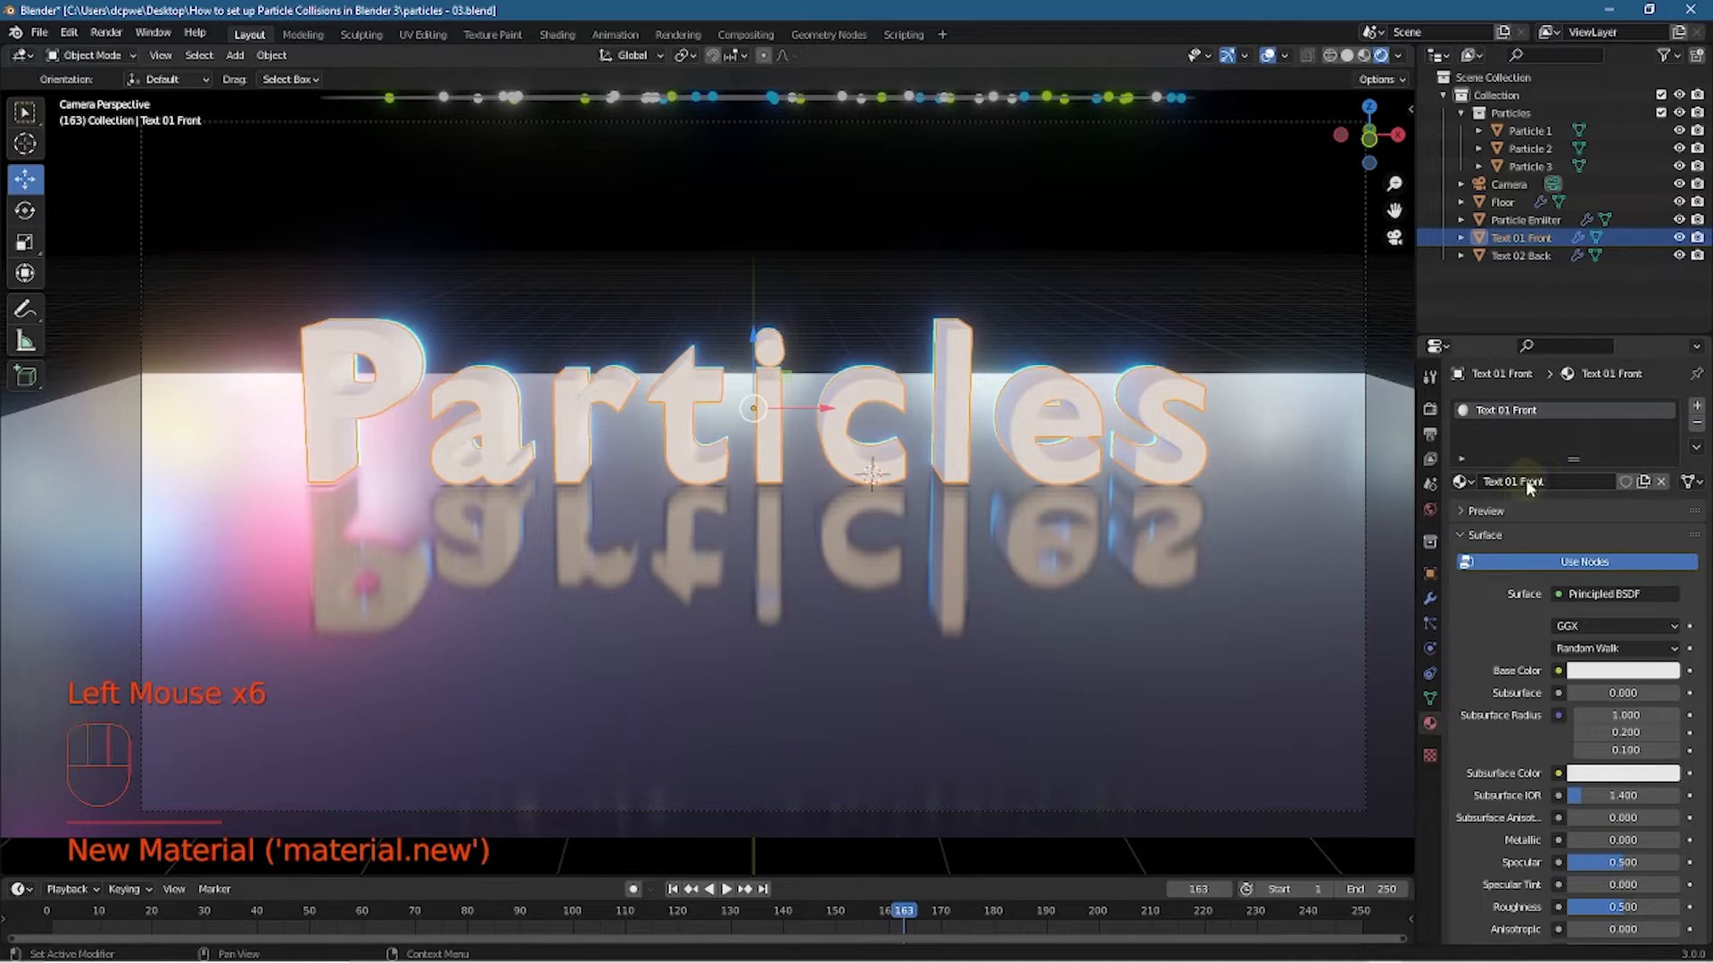
{"action": "left_click", "coordinate": [1459, 482]}
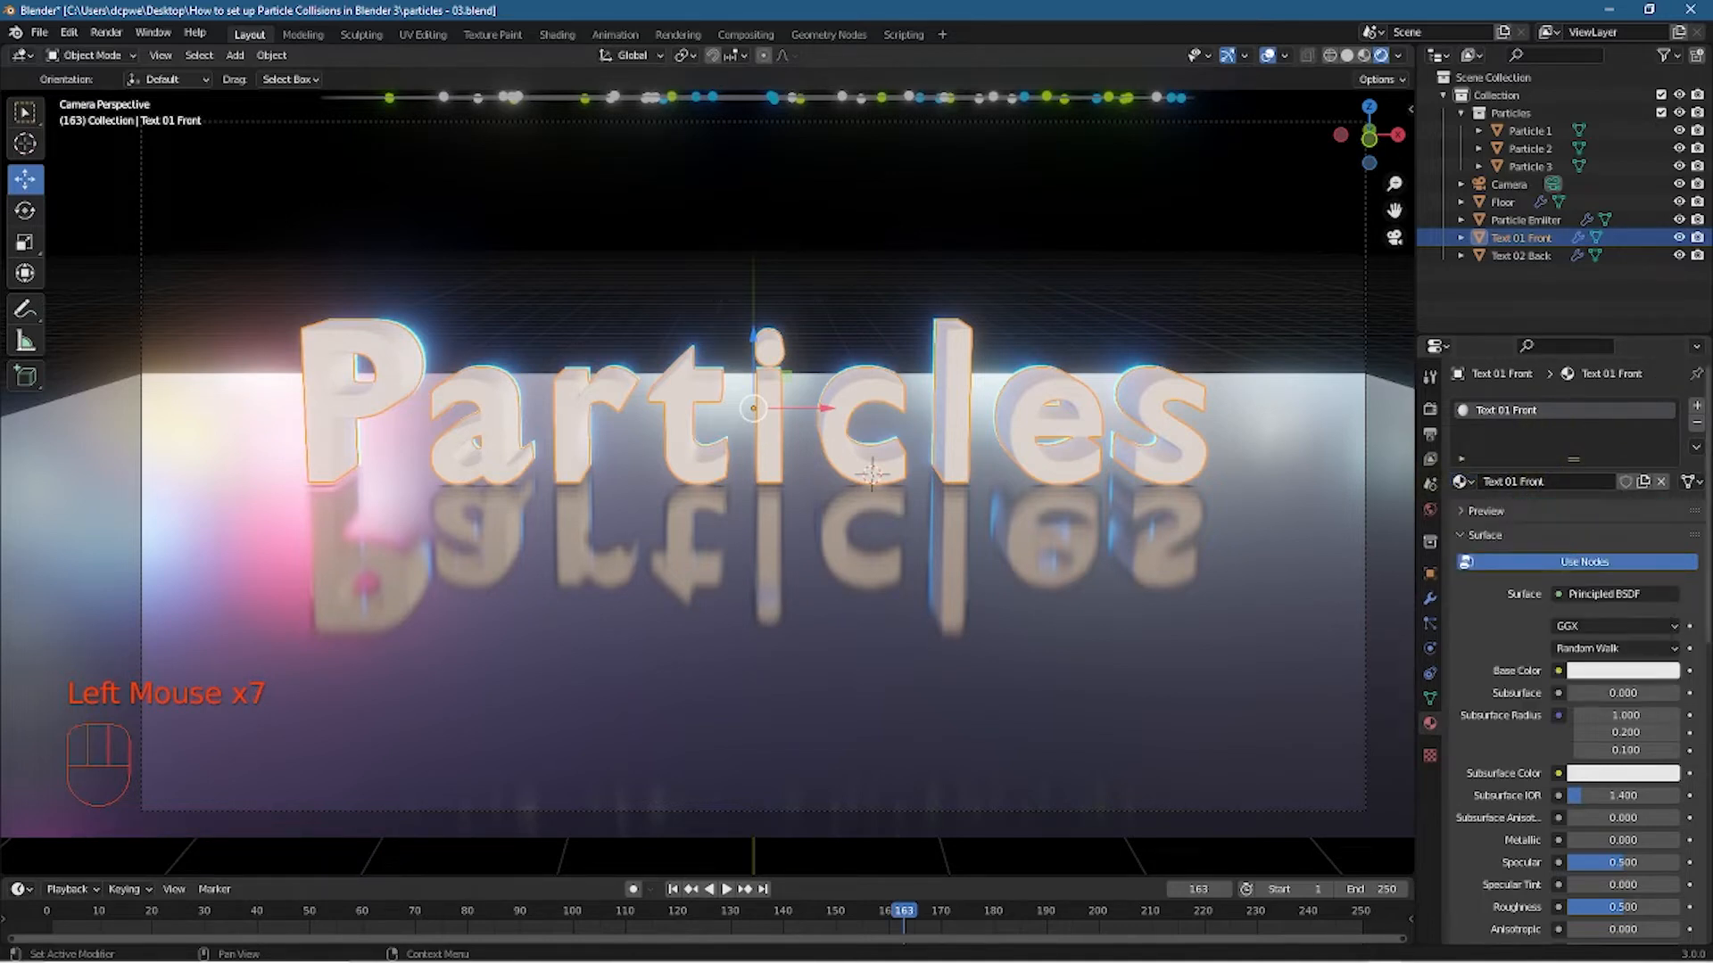
Give the Text 01 Front material a near-black base color, metallic 1.000 and roughness 0.280
{"action": "left_click", "coordinate": [1617, 673]}
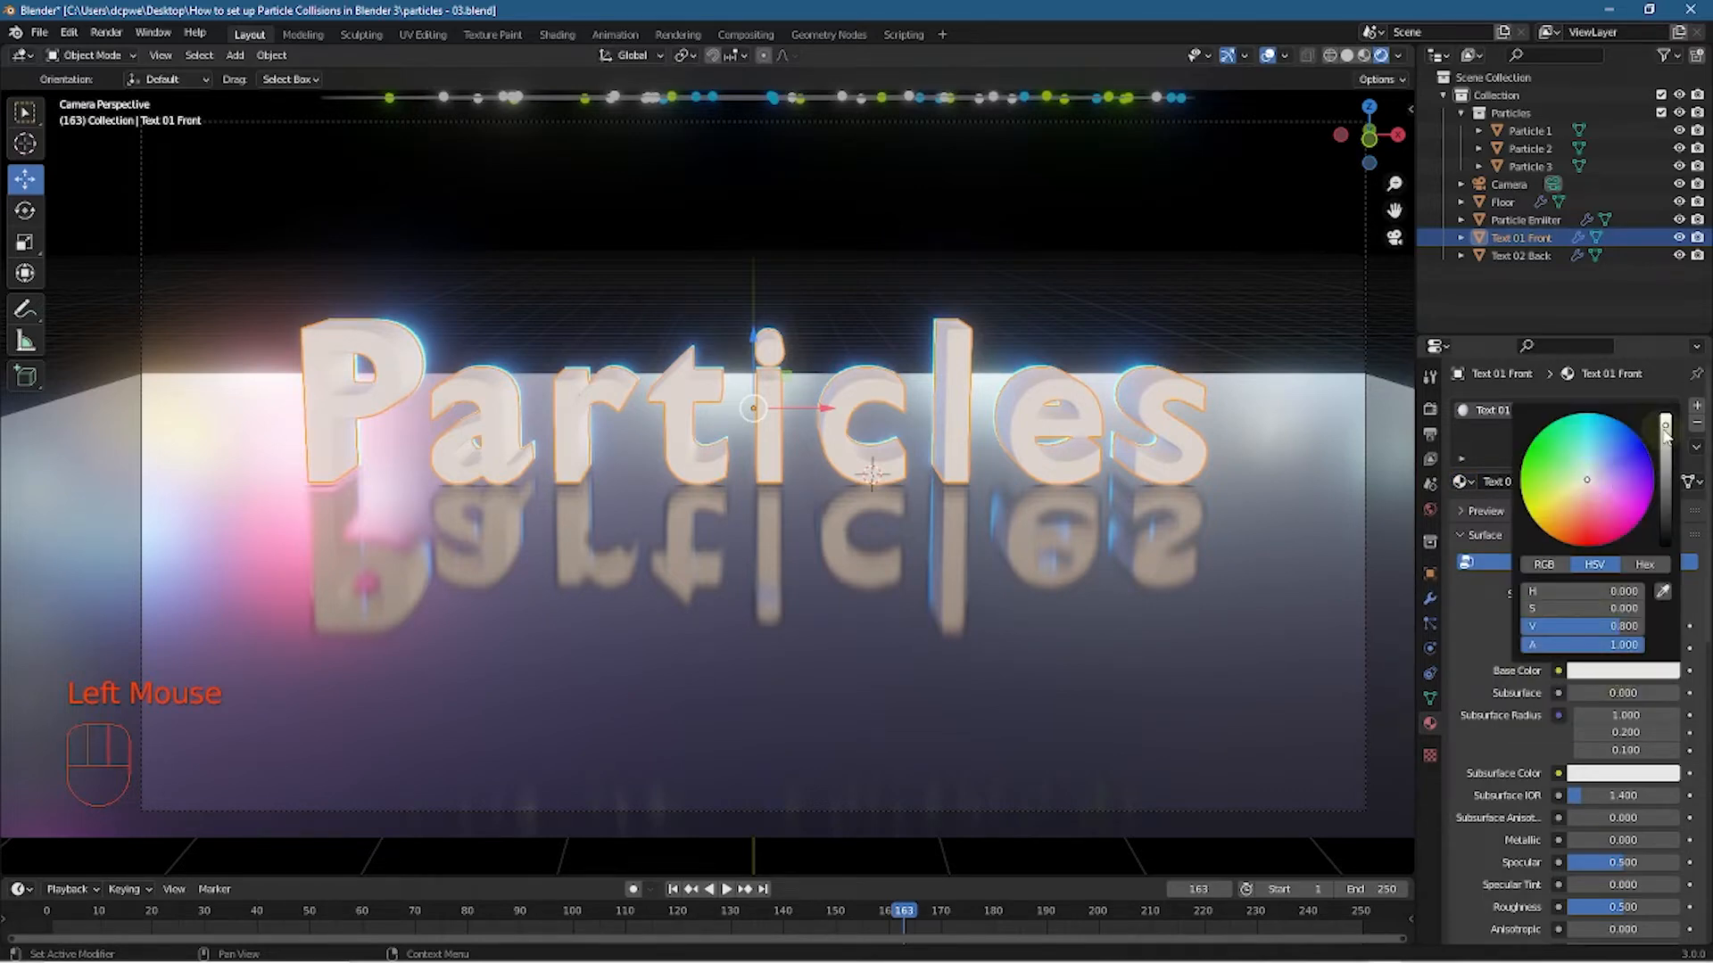
{"action": "left_click_drag", "start_coordinate": [1664, 426], "coordinate": [1664, 532]}
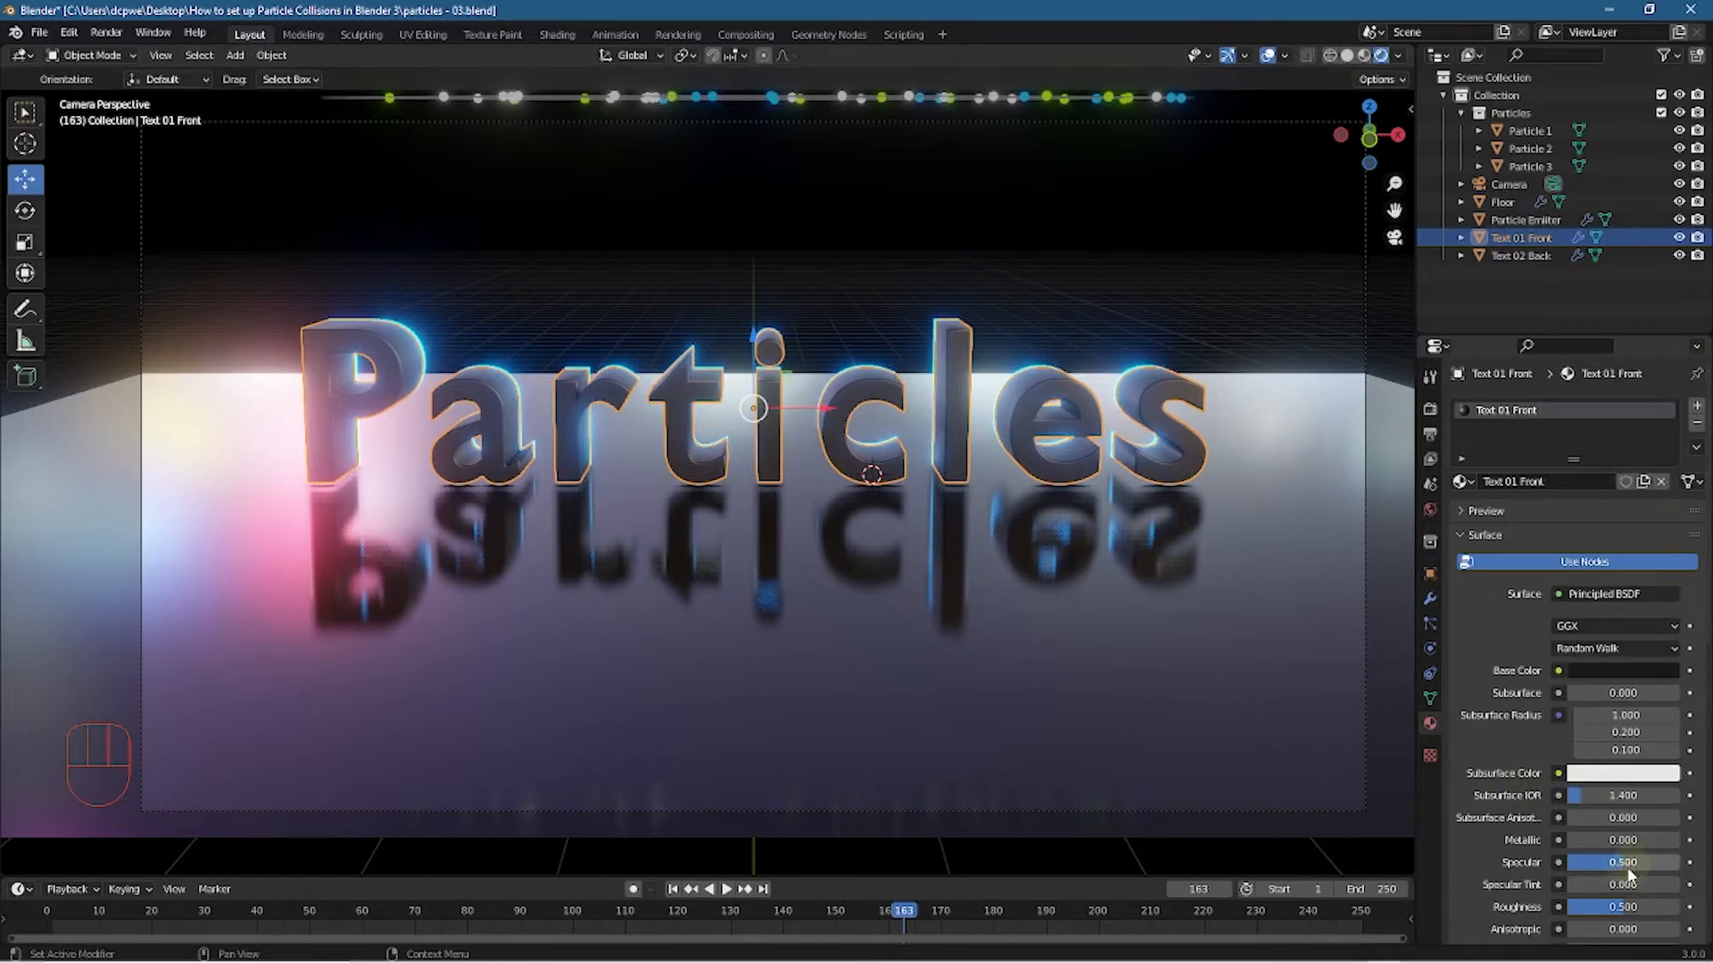
{"action": "left_click_drag", "start_coordinate": [1595, 843], "coordinate": [1706, 842]}
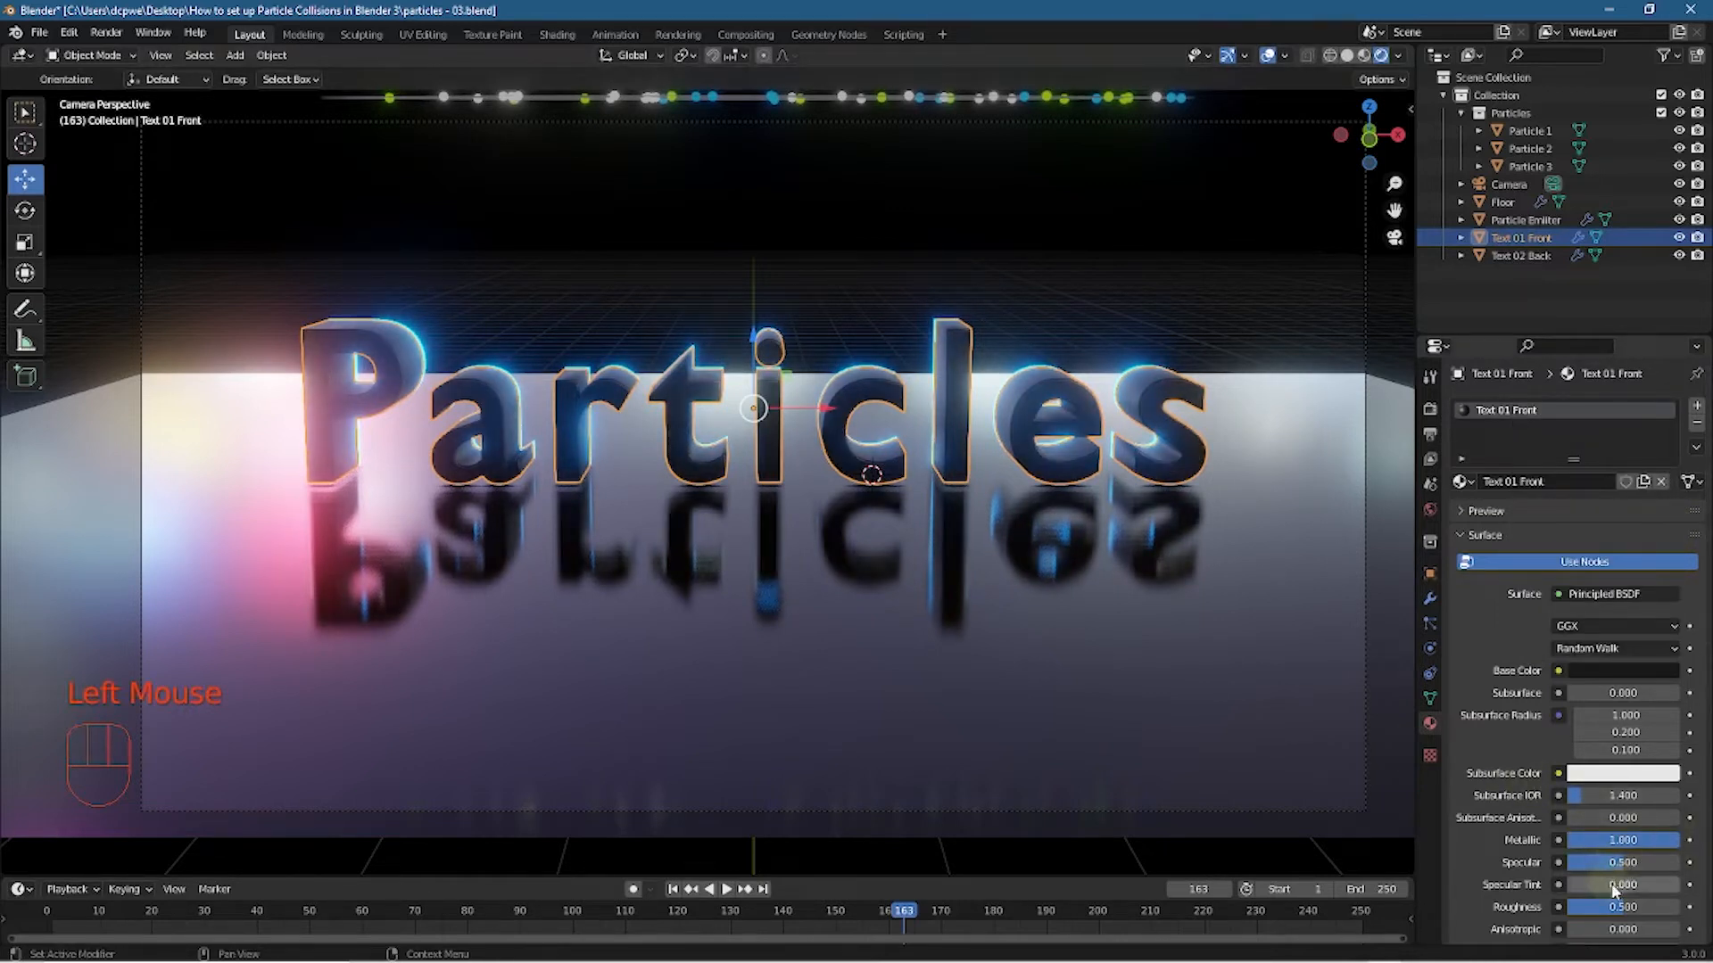
{"action": "left_click_drag", "start_coordinate": [1623, 911], "coordinate": [1598, 911]}
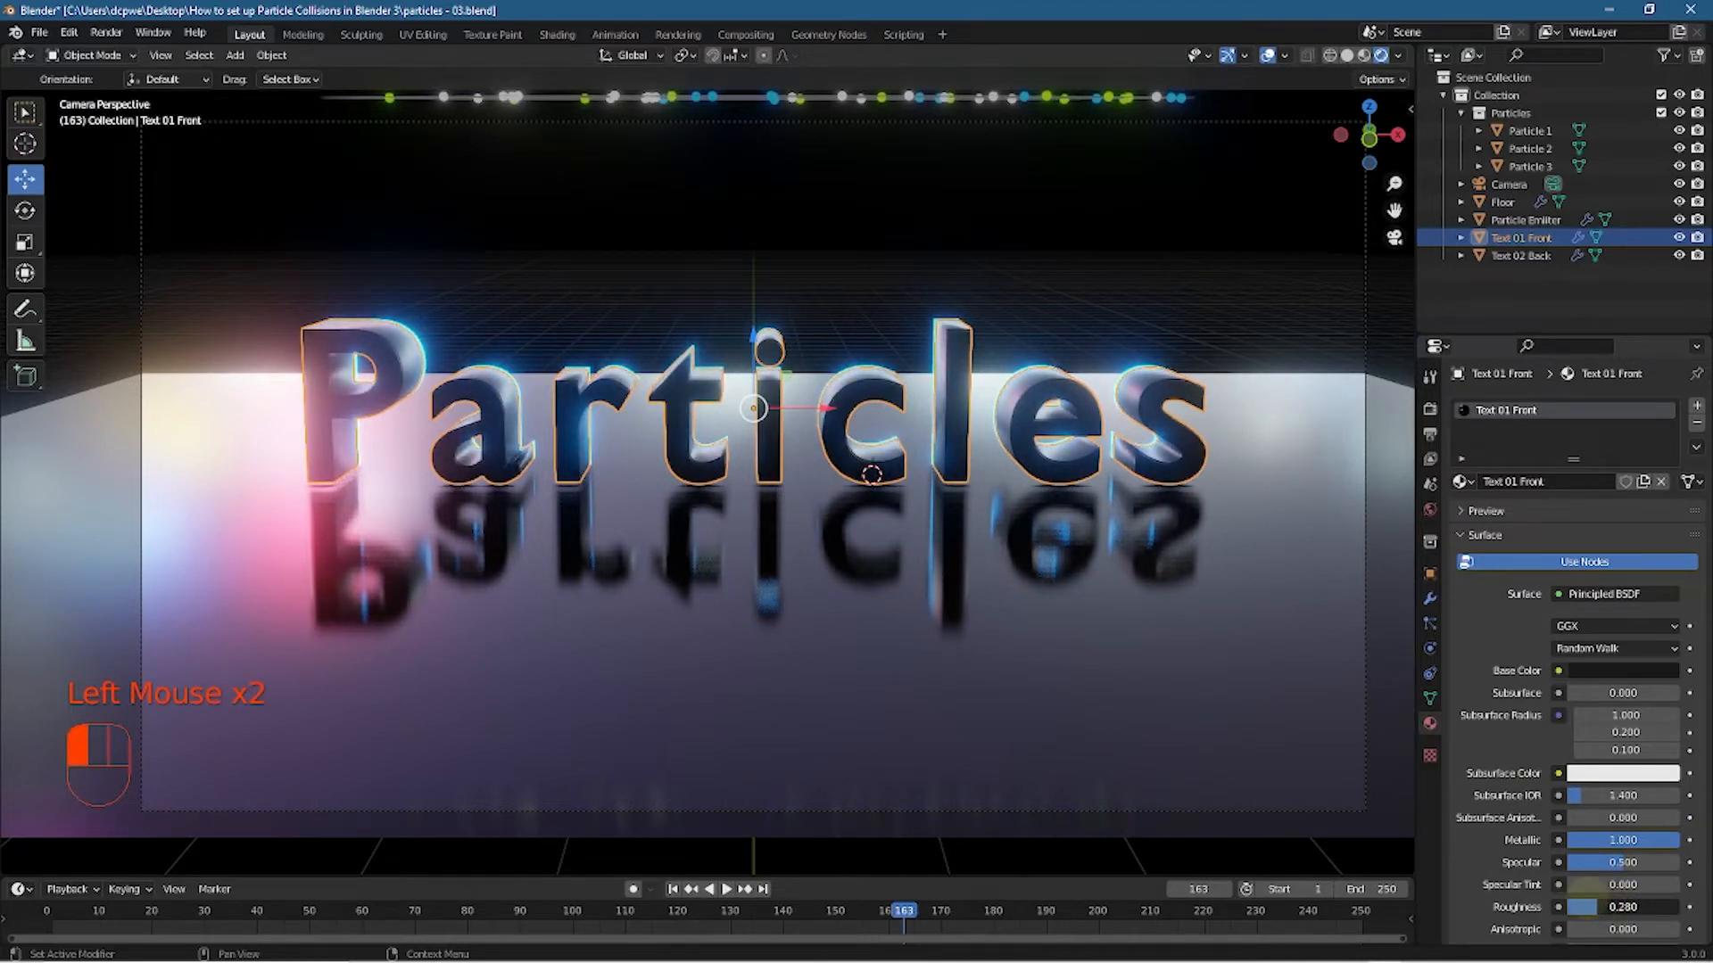
Render the current frame to check the dark metallic lettering against the blue glow, and close the render
{"action": "scroll", "coordinate": [764, 578], "scroll_direction": "down", "scroll_amount": 1}
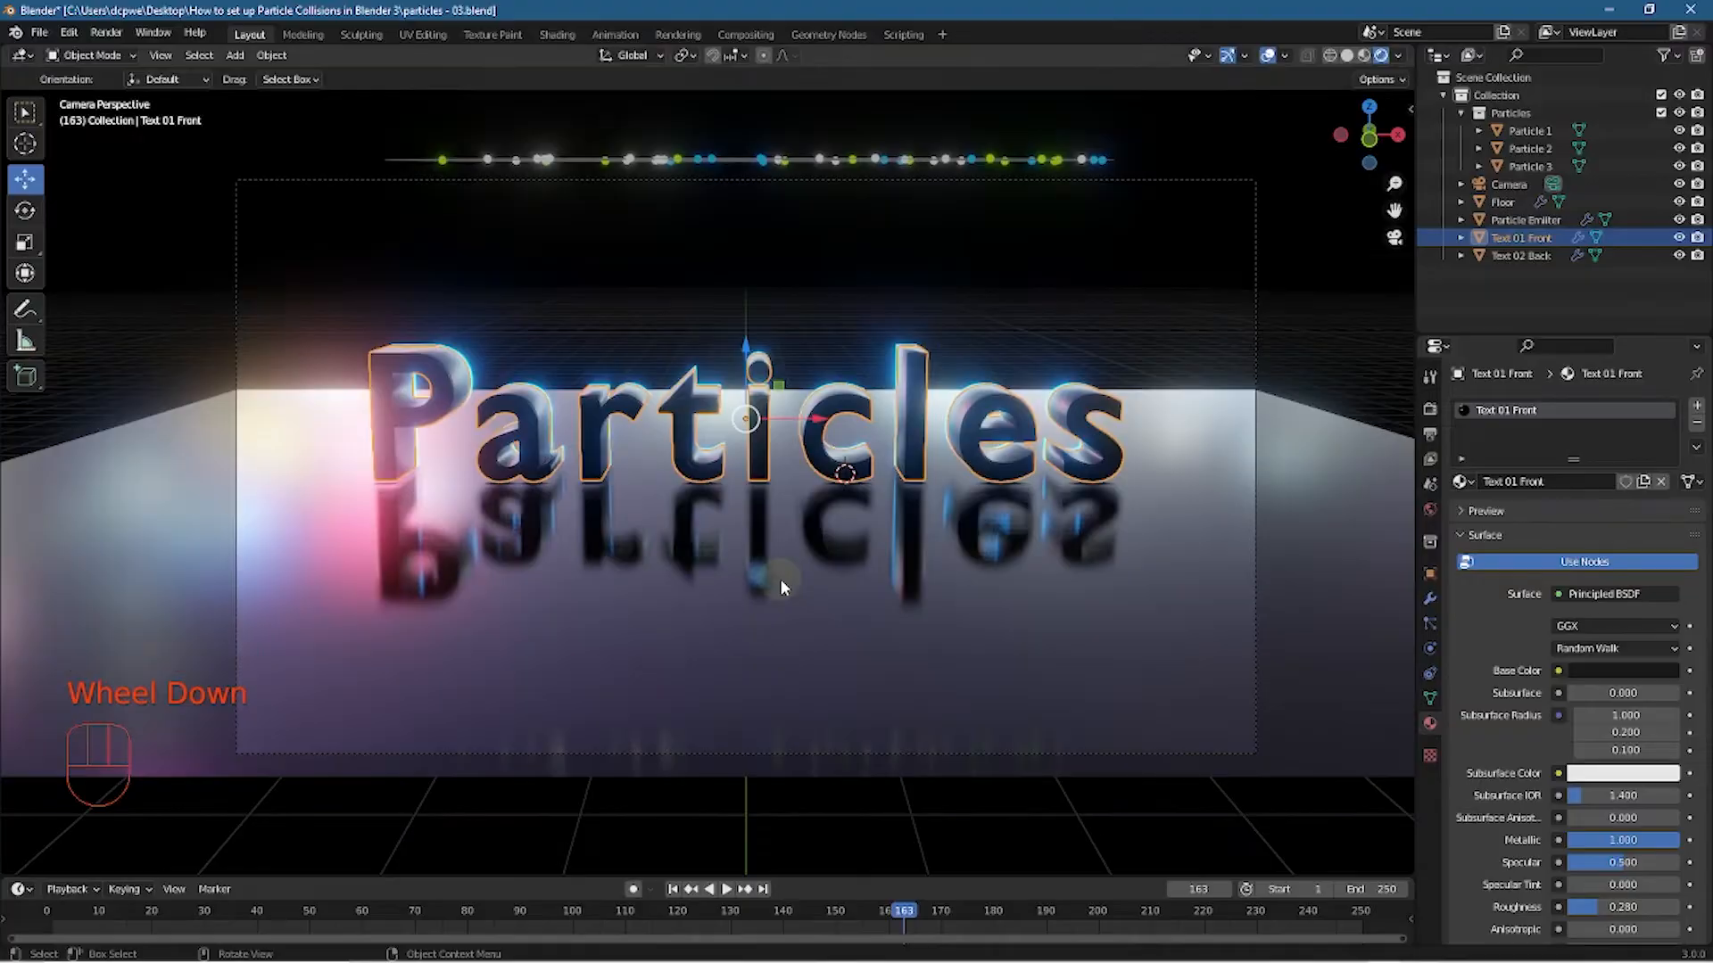
{"action": "key", "text": "F12"}
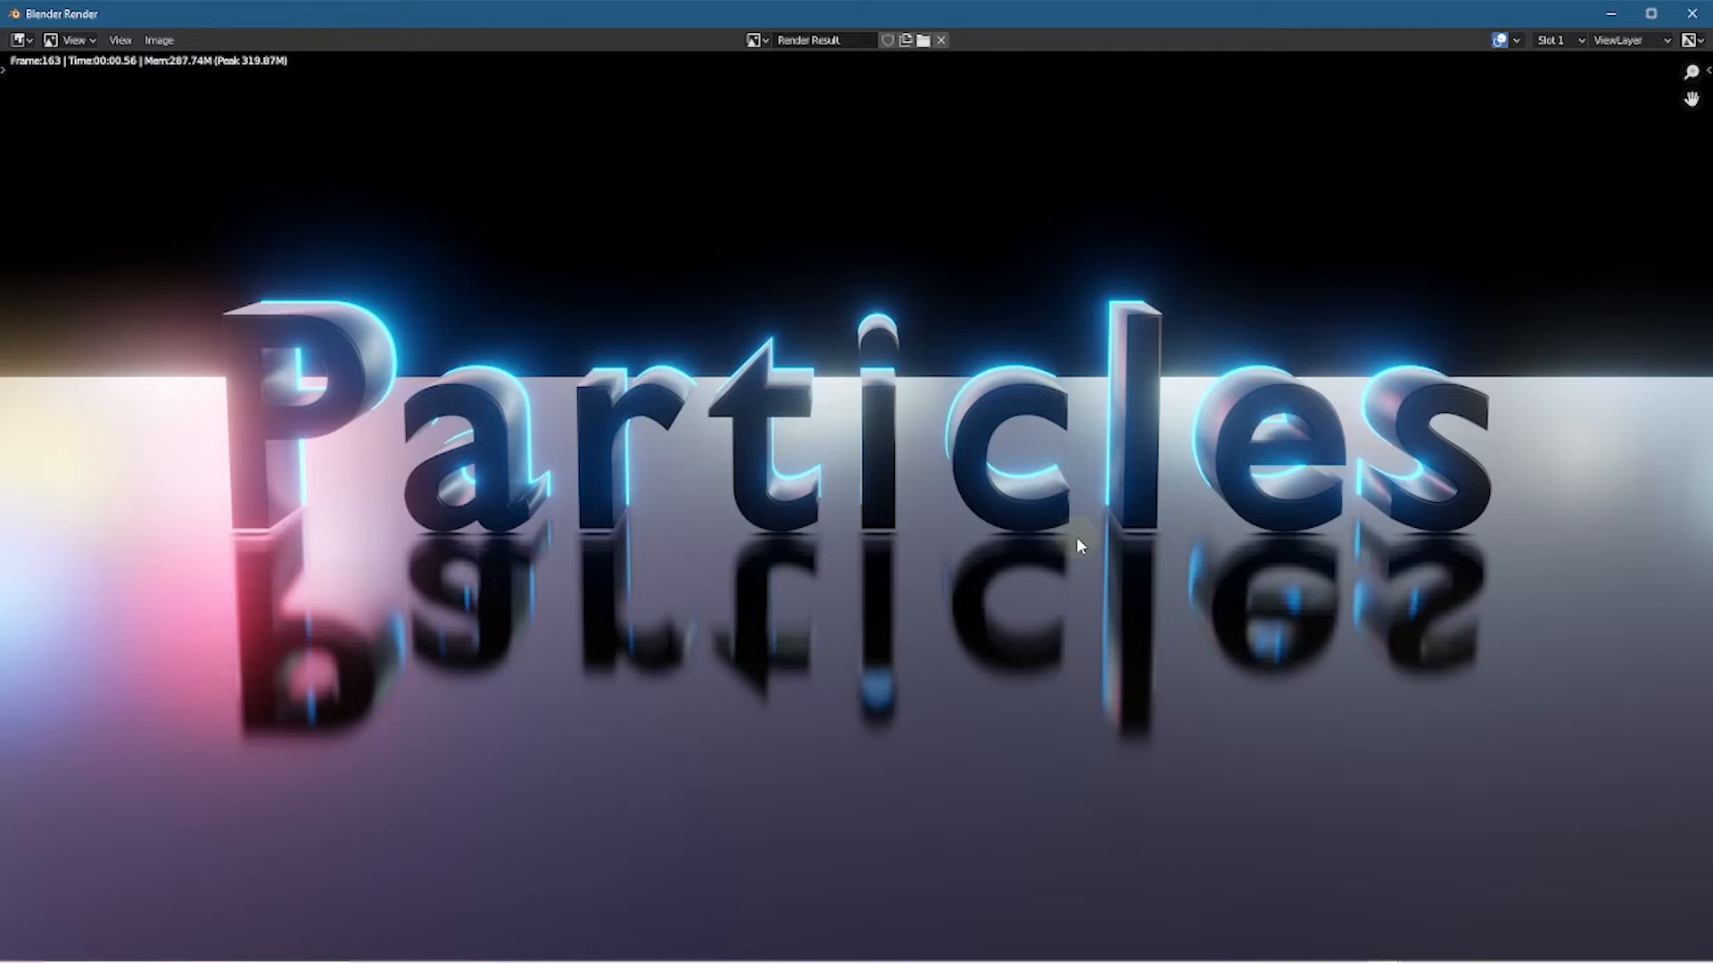
{"action": "left_click", "coordinate": [1693, 14]}
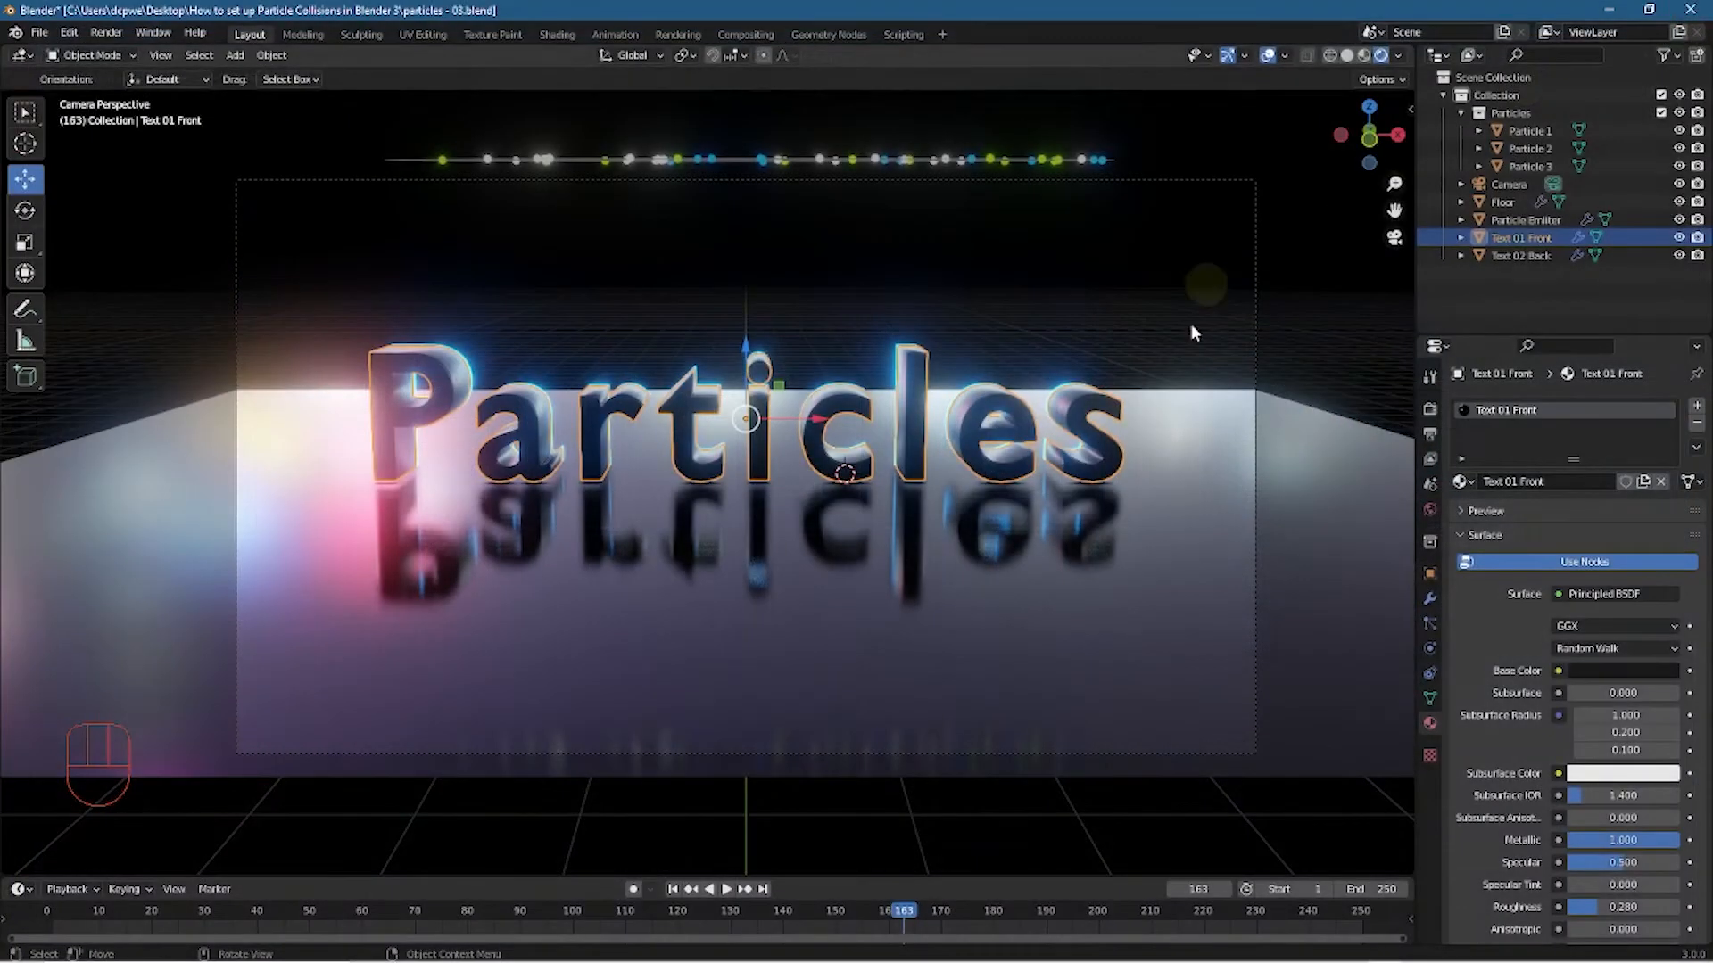
Set the Eevee Ambient Occlusion trace precision to 0.291
{"action": "left_click", "coordinate": [1430, 409]}
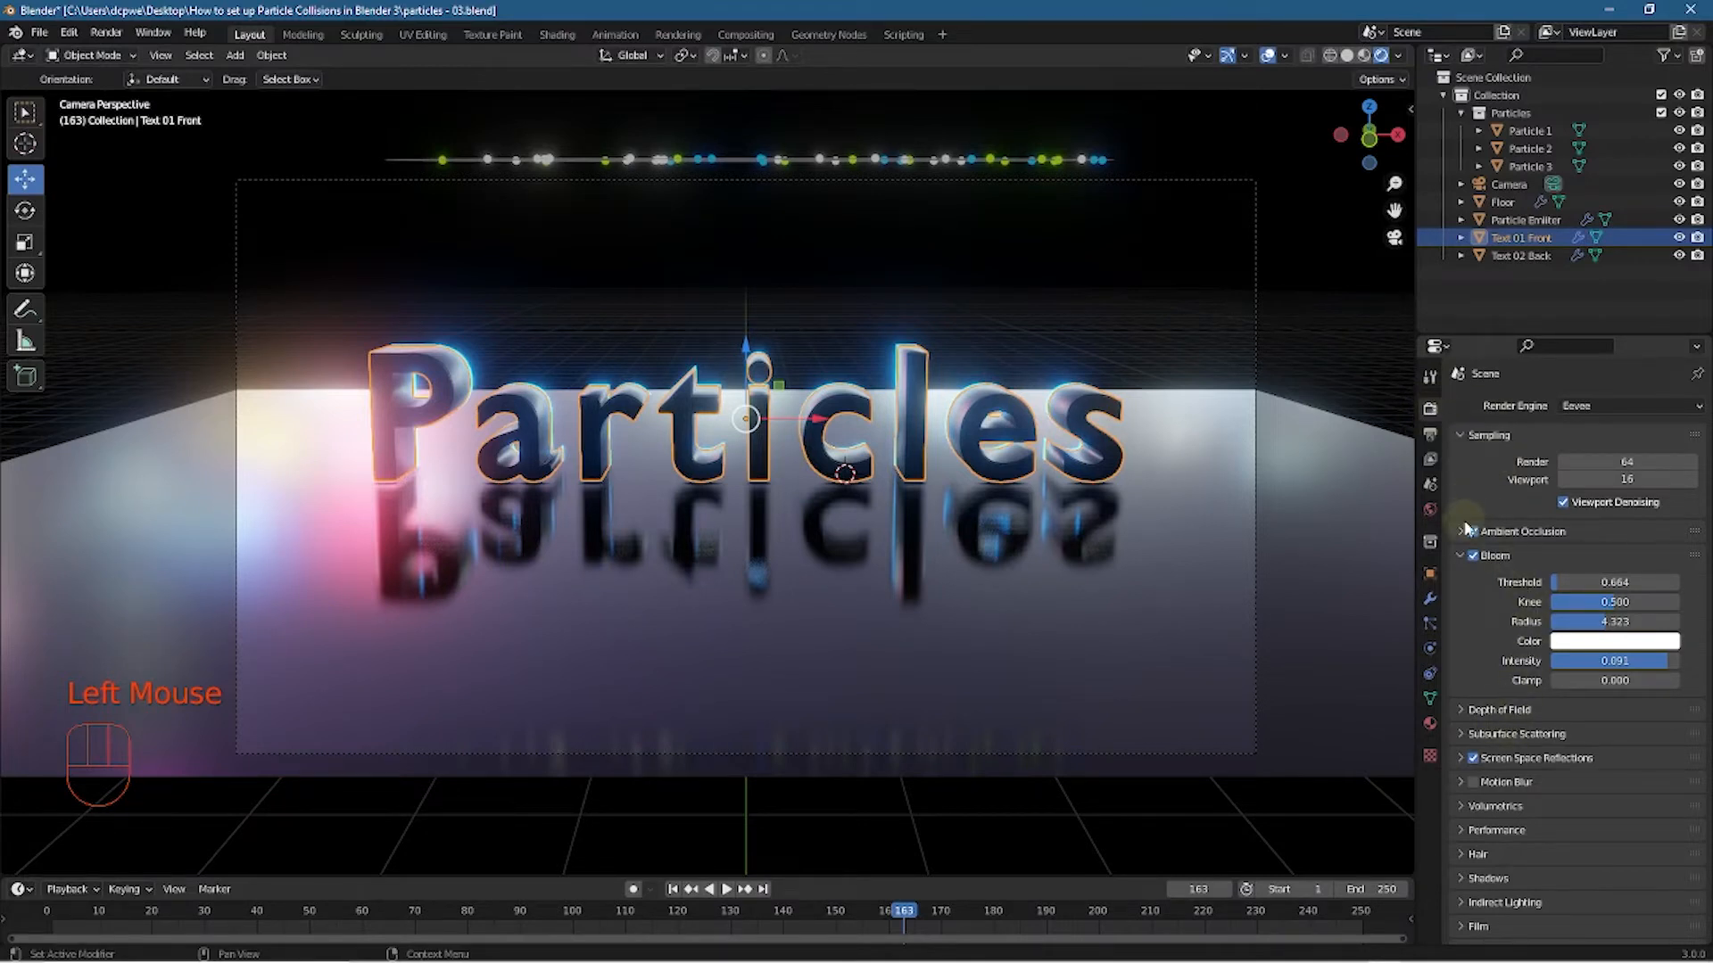
{"action": "left_click", "coordinate": [1461, 554]}
{"action": "left_click", "coordinate": [1466, 534]}
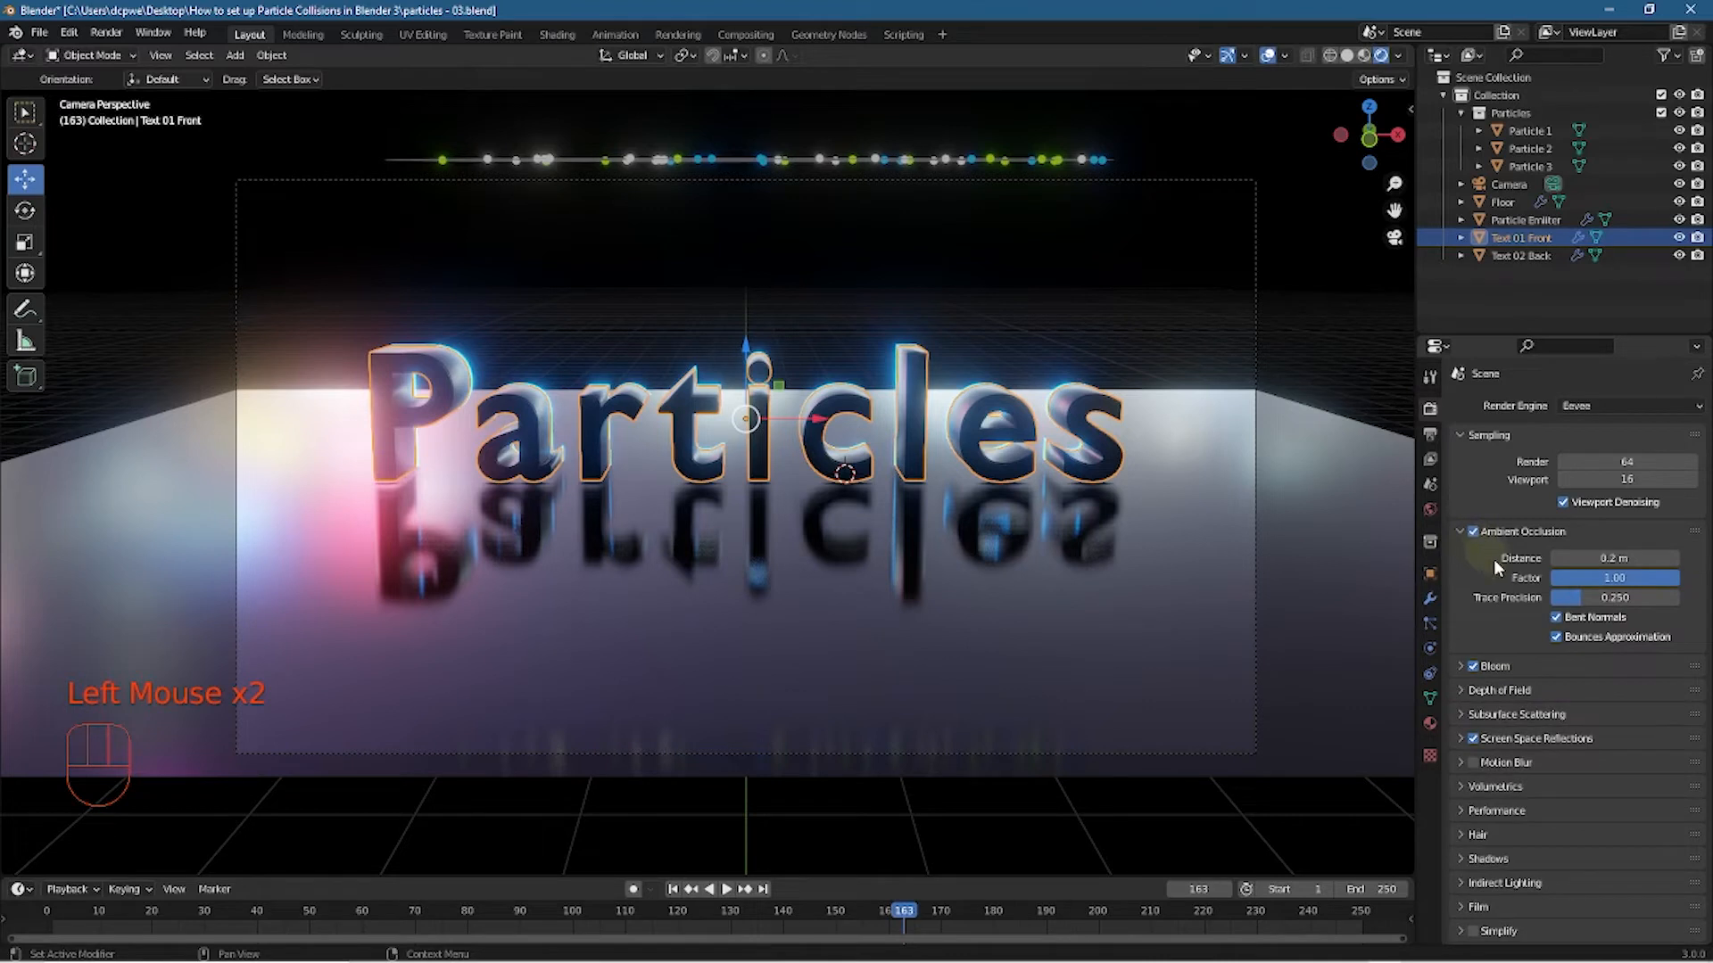
{"action": "left_click", "coordinate": [1655, 593]}
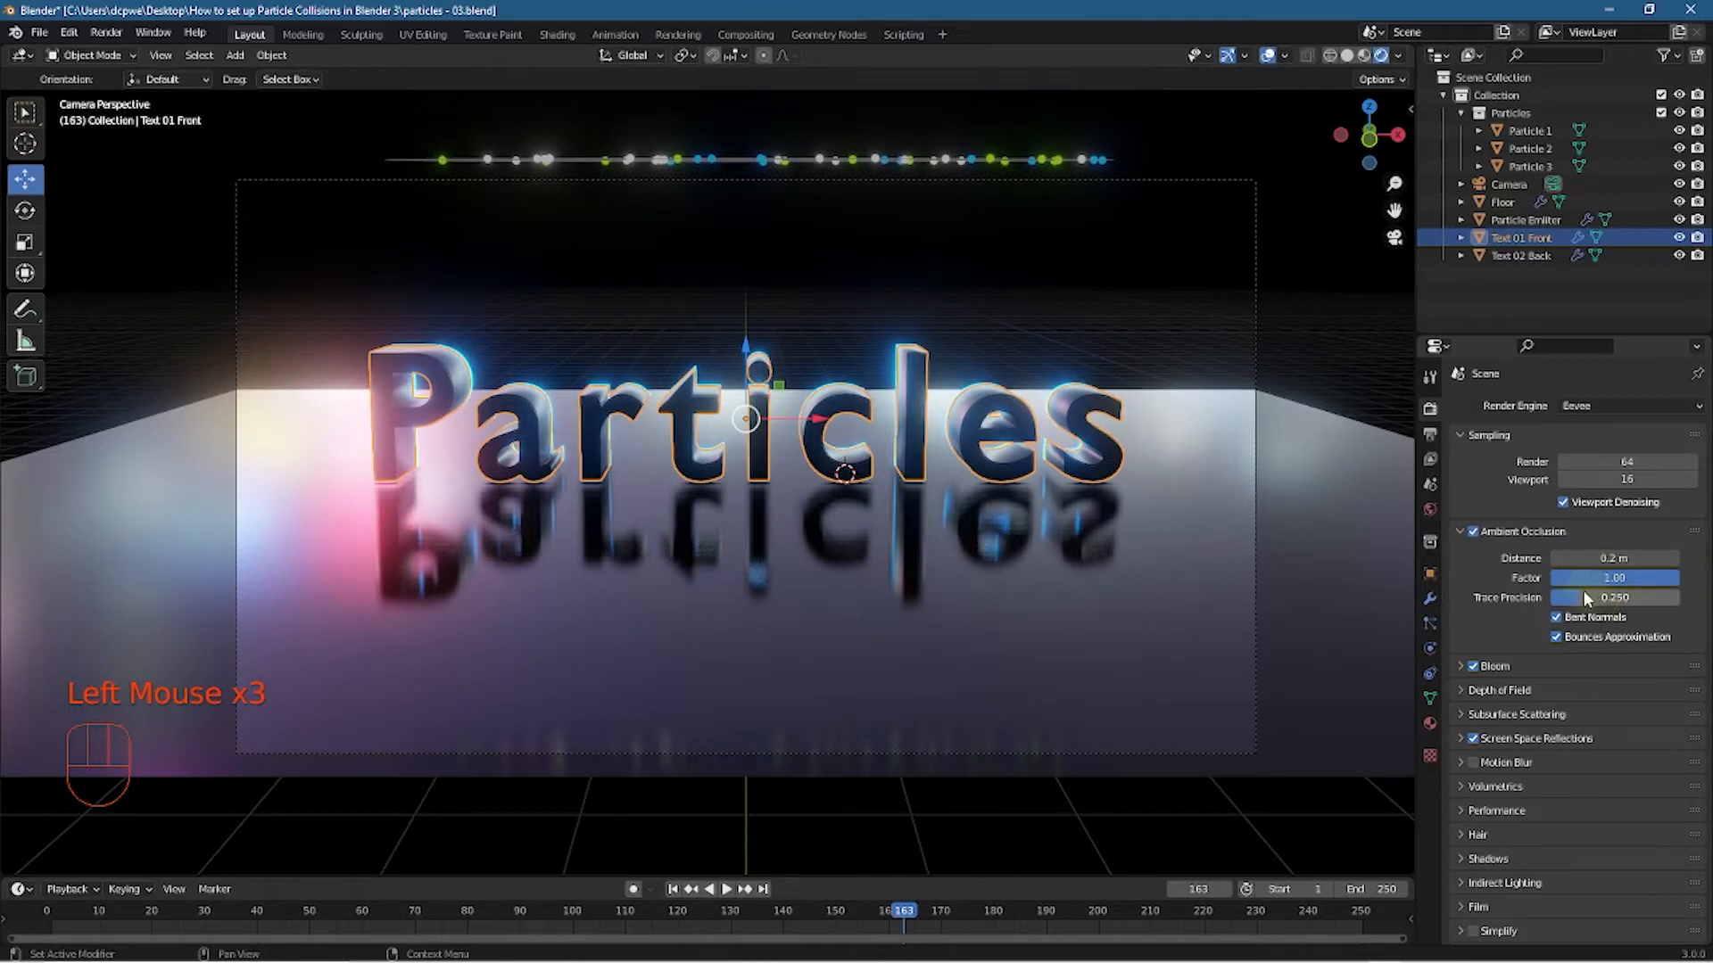
{"action": "mouse_move", "coordinate": [1586, 599]}
{"action": "left_mouse_down"}
{"action": "mouse_move", "coordinate": [1677, 598]}
{"action": "mouse_move", "coordinate": [1587, 599]}
{"action": "left_mouse_up"}
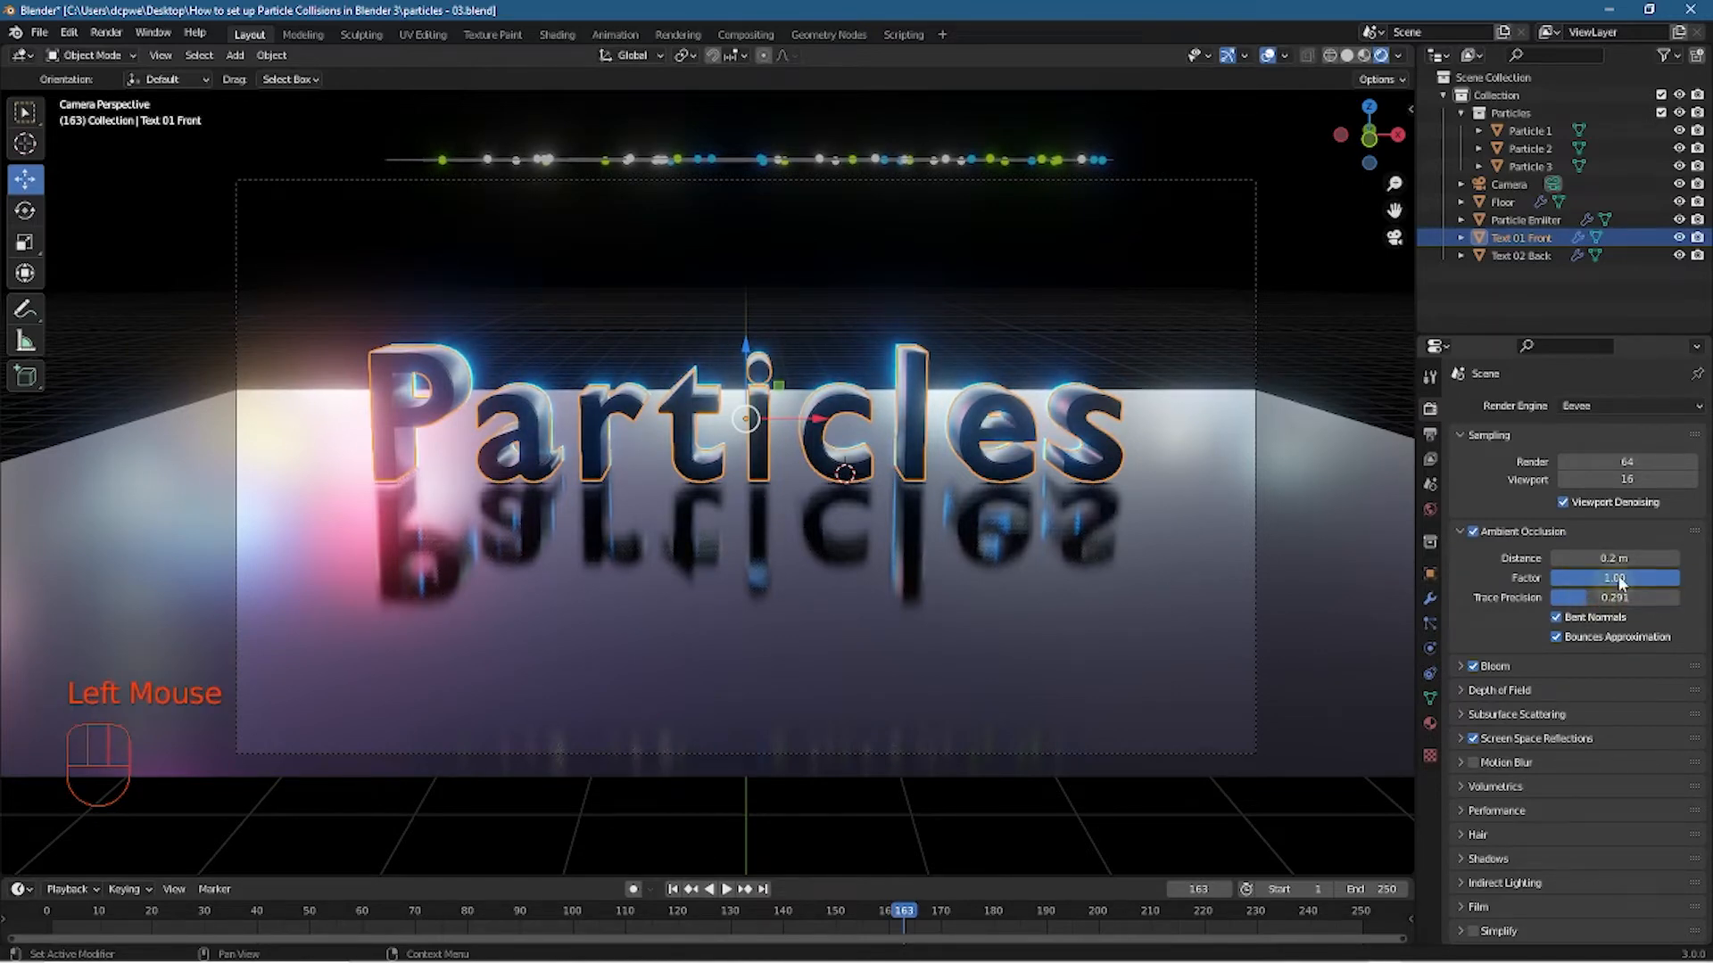
Toggle Ambient Occlusion off and on repeatedly to compare its effect on the letters and floor up close
{"action": "scroll", "coordinate": [671, 495], "scroll_direction": "up", "scroll_amount": 2}
{"action": "mouse_move", "coordinate": [648, 485]}
{"action": "middle_mouse_down"}
{"action": "mouse_move", "coordinate": [623, 462]}
{"action": "mouse_move", "coordinate": [789, 464]}
{"action": "mouse_move", "coordinate": [640, 467]}
{"action": "mouse_move", "coordinate": [662, 463]}
{"action": "middle_mouse_up"}
{"action": "scroll", "coordinate": [652, 465], "scroll_direction": "up", "scroll_amount": 4}
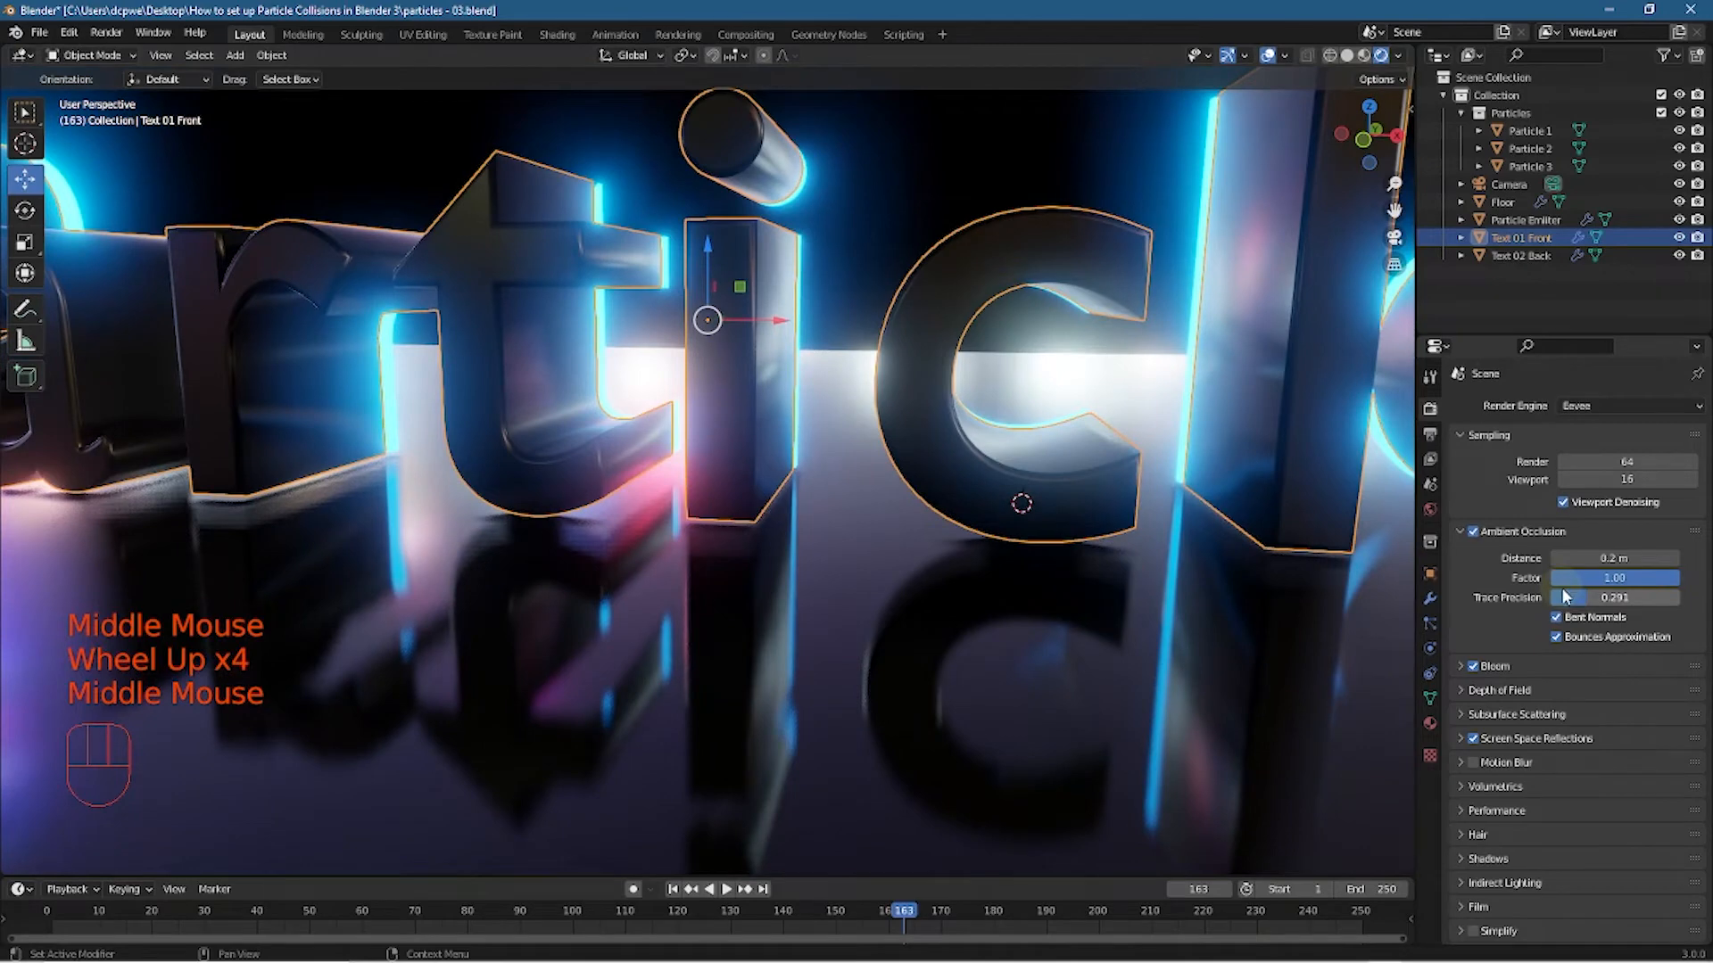
{"action": "left_click", "coordinate": [1472, 530]}
{"action": "left_click", "coordinate": [1471, 530]}
{"action": "left_click", "coordinate": [1471, 530]}
{"action": "left_click", "coordinate": [1471, 530]}
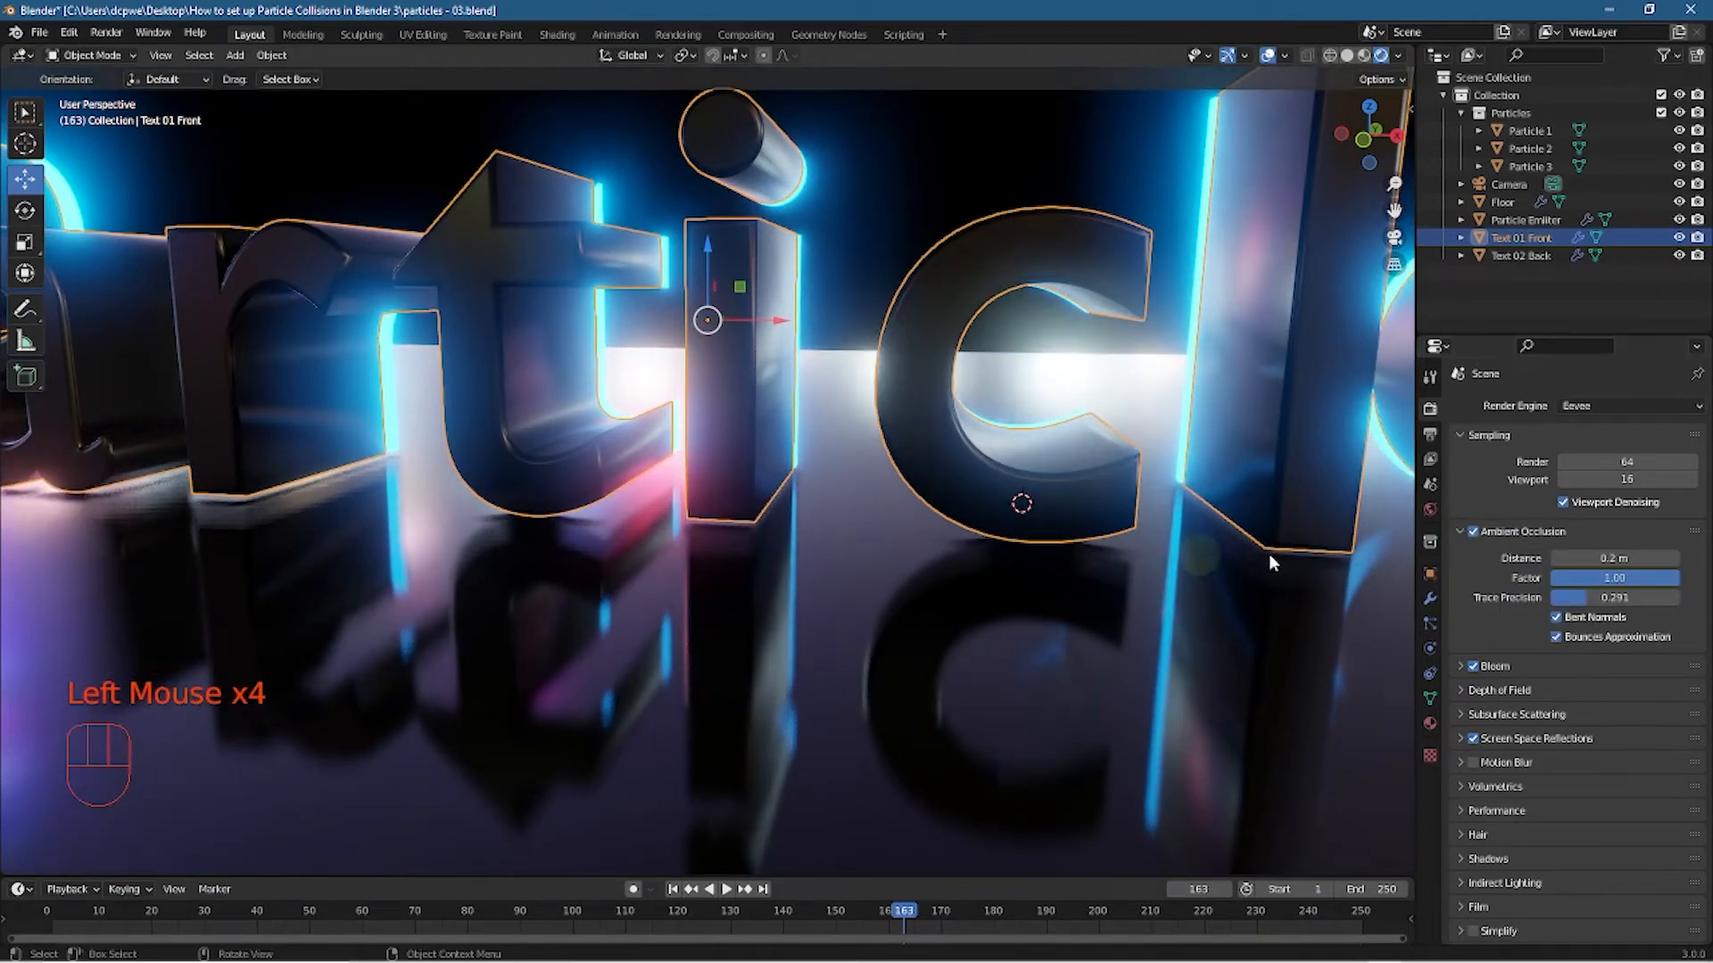
{"action": "left_click", "coordinate": [1471, 531]}
{"action": "left_click", "coordinate": [1471, 531]}
{"action": "left_click", "coordinate": [1472, 531]}
{"action": "left_click", "coordinate": [1471, 531]}
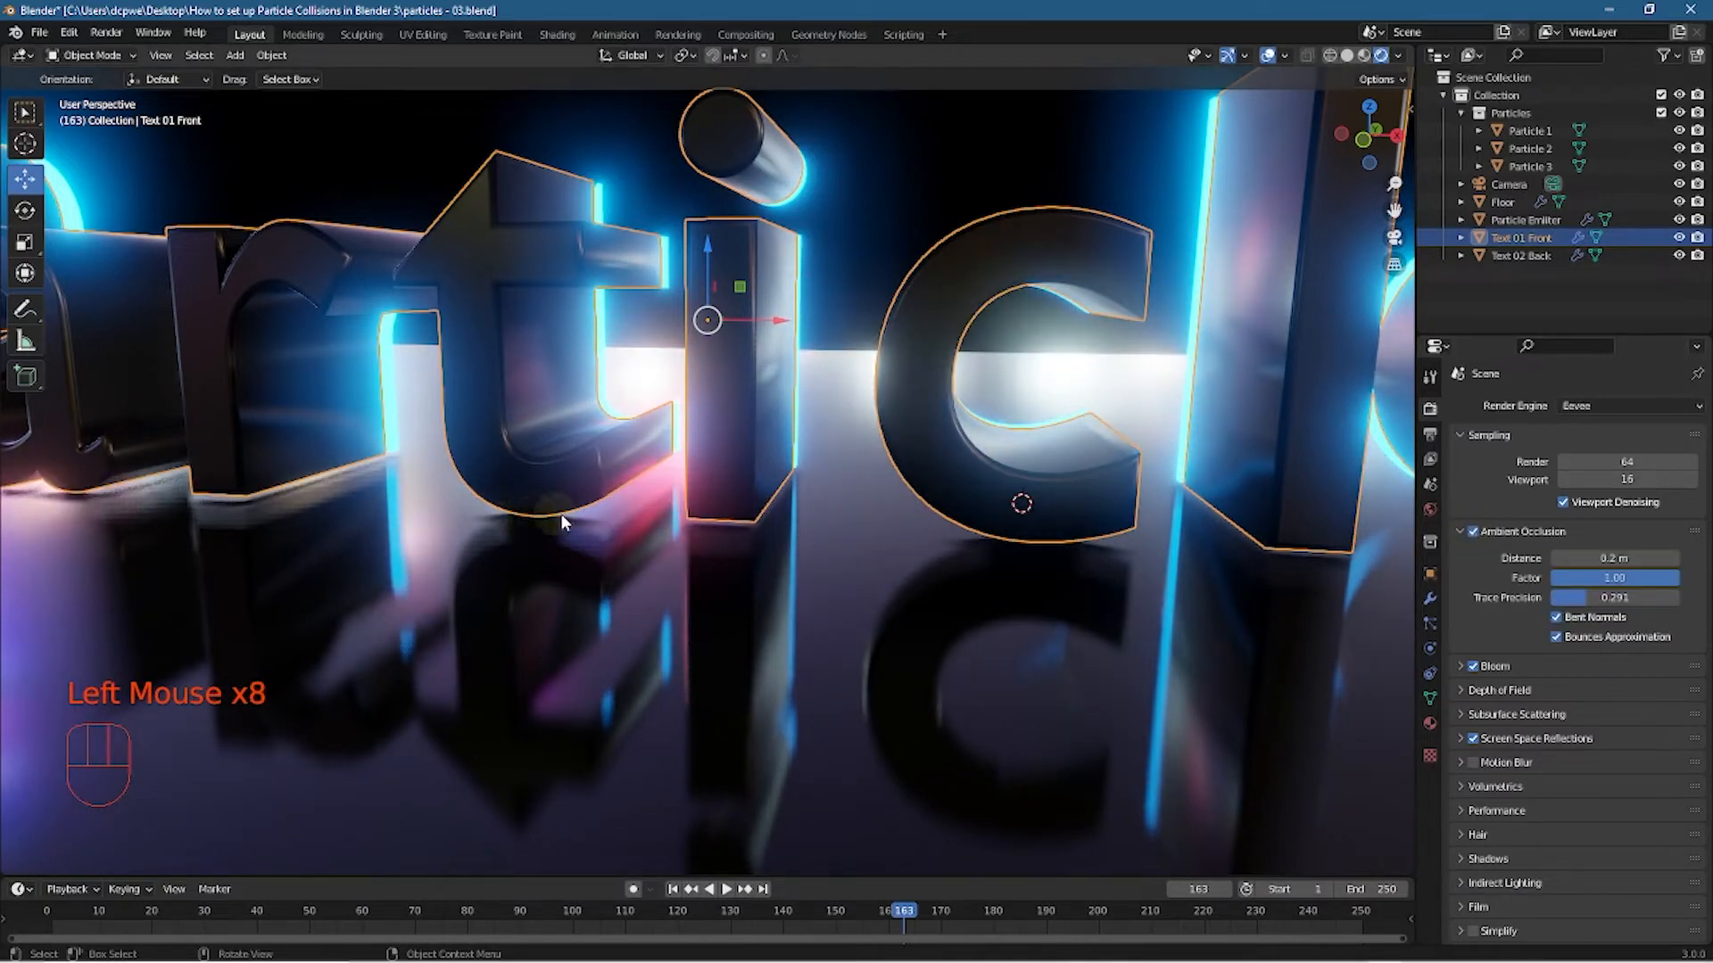
{"action": "left_click", "coordinate": [1472, 531]}
{"action": "left_click", "coordinate": [1475, 532]}
{"action": "left_click", "coordinate": [1472, 531]}
{"action": "left_click", "coordinate": [1473, 532]}
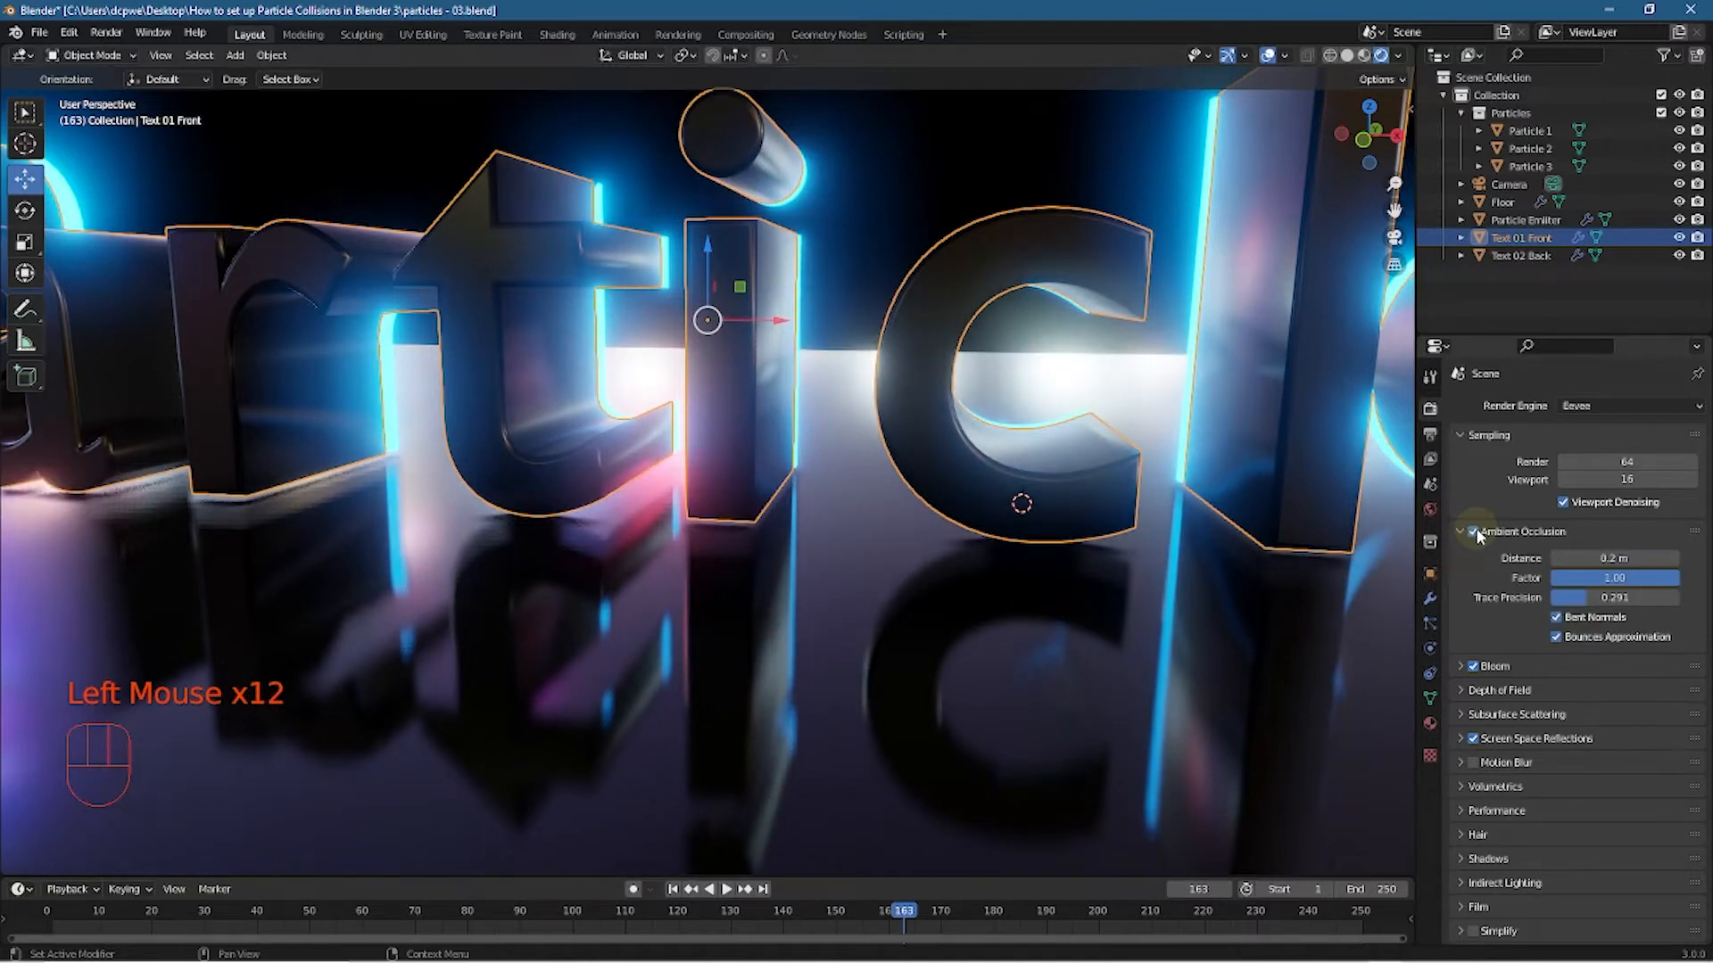
Set the Ambient Occlusion distance to 0.79 m and its trace precision to 0.474
{"action": "mouse_move", "coordinate": [1590, 559]}
{"action": "left_mouse_down"}
{"action": "mouse_move", "coordinate": [1664, 558]}
{"action": "mouse_move", "coordinate": [1554, 578]}
{"action": "mouse_move", "coordinate": [1662, 598]}
{"action": "mouse_move", "coordinate": [1597, 598]}
{"action": "mouse_move", "coordinate": [1617, 599]}
{"action": "left_mouse_up"}
{"action": "mouse_move", "coordinate": [742, 468]}
{"action": "middle_mouse_down"}
{"action": "mouse_move", "coordinate": [624, 603]}
{"action": "mouse_move", "coordinate": [898, 640]}
{"action": "mouse_move", "coordinate": [1405, 608]}
{"action": "mouse_move", "coordinate": [36, 610]}
{"action": "middle_mouse_up"}
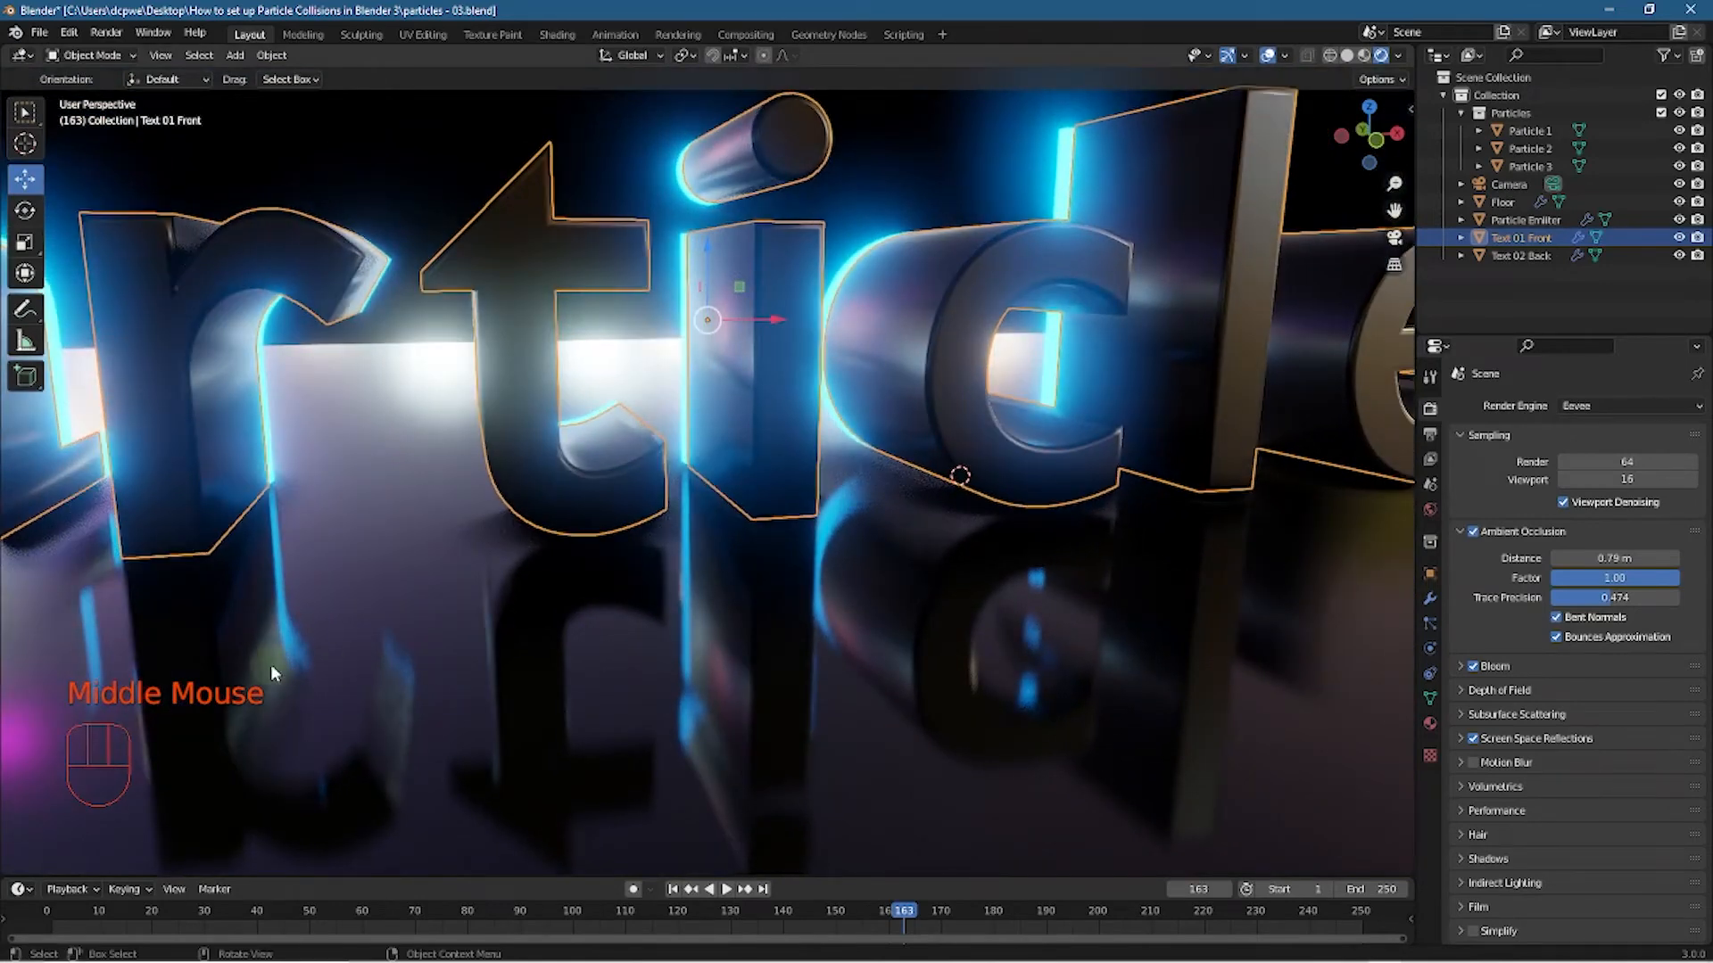
Disable Half Res Trace and enable Refraction in the Screen Space Reflections settings
{"action": "left_click", "coordinate": [1463, 738]}
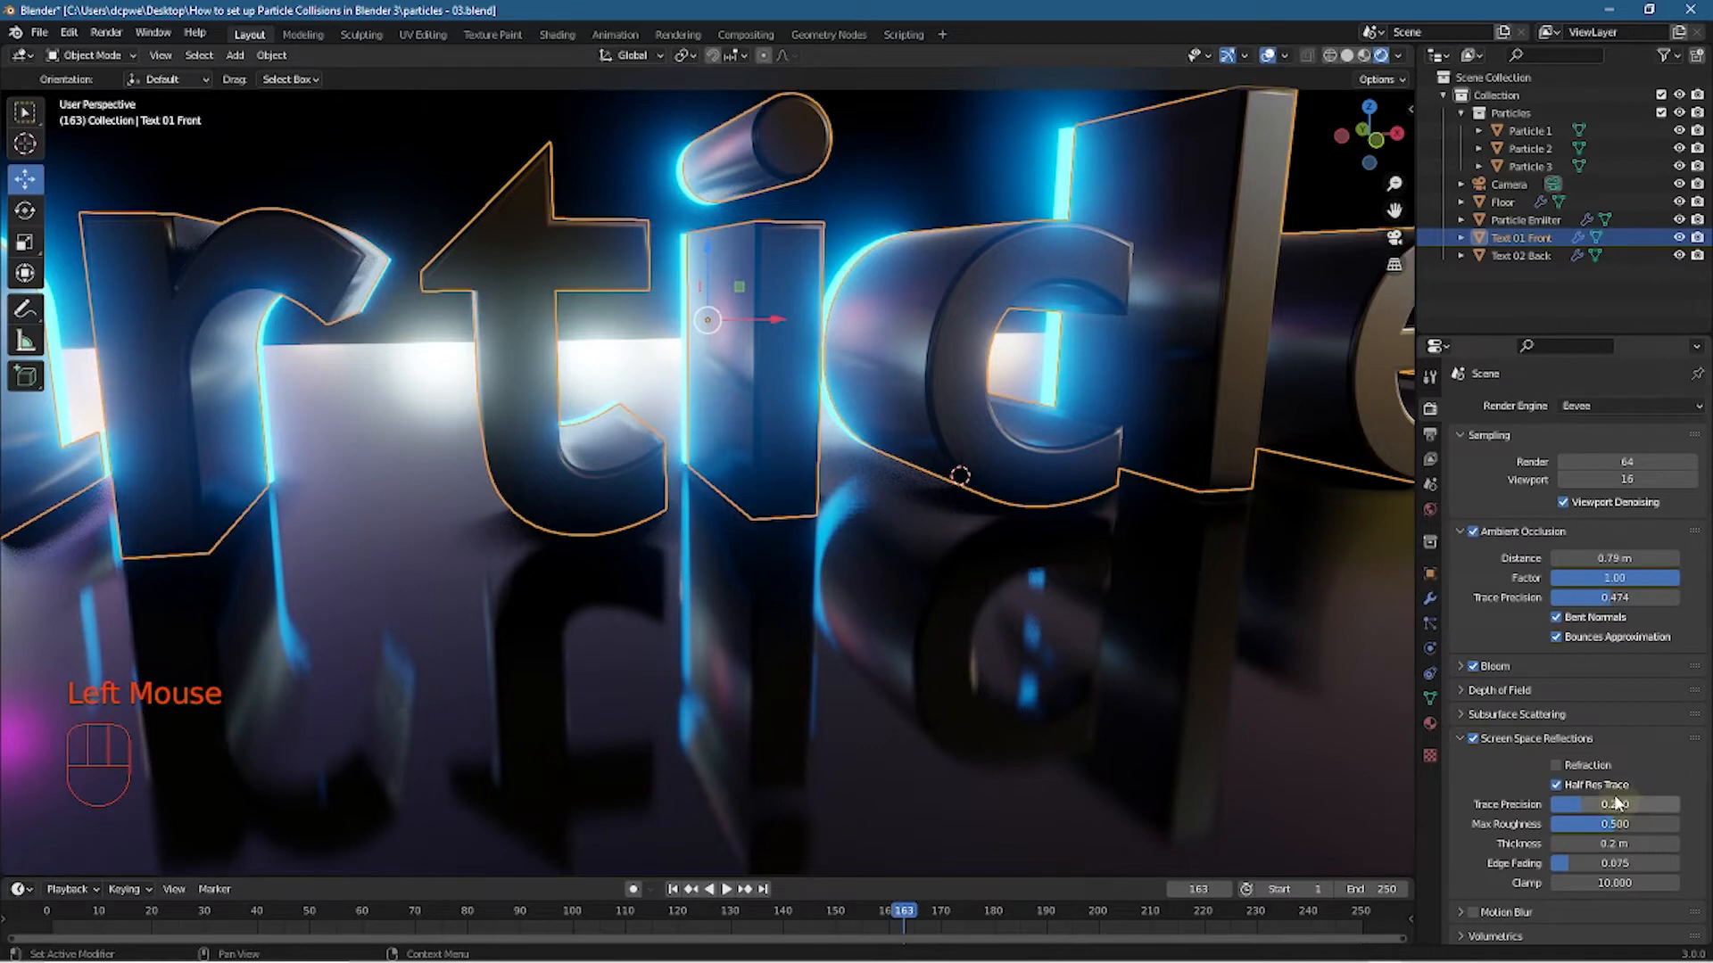
{"action": "scroll", "coordinate": [1620, 801], "scroll_direction": "down", "scroll_amount": 2}
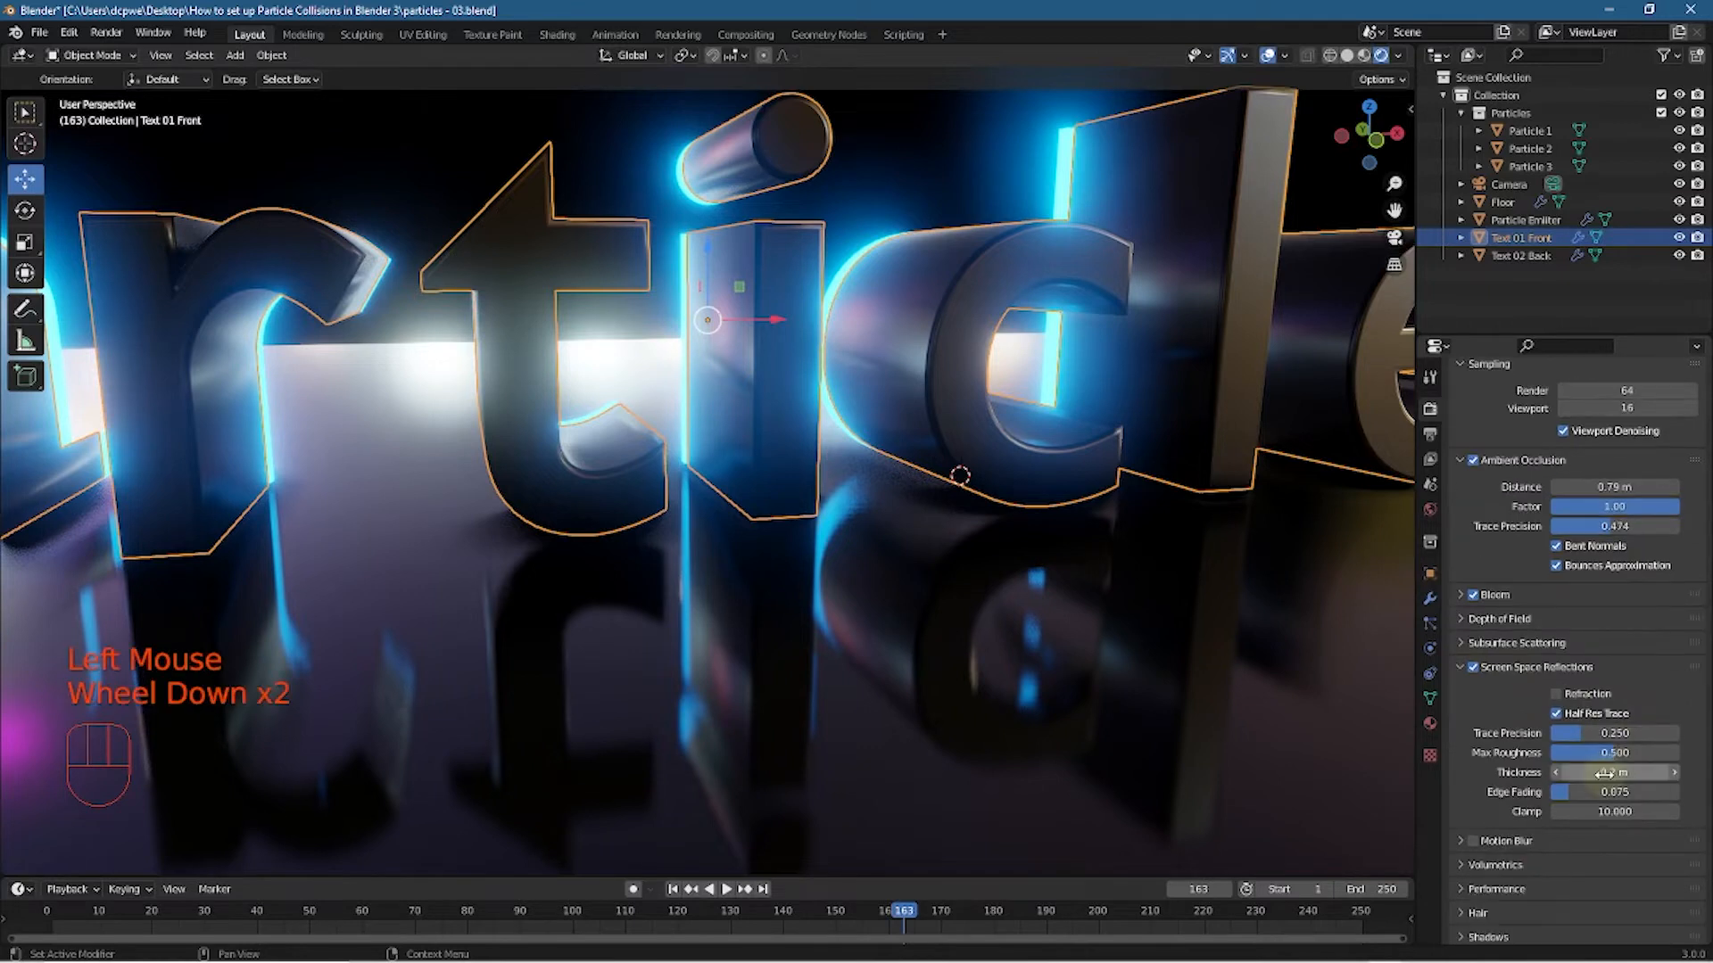
{"action": "left_click", "coordinate": [1556, 714]}
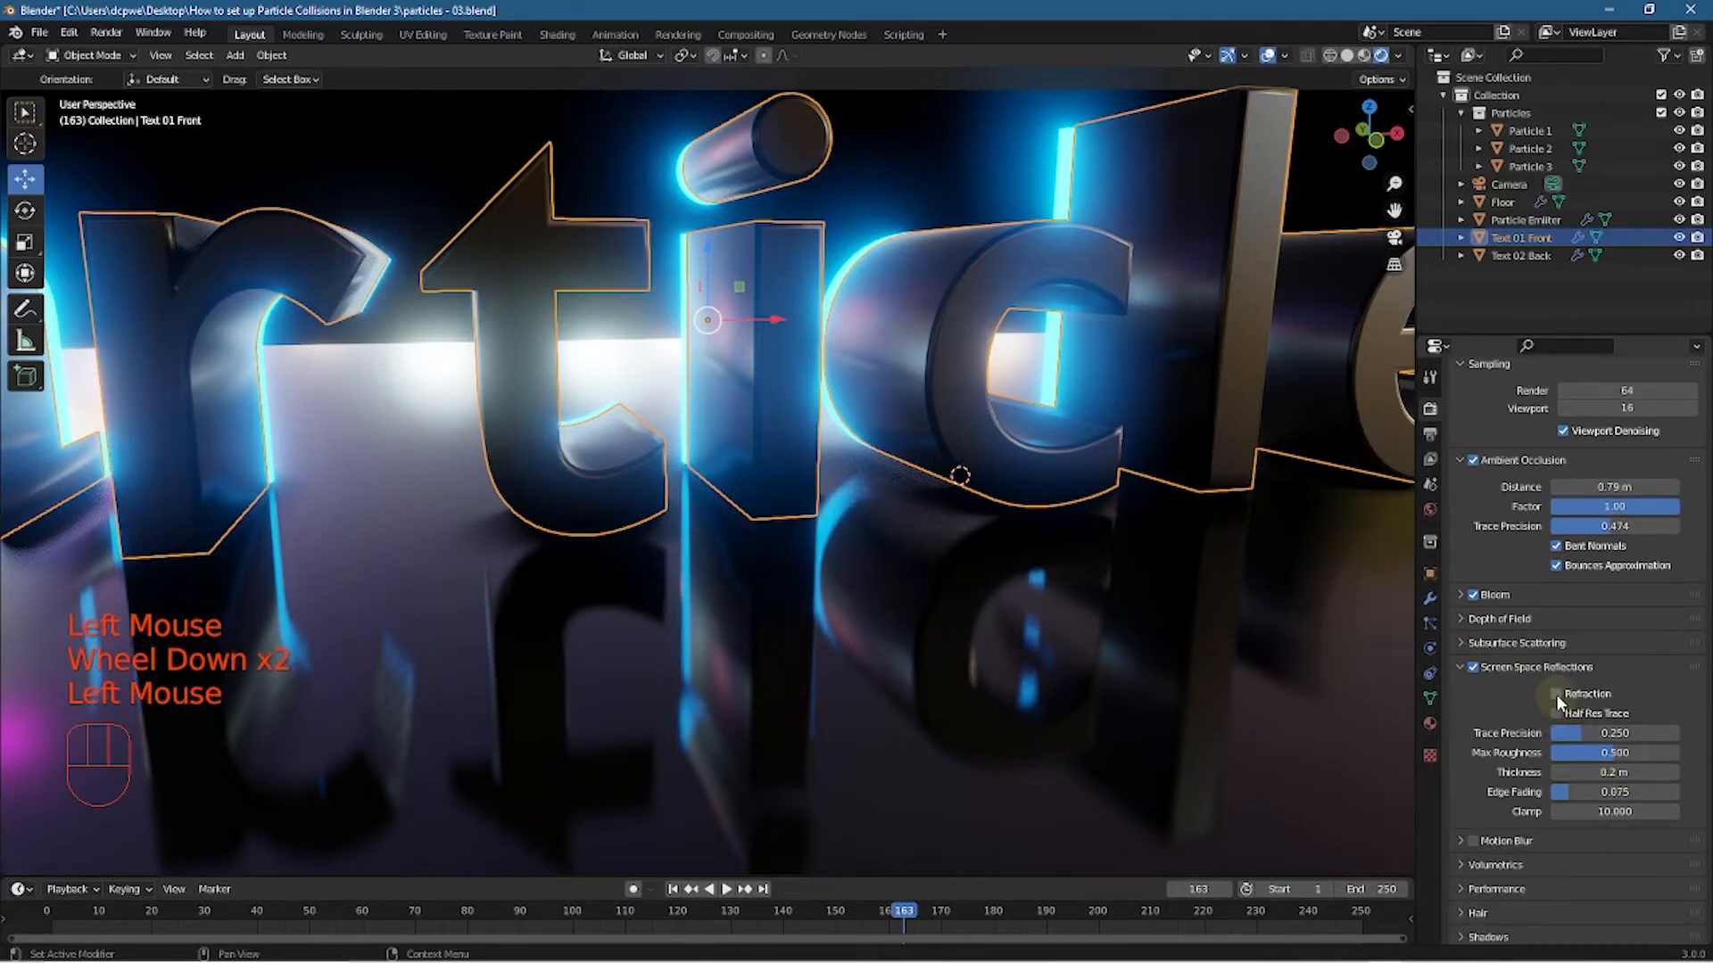
{"action": "left_click", "coordinate": [1556, 694]}
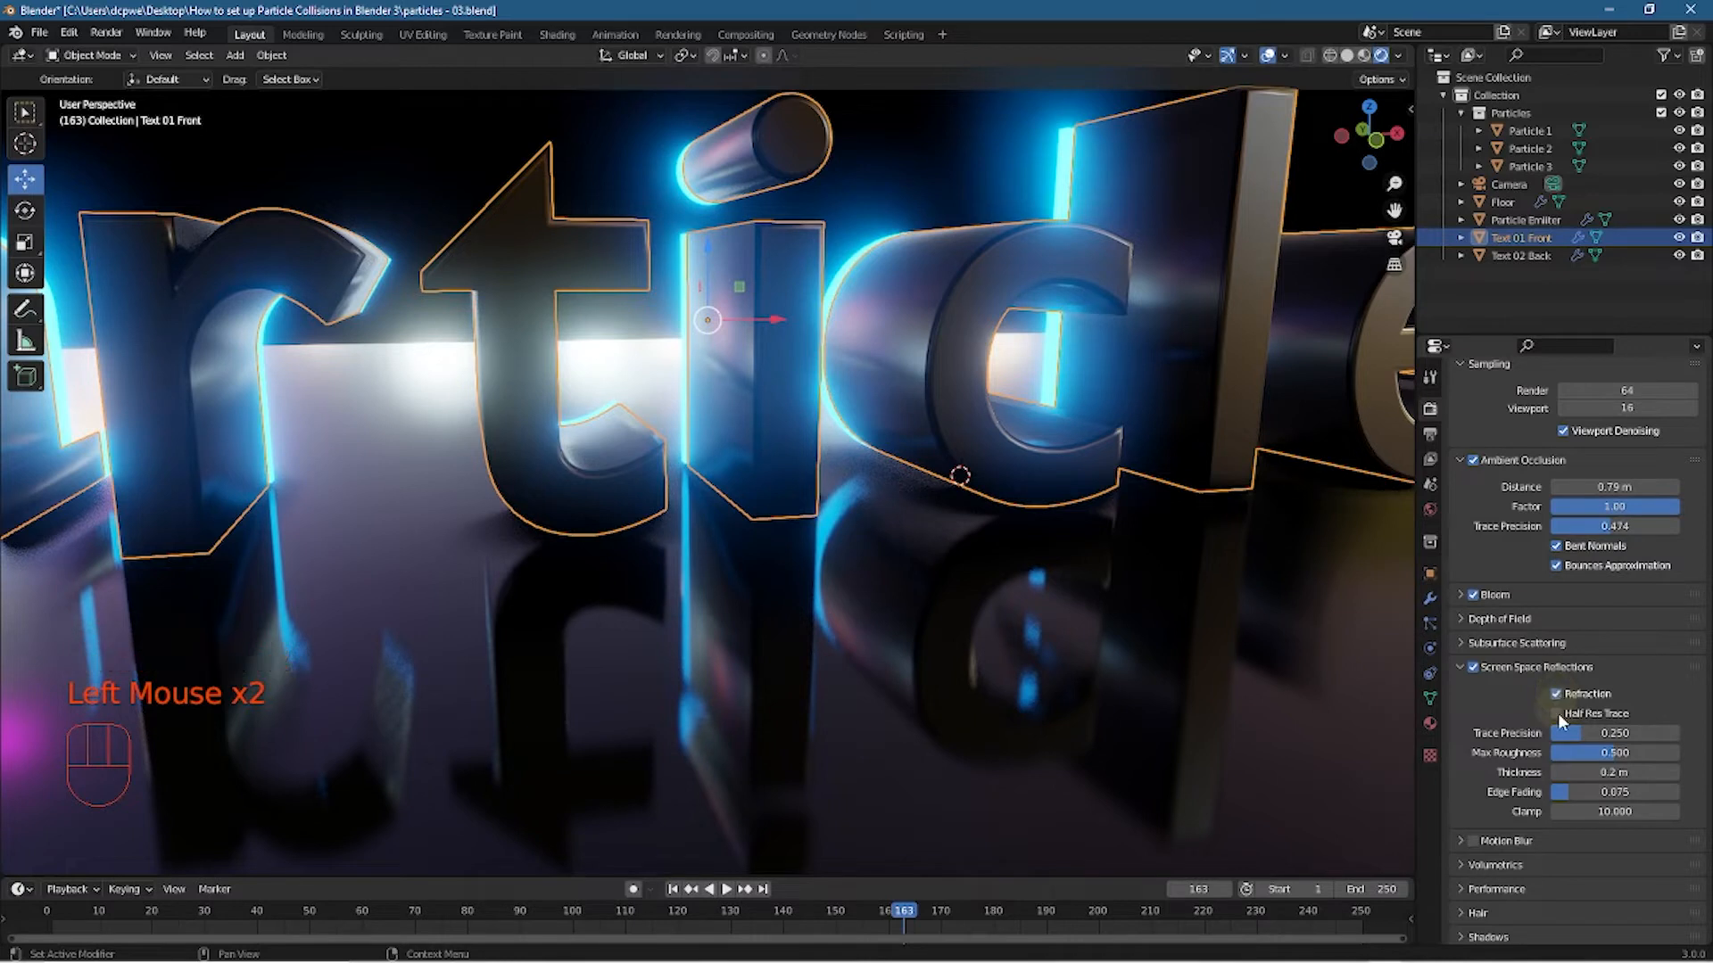
Try Screen Space Reflections trace precision values of 0.835 and 0.000, toggling Refraction to compare the floor reflections
{"action": "mouse_move", "coordinate": [1579, 743]}
{"action": "left_mouse_down"}
{"action": "mouse_move", "coordinate": [1680, 734]}
{"action": "mouse_move", "coordinate": [1659, 734]}
{"action": "left_mouse_up"}
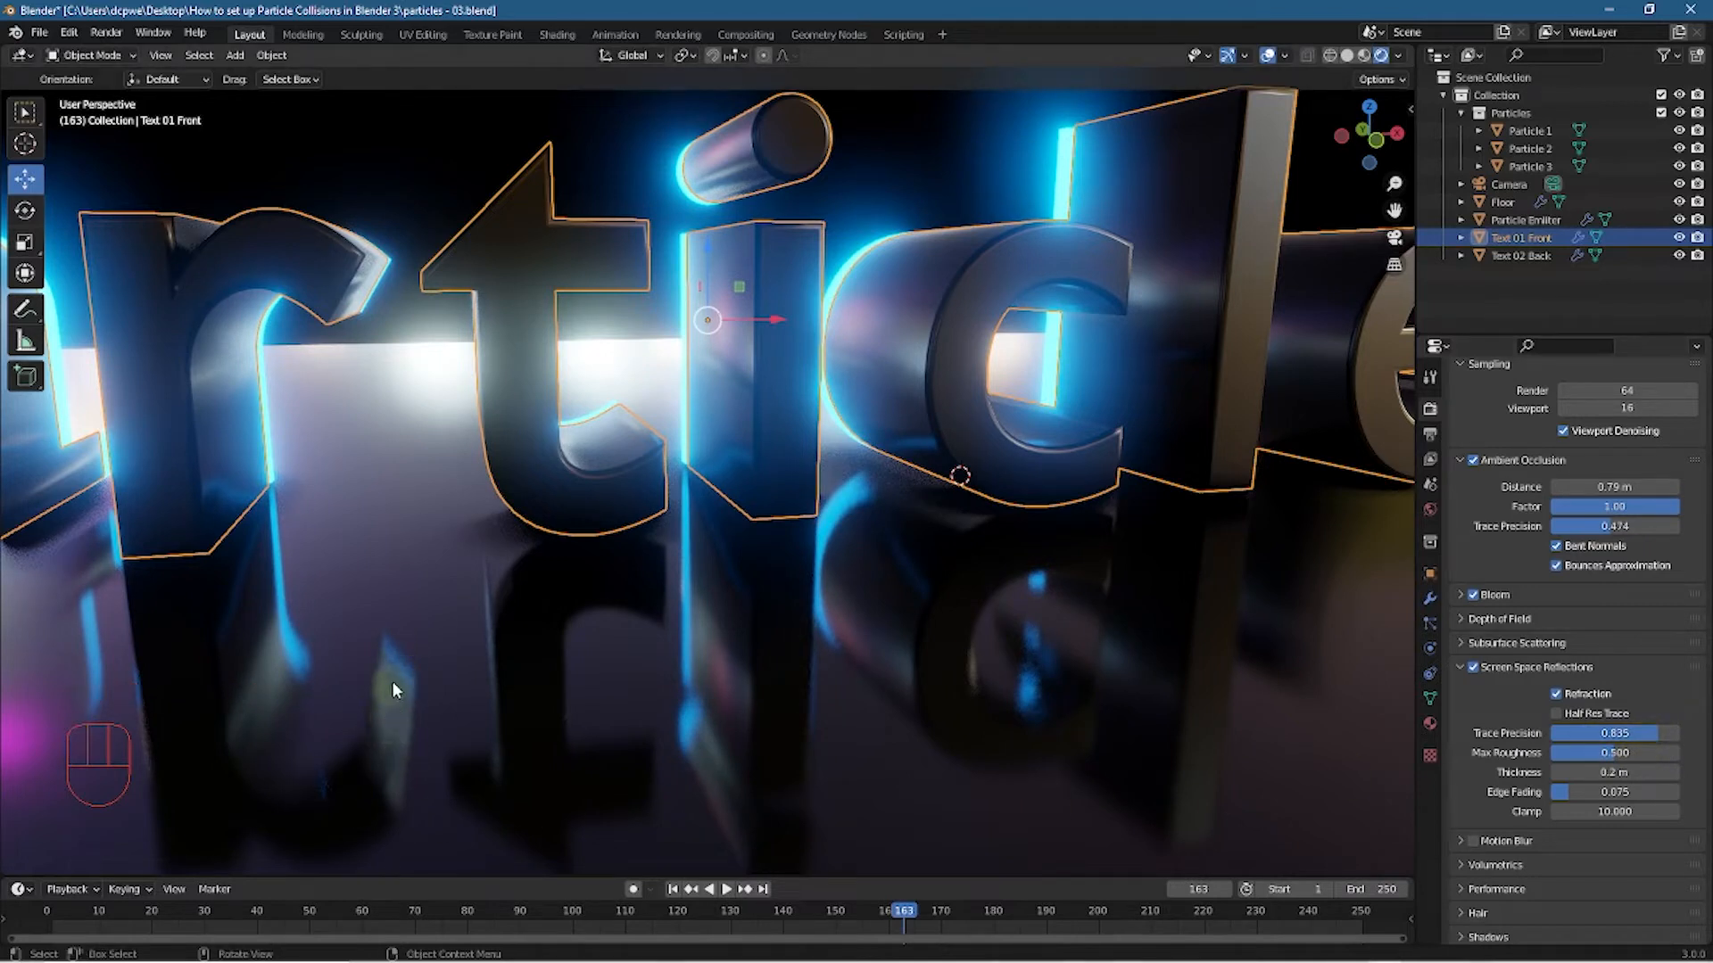
{"action": "left_click", "coordinate": [1557, 695]}
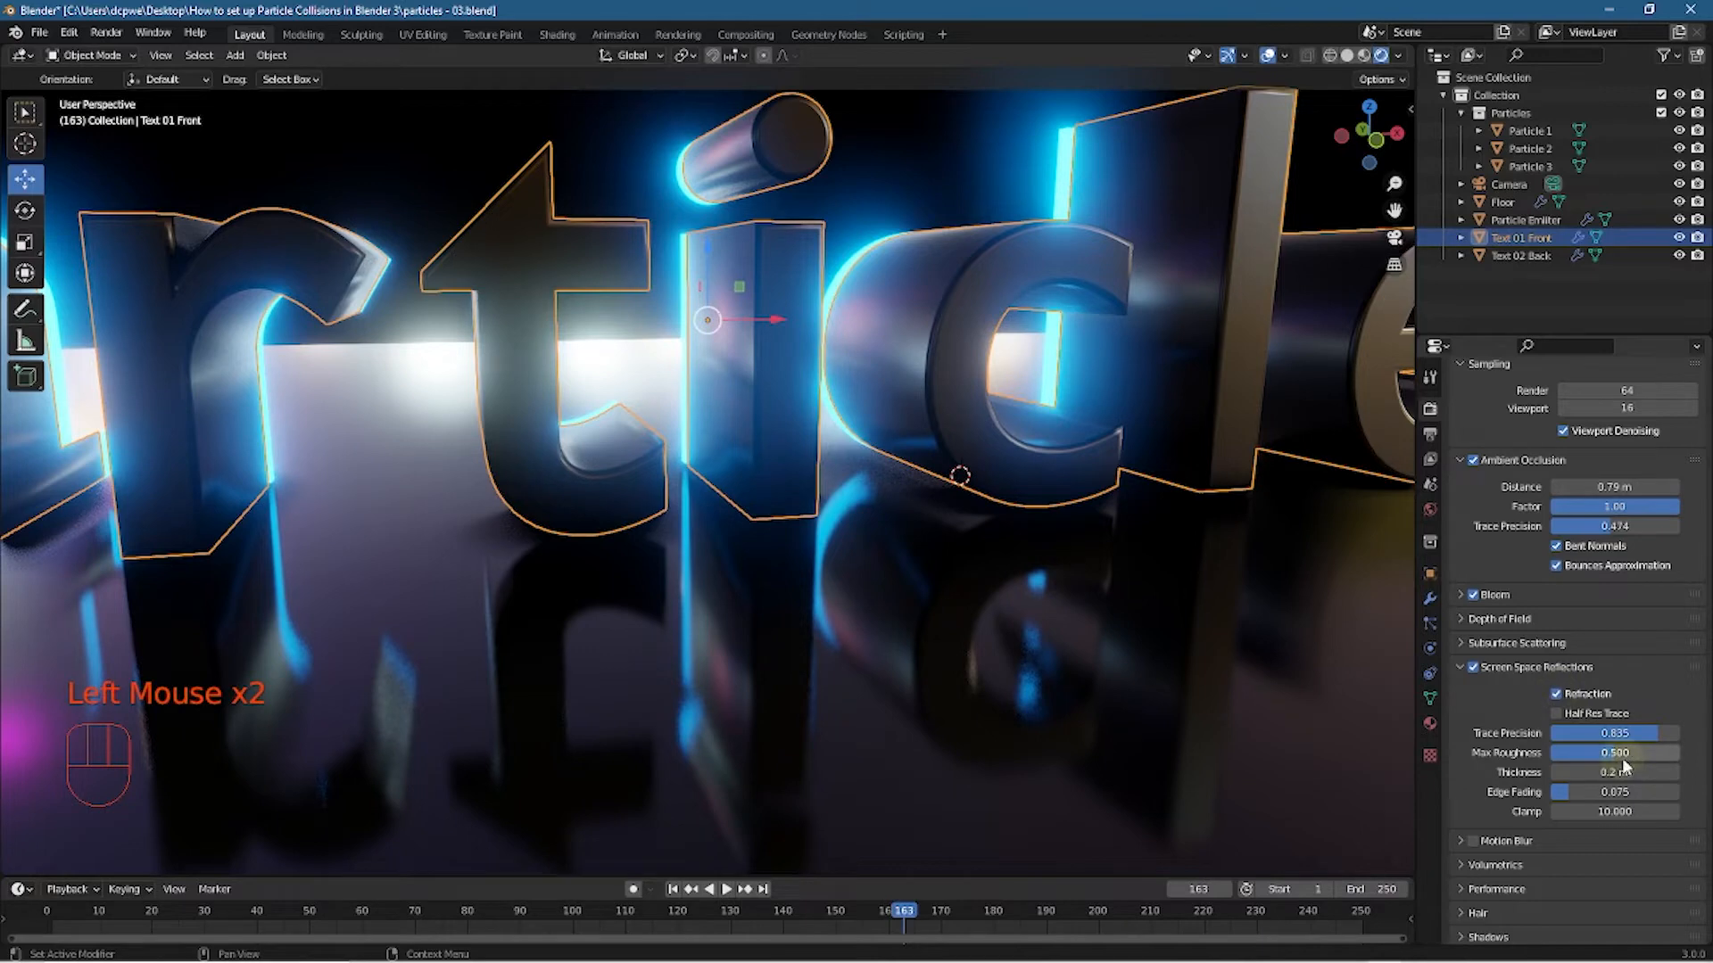
{"action": "left_click_drag", "start_coordinate": [1640, 733], "coordinate": [1450, 734]}
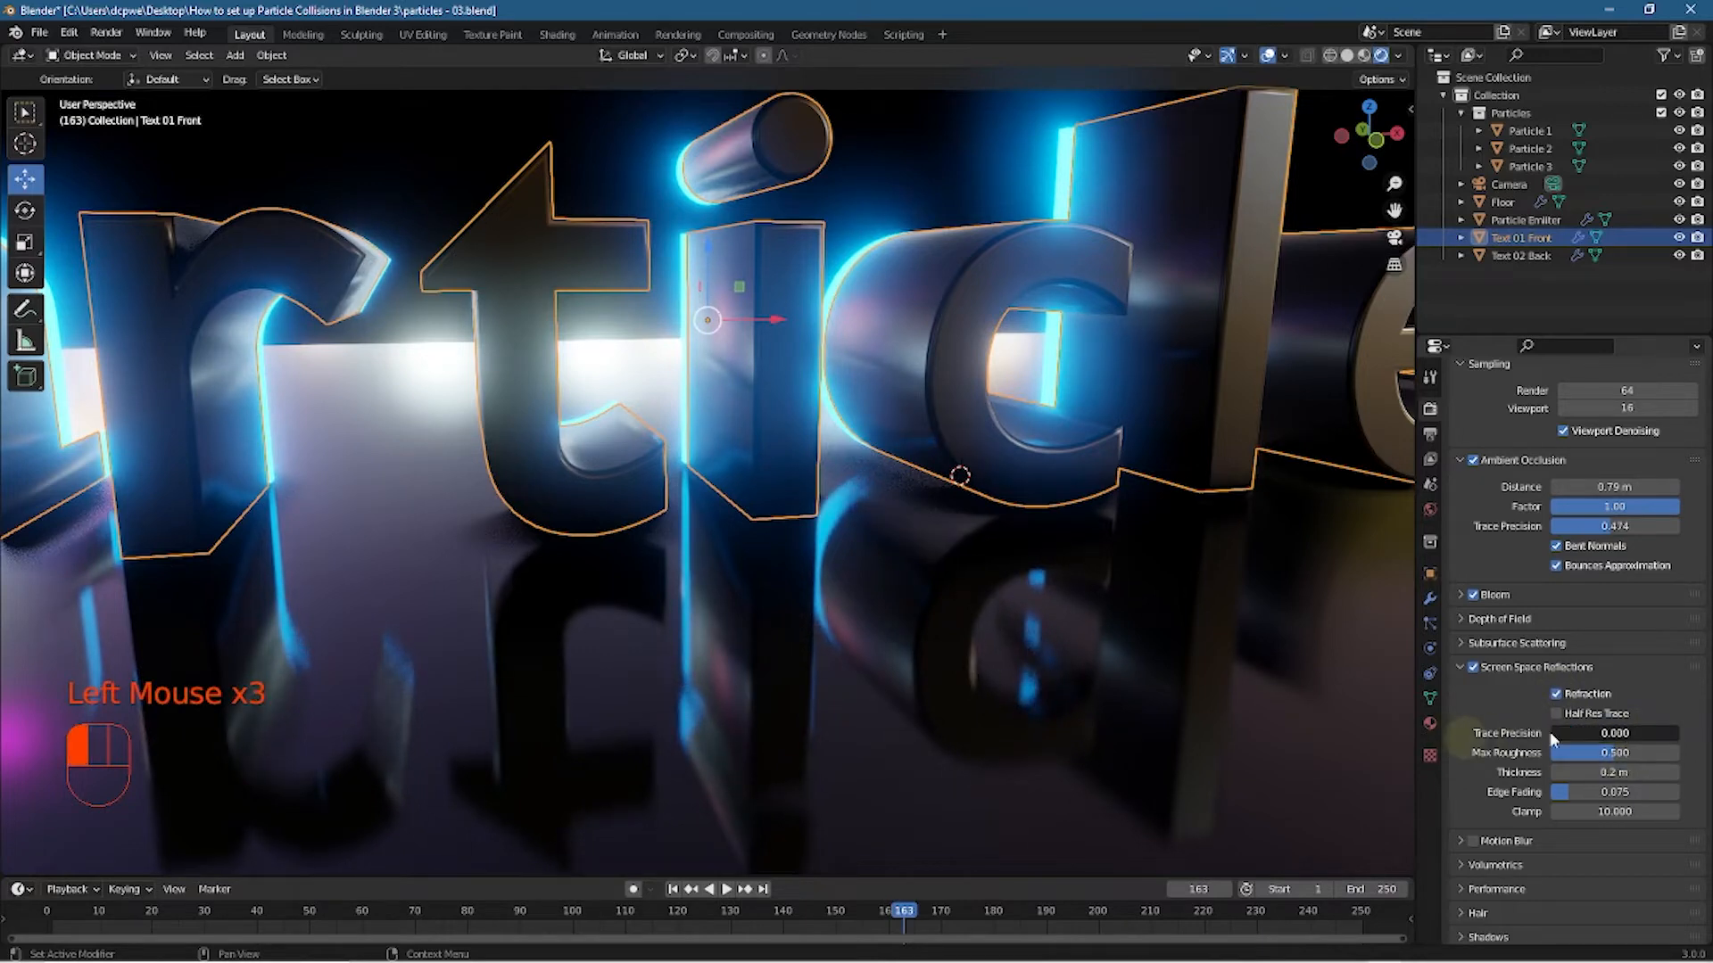
Set the Screen Space Reflections trace precision to 0.782 with the whole lettering in view
{"action": "scroll", "coordinate": [657, 710], "scroll_direction": "down", "scroll_amount": 3}
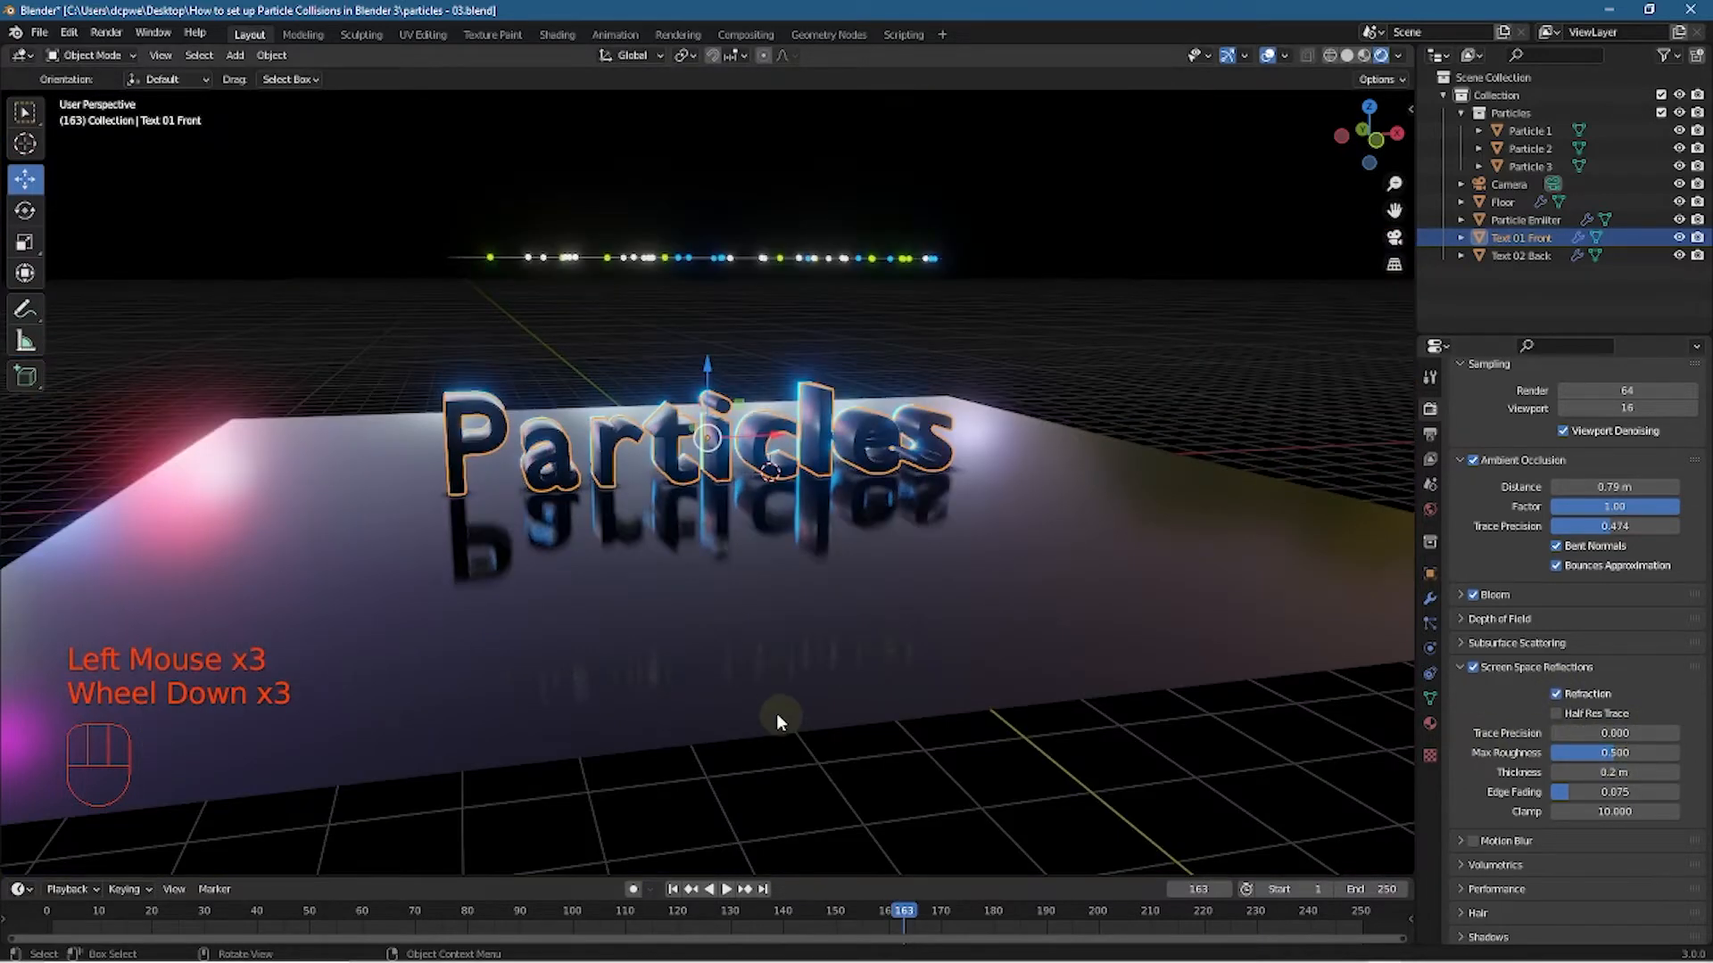
{"action": "middle_click_drag", "start_coordinate": [776, 713], "coordinate": [674, 681]}
{"action": "scroll", "coordinate": [680, 617], "scroll_direction": "up", "scroll_amount": 2}
{"action": "middle_click", "coordinate": [679, 617]}
{"action": "middle_click_drag", "start_coordinate": [680, 617], "coordinate": [687, 605]}
{"action": "mouse_move", "coordinate": [1606, 733]}
{"action": "left_mouse_down"}
{"action": "mouse_move", "coordinate": [1579, 733]}
{"action": "mouse_move", "coordinate": [1678, 733]}
{"action": "left_mouse_up"}
{"action": "left_click_drag", "start_coordinate": [1614, 732], "coordinate": [1651, 732]}
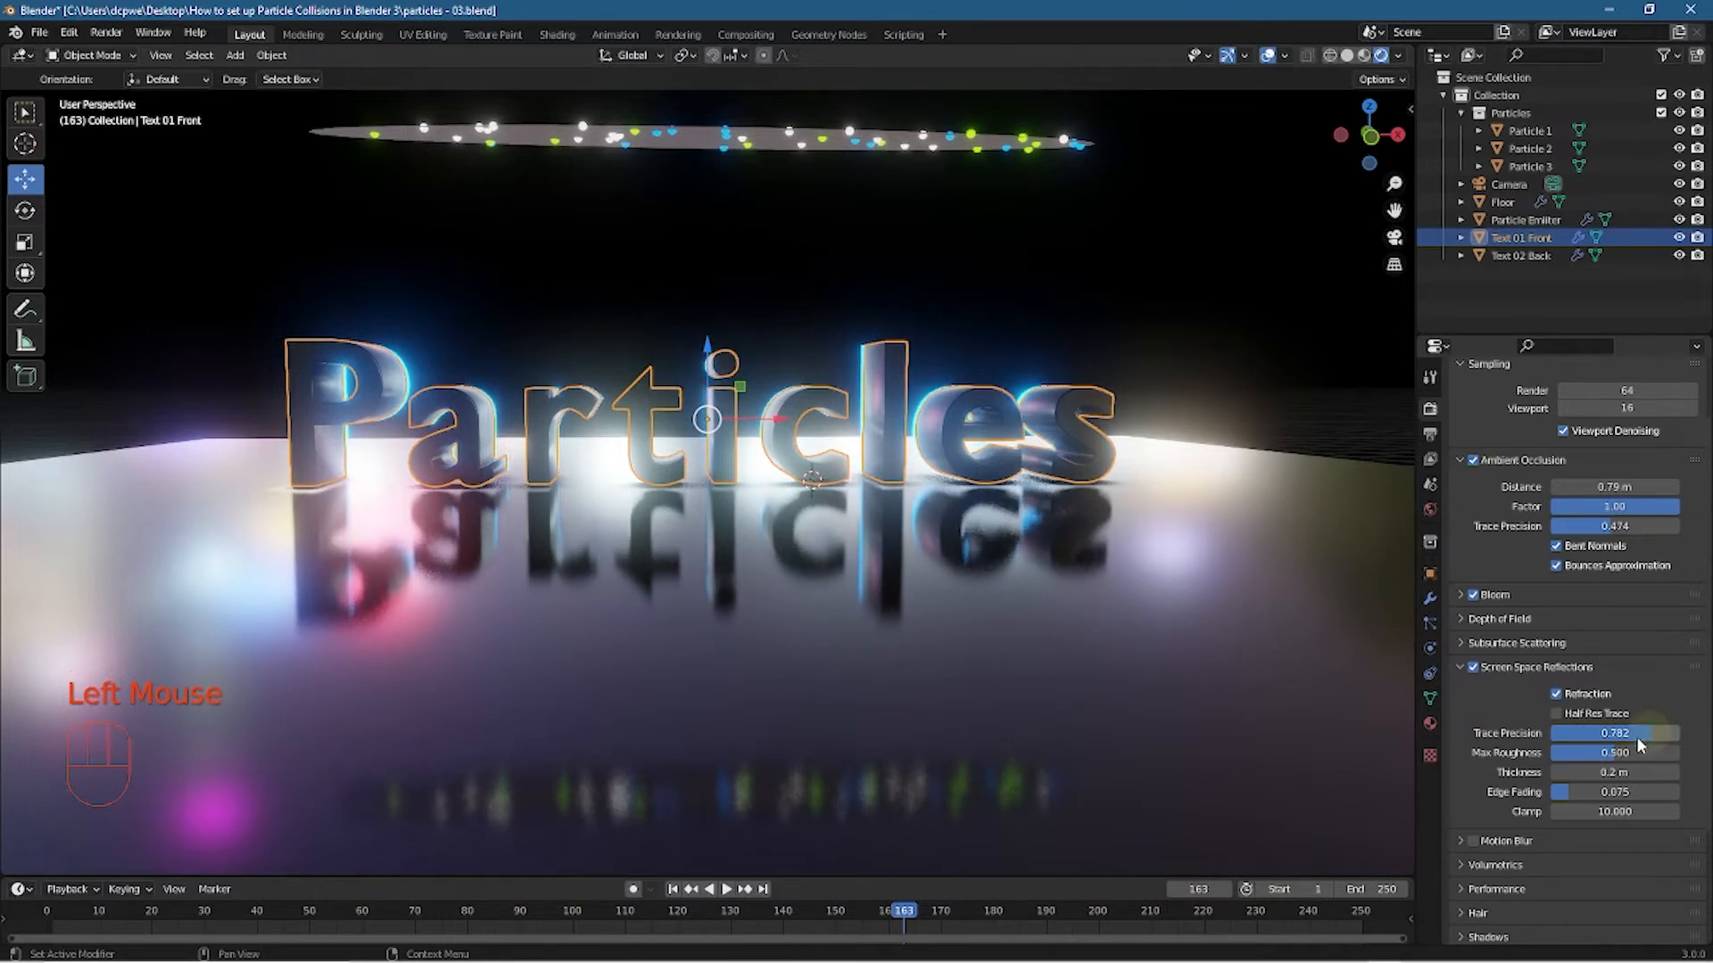
Lower the Screen Space Reflections max roughness to 0.000 and examine the floor reflections
{"action": "double_click", "coordinate": [1615, 754]}
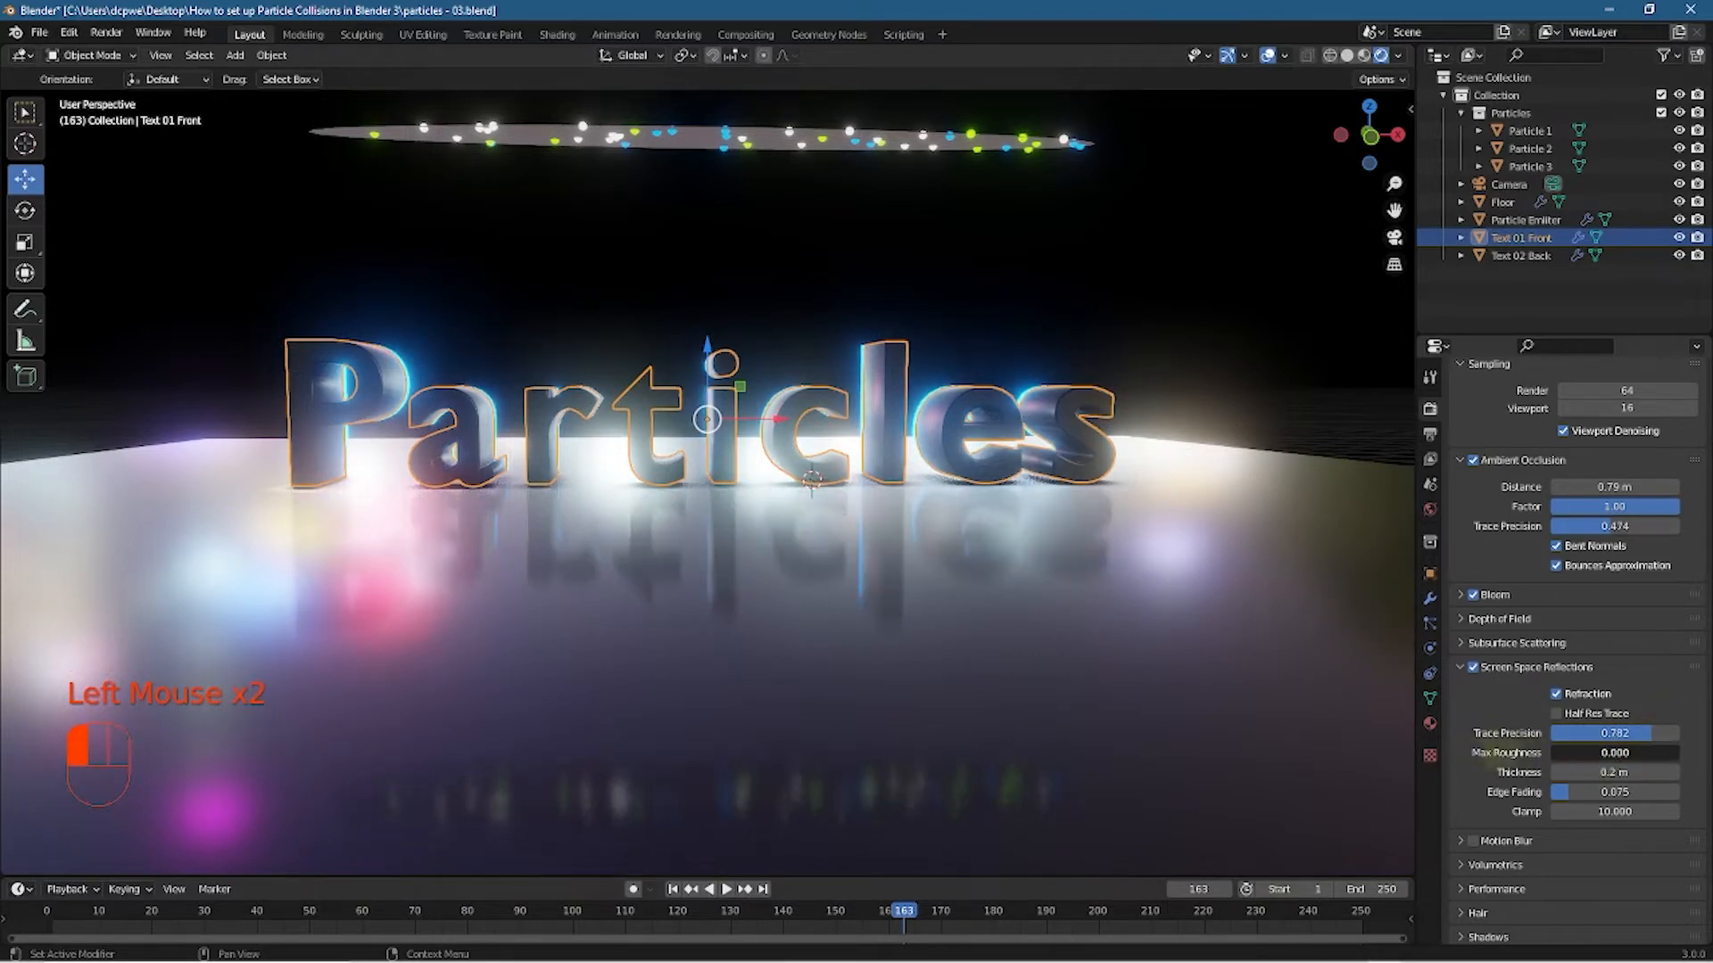
{"action": "scroll", "coordinate": [794, 564], "scroll_direction": "down", "scroll_amount": 2}
{"action": "mouse_move", "coordinate": [803, 571]}
{"action": "middle_mouse_down"}
{"action": "mouse_move", "coordinate": [846, 587]}
{"action": "mouse_move", "coordinate": [765, 573]}
{"action": "mouse_move", "coordinate": [785, 578]}
{"action": "middle_mouse_up"}
{"action": "scroll", "coordinate": [785, 571], "scroll_direction": "up", "scroll_amount": 2}
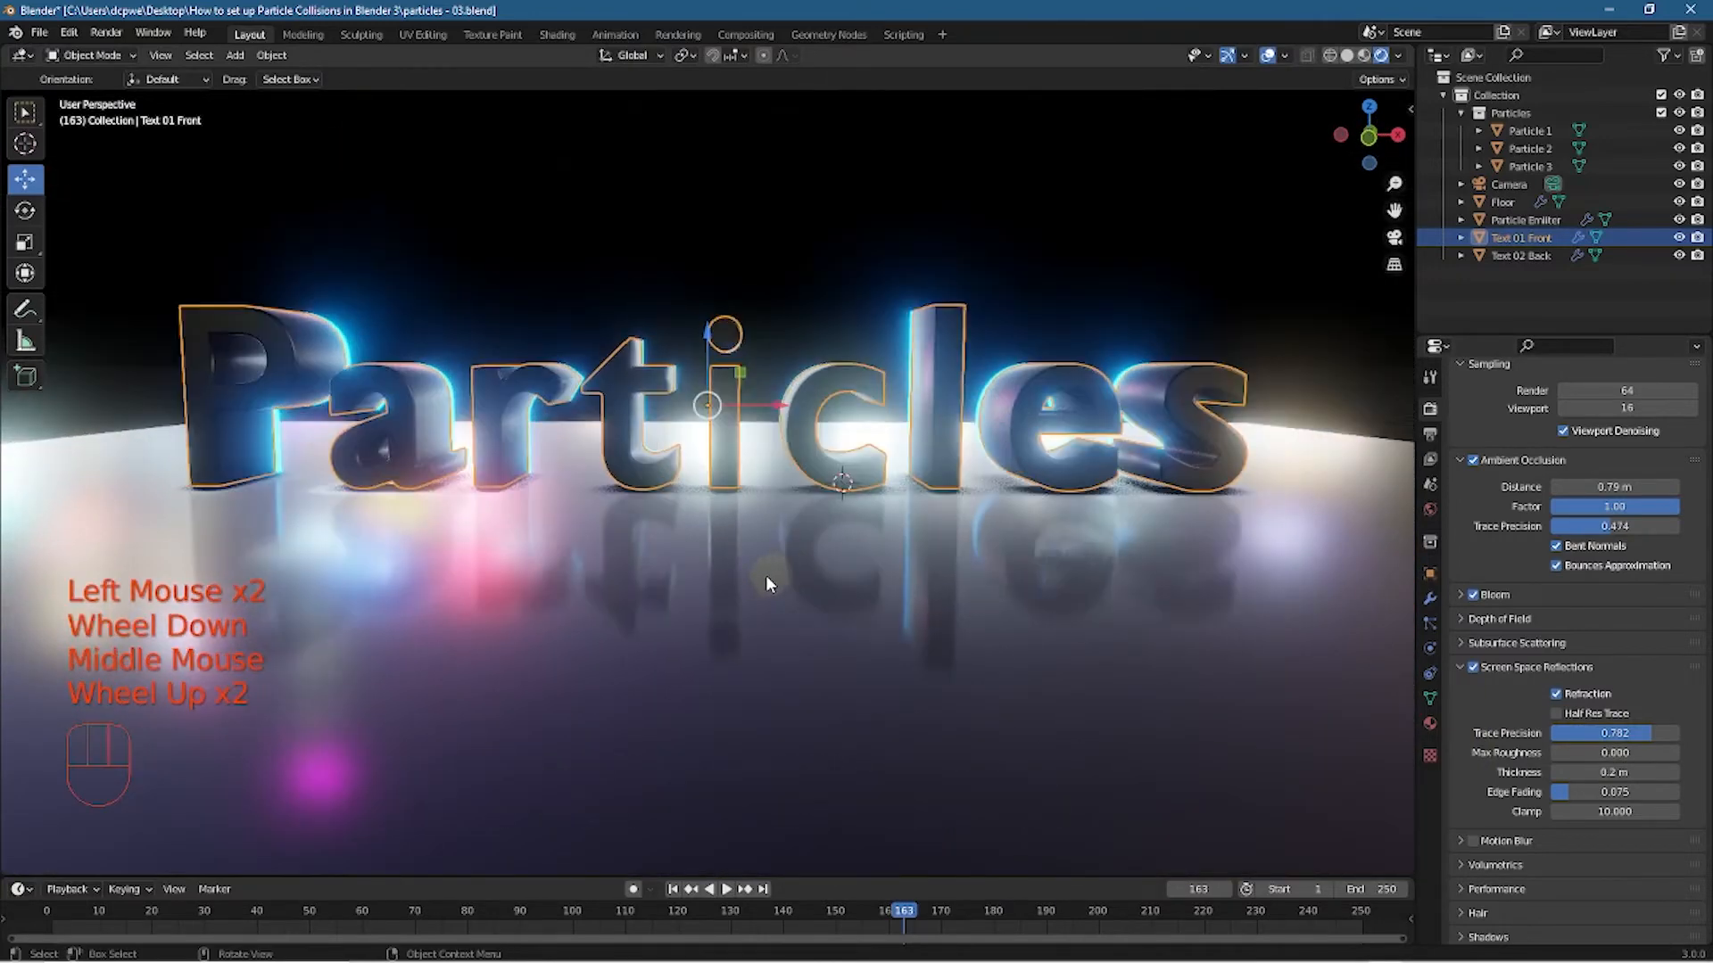
Set the Screen Space Reflections trace precision to 0.769, max roughness to 0.075, thickness to 0.01 m and edge fading to 0.000
{"action": "mouse_move", "coordinate": [1579, 765]}
{"action": "left_mouse_down"}
{"action": "mouse_move", "coordinate": [1605, 764]}
{"action": "mouse_move", "coordinate": [1588, 764]}
{"action": "mouse_move", "coordinate": [1610, 743]}
{"action": "mouse_move", "coordinate": [1559, 737]}
{"action": "mouse_move", "coordinate": [1625, 742]}
{"action": "mouse_move", "coordinate": [1606, 745]}
{"action": "mouse_move", "coordinate": [1635, 773]}
{"action": "mouse_move", "coordinate": [1597, 772]}
{"action": "mouse_move", "coordinate": [1702, 792]}
{"action": "mouse_move", "coordinate": [1606, 793]}
{"action": "left_mouse_up"}
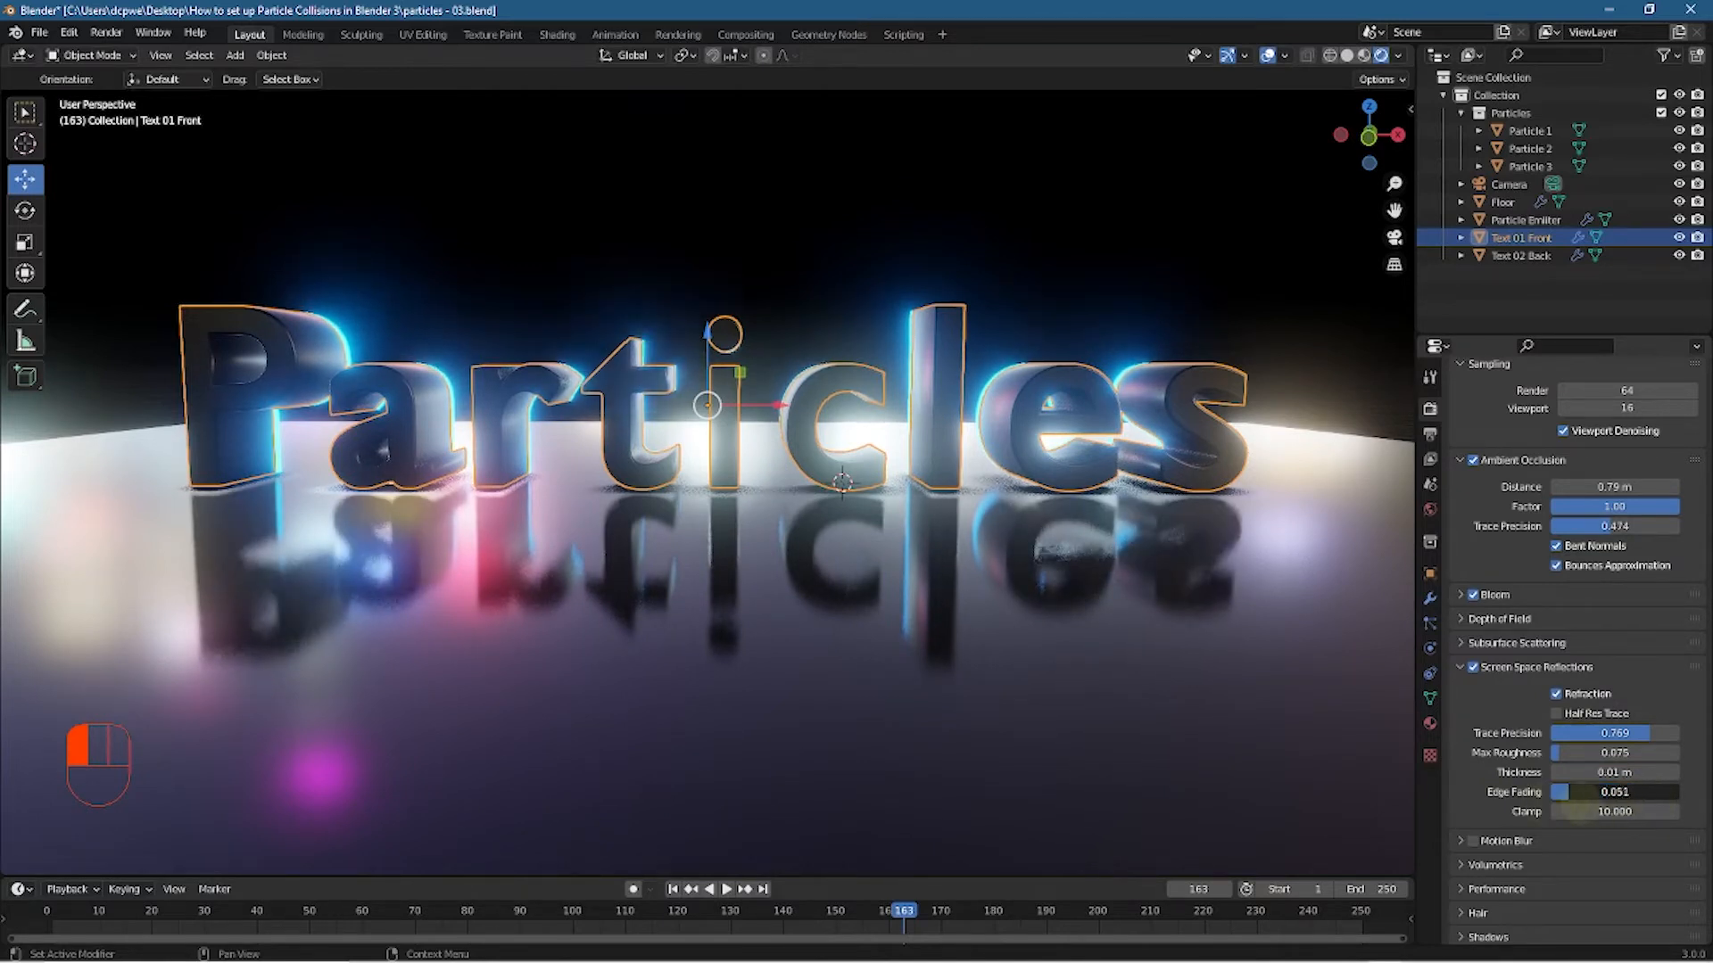
{"action": "left_click_drag", "start_coordinate": [1603, 816], "coordinate": [1548, 816]}
{"action": "left_click", "coordinate": [1613, 814]}
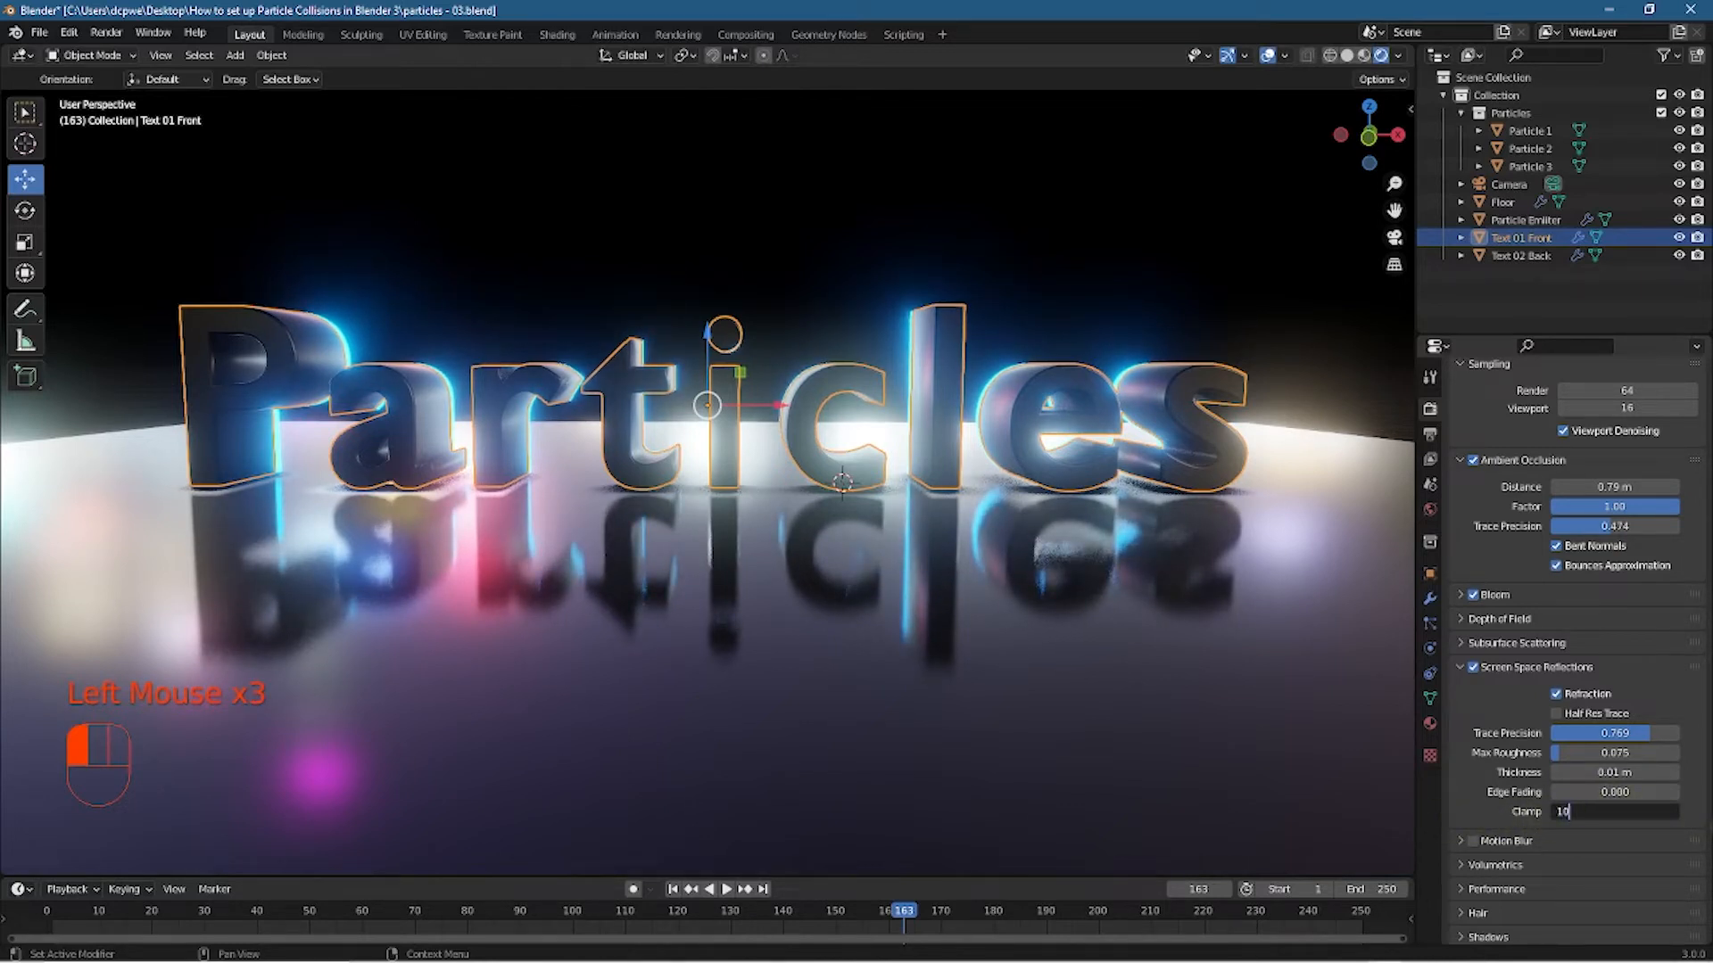
{"action": "key", "text": "Return"}
{"action": "scroll", "coordinate": [1539, 861], "scroll_direction": "down", "scroll_amount": 3}
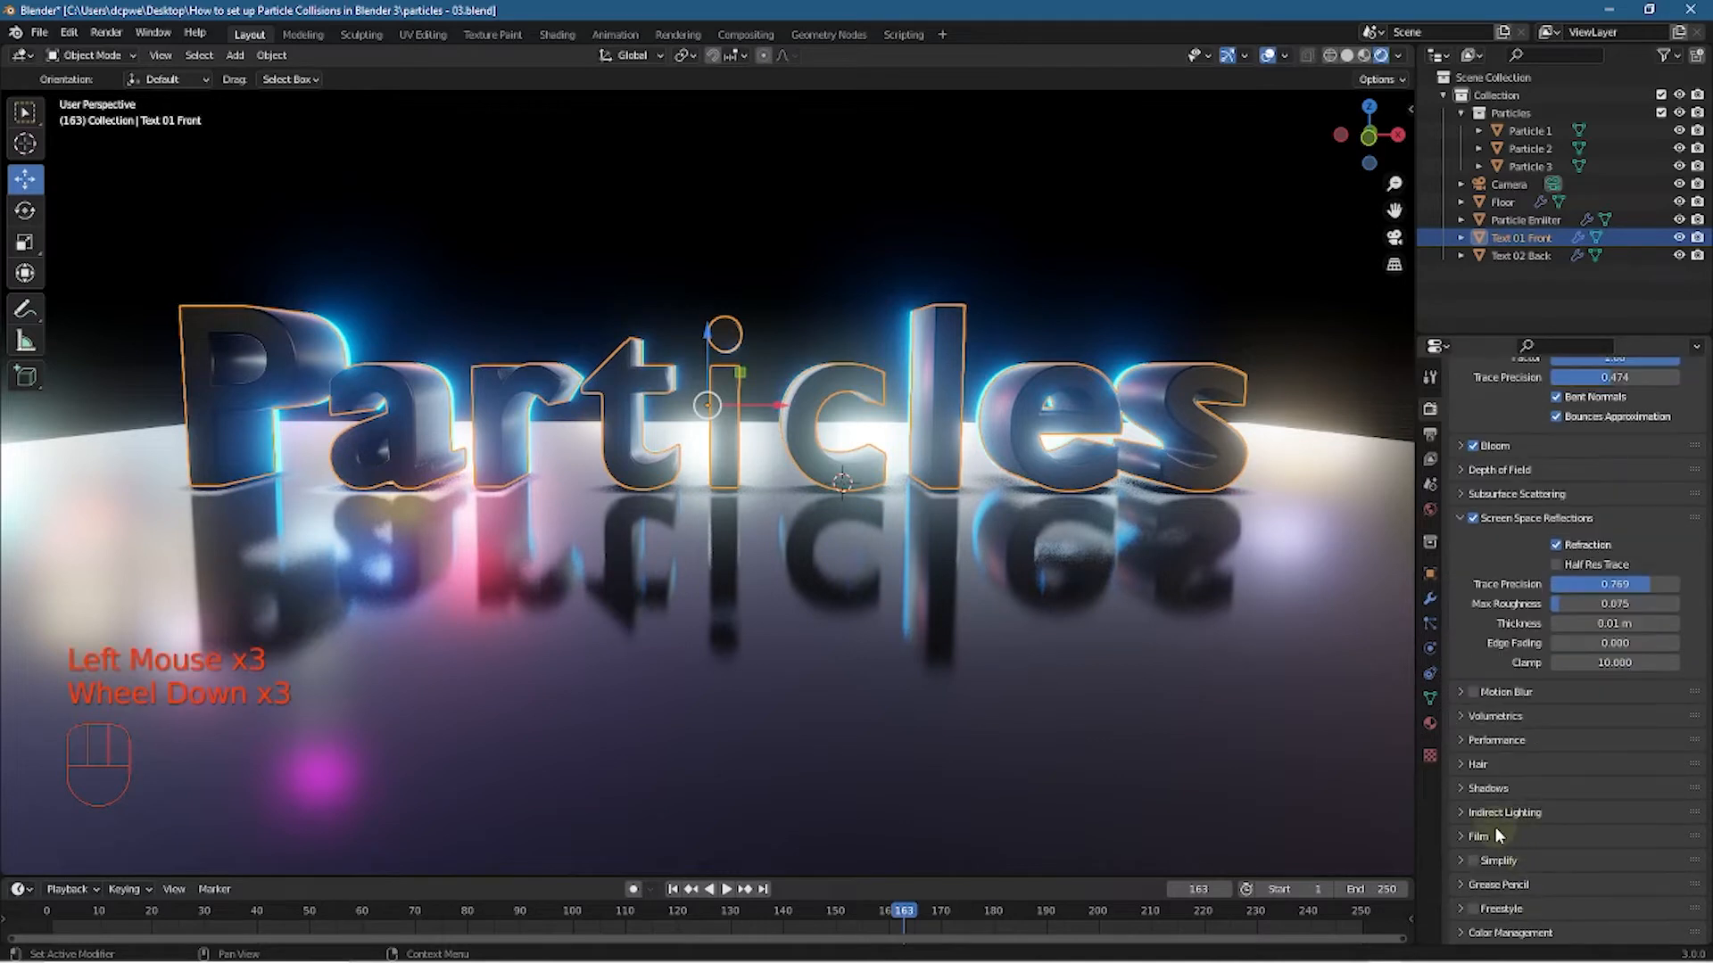
{"action": "left_click", "coordinate": [1460, 787]}
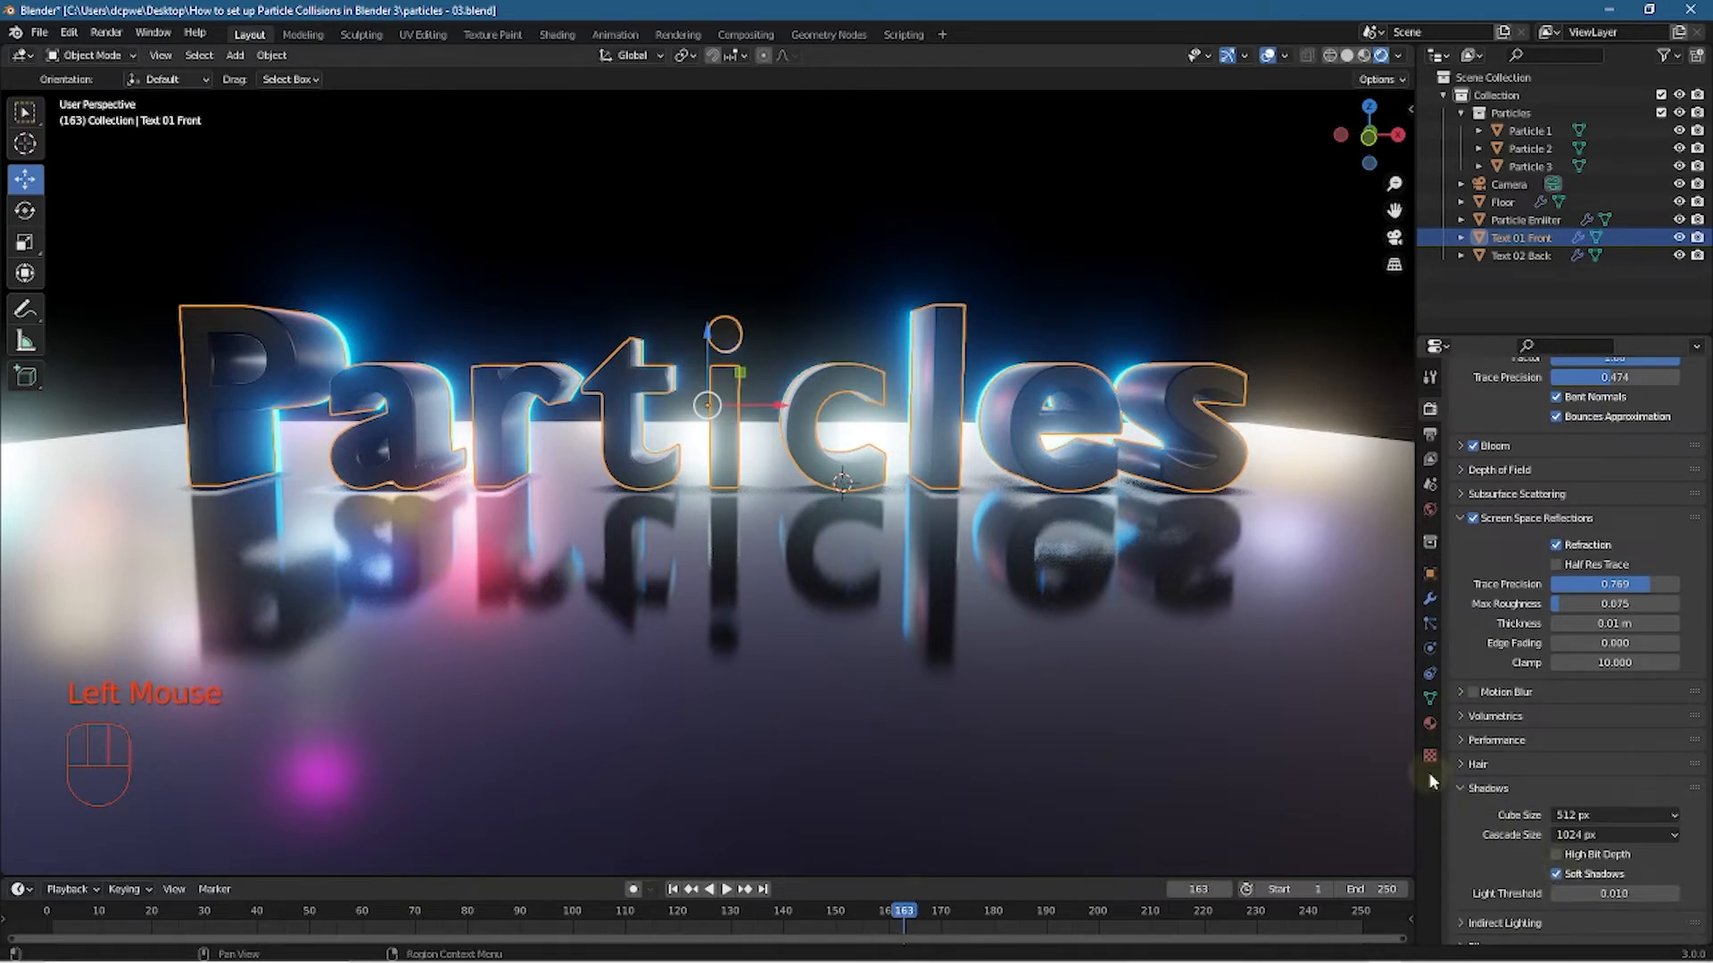
{"action": "left_click", "coordinate": [1463, 787]}
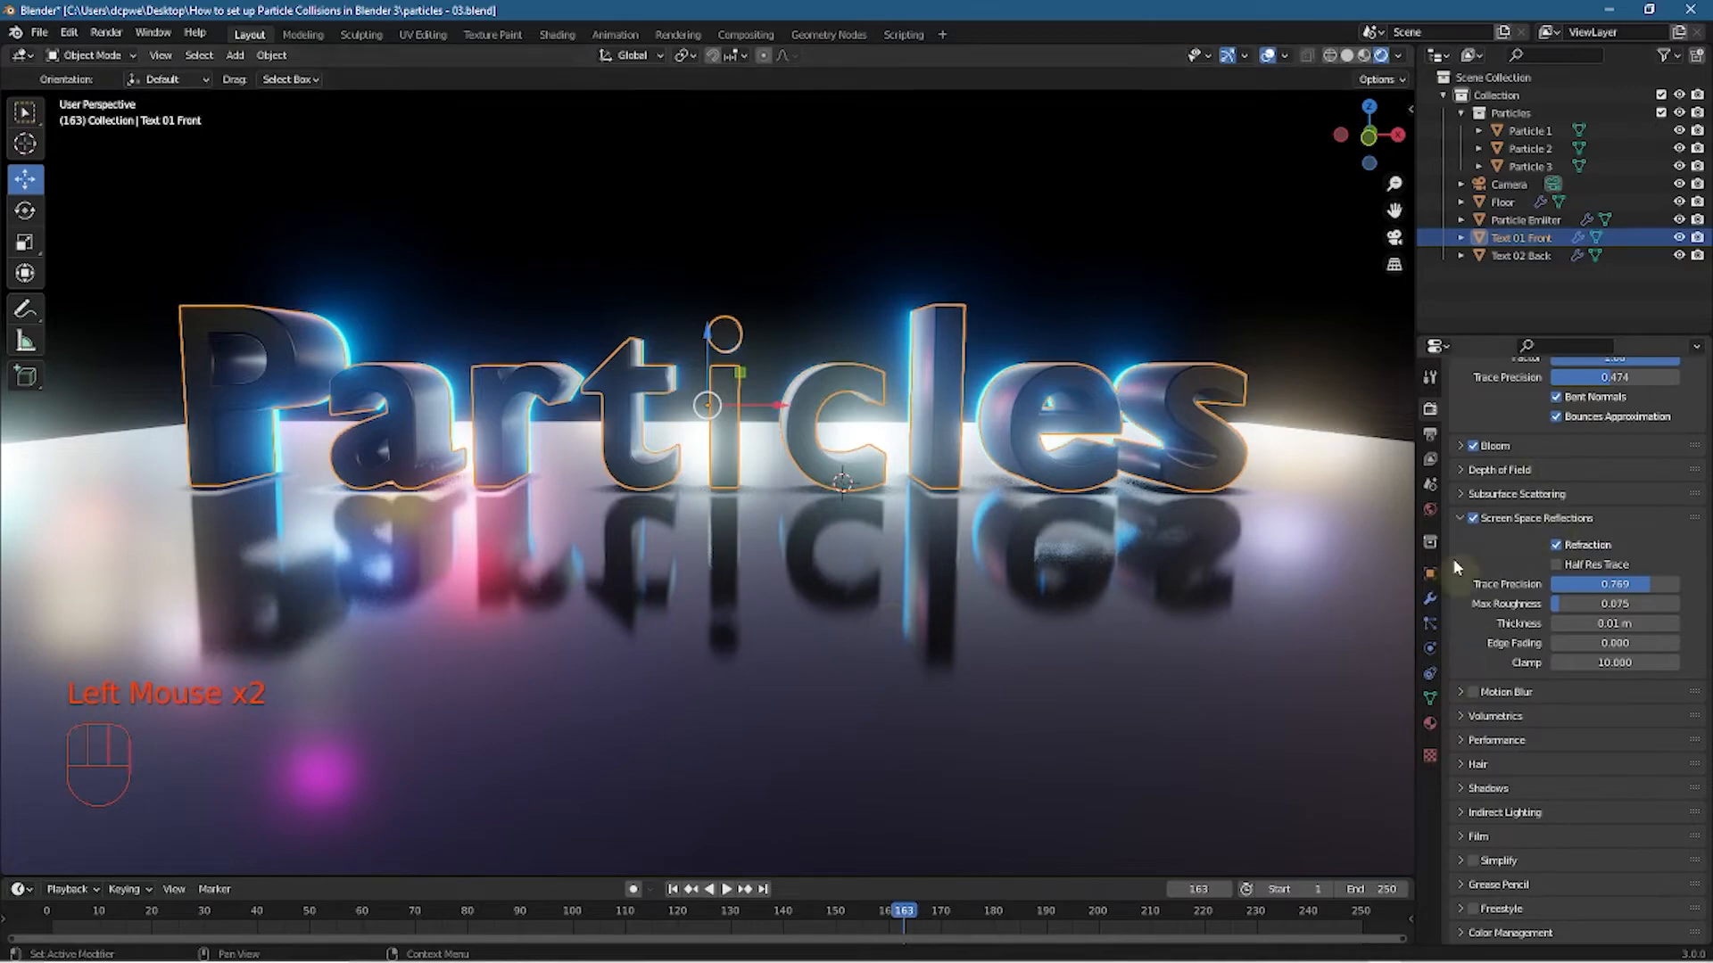
Set the Screen Space Reflections trace precision to 0.442 and max roughness to 0.122, judging the floor reflections through the camera
{"action": "middle_click_drag", "start_coordinate": [614, 498], "coordinate": [759, 569]}
{"action": "key", "text": "KP_0"}
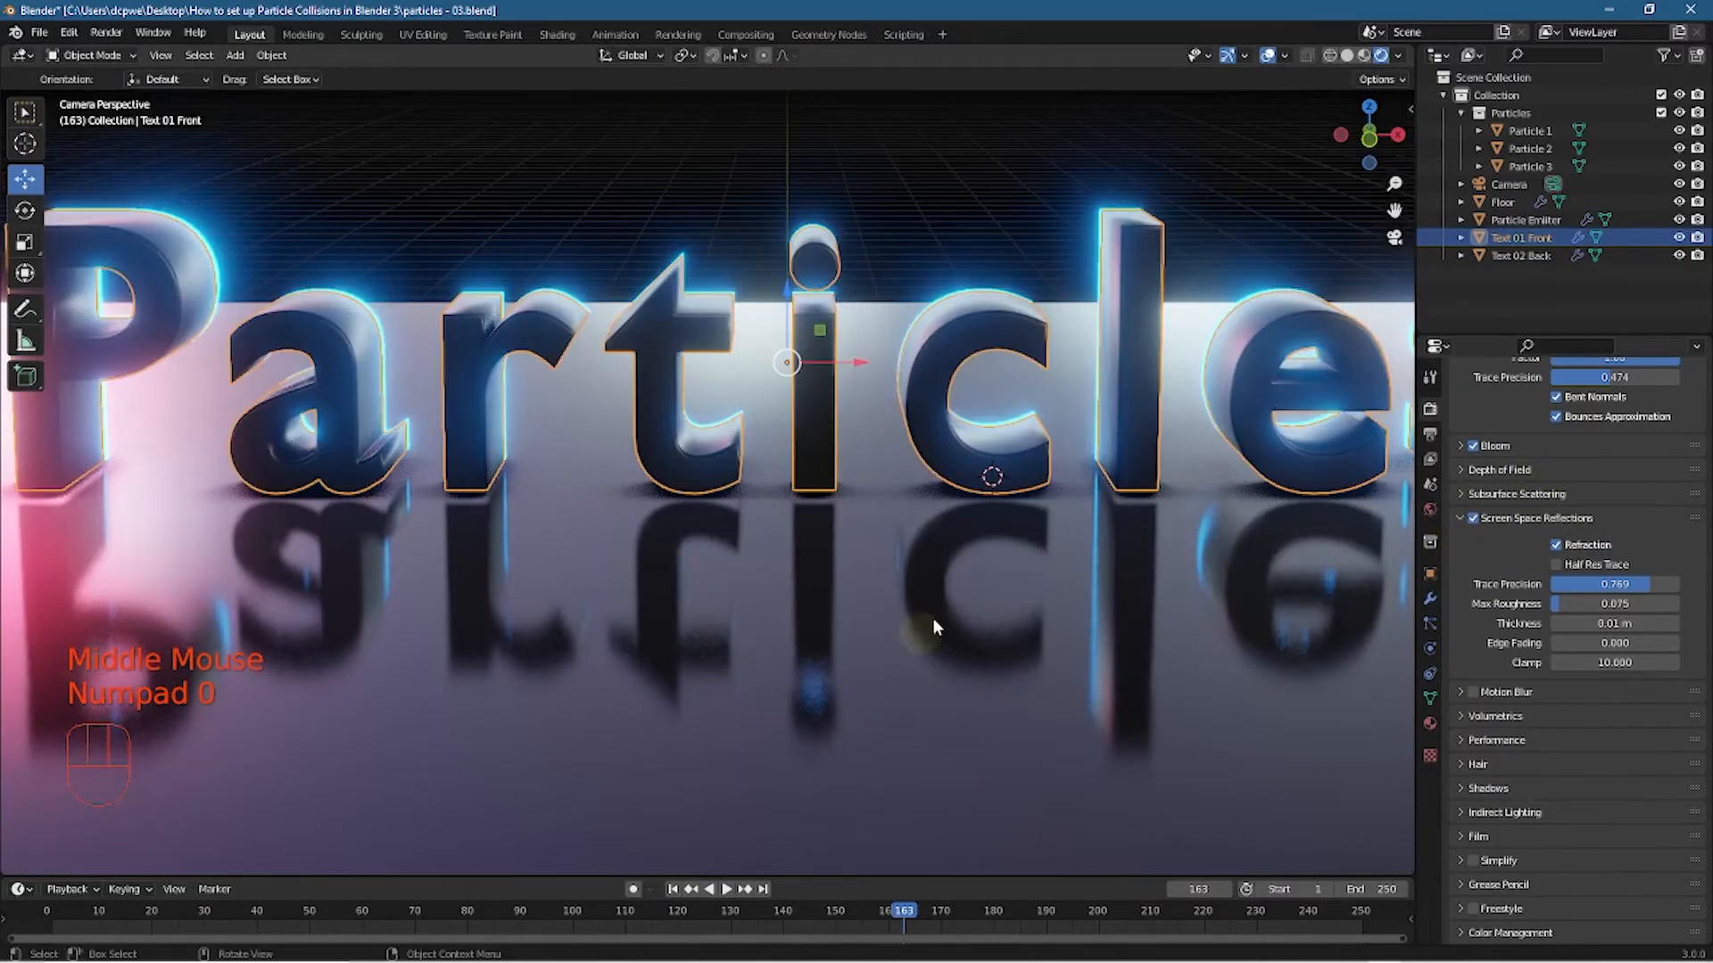
{"action": "scroll", "coordinate": [882, 596], "scroll_direction": "down", "scroll_amount": 2}
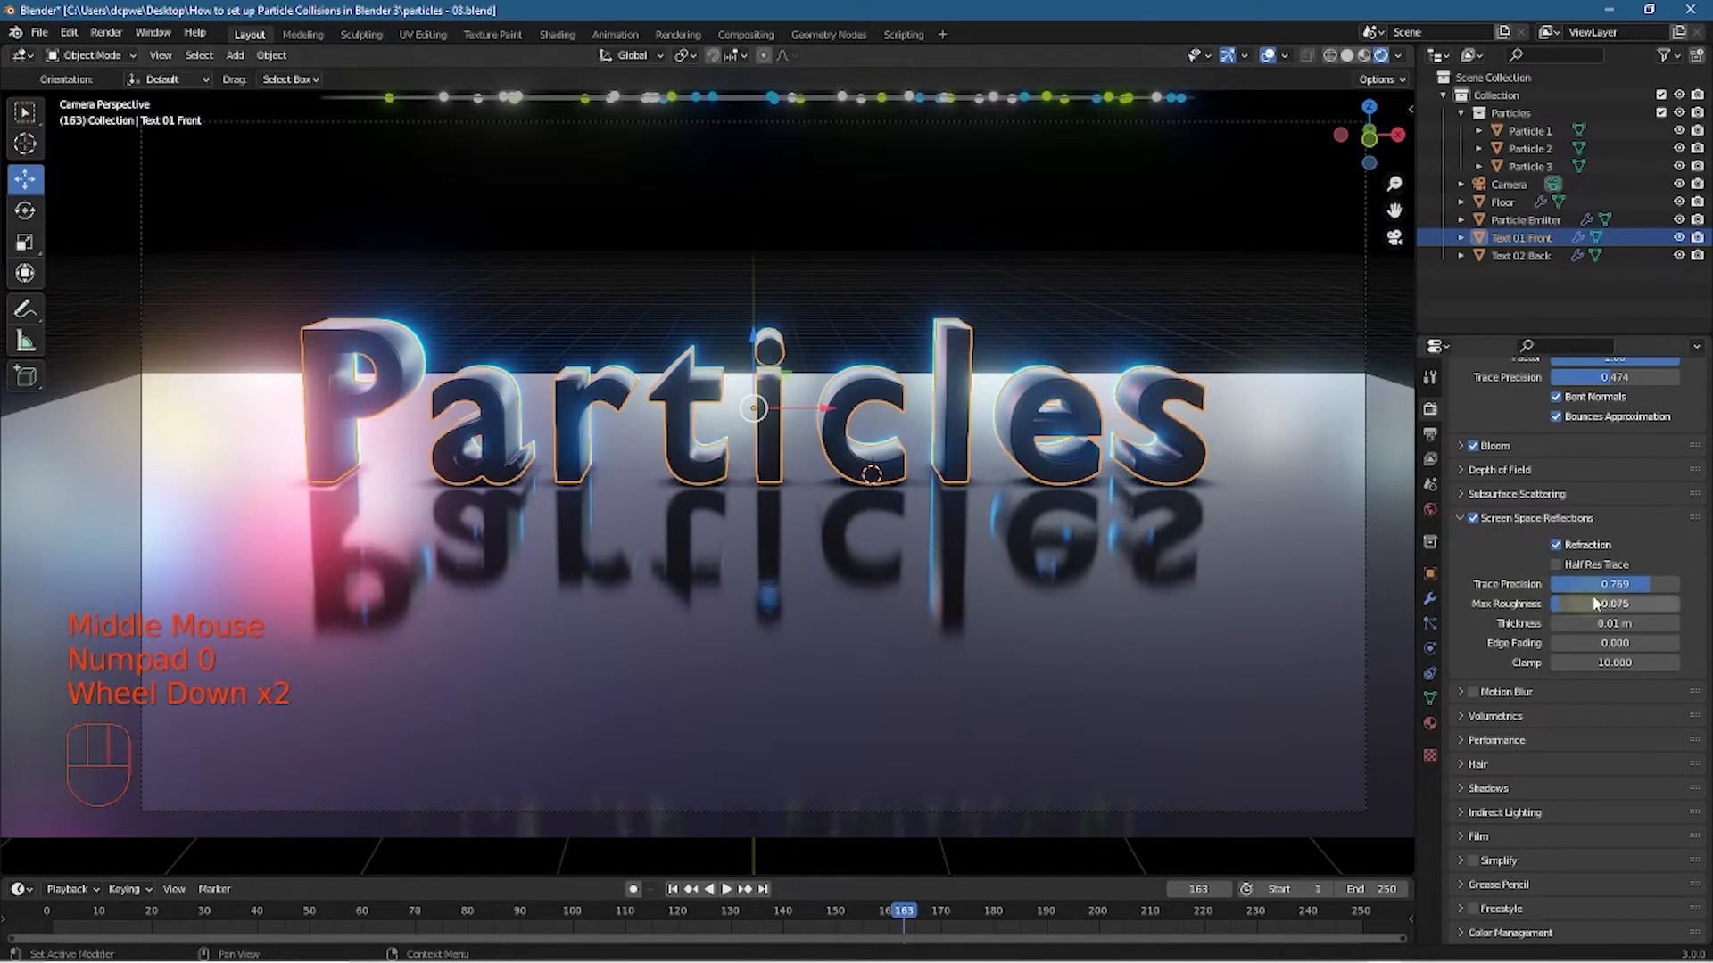
{"action": "mouse_move", "coordinate": [1636, 589]}
{"action": "left_mouse_down"}
{"action": "mouse_move", "coordinate": [1568, 585]}
{"action": "mouse_move", "coordinate": [1653, 608]}
{"action": "mouse_move", "coordinate": [1553, 607]}
{"action": "mouse_move", "coordinate": [1606, 611]}
{"action": "left_mouse_up"}
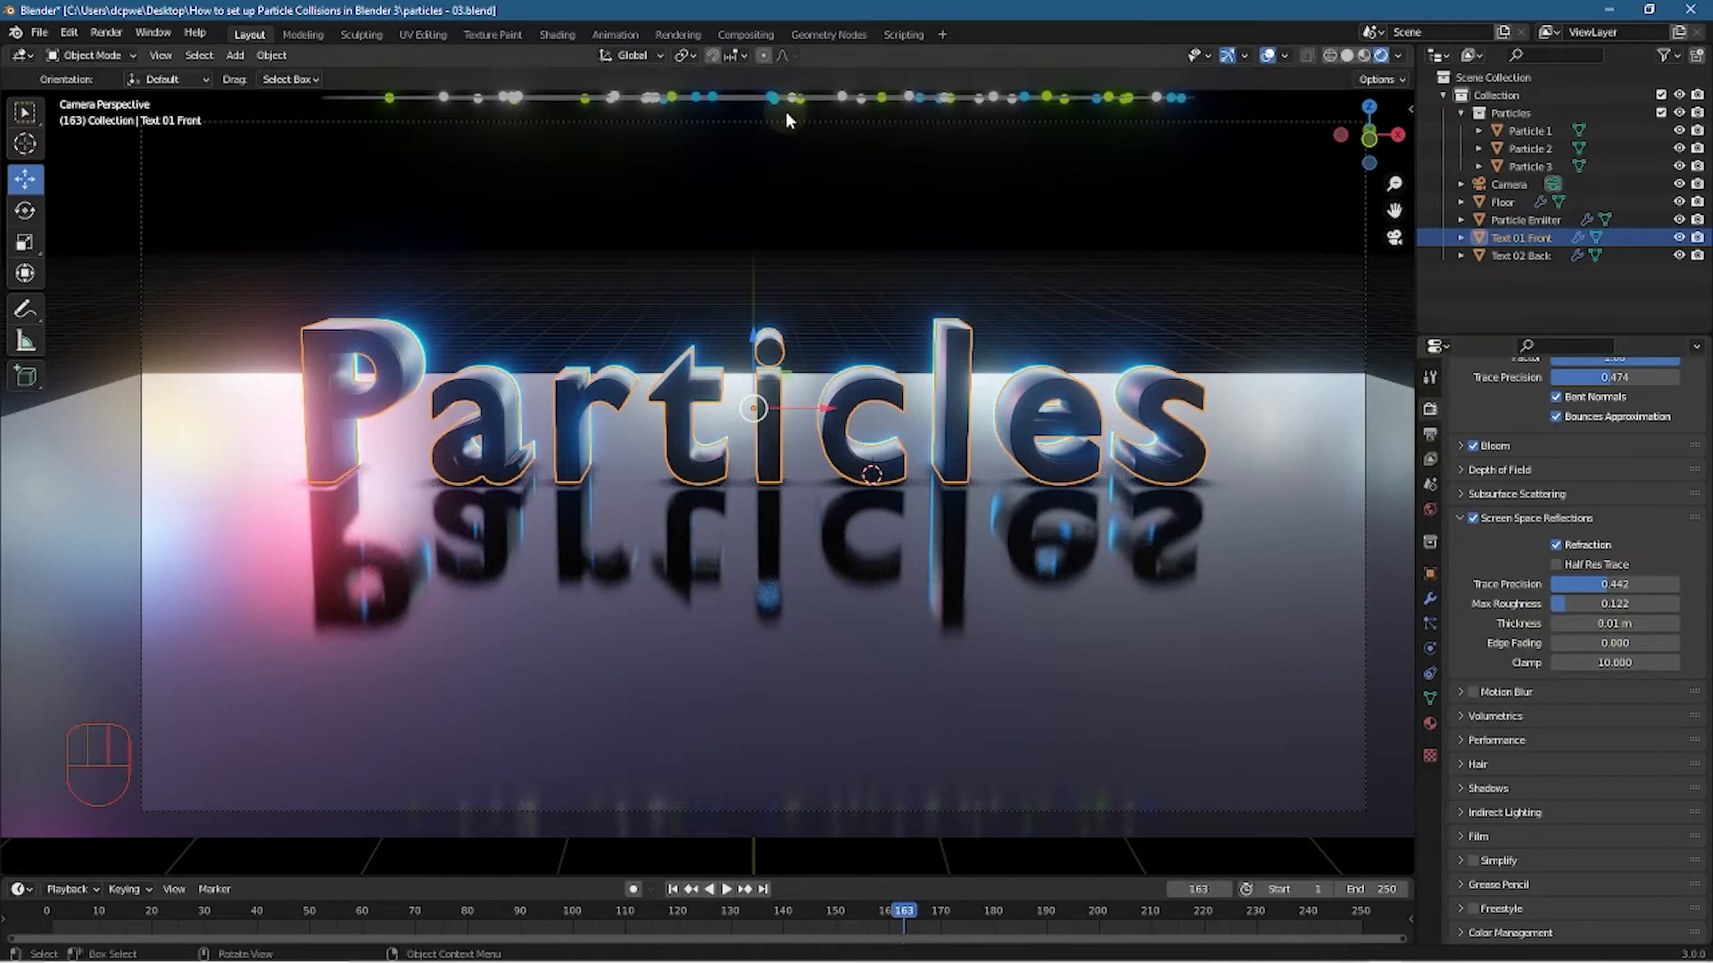
Turn off Show Emitter in the particle emitter's render settings and return to the camera view
{"action": "left_click", "coordinate": [817, 94]}
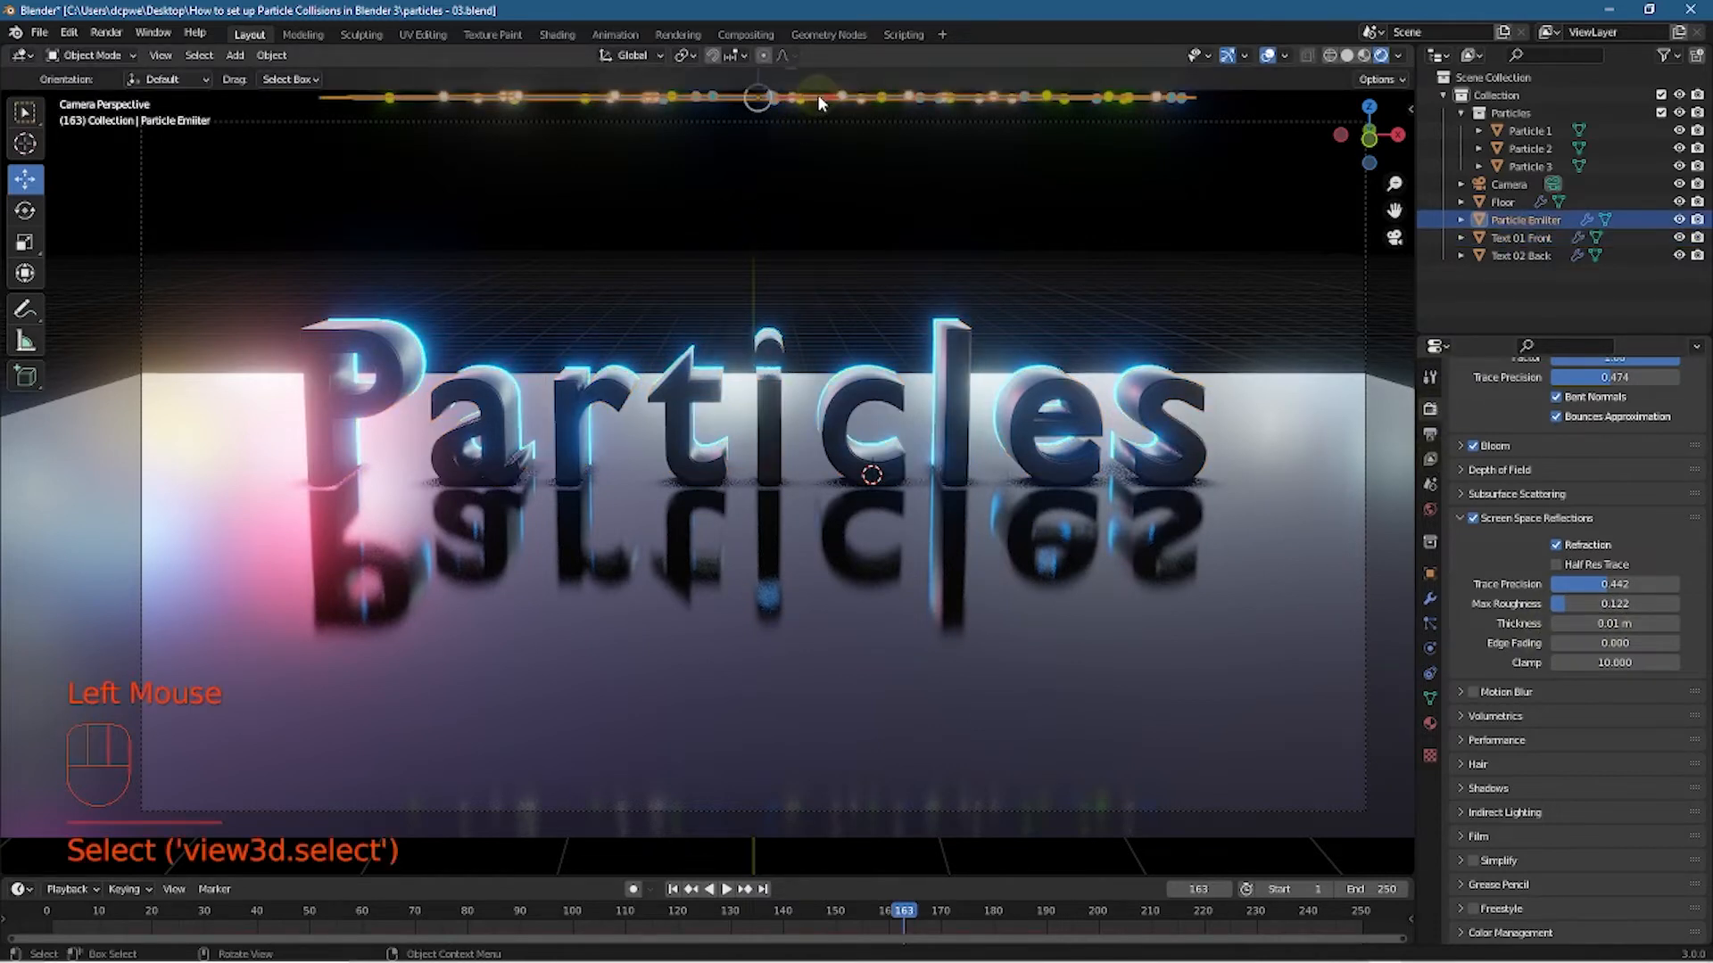
{"action": "left_click", "coordinate": [1522, 221]}
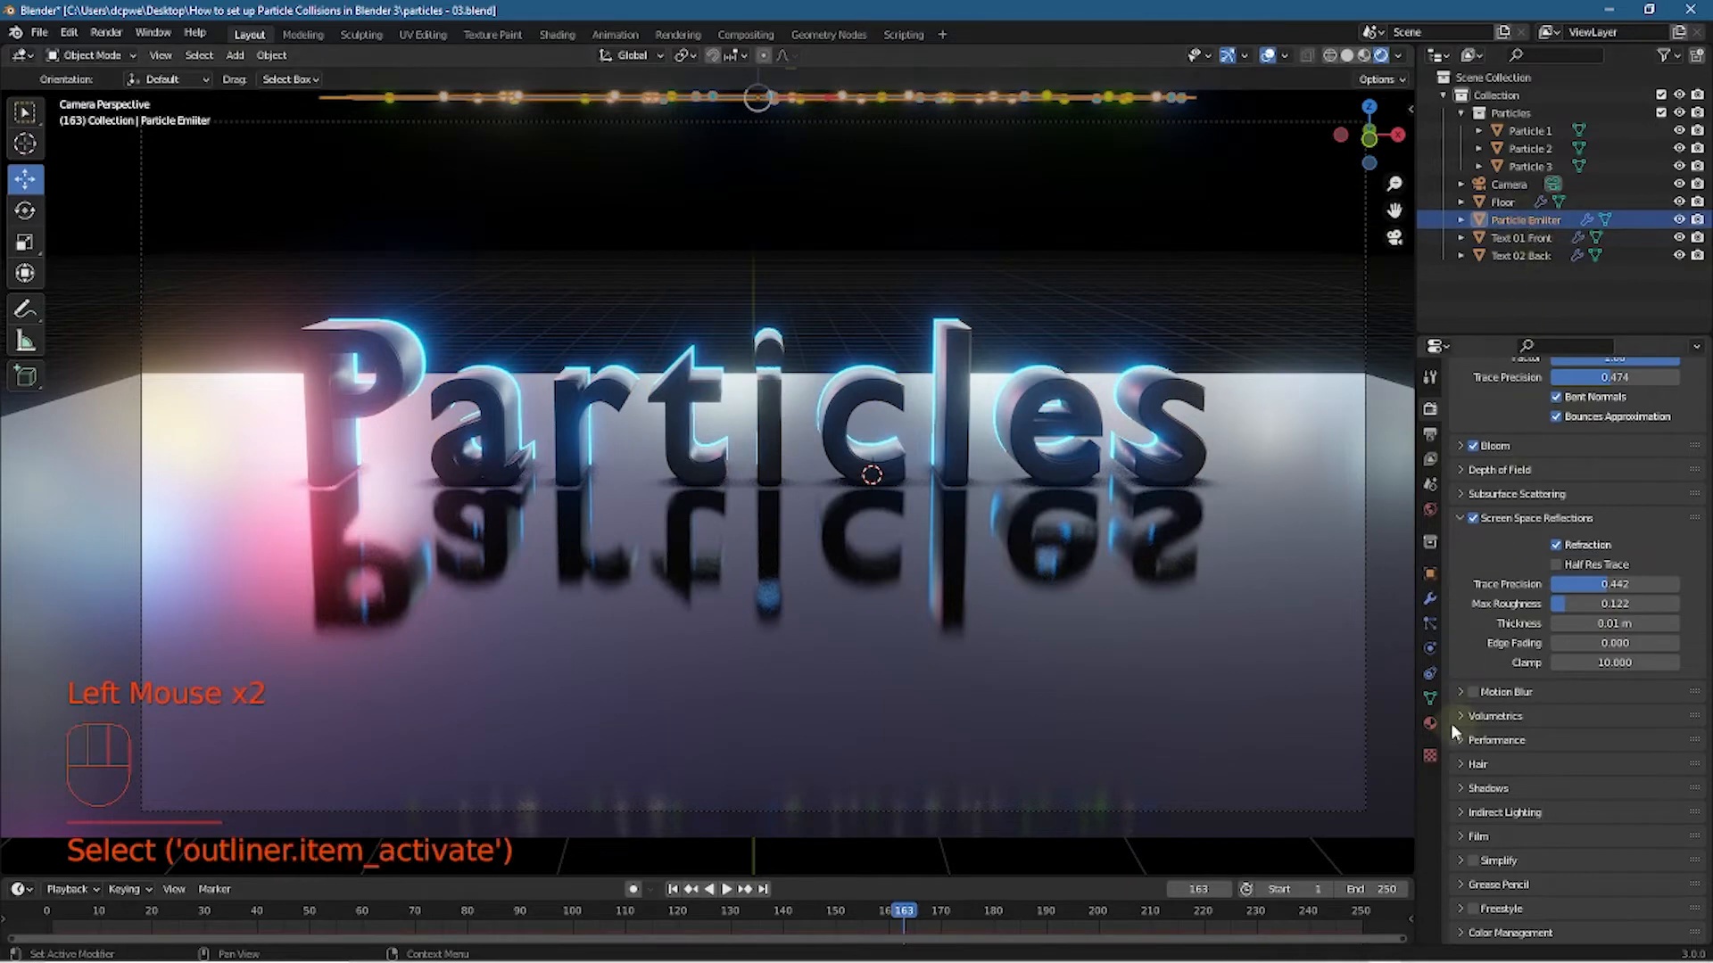
{"action": "left_click", "coordinate": [1427, 623]}
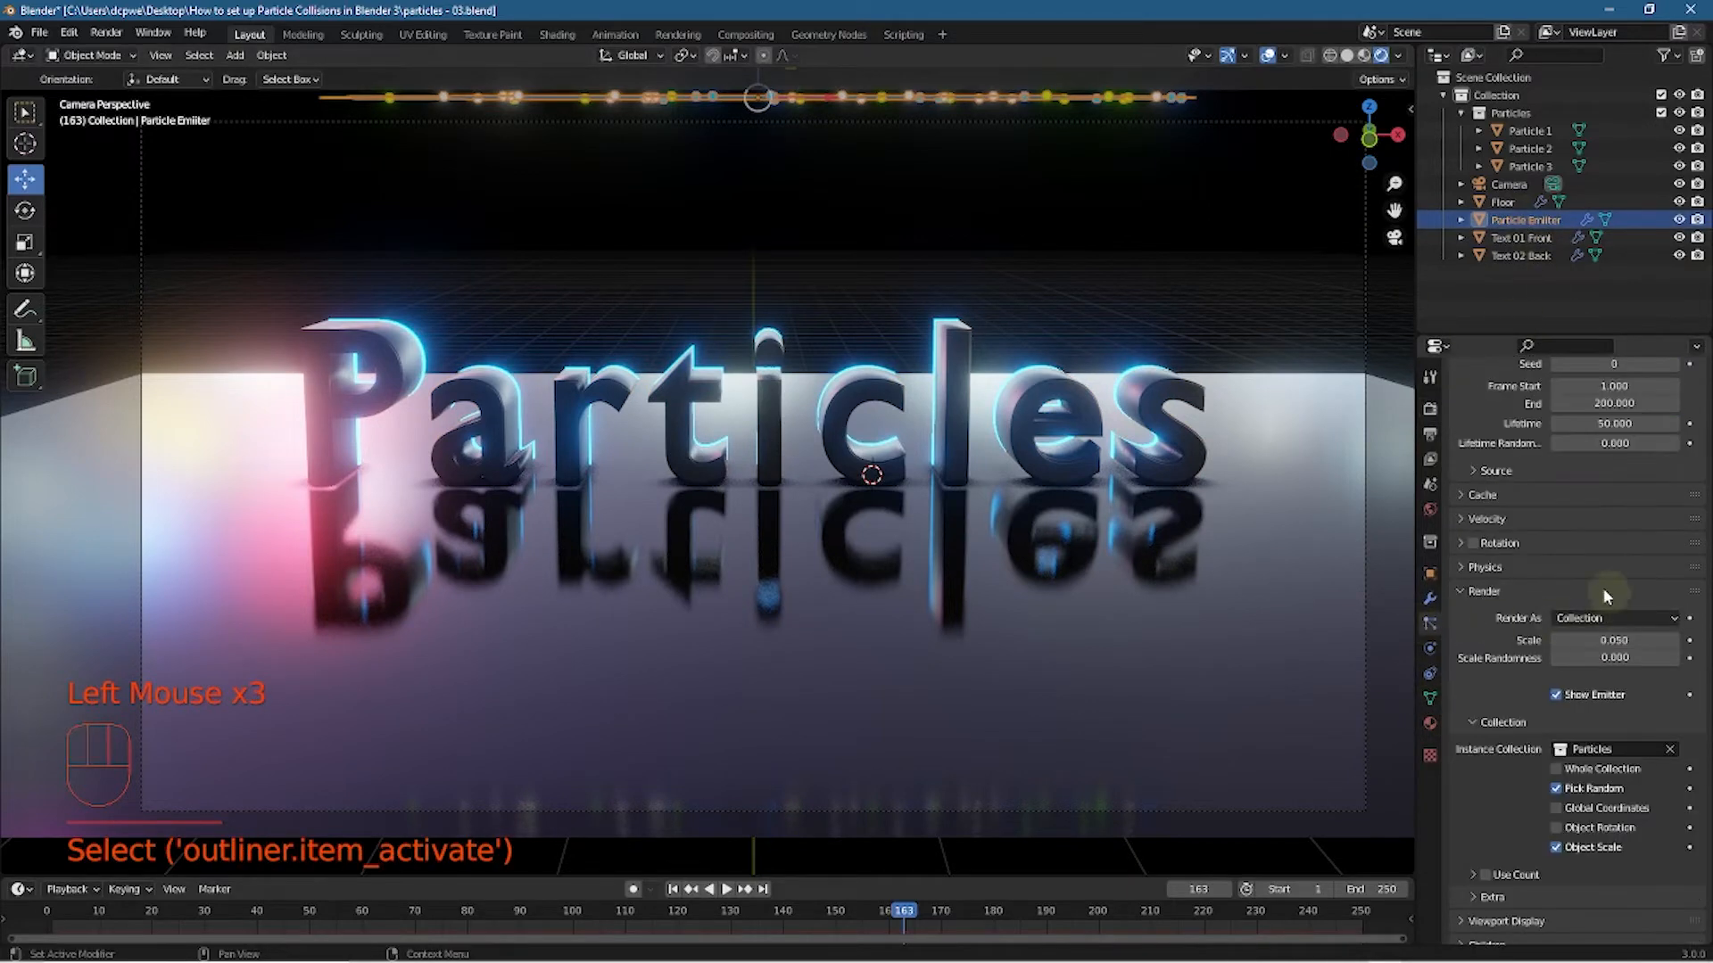
{"action": "scroll", "coordinate": [1554, 578], "scroll_direction": "up", "scroll_amount": 4}
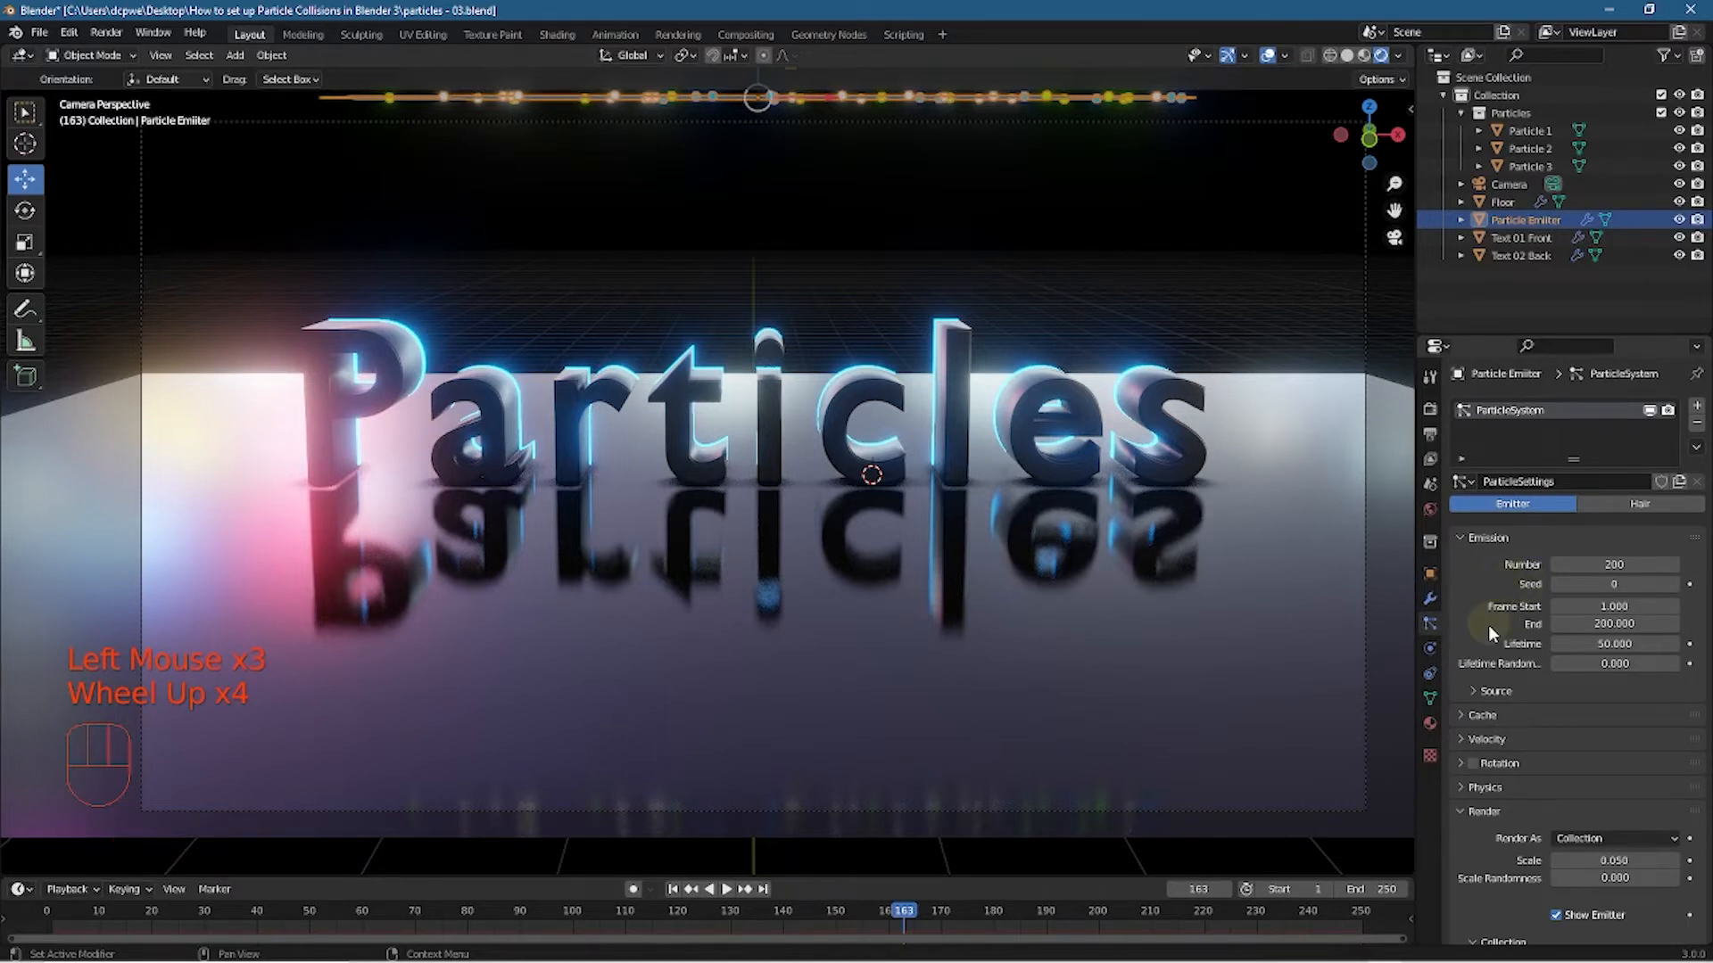
{"action": "scroll", "coordinate": [1509, 640], "scroll_direction": "down", "scroll_amount": 3}
{"action": "left_click", "coordinate": [1557, 665]}
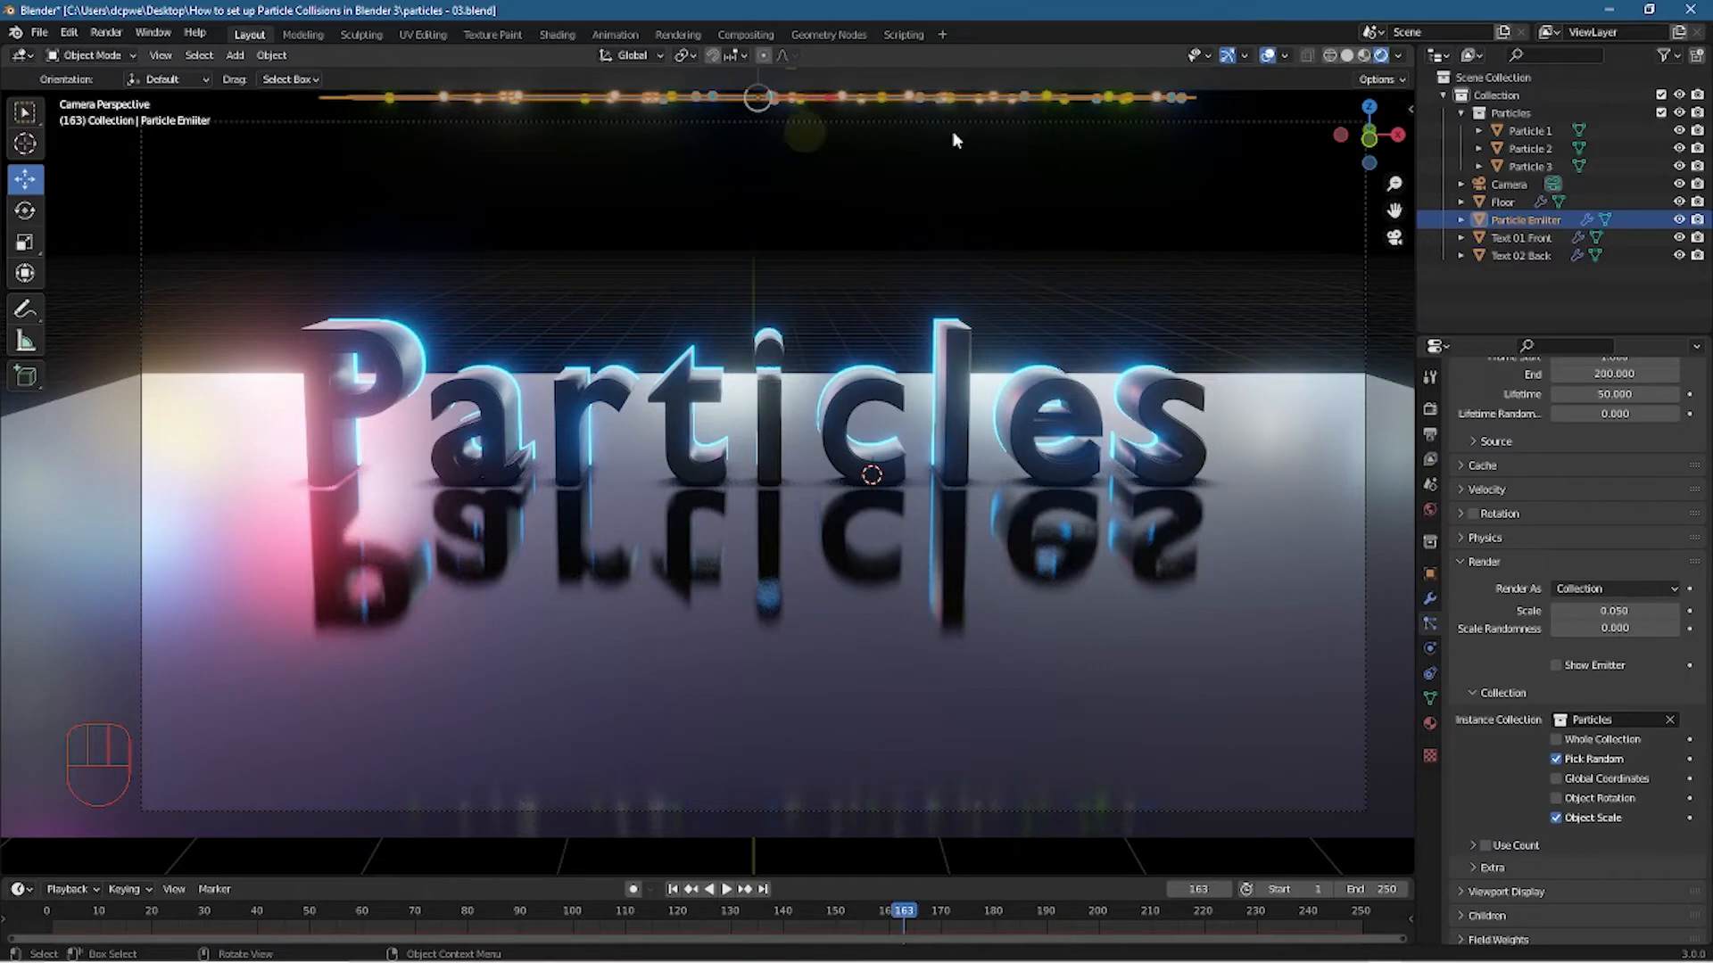
{"action": "middle_click_drag", "start_coordinate": [627, 230], "coordinate": [754, 359]}
{"action": "key", "text": "KP_0"}
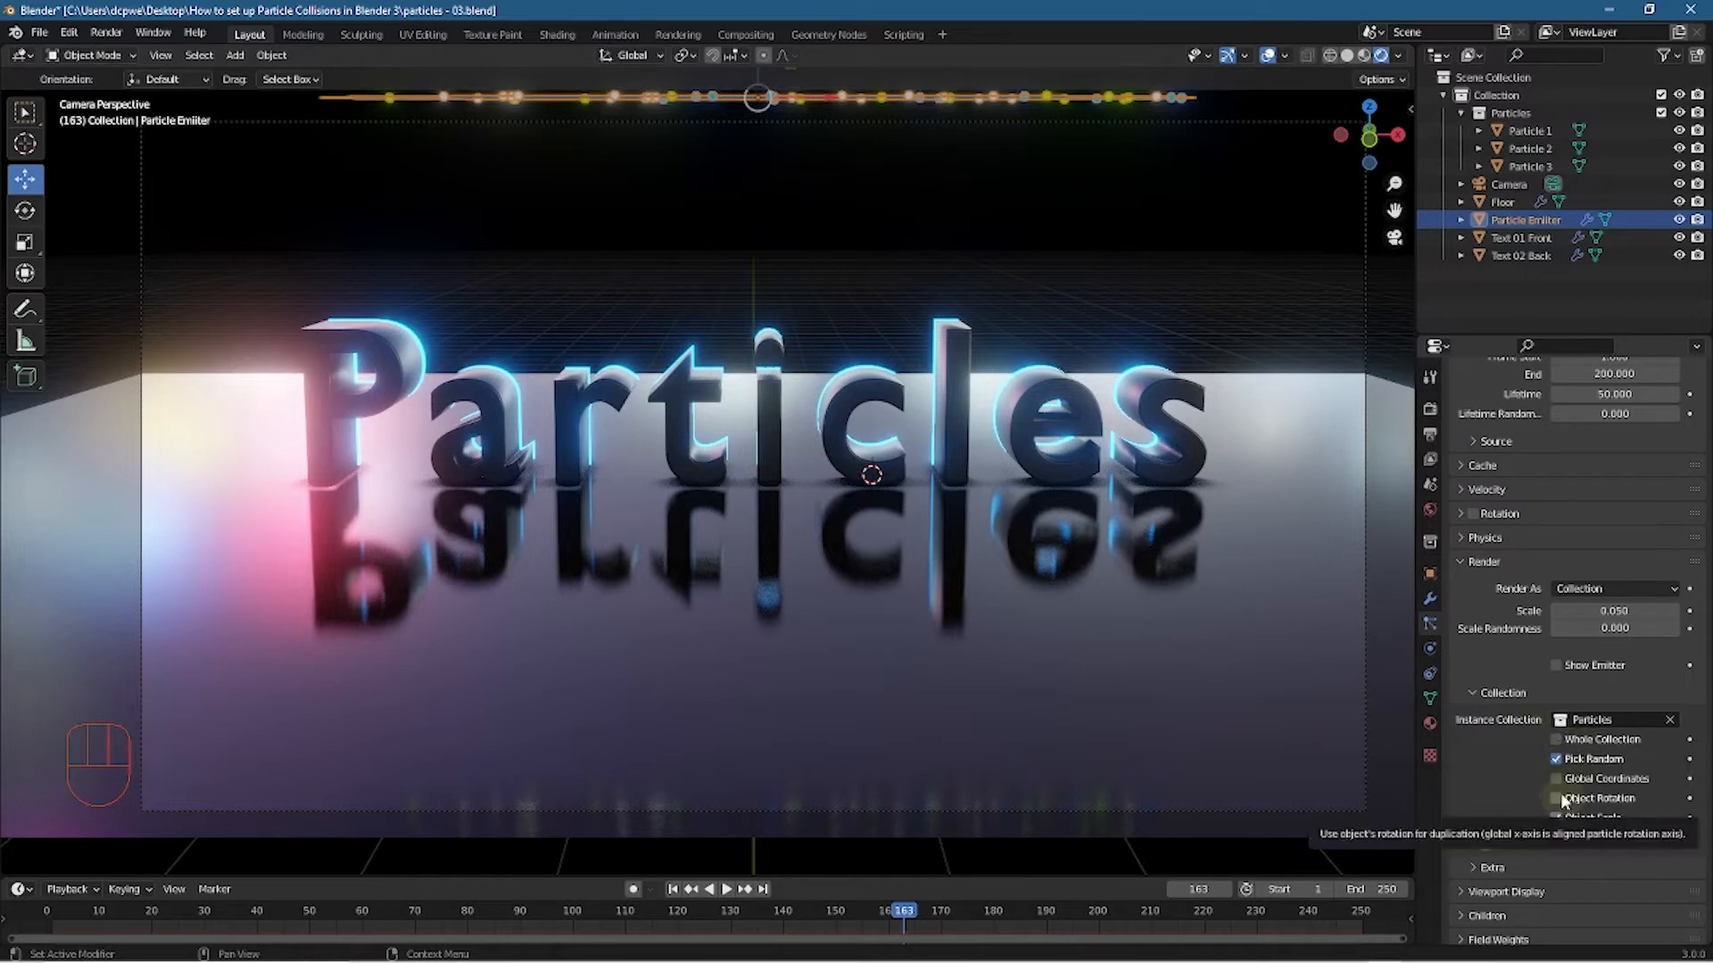
Play the particle animation from the first frame and pause it at frame 49
{"action": "left_click", "coordinate": [725, 889]}
{"action": "left_click", "coordinate": [721, 889]}
{"action": "left_click", "coordinate": [719, 890]}
{"action": "left_click", "coordinate": [703, 892]}
{"action": "left_click", "coordinate": [707, 893]}
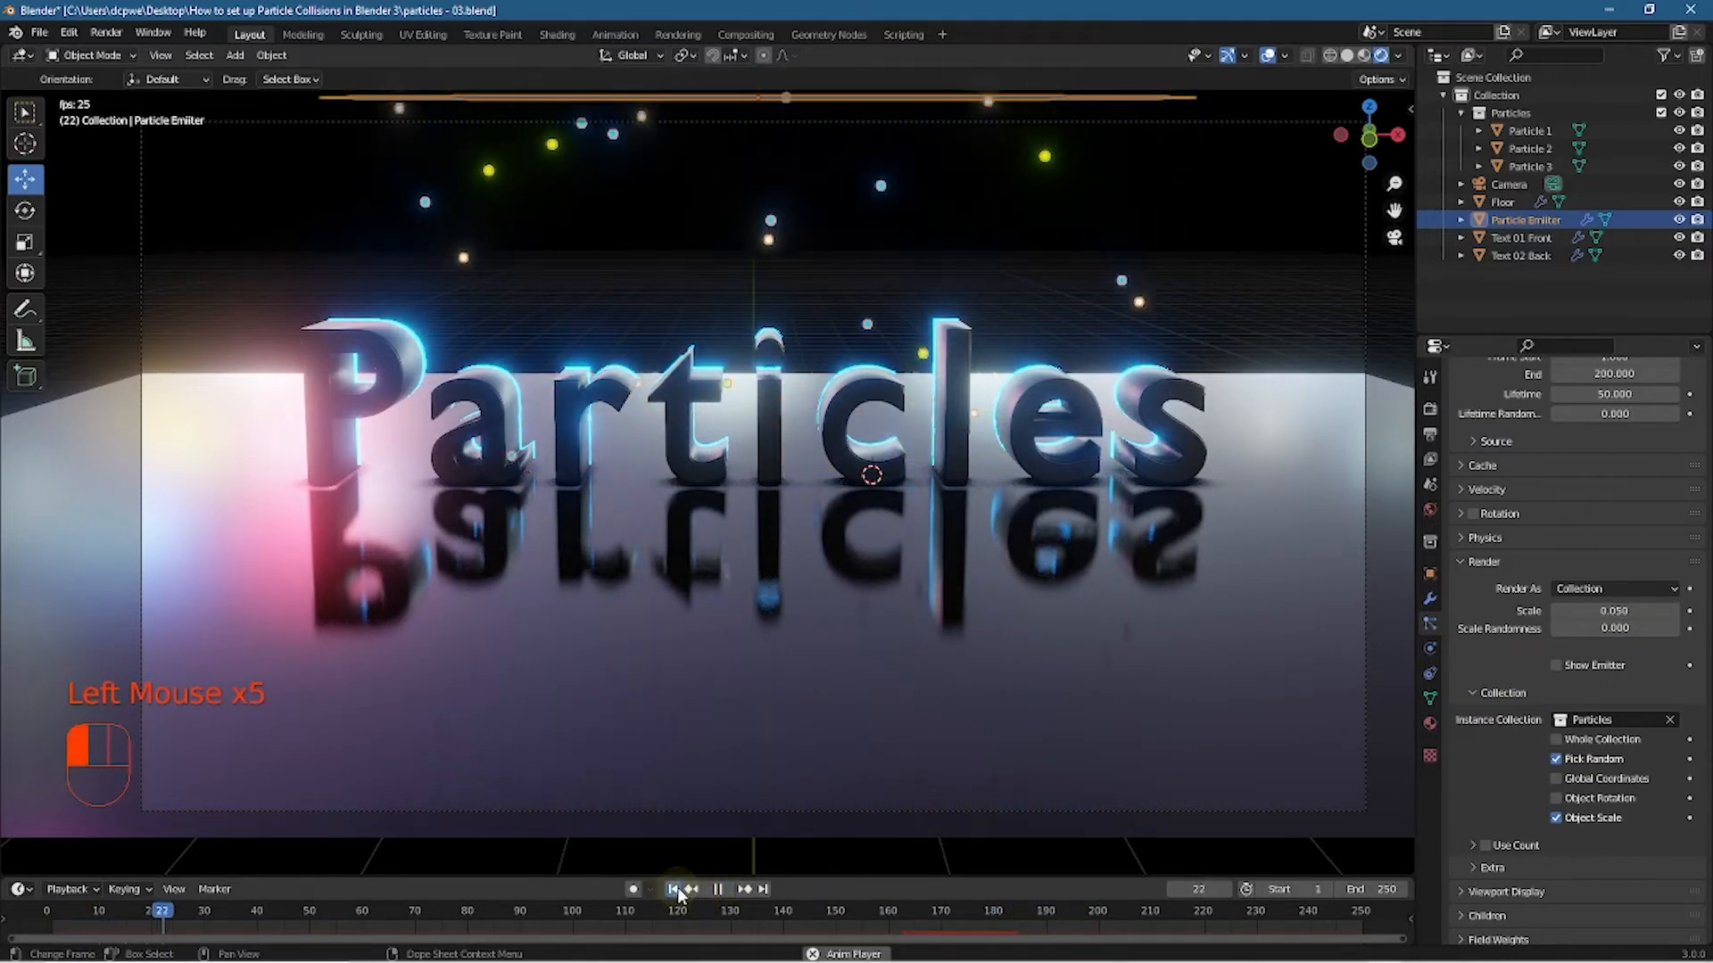
{"action": "left_click", "coordinate": [722, 891]}
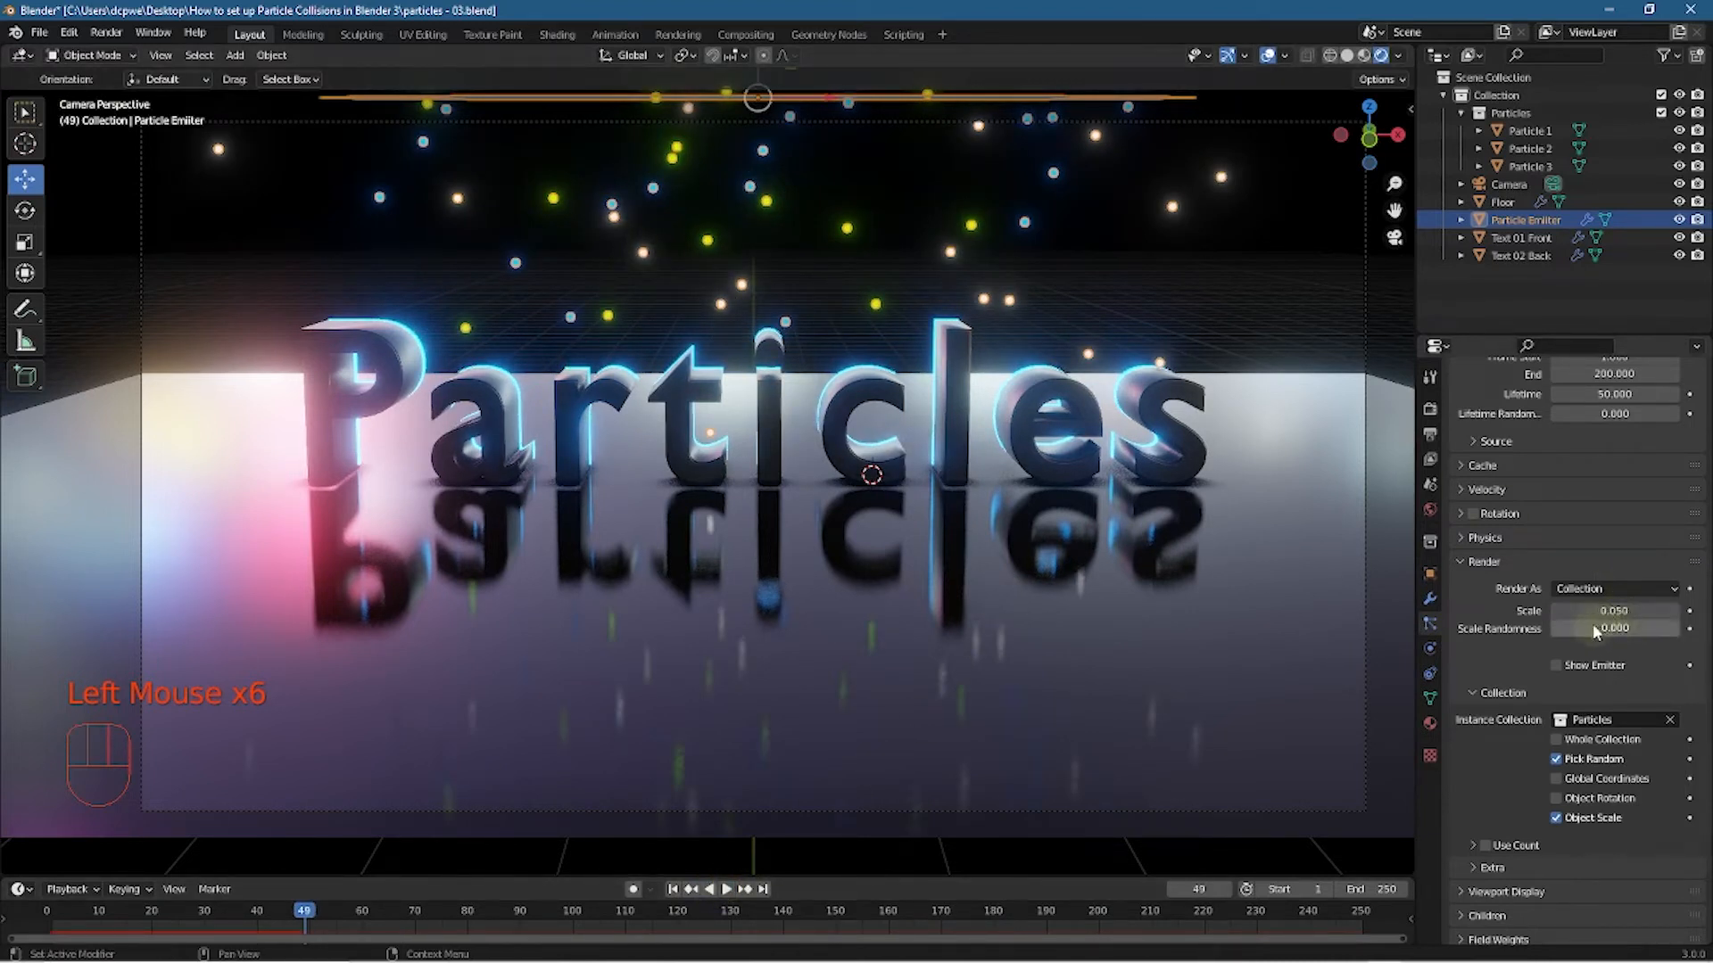
Set the emitter's particle scale randomness to 1.000 with the scale at 0.050, and preview the animation
{"action": "left_click_drag", "start_coordinate": [1611, 628], "coordinate": [1677, 628]}
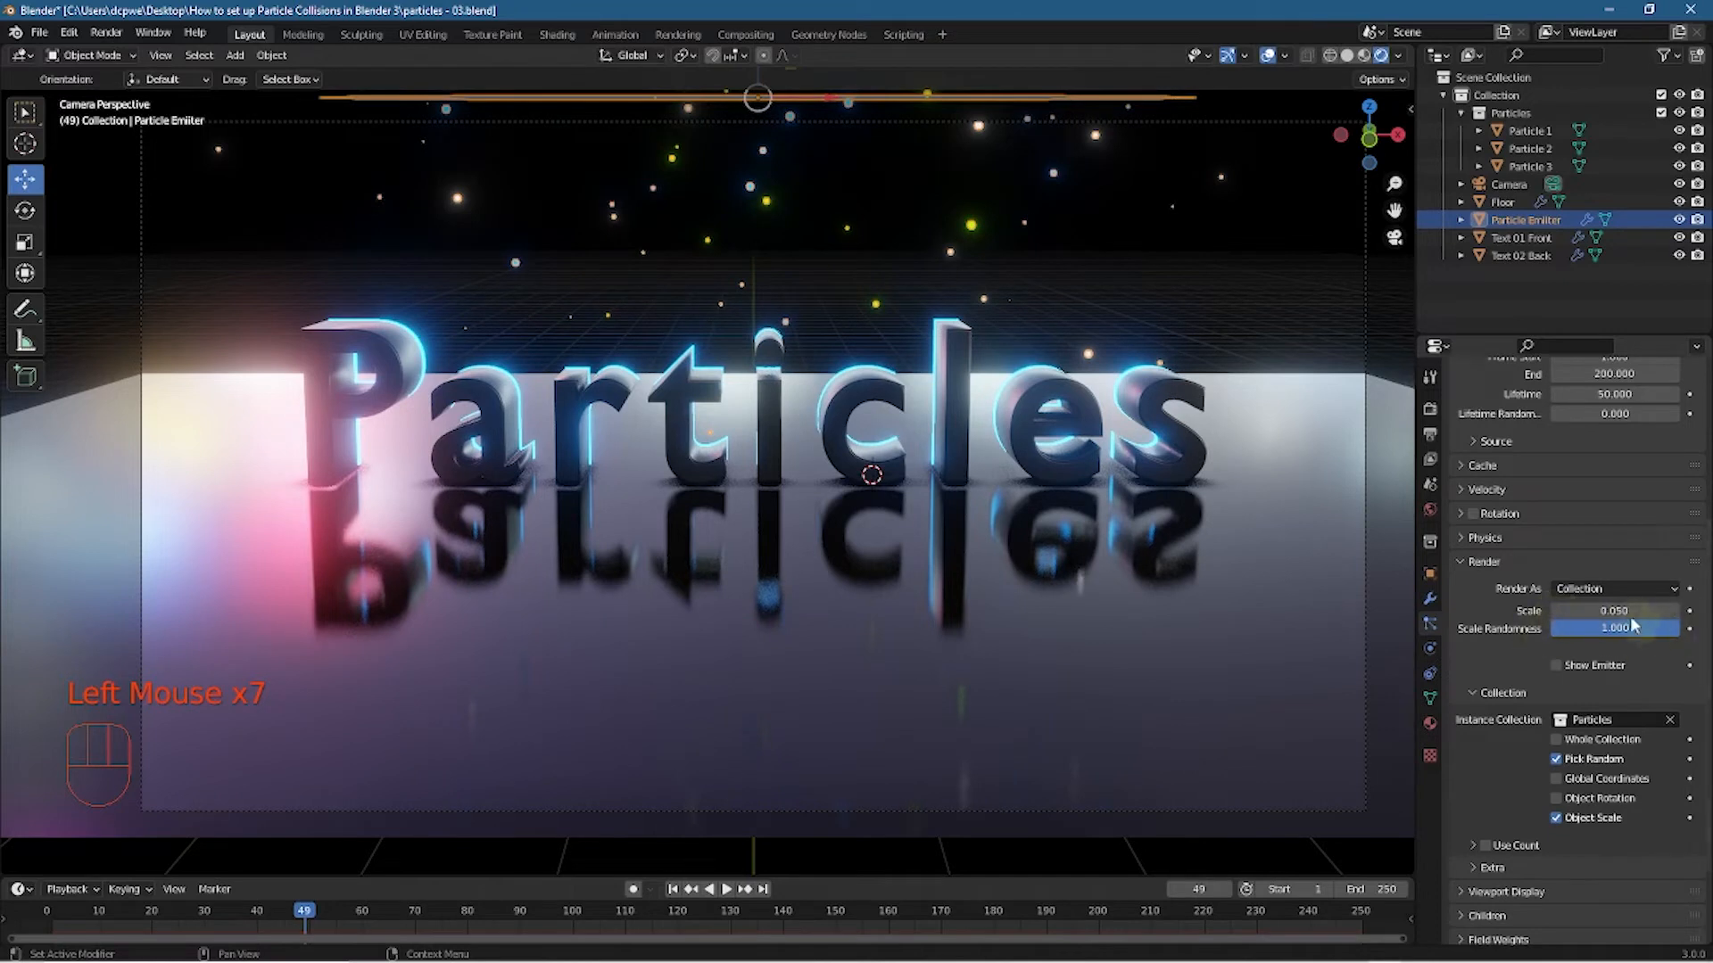
{"action": "left_click", "coordinate": [1556, 611]}
{"action": "left_click", "coordinate": [1555, 612]}
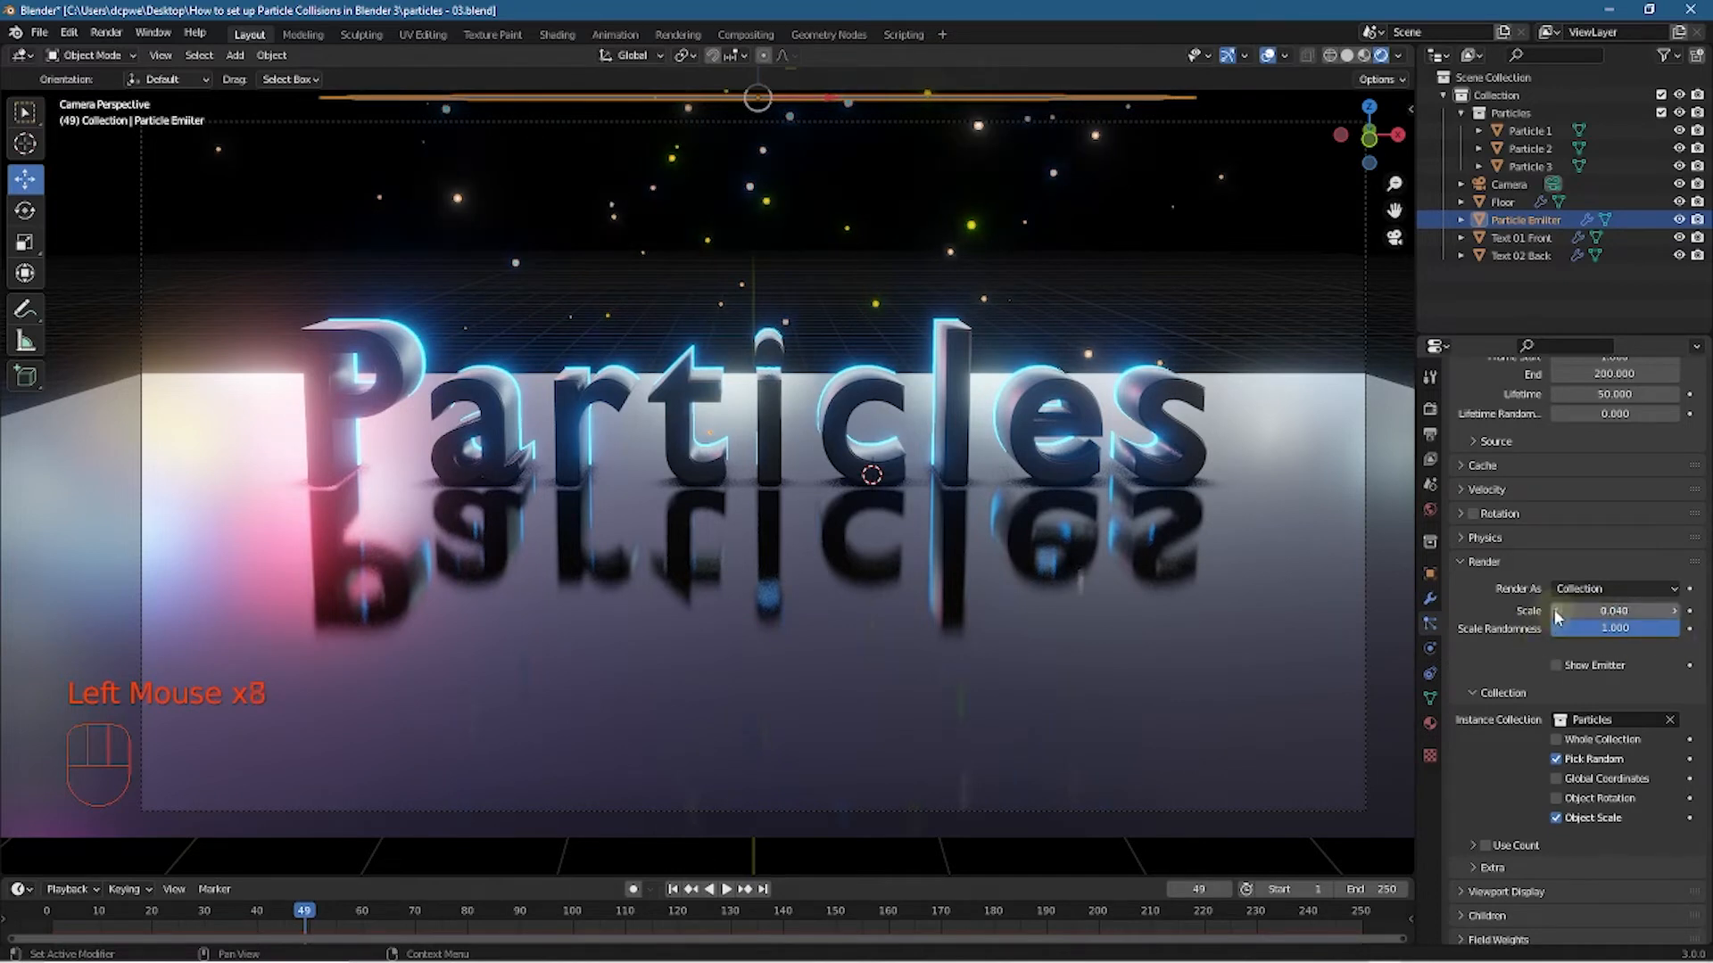
{"action": "left_click", "coordinate": [1675, 611]}
{"action": "left_click", "coordinate": [1675, 611]}
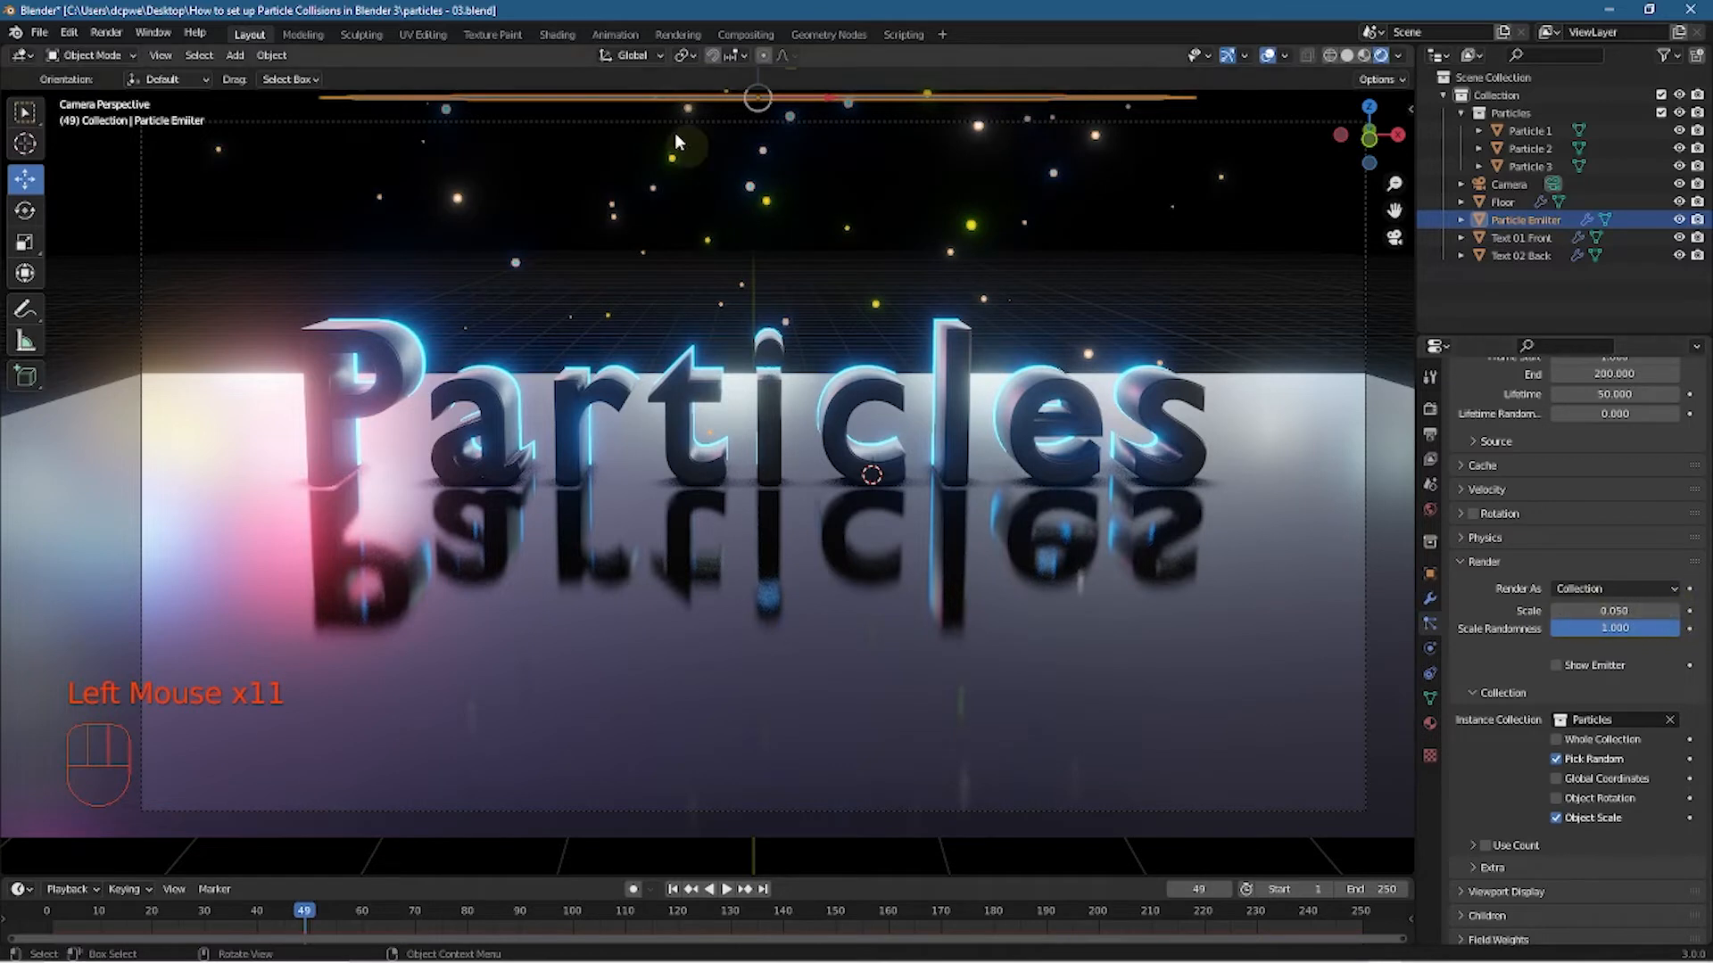
{"action": "left_click", "coordinate": [724, 889]}
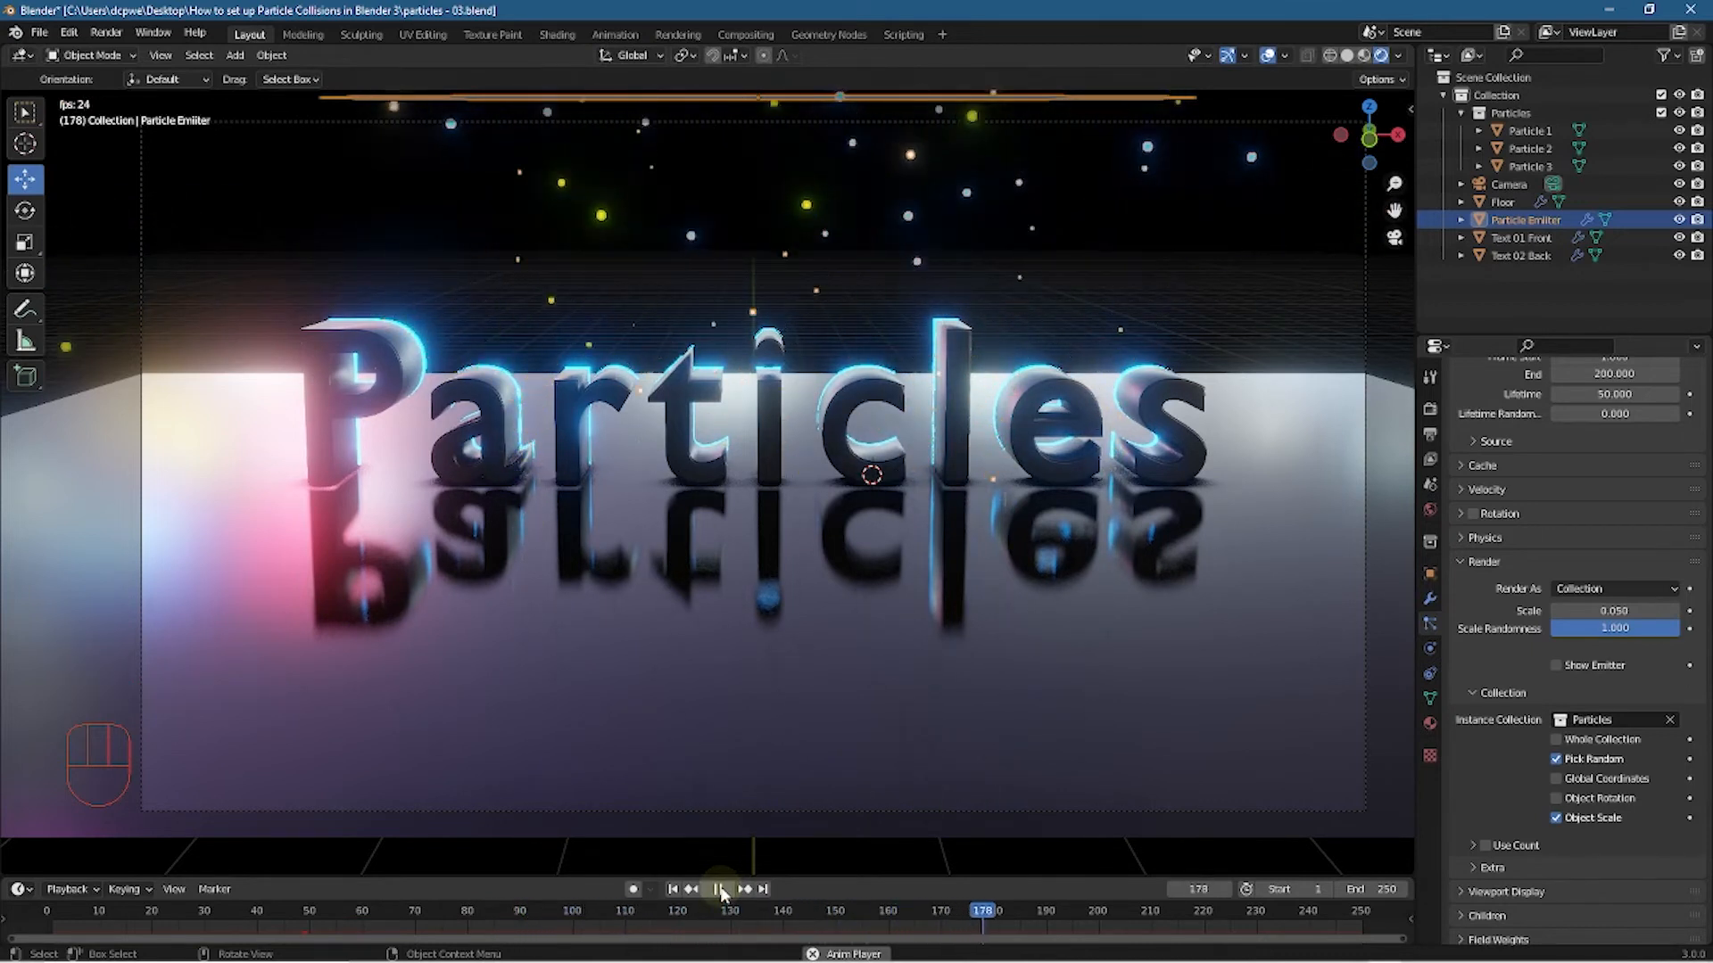
{"action": "left_click", "coordinate": [724, 890]}
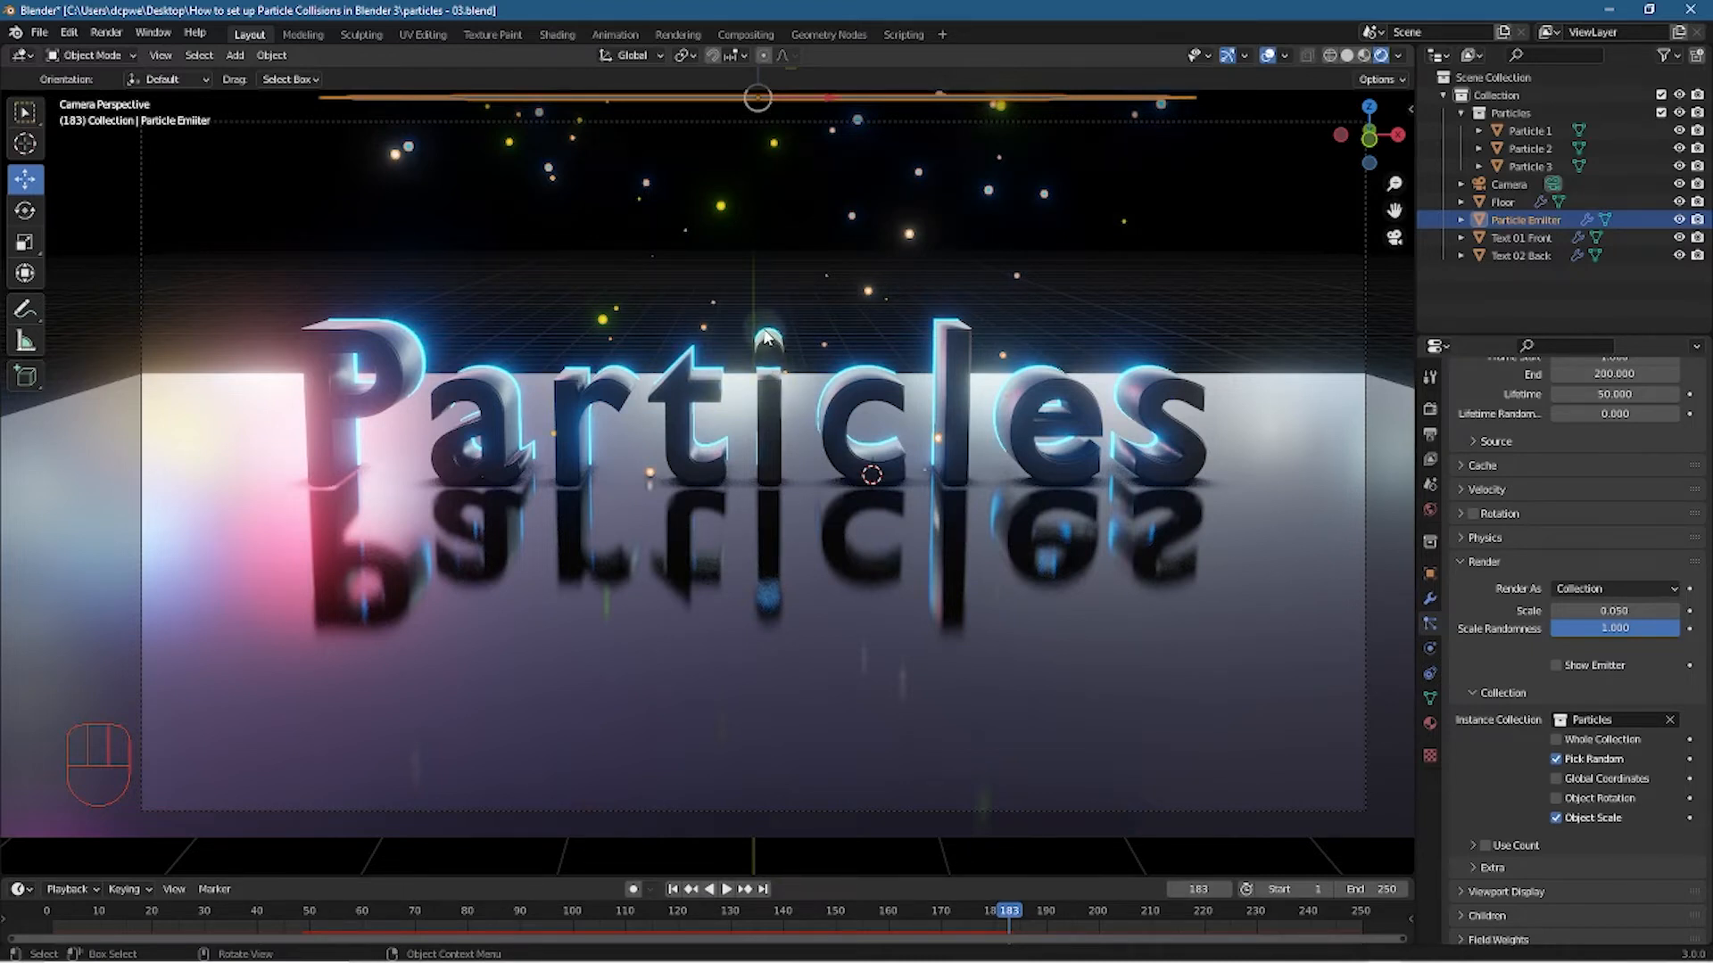
Add a Vortex force field and move it along X to about 0.18 m, at the middle of the lettering
{"action": "key", "text": "shift+a"}
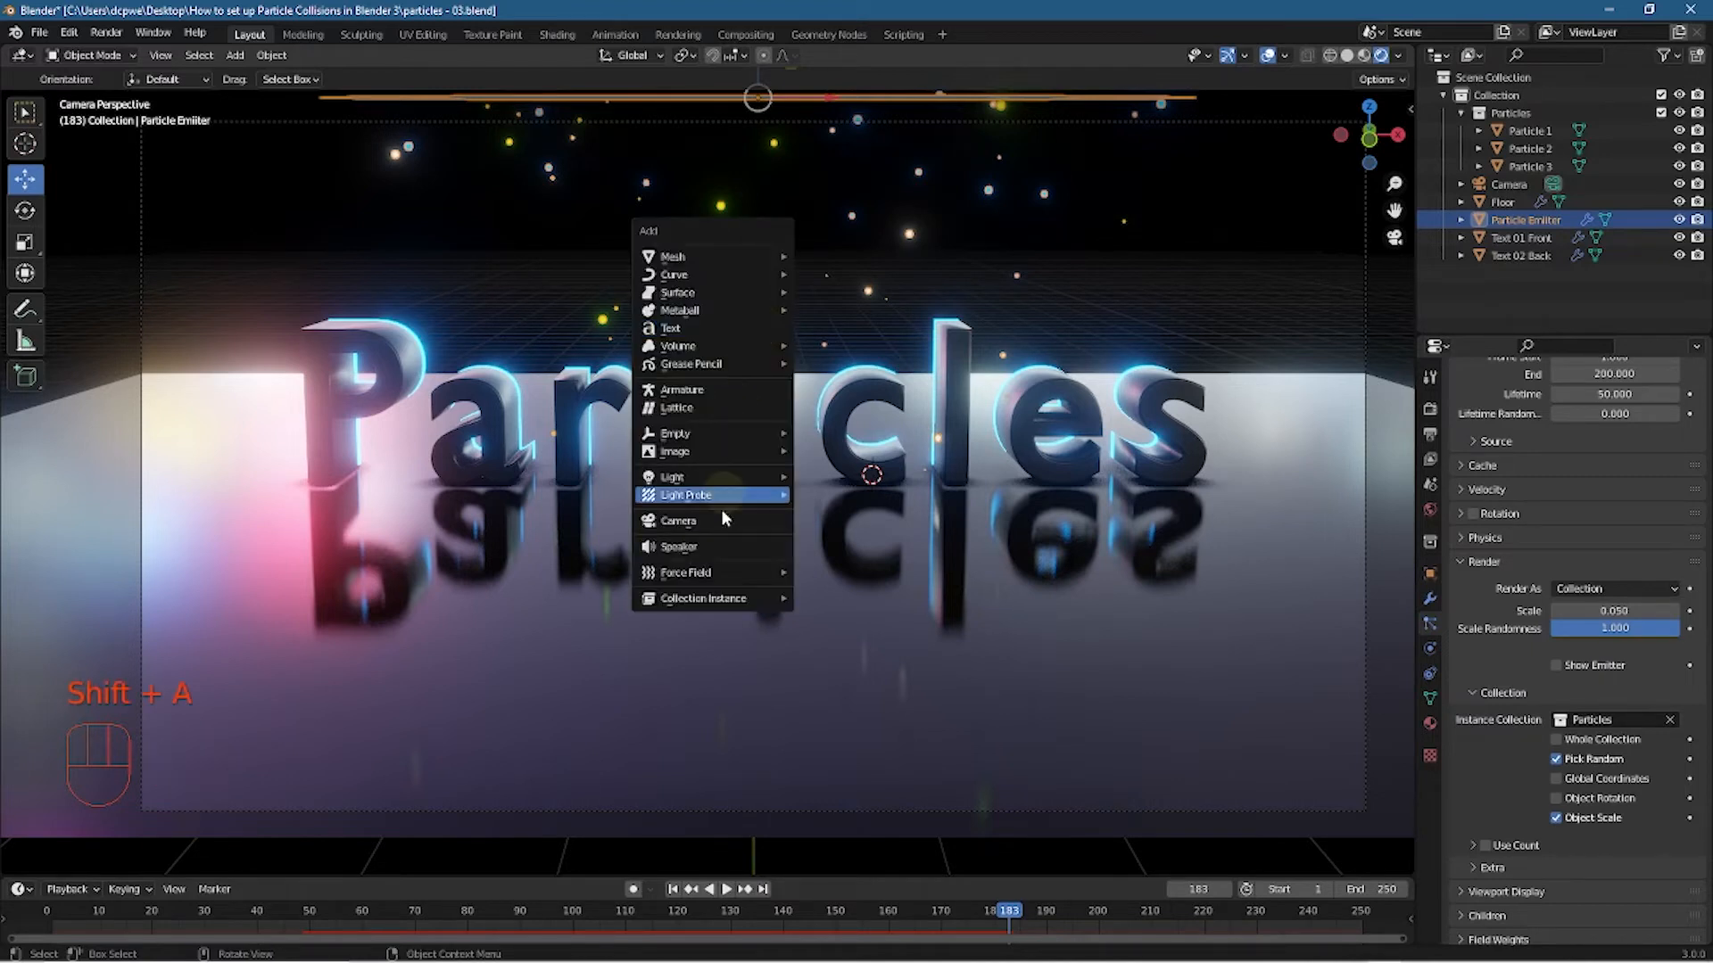
{"action": "mouse_move", "coordinate": [728, 572]}
{"action": "left_click", "coordinate": [887, 610]}
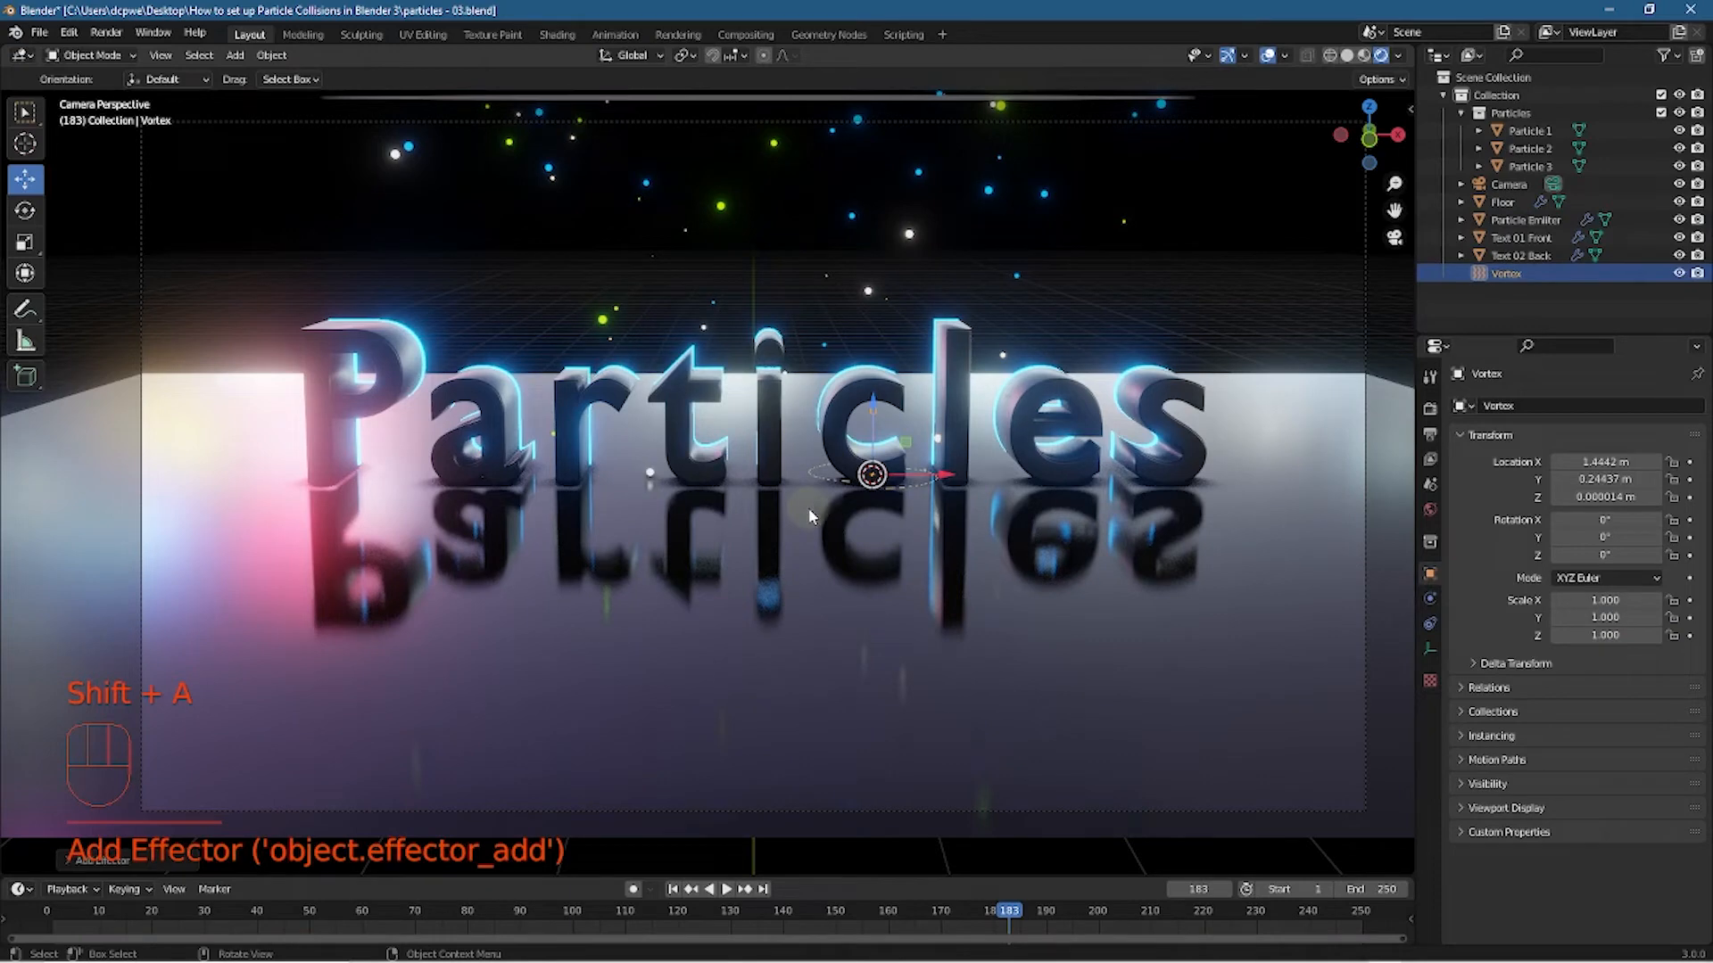
{"action": "scroll", "coordinate": [928, 491], "scroll_direction": "down", "scroll_amount": 3}
{"action": "scroll", "coordinate": [928, 491], "scroll_direction": "up", "scroll_amount": 2}
{"action": "left_click_drag", "start_coordinate": [897, 473], "coordinate": [749, 433]}
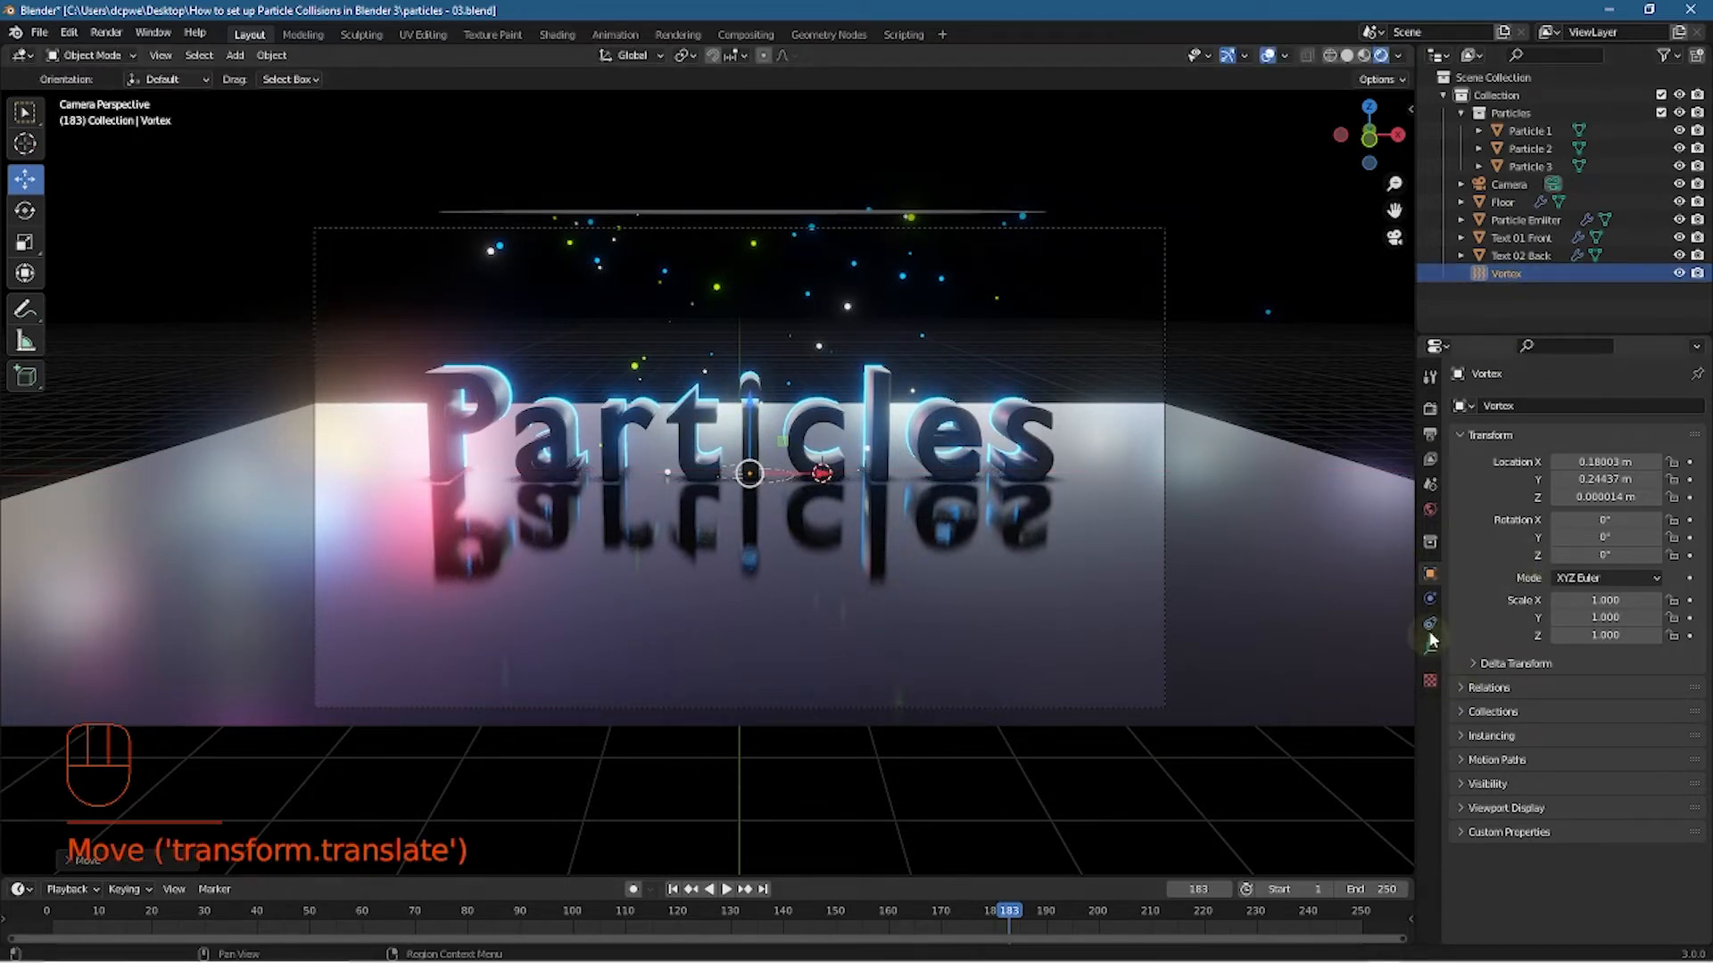
Set the vortex force field's strength to 10.000 and play the animation from the first frame
{"action": "left_click", "coordinate": [1432, 600]}
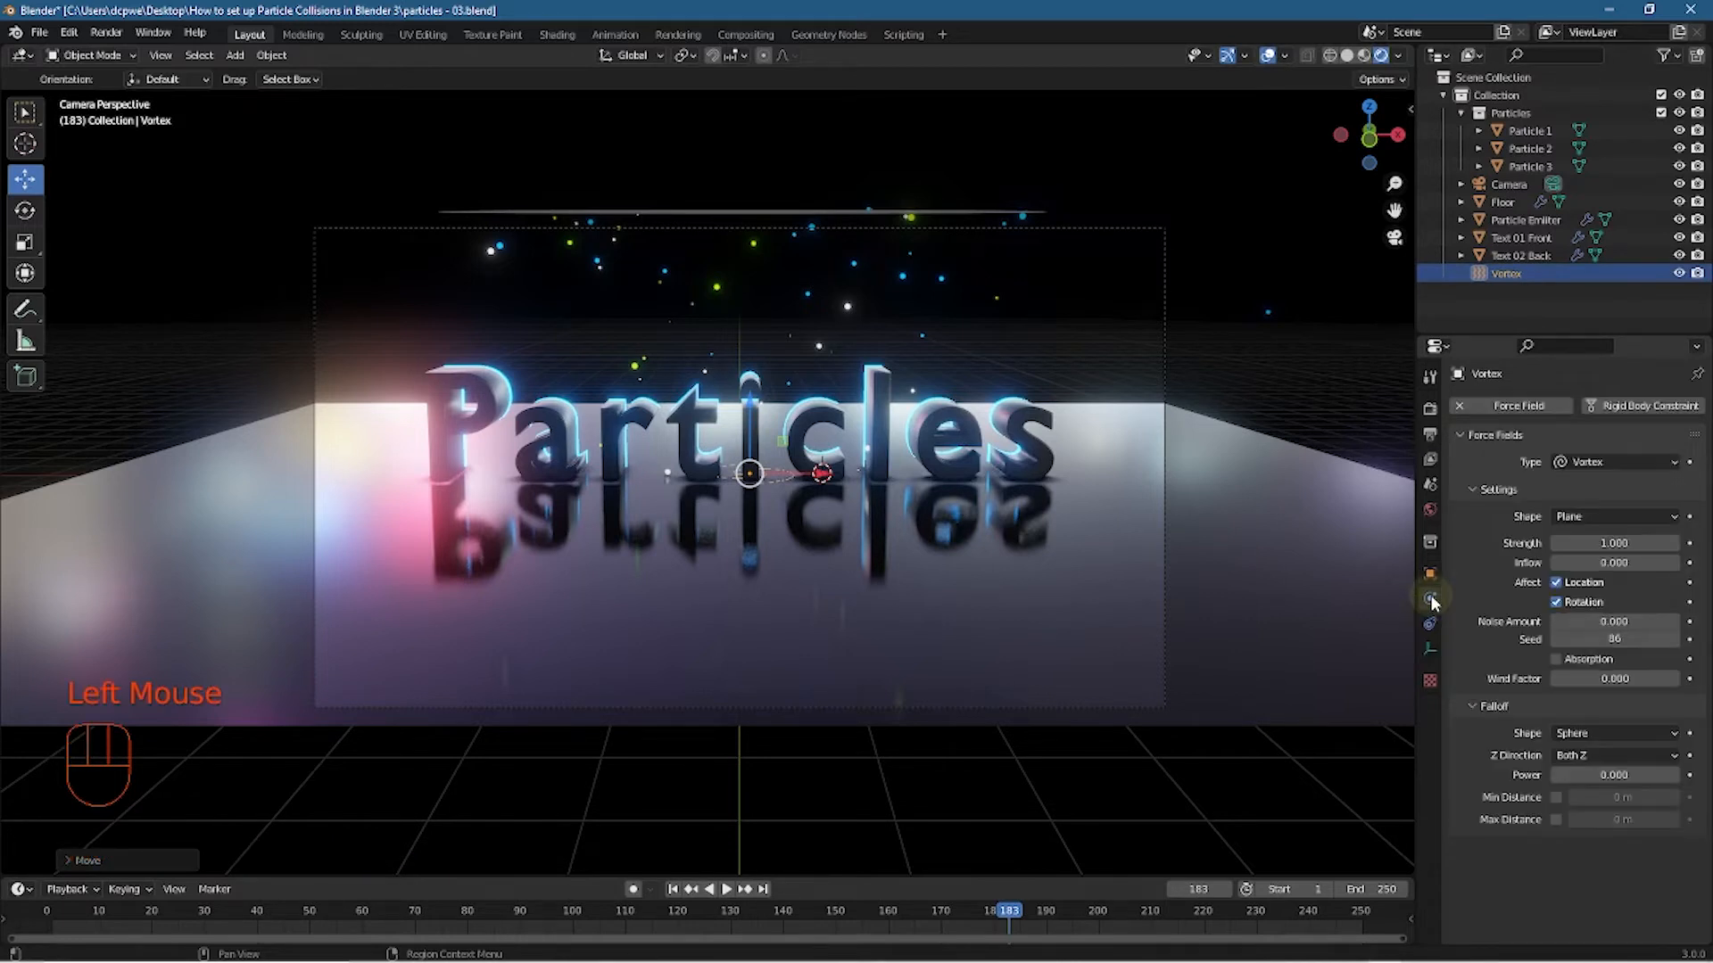
{"action": "double_click", "coordinate": [1613, 543]}
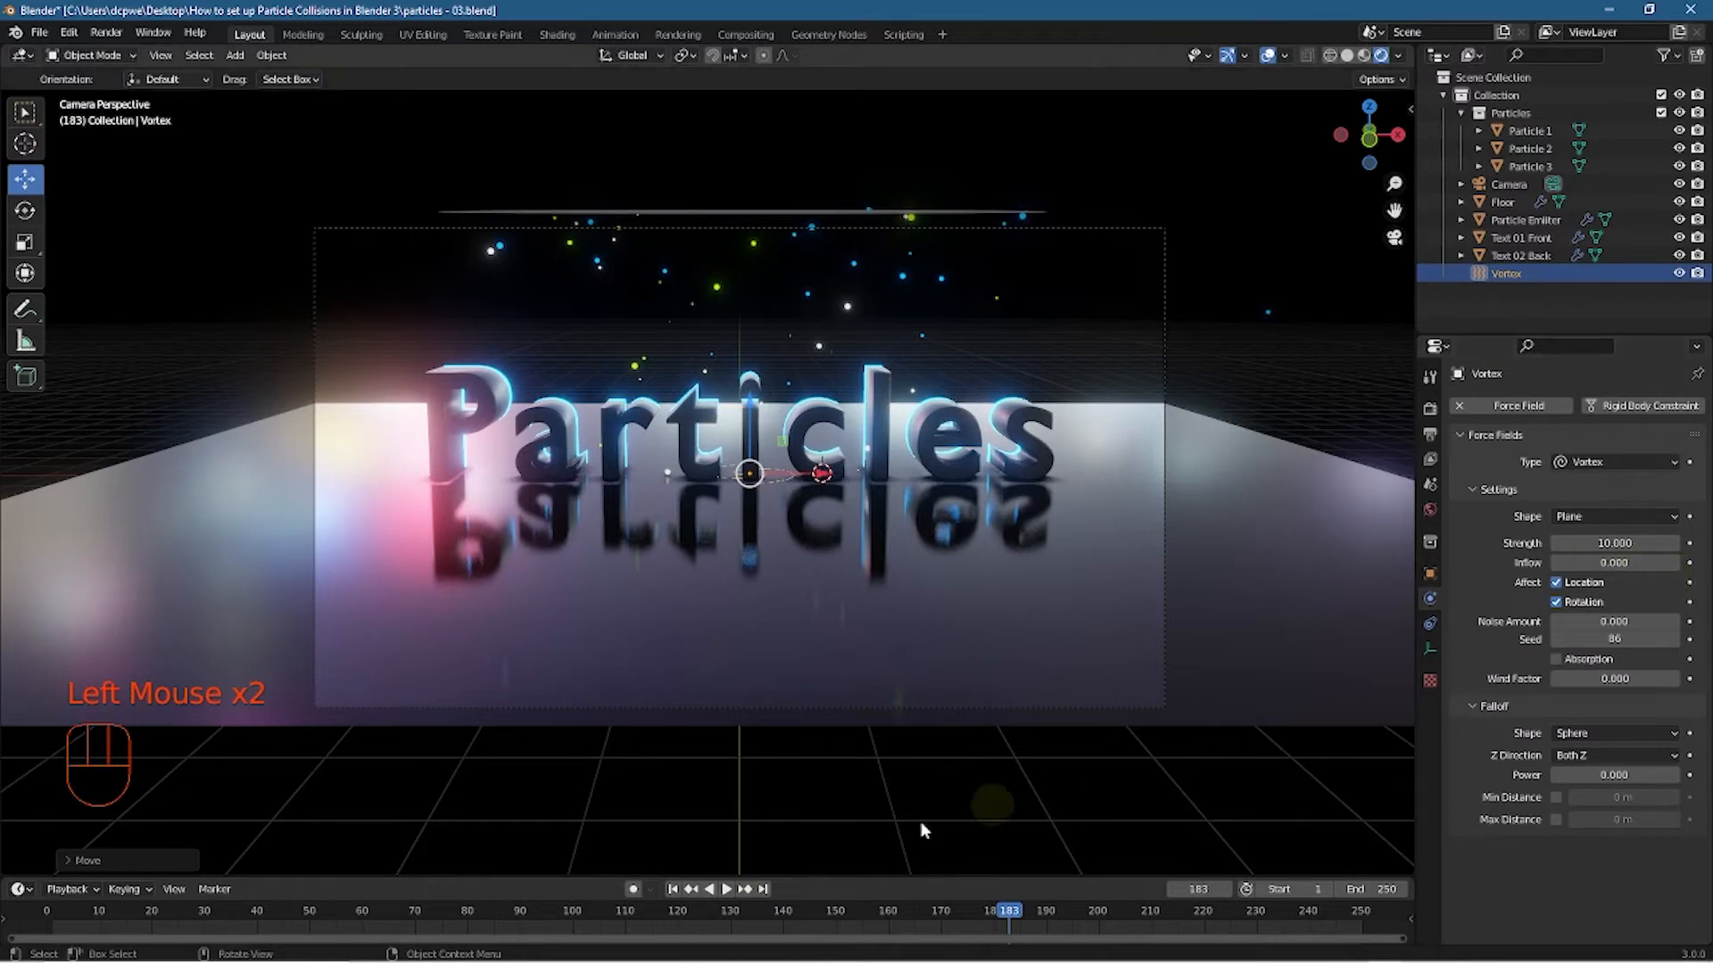
{"action": "left_click", "coordinate": [674, 889]}
{"action": "left_click", "coordinate": [726, 890]}
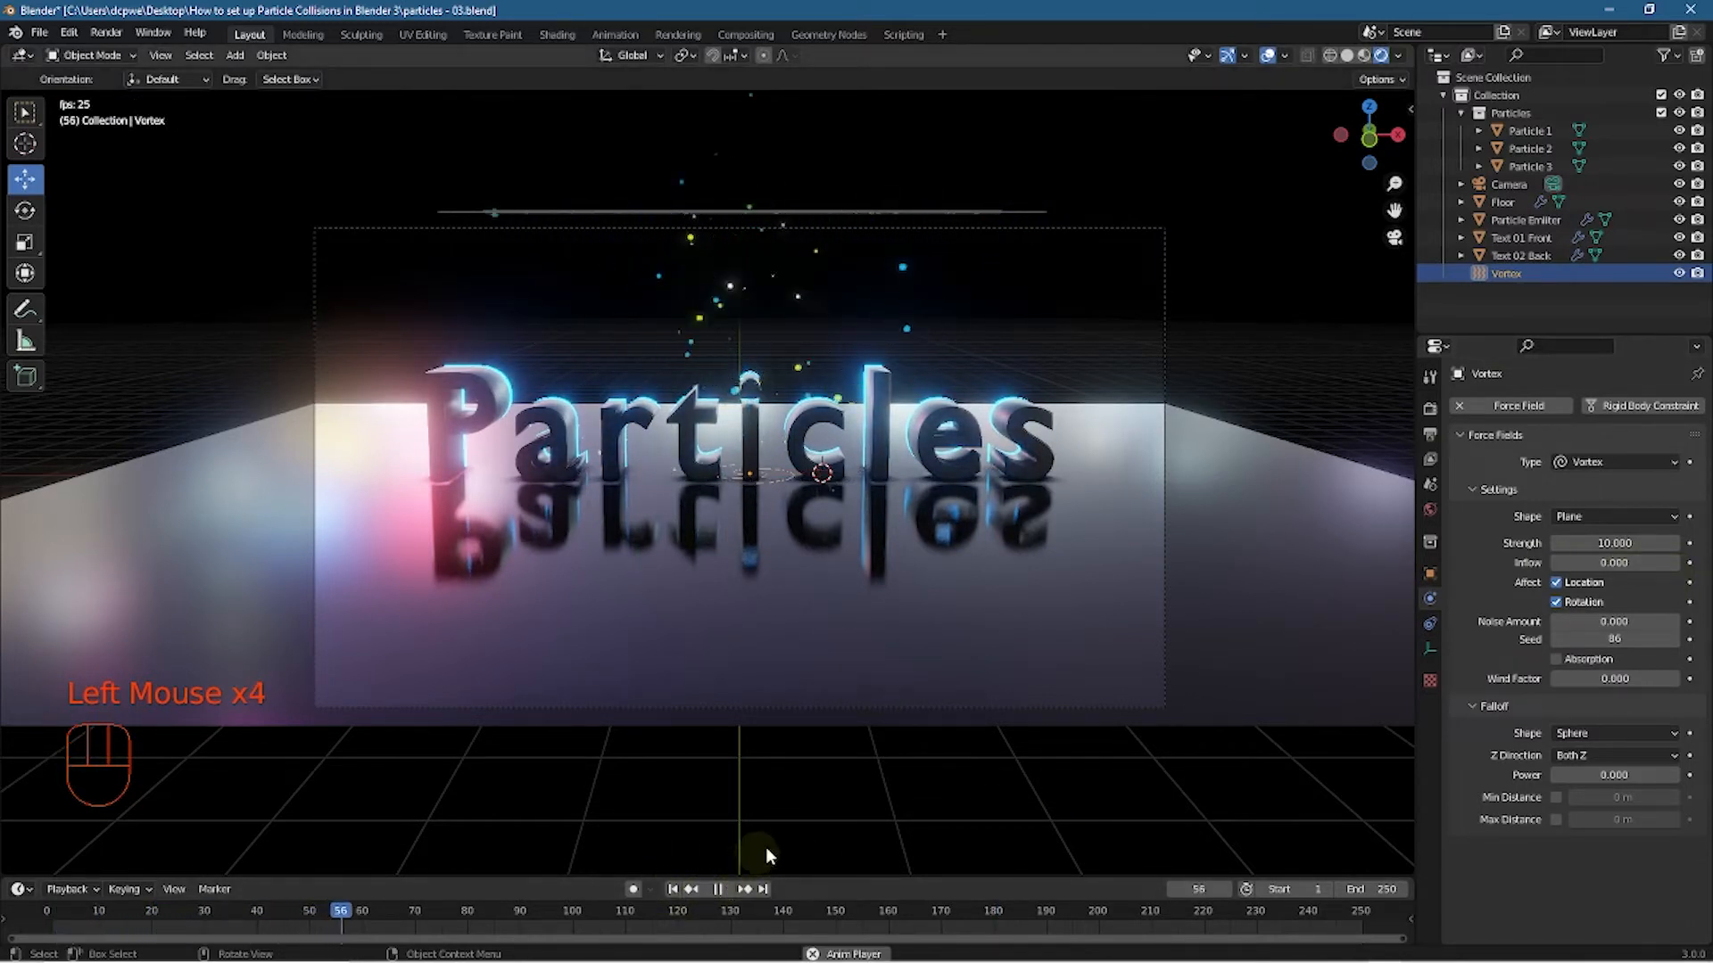
Try vortex strengths of 2.500 and -2.000 during playback, and settle on 1.200 in the camera view
{"action": "mouse_move", "coordinate": [731, 309]}
{"action": "middle_mouse_down"}
{"action": "mouse_move", "coordinate": [717, 475]}
{"action": "mouse_move", "coordinate": [753, 380]}
{"action": "mouse_move", "coordinate": [731, 333]}
{"action": "middle_mouse_up"}
{"action": "left_click_drag", "start_coordinate": [1615, 546], "coordinate": [1564, 546]}
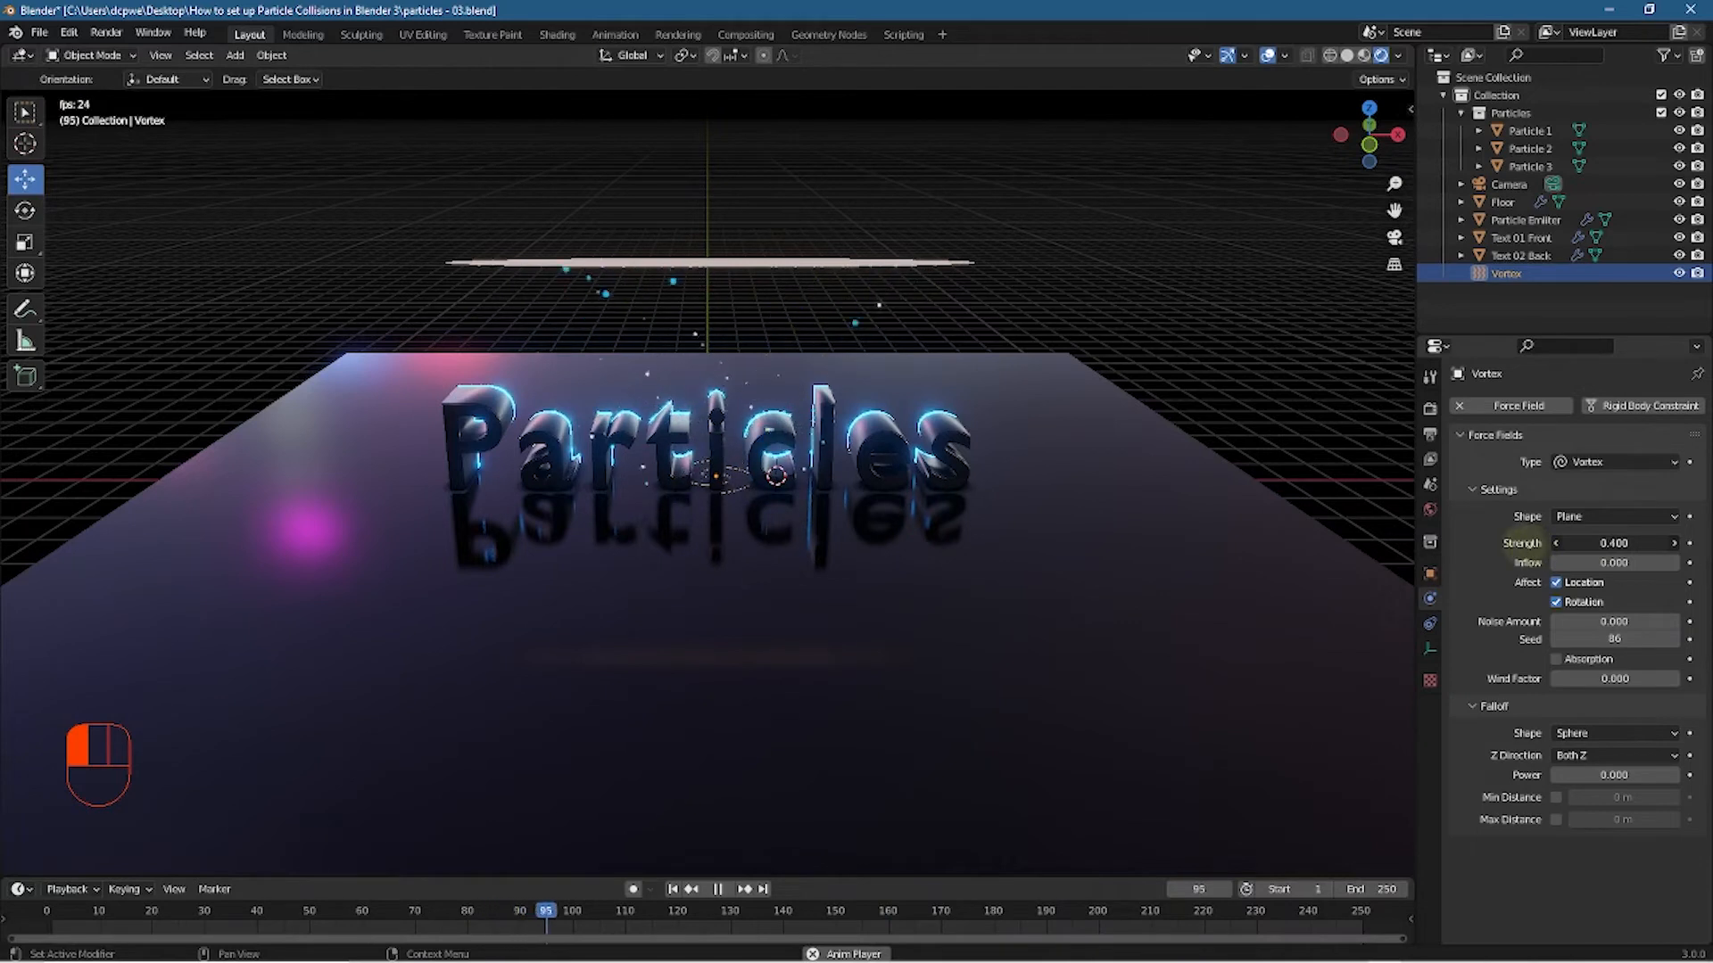
{"action": "left_click_drag", "start_coordinate": [1521, 543], "coordinate": [1521, 542]}
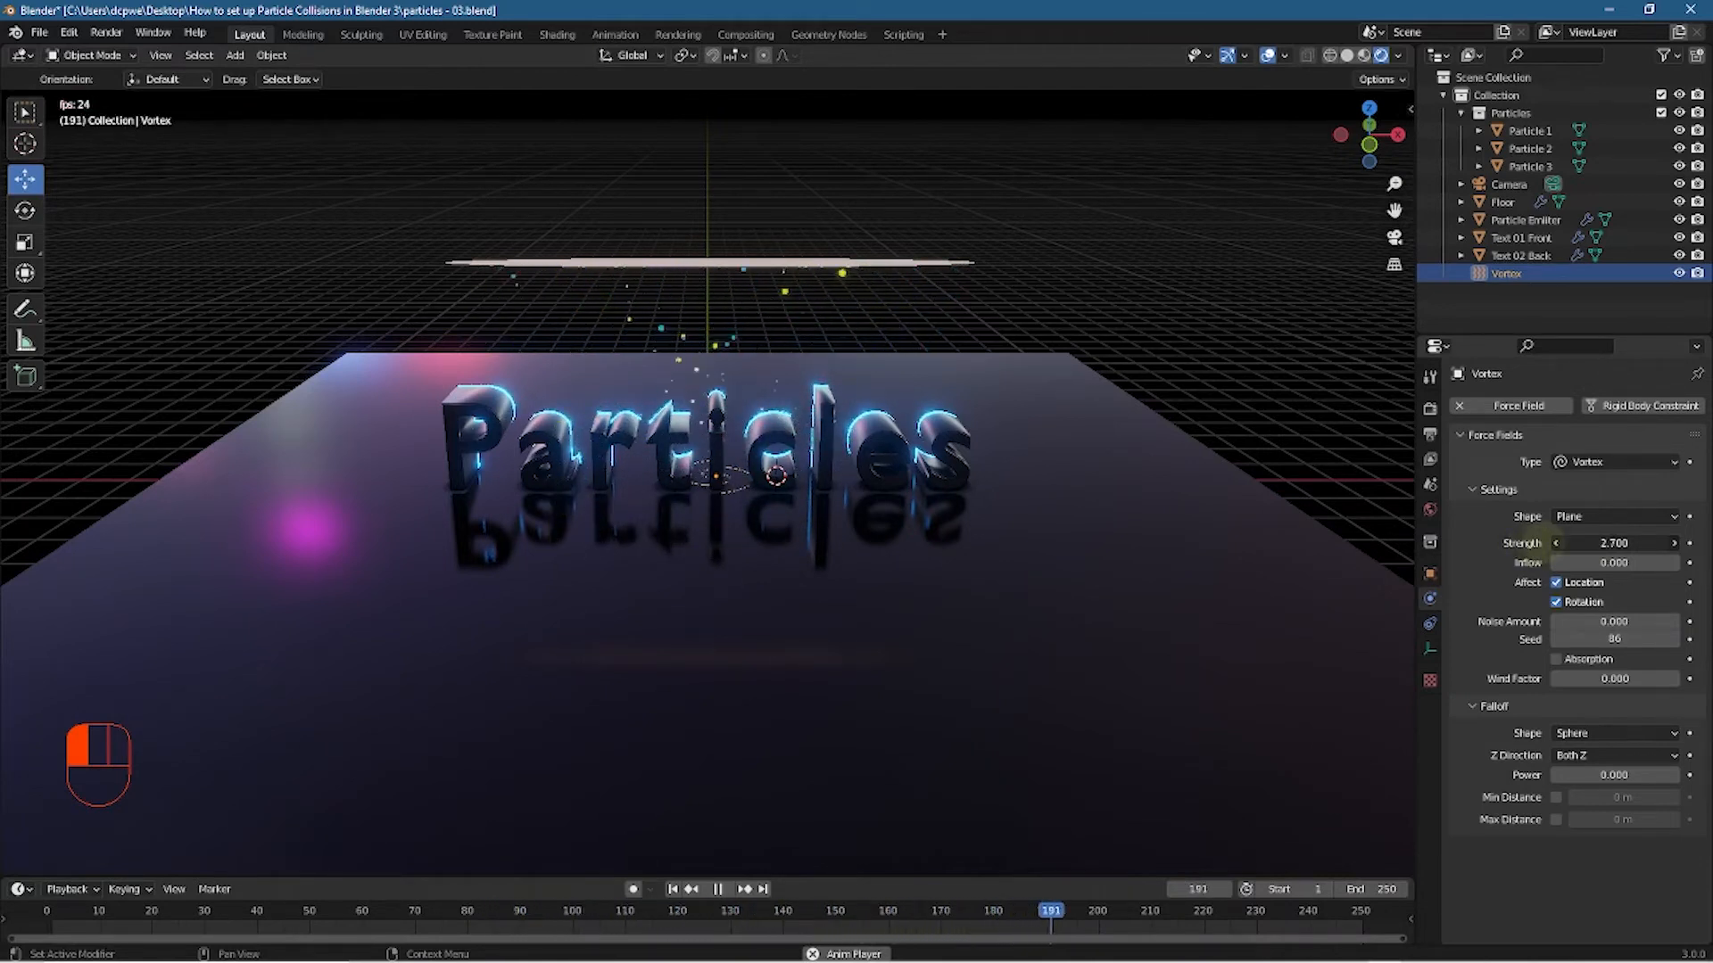
{"action": "left_click_drag", "start_coordinate": [1521, 542], "coordinate": [1521, 543]}
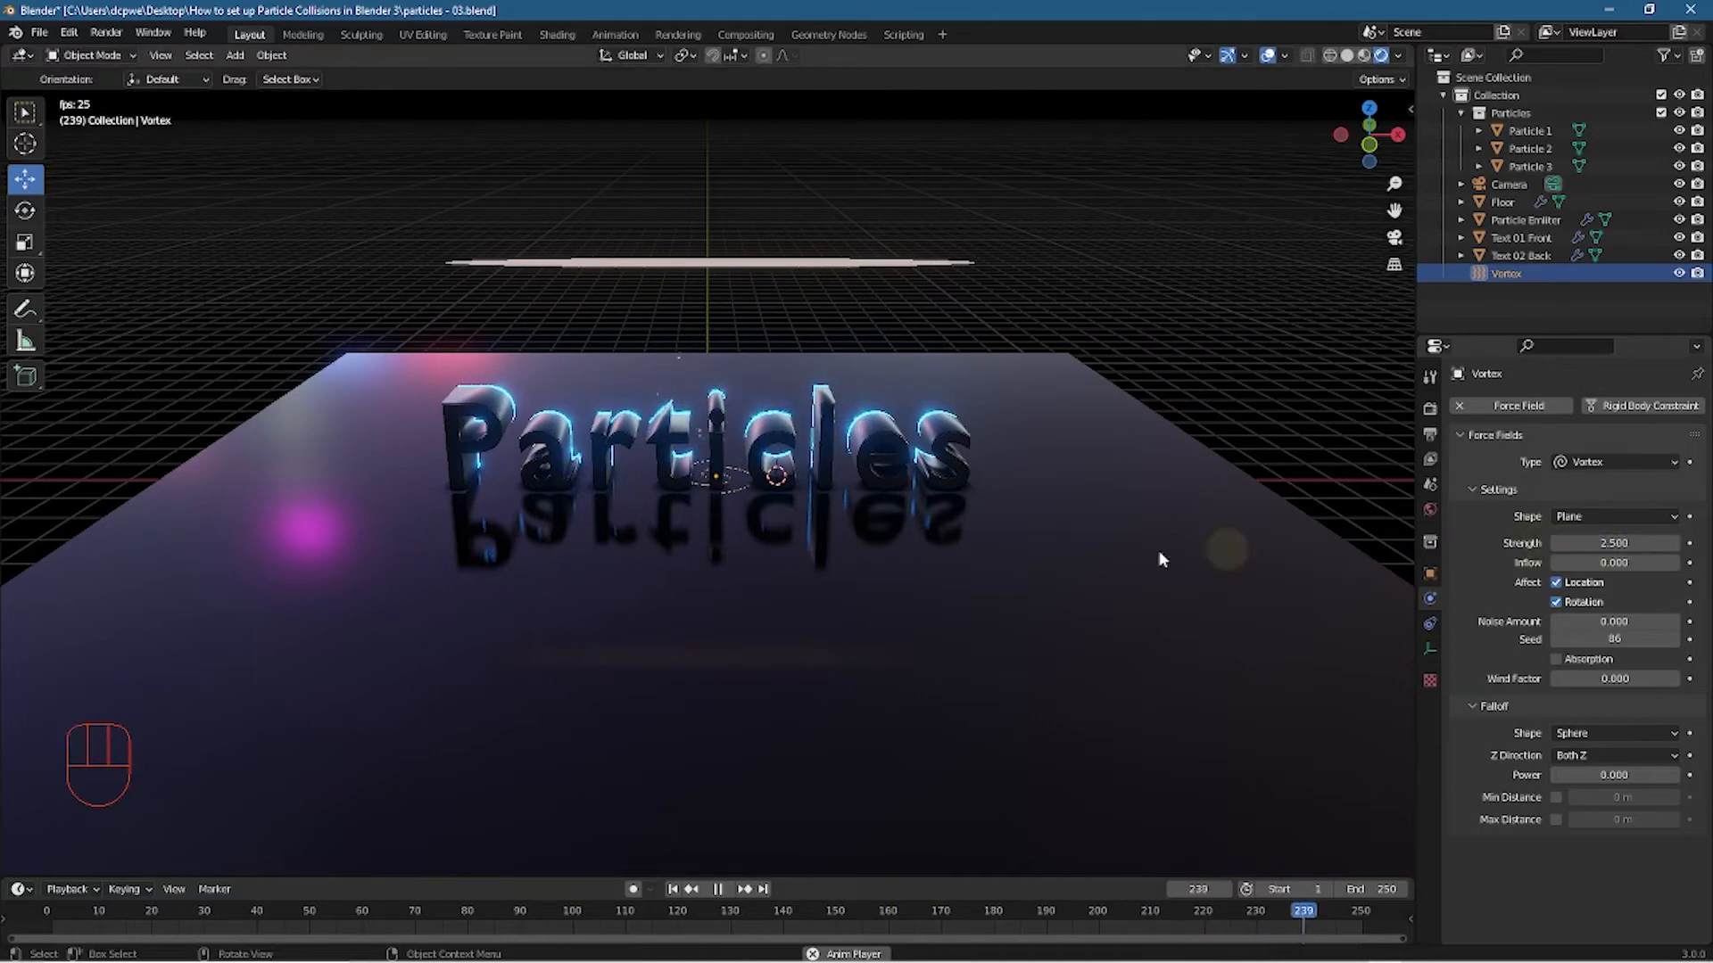
{"action": "scroll", "coordinate": [762, 511], "scroll_direction": "up", "scroll_amount": 2}
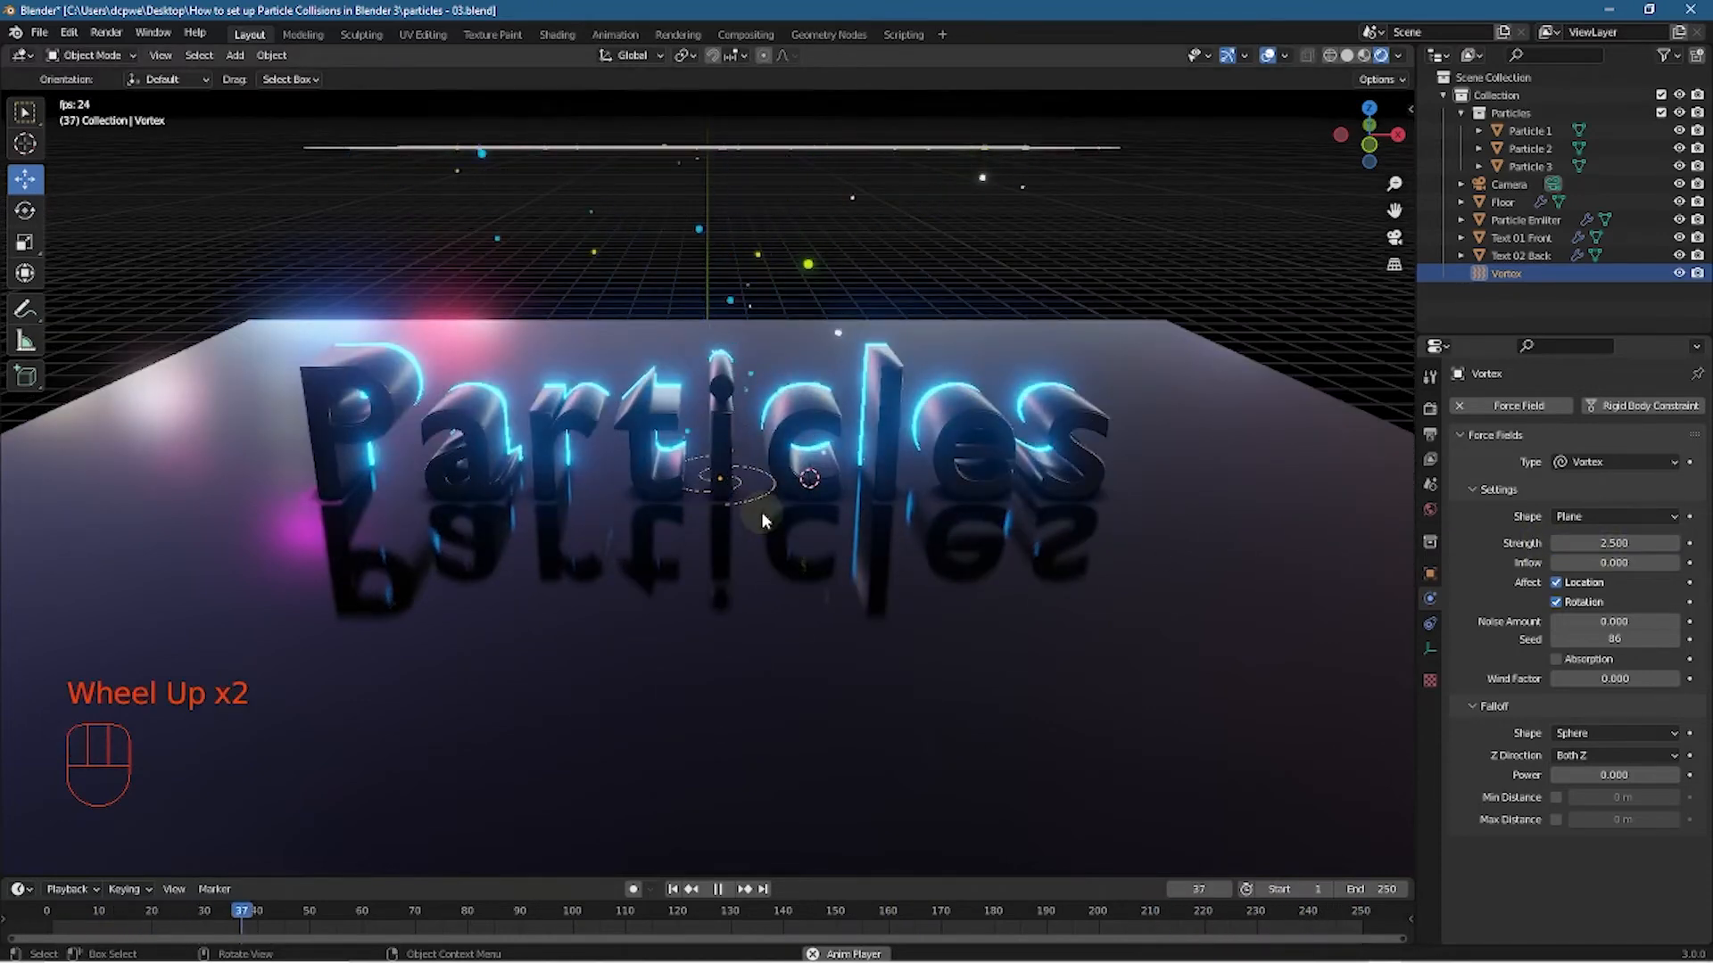
{"action": "key", "text": "KP_0"}
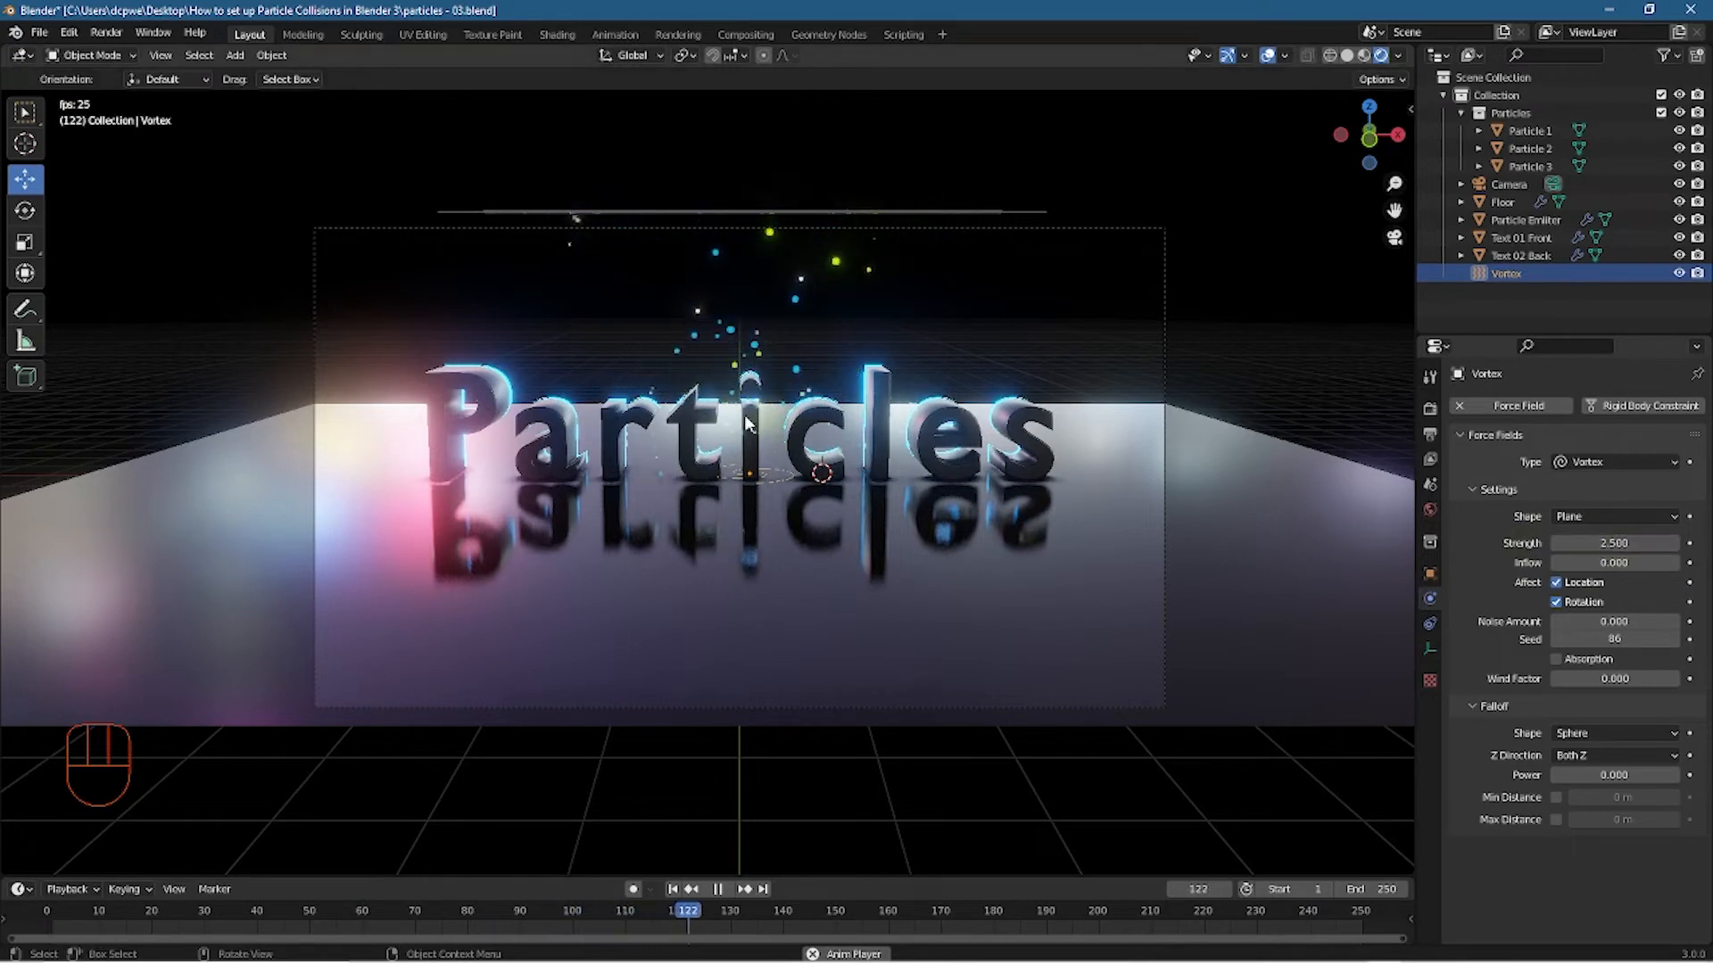
{"action": "left_click_drag", "start_coordinate": [1639, 543], "coordinate": [1591, 540]}
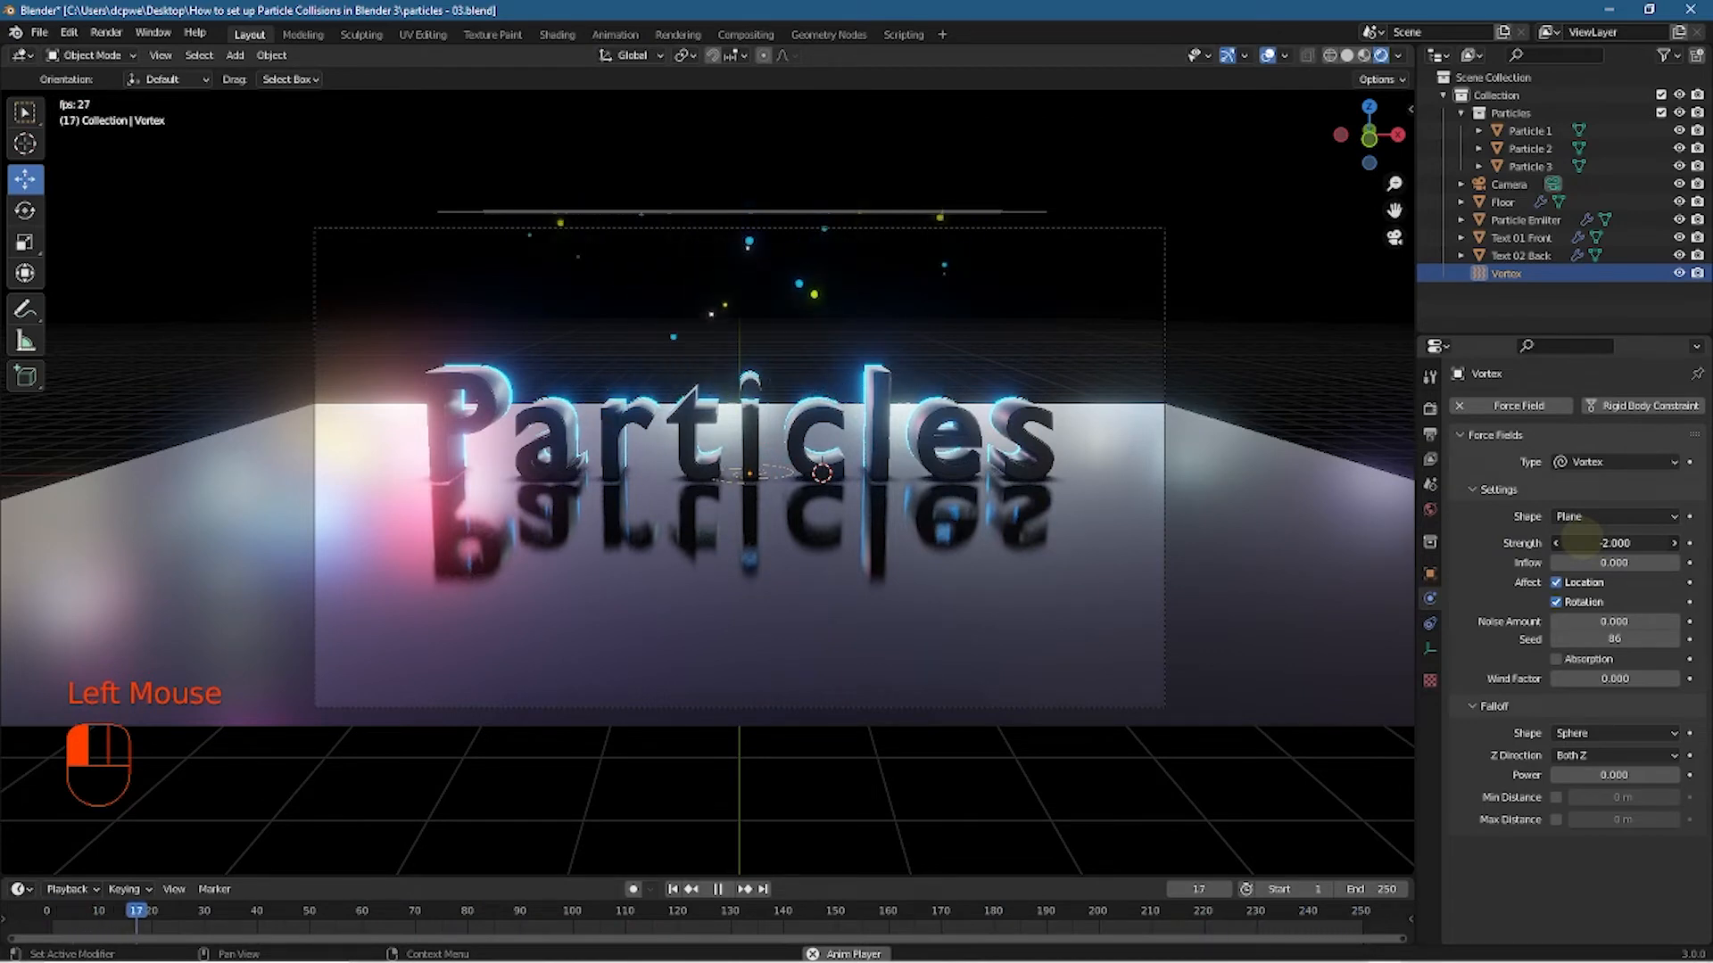
{"action": "left_click_drag", "start_coordinate": [1579, 538], "coordinate": [1597, 535]}
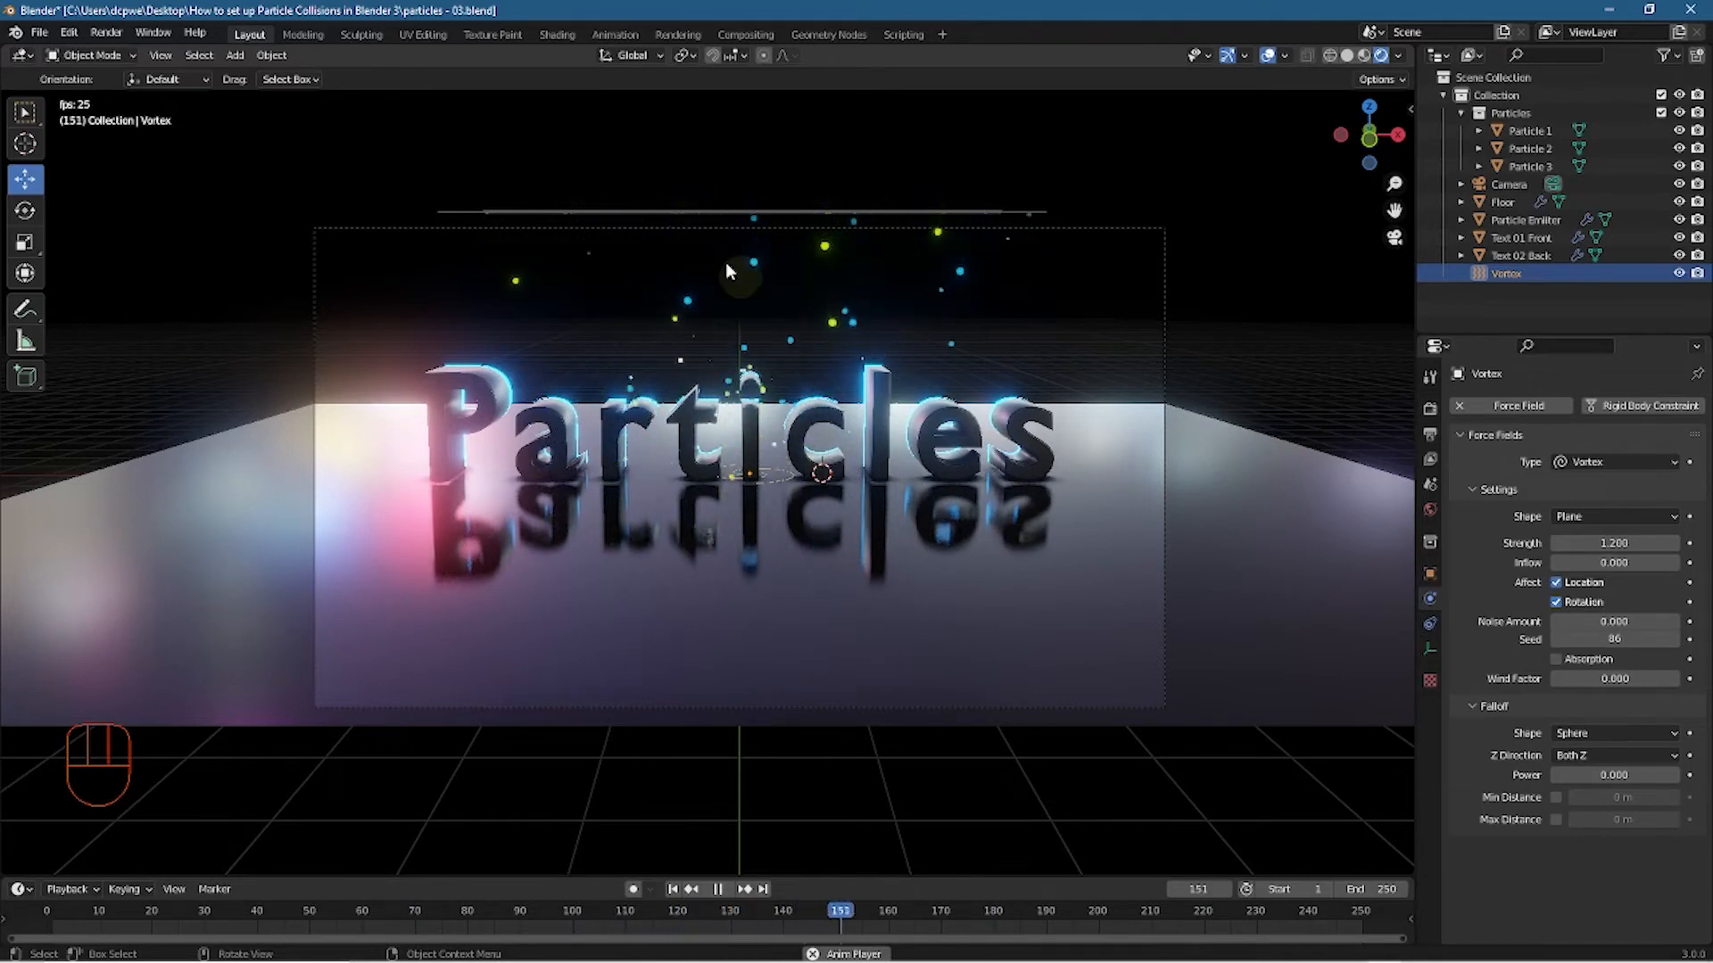
Select the particle emitter above the lettering and widen it along X to a scale of 11.810
{"action": "left_click", "coordinate": [635, 211]}
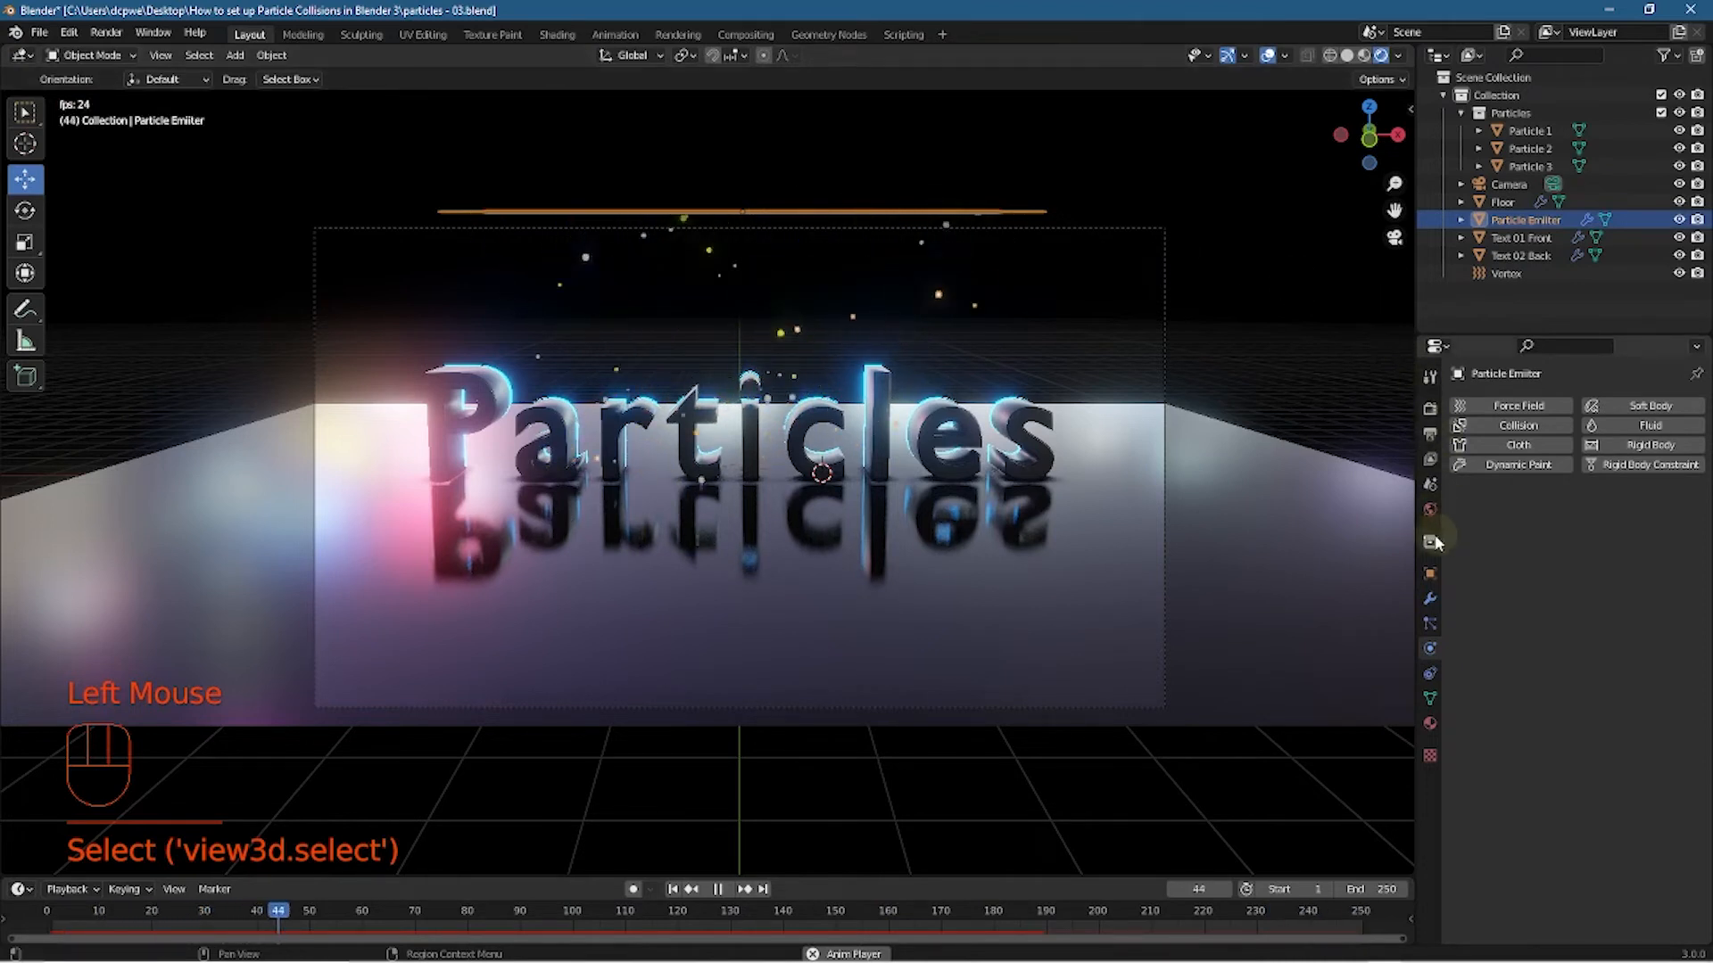
{"action": "left_click", "coordinate": [1430, 574]}
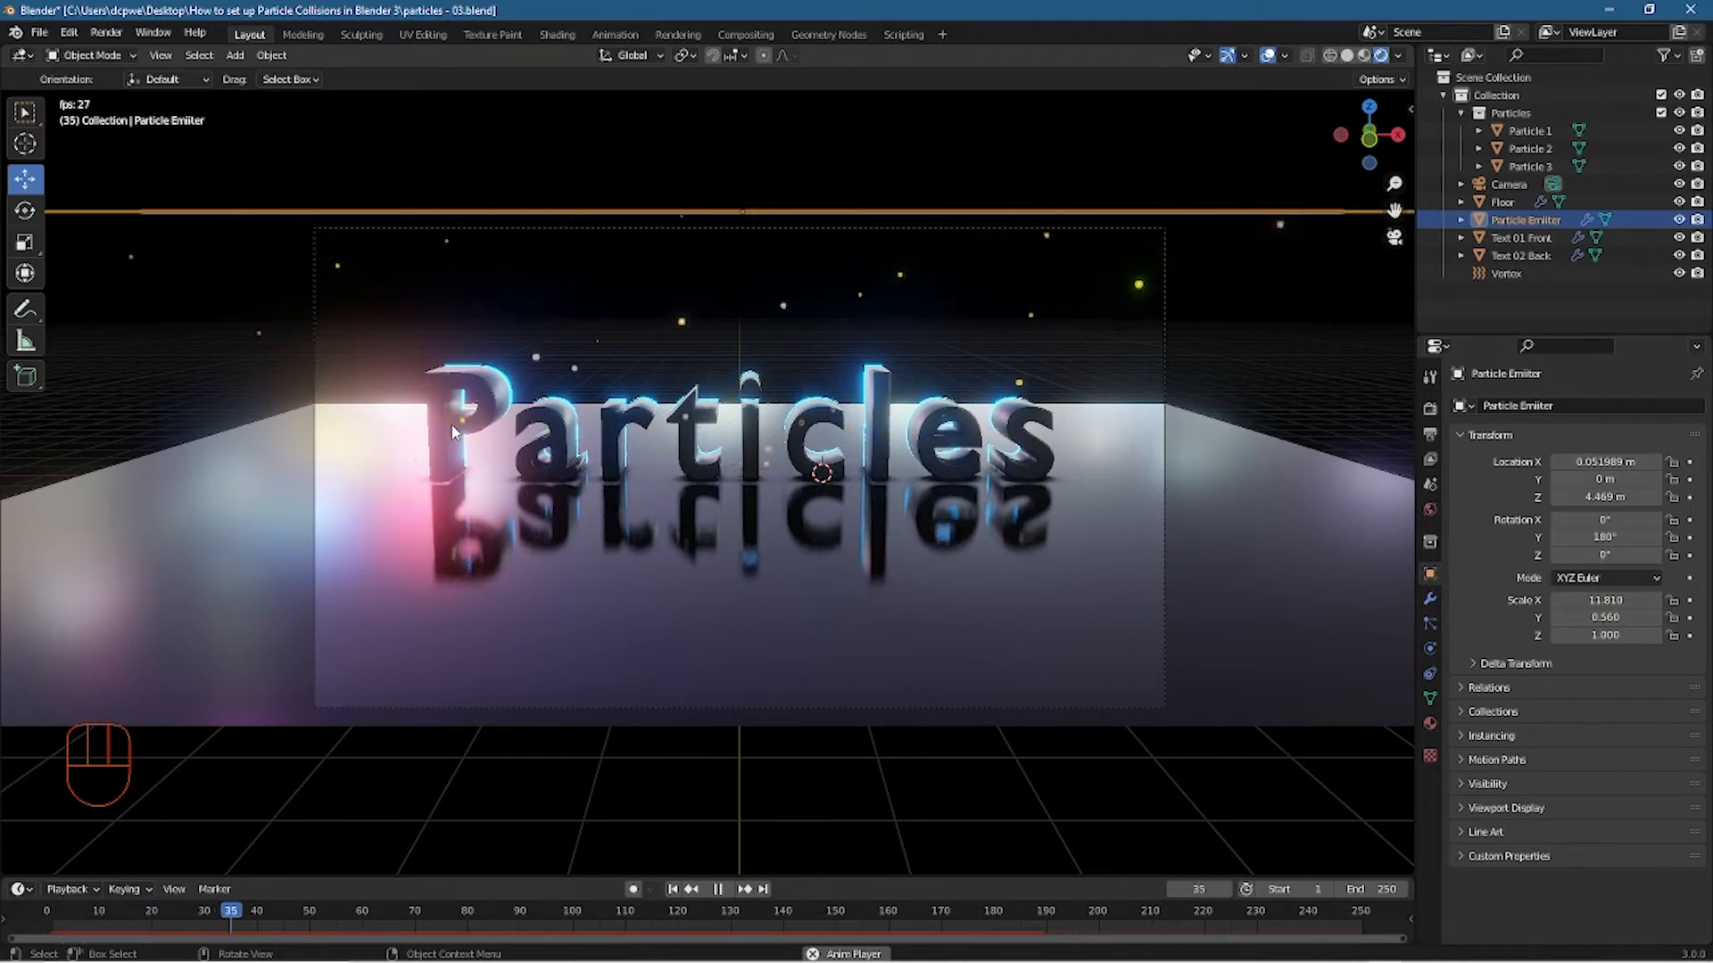
{"action": "scroll", "coordinate": [379, 353], "scroll_direction": "up", "scroll_amount": 2}
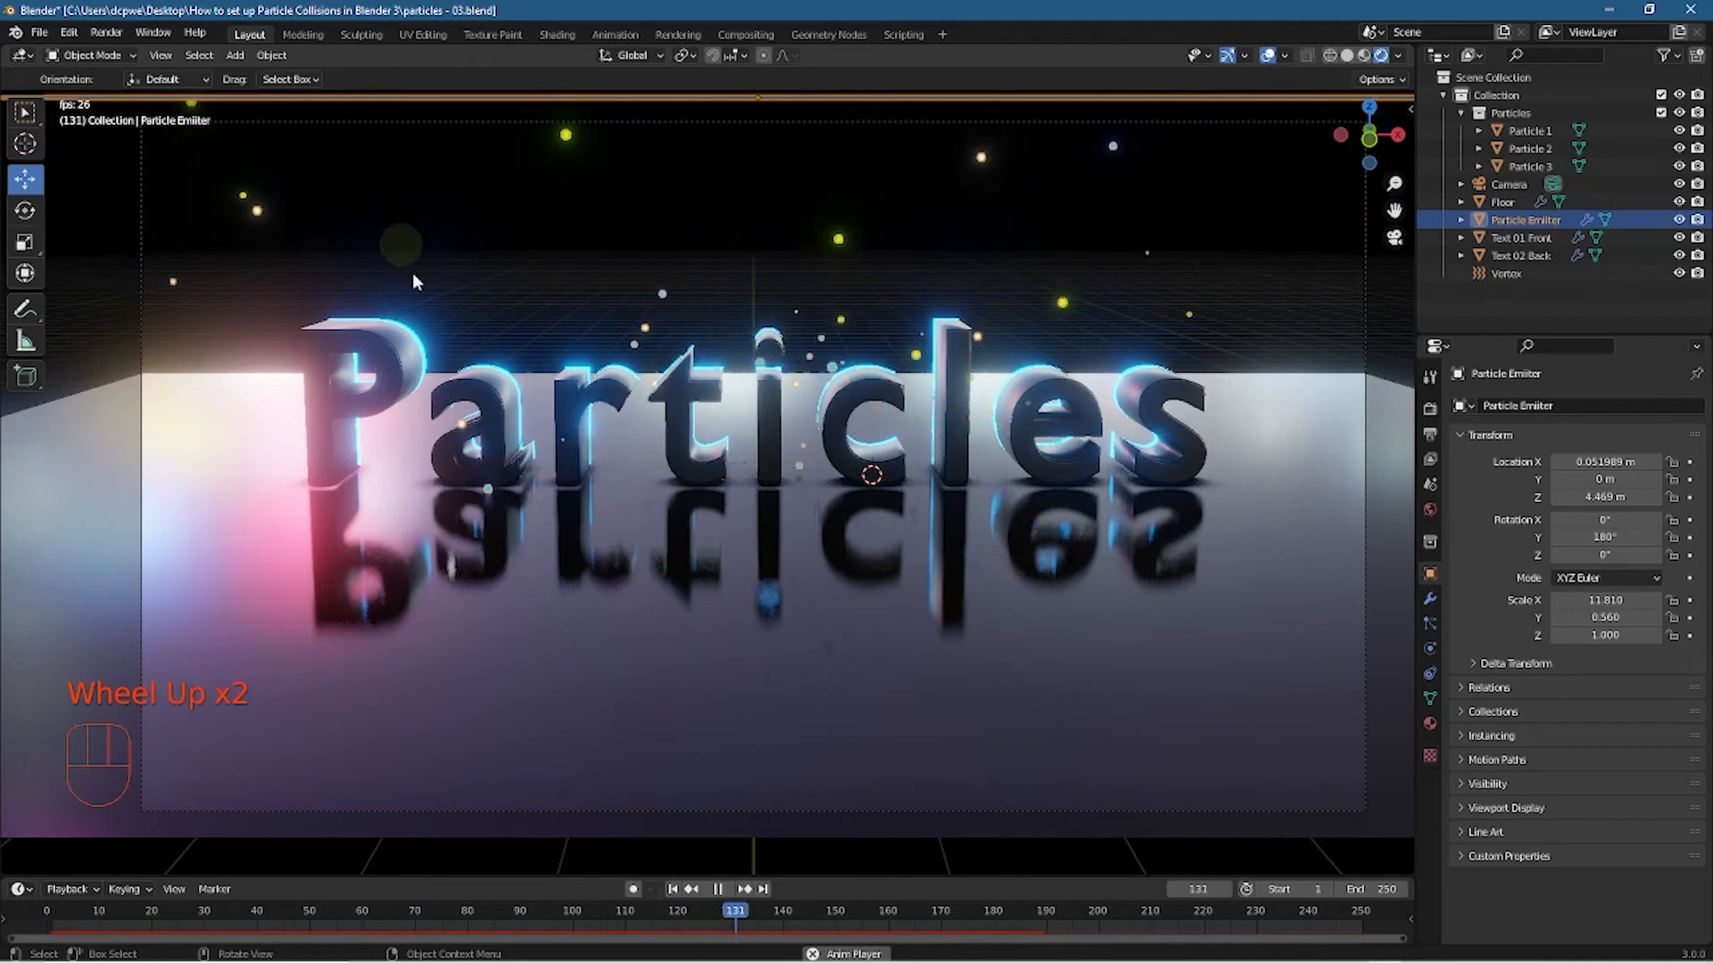
Try an emission number of 5000 with the viewport overlays hidden, and settle on 500 particles
{"action": "left_click", "coordinate": [1431, 626]}
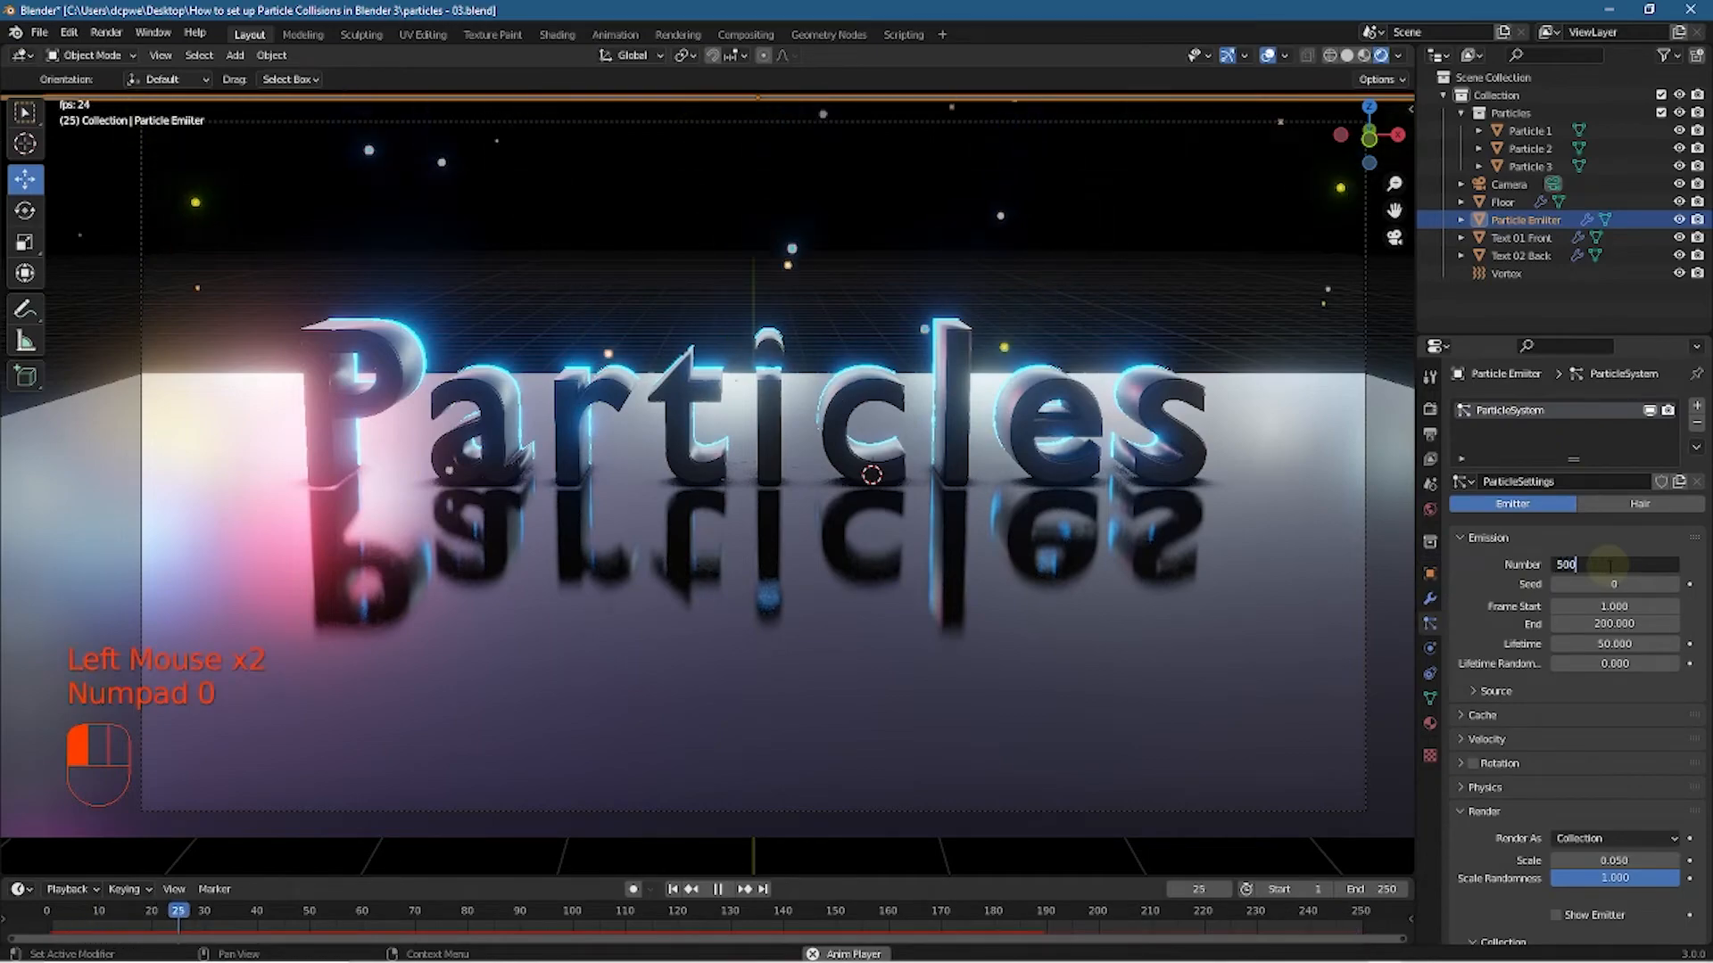
{"action": "key", "text": "Return"}
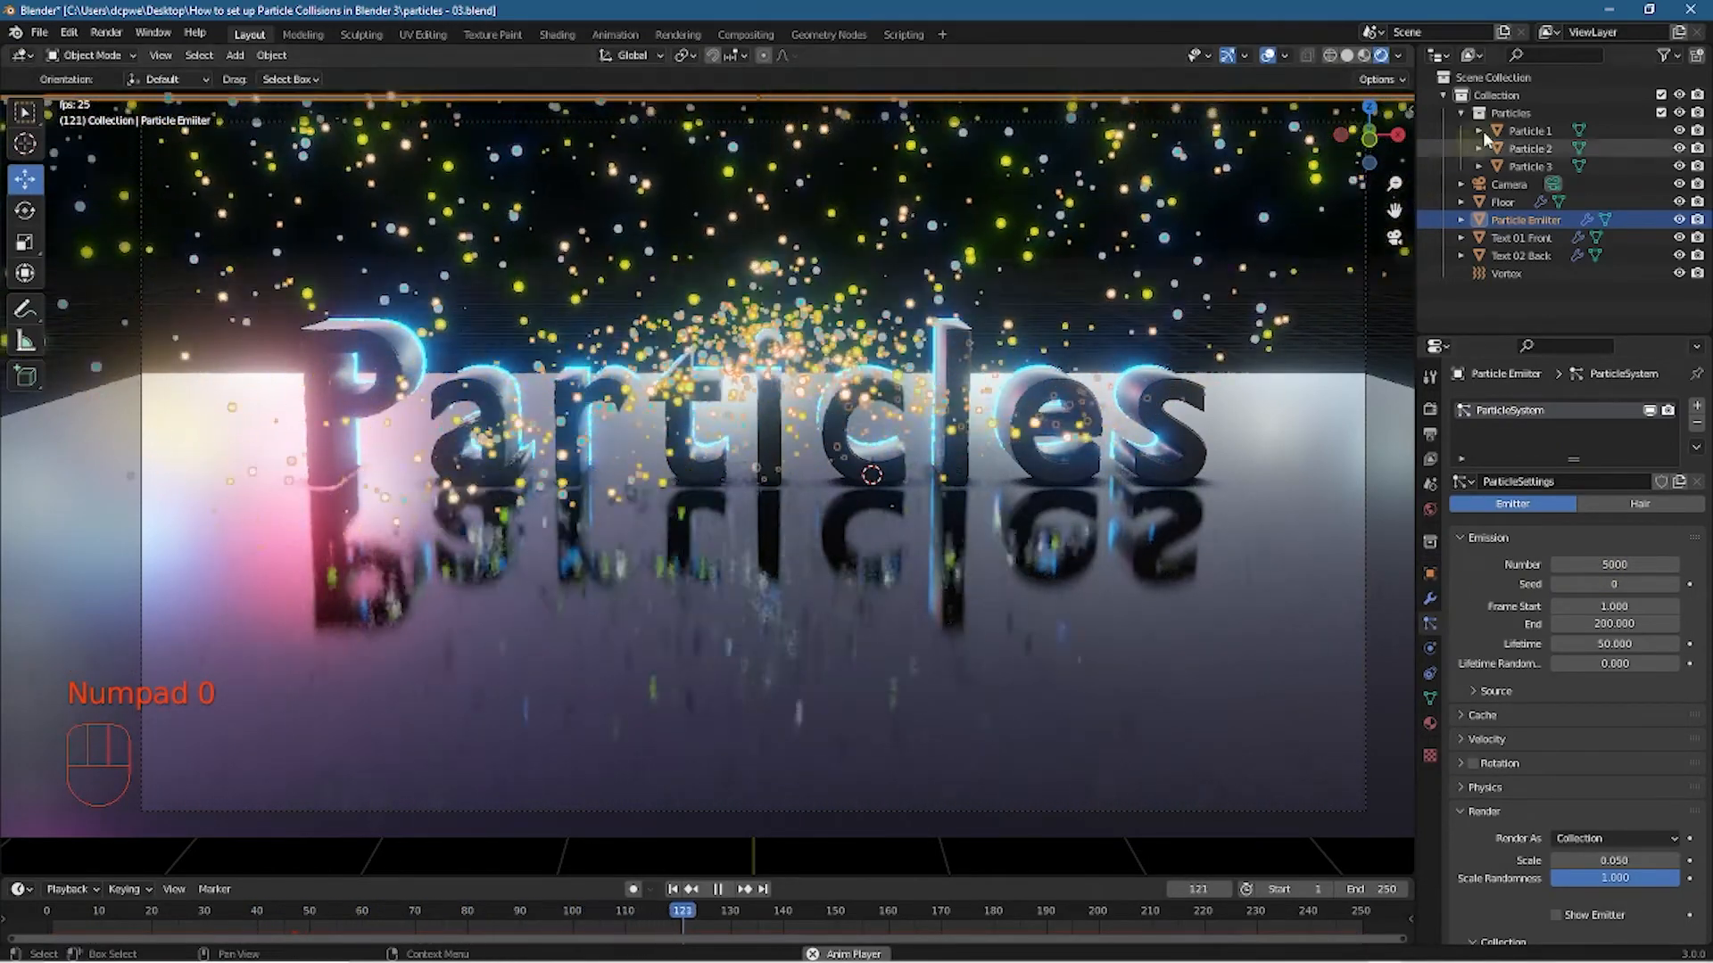
{"action": "left_click", "coordinate": [1267, 55]}
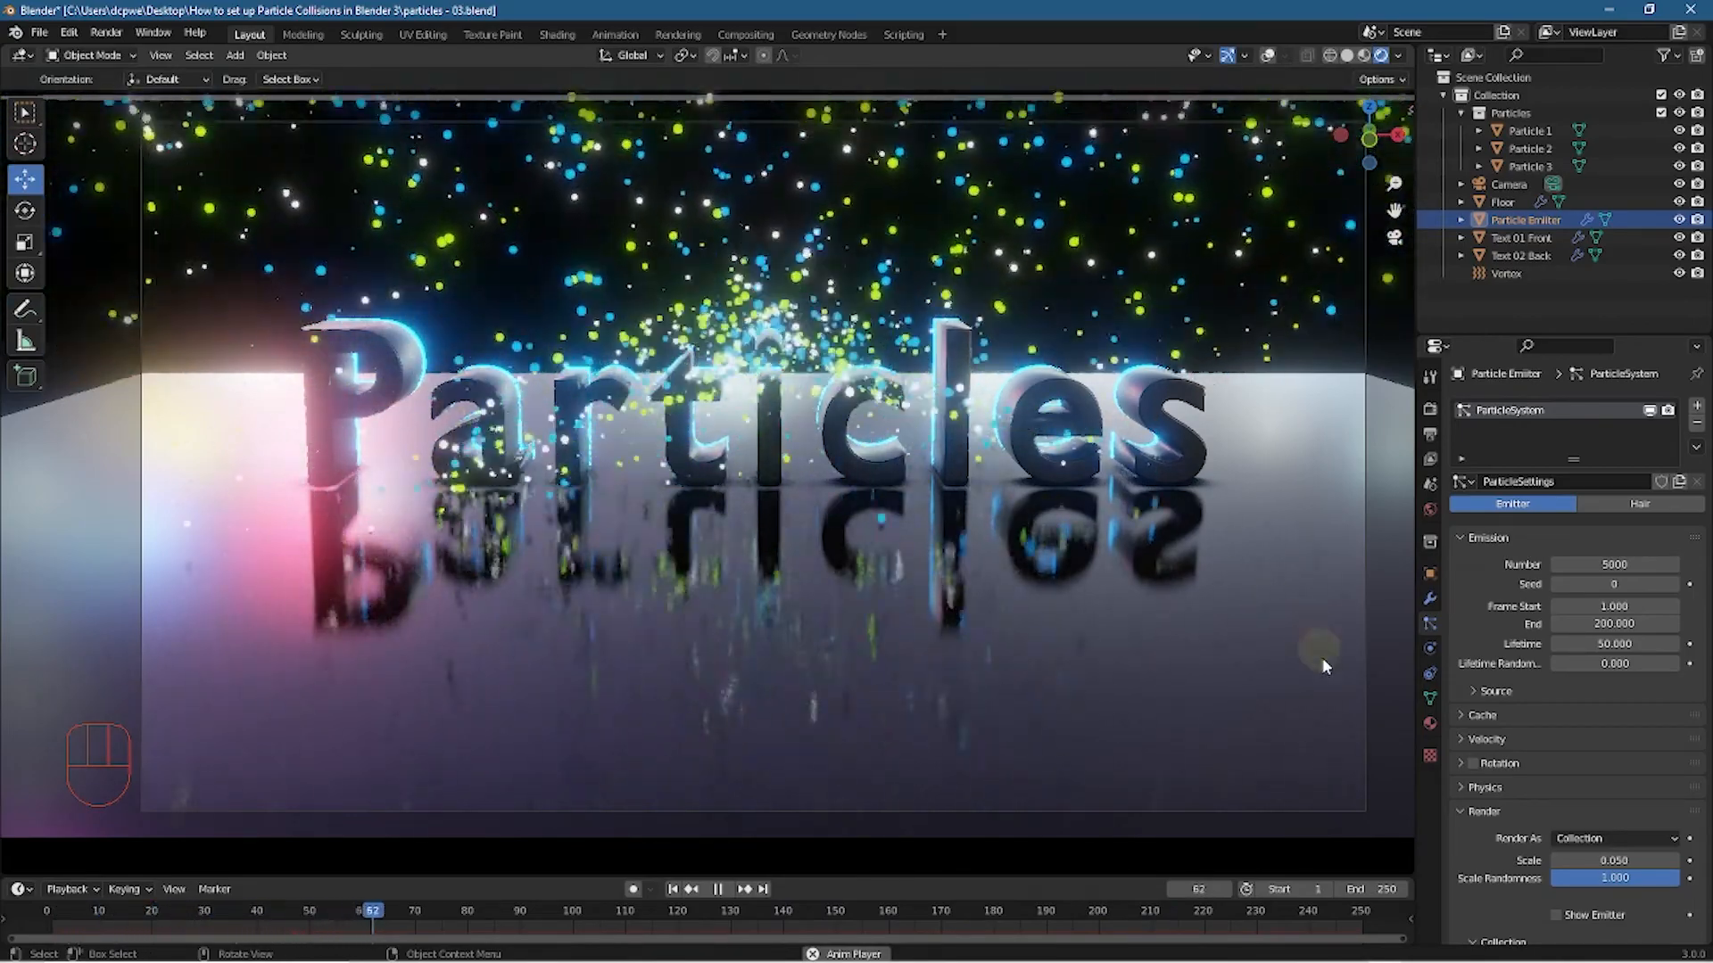
{"action": "left_click", "coordinate": [1628, 565]}
{"action": "type", "text": "50"}
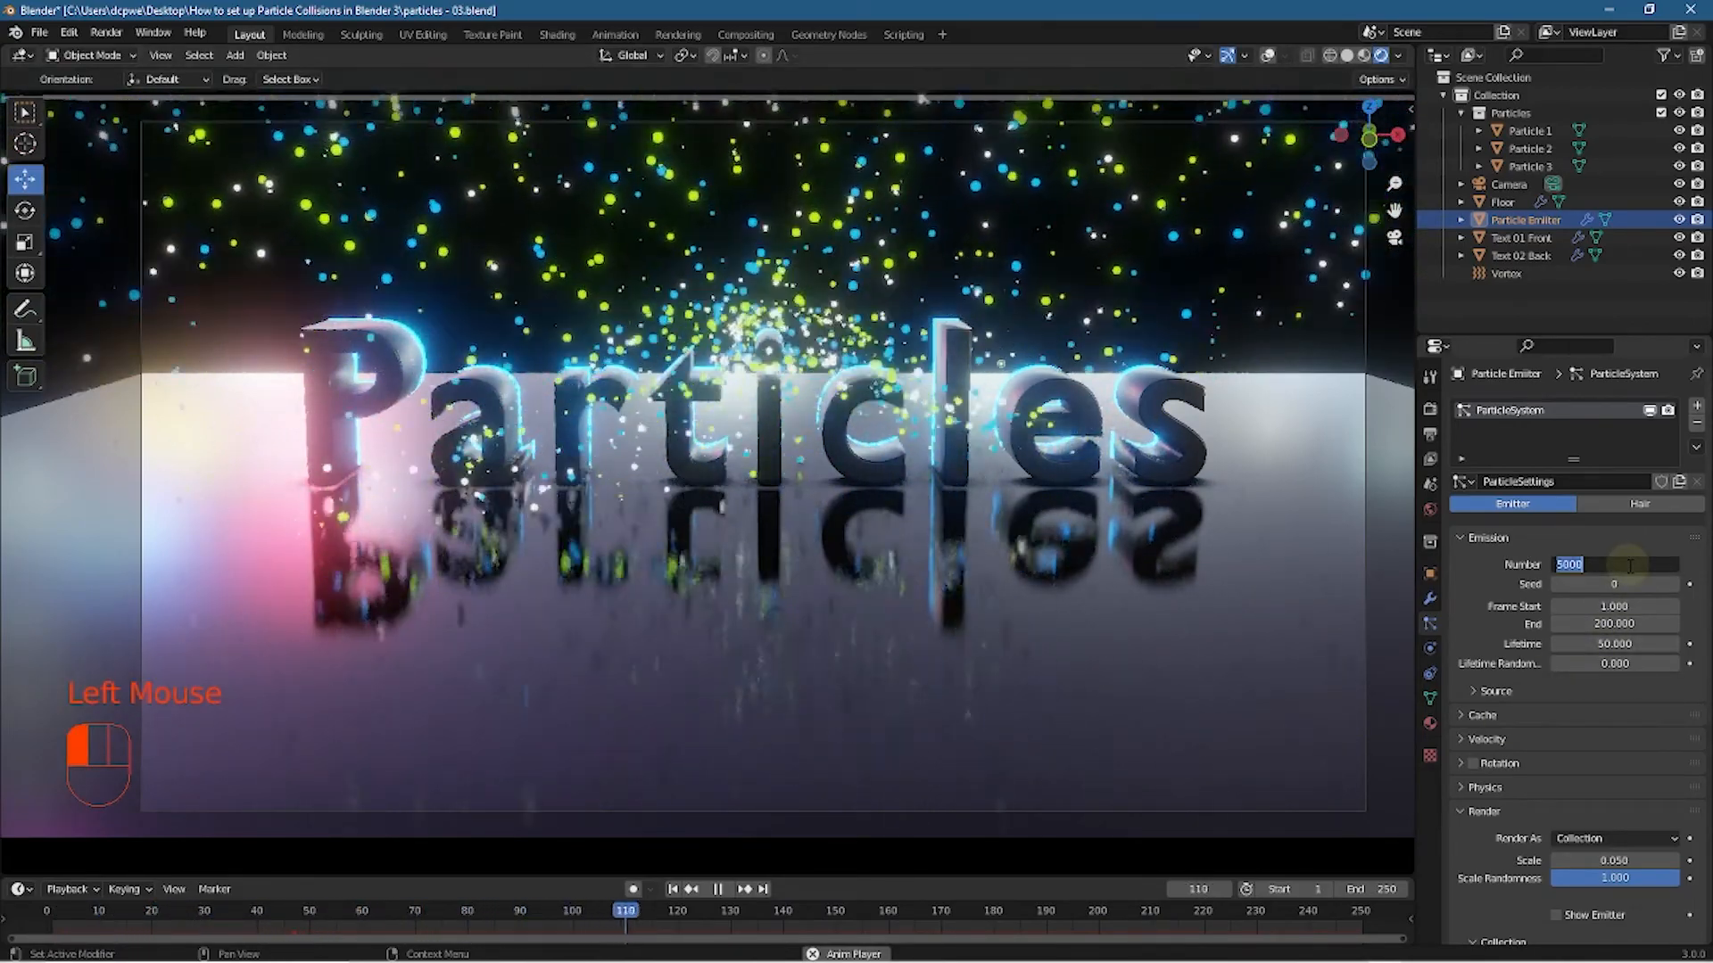
{"action": "type", "text": "0"}
{"action": "key", "text": "Return"}
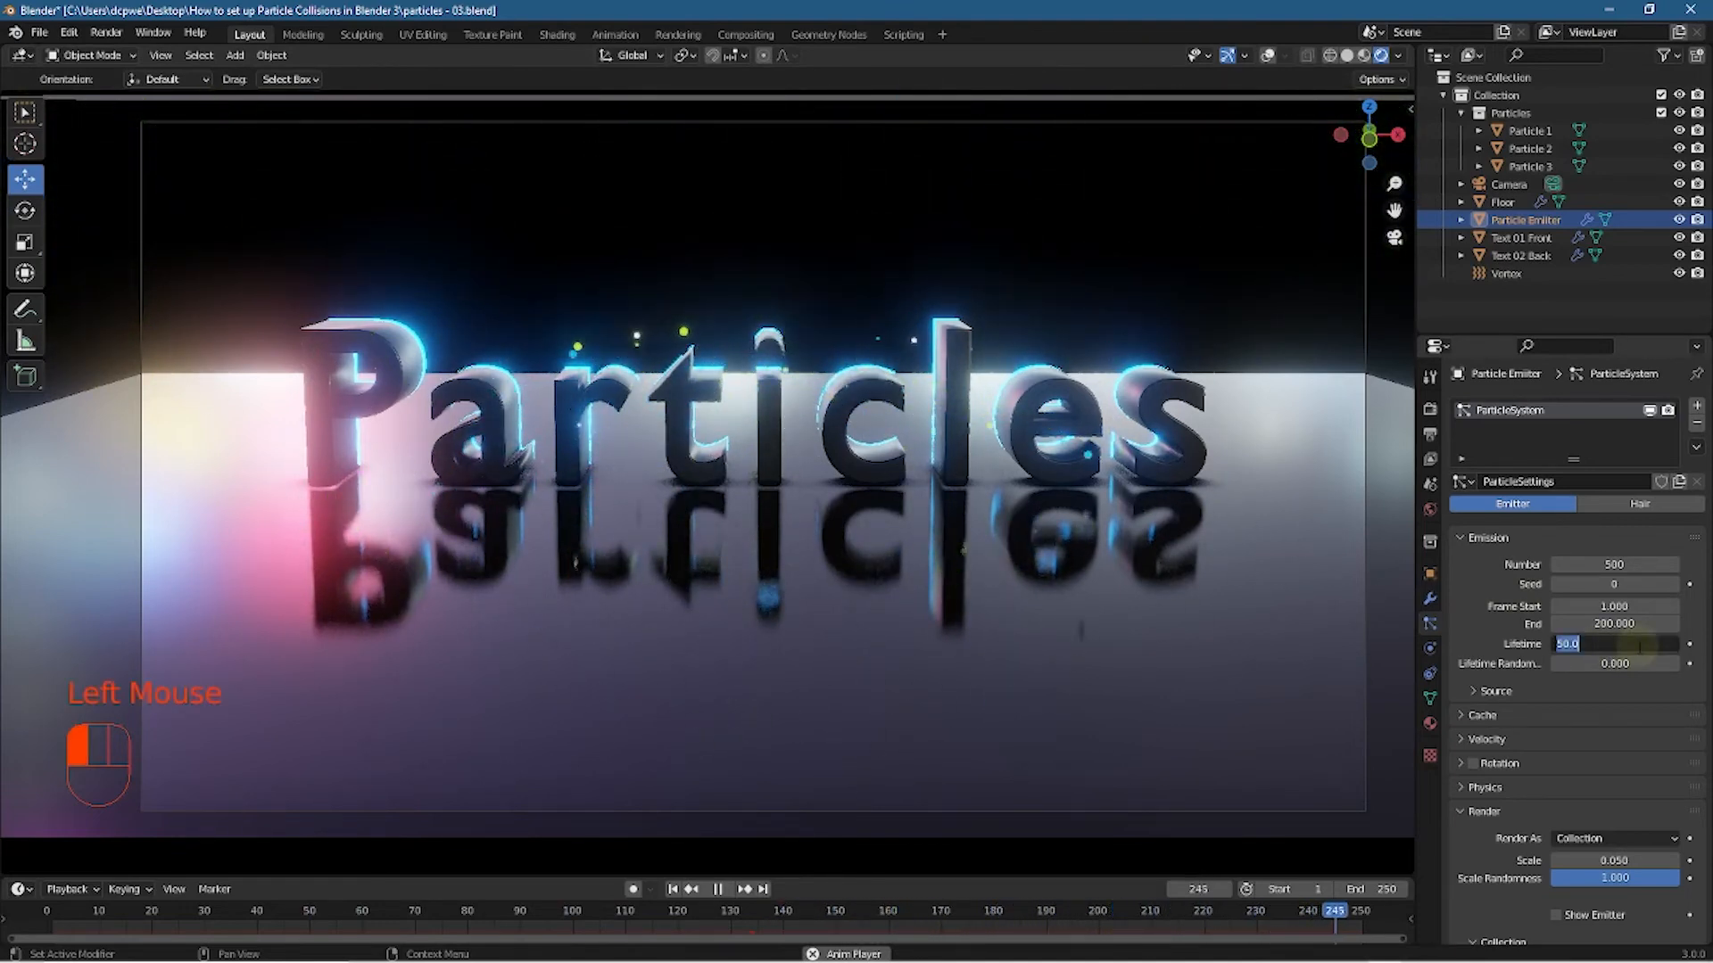
Set the emitter's particle lifetime to 150 frames
{"action": "key", "text": "BackSpace"}
{"action": "key", "text": "BackSpace"}
{"action": "key", "text": "BackSpace"}
{"action": "type", "text": "15"}
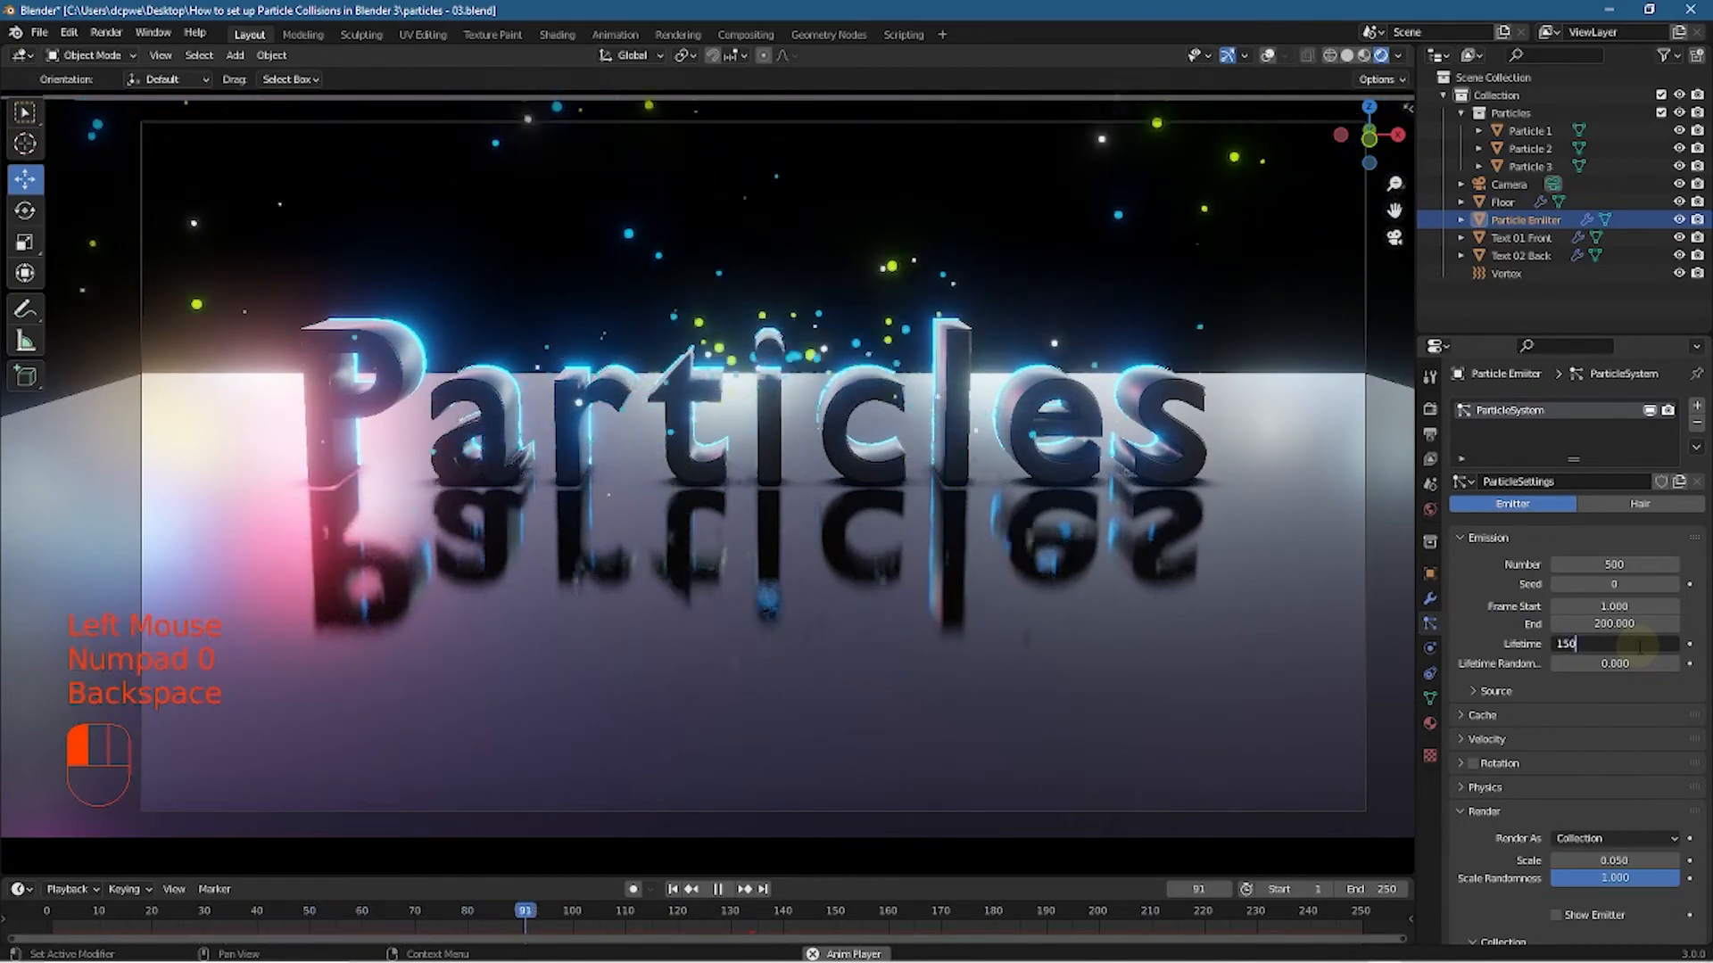
{"action": "type", "text": "0"}
{"action": "key", "text": "Return"}
Set the emission end frame to 100 and preview the particles from an angle and in the camera view
{"action": "left_click", "coordinate": [1616, 623]}
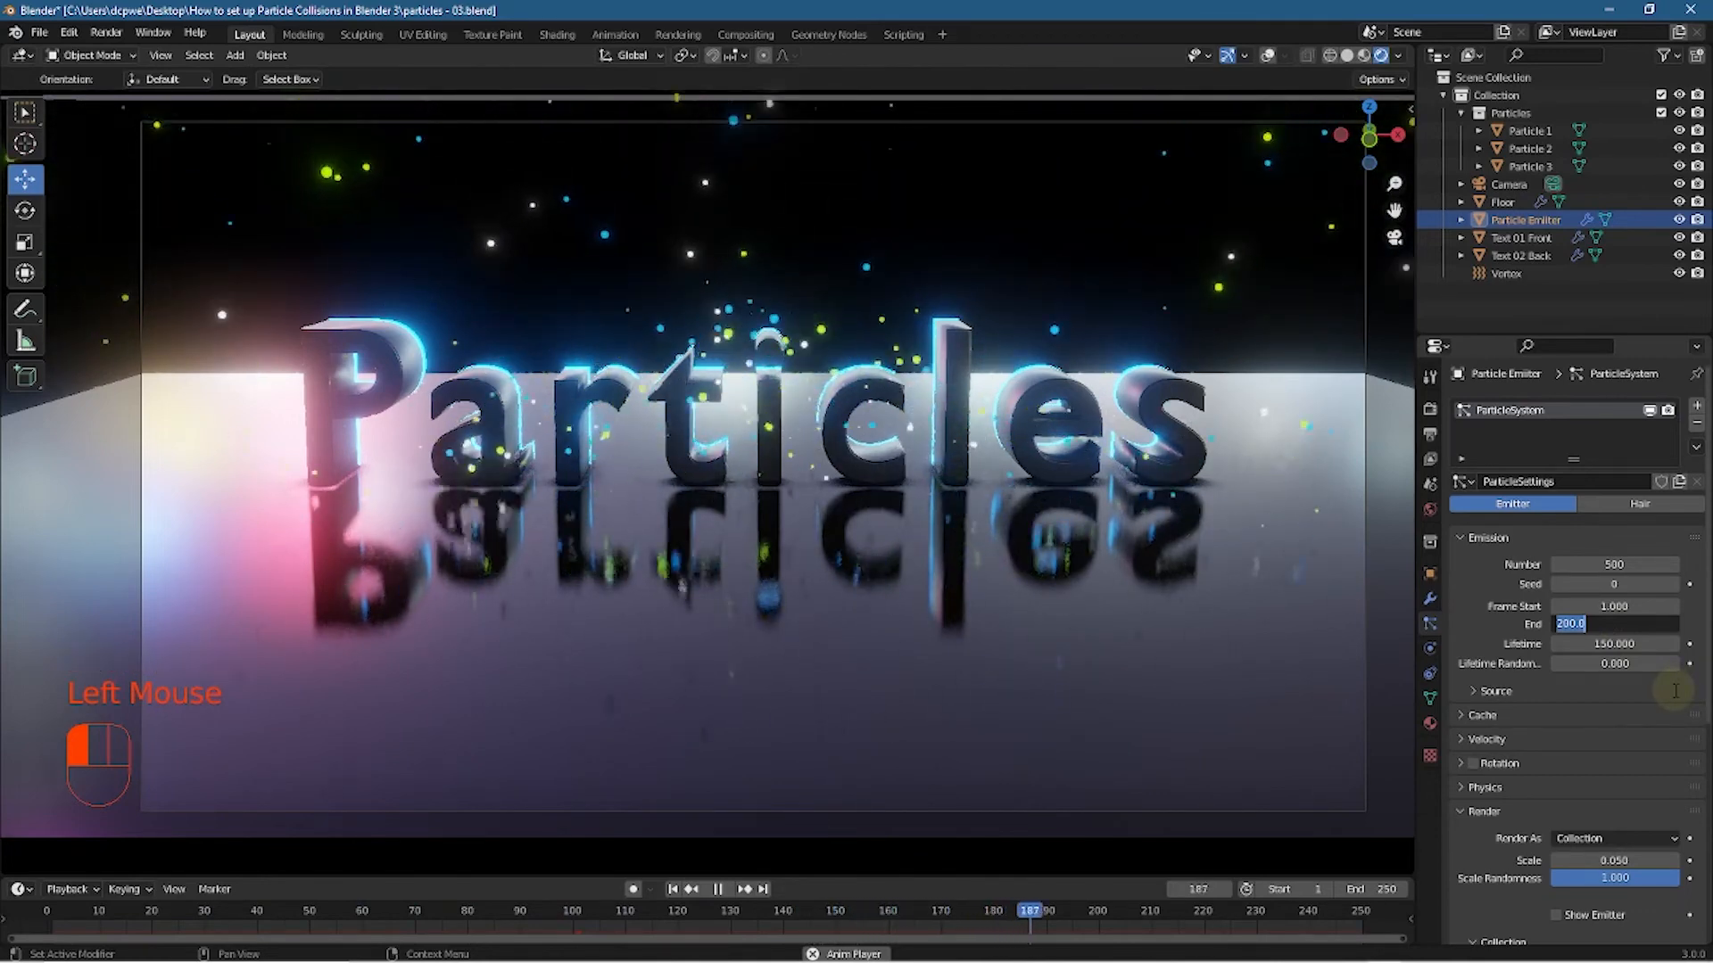
{"action": "type", "text": "100"}
{"action": "key", "text": "Return"}
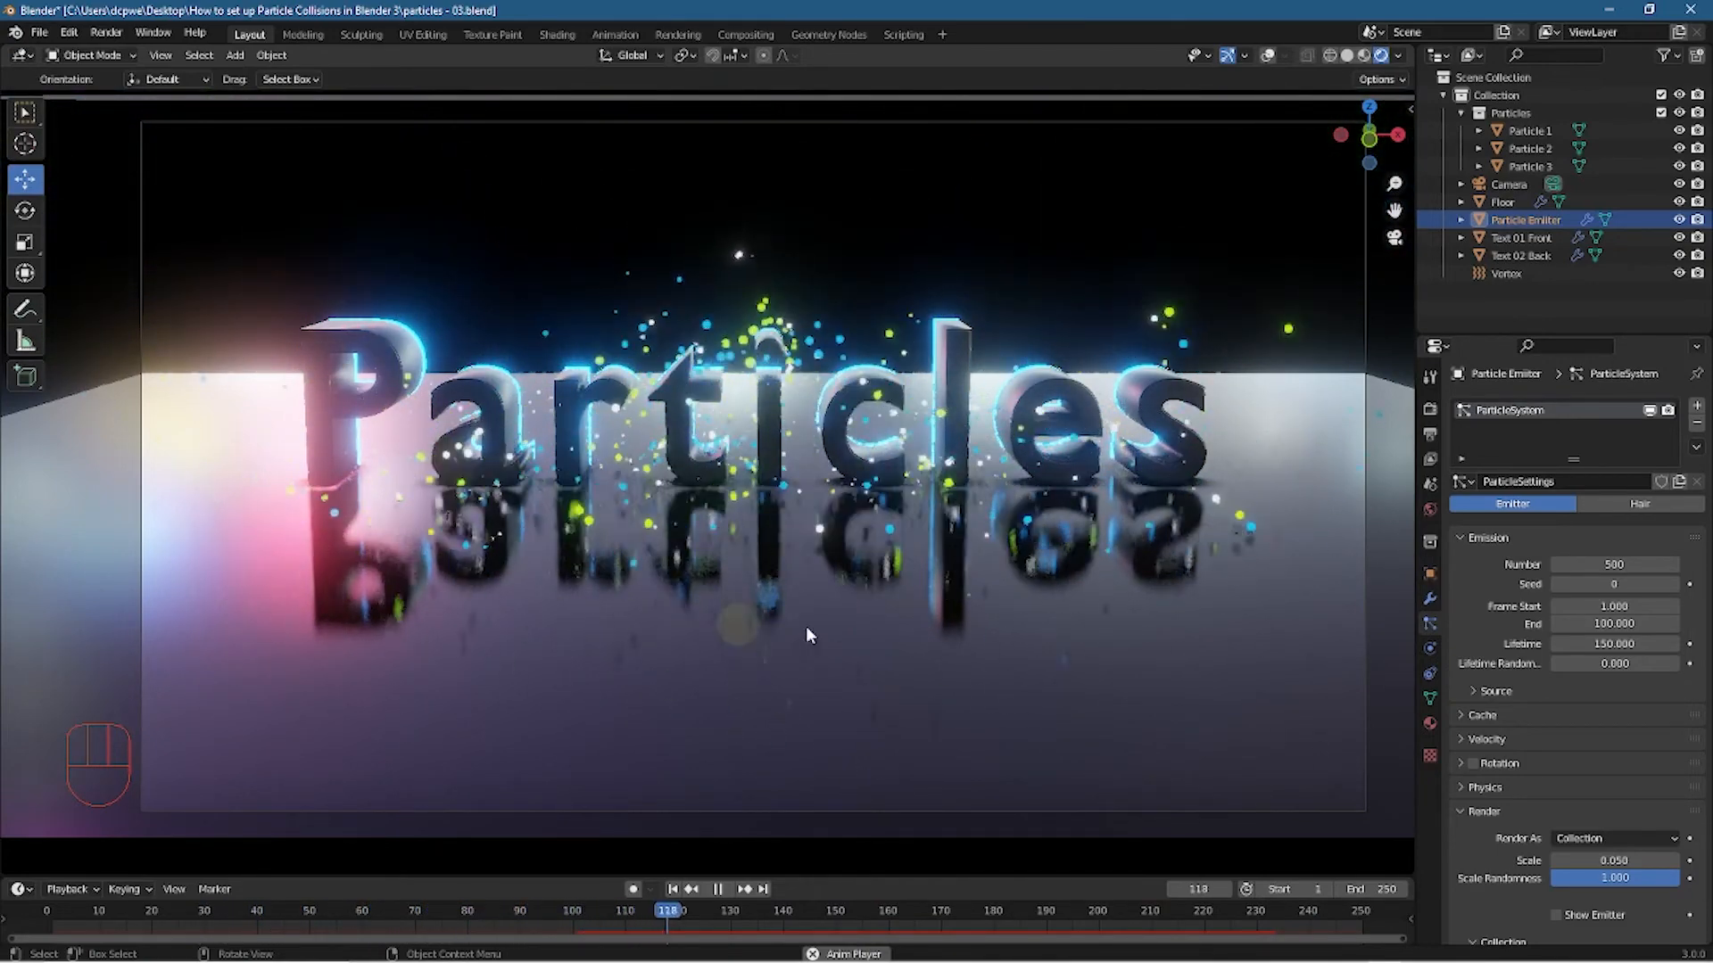
{"action": "middle_click_drag", "start_coordinate": [535, 553], "coordinate": [598, 596]}
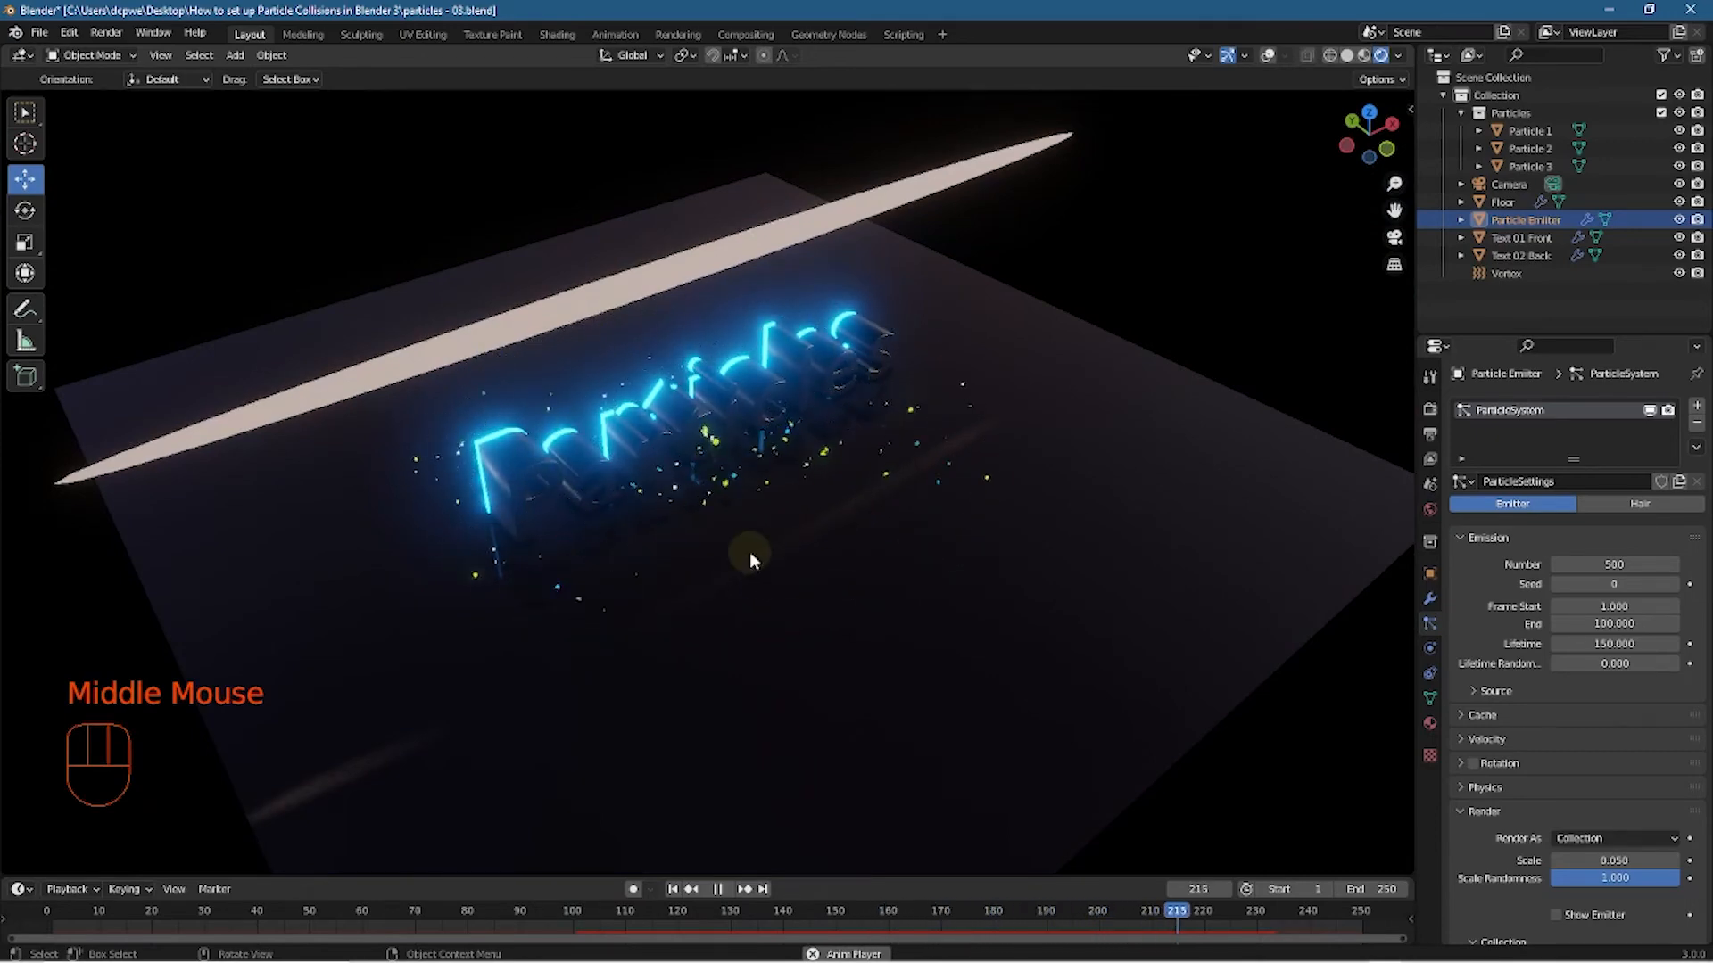
{"action": "key", "text": "KP_0"}
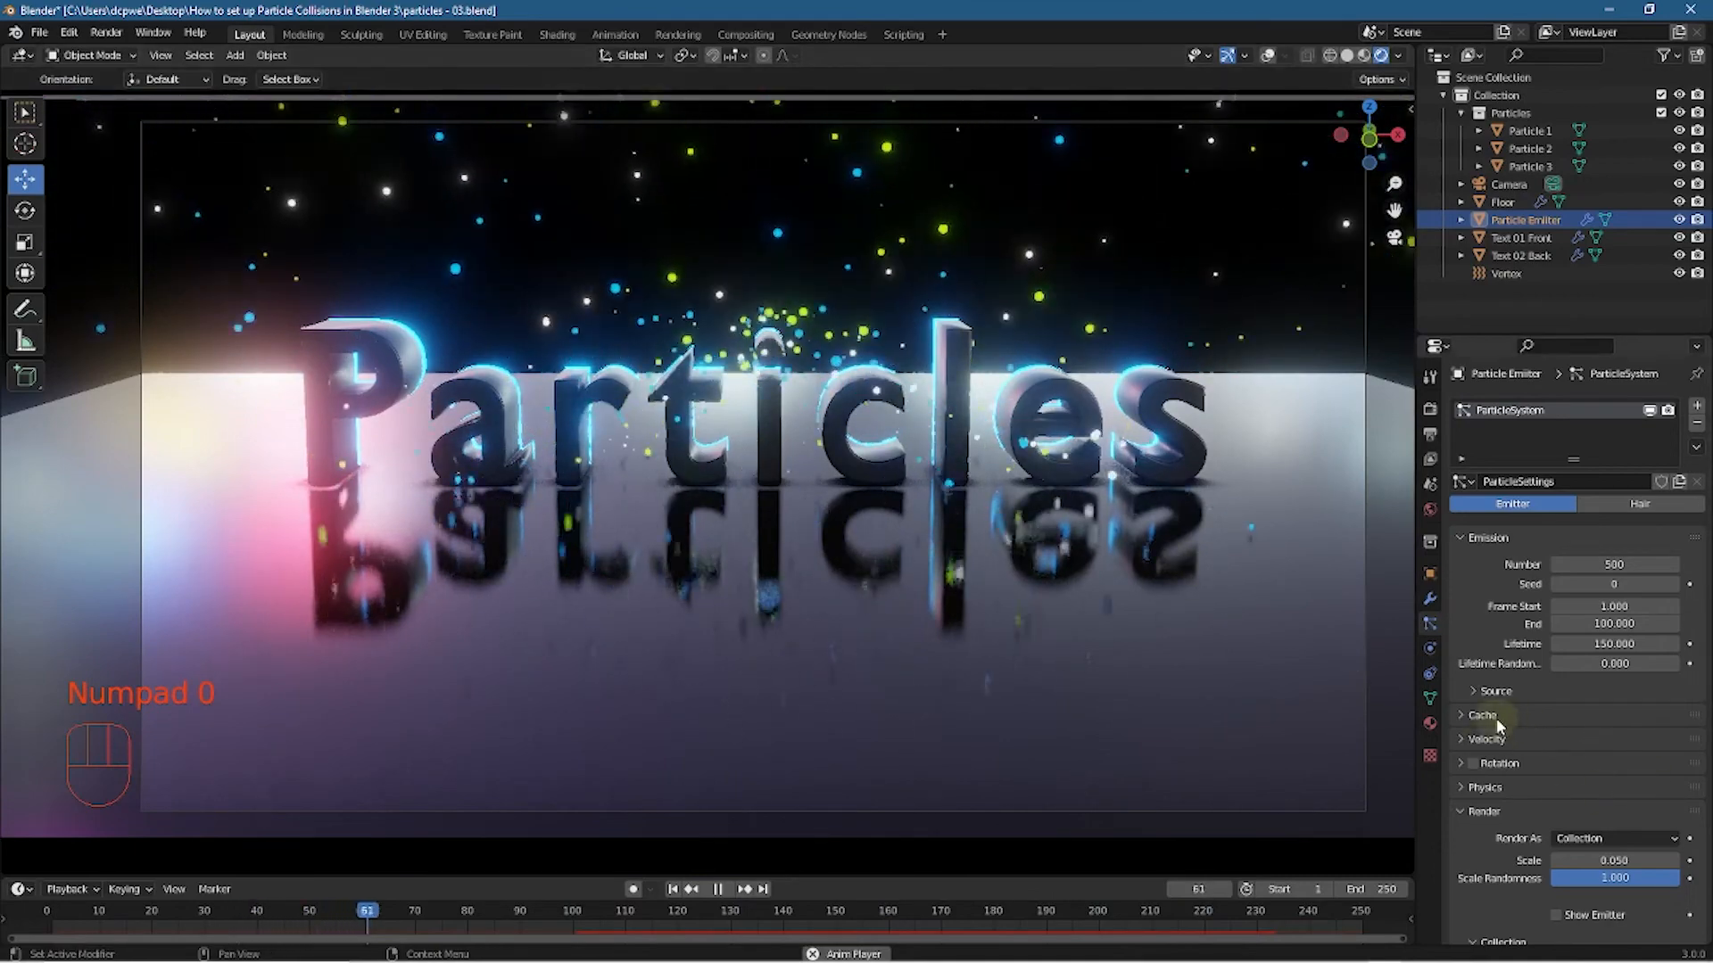
Set the Brownian force in the emitter's particle physics to 4.010
{"action": "left_click", "coordinate": [1484, 787]}
{"action": "scroll", "coordinate": [1574, 785], "scroll_direction": "down", "scroll_amount": 3}
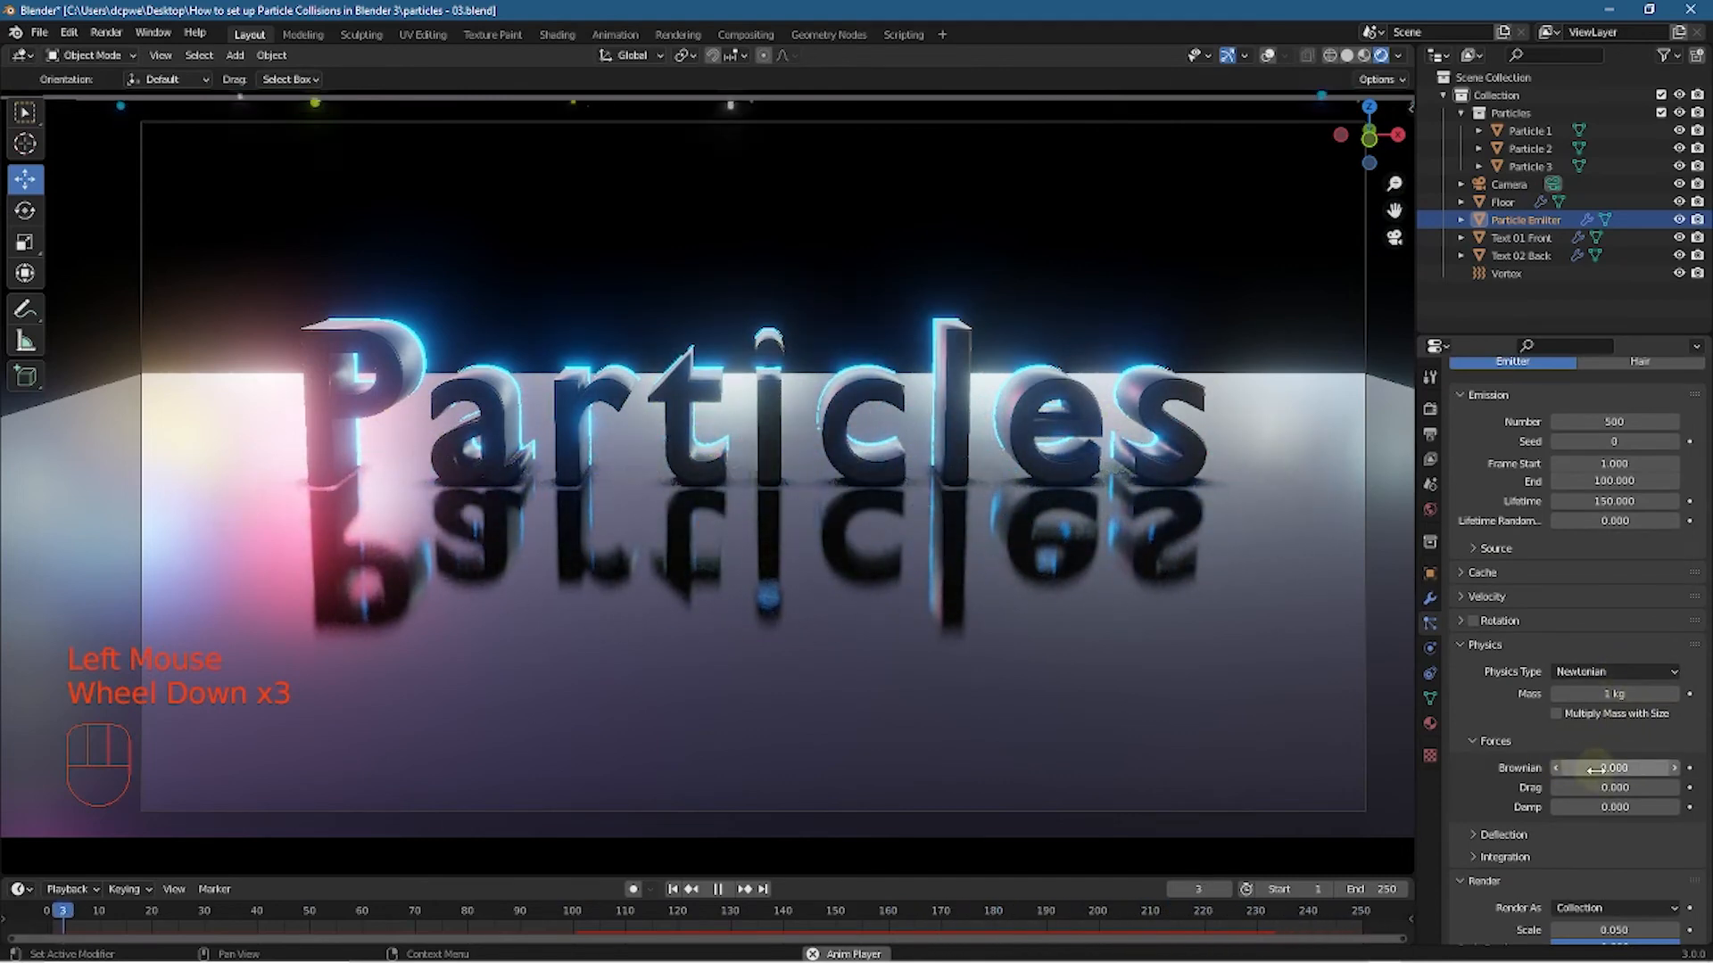
{"action": "left_click_drag", "start_coordinate": [1594, 769], "coordinate": [1704, 769]}
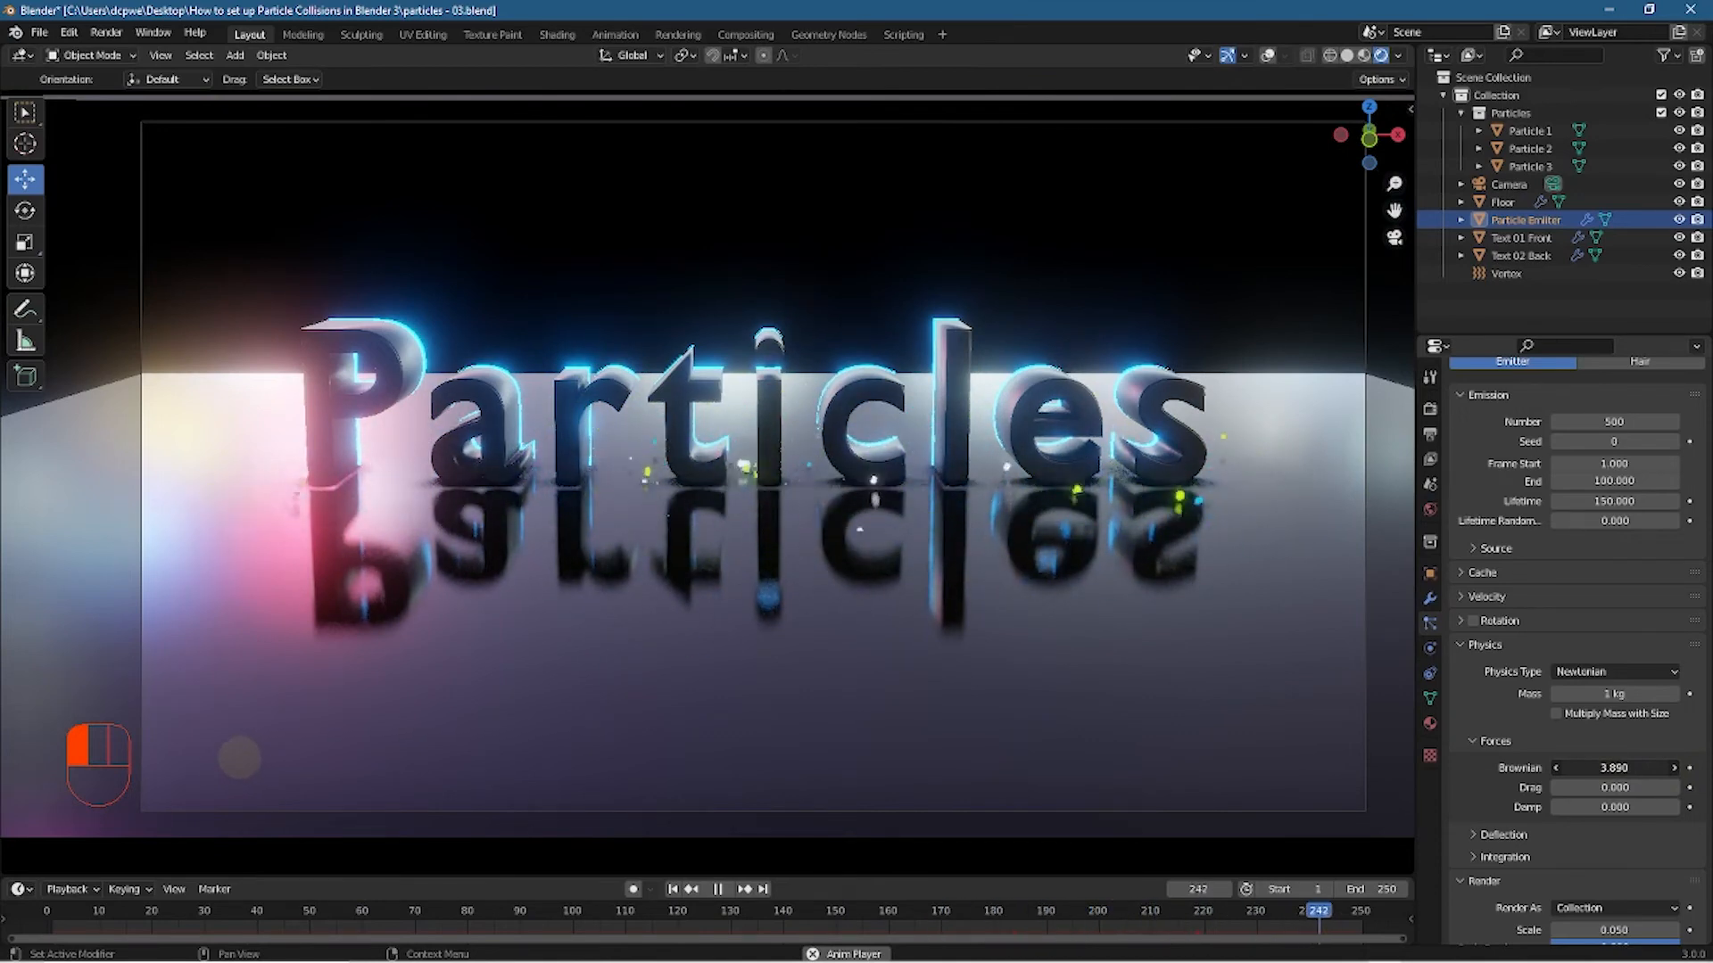
{"action": "left_click_drag", "start_coordinate": [1704, 769], "coordinate": [1704, 769]}
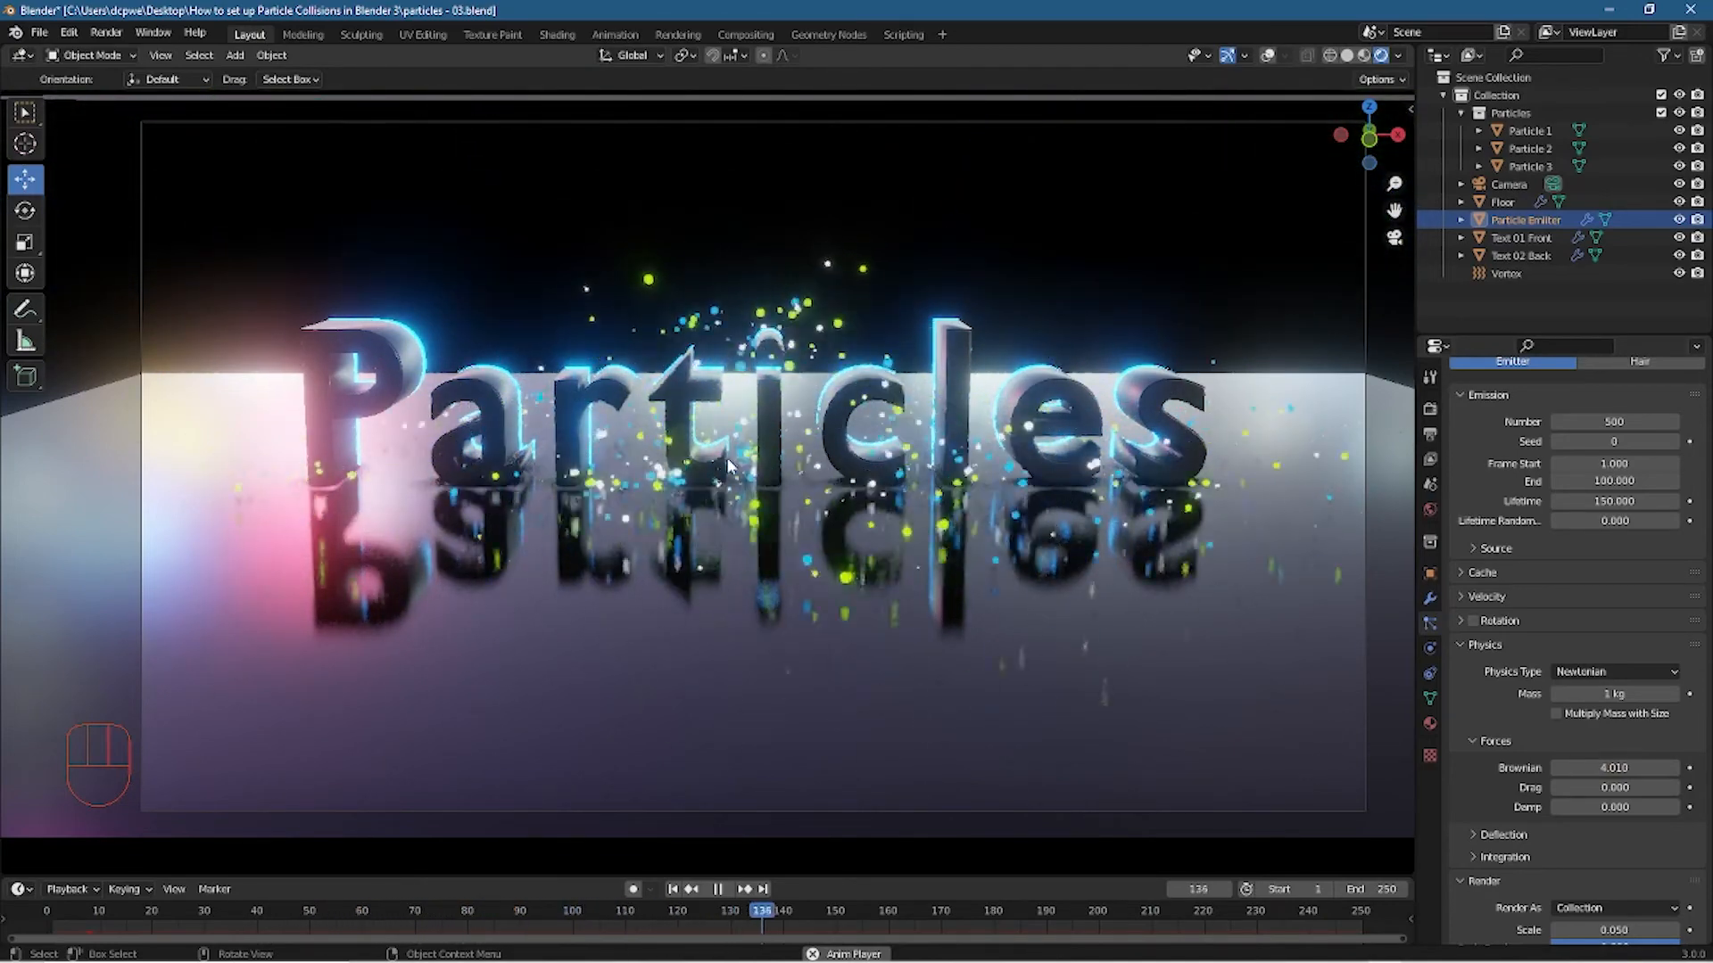
Set the gravity field weight of the particle system to 0.000 and preview the particle motion from several angles
{"action": "scroll", "coordinate": [1516, 692], "scroll_direction": "down", "scroll_amount": 7}
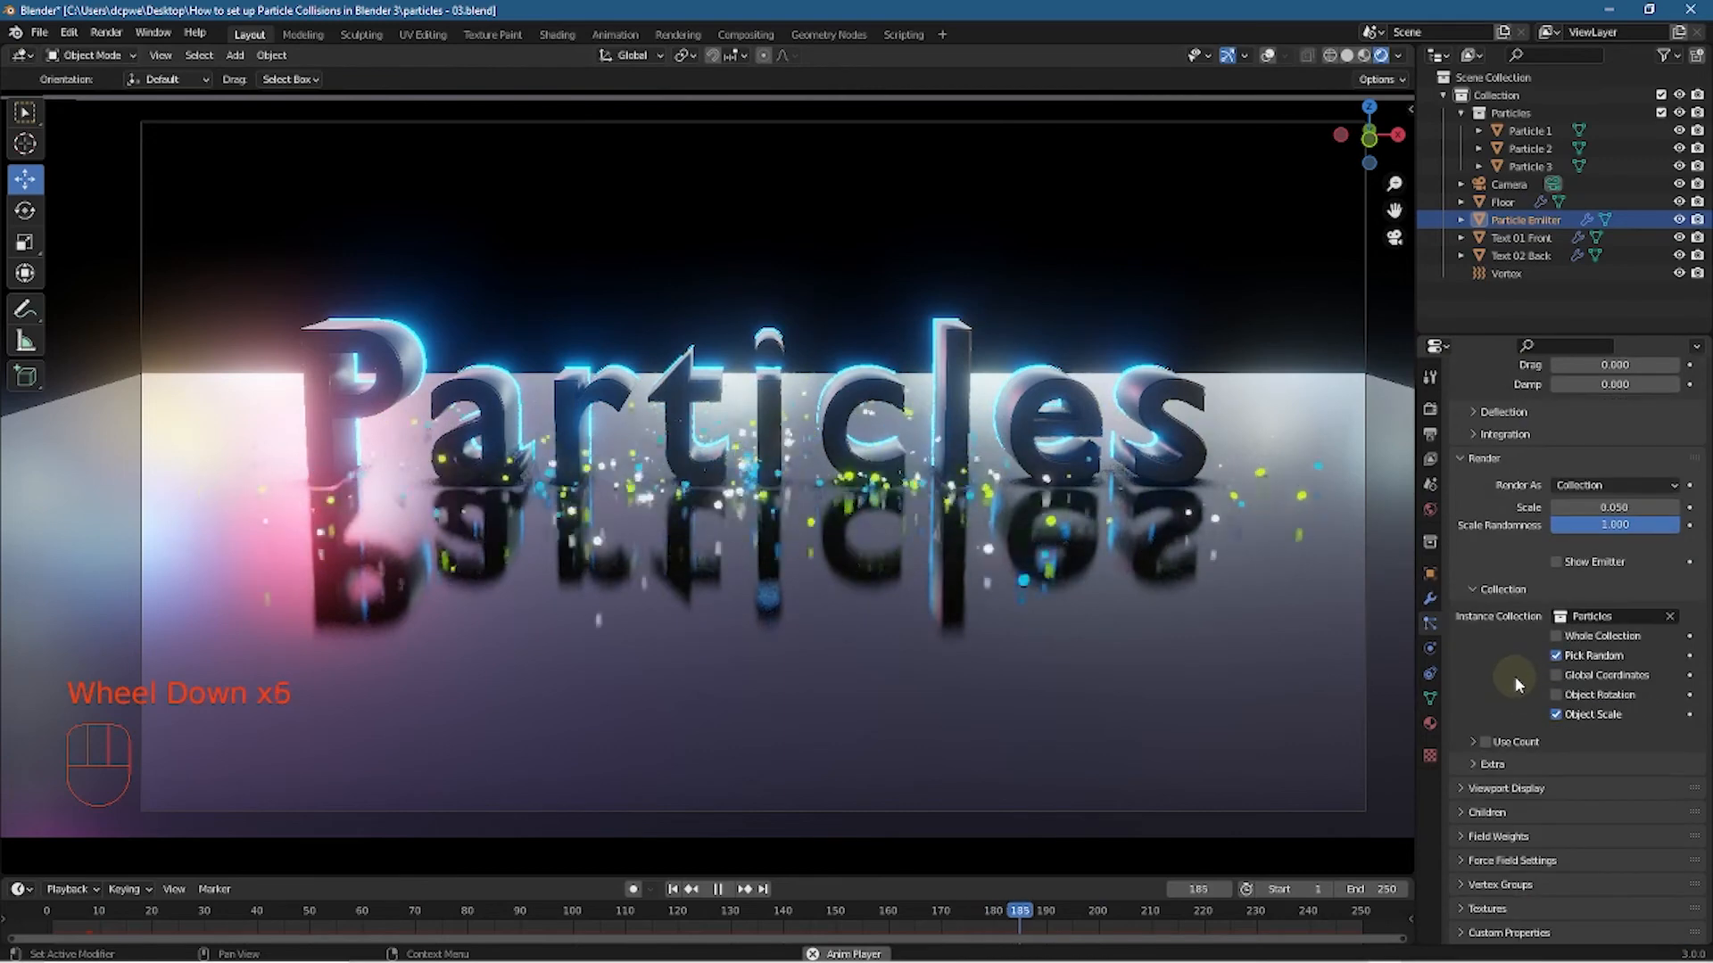
{"action": "left_click", "coordinate": [1457, 787]}
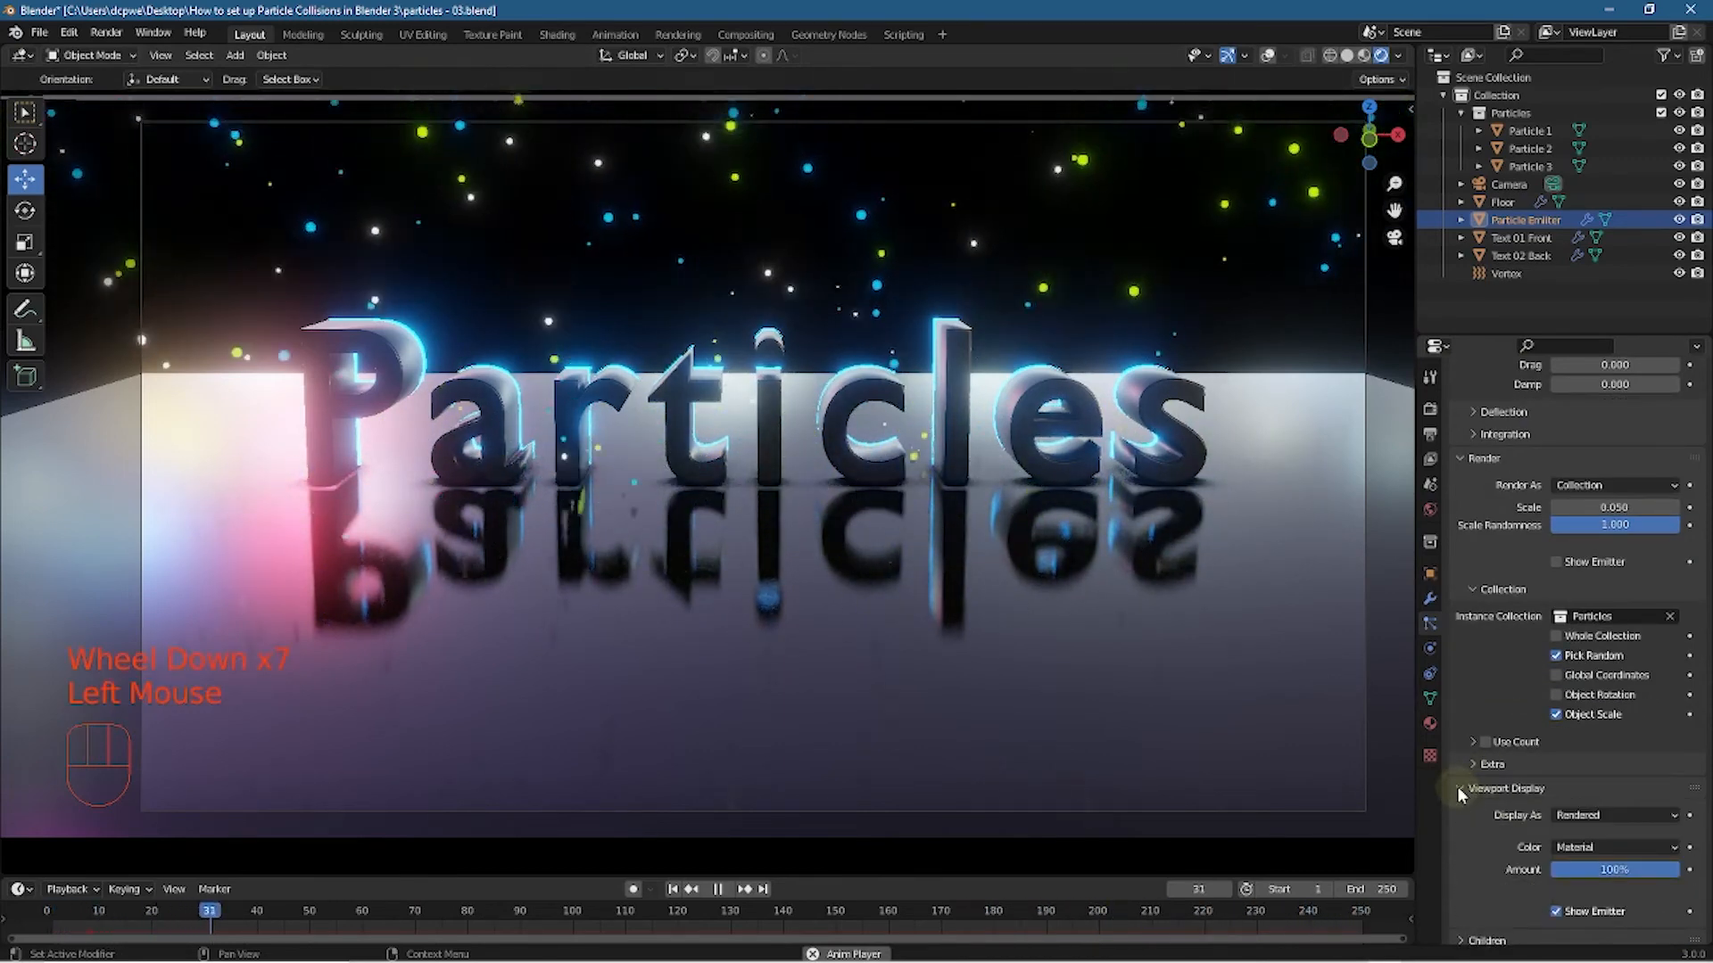
{"action": "left_click", "coordinate": [1458, 785]}
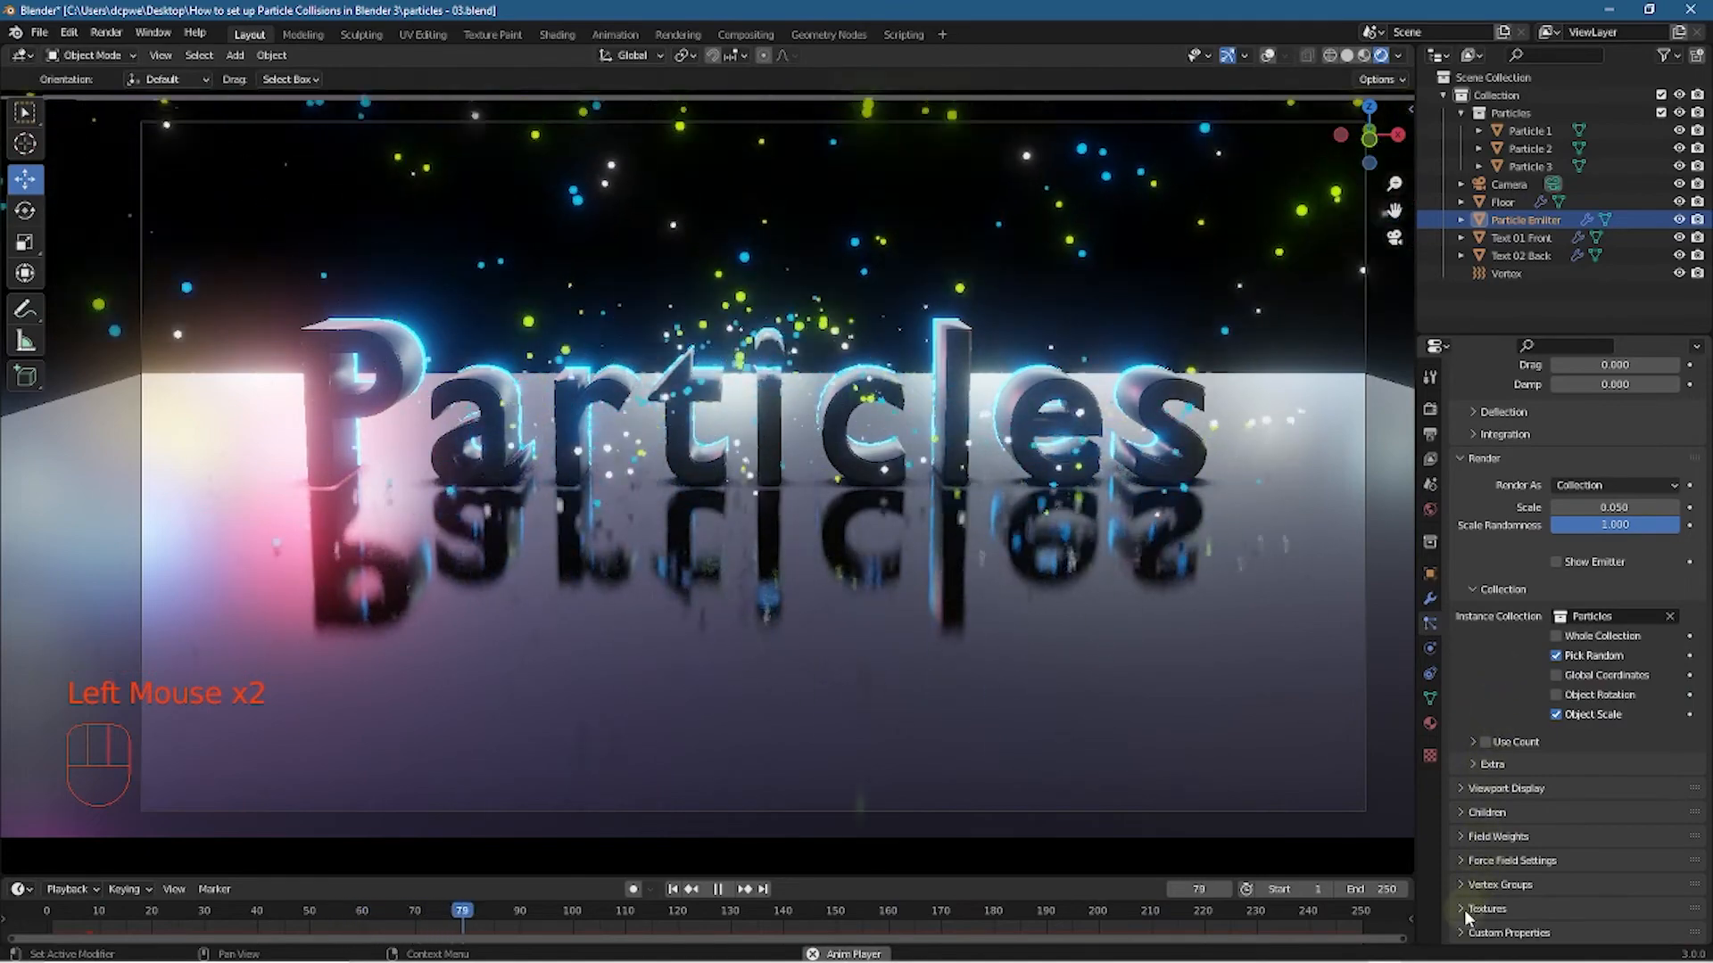
{"action": "left_click", "coordinate": [1532, 837]}
{"action": "scroll", "coordinate": [1533, 839], "scroll_direction": "down", "scroll_amount": 3}
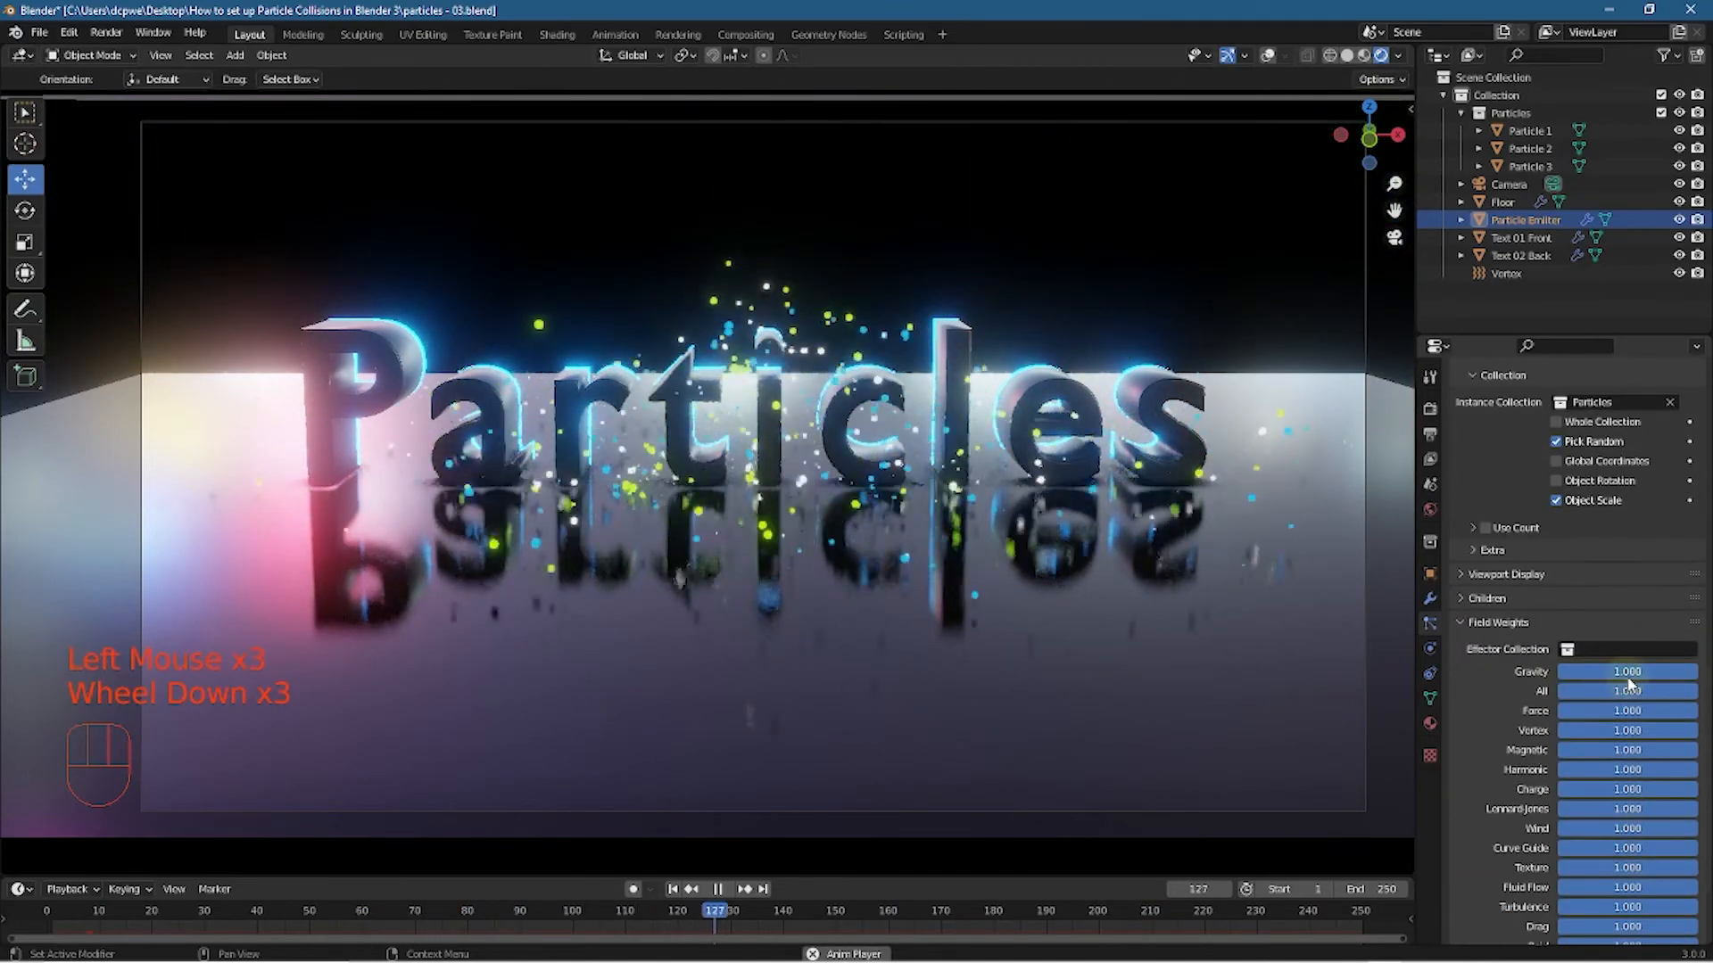
{"action": "left_click_drag", "start_coordinate": [1646, 673], "coordinate": [1570, 673]}
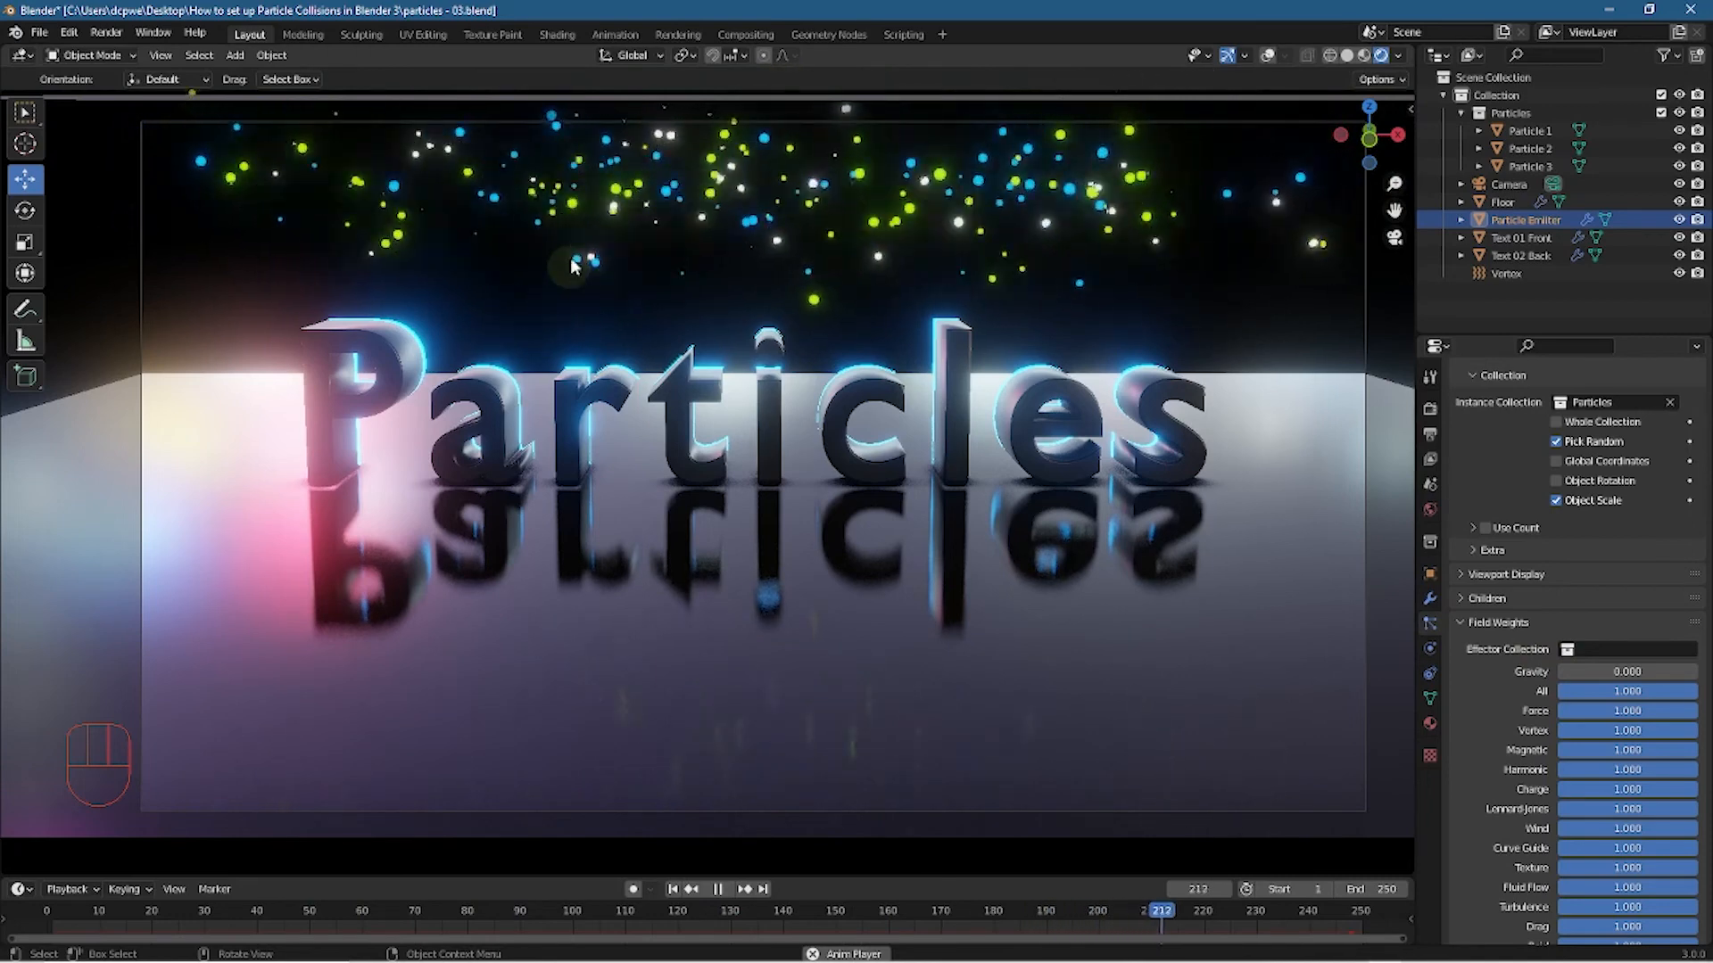
{"action": "middle_click_drag", "start_coordinate": [517, 281], "coordinate": [657, 340]}
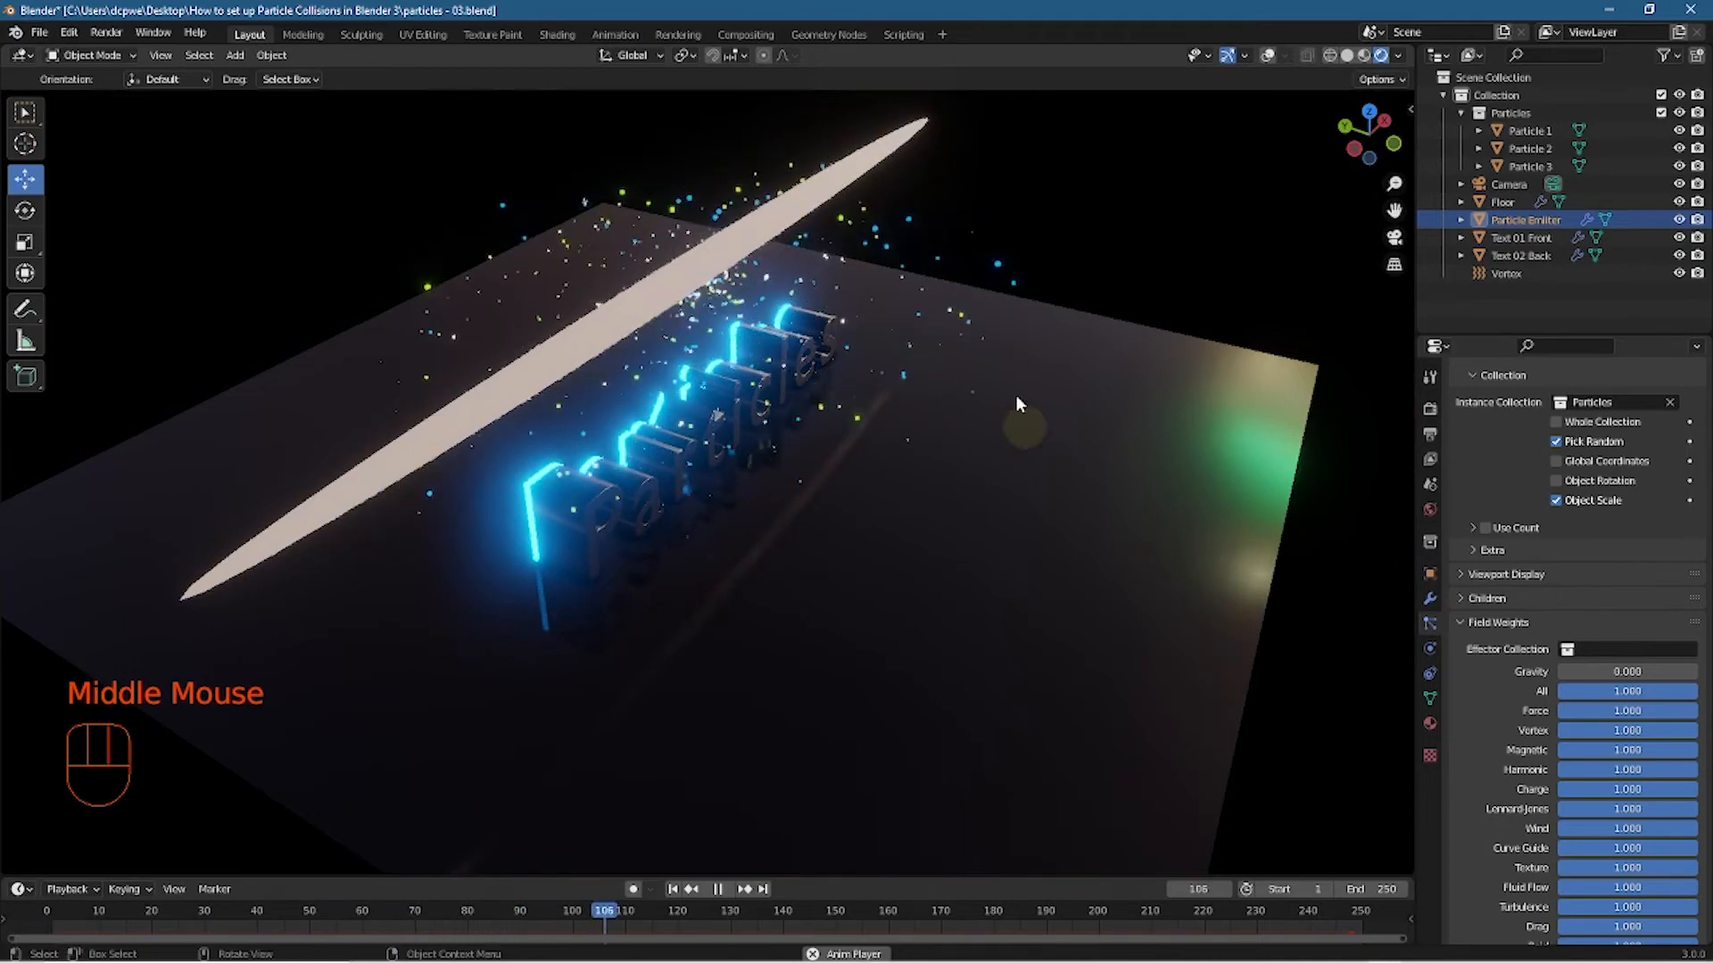
{"action": "middle_click_drag", "start_coordinate": [849, 491], "coordinate": [728, 449]}
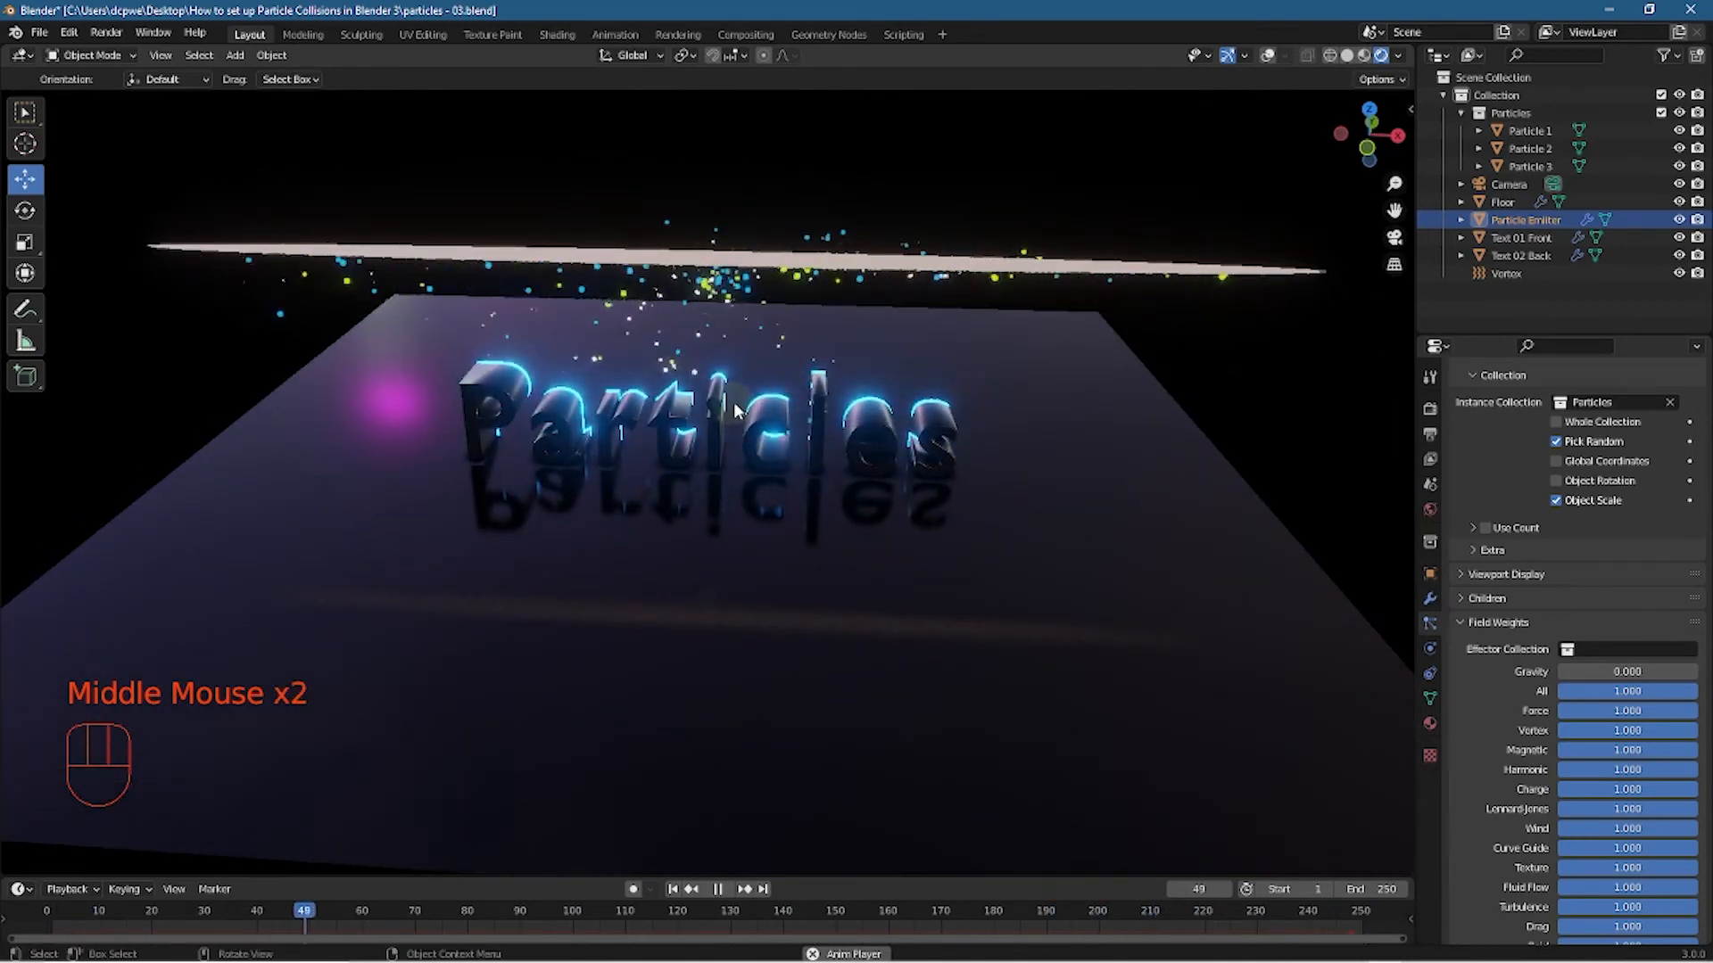
{"action": "key", "text": "KP_0"}
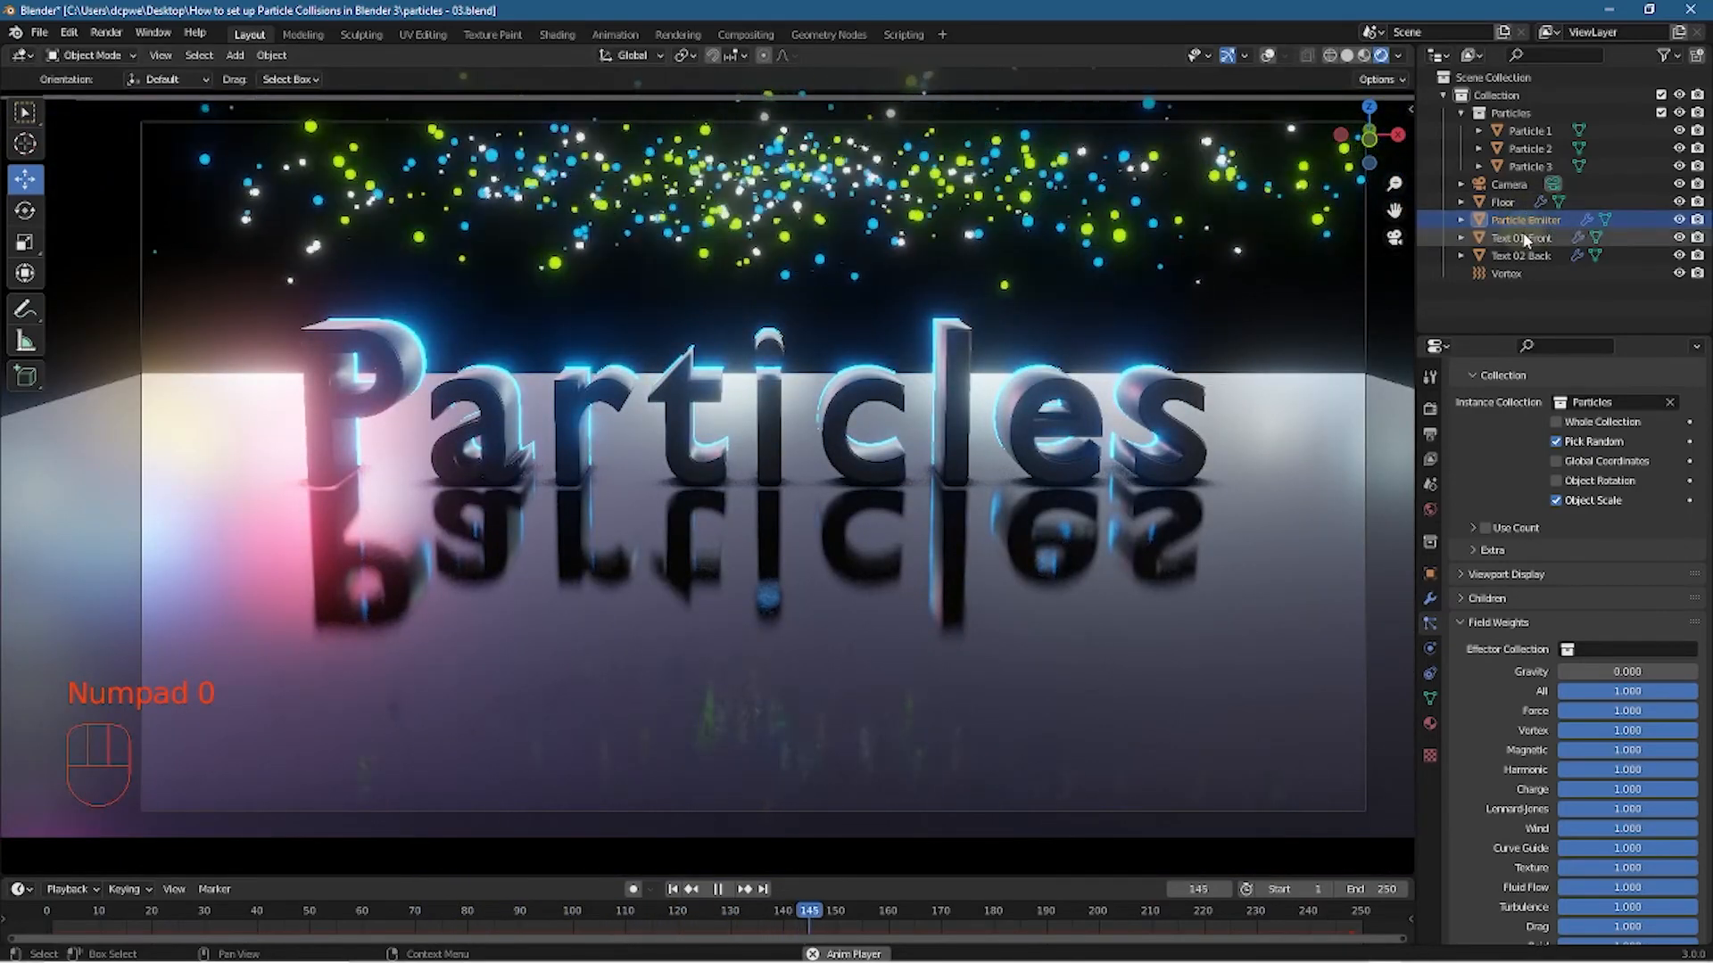
Show the viewport overlays, stop playback, and lower the particle emitter along Z to about mid-height of the lettering
{"action": "left_click", "coordinate": [1519, 221]}
{"action": "scroll", "coordinate": [619, 125], "scroll_direction": "down", "scroll_amount": 1}
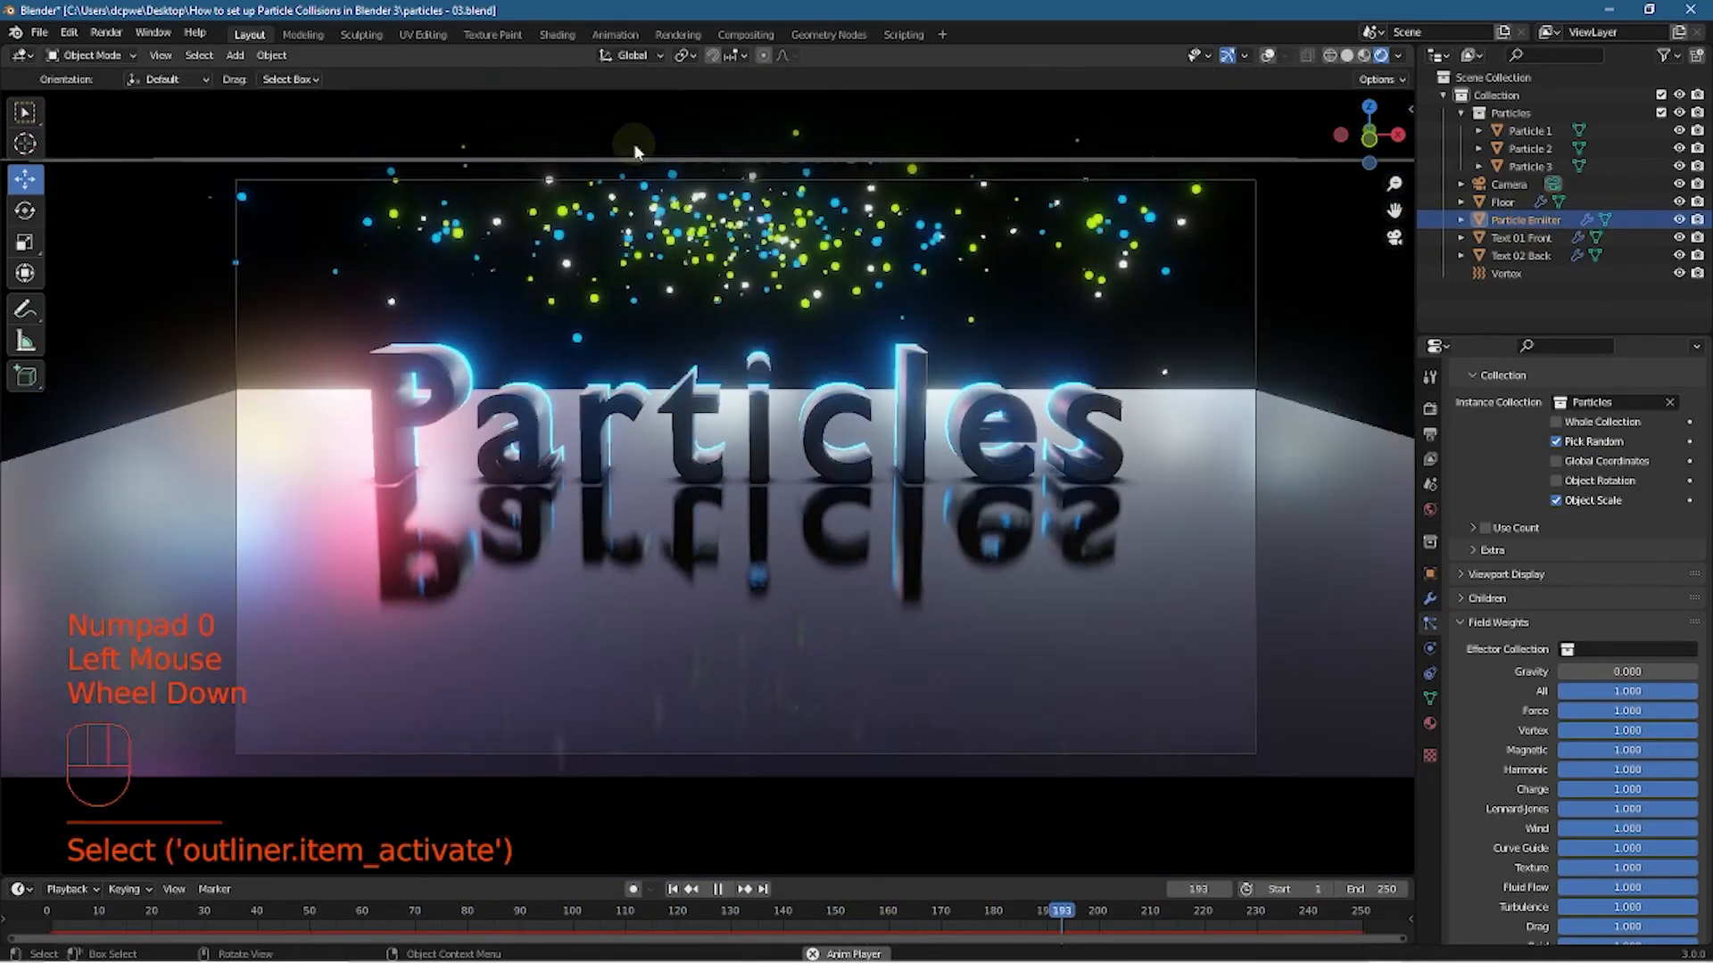
{"action": "left_click", "coordinate": [339, 189]}
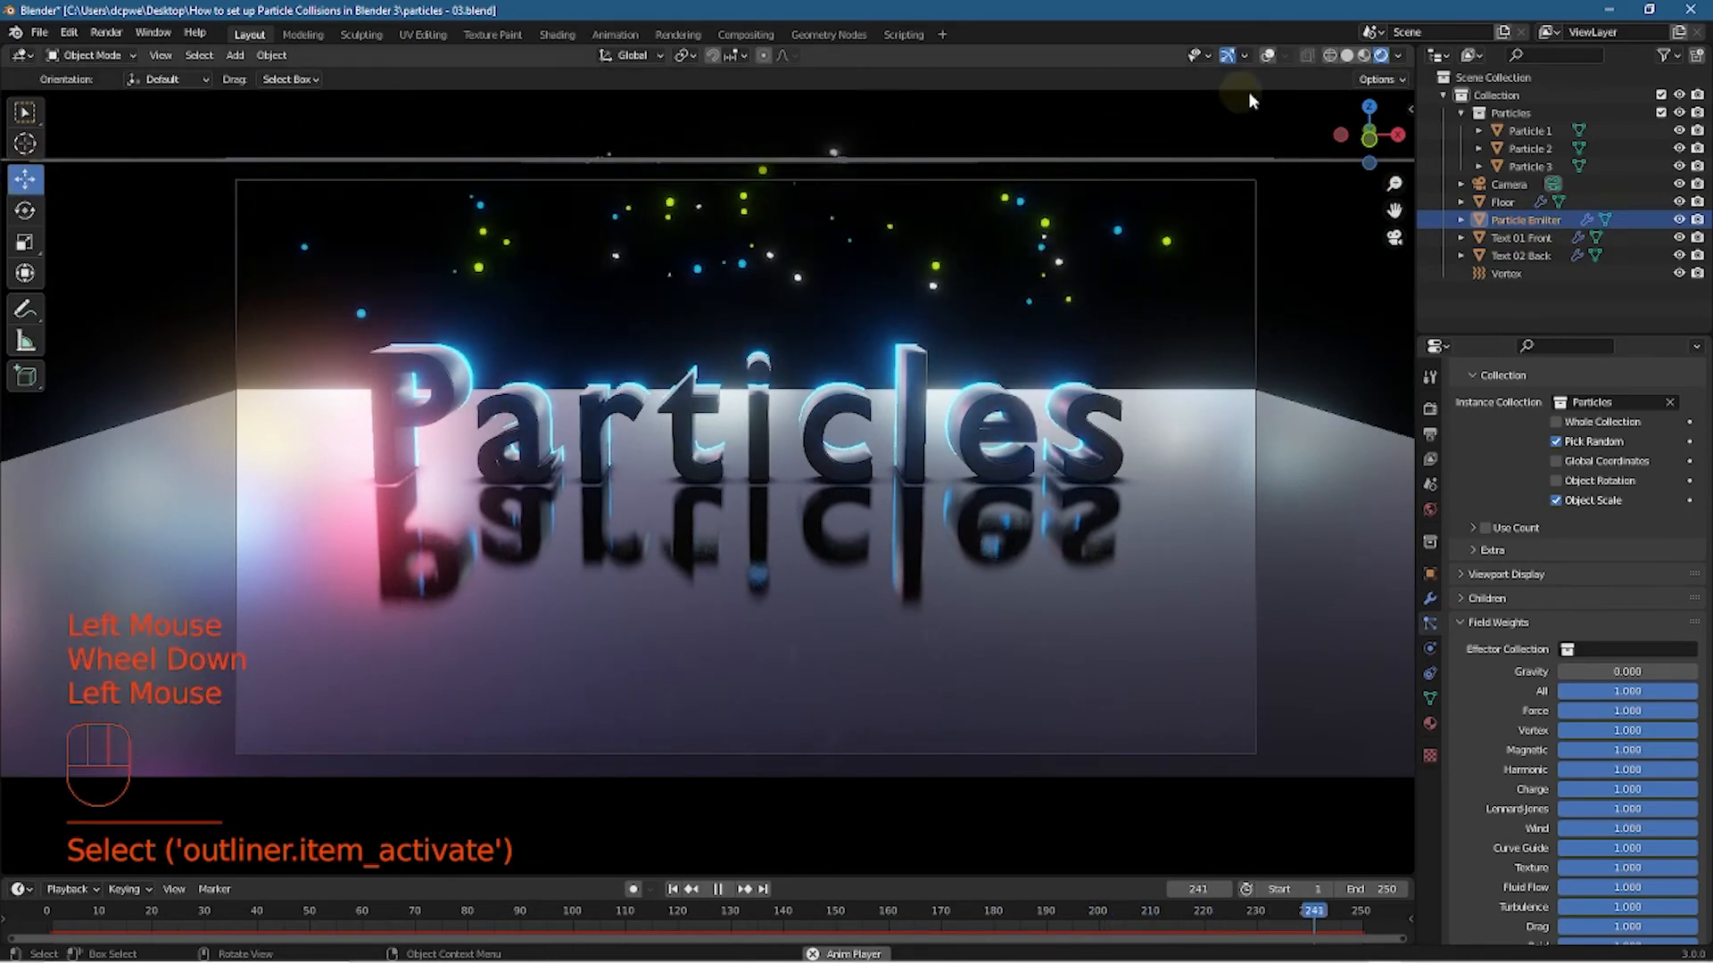
{"action": "left_click", "coordinate": [1267, 55]}
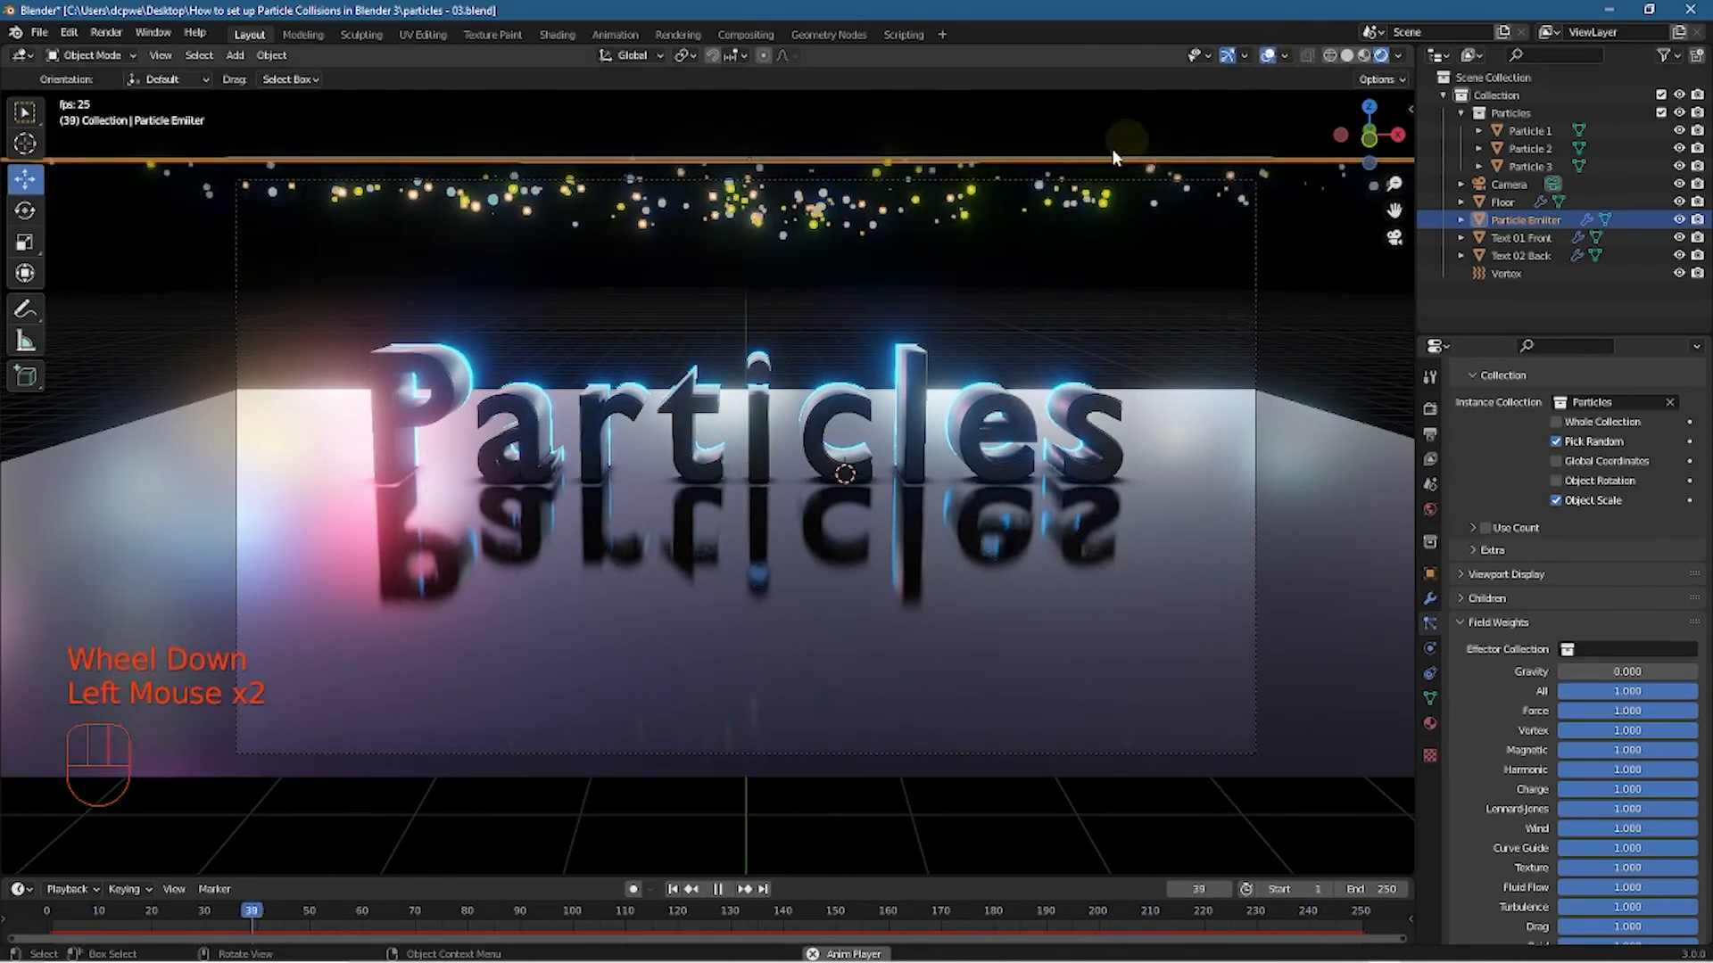
{"action": "scroll", "coordinate": [1076, 193], "scroll_direction": "down", "scroll_amount": 2}
{"action": "scroll", "coordinate": [1071, 192], "scroll_direction": "up", "scroll_amount": 1}
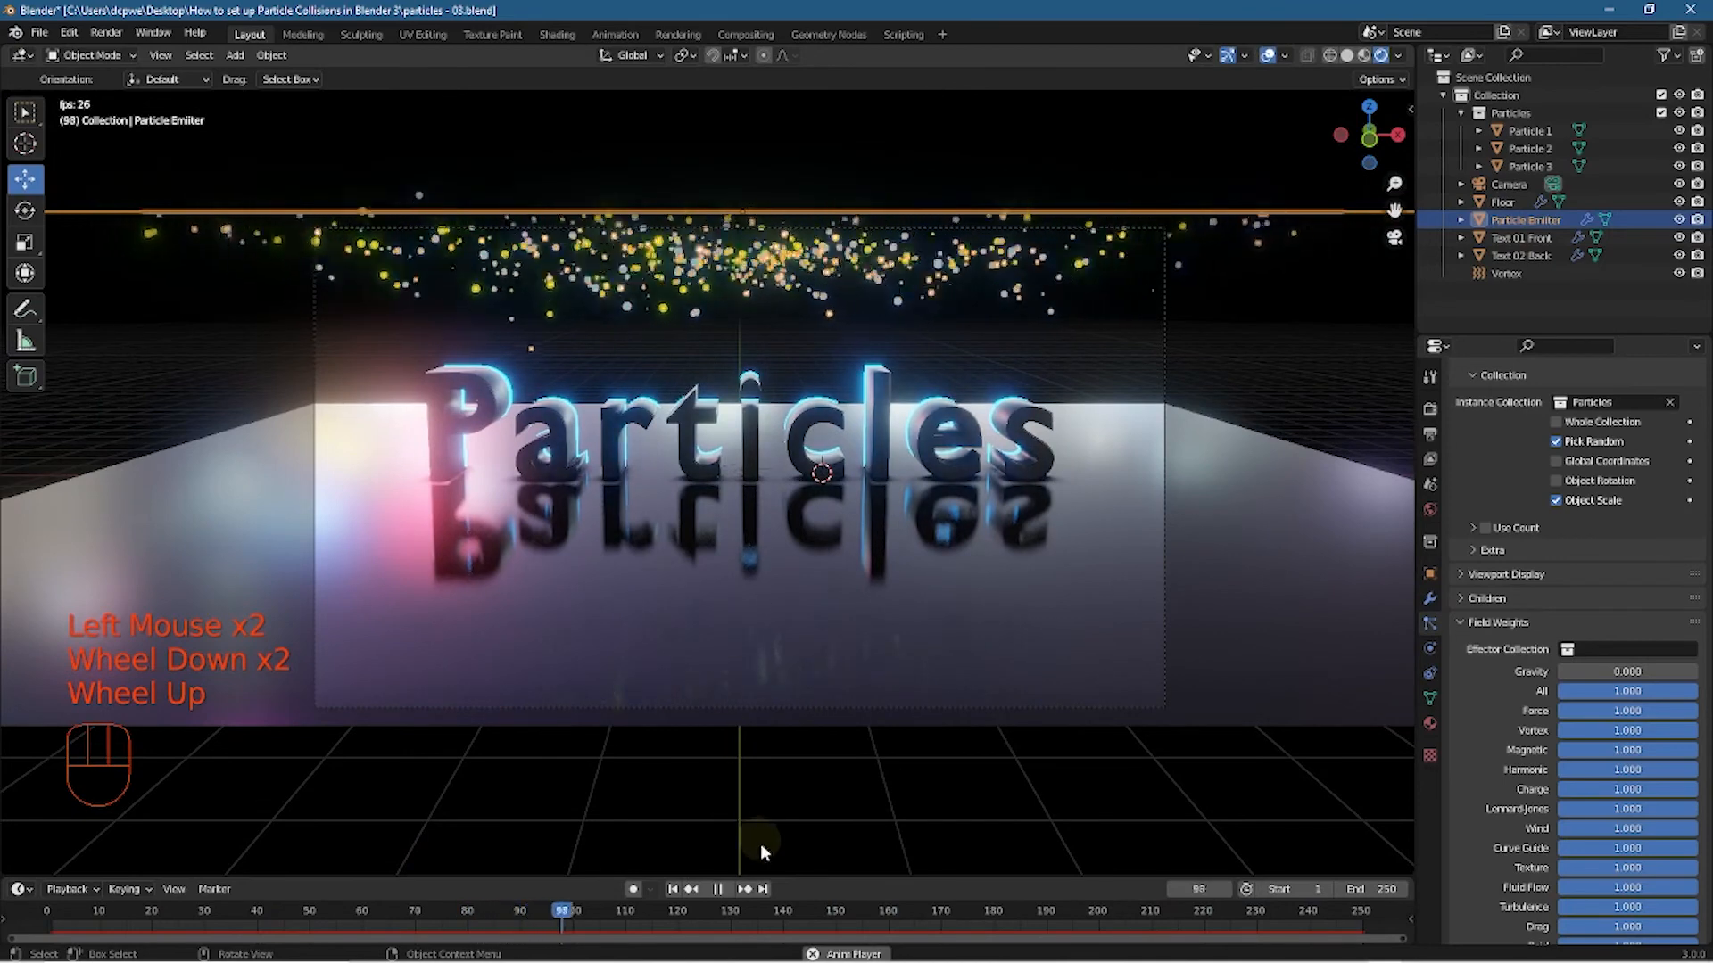
{"action": "left_click", "coordinate": [718, 890]}
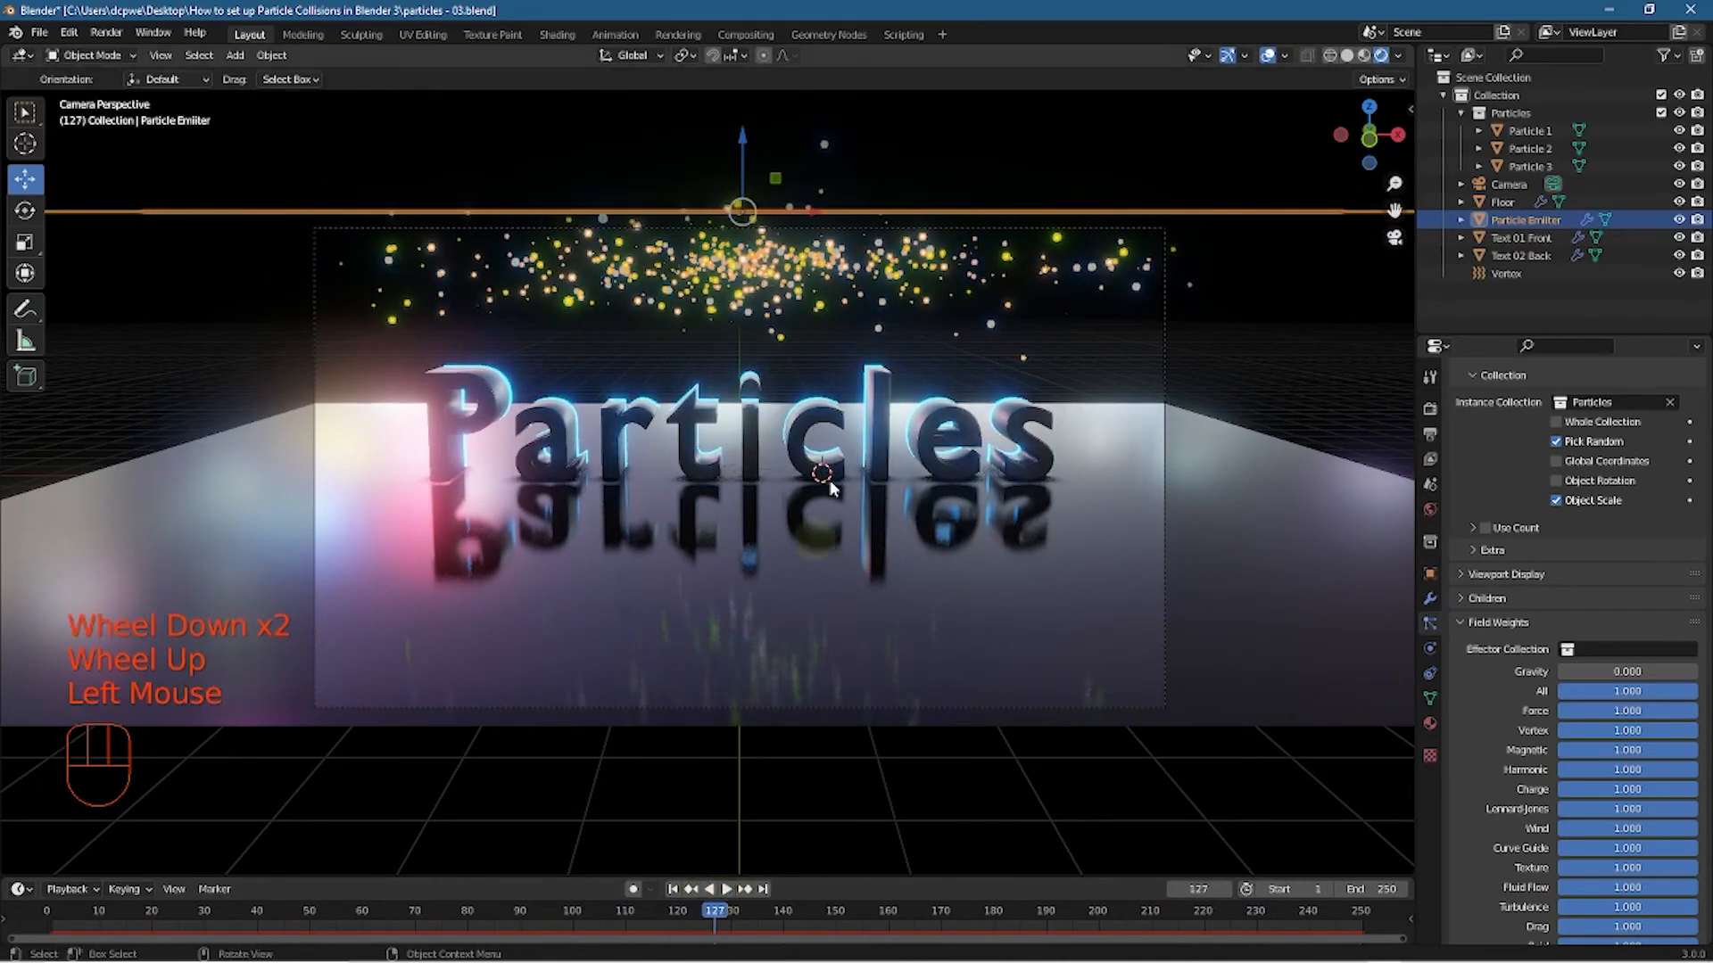
{"action": "left_click_drag", "start_coordinate": [741, 139], "coordinate": [736, 376]}
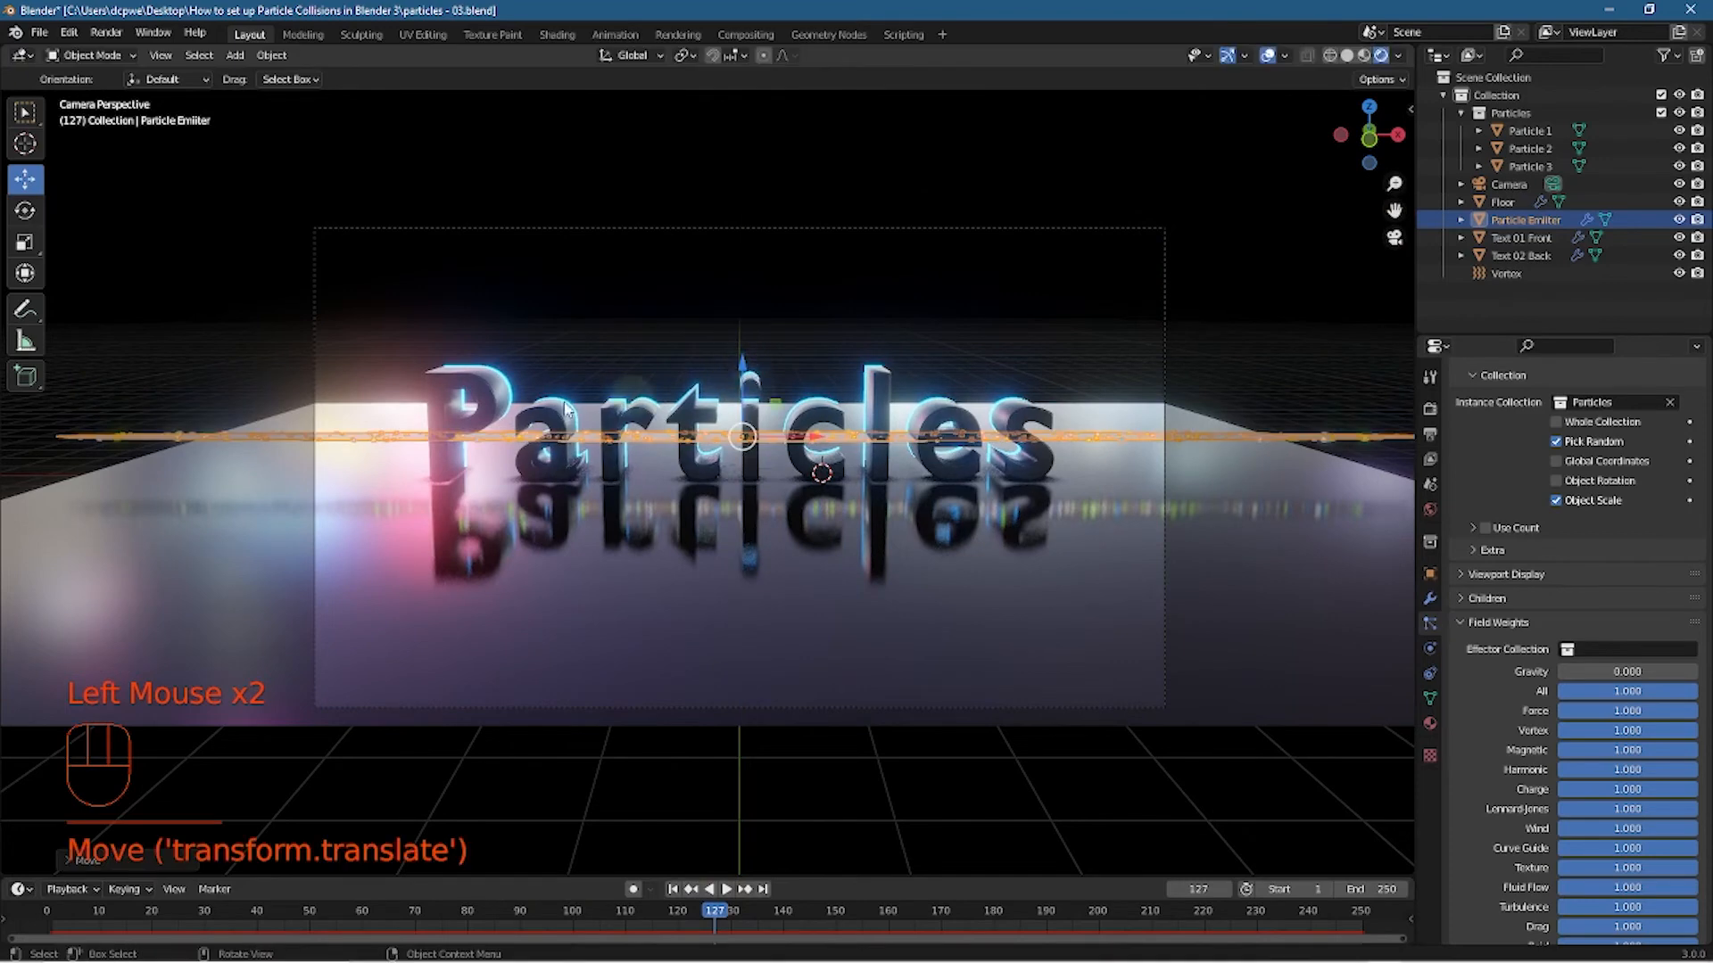
Replay the animation from the first frame, hide the viewport overlays, and render frame 148 through the camera
{"action": "left_click", "coordinate": [691, 890]}
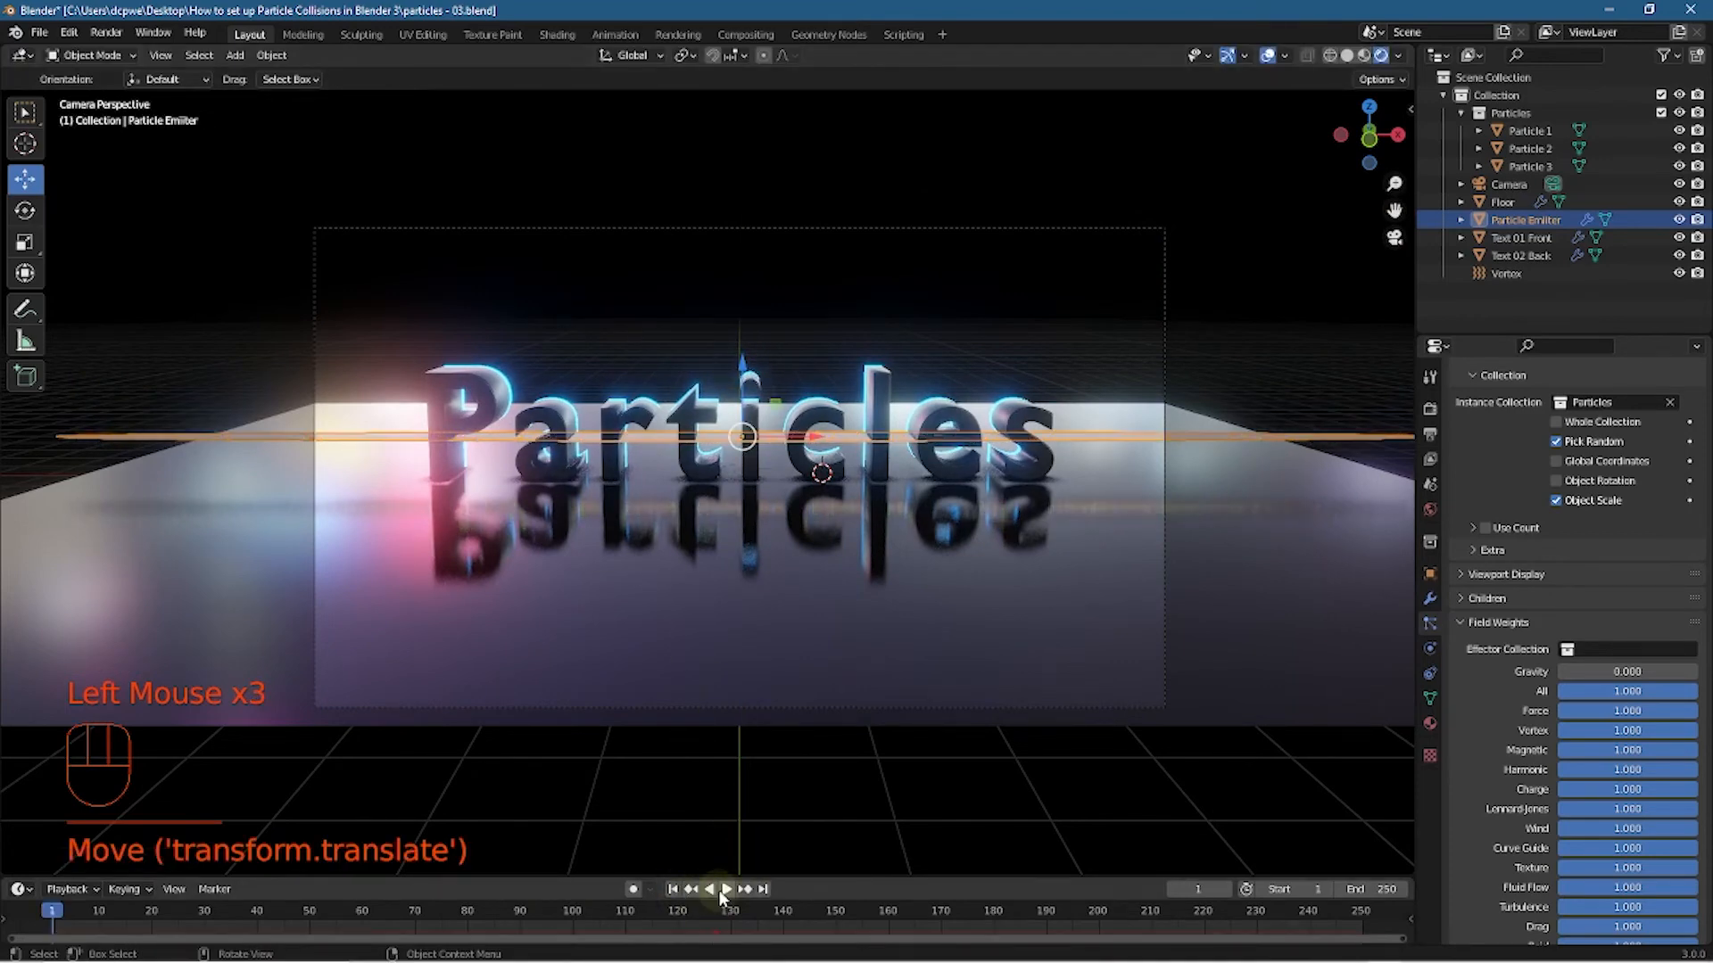
{"action": "middle_click_drag", "start_coordinate": [436, 560], "coordinate": [630, 664]}
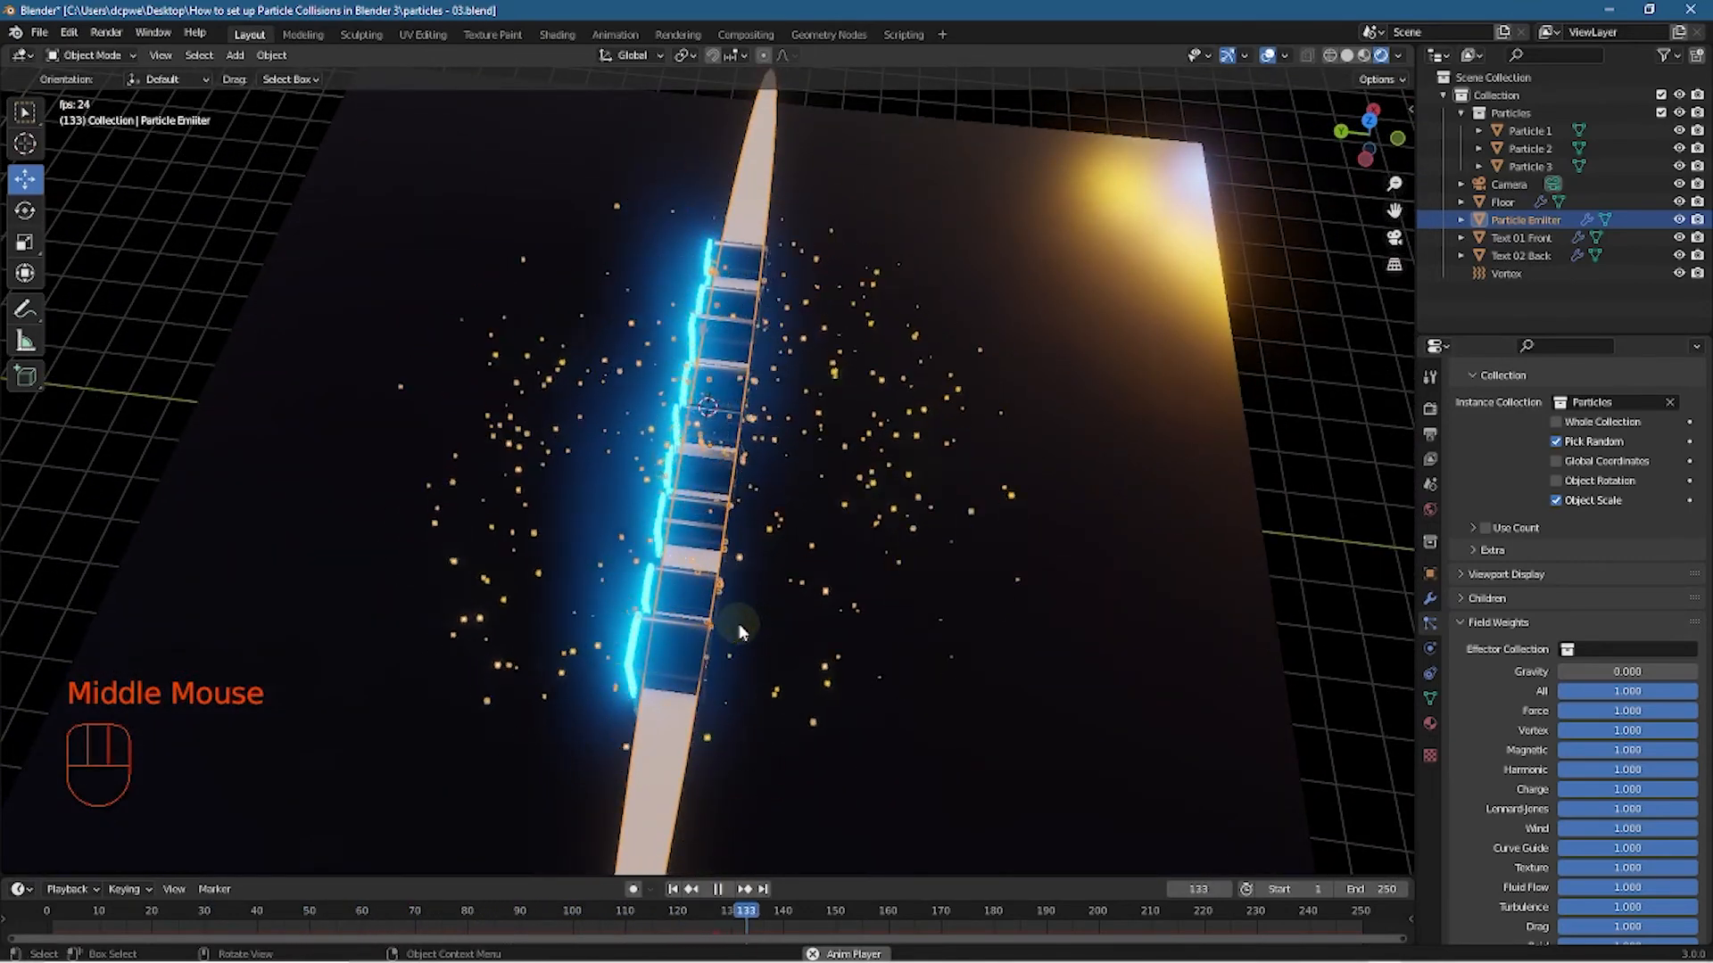
{"action": "middle_click_drag", "start_coordinate": [739, 632], "coordinate": [546, 530]}
{"action": "key", "text": "KP_0"}
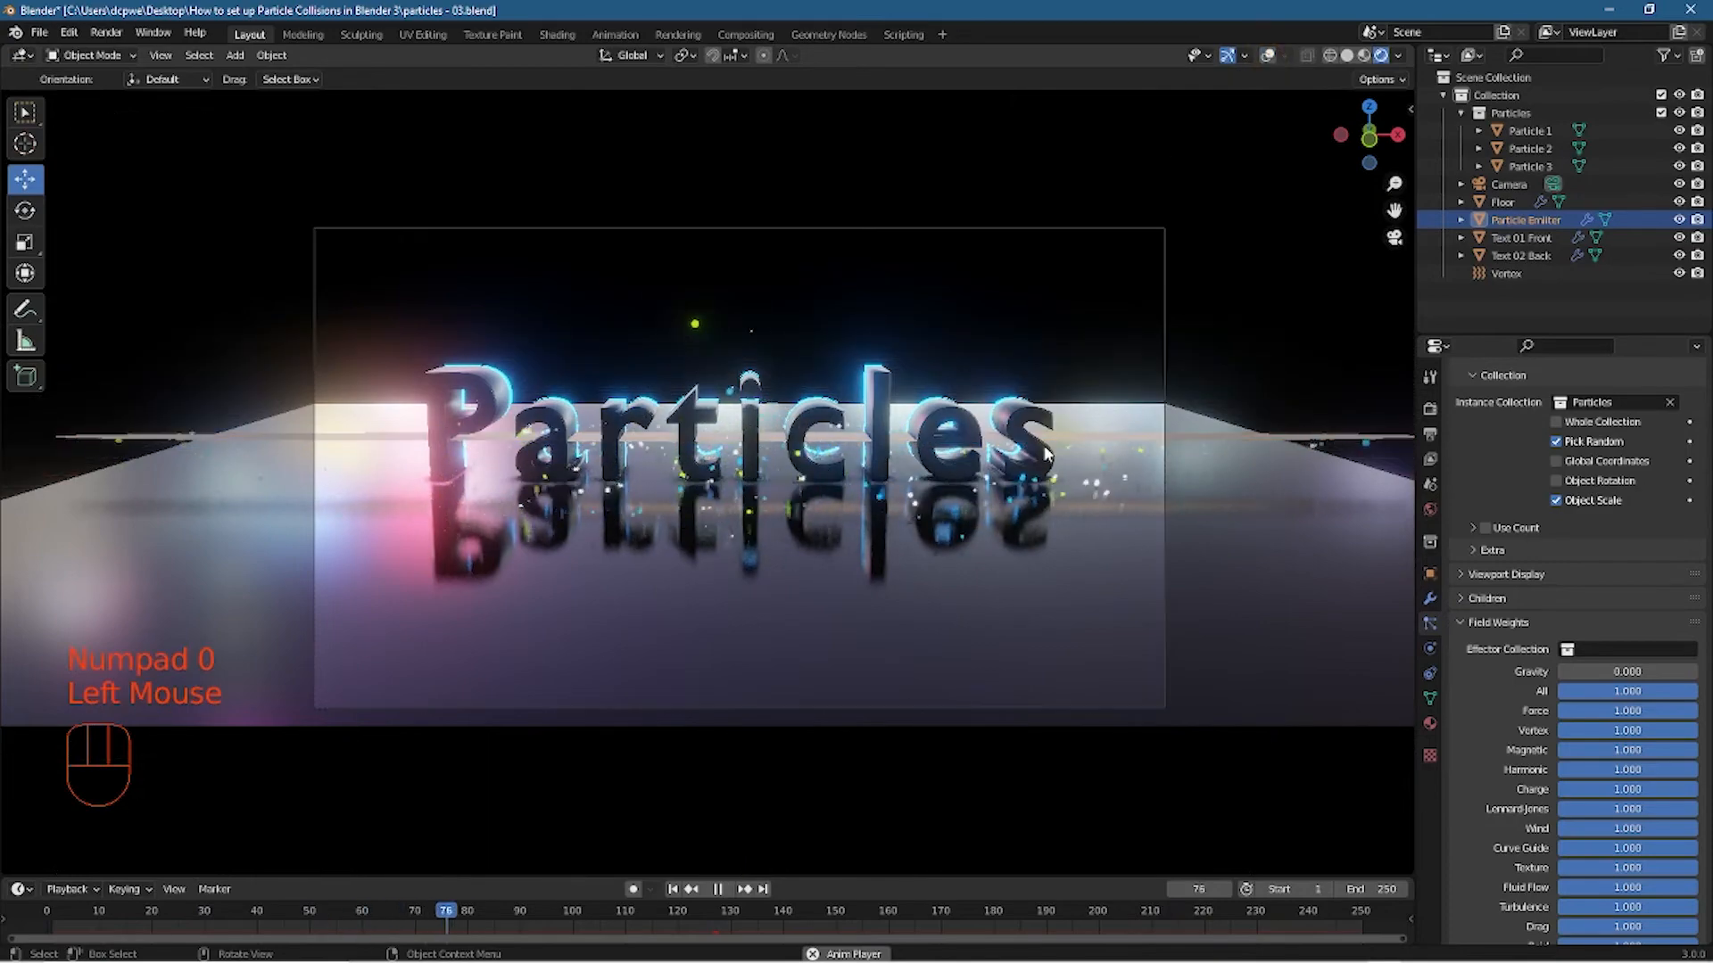
{"action": "scroll", "coordinate": [883, 486], "scroll_direction": "up", "scroll_amount": 2}
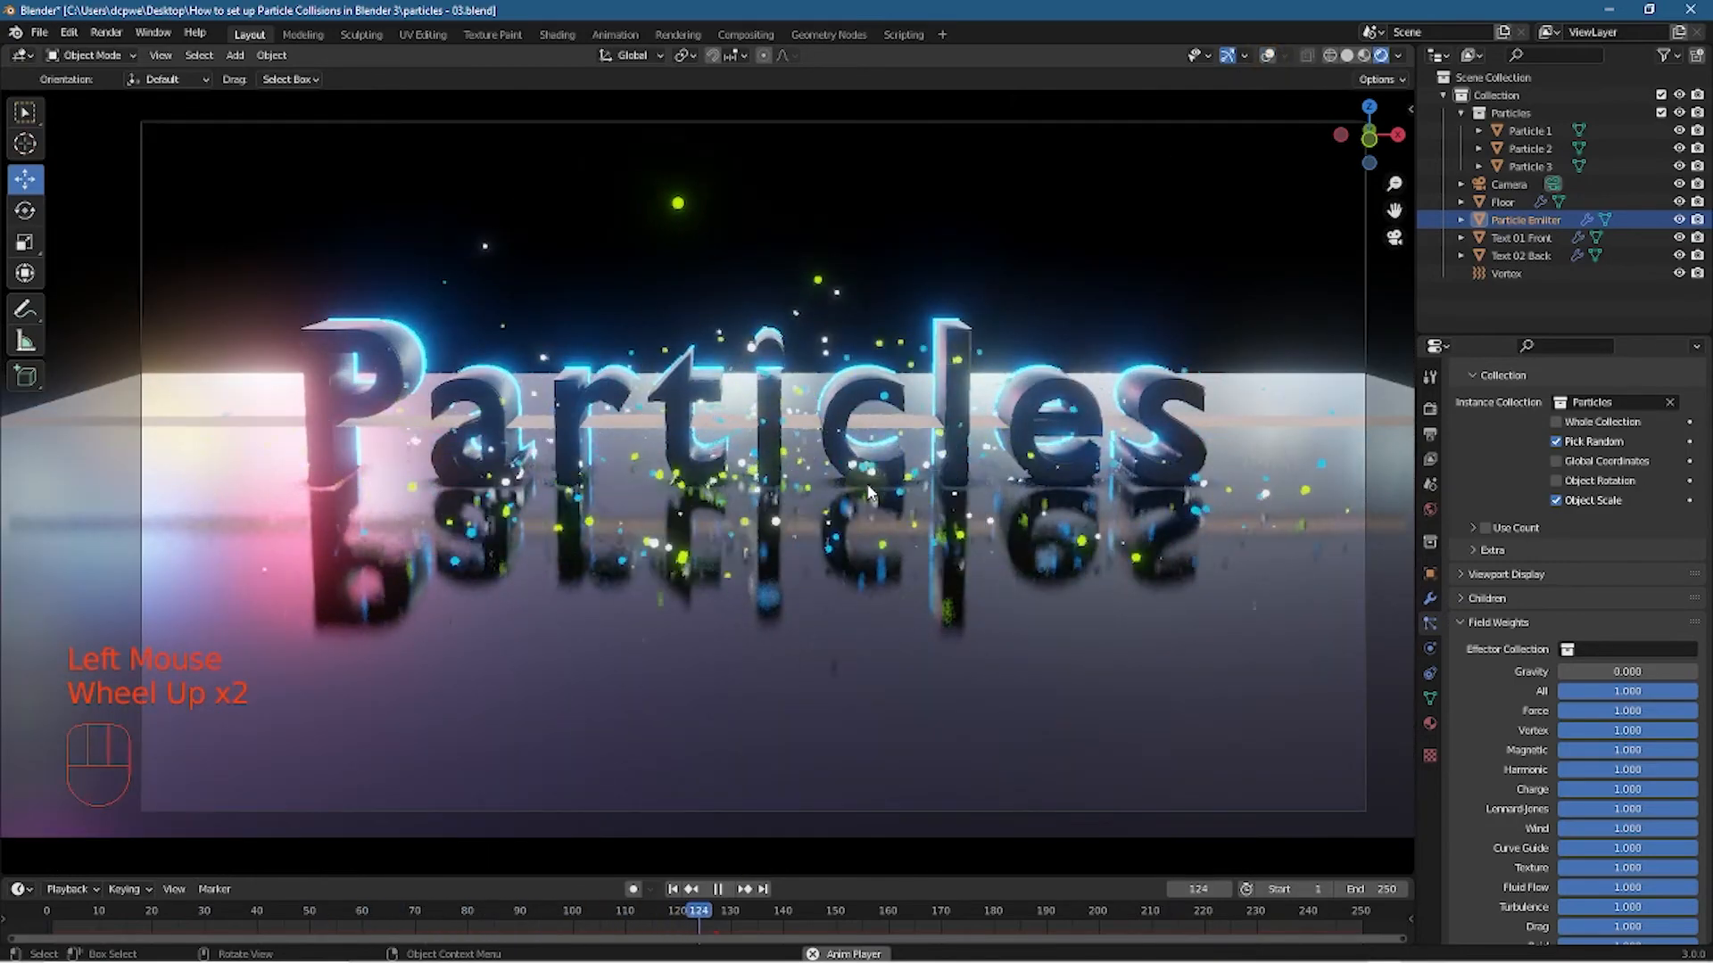
{"action": "key", "text": "F12"}
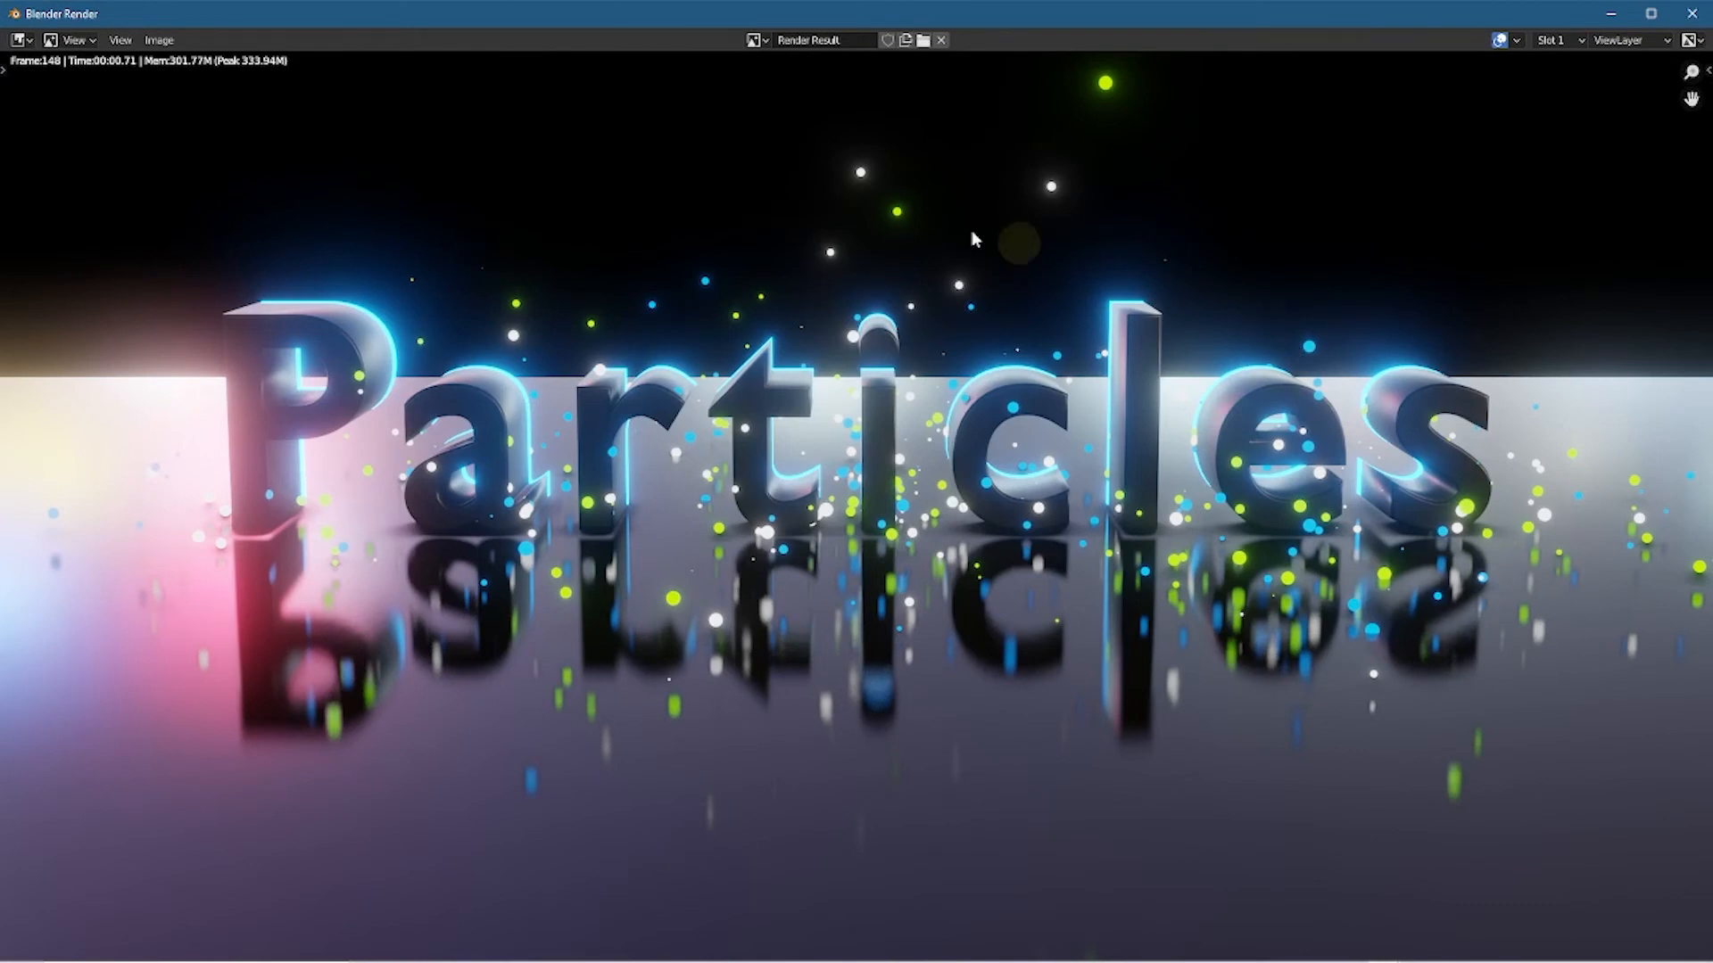
Close the render result and replay the particle animation from the first frame, stopping it to inspect the motion
{"action": "left_click", "coordinate": [1690, 14]}
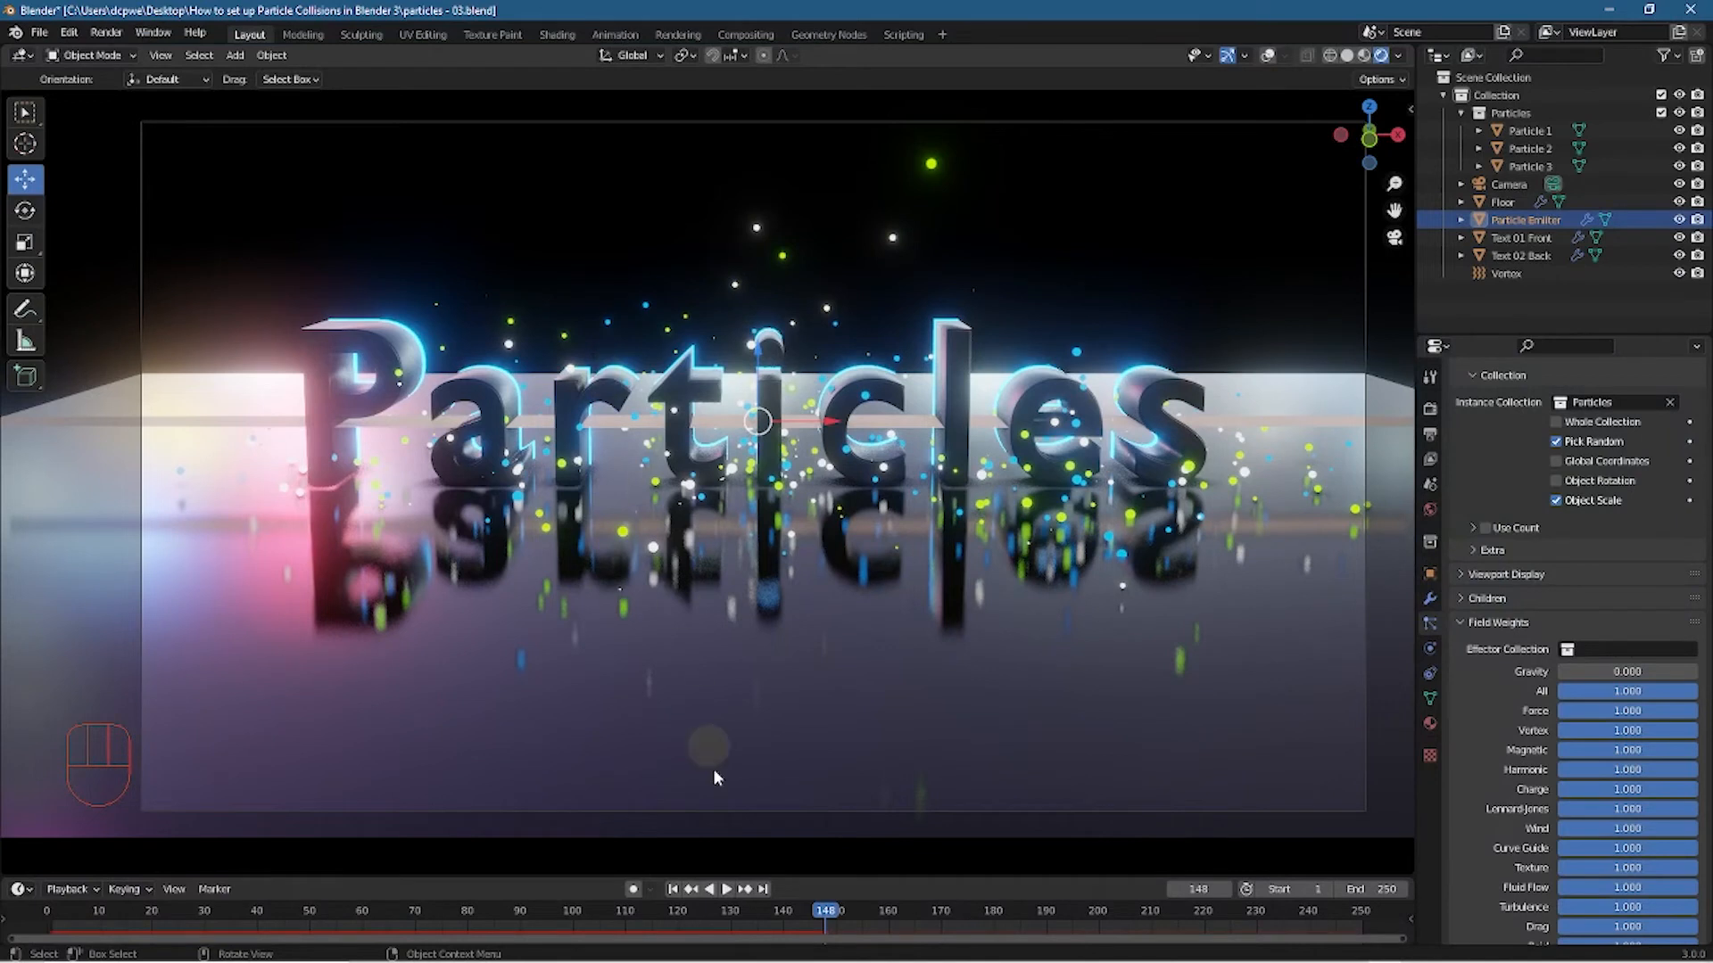
{"action": "left_click", "coordinate": [674, 890]}
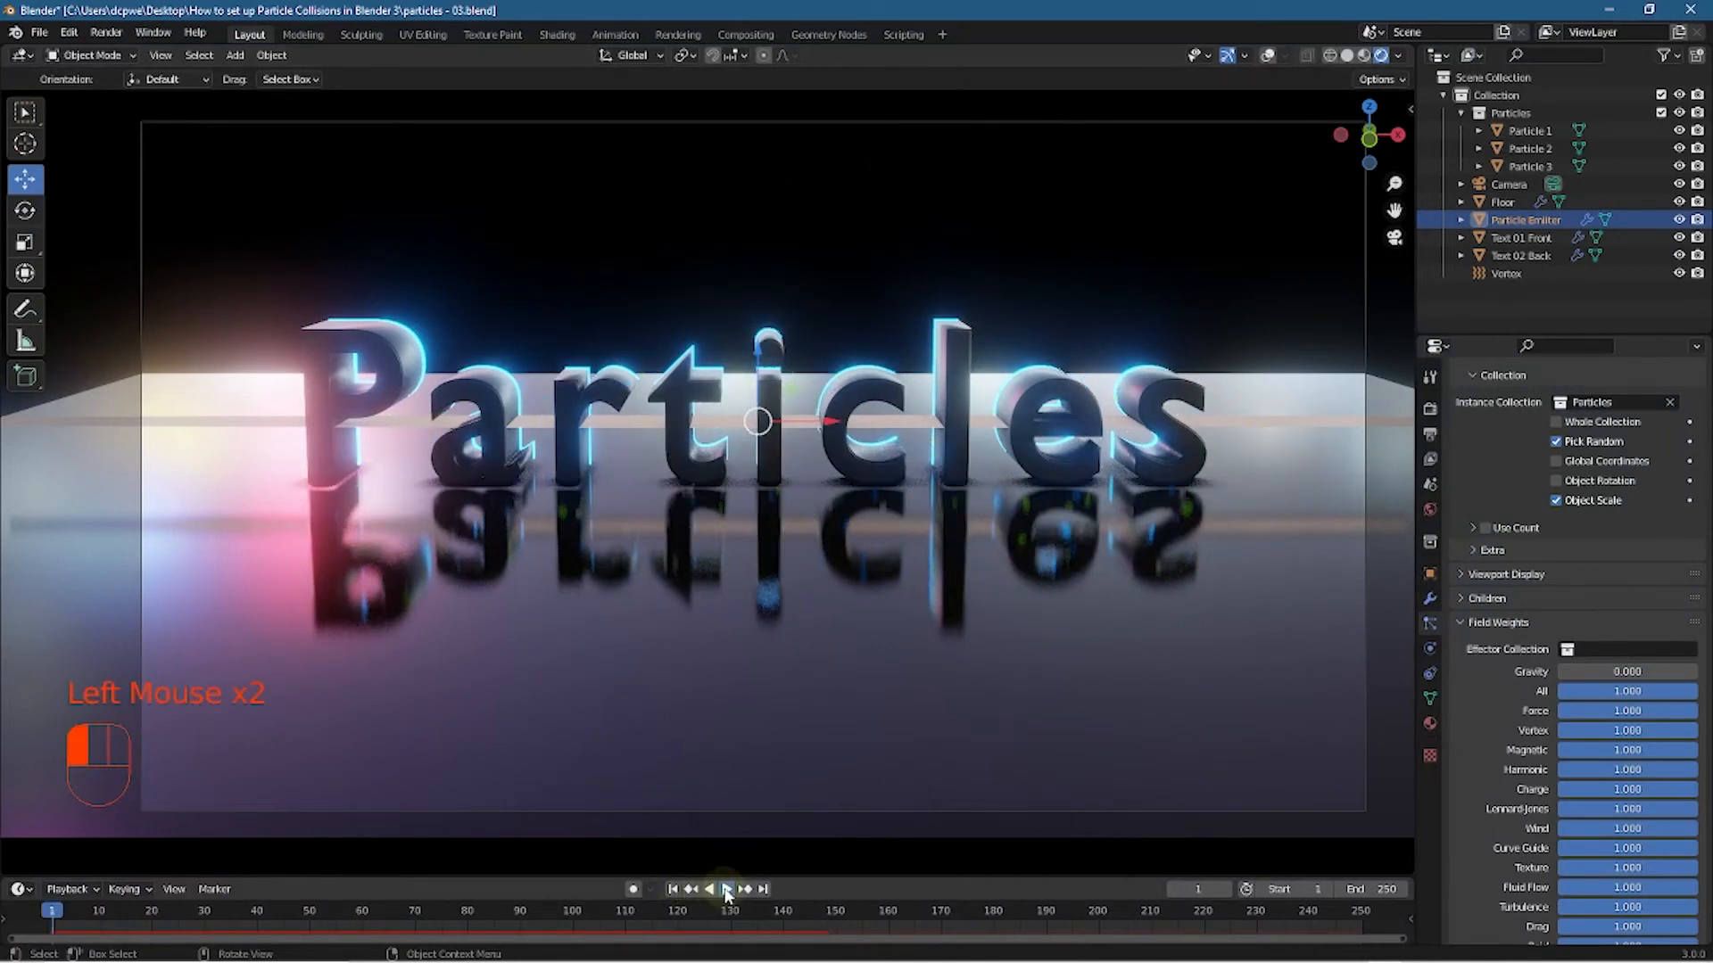
{"action": "left_click", "coordinate": [727, 890]}
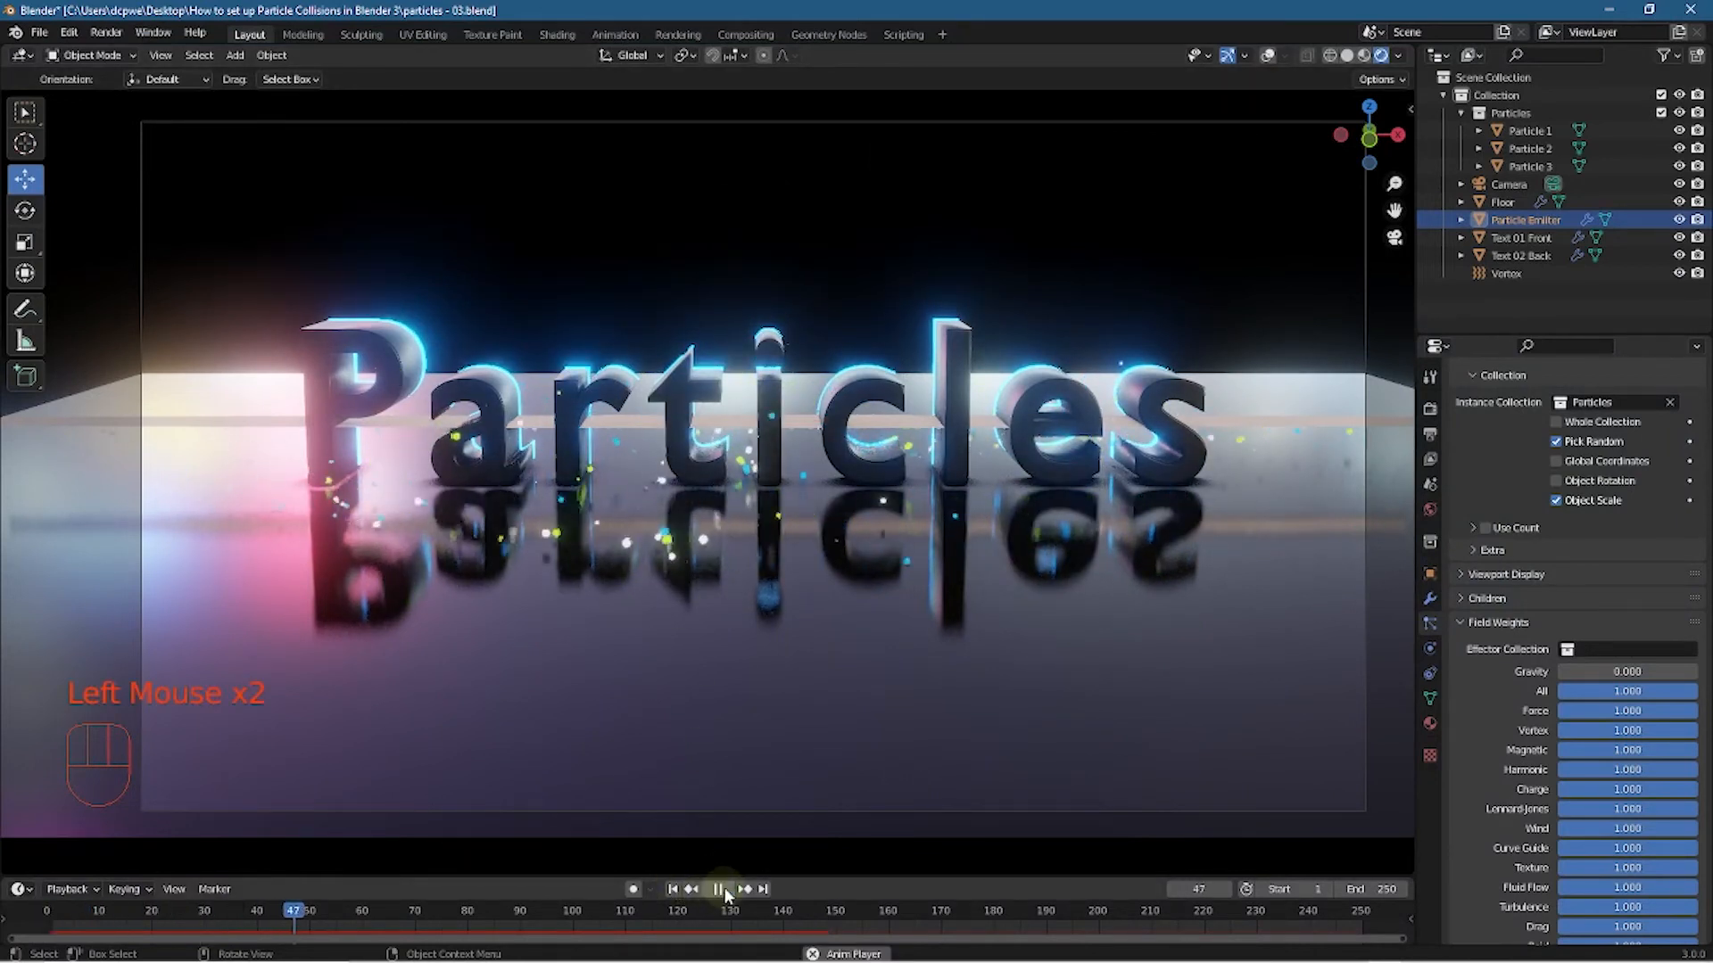
{"action": "left_click", "coordinate": [719, 889]}
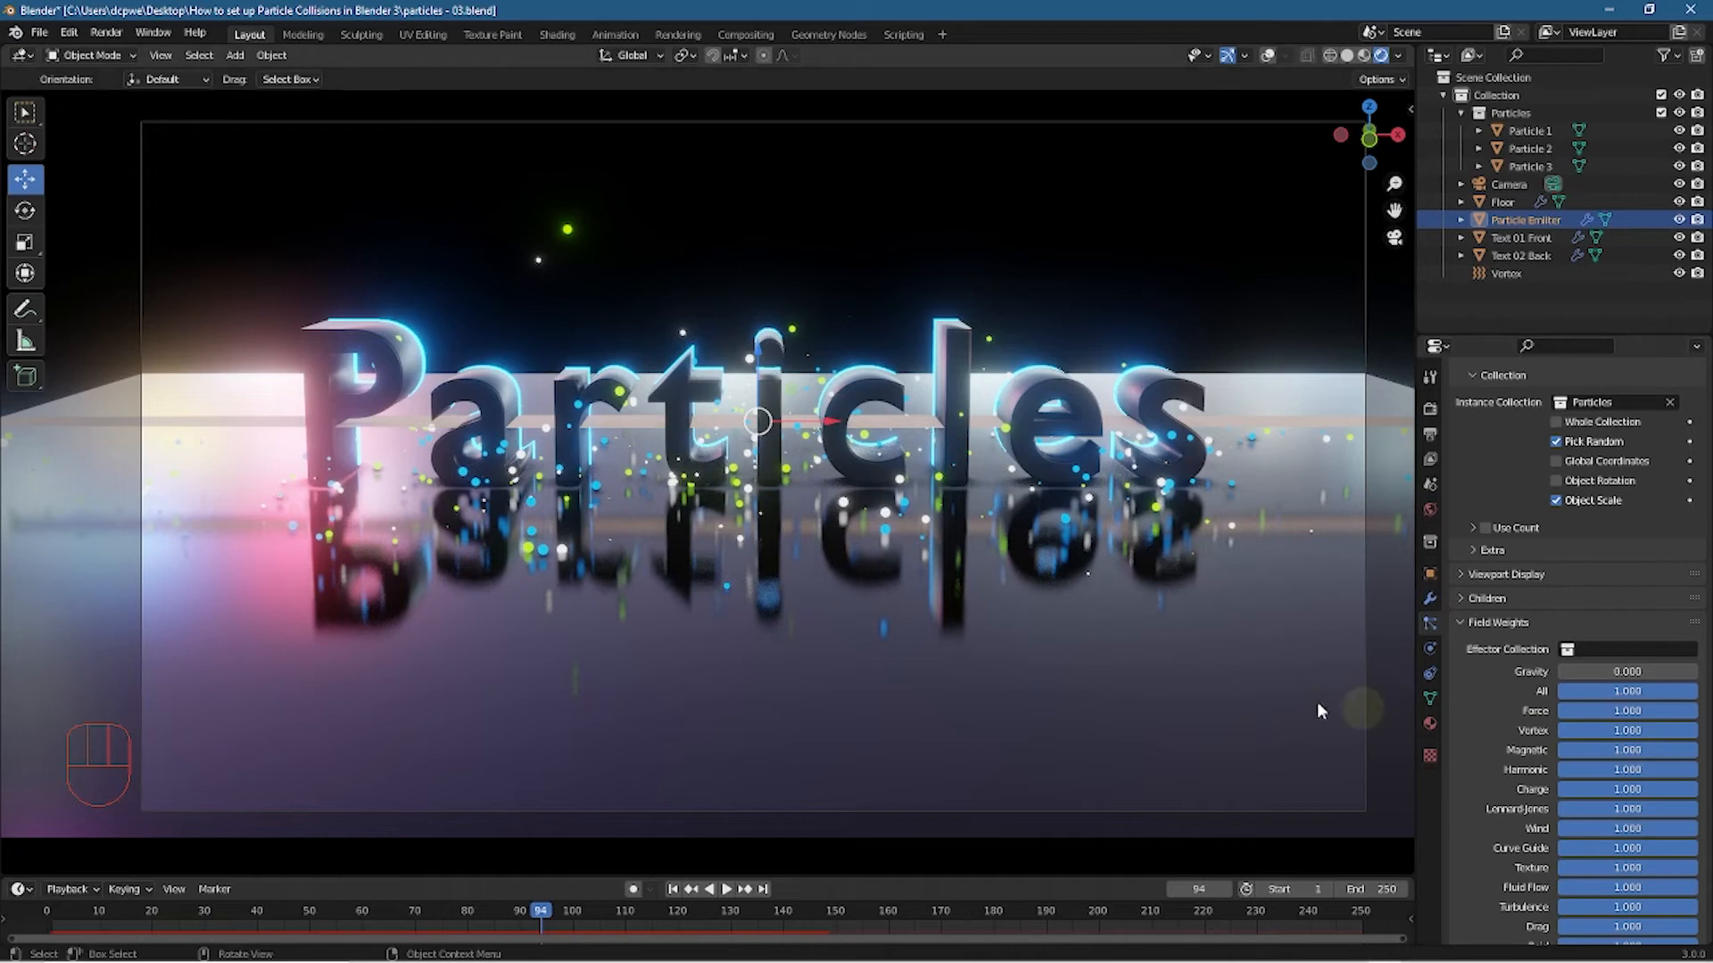
Replay the animation with the particle system's gravity field weight at 1.000, and return the weight to 0.000
{"action": "left_click", "coordinate": [673, 889]}
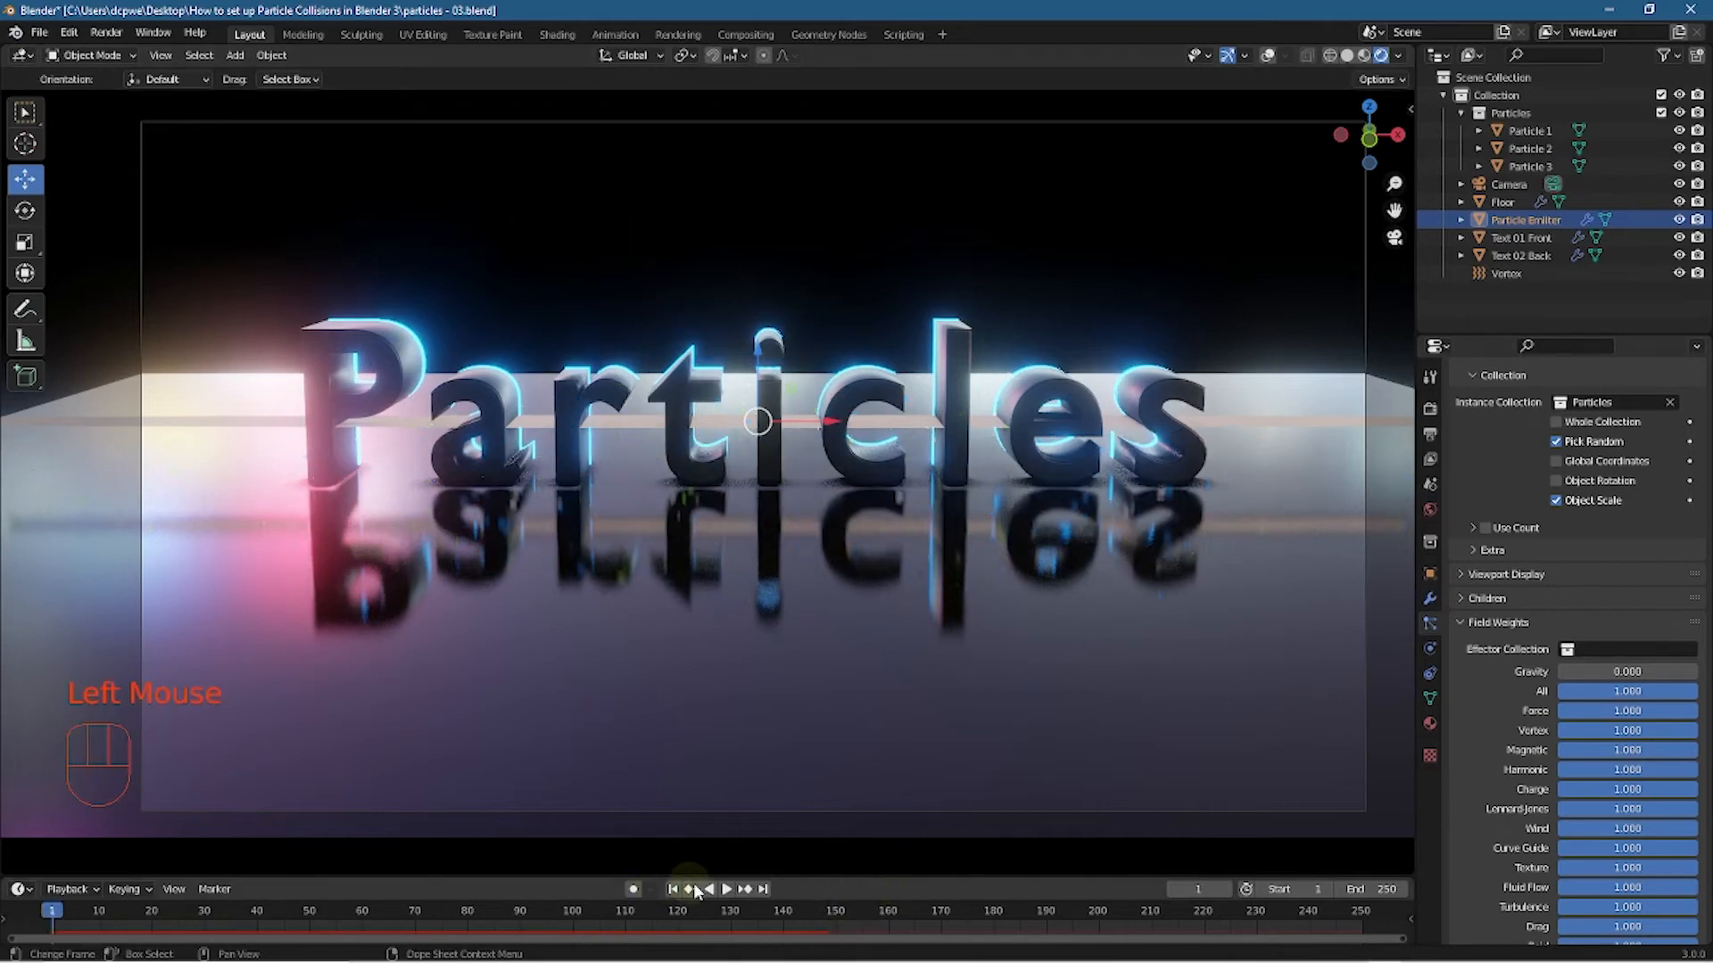
{"action": "left_click", "coordinate": [725, 889]}
{"action": "left_click_drag", "start_coordinate": [1610, 676], "coordinate": [1702, 678]}
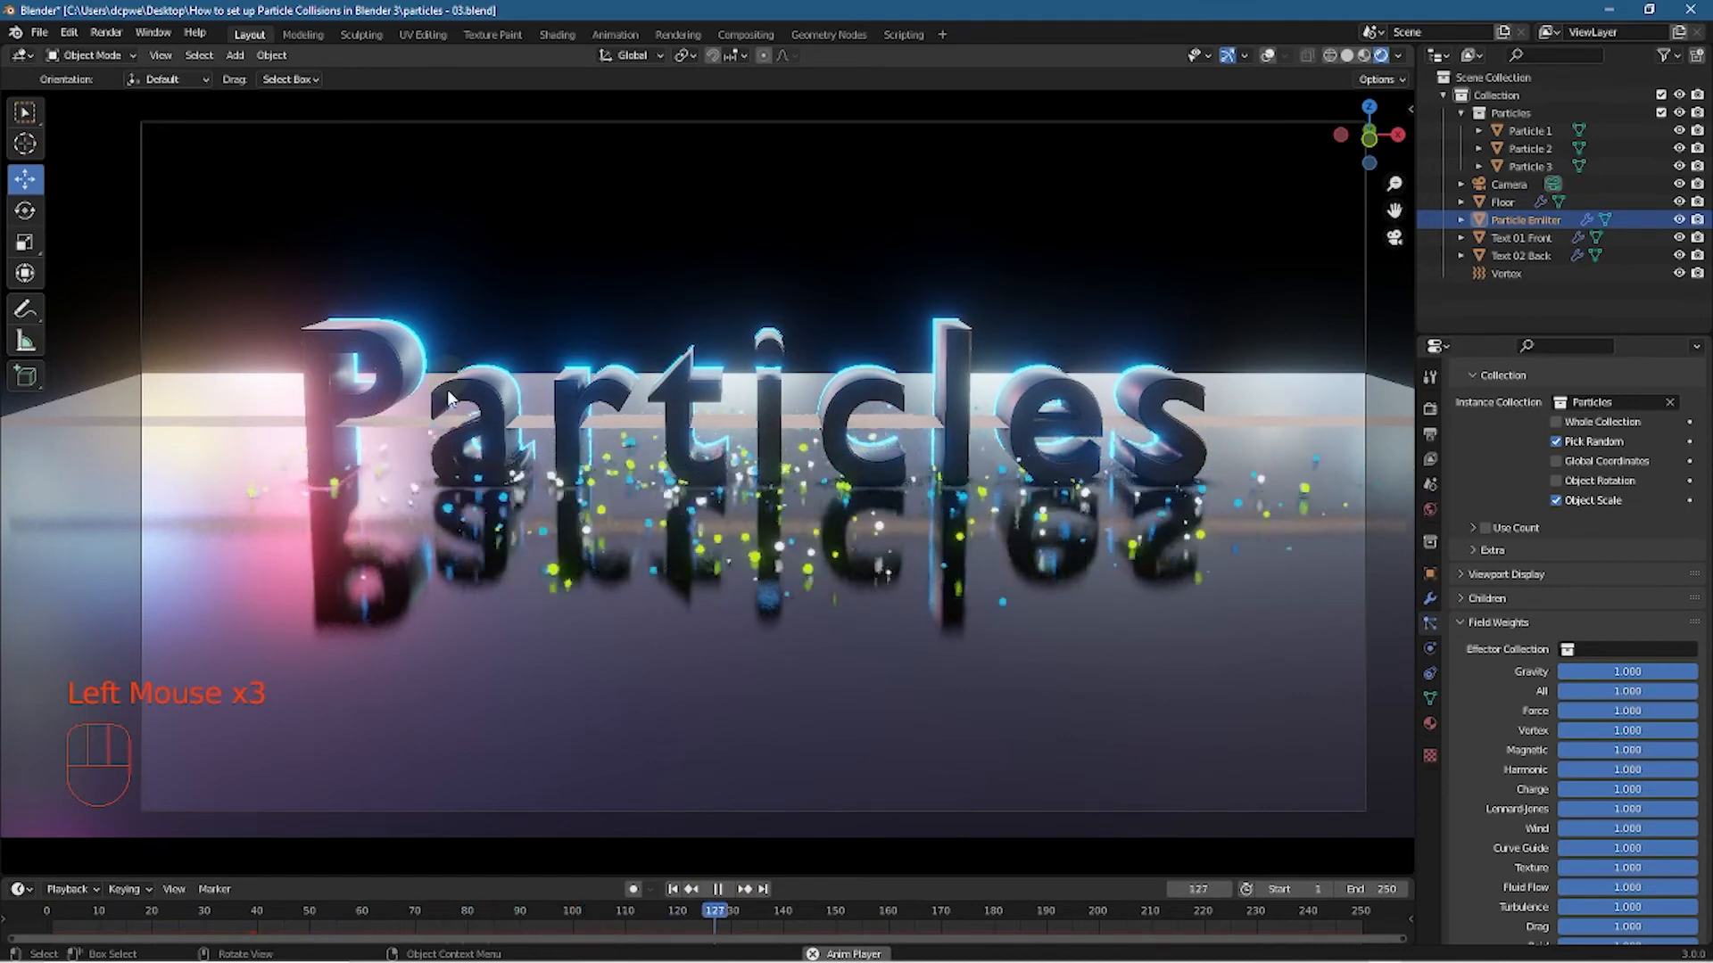
{"action": "left_click", "coordinate": [1534, 686]}
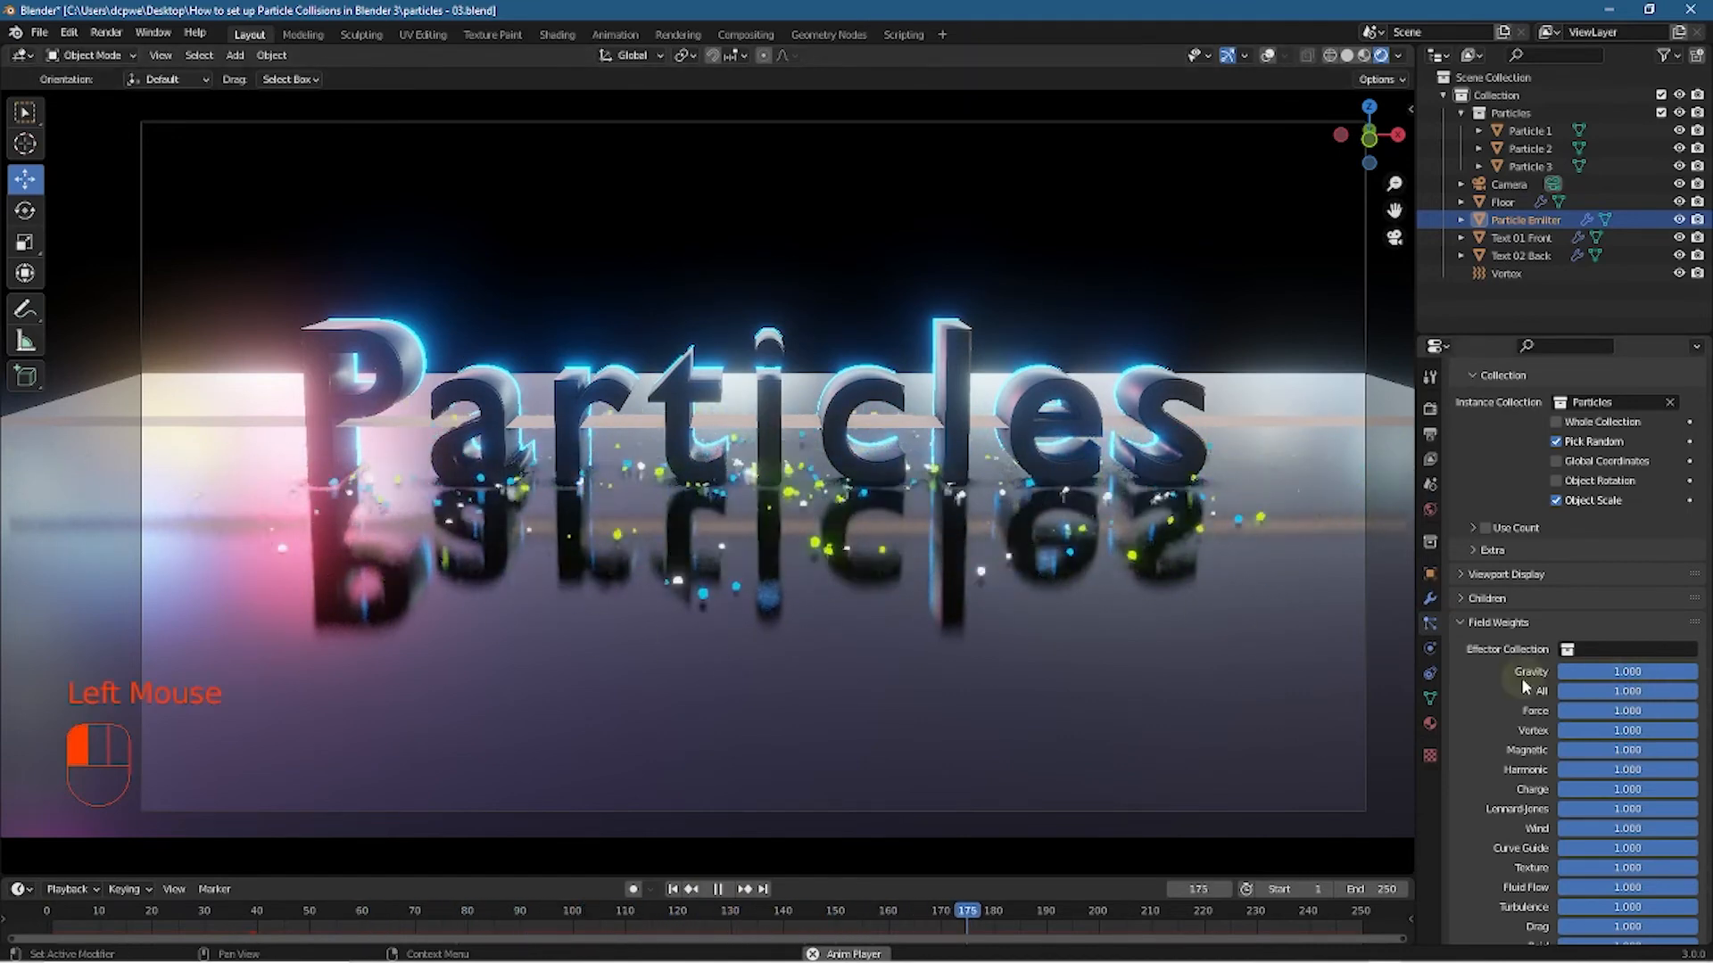
{"action": "left_click_drag", "start_coordinate": [1621, 677], "coordinate": [1560, 677]}
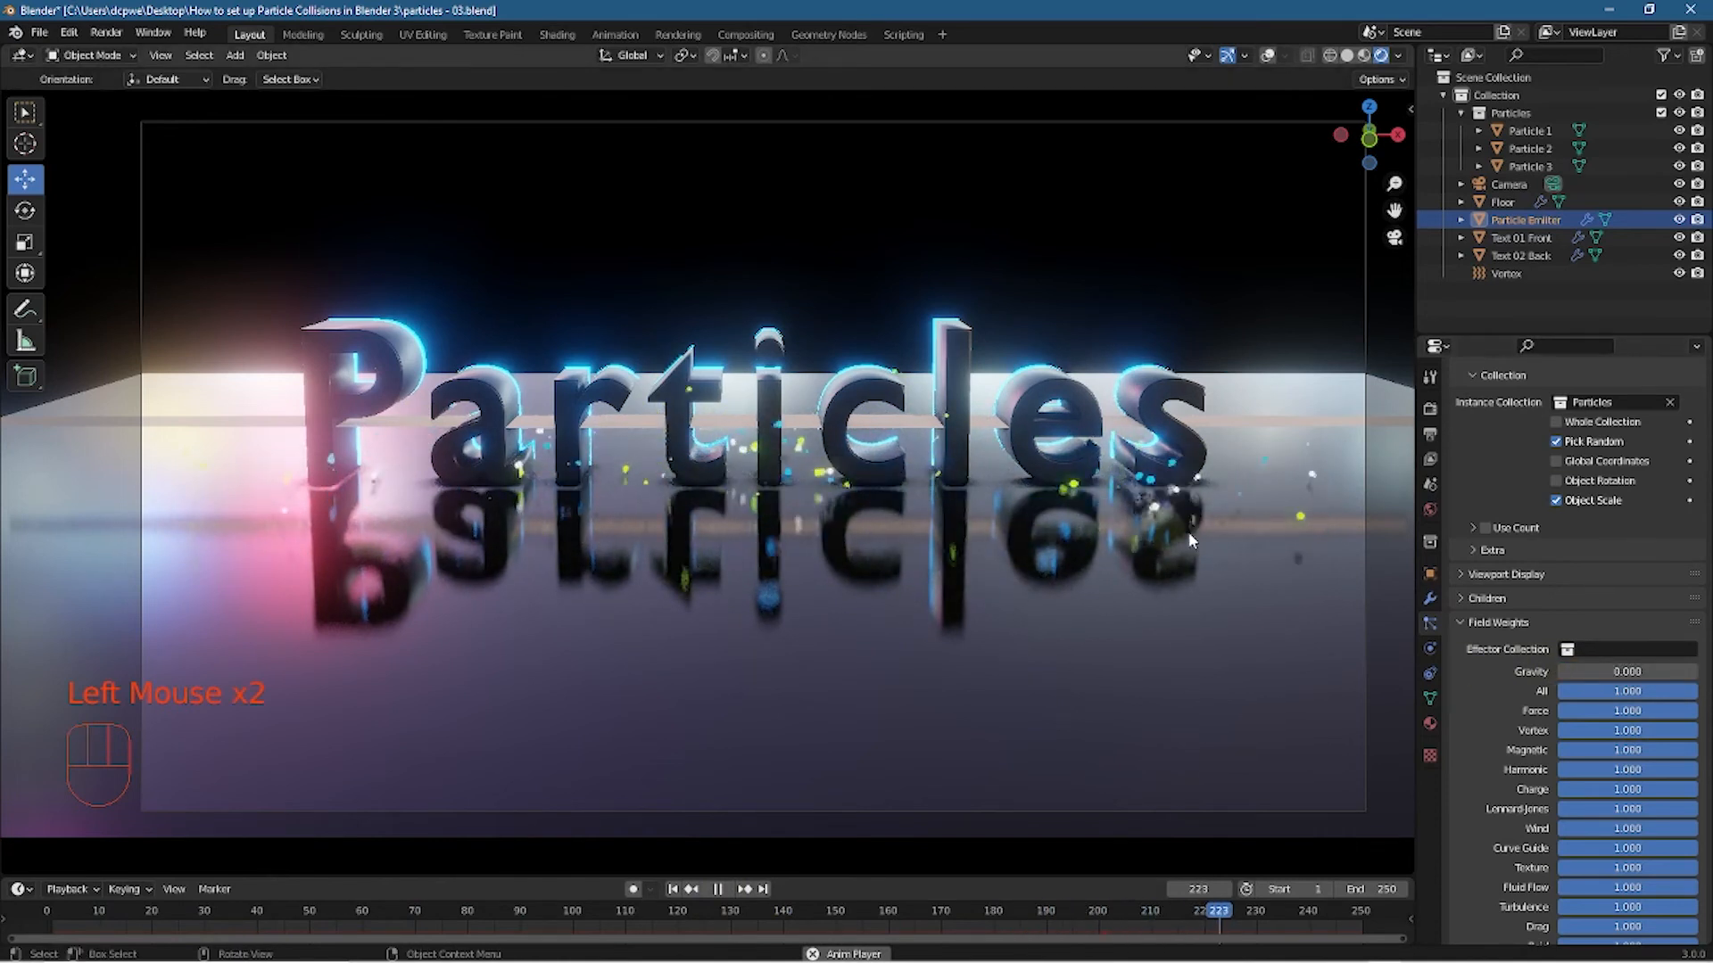
Set the collision stickiness of Text 01 Front to 10.000 and check the effect on the particles from above and through the camera
{"action": "left_click", "coordinate": [951, 360]}
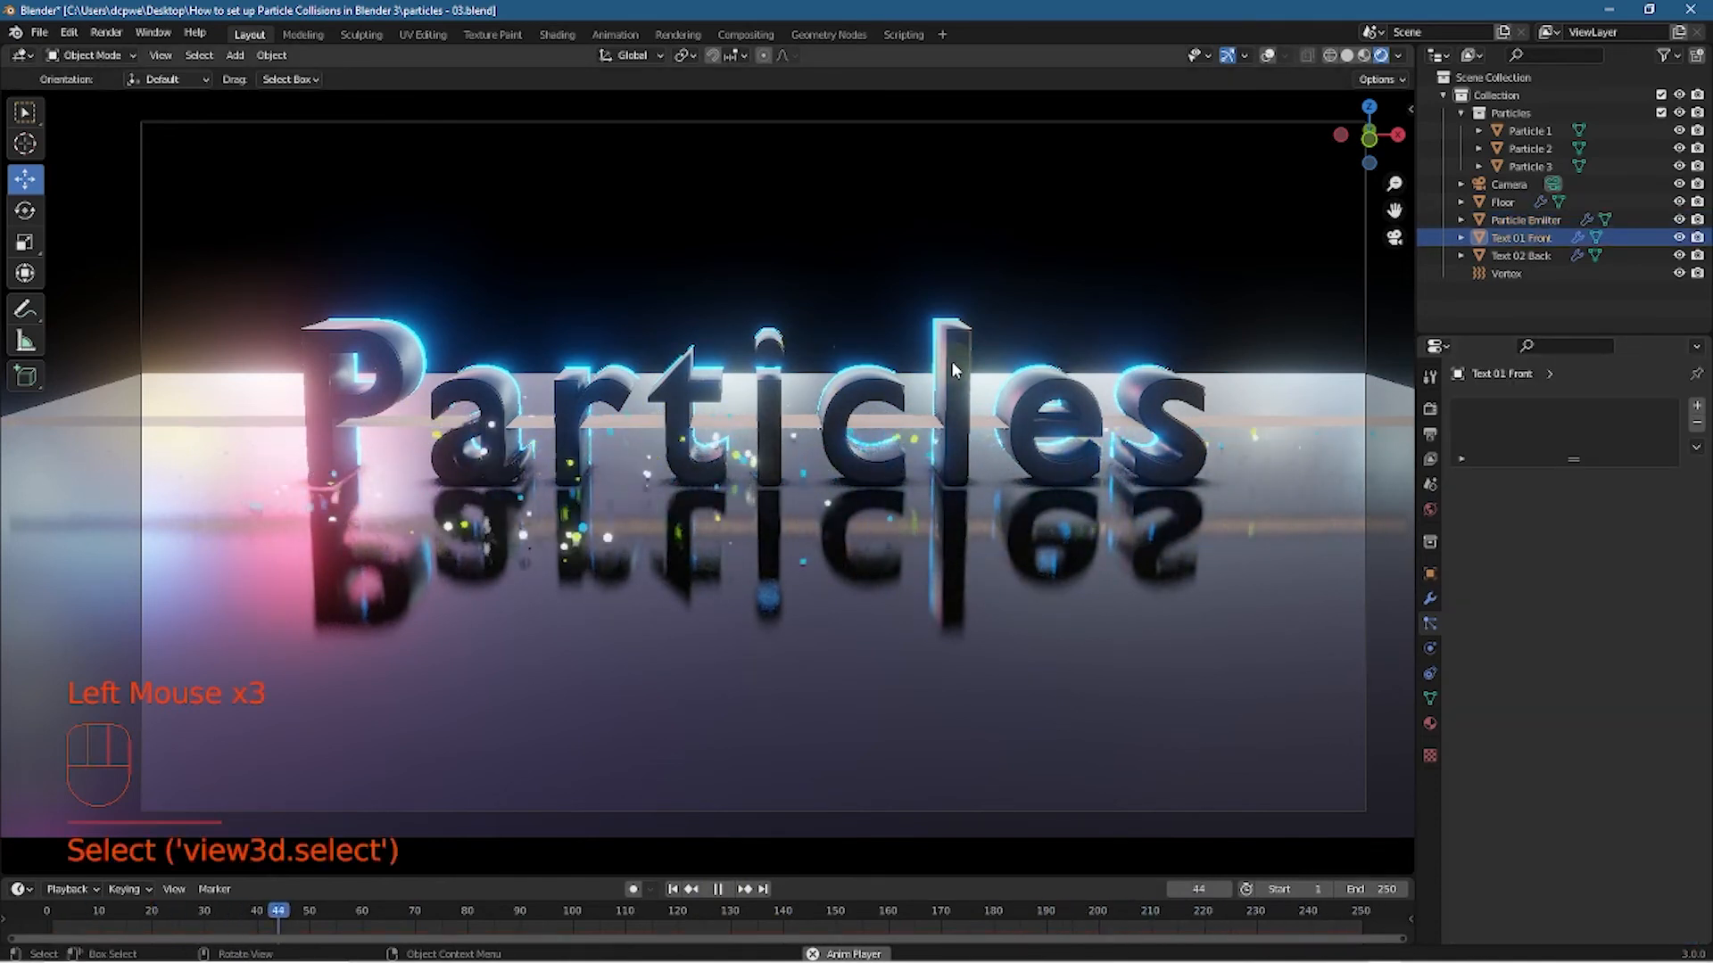
{"action": "left_click", "coordinate": [1431, 650]}
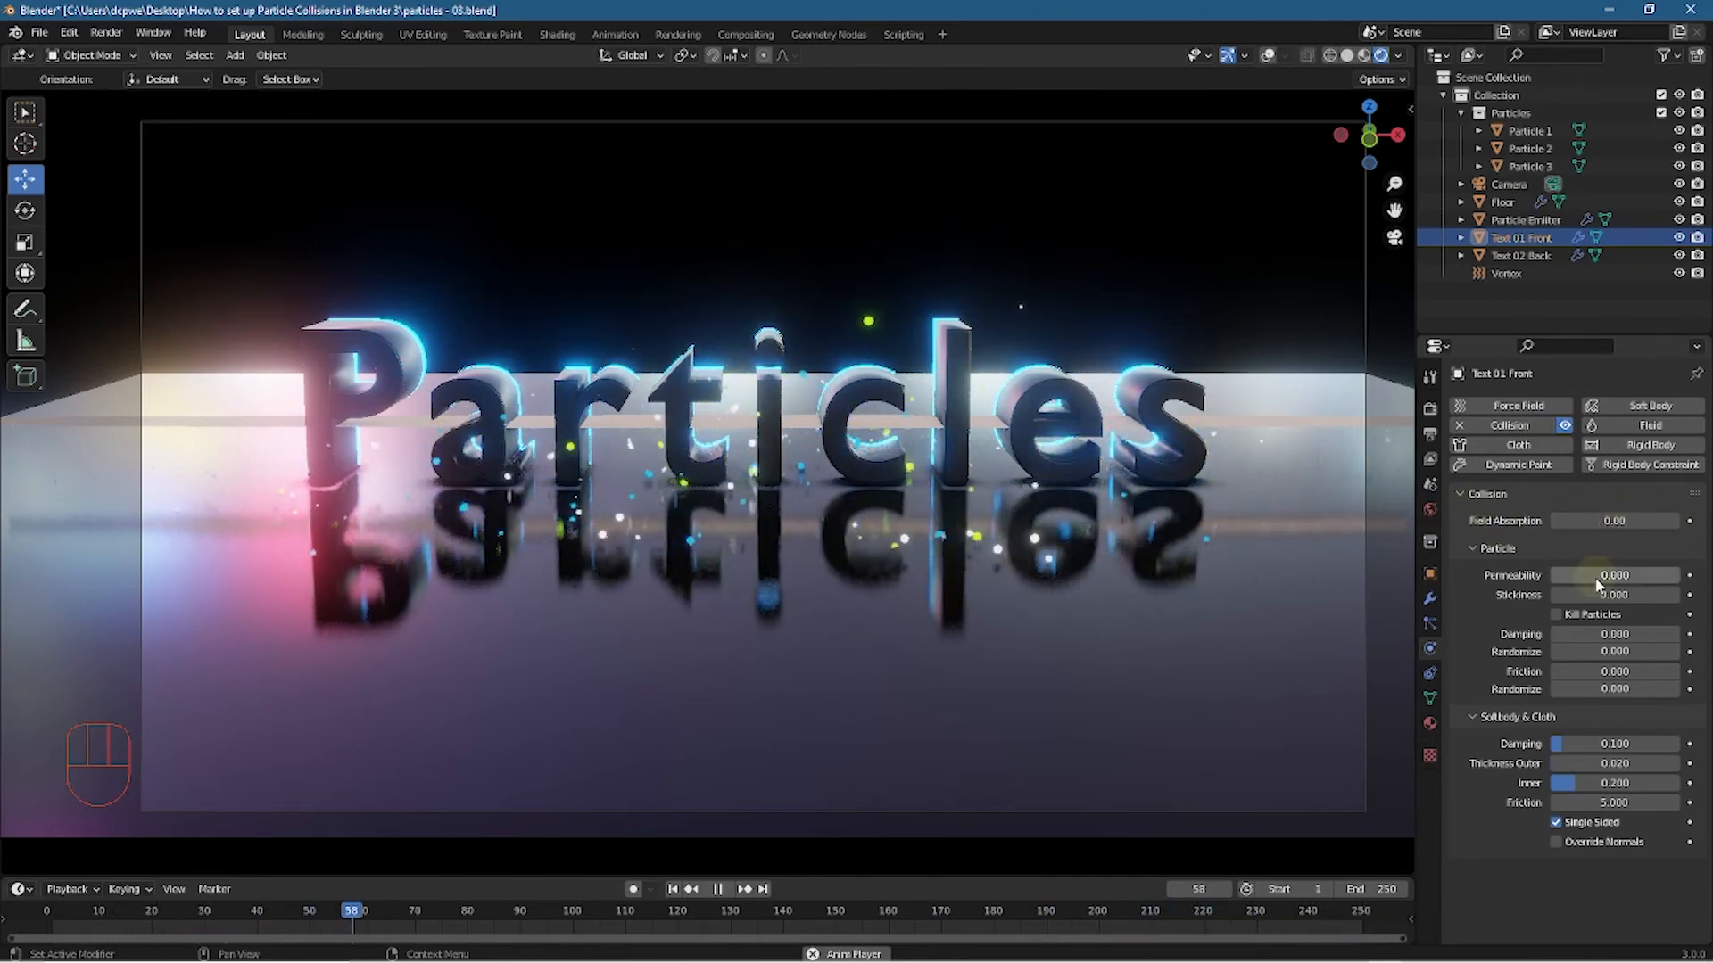
{"action": "left_click_drag", "start_coordinate": [1597, 594], "coordinate": [1678, 595]}
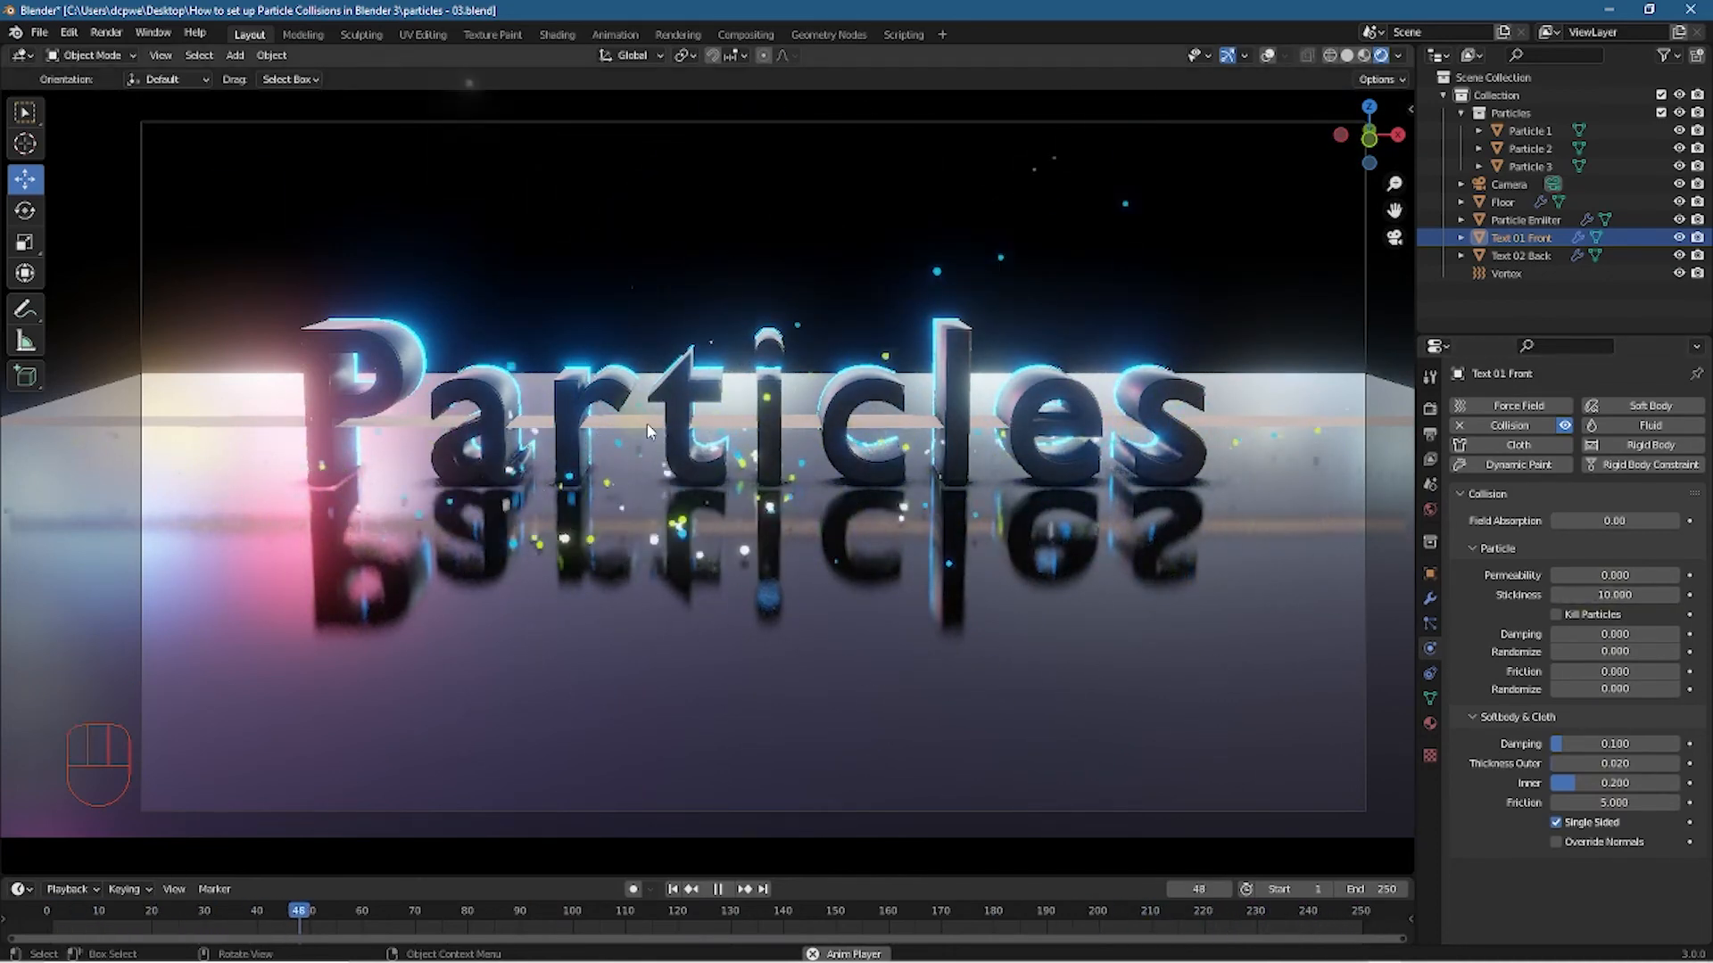
{"action": "middle_click_drag", "start_coordinate": [794, 468], "coordinate": [757, 531]}
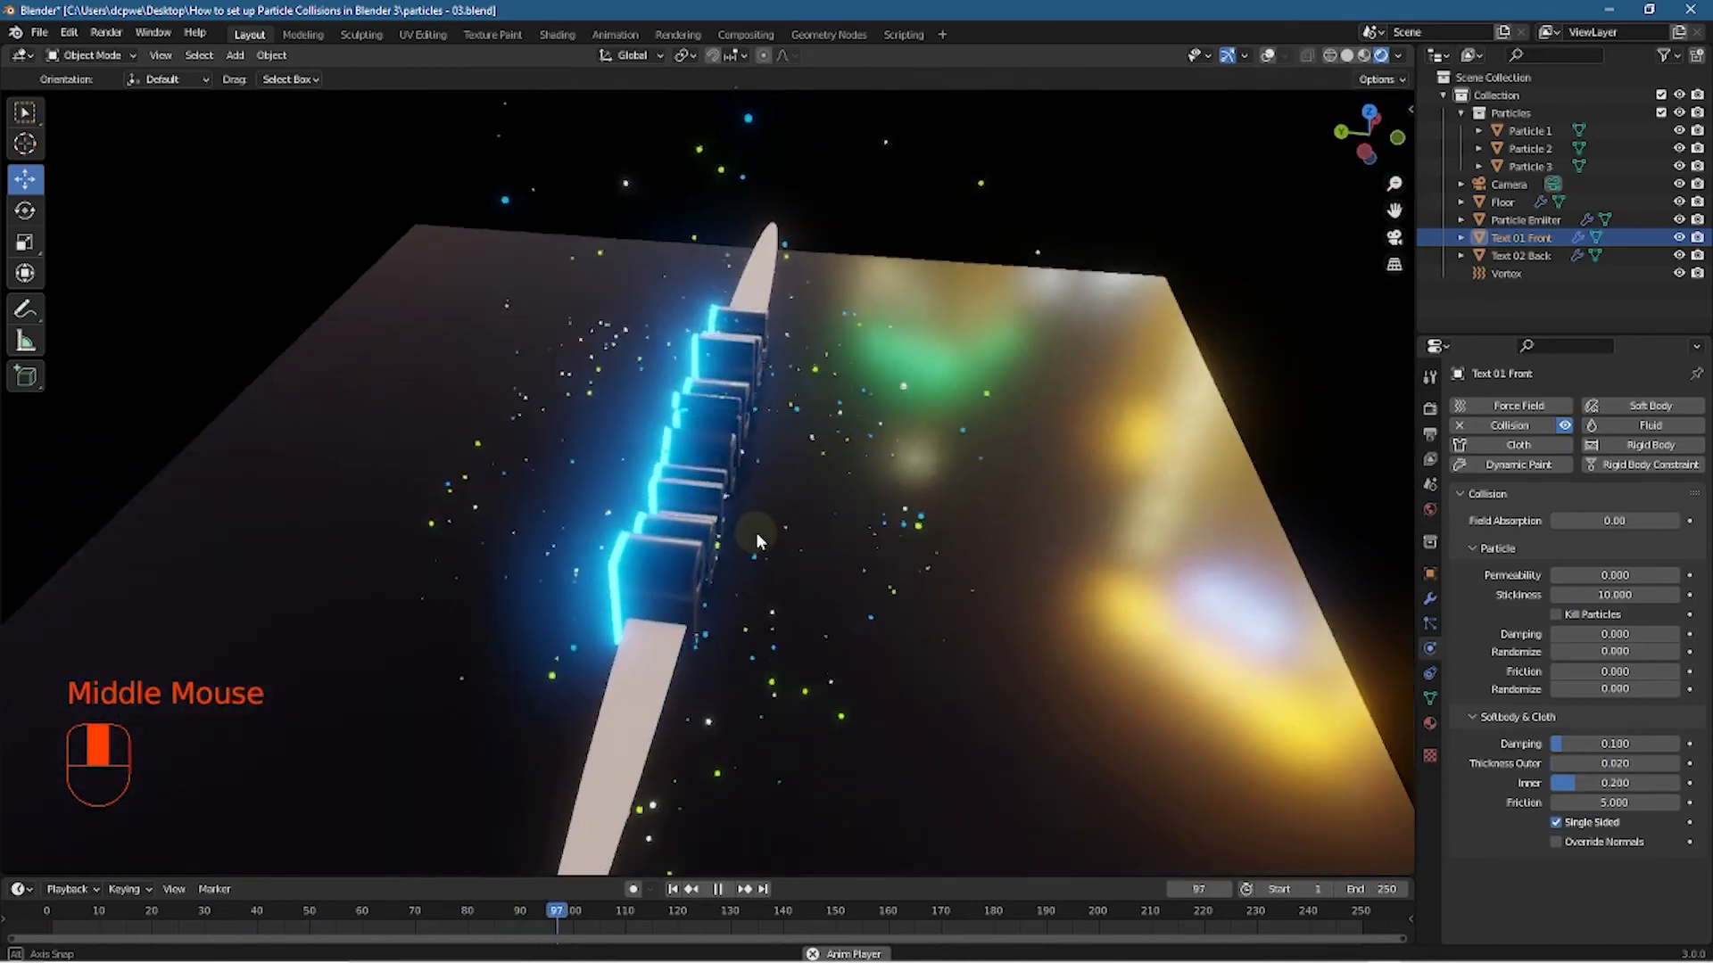
{"action": "middle_click_drag", "start_coordinate": [757, 531], "coordinate": [569, 505]}
{"action": "key", "text": "KP_0"}
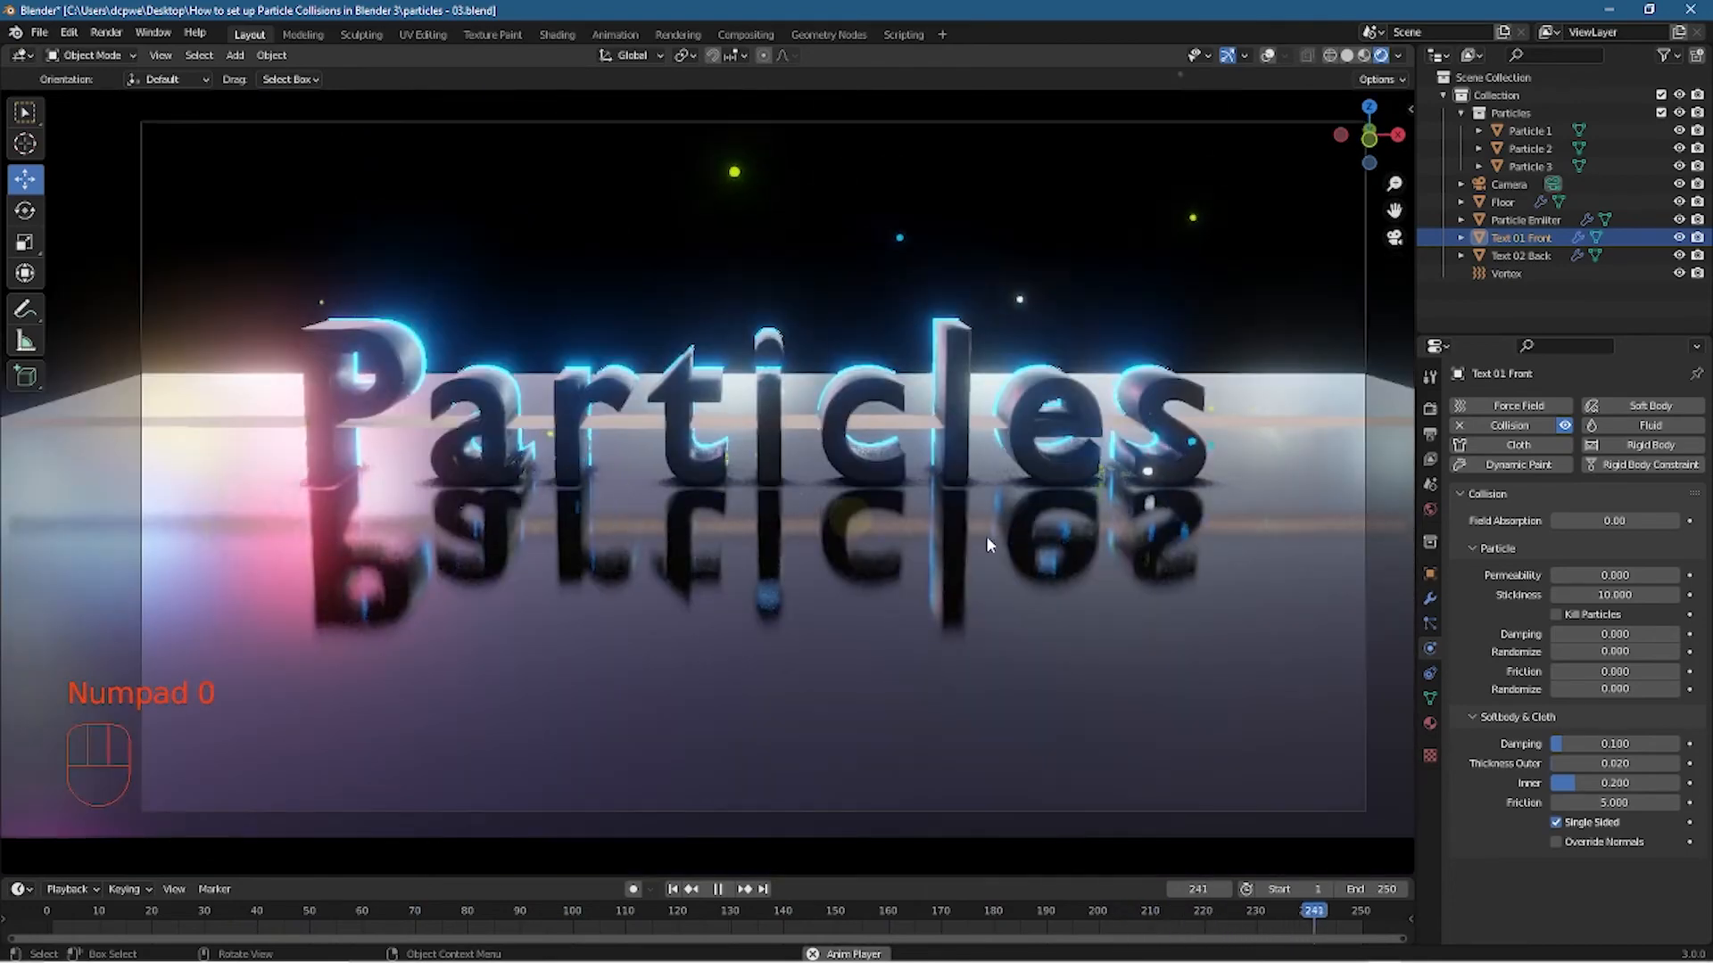
Try Kill Particles and a permeability of 1.000 in the front text's collision settings, and reset permeability and stickiness to 0.000
{"action": "left_click", "coordinate": [1556, 614]}
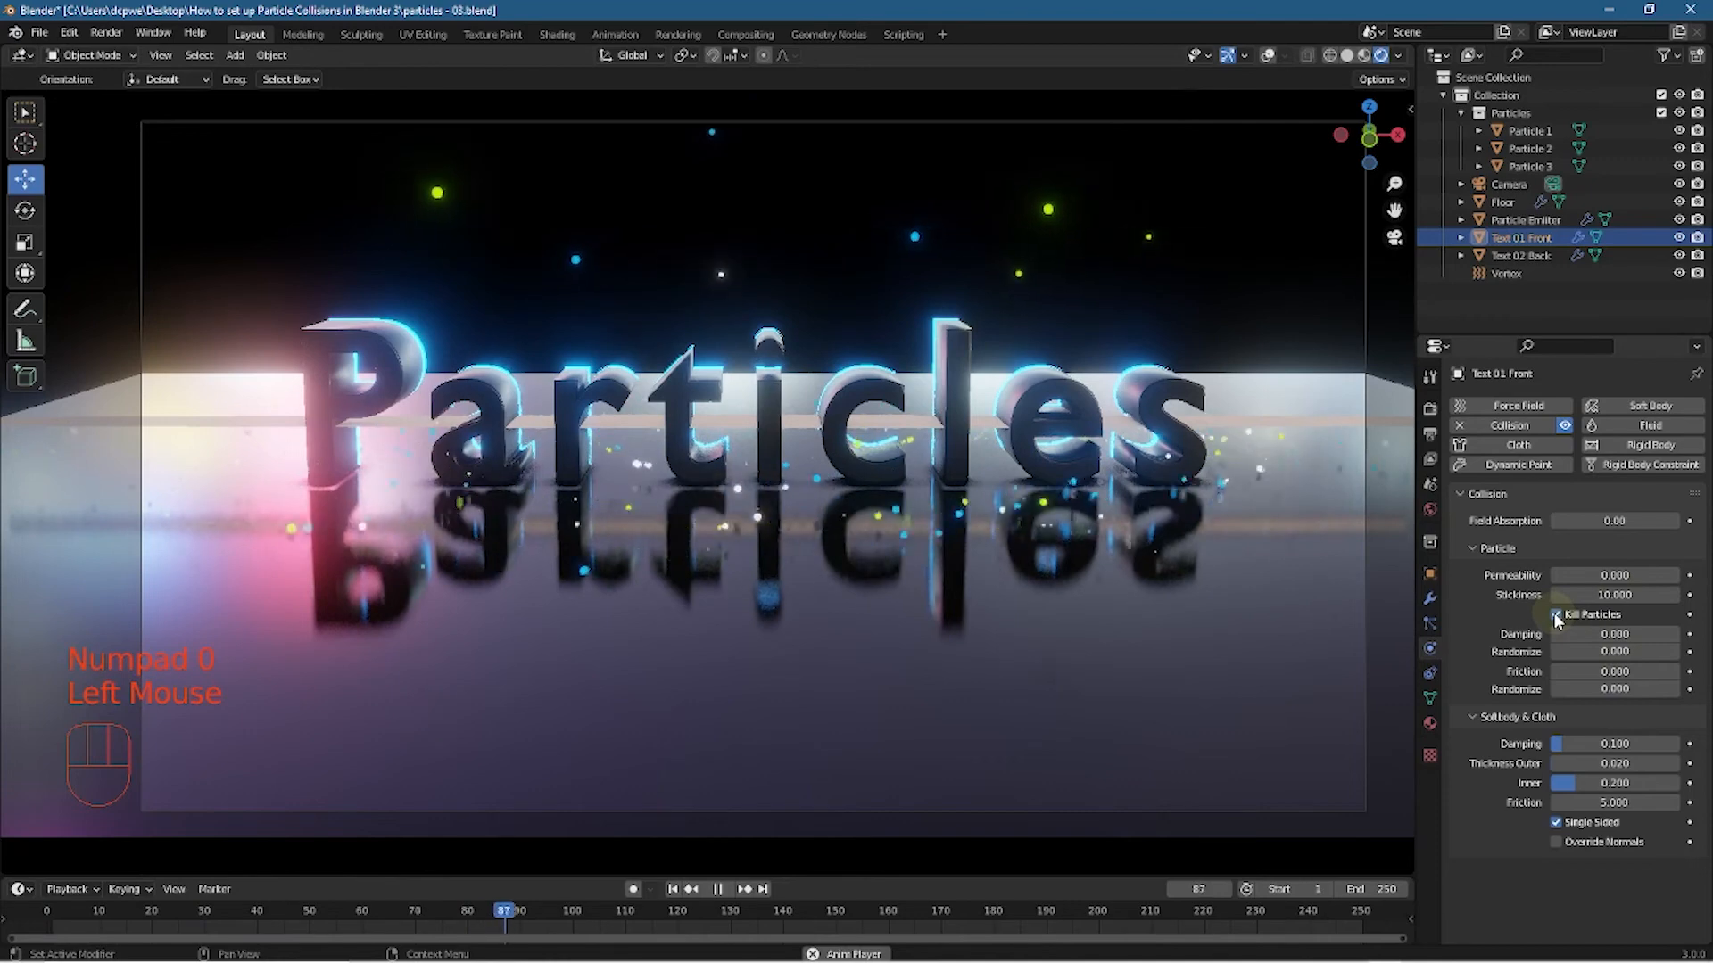
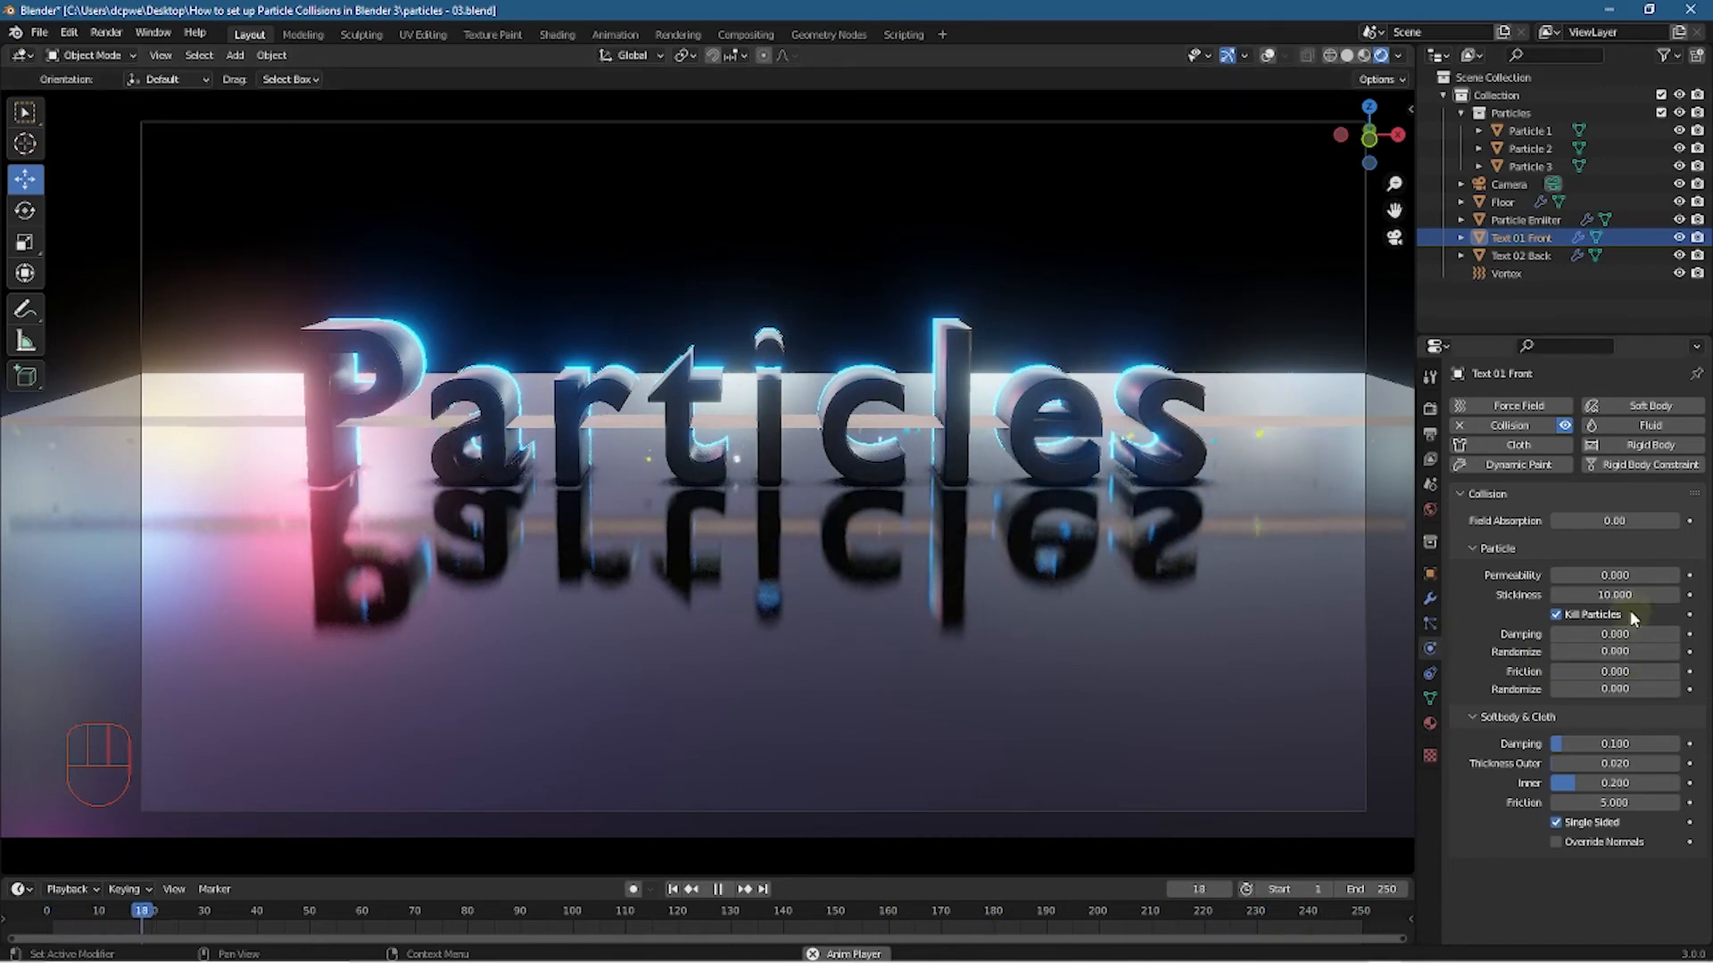
{"action": "left_click", "coordinate": [1556, 614]}
{"action": "left_click_drag", "start_coordinate": [1615, 575], "coordinate": [1679, 575]}
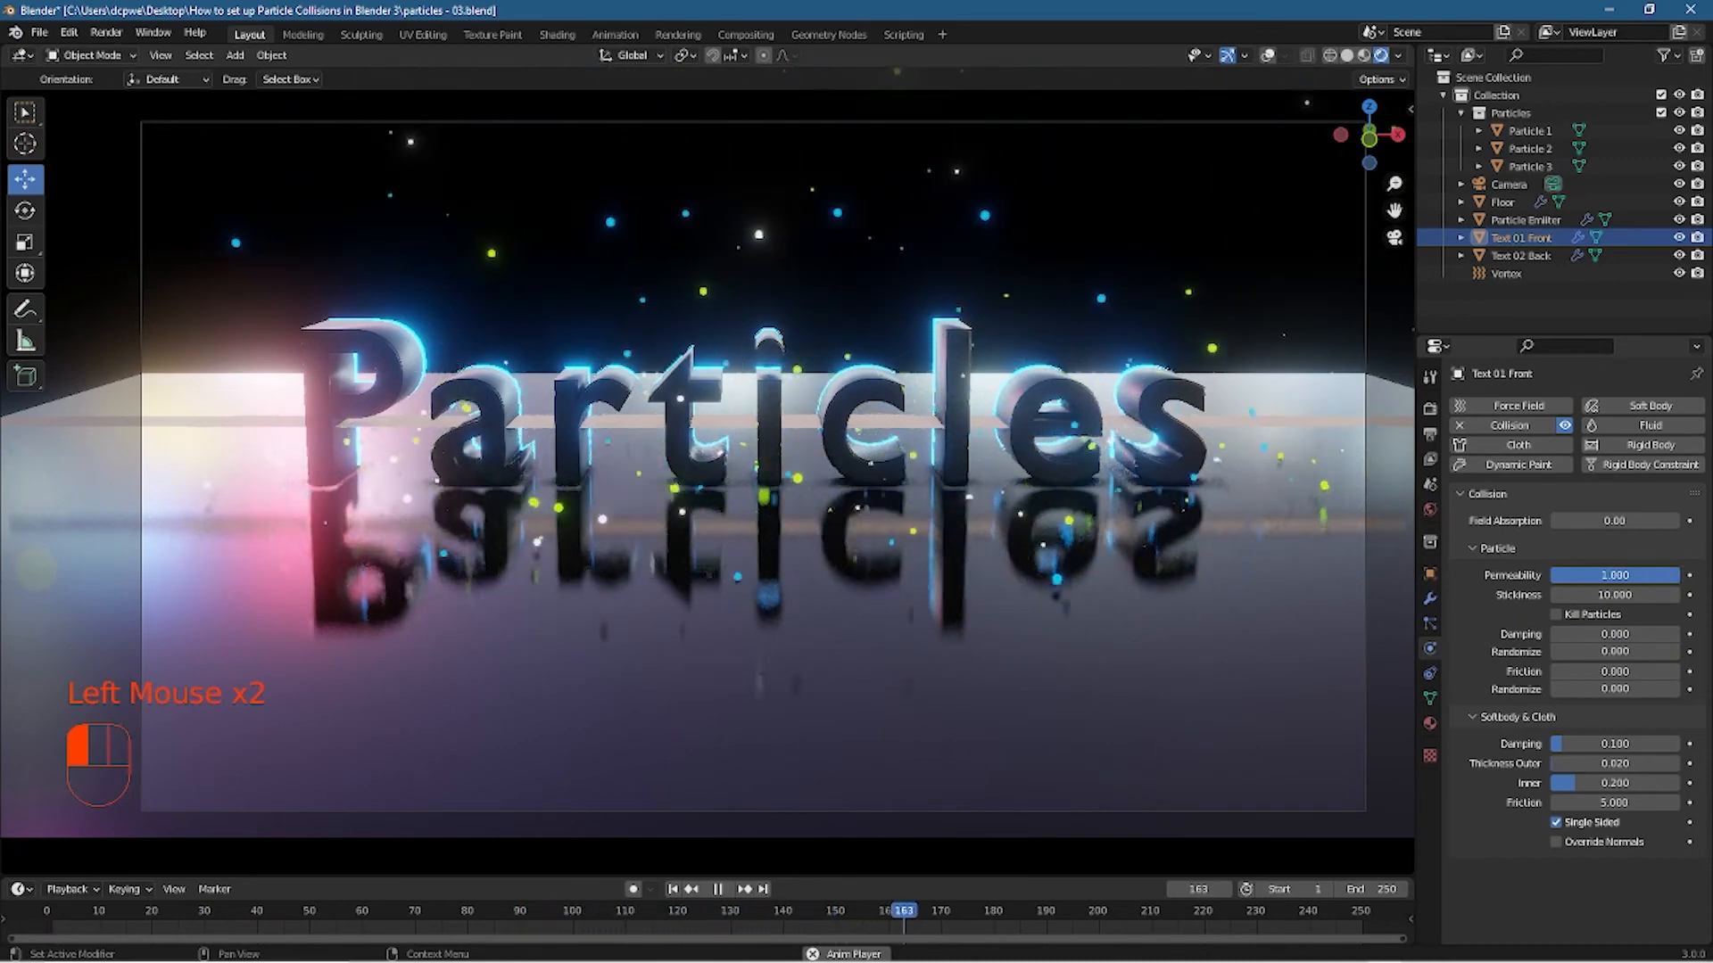
{"action": "left_click_drag", "start_coordinate": [1679, 575], "coordinate": [1454, 604]}
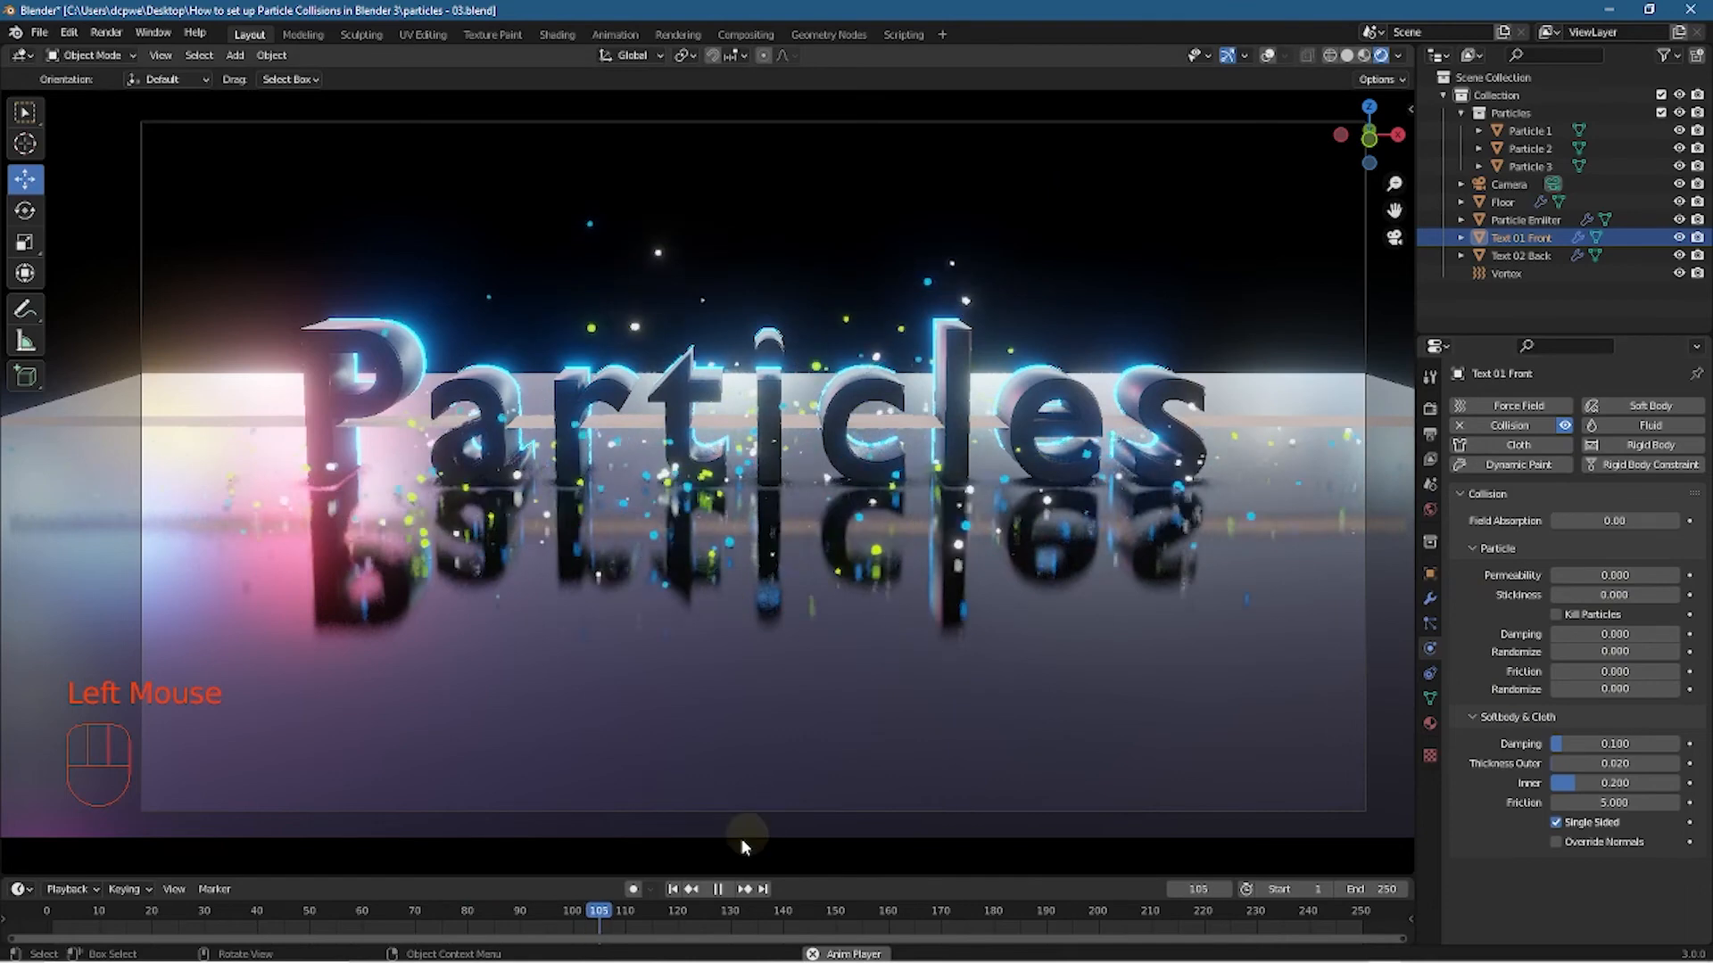
Replay the animation from the first frame, render frame 166 through the camera, and close the render result
{"action": "left_click", "coordinate": [672, 889]}
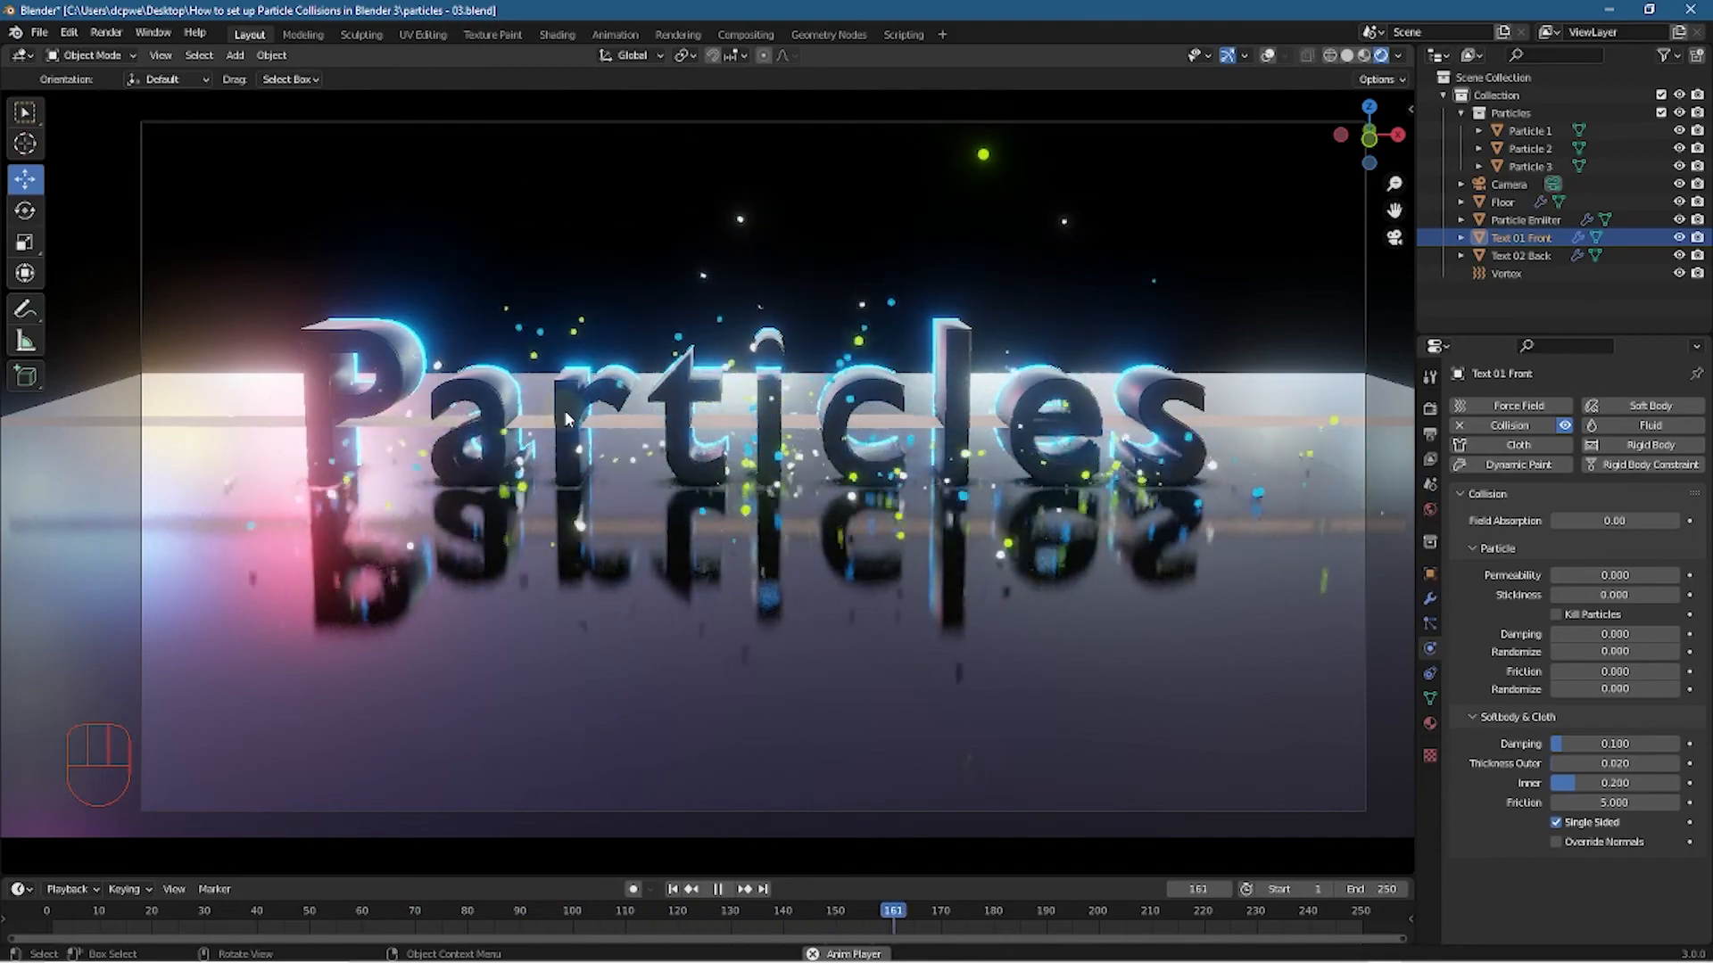
{"action": "key", "text": "F12"}
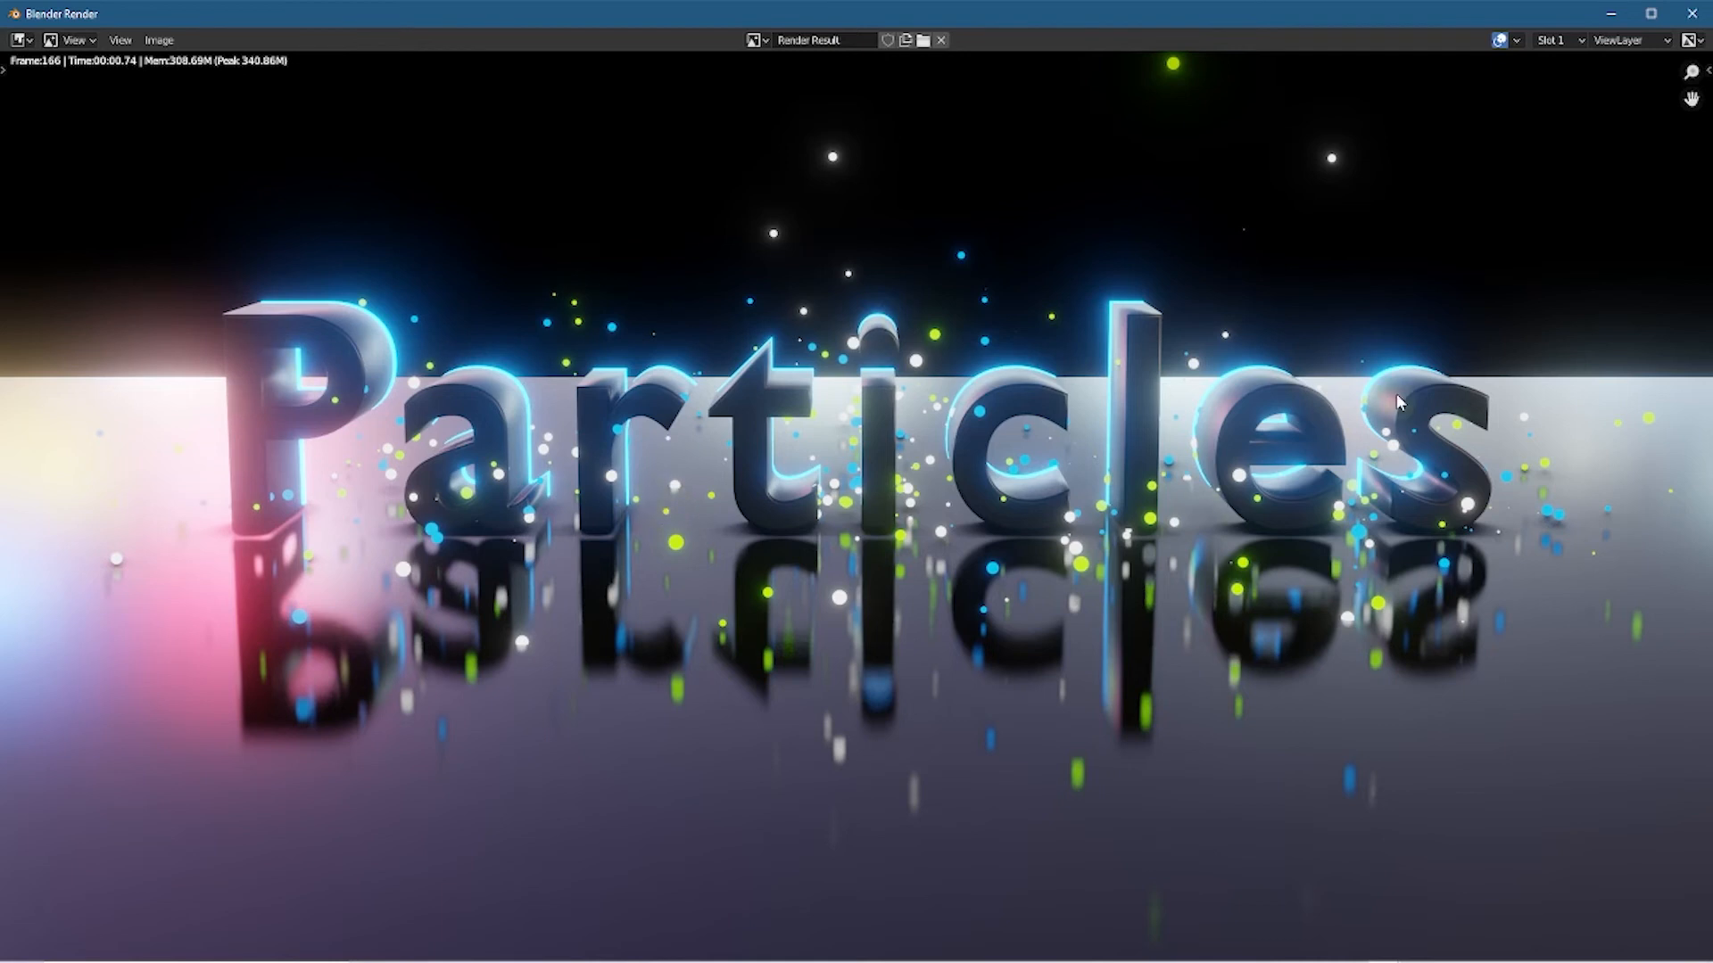
{"action": "left_click", "coordinate": [1694, 16]}
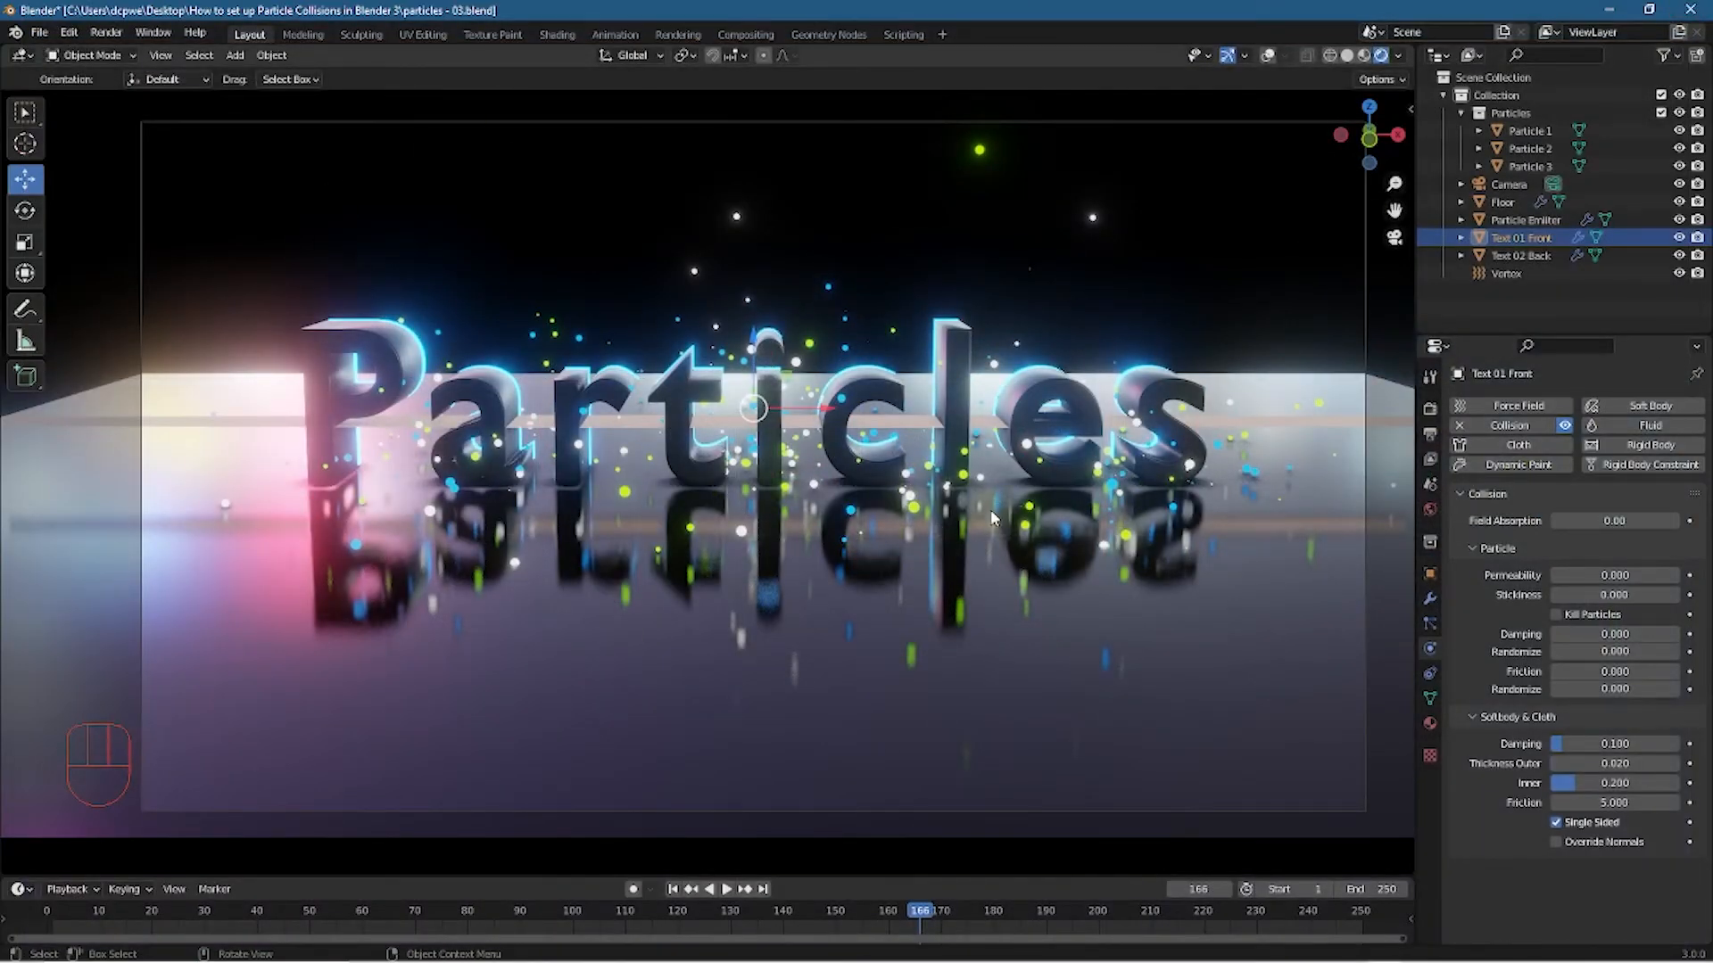
Play the animation and set the front text's particle collision damping, friction and both randomize values to 1.000
{"action": "left_click", "coordinate": [727, 889]}
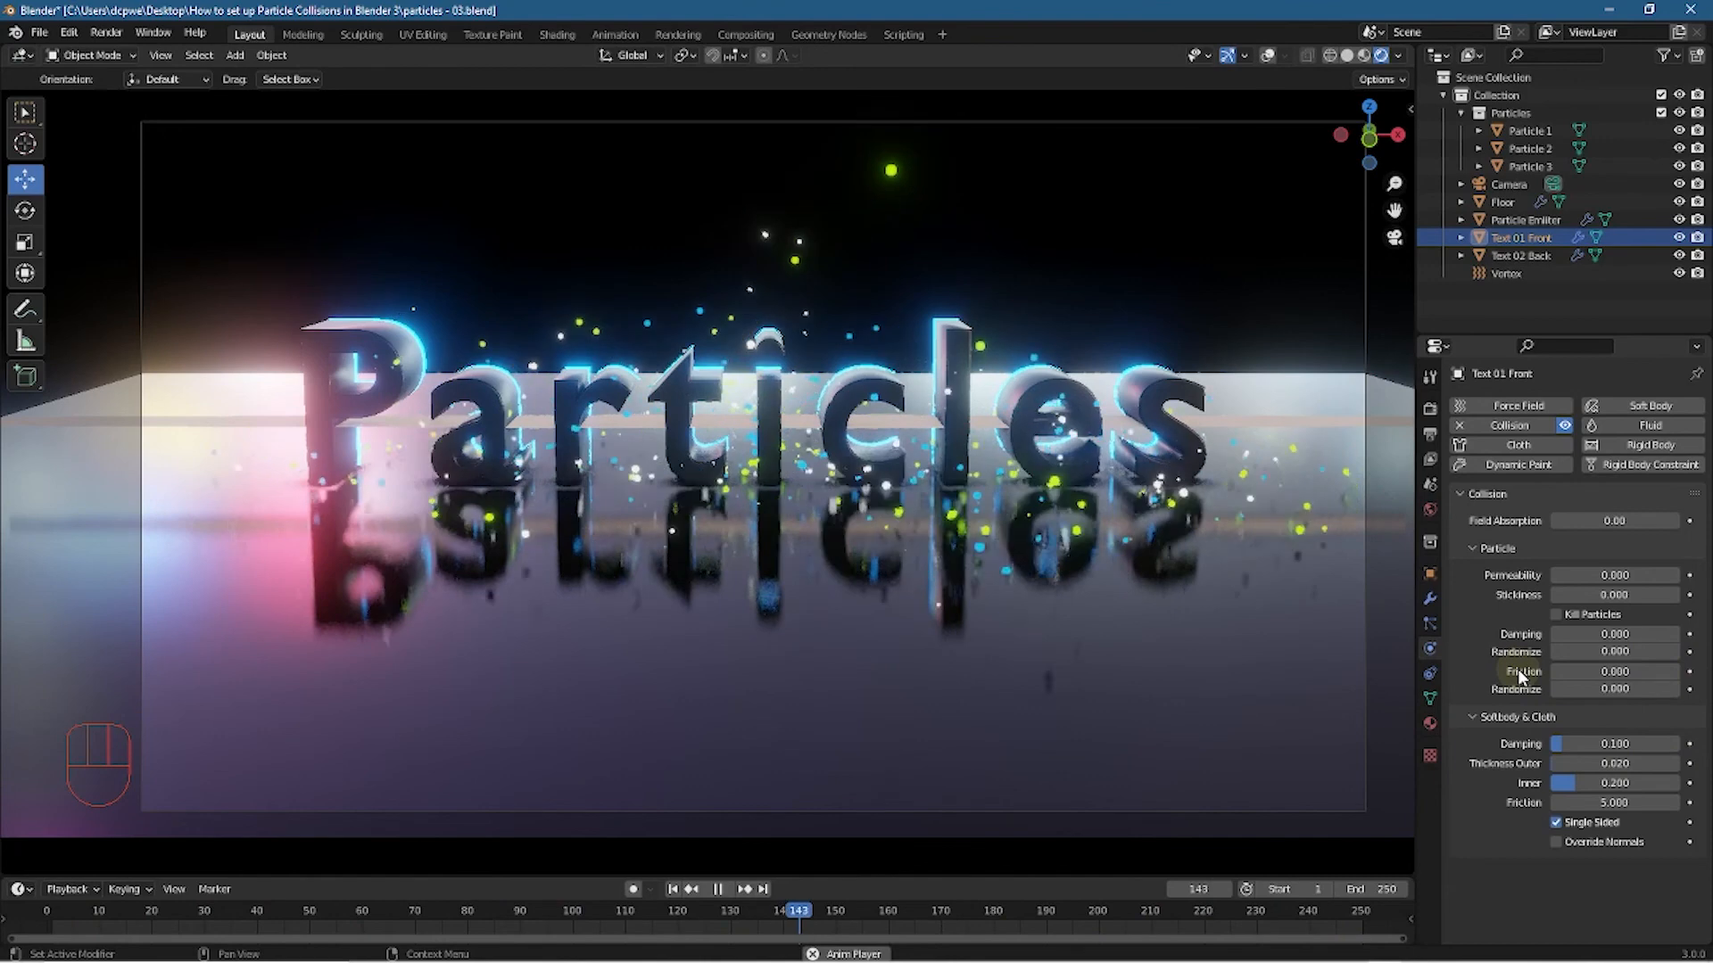
{"action": "left_click_drag", "start_coordinate": [1568, 689], "coordinate": [1685, 683]}
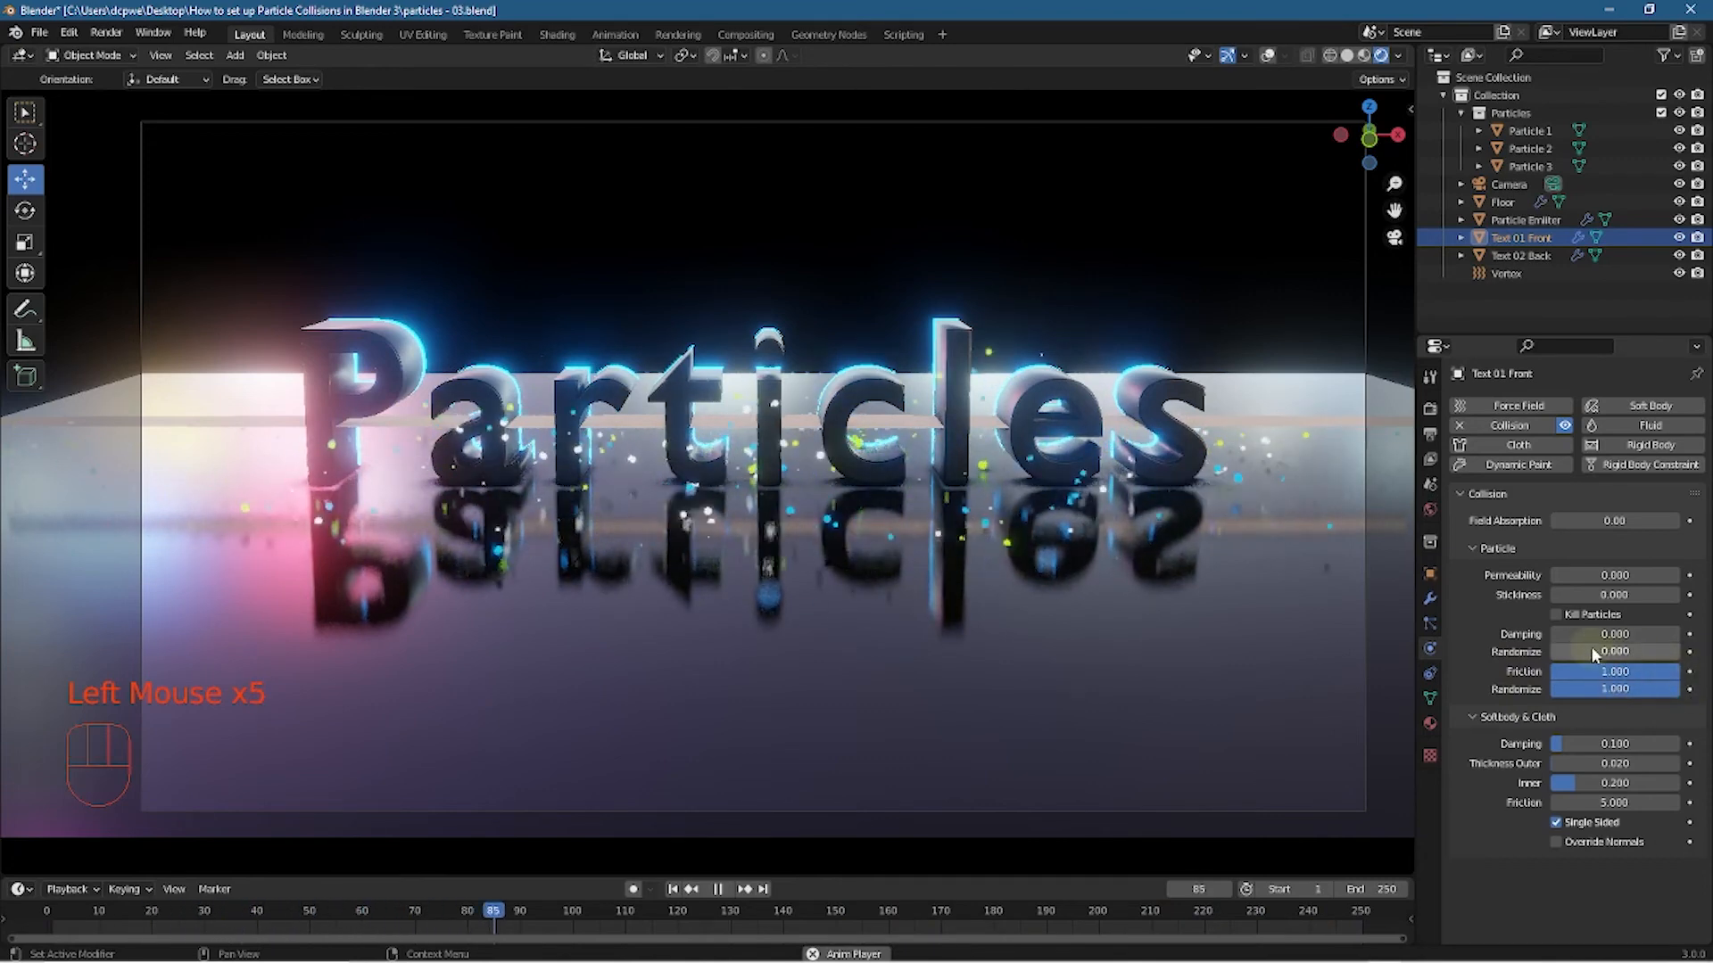
{"action": "left_click_drag", "start_coordinate": [1577, 653], "coordinate": [1682, 652]}
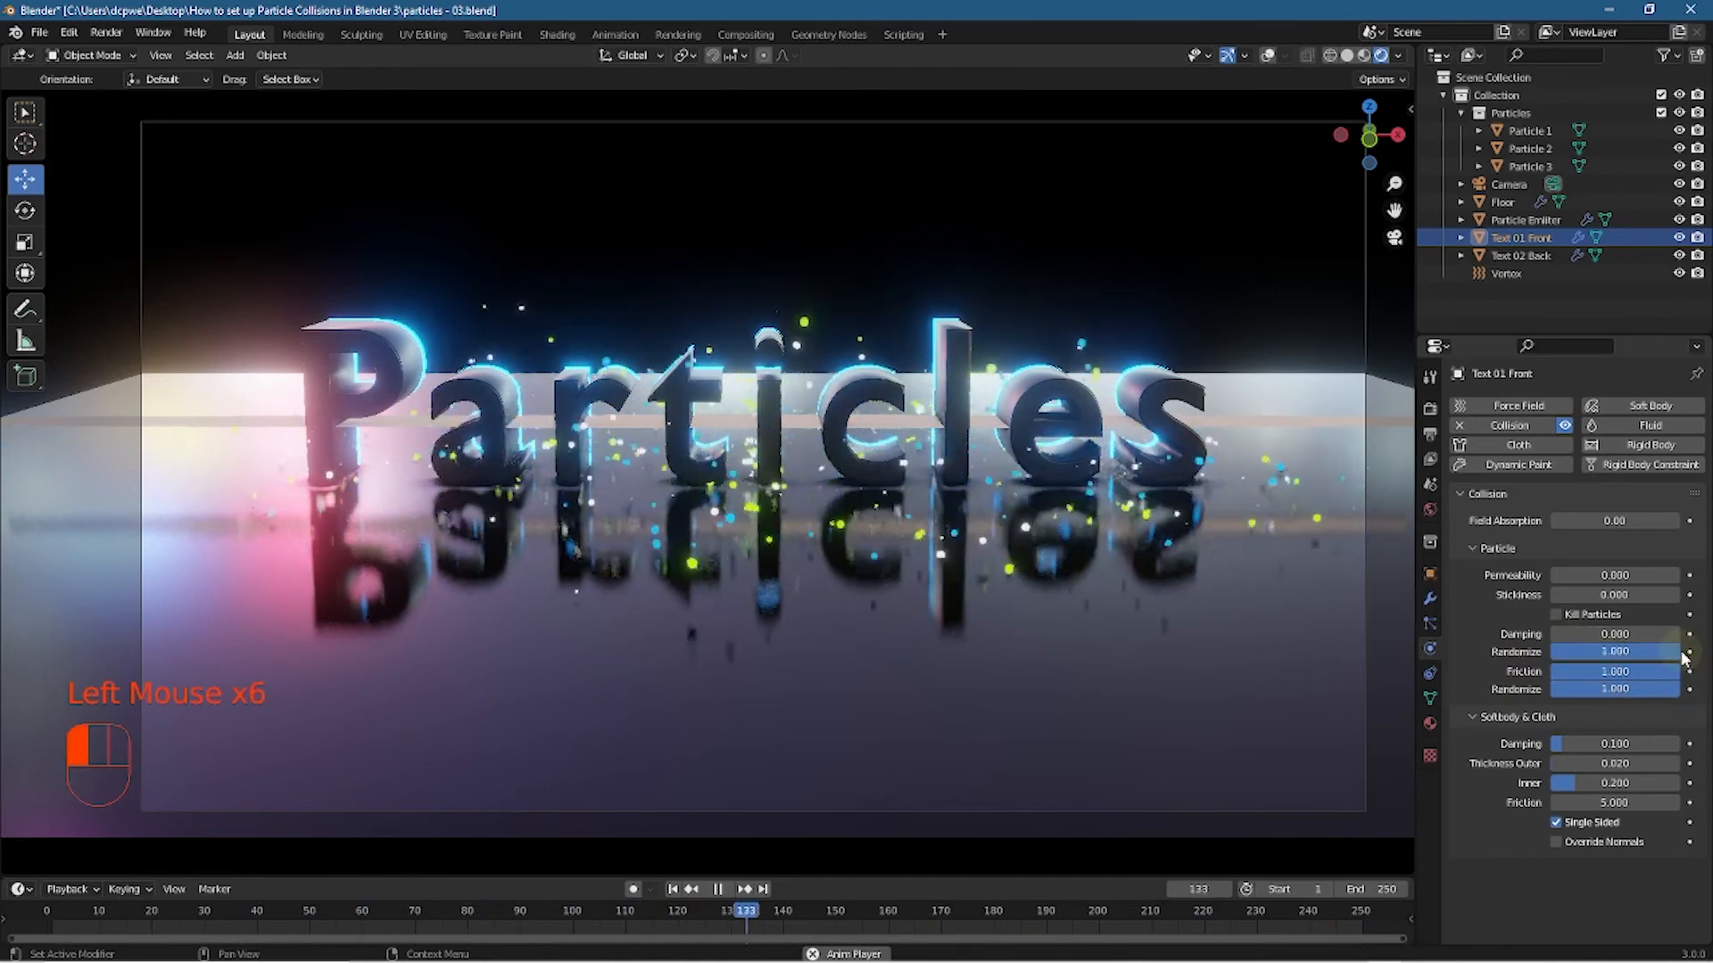
{"action": "left_click_drag", "start_coordinate": [1568, 634], "coordinate": [1683, 634]}
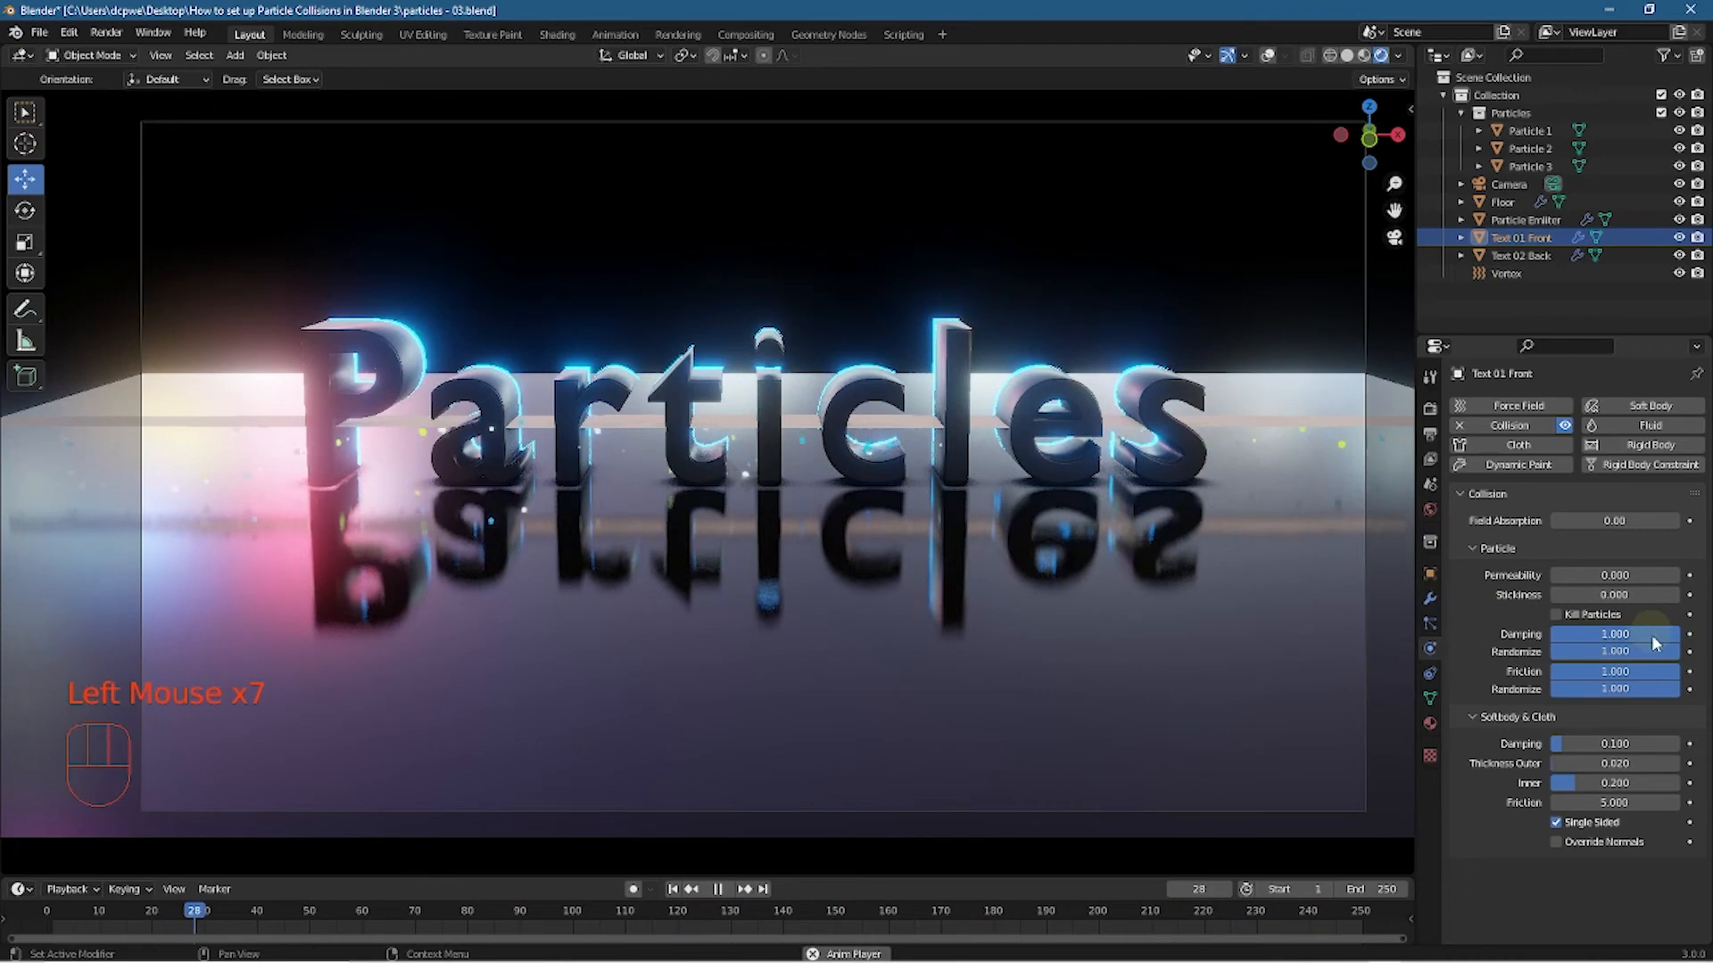
Reset the front text's particle damping, friction and both randomize values to 0.000
{"action": "left_click_drag", "start_coordinate": [1659, 630], "coordinate": [1531, 632]}
{"action": "left_click_drag", "start_coordinate": [1641, 656], "coordinate": [1553, 652]}
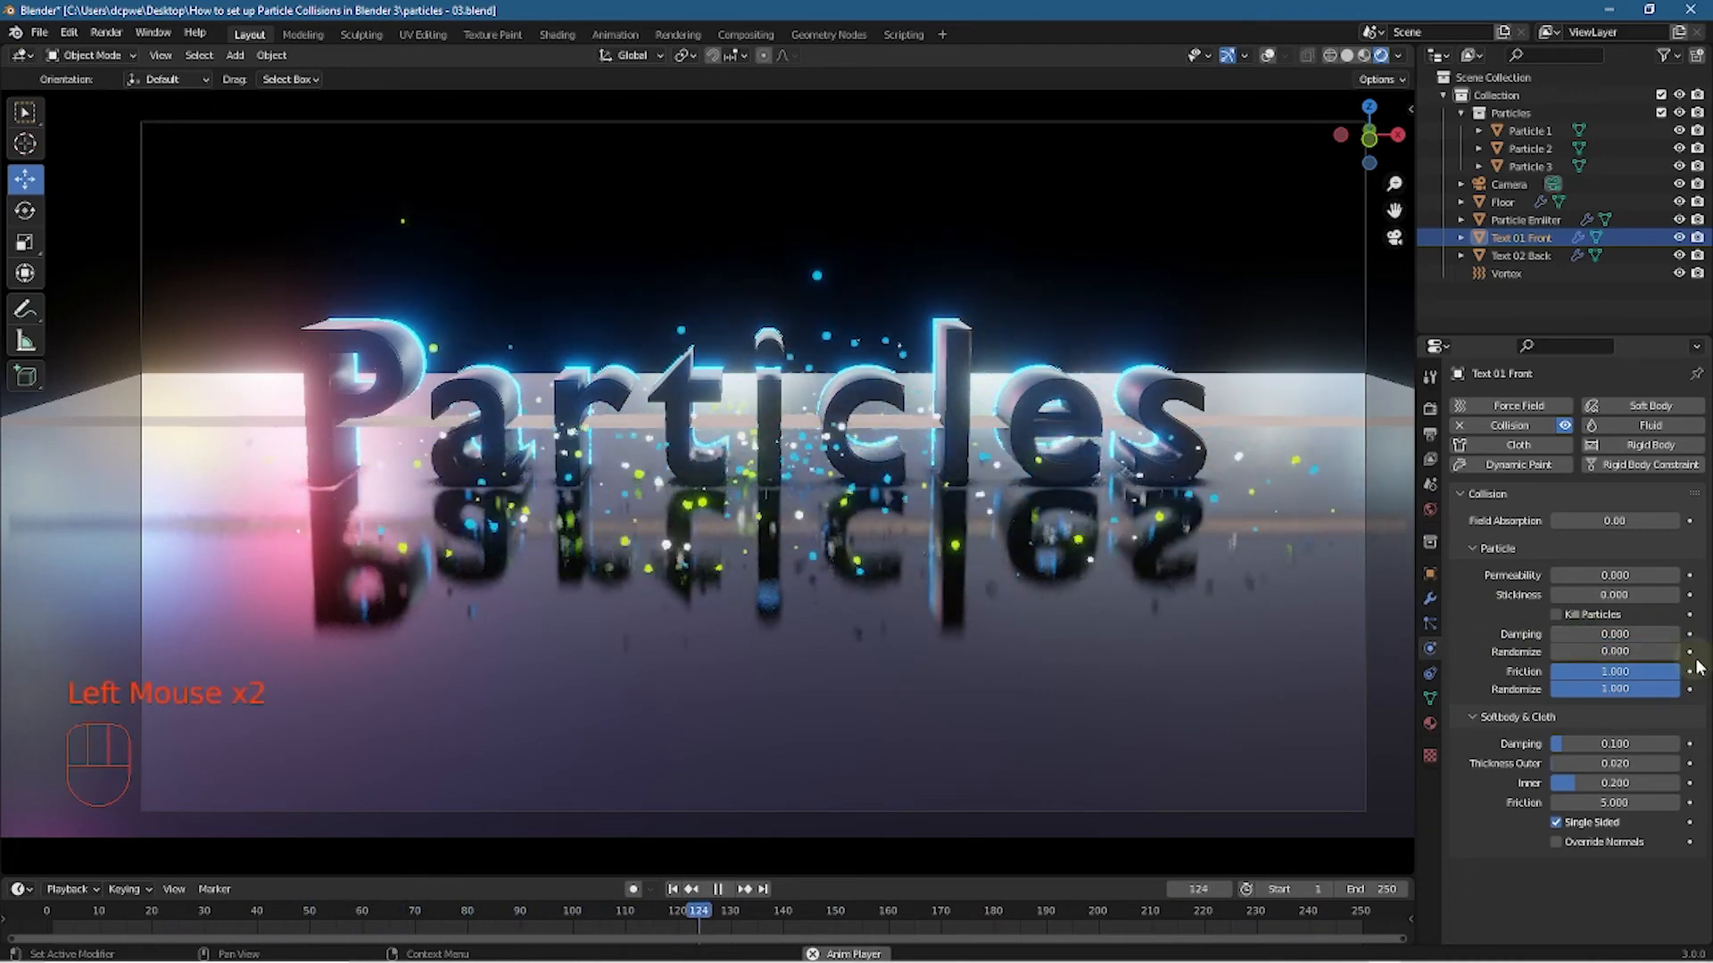
{"action": "left_click_drag", "start_coordinate": [1666, 674], "coordinate": [1458, 691]}
Switch to Chrome, search the web for "blender collision", and open the Blender Manual's physics Collision page
{"action": "key", "text": "super"}
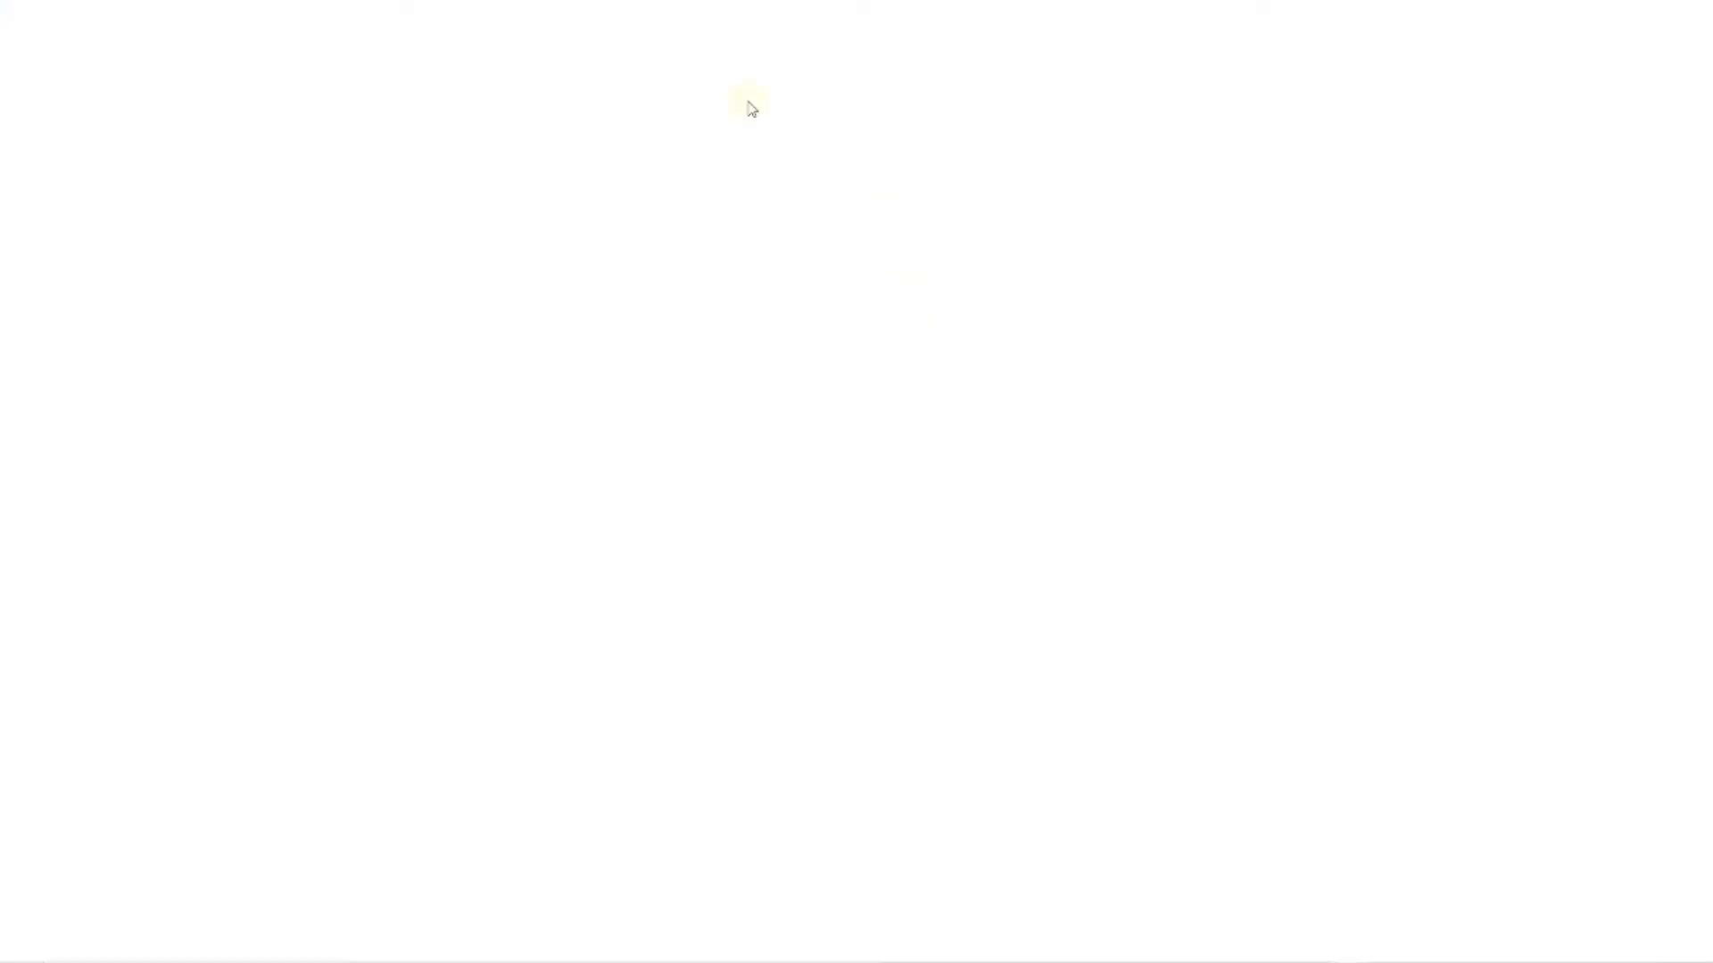
{"action": "type", "text": "blende"}
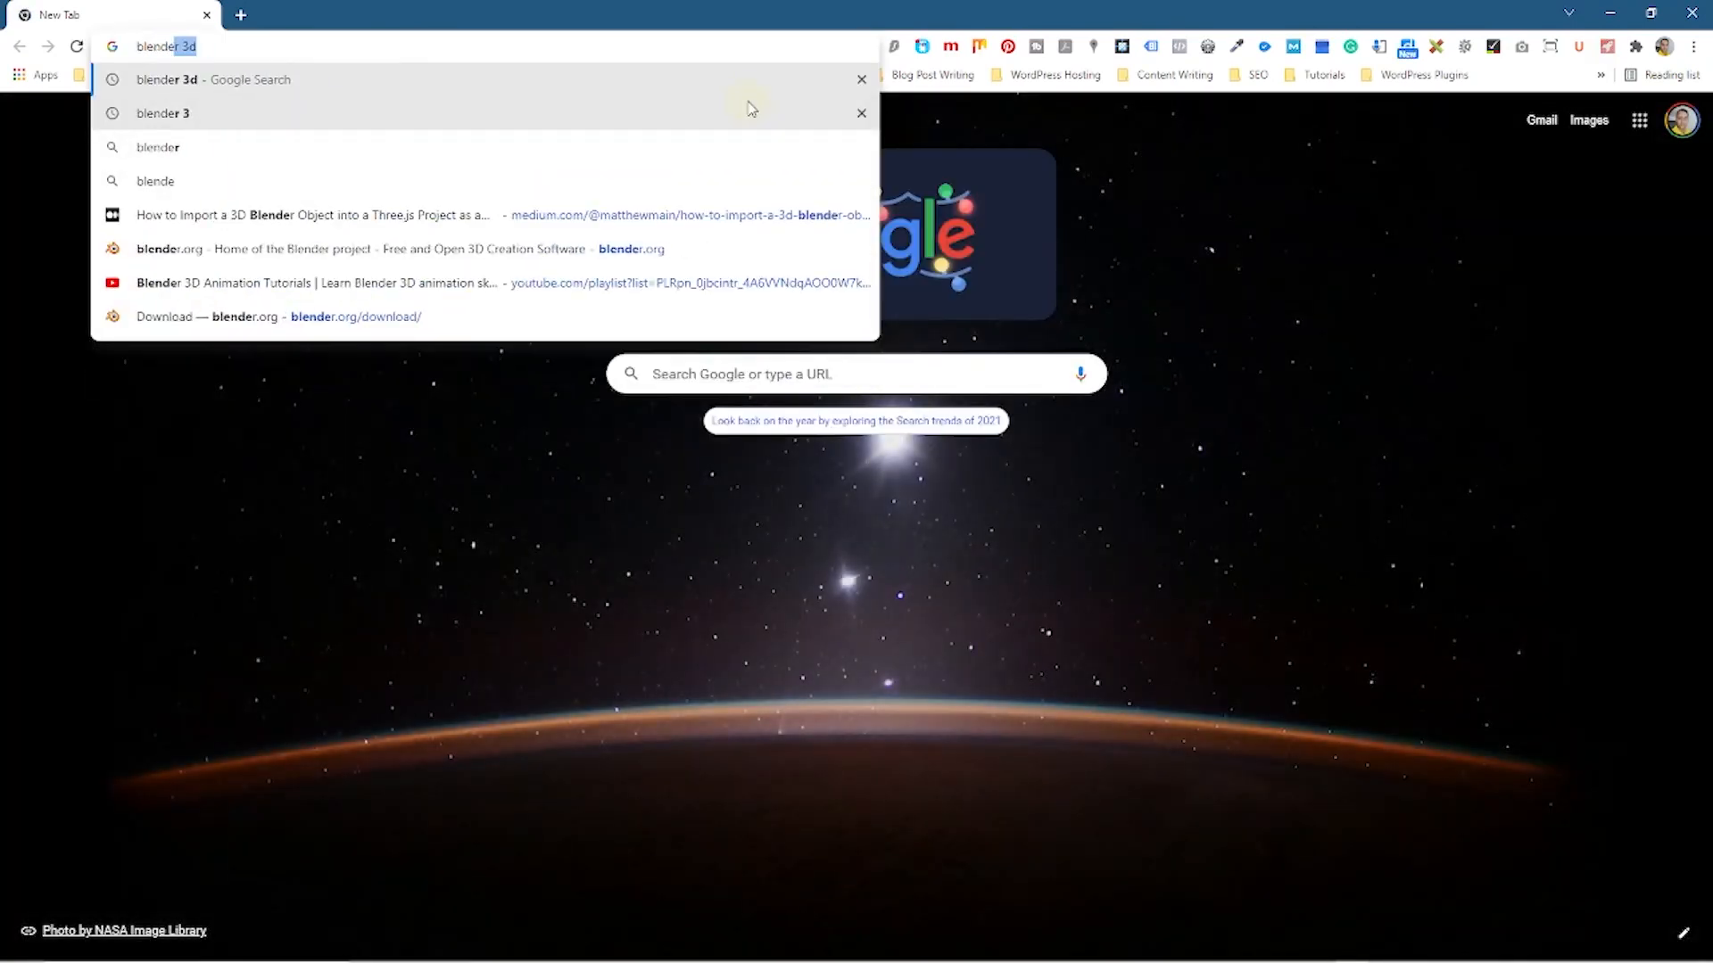
{"action": "type", "text": "r coll"}
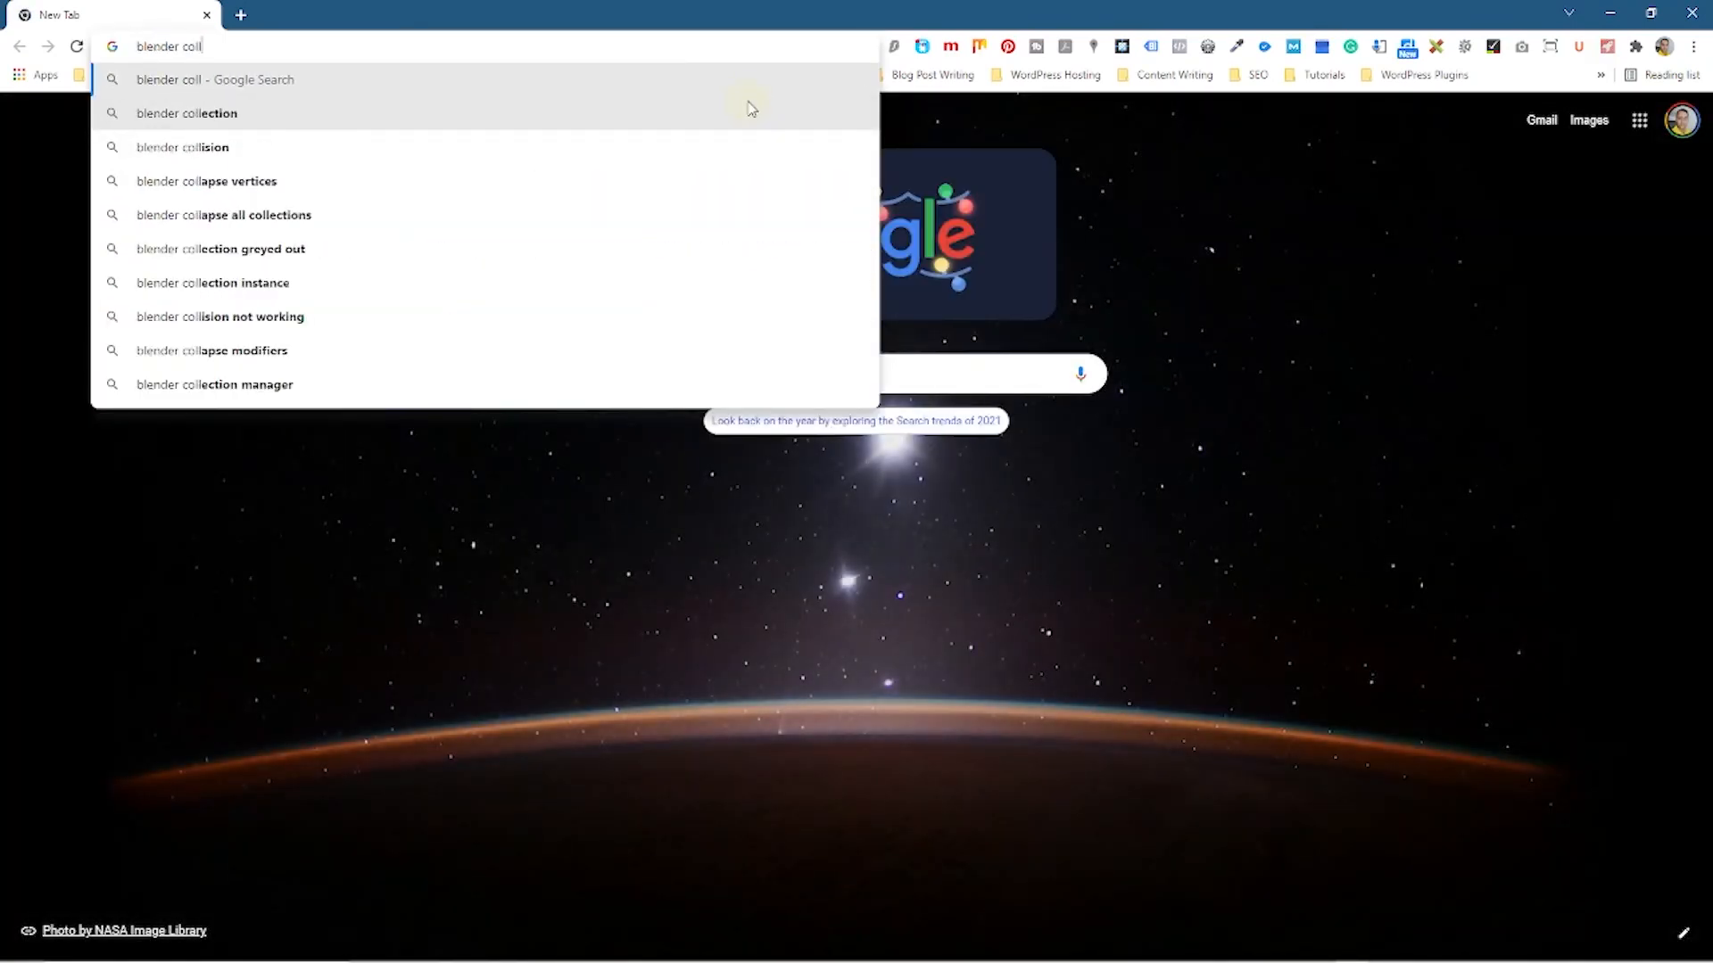
{"action": "type", "text": "ision"}
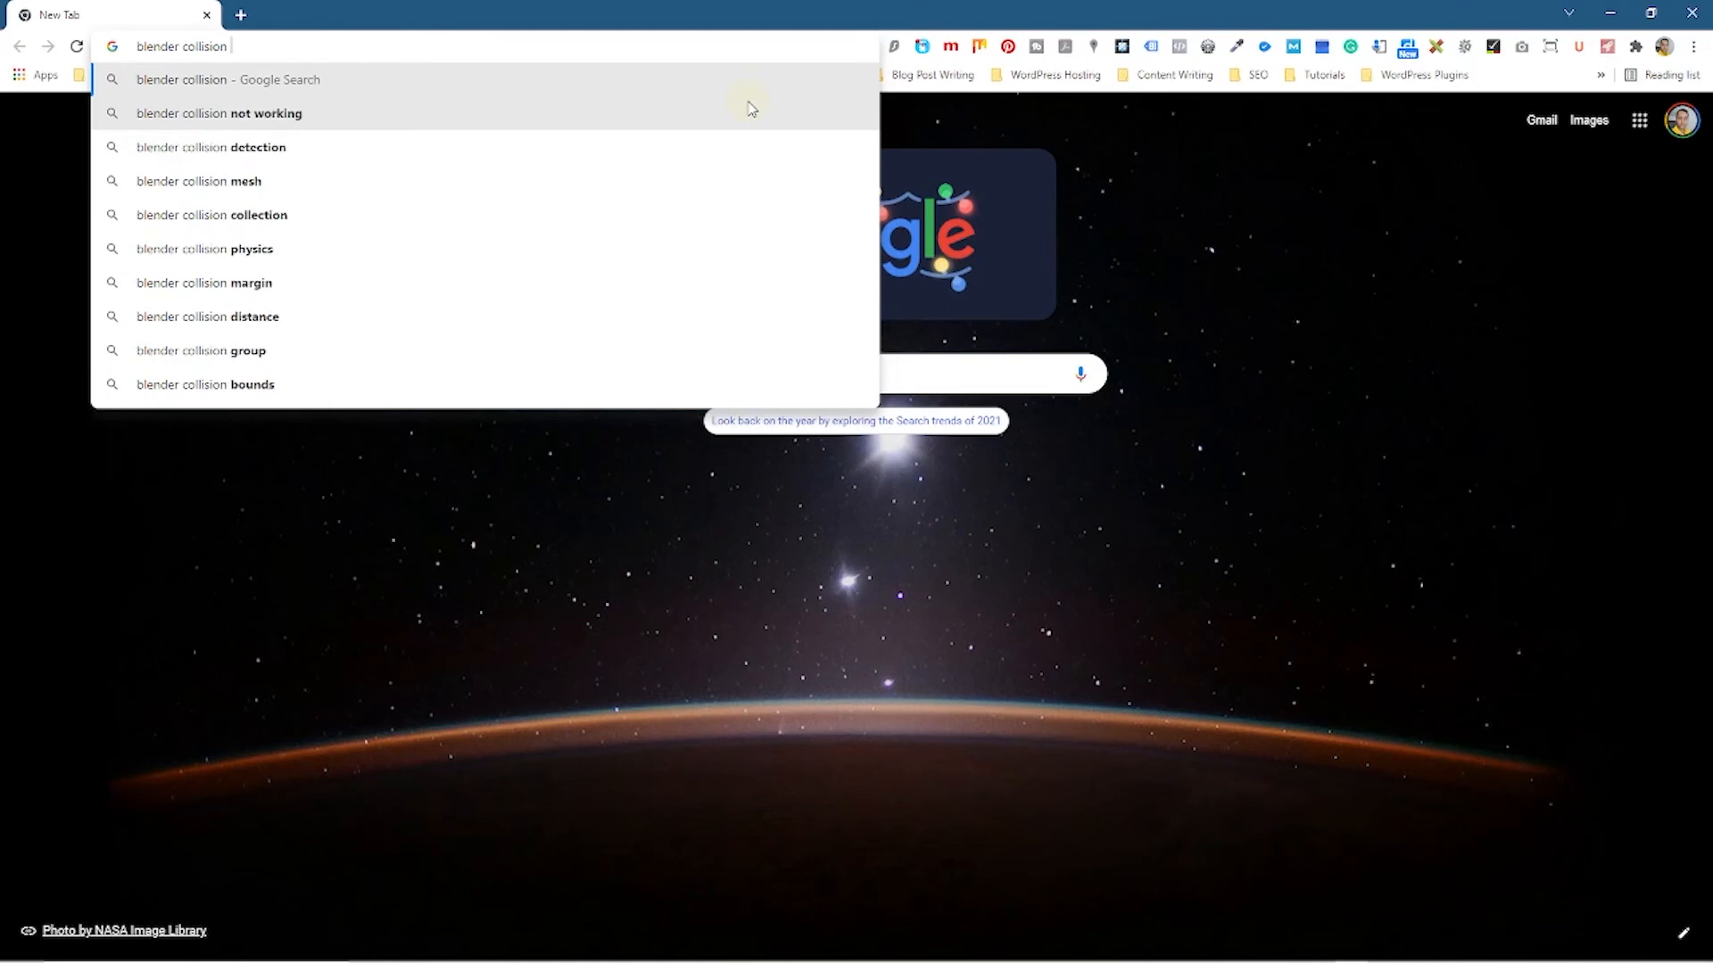
{"action": "key", "text": "Return"}
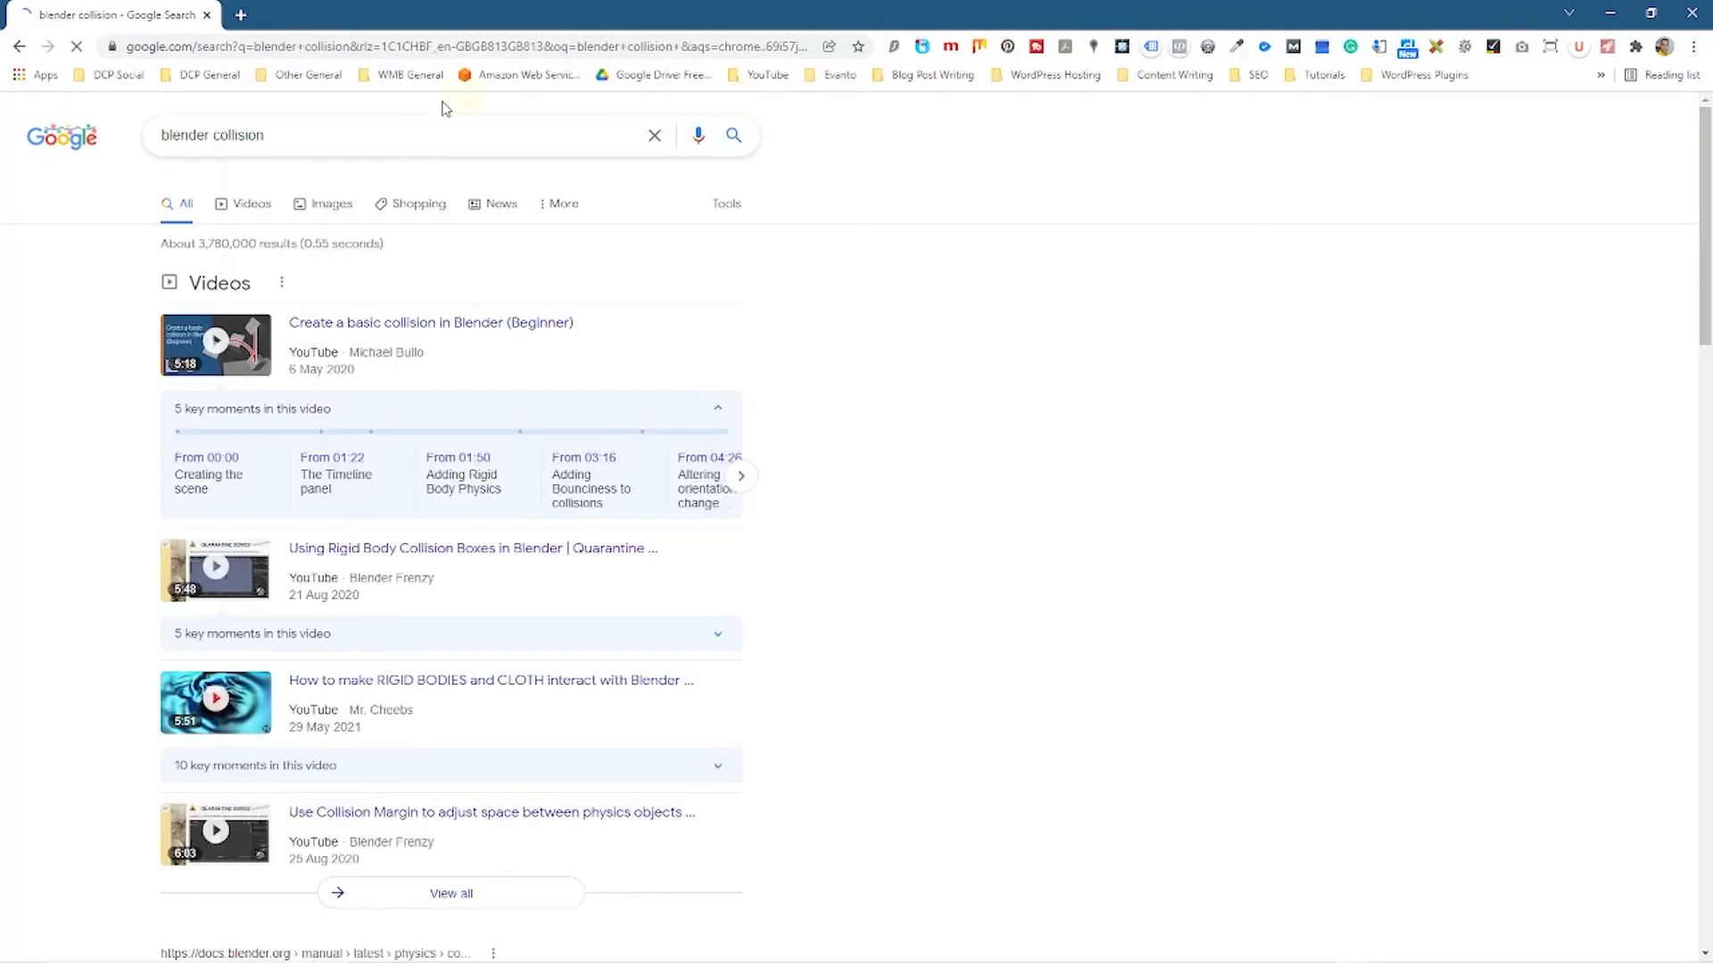
{"action": "scroll", "coordinate": [159, 630], "scroll_direction": "down", "scroll_amount": 8}
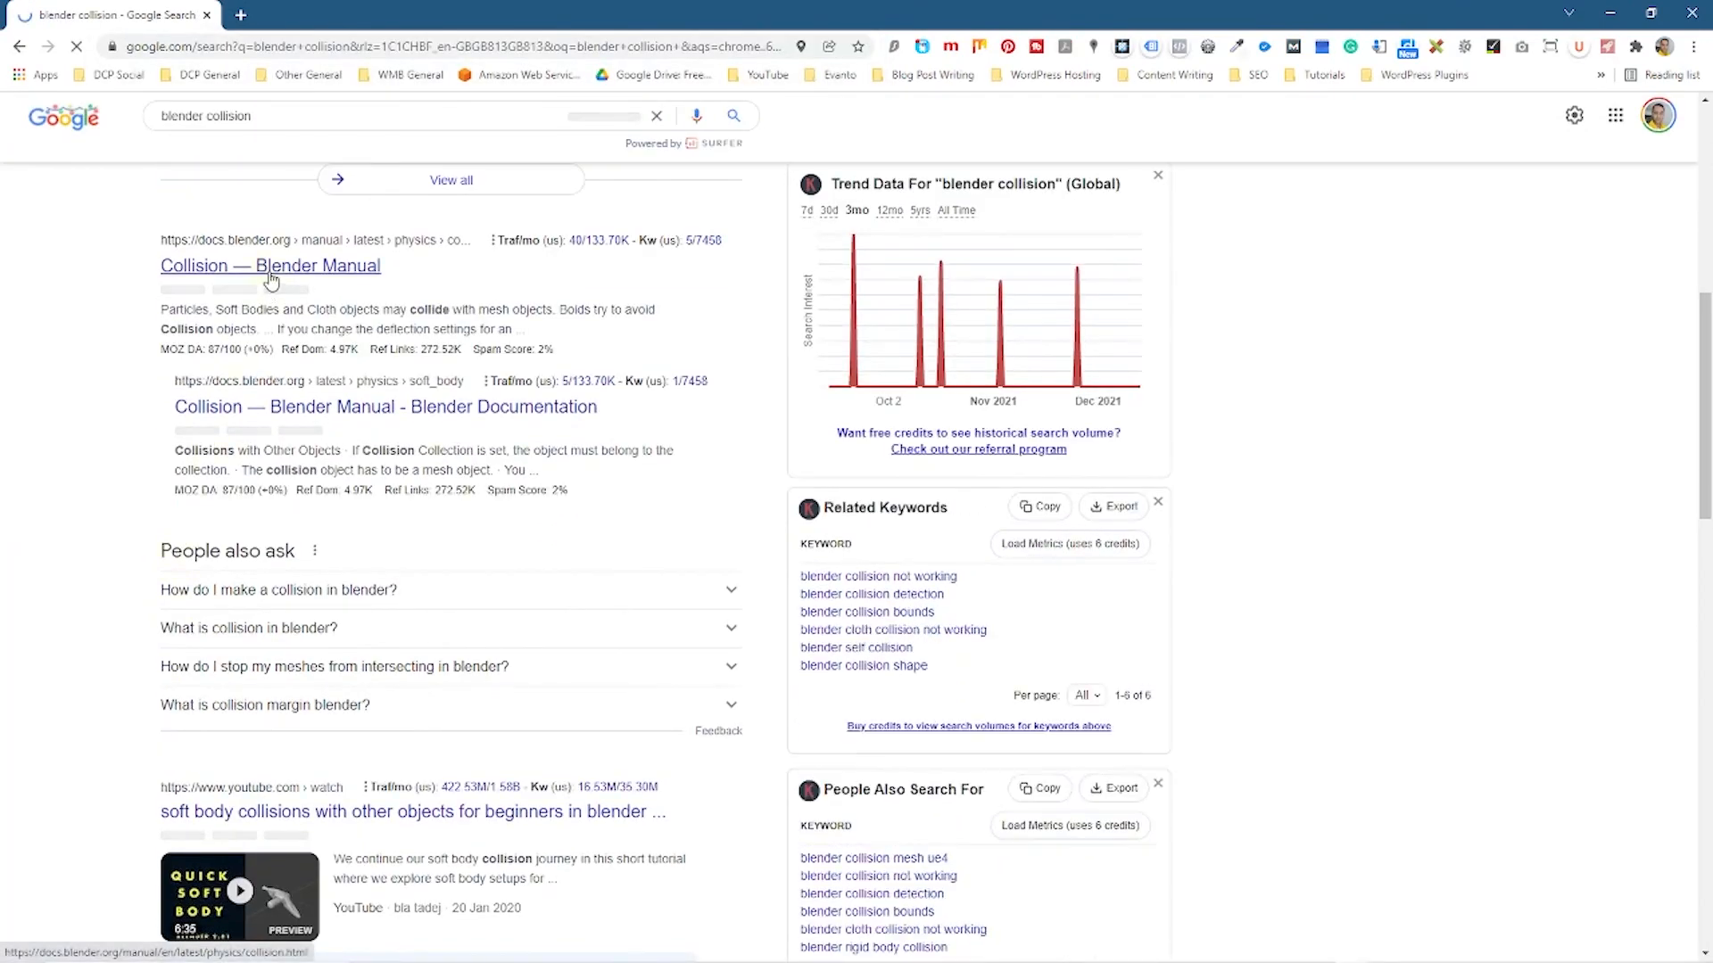
{"action": "left_click", "coordinate": [228, 268]}
Read the manual's particle collision options, including permeability and stickiness, and restore the browser to a smaller window over Blender
{"action": "scroll", "coordinate": [554, 479], "scroll_direction": "down", "scroll_amount": 4}
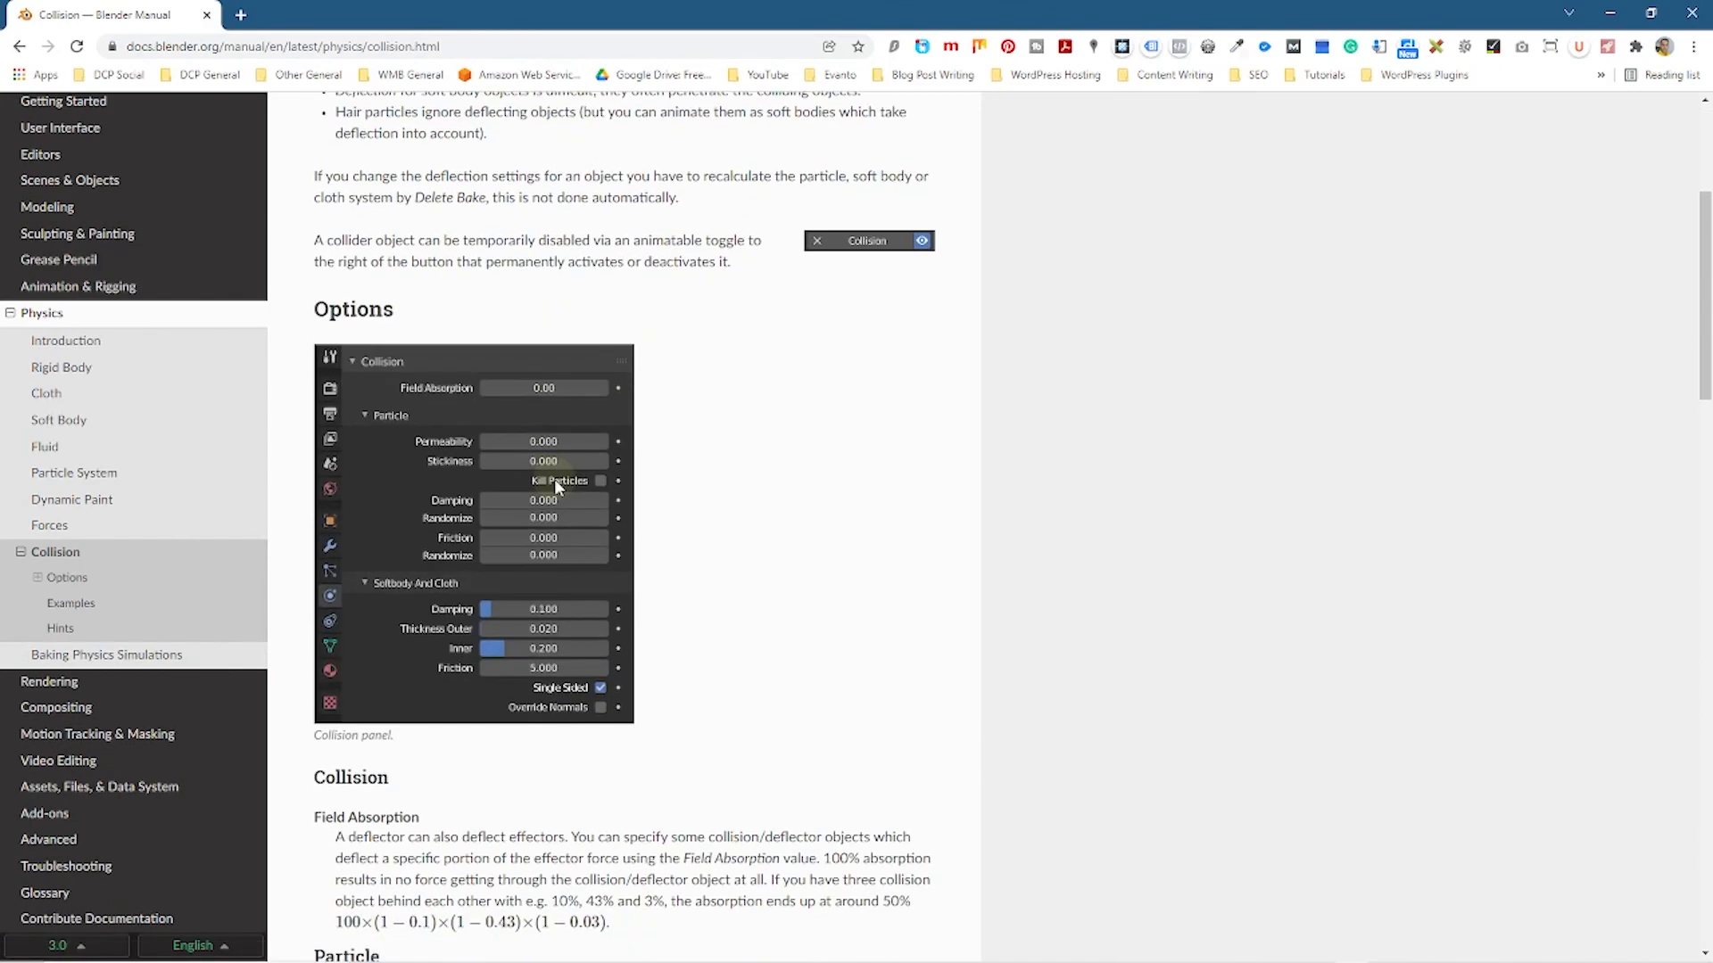
{"action": "scroll", "coordinate": [595, 546], "scroll_direction": "down", "scroll_amount": 3}
{"action": "scroll", "coordinate": [397, 687], "scroll_direction": "down", "scroll_amount": 3}
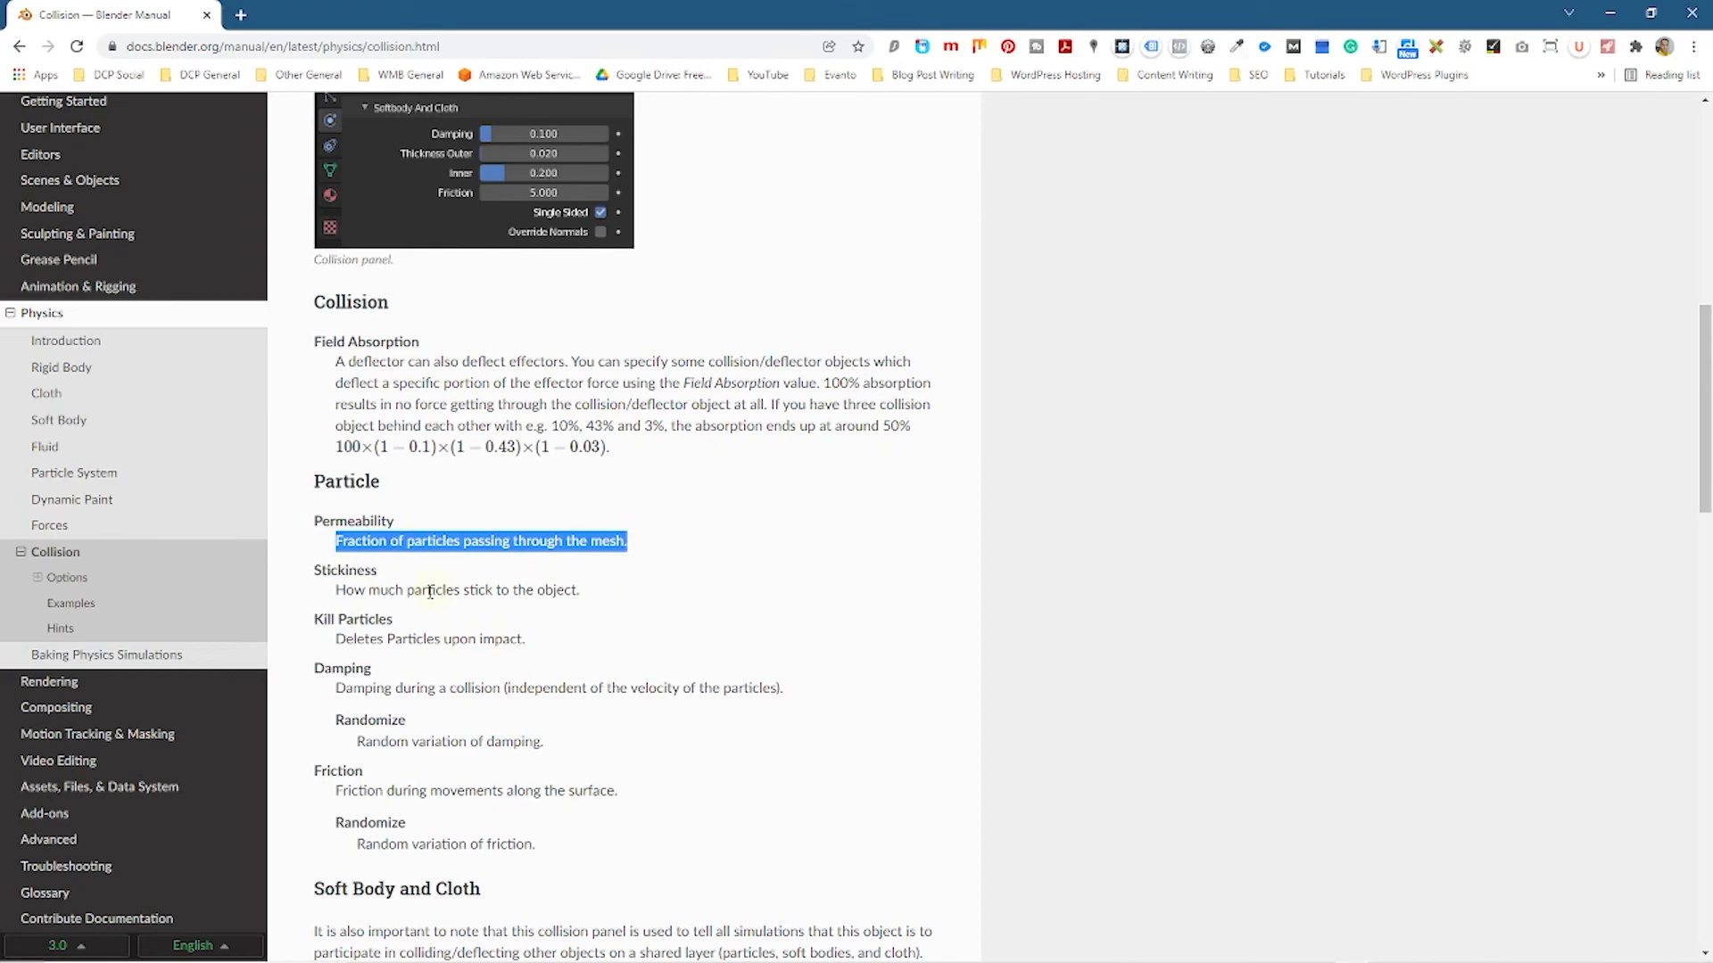
{"action": "left_click_drag", "start_coordinate": [346, 590], "coordinate": [432, 590]}
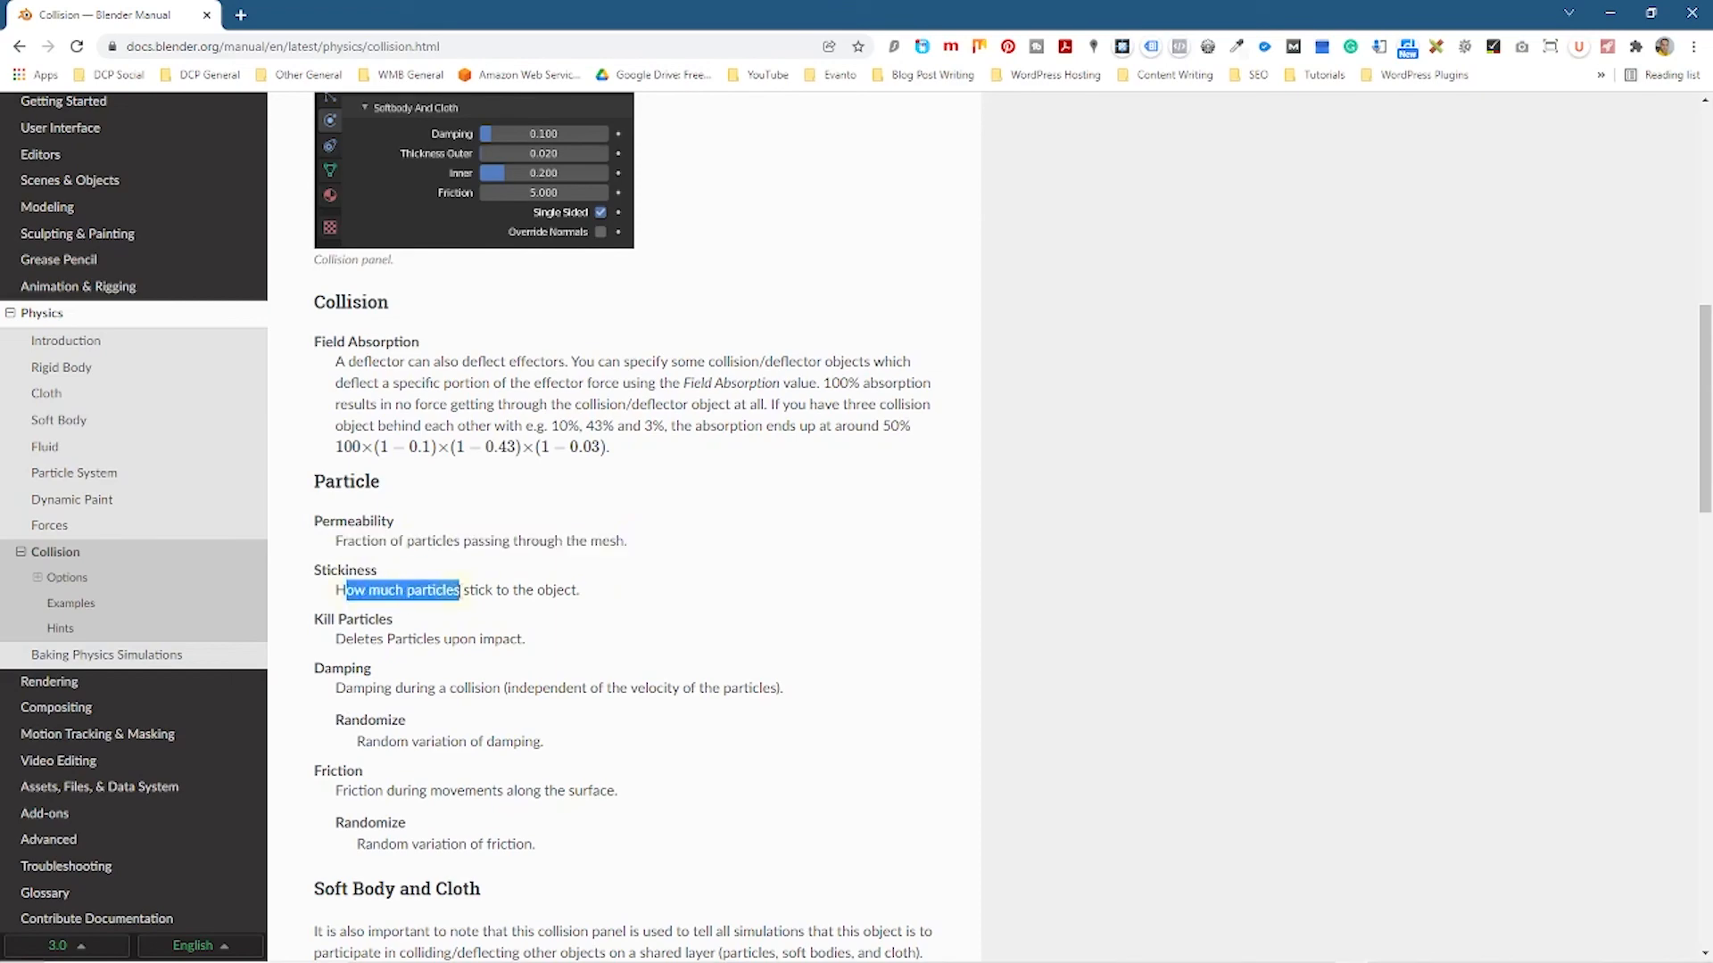
{"action": "left_click_drag", "start_coordinate": [864, 9], "coordinate": [1106, 147]}
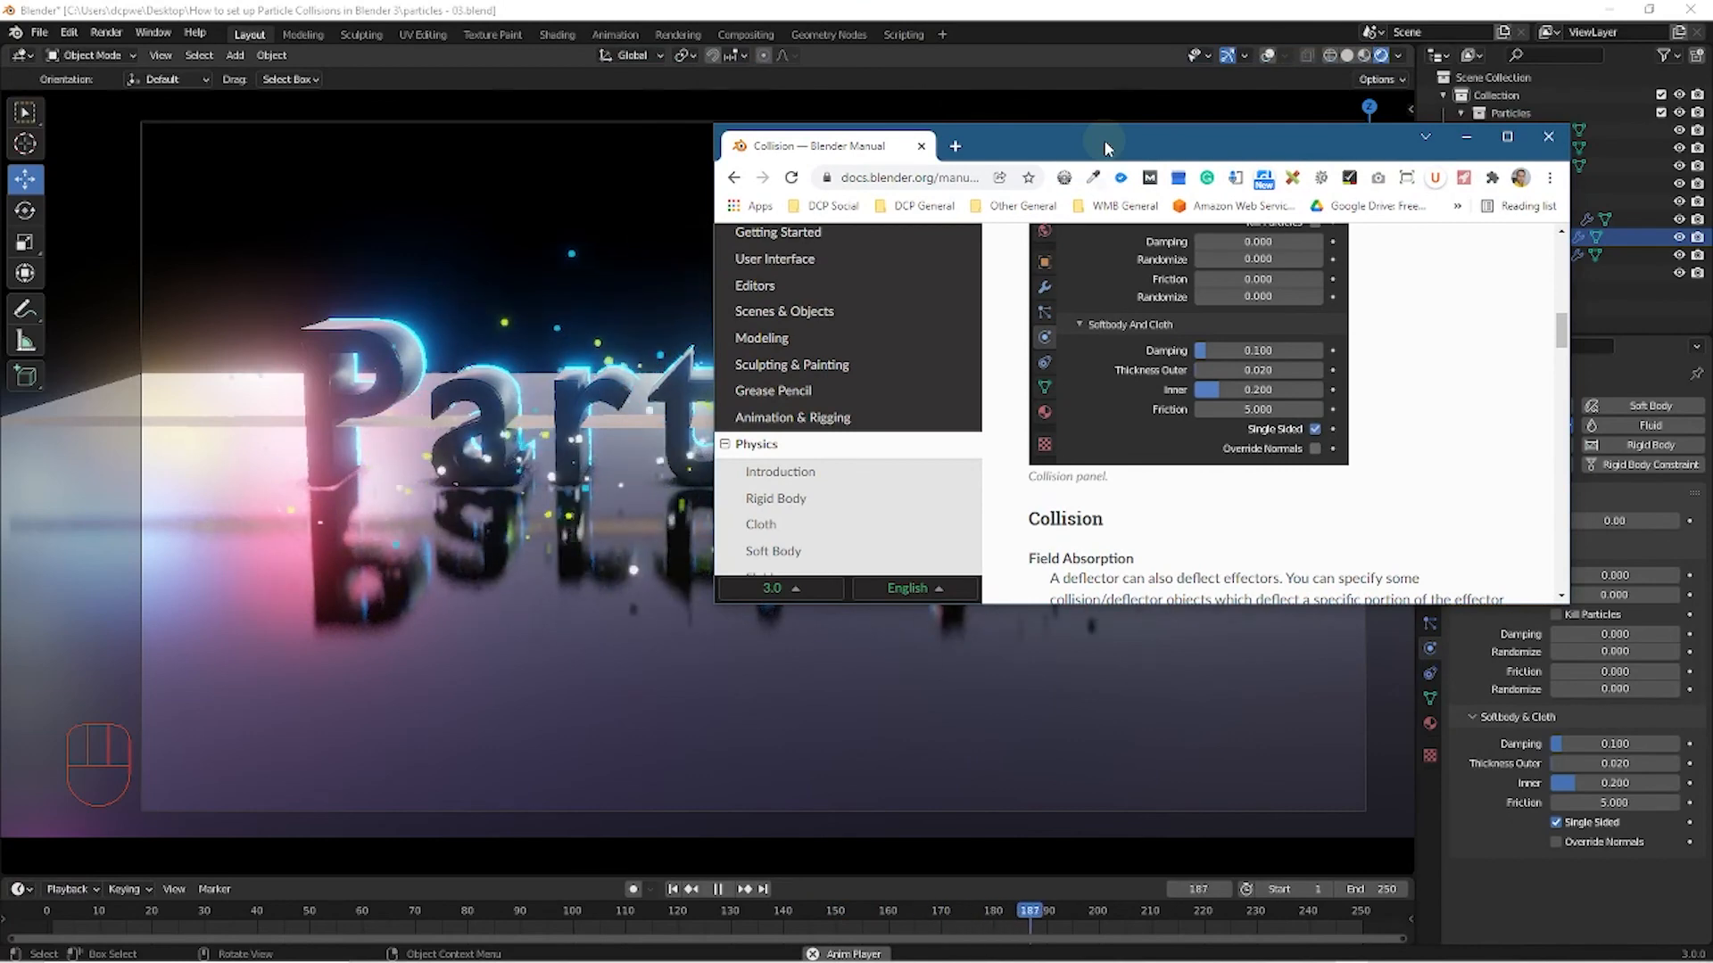
Place the browser beside Blender and read the manual's particle damping, friction and randomize descriptions on the Collision page
{"action": "key", "text": "super+Left"}
{"action": "left_click", "coordinate": [801, 524]}
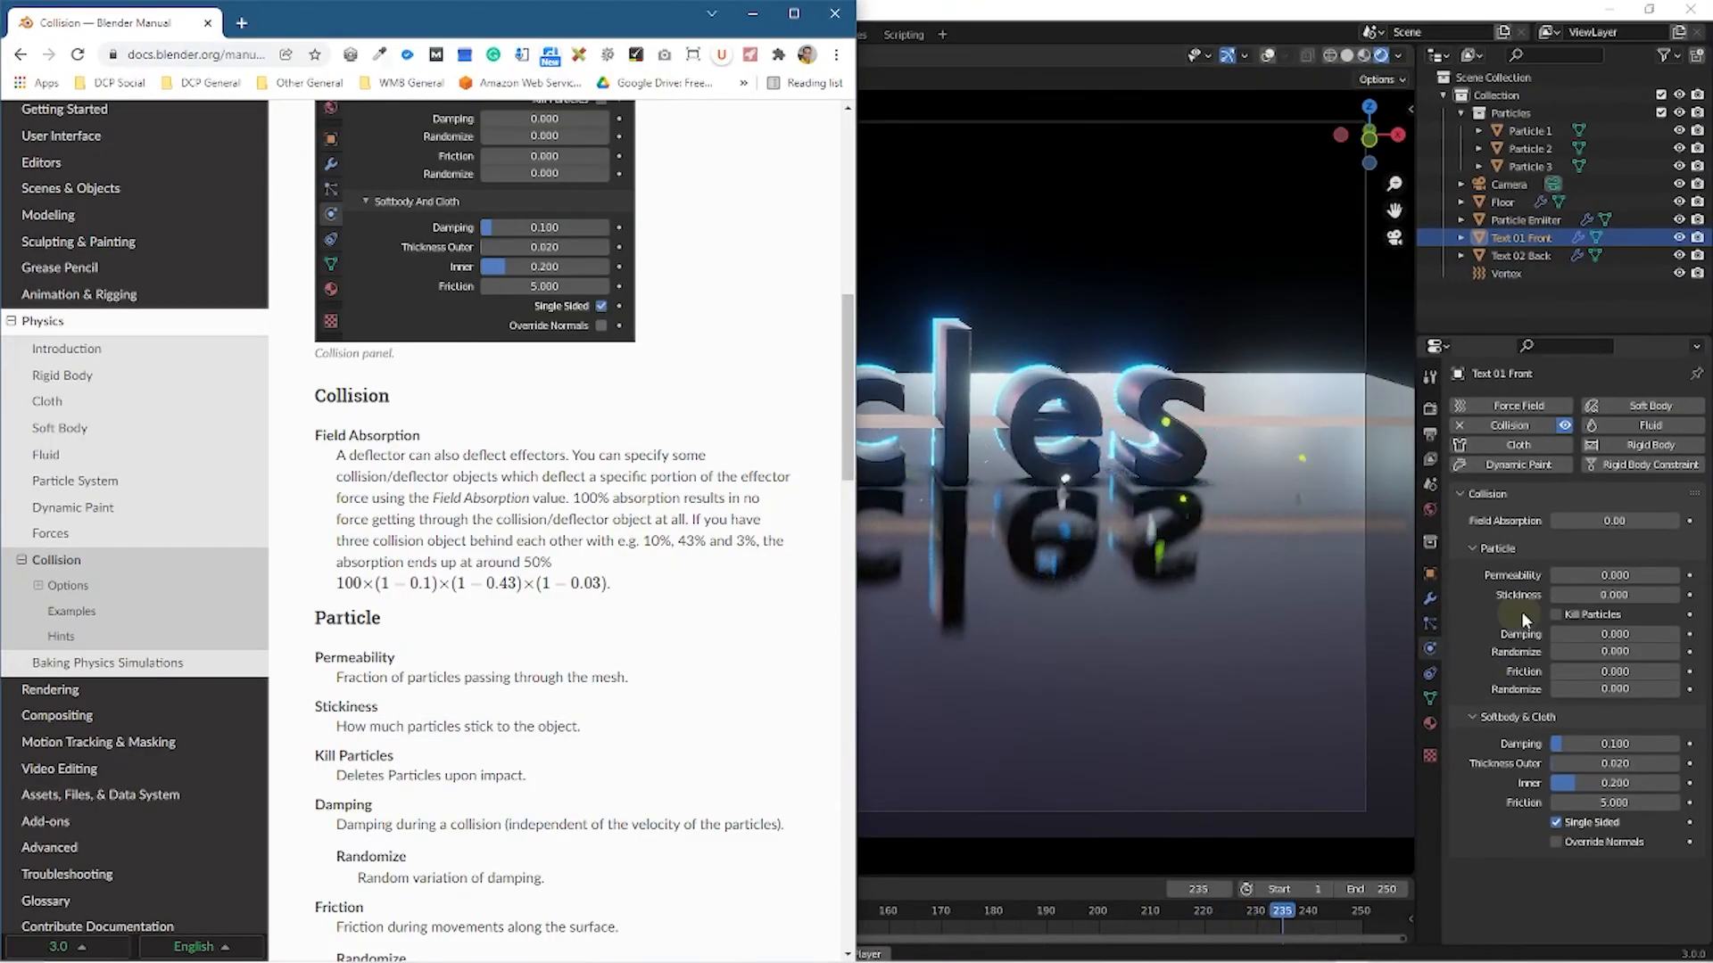
{"action": "scroll", "coordinate": [505, 659], "scroll_direction": "down", "scroll_amount": 4}
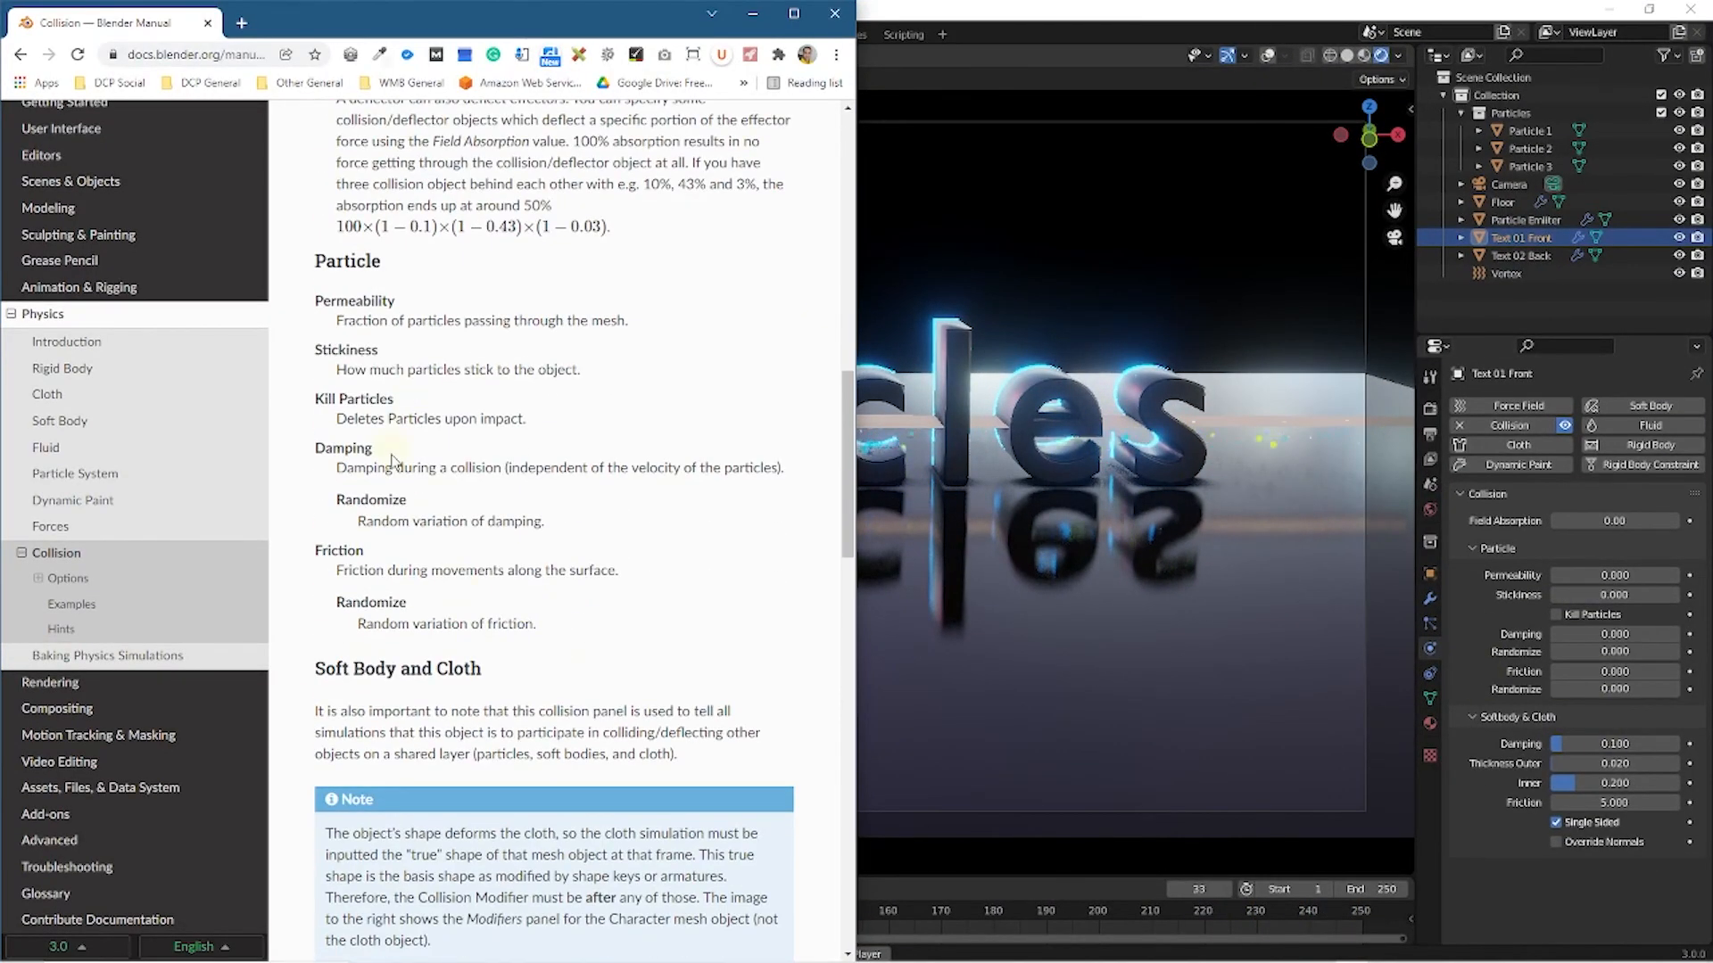
{"action": "left_click_drag", "start_coordinate": [331, 471], "coordinate": [785, 468]}
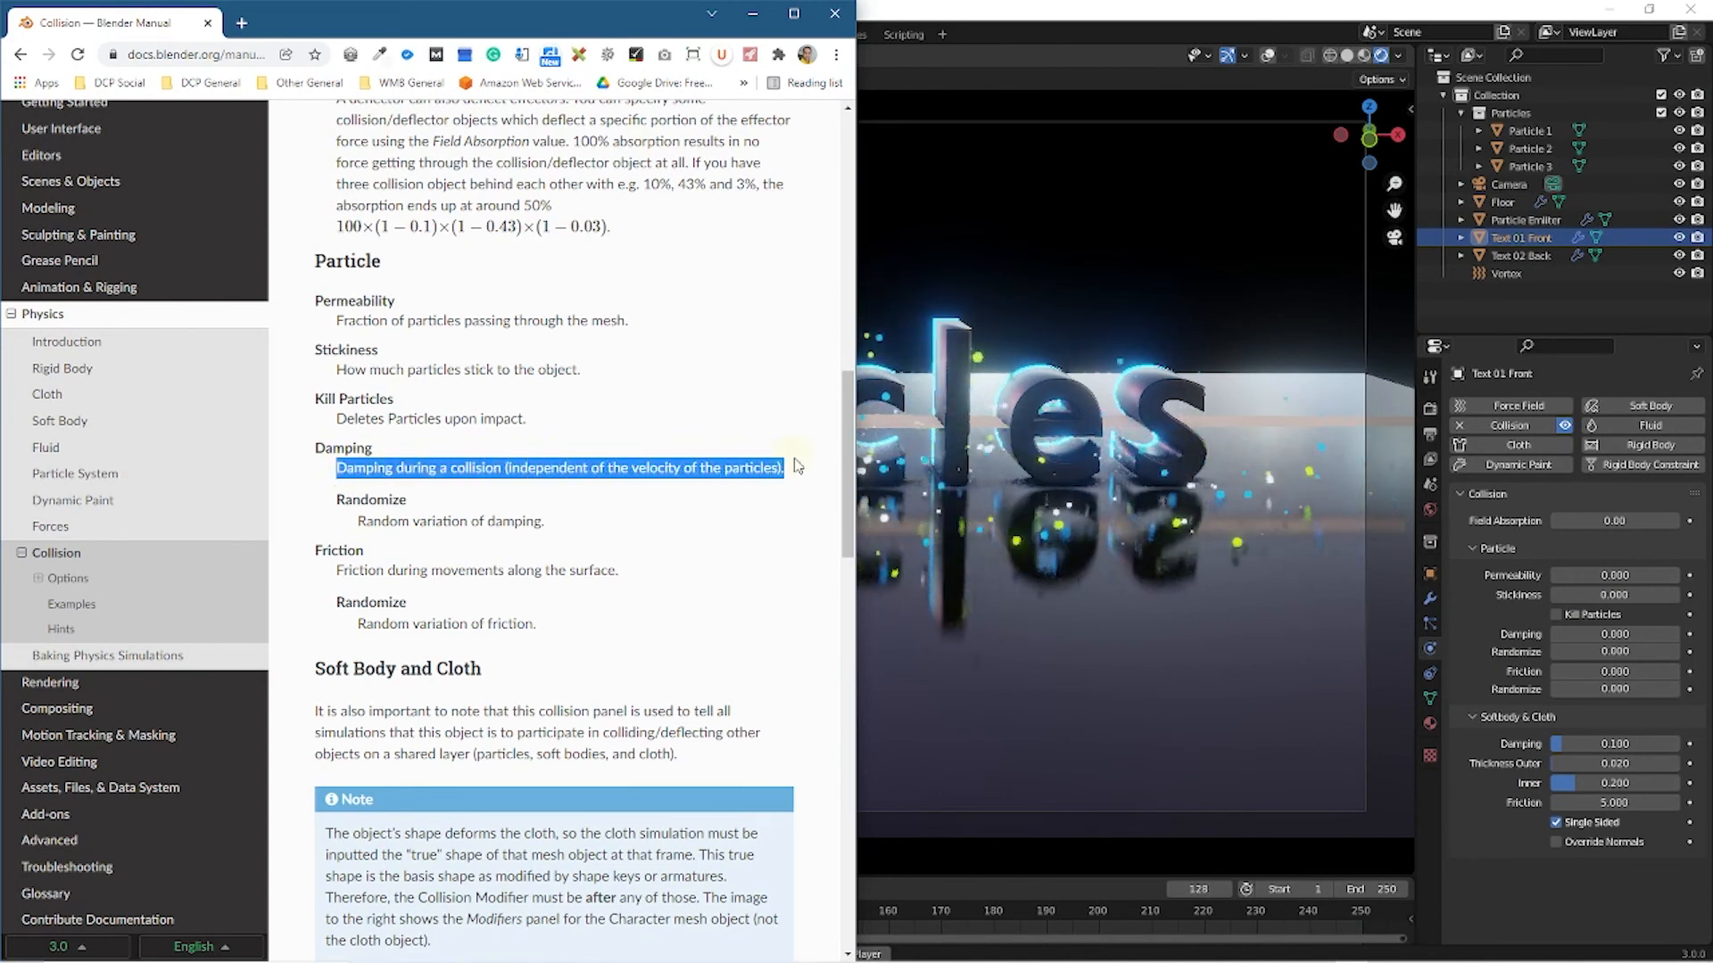
{"action": "left_click_drag", "start_coordinate": [366, 524], "coordinate": [546, 523]}
{"action": "left_click_drag", "start_coordinate": [336, 571], "coordinate": [609, 571]}
{"action": "left_click_drag", "start_coordinate": [397, 623], "coordinate": [524, 623]}
{"action": "scroll", "coordinate": [568, 637], "scroll_direction": "down", "scroll_amount": 10}
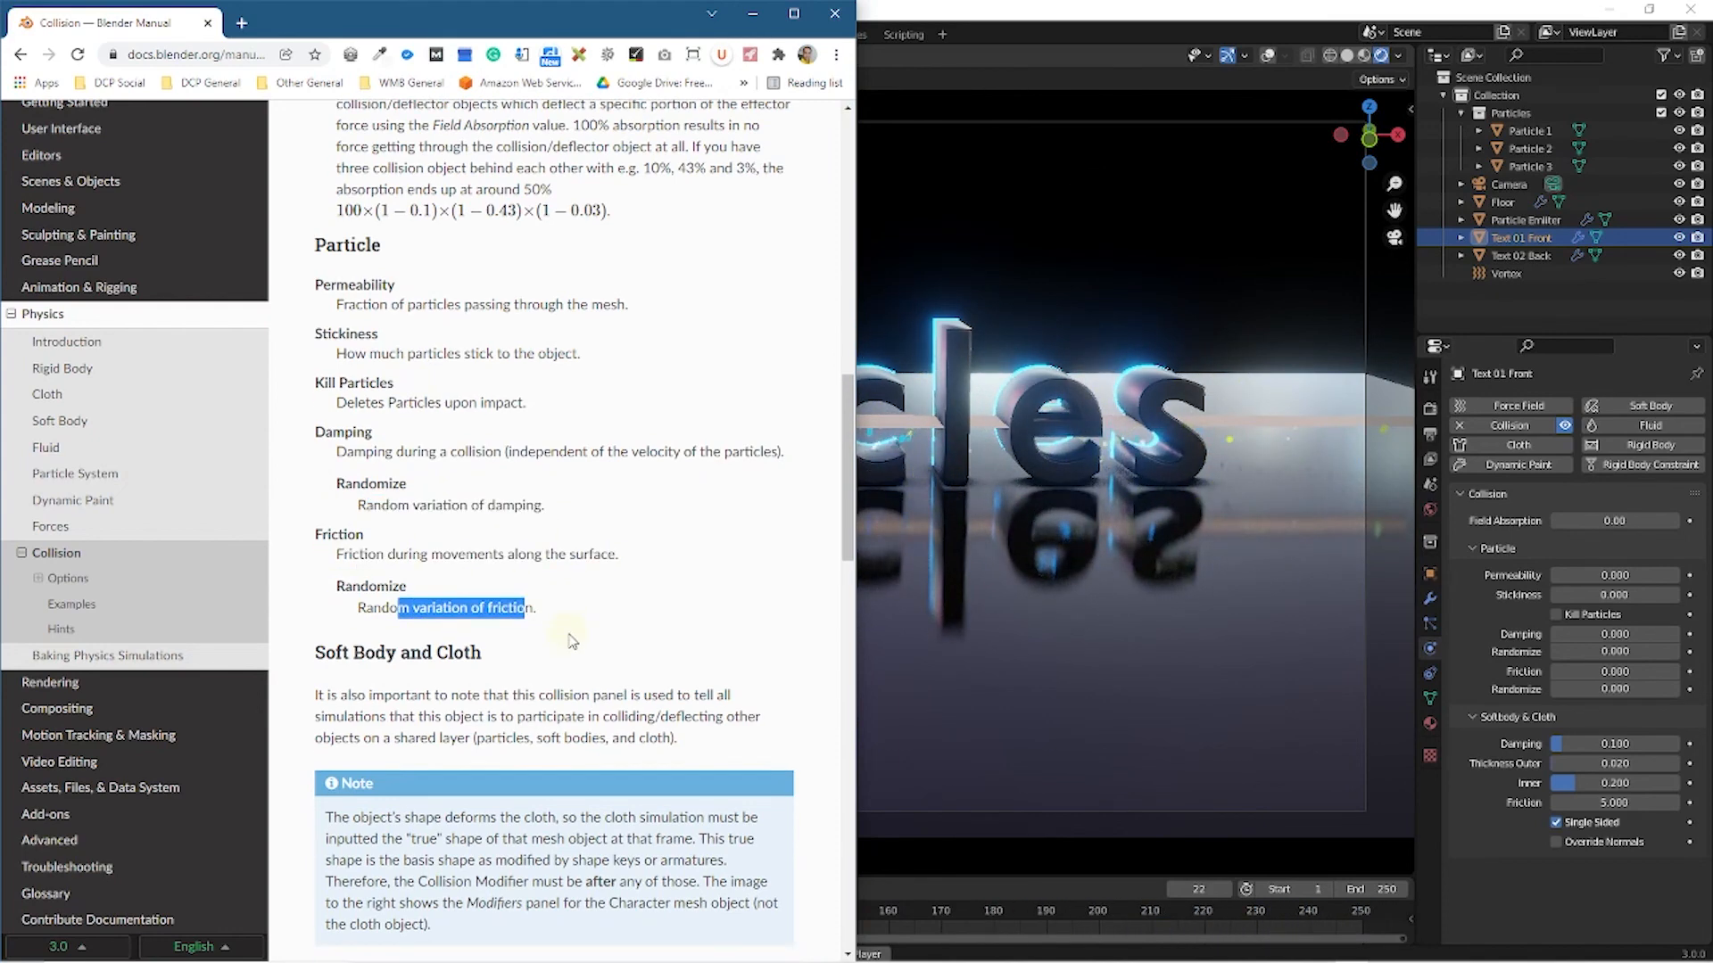
{"action": "scroll", "coordinate": [569, 638], "scroll_direction": "up", "scroll_amount": 8}
{"action": "scroll", "coordinate": [568, 638], "scroll_direction": "up", "scroll_amount": 5}
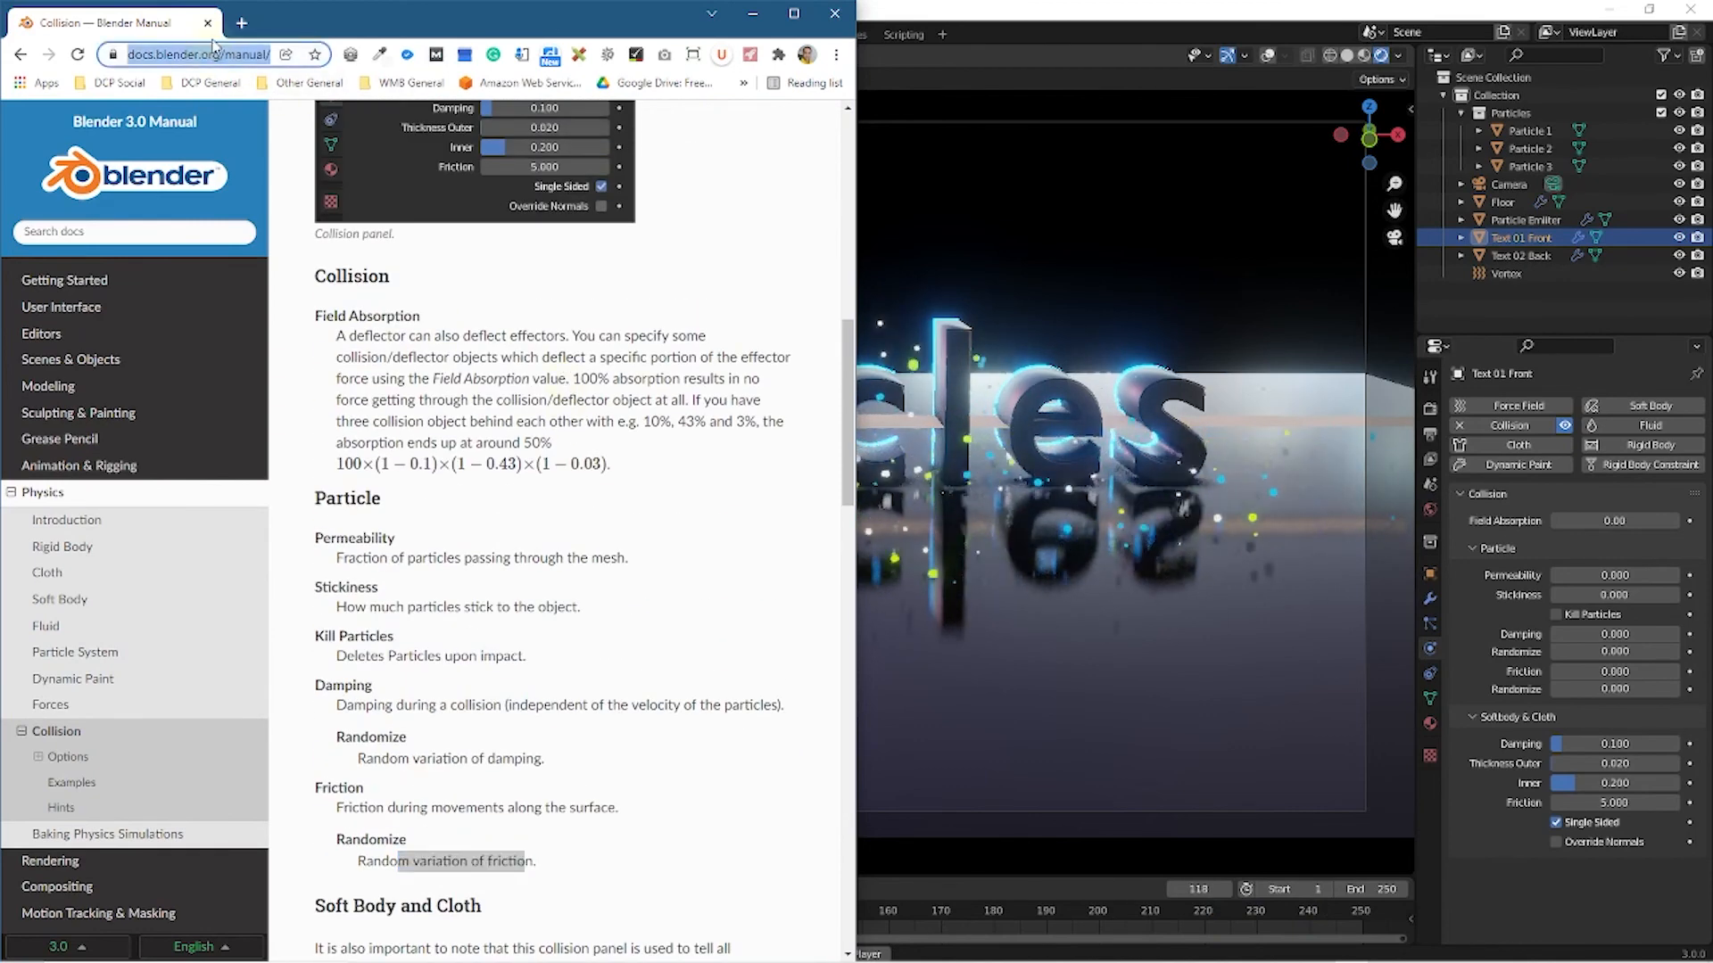
Switch back to Blender, set the Particle Emitter's particle number to 50 and save the file
{"action": "left_click", "coordinate": [1270, 436]}
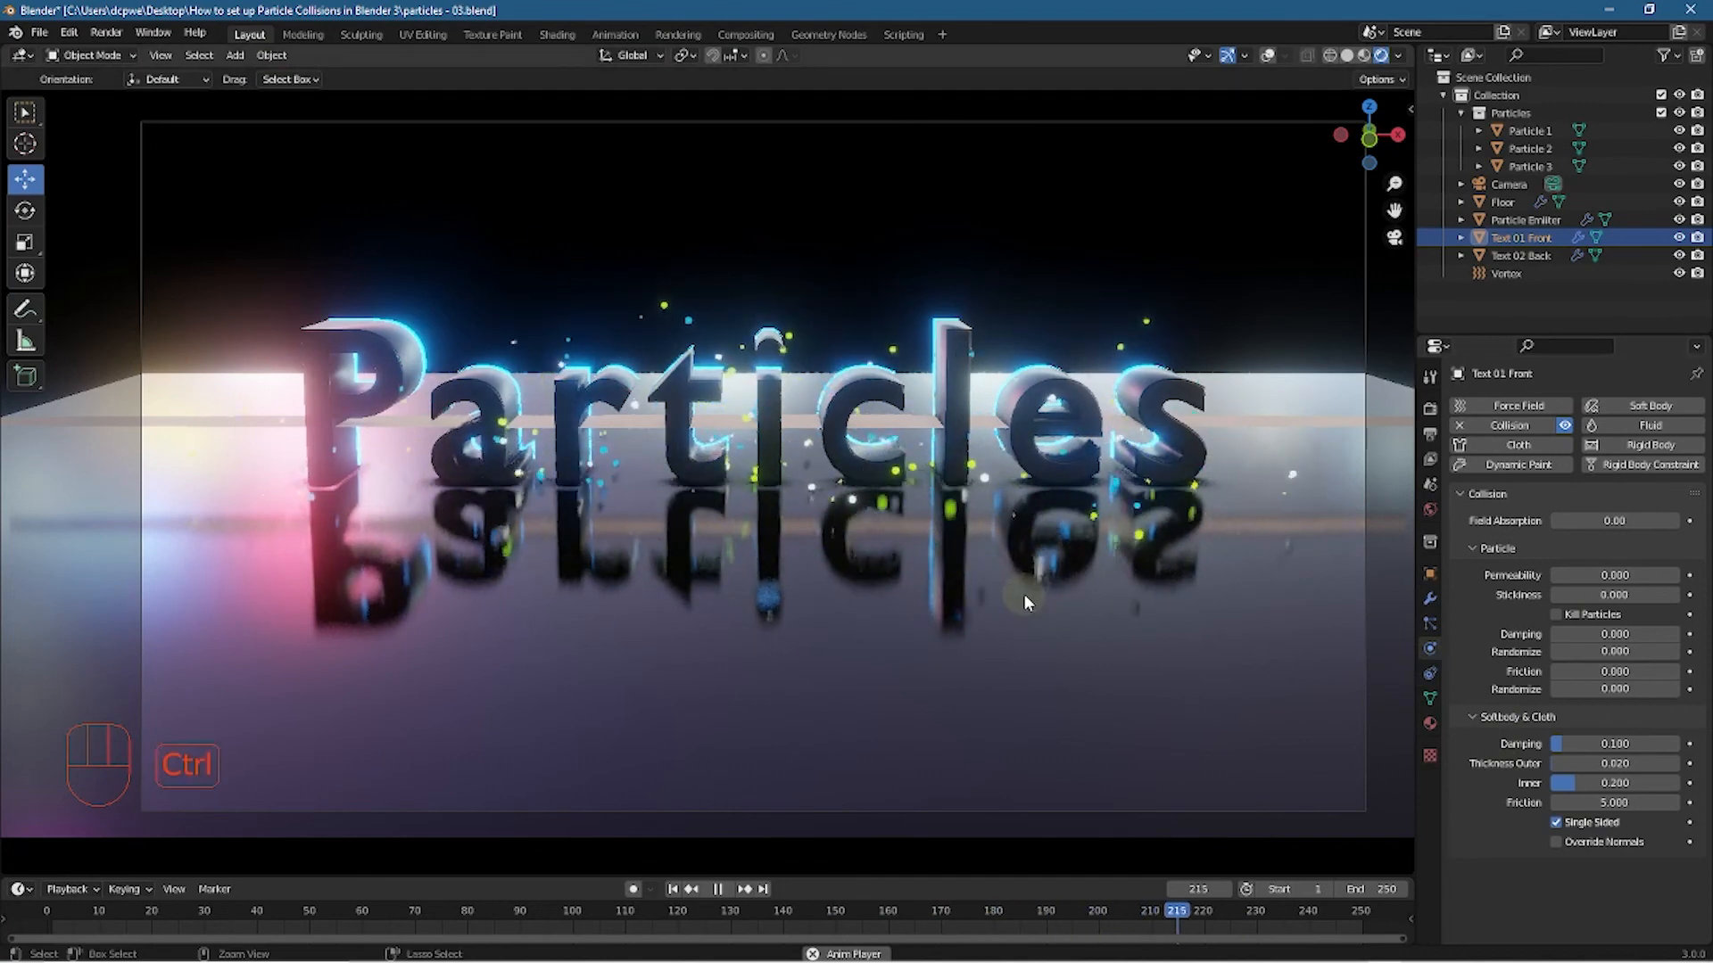
{"action": "key", "text": "ctrl+s"}
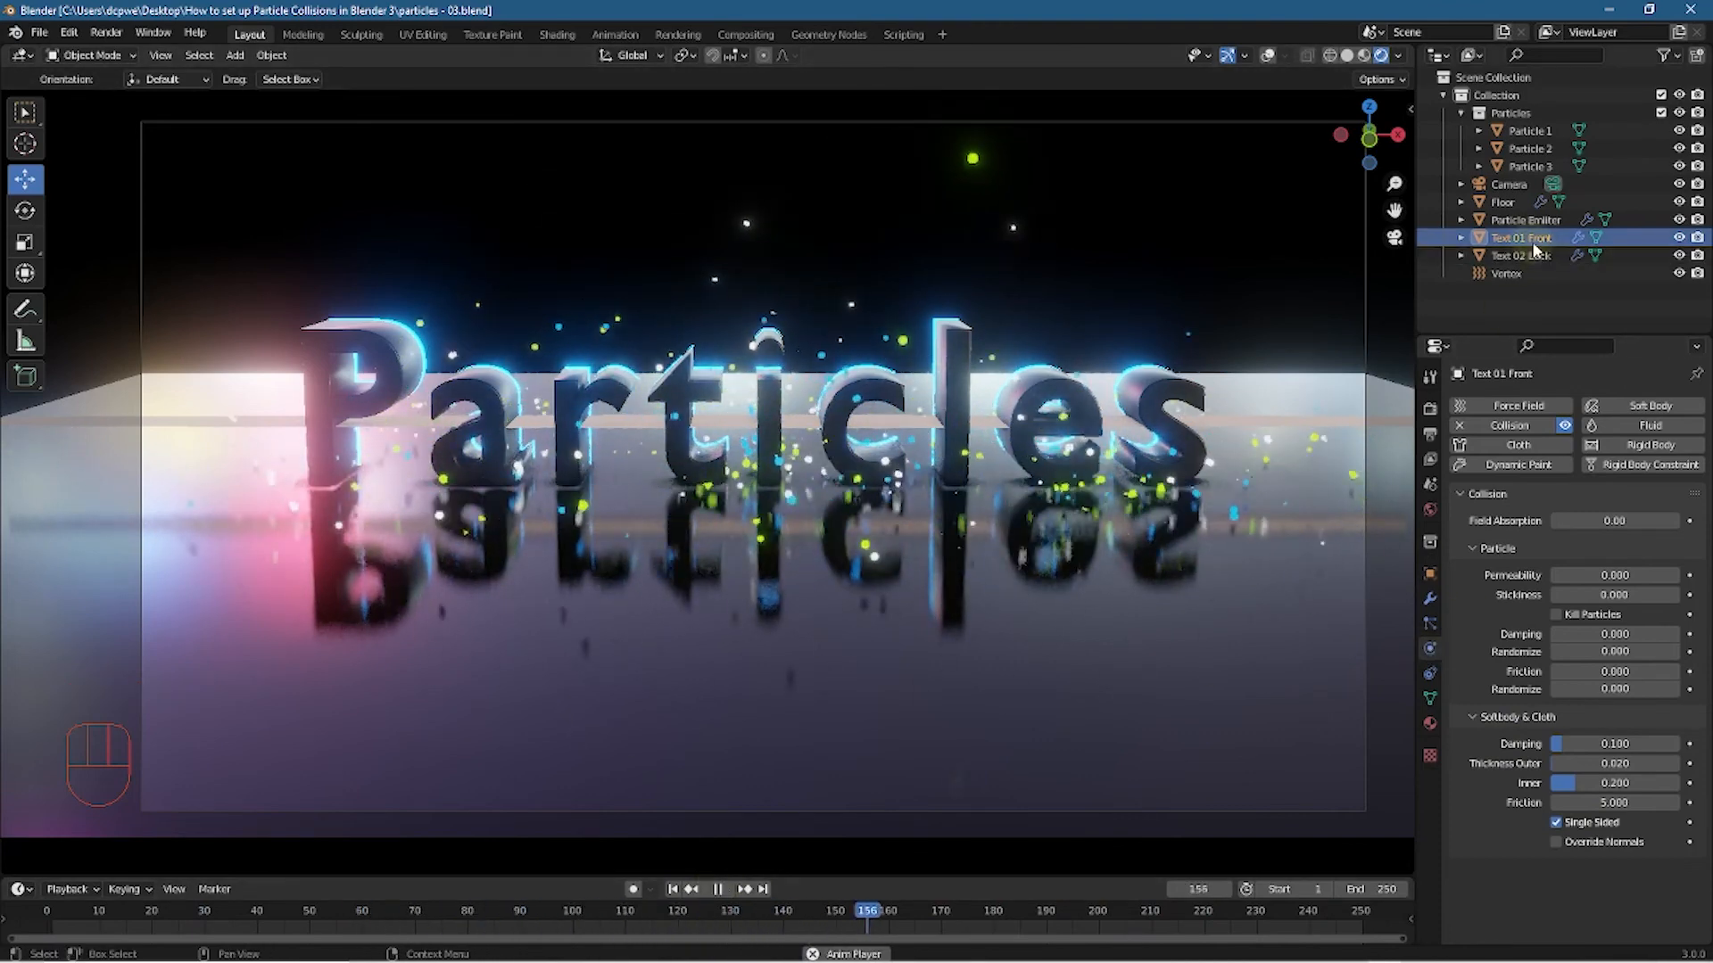
{"action": "left_click", "coordinate": [1518, 220]}
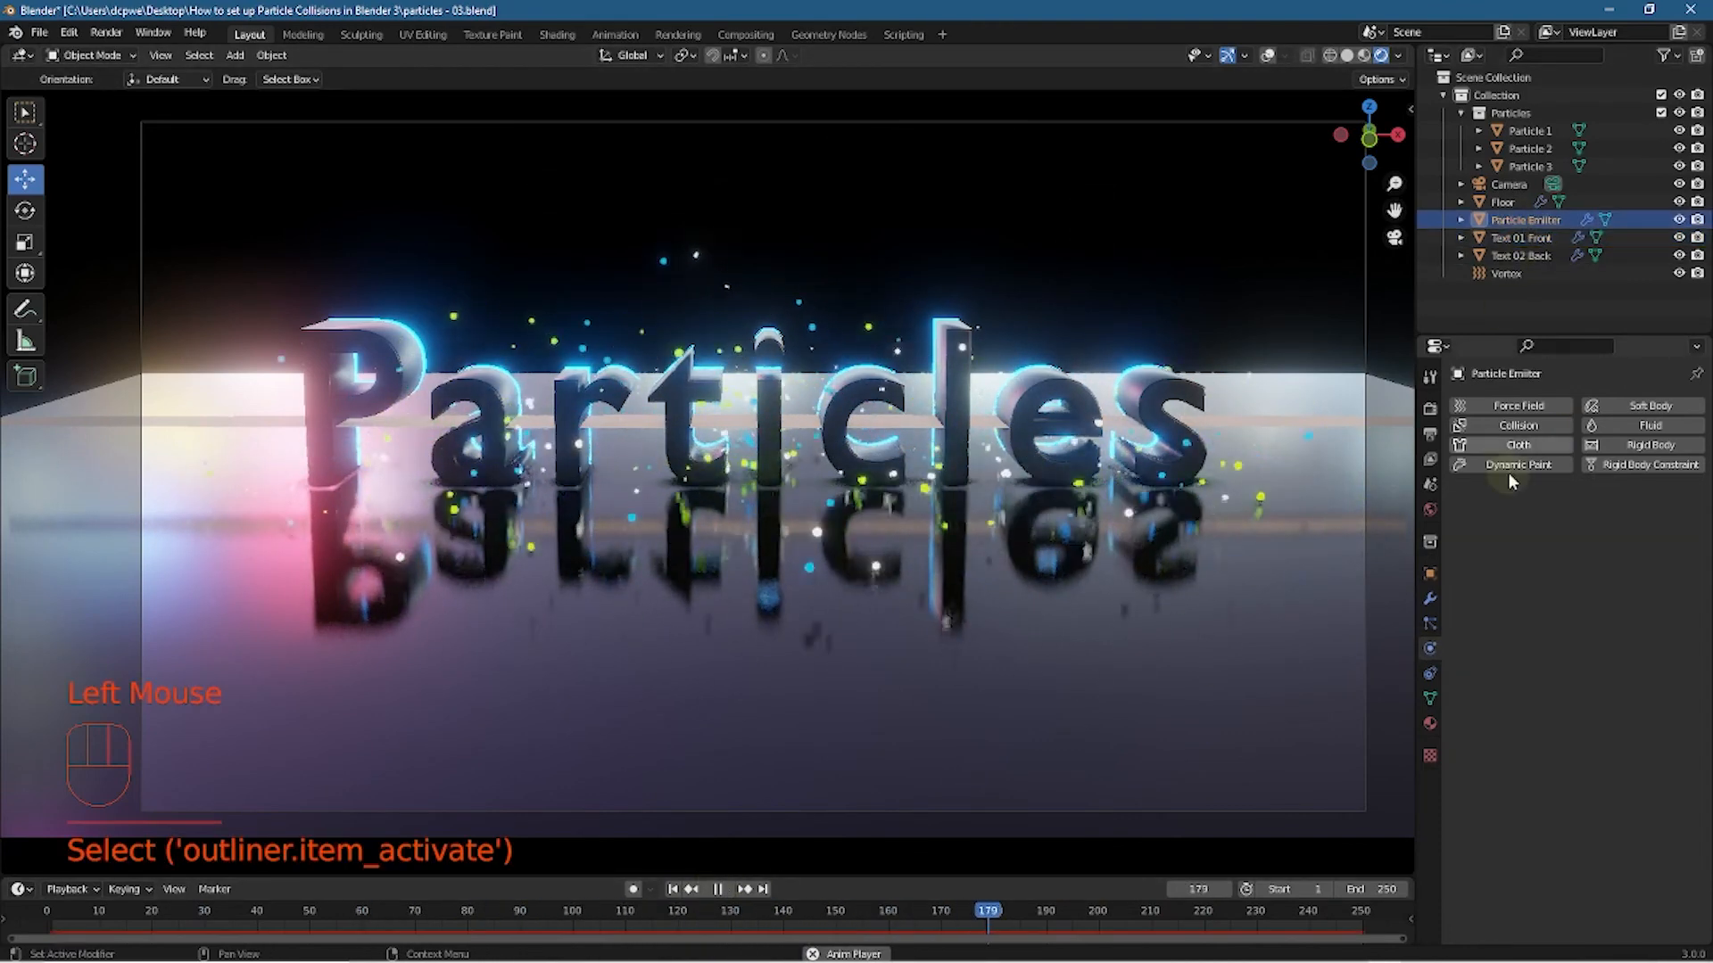
{"action": "left_click", "coordinate": [1430, 624]}
{"action": "left_click", "coordinate": [1606, 564]}
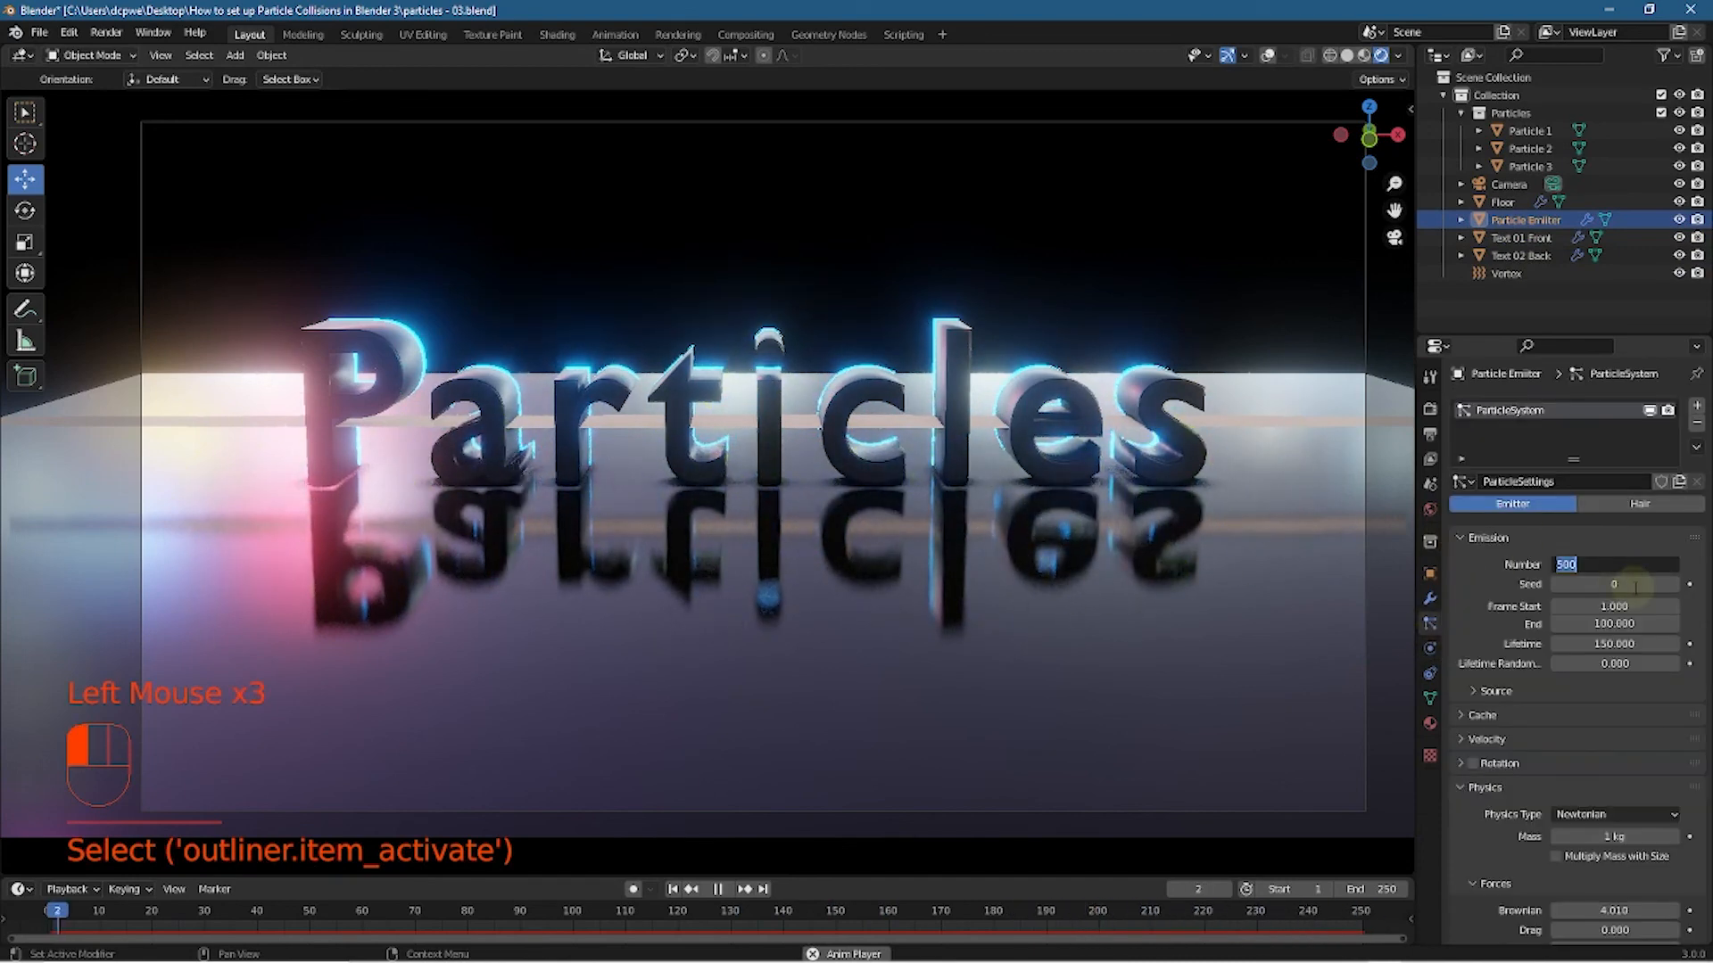
{"action": "type", "text": "50"}
{"action": "key", "text": "Return"}
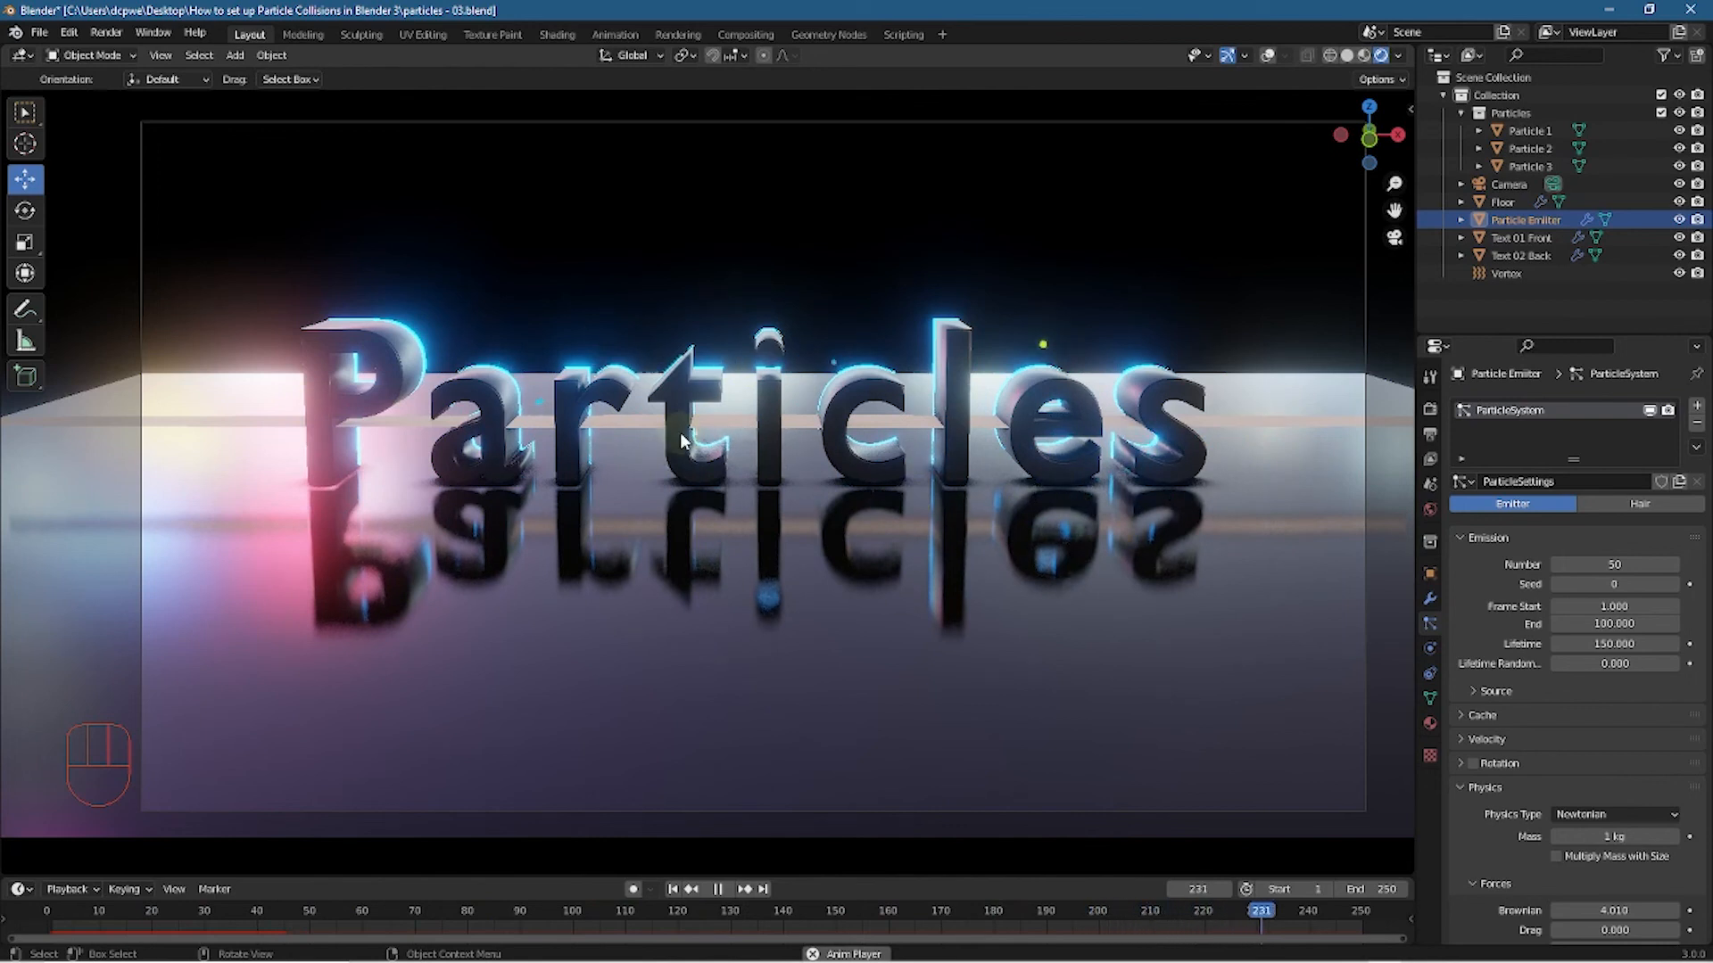
{"action": "key", "text": "ctrl+s"}
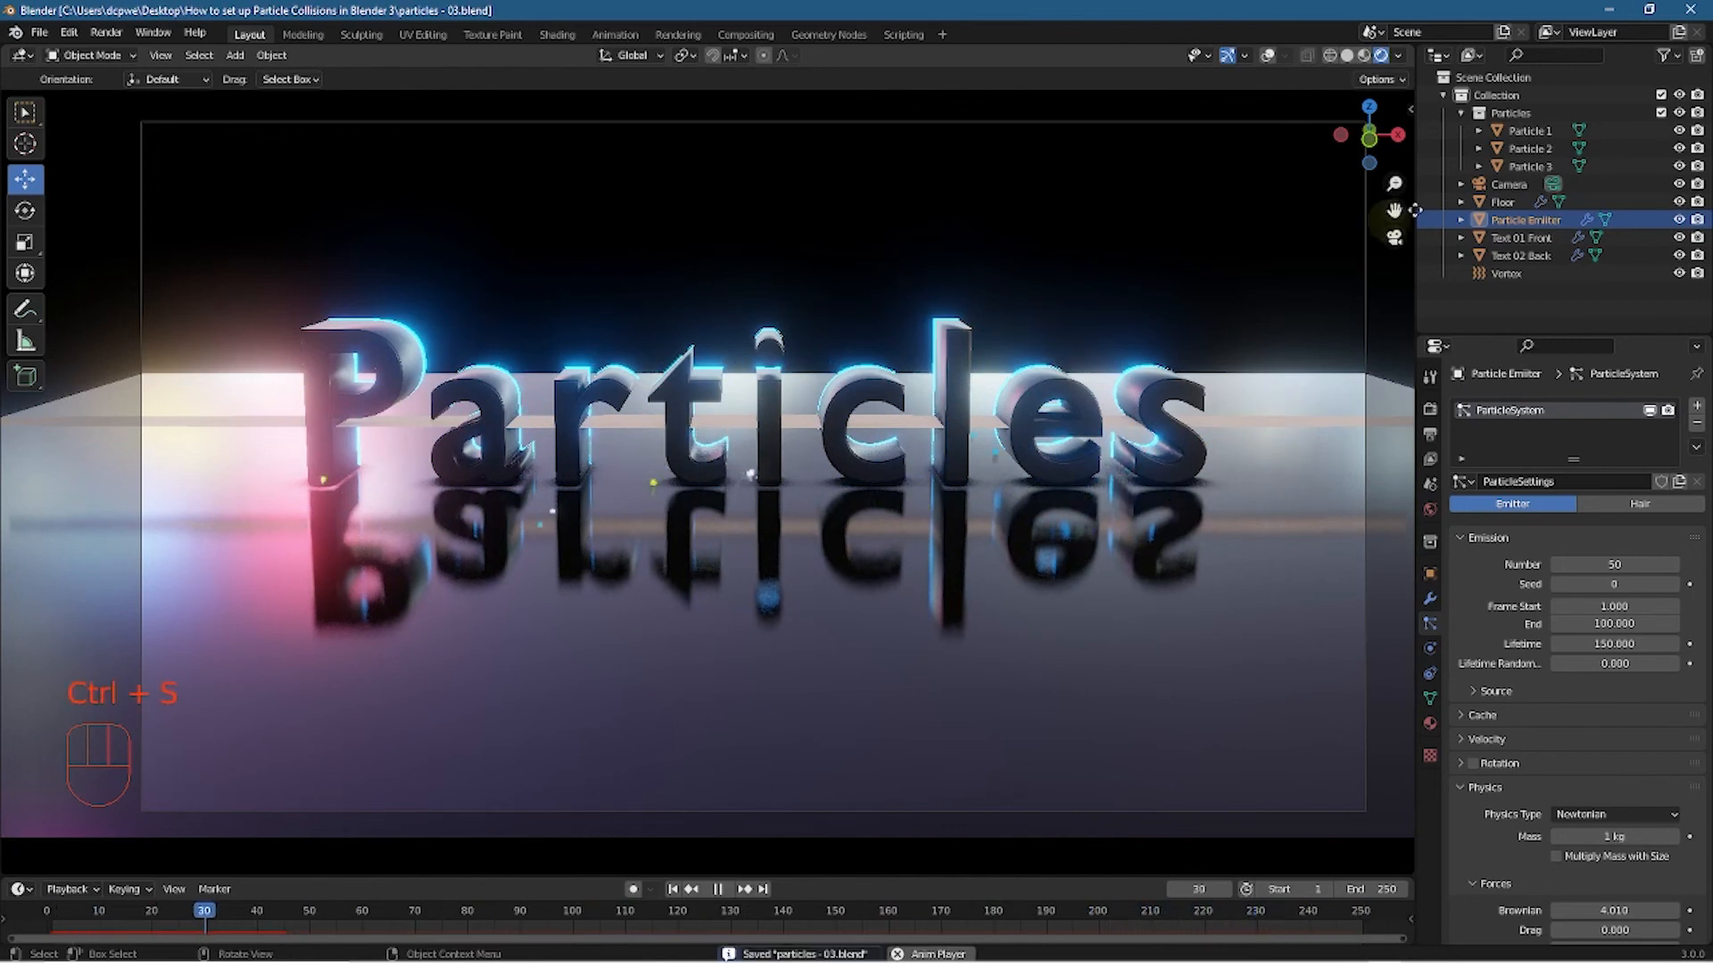
{"action": "left_click", "coordinate": [39, 32]}
{"action": "left_click", "coordinate": [63, 152]}
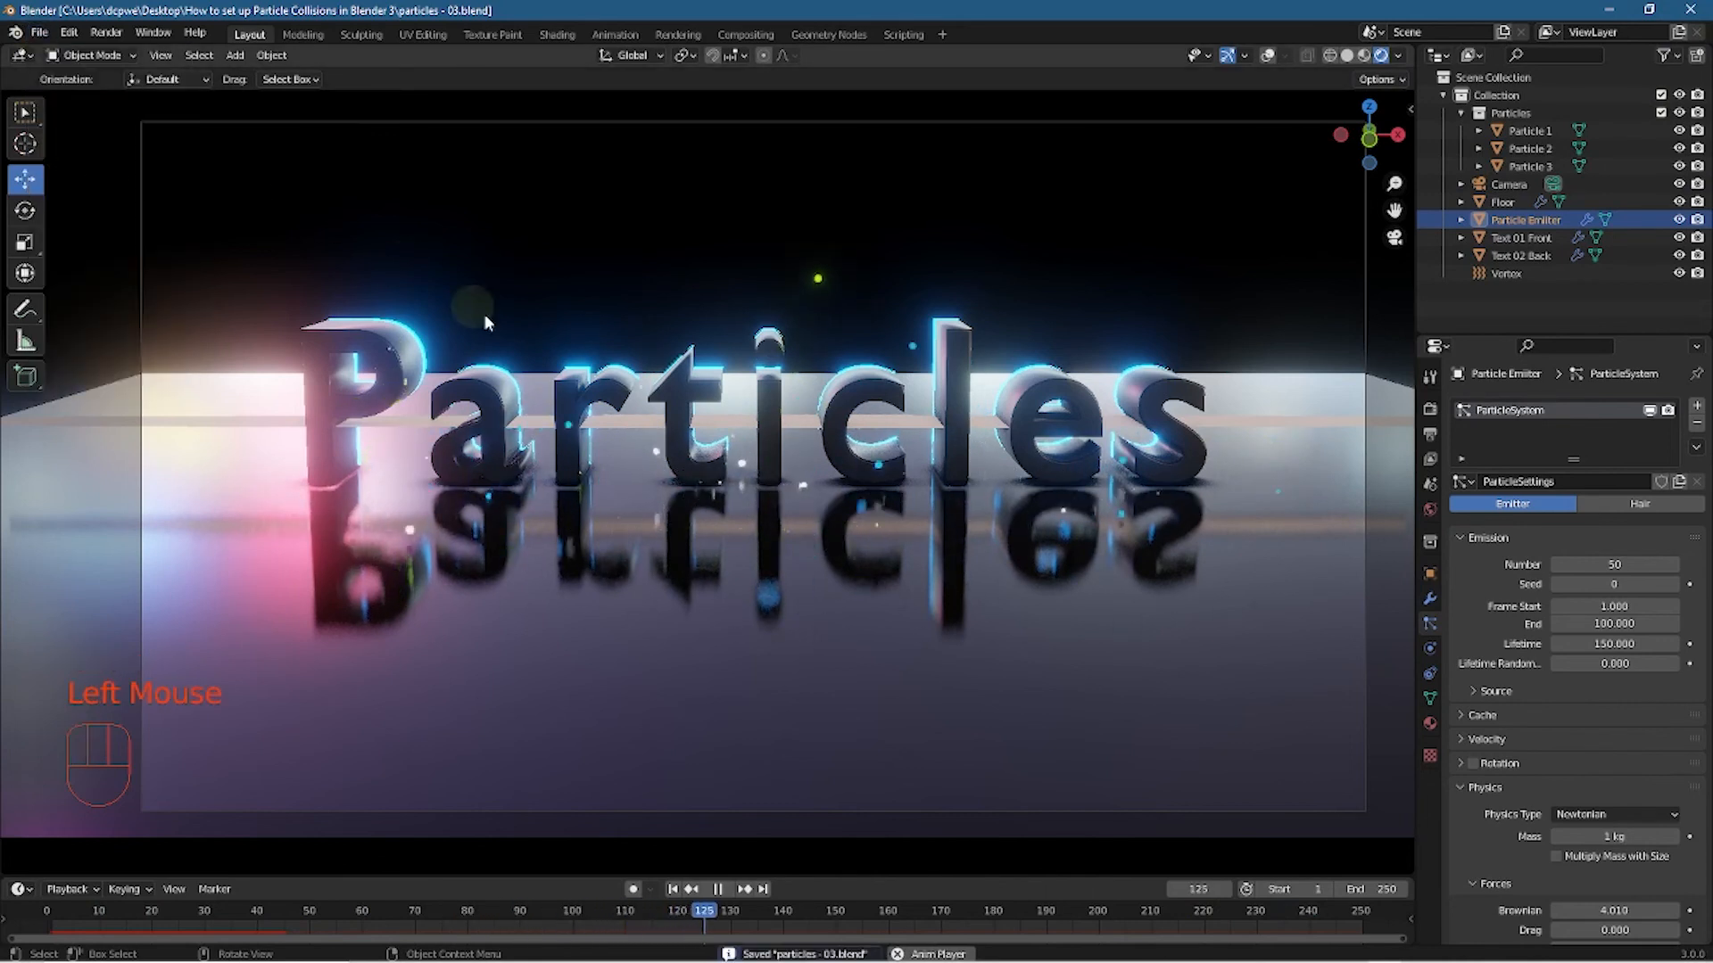
Stop the playback, return the timeline to frame 0 and save the file
{"action": "key", "text": "space"}
{"action": "left_click_drag", "start_coordinate": [781, 910], "coordinate": [47, 881]}
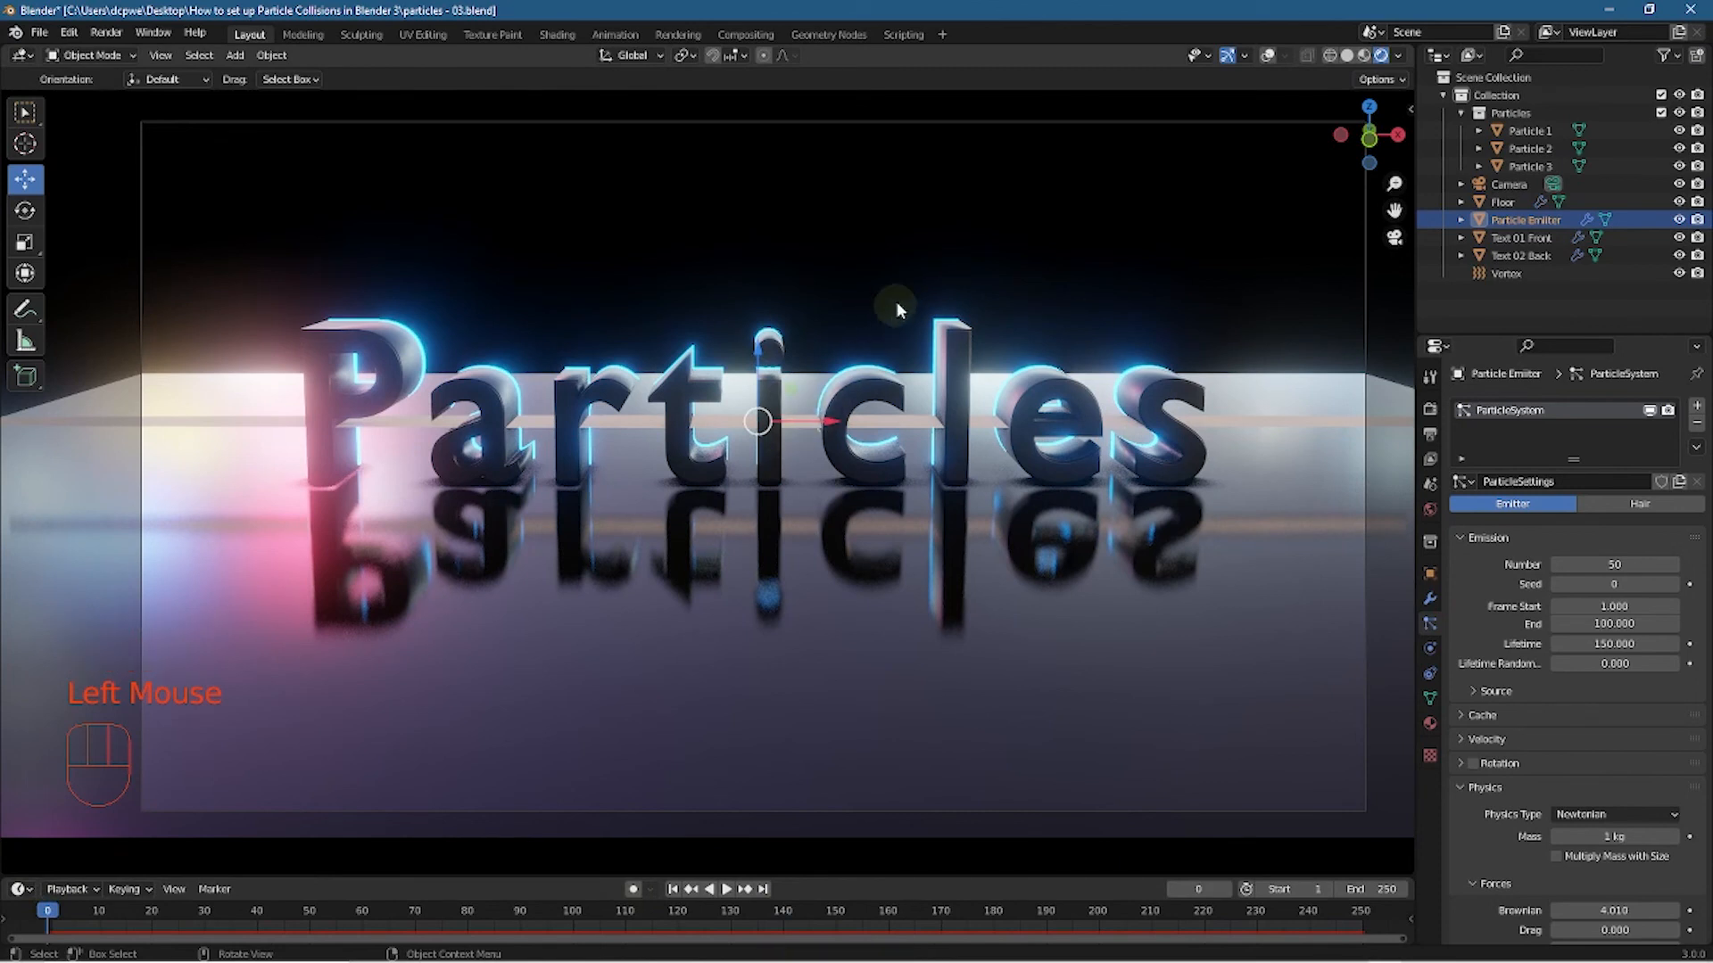
{"action": "left_click", "coordinate": [41, 32]}
{"action": "left_click", "coordinate": [71, 150]}
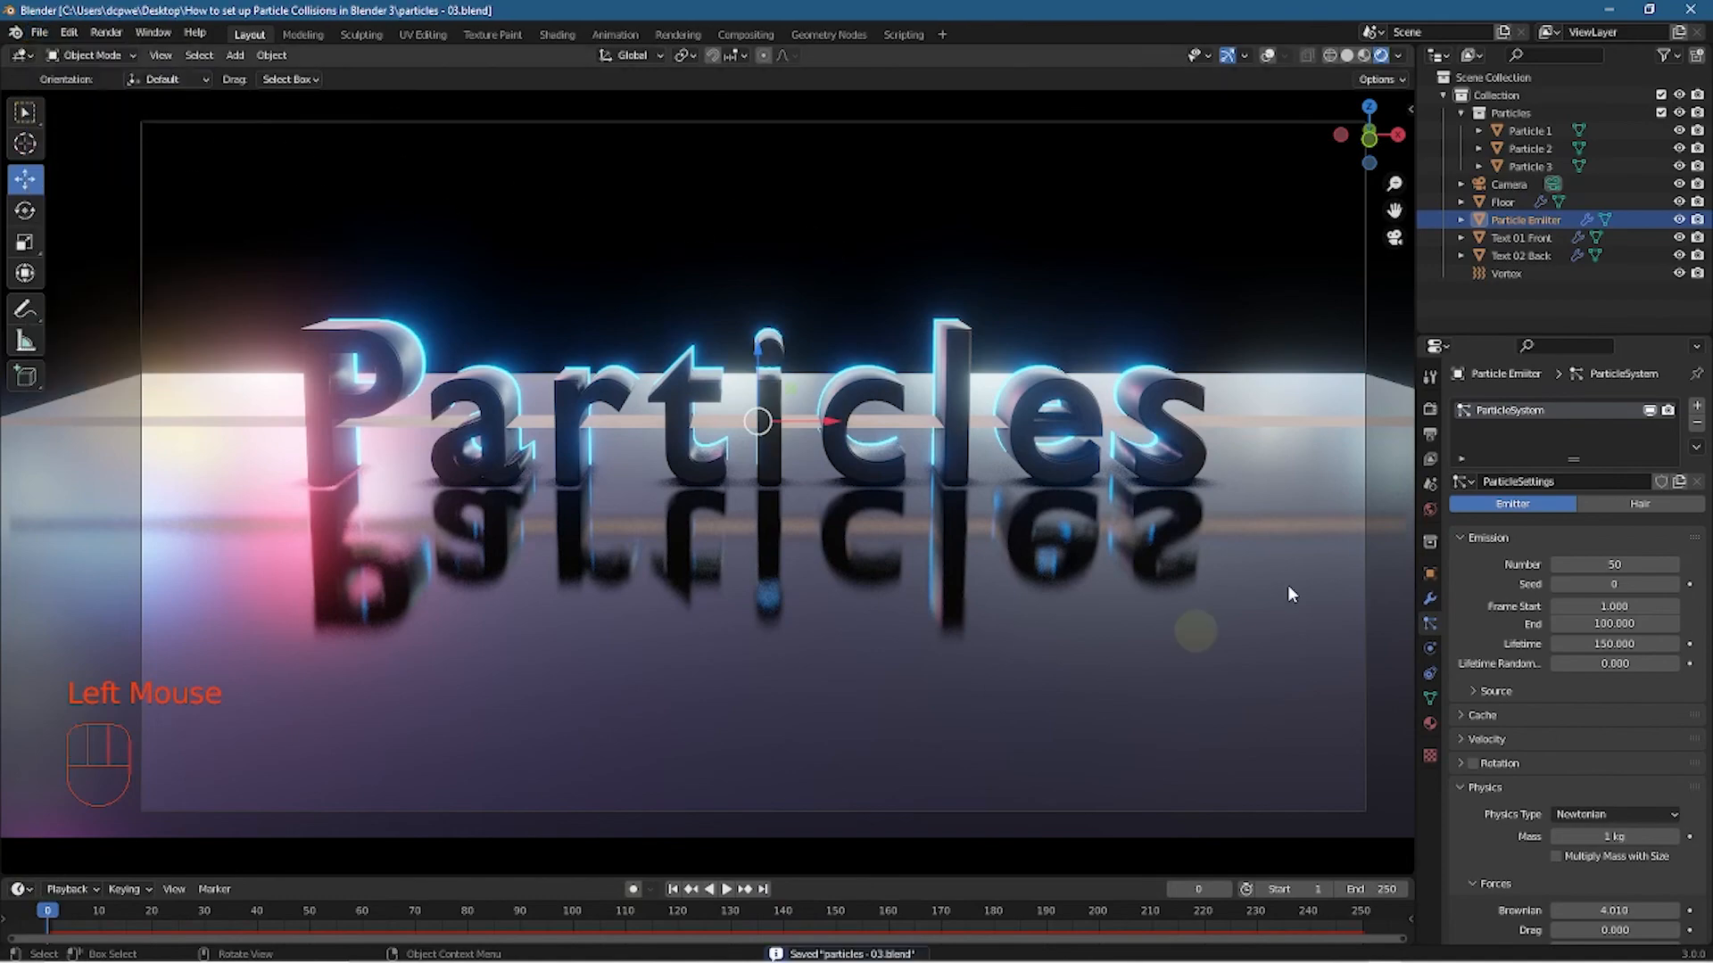
Turn off Show Emitter in the Viewport Display settings of the Particle Emitter's particle system
{"action": "middle_click_drag", "start_coordinate": [574, 415], "coordinate": [1063, 498]}
{"action": "scroll", "coordinate": [835, 502], "scroll_direction": "up", "scroll_amount": 4}
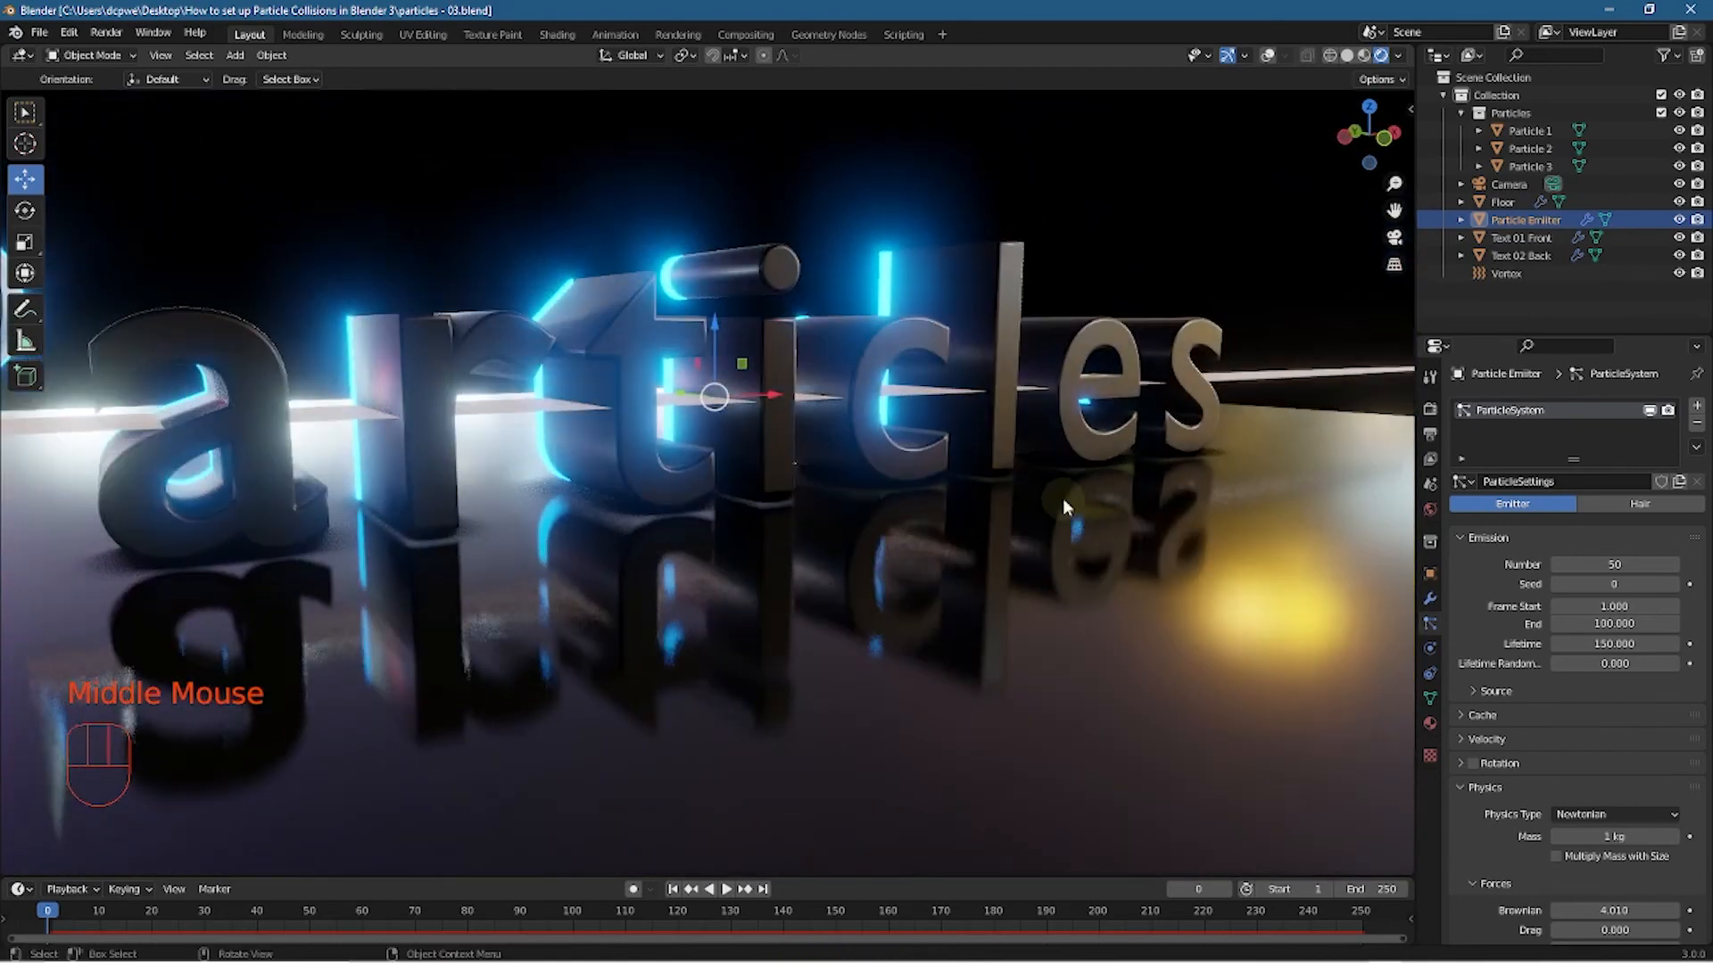
{"action": "left_click", "coordinate": [1524, 221]}
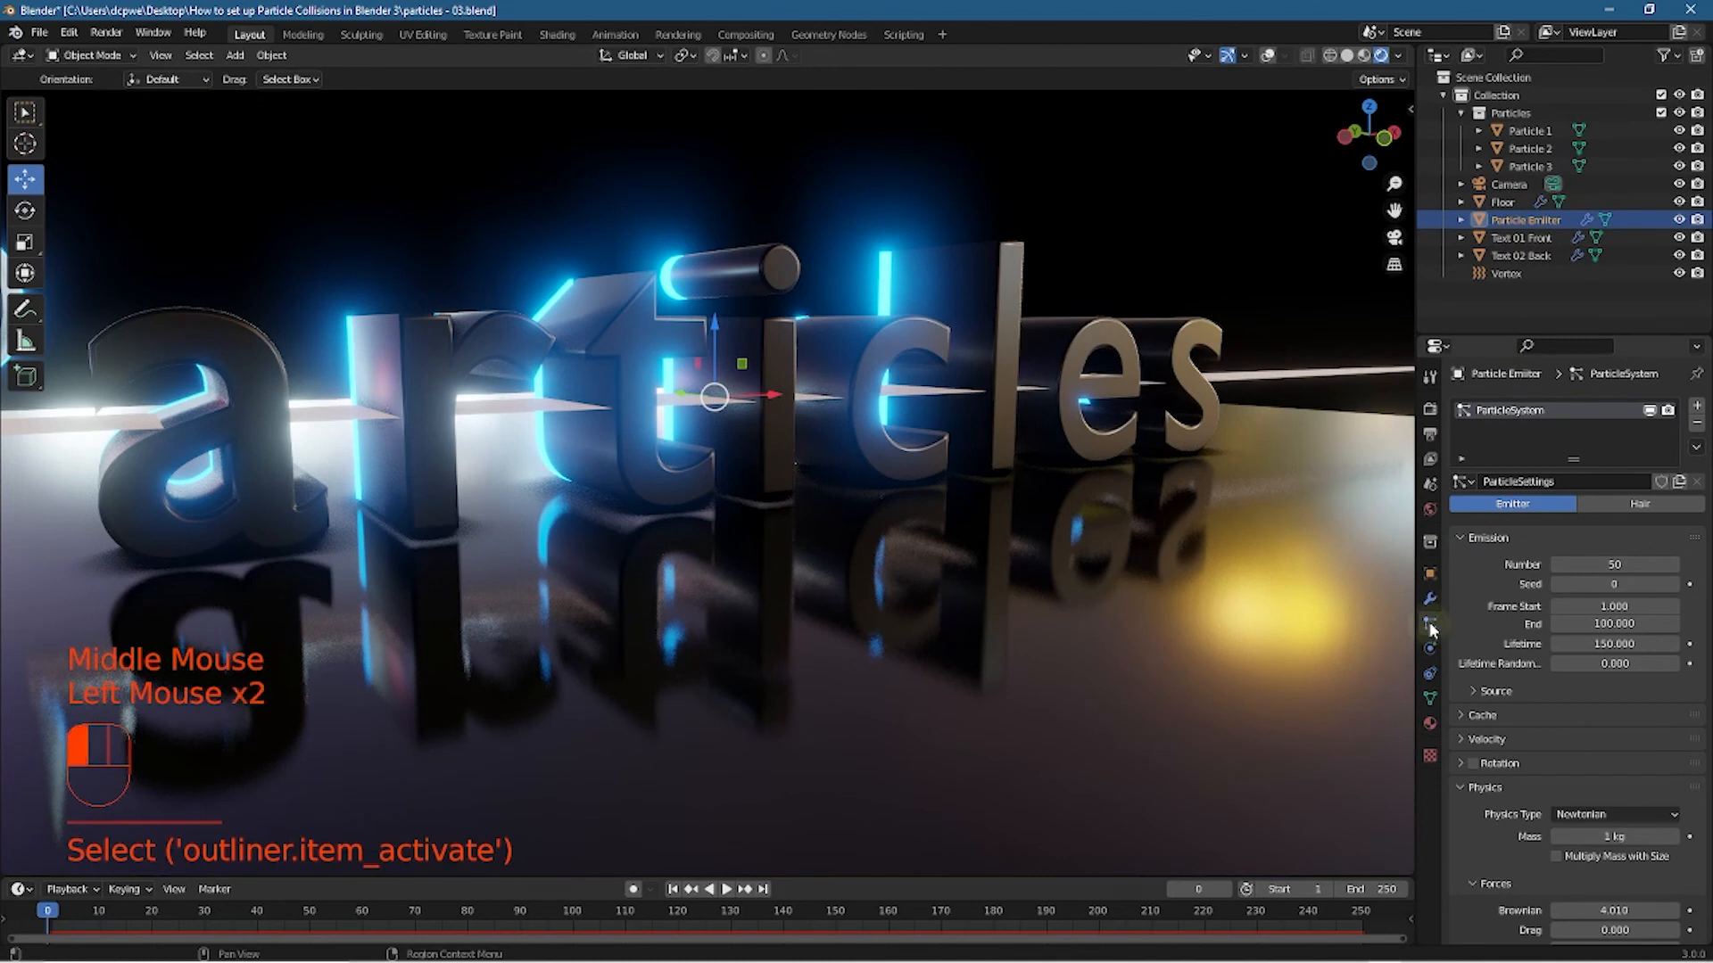
{"action": "scroll", "coordinate": [1555, 687], "scroll_direction": "down", "scroll_amount": 7}
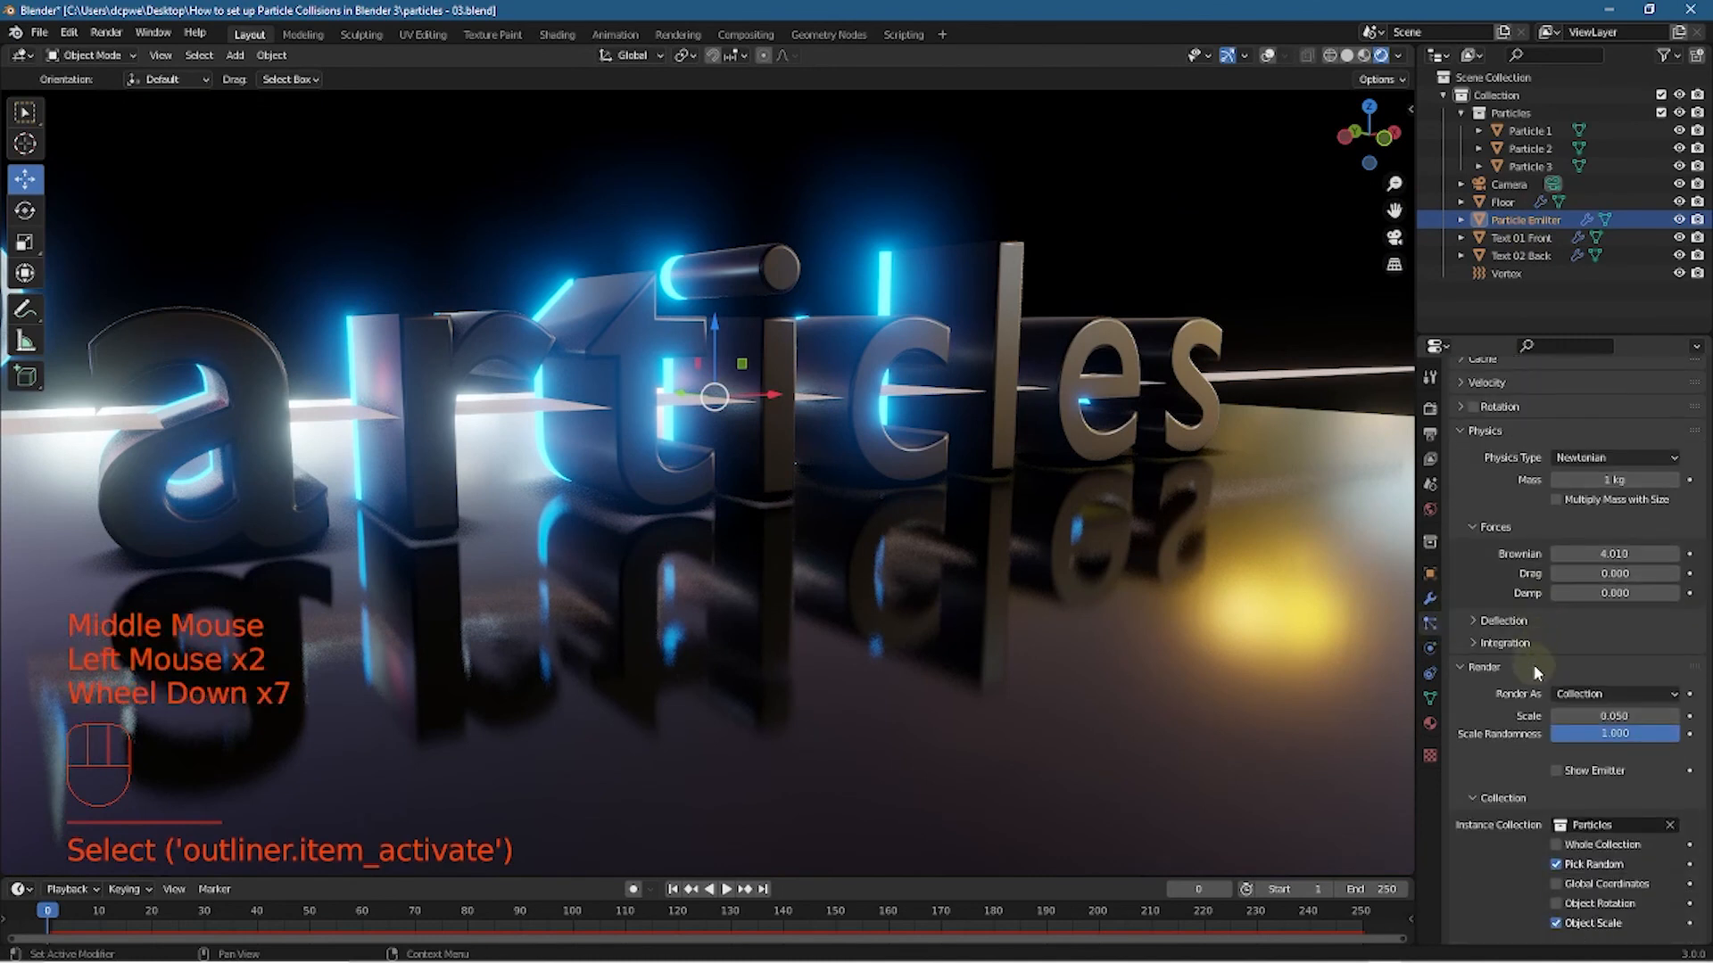
{"action": "scroll", "coordinate": [1533, 669], "scroll_direction": "down", "scroll_amount": 3}
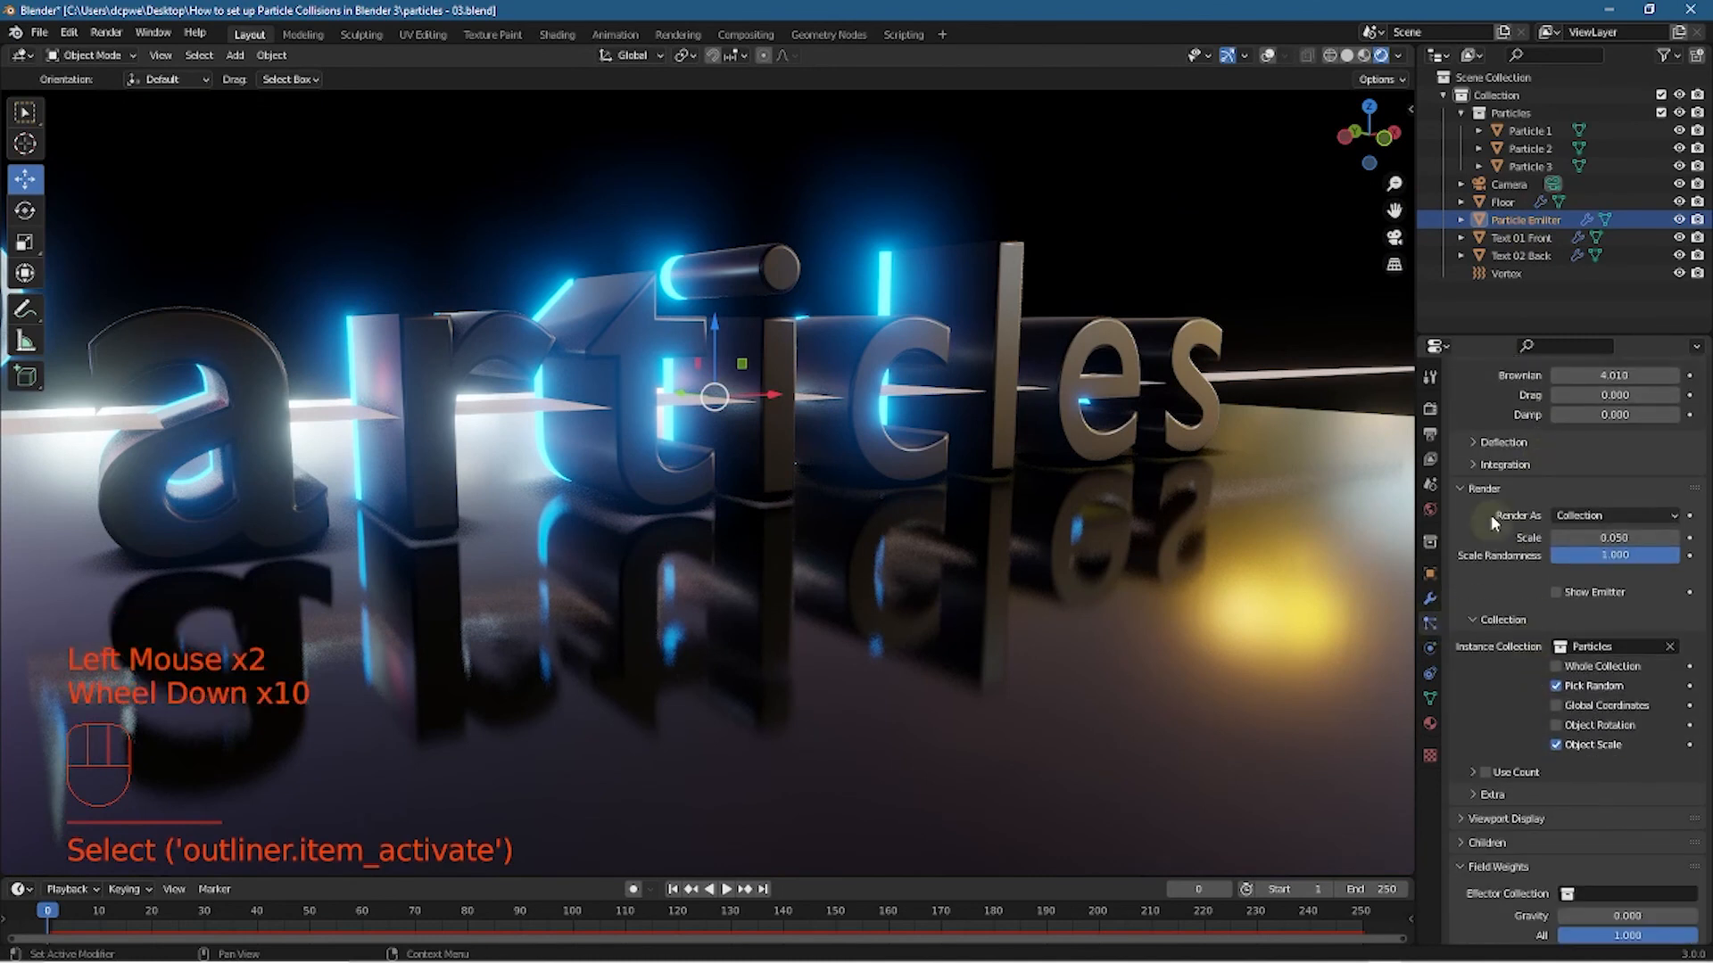
{"action": "scroll", "coordinate": [1501, 785], "scroll_direction": "down", "scroll_amount": 1}
{"action": "left_click", "coordinate": [1494, 746]}
{"action": "scroll", "coordinate": [1544, 770], "scroll_direction": "down", "scroll_amount": 2}
{"action": "left_click", "coordinate": [1554, 728]}
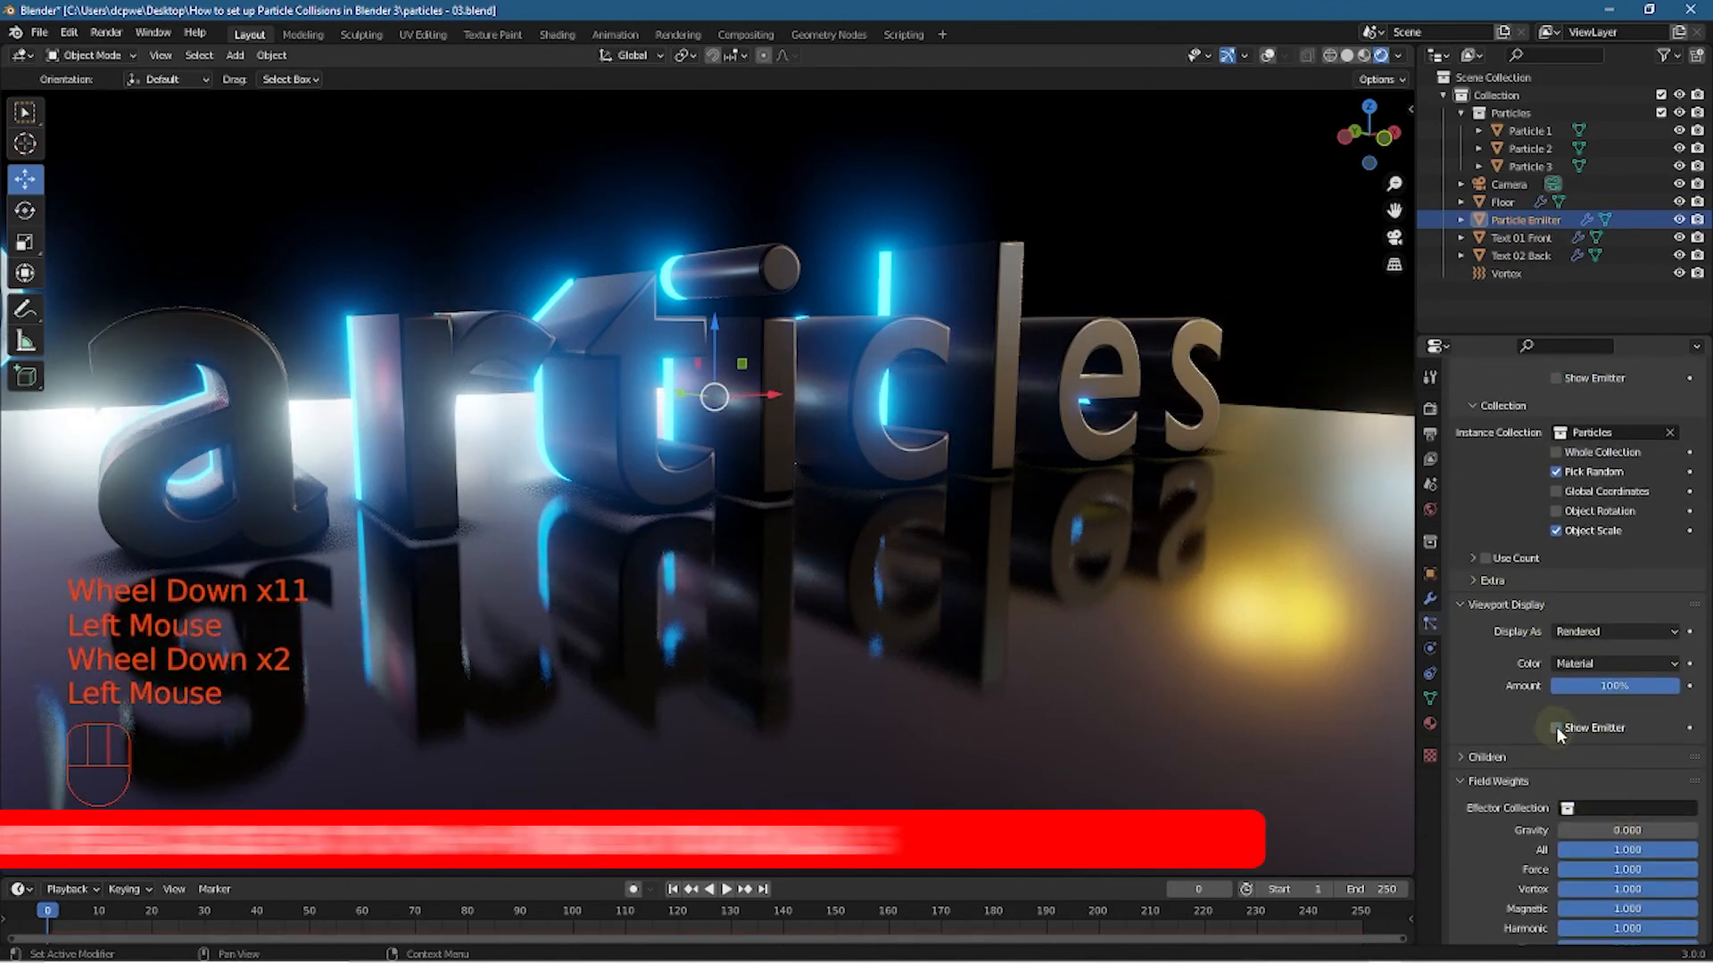
Play the animation with the whole lettering in view, render frame 97 as a still and close the render
{"action": "middle_click_drag", "start_coordinate": [939, 553], "coordinate": [832, 582]}
{"action": "scroll", "coordinate": [832, 582], "scroll_direction": "down", "scroll_amount": 1}
{"action": "scroll", "coordinate": [832, 582], "scroll_direction": "down", "scroll_amount": 1}
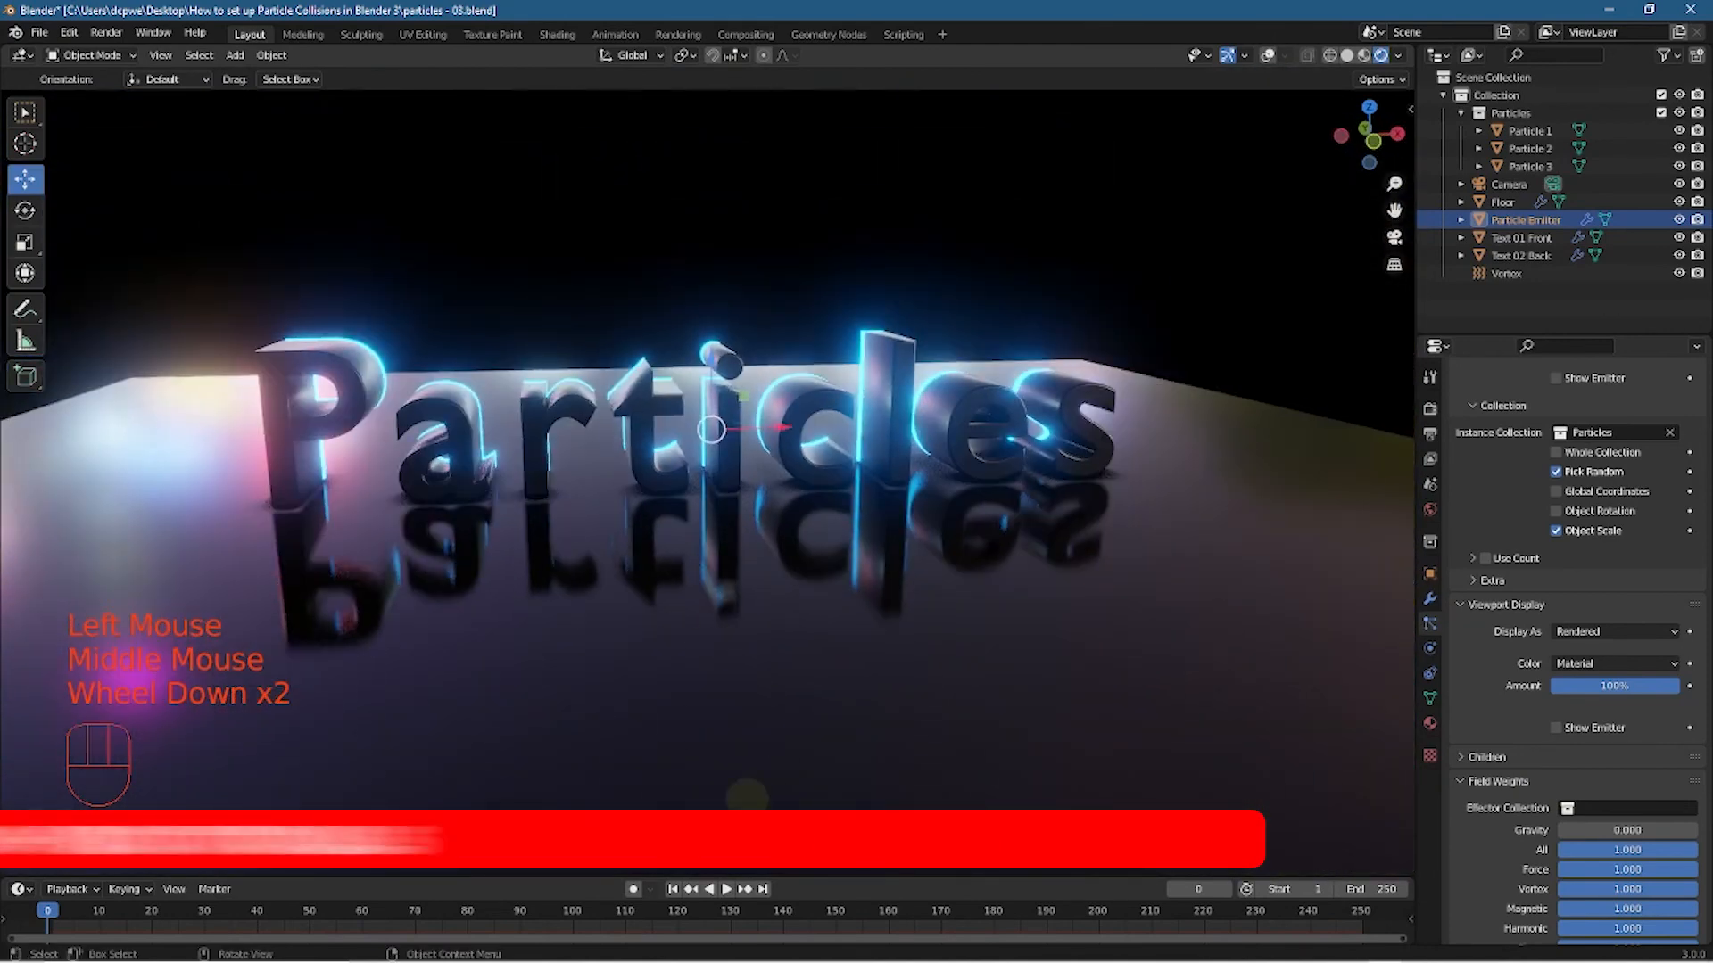
{"action": "left_click", "coordinate": [727, 890]}
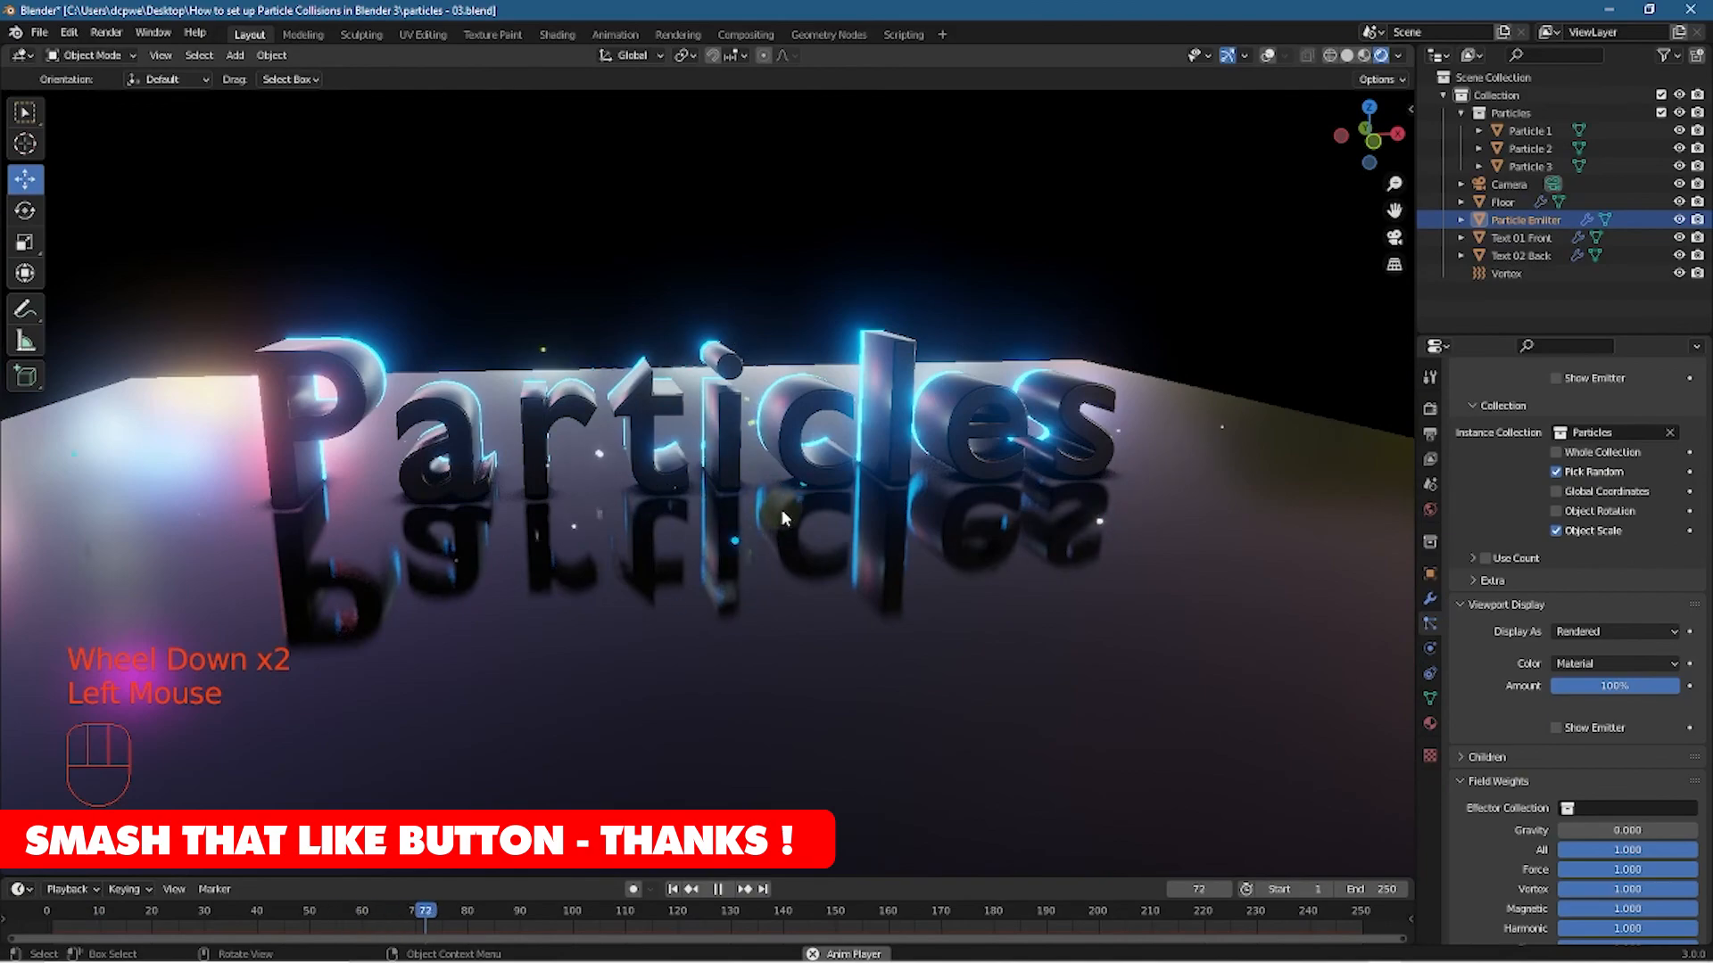
{"action": "key", "text": "F12"}
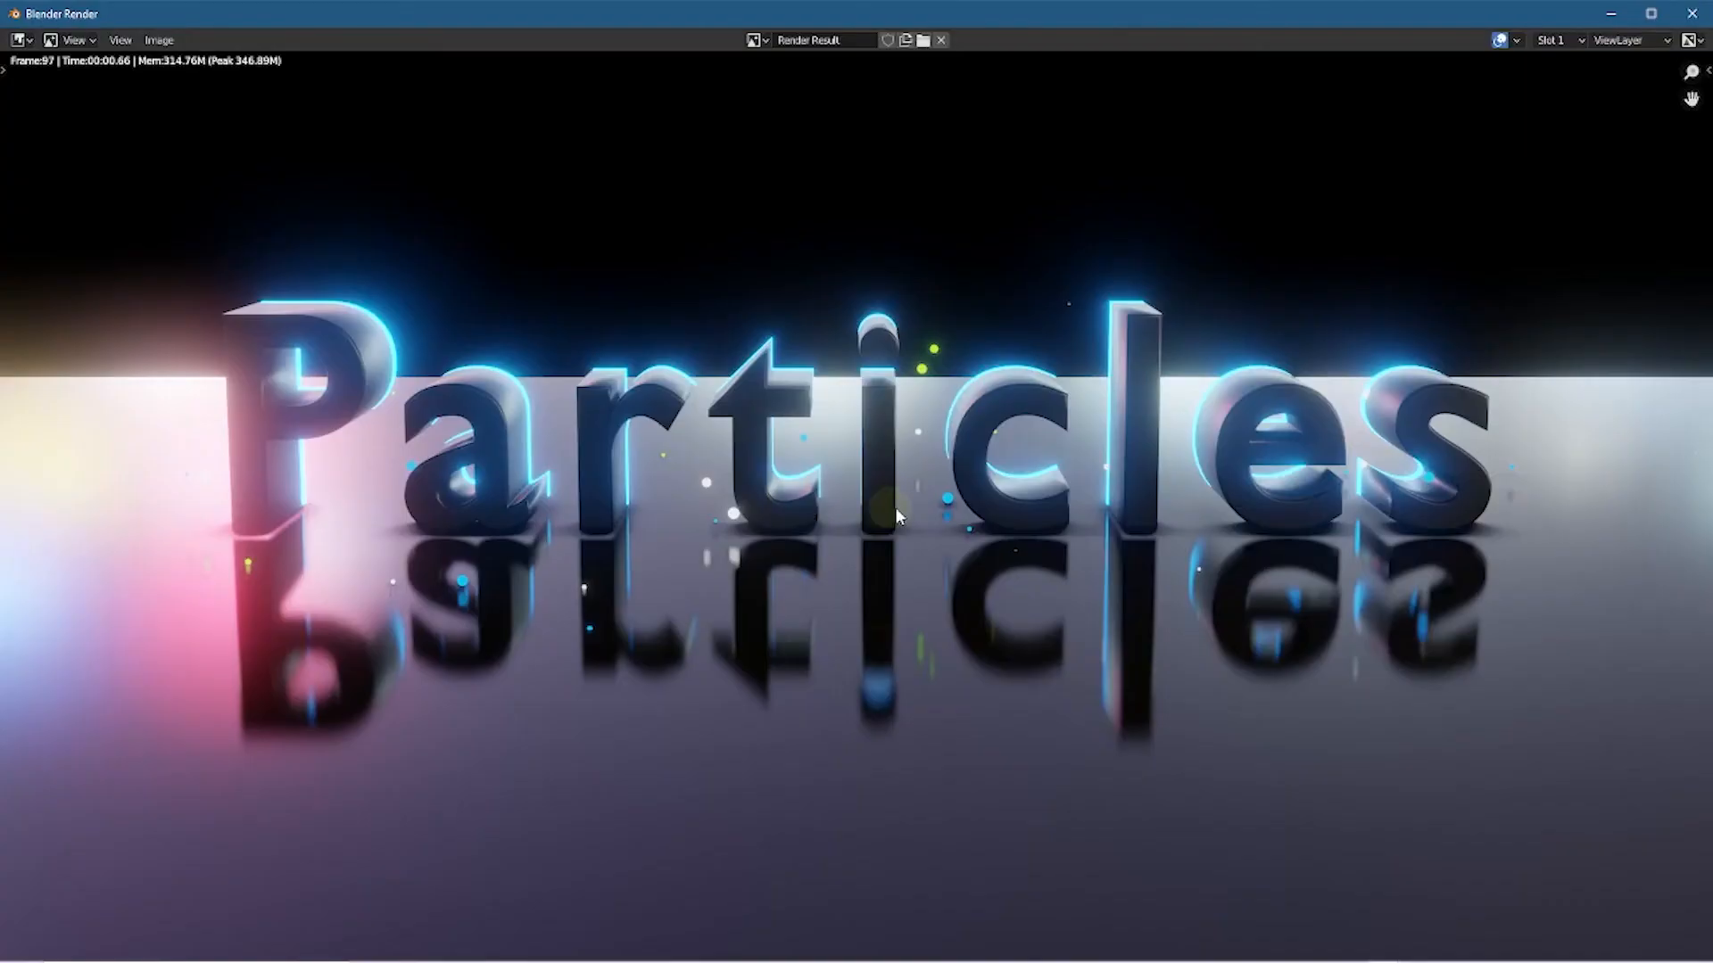
{"action": "left_click", "coordinate": [1702, 22]}
View the lettering from a lower side angle and save the file
{"action": "middle_click_drag", "start_coordinate": [616, 472], "coordinate": [18, 397]}
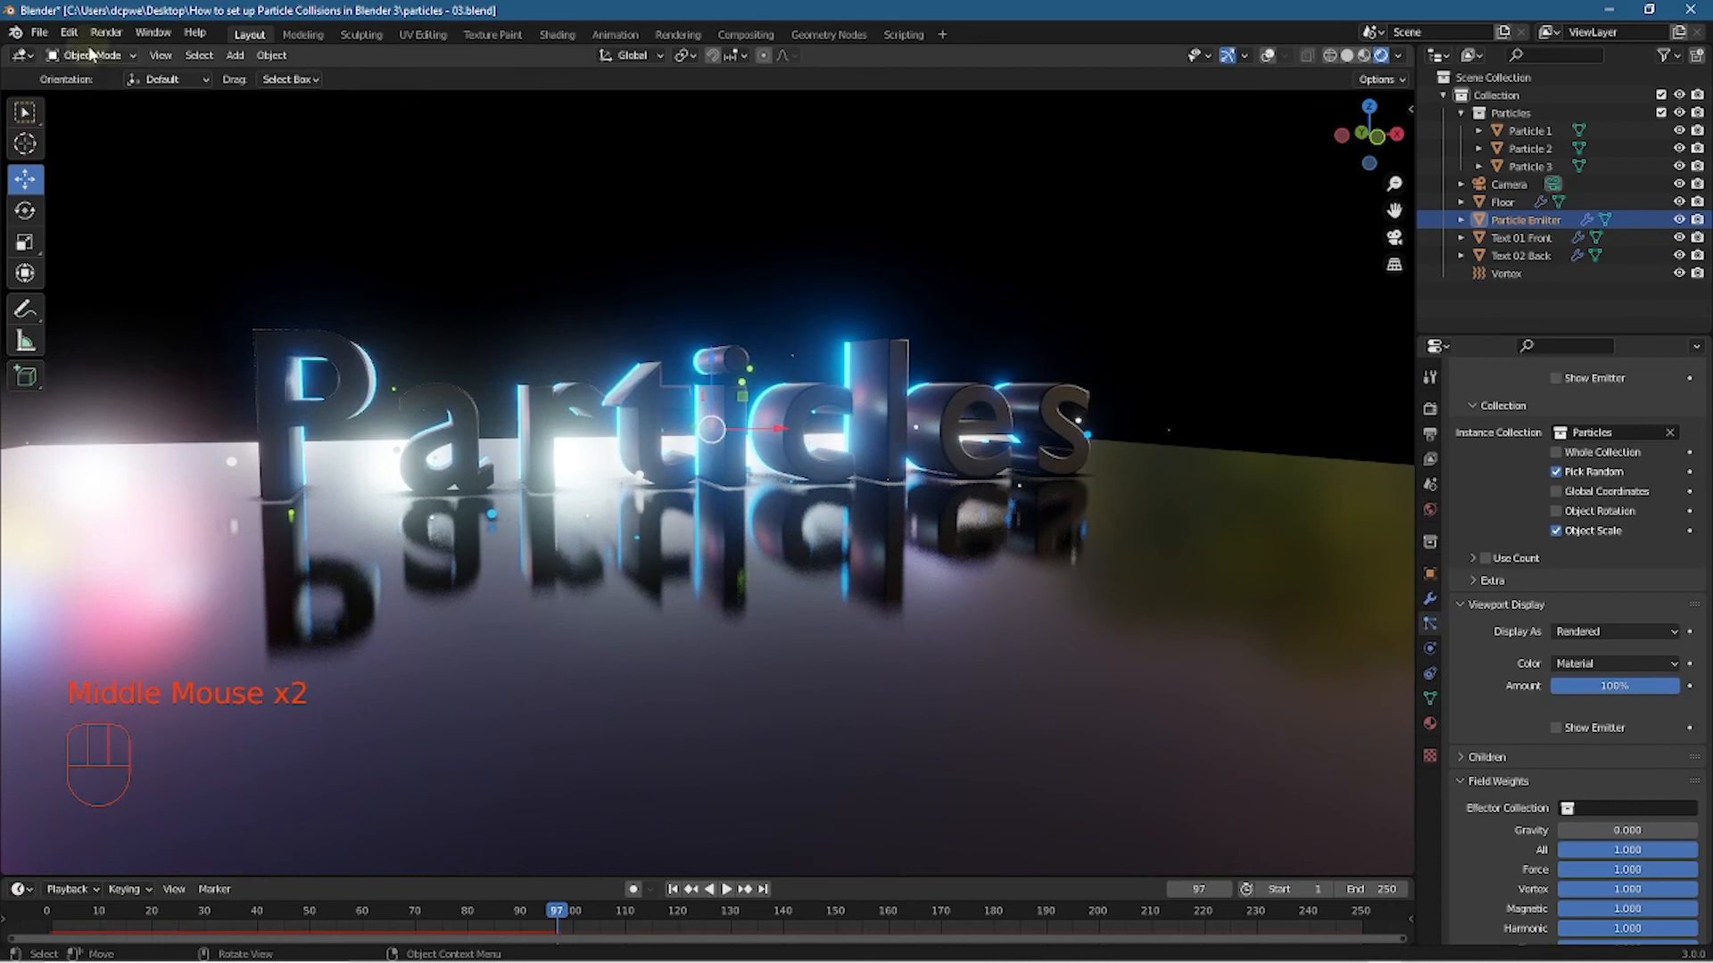
{"action": "left_click", "coordinate": [65, 37]}
{"action": "mouse_move", "coordinate": [40, 32]}
{"action": "left_click", "coordinate": [85, 150]}
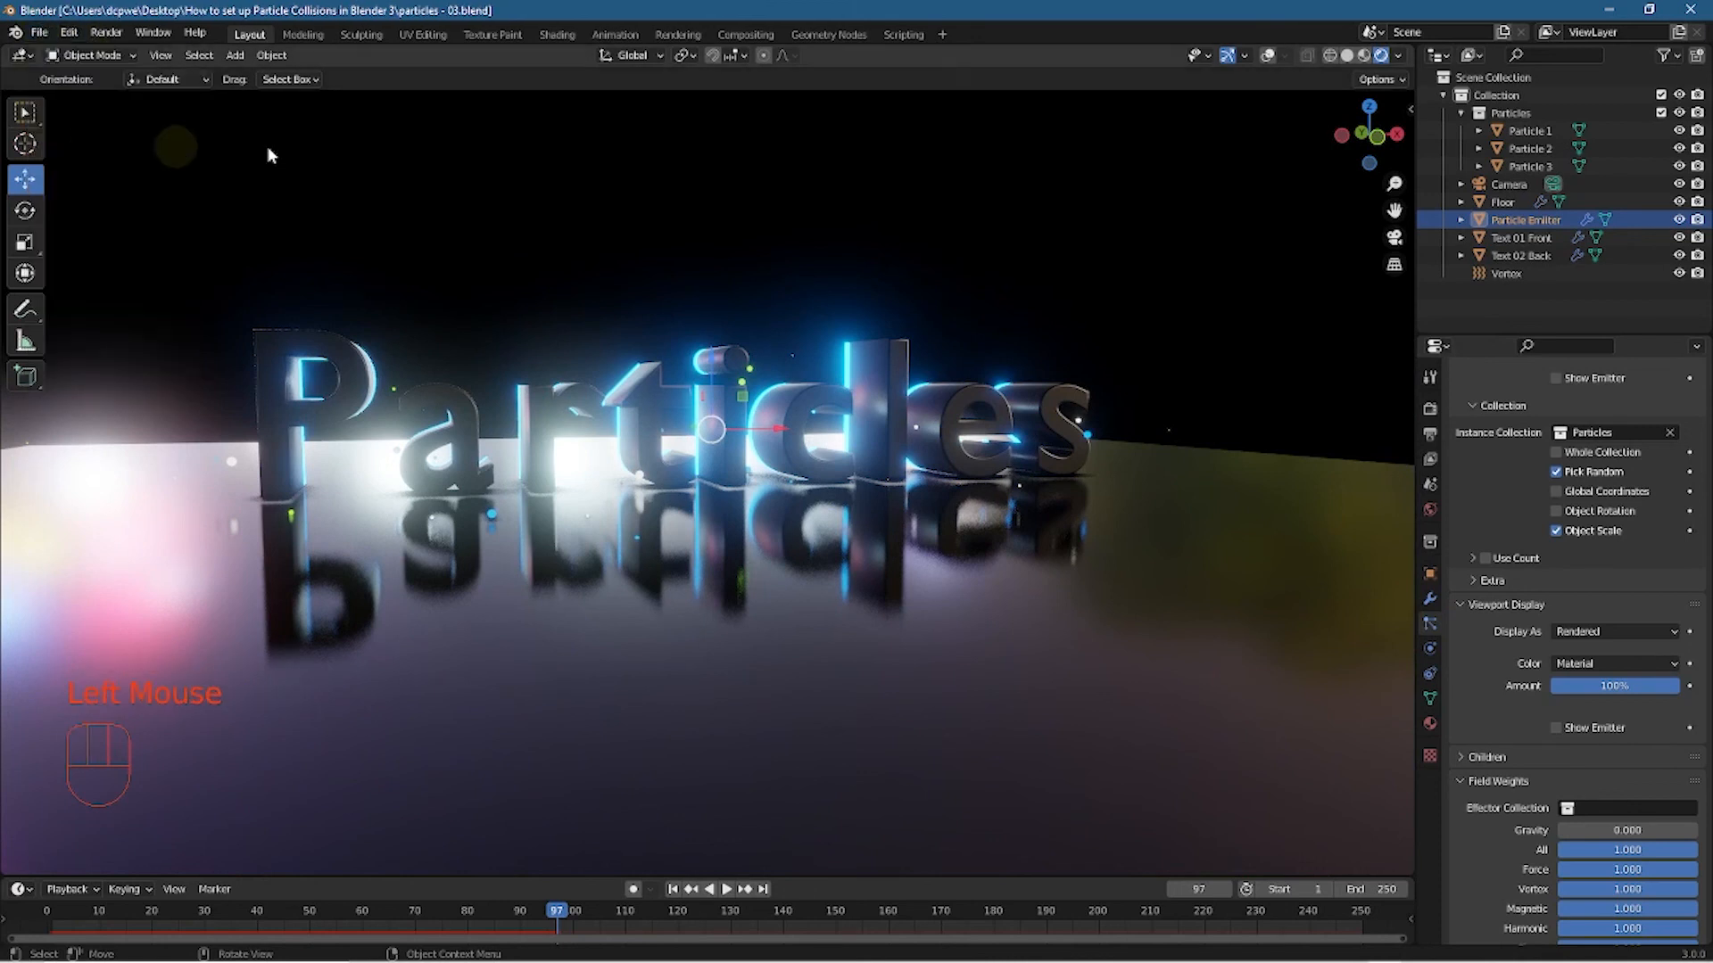